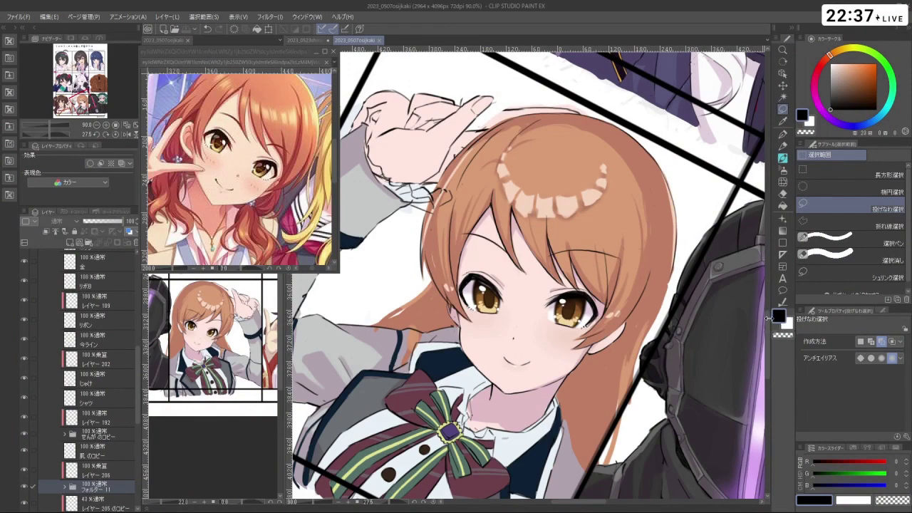
# - Toggle the eye and raised-hand finger line-art layers to check the closed-eye and finger variants
pyautogui.scroll(-4, 769, 312)
pyautogui.hotkey('shift', 'space')
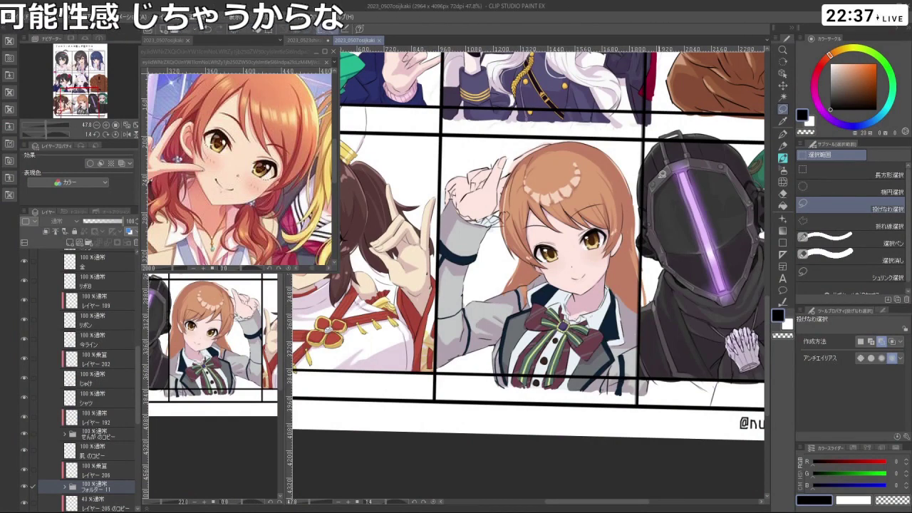
pyautogui.click(24, 469)
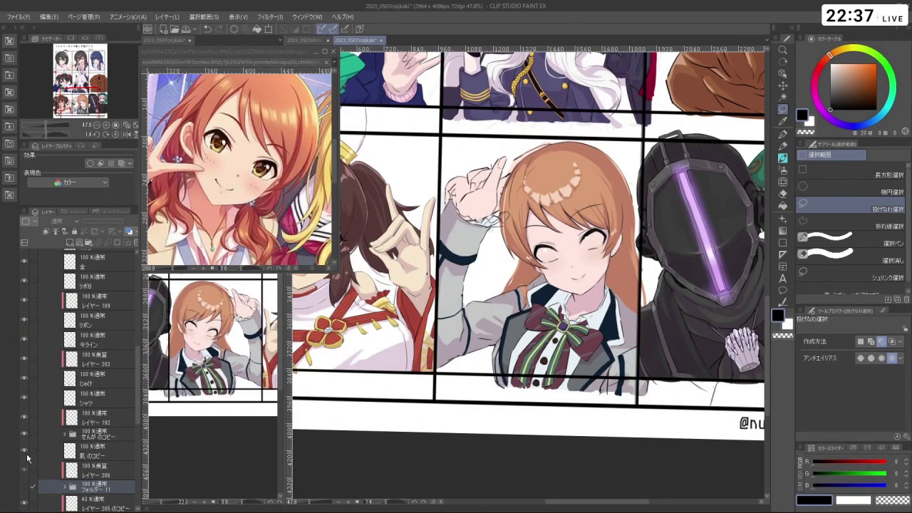
pyautogui.click(26, 488)
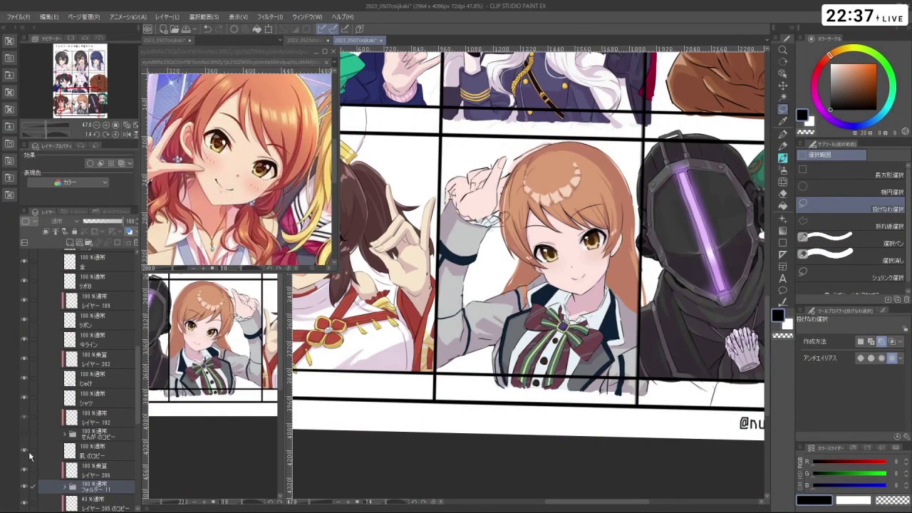
pyautogui.click(29, 453)
pyautogui.click(22, 437)
pyautogui.click(22, 440)
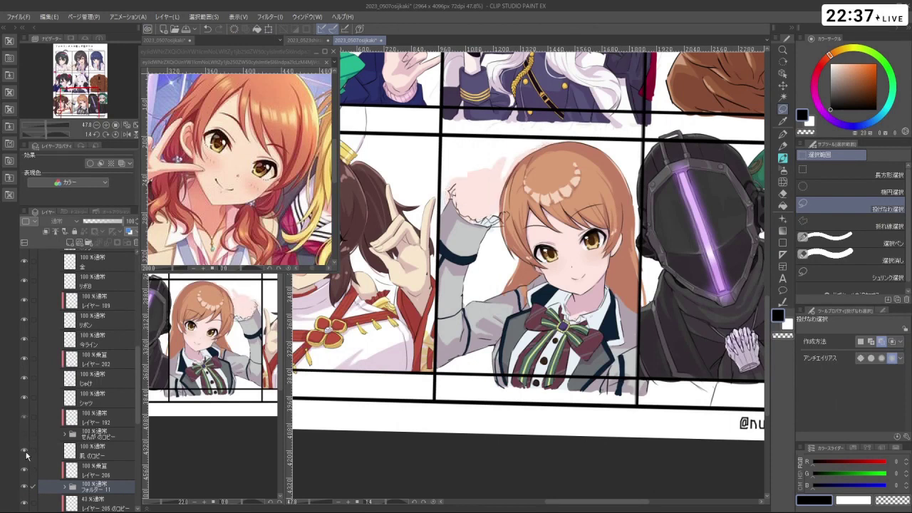
pyautogui.click(26, 454)
pyautogui.press('space')
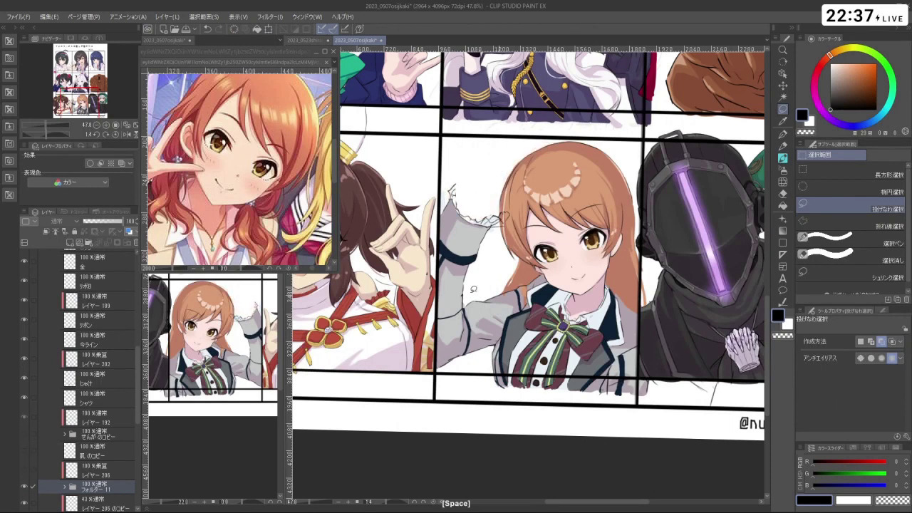
pyautogui.moveTo(139, 366); pyautogui.dragTo(141, 285)
pyautogui.scroll(-2, 121, 313)
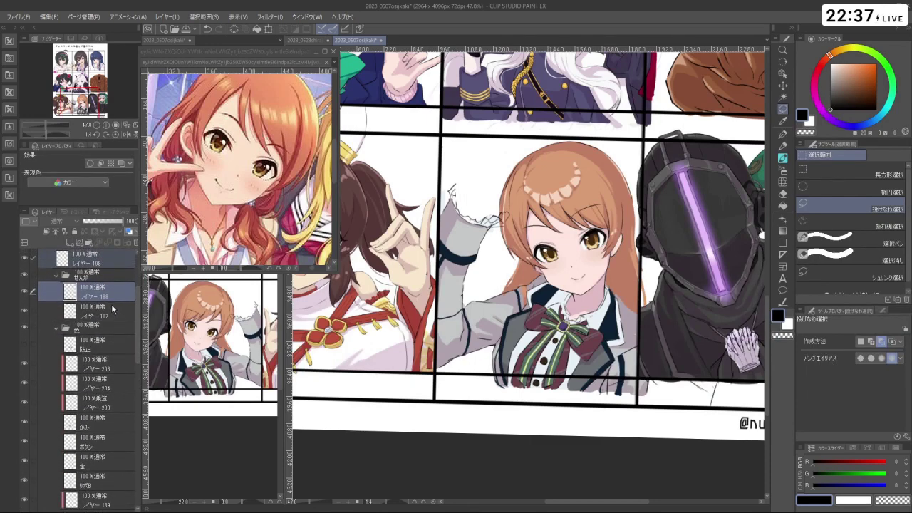
# - Select the かみ hair layer with the three above it and lasso around the hair
pyautogui.click(120, 312)
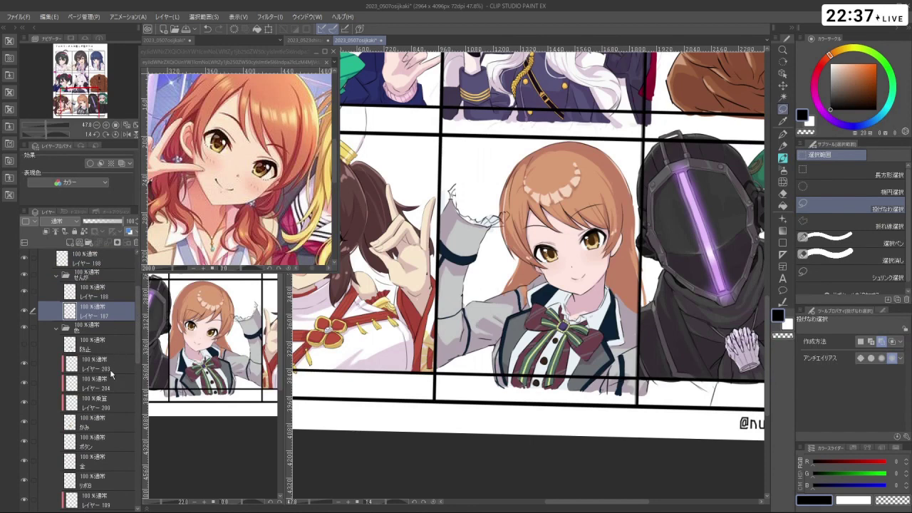
pyautogui.moveTo(111, 424); pyautogui.dragTo(112, 362)
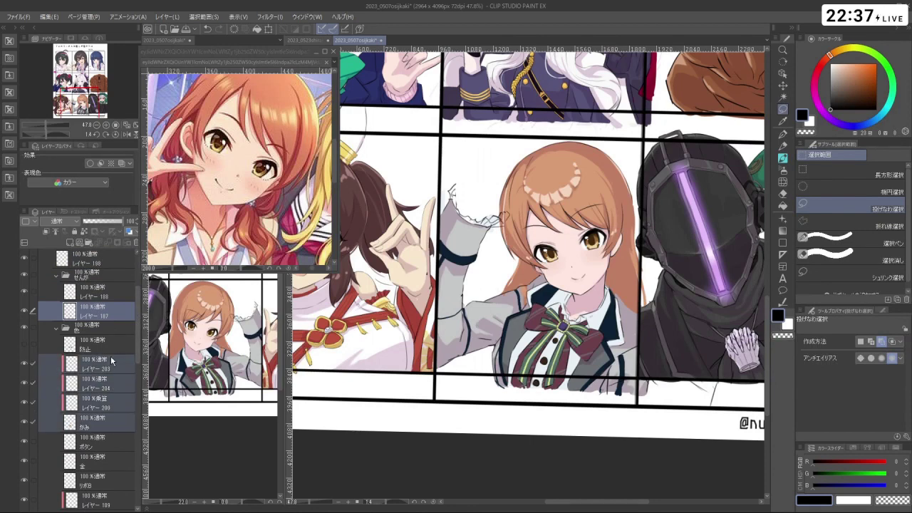
pyautogui.keyDown('ctrl'); pyautogui.click(527, 212); pyautogui.keyUp('ctrl')
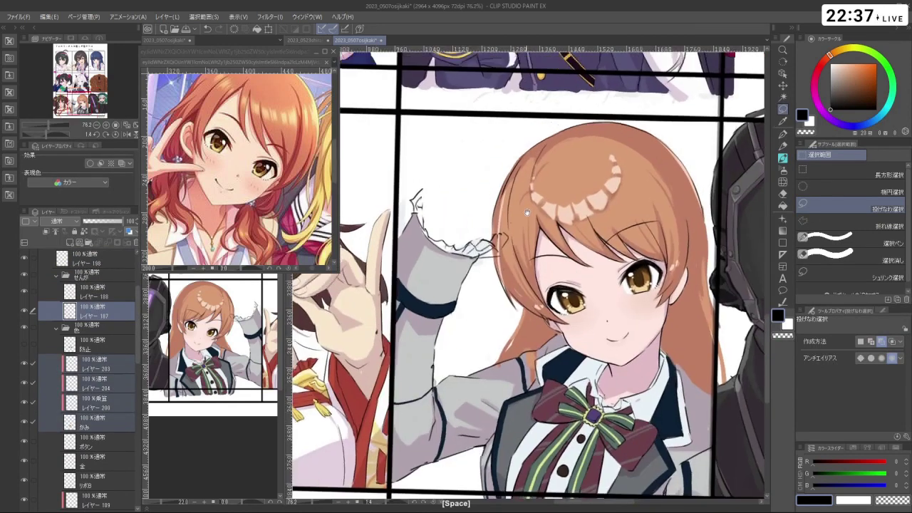
pyautogui.moveTo(528, 212); pyautogui.dragTo(531, 231)
pyautogui.moveTo(510, 319)
pyautogui.mouseDown()
pyautogui.moveTo(486, 227)
pyautogui.moveTo(499, 171)
pyautogui.moveTo(531, 137)
pyautogui.moveTo(580, 119)
pyautogui.moveTo(627, 112)
pyautogui.moveTo(673, 129)
pyautogui.moveTo(707, 166)
pyautogui.moveTo(726, 250)
pyautogui.moveTo(710, 278)
pyautogui.moveTo(687, 182)
pyautogui.moveTo(665, 154)
pyautogui.moveTo(603, 133)
pyautogui.moveTo(541, 156)
pyautogui.mouseUp()
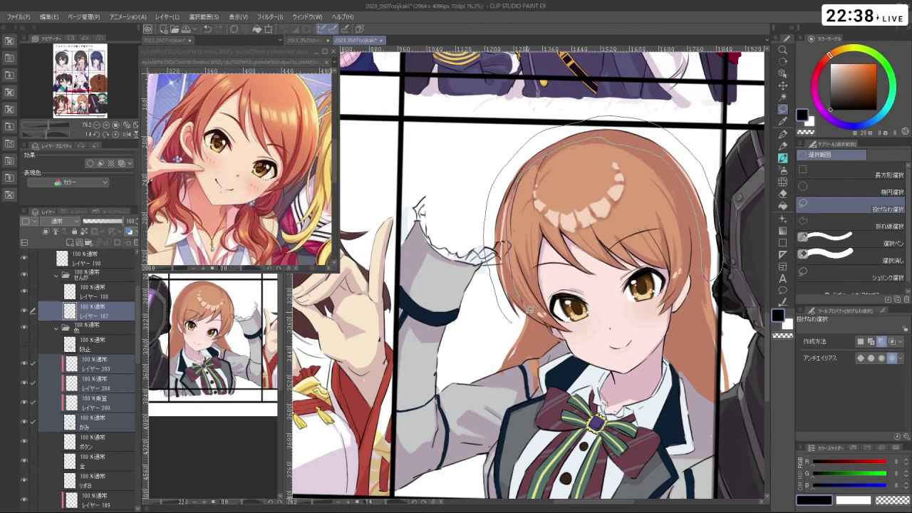
pyautogui.moveTo(531, 317); pyautogui.dragTo(505, 317)
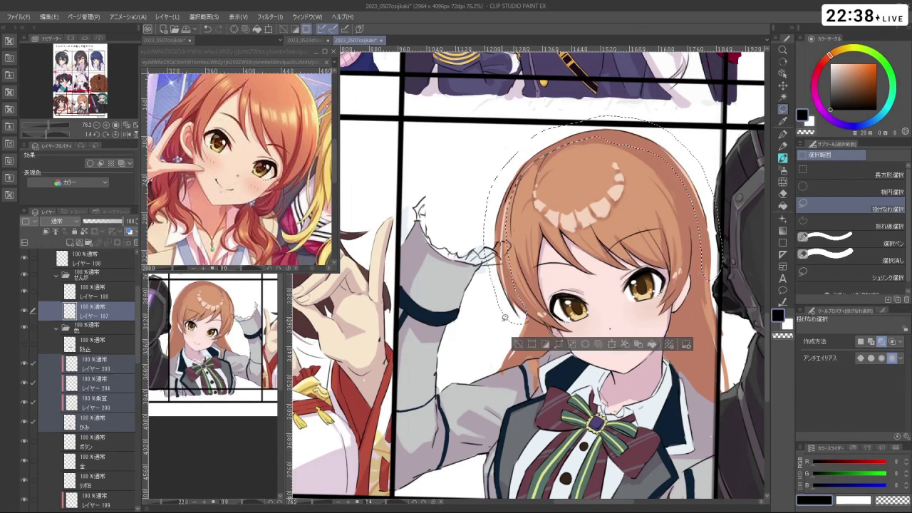
# - Scale the selected hair down to about 94%, nudge it slightly lower, and commit
pyautogui.click(610, 346)
pyautogui.moveTo(722, 327); pyautogui.dragTo(691, 305)
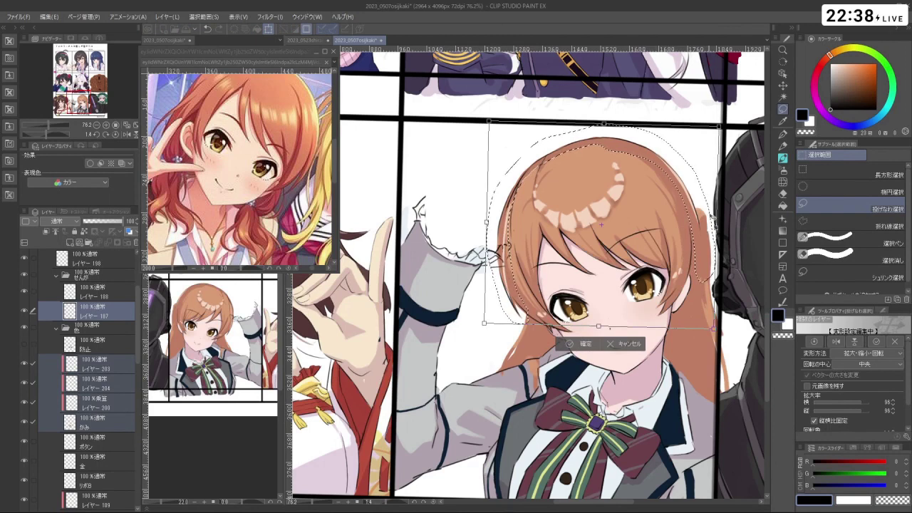
pyautogui.moveTo(717, 228); pyautogui.dragTo(704, 236)
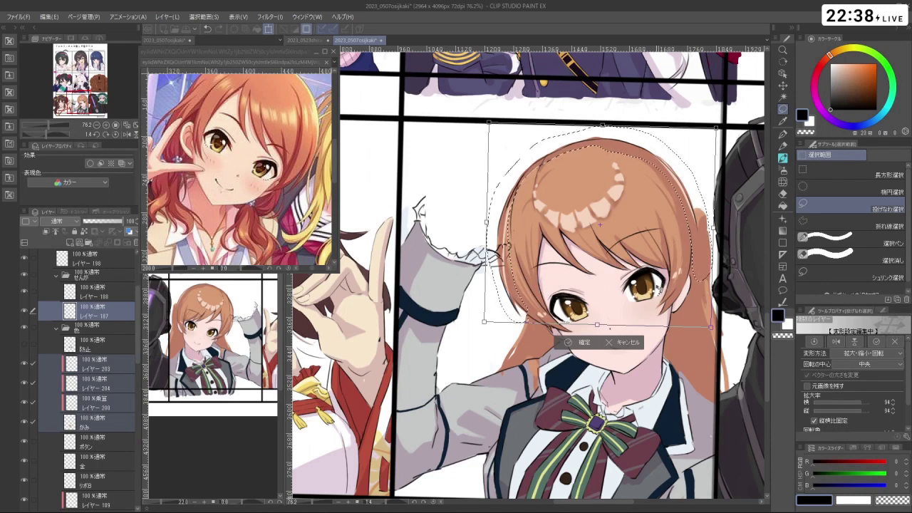
pyautogui.moveTo(657, 290); pyautogui.dragTo(659, 292)
pyautogui.click(580, 344)
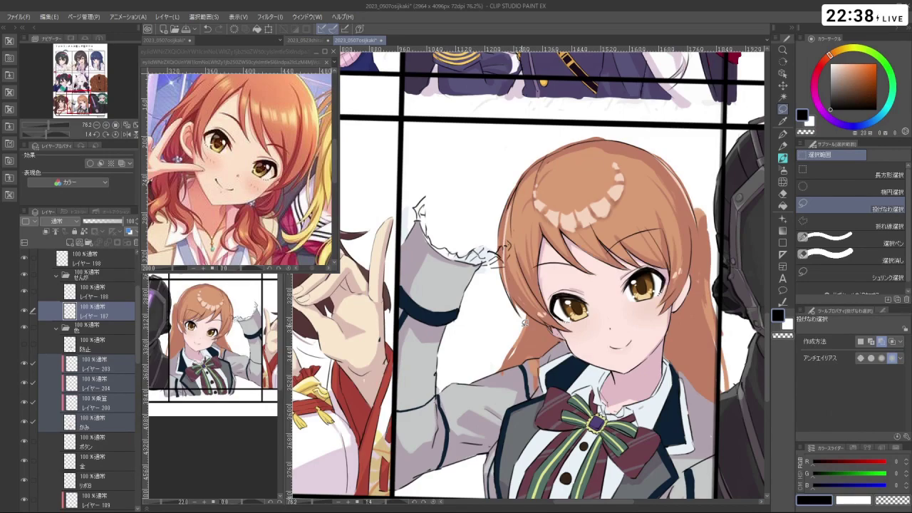
# - On the かみ layer, paint a dark stroke along the hair's lower-left edge with a size-25 watercolour brush
pyautogui.moveTo(523, 322); pyautogui.dragTo(556, 177)
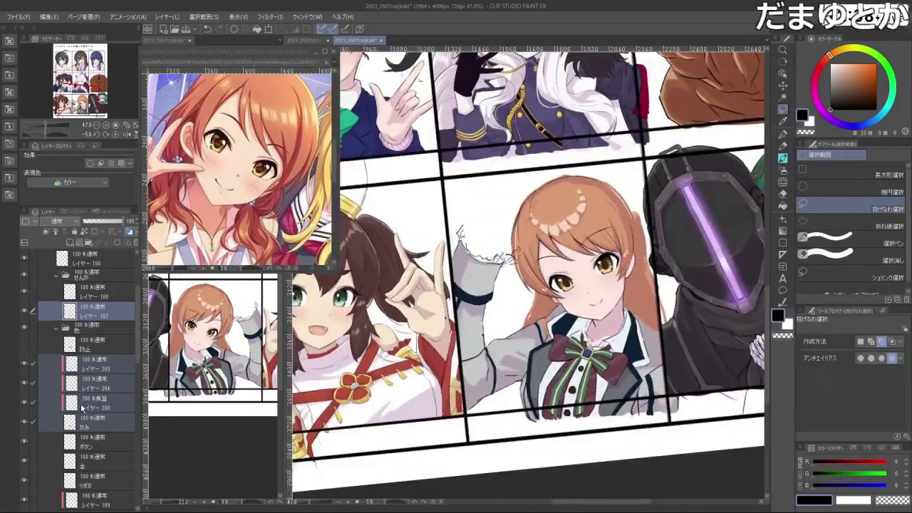
pyautogui.click(84, 421)
pyautogui.press('b')
pyautogui.moveTo(527, 214); pyautogui.dragTo(592, 306)
pyautogui.scroll(10, 527, 275)
pyautogui.moveTo(434, 250); pyautogui.dragTo(448, 284)
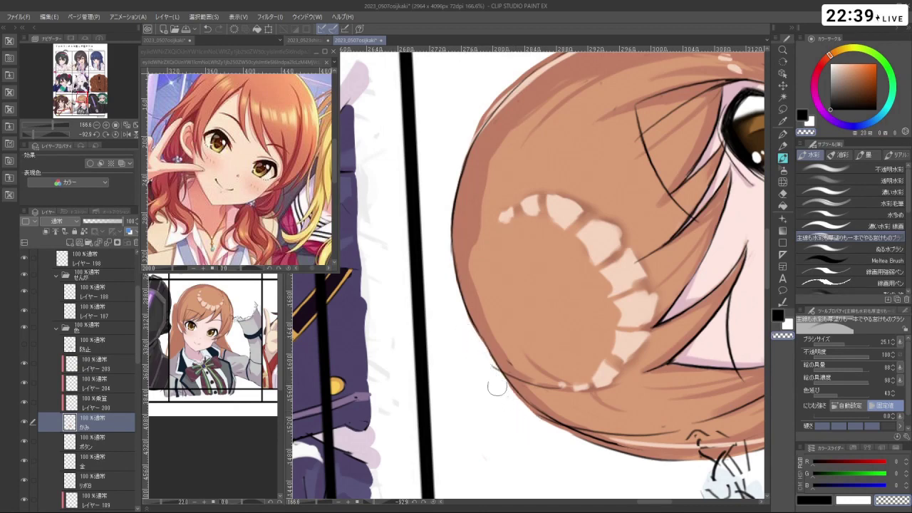
pyautogui.moveTo(497, 387); pyautogui.dragTo(448, 204)
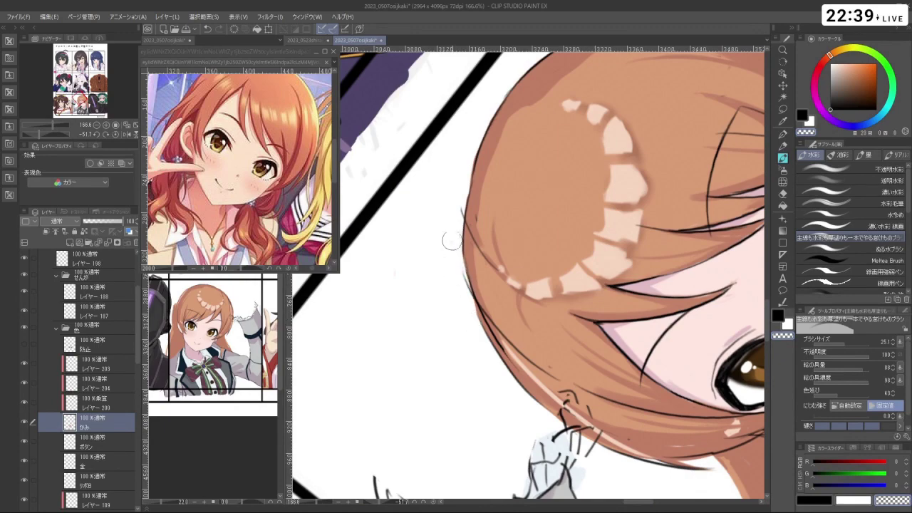
pyautogui.moveTo(463, 253); pyautogui.dragTo(475, 308)
pyautogui.scroll(-4, 491, 362)
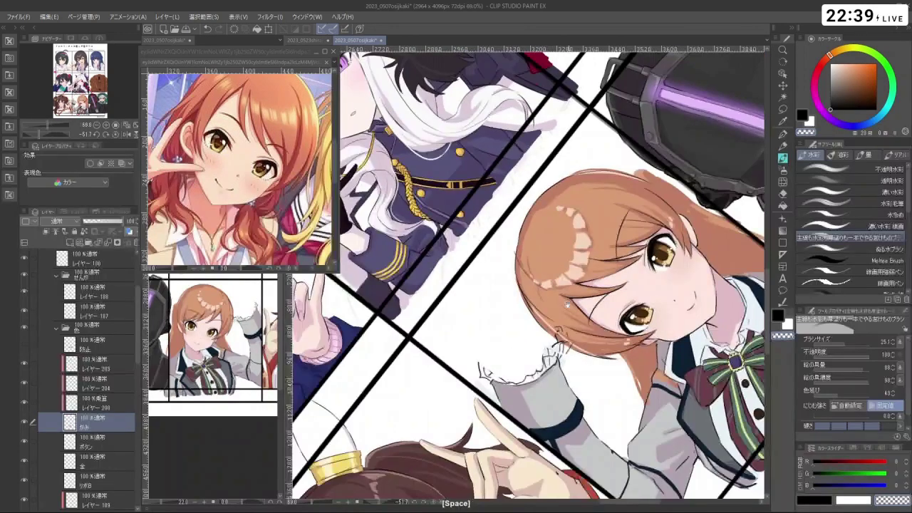
pyautogui.moveTo(567, 305); pyautogui.dragTo(555, 356)
pyautogui.scroll(3, 568, 273)
# - On layer レイヤー 187, lighten parts of the hair's left edge using transparent colour
pyautogui.click(107, 312)
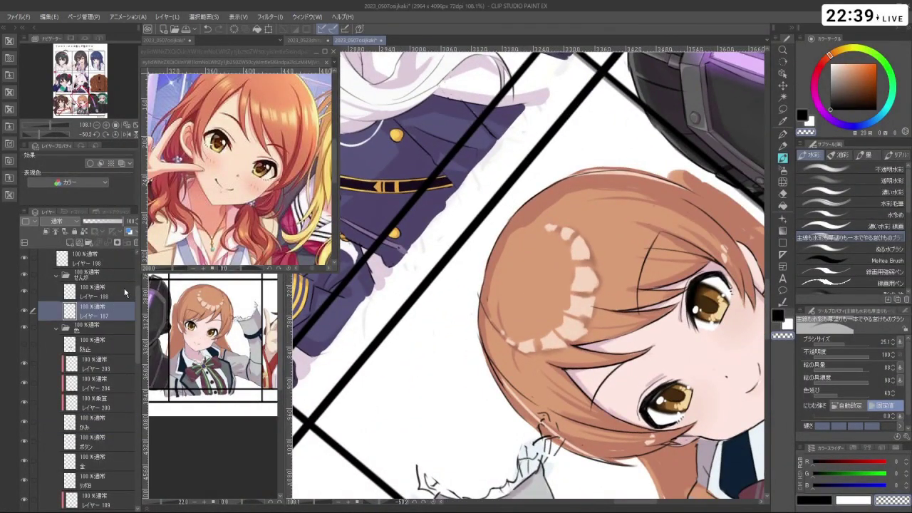
pyautogui.moveTo(463, 313); pyautogui.dragTo(491, 314)
pyautogui.press('c')
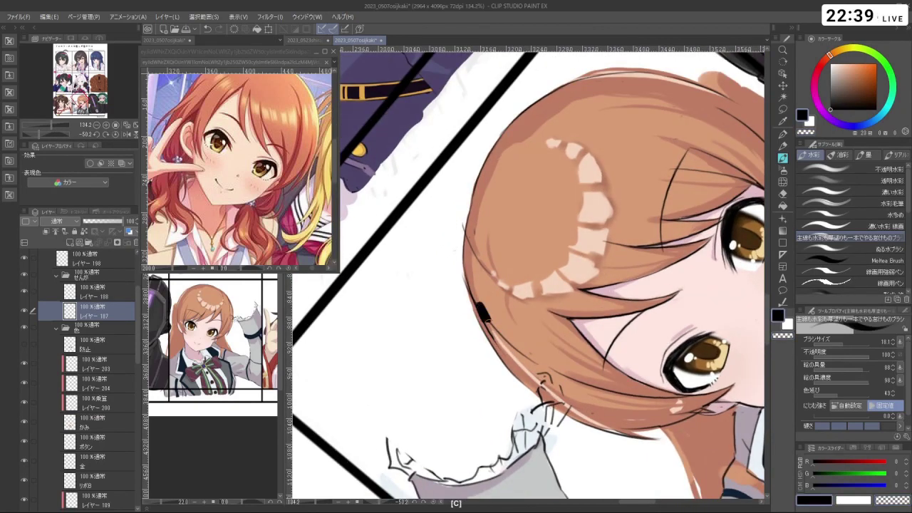
pyautogui.moveTo(510, 350); pyautogui.dragTo(537, 359)
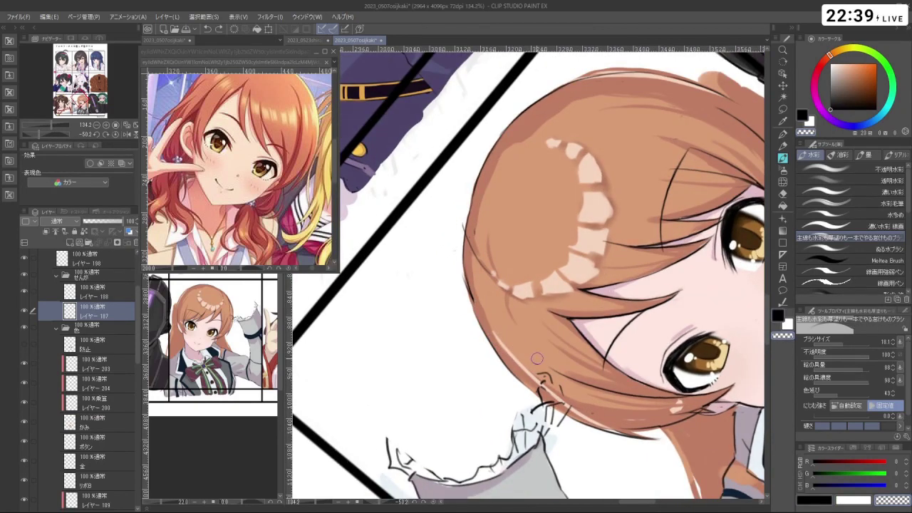
pyautogui.moveTo(468, 268); pyautogui.dragTo(466, 301)
pyautogui.moveTo(467, 299); pyautogui.dragTo(457, 271)
pyautogui.scroll(-3, 449, 356)
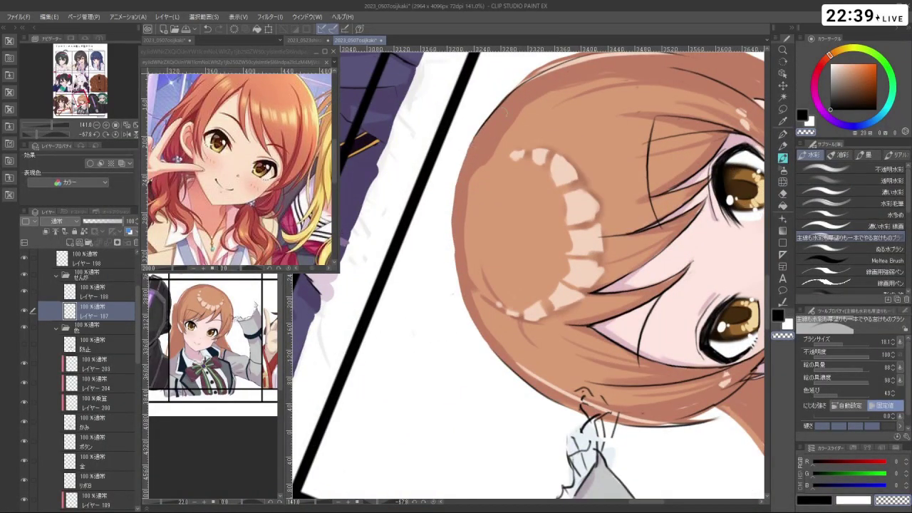
pyautogui.moveTo(470, 238); pyautogui.dragTo(453, 338)
pyautogui.click(111, 423)
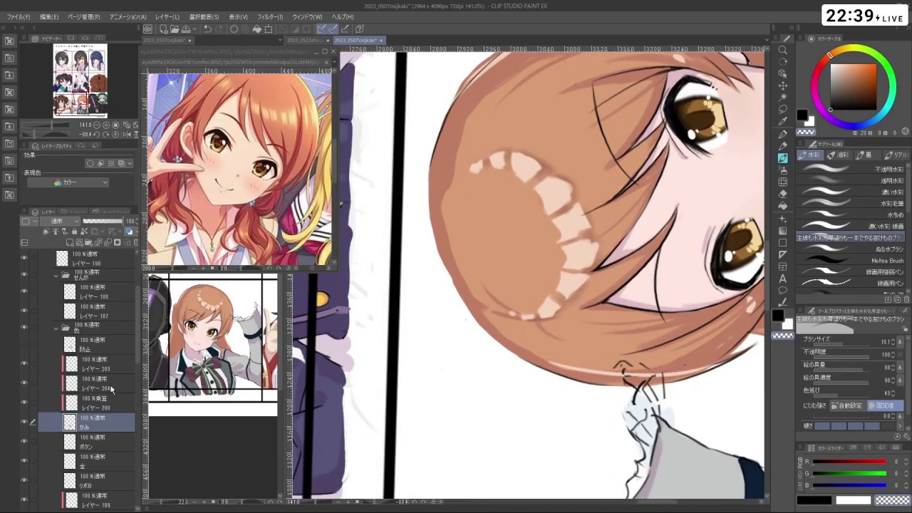
# - Eyedrop the hair's orange-brown (217,156,118), adjust the brush size, and undo the faint stray mark
pyautogui.rightClick(509, 248)
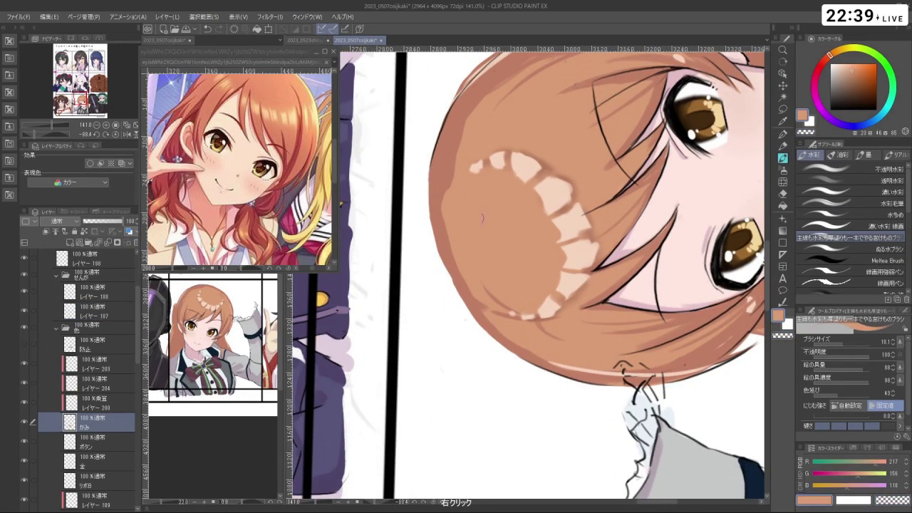
pyautogui.moveTo(443, 231)
pyautogui.mouseDown()
pyautogui.moveTo(437, 169)
pyautogui.moveTo(437, 243)
pyautogui.mouseUp()
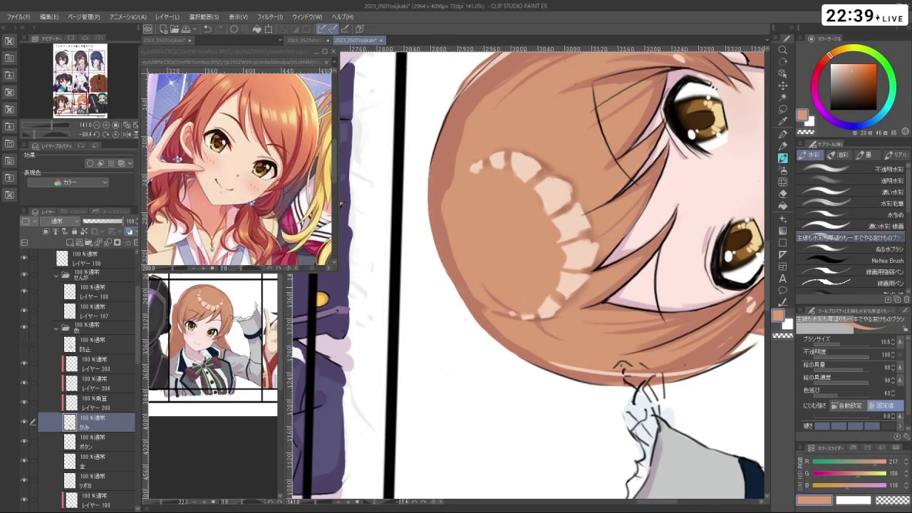
pyautogui.moveTo(448, 271); pyautogui.dragTo(473, 251)
pyautogui.press('c')
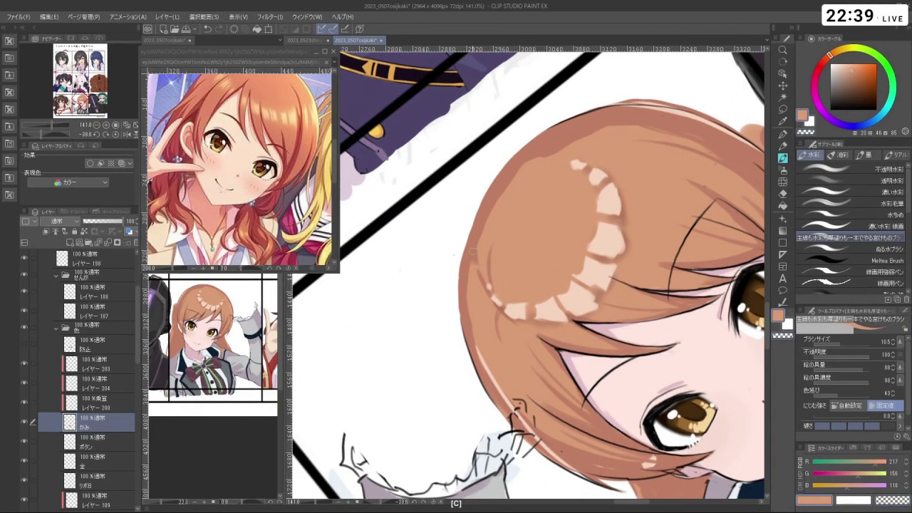
pyautogui.hotkey('ctrl', 'z')
# - Undo the previous stray stroke and return the canvas view to level
pyautogui.moveTo(531, 265); pyautogui.dragTo(449, 330)
pyautogui.hotkey('ctrl', 'space')
pyautogui.hotkey('shift', 'space')
pyautogui.hotkey('ctrl', 'z')
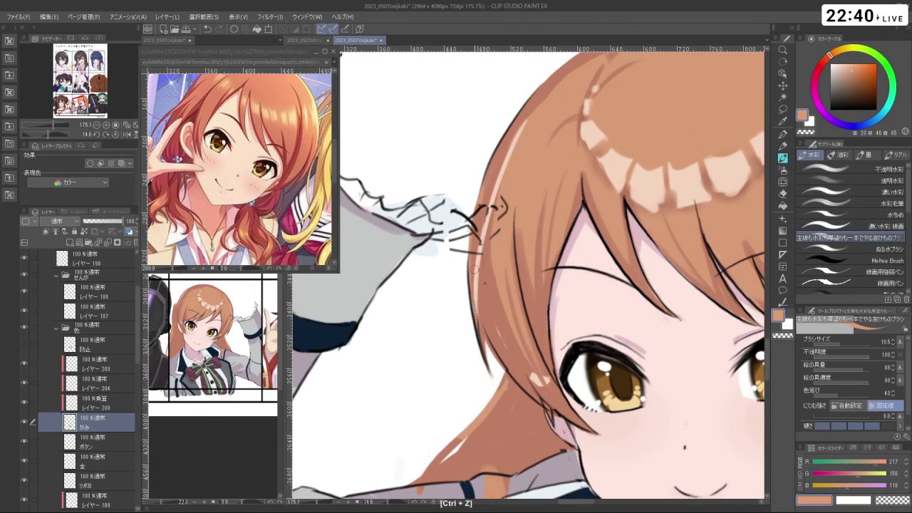
pyautogui.press('c')
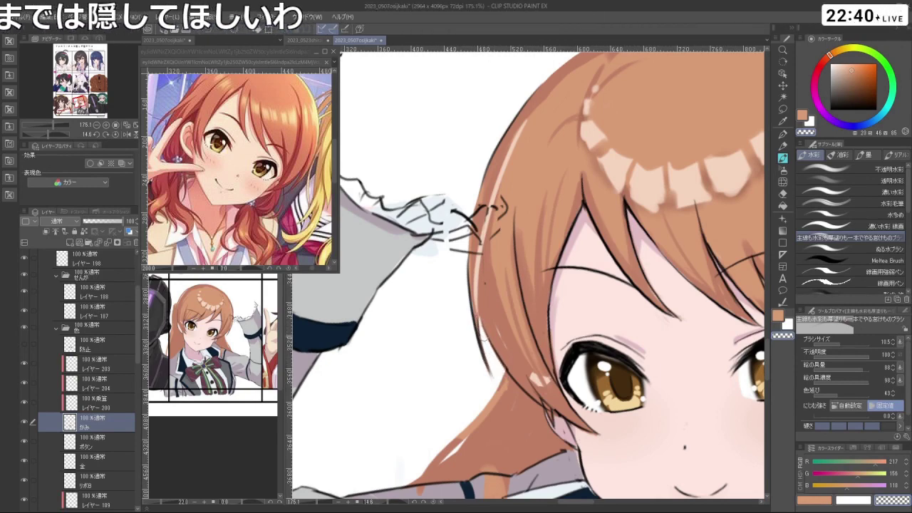
pyautogui.press('c')
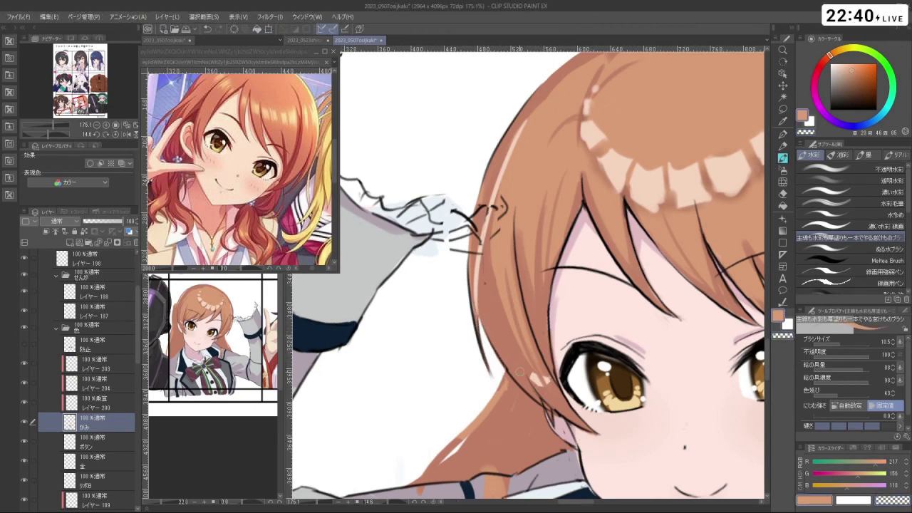
pyautogui.moveTo(520, 371); pyautogui.dragTo(563, 271)
pyautogui.hotkey('shift', 'space')
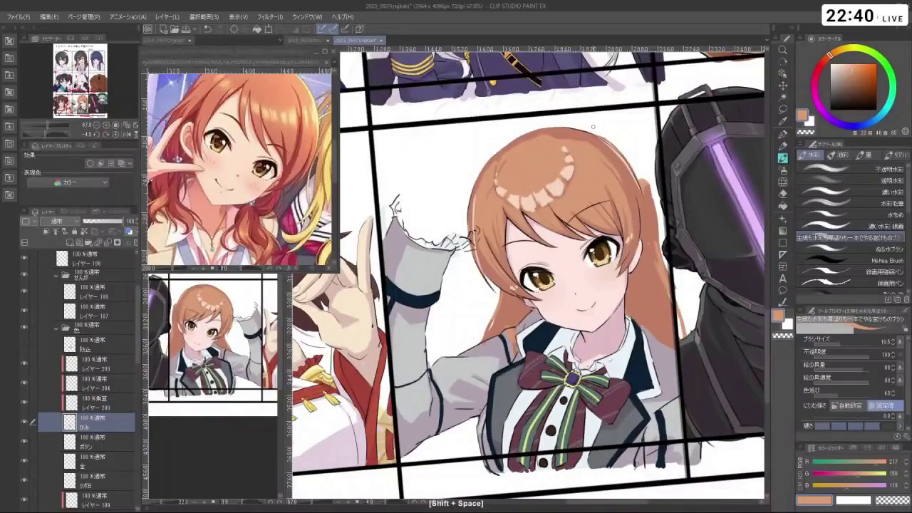
# - Zoom in on the girl's face and select layer レイヤー188 for editing
pyautogui.scroll(-3, 527, 275)
pyautogui.scroll(2, 528, 274)
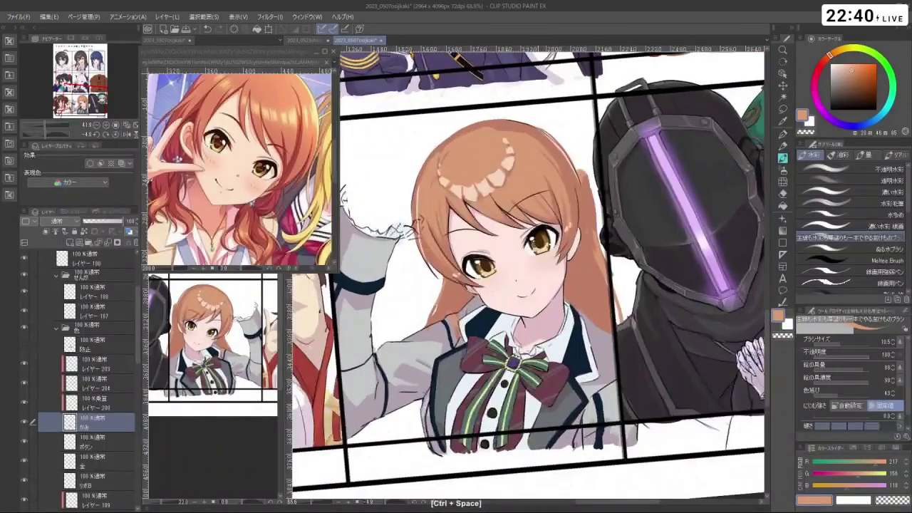
pyautogui.moveTo(670, 274)
pyautogui.mouseDown()
pyautogui.moveTo(637, 184)
pyautogui.moveTo(552, 134)
pyautogui.moveTo(485, 139)
pyautogui.moveTo(654, 209)
pyautogui.moveTo(670, 279)
pyautogui.mouseUp()
pyautogui.scroll(3, 548, 241)
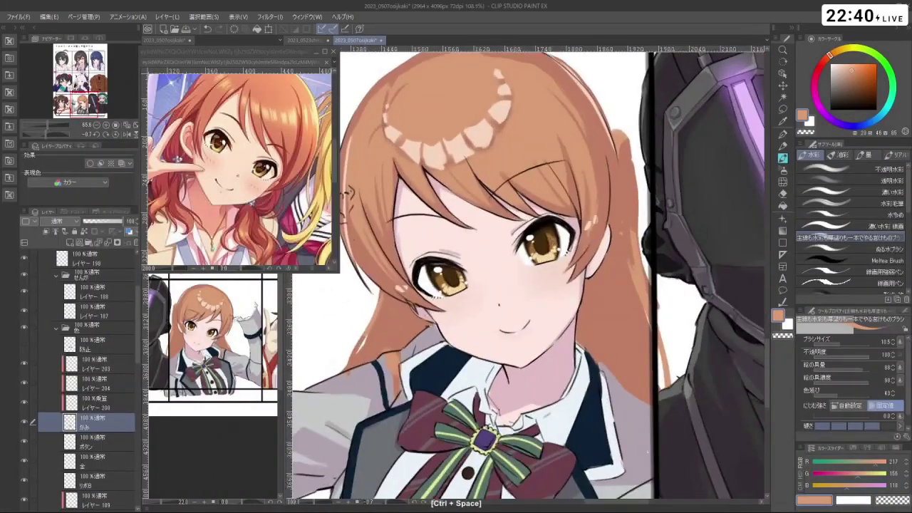
pyautogui.moveTo(547, 240); pyautogui.dragTo(572, 365)
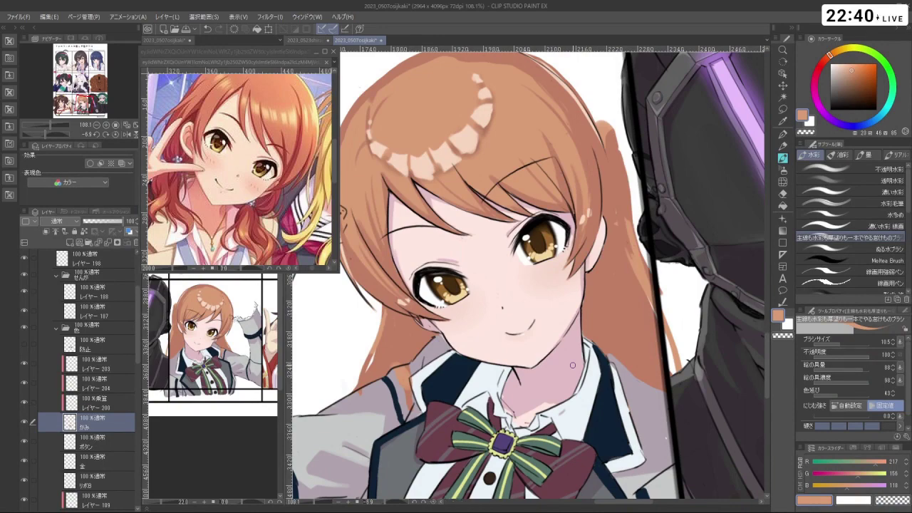
pyautogui.click(98, 299)
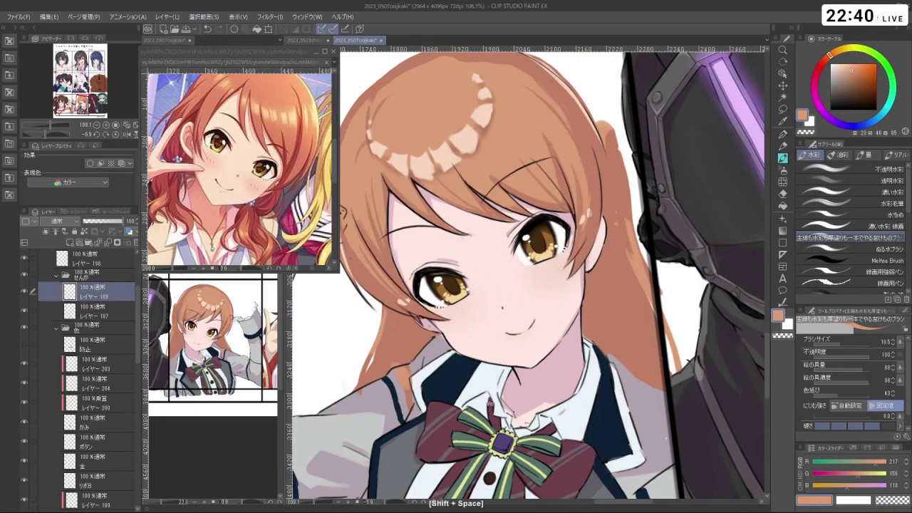
pyautogui.moveTo(570, 178)
pyautogui.mouseDown()
pyautogui.moveTo(492, 271)
pyautogui.moveTo(556, 271)
pyautogui.mouseUp()
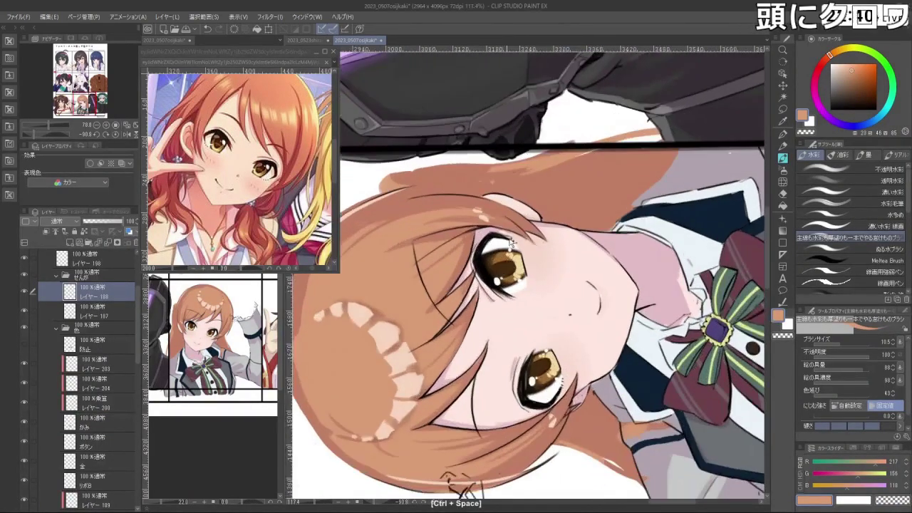
# - Lasso the eye's lower lash line, nudge it slightly right, confirm, and deselect
pyautogui.press('m')
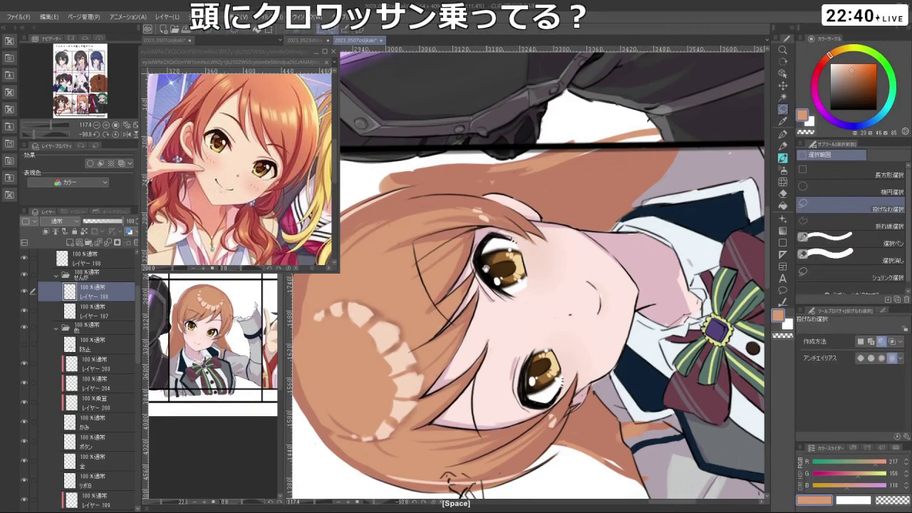
pyautogui.moveTo(490, 285); pyautogui.dragTo(489, 290)
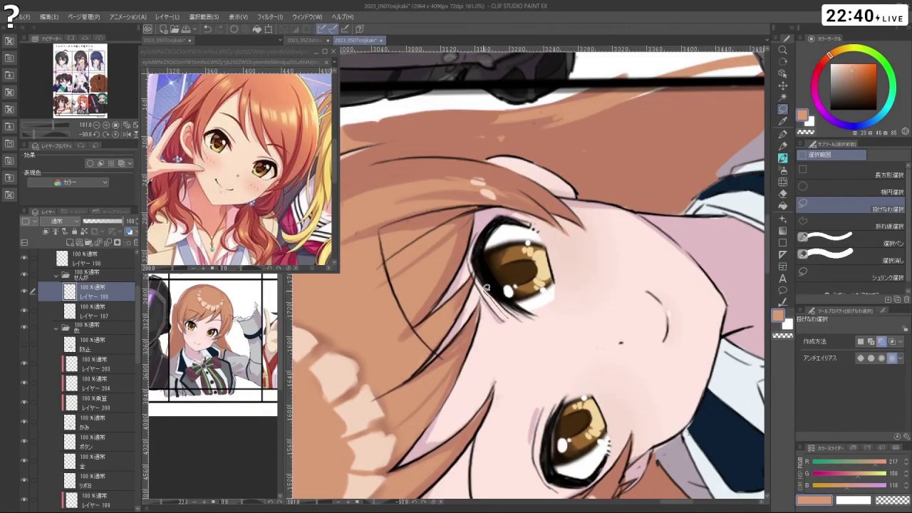
pyautogui.hotkey('ctrl', 'z')
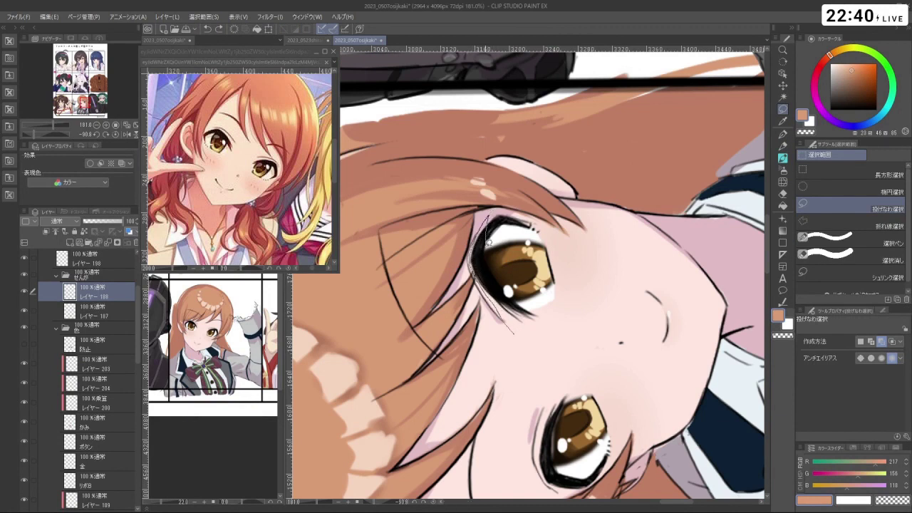
pyautogui.moveTo(553, 323); pyautogui.dragTo(529, 334)
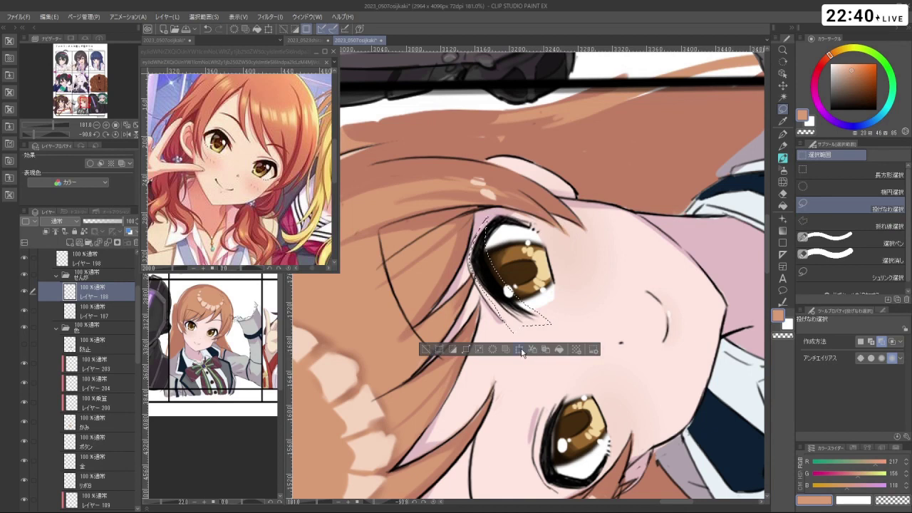
pyautogui.click(521, 352)
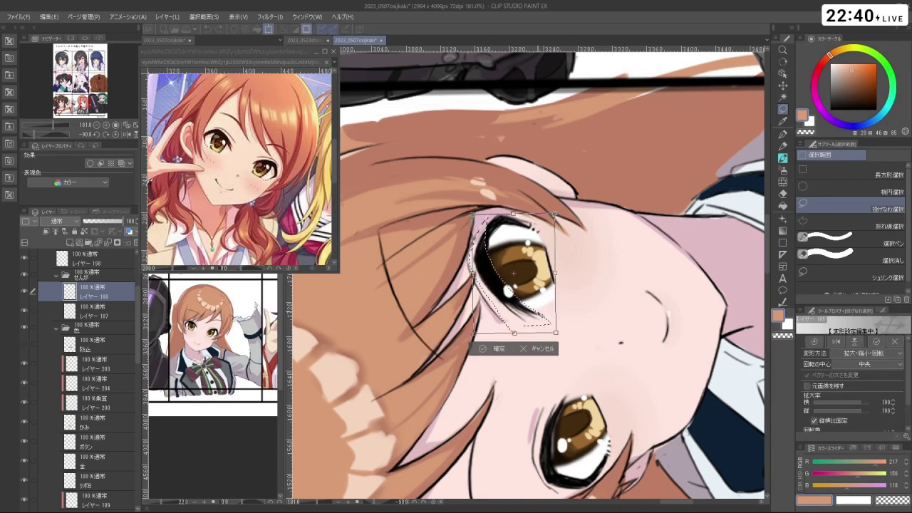
pyautogui.moveTo(541, 320); pyautogui.dragTo(543, 317)
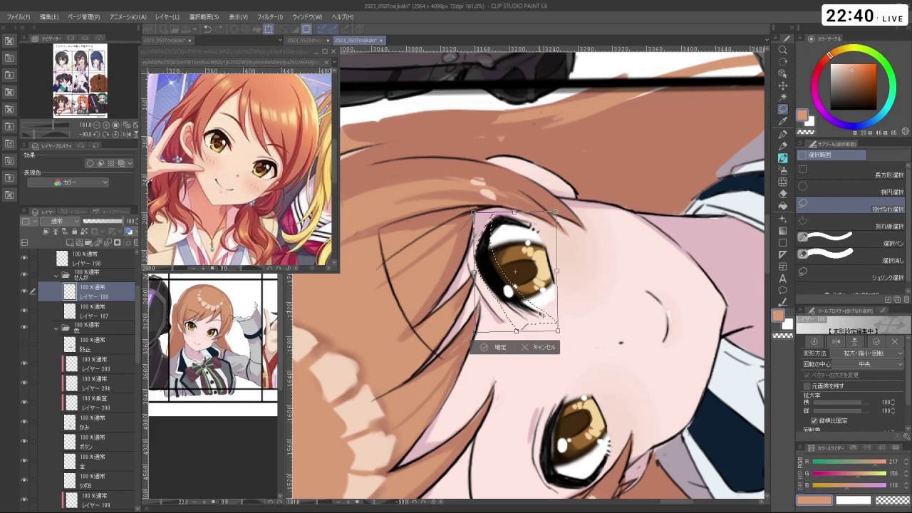
pyautogui.click(495, 348)
pyautogui.hotkey('ctrl', 'd')
pyautogui.moveTo(450, 349); pyautogui.dragTo(580, 172)
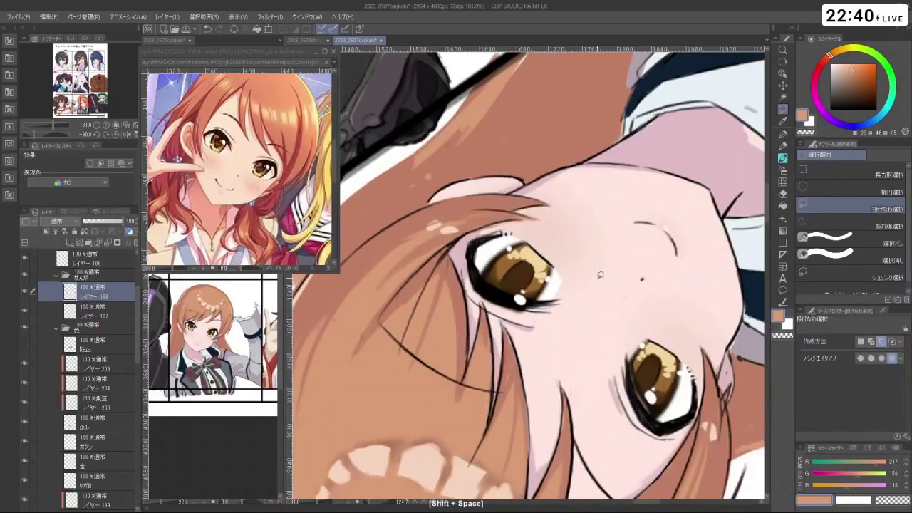
# - Switch to the watercolour brush at size 9.0 painting in black, back on layer レイヤー188
pyautogui.press('b')
pyautogui.press('c')
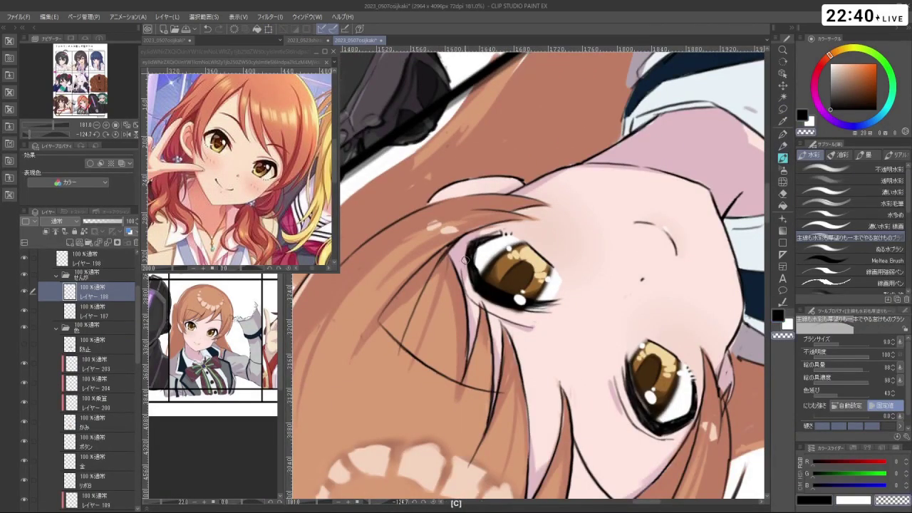
pyautogui.press('c')
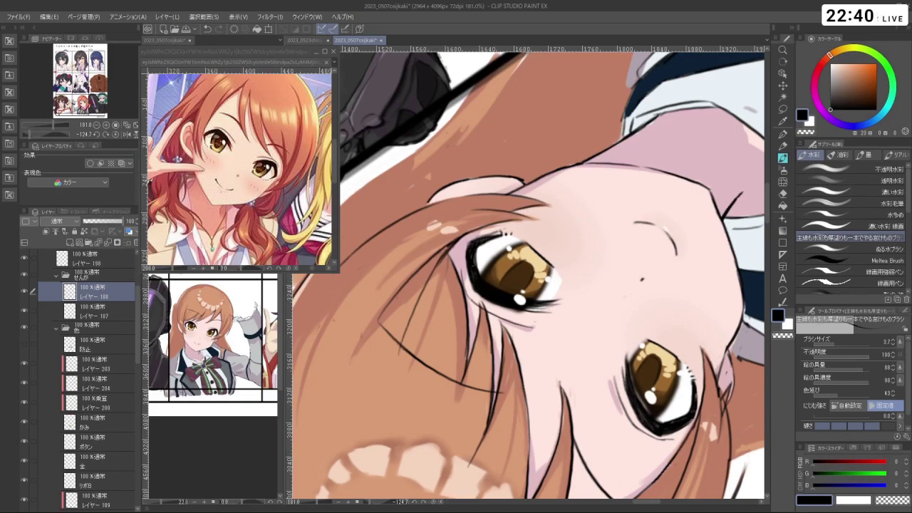
pyautogui.scroll(-4, 467, 262)
pyautogui.moveTo(467, 262); pyautogui.dragTo(360, 404)
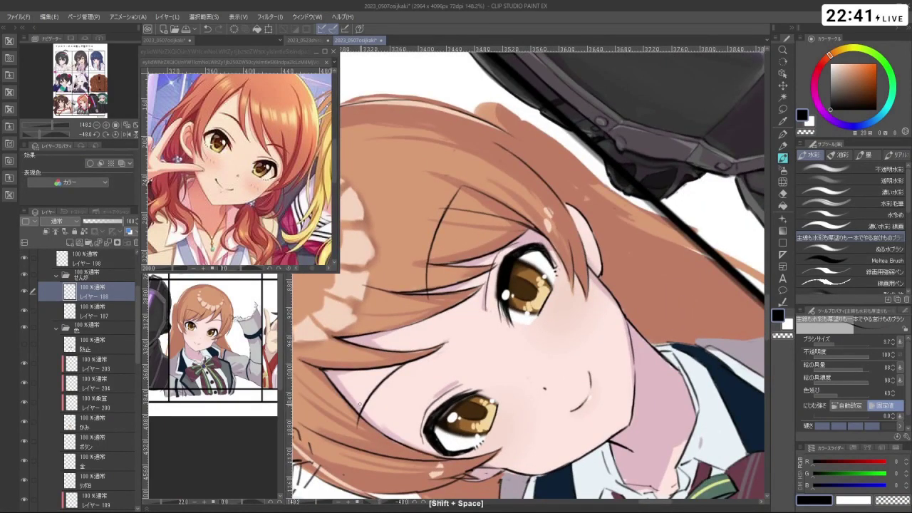
pyautogui.moveTo(578, 311); pyautogui.dragTo(352, 357)
pyautogui.click(108, 265)
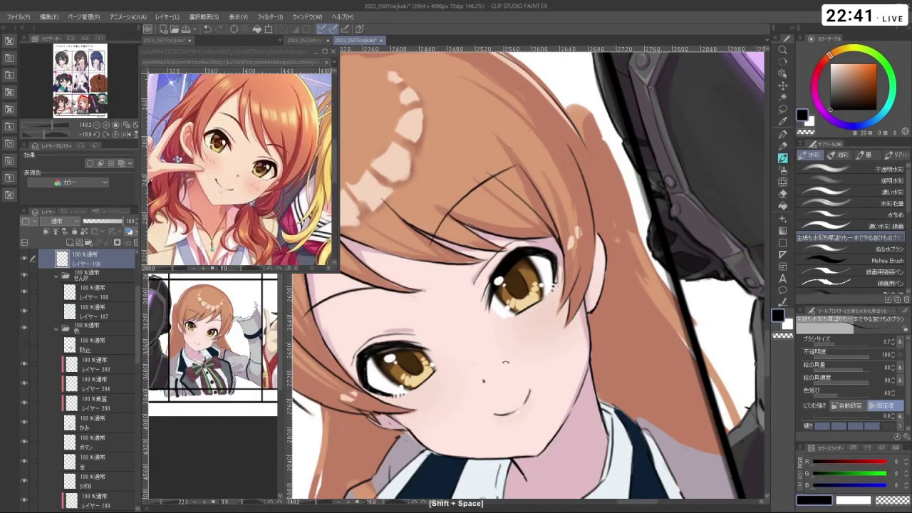
pyautogui.moveTo(513, 285); pyautogui.dragTo(555, 313)
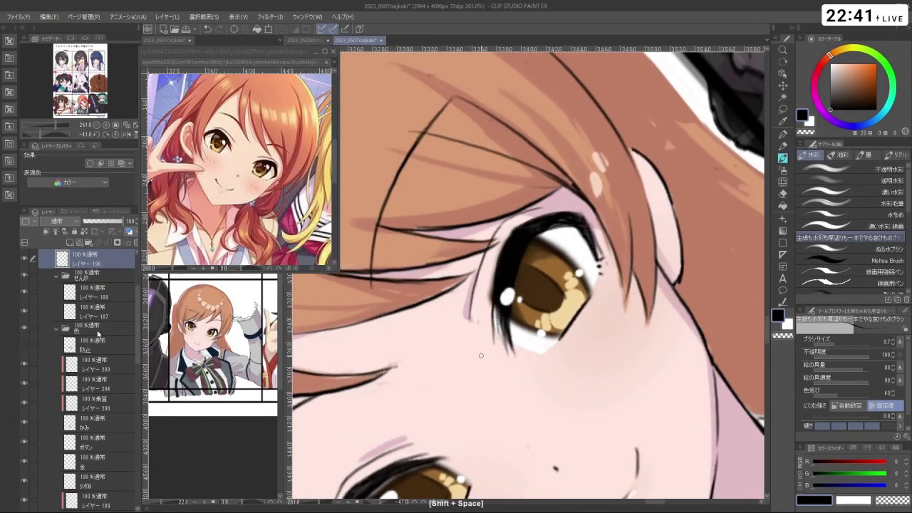
pyautogui.click(109, 293)
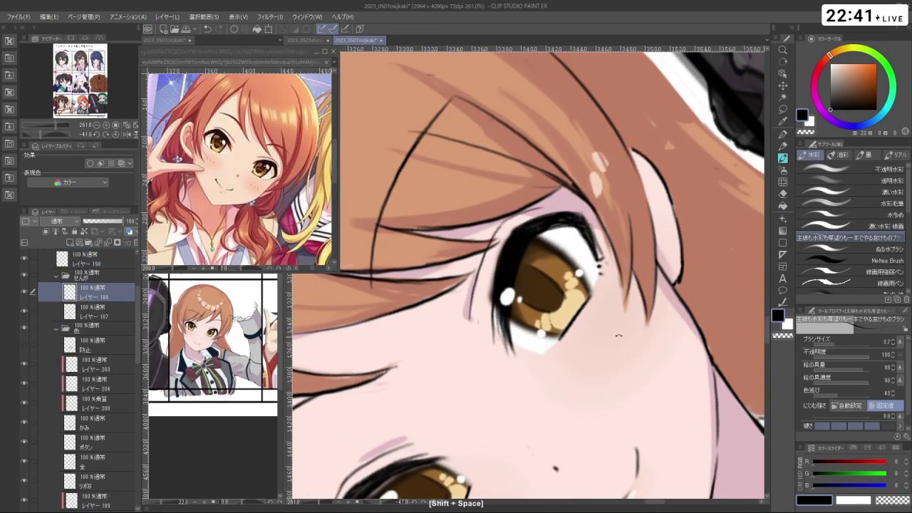
pyautogui.moveTo(613, 235)
pyautogui.mouseDown()
pyautogui.moveTo(566, 253)
pyautogui.moveTo(577, 342)
pyautogui.mouseUp()
# - Lasso the viewer's-left eye, tilt it slightly to align with the other eye, and deselect
pyautogui.press('m')
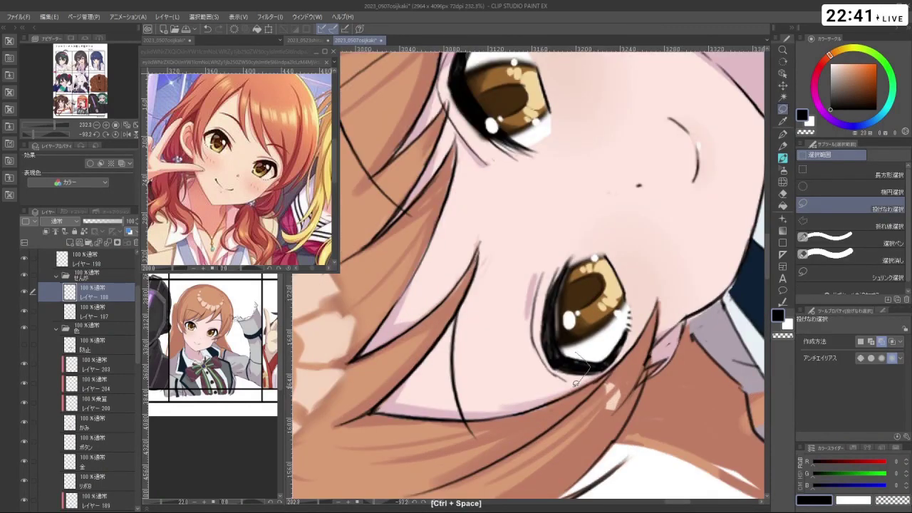
pyautogui.moveTo(576, 384)
pyautogui.mouseDown()
pyautogui.moveTo(525, 323)
pyautogui.moveTo(522, 302)
pyautogui.moveTo(555, 242)
pyautogui.moveTo(572, 238)
pyautogui.moveTo(583, 362)
pyautogui.mouseUp()
pyautogui.hotkey('ctrl', 't')
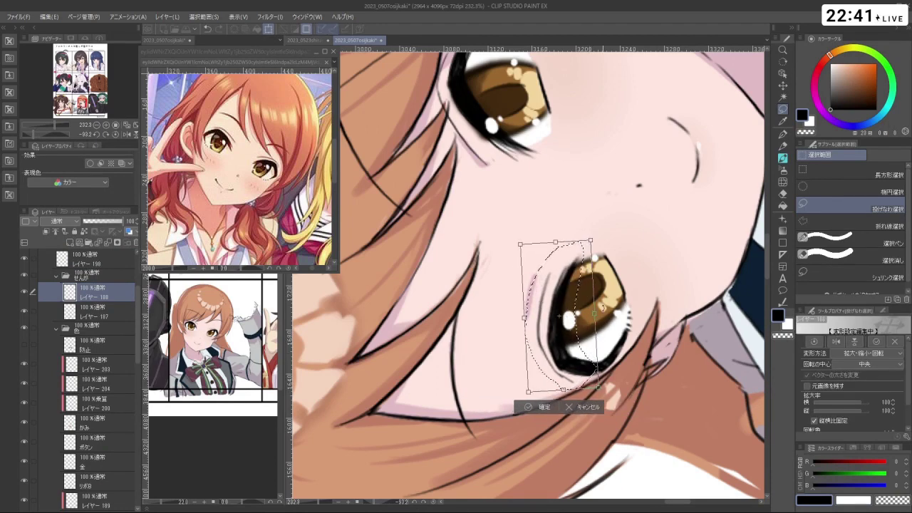
pyautogui.press('Return')
pyautogui.moveTo(593, 360); pyautogui.dragTo(598, 328)
pyautogui.hotkey('ctrl', 't')
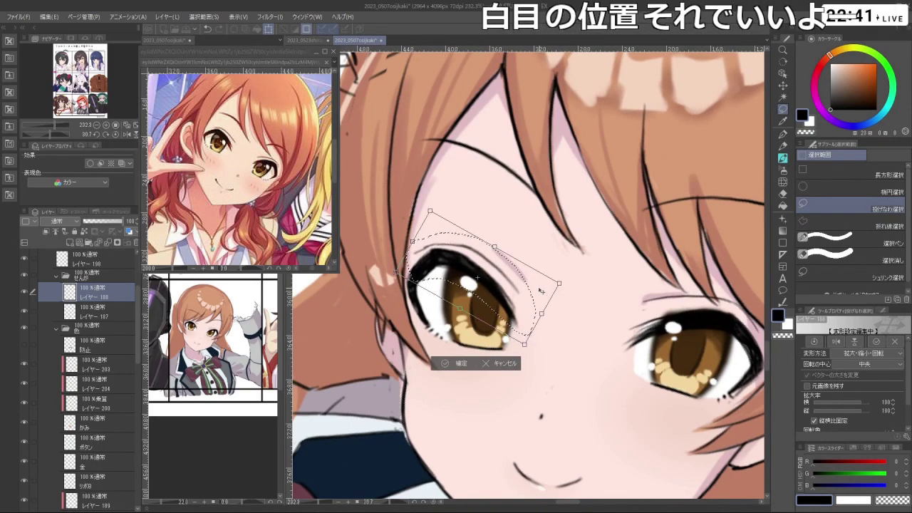
pyautogui.moveTo(567, 290); pyautogui.dragTo(558, 290)
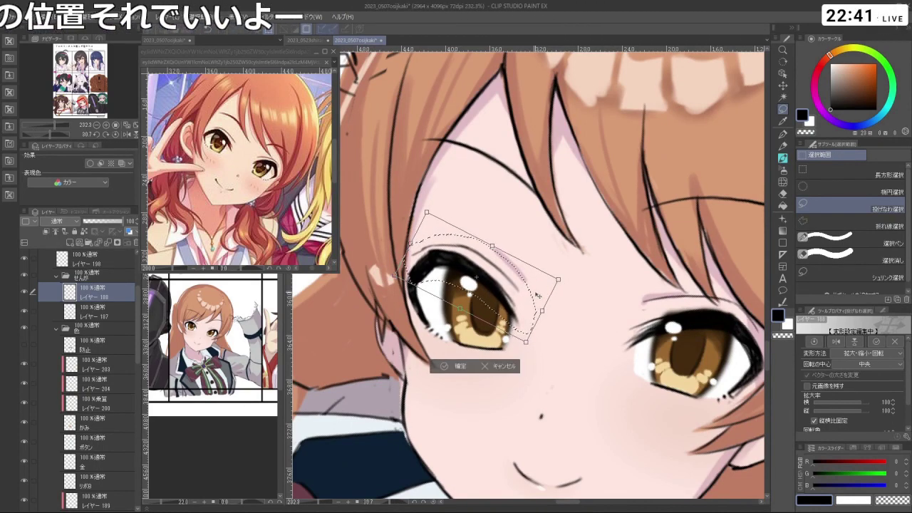
pyautogui.press('Return')
pyautogui.hotkey('ctrl', 'd')
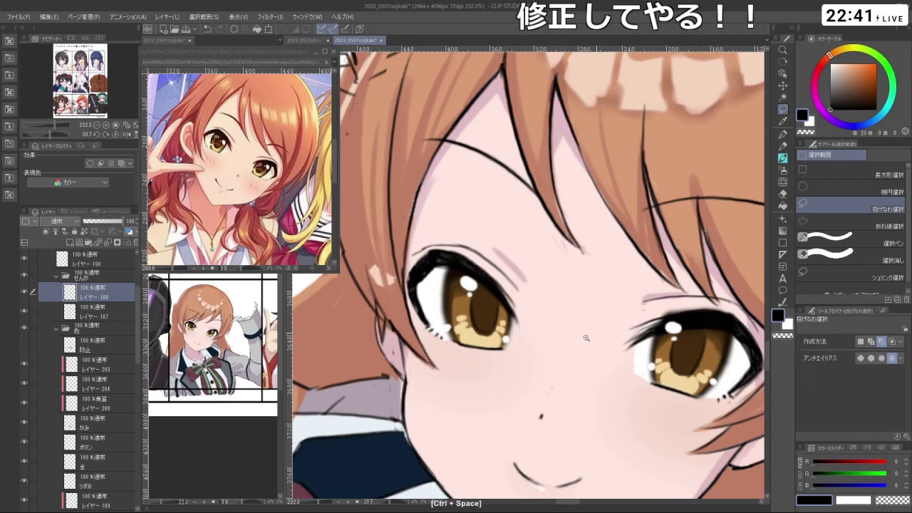
pyautogui.scroll(-3, 534, 344)
# - Thicken the black outline along the eye's edge, undoing the last stray stroke
pyautogui.press('b')
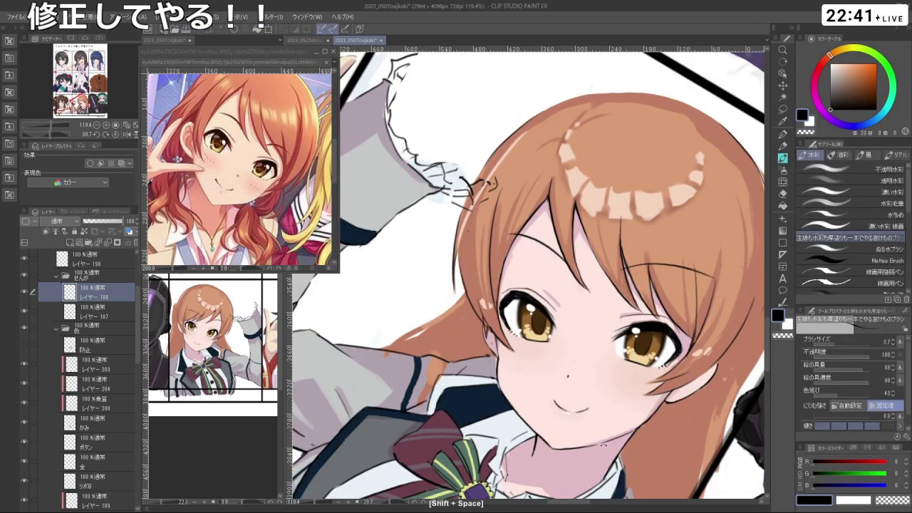
pyautogui.moveTo(534, 344); pyautogui.dragTo(540, 325)
pyautogui.scroll(5, 538, 308)
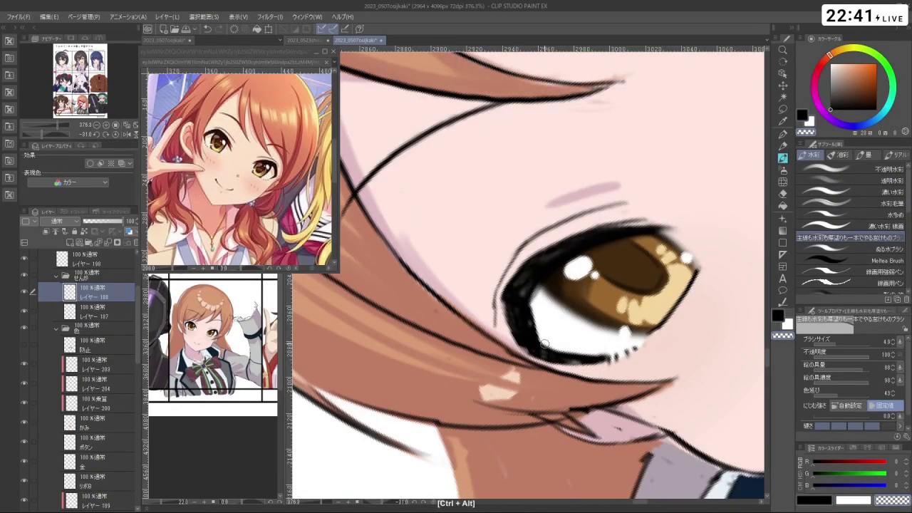
pyautogui.press('c')
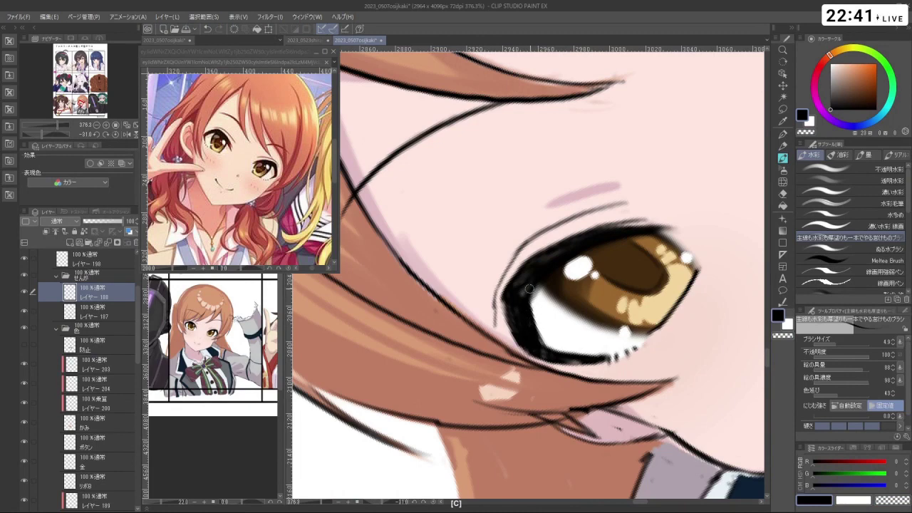
pyautogui.moveTo(525, 282); pyautogui.dragTo(647, 321)
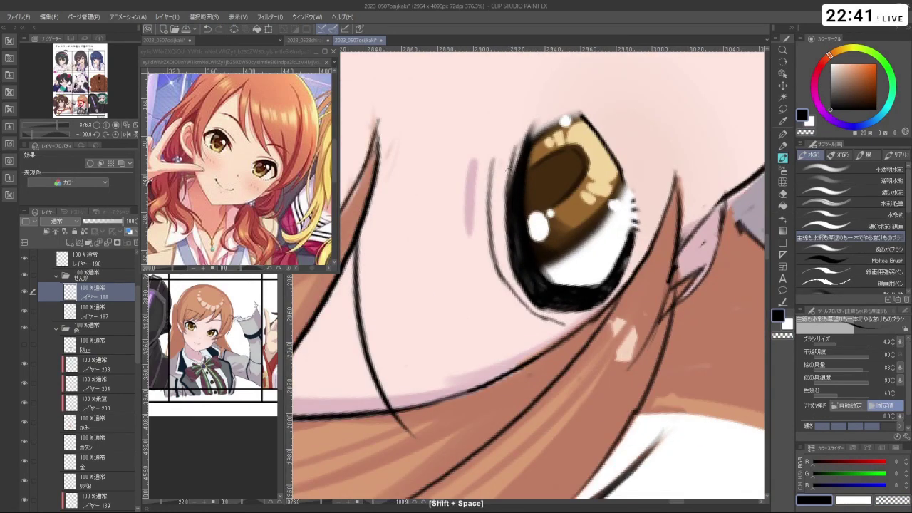
pyautogui.moveTo(508, 169); pyautogui.dragTo(511, 246)
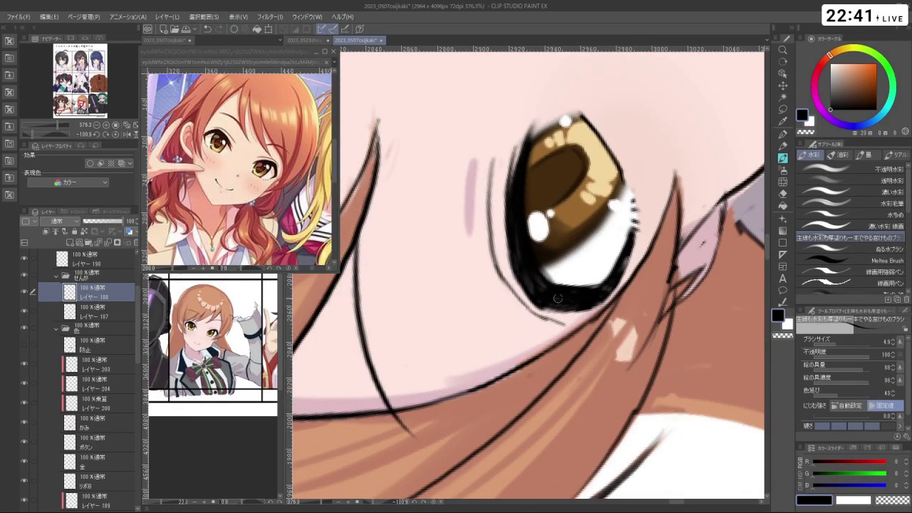
pyautogui.moveTo(567, 303); pyautogui.dragTo(542, 370)
pyautogui.press('c')
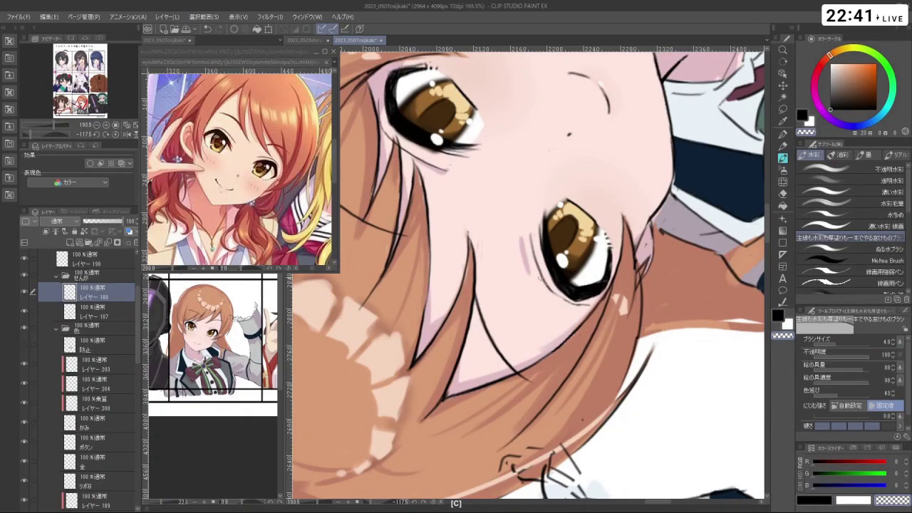
pyautogui.hotkey('ctrl', 'z')
# - Remove the small stray strokes beside the lower and upper eyes and level the view
pyautogui.press('c')
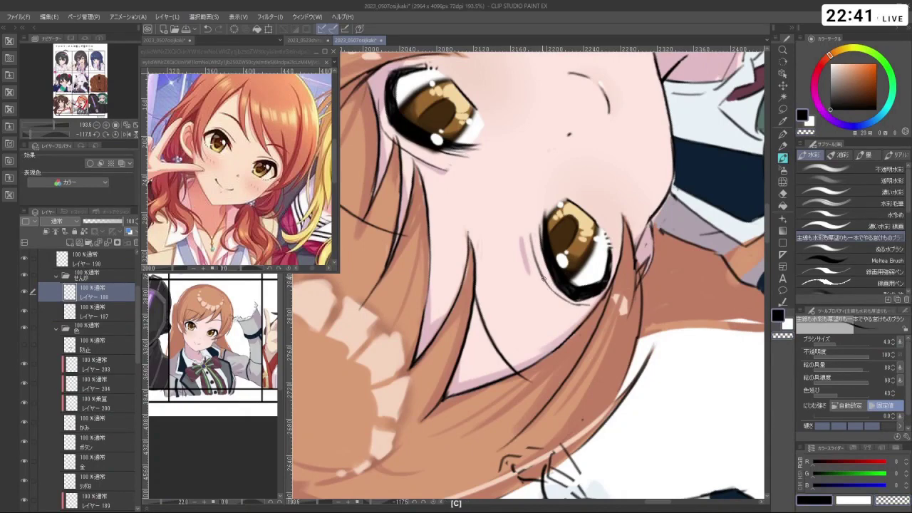
pyautogui.moveTo(543, 279)
pyautogui.mouseDown()
pyautogui.moveTo(531, 300)
pyautogui.moveTo(512, 272)
pyautogui.moveTo(542, 278)
pyautogui.moveTo(528, 300)
pyautogui.moveTo(570, 307)
pyautogui.moveTo(595, 291)
pyautogui.moveTo(547, 340)
pyautogui.moveTo(499, 285)
pyautogui.moveTo(542, 285)
pyautogui.mouseUp()
pyautogui.press('c')
pyautogui.hotkey('ctrl', 'z')
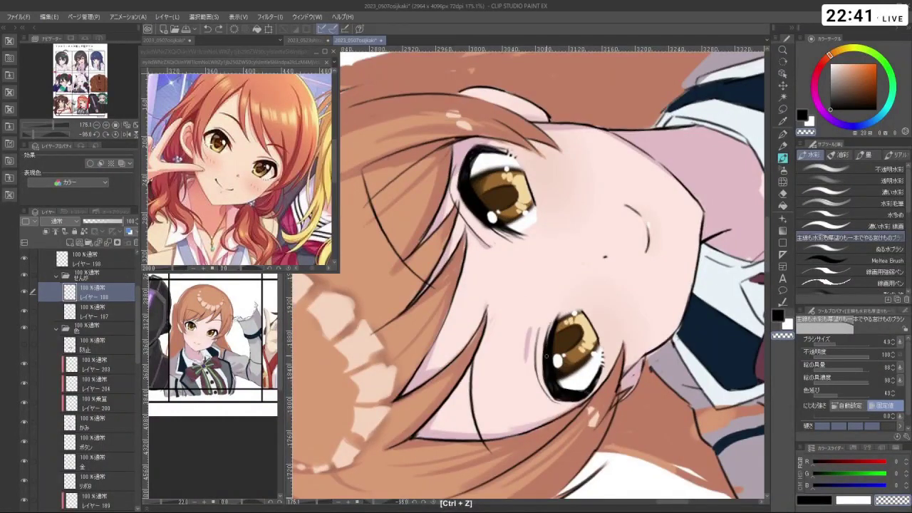
pyautogui.press('c')
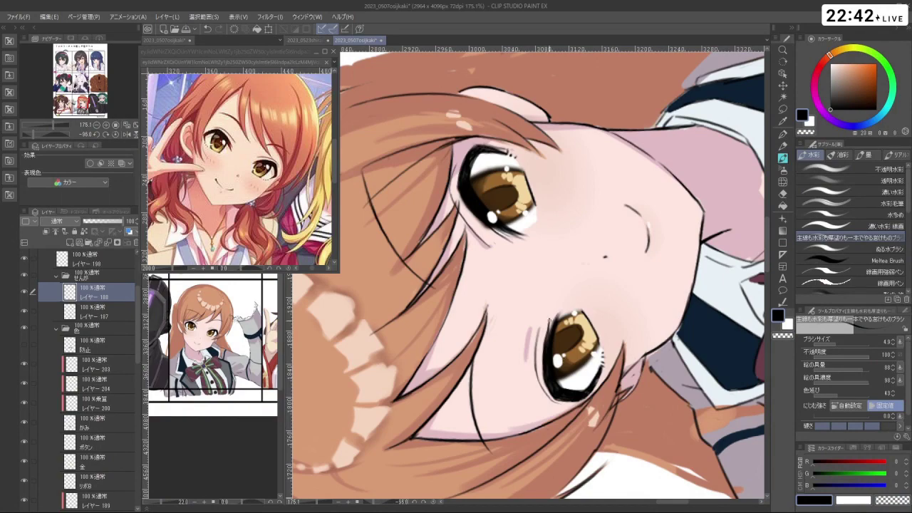
pyautogui.press('c')
pyautogui.press('c')
pyautogui.moveTo(527, 278); pyautogui.dragTo(627, 285)
pyautogui.moveTo(468, 198); pyautogui.dragTo(513, 198)
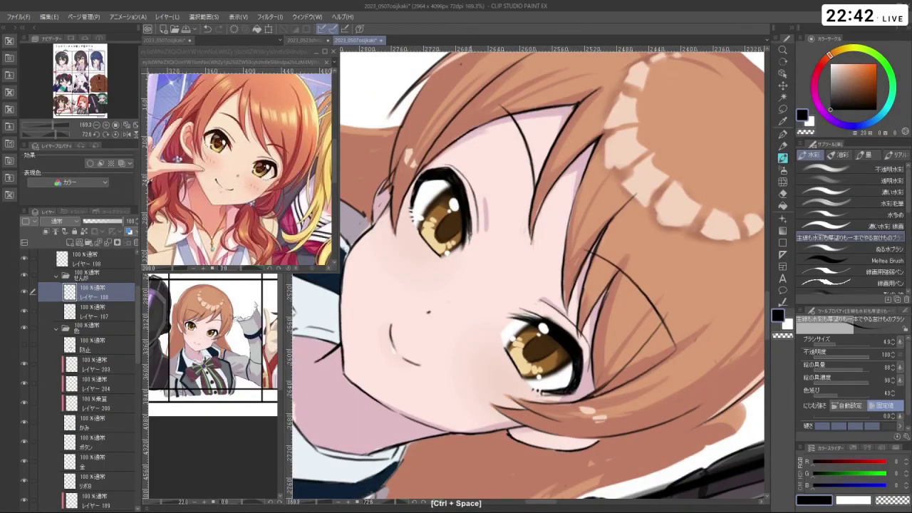
pyautogui.hotkey('ctrl', 'z')
pyautogui.moveTo(469, 244); pyautogui.dragTo(527, 235)
pyautogui.moveTo(527, 299); pyautogui.dragTo(541, 285)
pyautogui.moveTo(513, 257); pyautogui.dragTo(570, 224)
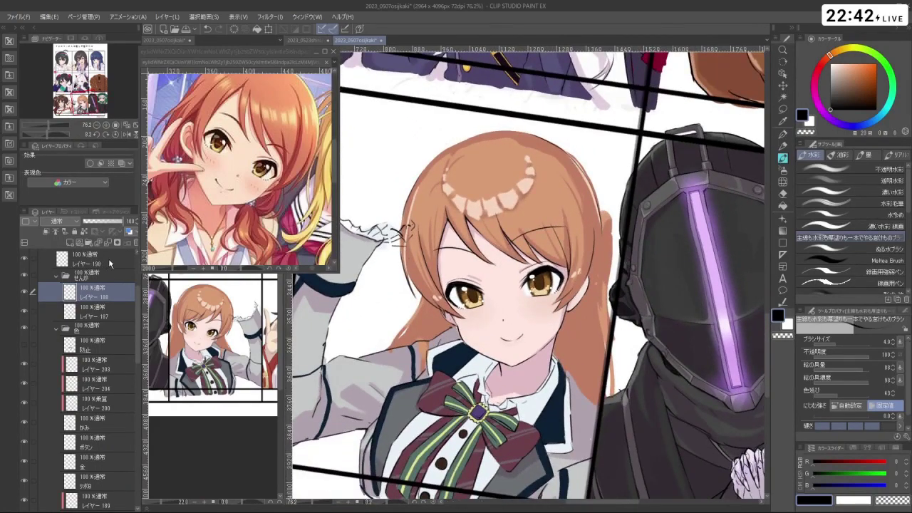
# - On layer 198, lasso the small line patch beside the right eye and rescale it into place
pyautogui.click(93, 258)
pyautogui.click(783, 109)
pyautogui.moveTo(534, 277); pyautogui.dragTo(546, 293)
pyautogui.hotkey('ctrl', 't')
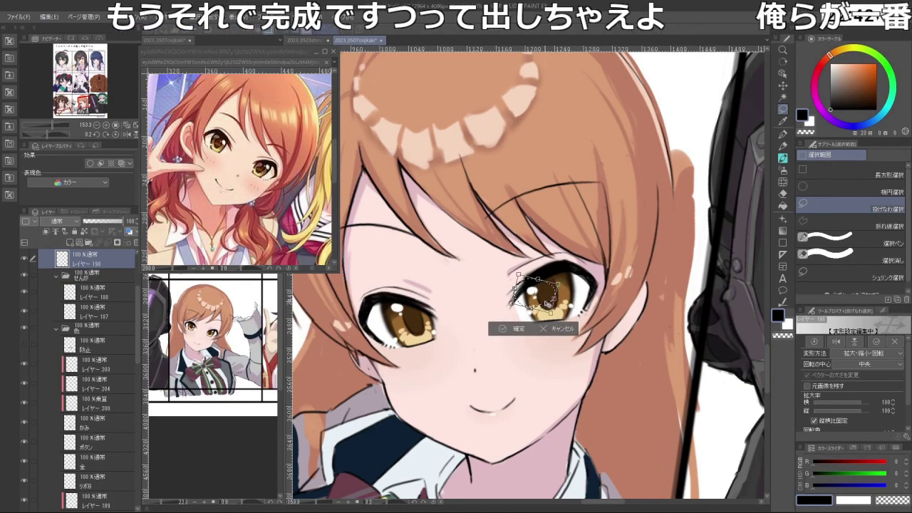
pyautogui.scroll(-4, 546, 304)
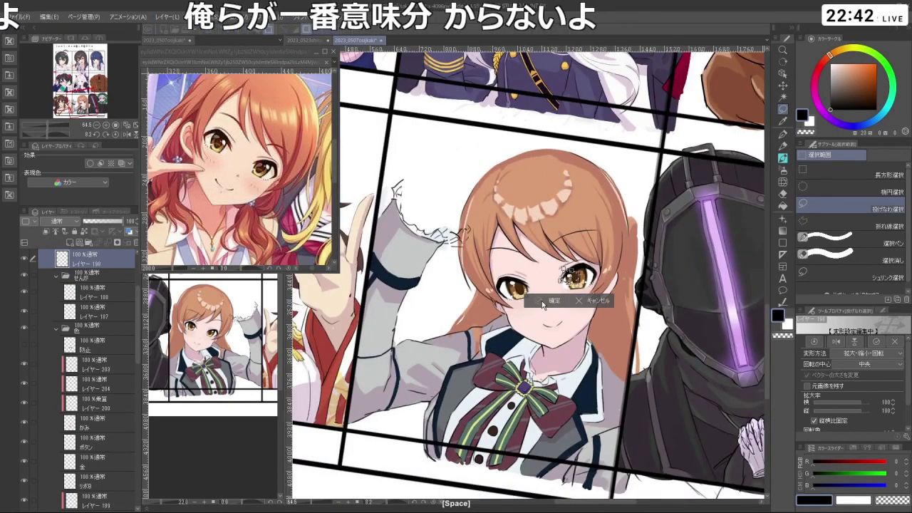
pyautogui.press('Return')
pyautogui.moveTo(564, 273)
pyautogui.mouseDown()
pyautogui.moveTo(499, 214)
pyautogui.moveTo(473, 235)
pyautogui.moveTo(485, 223)
pyautogui.moveTo(550, 212)
pyautogui.moveTo(594, 263)
pyautogui.moveTo(579, 308)
pyautogui.mouseUp()
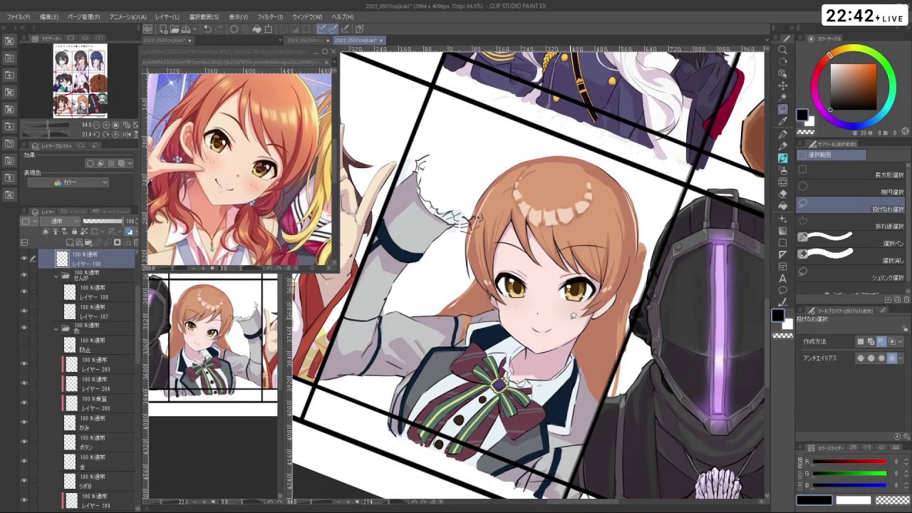
pyautogui.moveTo(137, 335); pyautogui.dragTo(143, 425)
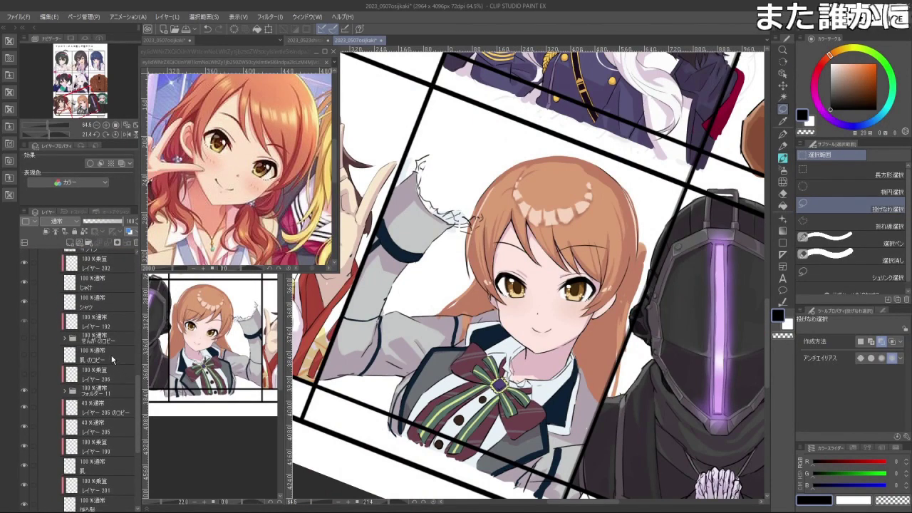
# - Expand Folder 11 and retouch the girl's face on layer 193 with the watercolour brush
pyautogui.click(64, 392)
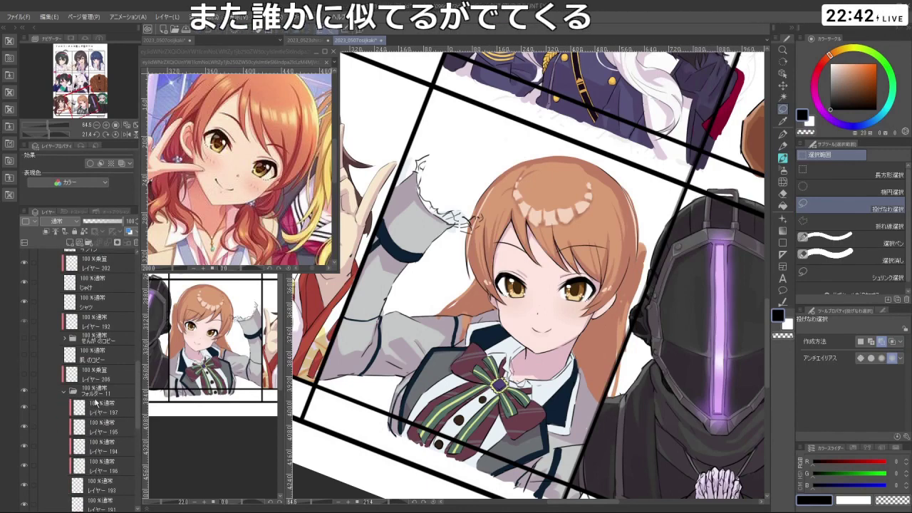
pyautogui.click(121, 487)
pyautogui.hotkey('ctrl', 'space')
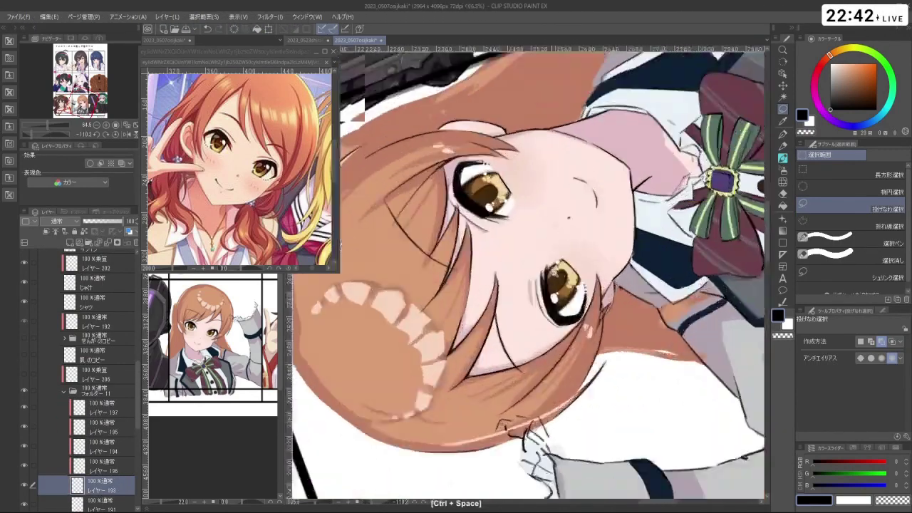
pyautogui.moveTo(554, 273); pyautogui.dragTo(550, 281)
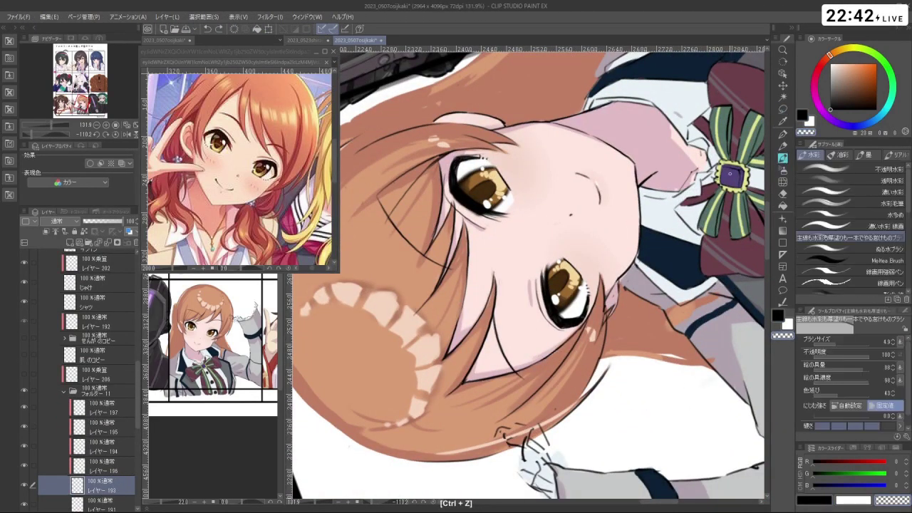
pyautogui.press('b')
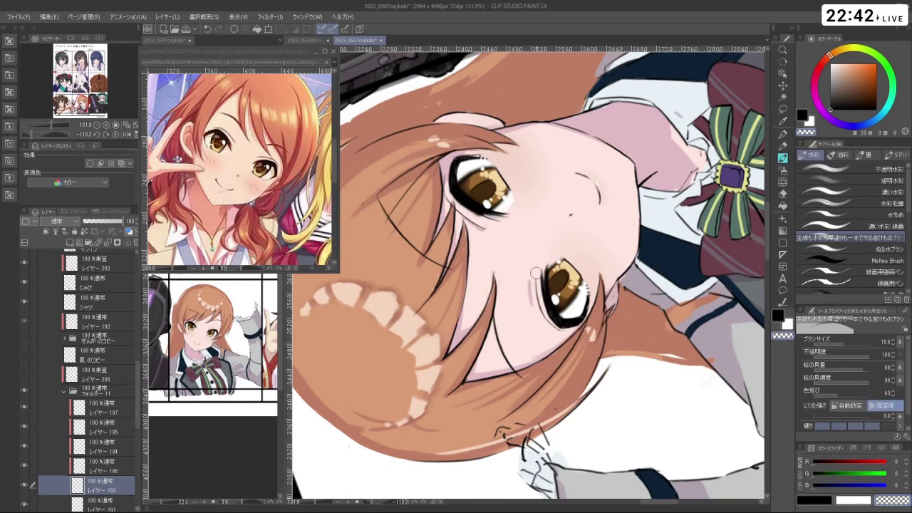
pyautogui.hotkey('shift', 'space')
pyautogui.moveTo(536, 273); pyautogui.dragTo(483, 329)
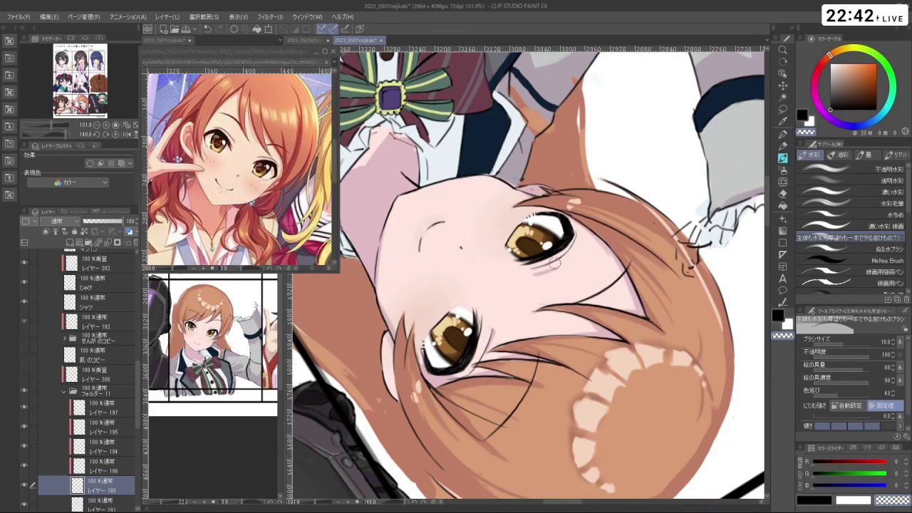
pyautogui.hotkey('shift', 'space')
pyautogui.moveTo(531, 352); pyautogui.dragTo(486, 371)
pyautogui.hotkey('ctrl', 'space')
pyautogui.hotkey('shift', 'space')
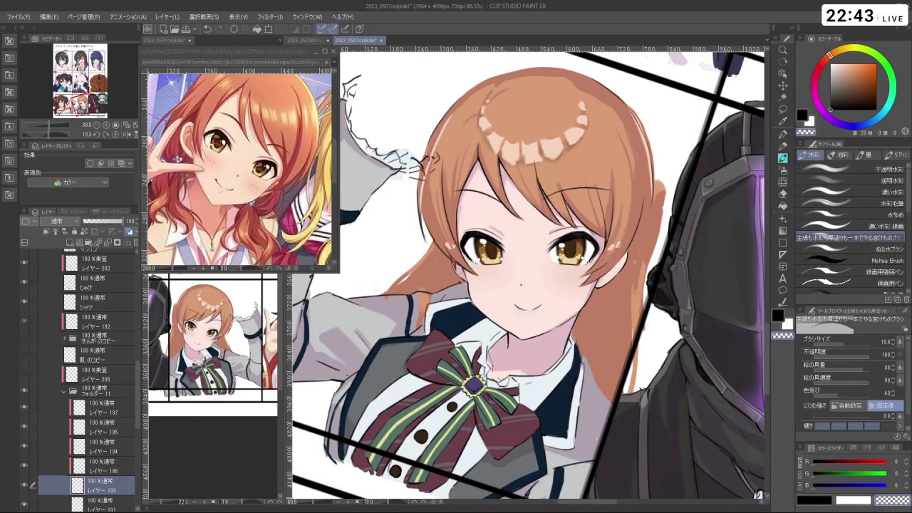
# - Adjust the panel view and switch editing to layer 199
pyautogui.moveTo(758, 494); pyautogui.dragTo(705, 506)
pyautogui.scroll(-3, 527, 271)
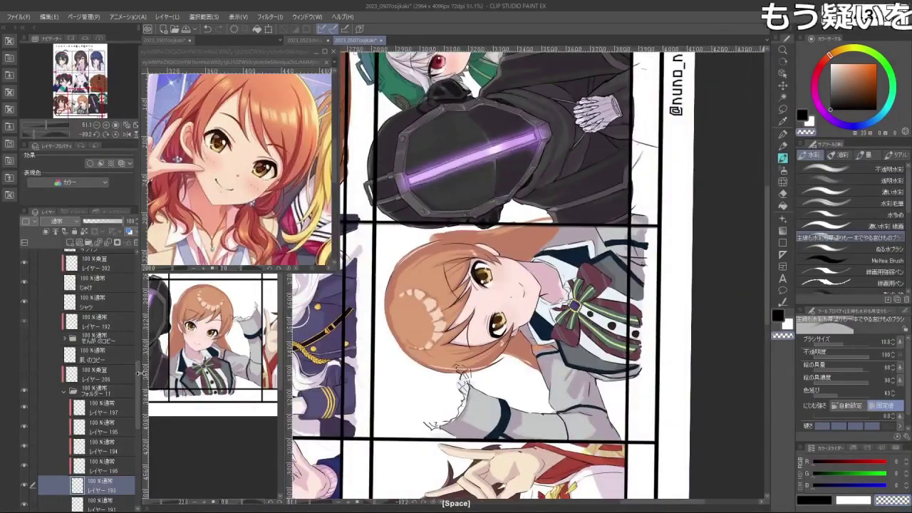
pyautogui.scroll(5, 136, 322)
pyautogui.moveTo(136, 322); pyautogui.dragTo(145, 412)
pyautogui.click(100, 439)
pyautogui.press('space')
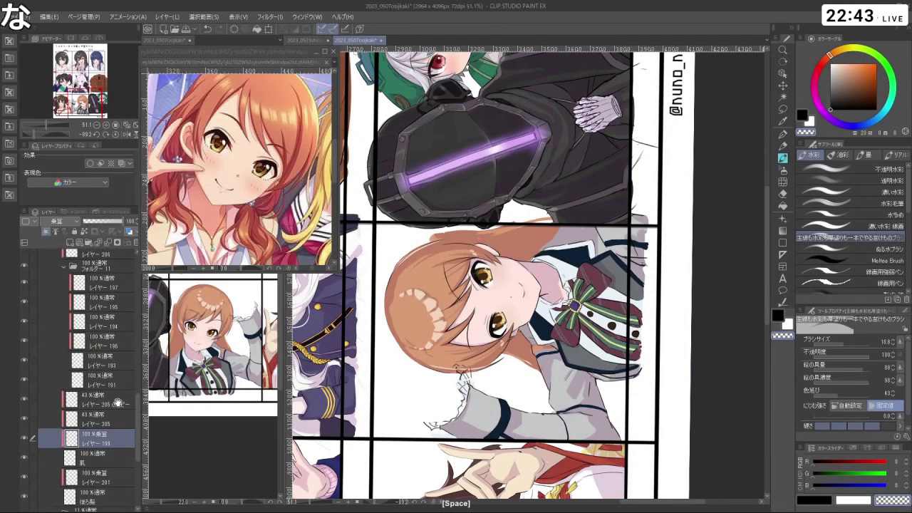
# - Sample a pale lavender from the artwork and zoom in on the top girl's face
pyautogui.moveTo(484, 321); pyautogui.dragTo(484, 149)
pyautogui.rightClick(578, 311)
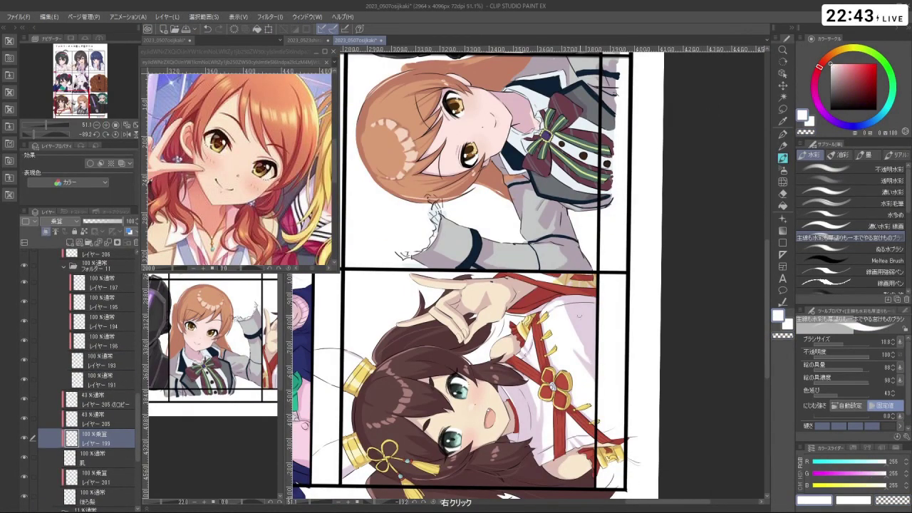
pyautogui.hotkey('ctrl', 'space')
pyautogui.moveTo(451, 124); pyautogui.dragTo(461, 173)
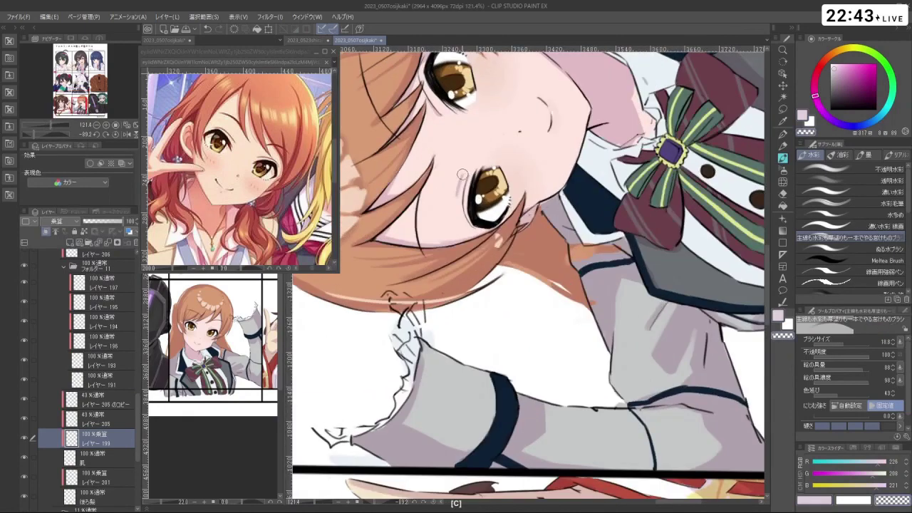
pyautogui.press('space')
pyautogui.moveTo(451, 206); pyautogui.dragTo(477, 335)
# - Try lavender shading strokes near the girl's eyes, undoing the unwanted ones
pyautogui.hotkey('ctrl', 'z')
pyautogui.press('space')
pyautogui.hotkey('shift', 'space')
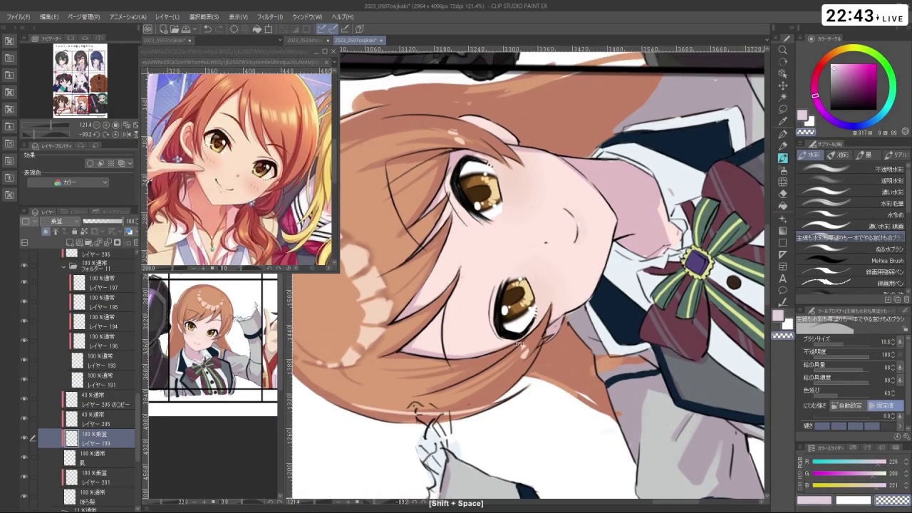
pyautogui.moveTo(477, 237); pyautogui.dragTo(504, 297)
pyautogui.hotkey('shift', 'space')
pyautogui.hotkey('ctrl', 'space')
pyautogui.keyDown('ctrl'); pyautogui.click(504, 297); pyautogui.keyUp('ctrl')
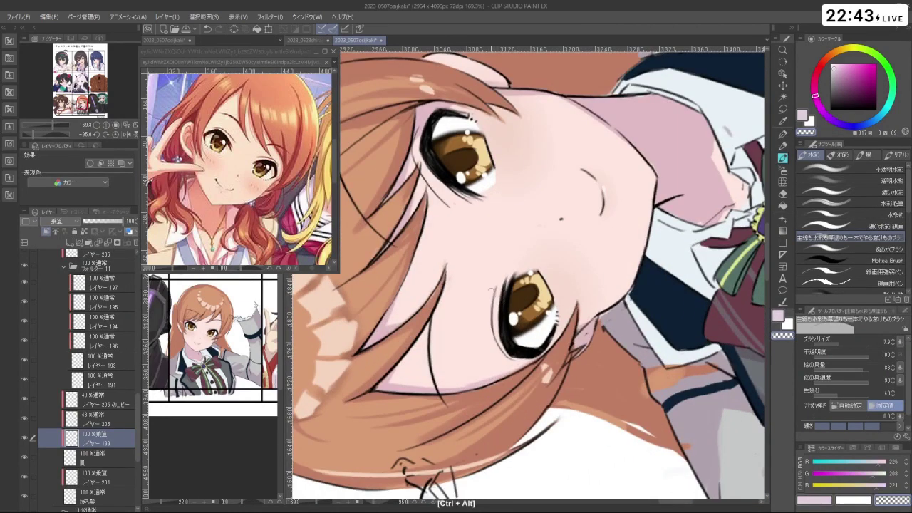
pyautogui.hotkey('ctrl', 'z')
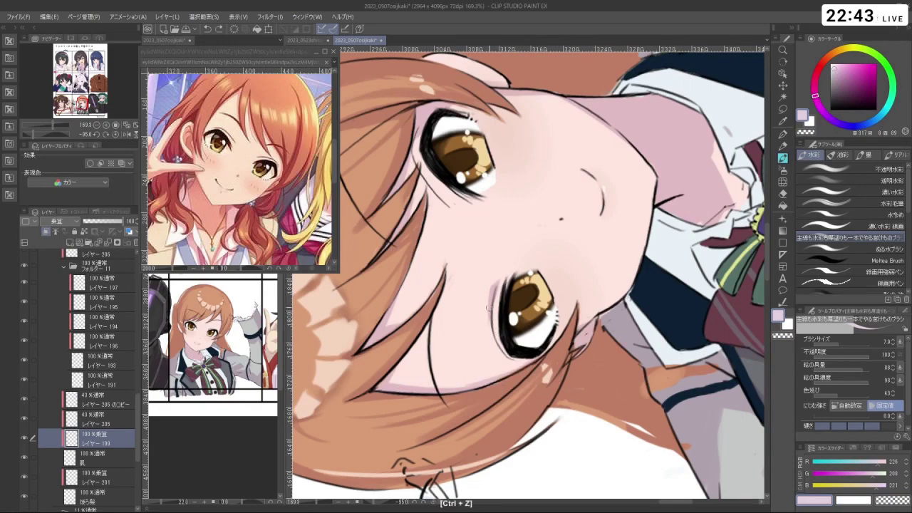
pyautogui.moveTo(456, 271); pyautogui.dragTo(492, 246)
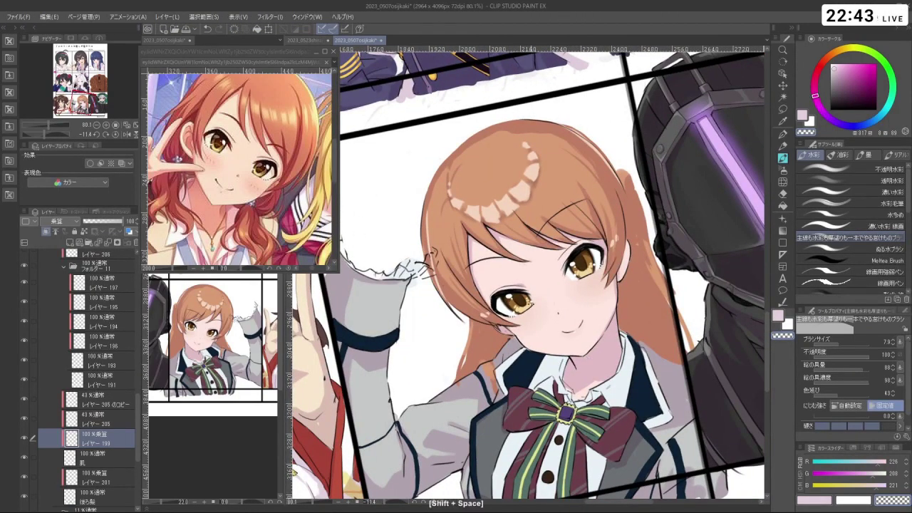
# - Select Layer 188, set the colour to black and shrink the brush to 4.6
pyautogui.moveTo(139, 412); pyautogui.dragTo(142, 291)
pyautogui.click(122, 314)
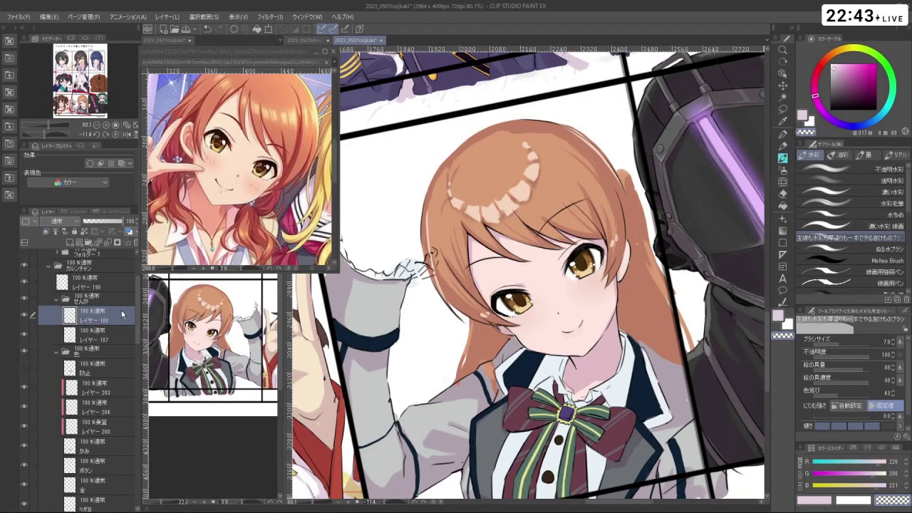
pyautogui.moveTo(843, 111); pyautogui.dragTo(831, 110)
pyautogui.moveTo(542, 214); pyautogui.dragTo(499, 320)
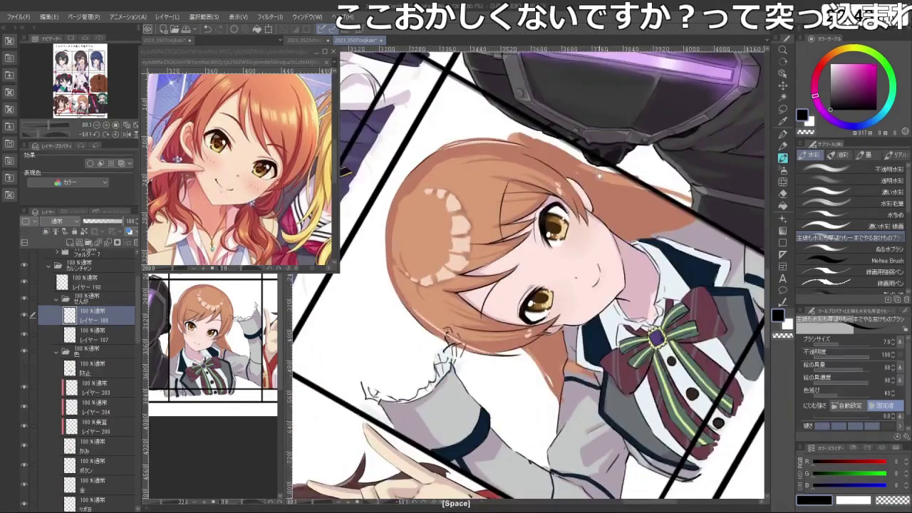
pyautogui.moveTo(527, 271); pyautogui.dragTo(555, 242)
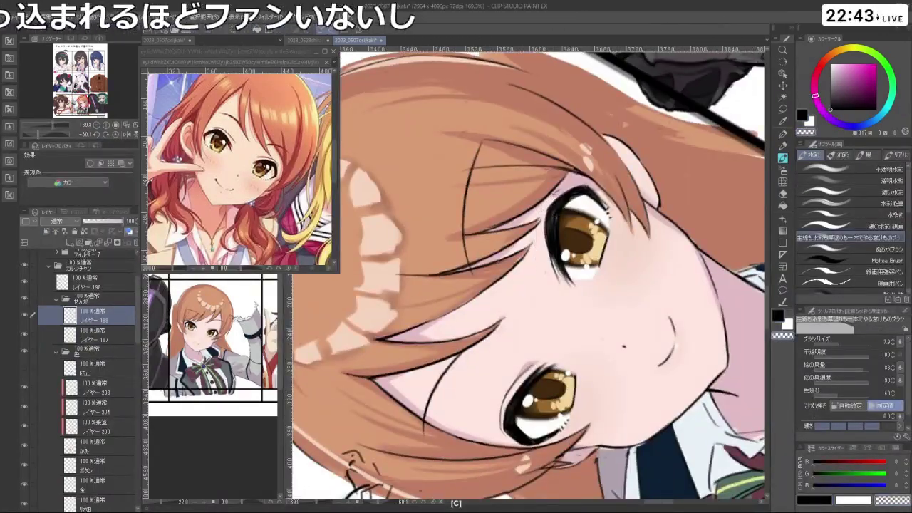
pyautogui.press('c')
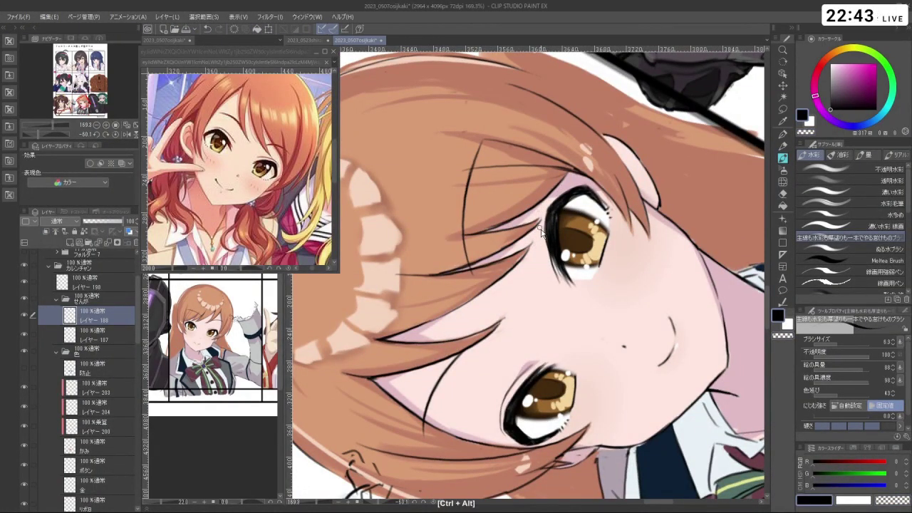
pyautogui.moveTo(544, 205); pyautogui.dragTo(528, 205)
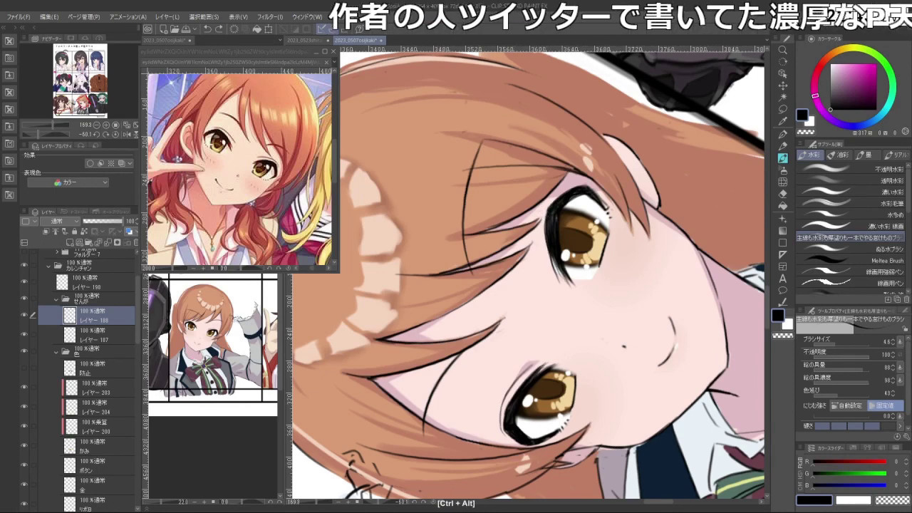
# - Touch up the hair strands around the girl's face, undoing the mistaken strokes
pyautogui.hotkey('ctrl', 'z')
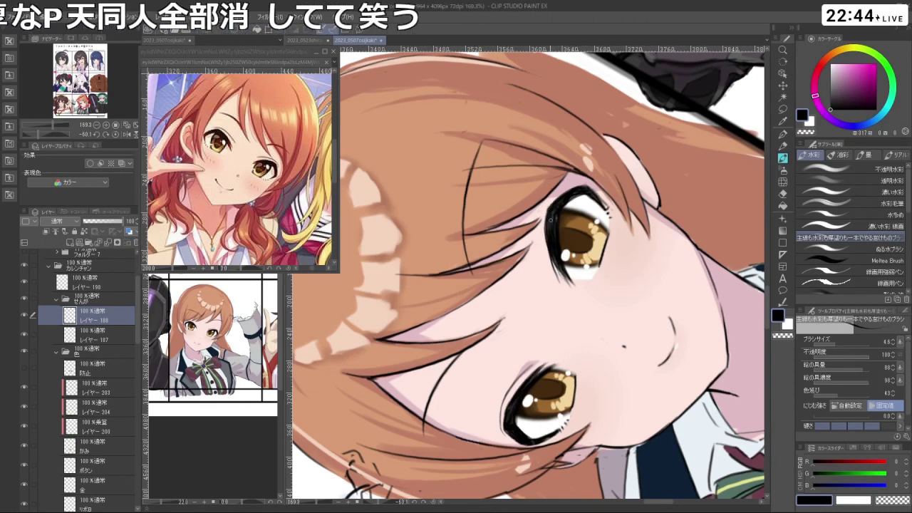
pyautogui.hotkey('shift', 'space')
pyautogui.press('c')
pyautogui.press('c')
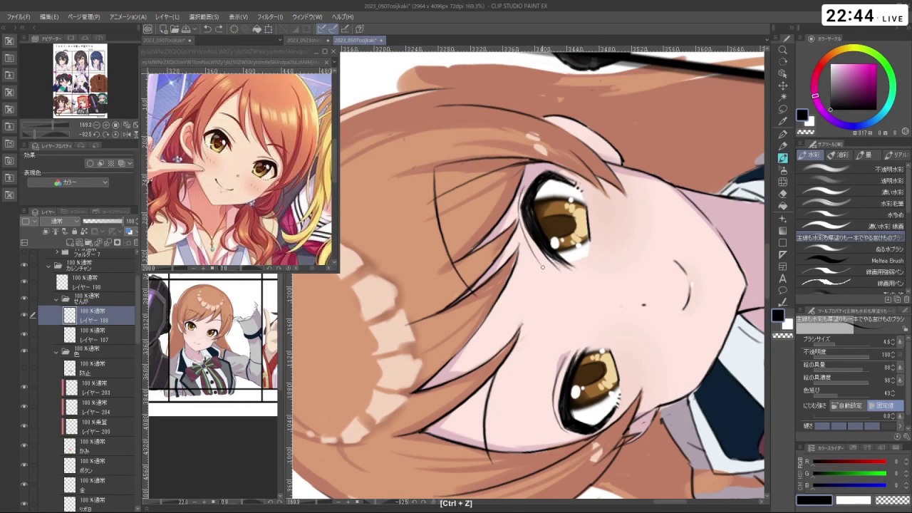
pyautogui.moveTo(600, 345); pyautogui.dragTo(587, 264)
pyautogui.hotkey('ctrl', 'z')
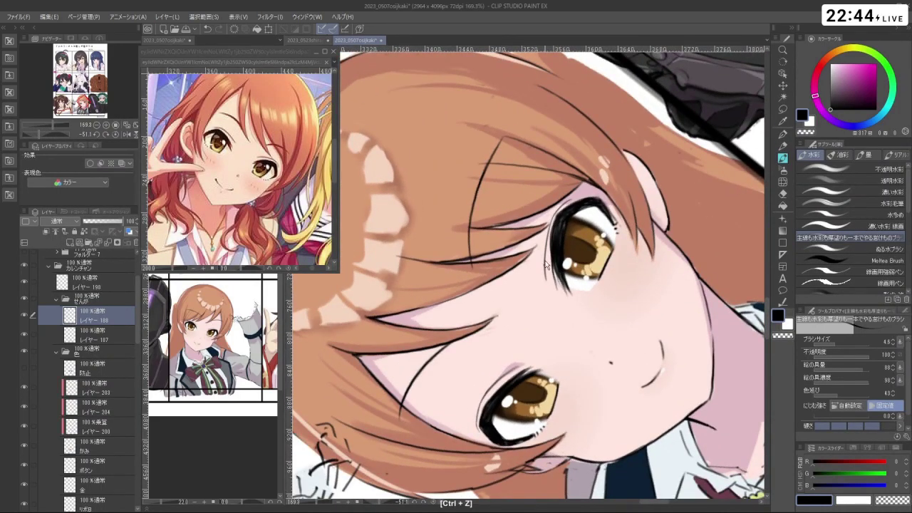
pyautogui.moveTo(545, 273)
pyautogui.mouseDown()
pyautogui.moveTo(570, 213)
pyautogui.moveTo(499, 199)
pyautogui.moveTo(463, 271)
pyautogui.moveTo(613, 189)
pyautogui.moveTo(584, 299)
pyautogui.moveTo(463, 320)
pyautogui.moveTo(428, 214)
pyautogui.moveTo(456, 271)
pyautogui.moveTo(441, 271)
pyautogui.moveTo(542, 264)
pyautogui.mouseUp()
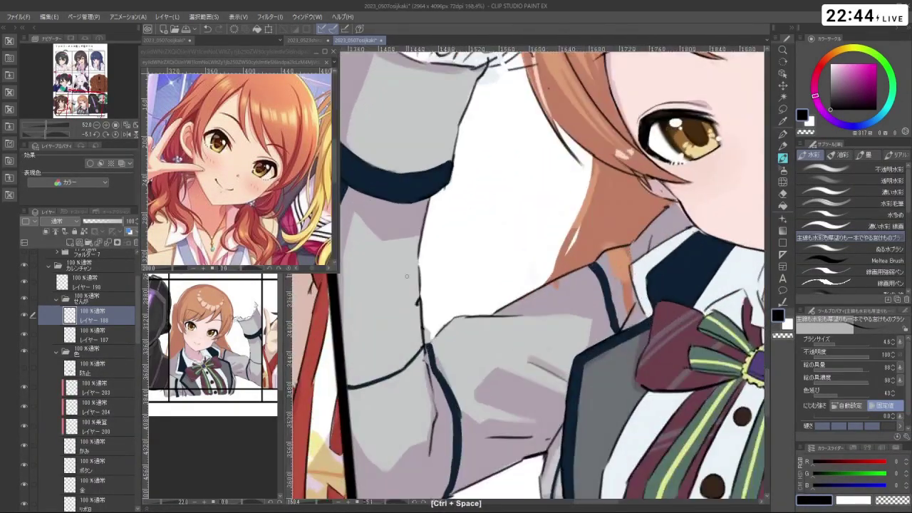
# - Switch to Layer 187 with black as the drawing colour
pyautogui.press('c')
pyautogui.click(112, 334)
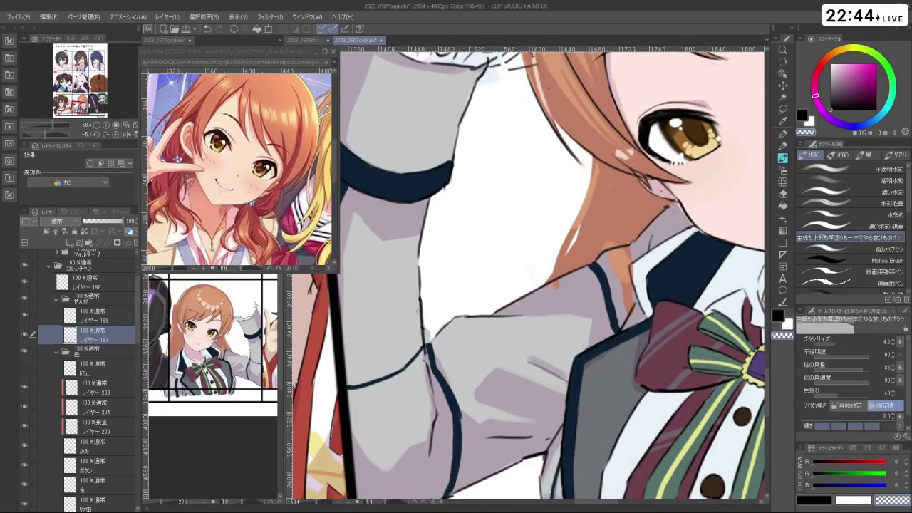
pyautogui.press('c')
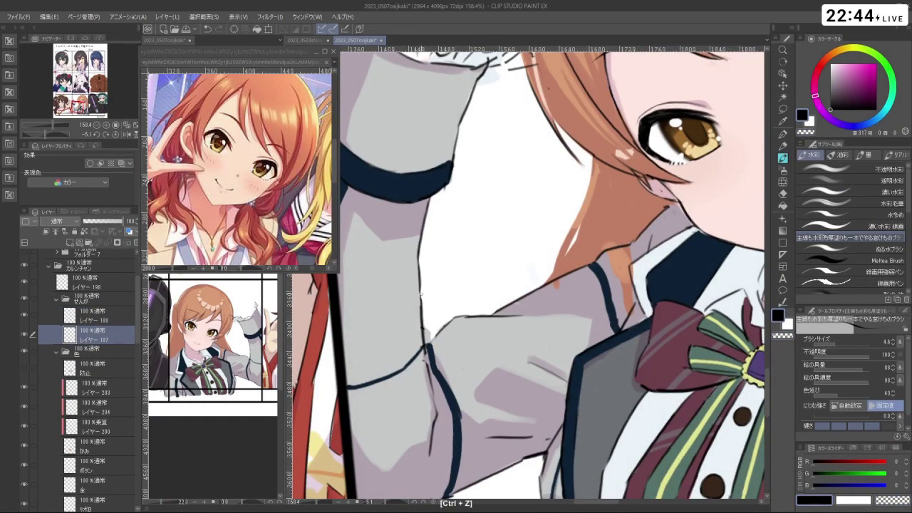
pyautogui.moveTo(547, 312); pyautogui.dragTo(463, 376)
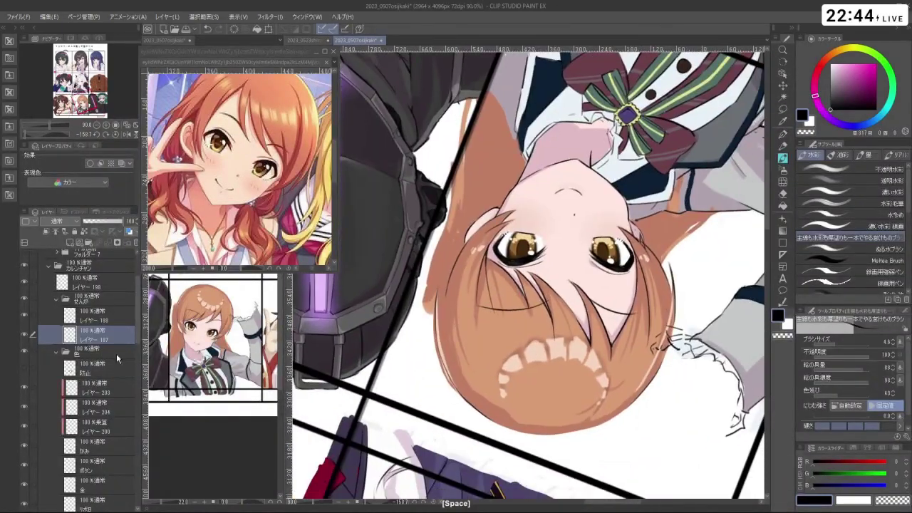
# - Move from the かみ hair layer to the 後ろ髪 back-hair layer with the canvas upright
pyautogui.click(99, 447)
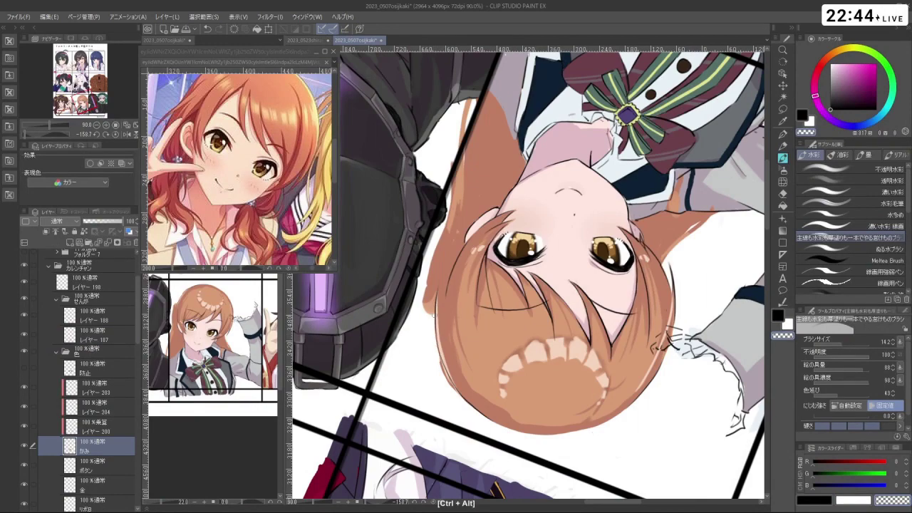
pyautogui.moveTo(499, 321); pyautogui.dragTo(448, 378)
pyautogui.moveTo(659, 326); pyautogui.dragTo(572, 283)
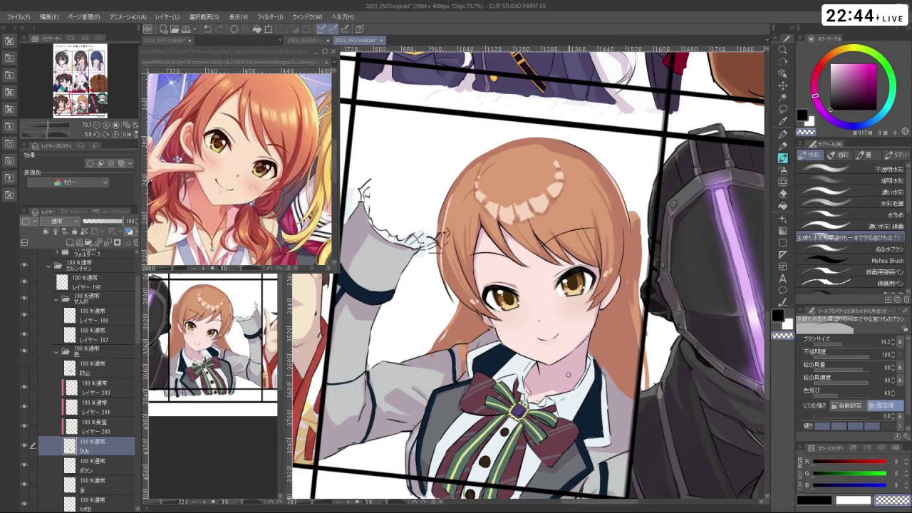
pyautogui.moveTo(603, 239); pyautogui.dragTo(584, 221)
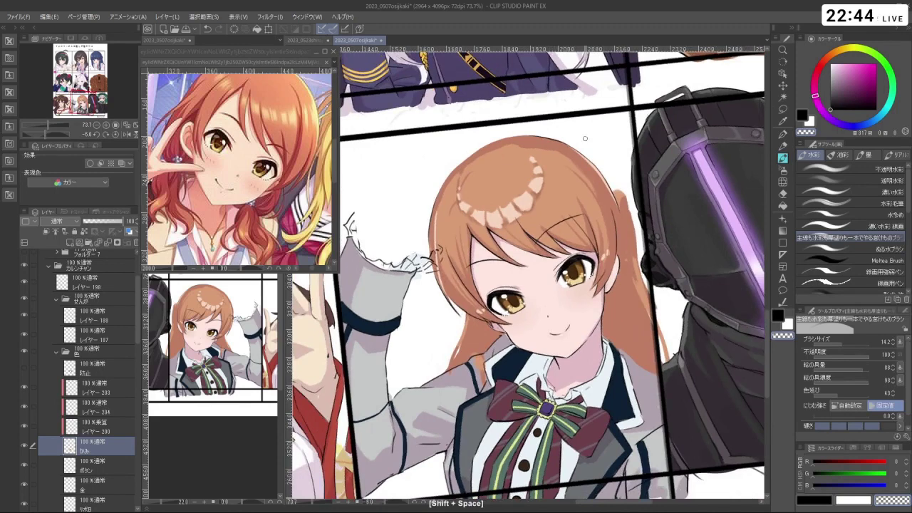
pyautogui.moveTo(585, 138)
pyautogui.mouseDown()
pyautogui.moveTo(542, 142)
pyautogui.moveTo(570, 143)
pyautogui.mouseUp()
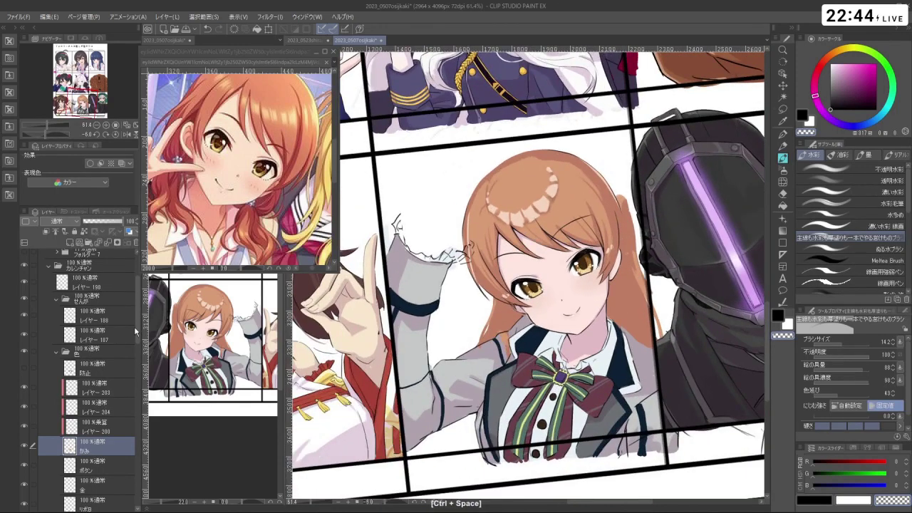
pyautogui.scroll(-5, 106, 399)
pyautogui.click(100, 435)
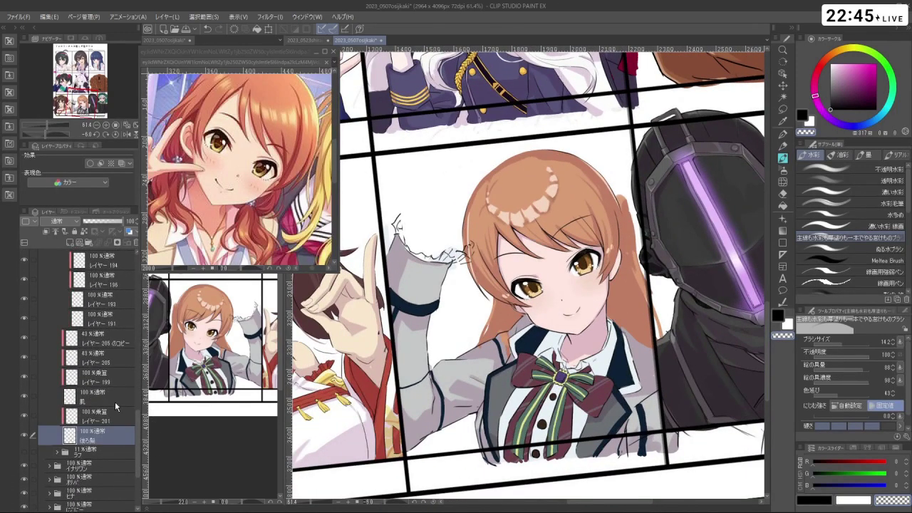
# - Enlarge the brush to 37.8 and undo the stray mark beside the hair
pyautogui.hotkey('ctrl', 'alt')
pyautogui.press('c')
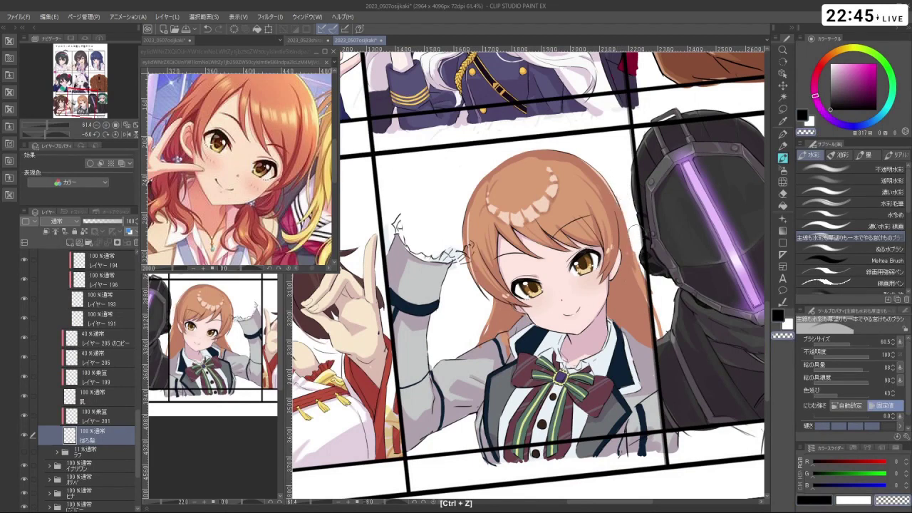
pyautogui.hotkey('shift', 'space')
pyautogui.moveTo(659, 307); pyautogui.dragTo(756, 228)
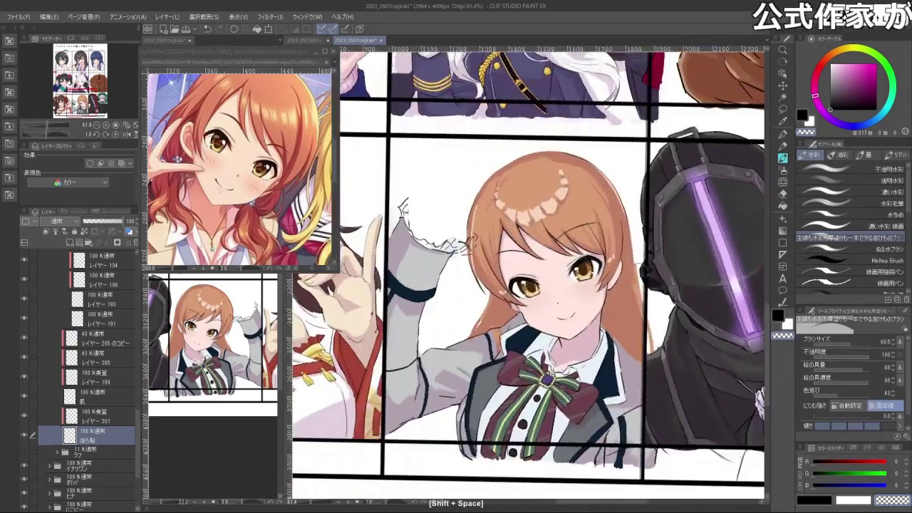
pyautogui.hotkey('ctrl', 'z')
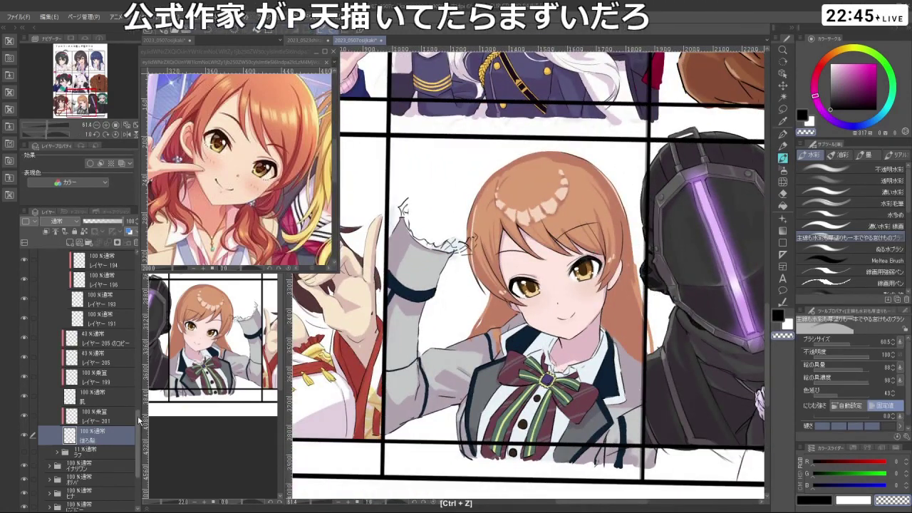
# - Select the かみ layer, then Layer 204, and finally Layer 203
pyautogui.scroll(5, 106, 356)
pyautogui.scroll(3, 140, 333)
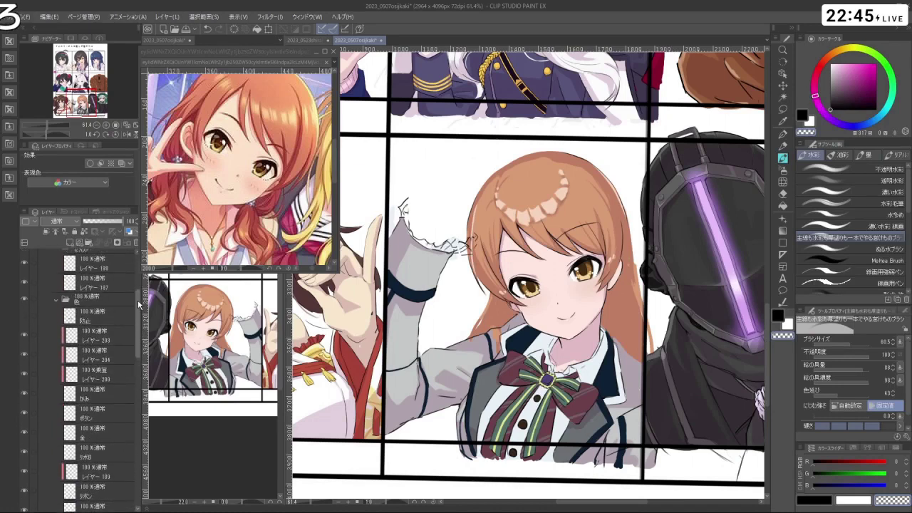
pyautogui.click(100, 378)
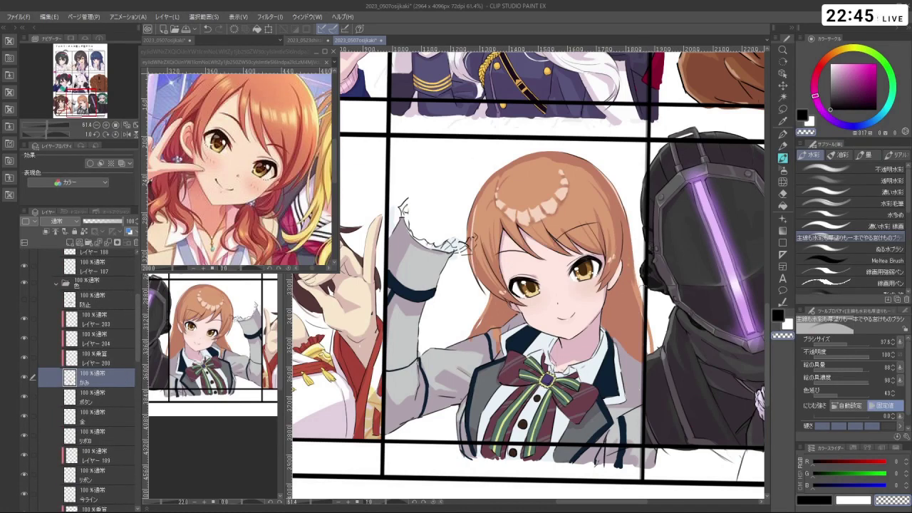
pyautogui.moveTo(695, 404); pyautogui.dragTo(548, 293)
pyautogui.moveTo(547, 260); pyautogui.dragTo(577, 307)
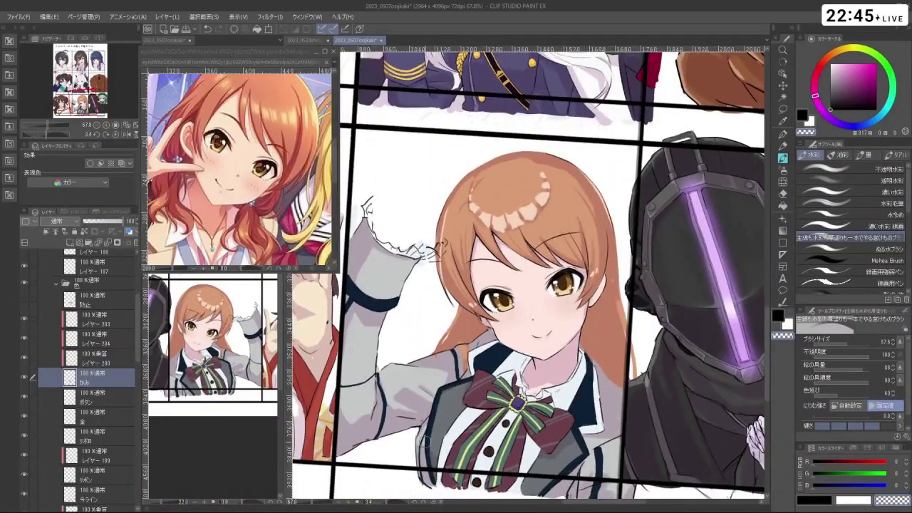
pyautogui.click(121, 336)
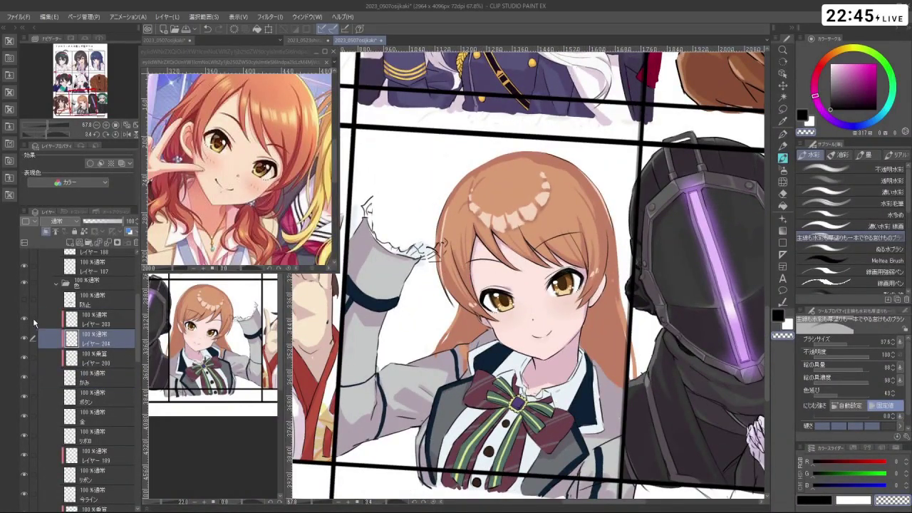
pyautogui.click(99, 320)
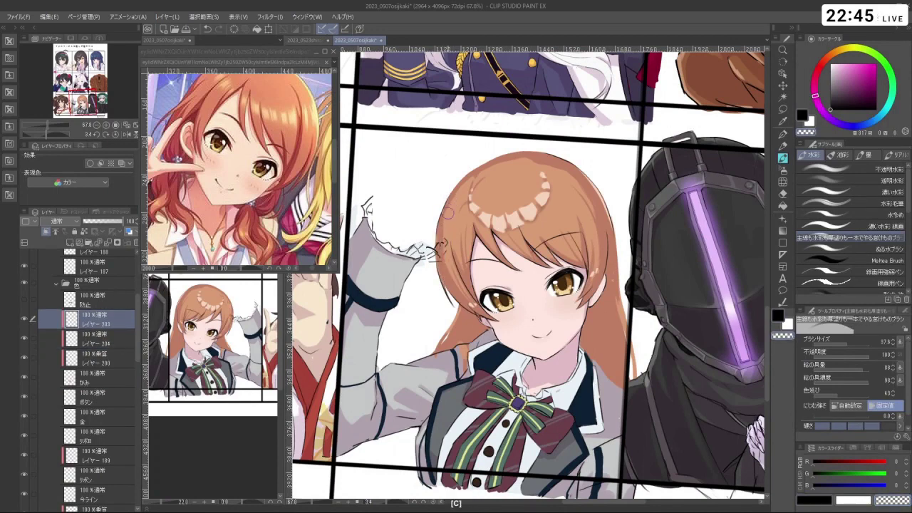
# - Sample the light skin tone, delete Layer 204, and enlarge the brush to about 85.8 on Layer 203
pyautogui.rightClick(514, 219)
pyautogui.press('c')
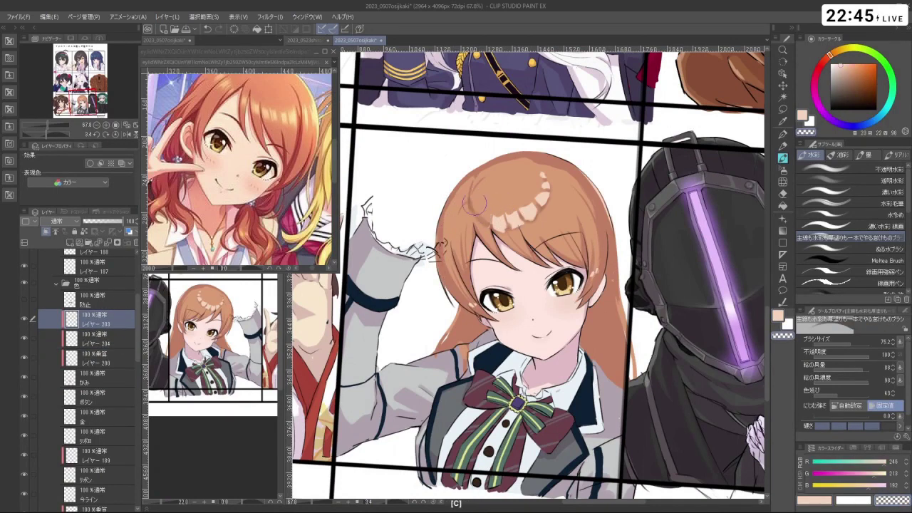
pyautogui.click(131, 243)
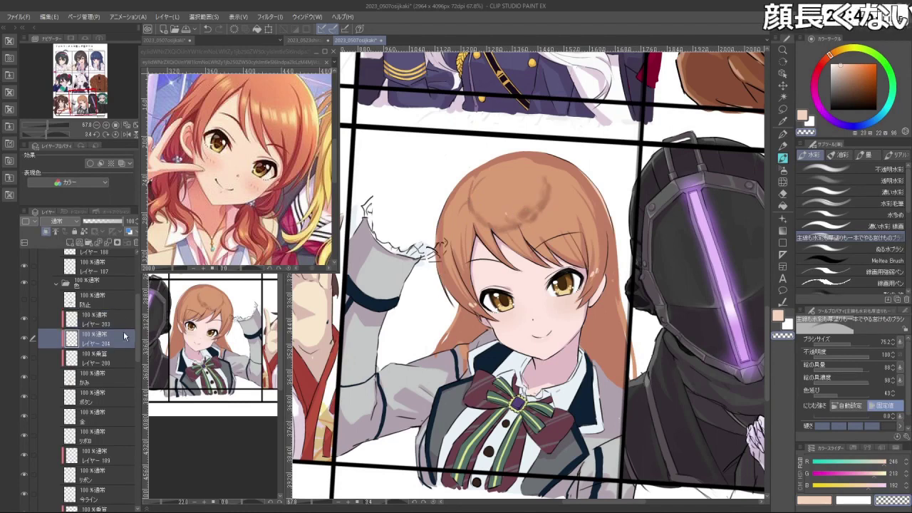
pyautogui.click(96, 320)
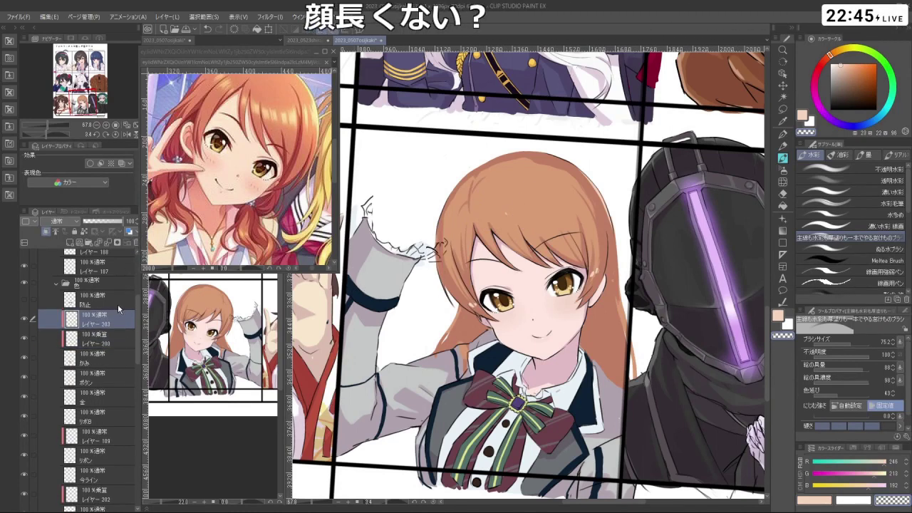
pyautogui.moveTo(474, 222); pyautogui.dragTo(478, 222)
pyautogui.press('c')
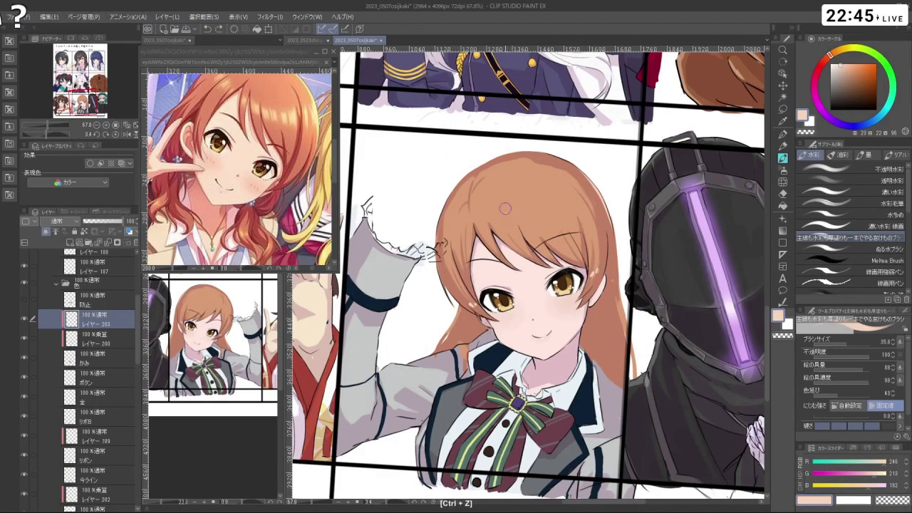
# - Paint soft pale highlights on the hair crown, shrinking the brush to about 29.5
pyautogui.moveTo(579, 216); pyautogui.dragTo(546, 347)
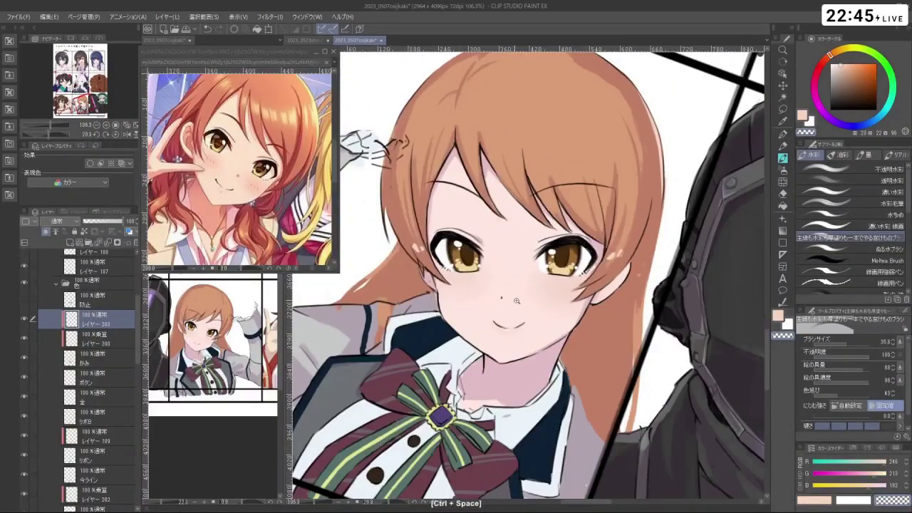
pyautogui.moveTo(516, 301); pyautogui.dragTo(556, 267)
pyautogui.press('c')
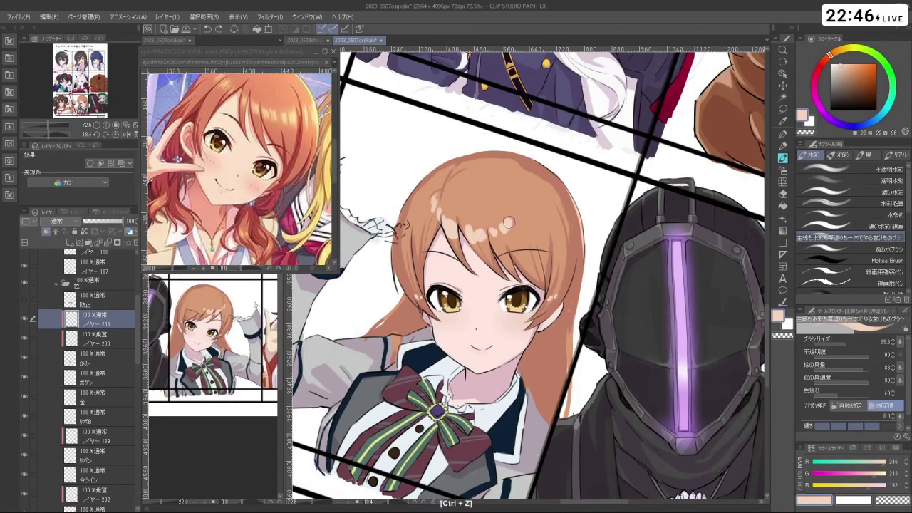
pyautogui.moveTo(511, 194)
pyautogui.mouseDown()
pyautogui.moveTo(627, 235)
pyautogui.moveTo(586, 318)
pyautogui.mouseUp()
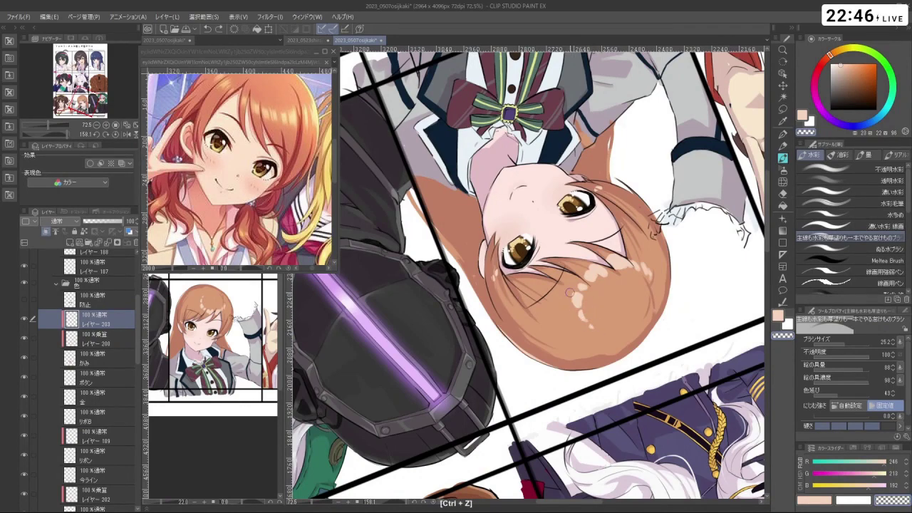
pyautogui.moveTo(579, 408); pyautogui.dragTo(482, 217)
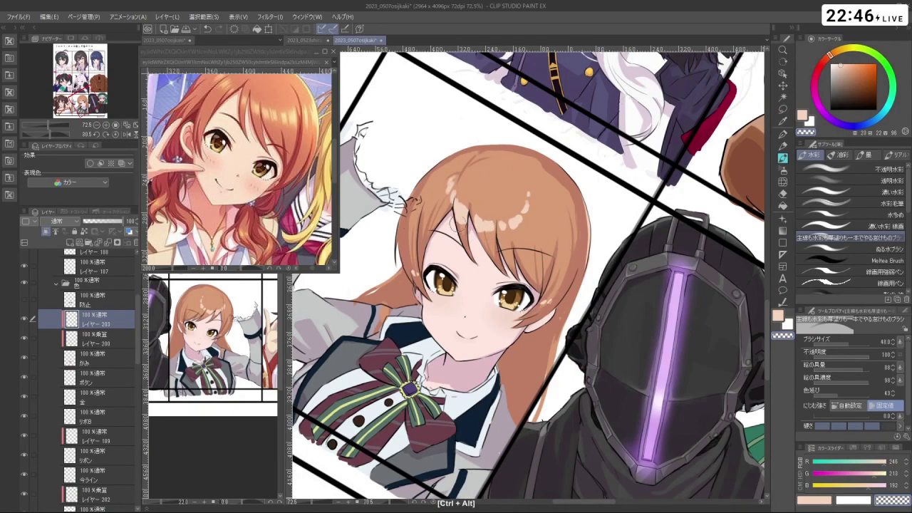
pyautogui.moveTo(462, 204)
pyautogui.mouseDown()
pyautogui.moveTo(455, 185)
pyautogui.moveTo(410, 330)
pyautogui.moveTo(405, 324)
pyautogui.moveTo(471, 213)
pyautogui.mouseUp()
pyautogui.moveTo(556, 271); pyautogui.dragTo(570, 221)
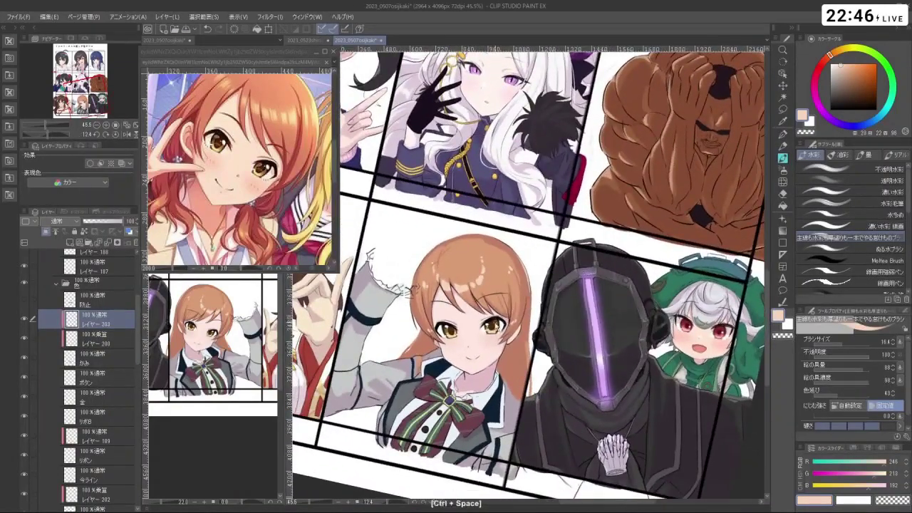
pyautogui.moveTo(499, 300); pyautogui.dragTo(534, 285)
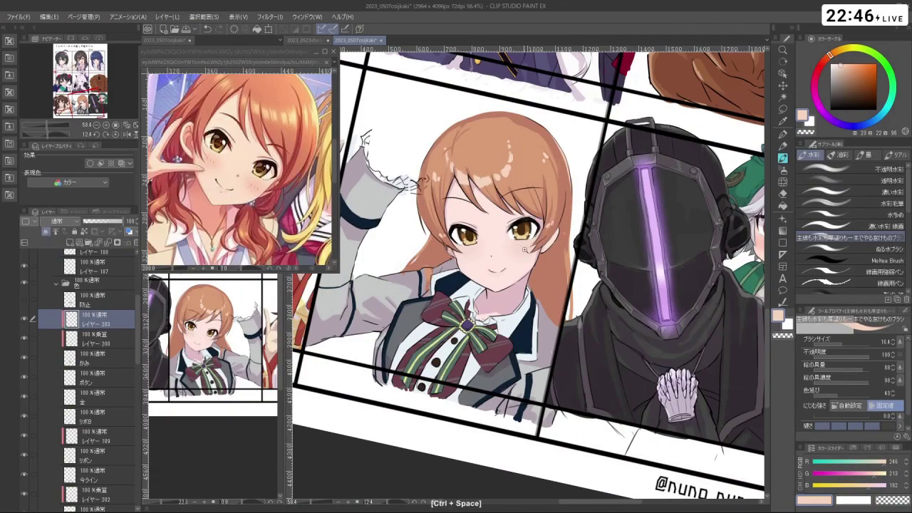
pyautogui.moveTo(525, 250); pyautogui.dragTo(570, 253)
pyautogui.moveTo(527, 390); pyautogui.dragTo(562, 287)
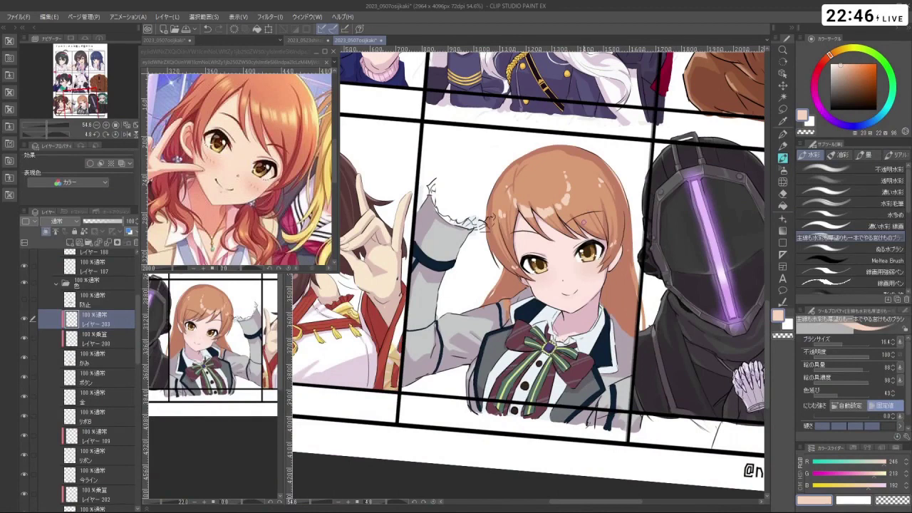
pyautogui.click(178, 42)
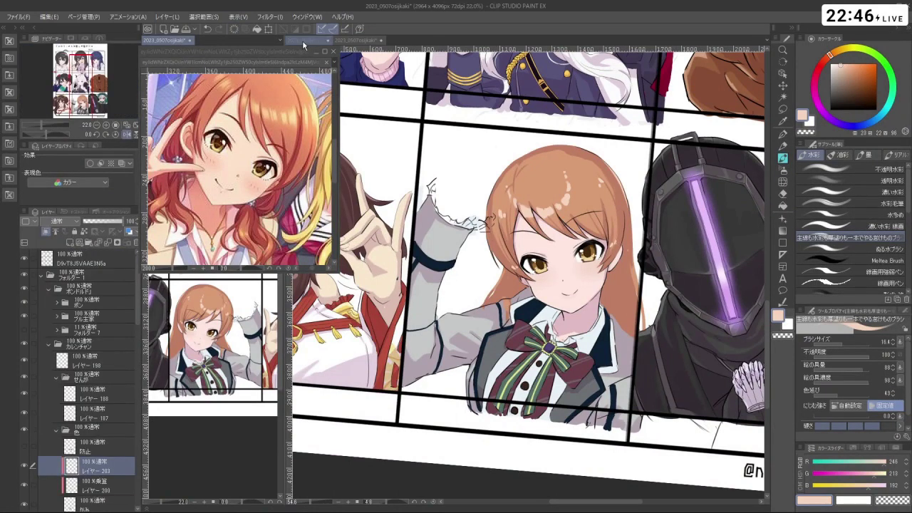
pyautogui.click(319, 42)
pyautogui.click(381, 40)
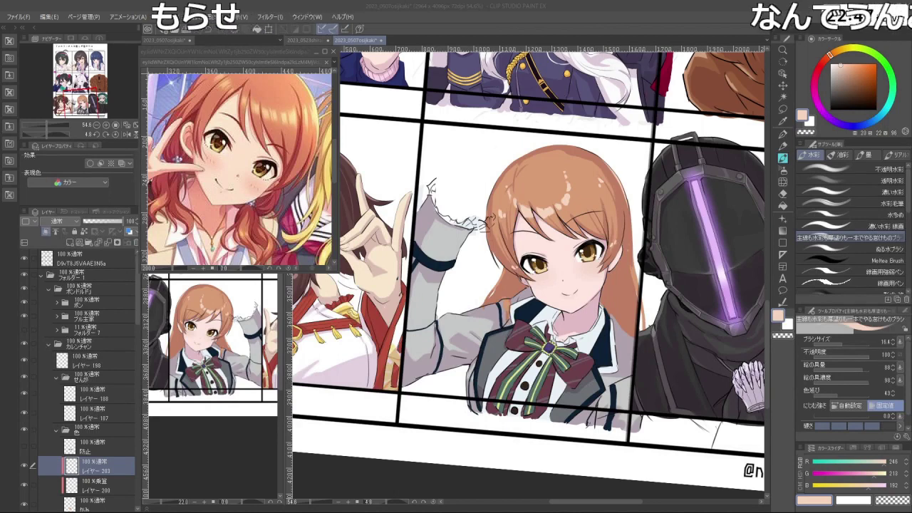
pyautogui.click(243, 93)
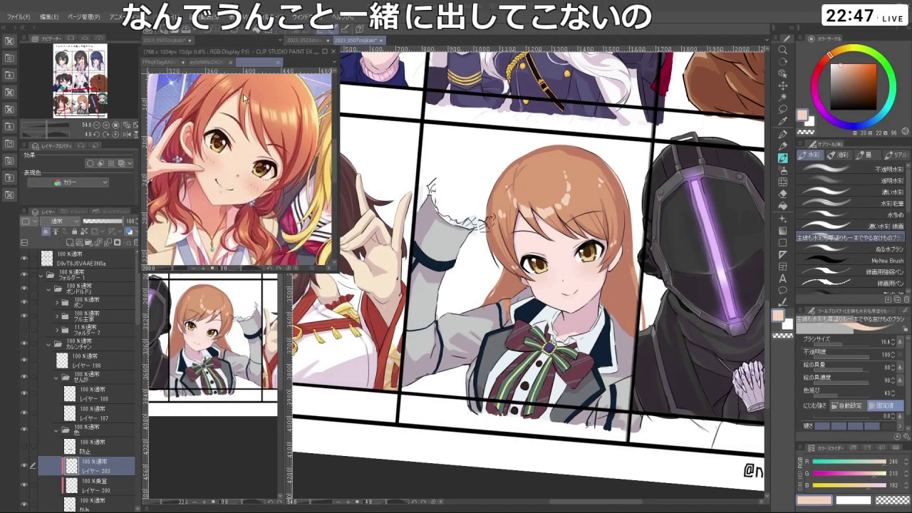
# - Zoom the FPfojKTagAA5Vbk.jpg reference to about 73% on the beret-wearing girl's face
pyautogui.scroll(5, 243, 93)
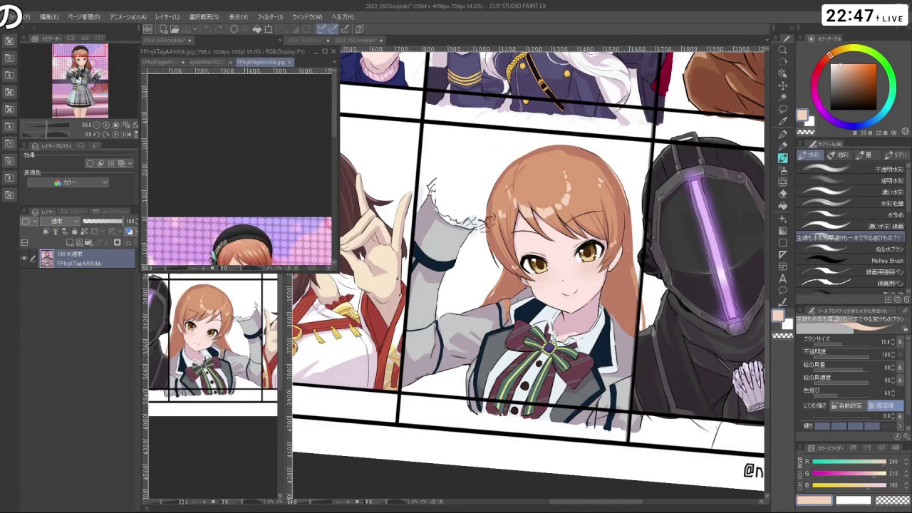
pyautogui.scroll(3, 240, 206)
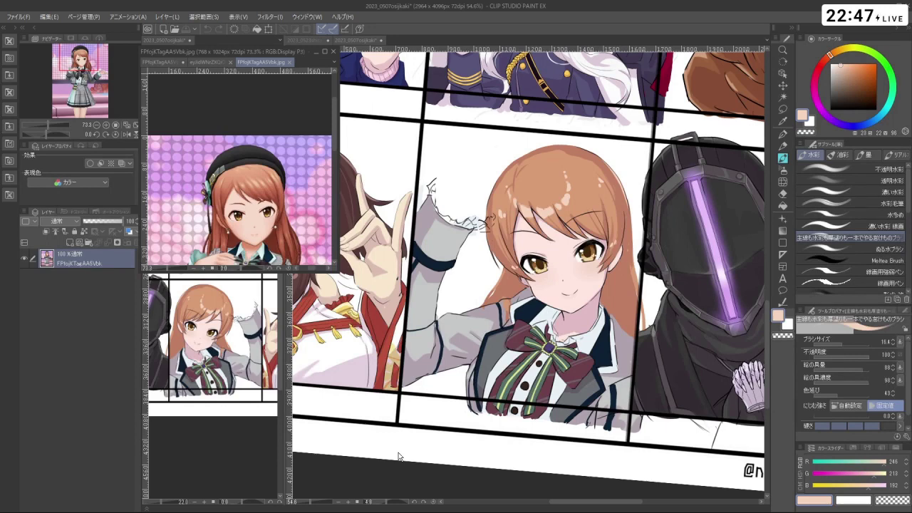
pyautogui.click(609, 196)
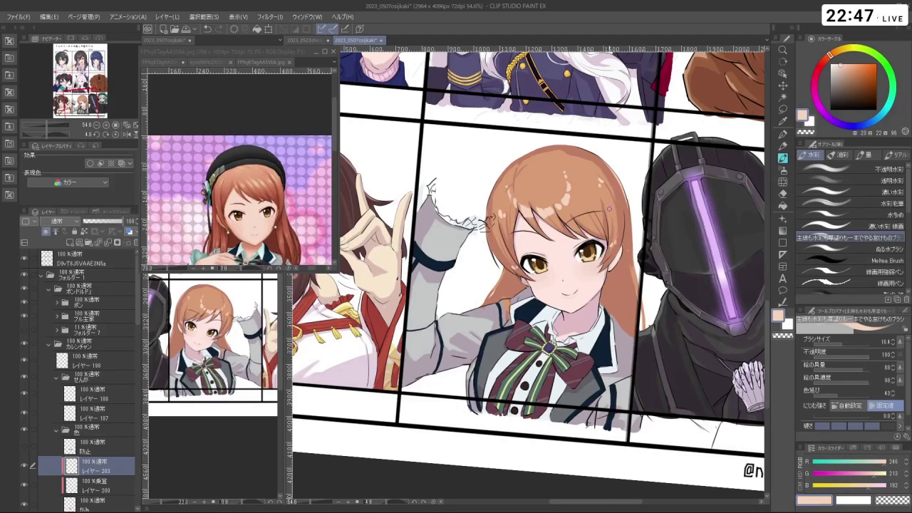
# - Add a new layer above レイヤー 187 with a black brush of size 9
pyautogui.hotkey('shift', 'space')
pyautogui.moveTo(606, 218); pyautogui.dragTo(573, 182)
pyautogui.click(95, 399)
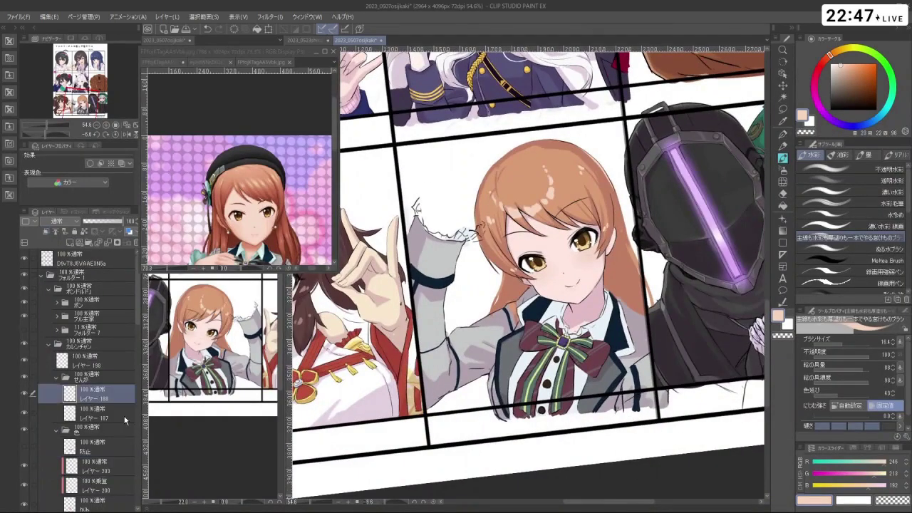
pyautogui.hotkey('shift', 'space')
pyautogui.moveTo(510, 150); pyautogui.dragTo(392, 268)
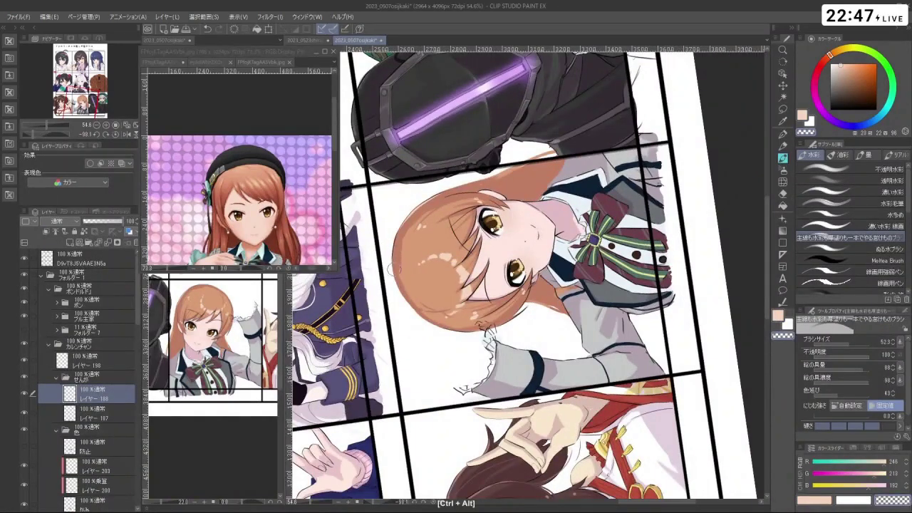
pyautogui.hotkey('alt', '[')
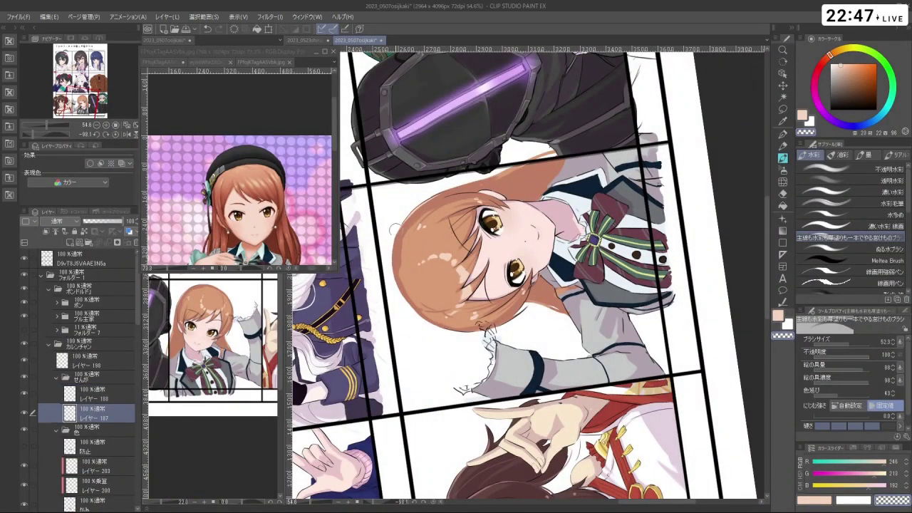
pyautogui.hotkey('ctrl', 'alt')
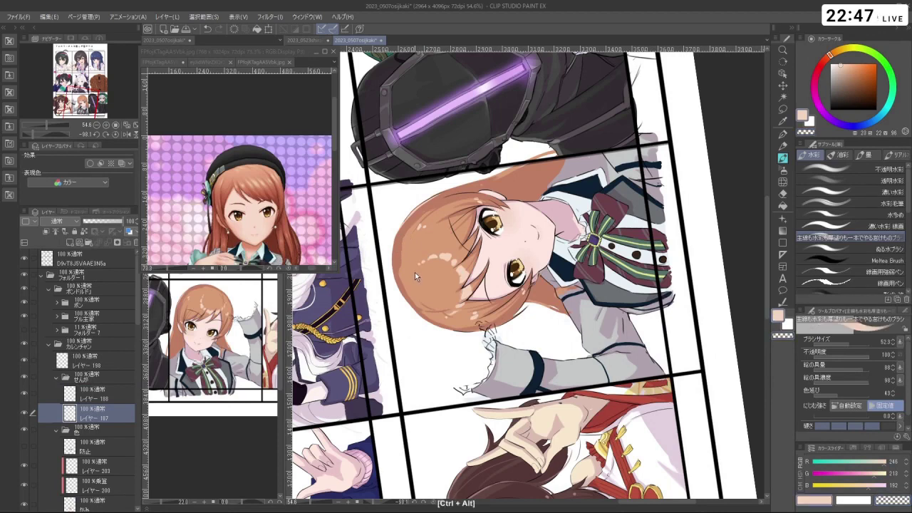
pyautogui.moveTo(411, 271)
pyautogui.mouseDown()
pyautogui.moveTo(403, 270)
pyautogui.moveTo(415, 240)
pyautogui.mouseUp()
pyautogui.click(71, 242)
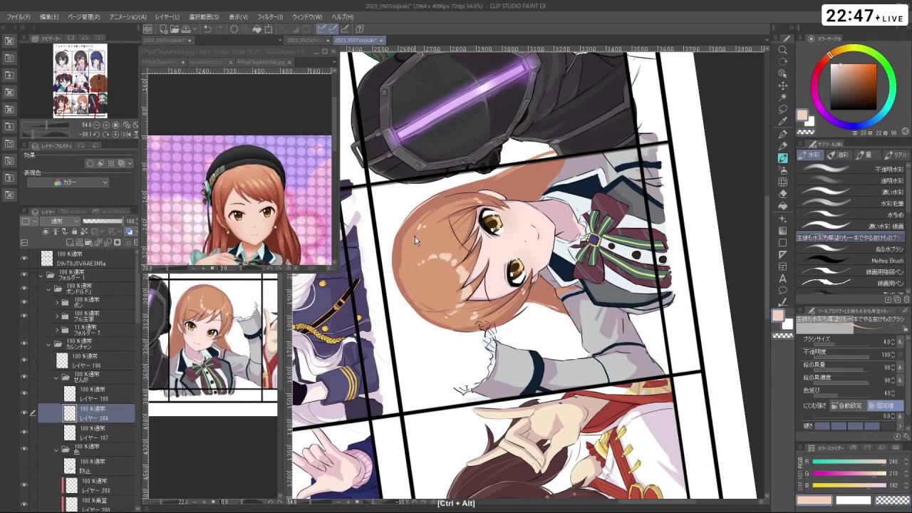
pyautogui.hotkey('ctrl', 'z')
pyautogui.click(830, 109)
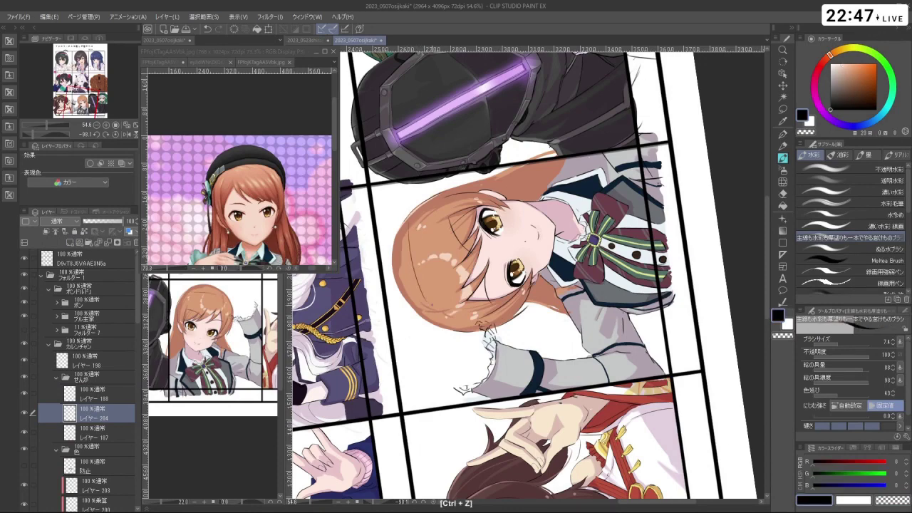
pyautogui.moveTo(420, 285); pyautogui.dragTo(506, 185)
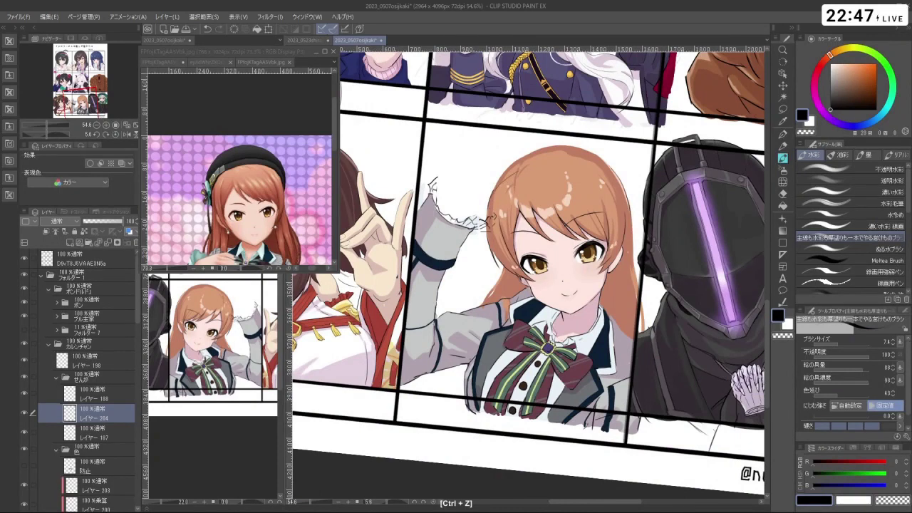
# - Sketch and redraw the beret's curved top line across the girl's head
pyautogui.moveTo(503, 187)
pyautogui.mouseDown()
pyautogui.moveTo(608, 162)
pyautogui.moveTo(568, 194)
pyautogui.moveTo(610, 180)
pyautogui.mouseUp()
pyautogui.hotkey('ctrl', 'z')
pyautogui.moveTo(497, 193); pyautogui.dragTo(597, 178)
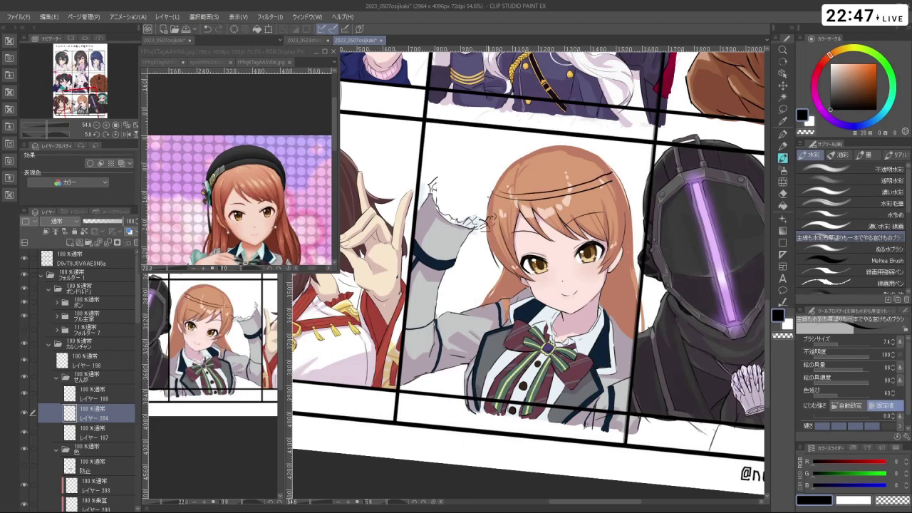
pyautogui.hotkey('ctrl', 'z')
pyautogui.hotkey('ctrl', 'z')
pyautogui.moveTo(492, 199); pyautogui.dragTo(567, 181)
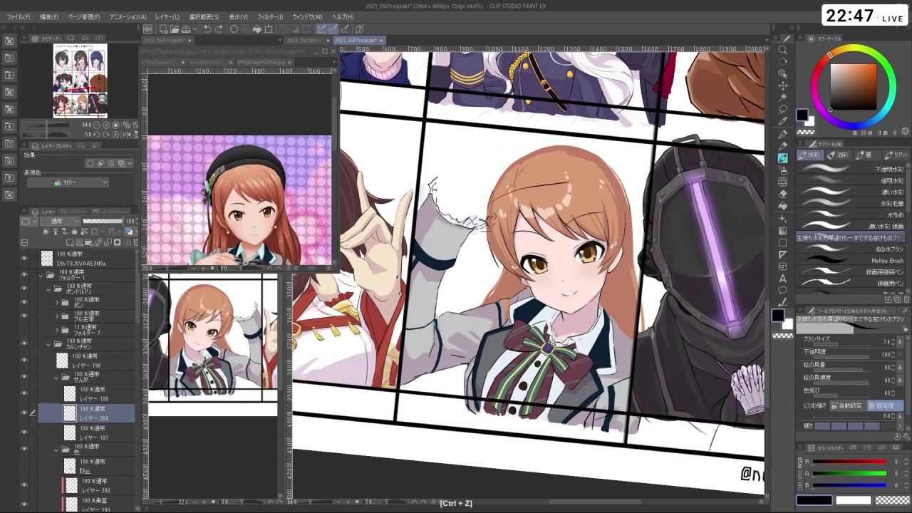
pyautogui.hotkey('ctrl', 'z')
pyautogui.moveTo(493, 203); pyautogui.dragTo(563, 181)
pyautogui.hotkey('ctrl', 'z')
pyautogui.moveTo(497, 183); pyautogui.dragTo(565, 173)
pyautogui.hotkey('ctrl', 'z')
pyautogui.hotkey('ctrl', 'z')
pyautogui.moveTo(497, 210)
pyautogui.mouseDown()
pyautogui.moveTo(553, 172)
pyautogui.moveTo(581, 168)
pyautogui.mouseUp()
pyautogui.hotkey('ctrl', 'z')
# - Sketch trial strokes at the head's left side and near the cheek, undoing rejected ones
pyautogui.moveTo(584, 214); pyautogui.dragTo(470, 200)
pyautogui.moveTo(418, 295); pyautogui.dragTo(406, 241)
pyautogui.hotkey('ctrl', 'z')
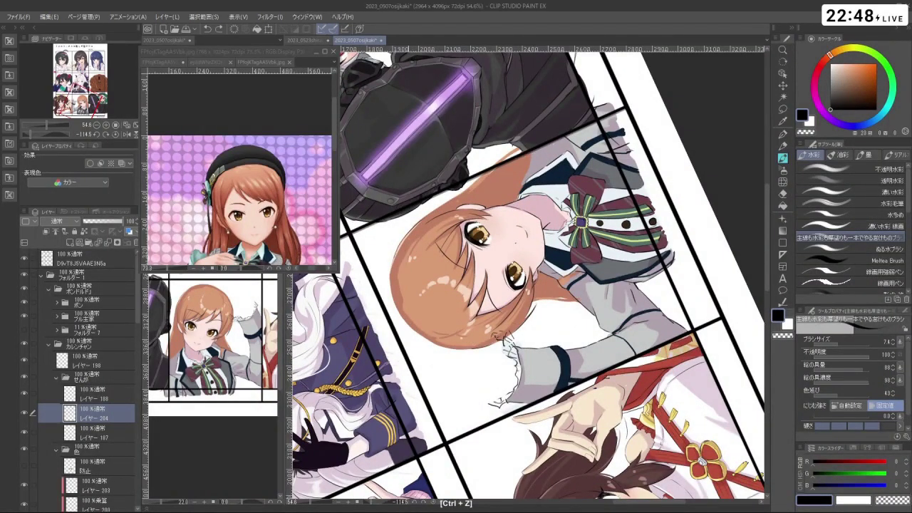
pyautogui.moveTo(413, 277); pyautogui.dragTo(407, 237)
pyautogui.moveTo(428, 302); pyautogui.dragTo(416, 248)
pyautogui.hotkey('ctrl', 'z')
pyautogui.hotkey('ctrl', 'z')
pyautogui.moveTo(428, 303); pyautogui.dragTo(411, 239)
pyautogui.hotkey('ctrl', 'z')
pyautogui.moveTo(470, 347); pyautogui.dragTo(437, 315)
pyautogui.hotkey('ctrl', 'z')
pyautogui.moveTo(471, 340); pyautogui.dragTo(435, 311)
# - Compare the small line near the face by toggling undo and redo
pyautogui.moveTo(499, 356); pyautogui.dragTo(443, 258)
pyautogui.hotkey('ctrl', 'z')
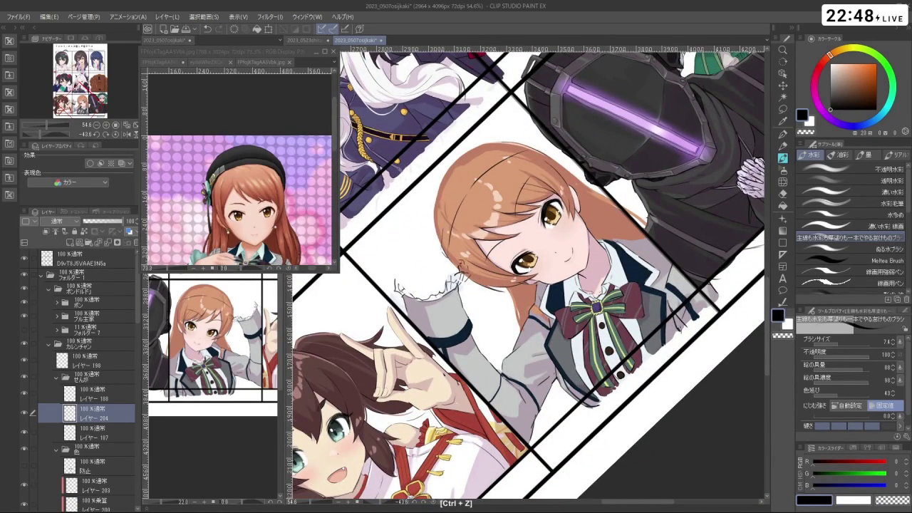
pyautogui.moveTo(446, 227); pyautogui.dragTo(427, 242)
pyautogui.hotkey('ctrl', 'z')
pyautogui.hotkey('ctrl', 'z')
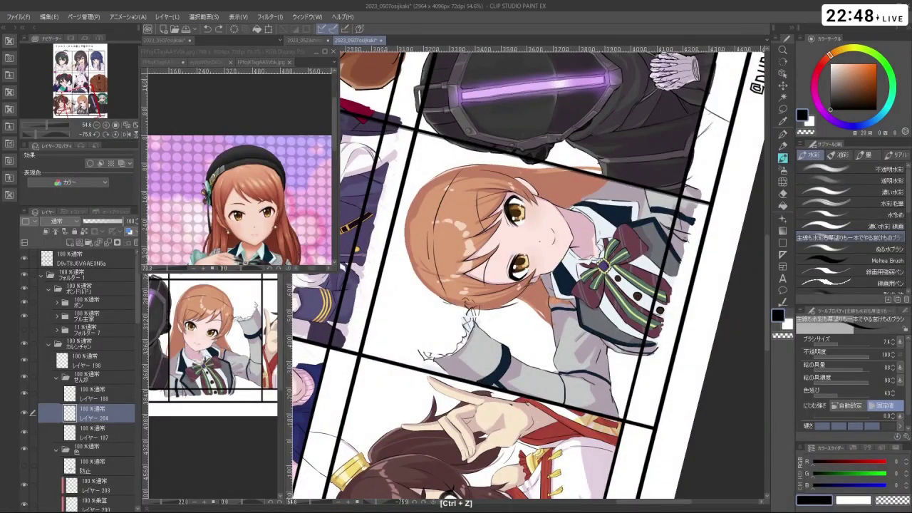
pyautogui.hotkey('ctrl', 'y')
pyautogui.hotkey('ctrl', 'z')
pyautogui.hotkey('ctrl', 'y')
pyautogui.hotkey('ctrl', 'z')
pyautogui.hotkey('ctrl', 'y')
pyautogui.moveTo(441, 236); pyautogui.dragTo(417, 306)
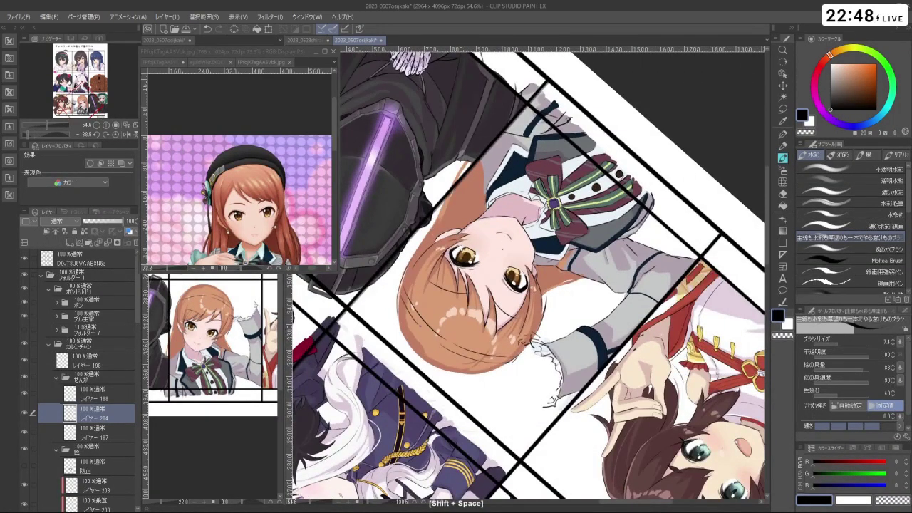
pyautogui.hotkey('ctrl', 'z')
pyautogui.hotkey('ctrl', 'y')
pyautogui.hotkey('ctrl', 'z')
pyautogui.hotkey('ctrl', 'y')
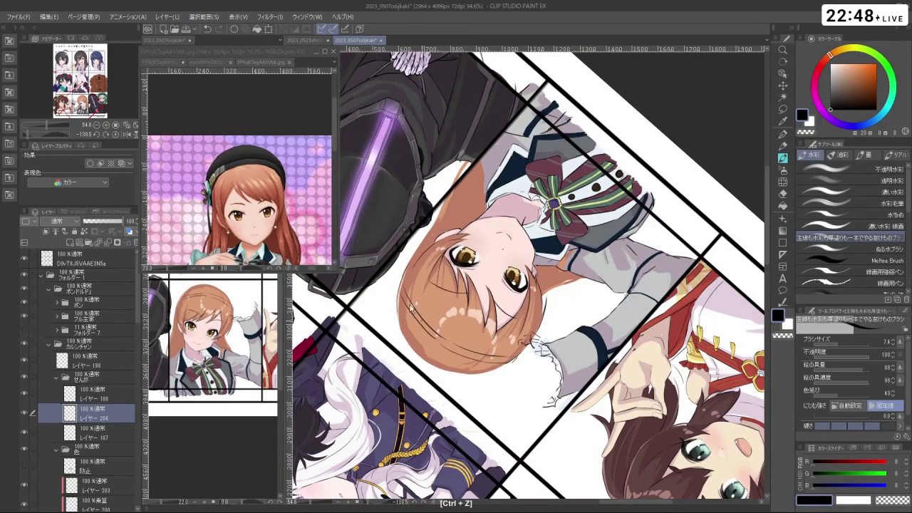
pyautogui.hotkey('ctrl', 'z')
pyautogui.hotkey('ctrl', 'y')
# - Redraw the curve beside and above the hair, undoing attempts to reposition it
pyautogui.moveTo(428, 213); pyautogui.dragTo(592, 193)
pyautogui.hotkey('ctrl', 'z')
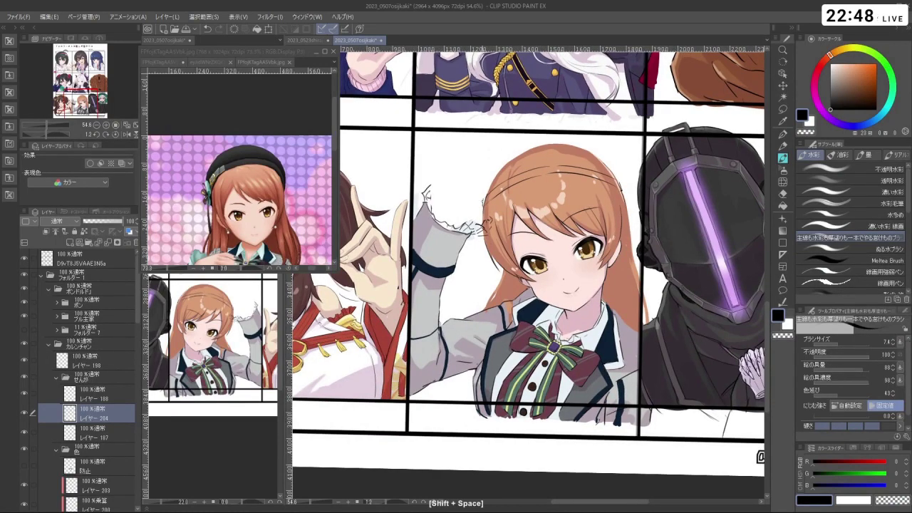
pyautogui.hotkey('ctrl', 'z')
pyautogui.moveTo(479, 169); pyautogui.dragTo(483, 211)
pyautogui.hotkey('ctrl', 'z')
pyautogui.moveTo(471, 139)
pyautogui.mouseDown()
pyautogui.moveTo(497, 184)
pyautogui.moveTo(481, 212)
pyautogui.mouseUp()
pyautogui.hotkey('ctrl', 'z')
pyautogui.hotkey('ctrl', 'z')
pyautogui.hotkey('ctrl', 'z')
pyautogui.hotkey('ctrl', 'z')
pyautogui.moveTo(491, 133)
pyautogui.mouseDown()
pyautogui.moveTo(468, 185)
pyautogui.moveTo(491, 133)
pyautogui.mouseUp()
pyautogui.hotkey('ctrl', 'z')
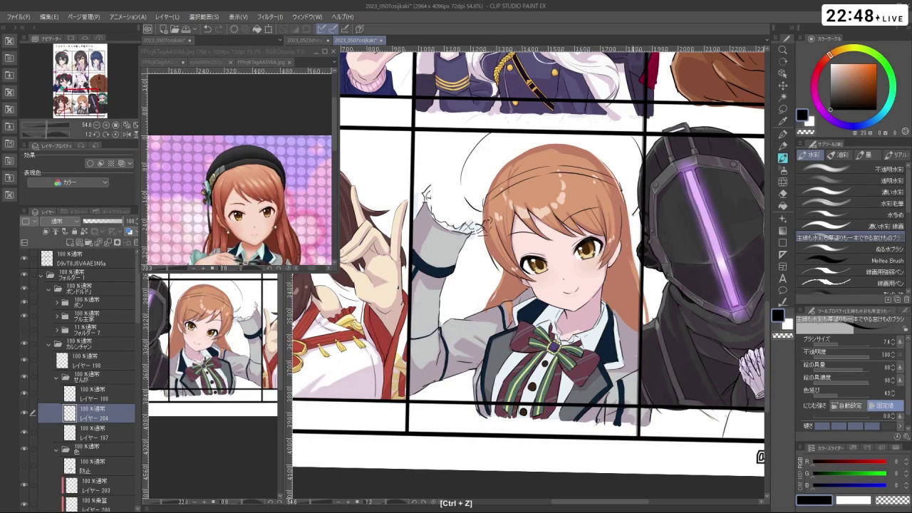
# - Sketch and redraw short beret strokes beside and above the orange hair, undoing misplaced ones
pyautogui.hotkey('ctrl', 'z')
pyautogui.moveTo(618, 142); pyautogui.dragTo(637, 186)
pyautogui.hotkey('ctrl', 'z')
pyautogui.hotkey('ctrl', 'z')
pyautogui.hotkey('ctrl', 'z')
pyautogui.moveTo(625, 138)
pyautogui.mouseDown()
pyautogui.moveTo(635, 205)
pyautogui.moveTo(582, 156)
pyautogui.moveTo(491, 149)
pyautogui.moveTo(578, 154)
pyautogui.moveTo(644, 214)
pyautogui.mouseUp()
pyautogui.hotkey('shift', 'space')
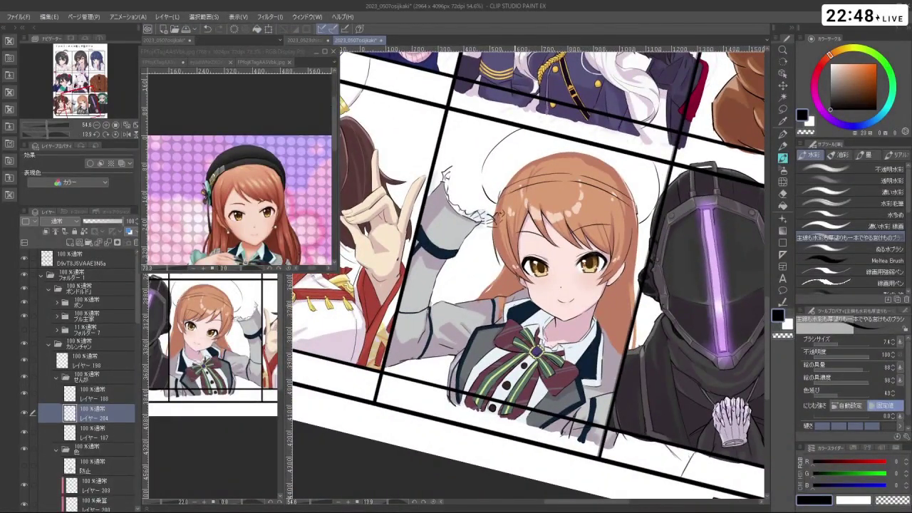
pyautogui.hotkey('ctrl', 'z')
pyautogui.hotkey('ctrl', 'z')
pyautogui.hotkey('ctrl', 'z')
pyautogui.hotkey('ctrl', 'z')
pyautogui.hotkey('ctrl', 'z')
pyautogui.moveTo(498, 158); pyautogui.dragTo(495, 194)
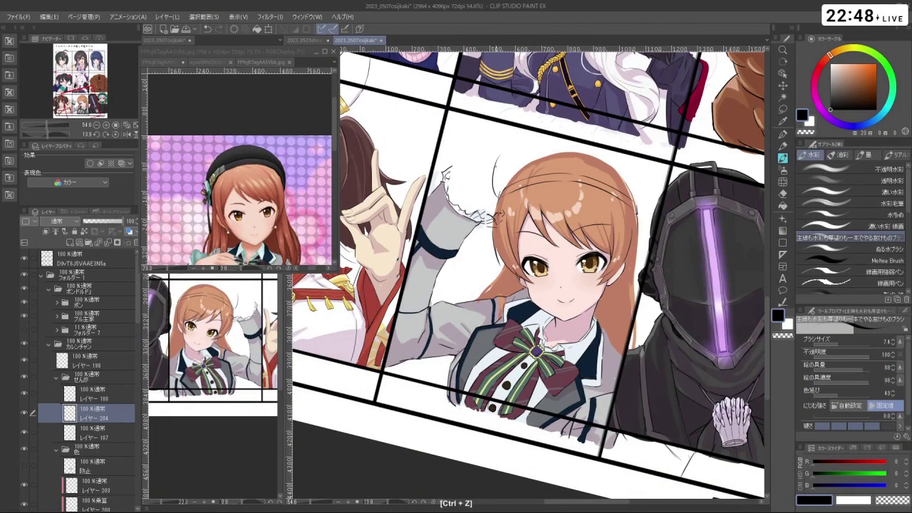
pyautogui.hotkey('ctrl', 'z')
pyautogui.moveTo(498, 161)
pyautogui.mouseDown()
pyautogui.moveTo(497, 186)
pyautogui.moveTo(498, 165)
pyautogui.mouseUp()
pyautogui.hotkey('ctrl', 'z')
pyautogui.moveTo(542, 299)
pyautogui.mouseDown()
pyautogui.moveTo(456, 204)
pyautogui.moveTo(453, 223)
pyautogui.moveTo(445, 222)
pyautogui.moveTo(458, 226)
pyautogui.moveTo(460, 162)
pyautogui.moveTo(473, 152)
pyautogui.mouseUp()
pyautogui.hotkey('ctrl', 'z')
pyautogui.hotkey('ctrl', 'z')
pyautogui.hotkey('ctrl', 'z')
pyautogui.hotkey('ctrl', 'z')
# - Try more short strokes near the head top, rotating the view and undoing rejected marks
pyautogui.moveTo(450, 196)
pyautogui.mouseDown()
pyautogui.moveTo(492, 141)
pyautogui.moveTo(541, 214)
pyautogui.mouseUp()
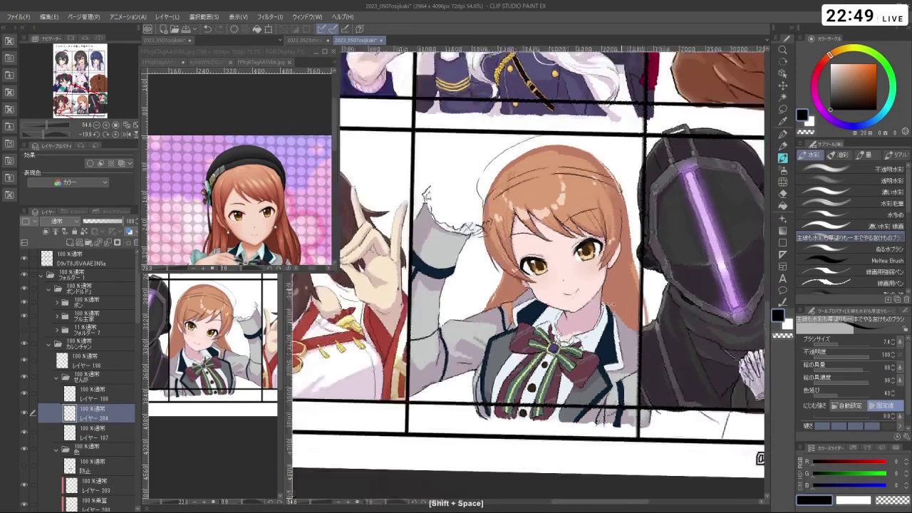
pyautogui.hotkey('ctrl', 'z')
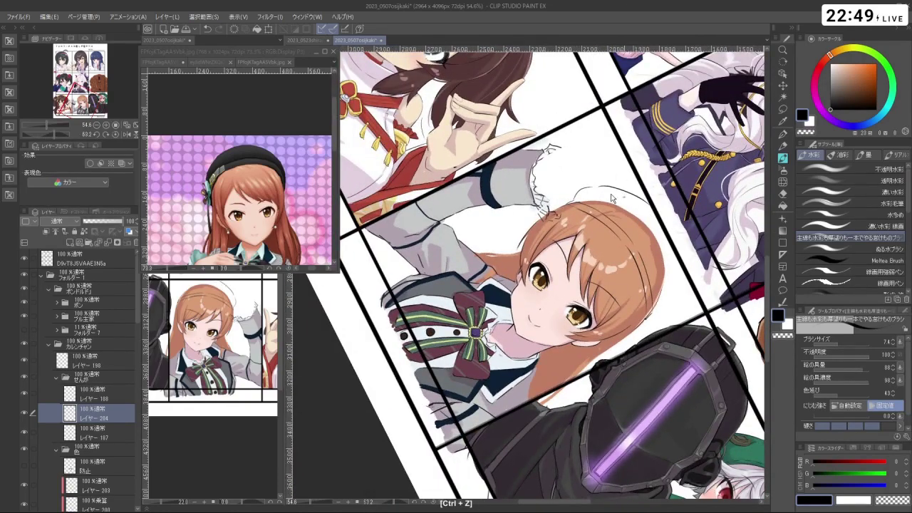
pyautogui.hotkey('shift', 'space')
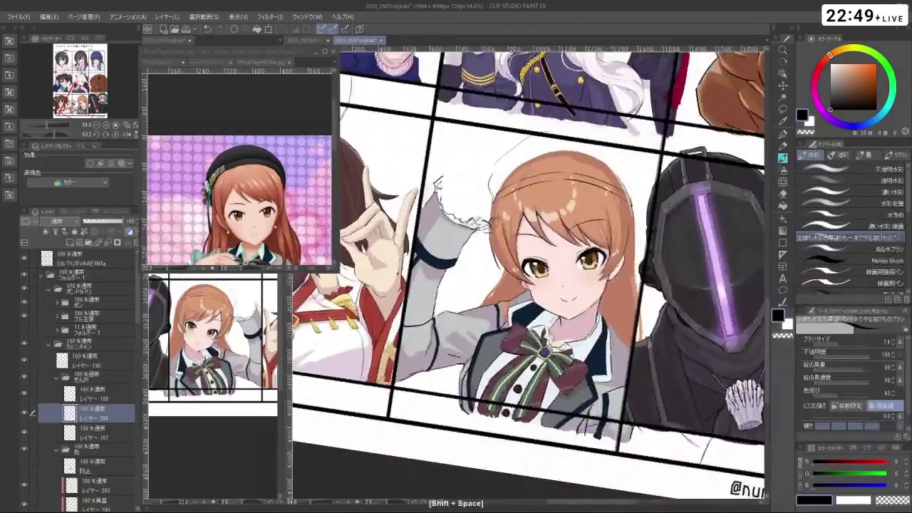
pyautogui.hotkey('ctrl', 'z')
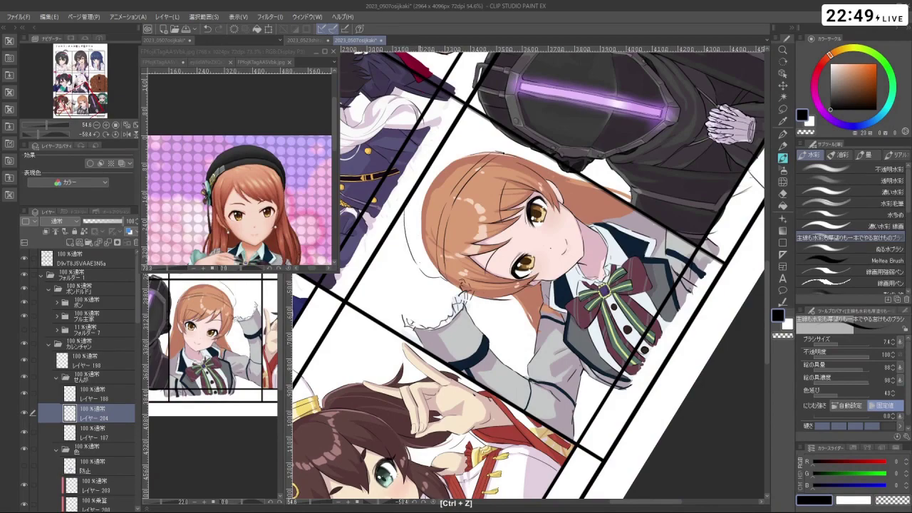
pyautogui.hotkey('shift', 'space')
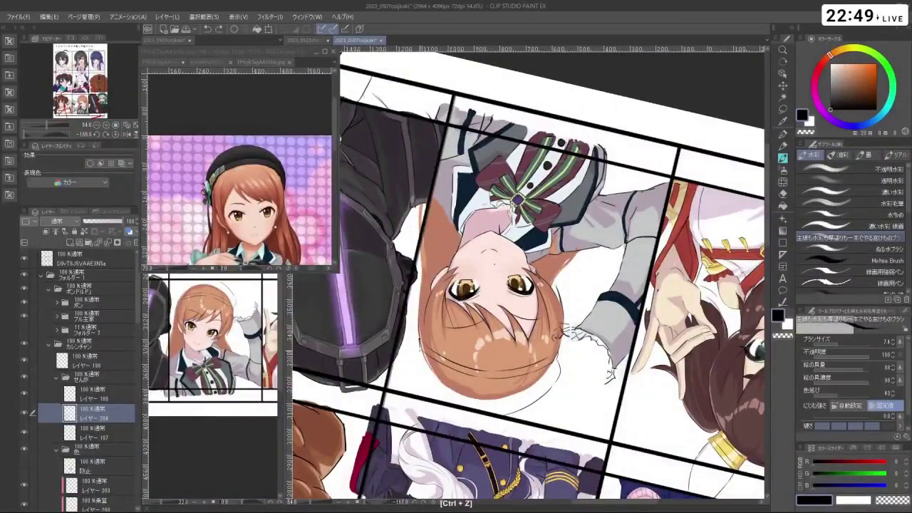
pyautogui.hotkey('shift', 'space')
pyautogui.hotkey('ctrl', 'z')
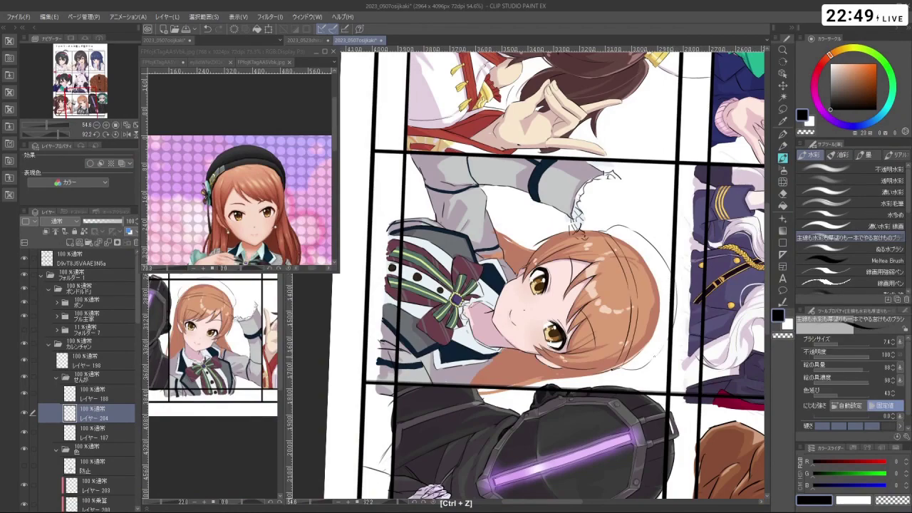
pyautogui.hotkey('shift', 'space')
pyautogui.moveTo(641, 214)
pyautogui.mouseDown()
pyautogui.moveTo(570, 321)
pyautogui.moveTo(620, 242)
pyautogui.moveTo(645, 292)
pyautogui.moveTo(662, 302)
pyautogui.moveTo(627, 214)
pyautogui.mouseUp()
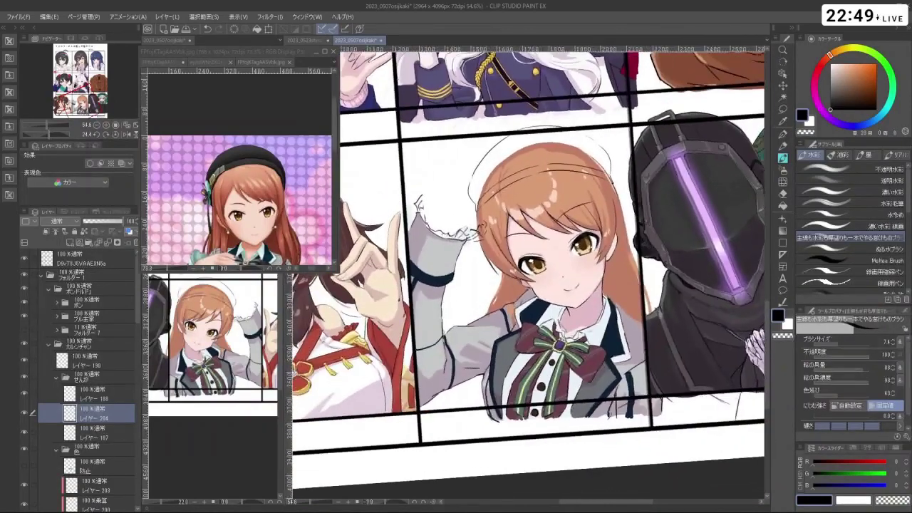
pyautogui.hotkey('ctrl', 'z')
# - Toggle to the transparent colour and back to black, then undo the last two stray strokes
pyautogui.press('c')
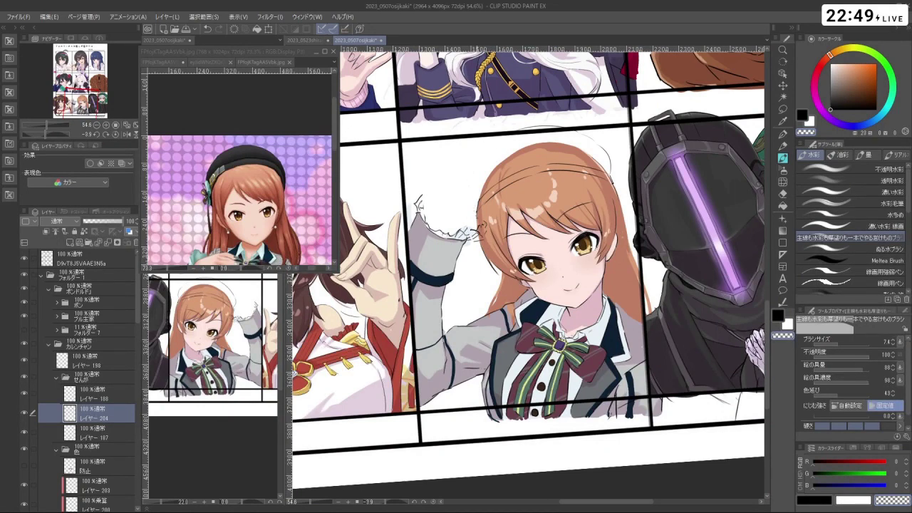
pyautogui.press('c')
pyautogui.hotkey('ctrl', 'z')
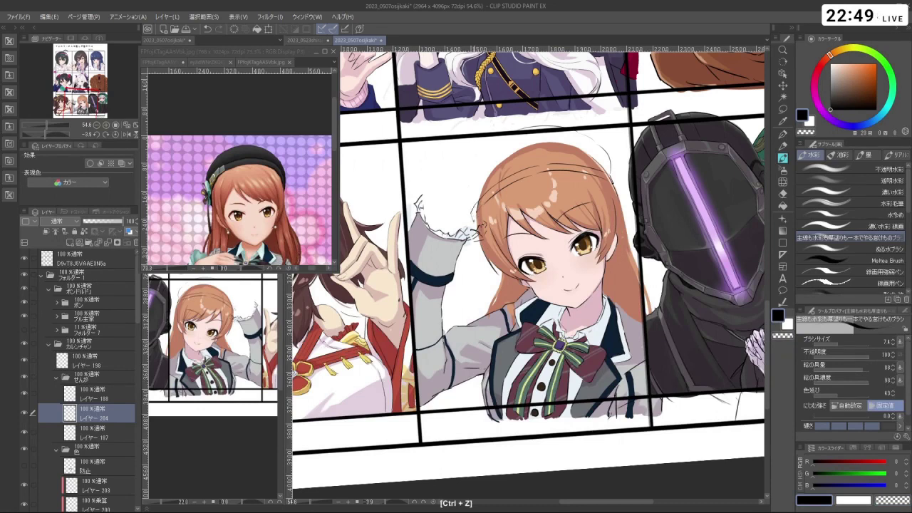
pyautogui.hotkey('ctrl', 'z')
# - Redraw the short curve of the beret near the sleeve frill
pyautogui.hotkey('ctrl', 'z')
pyautogui.moveTo(464, 161); pyautogui.dragTo(472, 201)
pyautogui.hotkey('ctrl', 'z')
pyautogui.moveTo(466, 161); pyautogui.dragTo(473, 201)
pyautogui.press('-')
pyautogui.press('-')
pyautogui.press('-')
pyautogui.press('-')
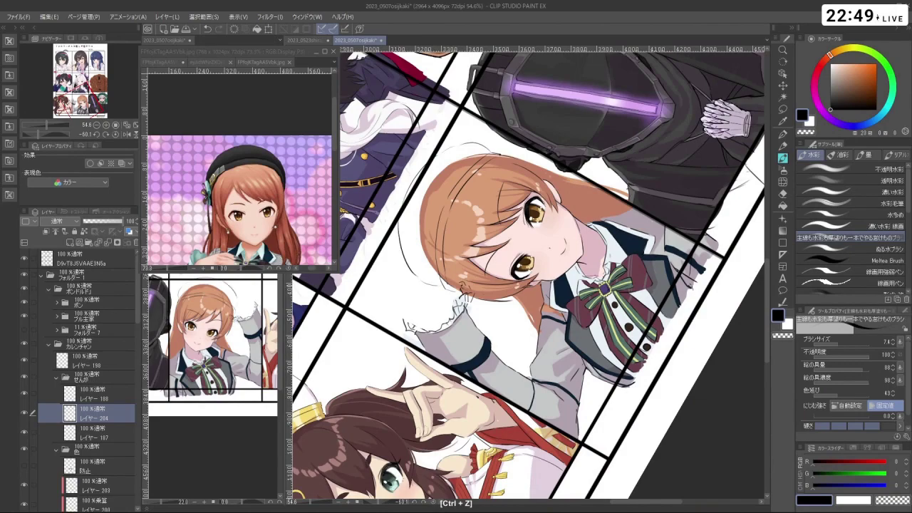
pyautogui.hotkey('shift', 'space')
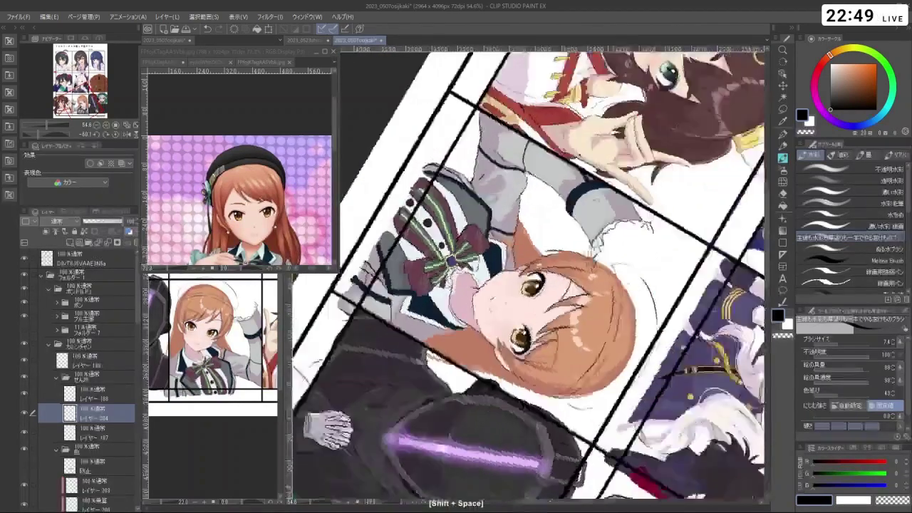
pyautogui.hotkey('ctrl', 'z')
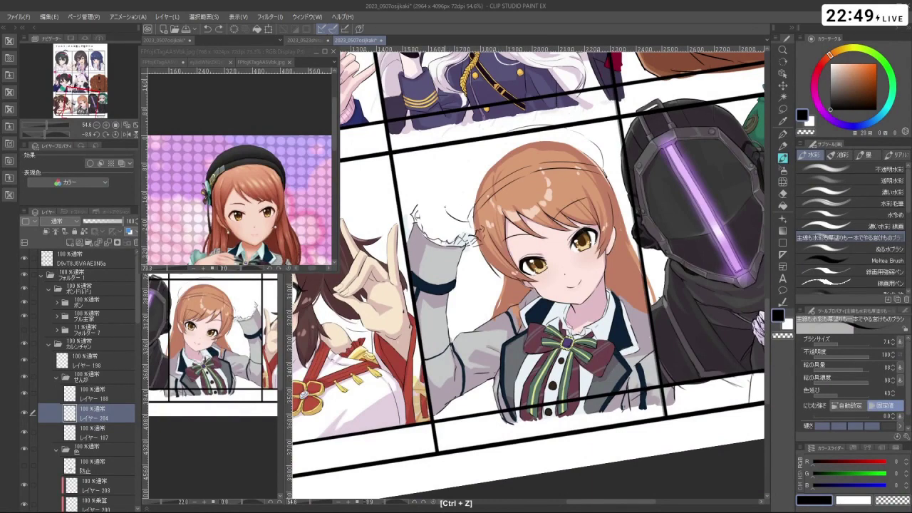
# - With the view turned a quarter, redraw the thin curve below the hair, then return upright
pyautogui.moveTo(456, 187); pyautogui.dragTo(467, 346)
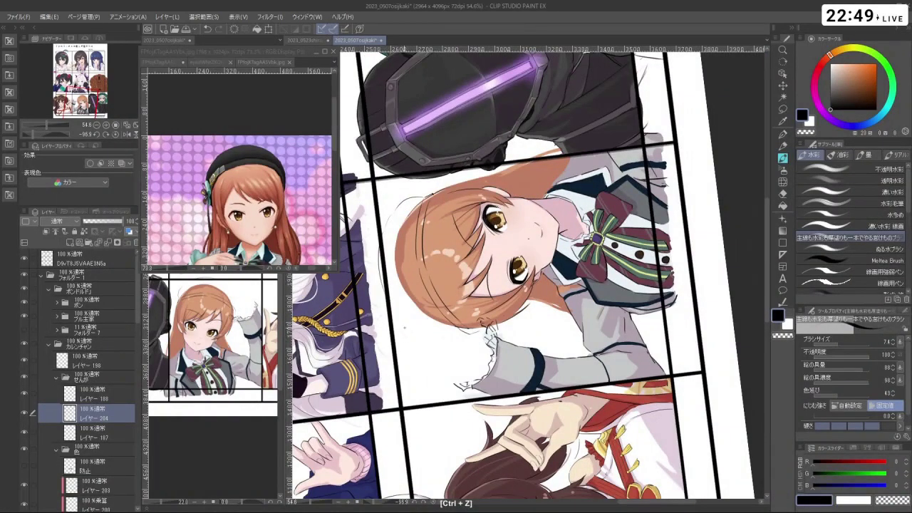
pyautogui.moveTo(397, 330); pyautogui.dragTo(451, 351)
pyautogui.hotkey('ctrl', 'z')
pyautogui.hotkey('ctrl', 'z')
pyautogui.hotkey('ctrl', 'z')
pyautogui.moveTo(397, 329)
pyautogui.mouseDown()
pyautogui.moveTo(459, 347)
pyautogui.moveTo(470, 341)
pyautogui.mouseUp()
pyautogui.moveTo(527, 143); pyautogui.dragTo(674, 282)
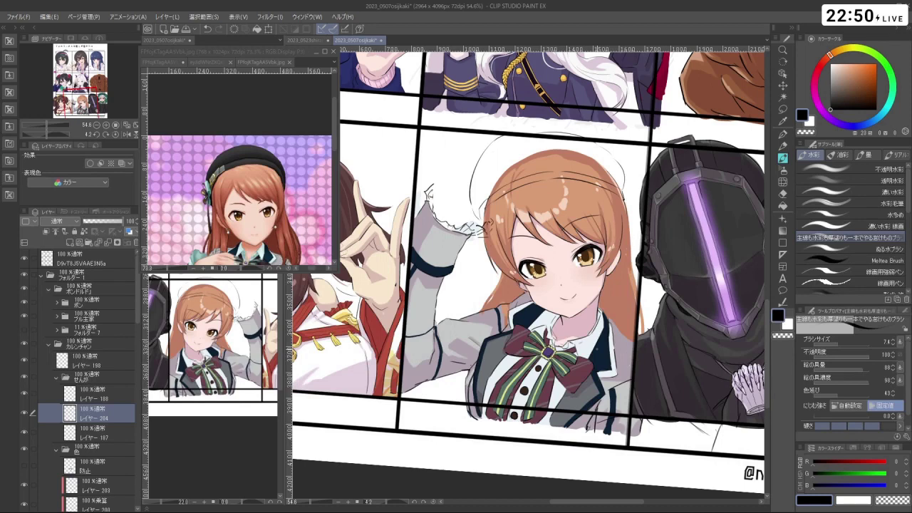
# - Lasso the beret lines over the hair and rotate them slightly with Scale/Rotate
pyautogui.click(783, 112)
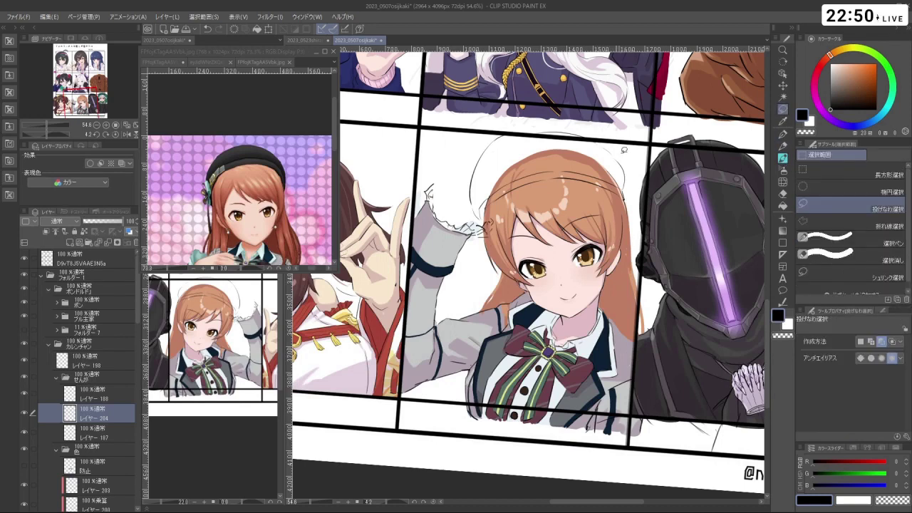
pyautogui.moveTo(589, 147)
pyautogui.mouseDown()
pyautogui.moveTo(531, 128)
pyautogui.moveTo(627, 169)
pyautogui.moveTo(592, 153)
pyautogui.mouseUp()
pyautogui.click(596, 191)
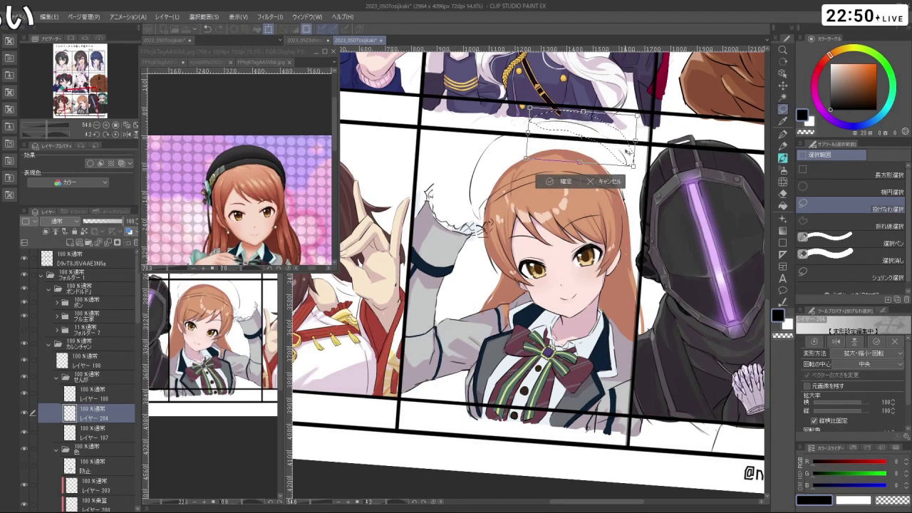
pyautogui.moveTo(624, 151); pyautogui.dragTo(628, 154)
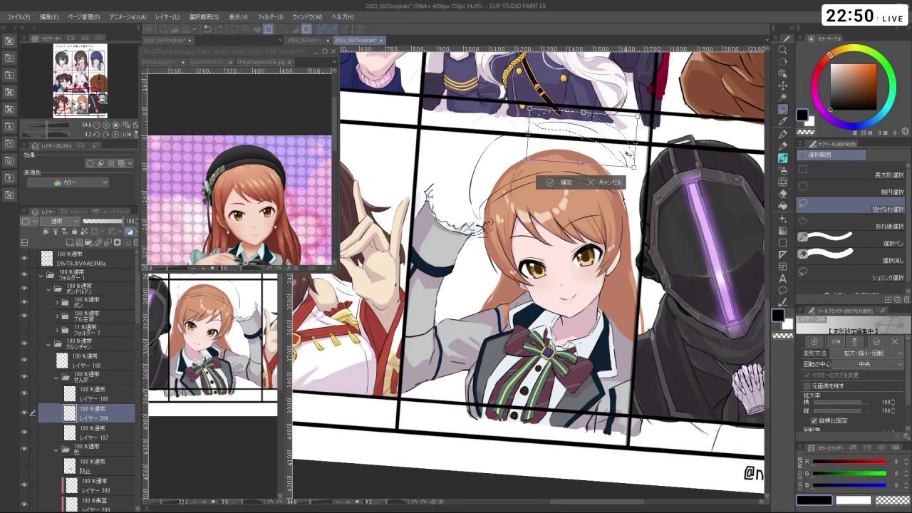
pyautogui.click(565, 182)
# - Return to the watercolour brush and undo the faint stroke atop the hair
pyautogui.press('c')
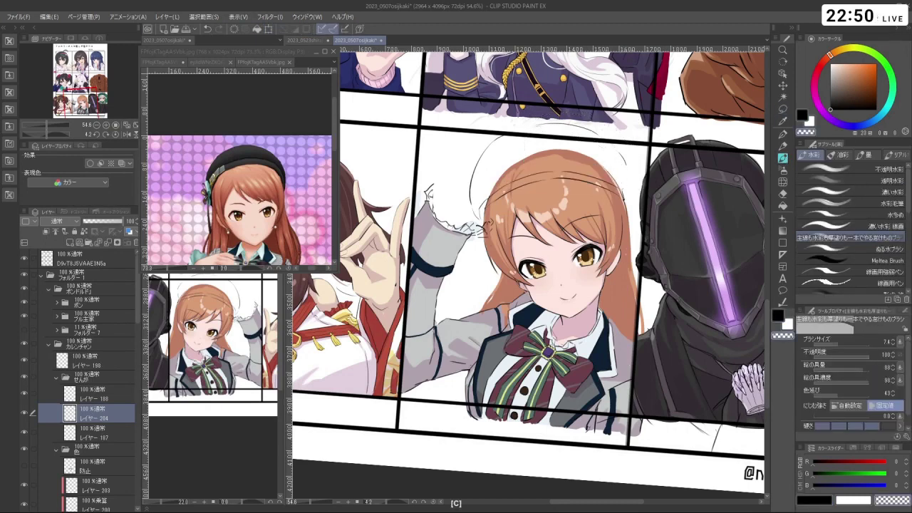
pyautogui.hotkey('ctrl', 'z')
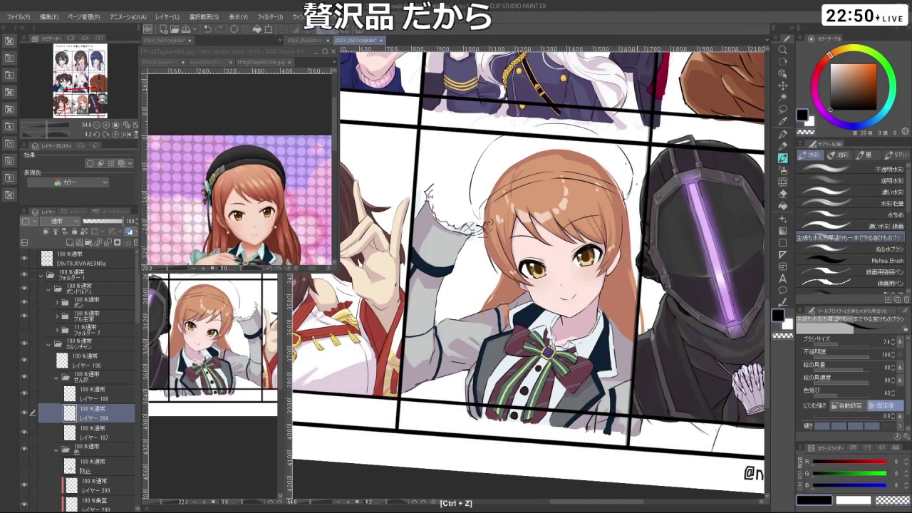
pyautogui.moveTo(627, 186); pyautogui.dragTo(584, 134)
pyautogui.hotkey('ctrl', 'z')
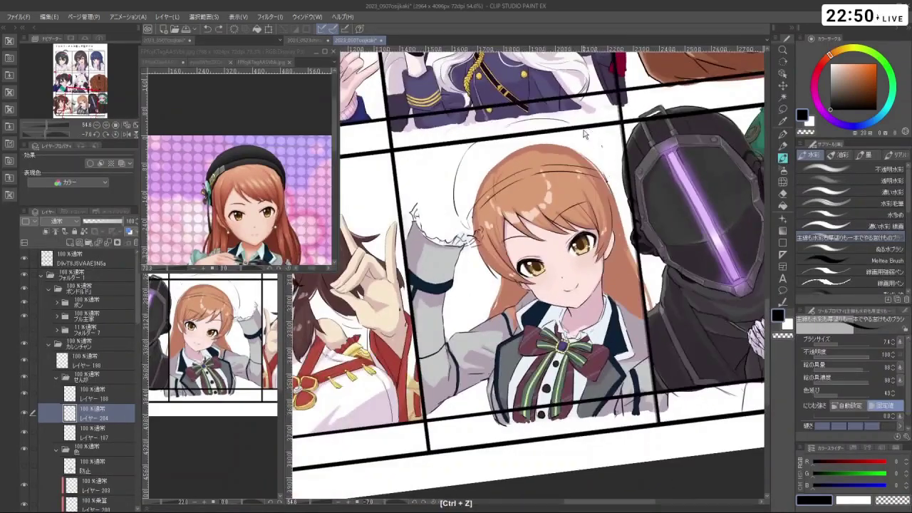
pyautogui.hotkey('ctrl', 'z')
pyautogui.moveTo(606, 171); pyautogui.dragTo(420, 200)
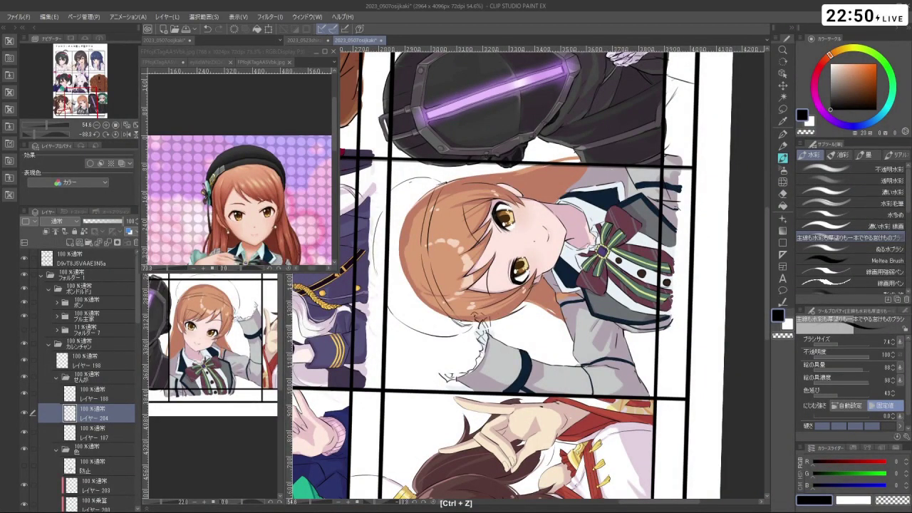
pyautogui.moveTo(420, 200); pyautogui.dragTo(395, 266)
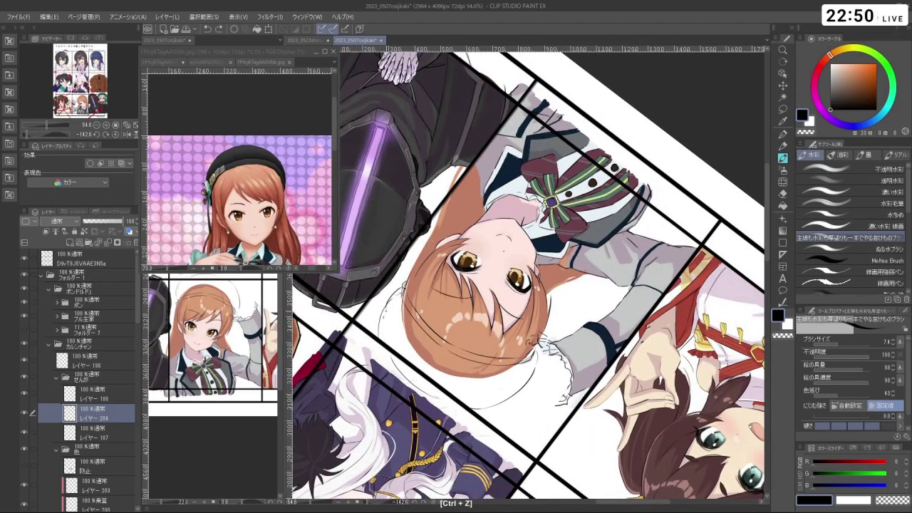
pyautogui.moveTo(396, 265); pyautogui.dragTo(620, 181)
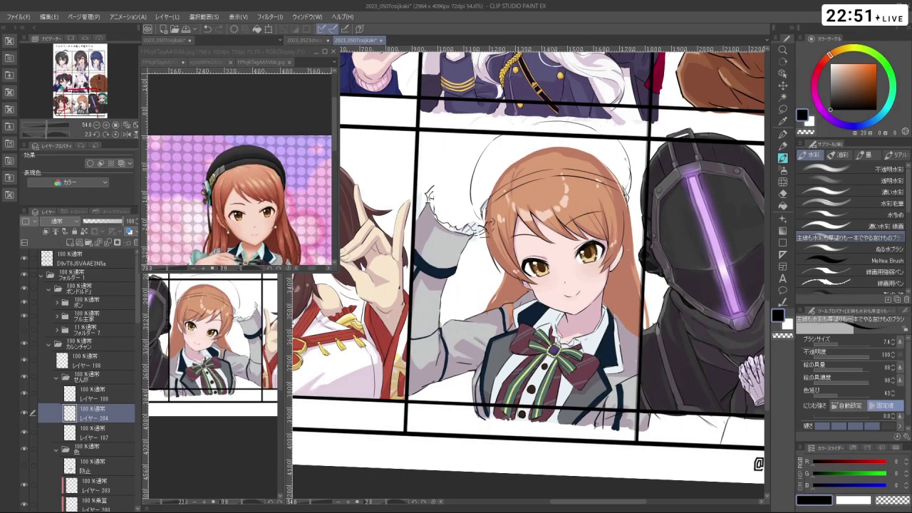
# - Lasso the beret band along the hair and apply a transform to it
pyautogui.moveTo(528, 178); pyautogui.dragTo(641, 300)
pyautogui.press('m')
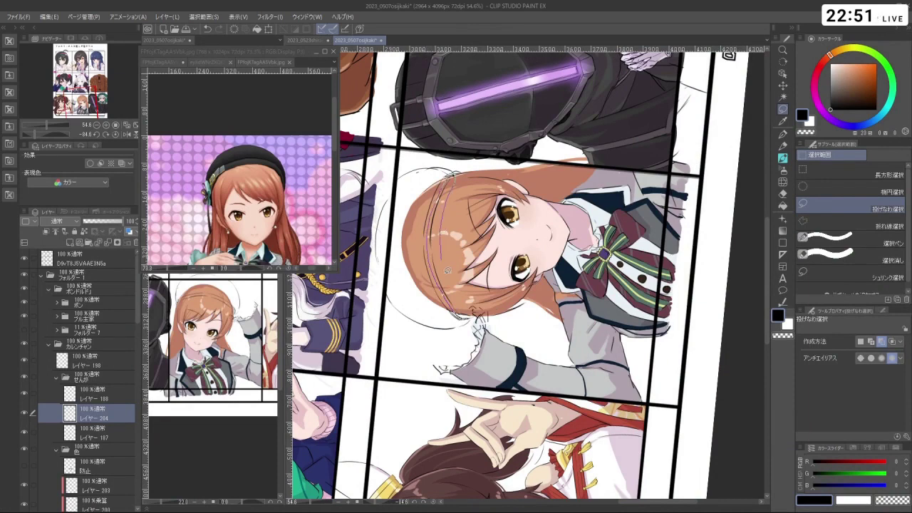
pyautogui.moveTo(447, 271); pyautogui.dragTo(472, 312)
pyautogui.click(462, 335)
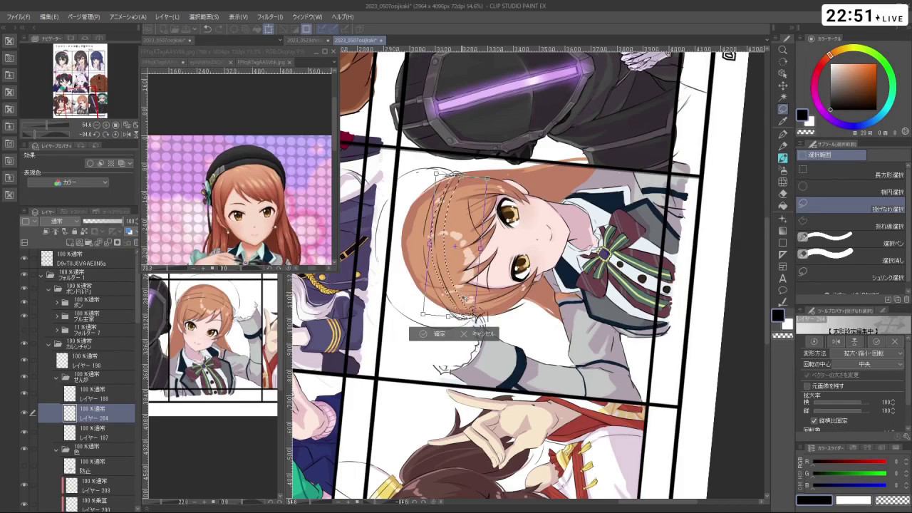
pyautogui.press('Return')
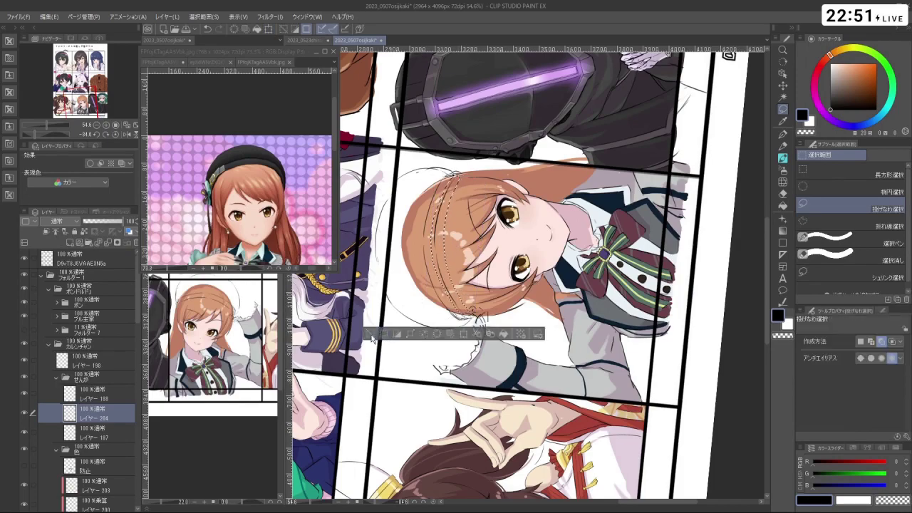
pyautogui.moveTo(461, 296); pyautogui.dragTo(505, 211)
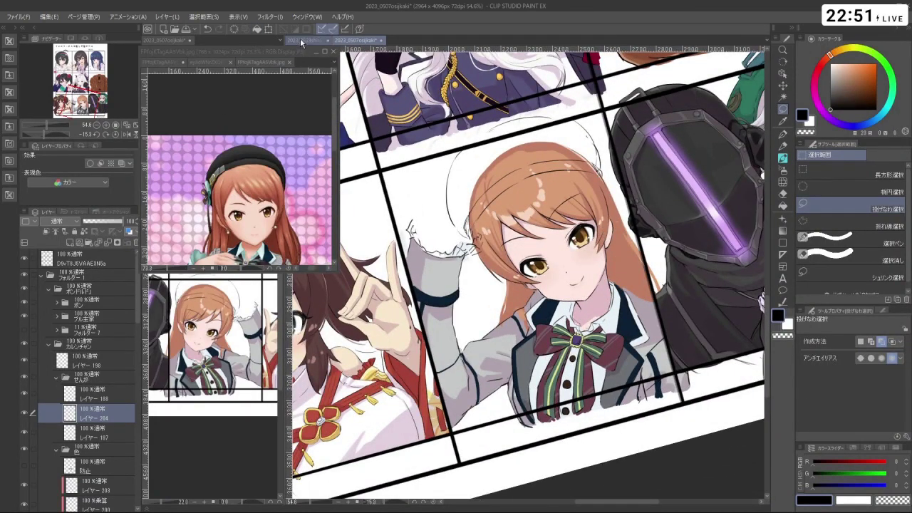
# - Eyedrop the beret's dark grey-blue from the reference picture
pyautogui.click(242, 158)
pyautogui.keyDown('alt'); pyautogui.click(245, 148); pyautogui.keyUp('alt')
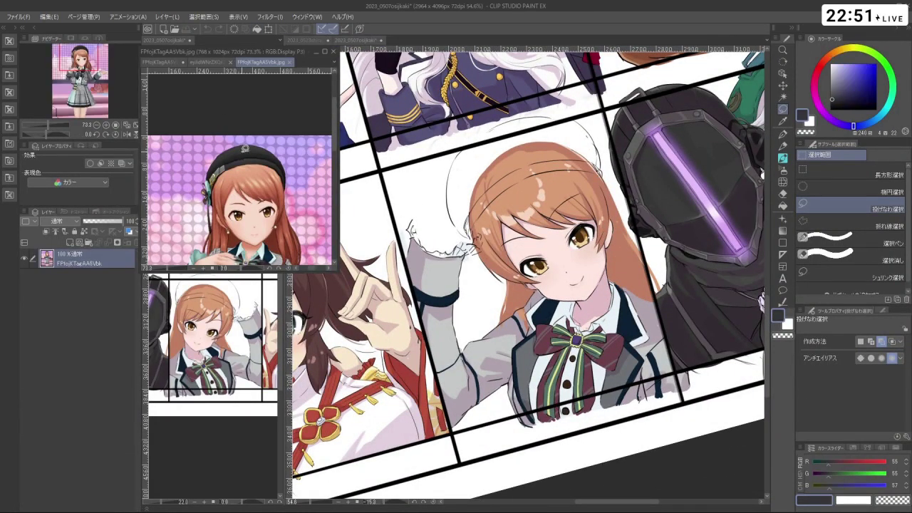
pyautogui.click(597, 470)
# - Add レイヤー 207 above the 防止 layer and pick the watercolour brush
pyautogui.scroll(-1, 121, 428)
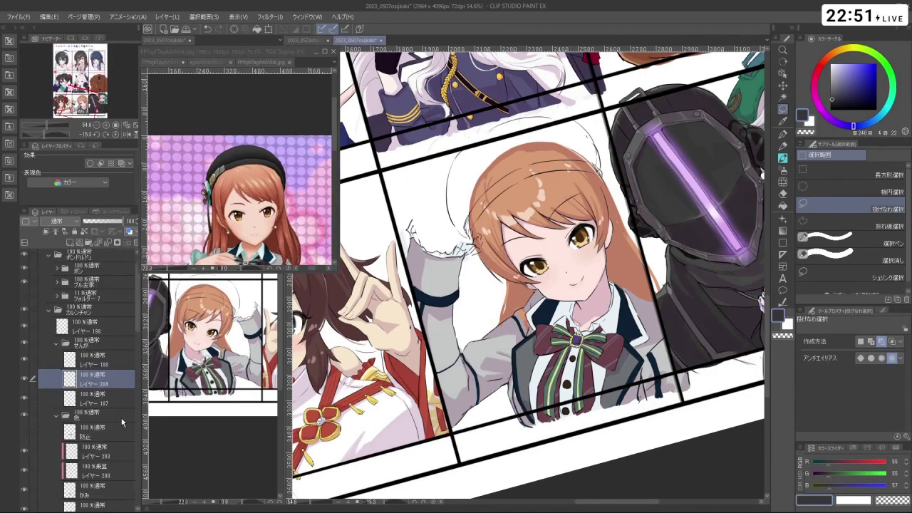
pyautogui.click(93, 432)
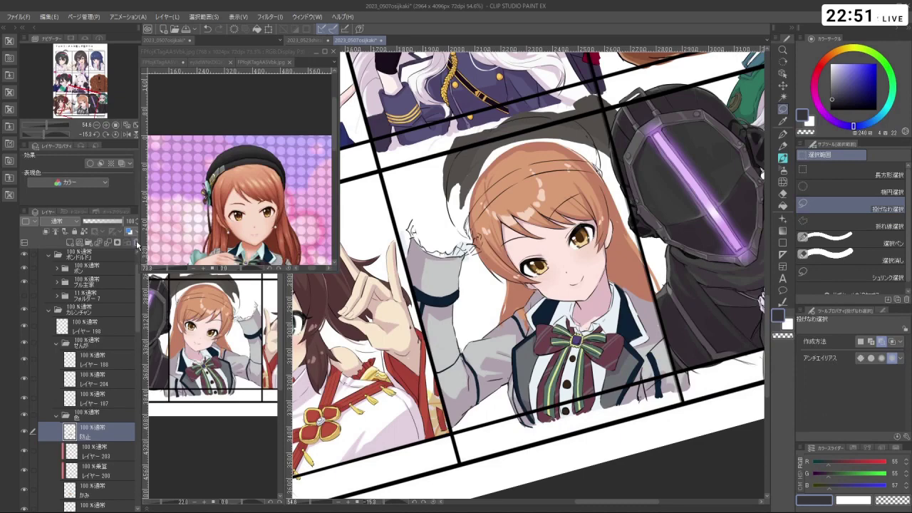
pyautogui.hotkey('ctrl', 'z')
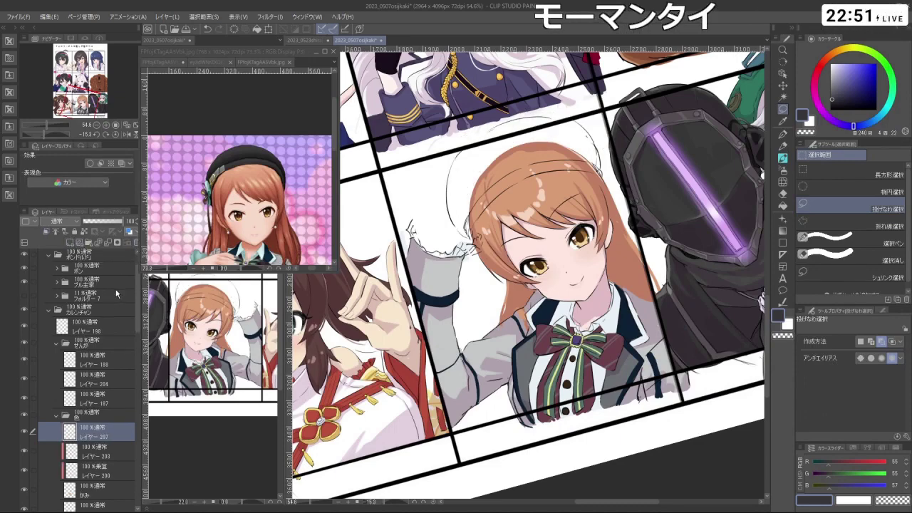
pyautogui.moveTo(528, 142); pyautogui.dragTo(661, 144)
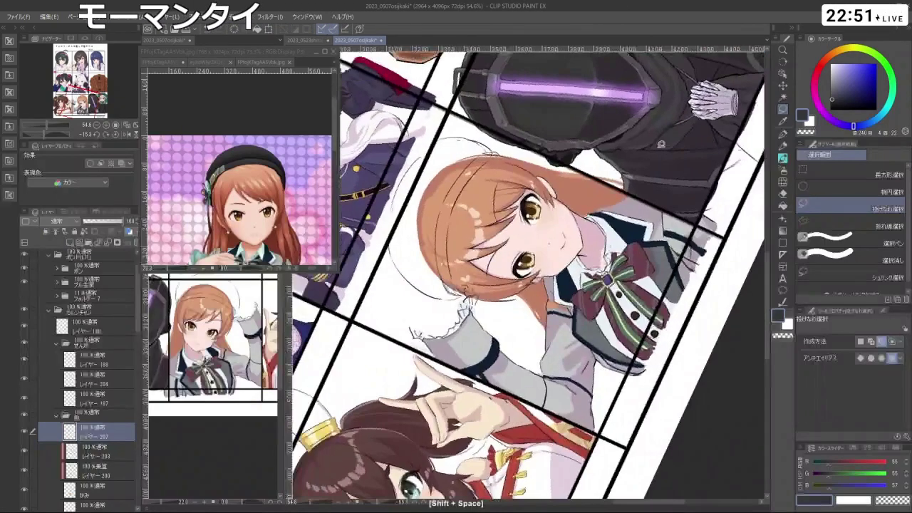
pyautogui.press('b')
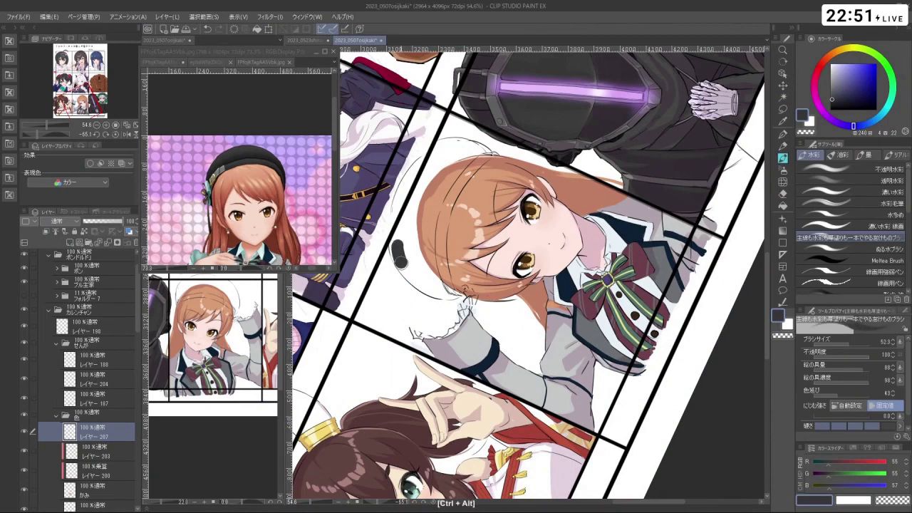
# - Paint the beret dark along its lower edge, left band and right side
pyautogui.moveTo(396, 255)
pyautogui.mouseDown()
pyautogui.moveTo(431, 290)
pyautogui.moveTo(454, 293)
pyautogui.moveTo(432, 263)
pyautogui.moveTo(436, 200)
pyautogui.moveTo(451, 175)
pyautogui.moveTo(440, 372)
pyautogui.mouseUp()
pyautogui.hotkey('ctrl', 'z')
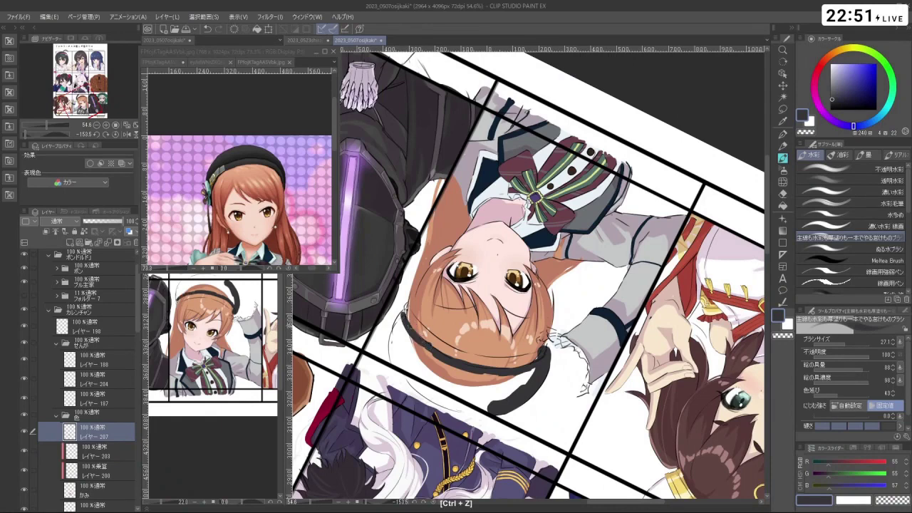
pyautogui.moveTo(405, 312); pyautogui.dragTo(395, 328)
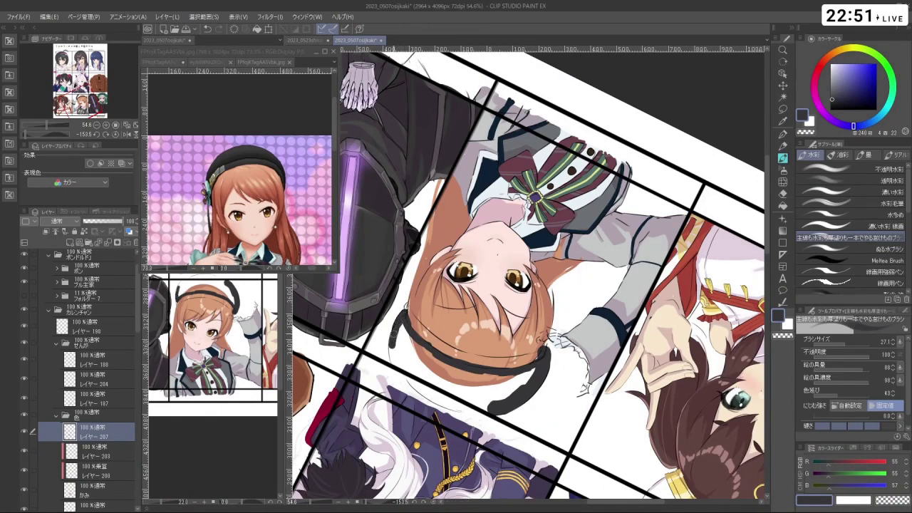
pyautogui.moveTo(399, 371)
pyautogui.mouseDown()
pyautogui.moveTo(400, 335)
pyautogui.moveTo(413, 374)
pyautogui.moveTo(405, 326)
pyautogui.moveTo(424, 378)
pyautogui.moveTo(431, 352)
pyautogui.moveTo(446, 388)
pyautogui.moveTo(459, 367)
pyautogui.moveTo(527, 442)
pyautogui.moveTo(582, 432)
pyautogui.mouseUp()
pyautogui.hotkey('shift', 'space')
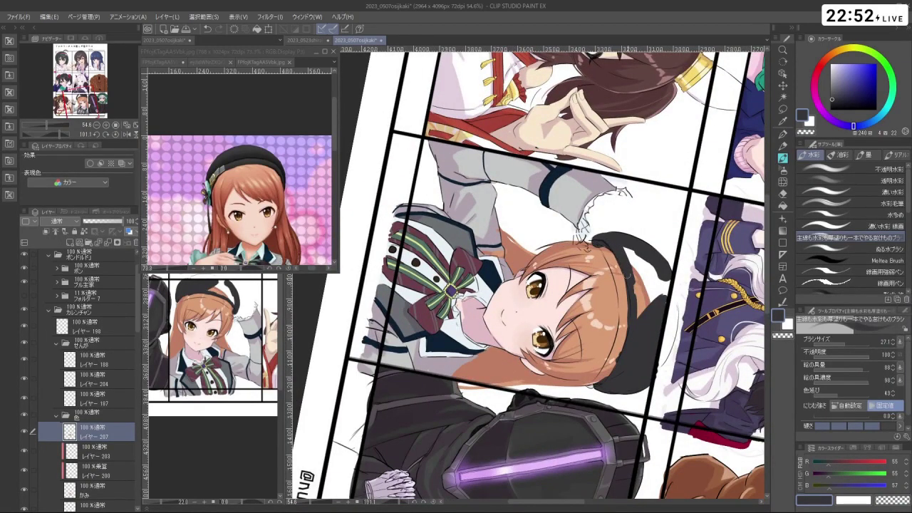
pyautogui.moveTo(624, 270); pyautogui.dragTo(638, 310)
pyautogui.moveTo(633, 251)
pyautogui.mouseDown()
pyautogui.moveTo(645, 313)
pyautogui.moveTo(655, 310)
pyautogui.moveTo(603, 154)
pyautogui.moveTo(418, 183)
pyautogui.moveTo(387, 250)
pyautogui.moveTo(553, 415)
pyautogui.moveTo(599, 397)
pyautogui.moveTo(669, 292)
pyautogui.moveTo(594, 148)
pyautogui.moveTo(474, 142)
pyautogui.moveTo(392, 231)
pyautogui.moveTo(406, 349)
pyautogui.moveTo(445, 392)
pyautogui.mouseUp()
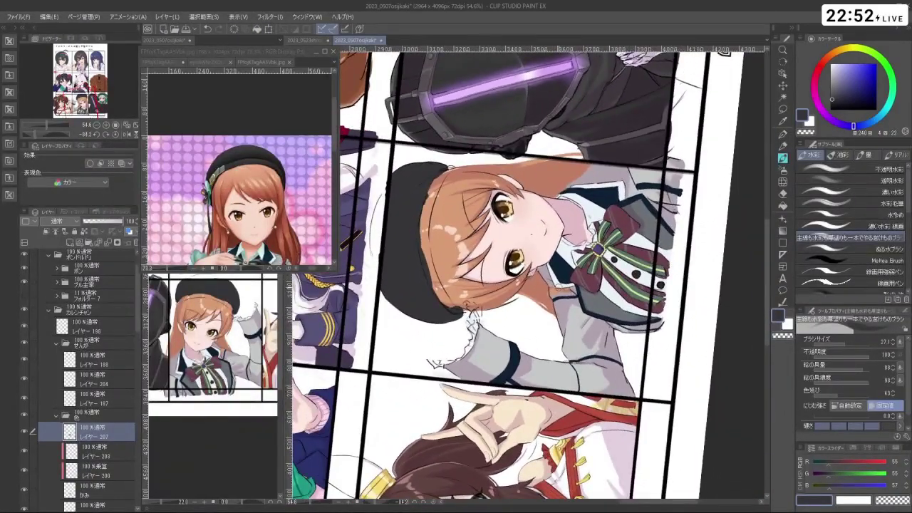
# - Switch to a darker colour, undo stray strokes and redraw the beret's left edge
pyautogui.press('c')
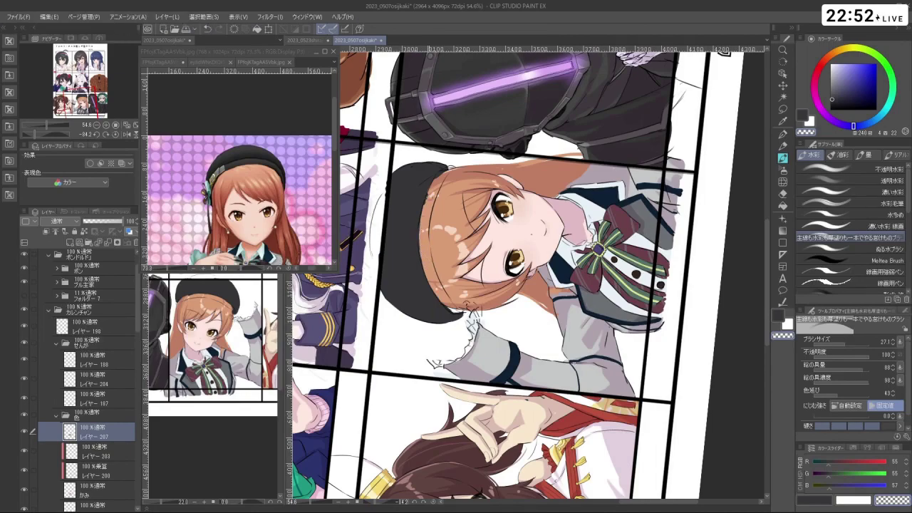
pyautogui.moveTo(428, 178); pyautogui.dragTo(627, 185)
pyautogui.moveTo(541, 349); pyautogui.dragTo(399, 299)
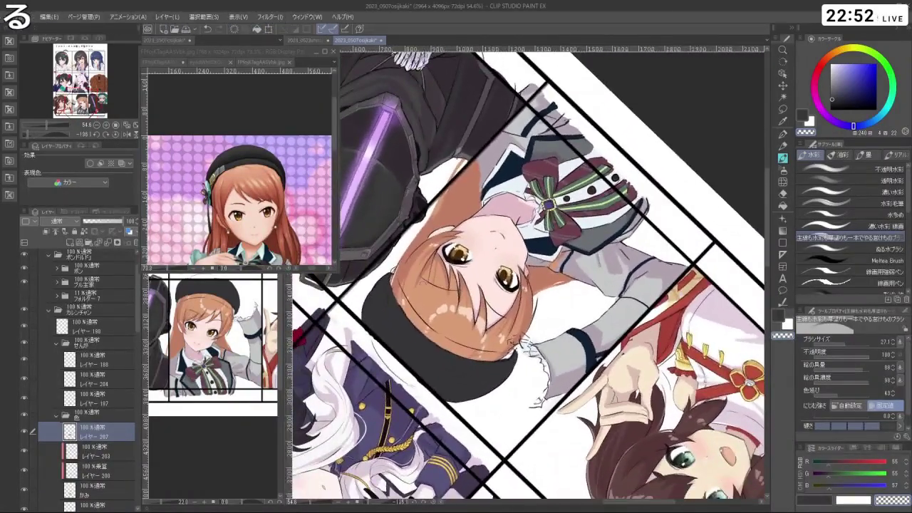
pyautogui.hotkey('ctrl', 'z')
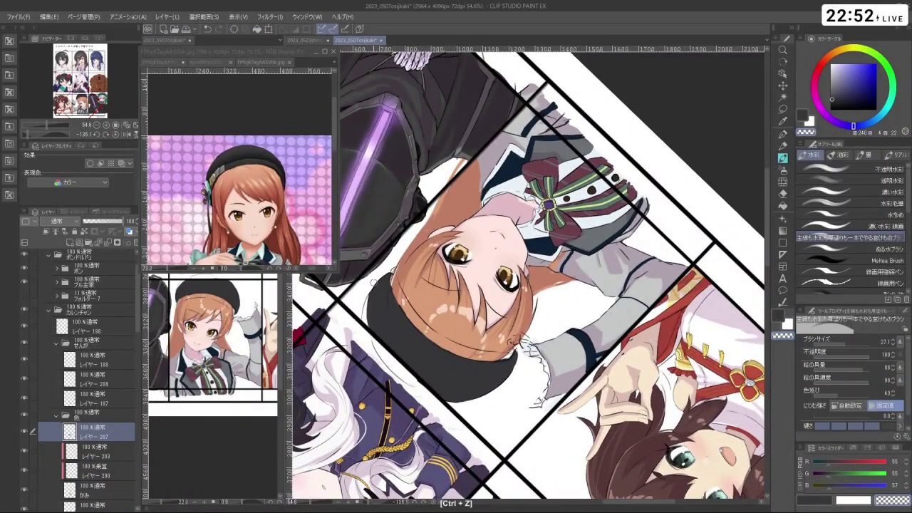
pyautogui.hotkey('shift', 'space')
pyautogui.moveTo(479, 394); pyautogui.dragTo(628, 356)
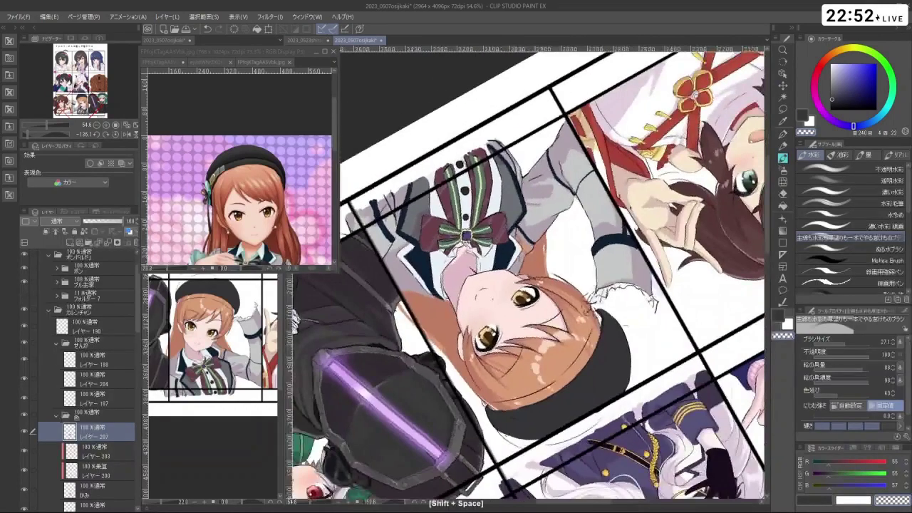
pyautogui.hotkey('ctrl', 'z')
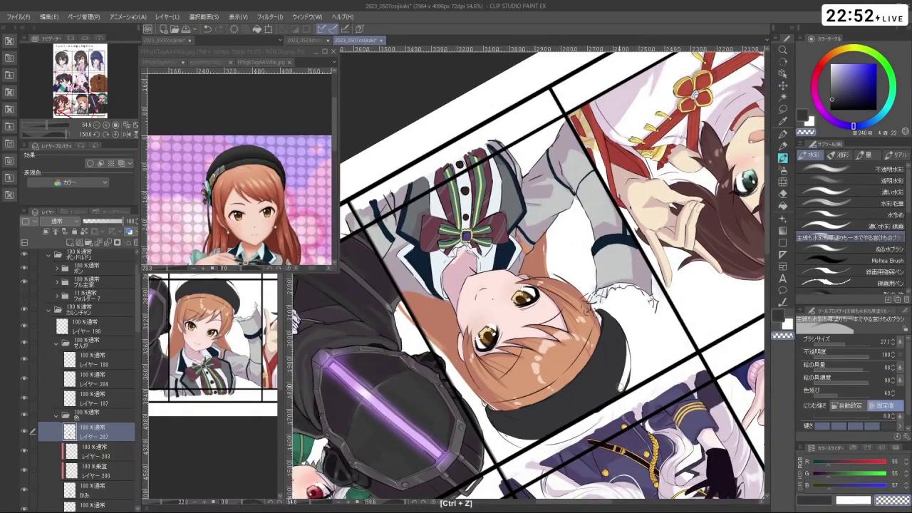
pyautogui.hotkey('shift', 'space')
pyautogui.moveTo(632, 334); pyautogui.dragTo(432, 246)
pyautogui.hotkey('ctrl', 'z')
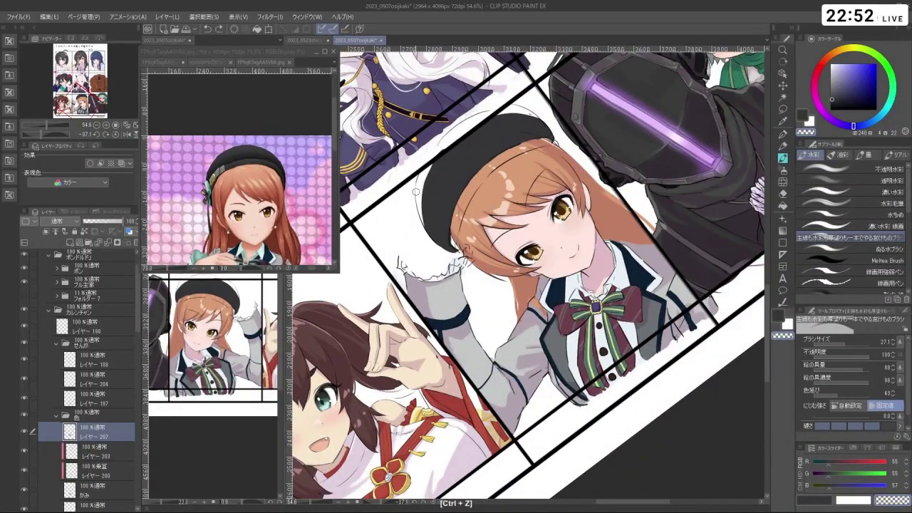
pyautogui.moveTo(426, 208)
pyautogui.mouseDown()
pyautogui.moveTo(432, 241)
pyautogui.moveTo(421, 278)
pyautogui.moveTo(437, 332)
pyautogui.moveTo(410, 349)
pyautogui.moveTo(441, 407)
pyautogui.moveTo(499, 435)
pyautogui.moveTo(641, 431)
pyautogui.moveTo(753, 408)
pyautogui.moveTo(784, 278)
pyautogui.mouseUp()
pyautogui.hotkey('shift', 'space')
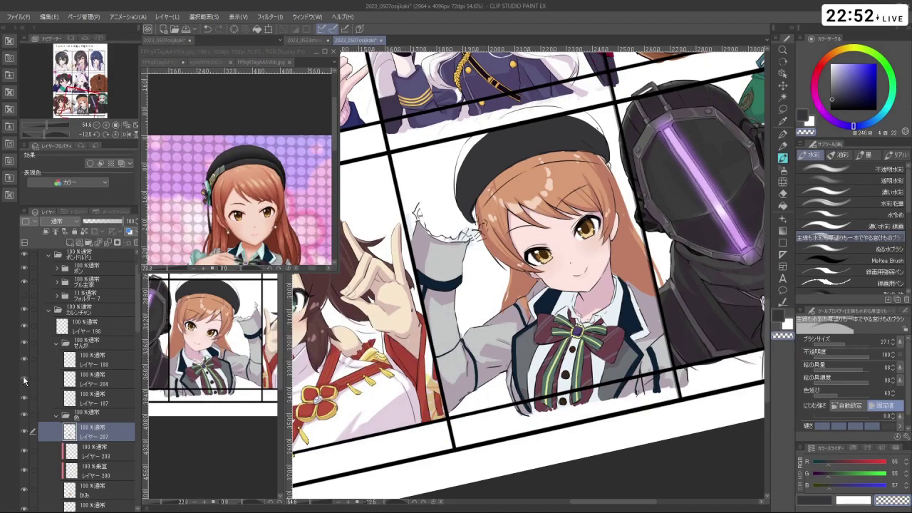
# - Make レイヤー 204 active and switch to the transparent colour
pyautogui.hotkey('ctrl', 'z')
pyautogui.hotkey('ctrl', 'y')
pyautogui.click(82, 383)
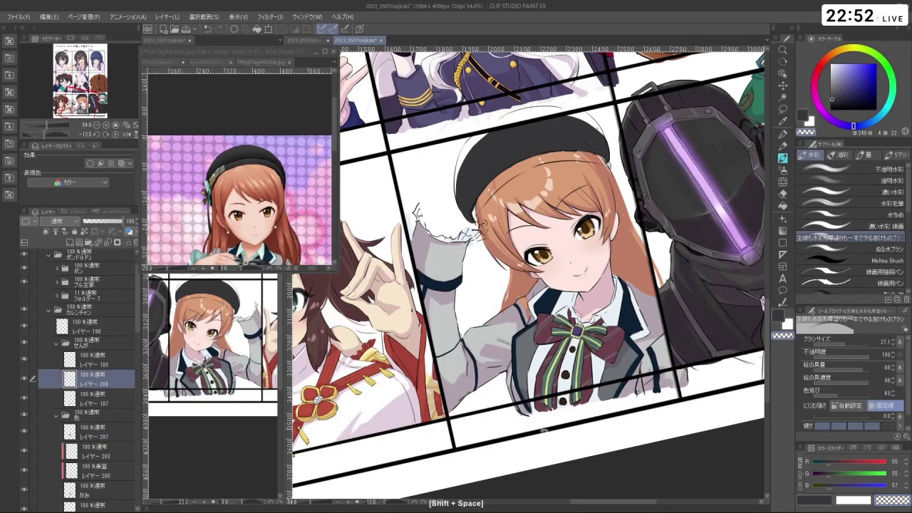
pyautogui.hotkey('shift', 'space')
pyautogui.moveTo(456, 145); pyautogui.dragTo(402, 198)
pyautogui.hotkey('ctrl', 'z')
pyautogui.press('c')
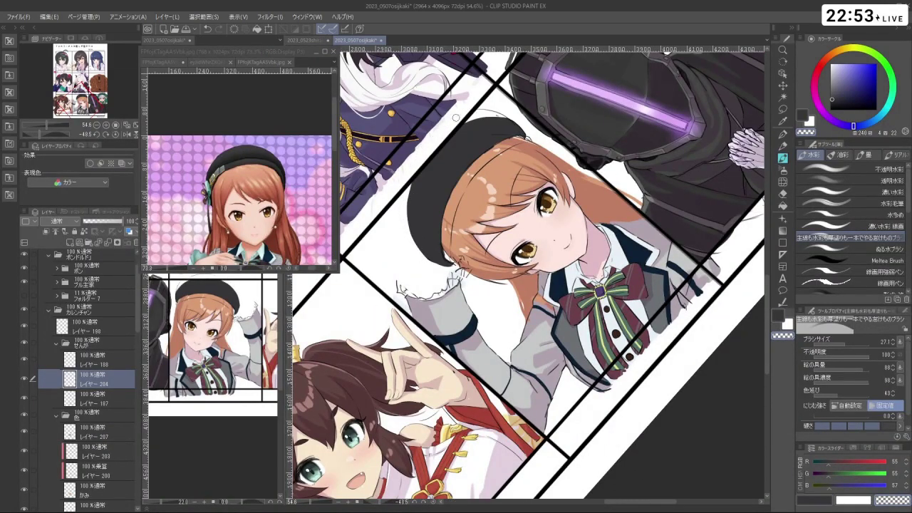
# - Straighten the view nearly upright and make レイヤー 207 the active layer
pyautogui.hotkey('shift', 'space')
pyautogui.moveTo(456, 118); pyautogui.dragTo(638, 134)
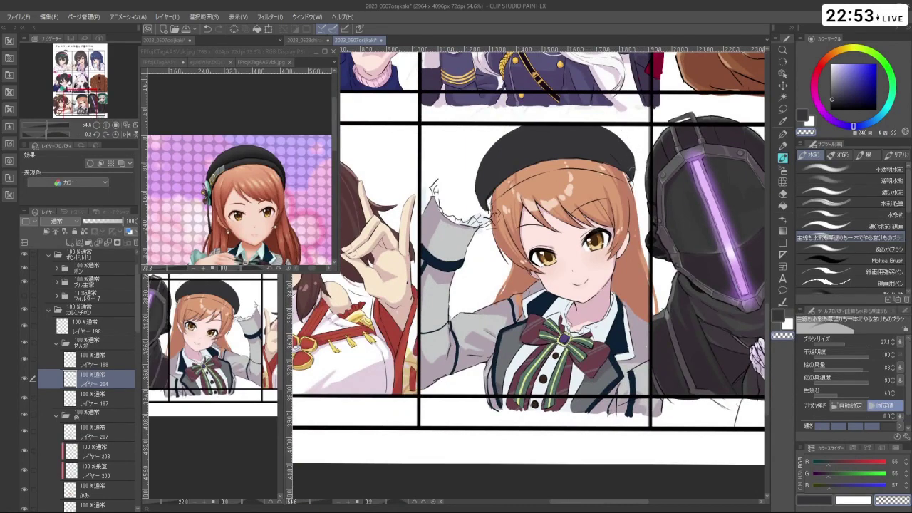
pyautogui.hotkey('shift', 'space')
pyautogui.moveTo(614, 133); pyautogui.dragTo(439, 310)
pyautogui.hotkey('shift', 'space')
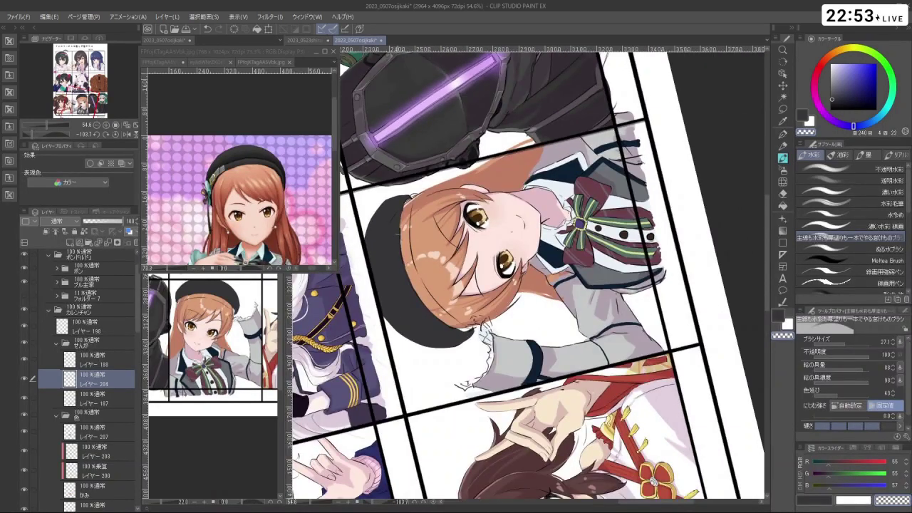
pyautogui.hotkey('alt', '[')
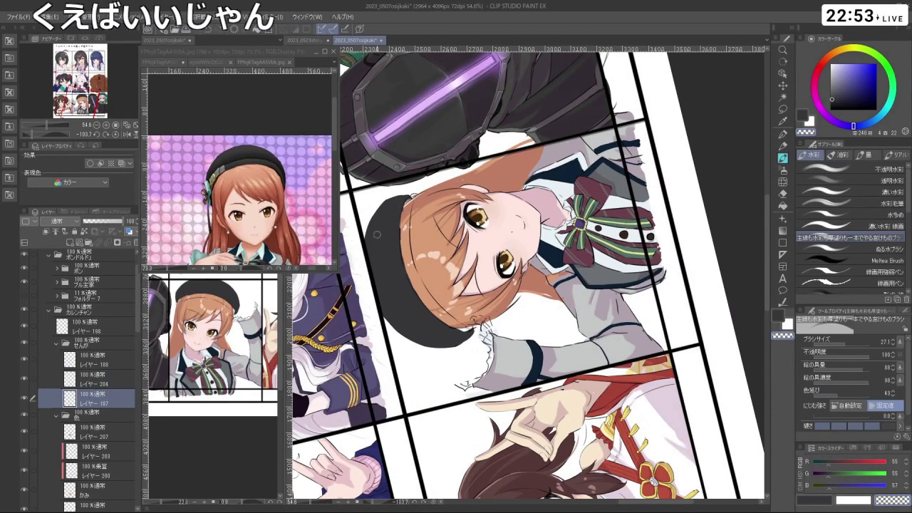
pyautogui.hotkey('shift', 'space')
pyautogui.moveTo(377, 235); pyautogui.dragTo(513, 205)
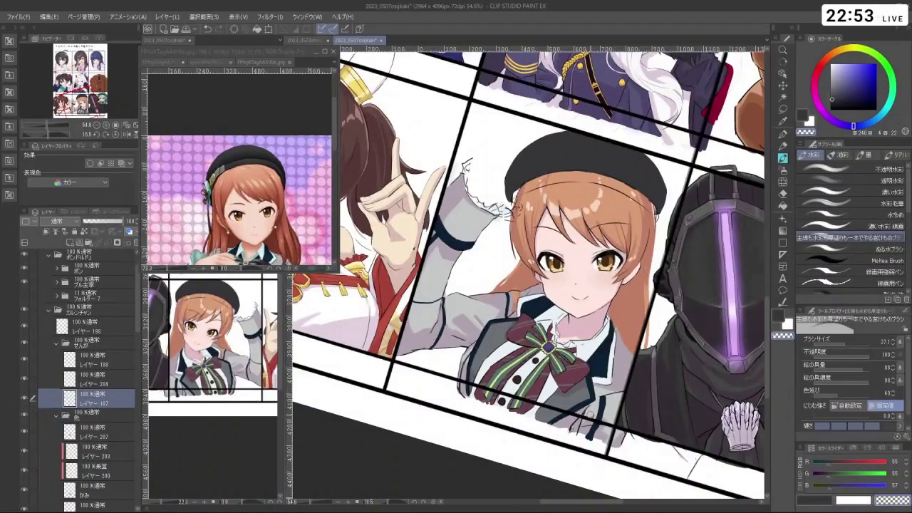
pyautogui.hotkey('shift', 'space')
pyautogui.moveTo(590, 413); pyautogui.dragTo(663, 427)
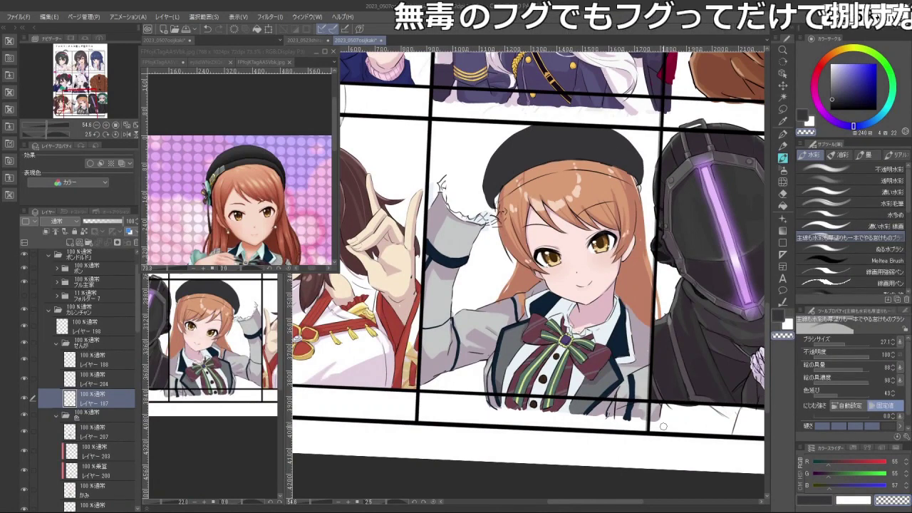
pyautogui.click(100, 431)
# - Zoom in, lasso the beret's left part and nudge it slightly up-right with Ctrl+T
pyautogui.press('m')
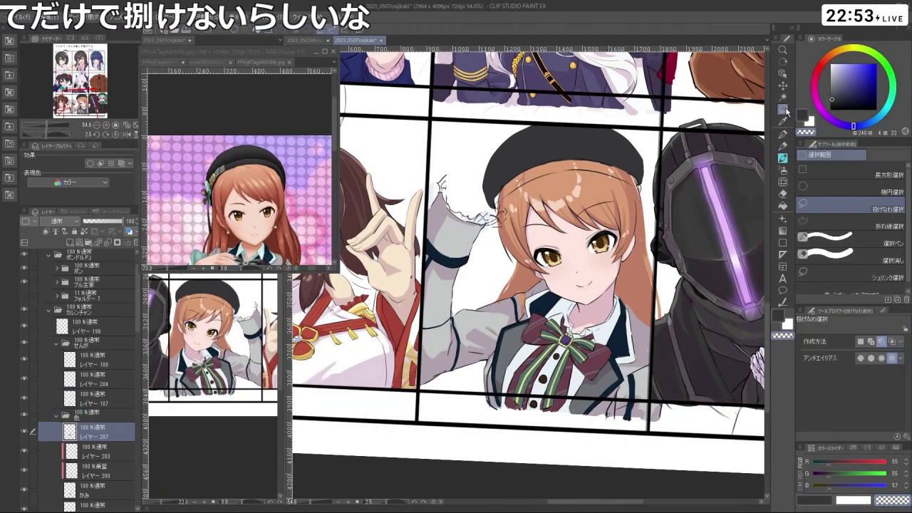
pyautogui.press('space')
pyautogui.scroll(2, 487, 189)
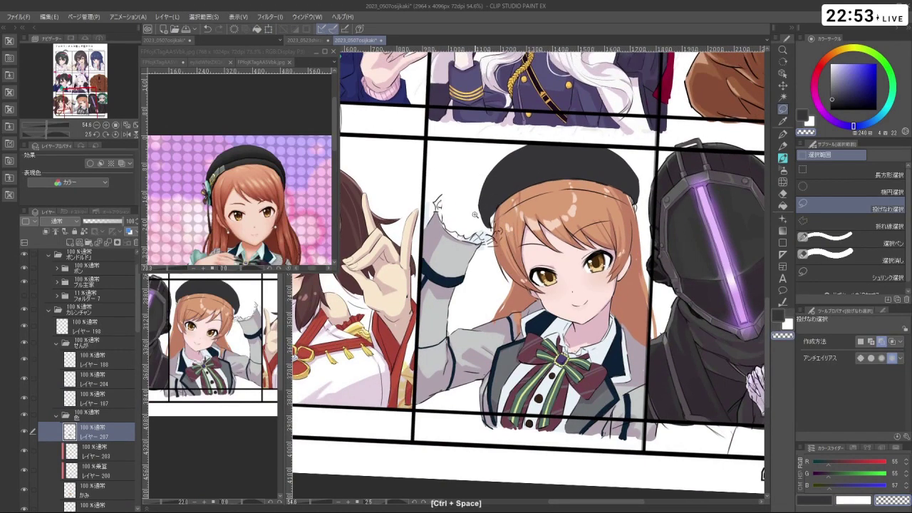
pyautogui.keyDown('ctrl'); pyautogui.click(488, 203); pyautogui.keyUp('ctrl')
pyautogui.scroll(1, 524, 180)
pyautogui.moveTo(512, 174); pyautogui.dragTo(526, 230)
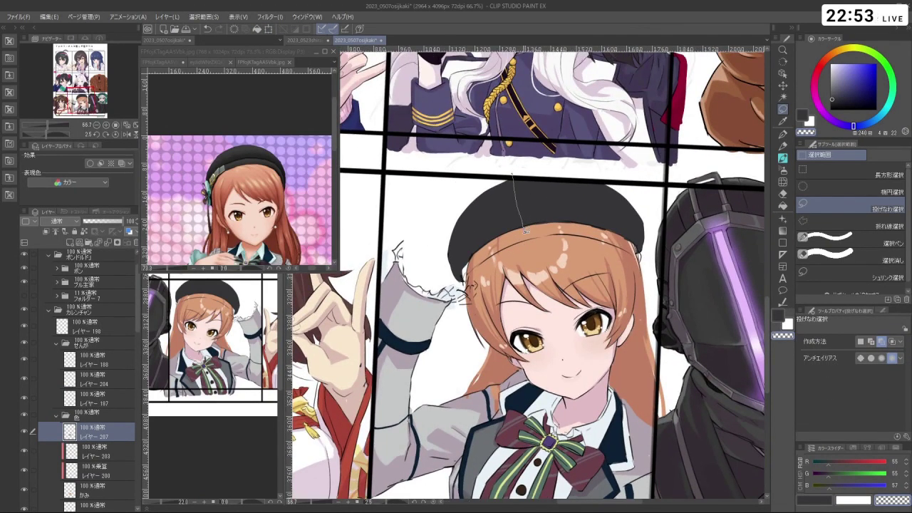
pyautogui.moveTo(450, 216); pyautogui.dragTo(504, 173)
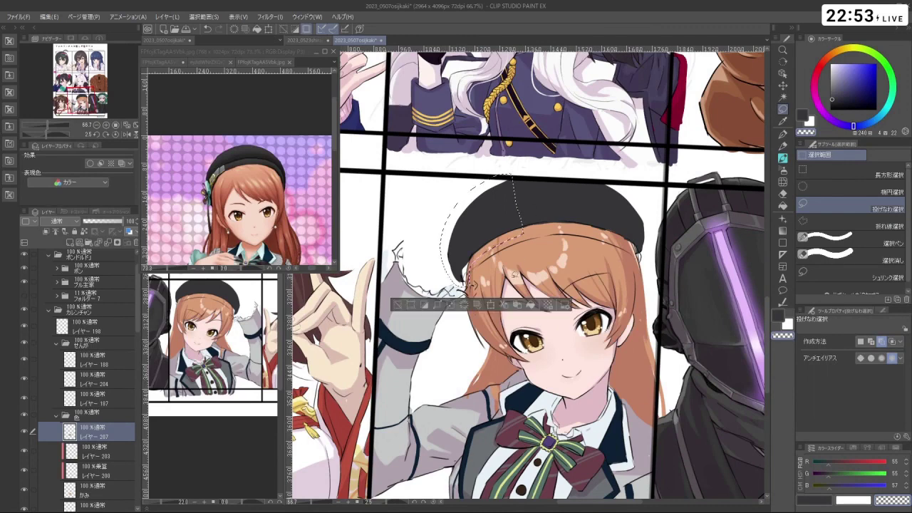
pyautogui.hotkey('ctrl', 't')
pyautogui.moveTo(533, 225)
pyautogui.mouseDown()
pyautogui.moveTo(518, 230)
pyautogui.moveTo(527, 231)
pyautogui.mouseUp()
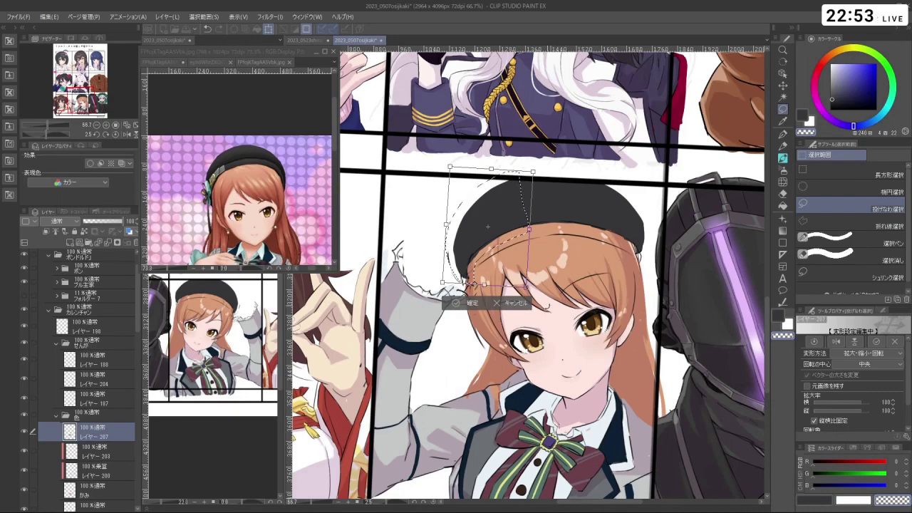
pyautogui.click(463, 303)
pyautogui.moveTo(464, 305); pyautogui.dragTo(499, 342)
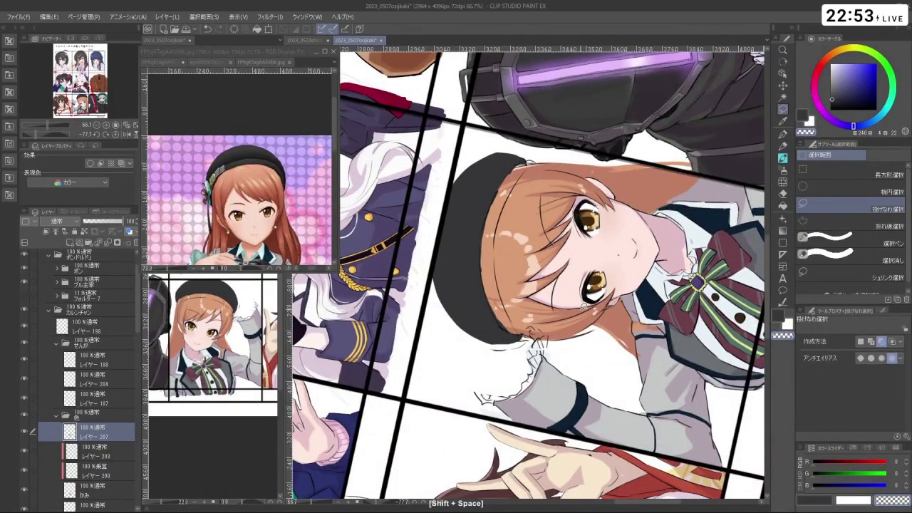
# - Return to the watercolour brush in pure black on レイヤー 207, zoomed in on the face
pyautogui.moveTo(685, 107); pyautogui.dragTo(758, 495)
pyautogui.hotkey('alt', ']')
pyautogui.hotkey('alt', ']')
pyautogui.hotkey('alt', ']')
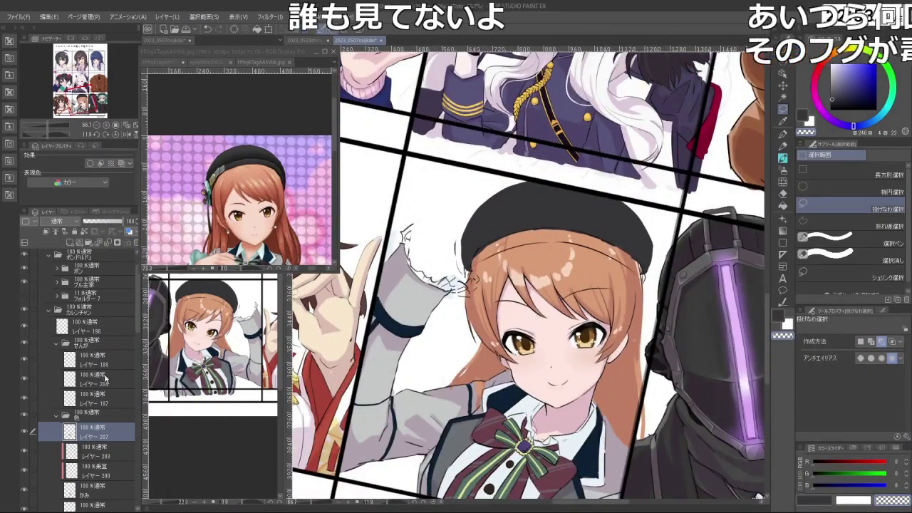
pyautogui.press('c')
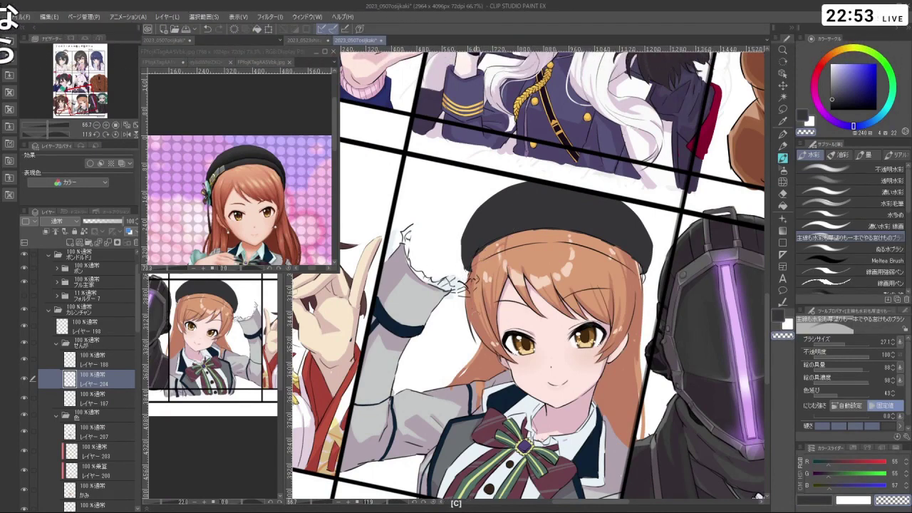
pyautogui.moveTo(758, 495); pyautogui.dragTo(485, 286)
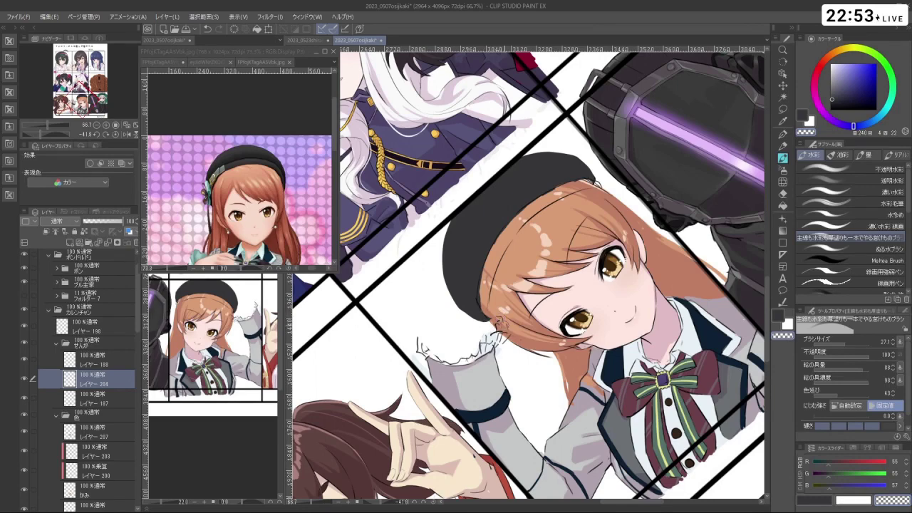
pyautogui.moveTo(484, 286); pyautogui.dragTo(419, 232)
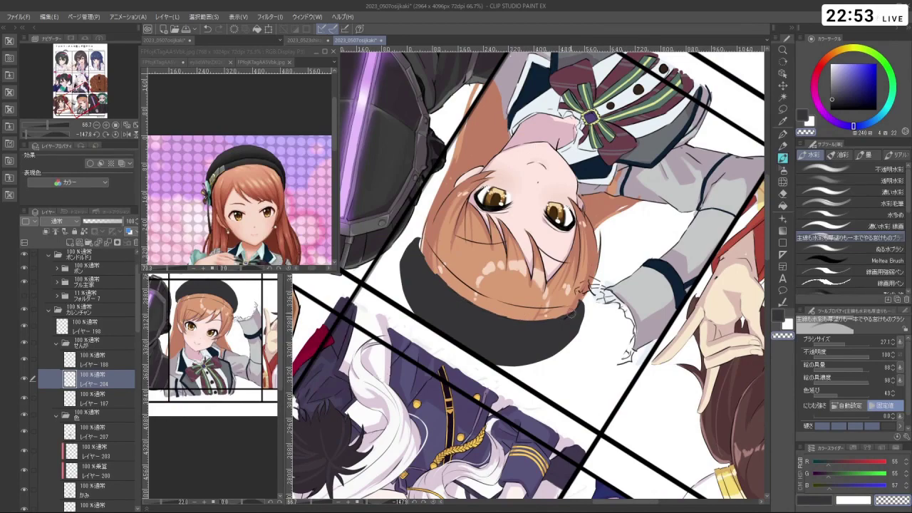
pyautogui.moveTo(571, 312); pyautogui.dragTo(534, 198)
pyautogui.click(114, 398)
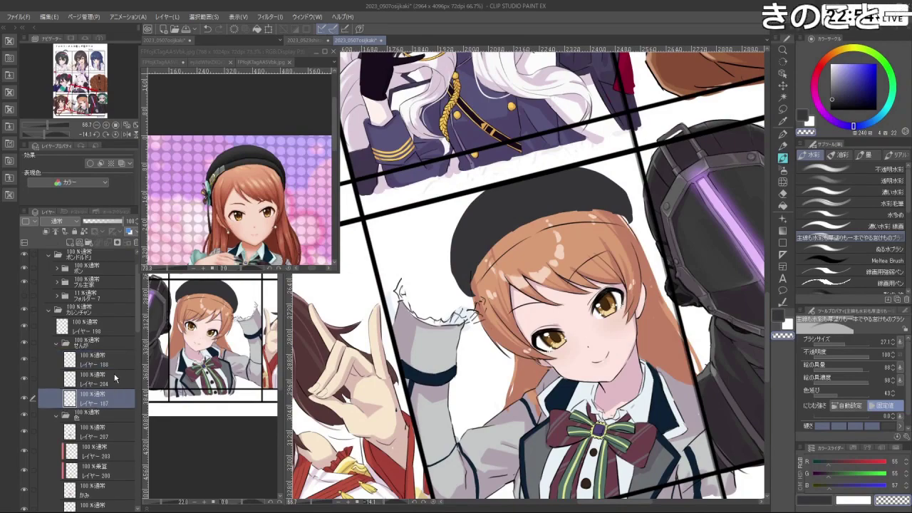
pyautogui.moveTo(470, 268); pyautogui.dragTo(479, 302)
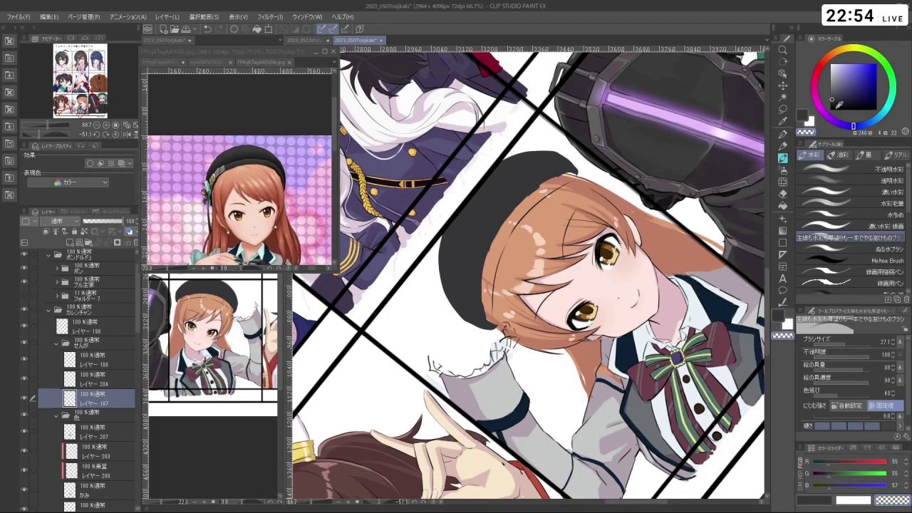
pyautogui.press('d')
pyautogui.moveTo(482, 269); pyautogui.dragTo(484, 234)
pyautogui.click(109, 436)
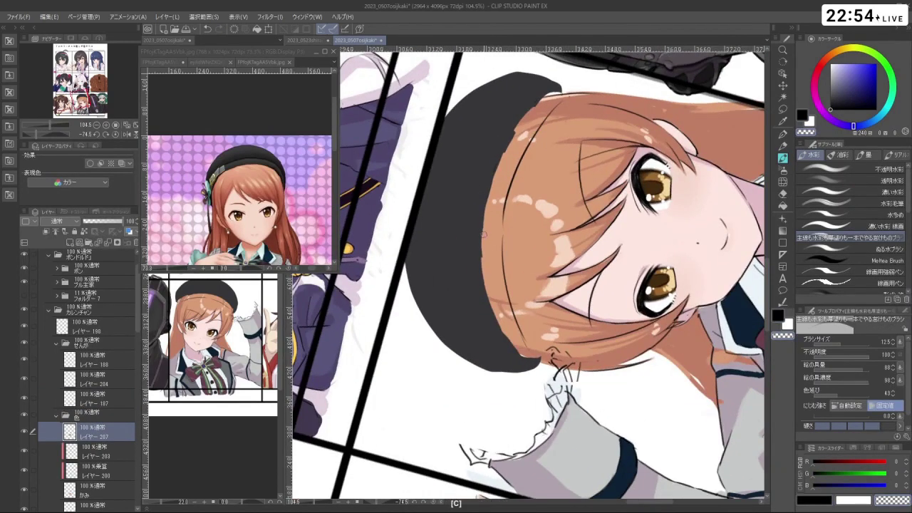
# - Make Layer 204 active, shrink the brush to 6.8 and undo short hat-edge strokes
pyautogui.hotkey('ctrl', 'z')
pyautogui.moveTo(523, 352); pyautogui.dragTo(568, 340)
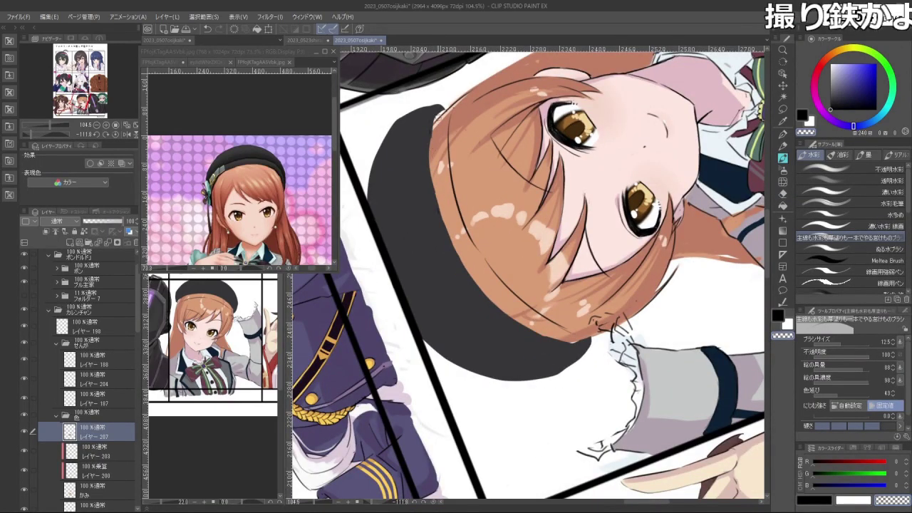
pyautogui.moveTo(528, 329); pyautogui.dragTo(545, 333)
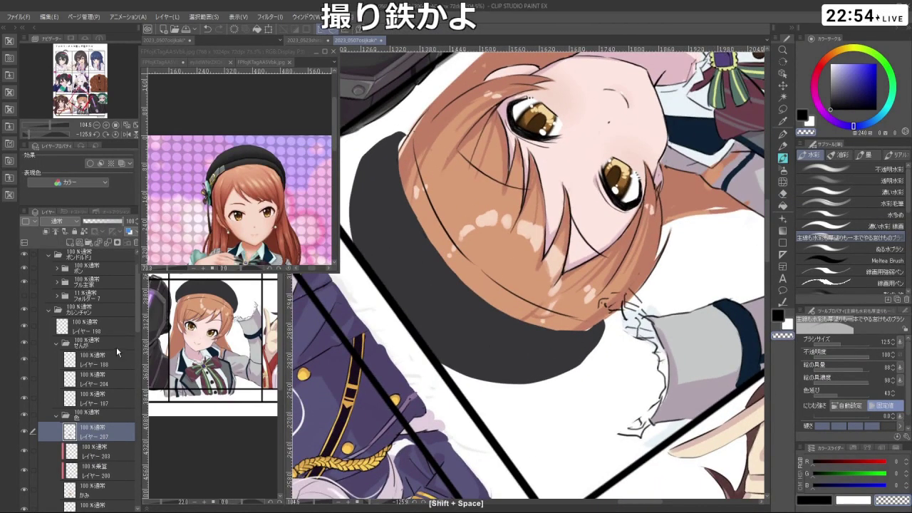
pyautogui.click(100, 379)
pyautogui.moveTo(513, 396); pyautogui.dragTo(439, 359)
pyautogui.hotkey('alt', '[')
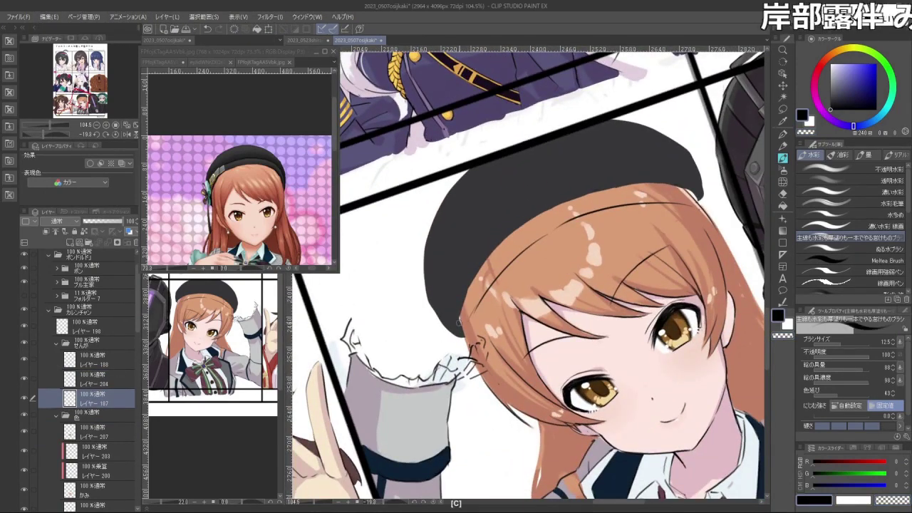
pyautogui.moveTo(566, 273); pyautogui.dragTo(431, 265)
pyautogui.hotkey('ctrl', 'z')
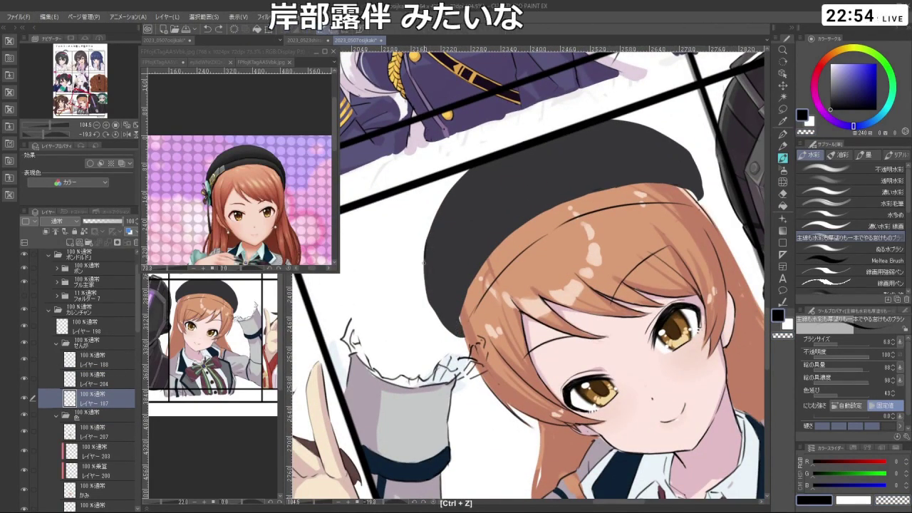
pyautogui.hotkey('ctrl', 'z')
pyautogui.hotkey('ctrl', 'z')
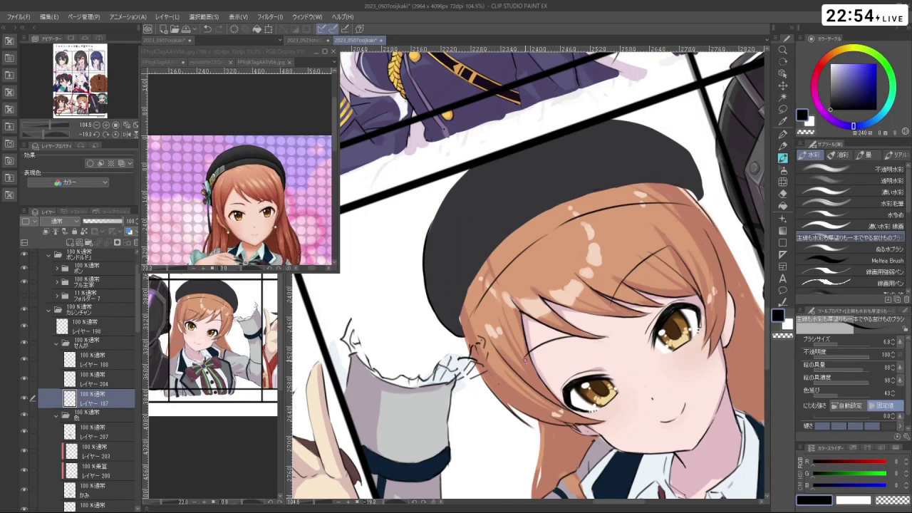
# - Redraw a thick black line along the beret's edge, undoing unsatisfying attempts
pyautogui.moveTo(453, 176); pyautogui.dragTo(413, 227)
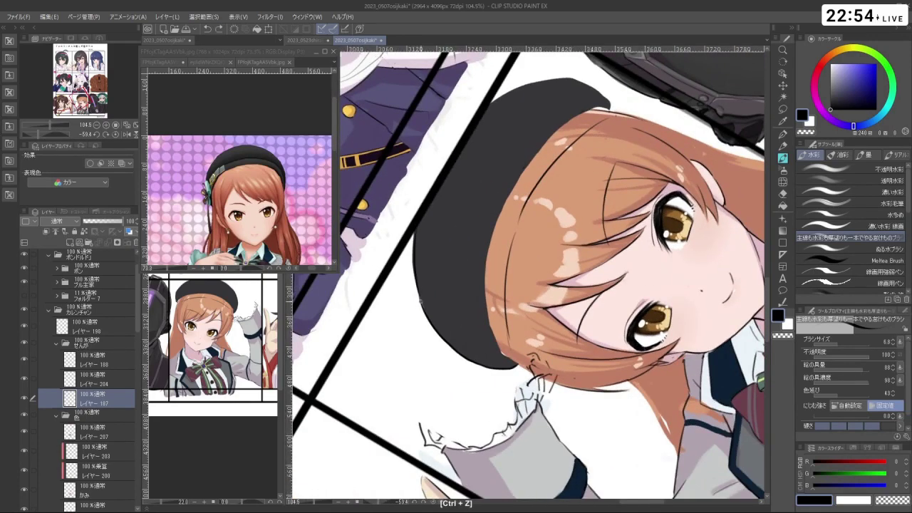
pyautogui.moveTo(419, 289); pyautogui.dragTo(413, 262)
pyautogui.hotkey('ctrl', 'z')
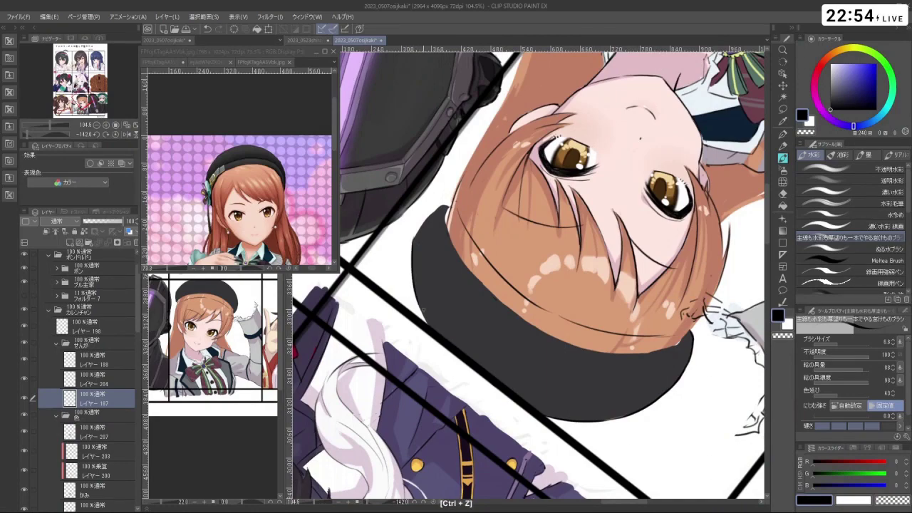
pyautogui.hotkey('ctrl', 'z')
pyautogui.hotkey('ctrl', 'z')
pyautogui.hotkey('ctrl', 'z')
pyautogui.moveTo(499, 428)
pyautogui.mouseDown()
pyautogui.moveTo(399, 214)
pyautogui.moveTo(642, 264)
pyautogui.moveTo(648, 274)
pyautogui.moveTo(635, 309)
pyautogui.mouseUp()
pyautogui.hotkey('ctrl', 'z')
pyautogui.hotkey('ctrl', 'z')
pyautogui.hotkey('ctrl', 'z')
pyautogui.moveTo(649, 272)
pyautogui.mouseDown()
pyautogui.moveTo(635, 307)
pyautogui.moveTo(570, 342)
pyautogui.moveTo(422, 296)
pyautogui.mouseUp()
pyautogui.hotkey('ctrl', 'z')
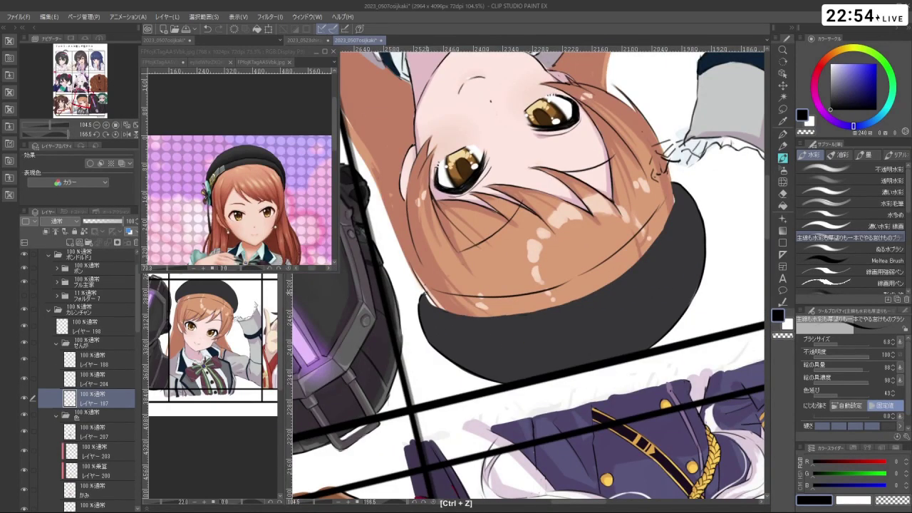
pyautogui.moveTo(422, 296); pyautogui.dragTo(541, 179)
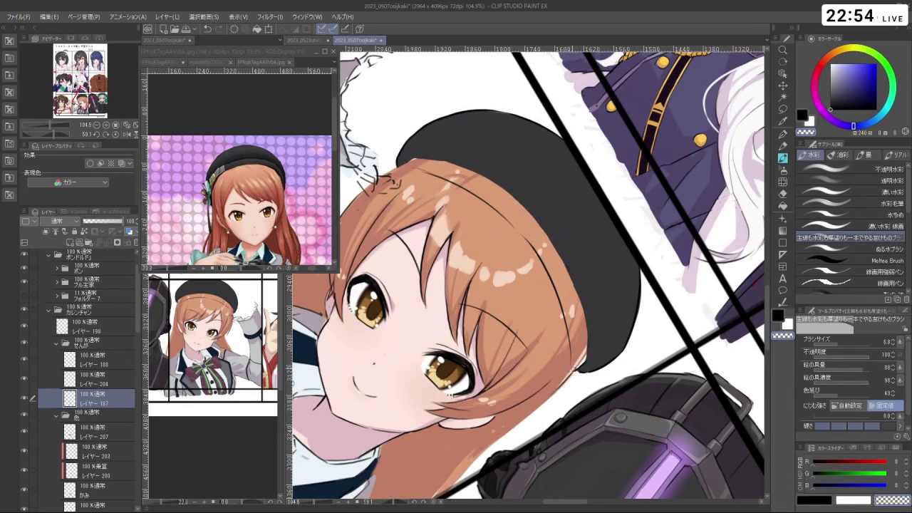
pyautogui.hotkey('ctrl', 'z')
pyautogui.moveTo(613, 213); pyautogui.dragTo(613, 367)
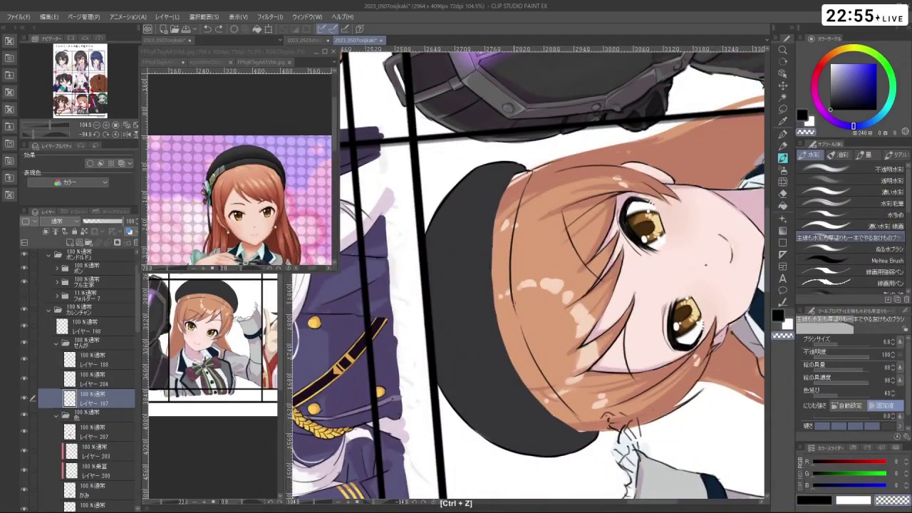
# - Delete Layer 204 and redraw the dark line down the hair edge beside the beret
pyautogui.click(94, 382)
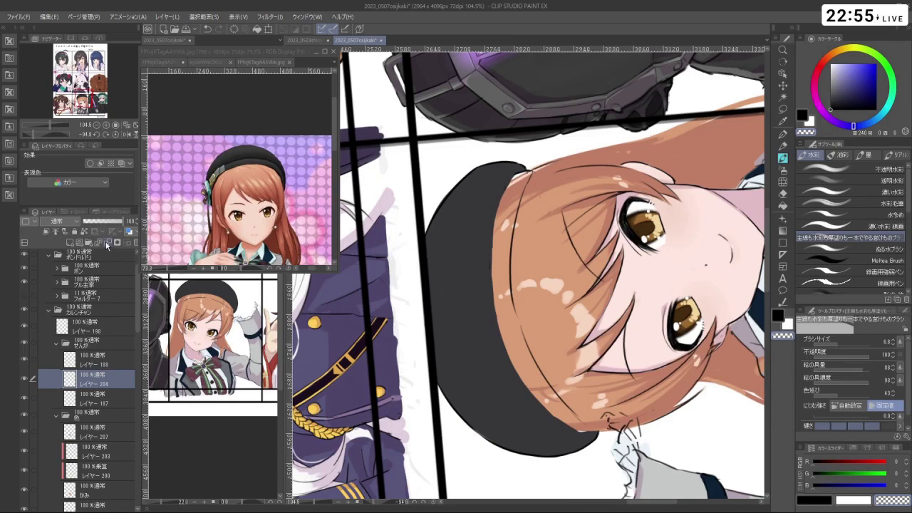
pyautogui.click(107, 244)
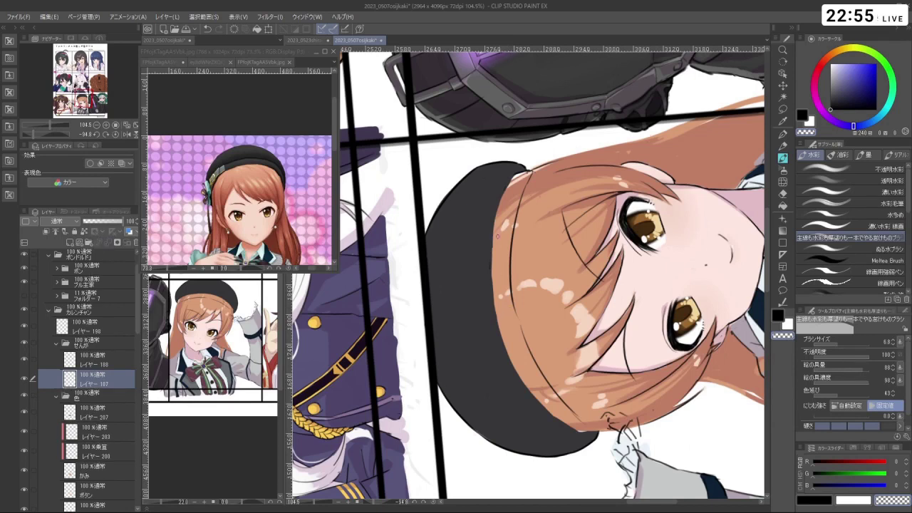
pyautogui.hotkey('ctrl', 'z')
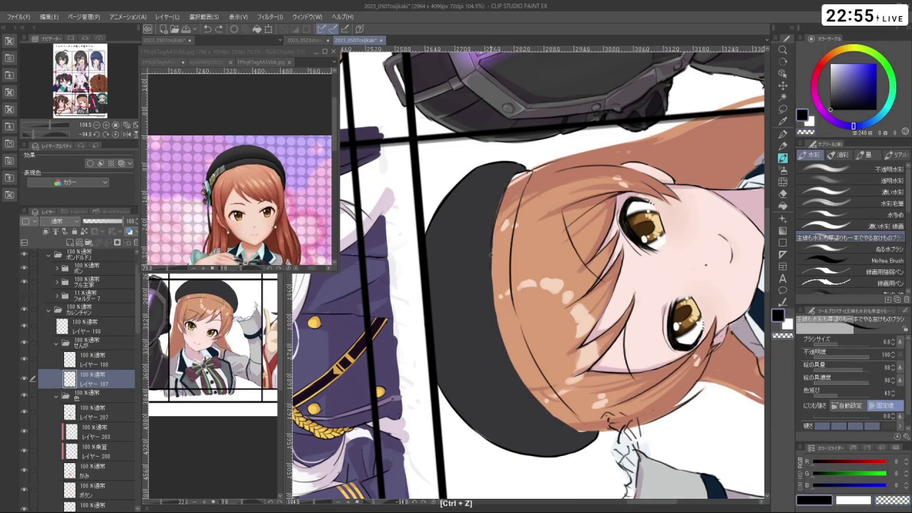
pyautogui.hotkey('ctrl', 'z')
pyautogui.moveTo(512, 178); pyautogui.dragTo(493, 292)
pyautogui.hotkey('ctrl', 'z')
pyautogui.moveTo(498, 235); pyautogui.dragTo(490, 357)
pyautogui.hotkey('ctrl', 'z')
pyautogui.hotkey('ctrl', 'z')
pyautogui.hotkey('ctrl', 'z')
pyautogui.moveTo(490, 298); pyautogui.dragTo(514, 404)
pyautogui.hotkey('ctrl', 'z')
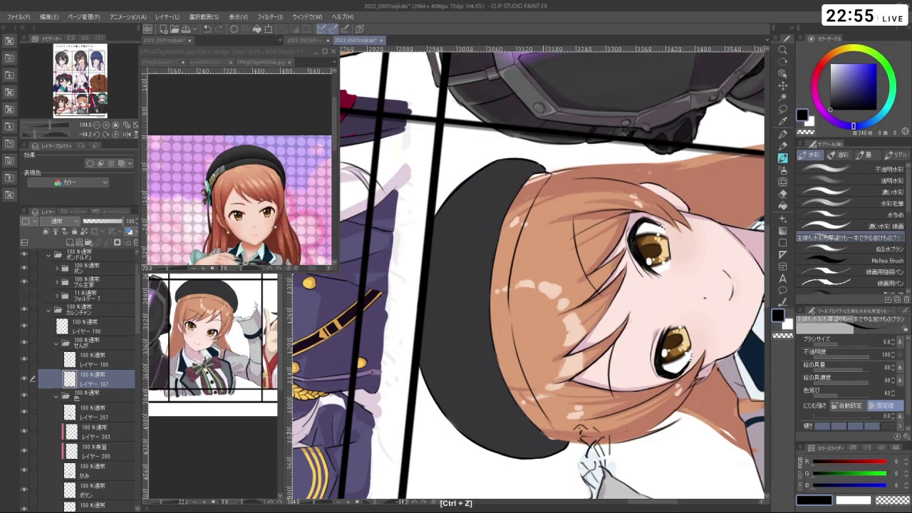
# - Remove a stray mark and sample the beret's dark grey as the drawing colour
pyautogui.press('c')
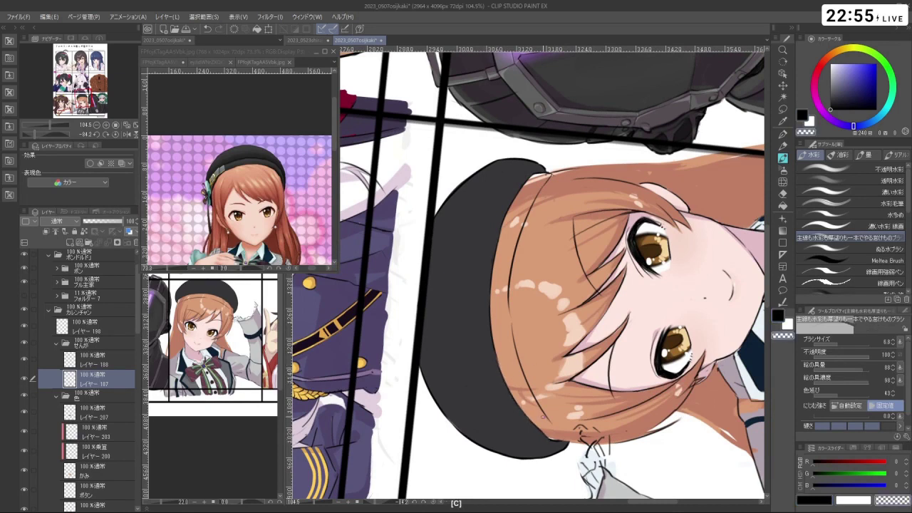
pyautogui.press('c')
pyautogui.hotkey('ctrl', 'z')
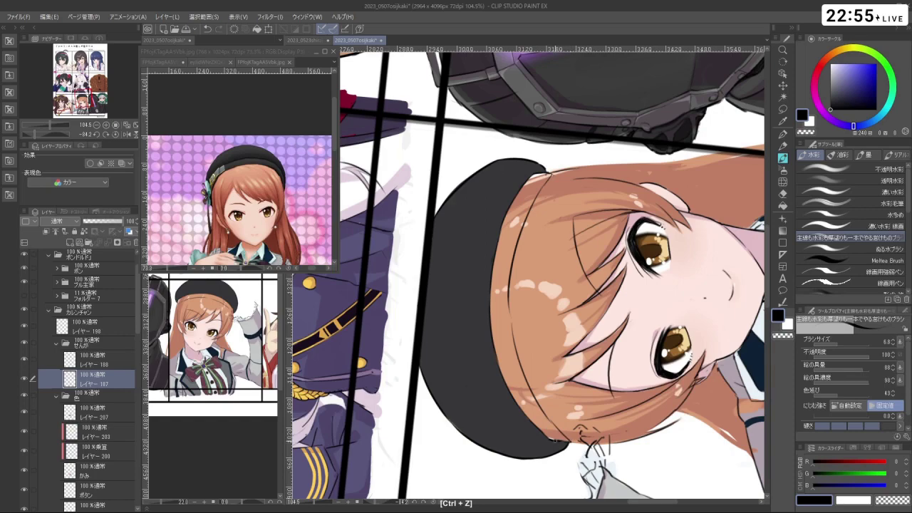
pyautogui.moveTo(558, 436)
pyautogui.mouseDown()
pyautogui.moveTo(446, 485)
pyautogui.moveTo(506, 263)
pyautogui.moveTo(531, 223)
pyautogui.moveTo(539, 239)
pyautogui.moveTo(525, 300)
pyautogui.moveTo(549, 290)
pyautogui.moveTo(506, 302)
pyautogui.moveTo(527, 371)
pyautogui.moveTo(570, 399)
pyautogui.moveTo(566, 359)
pyautogui.moveTo(632, 397)
pyautogui.mouseUp()
pyautogui.press('c')
pyautogui.press('c')
pyautogui.hotkey('ctrl', 'z')
pyautogui.scroll(-5, 528, 278)
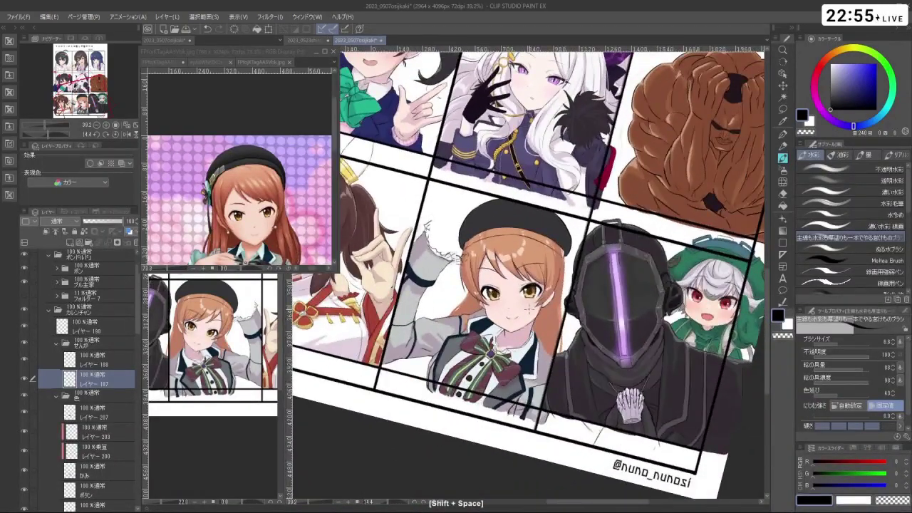
pyautogui.keyDown('alt'); pyautogui.click(507, 223); pyautogui.keyUp('alt')
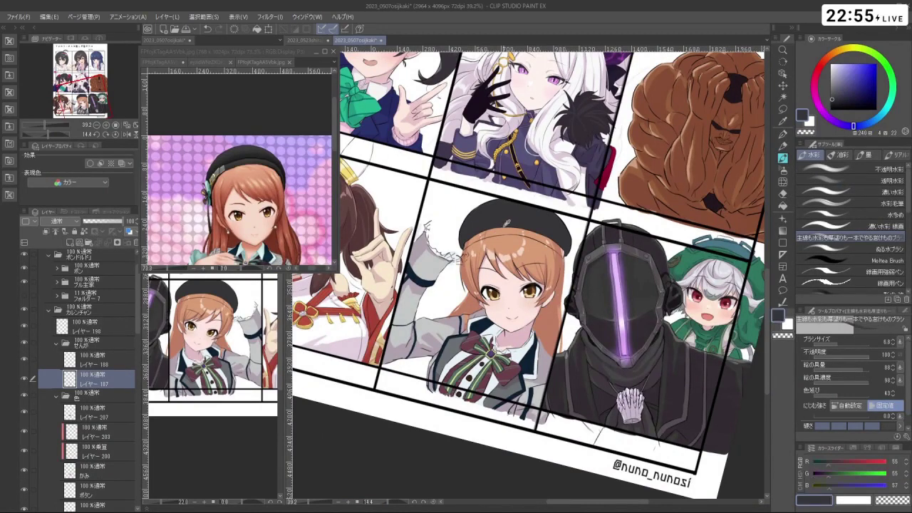
pyautogui.scroll(3, 531, 248)
pyautogui.moveTo(531, 248); pyautogui.dragTo(622, 274)
# - On Layer 207, paint a dark grey band along the beret's rim with a larger brush
pyautogui.click(100, 412)
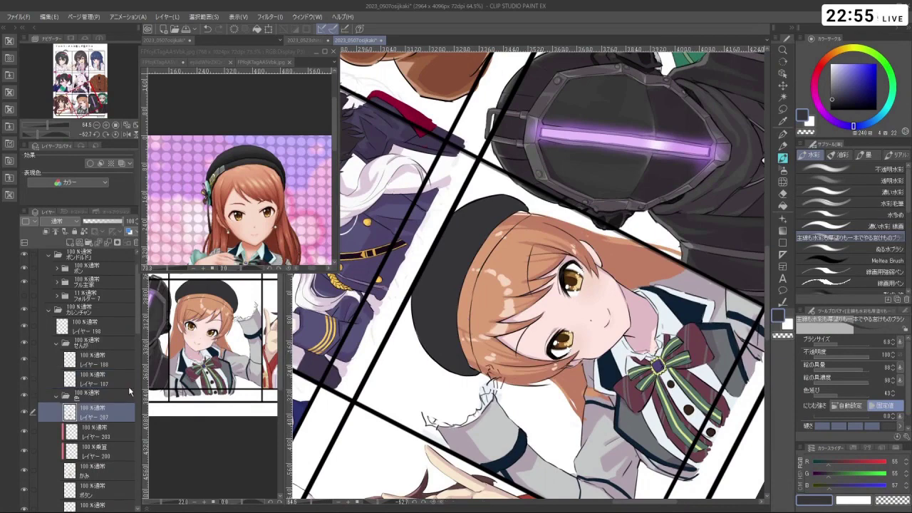
pyautogui.moveTo(836, 93); pyautogui.dragTo(830, 89)
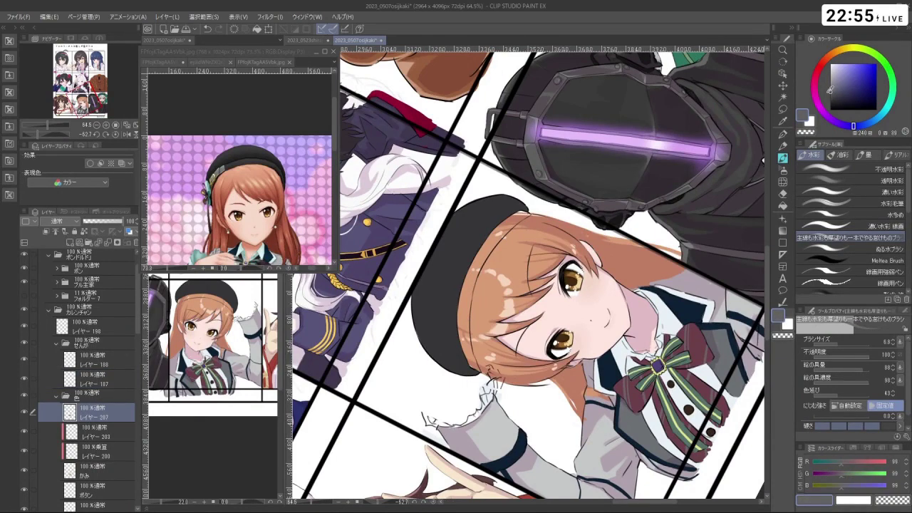
pyautogui.scroll(2, 456, 285)
pyautogui.moveTo(465, 273); pyautogui.dragTo(462, 310)
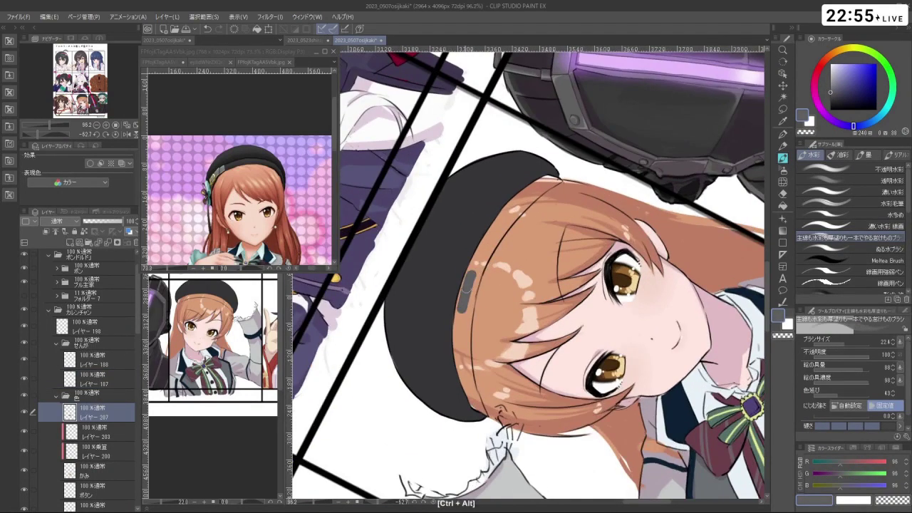
pyautogui.hotkey('ctrl', 'z')
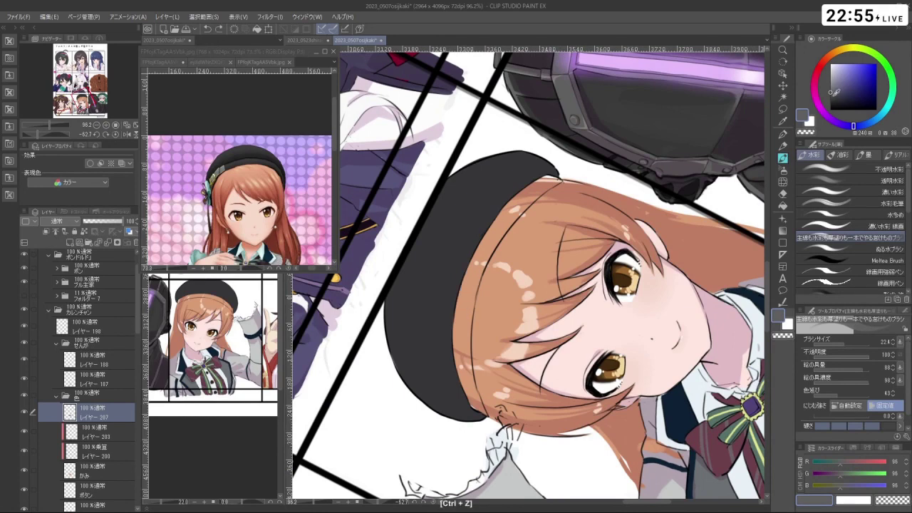
pyautogui.click(831, 97)
pyautogui.moveTo(476, 255)
pyautogui.mouseDown()
pyautogui.moveTo(468, 295)
pyautogui.moveTo(477, 266)
pyautogui.mouseUp()
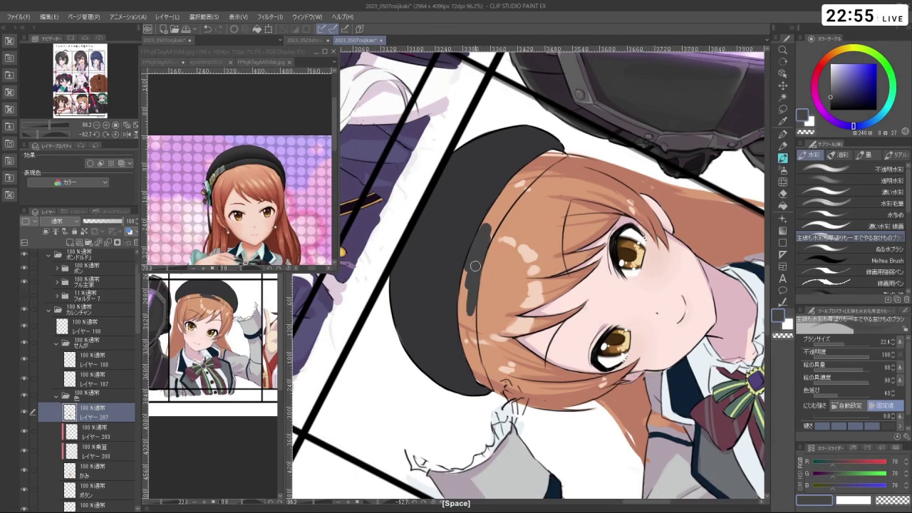
pyautogui.moveTo(471, 321); pyautogui.dragTo(470, 269)
pyautogui.moveTo(464, 300)
pyautogui.mouseDown()
pyautogui.moveTo(468, 349)
pyautogui.moveTo(489, 398)
pyautogui.moveTo(482, 370)
pyautogui.moveTo(463, 370)
pyautogui.moveTo(456, 399)
pyautogui.mouseUp()
pyautogui.click(471, 354)
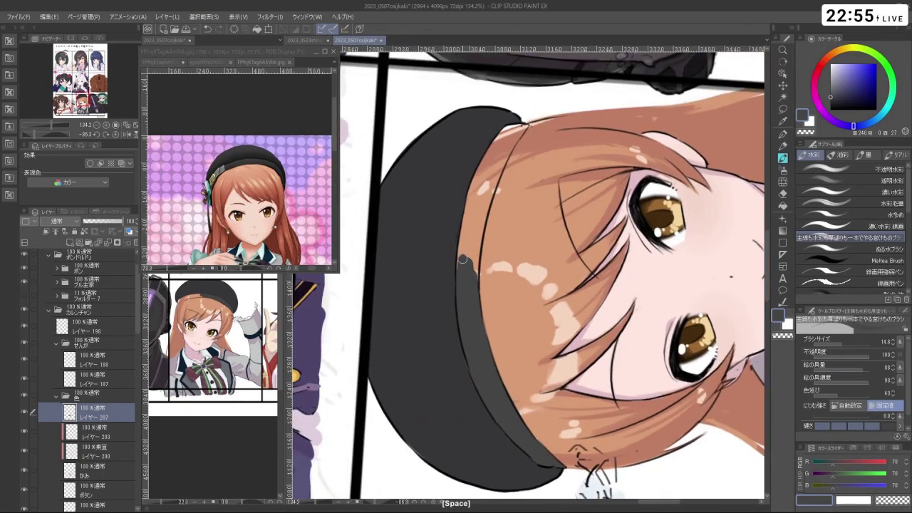
# - Extend the grey band over more of the rim, then reset the view upright
pyautogui.moveTo(462, 259)
pyautogui.mouseDown()
pyautogui.moveTo(464, 251)
pyautogui.moveTo(474, 186)
pyautogui.mouseUp()
pyautogui.hotkey('shift', 'space')
pyautogui.moveTo(460, 358); pyautogui.dragTo(598, 265)
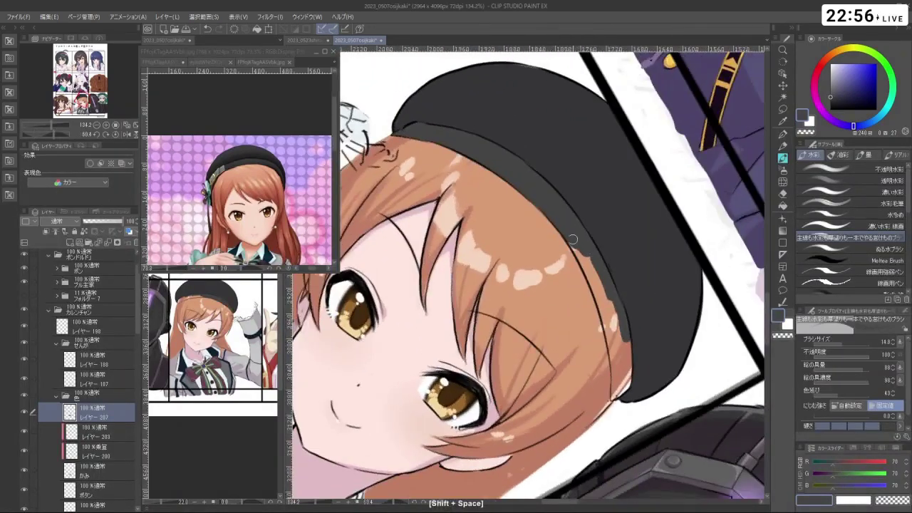
pyautogui.moveTo(568, 233)
pyautogui.mouseDown()
pyautogui.moveTo(609, 307)
pyautogui.moveTo(579, 244)
pyautogui.moveTo(602, 302)
pyautogui.moveTo(604, 356)
pyautogui.moveTo(611, 349)
pyautogui.mouseUp()
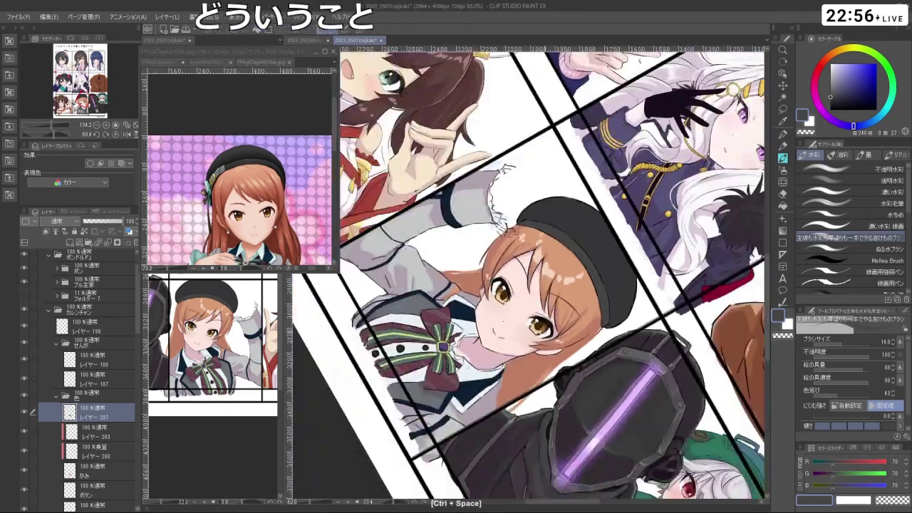
pyautogui.hotkey('shift', 'space')
pyautogui.moveTo(644, 289); pyautogui.dragTo(600, 259)
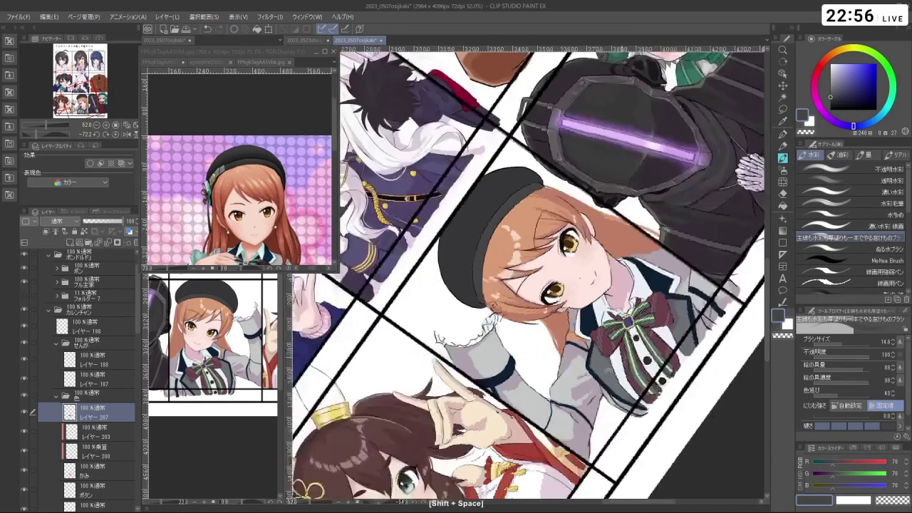
pyautogui.keyDown('shift'); pyautogui.click(451, 334); pyautogui.keyUp('shift')
pyautogui.keyDown('ctrl'); pyautogui.click(451, 335); pyautogui.keyUp('ctrl')
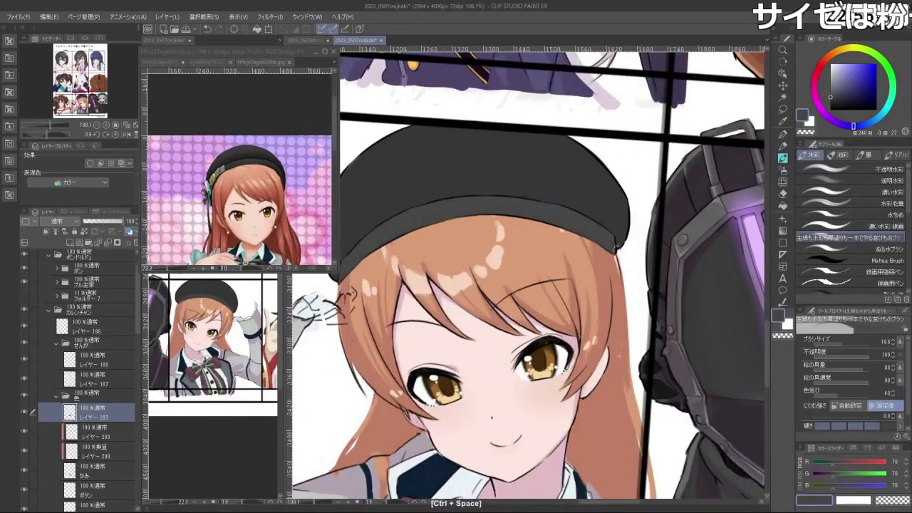
pyautogui.hotkey('ctrl', 'z')
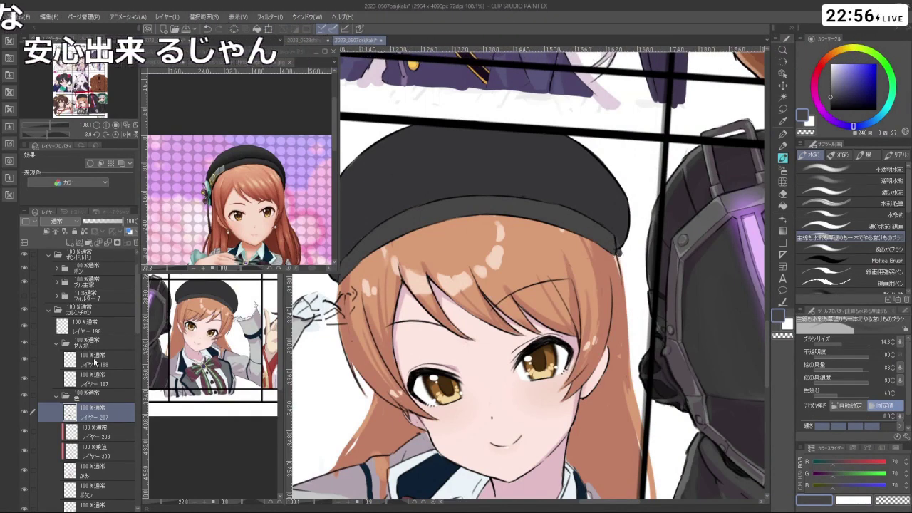
pyautogui.press('c')
pyautogui.click(614, 243)
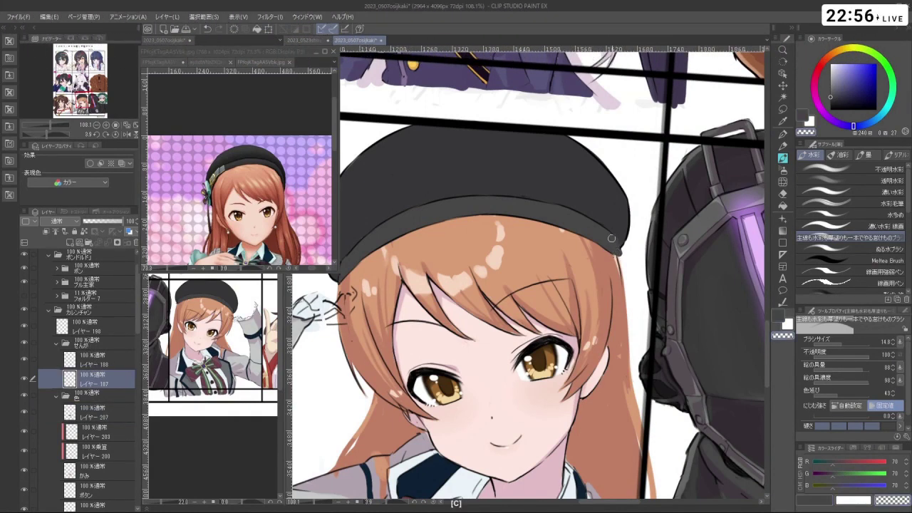
# - Set black with a smaller brush and undo the latest marks on the beret edge
pyautogui.keyDown('alt'); pyautogui.click(610, 246); pyautogui.keyUp('alt')
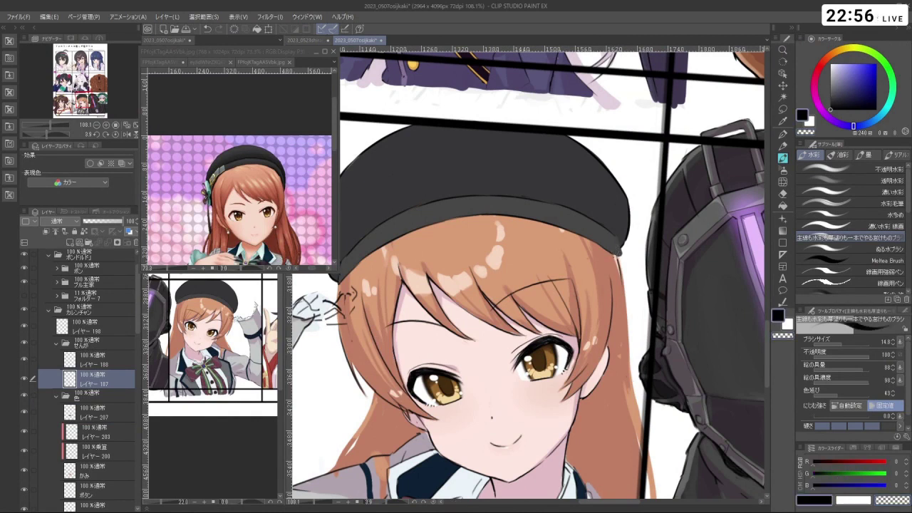
pyautogui.moveTo(610, 245); pyautogui.dragTo(606, 243)
pyautogui.hotkey('ctrl', 'z')
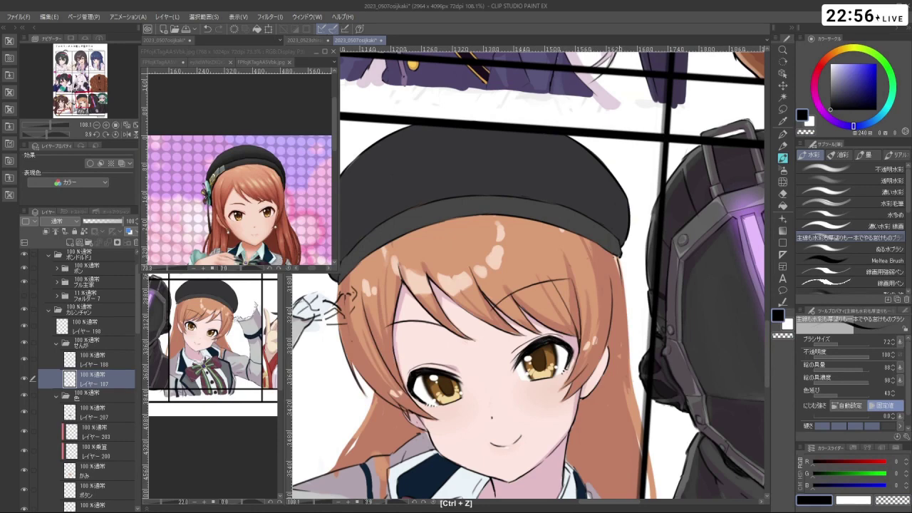
pyautogui.moveTo(613, 253); pyautogui.dragTo(456, 328)
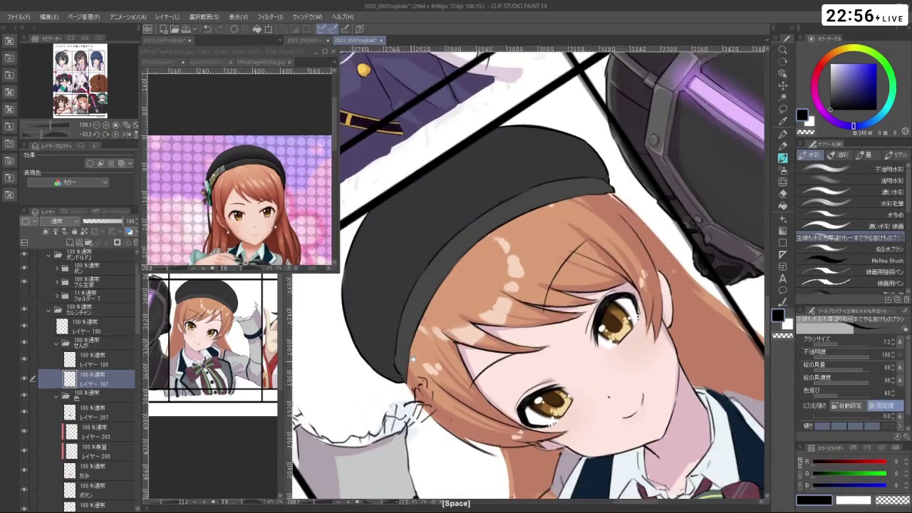
pyautogui.scroll(5, 427, 347)
pyautogui.press('c')
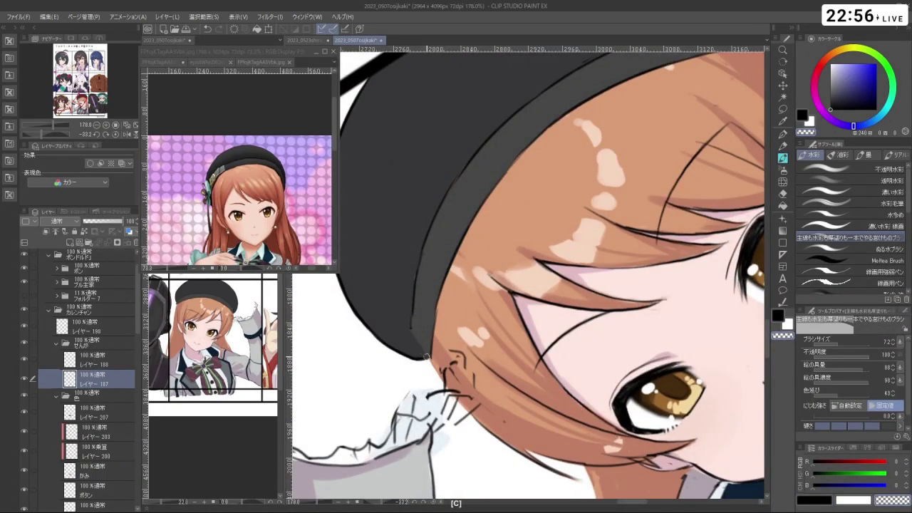
pyautogui.press('c')
pyautogui.hotkey('ctrl', 'z')
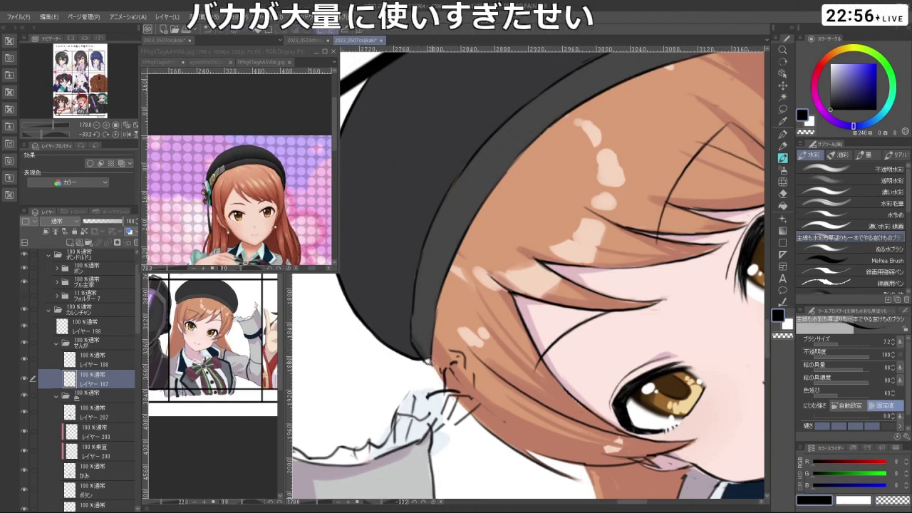
# - Eyedrop the beret's dark grey (70,70,70) on its layer and also select layer 187
pyautogui.click(103, 414)
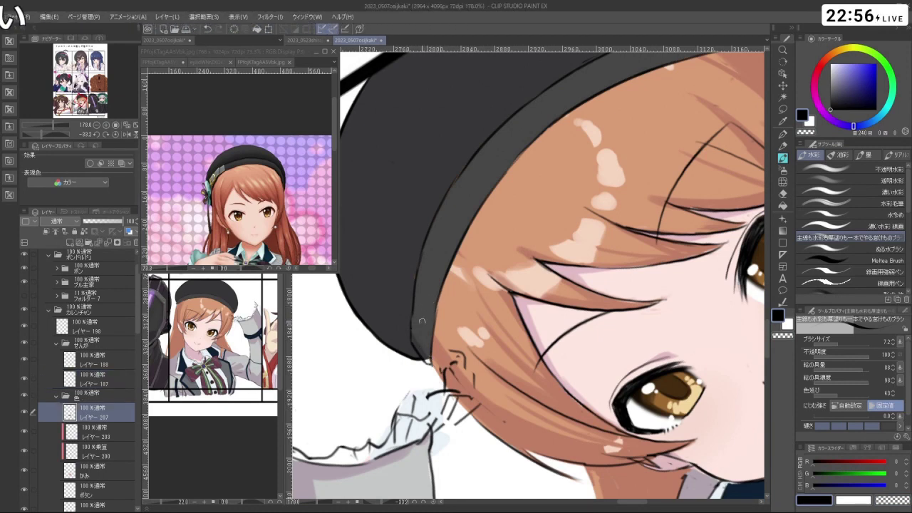
pyautogui.rightClick(426, 313)
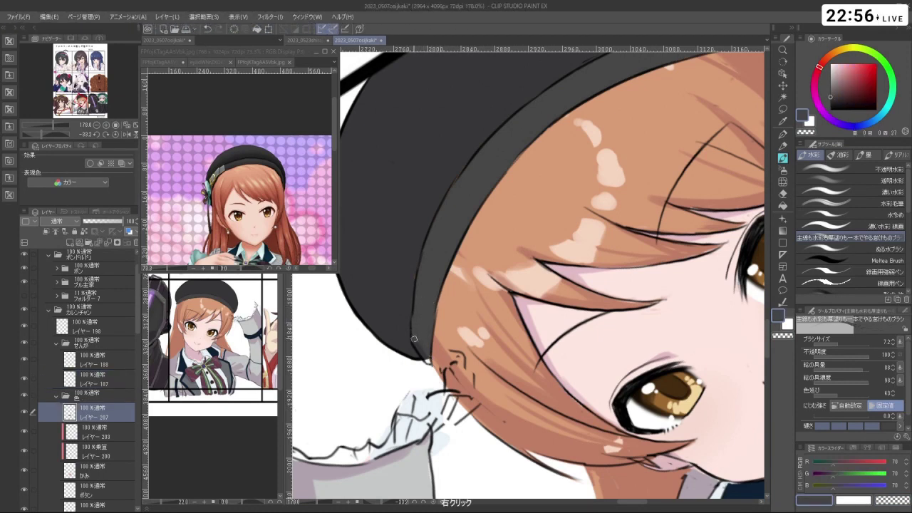
pyautogui.moveTo(428, 356); pyautogui.dragTo(661, 268)
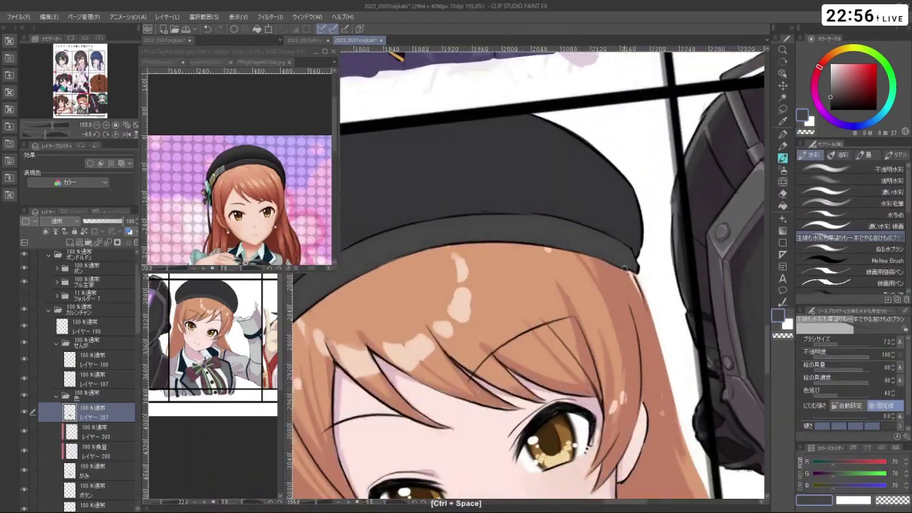
pyautogui.hotkey('ctrl', 'z')
pyautogui.scroll(-5, 632, 256)
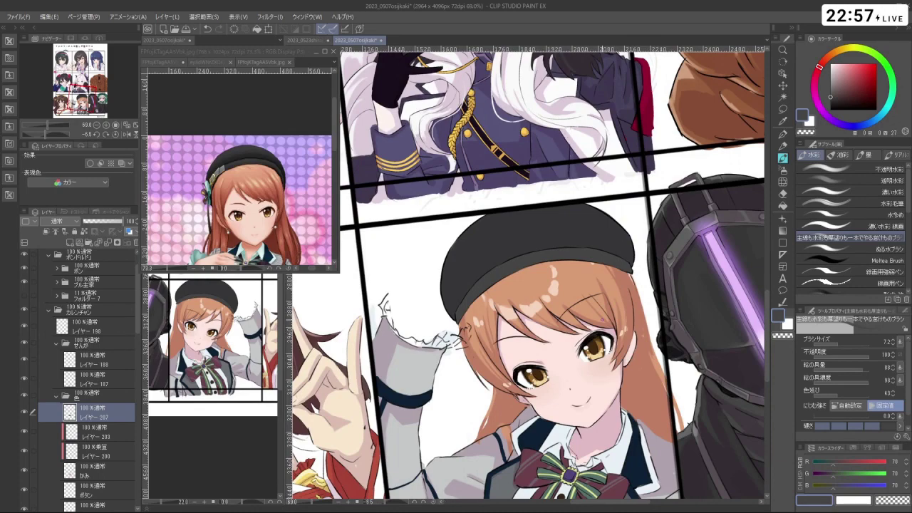
pyautogui.moveTo(645, 391); pyautogui.dragTo(584, 359)
pyautogui.scroll(-3, 628, 364)
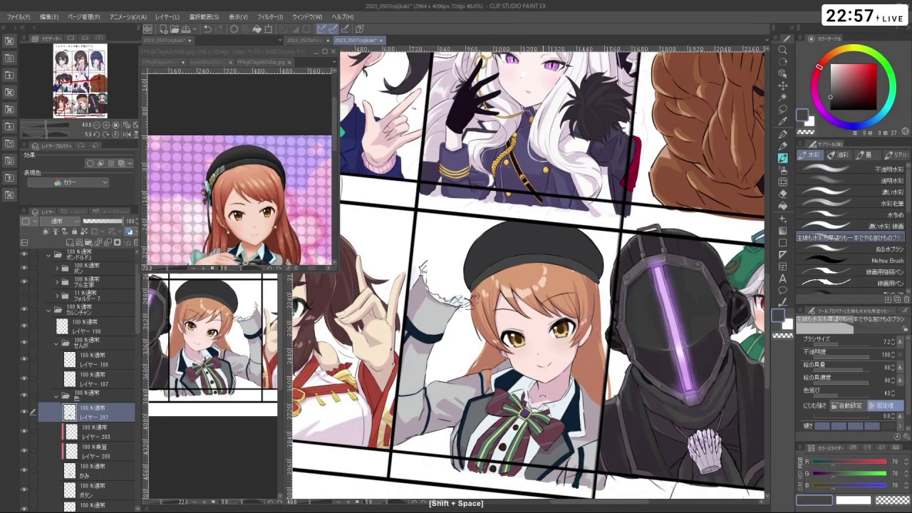
pyautogui.moveTo(584, 359); pyautogui.dragTo(456, 371)
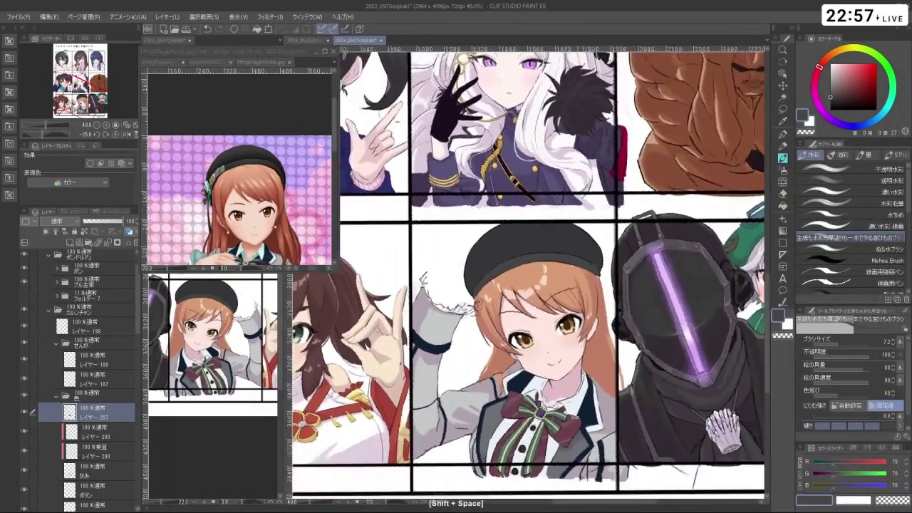
pyautogui.keyDown('ctrl'); pyautogui.click(113, 374); pyautogui.keyUp('ctrl')
pyautogui.click(783, 108)
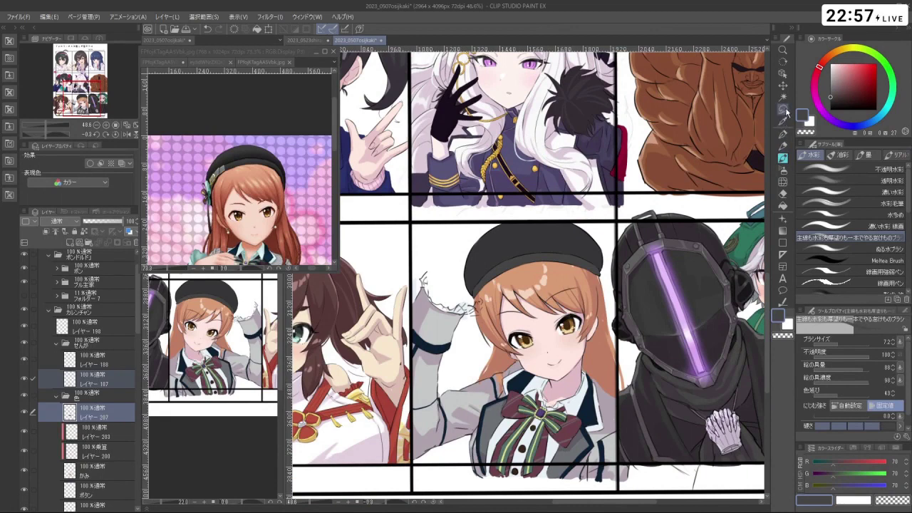
# - Lasso the beret, nudge it slightly up and right with Ctrl+T, and commit with 確定
pyautogui.hotkey('ctrl', 'space')
pyautogui.click(513, 243)
pyautogui.moveTo(472, 315)
pyautogui.mouseDown()
pyautogui.moveTo(450, 276)
pyautogui.moveTo(484, 215)
pyautogui.moveTo(529, 193)
pyautogui.mouseUp()
pyautogui.moveTo(664, 280); pyautogui.dragTo(651, 281)
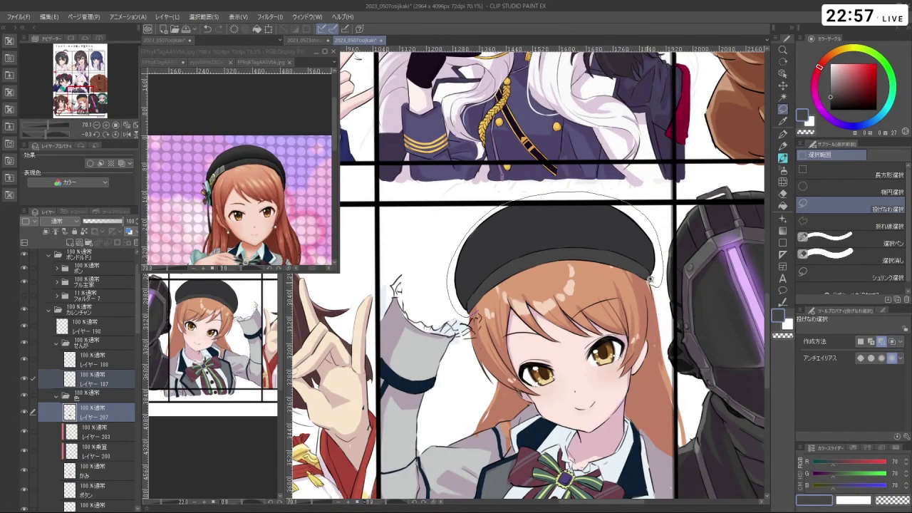
pyautogui.moveTo(552, 270); pyautogui.dragTo(472, 315)
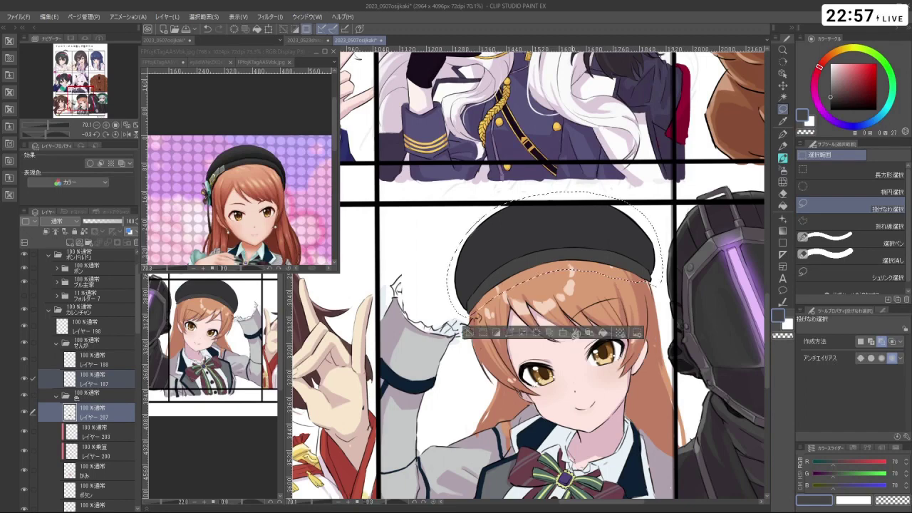
pyautogui.click(563, 337)
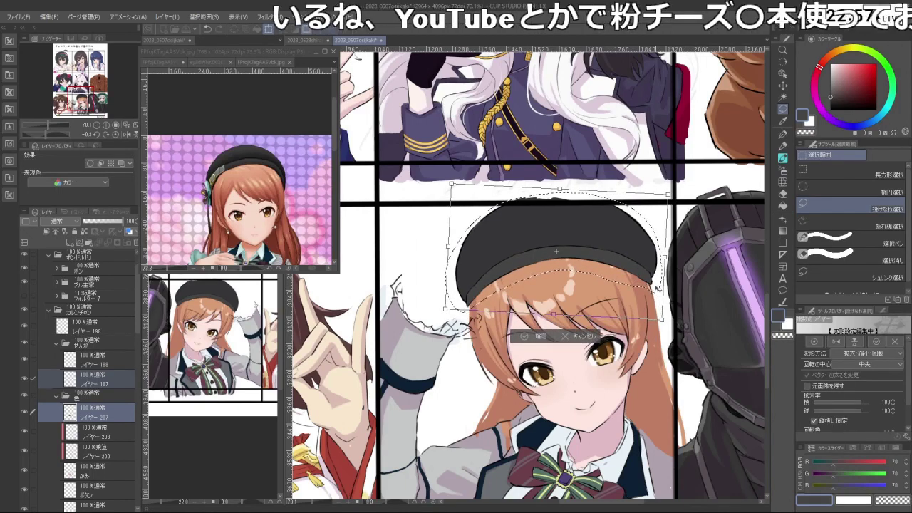
pyautogui.moveTo(656, 294); pyautogui.dragTo(665, 280)
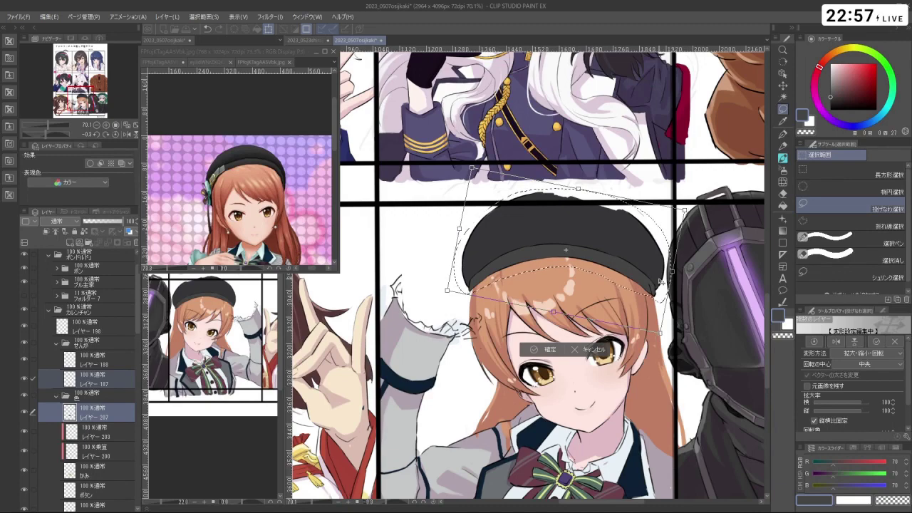
pyautogui.click(543, 350)
pyautogui.moveTo(475, 325); pyautogui.dragTo(597, 361)
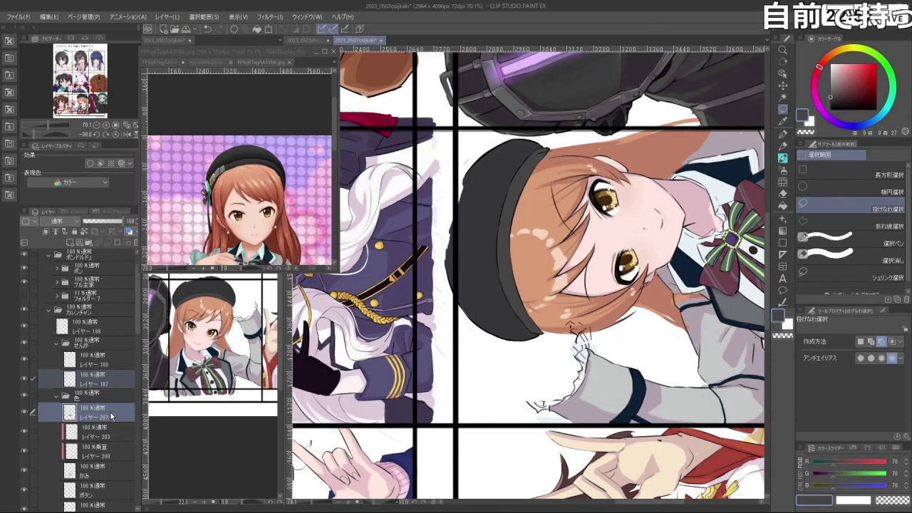
# - Ready a black watercolour brush at size 4.5 on layer 187
pyautogui.click(784, 158)
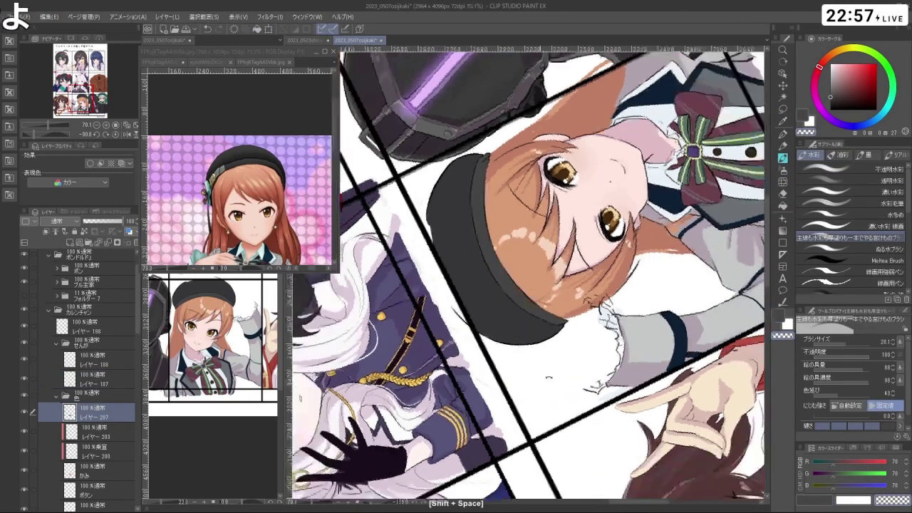
pyautogui.moveTo(499, 214); pyautogui.dragTo(520, 283)
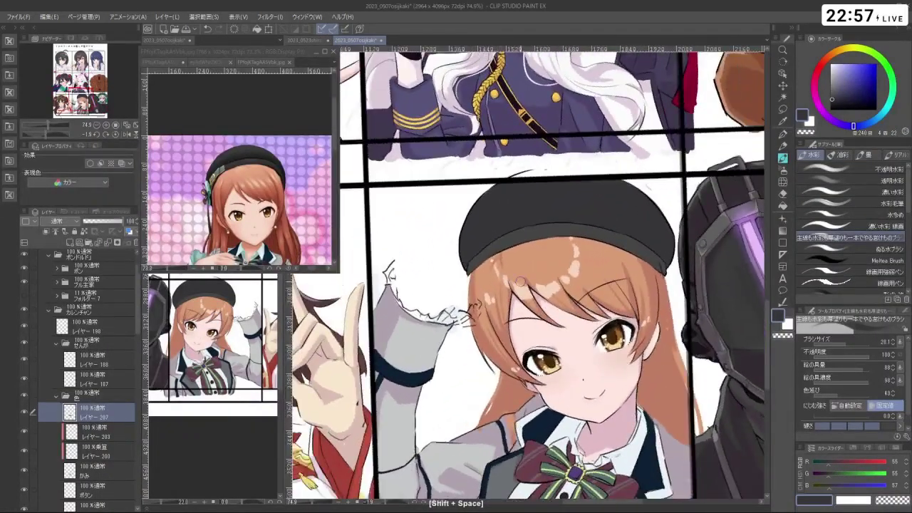
pyautogui.keyDown('ctrl'); pyautogui.keyDown('shift'); pyautogui.click(520, 282); pyautogui.keyUp('shift'); pyautogui.keyUp('ctrl')
pyautogui.click(831, 109)
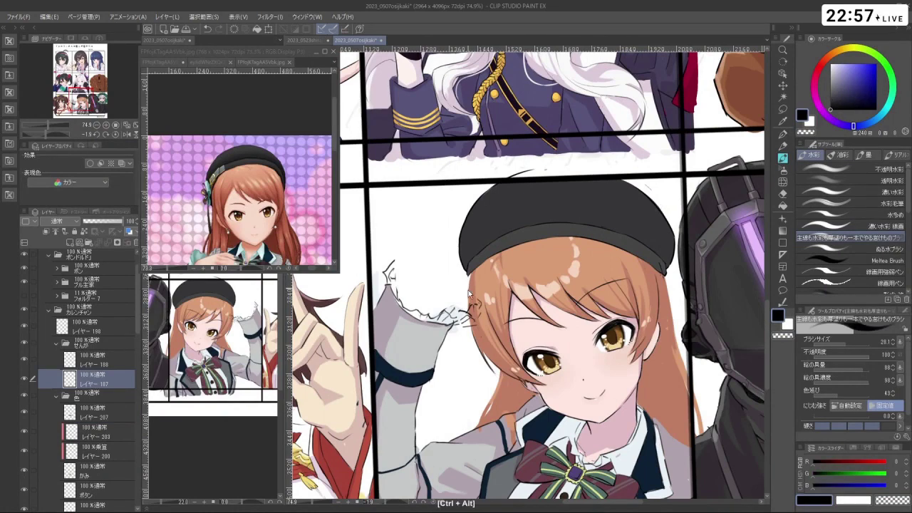
pyautogui.moveTo(473, 293); pyautogui.dragTo(465, 294)
pyautogui.hotkey('ctrl', 'z')
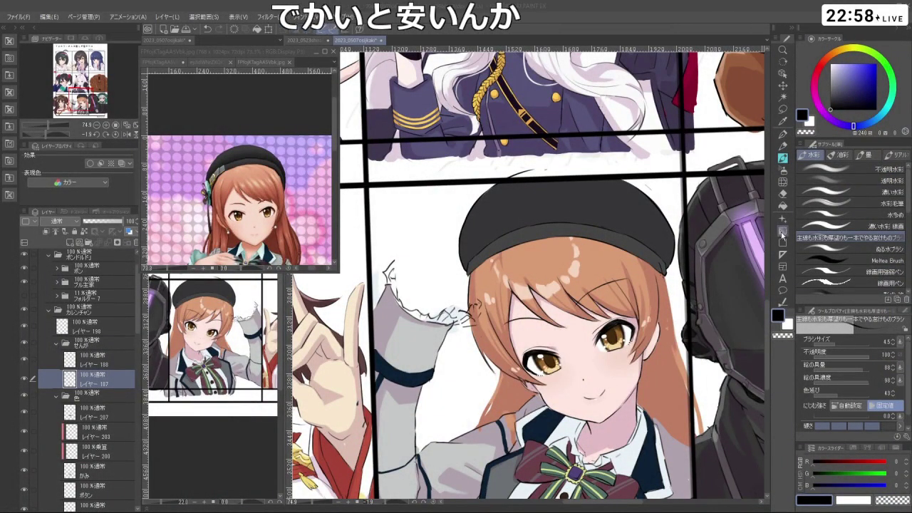
# - Undo stray marks near the beret's edge and bring the view back upright
pyautogui.scroll(3, 663, 292)
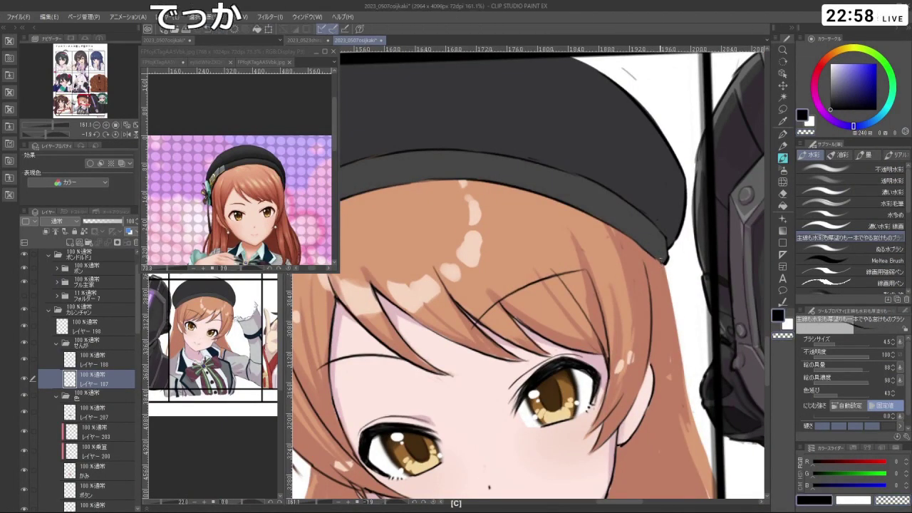
pyautogui.press('c')
pyautogui.hotkey('ctrl', 'z')
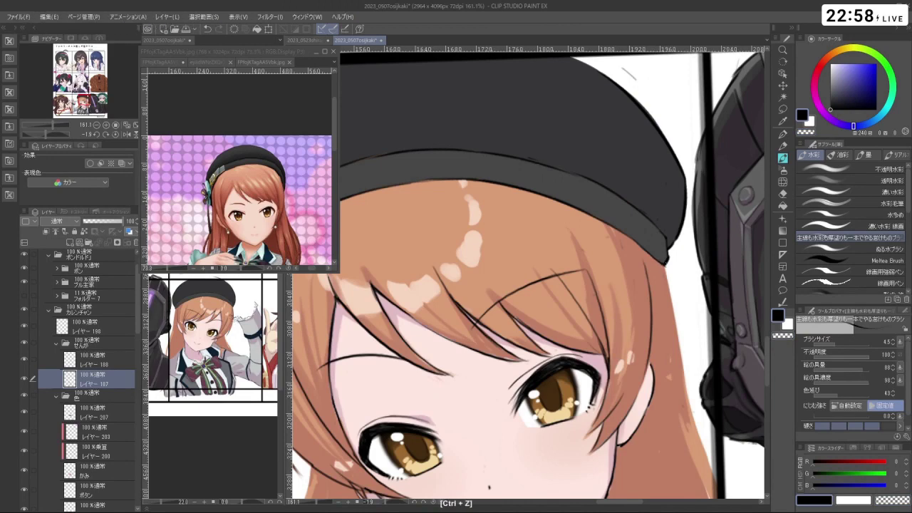
pyautogui.moveTo(675, 274); pyautogui.dragTo(645, 260)
pyautogui.hotkey('ctrl', 'z')
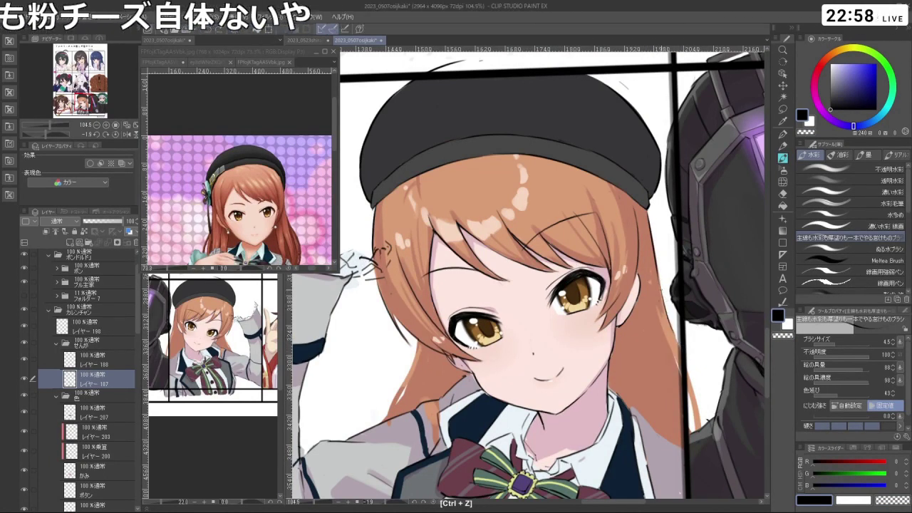
pyautogui.moveTo(677, 341); pyautogui.dragTo(335, 288)
pyautogui.scroll(-3, 663, 414)
pyautogui.press('c')
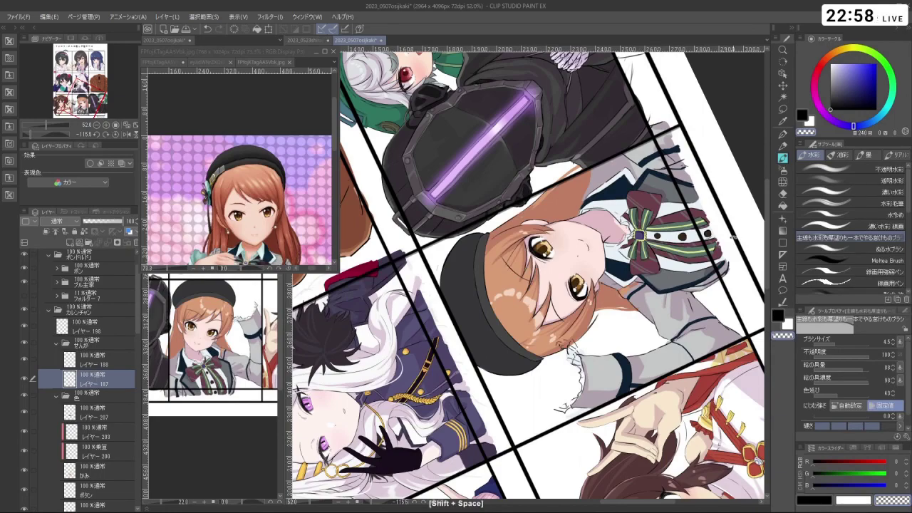
pyautogui.moveTo(734, 237); pyautogui.dragTo(524, 278)
pyautogui.scroll(-3, 523, 278)
pyautogui.scroll(3, 491, 237)
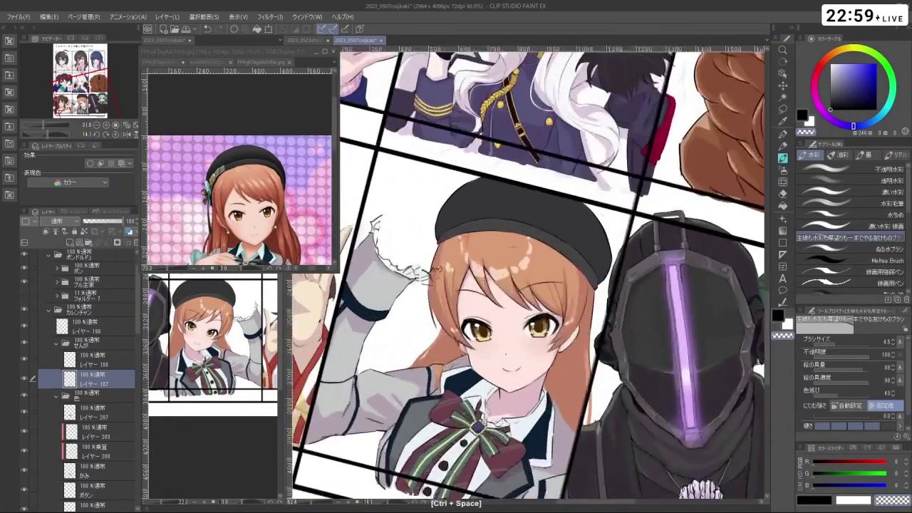
# - Write おしっこ by hand in the blank space left of the beret
pyautogui.moveTo(491, 237); pyautogui.dragTo(571, 168)
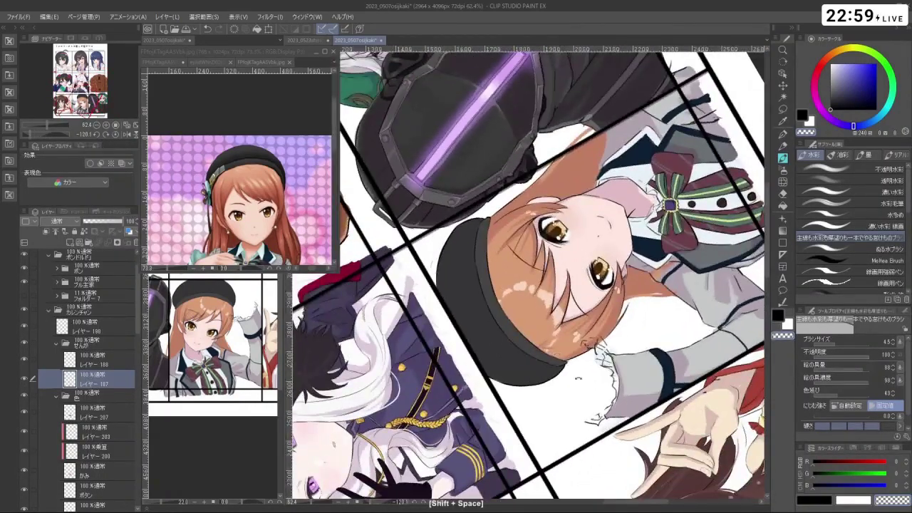
pyautogui.moveTo(465, 67); pyautogui.dragTo(520, 250)
pyautogui.press('c')
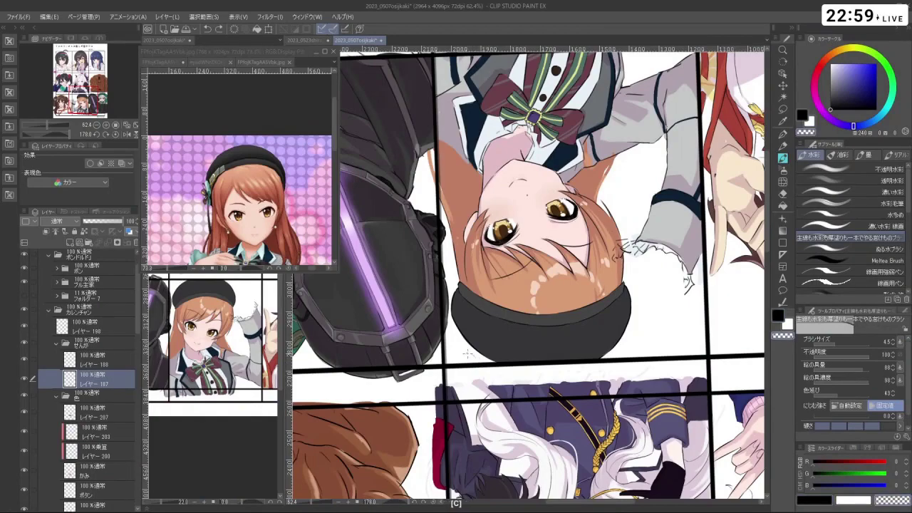
pyautogui.moveTo(473, 356); pyautogui.dragTo(556, 277)
pyautogui.scroll(-4, 570, 280)
pyautogui.scroll(2, 534, 270)
pyautogui.scroll(3, 506, 192)
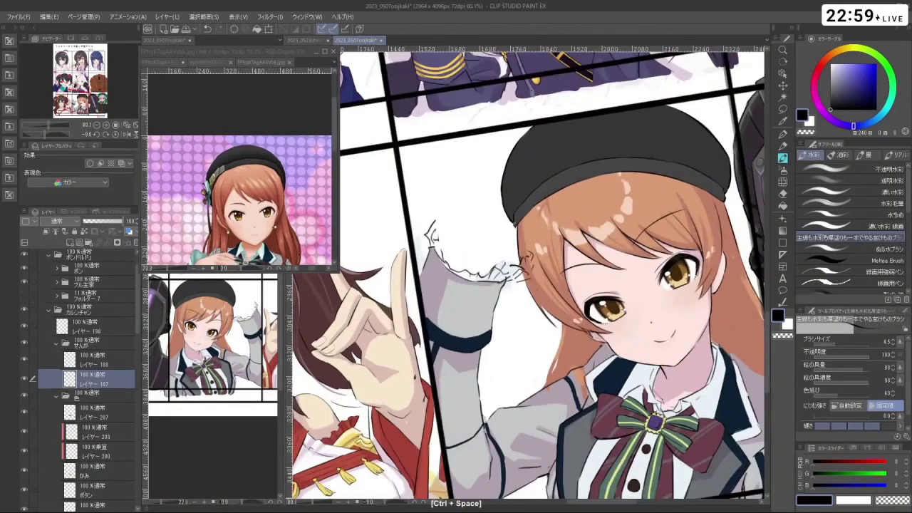
pyautogui.hotkey('ctrl', 'z')
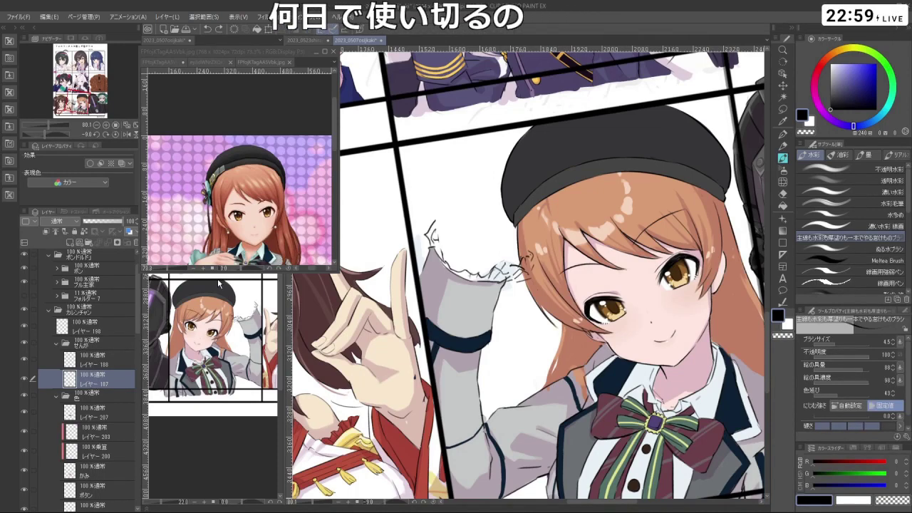
pyautogui.moveTo(413, 164)
pyautogui.mouseDown()
pyautogui.moveTo(424, 178)
pyautogui.moveTo(422, 169)
pyautogui.moveTo(437, 177)
pyautogui.mouseUp()
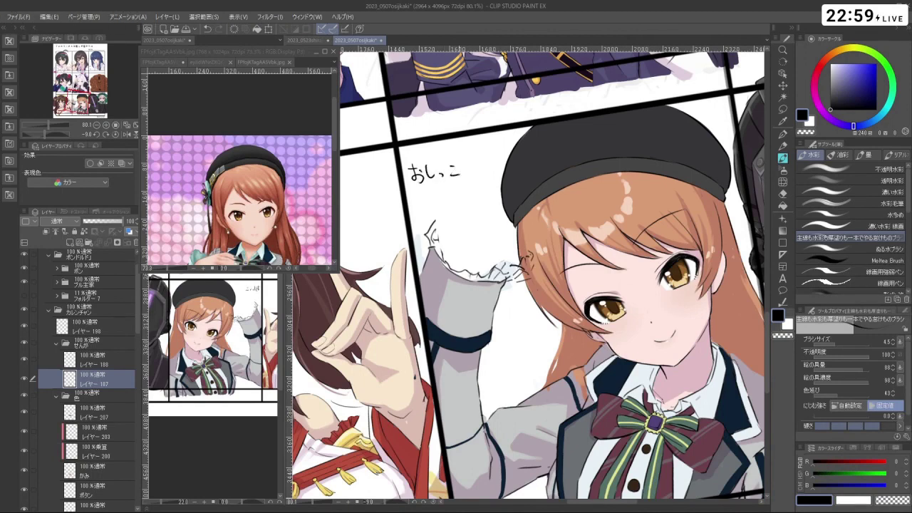
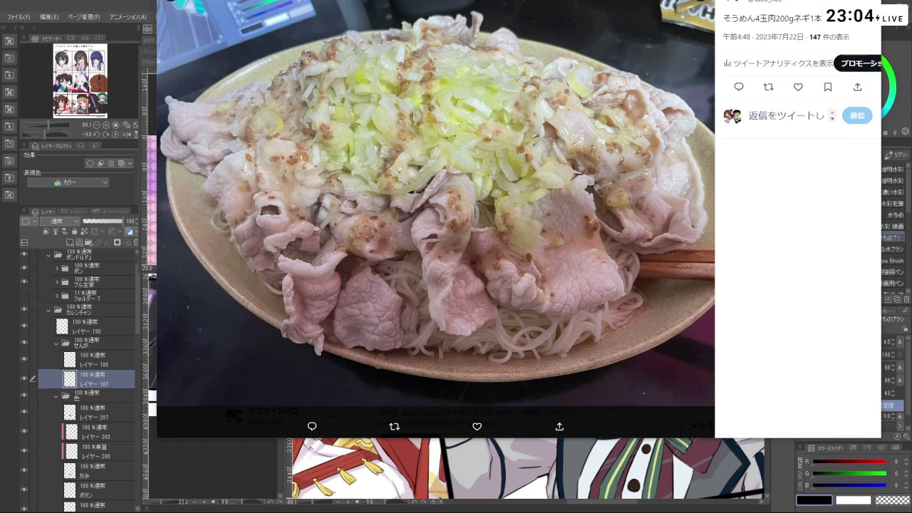
# - Look over the ¥579 vegetable slicer listing, then bring up the YouTube leek-cutter video
pyautogui.hotkey('alt', 'Tab')
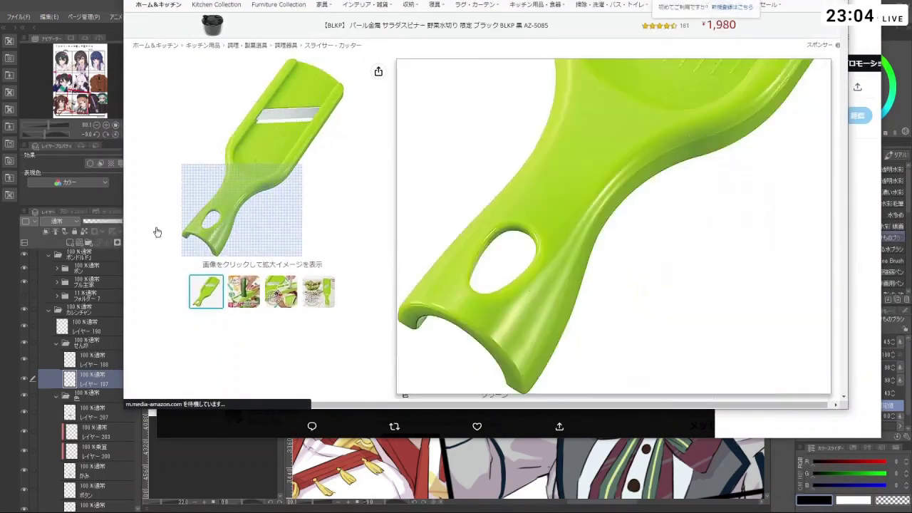
pyautogui.moveTo(254, 290)
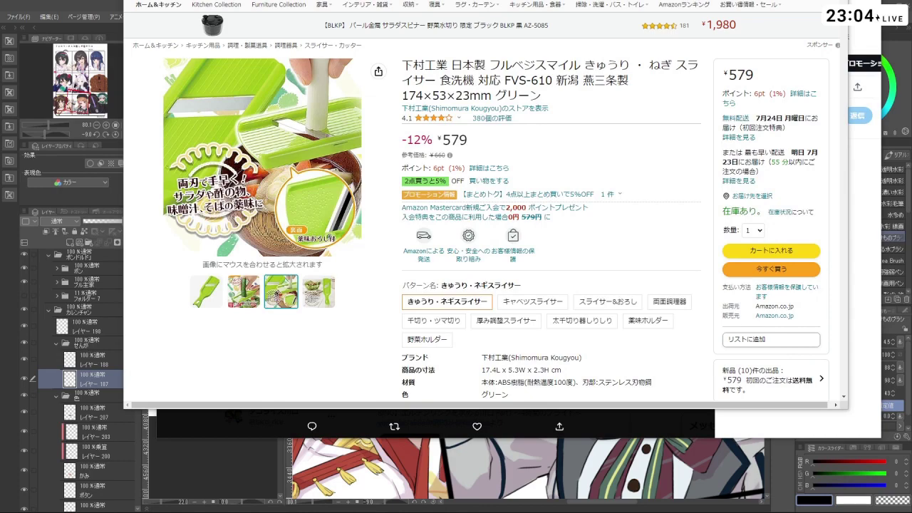
pyautogui.hotkey('alt', 'Tab')
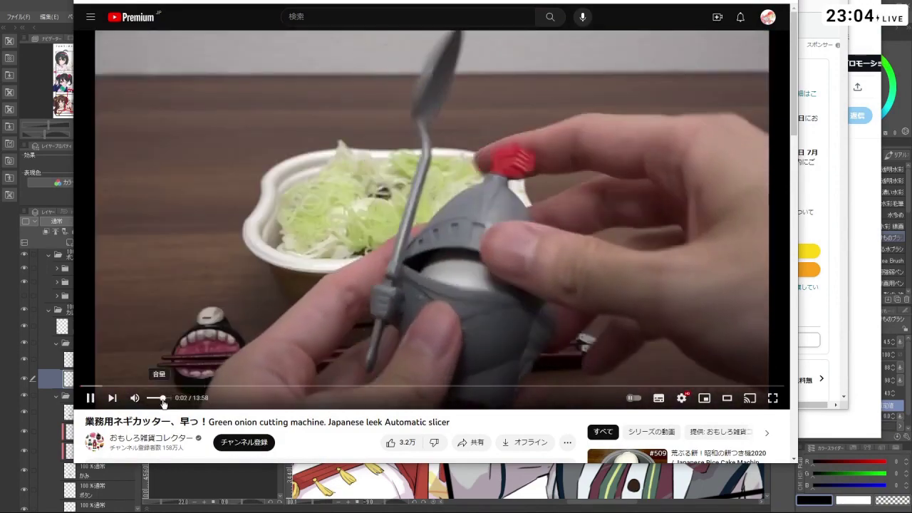
# - Turn the leek-cutter video's volume down and skip ahead to about 1:36
pyautogui.click(153, 399)
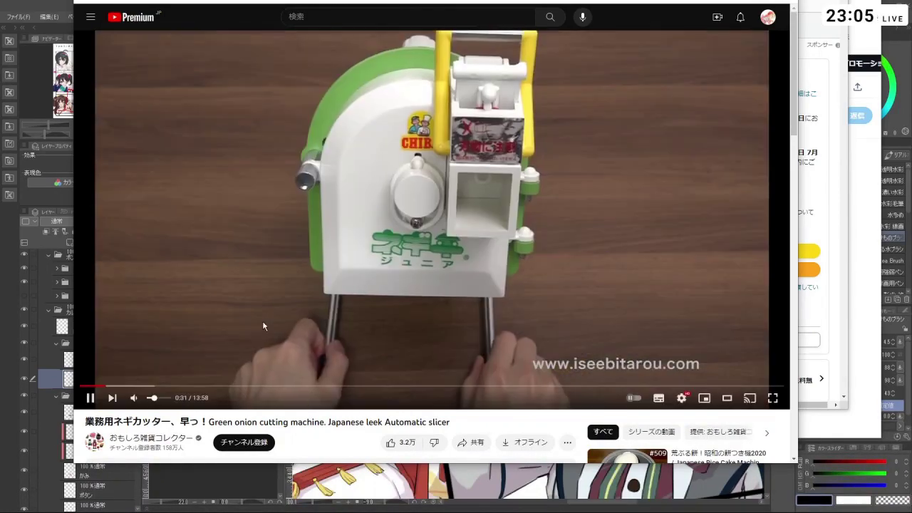
pyautogui.click(190, 385)
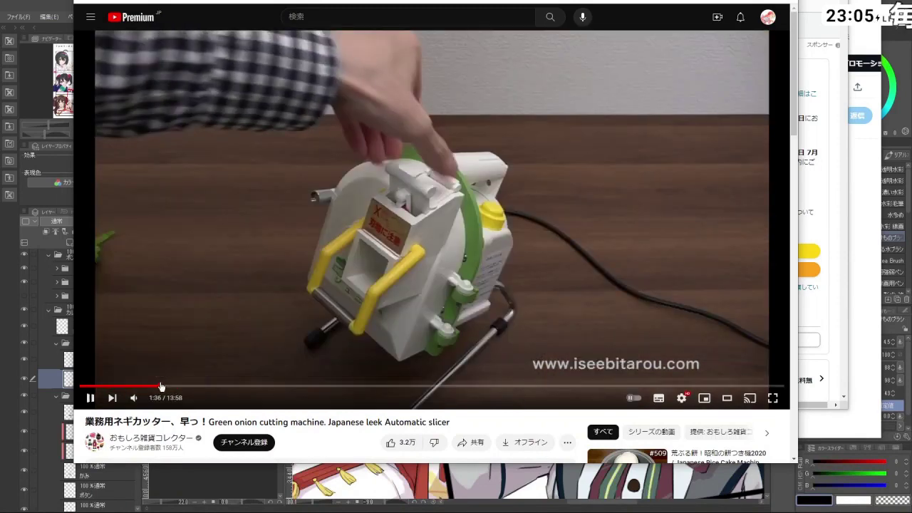
pyautogui.click(152, 386)
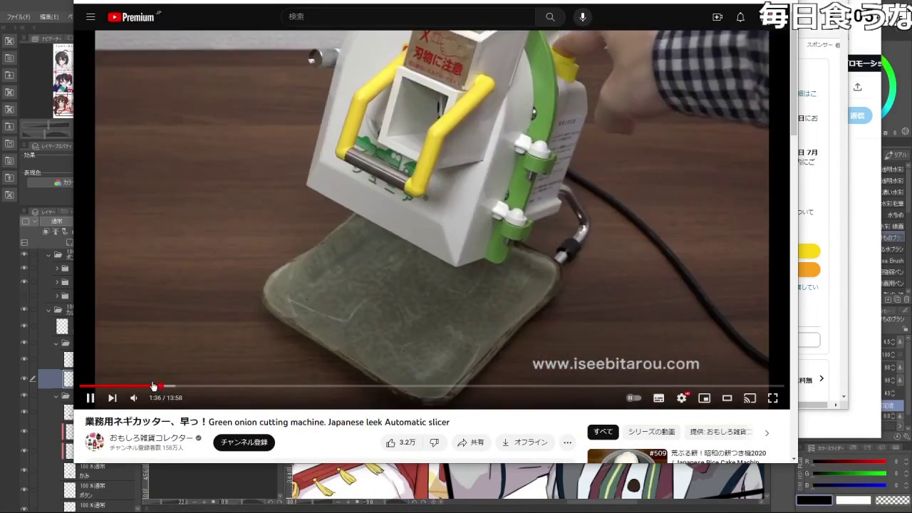
# - Jump the video to the 4:31 soup scene, pause it, and return to the FVS-610 slicer page
pyautogui.click(148, 385)
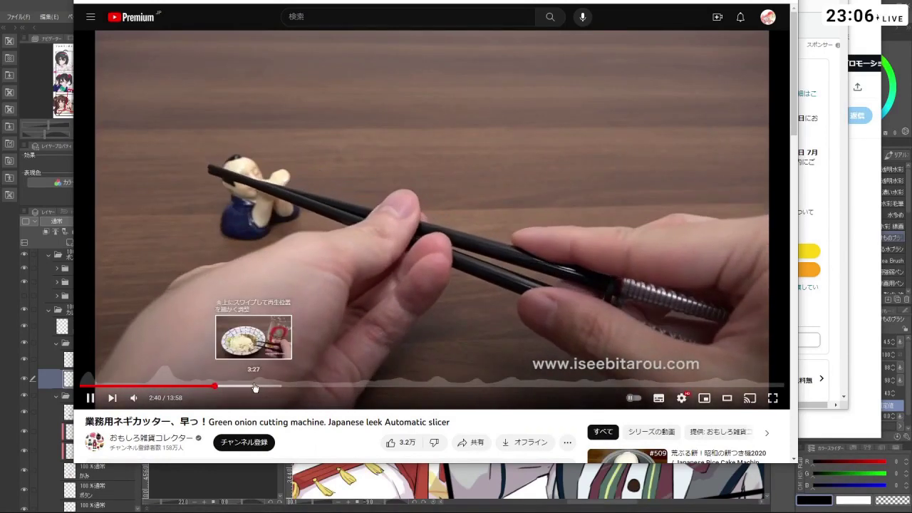
pyautogui.click(258, 386)
pyautogui.click(305, 386)
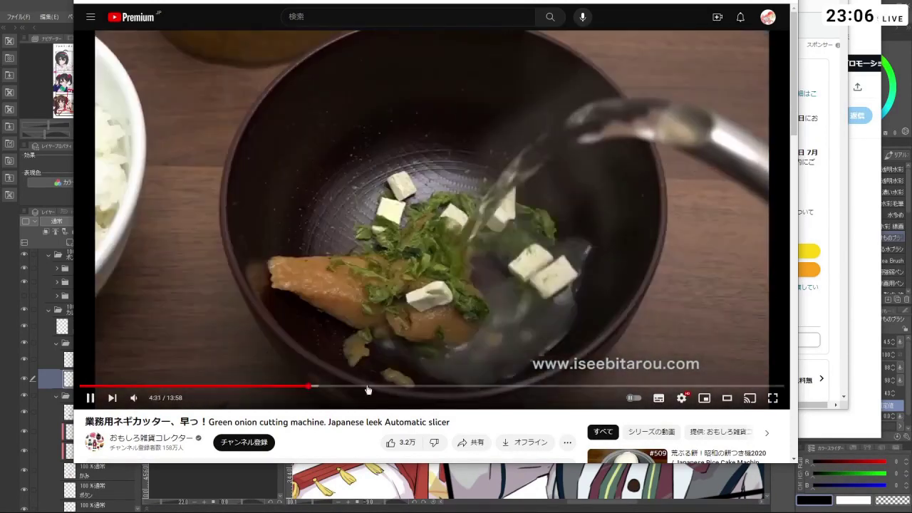
pyautogui.click(459, 244)
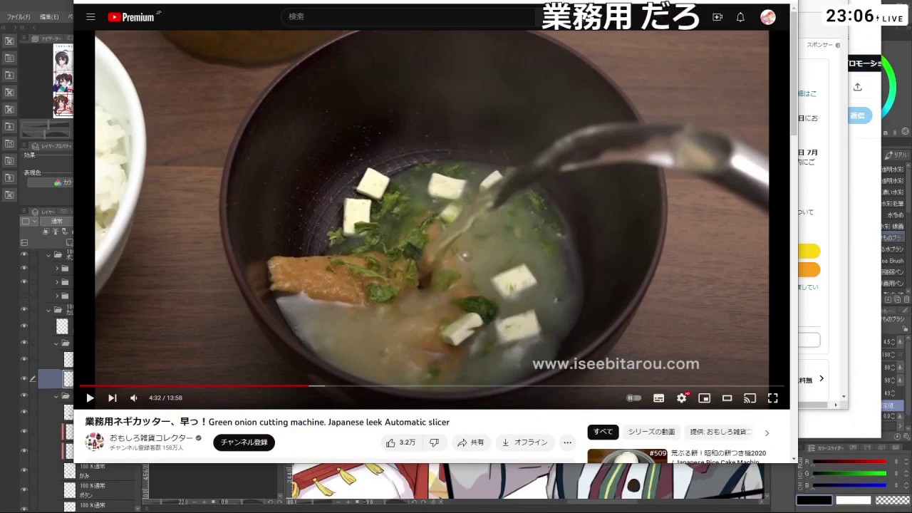
pyautogui.hotkey('alt', 'Tab')
pyautogui.moveTo(487, 198)
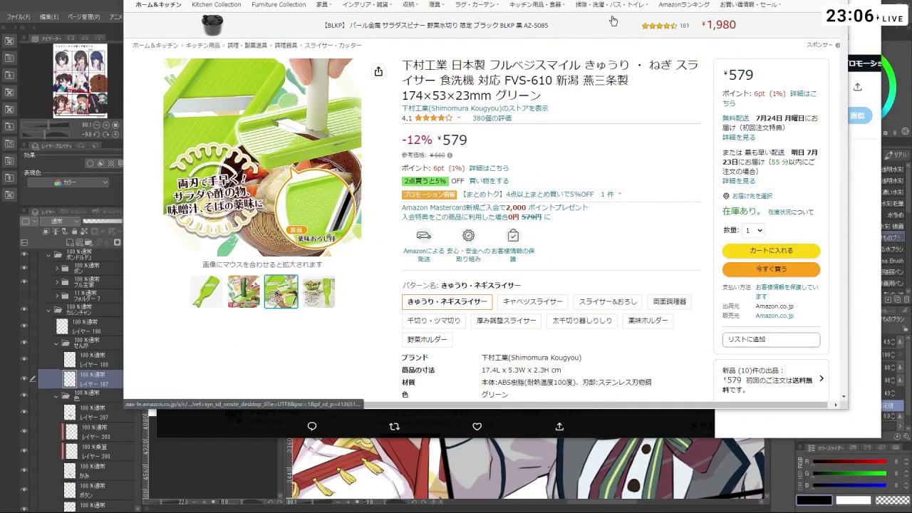
# - Go back to the ネギスライサー results and open the ¥1,474 4-in-1 handheld electric cutter listing
pyautogui.hotkey('alt', 'Left')
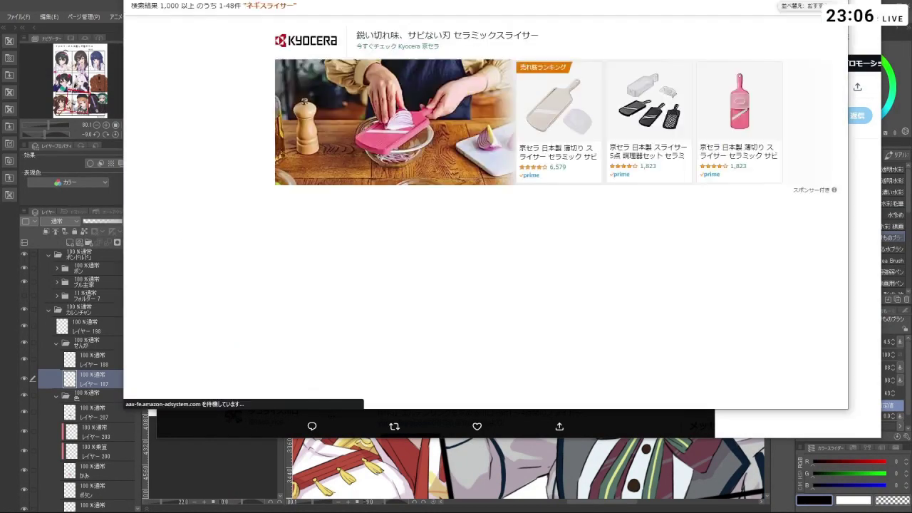
pyautogui.scroll(-5, 470, 257)
pyautogui.scroll(-10, 470, 256)
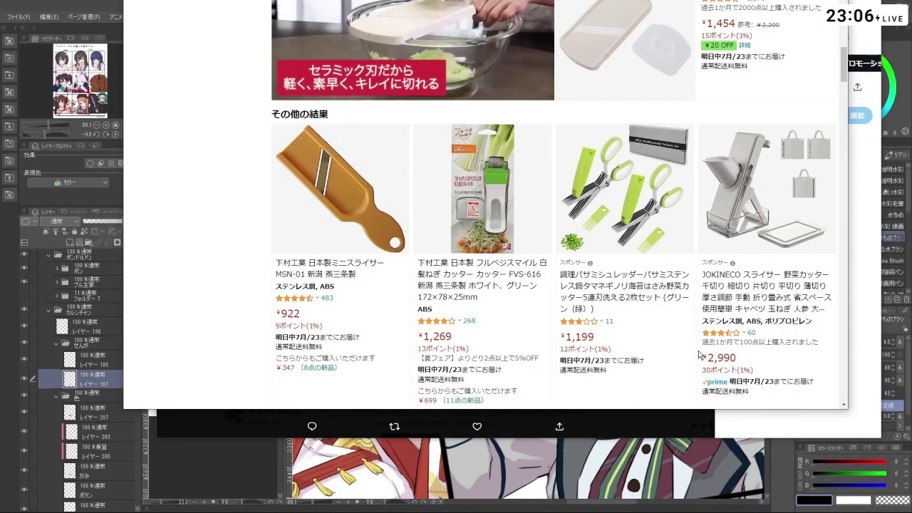
pyautogui.scroll(-3, 700, 354)
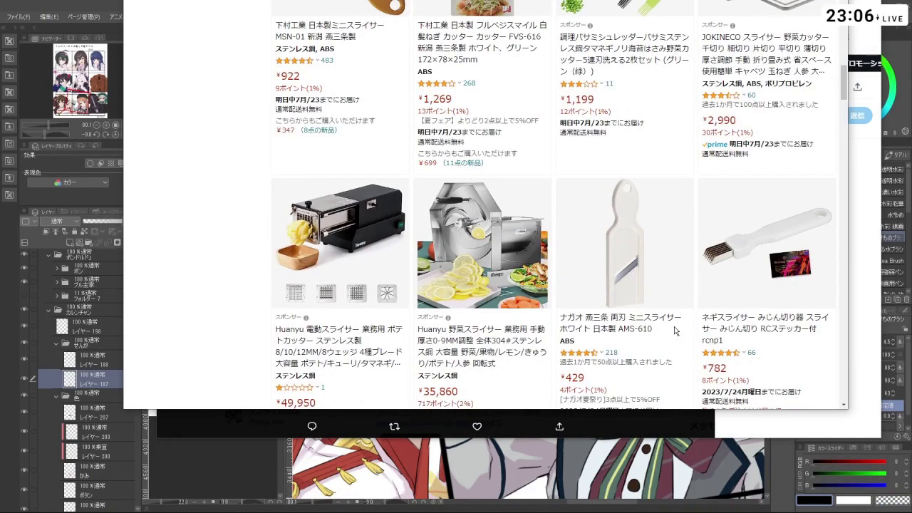
pyautogui.scroll(-1, 672, 319)
pyautogui.scroll(-5, 508, 319)
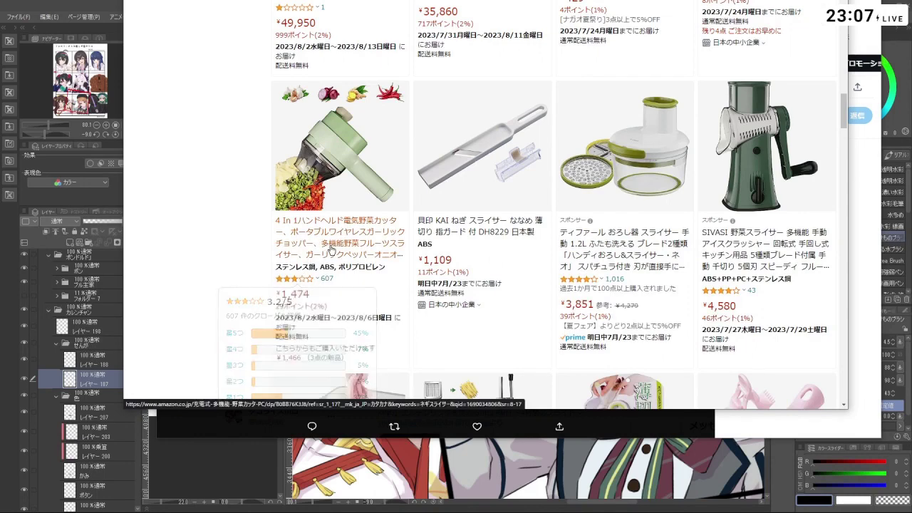
pyautogui.click(332, 246)
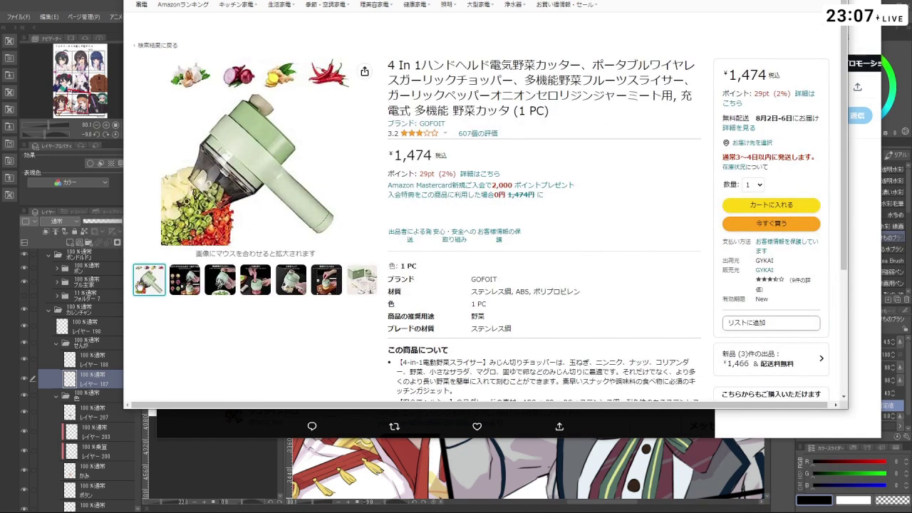
# - View the cutter's meat-grinding photo and briefly check a related product's page
pyautogui.click(255, 279)
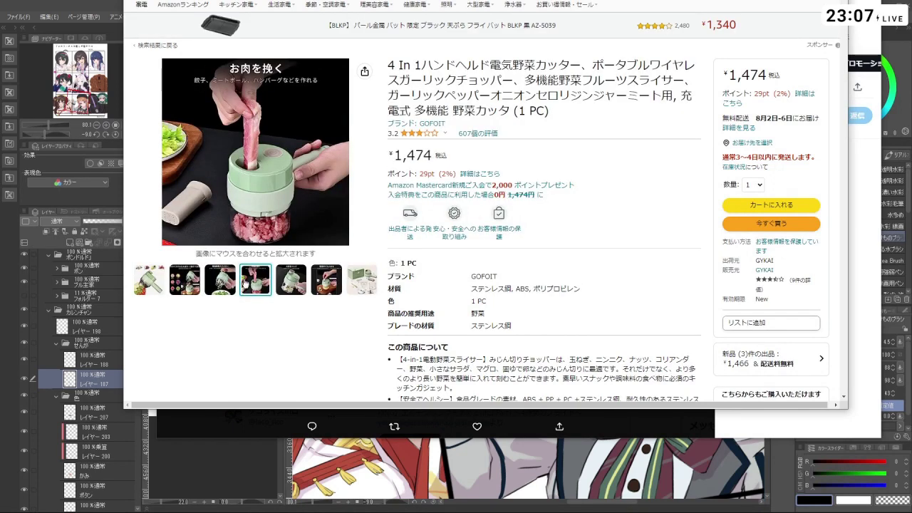
pyautogui.scroll(-3, 326, 355)
pyautogui.scroll(-3, 326, 354)
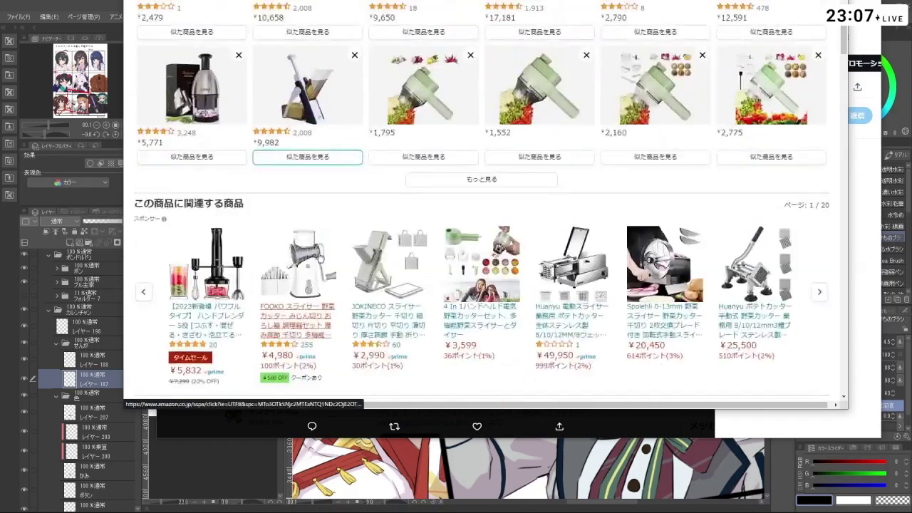
pyautogui.click(342, 271)
pyautogui.scroll(-5, 349, 189)
pyautogui.scroll(-10, 349, 189)
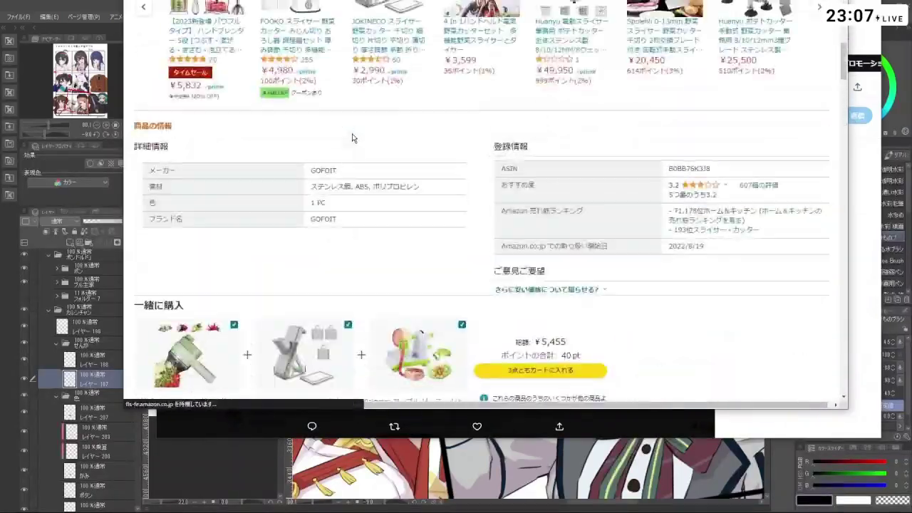
pyautogui.hotkey('alt', 'Left')
# - Read through the electric cutter's customer reviews and return to the leek-slicer search results
pyautogui.scroll(-5, 447, 226)
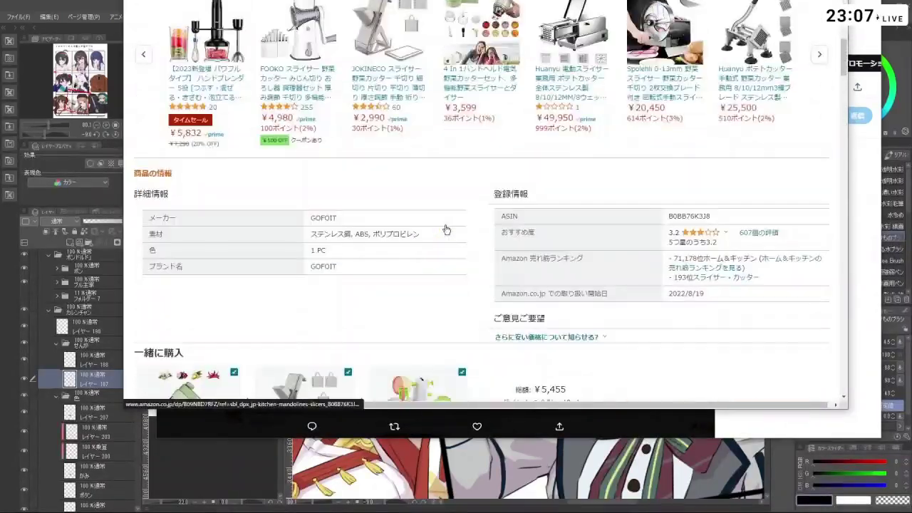
pyautogui.scroll(-5, 464, 307)
pyautogui.scroll(-15, 464, 307)
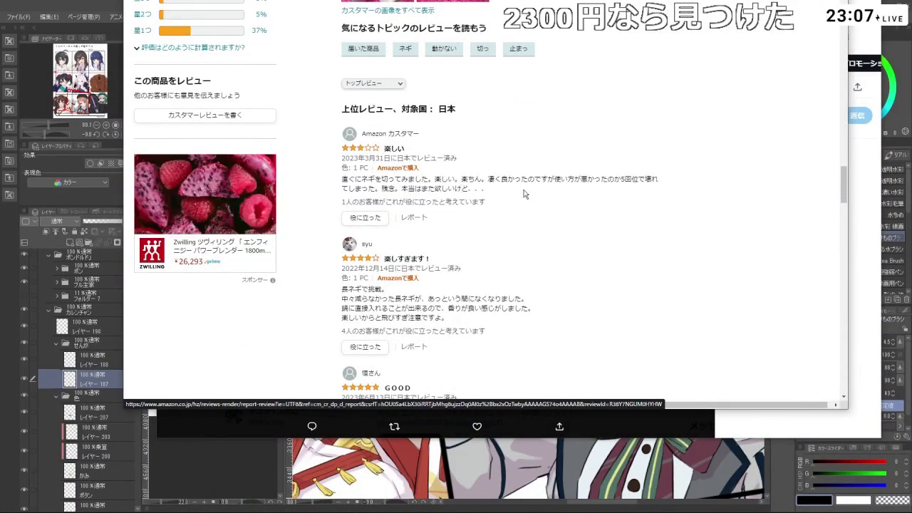
pyautogui.scroll(-2, 436, 187)
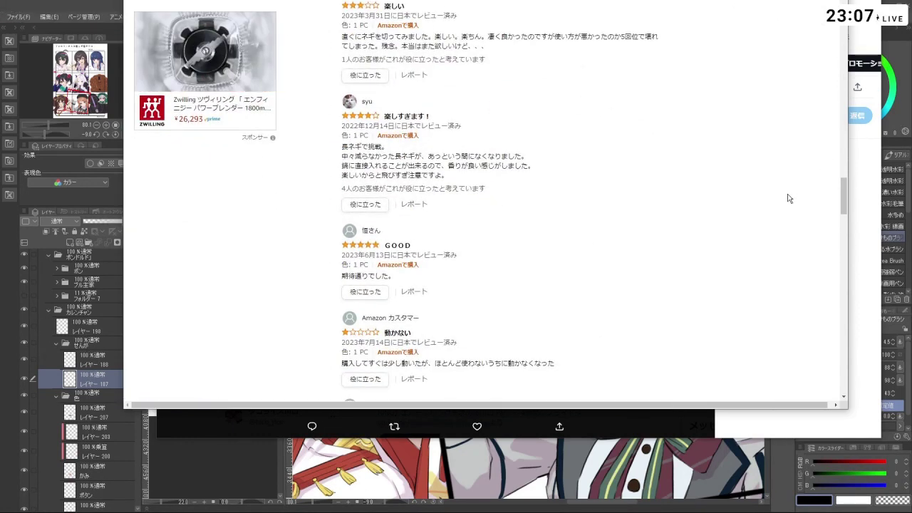
pyautogui.scroll(-1, 522, 296)
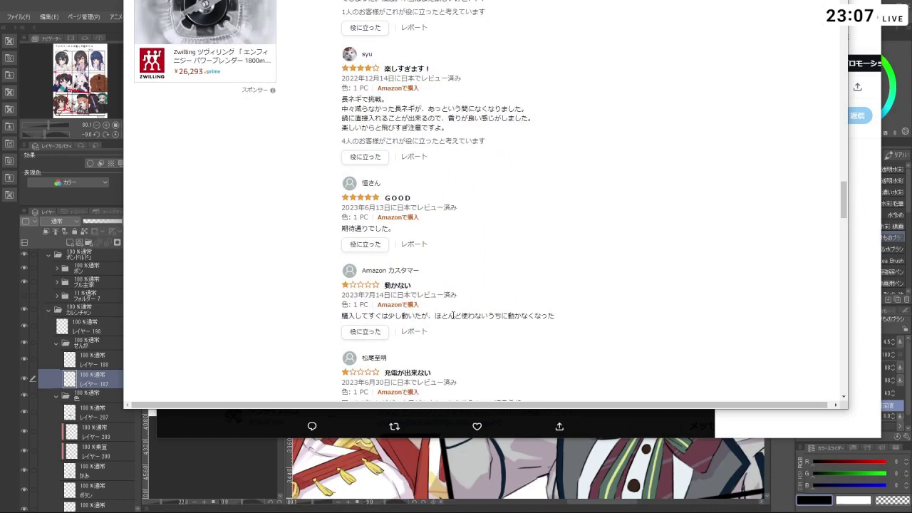
pyautogui.scroll(-2, 453, 315)
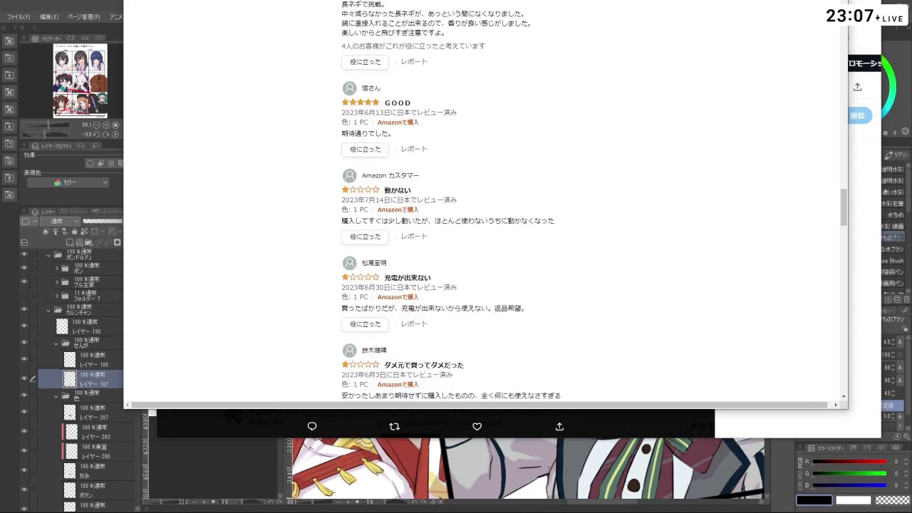
pyautogui.hotkey('alt', 'Left')
pyautogui.scroll(-4, 460, 258)
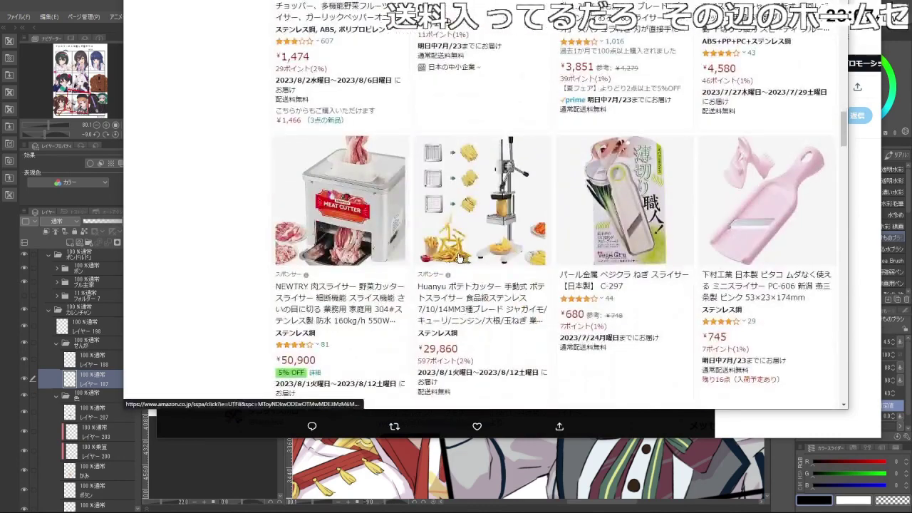
# - Open the ¥38,700 千葉工業所 電動ネギ平ジュニア electric leek slicer product page
pyautogui.scroll(-3, 659, 228)
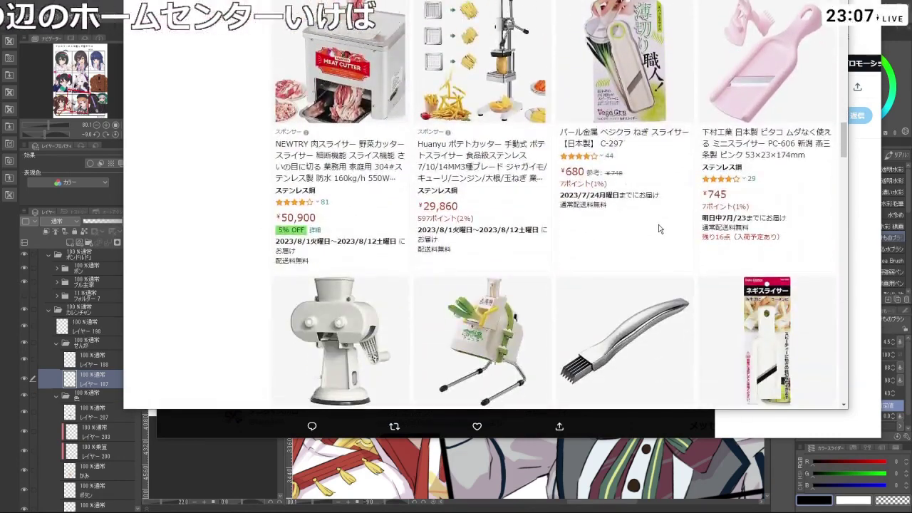
pyautogui.scroll(-3, 659, 228)
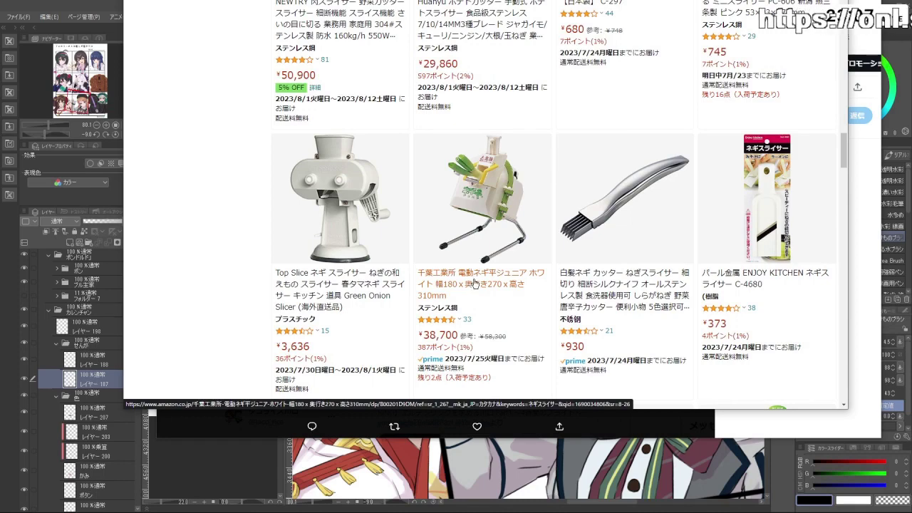
pyautogui.click(474, 282)
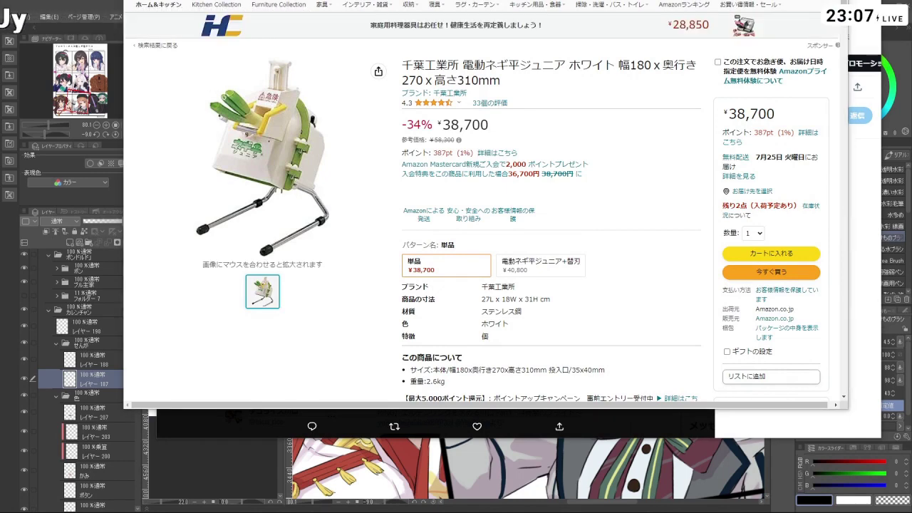
pyautogui.moveTo(323, 109)
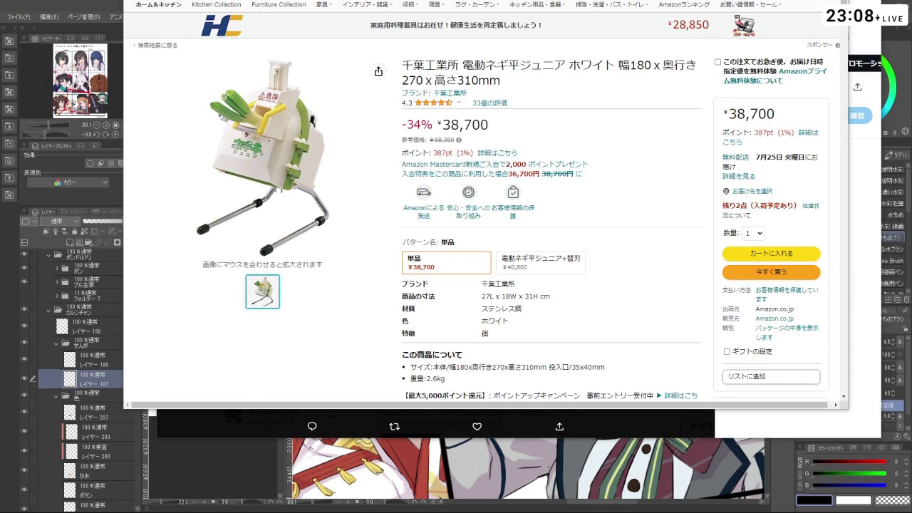
pyautogui.hotkey('alt', 'Tab')
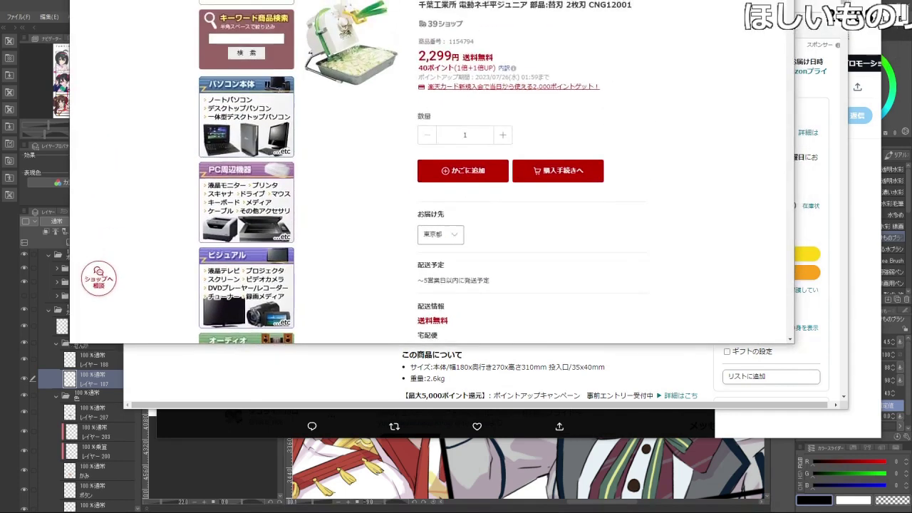
pyautogui.doubleClick(554, 36)
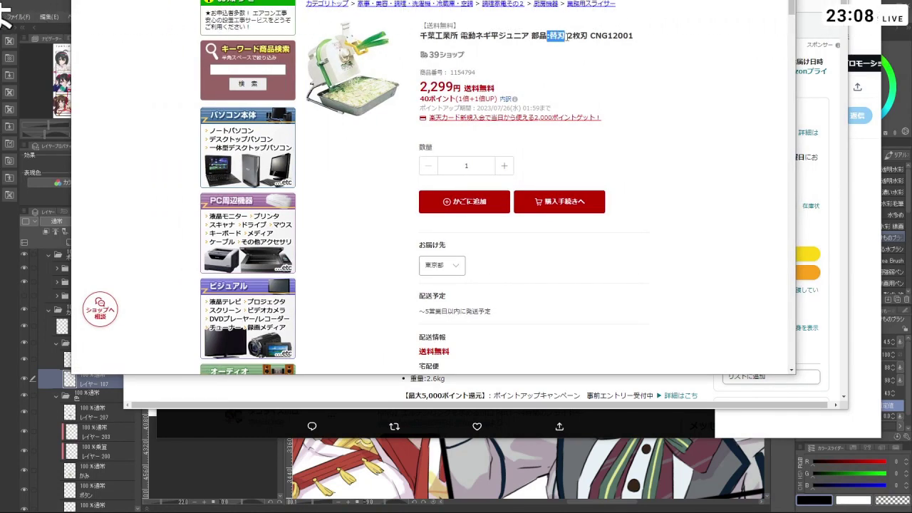
pyautogui.moveTo(559, 41); pyautogui.dragTo(564, 52)
pyautogui.click(570, 48)
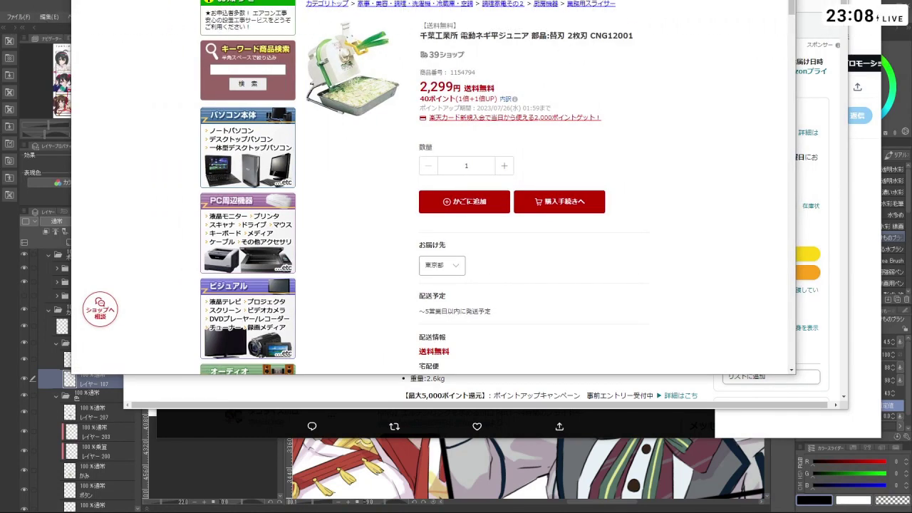
pyautogui.hotkey('ctrl', 'w')
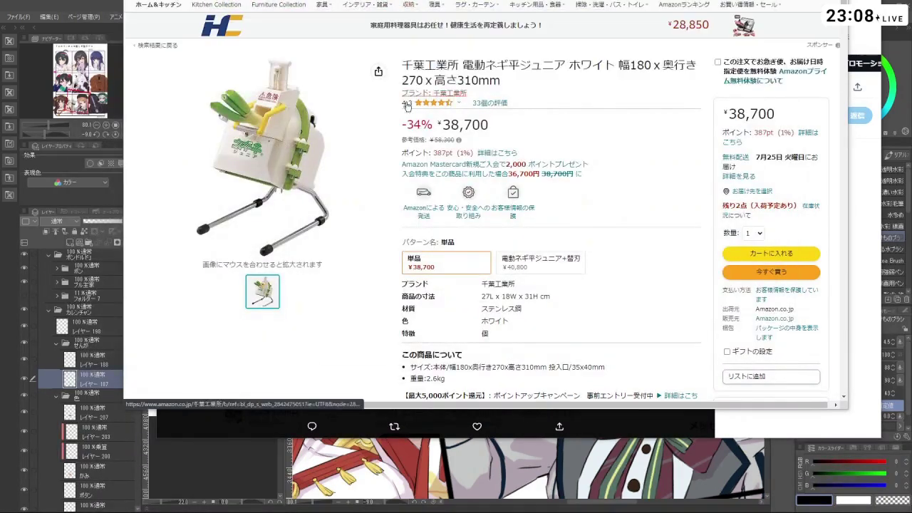
# - Find the 'viewed and bought' carousel and open the ¥400 下村工業 FV-610 slicer page
pyautogui.moveTo(403, 167)
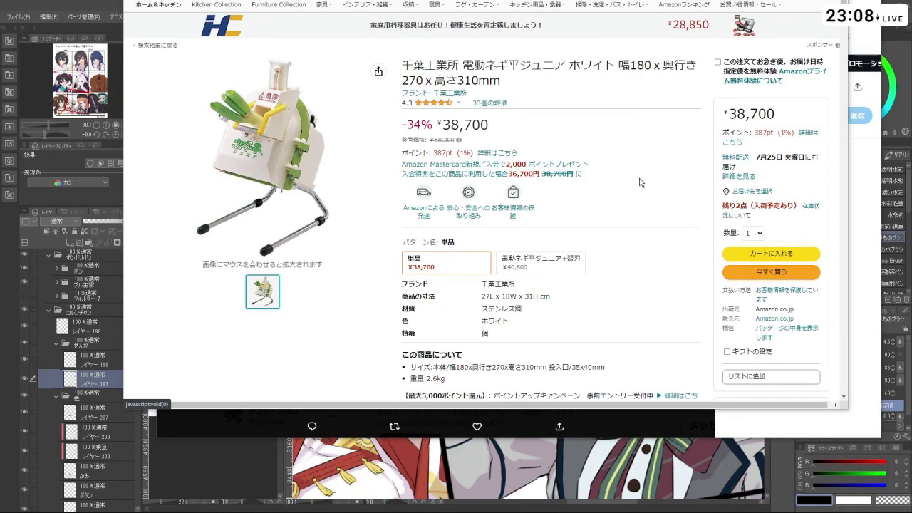
pyautogui.scroll(-5, 640, 183)
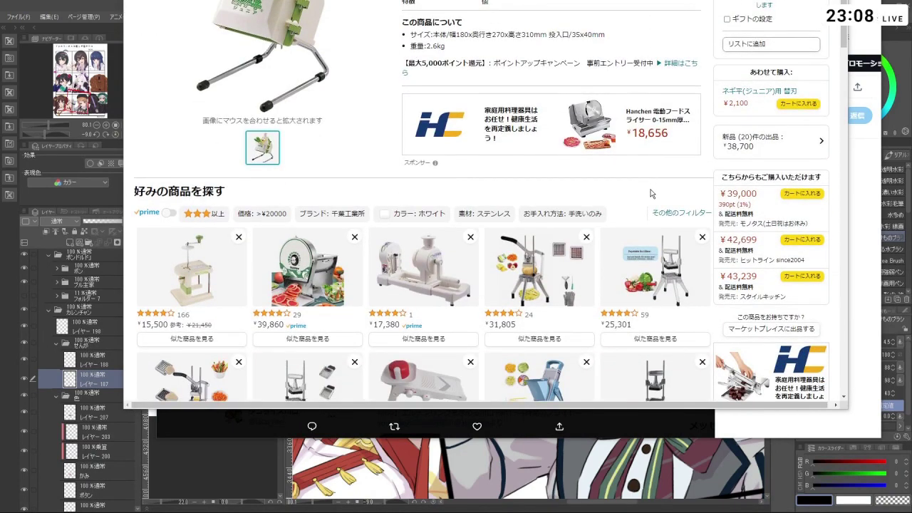
pyautogui.scroll(-1, 651, 193)
pyautogui.scroll(-1, 650, 194)
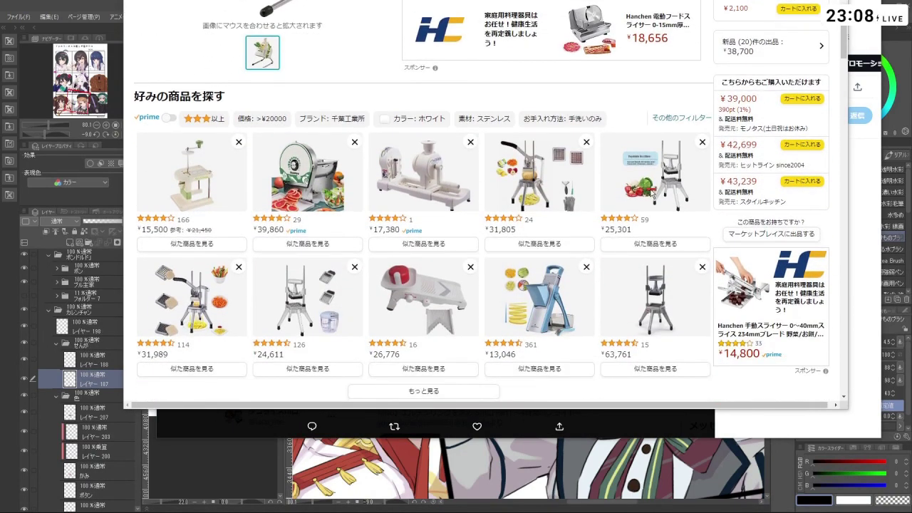
pyautogui.scroll(-10, 638, 355)
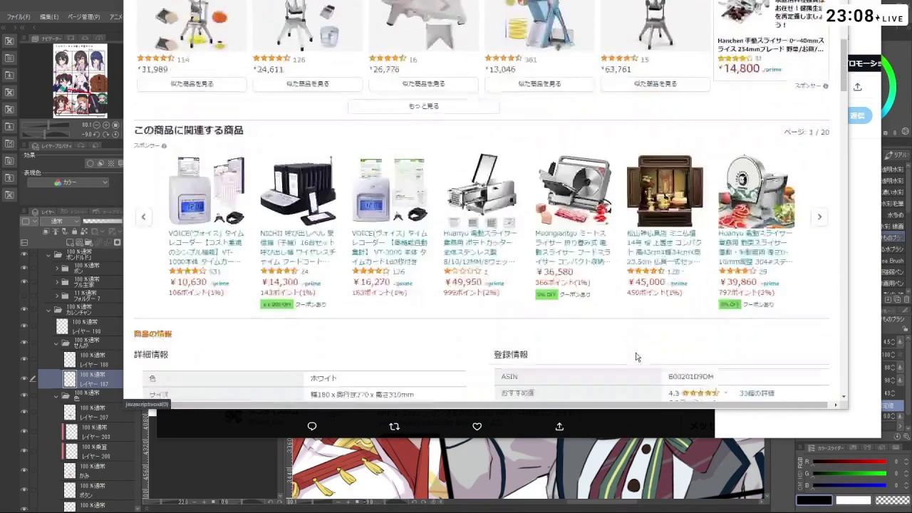
pyautogui.scroll(5, 421, 267)
pyautogui.scroll(-12, 421, 267)
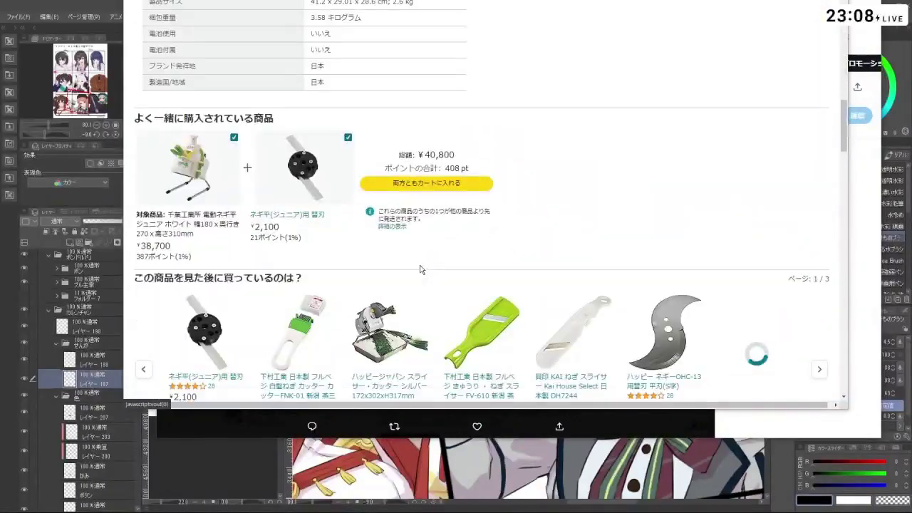
pyautogui.scroll(-1, 424, 277)
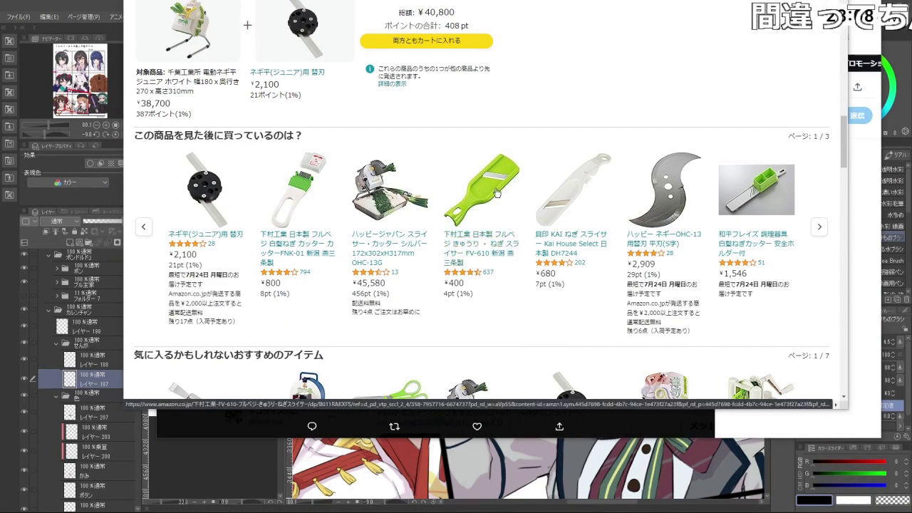
pyautogui.scroll(1, 496, 192)
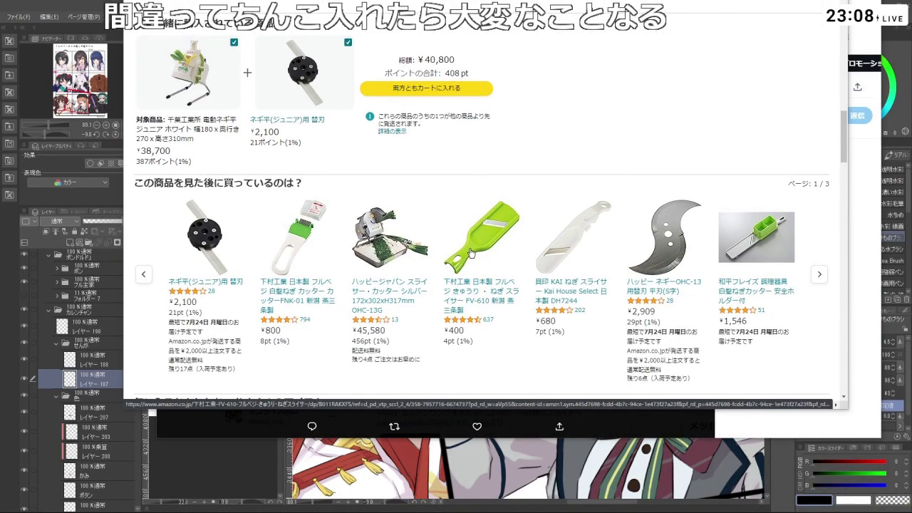
pyautogui.scroll(-15, 470, 253)
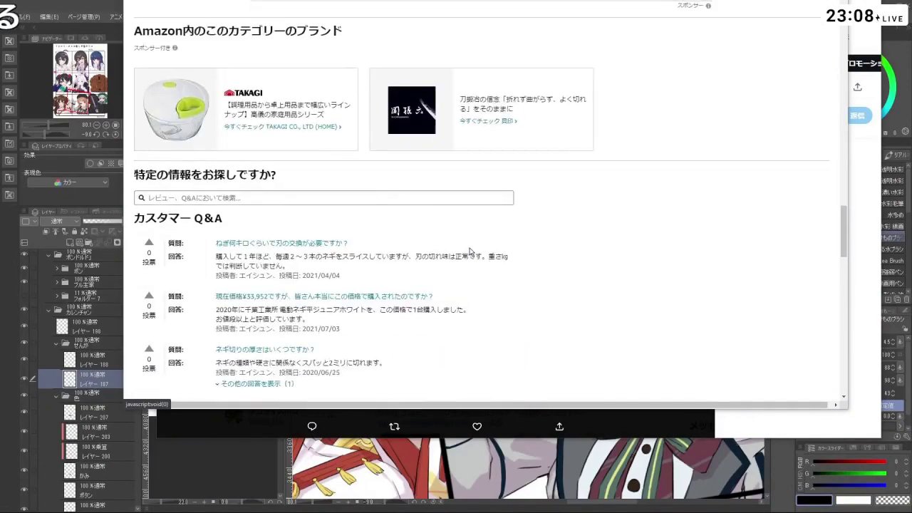
pyautogui.scroll(-5, 492, 260)
pyautogui.scroll(20, 587, 293)
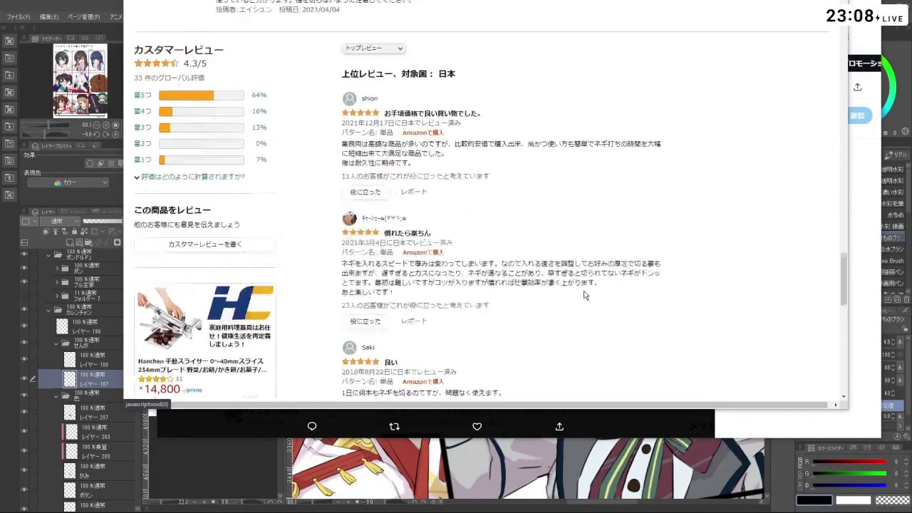
pyautogui.scroll(2, 550, 296)
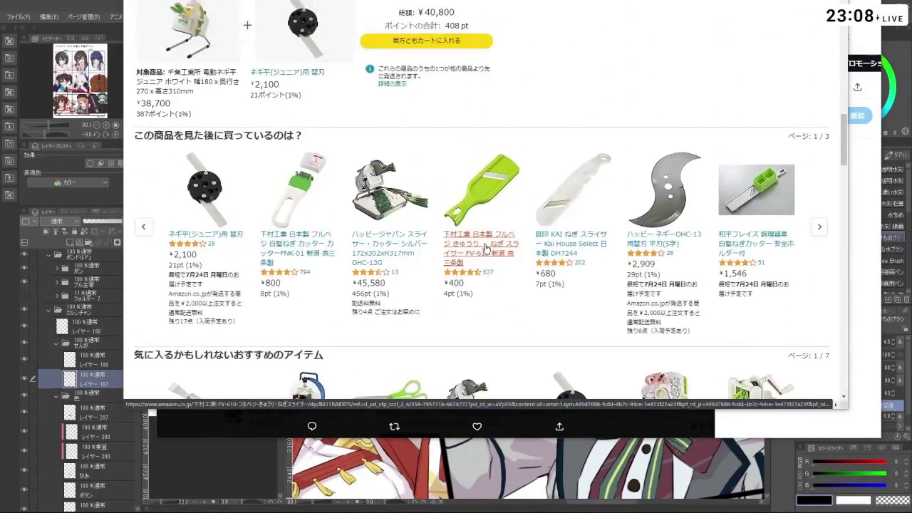
pyautogui.click(484, 249)
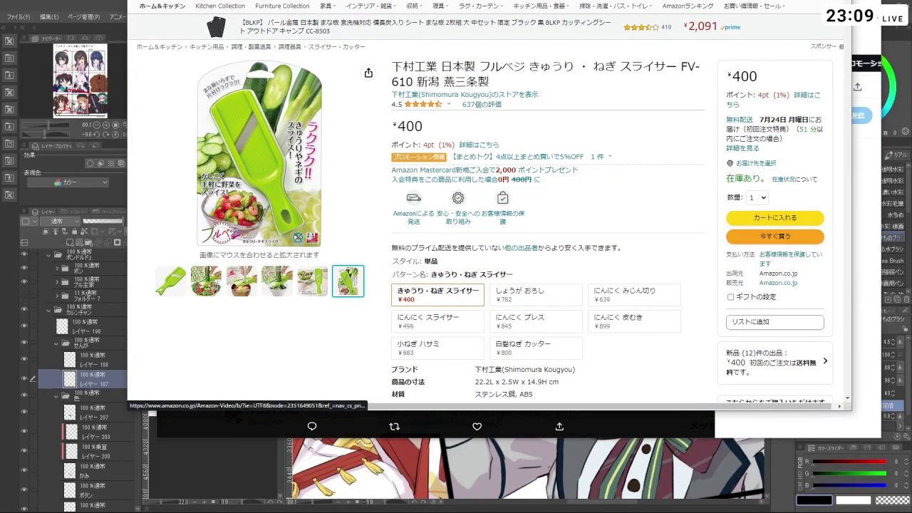
pyautogui.moveTo(525, 6)
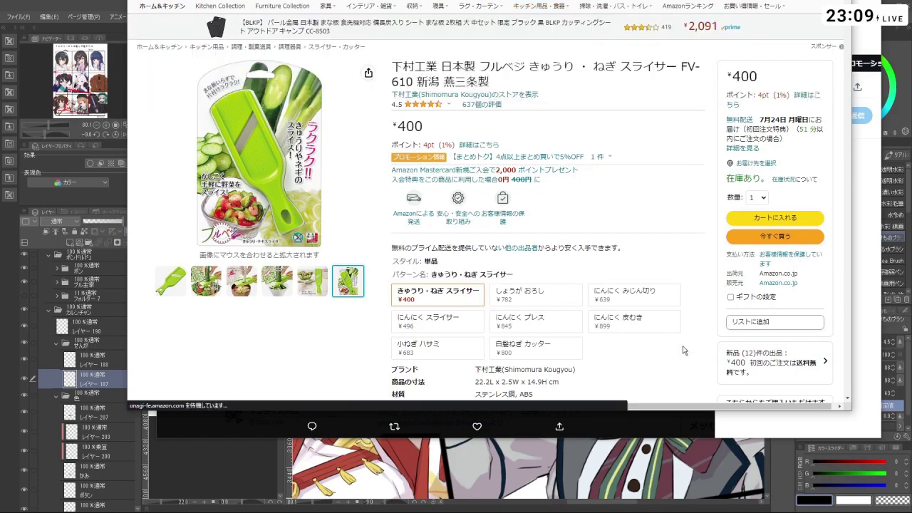
pyautogui.scroll(-3, 343, 332)
pyautogui.scroll(-18, 343, 331)
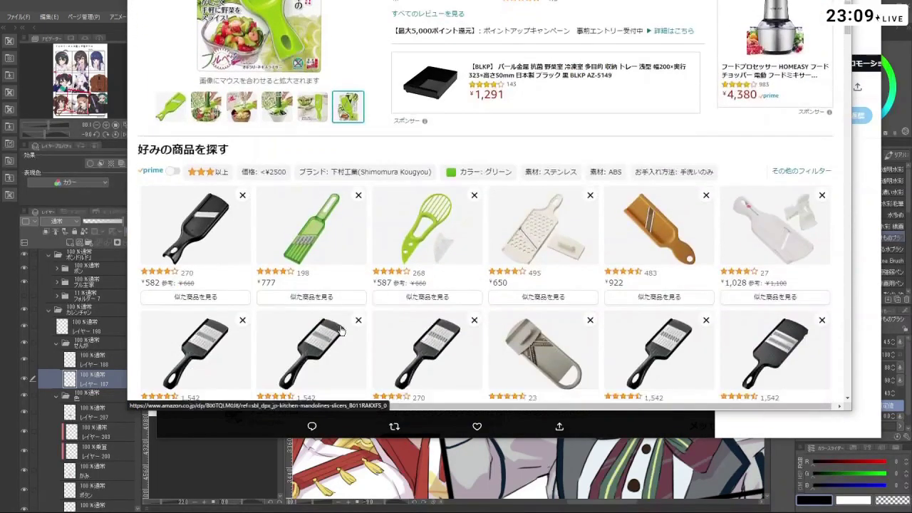
pyautogui.scroll(-16, 341, 328)
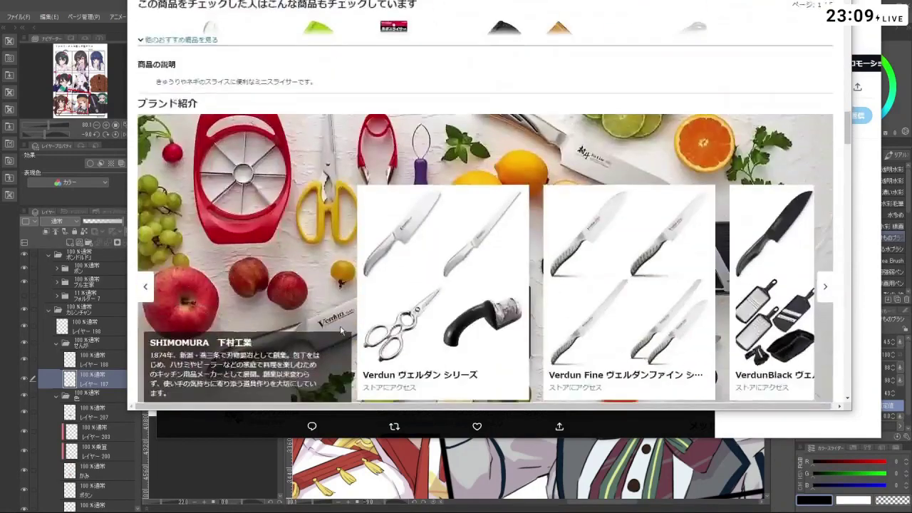
pyautogui.scroll(-16, 342, 333)
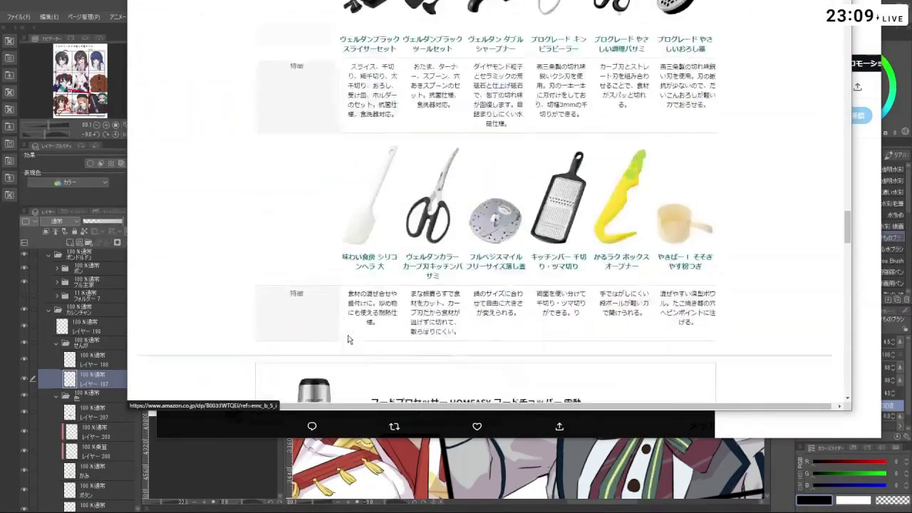
pyautogui.scroll(-1, 349, 337)
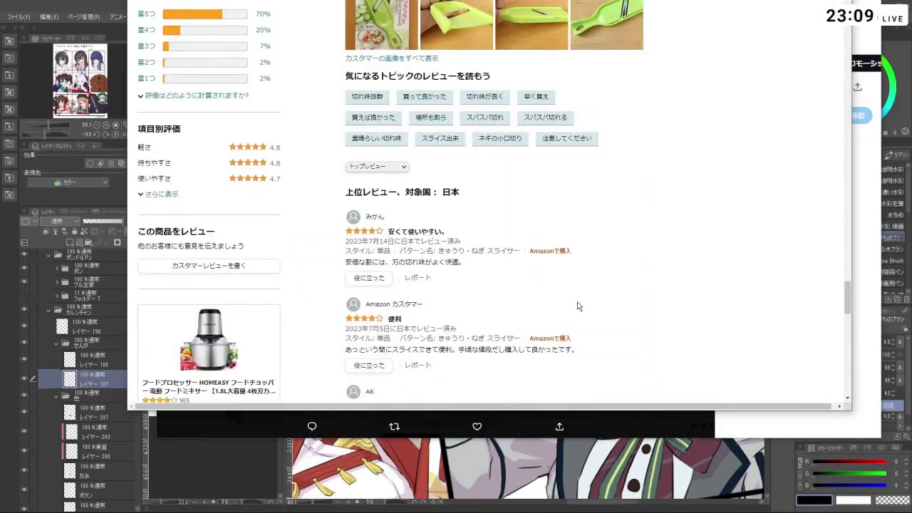
pyautogui.scroll(-1, 561, 307)
pyautogui.scroll(-1, 562, 305)
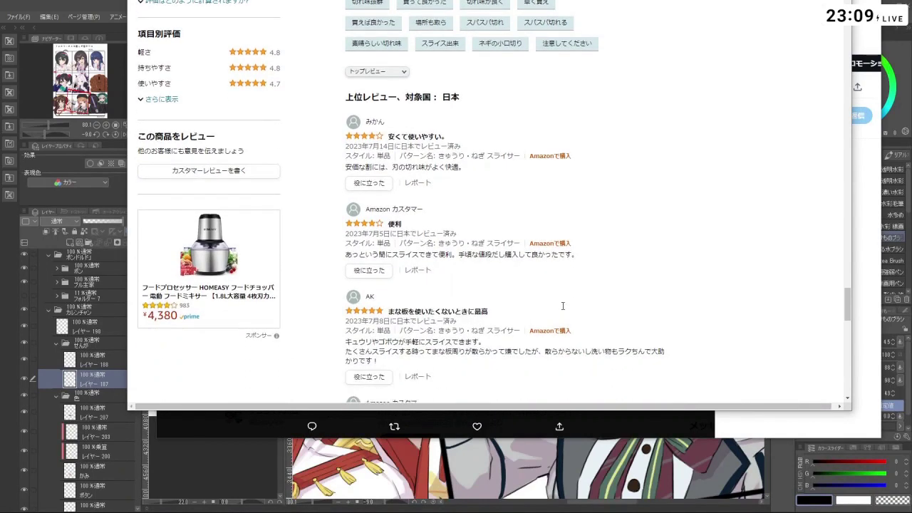
pyautogui.scroll(-1, 562, 312)
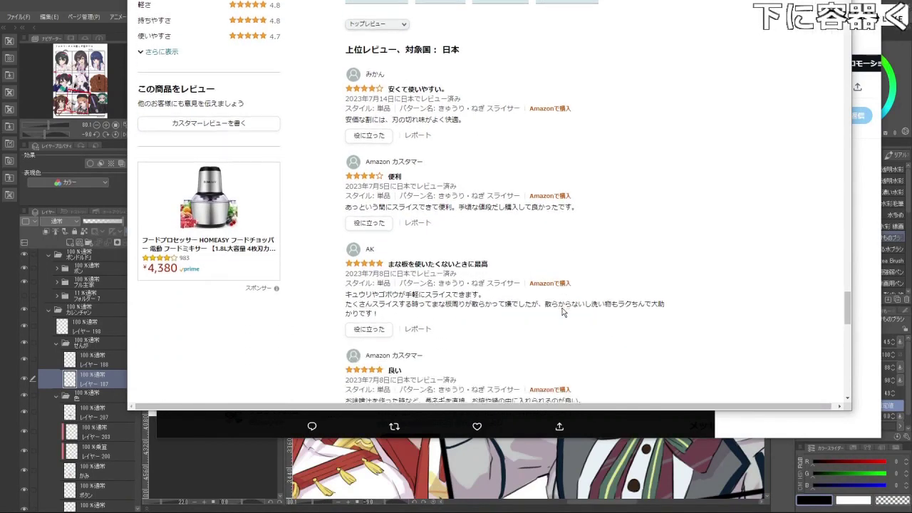
pyautogui.scroll(-1, 563, 313)
pyautogui.scroll(-1, 563, 313)
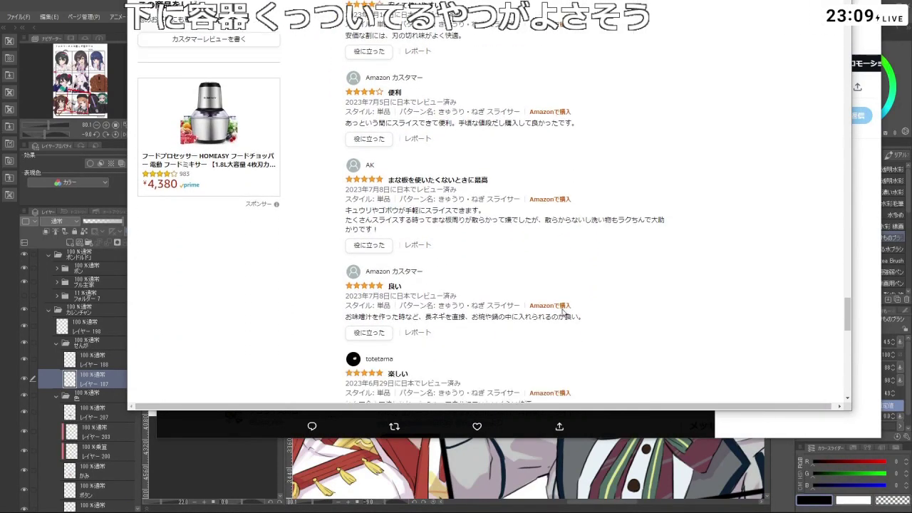
pyautogui.scroll(-2, 562, 310)
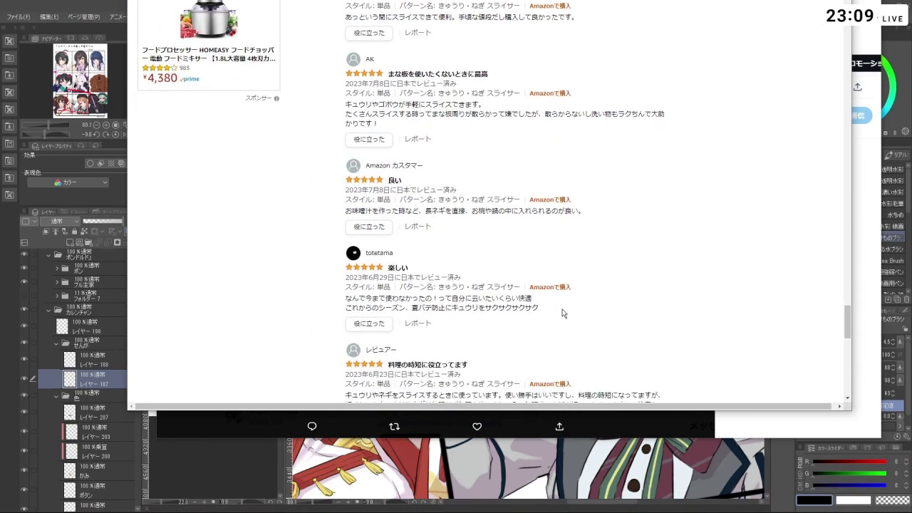
pyautogui.scroll(-3, 562, 313)
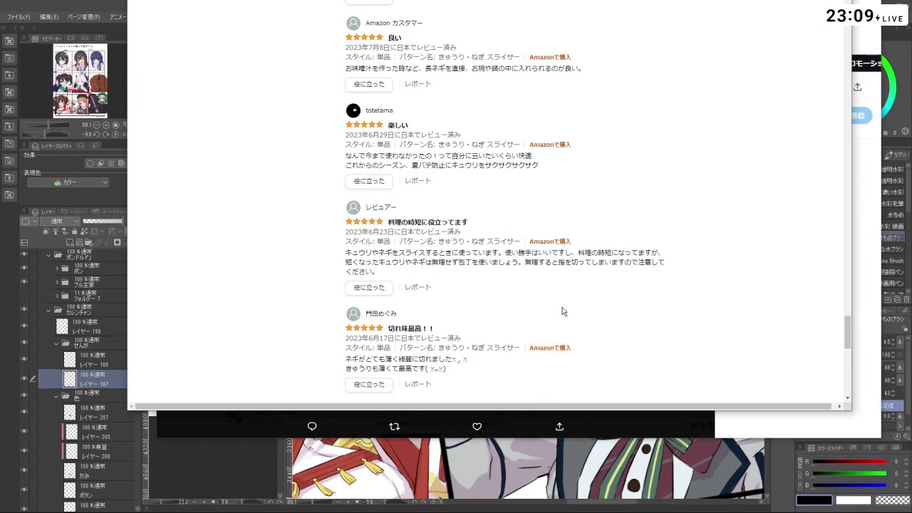
pyautogui.scroll(-5, 587, 307)
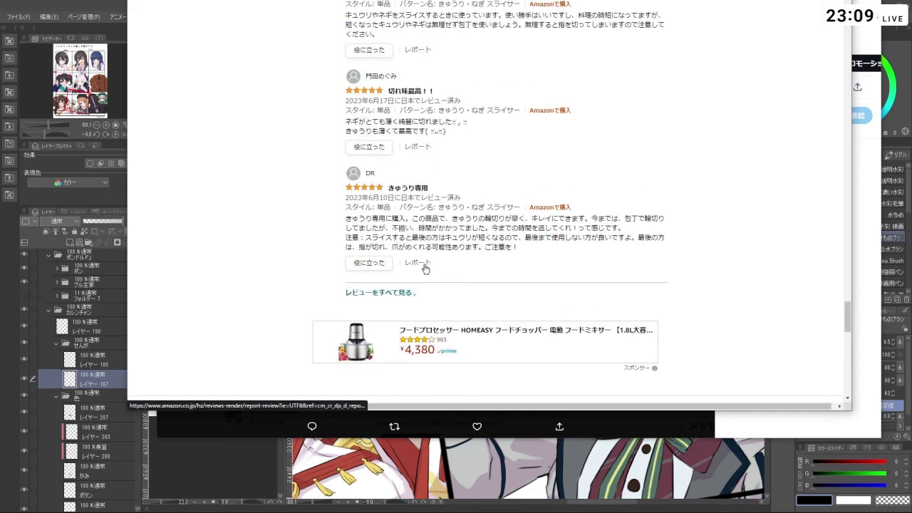
pyautogui.scroll(-6, 602, 296)
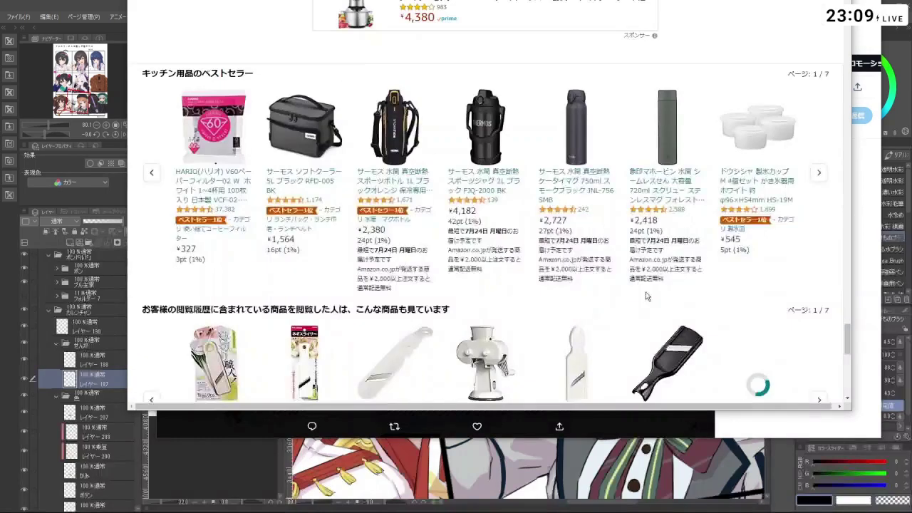
pyautogui.scroll(-3, 597, 269)
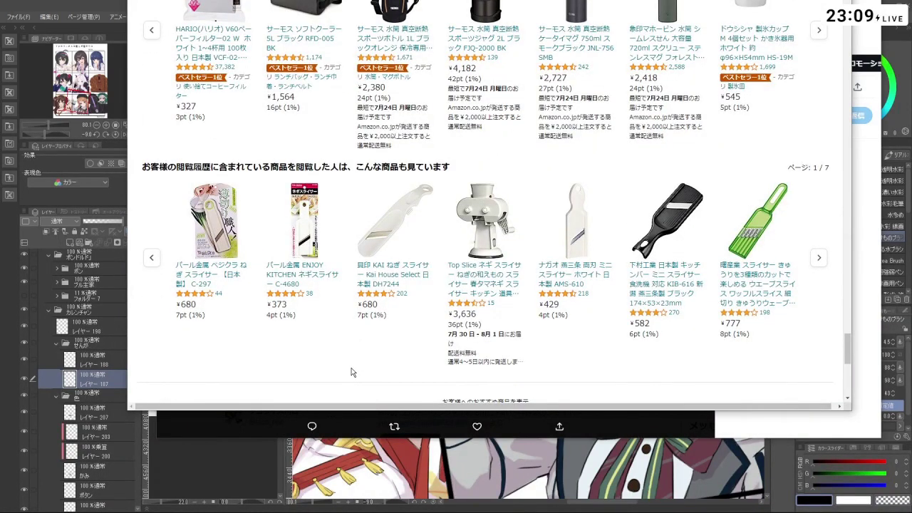
pyautogui.scroll(20, 350, 375)
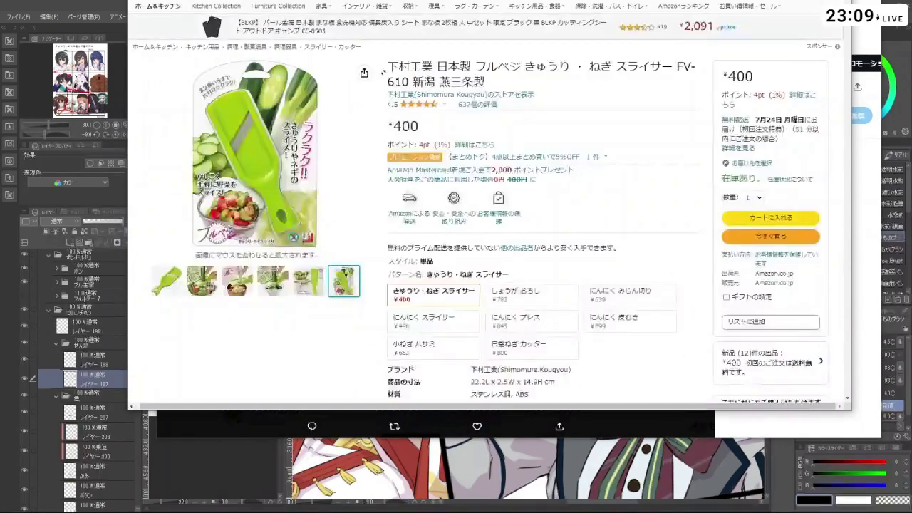
pyautogui.moveTo(294, 183)
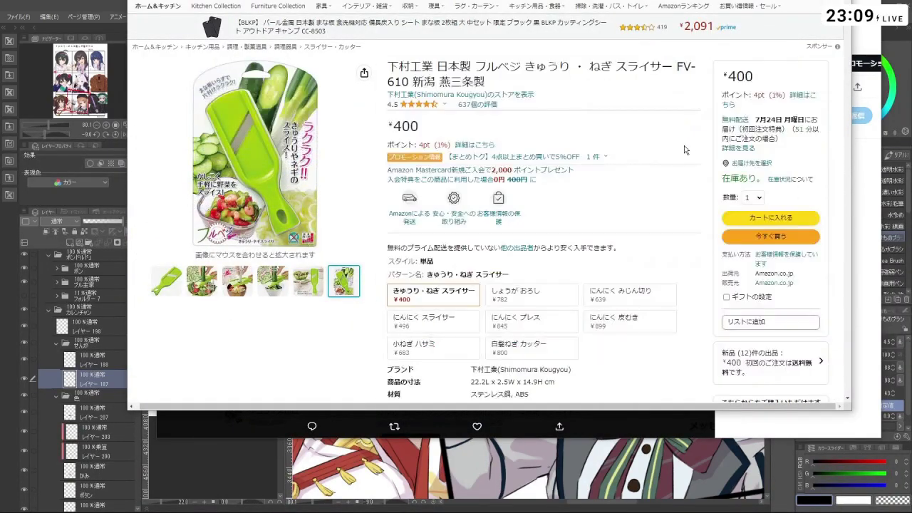
# - Highlight and deselect the ¥400 price, then start reading the article's slicing photos
pyautogui.doubleClick(408, 127)
pyautogui.click(408, 127)
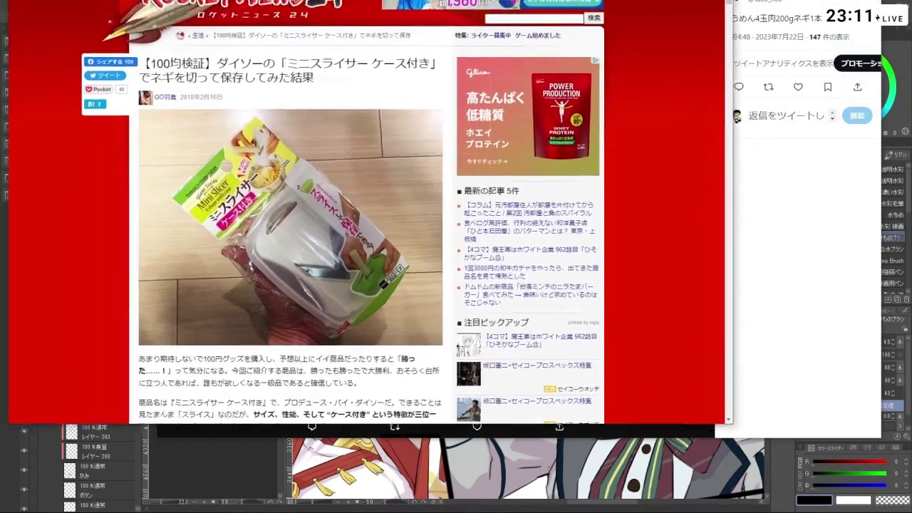
pyautogui.scroll(-5, 307, 289)
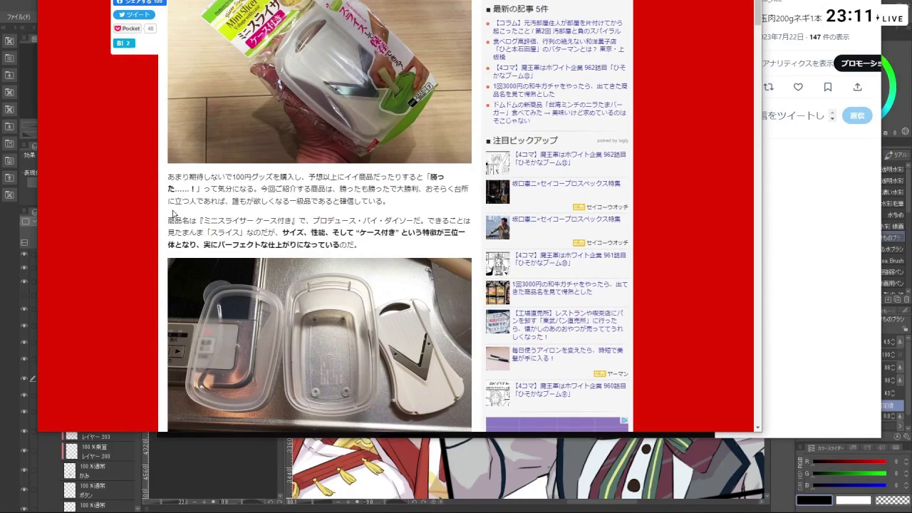
pyautogui.scroll(-5, 693, 182)
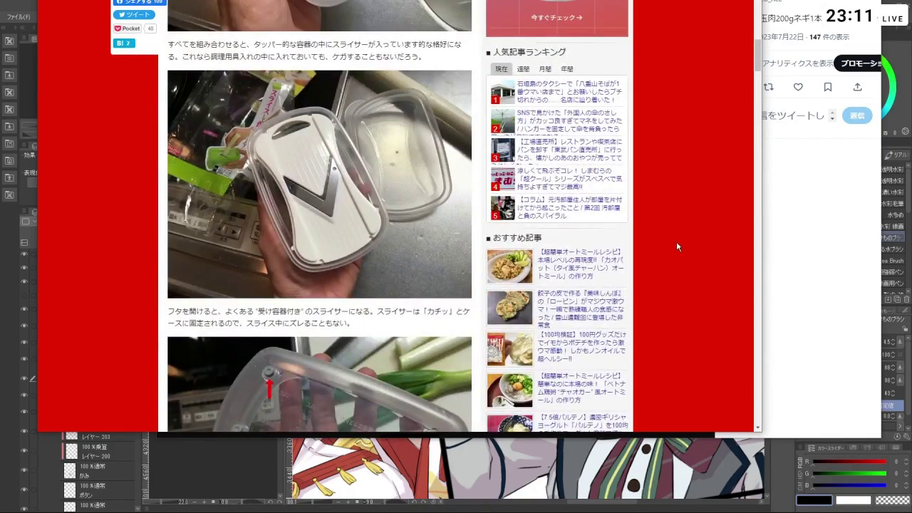
pyautogui.scroll(-5, 644, 184)
pyautogui.scroll(4, 644, 196)
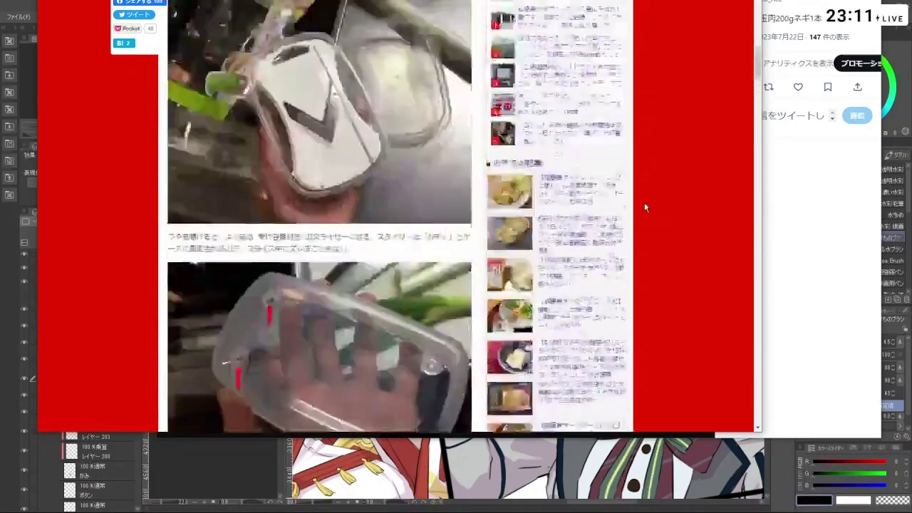
pyautogui.scroll(-3, 645, 202)
pyautogui.scroll(-3, 643, 203)
pyautogui.scroll(2, 666, 207)
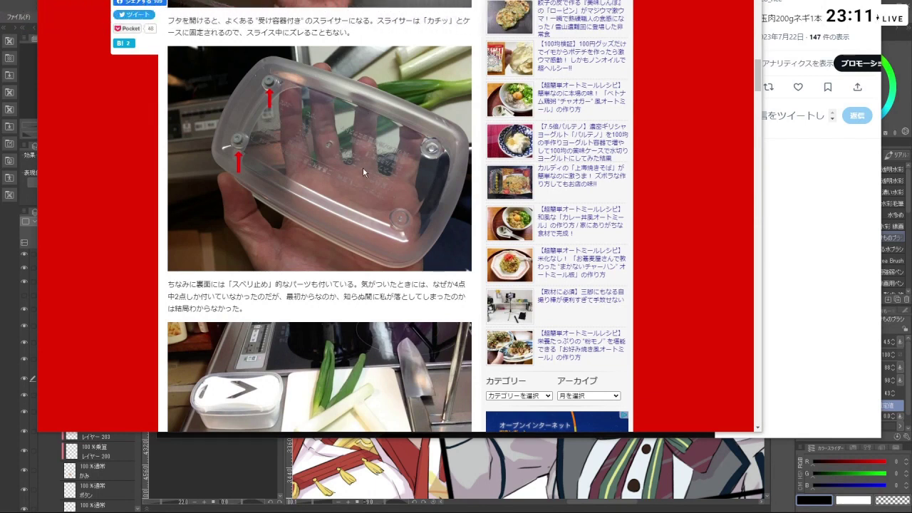
# - Read on to the warning that leek odor escapes even sealed fridge containers
pyautogui.scroll(-5, 263, 128)
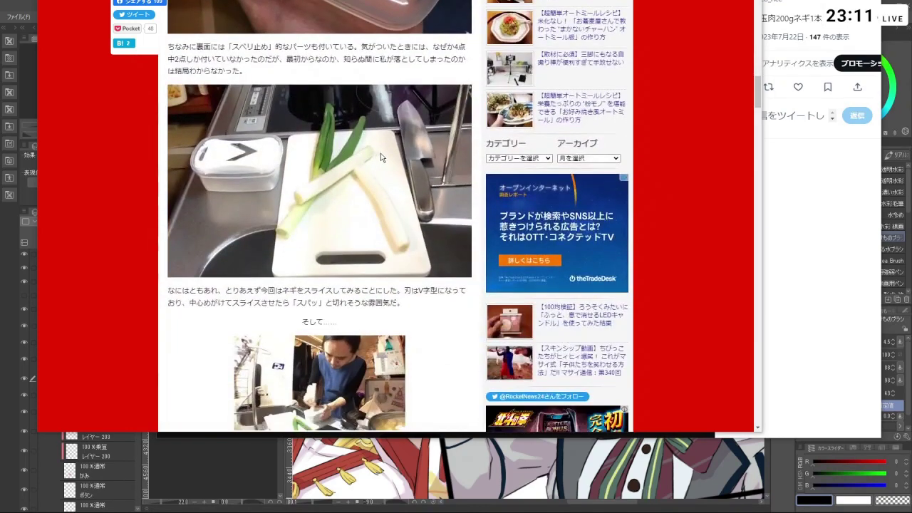
pyautogui.scroll(-2, 292, 167)
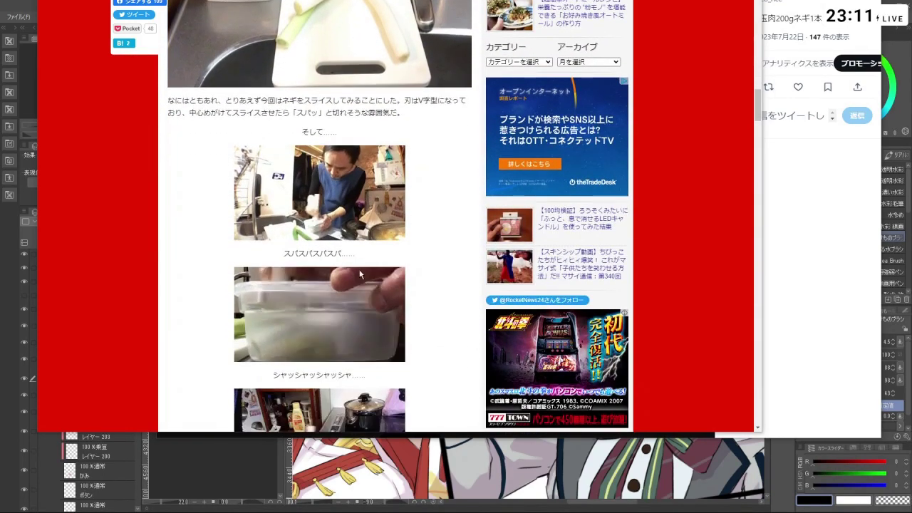
pyautogui.scroll(-3, 427, 248)
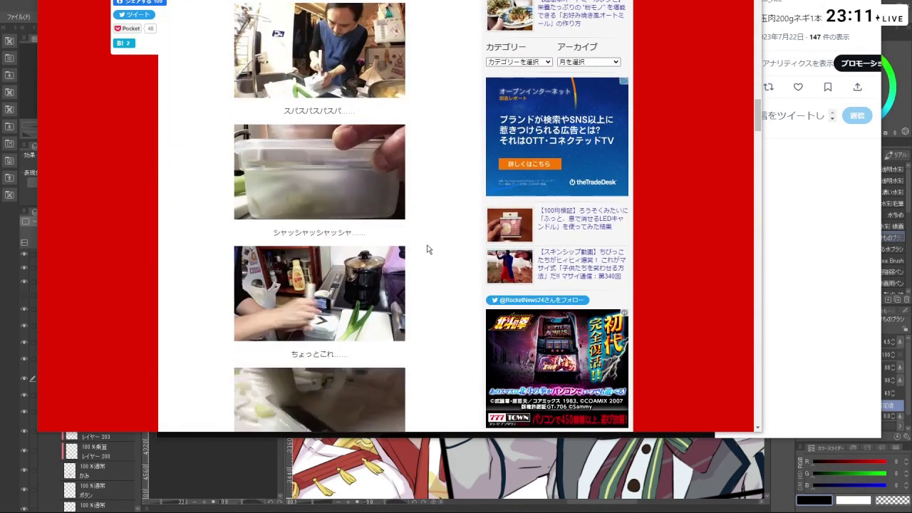
pyautogui.scroll(-1, 368, 312)
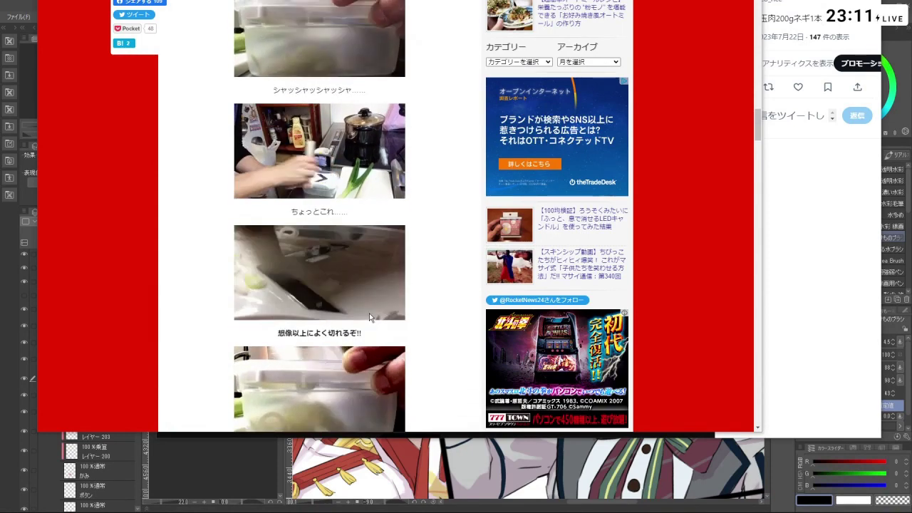
pyautogui.scroll(-5, 369, 314)
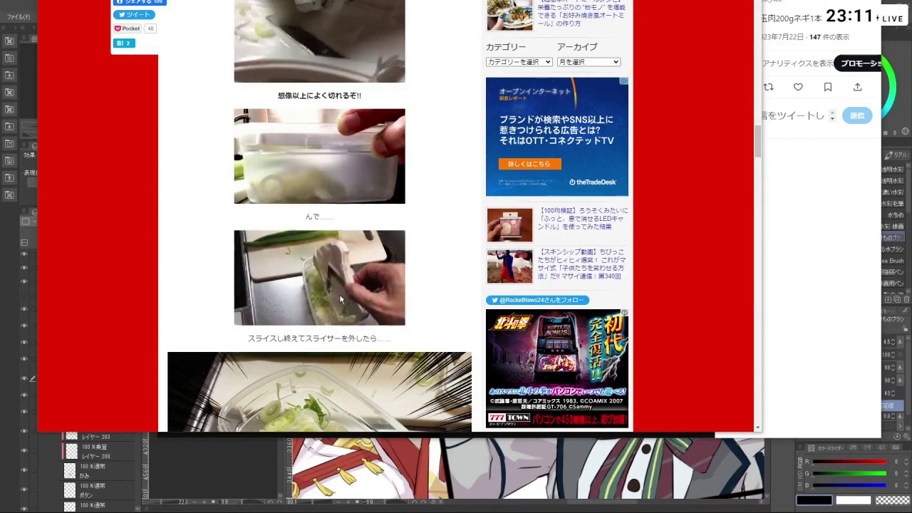
pyautogui.scroll(-5, 339, 288)
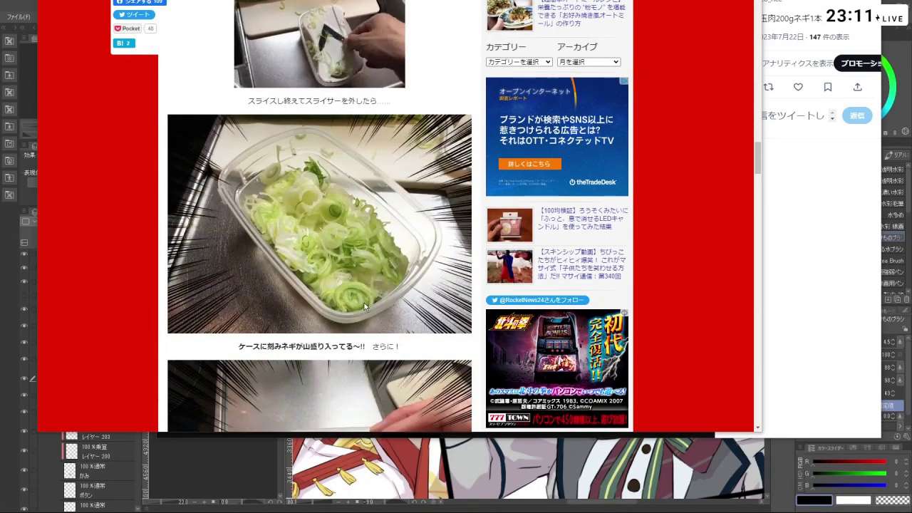
pyautogui.scroll(-3, 364, 305)
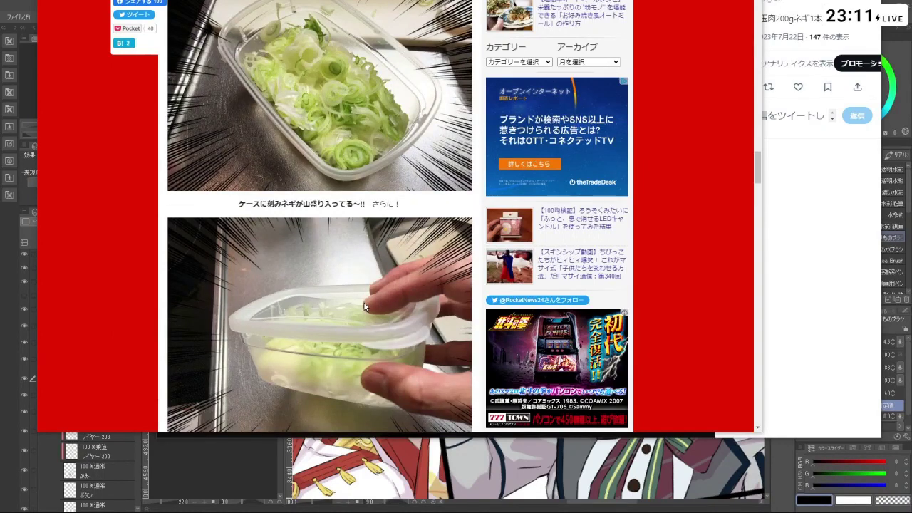
pyautogui.scroll(-2, 364, 305)
pyautogui.scroll(-2, 365, 296)
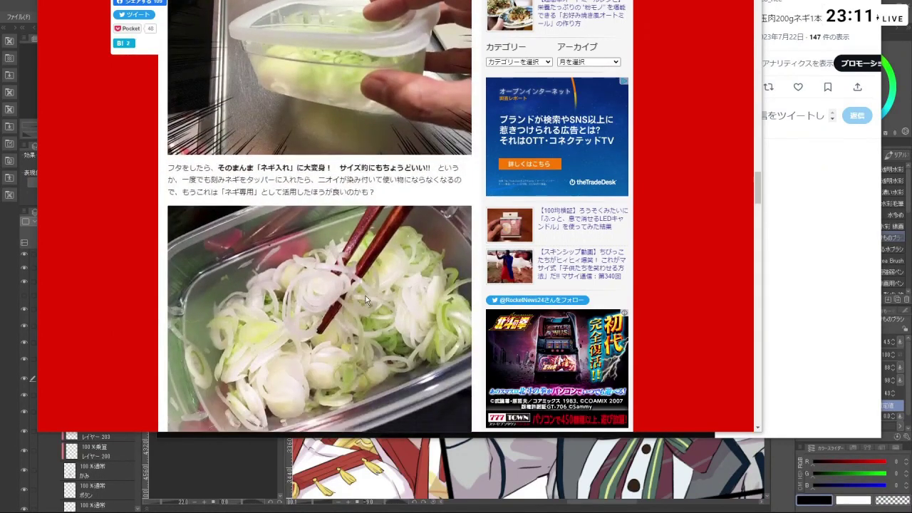
pyautogui.scroll(-10, 365, 295)
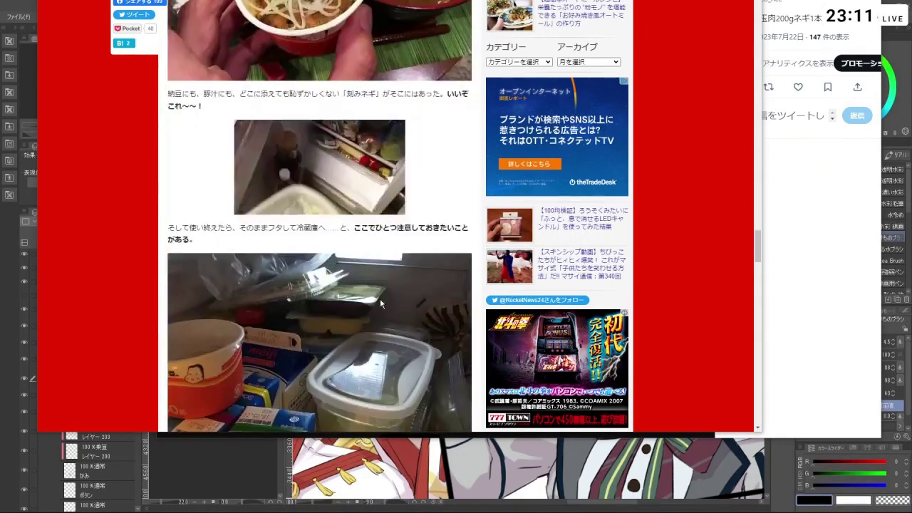
pyautogui.scroll(-3, 380, 303)
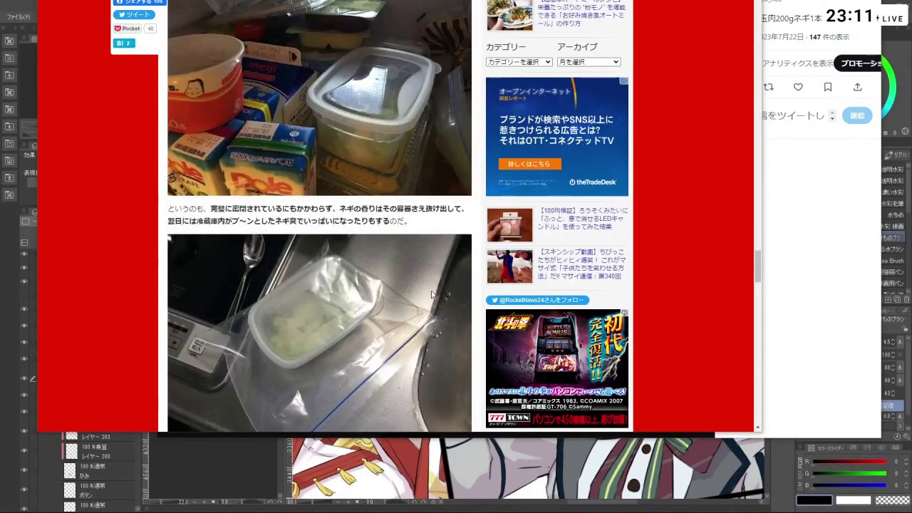
pyautogui.scroll(-5, 431, 293)
pyautogui.scroll(5, 435, 285)
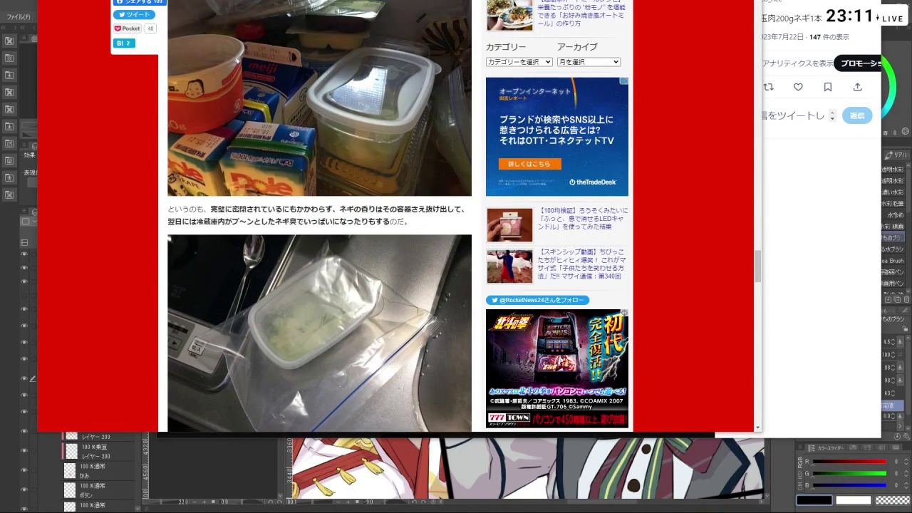
# - Leave the leek slicer article and the somen-with-pork tweet photo
pyautogui.hotkey('alt', 'Tab')
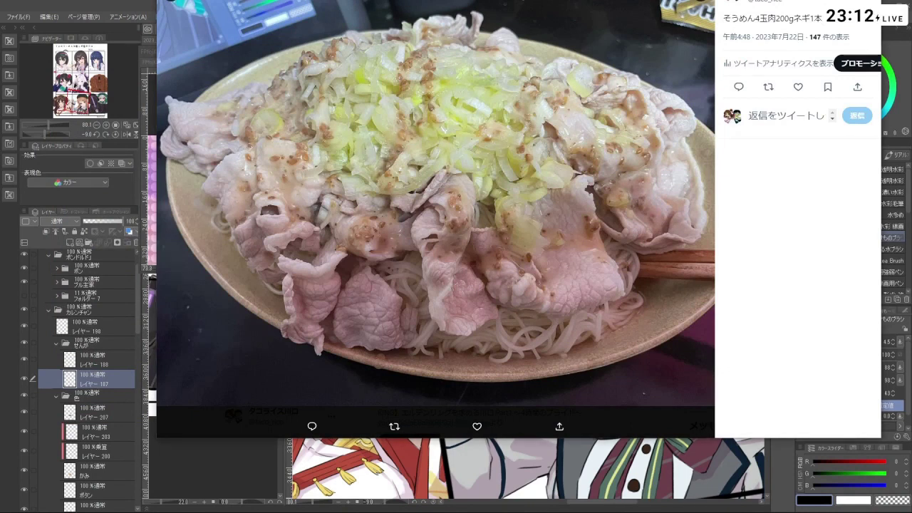
pyautogui.hotkey('alt', 'Tab')
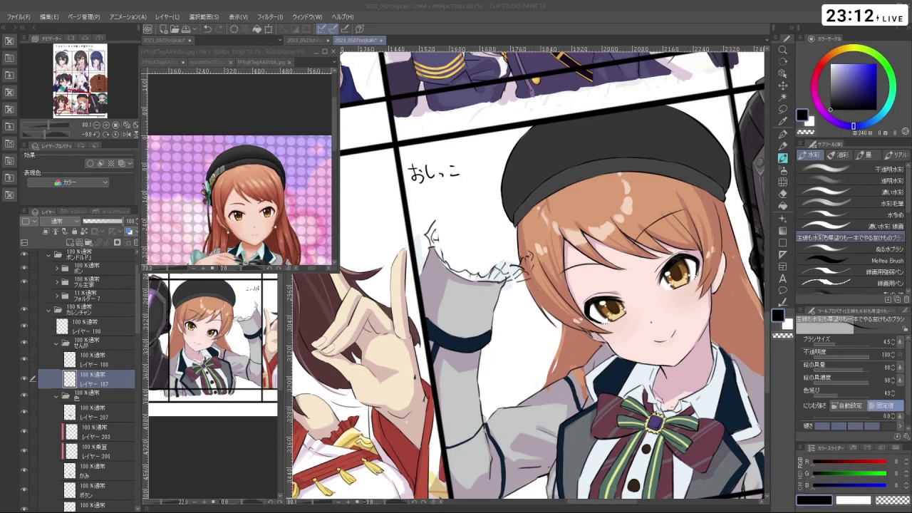
pyautogui.hotkey('alt', 'Tab')
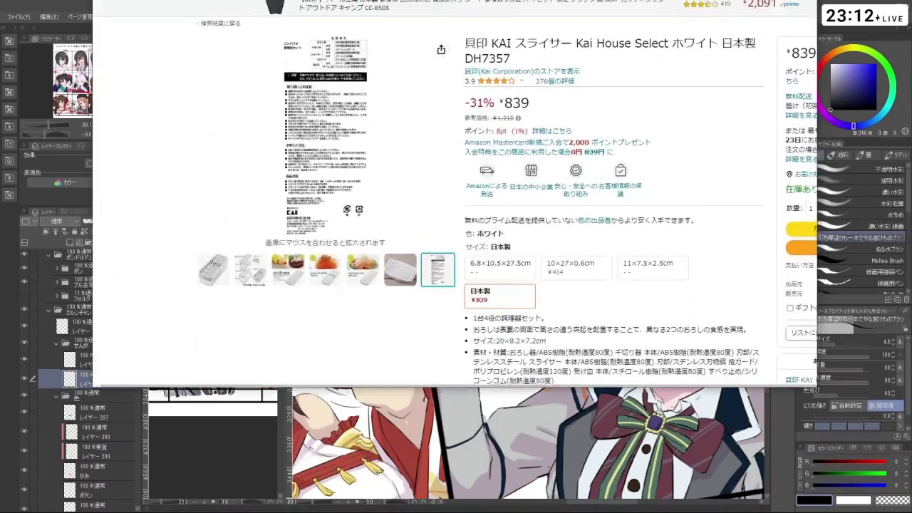
pyautogui.moveTo(235, 260)
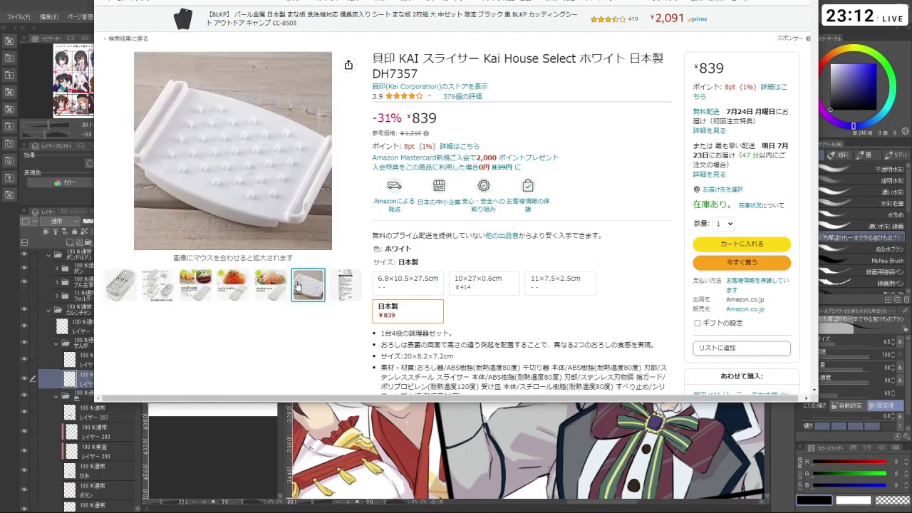
pyautogui.hotkey('alt', 'Tab')
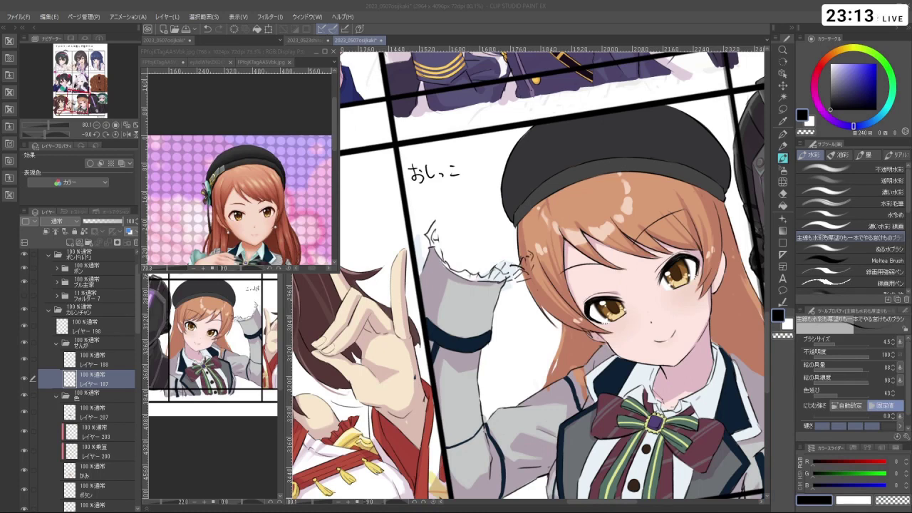
pyautogui.click(107, 416)
pyautogui.scroll(2, 572, 210)
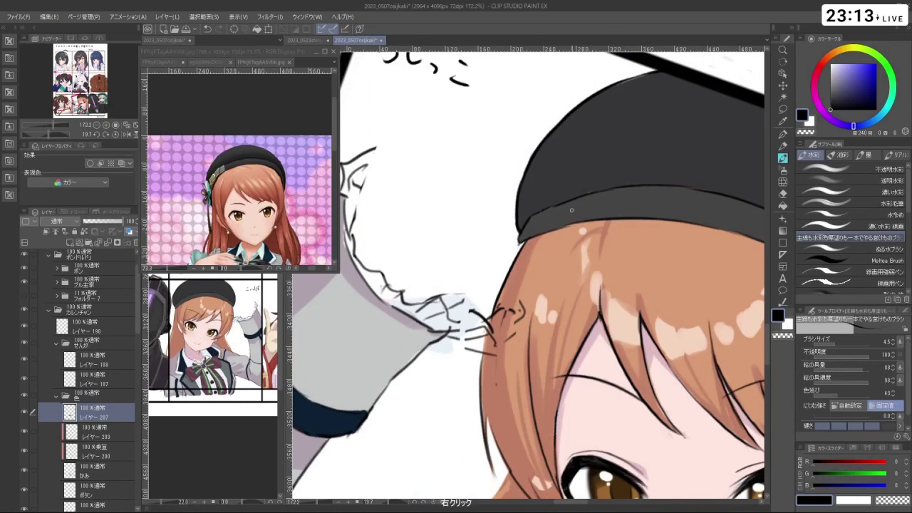
pyautogui.rightClick(572, 211)
pyautogui.moveTo(571, 210)
pyautogui.mouseDown()
pyautogui.moveTo(515, 242)
pyautogui.moveTo(606, 294)
pyautogui.moveTo(663, 414)
pyautogui.mouseUp()
pyautogui.scroll(-5, 606, 294)
pyautogui.click(477, 151)
pyautogui.keyDown('ctrl'); pyautogui.click(478, 151); pyautogui.keyUp('ctrl')
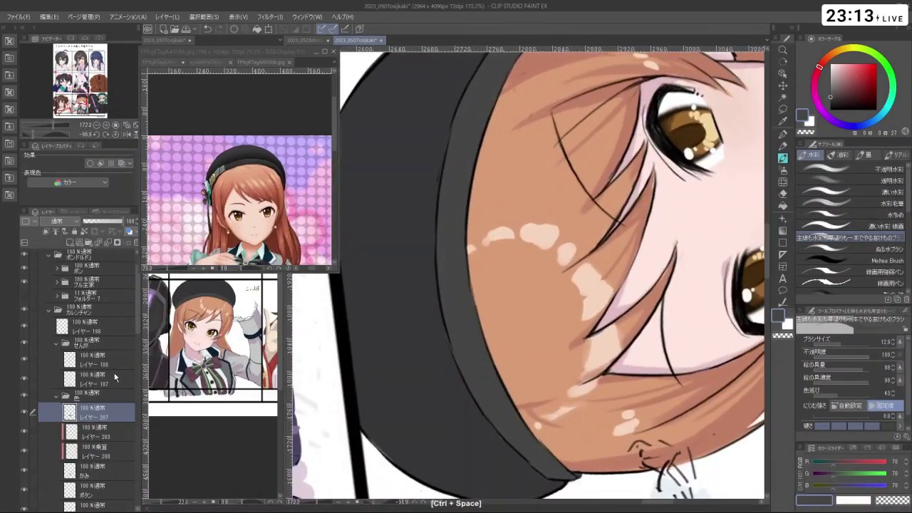
pyautogui.keyDown('ctrl'); pyautogui.click(432, 210); pyautogui.keyUp('ctrl')
pyautogui.moveTo(453, 156); pyautogui.dragTo(443, 163)
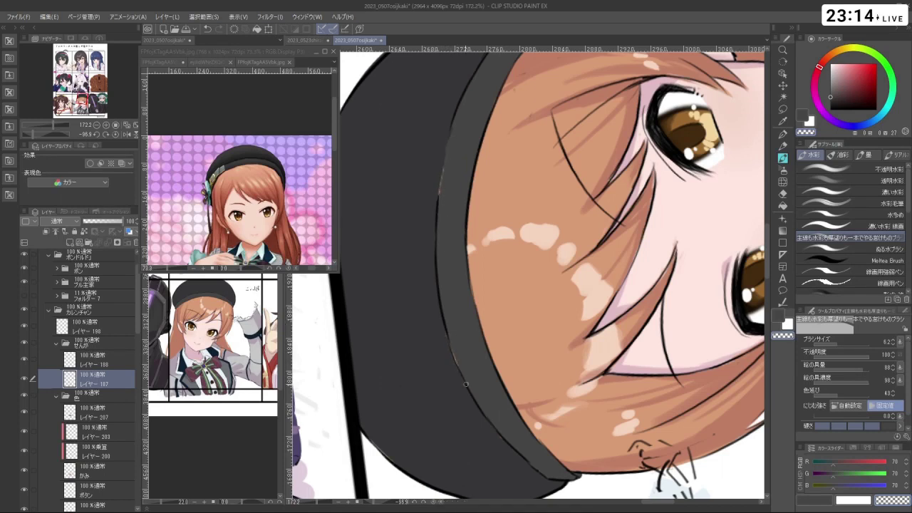
pyautogui.moveTo(830, 79); pyautogui.dragTo(830, 109)
pyautogui.moveTo(442, 342); pyautogui.dragTo(441, 335)
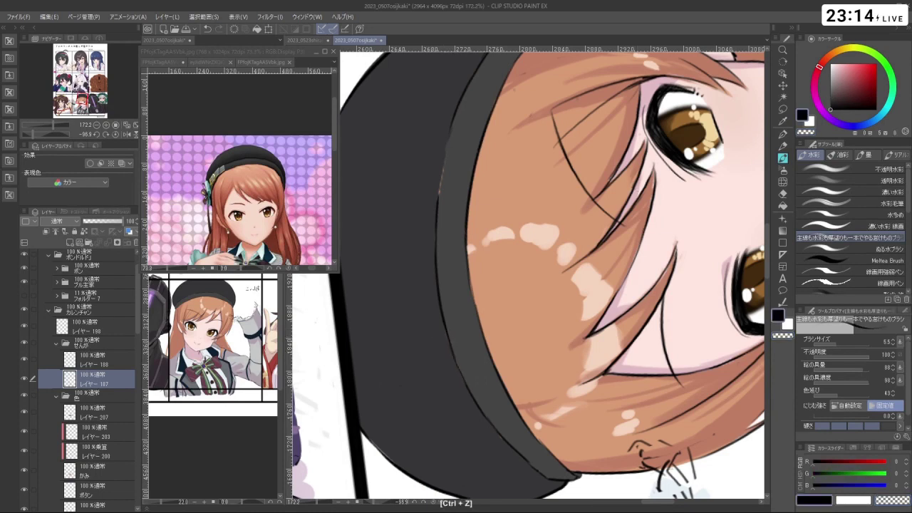
pyautogui.press('c')
pyautogui.press('c')
pyautogui.moveTo(509, 444)
pyautogui.mouseDown()
pyautogui.moveTo(517, 475)
pyautogui.moveTo(588, 142)
pyautogui.moveTo(542, 235)
pyautogui.mouseUp()
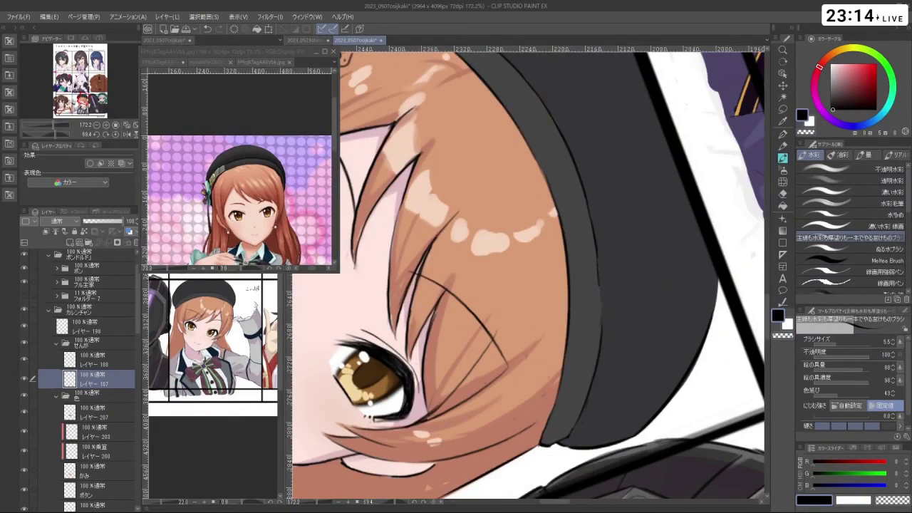
pyautogui.hotkey('ctrl', 'z')
pyautogui.hotkey('ctrl', 'z')
pyautogui.moveTo(596, 246); pyautogui.dragTo(601, 310)
pyautogui.hotkey('ctrl', 'z')
pyautogui.moveTo(596, 246)
pyautogui.mouseDown()
pyautogui.moveTo(601, 309)
pyautogui.moveTo(608, 291)
pyautogui.moveTo(456, 235)
pyautogui.moveTo(458, 288)
pyautogui.mouseUp()
pyautogui.press('c')
pyautogui.hotkey('ctrl', 'z')
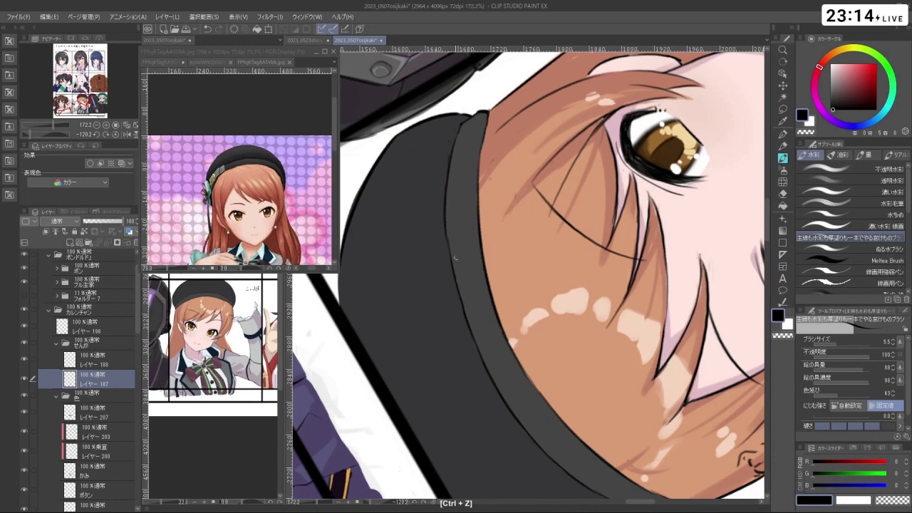
pyautogui.press('space')
pyautogui.press('c')
pyautogui.press('c')
pyautogui.hotkey('shift', 'space')
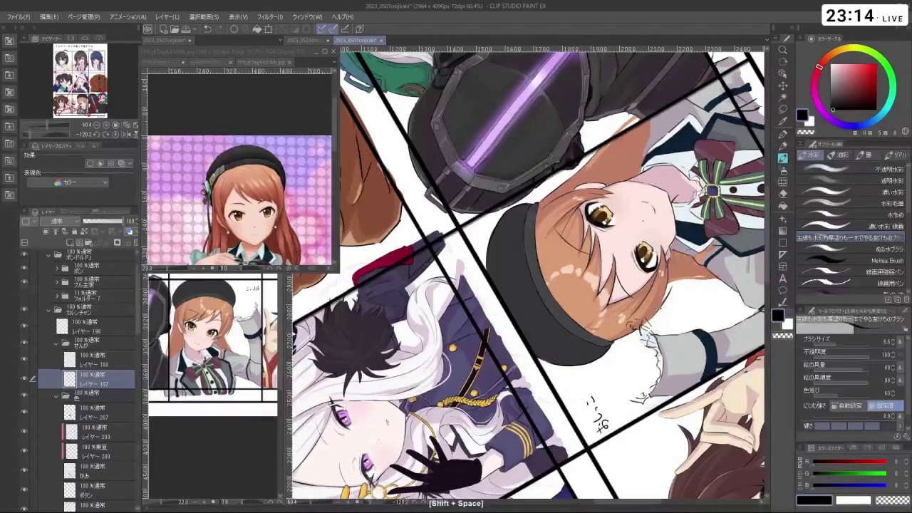
pyautogui.press('c')
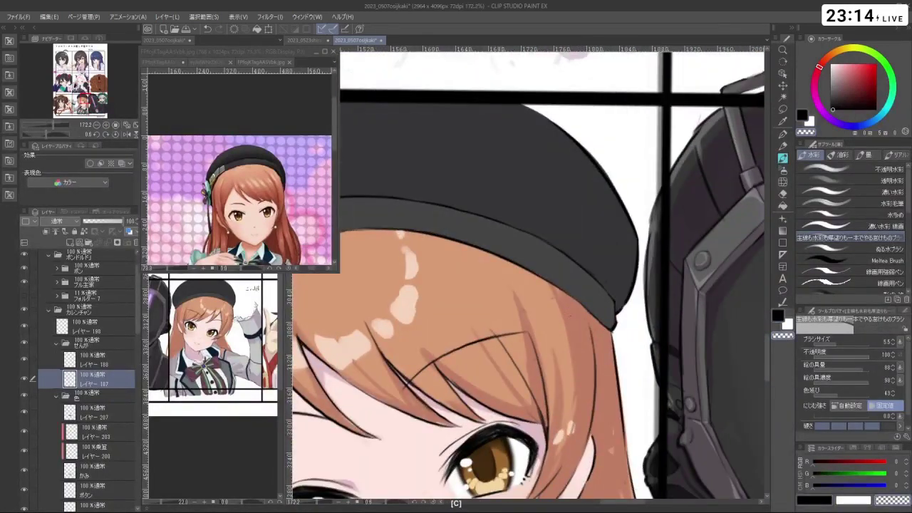
pyautogui.moveTo(557, 307); pyautogui.dragTo(547, 347)
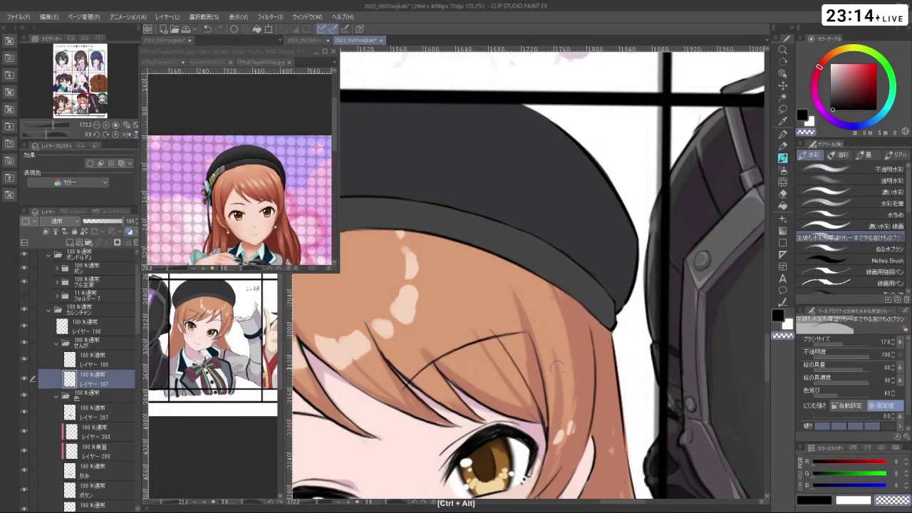
pyautogui.press('space')
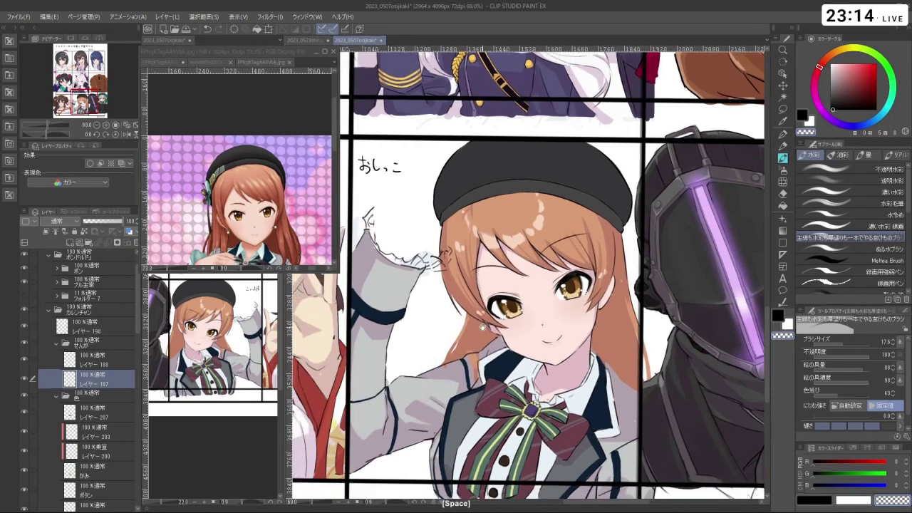
# - Move the せんが のコピー, 肌のコピー and レイヤー206 layers up into the folder and show them
pyautogui.moveTo(421, 320); pyautogui.dragTo(452, 310)
pyautogui.moveTo(137, 315); pyautogui.dragTo(146, 399)
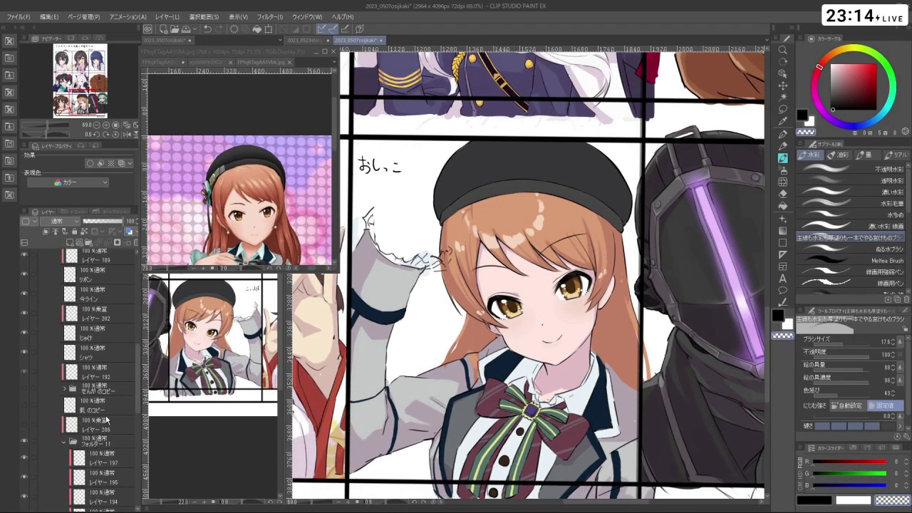
pyautogui.click(101, 391)
pyautogui.keyDown('shift'); pyautogui.click(100, 425); pyautogui.keyUp('shift')
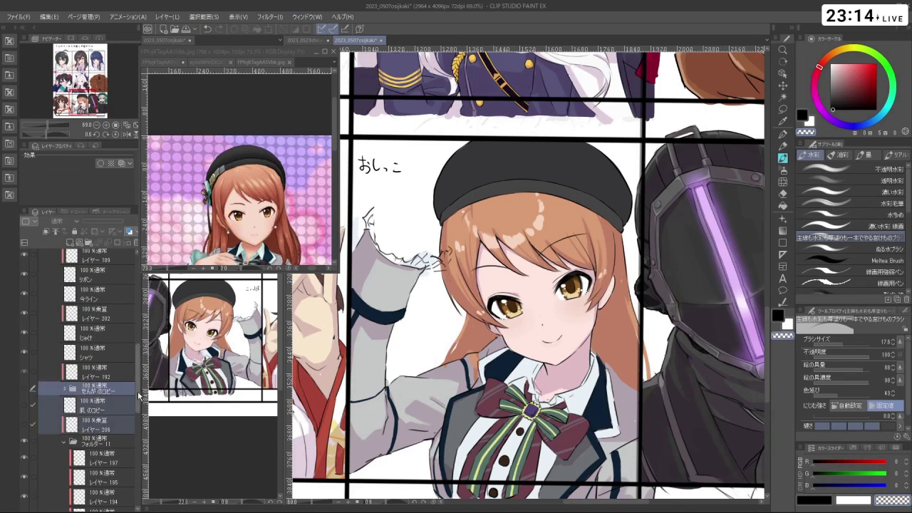
pyautogui.scroll(2, 141, 389)
pyautogui.moveTo(113, 463); pyautogui.dragTo(118, 289)
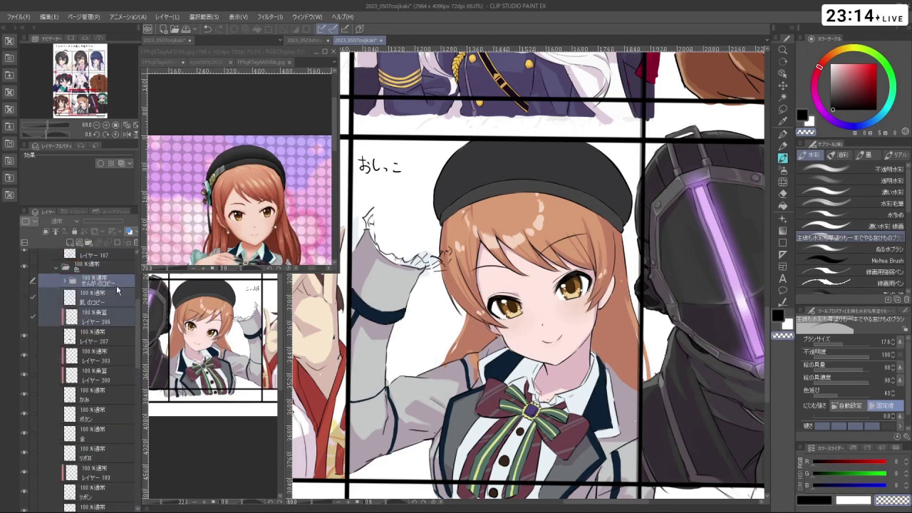
pyautogui.click(65, 295)
pyautogui.click(25, 283)
pyautogui.click(24, 296)
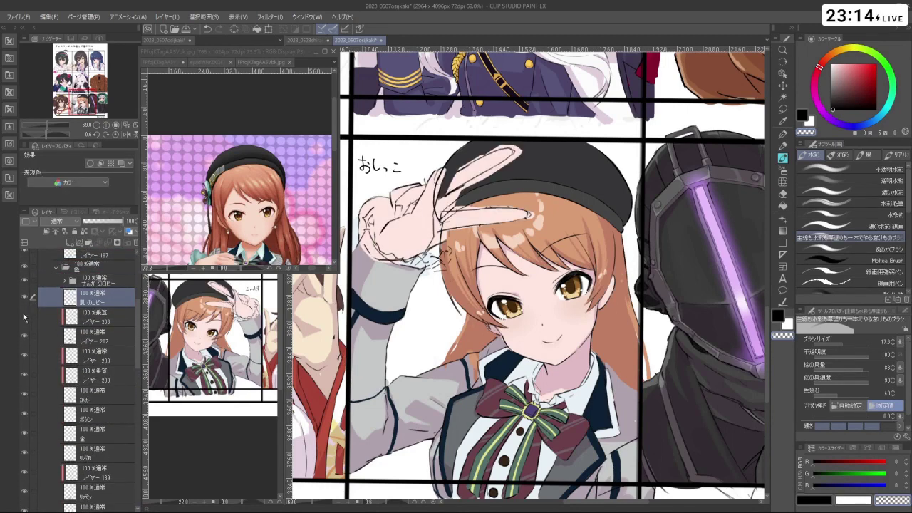
# - Rotate the canvas back near upright and toggle the skin copy and hat layers to inspect the hand
pyautogui.press('-')
pyautogui.press('-')
pyautogui.press('-')
pyautogui.press('-')
pyautogui.press('-')
pyautogui.press('-')
pyautogui.press('-')
pyautogui.press('-')
pyautogui.press('-')
pyautogui.press('-')
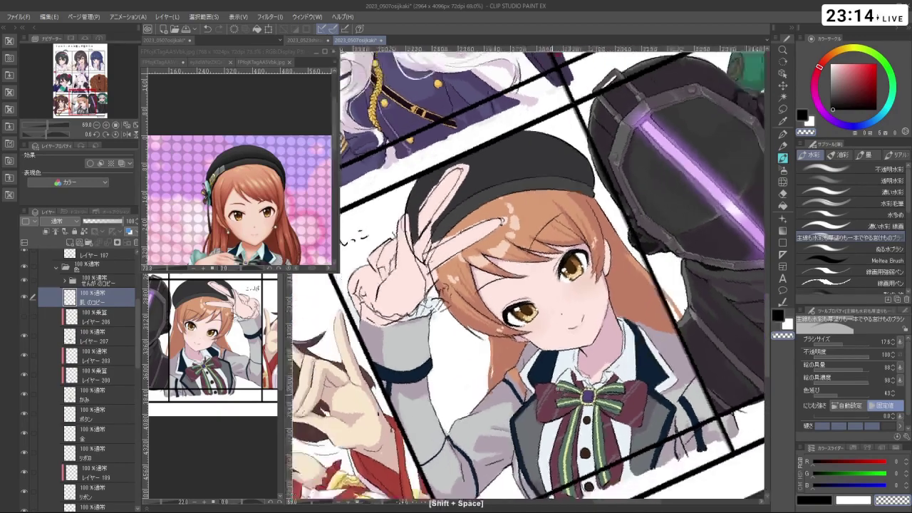
pyautogui.press('-')
pyautogui.press('-')
pyautogui.press('-')
pyautogui.press('-')
pyautogui.press('-')
pyautogui.press('-')
pyautogui.press('-')
pyautogui.press('-')
pyautogui.press('-')
pyautogui.press('-')
pyautogui.press('-')
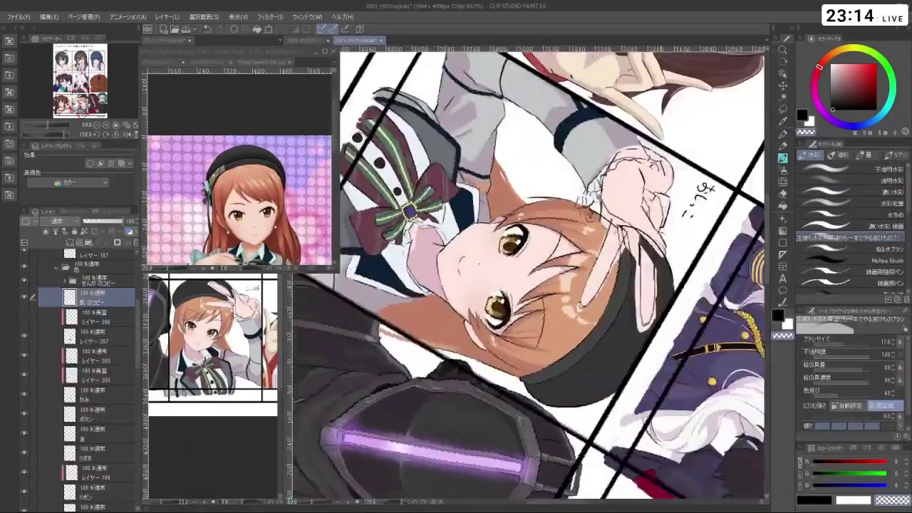
pyautogui.press('-')
pyautogui.press('-')
pyautogui.press('-')
pyautogui.press('-')
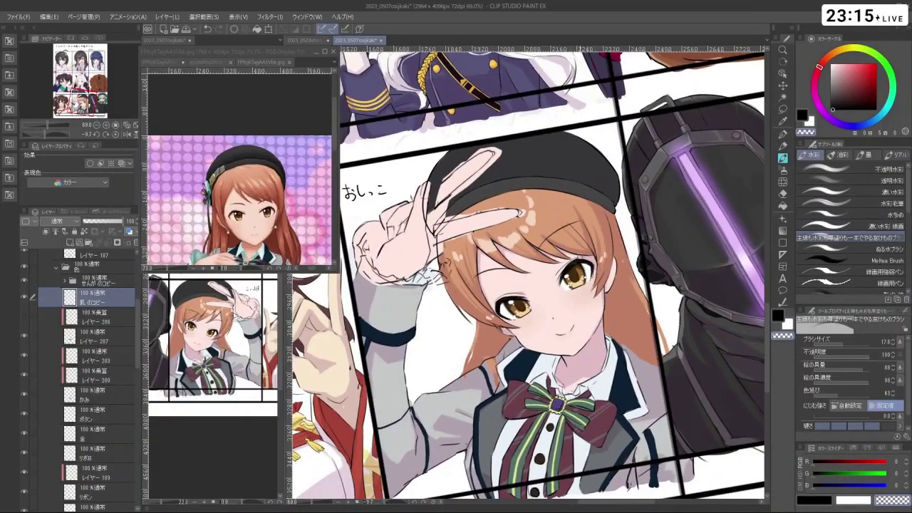
pyautogui.click(108, 281)
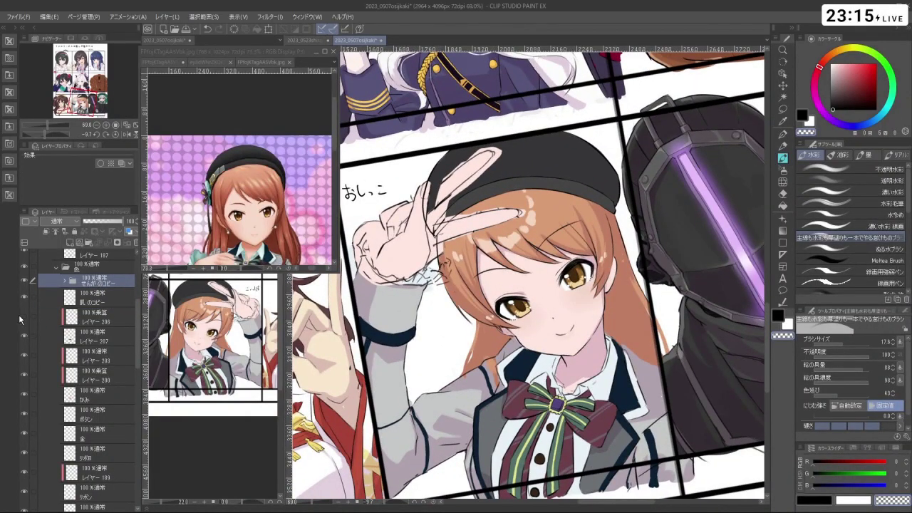
pyautogui.click(107, 318)
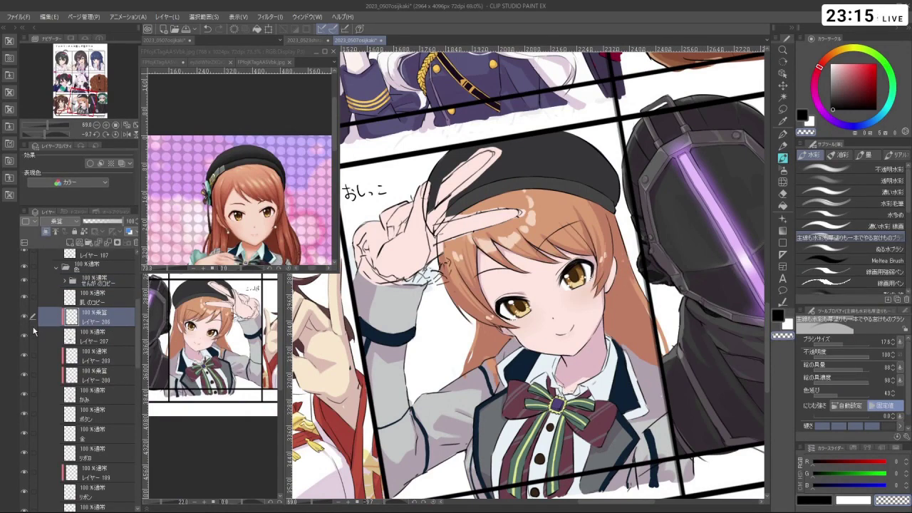
pyautogui.click(97, 302)
pyautogui.click(25, 299)
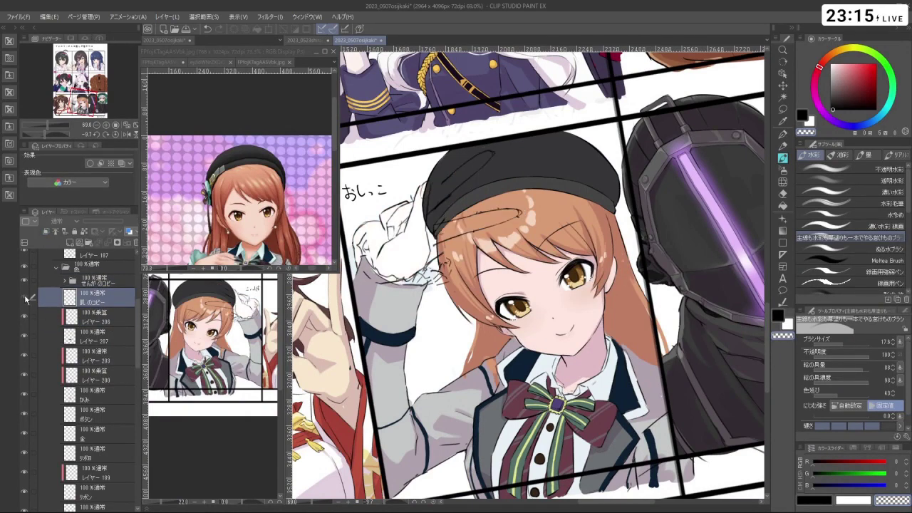
pyautogui.click(25, 299)
pyautogui.click(92, 341)
pyautogui.click(86, 320)
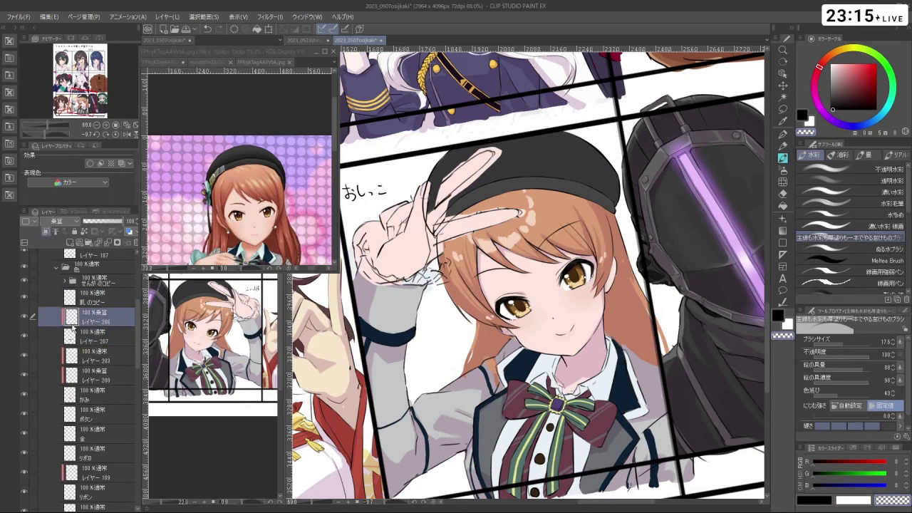
pyautogui.click(23, 334)
pyautogui.click(23, 334)
pyautogui.click(23, 334)
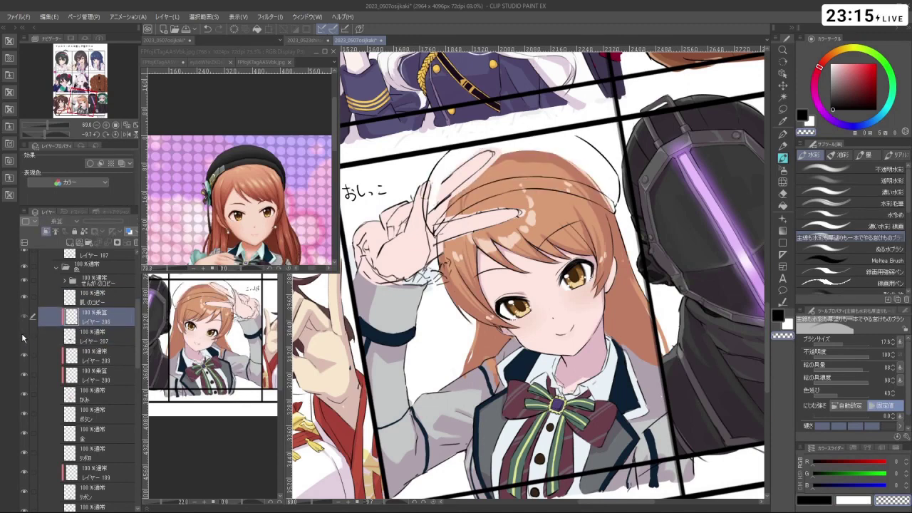
pyautogui.click(23, 337)
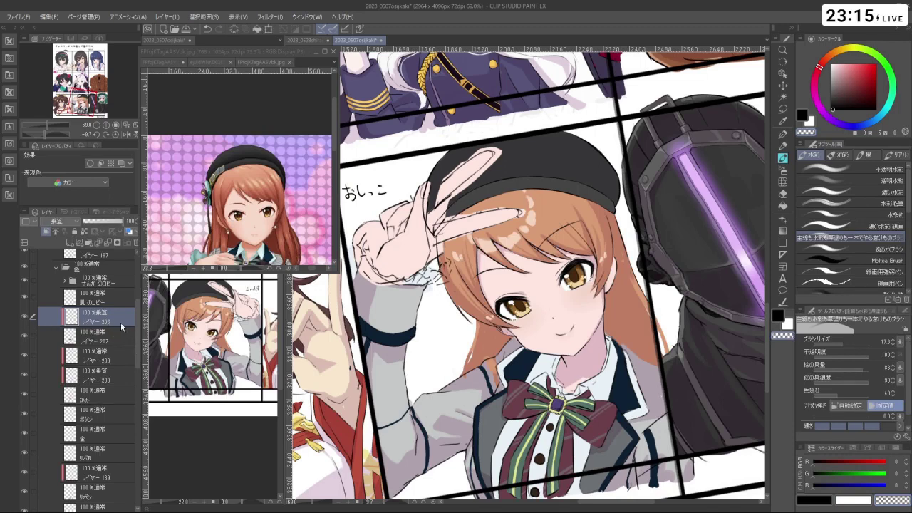
# - Undo the last hand change and move the line-art copy into the せんが folder
pyautogui.click(129, 294)
pyautogui.scroll(-2, 113, 318)
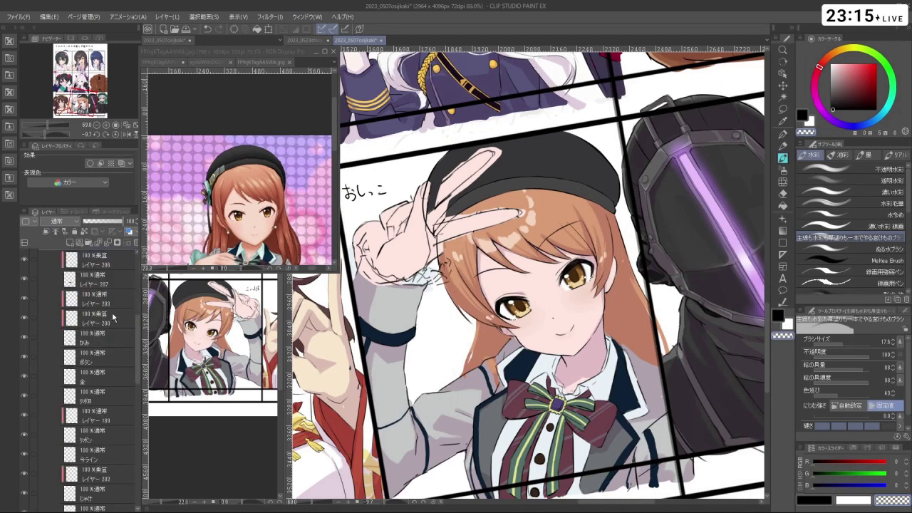
pyautogui.scroll(-7, 112, 318)
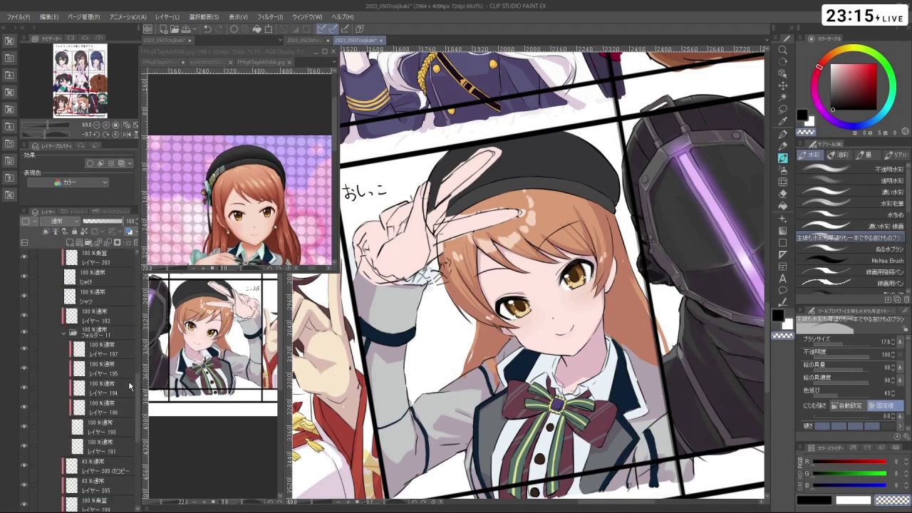
pyautogui.hotkey('ctrl', 'z')
pyautogui.hotkey('ctrl', 'z')
pyautogui.hotkey('ctrl', 'z')
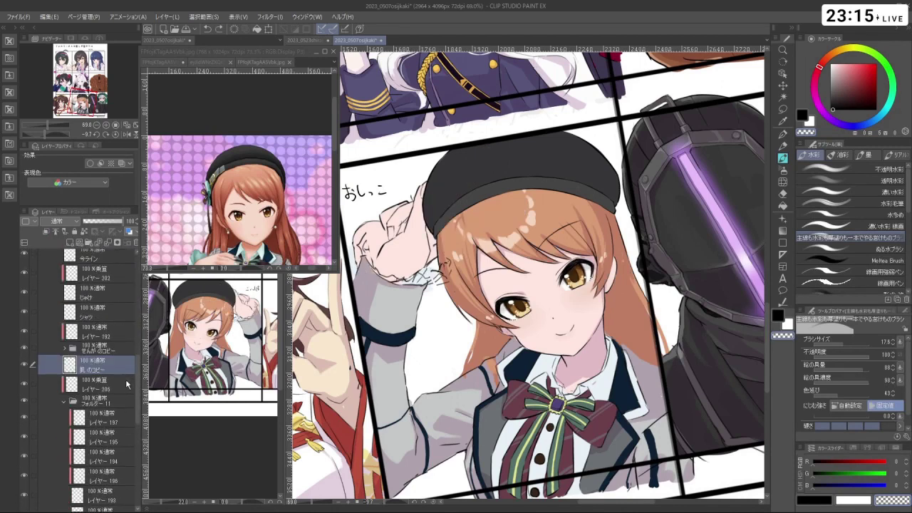
pyautogui.click(103, 385)
pyautogui.keyDown('shift'); pyautogui.click(107, 350); pyautogui.keyUp('shift')
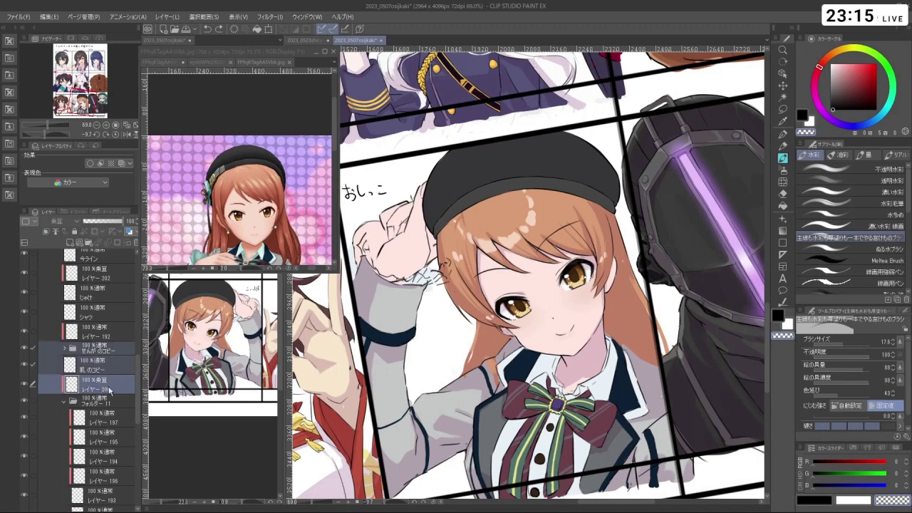
pyautogui.click(86, 392)
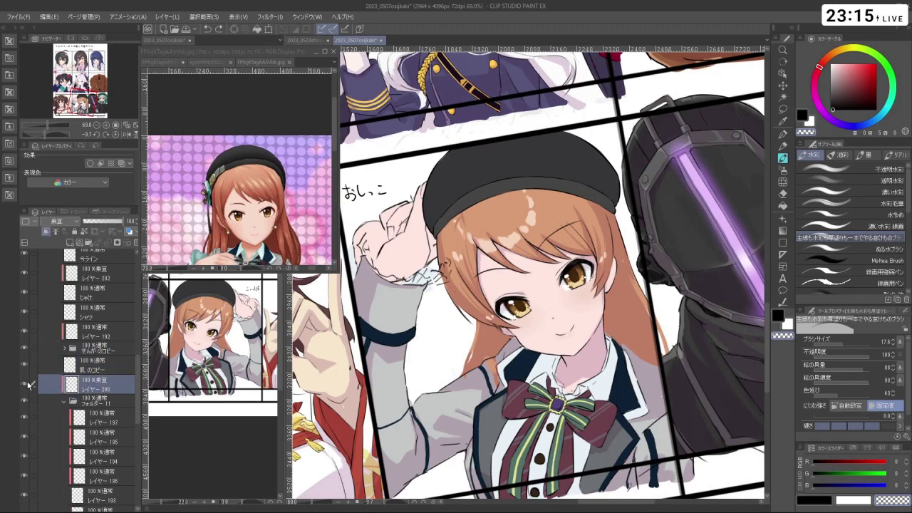
pyautogui.click(110, 370)
pyautogui.keyDown('shift'); pyautogui.click(123, 350); pyautogui.keyUp('shift')
pyautogui.scroll(3, 125, 353)
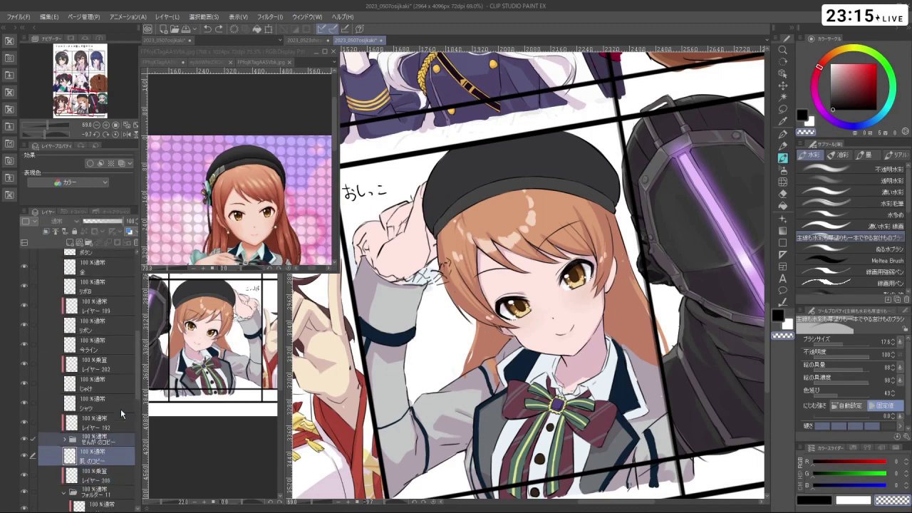
pyautogui.moveTo(112, 441); pyautogui.dragTo(119, 373)
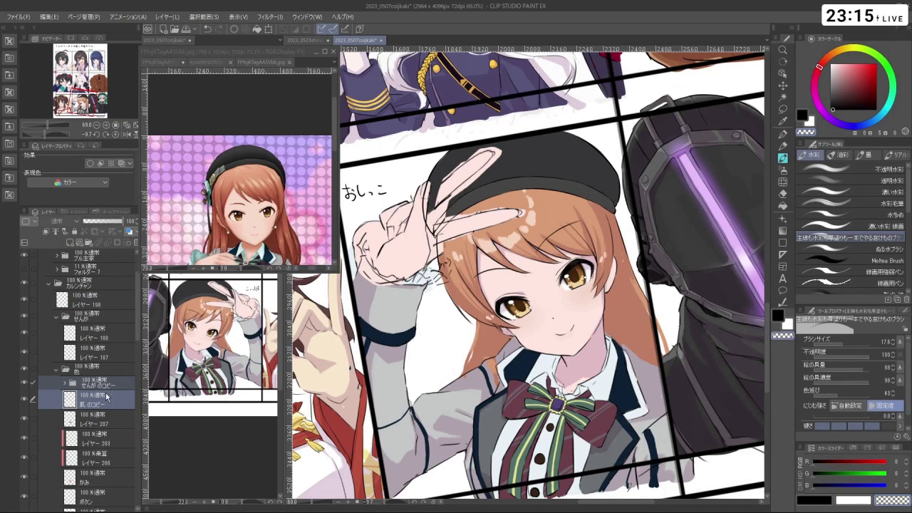
pyautogui.moveTo(101, 385); pyautogui.dragTo(107, 332)
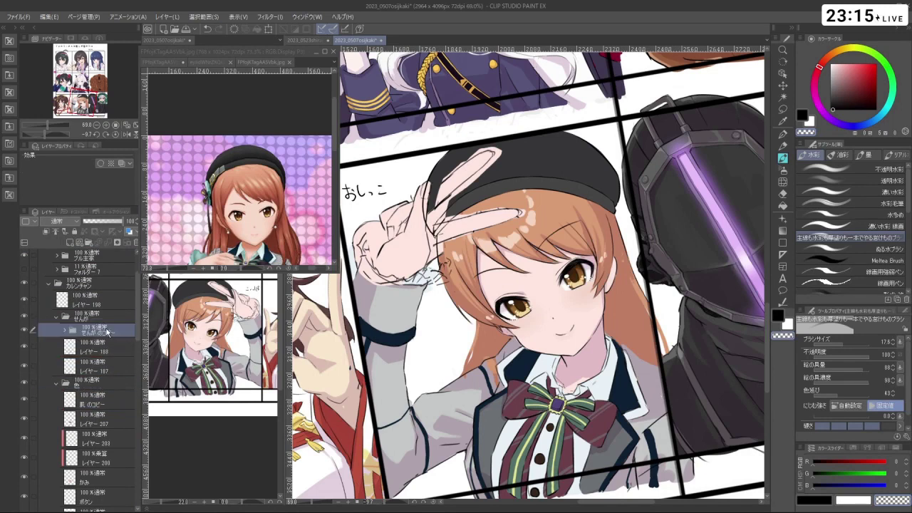
# - Delete the 肌 のコピー layer, add a new layer, and shift the copied sketch upward
pyautogui.click(102, 403)
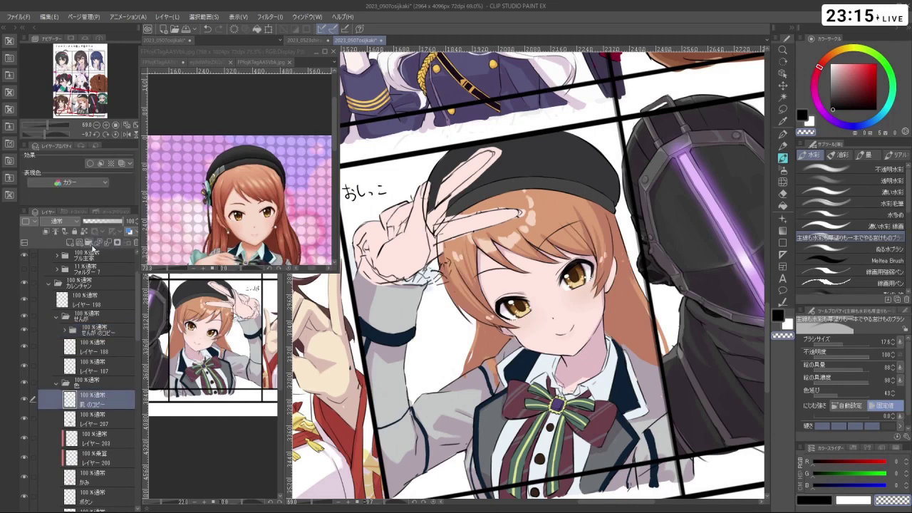
pyautogui.click(69, 243)
pyautogui.click(70, 244)
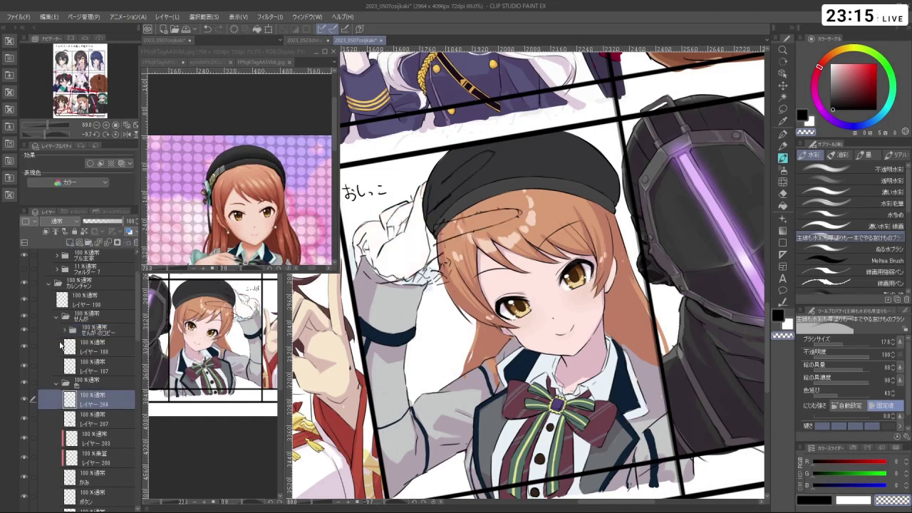
pyautogui.moveTo(570, 399); pyautogui.dragTo(510, 427)
pyautogui.click(102, 329)
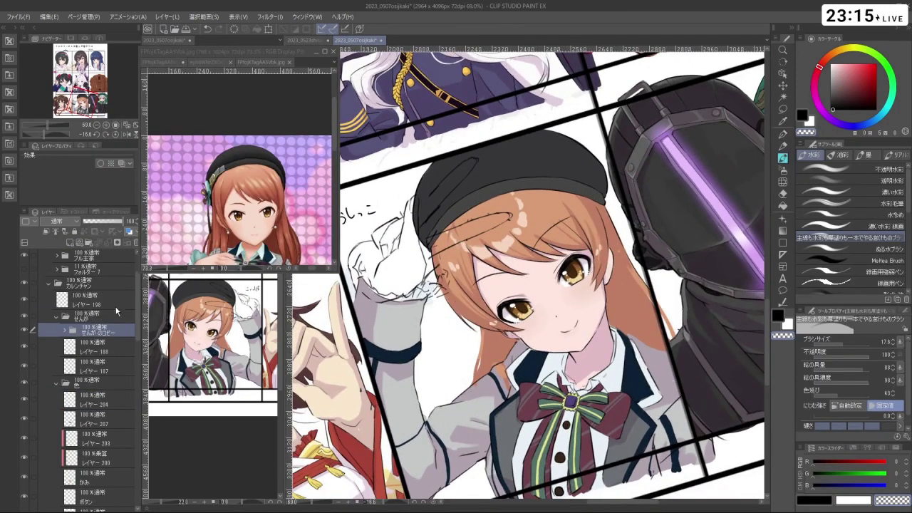
pyautogui.click(783, 85)
pyautogui.moveTo(441, 235)
pyautogui.mouseDown()
pyautogui.moveTo(455, 230)
pyautogui.moveTo(651, 272)
pyautogui.moveTo(656, 292)
pyautogui.moveTo(627, 214)
pyautogui.moveTo(513, 178)
pyautogui.moveTo(445, 201)
pyautogui.mouseUp()
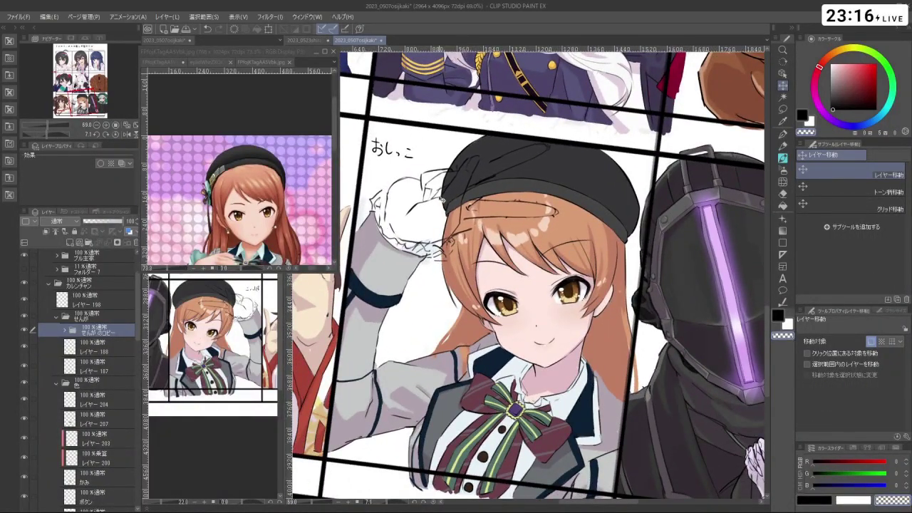
# - Rename the new layer レイヤー 204 to ゆび
pyautogui.hotkey('shift', 'space')
pyautogui.moveTo(446, 201); pyautogui.dragTo(576, 348)
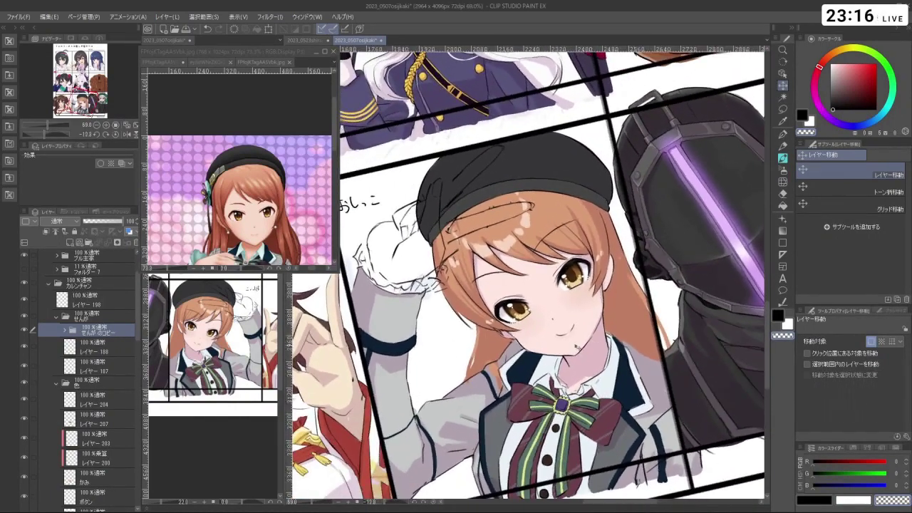
pyautogui.press('space')
pyautogui.moveTo(138, 298); pyautogui.dragTo(146, 342)
pyautogui.click(105, 330)
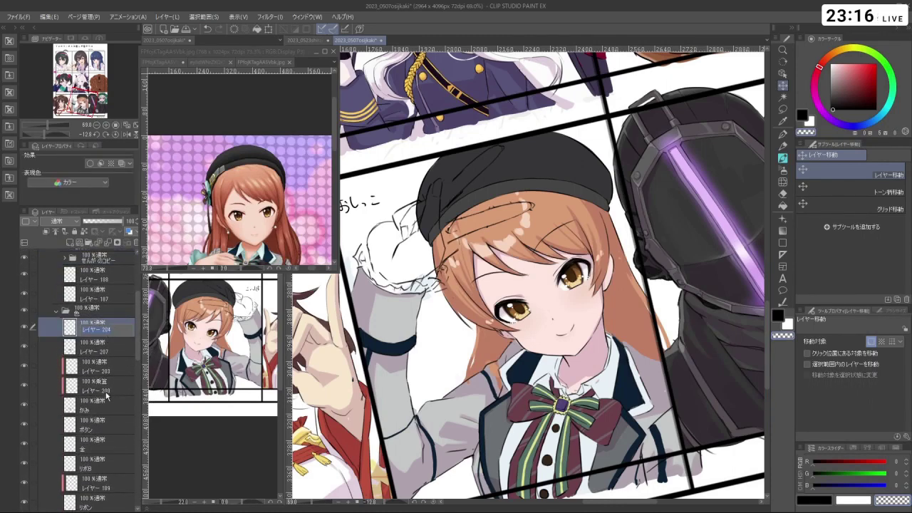
pyautogui.press('Return')
# - Set the drawing colour to light pink (255/201/228) on the colour wheel
pyautogui.keyDown('alt'); pyautogui.click(522, 276); pyautogui.keyUp('alt')
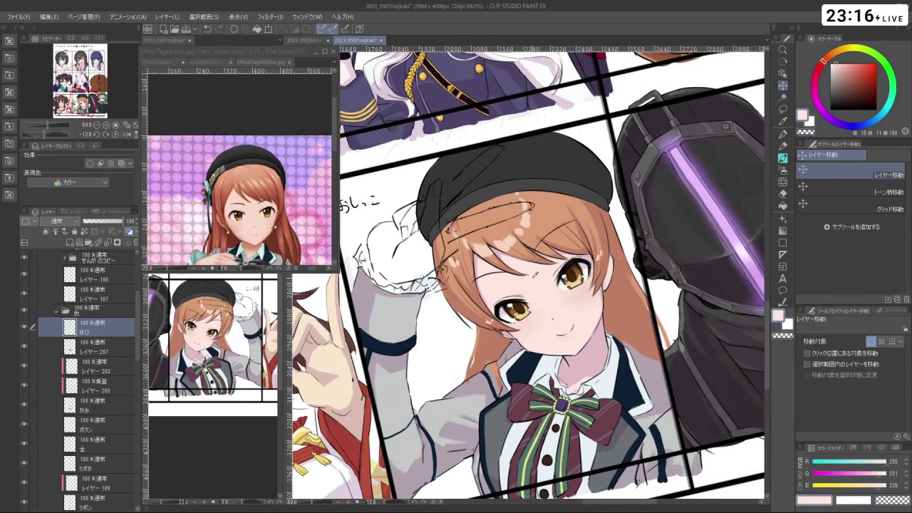
pyautogui.scroll(-1, 537, 283)
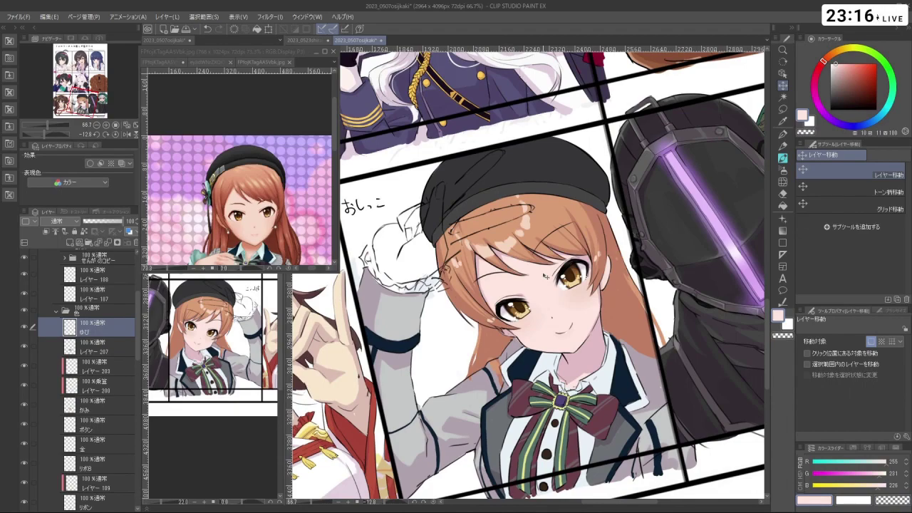
pyautogui.press('b')
pyautogui.moveTo(461, 255)
pyautogui.mouseDown()
pyautogui.moveTo(460, 290)
pyautogui.moveTo(493, 333)
pyautogui.moveTo(580, 290)
pyautogui.moveTo(590, 280)
pyautogui.moveTo(580, 267)
pyautogui.mouseUp()
pyautogui.scroll(3, 493, 332)
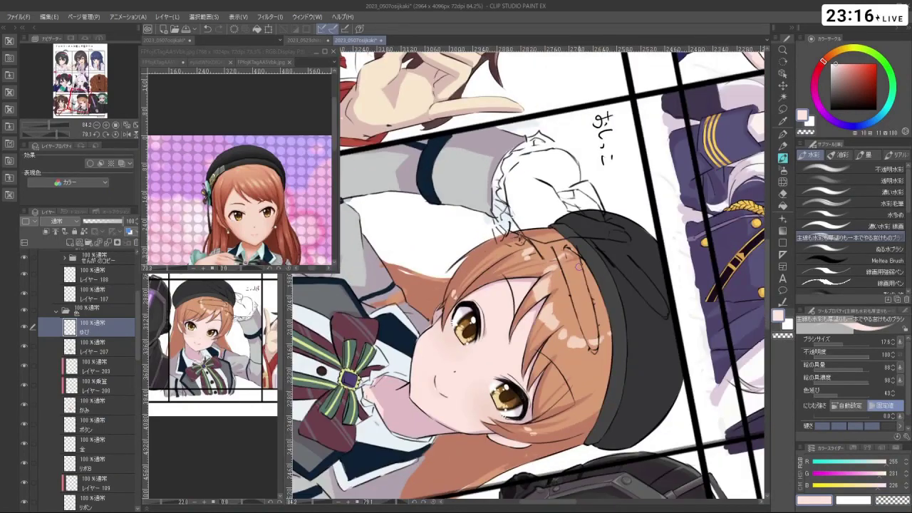
# - On the copied line-art folder, lasso the sketch lines along the hat brim for transforming
pyautogui.click(114, 261)
pyautogui.click(783, 109)
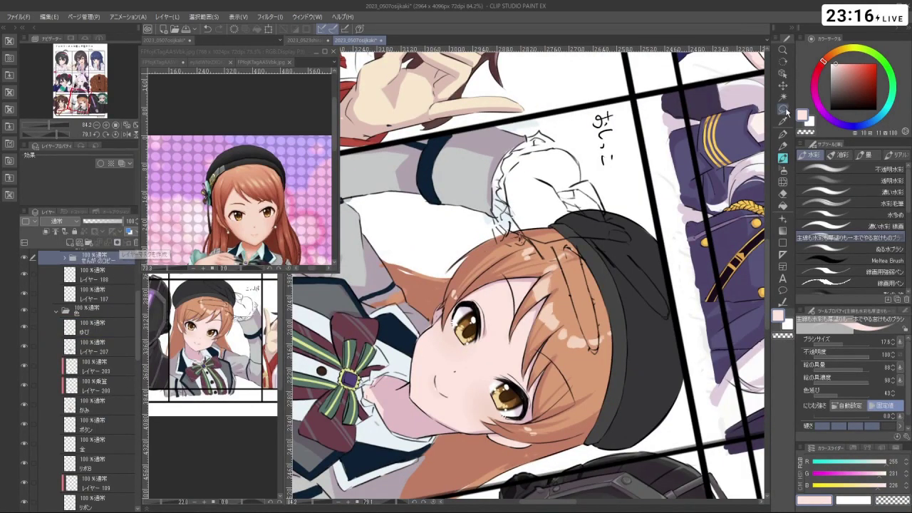
pyautogui.moveTo(588, 362)
pyautogui.mouseDown()
pyautogui.moveTo(552, 248)
pyautogui.moveTo(595, 233)
pyautogui.moveTo(626, 250)
pyautogui.moveTo(595, 236)
pyautogui.moveTo(608, 325)
pyautogui.moveTo(575, 333)
pyautogui.moveTo(550, 251)
pyautogui.mouseUp()
pyautogui.hotkey('ctrl', 'z')
pyautogui.hotkey('ctrl', 't')
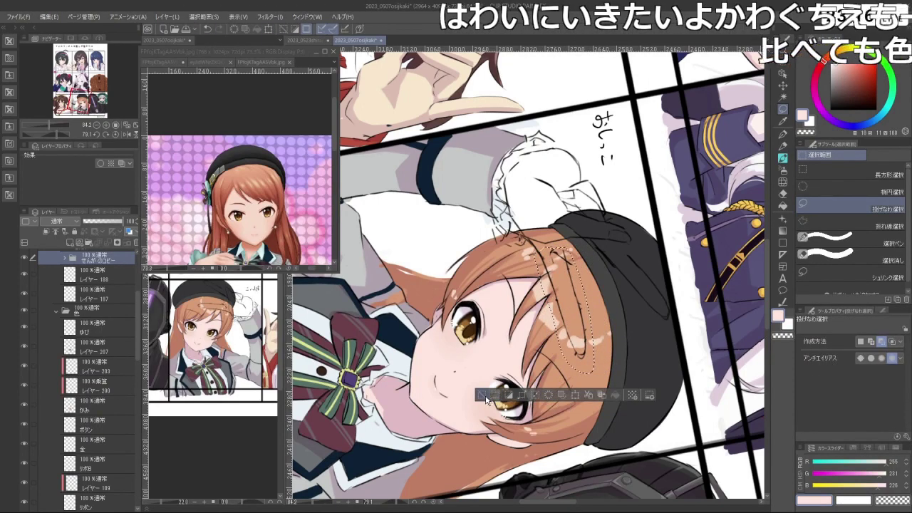
# - Commit the pending transform on the selected sketch lines
pyautogui.click(550, 395)
pyautogui.scroll(-3, 542, 399)
pyautogui.moveTo(542, 399)
pyautogui.mouseDown()
pyautogui.moveTo(642, 374)
pyautogui.moveTo(670, 270)
pyautogui.moveTo(662, 226)
pyautogui.moveTo(637, 182)
pyautogui.moveTo(598, 151)
pyautogui.moveTo(552, 134)
pyautogui.moveTo(499, 139)
pyautogui.moveTo(457, 153)
pyautogui.moveTo(395, 210)
pyautogui.mouseUp()
pyautogui.scroll(2, 421, 178)
pyautogui.moveTo(556, 381)
pyautogui.mouseDown()
pyautogui.moveTo(538, 351)
pyautogui.moveTo(561, 278)
pyautogui.moveTo(574, 372)
pyautogui.mouseUp()
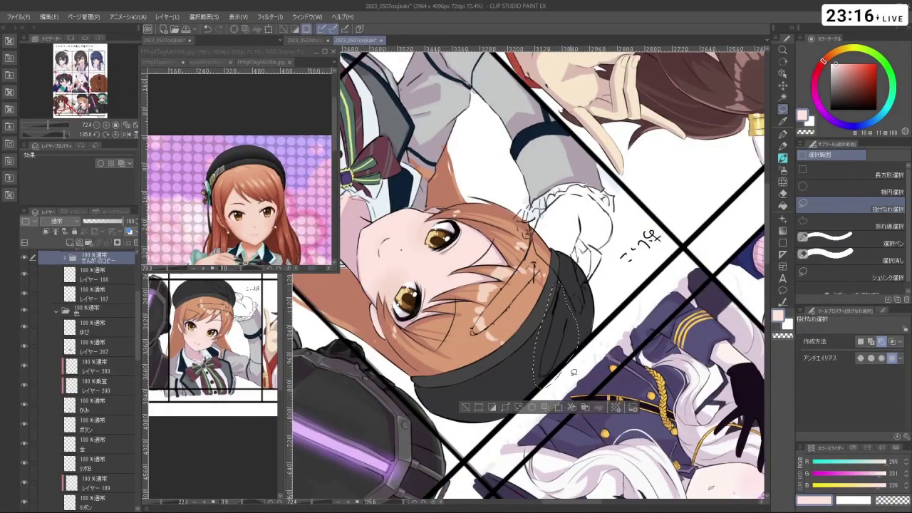
# - Move the lassoed hat lines slightly up and left, commit, and clear the selection
pyautogui.click(559, 409)
pyautogui.moveTo(581, 323)
pyautogui.mouseDown()
pyautogui.moveTo(606, 335)
pyautogui.moveTo(627, 299)
pyautogui.moveTo(634, 241)
pyautogui.moveTo(613, 236)
pyautogui.moveTo(499, 285)
pyautogui.mouseUp()
pyautogui.hotkey('shift', 'space')
pyautogui.press('Return')
pyautogui.hotkey('ctrl', 'd')
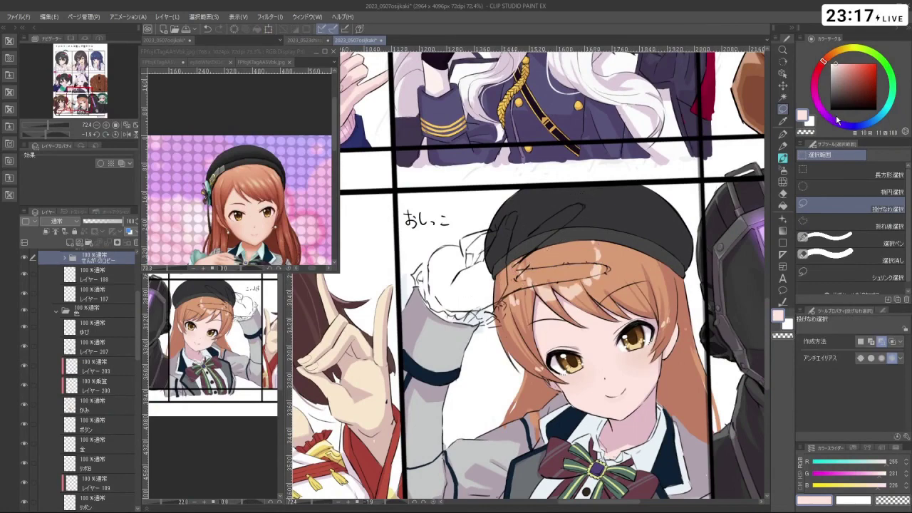
# - Reset the drawing colour to black with the brush tool
pyautogui.press('x')
pyautogui.press('b')
pyautogui.hotkey('shift', 'space')
pyautogui.moveTo(467, 291); pyautogui.dragTo(600, 176)
pyautogui.scroll(3, 601, 177)
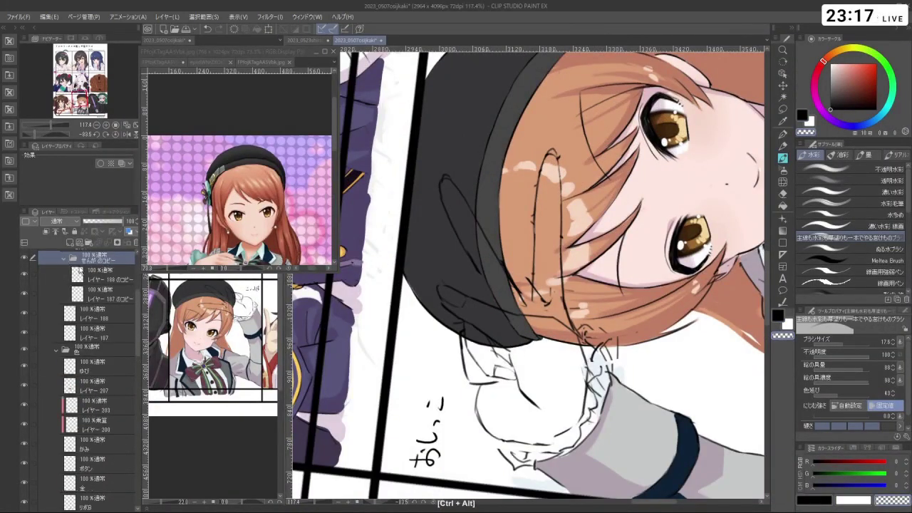
# - Delete the extra duplicated layer レイヤー 188 のコピー and shrink the brush size
pyautogui.moveTo(84, 269); pyautogui.dragTo(91, 289)
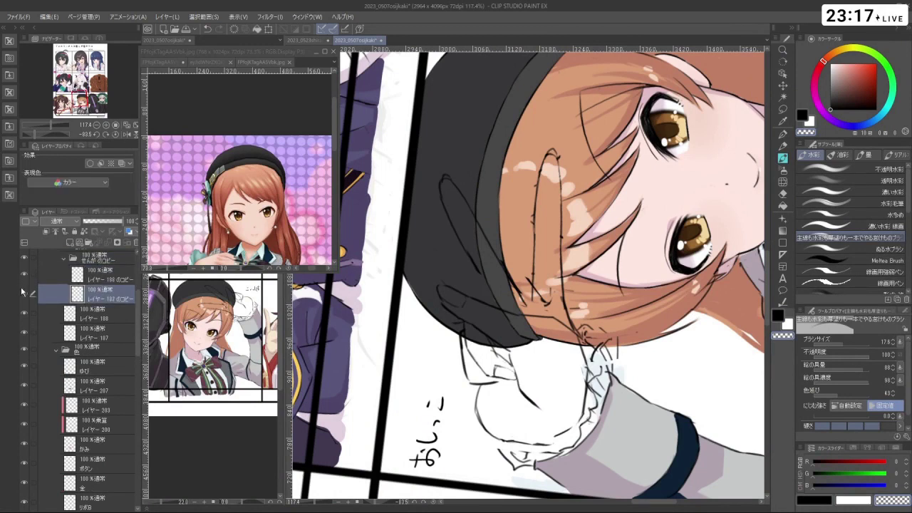
pyautogui.click(24, 293)
pyautogui.click(24, 295)
pyautogui.click(91, 276)
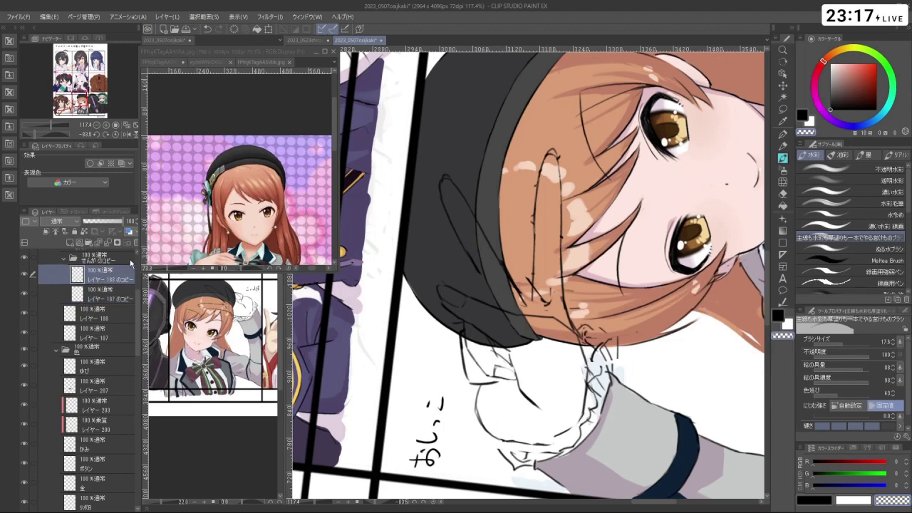
pyautogui.click(136, 244)
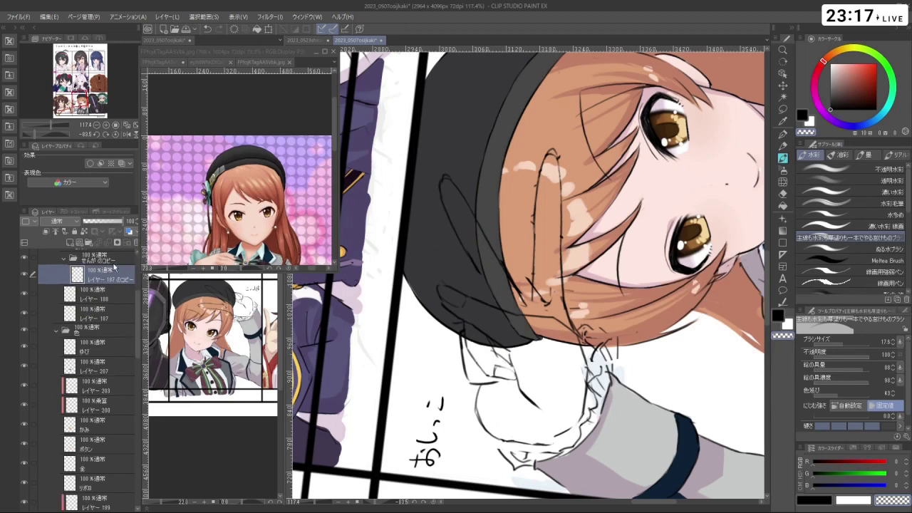
pyautogui.press('[')
pyautogui.press('[')
pyautogui.press('[')
pyautogui.hotkey('ctrl', 'z')
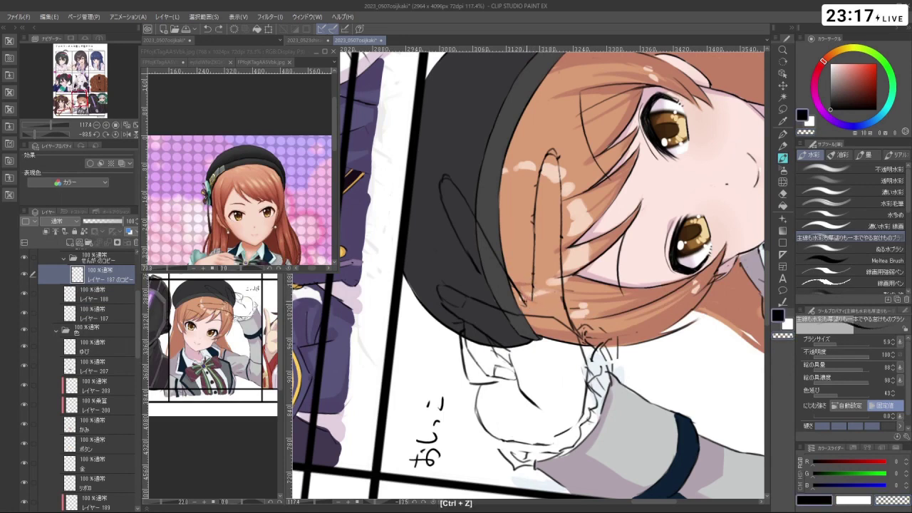
# - On the ゆび layer, eyedrop the pale pink skin colour from the hand
pyautogui.moveTo(672, 275); pyautogui.dragTo(404, 206)
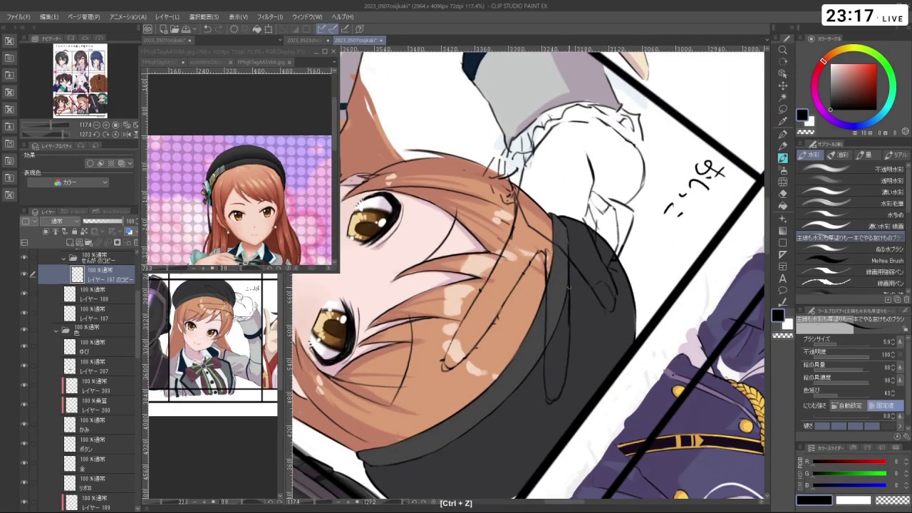
pyautogui.moveTo(571, 318); pyautogui.dragTo(606, 449)
pyautogui.click(114, 347)
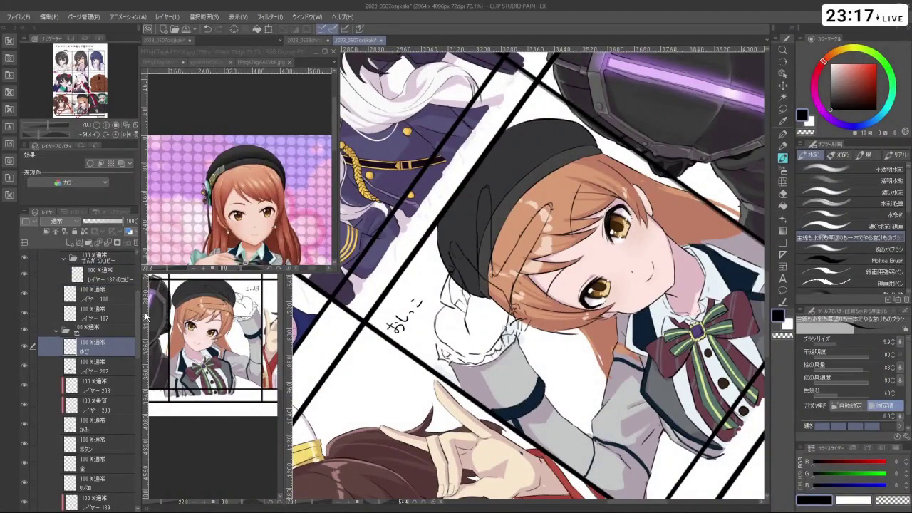
pyautogui.rightClick(635, 292)
pyautogui.keyDown('ctrl'); pyautogui.click(467, 332); pyautogui.keyUp('ctrl')
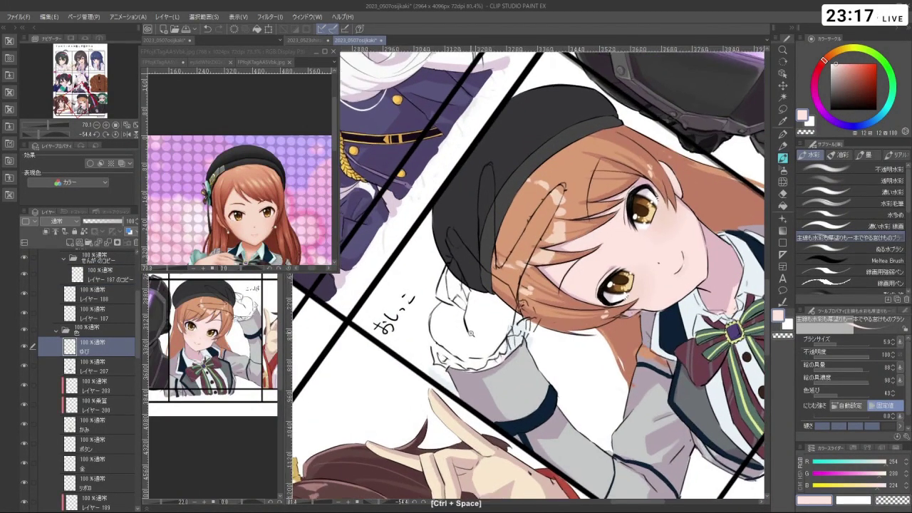
pyautogui.moveTo(467, 333)
pyautogui.mouseDown()
pyautogui.moveTo(440, 327)
pyautogui.moveTo(462, 351)
pyautogui.moveTo(473, 351)
pyautogui.moveTo(436, 314)
pyautogui.moveTo(446, 305)
pyautogui.moveTo(460, 320)
pyautogui.moveTo(444, 292)
pyautogui.moveTo(451, 273)
pyautogui.moveTo(457, 285)
pyautogui.moveTo(459, 262)
pyautogui.moveTo(472, 299)
pyautogui.moveTo(452, 247)
pyautogui.moveTo(501, 307)
pyautogui.moveTo(551, 310)
pyautogui.mouseUp()
# - Lighten the hand's outer edge with a pale pink watercolour stroke
pyautogui.hotkey('shift', 'space')
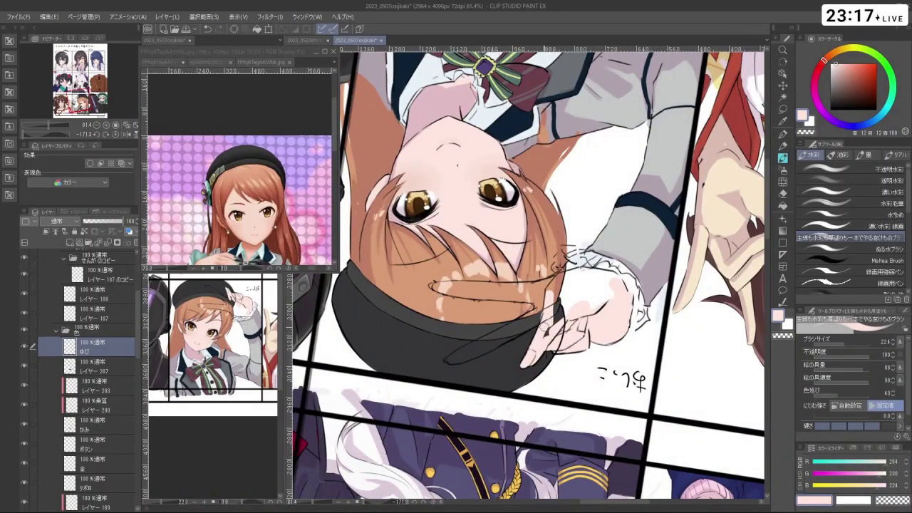
pyautogui.moveTo(562, 278)
pyautogui.mouseDown()
pyautogui.moveTo(549, 245)
pyautogui.moveTo(579, 260)
pyautogui.moveTo(593, 242)
pyautogui.moveTo(579, 274)
pyautogui.moveTo(588, 299)
pyautogui.mouseUp()
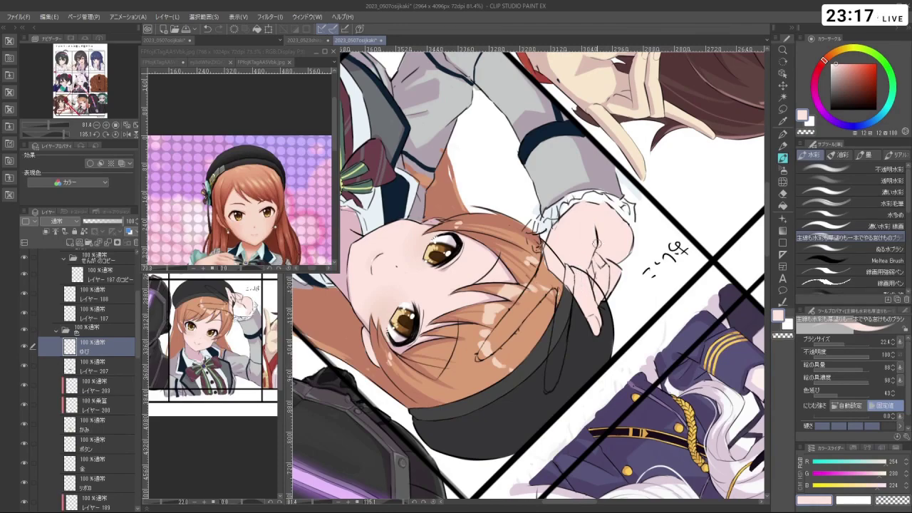
pyautogui.moveTo(595, 242); pyautogui.dragTo(485, 285)
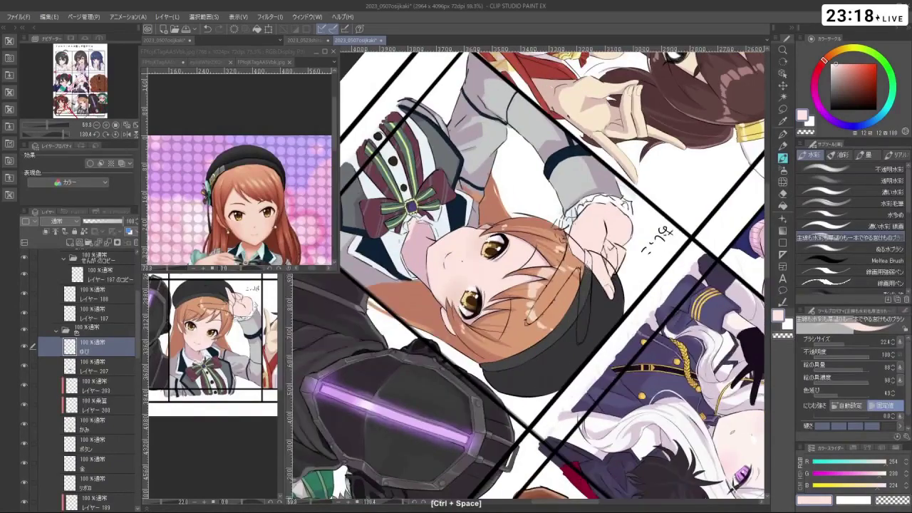
pyautogui.moveTo(586, 263)
pyautogui.mouseDown()
pyautogui.moveTo(588, 315)
pyautogui.moveTo(541, 349)
pyautogui.moveTo(485, 335)
pyautogui.moveTo(453, 292)
pyautogui.mouseUp()
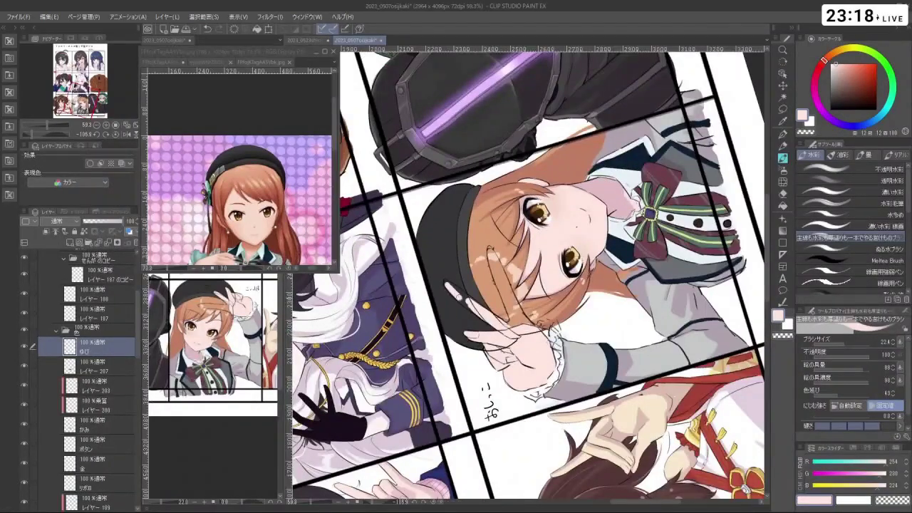
pyautogui.keyDown('ctrl'); pyautogui.click(465, 293); pyautogui.keyUp('ctrl')
pyautogui.keyDown('ctrl'); pyautogui.click(465, 293); pyautogui.keyUp('ctrl')
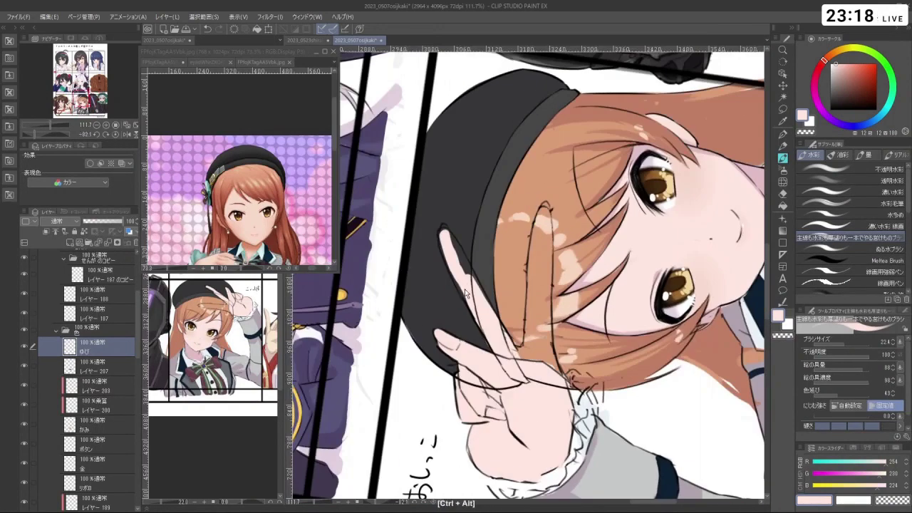
pyautogui.moveTo(465, 294); pyautogui.dragTo(463, 290)
# - Lighten the finger's left edge and the fingertips over the dark hat
pyautogui.moveTo(445, 257); pyautogui.dragTo(469, 307)
pyautogui.hotkey('ctrl', 'z')
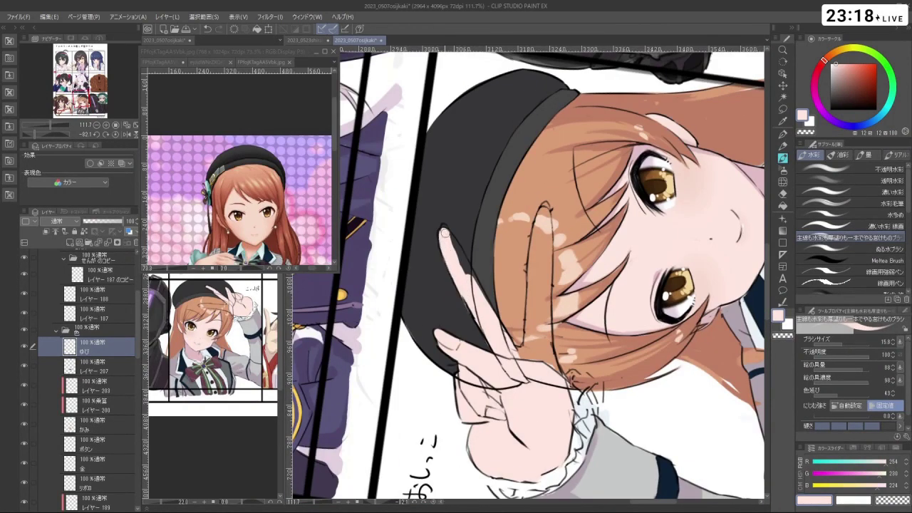
pyautogui.moveTo(445, 233); pyautogui.dragTo(469, 284)
pyautogui.moveTo(452, 243); pyautogui.dragTo(446, 236)
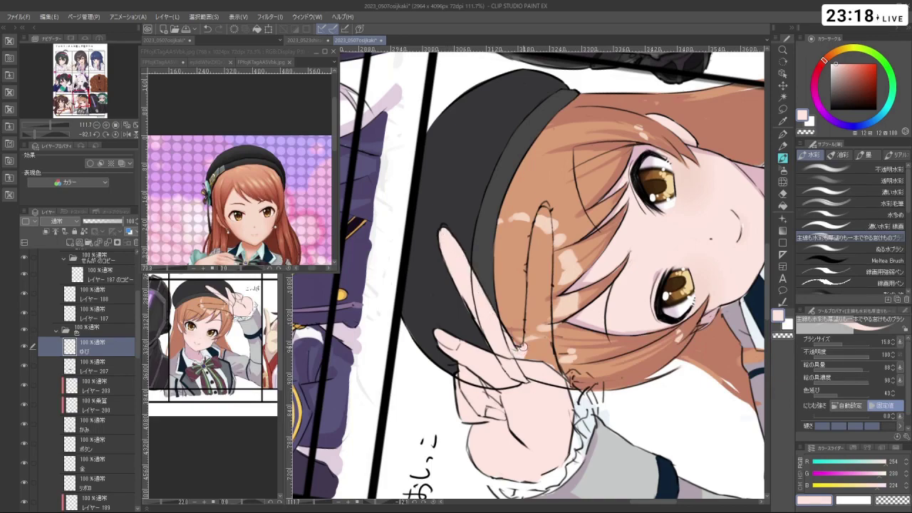
pyautogui.moveTo(596, 432); pyautogui.dragTo(359, 254)
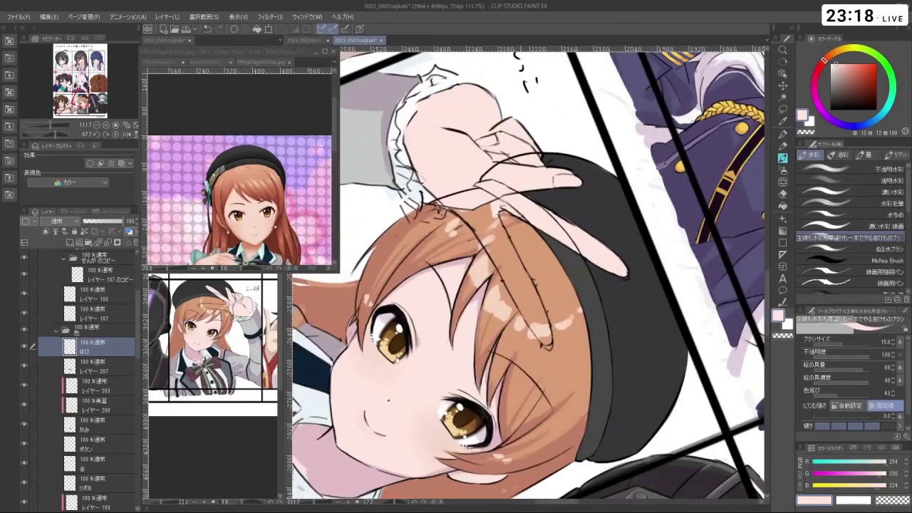
pyautogui.moveTo(491, 198)
pyautogui.mouseDown()
pyautogui.moveTo(487, 235)
pyautogui.moveTo(451, 203)
pyautogui.moveTo(506, 265)
pyautogui.moveTo(515, 300)
pyautogui.moveTo(544, 339)
pyautogui.moveTo(541, 314)
pyautogui.moveTo(503, 235)
pyautogui.moveTo(539, 326)
pyautogui.mouseUp()
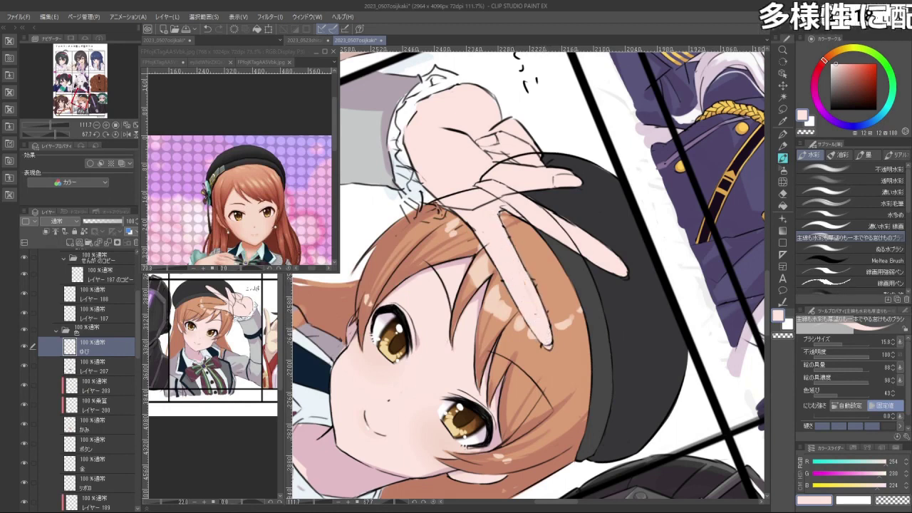
# - Check the whole drawing, then switch to the レイヤー 187 layer with a larger brush
pyautogui.hotkey('ctrl', 'space')
pyautogui.moveTo(552, 135); pyautogui.dragTo(521, 122)
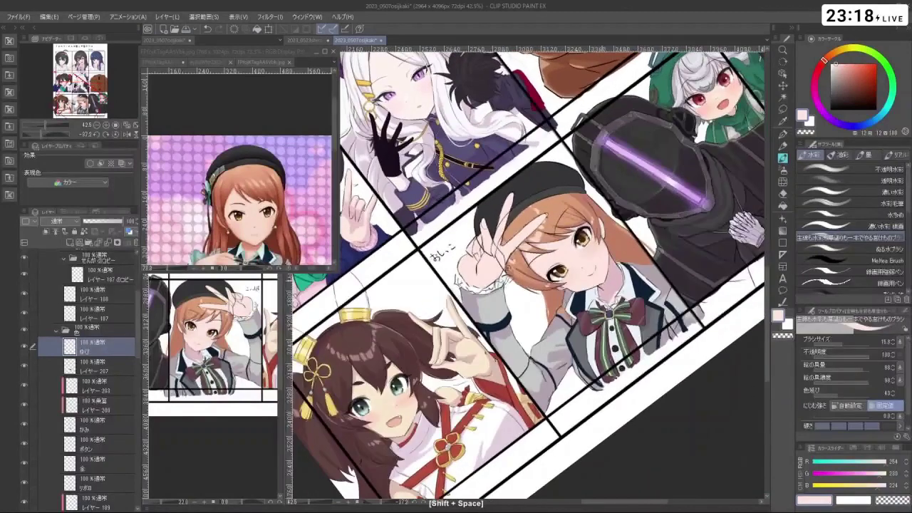
pyautogui.keyDown('ctrl'); pyautogui.click(494, 246); pyautogui.keyUp('ctrl')
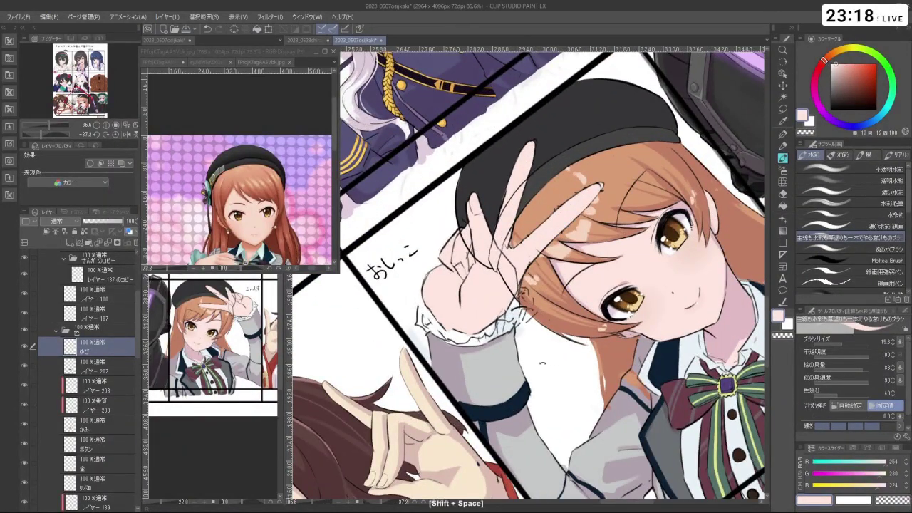
pyautogui.moveTo(400, 298); pyautogui.dragTo(410, 335)
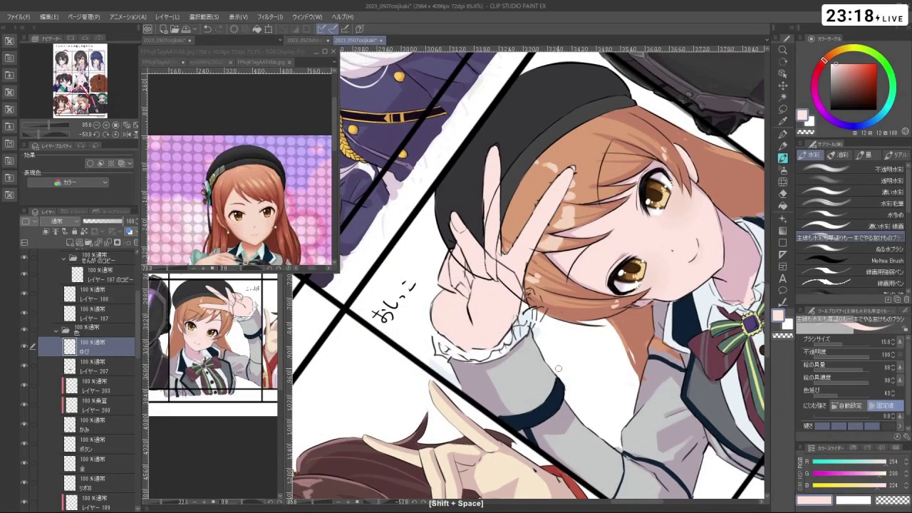
pyautogui.click(104, 311)
pyautogui.moveTo(470, 247)
pyautogui.mouseDown()
pyautogui.moveTo(471, 271)
pyautogui.moveTo(498, 279)
pyautogui.moveTo(490, 258)
pyautogui.mouseUp()
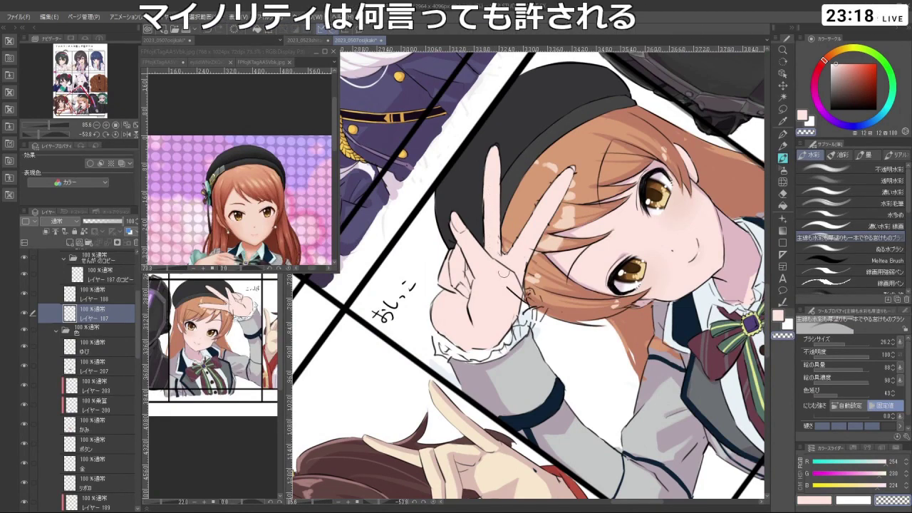
# - Select both the line-art copy layer and the ゆび finger layer
pyautogui.moveTo(511, 310)
pyautogui.mouseDown()
pyautogui.moveTo(501, 259)
pyautogui.moveTo(617, 246)
pyautogui.moveTo(570, 200)
pyautogui.moveTo(513, 193)
pyautogui.moveTo(471, 214)
pyautogui.moveTo(456, 257)
pyautogui.moveTo(625, 324)
pyautogui.mouseUp()
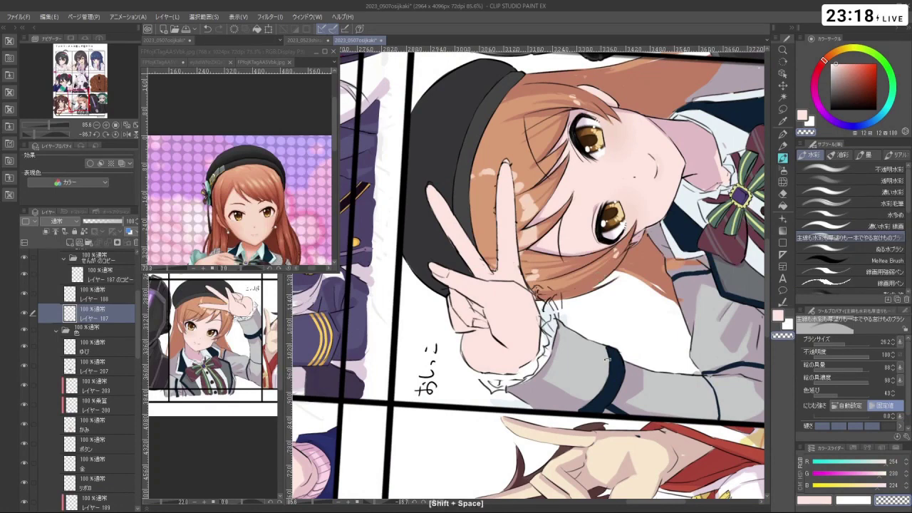
pyautogui.hotkey('ctrl', 'z')
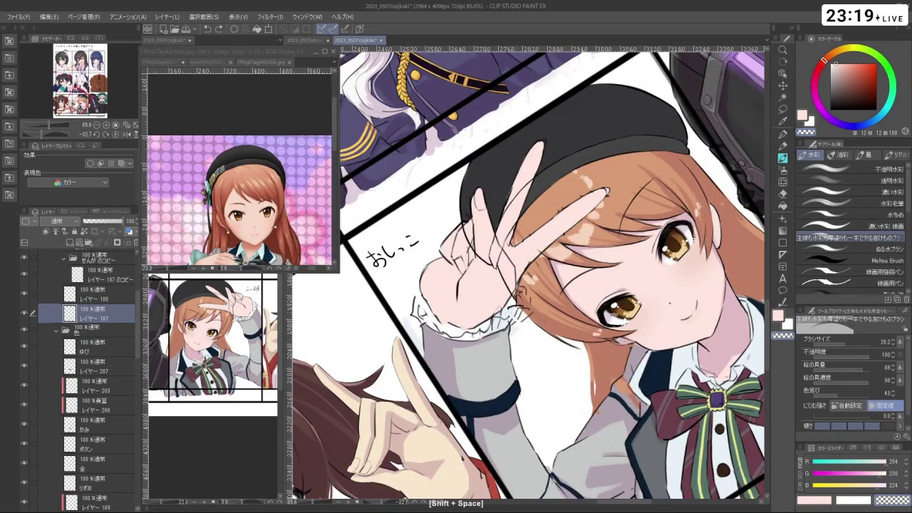
pyautogui.moveTo(542, 300); pyautogui.dragTo(499, 214)
pyautogui.click(107, 275)
pyautogui.keyDown('ctrl'); pyautogui.click(118, 349); pyautogui.keyUp('ctrl')
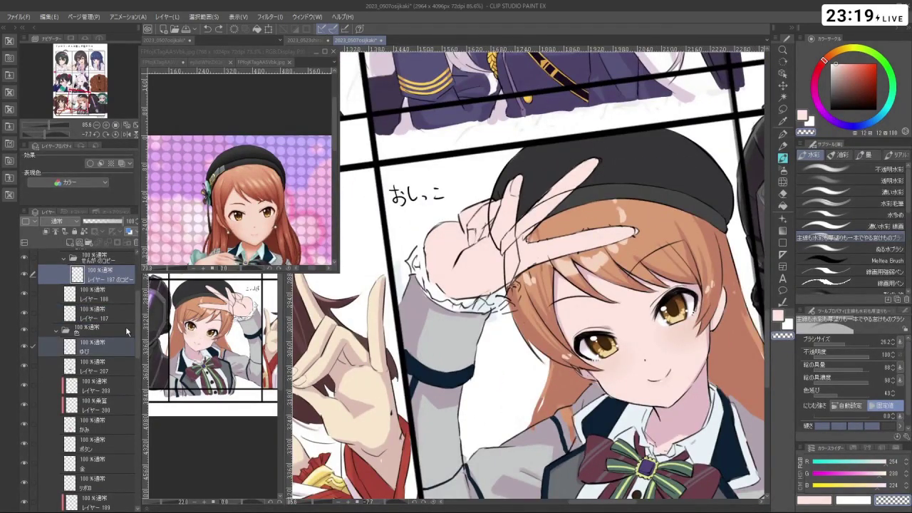
# - Lasso the raised fingers, stretch them slightly taller, rotate about 15° counter-clockwise, and confirm
pyautogui.click(783, 108)
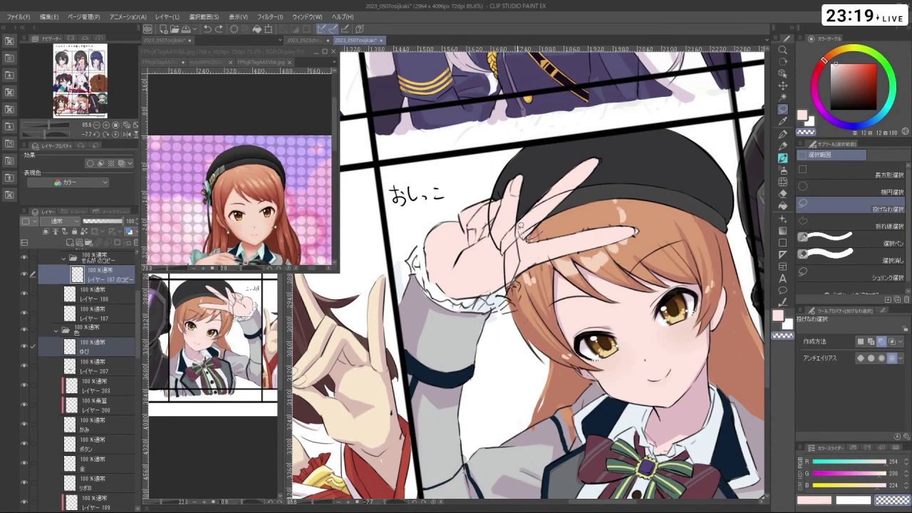
pyautogui.moveTo(613, 162); pyautogui.dragTo(521, 235)
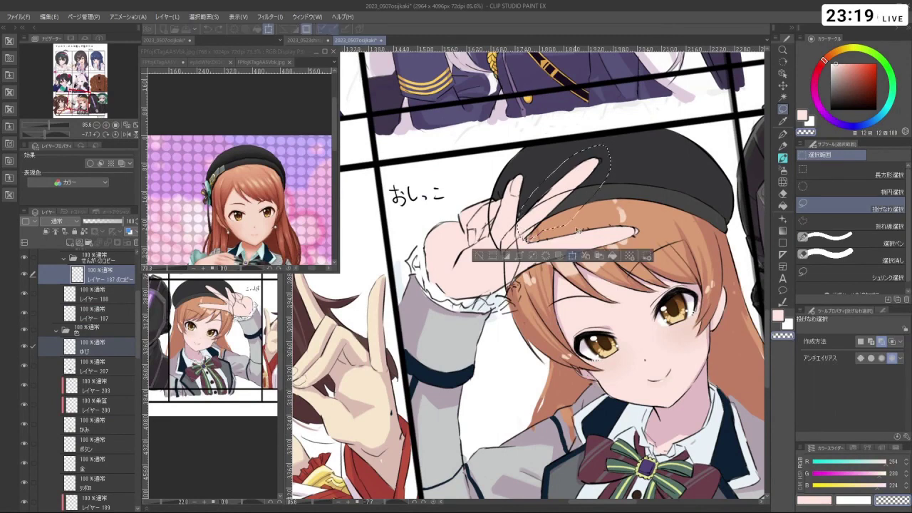
pyautogui.hotkey('ctrl', 't')
pyautogui.moveTo(557, 150); pyautogui.dragTo(595, 171)
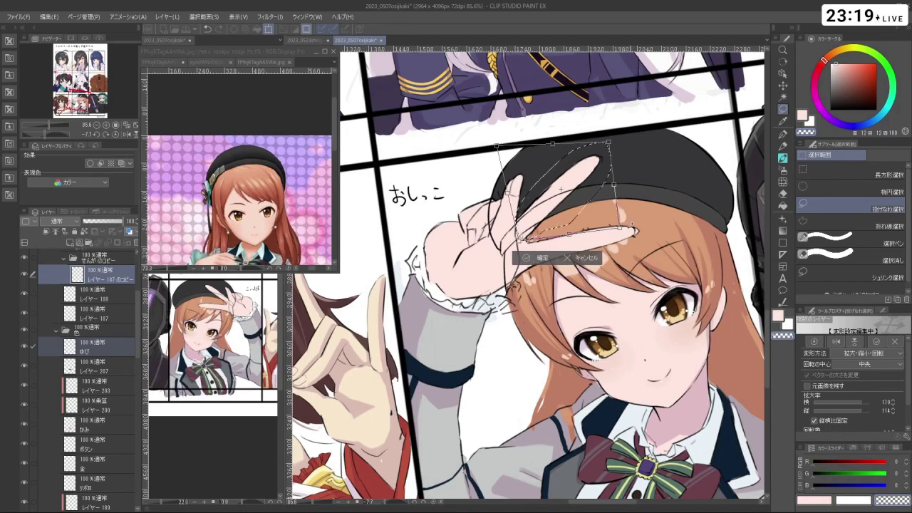
pyautogui.moveTo(632, 229); pyautogui.dragTo(589, 198)
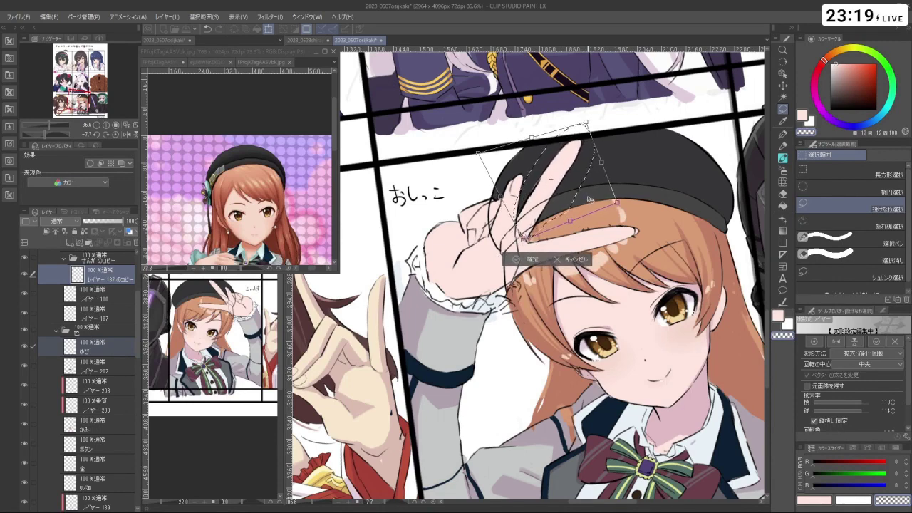
pyautogui.click(525, 261)
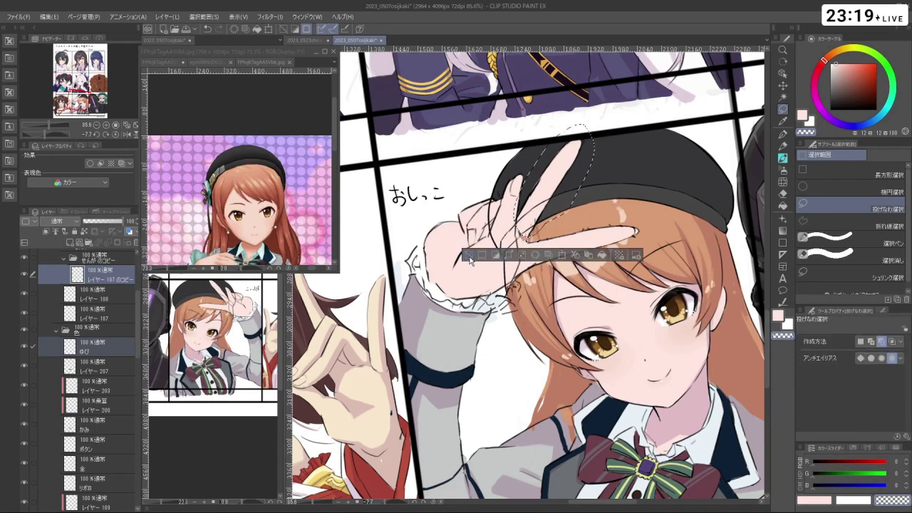
pyautogui.click(123, 350)
pyautogui.moveTo(570, 285); pyautogui.dragTo(727, 153)
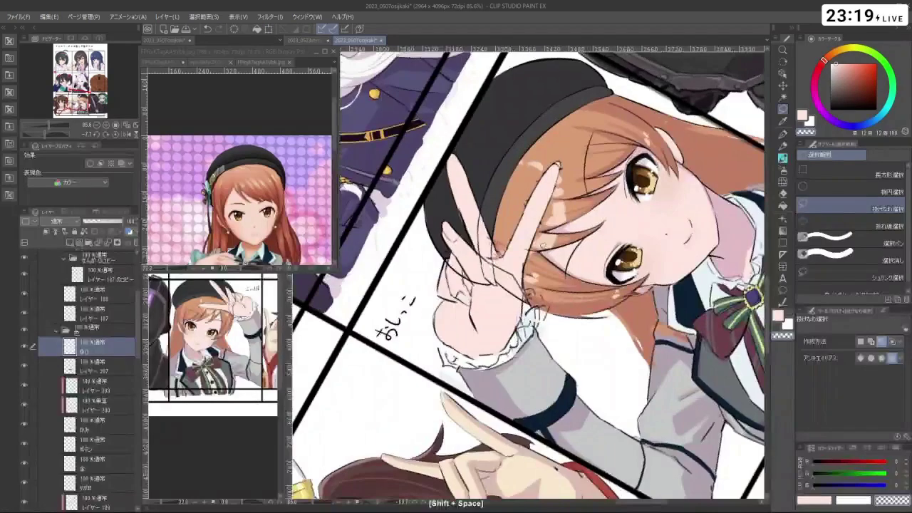
# - Eyedrop the pale skin colour from the artwork for the watercolour brush
pyautogui.press('b')
pyautogui.rightClick(504, 299)
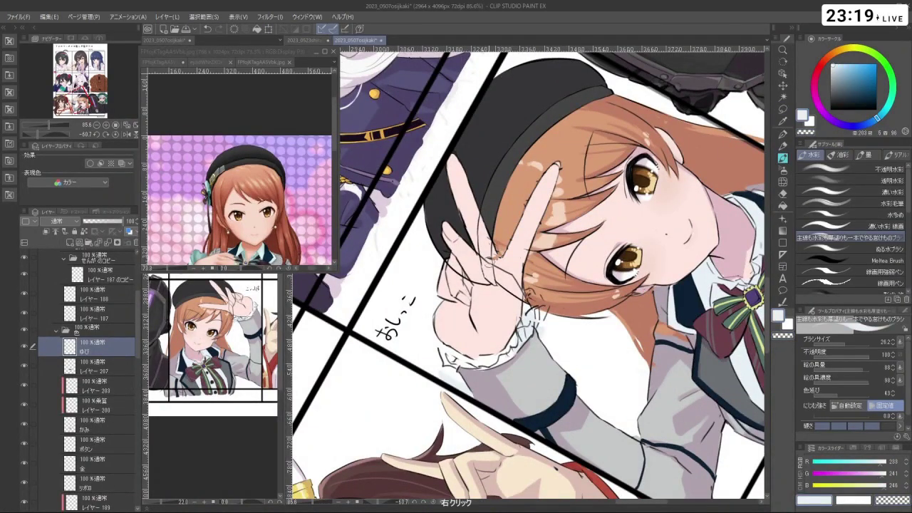
pyautogui.rightClick(493, 265)
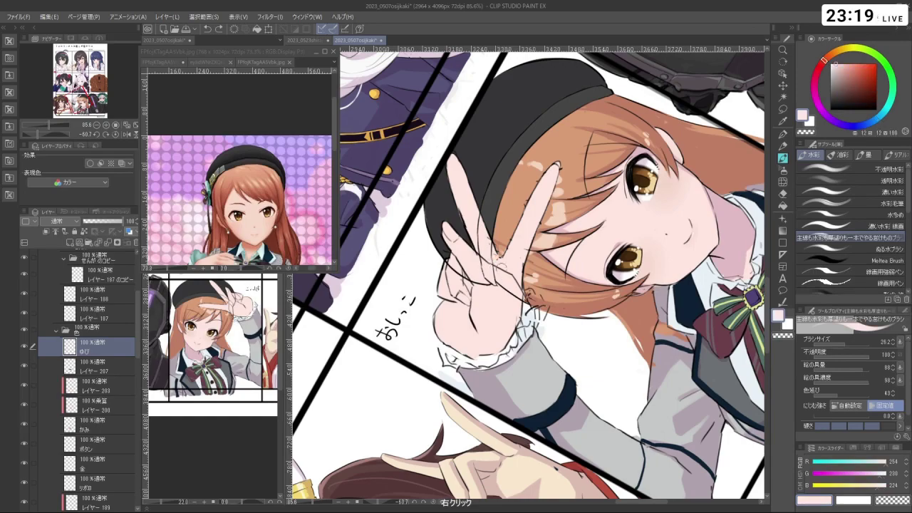
pyautogui.moveTo(513, 258); pyautogui.dragTo(648, 342)
pyautogui.scroll(-4, 685, 335)
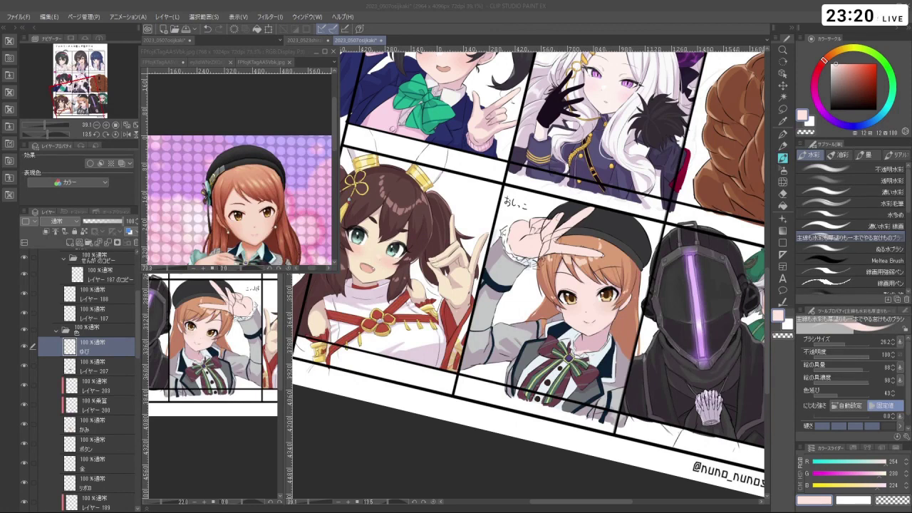
# - Paint skin colour over the stray dark lines on the raised fingers
pyautogui.hotkey('shift', 'space')
pyautogui.hotkey('shift', 'space')
pyautogui.moveTo(351, 404); pyautogui.dragTo(513, 143)
pyautogui.hotkey('ctrl', 'space')
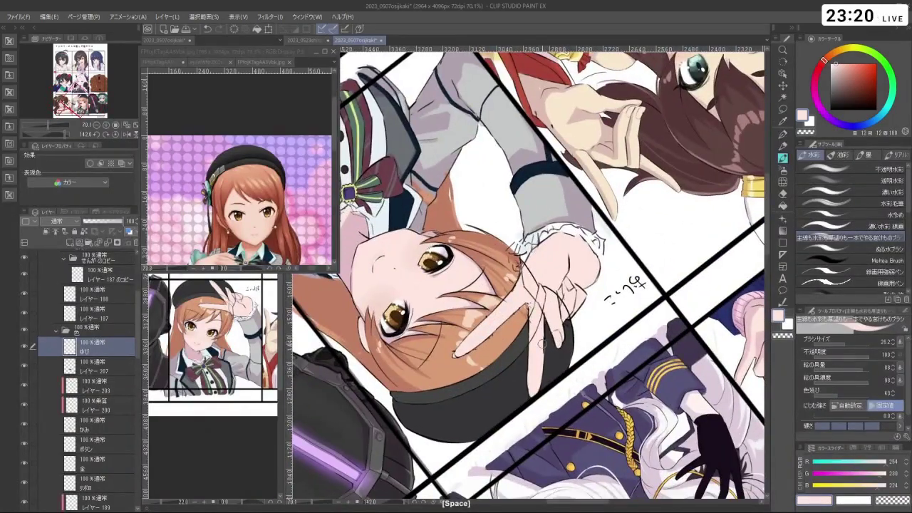
pyautogui.click(103, 318)
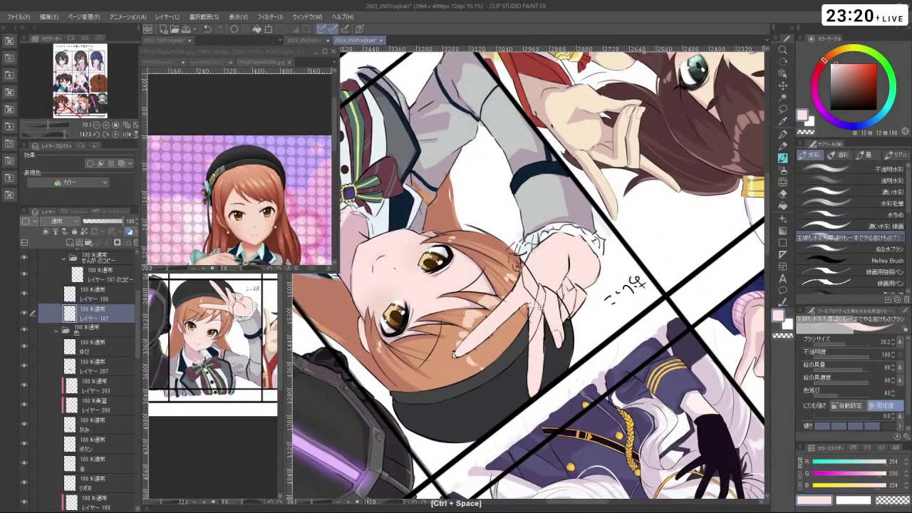
pyautogui.scroll(3, 542, 322)
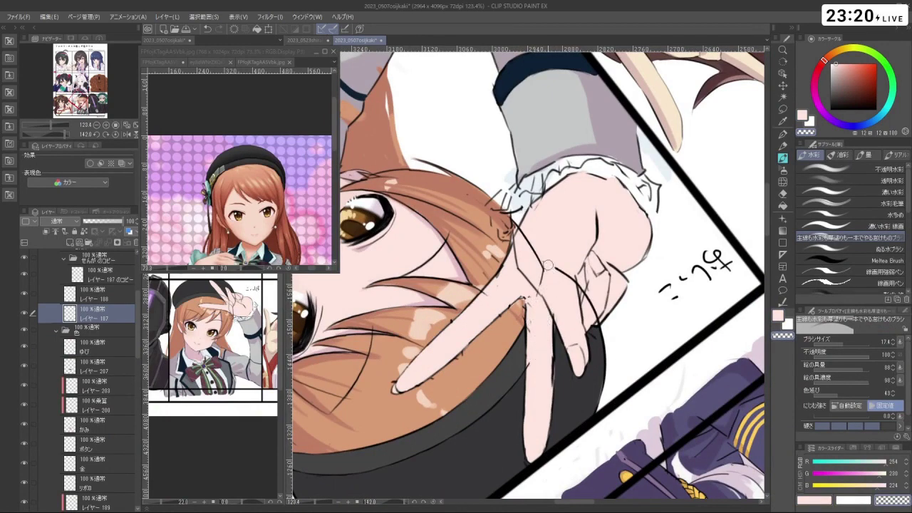
pyautogui.moveTo(547, 265); pyautogui.dragTo(540, 273)
pyautogui.moveTo(576, 289)
pyautogui.mouseDown()
pyautogui.moveTo(595, 310)
pyautogui.moveTo(585, 328)
pyautogui.moveTo(627, 228)
pyautogui.moveTo(584, 192)
pyautogui.moveTo(499, 193)
pyautogui.moveTo(449, 221)
pyautogui.moveTo(428, 285)
pyautogui.moveTo(456, 349)
pyautogui.moveTo(520, 378)
pyautogui.mouseUp()
# - Undo the last skin stroke and switch to the ゆび layer
pyautogui.hotkey('shift', 'space')
pyautogui.scroll(-5, 597, 319)
pyautogui.hotkey('shift', 'space')
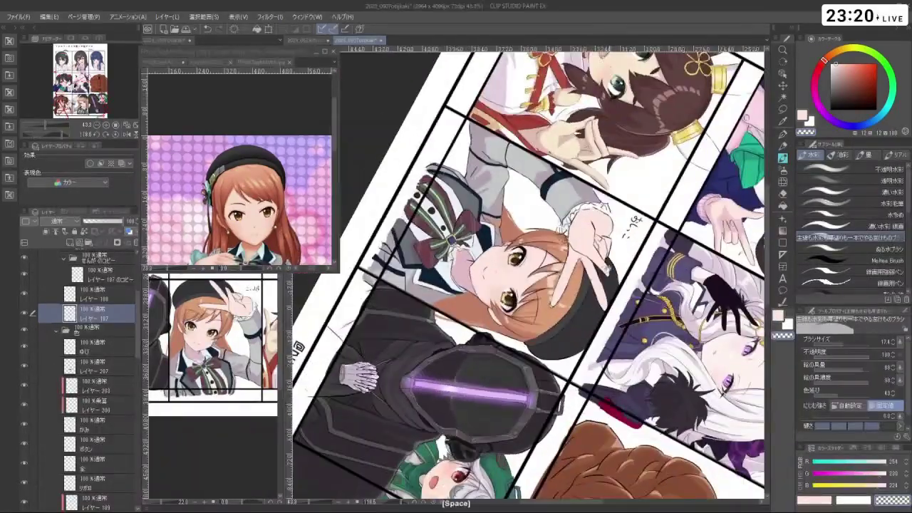
pyautogui.hotkey('ctrl', 'space')
pyautogui.hotkey('ctrl', 'z')
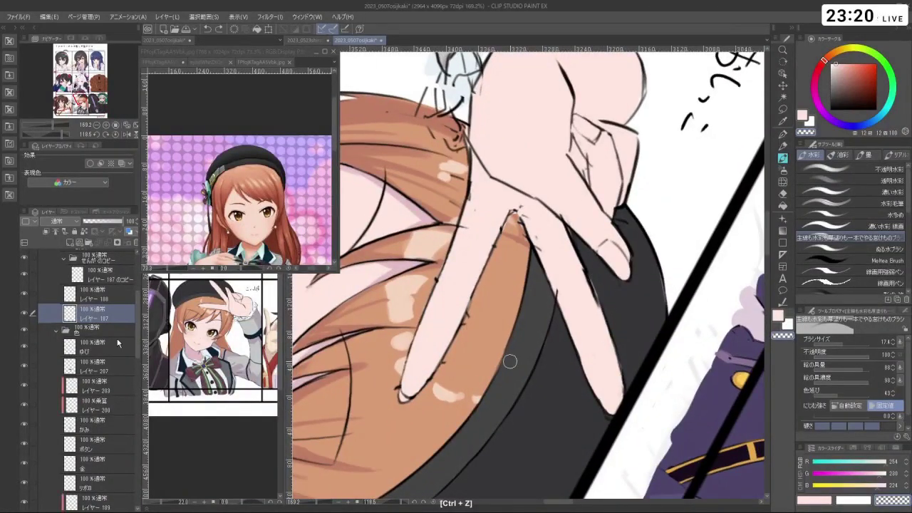
pyautogui.click(93, 347)
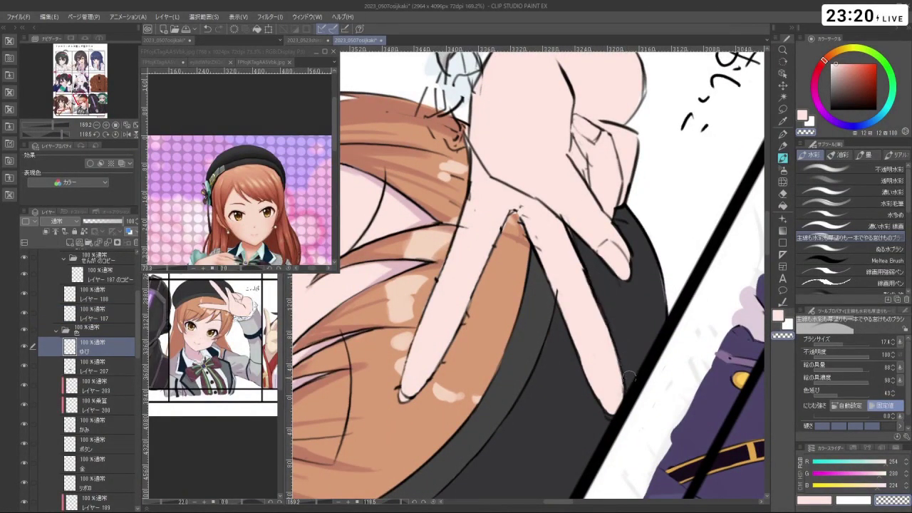
# - Straighten the view upright and switch to the レイヤー 187 のコピー layer
pyautogui.hotkey('ctrl', 'alt', 'space')
pyautogui.click(629, 412)
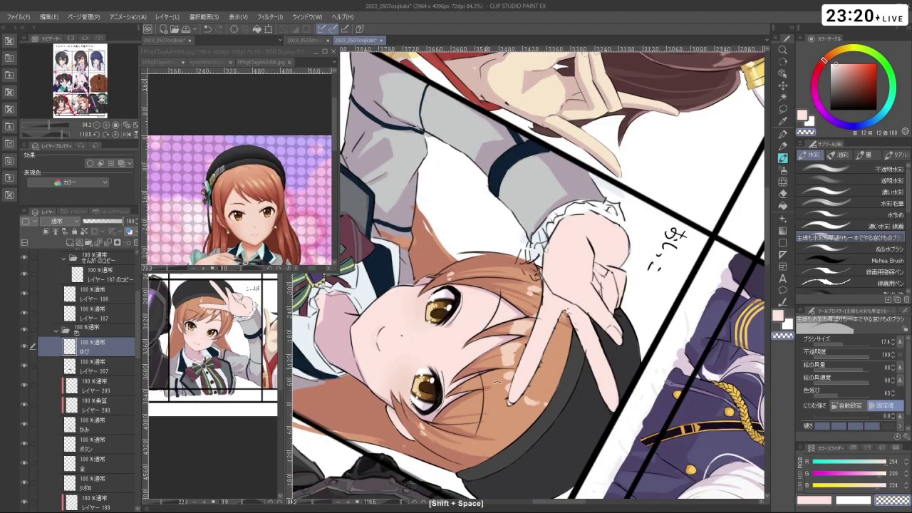
pyautogui.moveTo(659, 255); pyautogui.dragTo(542, 142)
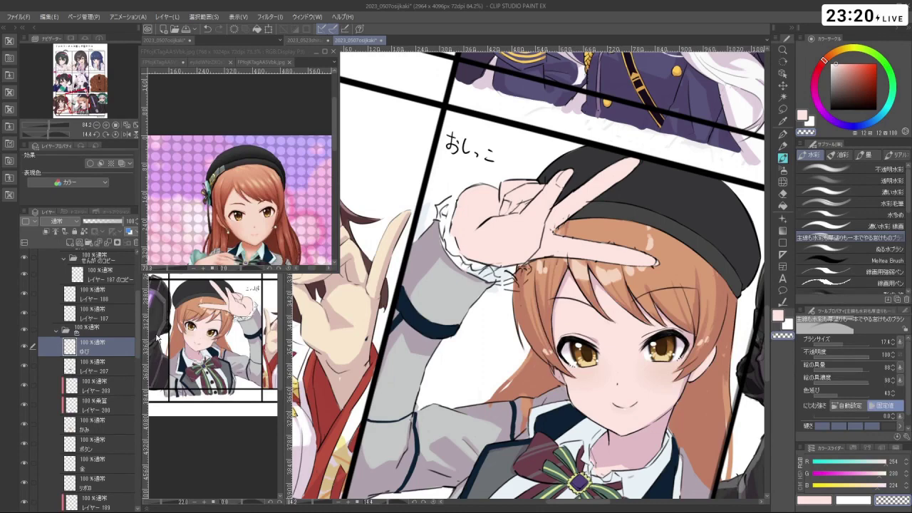
pyautogui.click(111, 278)
pyautogui.moveTo(641, 321); pyautogui.dragTo(548, 164)
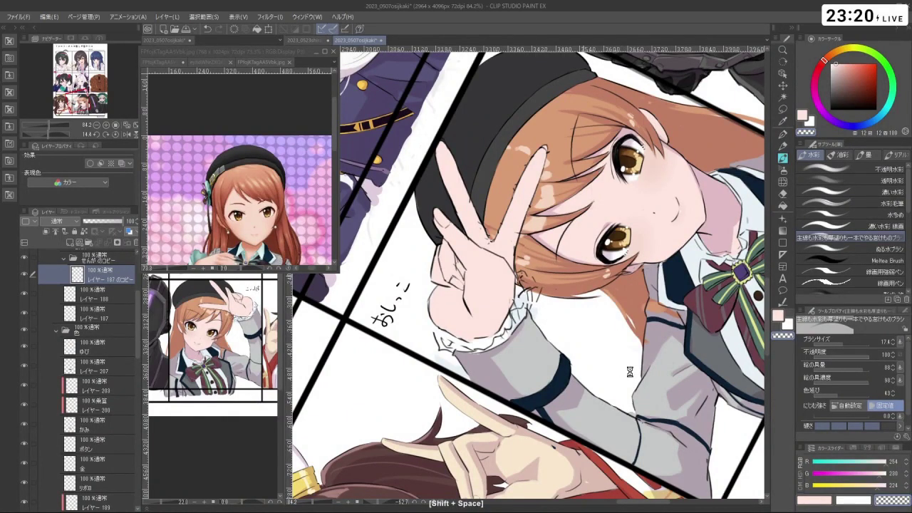
pyautogui.moveTo(631, 372); pyautogui.dragTo(542, 214)
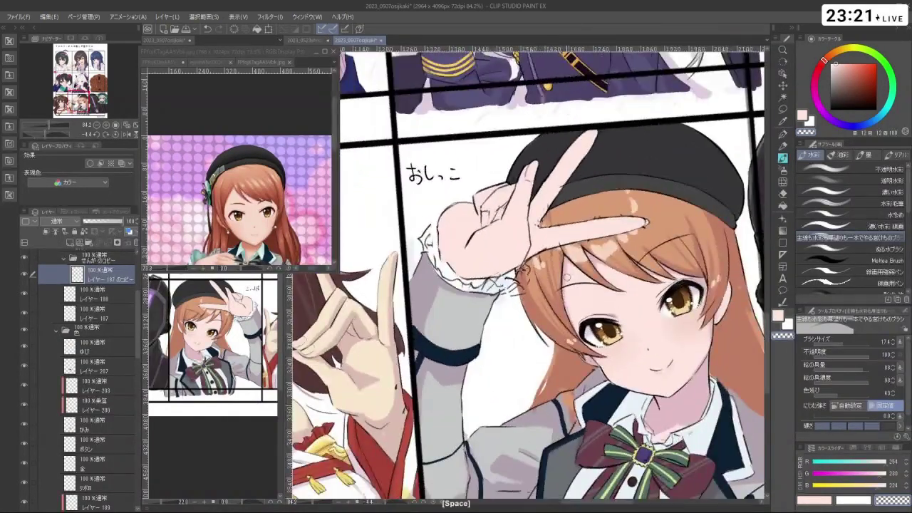
# - Undo the skin paint strokes over the finger outlines
pyautogui.scroll(-3, 527, 278)
pyautogui.scroll(3, 528, 278)
pyautogui.scroll(-3, 528, 278)
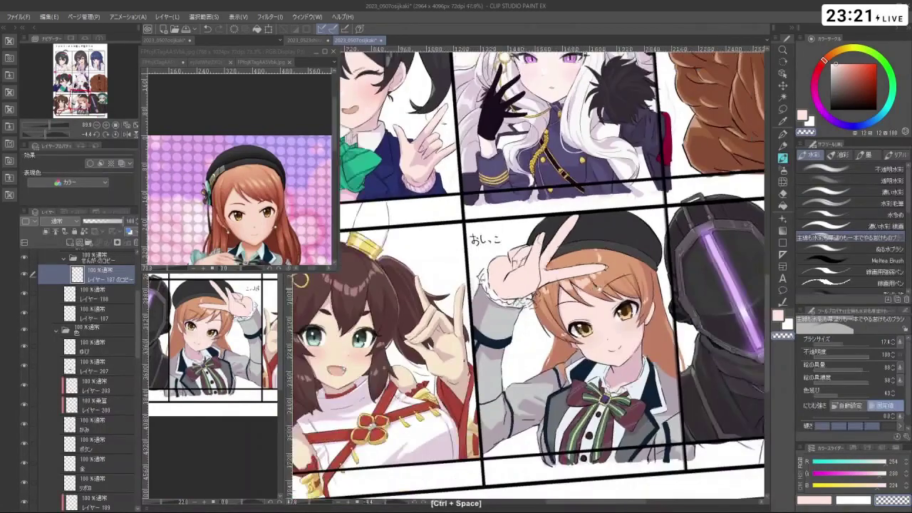
pyautogui.hotkey('ctrl', 'z')
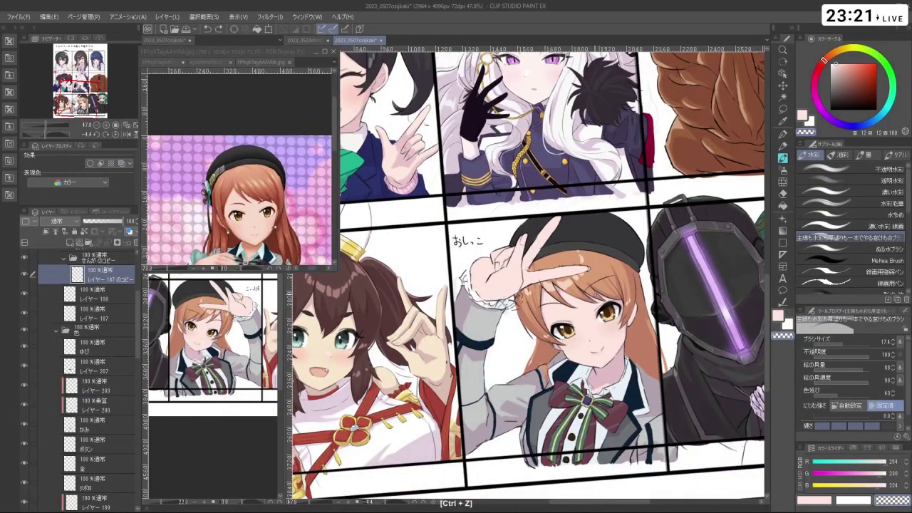
pyautogui.hotkey('ctrl', 'z')
pyautogui.hotkey('ctrl', 'z')
pyautogui.hotkey('ctrl', 'space')
pyautogui.click(535, 232)
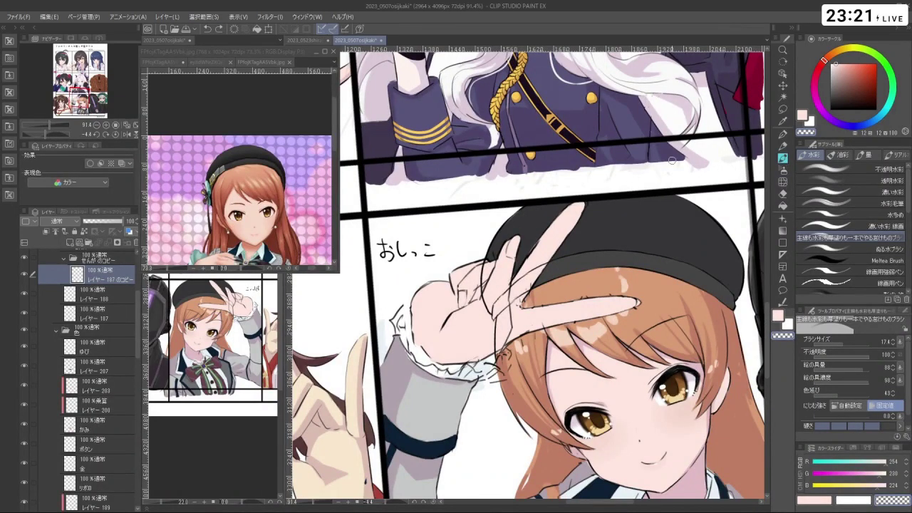
pyautogui.press('c')
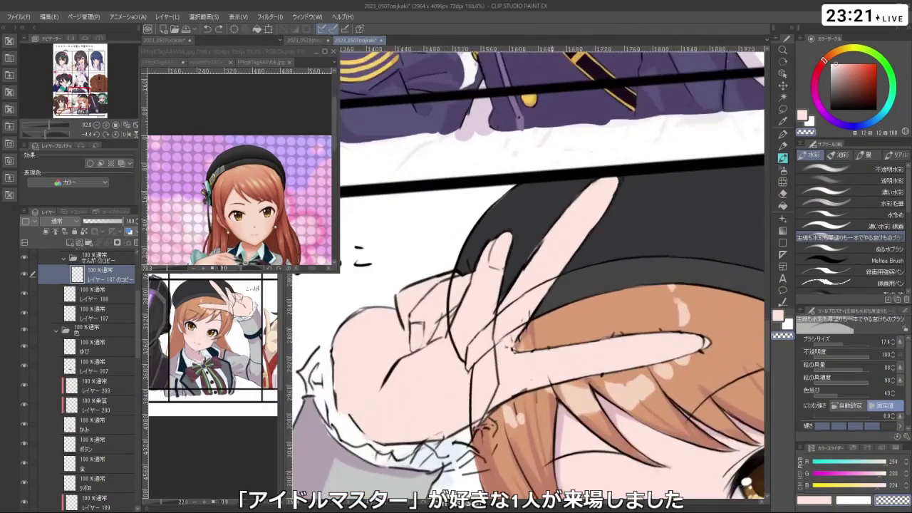
pyautogui.click(537, 229)
pyautogui.hotkey('ctrl', 'z')
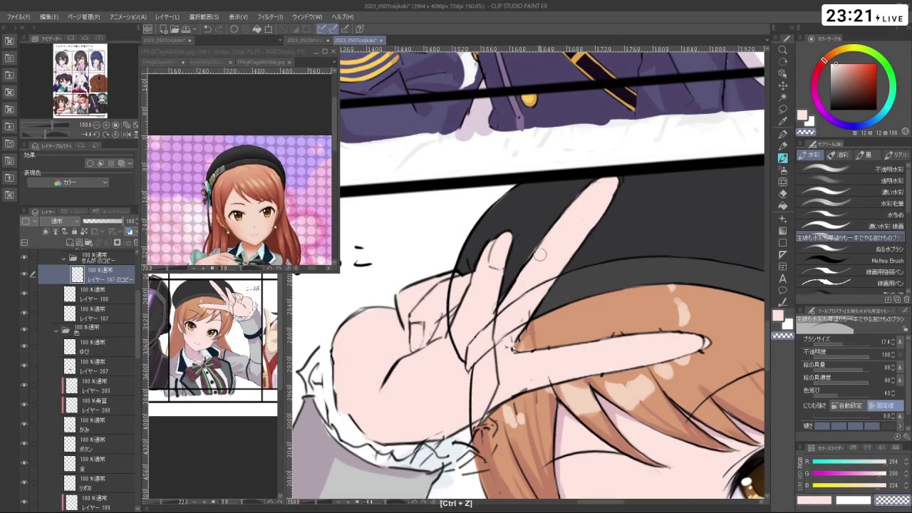
# - Select the ゆび and レイヤー 187 のコピー layers and lasso the raised fingers
pyautogui.click(100, 347)
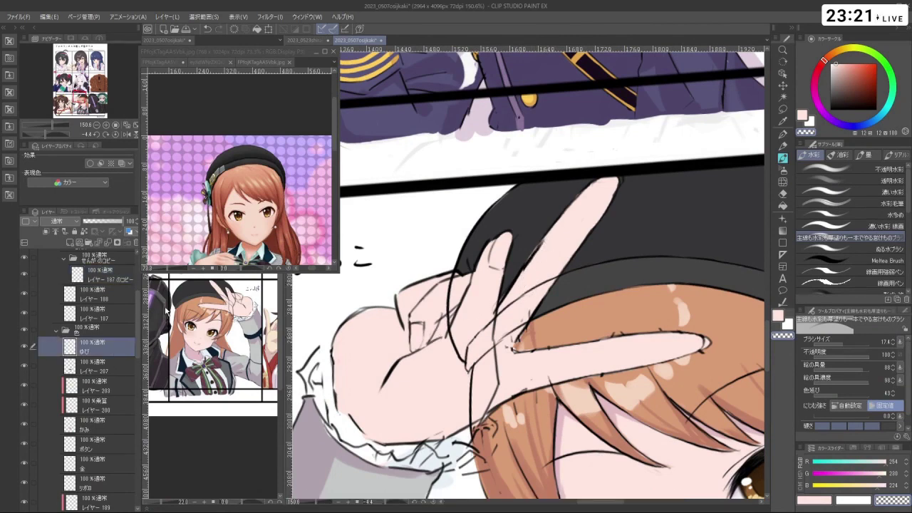
pyautogui.hotkey('ctrl', 'z')
pyautogui.moveTo(527, 246); pyautogui.dragTo(589, 254)
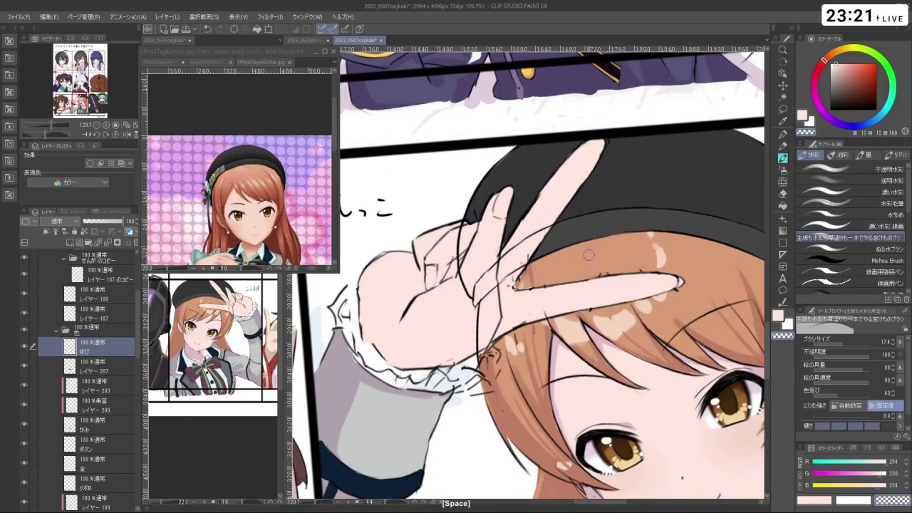
pyautogui.keyDown('ctrl'); pyautogui.click(116, 272); pyautogui.keyUp('ctrl')
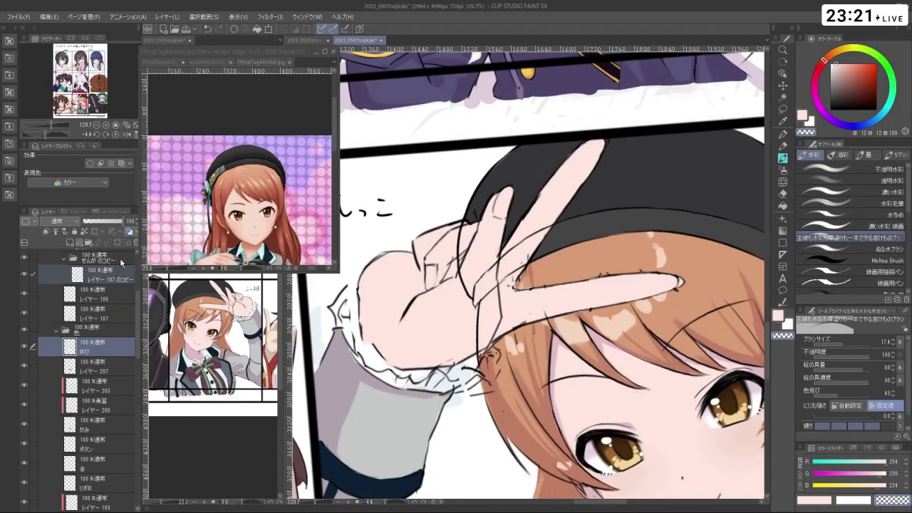
pyautogui.click(783, 109)
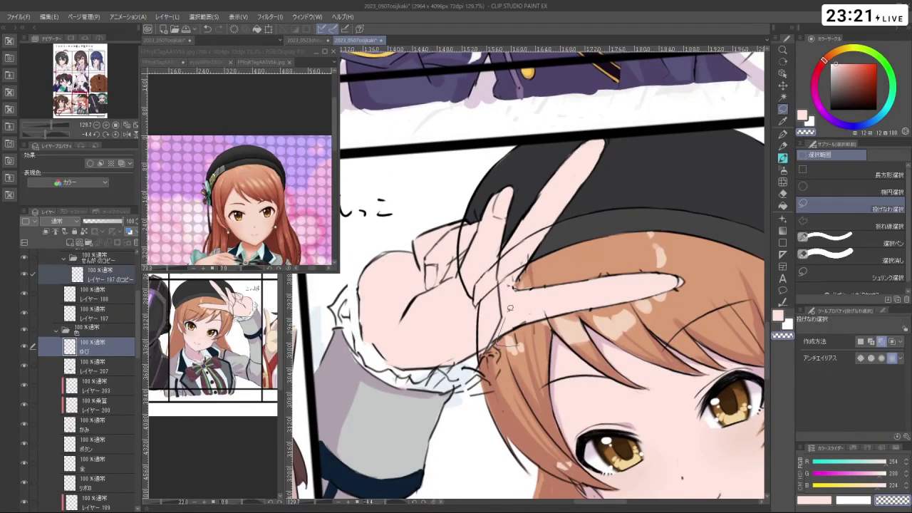
pyautogui.moveTo(505, 265)
pyautogui.mouseDown()
pyautogui.moveTo(514, 219)
pyautogui.moveTo(558, 147)
pyautogui.moveTo(637, 128)
pyautogui.moveTo(635, 217)
pyautogui.moveTo(722, 288)
pyautogui.moveTo(632, 316)
pyautogui.moveTo(569, 319)
pyautogui.moveTo(613, 297)
pyautogui.mouseUp()
pyautogui.click(602, 364)
# - Move the selected fingers slightly down, confirm with 確定, and return to レイヤー 187
pyautogui.hotkey('shift', 'space')
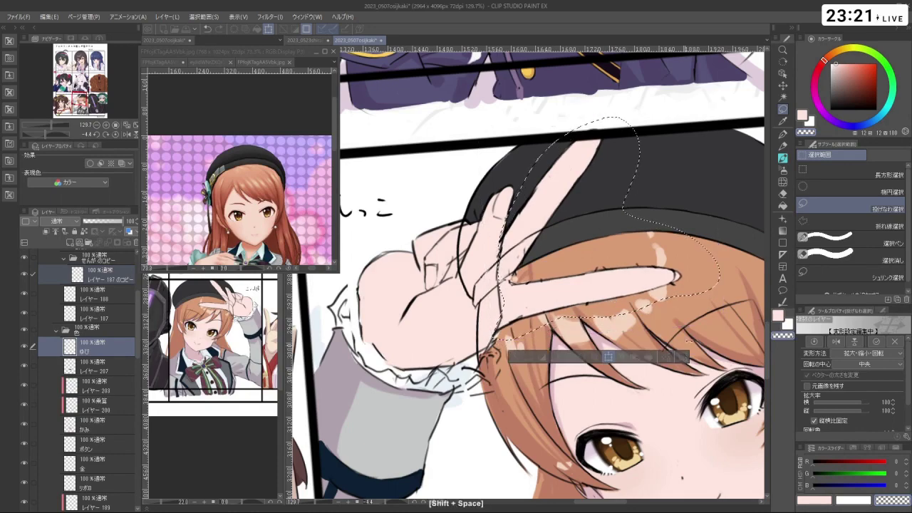
pyautogui.moveTo(693, 262); pyautogui.dragTo(469, 349)
pyautogui.click(471, 347)
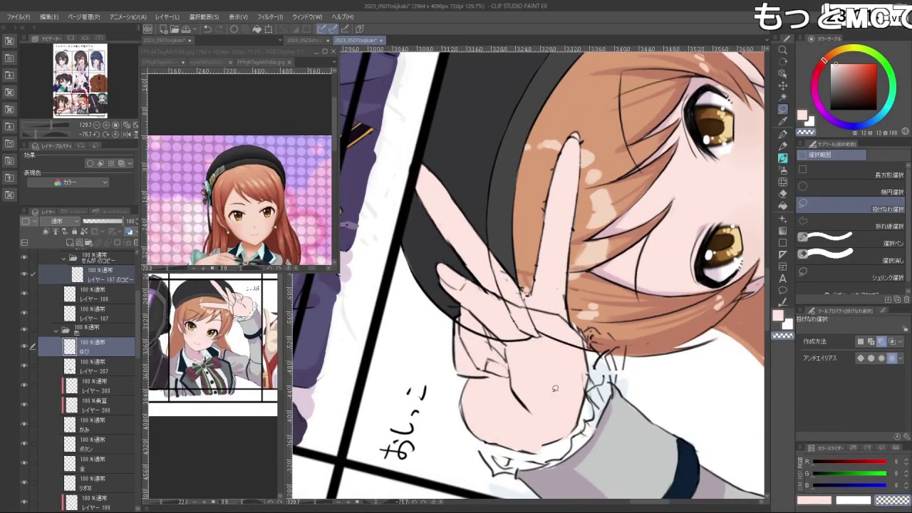
pyautogui.click(100, 314)
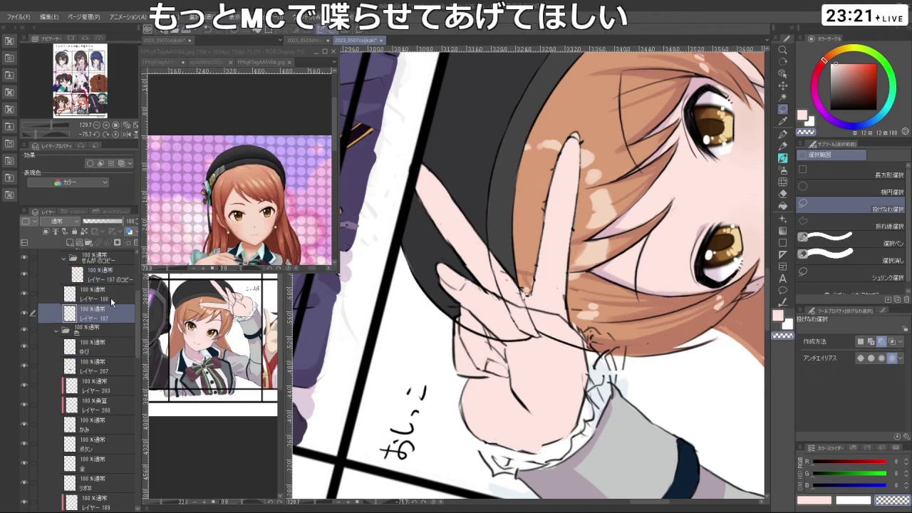
pyautogui.press('c')
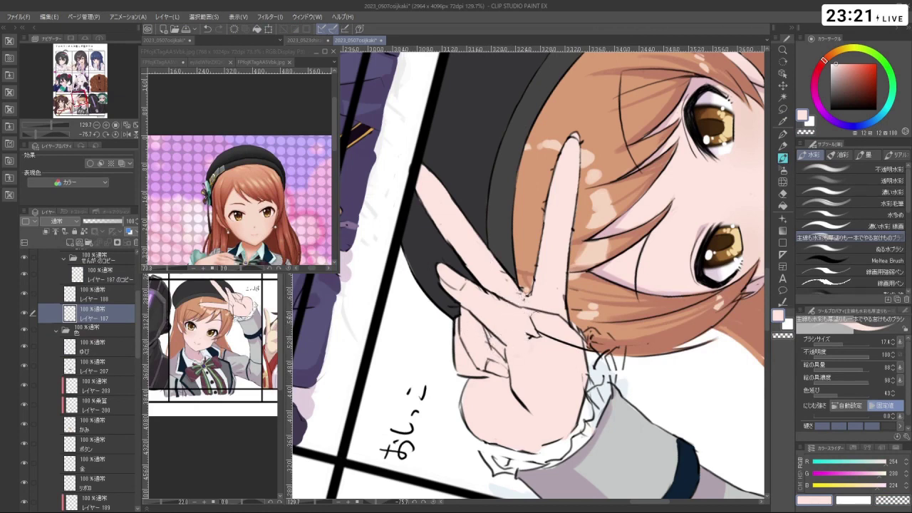
# - Paint skin colour over the knuckle lines, then shrink the brush to 7.2 on the copied line-art layer
pyautogui.moveTo(535, 316)
pyautogui.mouseDown()
pyautogui.moveTo(536, 341)
pyautogui.moveTo(578, 351)
pyautogui.moveTo(529, 400)
pyautogui.moveTo(403, 275)
pyautogui.moveTo(529, 150)
pyautogui.moveTo(654, 284)
pyautogui.moveTo(616, 143)
pyautogui.moveTo(563, 132)
pyautogui.moveTo(630, 169)
pyautogui.moveTo(525, 128)
pyautogui.moveTo(630, 169)
pyautogui.moveTo(662, 236)
pyautogui.moveTo(670, 278)
pyautogui.moveTo(659, 221)
pyautogui.moveTo(634, 177)
pyautogui.moveTo(527, 125)
pyautogui.moveTo(462, 335)
pyautogui.mouseUp()
pyautogui.scroll(-3, 616, 143)
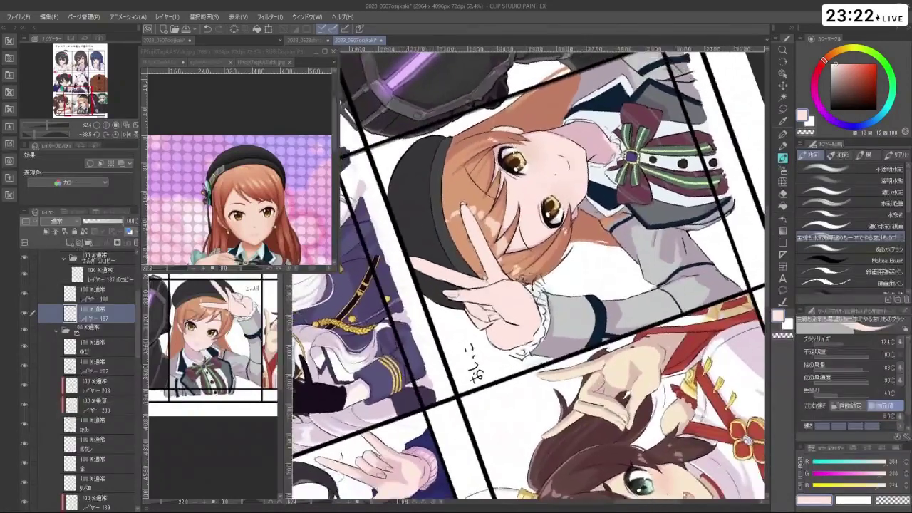
pyautogui.keyDown('ctrl'); pyautogui.keyDown('shift'); pyautogui.click(505, 338); pyautogui.keyUp('shift'); pyautogui.keyUp('ctrl')
pyautogui.scroll(5, 467, 238)
pyautogui.moveTo(470, 243); pyautogui.dragTo(462, 235)
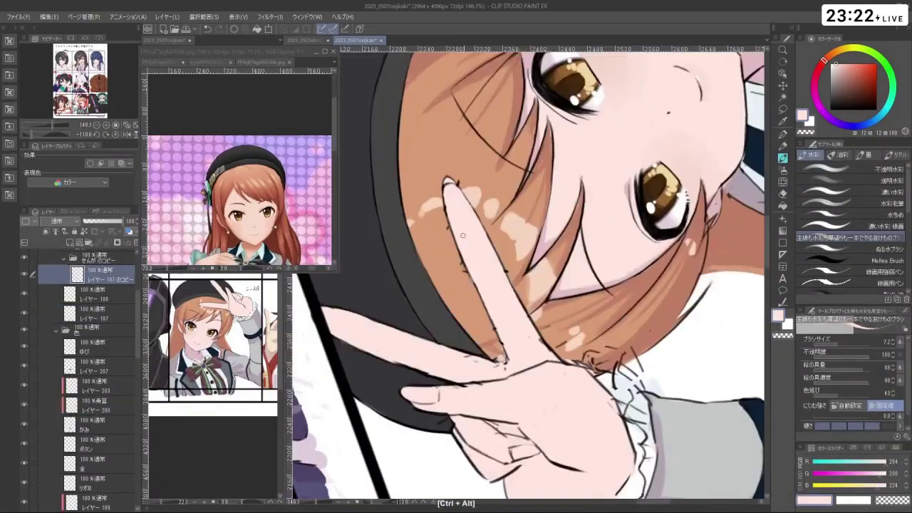
pyautogui.hotkey('ctrl', 'z')
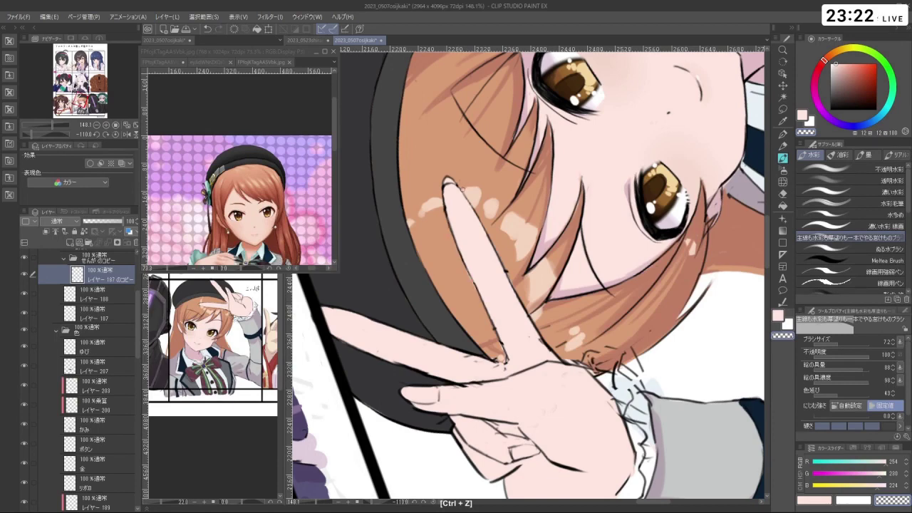
# - Turn the canvas upright, zoom to 169% on the hand, and undo a stray stroke
pyautogui.moveTo(455, 295); pyautogui.dragTo(521, 350)
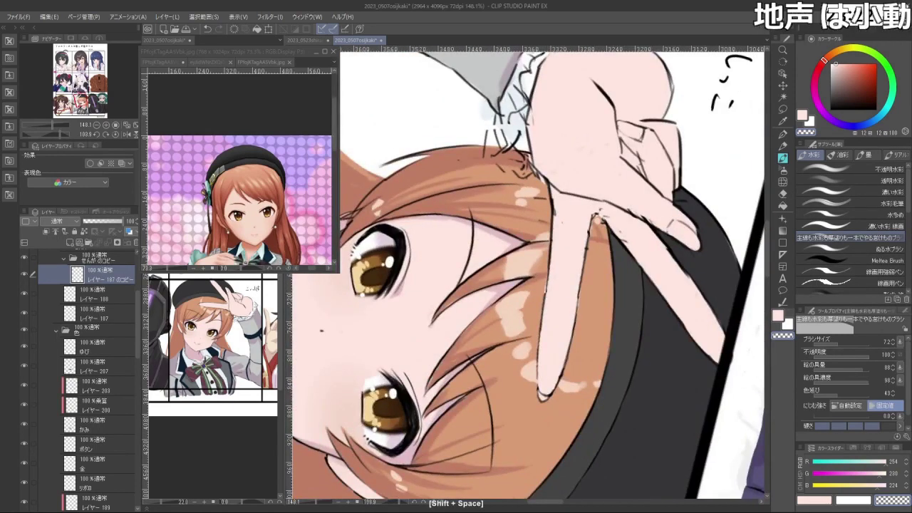
pyautogui.hotkey('shift', 'space')
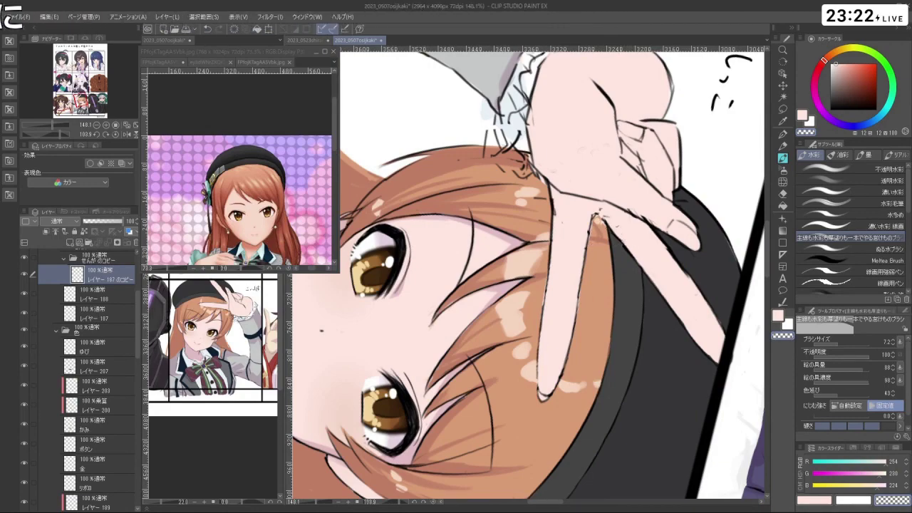
pyautogui.moveTo(663, 243); pyautogui.dragTo(570, 153)
pyautogui.hotkey('ctrl', 'space')
pyautogui.moveTo(481, 343); pyautogui.dragTo(488, 407)
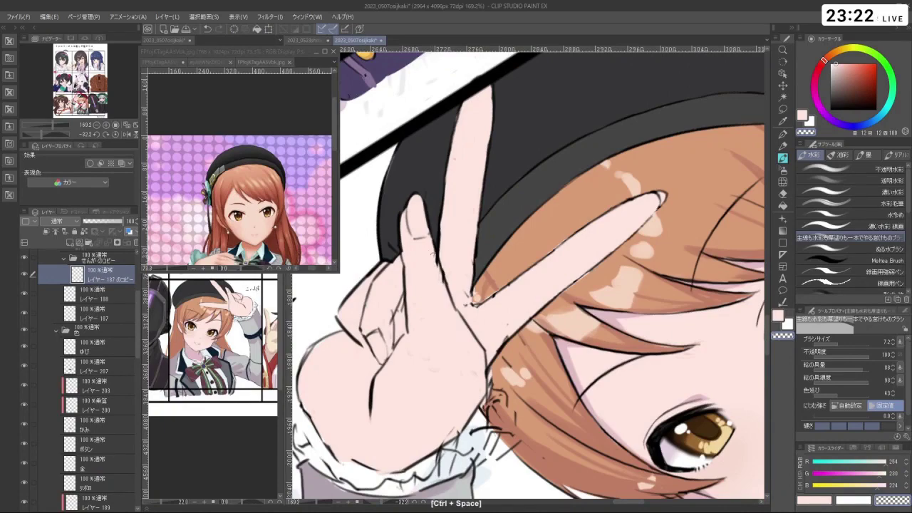
pyautogui.moveTo(522, 278); pyautogui.dragTo(463, 279)
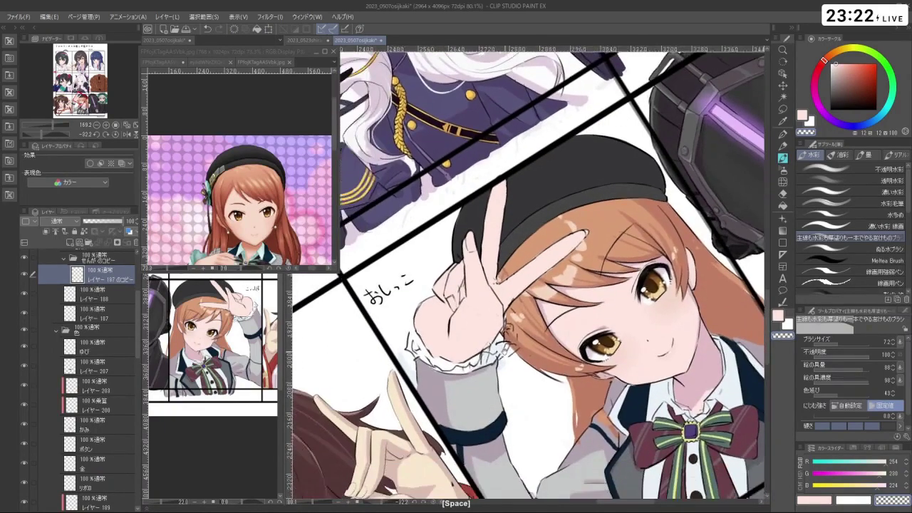
pyautogui.moveTo(504, 349); pyautogui.dragTo(499, 214)
pyautogui.hotkey('ctrl', 'z')
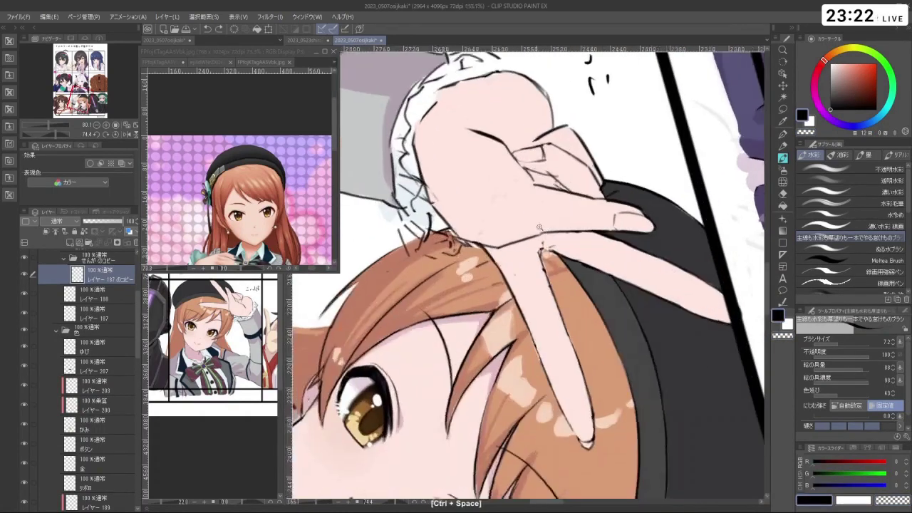
# - Zoom in on the hand and face and undo the stray strokes near the hand
pyautogui.moveTo(566, 191); pyautogui.dragTo(546, 248)
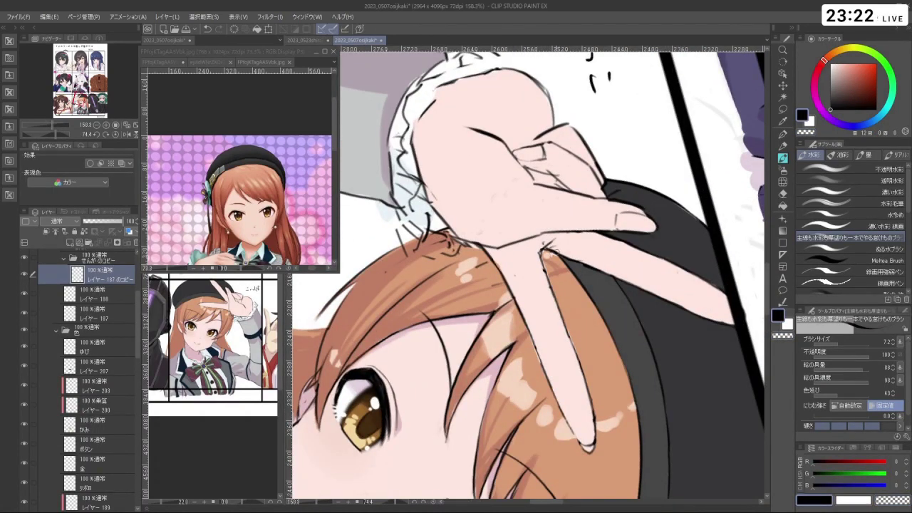
pyautogui.scroll(-3, 576, 291)
pyautogui.moveTo(647, 199); pyautogui.dragTo(705, 178)
pyautogui.hotkey('ctrl', 'z')
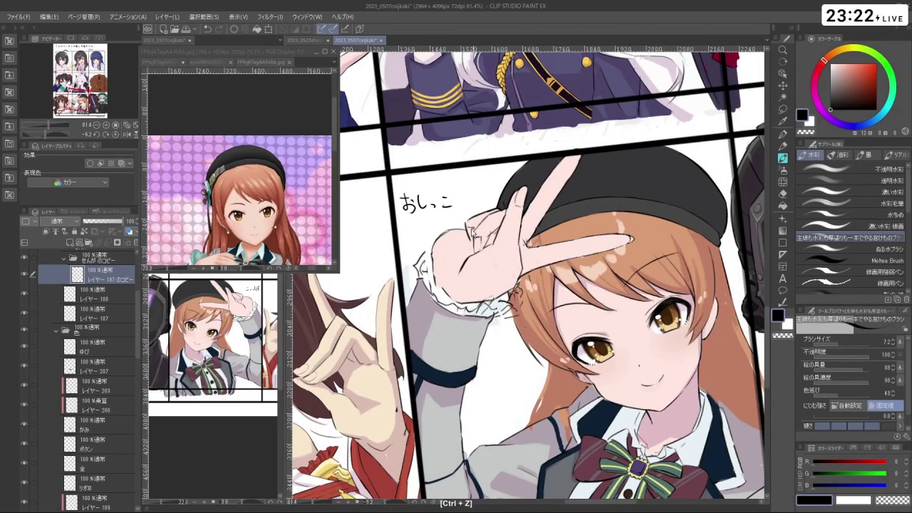
pyautogui.moveTo(705, 178); pyautogui.dragTo(442, 143)
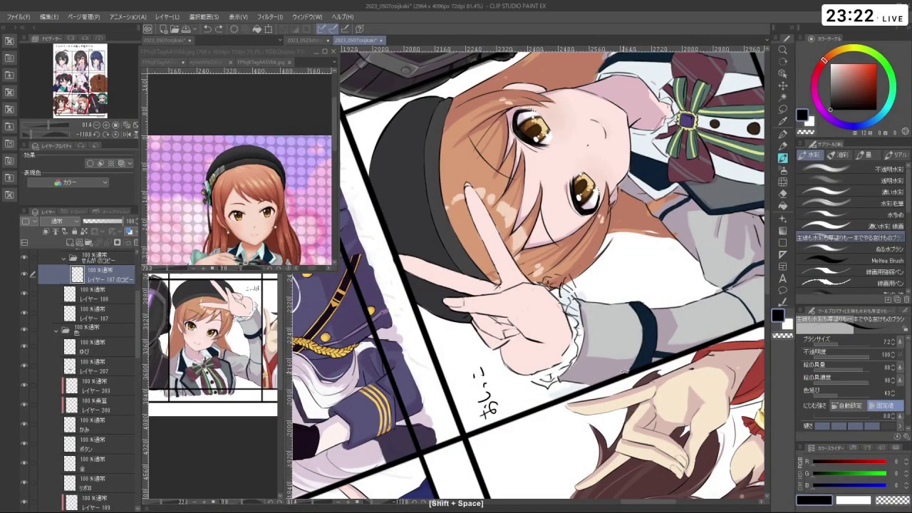
pyautogui.hotkey('ctrl', 'z')
# - Undo the stray strokes near the cuff, restoring the hand outline with transparent colour selected
pyautogui.moveTo(604, 386); pyautogui.dragTo(466, 276)
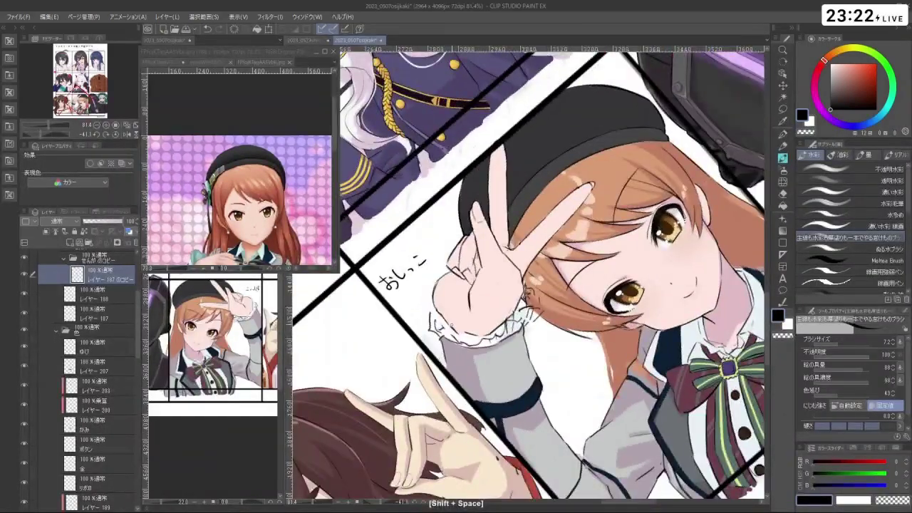
pyautogui.hotkey('ctrl', 'z')
pyautogui.press('c')
pyautogui.hotkey('ctrl', 'z')
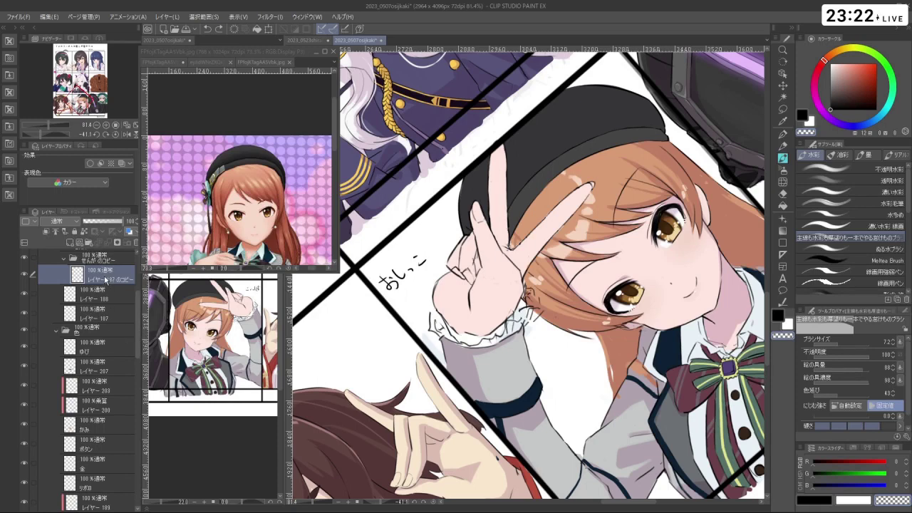
# - Fade the copied hand layer to 15% opacity and make layer 187 the drawing layer
pyautogui.moveTo(102, 225); pyautogui.dragTo(89, 221)
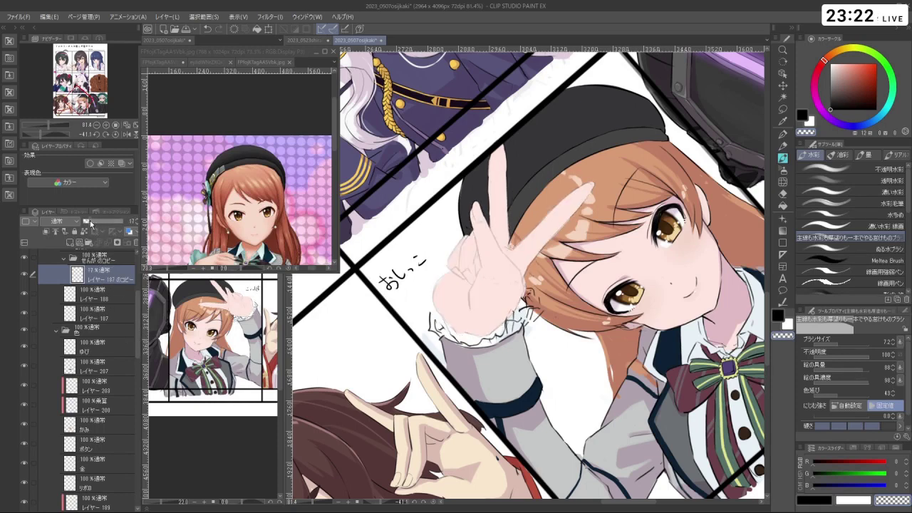
pyautogui.click(107, 314)
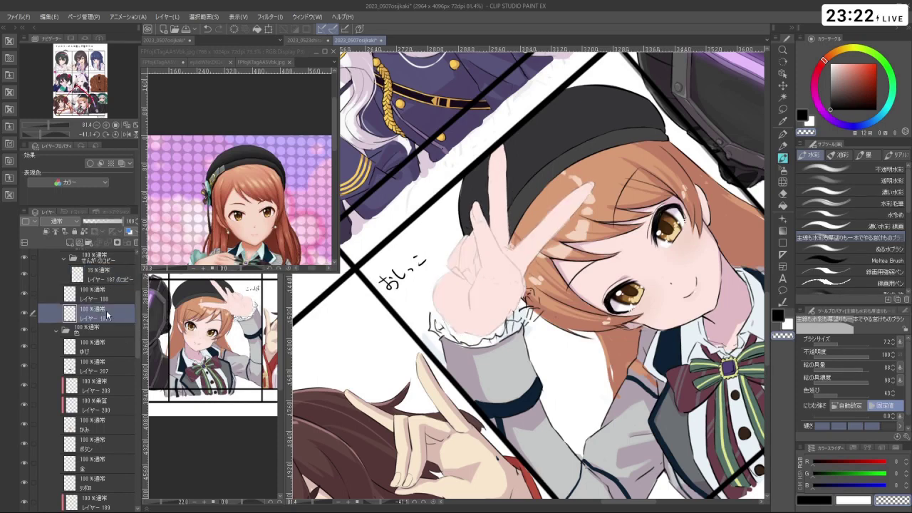
pyautogui.moveTo(470, 335); pyautogui.dragTo(586, 280)
pyautogui.moveTo(541, 234); pyautogui.dragTo(516, 232)
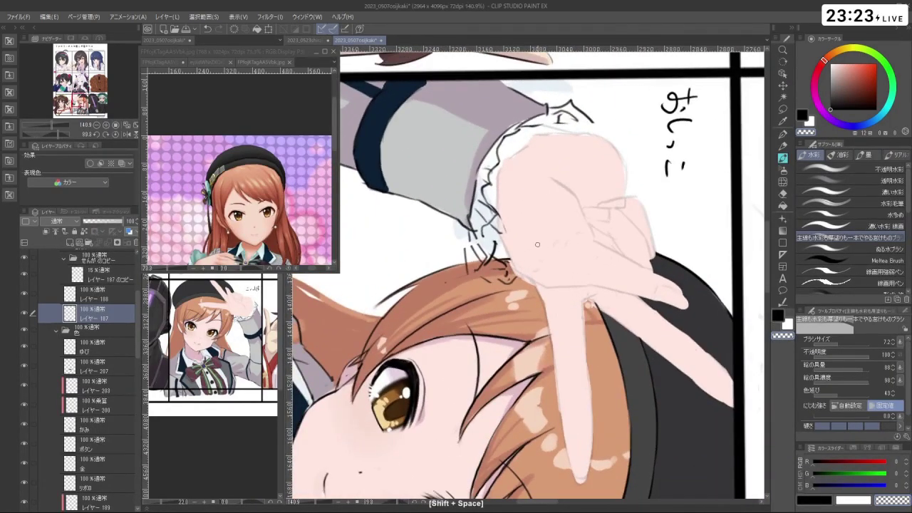
pyautogui.press('c')
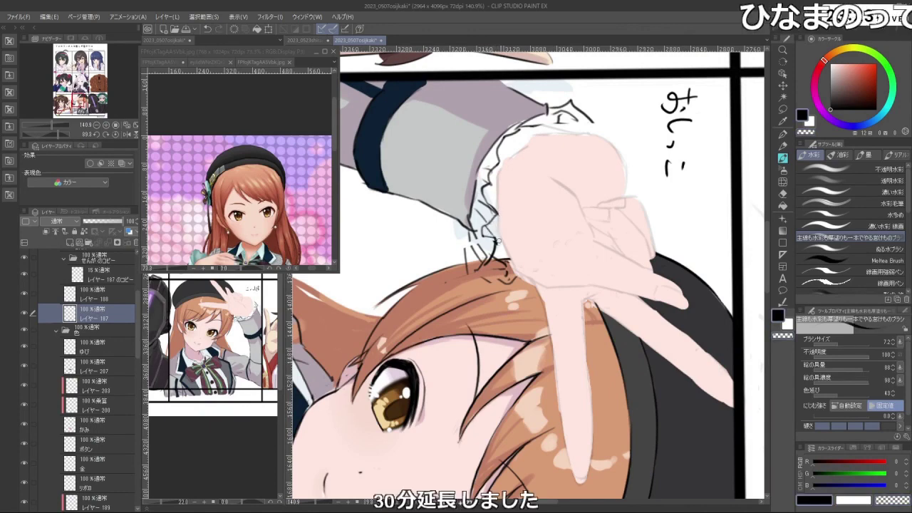
# - Rotate the canvas around the hand to a working angle, undoing the last stroke
pyautogui.moveTo(492, 236); pyautogui.dragTo(527, 212)
pyautogui.hotkey('ctrl', 'z')
pyautogui.hotkey('ctrl', 'z')
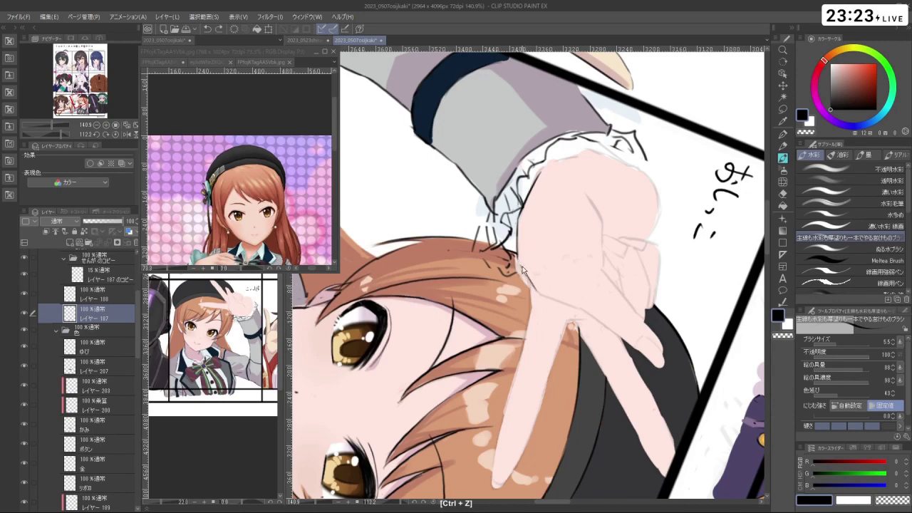
pyautogui.hotkey('shift', 'space')
pyautogui.moveTo(594, 409); pyautogui.dragTo(568, 202)
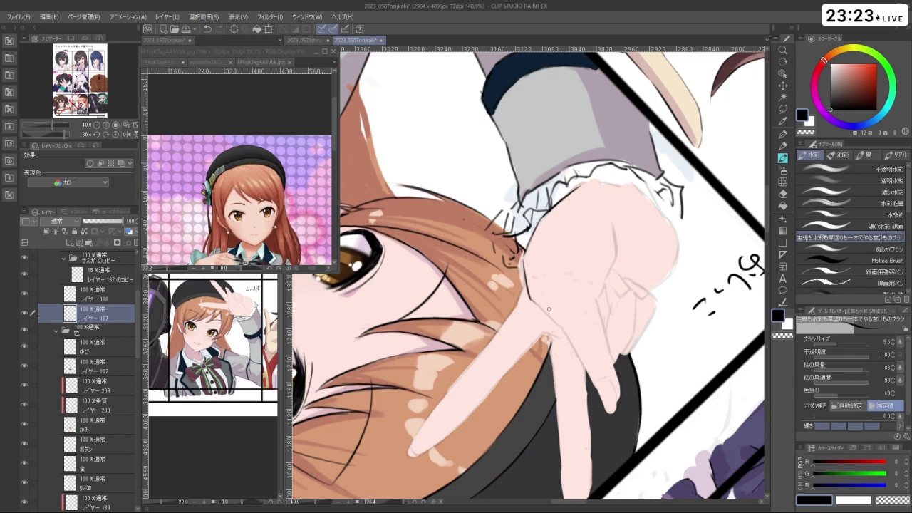
pyautogui.hotkey('ctrl', 'z')
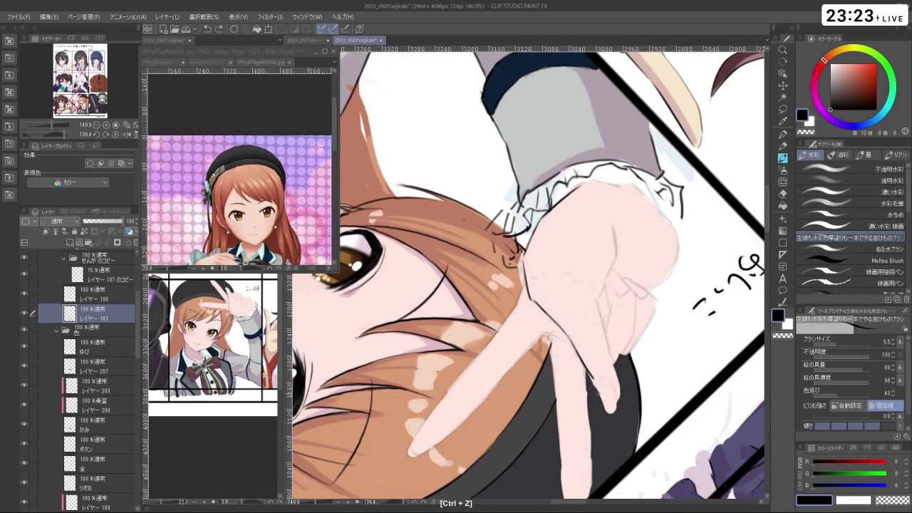
# - Ink an outline around the fingertip and a line along the finger, retrying the strokes
pyautogui.moveTo(593, 376)
pyautogui.mouseDown()
pyautogui.moveTo(607, 406)
pyautogui.moveTo(617, 405)
pyautogui.moveTo(613, 379)
pyautogui.moveTo(614, 406)
pyautogui.moveTo(617, 395)
pyautogui.mouseUp()
pyautogui.hotkey('ctrl', 'z')
pyautogui.hotkey('ctrl', 'z')
pyautogui.hotkey('ctrl', 'z')
pyautogui.hotkey('ctrl', 'z')
pyautogui.hotkey('ctrl', 'z')
pyautogui.moveTo(596, 295); pyautogui.dragTo(620, 398)
pyautogui.hotkey('ctrl', 'z')
pyautogui.hotkey('ctrl', 'z')
pyautogui.hotkey('ctrl', 'z')
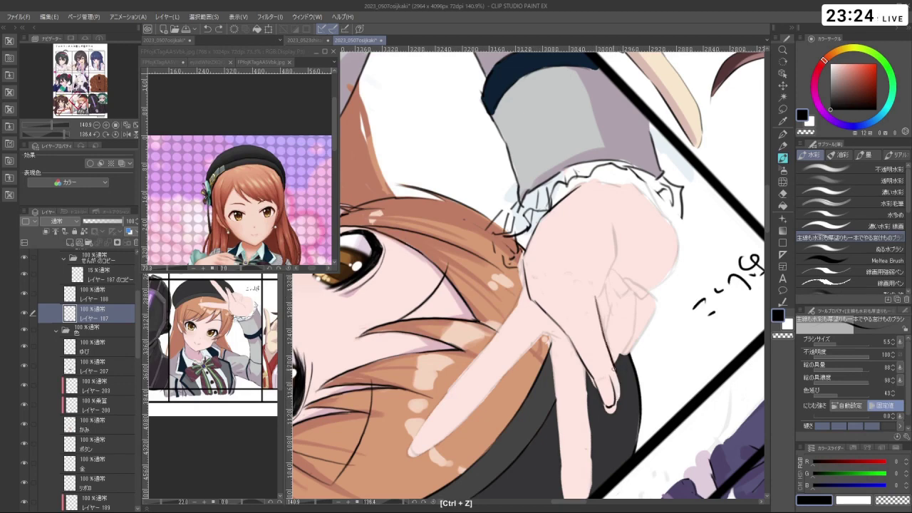
# - Rotate to a better drawing angle and redraw the line along the index fingertip
pyautogui.moveTo(615, 366)
pyautogui.mouseDown()
pyautogui.moveTo(618, 402)
pyautogui.moveTo(659, 313)
pyautogui.moveTo(656, 279)
pyautogui.moveTo(661, 418)
pyautogui.moveTo(570, 463)
pyautogui.moveTo(463, 456)
pyautogui.mouseUp()
pyautogui.hotkey('shift', 'space')
pyautogui.hotkey('shift', 'space')
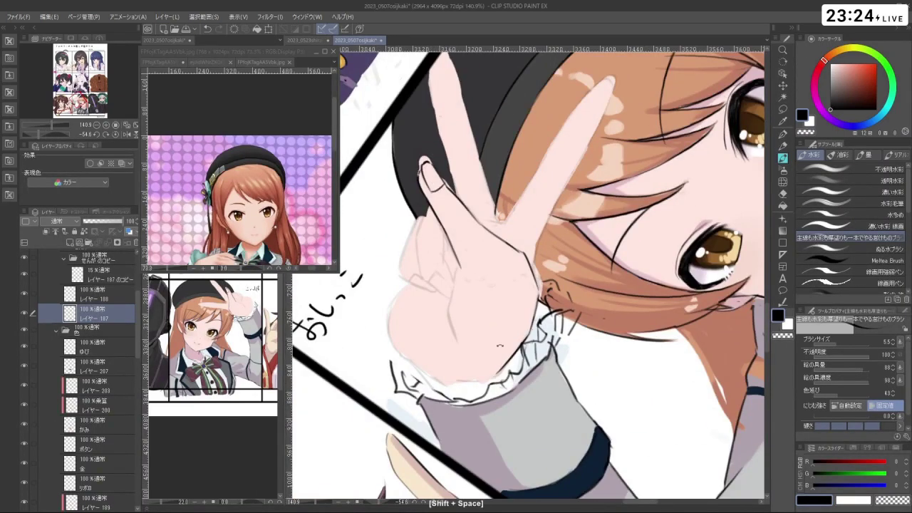
pyautogui.moveTo(432, 152); pyautogui.dragTo(497, 152)
pyautogui.hotkey('ctrl', 'z')
pyautogui.hotkey('ctrl', 'z')
pyautogui.hotkey('ctrl', 'z')
pyautogui.hotkey('ctrl', 'z')
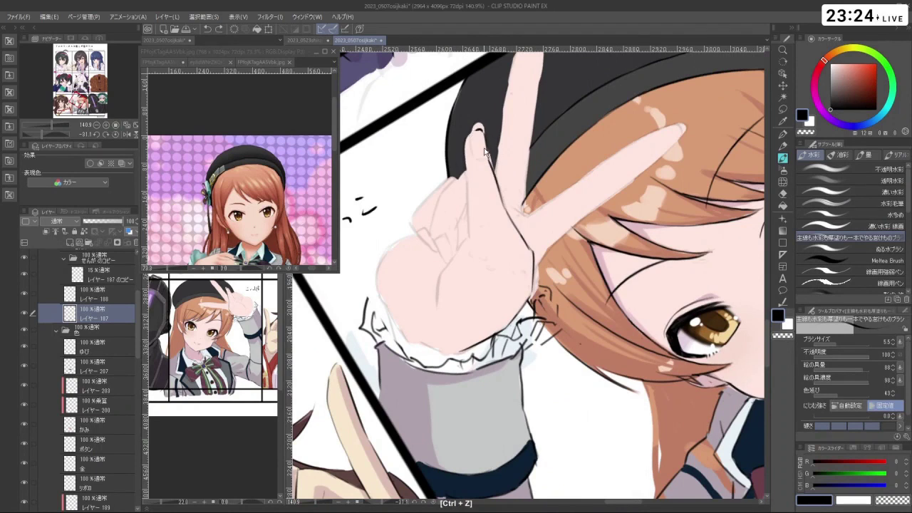
pyautogui.hotkey('ctrl', 'z')
pyautogui.hotkey('ctrl', 'z')
pyautogui.moveTo(491, 159); pyautogui.dragTo(503, 206)
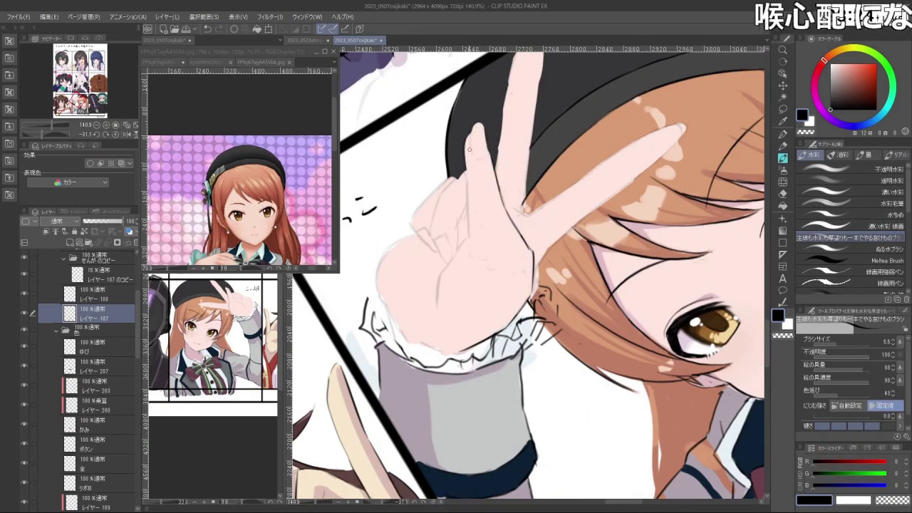
pyautogui.hotkey('ctrl', 'z')
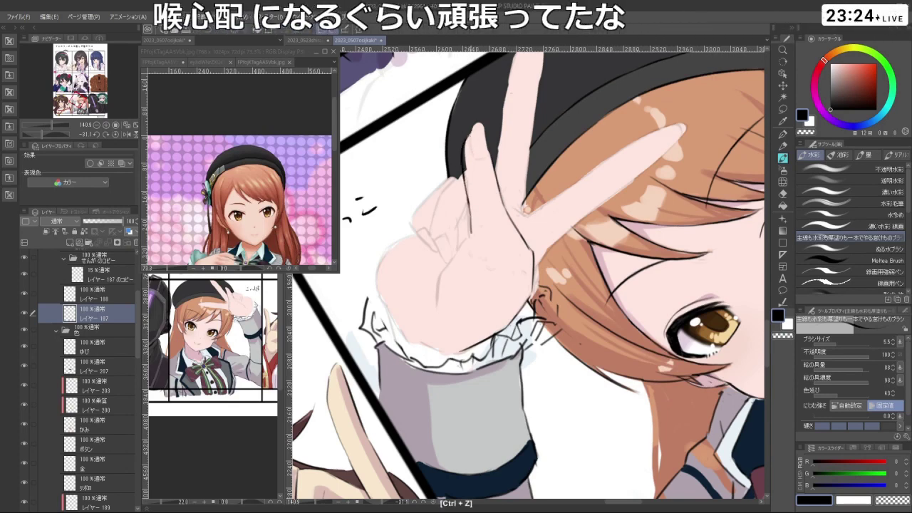
# - Rotate the view about 160 degrees and redraw the fingertip contour and finger edge
pyautogui.moveTo(471, 202)
pyautogui.mouseDown()
pyautogui.moveTo(479, 283)
pyautogui.moveTo(449, 313)
pyautogui.moveTo(455, 345)
pyautogui.mouseUp()
pyautogui.moveTo(542, 406); pyautogui.dragTo(551, 144)
pyautogui.hotkey('ctrl', 'z')
pyautogui.moveTo(606, 389)
pyautogui.mouseDown()
pyautogui.moveTo(623, 407)
pyautogui.moveTo(612, 396)
pyautogui.moveTo(624, 398)
pyautogui.moveTo(607, 405)
pyautogui.moveTo(624, 406)
pyautogui.moveTo(617, 375)
pyautogui.mouseUp()
pyautogui.hotkey('ctrl', 'z')
pyautogui.hotkey('ctrl', 'z')
pyautogui.moveTo(615, 375)
pyautogui.mouseDown()
pyautogui.moveTo(656, 284)
pyautogui.moveTo(432, 258)
pyautogui.moveTo(416, 243)
pyautogui.moveTo(419, 270)
pyautogui.mouseUp()
pyautogui.hotkey('ctrl', 'z')
pyautogui.hotkey('ctrl', 'z')
pyautogui.hotkey('ctrl', 'z')
pyautogui.moveTo(419, 231)
pyautogui.mouseDown()
pyautogui.moveTo(427, 298)
pyautogui.moveTo(445, 303)
pyautogui.moveTo(427, 298)
pyautogui.moveTo(454, 300)
pyautogui.mouseUp()
pyautogui.hotkey('ctrl', 'z')
pyautogui.hotkey('ctrl', 'z')
pyautogui.hotkey('ctrl', 'z')
pyautogui.hotkey('ctrl', 'z')
pyautogui.hotkey('ctrl', 'z')
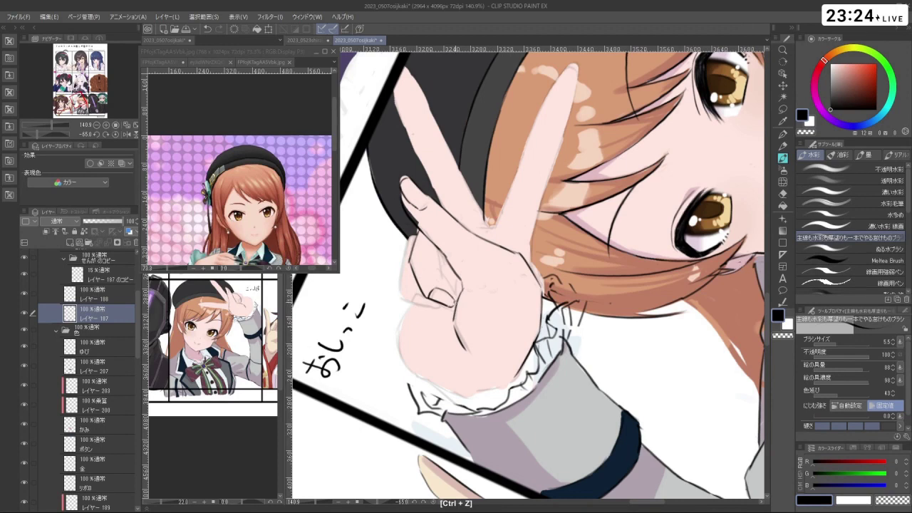
pyautogui.hotkey('ctrl', 'z')
# - Draw short lines along the finger edge, undoing and retrying each stroke
pyautogui.moveTo(437, 252); pyautogui.dragTo(440, 268)
pyautogui.moveTo(439, 263); pyautogui.dragTo(446, 282)
pyautogui.hotkey('ctrl', 'z')
pyautogui.hotkey('ctrl', 'z')
pyautogui.hotkey('ctrl', 'z')
pyautogui.hotkey('ctrl', 'z')
pyautogui.hotkey('ctrl', 'z')
pyautogui.hotkey('ctrl', 'z')
pyautogui.hotkey('ctrl', 'z')
pyautogui.hotkey('ctrl', 'z')
pyautogui.hotkey('ctrl', 'z')
pyautogui.hotkey('ctrl', 'z')
pyautogui.hotkey('ctrl', 'z')
pyautogui.hotkey('ctrl', 'z')
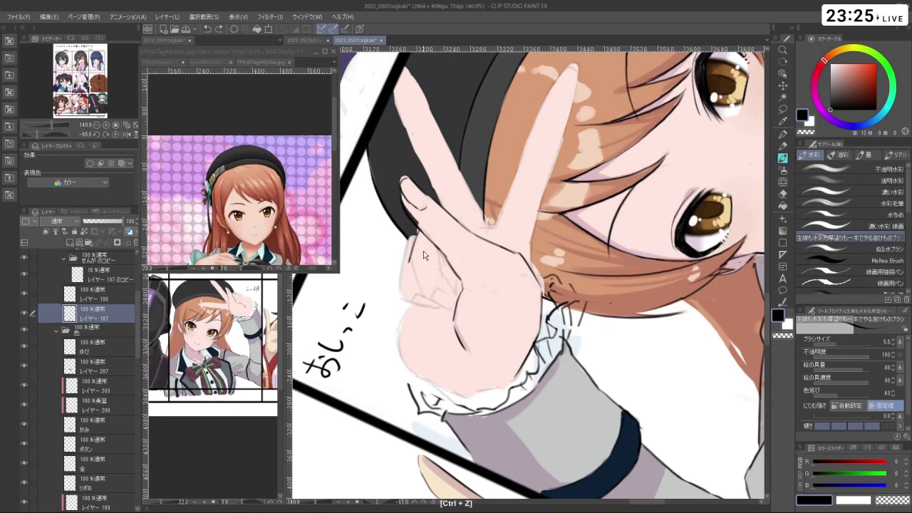
pyautogui.hotkey('ctrl', 'z')
pyautogui.moveTo(420, 231)
pyautogui.mouseDown()
pyautogui.moveTo(422, 303)
pyautogui.moveTo(417, 281)
pyautogui.mouseUp()
pyautogui.moveTo(420, 277); pyautogui.dragTo(426, 315)
pyautogui.hotkey('ctrl', 'z')
pyautogui.hotkey('ctrl', 'z')
pyautogui.moveTo(416, 273)
pyautogui.mouseDown()
pyautogui.moveTo(427, 315)
pyautogui.moveTo(437, 316)
pyautogui.mouseUp()
pyautogui.hotkey('ctrl', 'z')
pyautogui.moveTo(439, 251); pyautogui.dragTo(438, 281)
pyautogui.hotkey('ctrl', 'z')
pyautogui.moveTo(437, 274); pyautogui.dragTo(434, 313)
# - Redraw the finger's left edge line, retrying it several times
pyautogui.hotkey('ctrl', 'z')
pyautogui.hotkey('ctrl', 'z')
pyautogui.moveTo(417, 236)
pyautogui.mouseDown()
pyautogui.moveTo(419, 248)
pyautogui.moveTo(407, 246)
pyautogui.moveTo(406, 284)
pyautogui.mouseUp()
pyautogui.hotkey('ctrl', 'z')
pyautogui.hotkey('ctrl', 'z')
pyautogui.hotkey('ctrl', 'z')
pyautogui.hotkey('ctrl', 'z')
pyautogui.moveTo(406, 243)
pyautogui.mouseDown()
pyautogui.moveTo(406, 281)
pyautogui.moveTo(426, 305)
pyautogui.moveTo(409, 292)
pyautogui.moveTo(429, 316)
pyautogui.mouseUp()
pyautogui.hotkey('ctrl', 'z')
pyautogui.hotkey('ctrl', 'z')
pyautogui.hotkey('ctrl', 'z')
pyautogui.hotkey('ctrl', 'z')
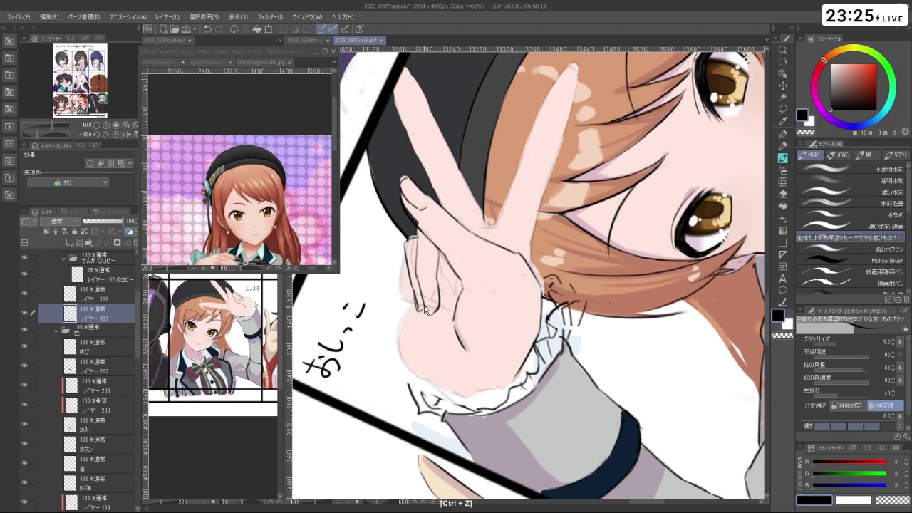
pyautogui.hotkey('ctrl', 'z')
pyautogui.hotkey('ctrl', 'z')
pyautogui.hotkey('ctrl', 'z')
pyautogui.moveTo(412, 286)
pyautogui.mouseDown()
pyautogui.moveTo(417, 312)
pyautogui.moveTo(427, 301)
pyautogui.moveTo(414, 292)
pyautogui.moveTo(429, 291)
pyautogui.moveTo(542, 372)
pyautogui.moveTo(490, 348)
pyautogui.mouseUp()
pyautogui.hotkey('ctrl', 'z')
pyautogui.hotkey('ctrl', 'z')
pyautogui.hotkey('ctrl', 'z')
pyautogui.hotkey('ctrl', 'z')
pyautogui.hotkey('ctrl', 'z')
pyautogui.hotkey('ctrl', 'z')
pyautogui.hotkey('shift', 'space')
pyautogui.hotkey('ctrl', 'z')
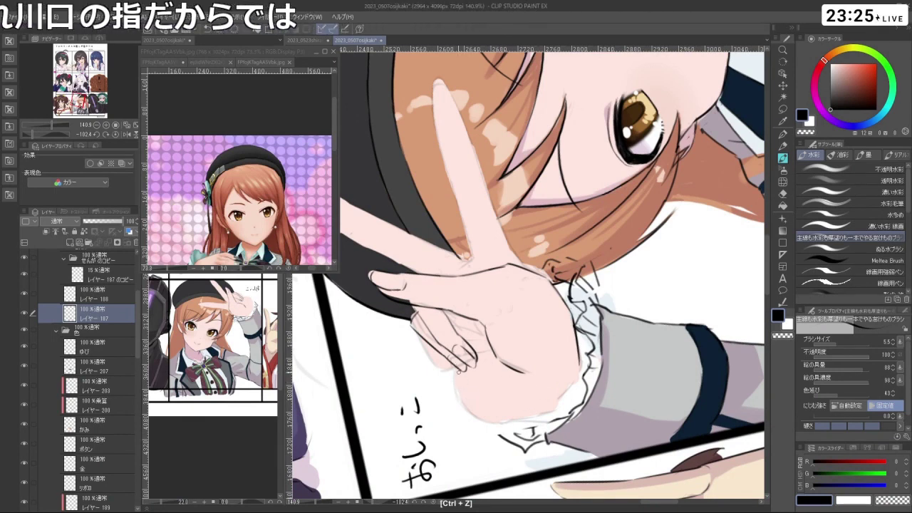
# - Redraw the palm edge line with several short, retried strokes
pyautogui.moveTo(462, 356); pyautogui.dragTo(455, 371)
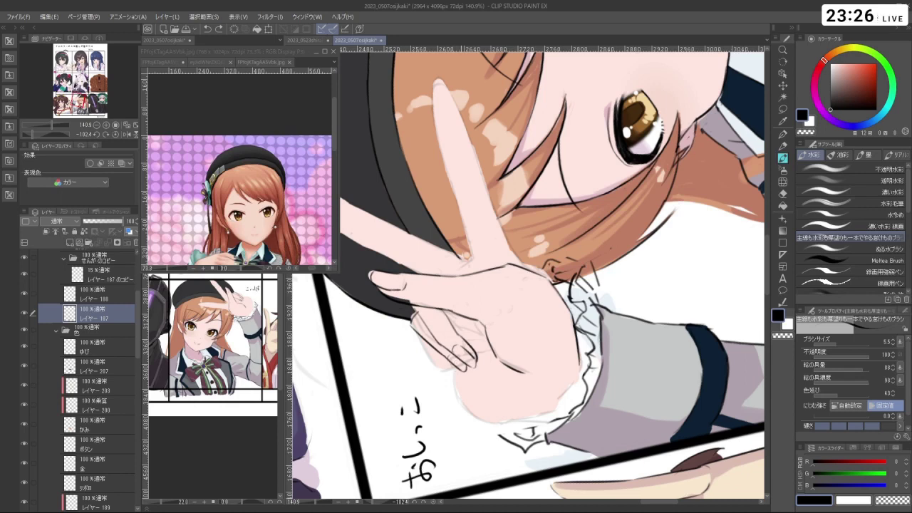
pyautogui.hotkey('ctrl', 'z')
pyautogui.moveTo(460, 384)
pyautogui.mouseDown()
pyautogui.moveTo(474, 408)
pyautogui.moveTo(507, 422)
pyautogui.moveTo(407, 389)
pyautogui.mouseUp()
pyautogui.hotkey('ctrl', 'z')
pyautogui.hotkey('shift', 'space')
pyautogui.hotkey('ctrl', 'z')
pyautogui.hotkey('ctrl', 'z')
pyautogui.moveTo(399, 342); pyautogui.dragTo(430, 387)
pyautogui.hotkey('ctrl', 'z')
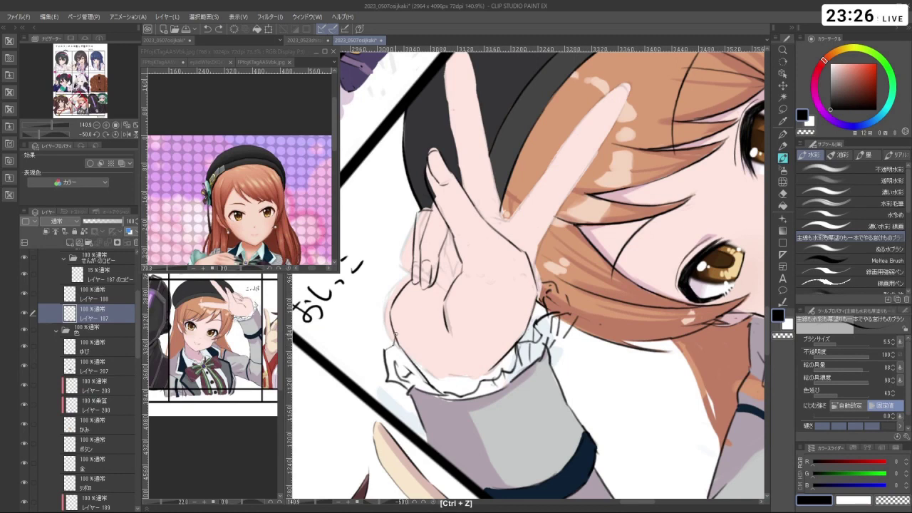
pyautogui.moveTo(394, 332); pyautogui.dragTo(396, 347)
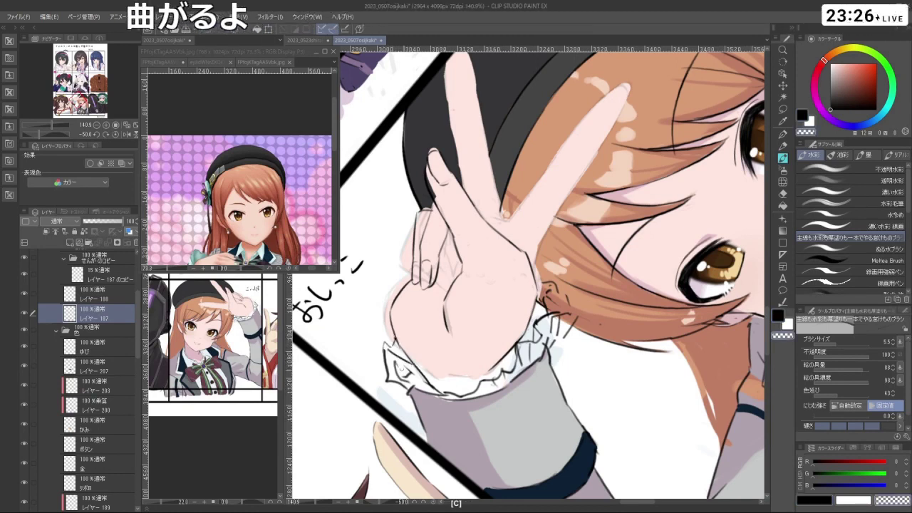
# - Erase part of the cuff lines with transparent colour, then return to drawing in black
pyautogui.press('c')
pyautogui.moveTo(393, 361)
pyautogui.mouseDown()
pyautogui.moveTo(400, 382)
pyautogui.moveTo(423, 382)
pyautogui.mouseUp()
pyautogui.press('c')
pyautogui.hotkey('ctrl', 'z')
pyautogui.hotkey('ctrl', 'z')
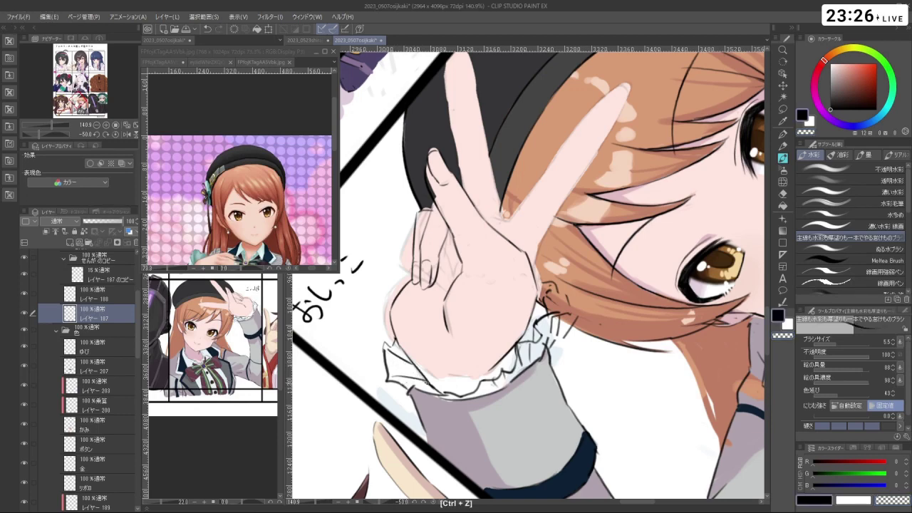
pyautogui.moveTo(592, 385)
pyautogui.mouseDown()
pyautogui.moveTo(547, 410)
pyautogui.moveTo(523, 404)
pyautogui.moveTo(549, 389)
pyautogui.moveTo(476, 377)
pyautogui.moveTo(416, 303)
pyautogui.moveTo(446, 189)
pyautogui.moveTo(498, 159)
pyautogui.mouseUp()
pyautogui.hotkey('ctrl', 'z')
pyautogui.hotkey('ctrl', 'z')
pyautogui.hotkey('ctrl', 'z')
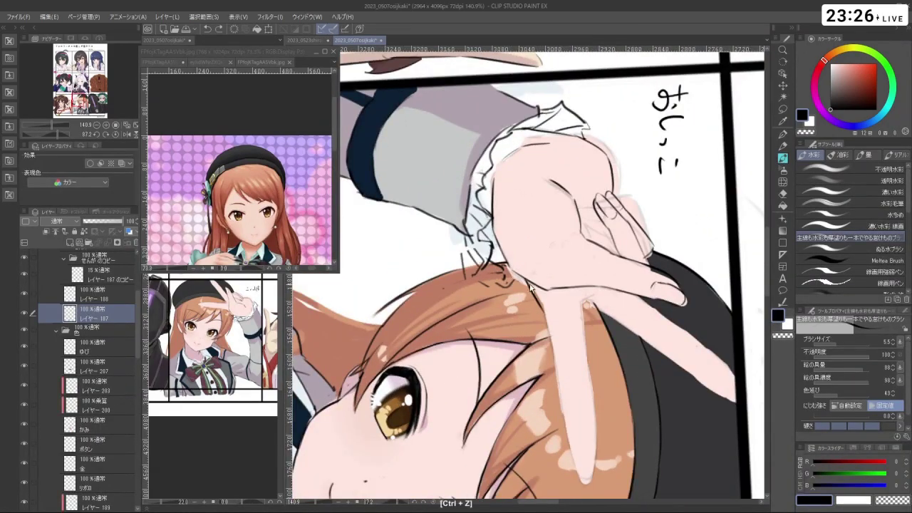
# - Zoom out to the whole panel and add short hair strokes beside the hand
pyautogui.hotkey('ctrl', 'space')
pyautogui.moveTo(556, 349); pyautogui.dragTo(523, 303)
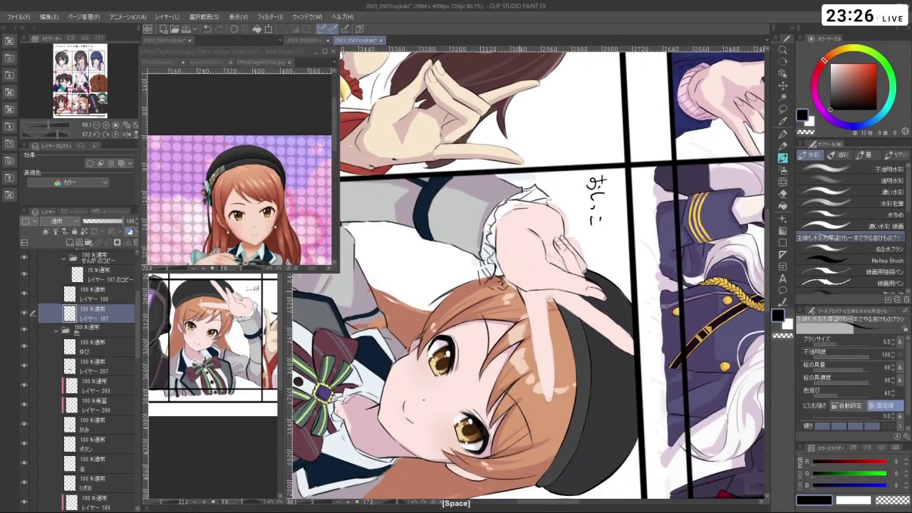
pyautogui.hotkey('ctrl', 'z')
pyautogui.hotkey('ctrl', 'z')
pyautogui.moveTo(535, 332); pyautogui.dragTo(544, 396)
pyautogui.hotkey('ctrl', 'z')
pyautogui.moveTo(548, 293); pyautogui.dragTo(557, 377)
pyautogui.hotkey('ctrl', 'z')
pyautogui.hotkey('ctrl', 'z')
pyautogui.hotkey('ctrl', 'z')
pyautogui.moveTo(553, 344)
pyautogui.mouseDown()
pyautogui.moveTo(556, 399)
pyautogui.moveTo(599, 428)
pyautogui.moveTo(456, 420)
pyautogui.moveTo(428, 271)
pyautogui.moveTo(528, 310)
pyautogui.mouseUp()
pyautogui.hotkey('shift', 'space')
pyautogui.hotkey('ctrl', 'z')
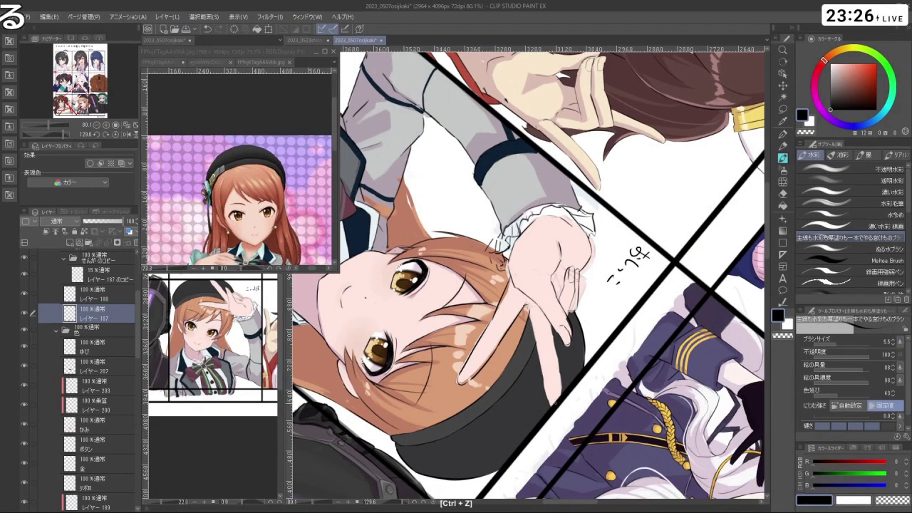
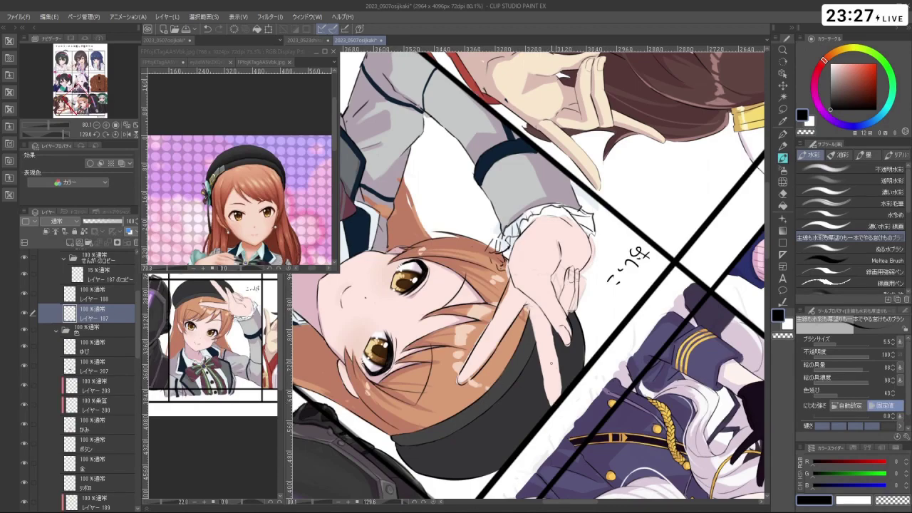
# - Undo the last two stray strokes on the canvas
pyautogui.moveTo(528, 278); pyautogui.dragTo(297, 282)
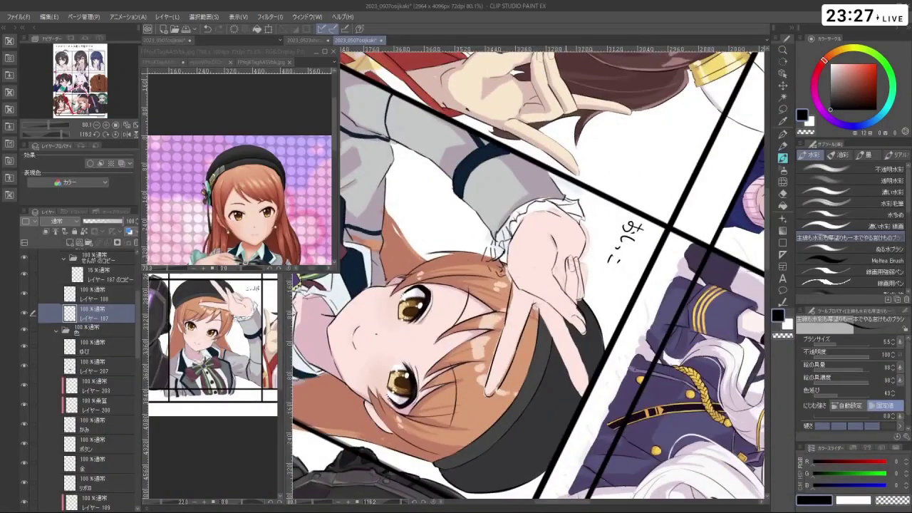
pyautogui.press('c')
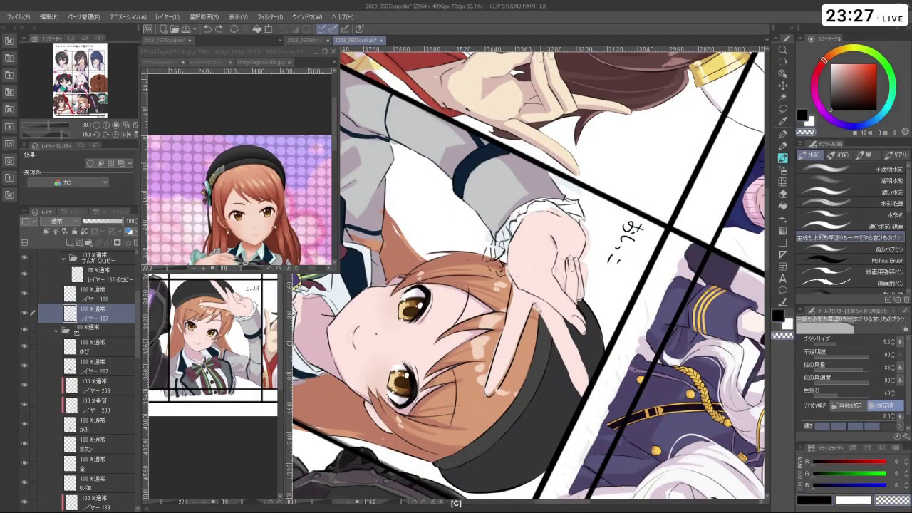
pyautogui.press('c')
pyautogui.hotkey('ctrl', 'z')
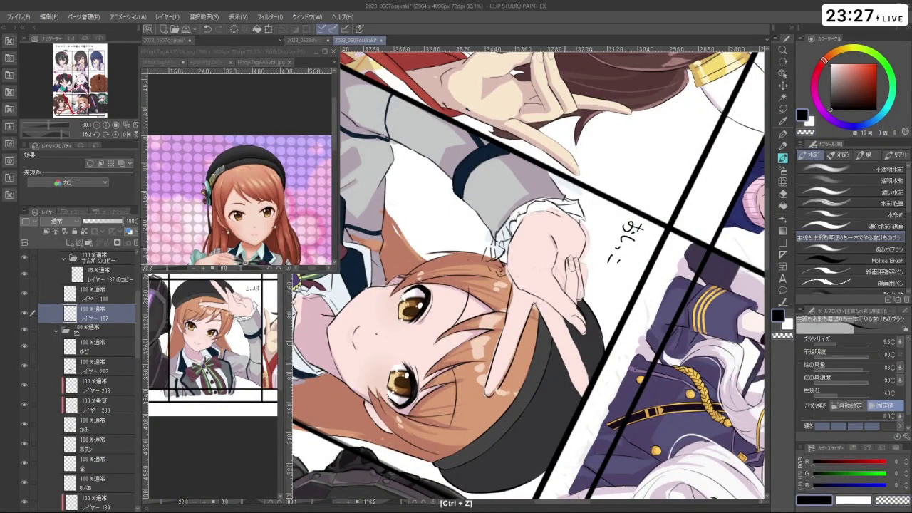
pyautogui.hotkey('ctrl', 'z')
pyautogui.hotkey('ctrl', 'z')
pyautogui.hotkey('ctrl', 'z')
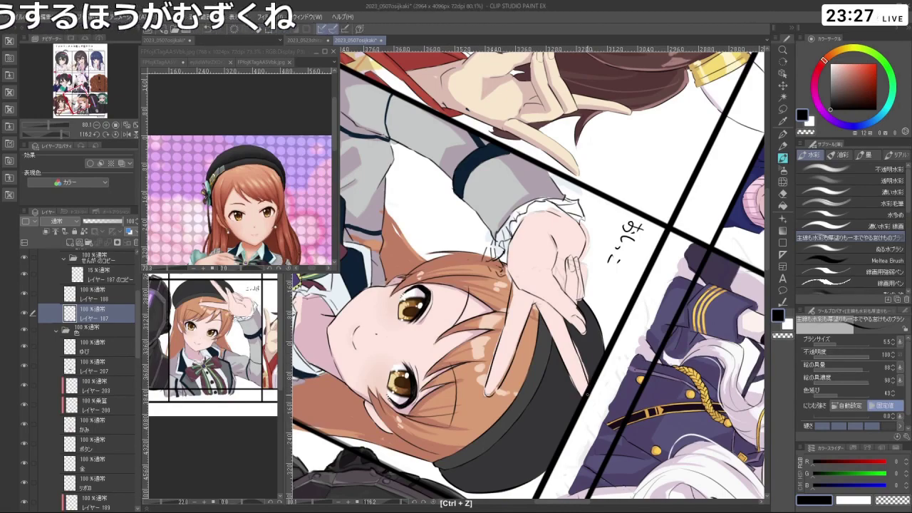
# - Select the ゆび layer, sample the finger's skin pink and set brush size to 19.7
pyautogui.hotkey('shift', 'space')
pyautogui.moveTo(636, 275); pyautogui.dragTo(627, 328)
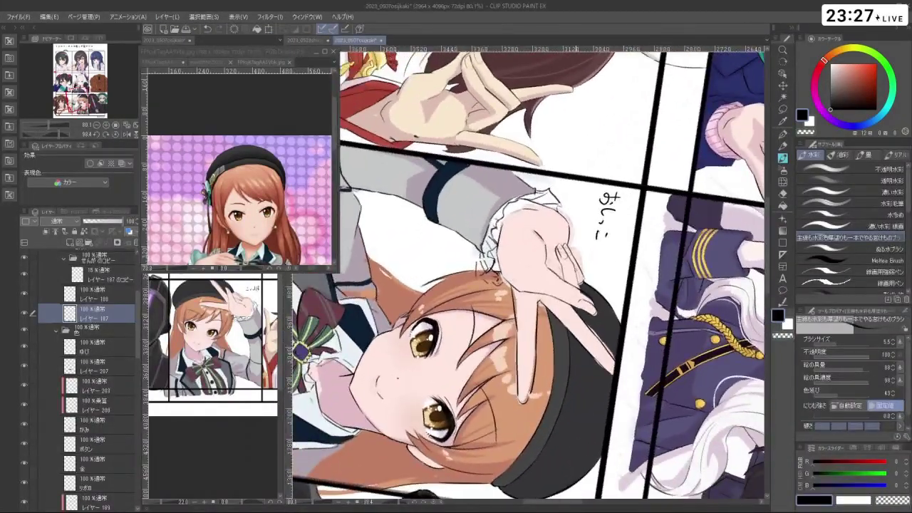
pyautogui.click(101, 349)
pyautogui.keyDown('alt'); pyautogui.click(528, 307); pyautogui.keyUp('alt')
pyautogui.moveTo(528, 306)
pyautogui.mouseDown()
pyautogui.moveTo(514, 292)
pyautogui.moveTo(516, 310)
pyautogui.mouseUp()
pyautogui.rightClick(528, 273)
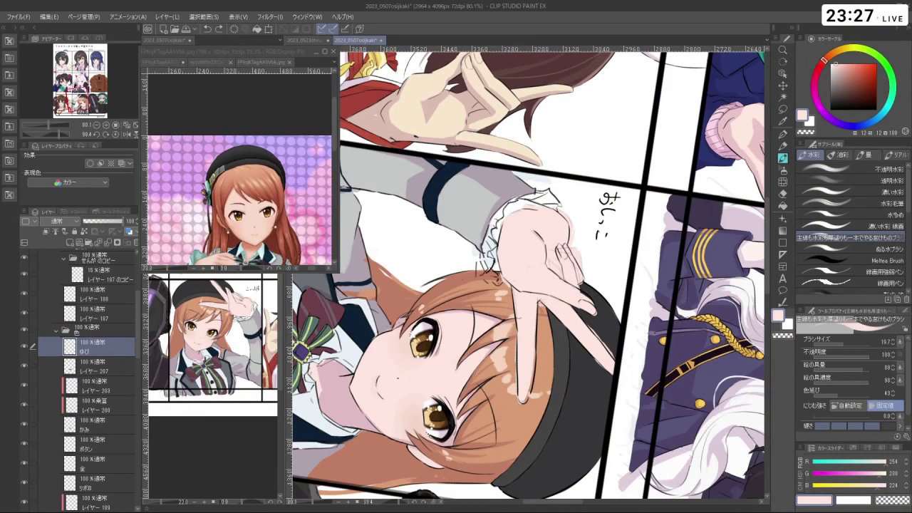
# - Paint the index finger pink over the hair edge and tidy its edge against the hat
pyautogui.press('c')
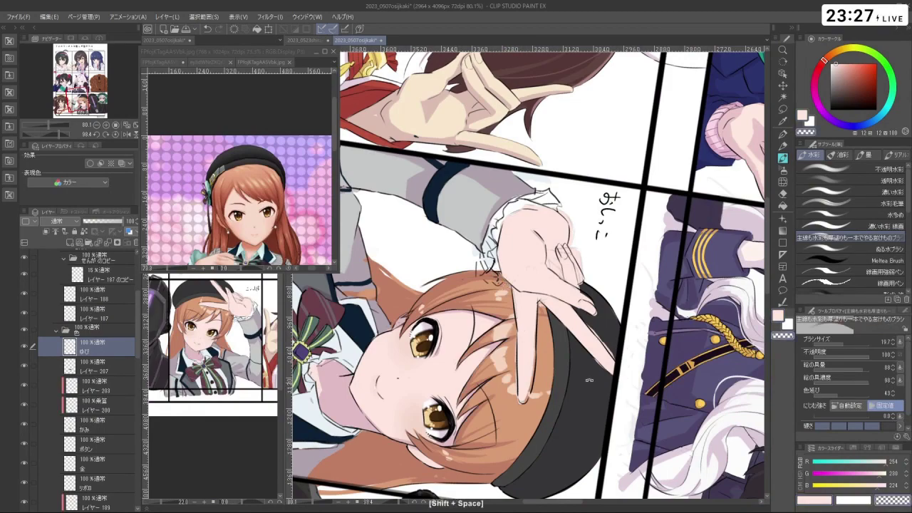
pyautogui.moveTo(506, 284); pyautogui.dragTo(549, 213)
pyautogui.press('c')
pyautogui.press('c')
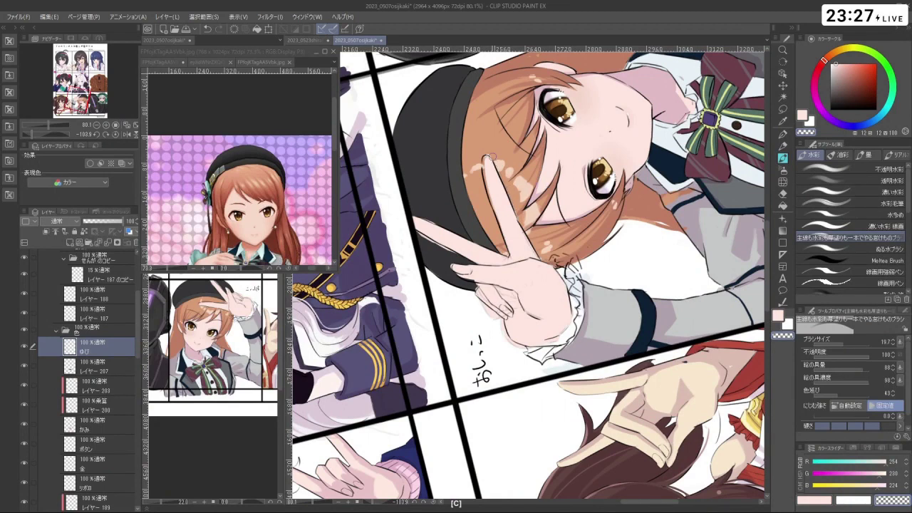
pyautogui.press('c')
pyautogui.moveTo(485, 159)
pyautogui.mouseDown()
pyautogui.moveTo(500, 215)
pyautogui.moveTo(592, 270)
pyautogui.moveTo(537, 356)
pyautogui.moveTo(552, 388)
pyautogui.mouseUp()
pyautogui.hotkey('shift', 'space')
pyautogui.press('c')
pyautogui.moveTo(550, 351)
pyautogui.mouseDown()
pyautogui.moveTo(550, 392)
pyautogui.moveTo(546, 360)
pyautogui.mouseUp()
pyautogui.press('c')
pyautogui.hotkey('shift', 'space')
pyautogui.moveTo(542, 395); pyautogui.dragTo(514, 200)
# - Undo the small strokes near the cuff and switch to the 15% レイヤー 187 のコピー layer
pyautogui.press('c')
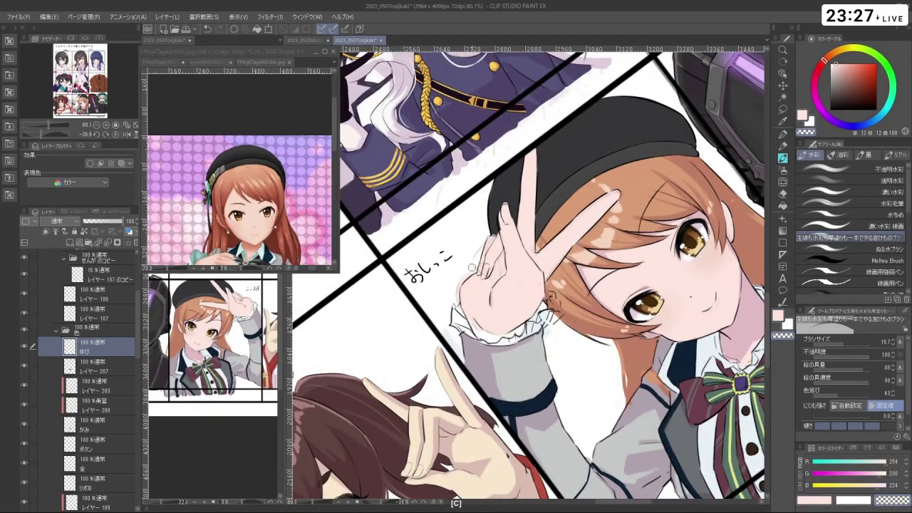
pyautogui.hotkey('shift', 'space')
pyautogui.moveTo(472, 268); pyautogui.dragTo(472, 303)
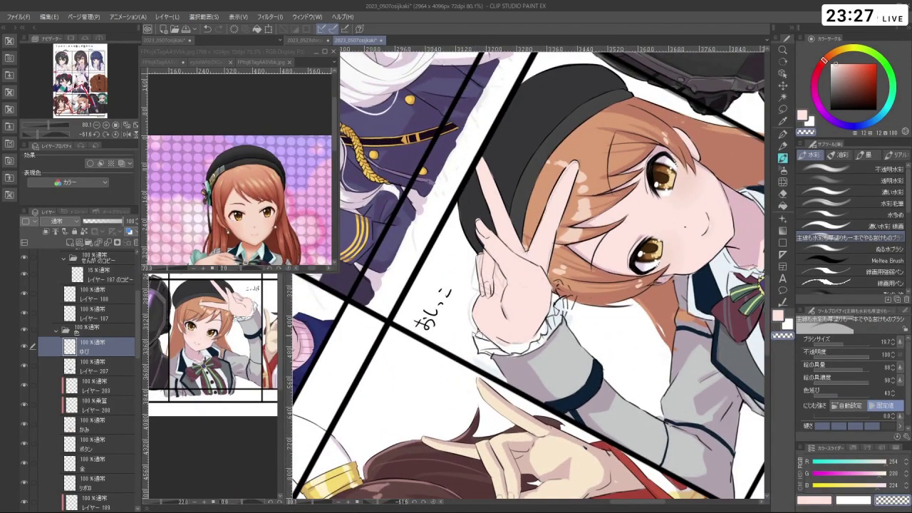
pyautogui.moveTo(499, 342); pyautogui.dragTo(528, 347)
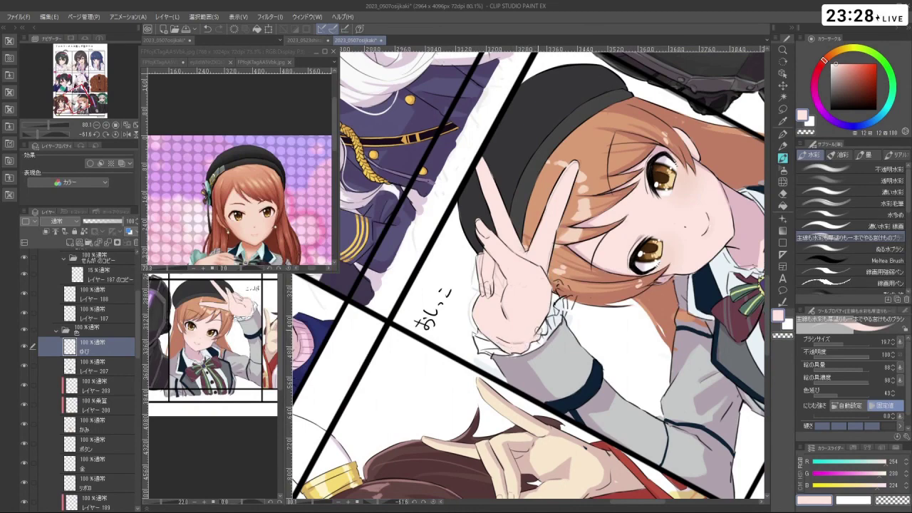
pyautogui.moveTo(514, 335); pyautogui.dragTo(600, 311)
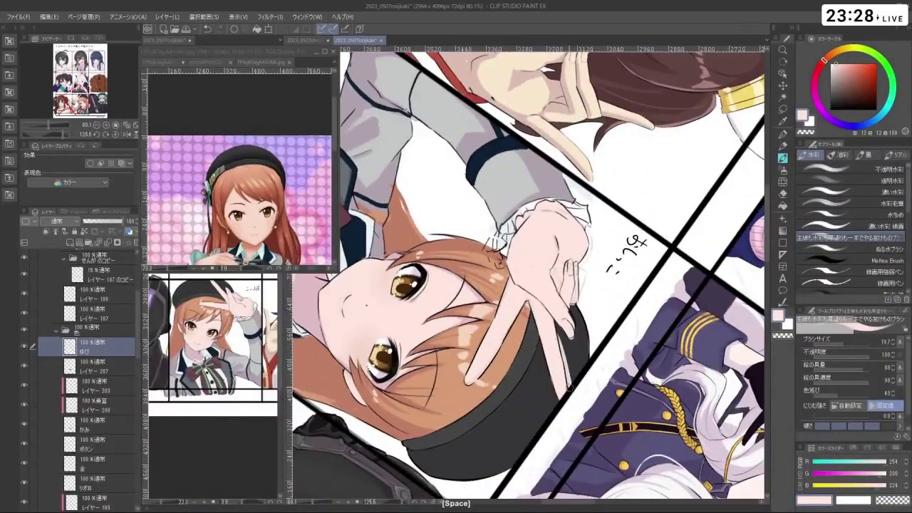
pyautogui.hotkey('ctrl', 'z')
pyautogui.press('space')
pyautogui.hotkey('ctrl', 'z')
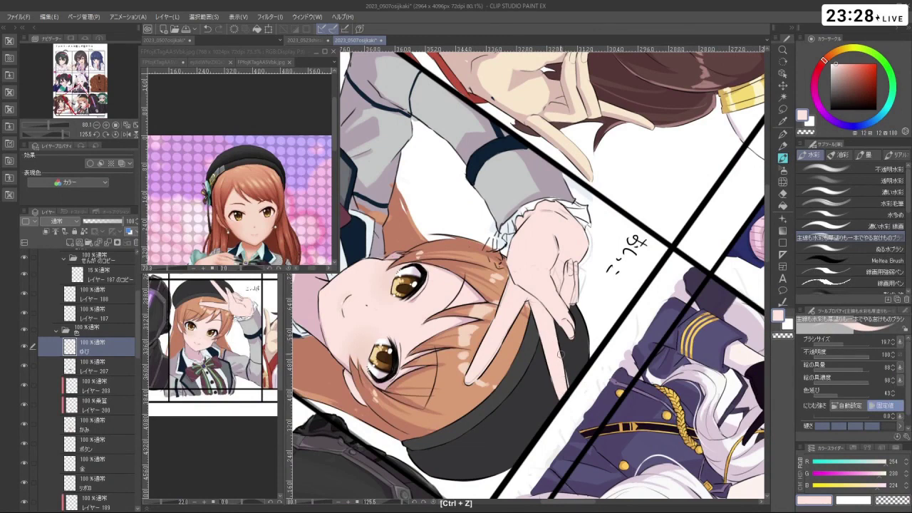
pyautogui.click(114, 279)
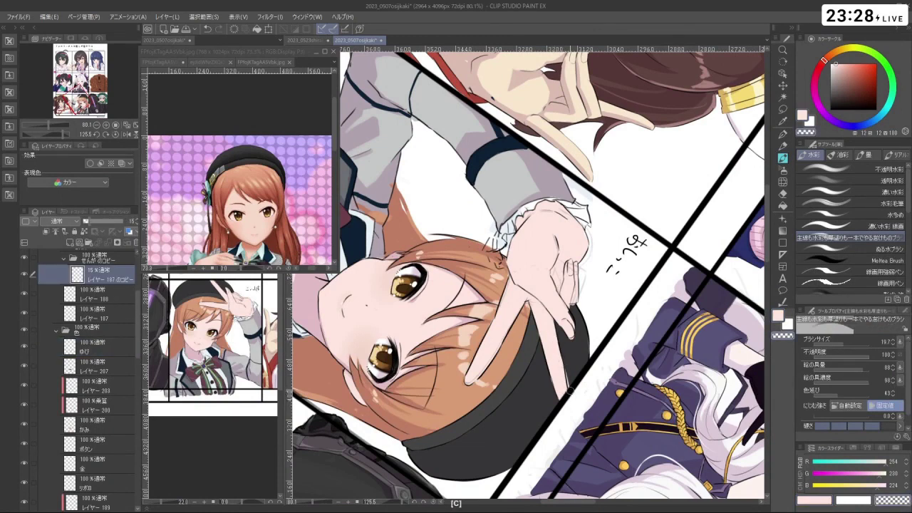
# - Undo the last two fingertip strokes while zooming in on the hand
pyautogui.hotkey('ctrl', 'z')
pyautogui.hotkey('ctrl', 'z')
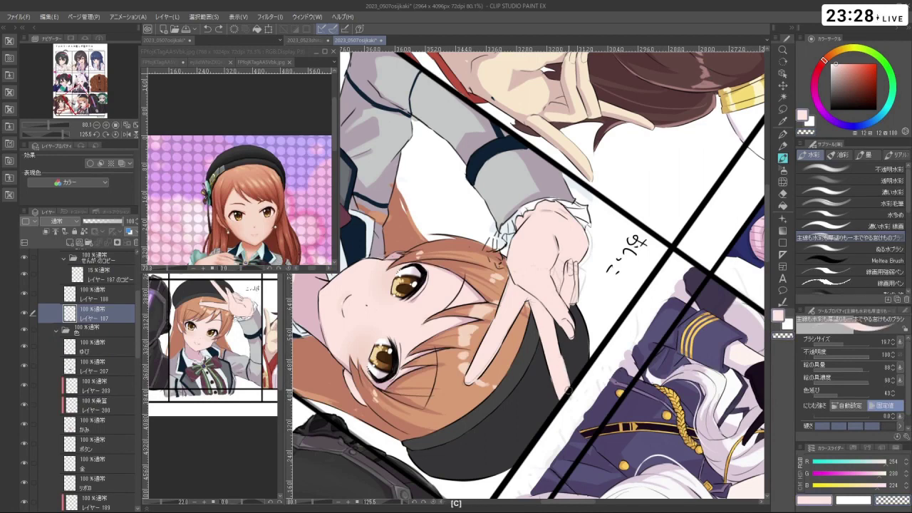
pyautogui.press('c')
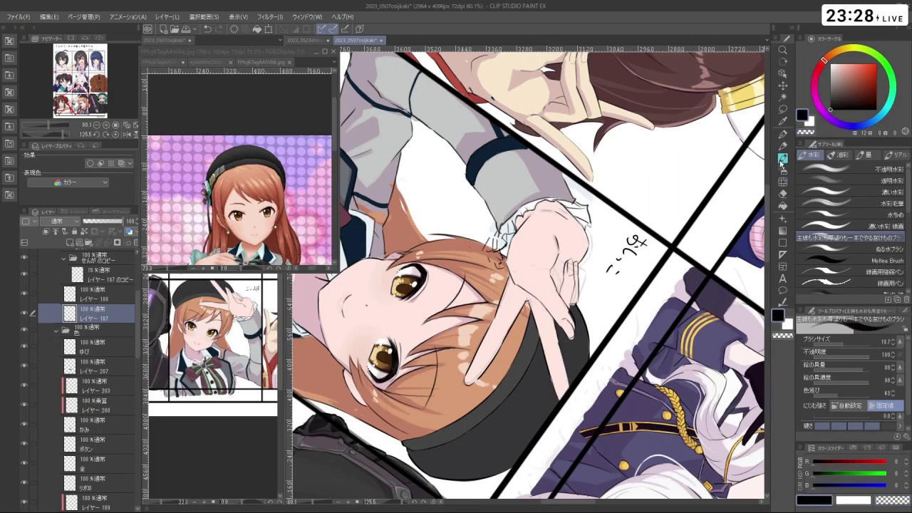
pyautogui.keyDown('ctrl'); pyautogui.click(572, 352); pyautogui.keyUp('ctrl')
pyautogui.hotkey('ctrl', 'z')
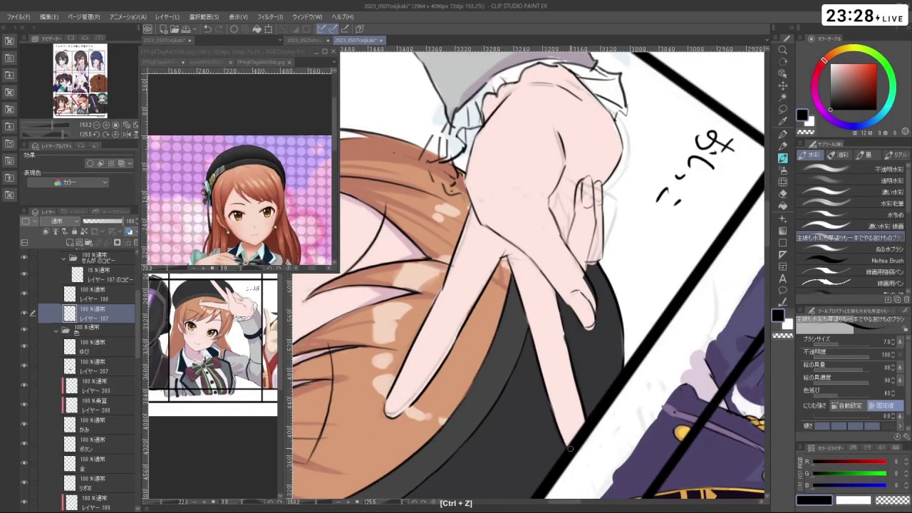
pyautogui.keyDown('shift'); pyautogui.click(585, 405); pyautogui.keyUp('shift')
# - Rotate the page to inspect the hand from several angles, then select layer ゆび
pyautogui.moveTo(642, 214); pyautogui.dragTo(456, 399)
pyautogui.scroll(4, 599, 361)
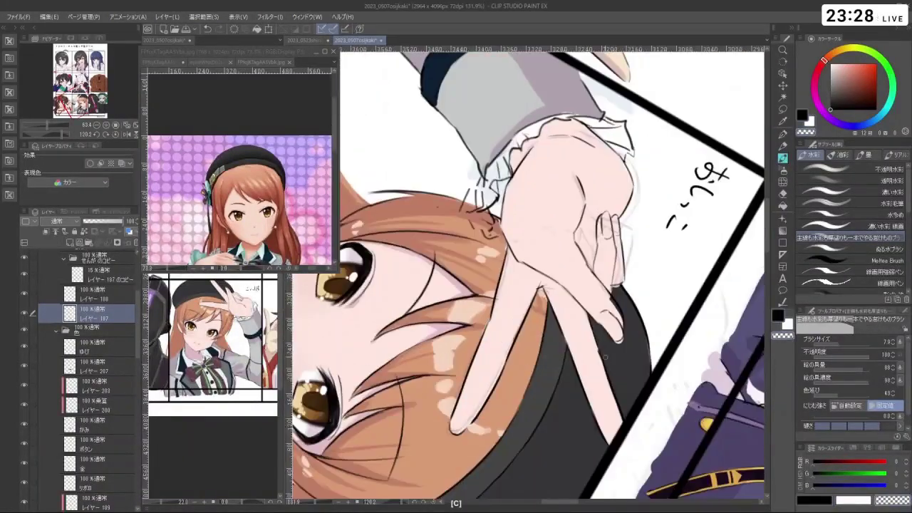
pyautogui.press('c')
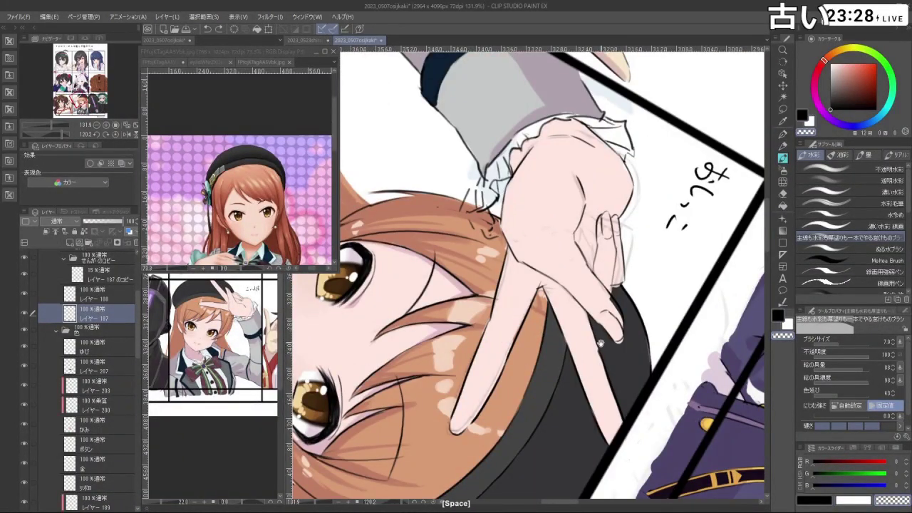
pyautogui.scroll(-4, 542, 217)
pyautogui.moveTo(456, 399); pyautogui.dragTo(686, 335)
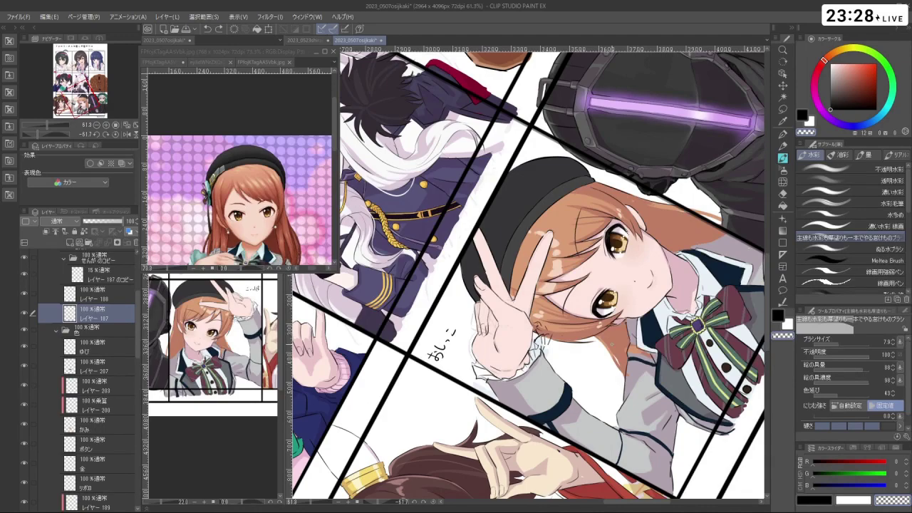
pyautogui.moveTo(642, 213); pyautogui.dragTo(427, 343)
pyautogui.scroll(3, 527, 274)
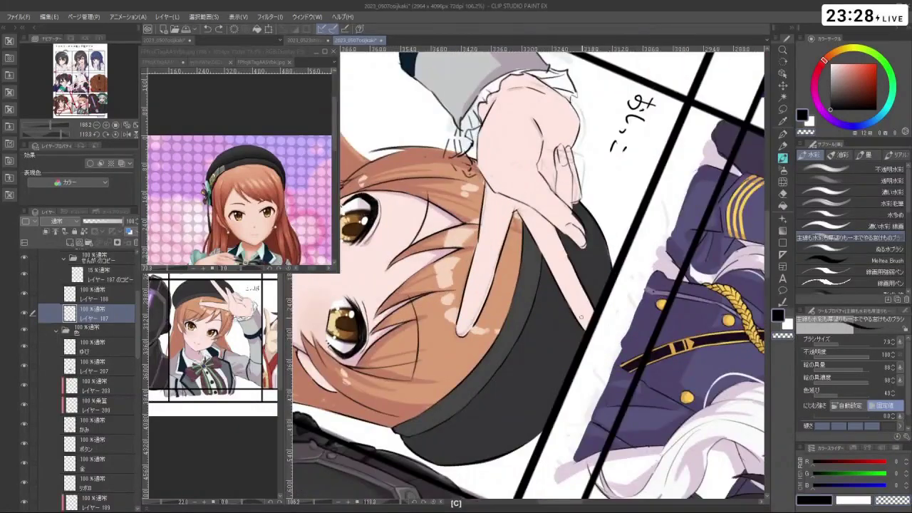
pyautogui.press('c')
pyautogui.press('c')
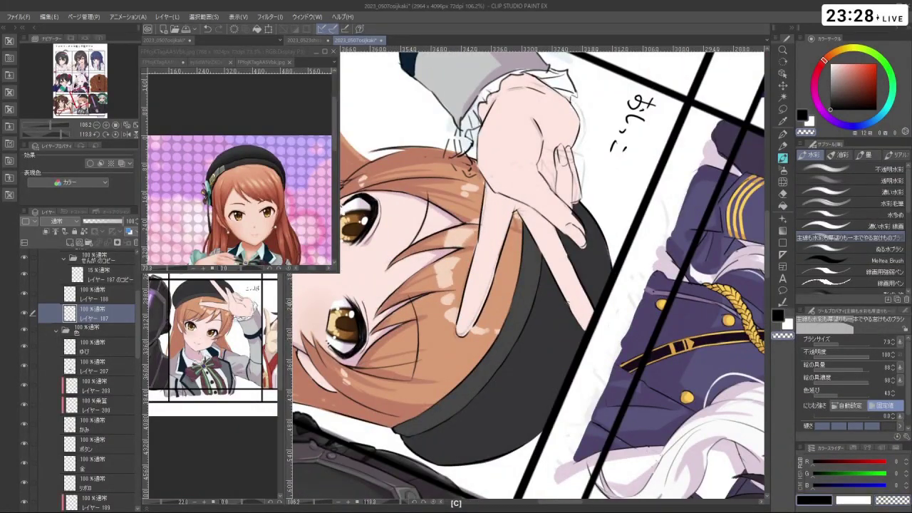
pyautogui.press('c')
pyautogui.click(98, 349)
# - Sample the finger's skin pink and repaint the fingertip edge, undoing the first attempt
pyautogui.press('c')
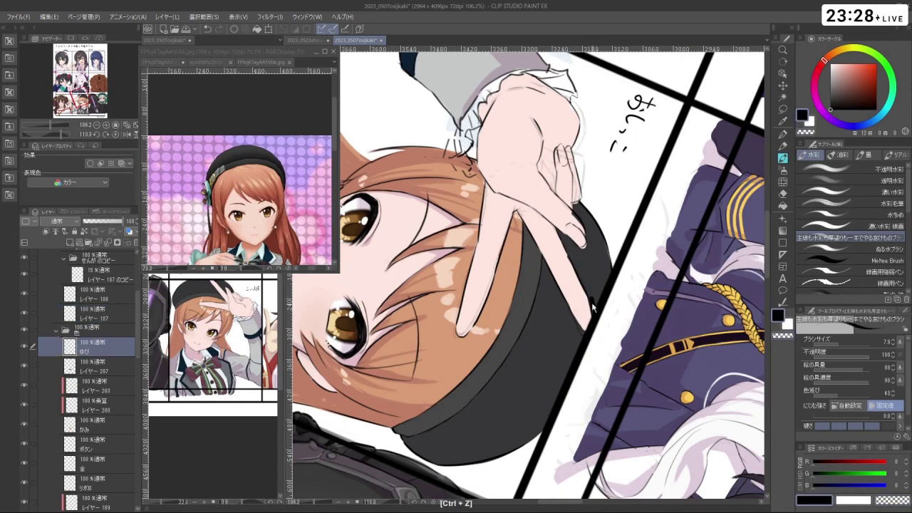
pyautogui.press('c')
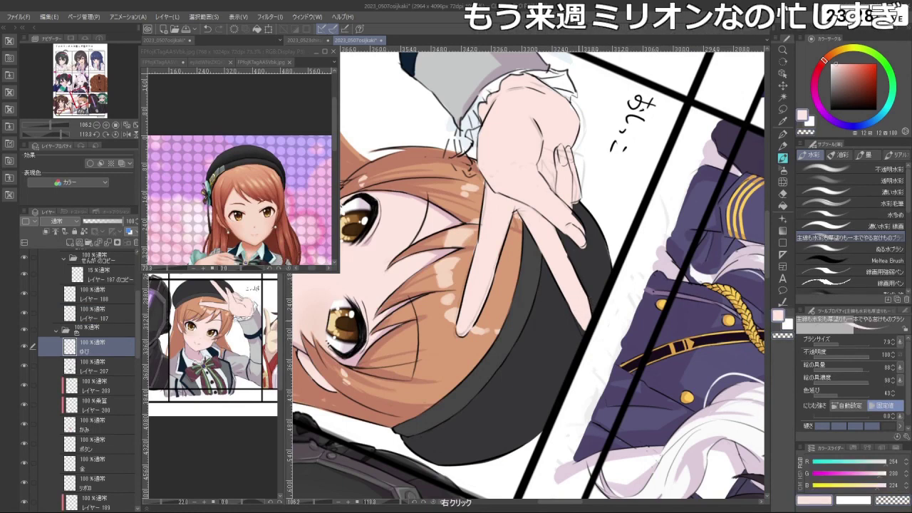
pyautogui.rightClick(594, 318)
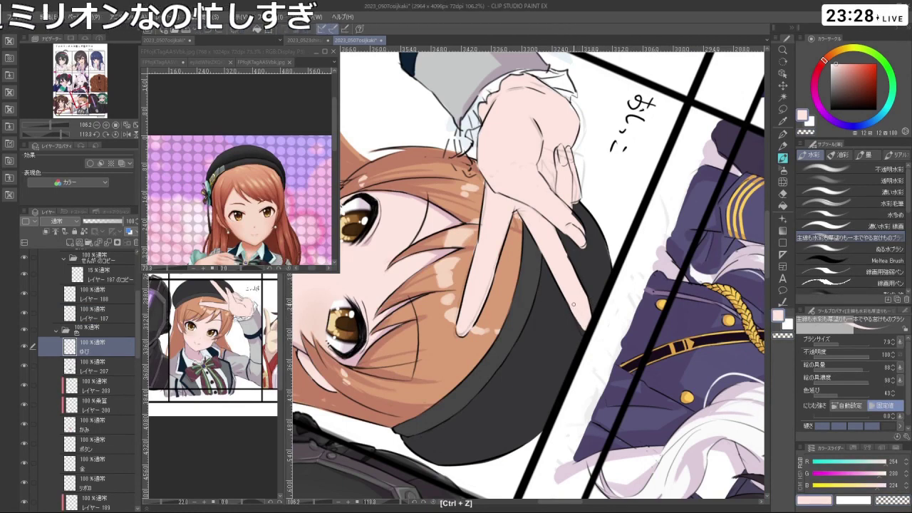
pyautogui.rightClick(580, 316)
pyautogui.rightClick(581, 319)
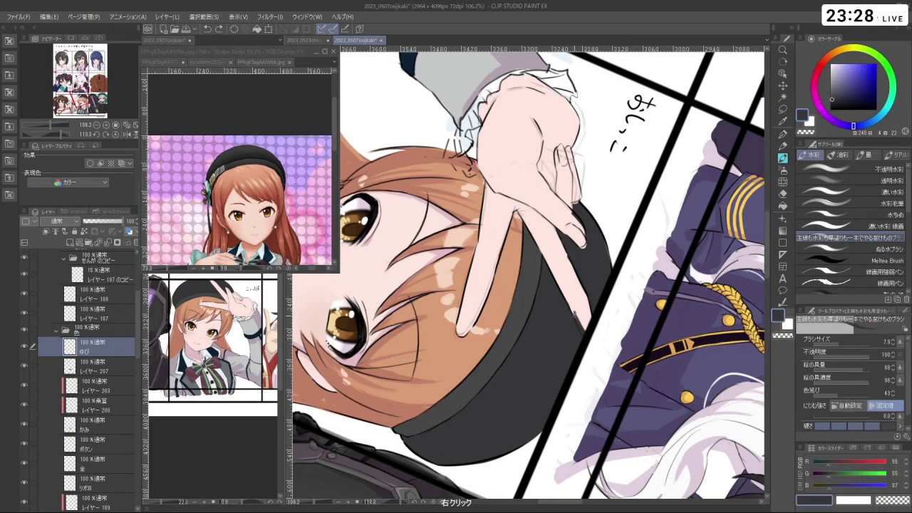
pyautogui.press('space')
pyautogui.moveTo(555, 203); pyautogui.dragTo(591, 302)
pyautogui.rightClick(591, 301)
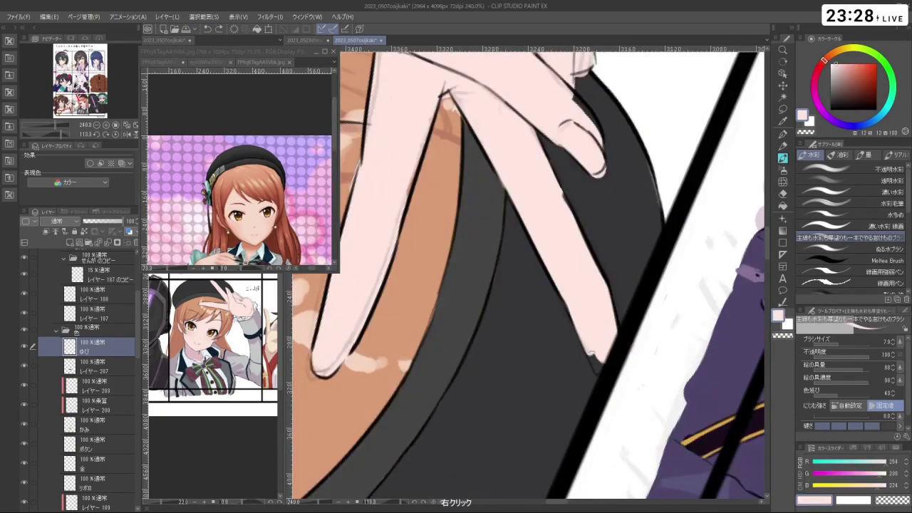
pyautogui.moveTo(590, 357); pyautogui.dragTo(603, 372)
pyautogui.moveTo(583, 338); pyautogui.dragTo(601, 374)
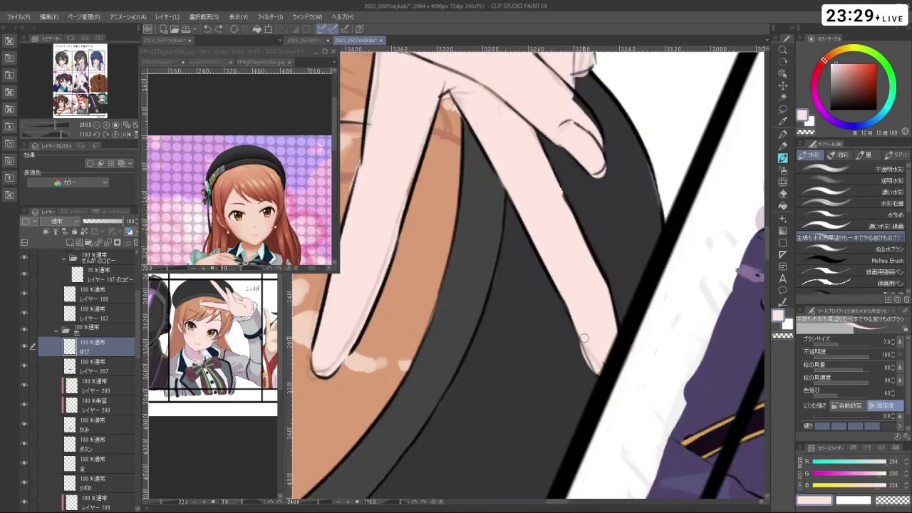
pyautogui.hotkey('ctrl', 'z')
pyautogui.moveTo(577, 322)
pyautogui.mouseDown()
pyautogui.moveTo(605, 366)
pyautogui.moveTo(576, 354)
pyautogui.mouseUp()
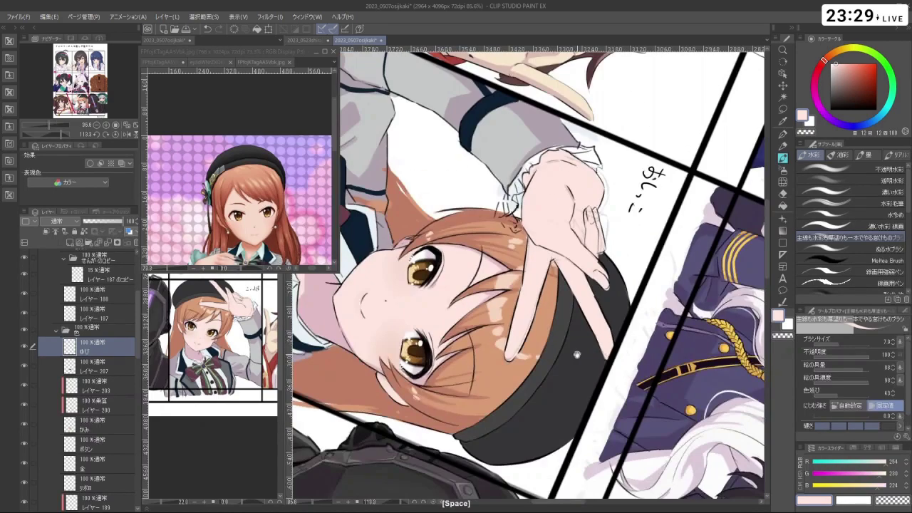
# - Rotate upright, zoom out to the whole panel, and select レイヤー 187
pyautogui.moveTo(603, 381); pyautogui.dragTo(720, 64)
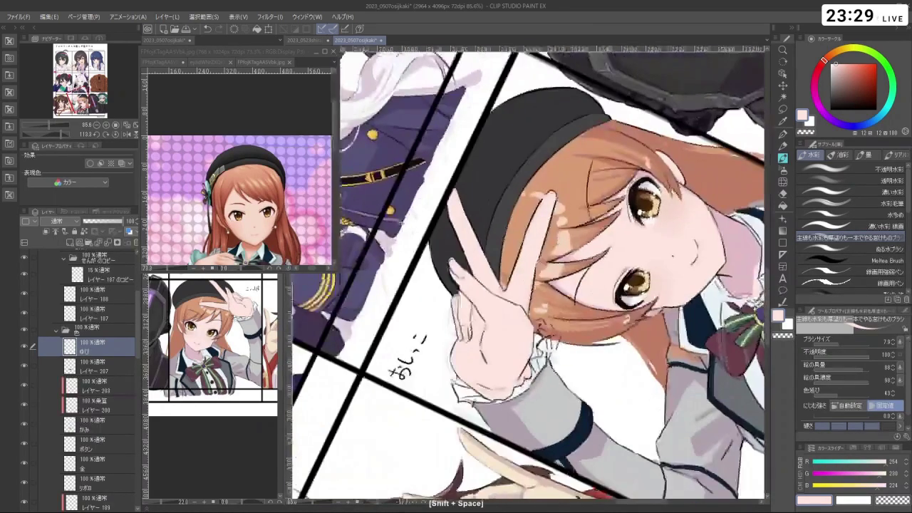
pyautogui.moveTo(456, 257)
pyautogui.mouseDown()
pyautogui.moveTo(493, 251)
pyautogui.moveTo(460, 263)
pyautogui.mouseUp()
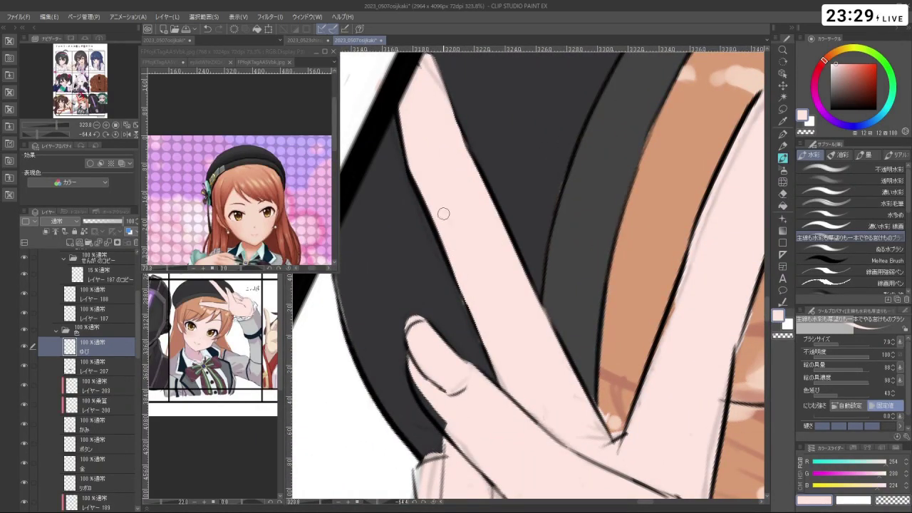
pyautogui.moveTo(460, 277); pyautogui.dragTo(630, 368)
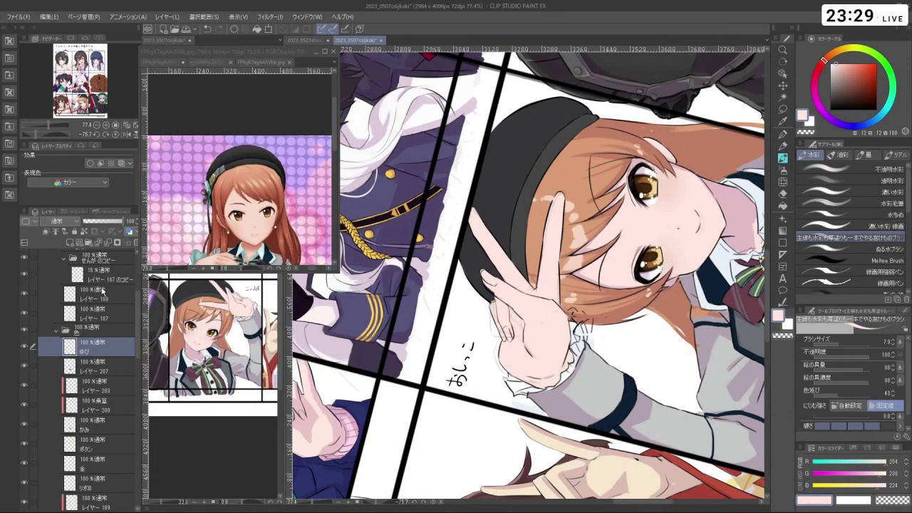
pyautogui.click(105, 316)
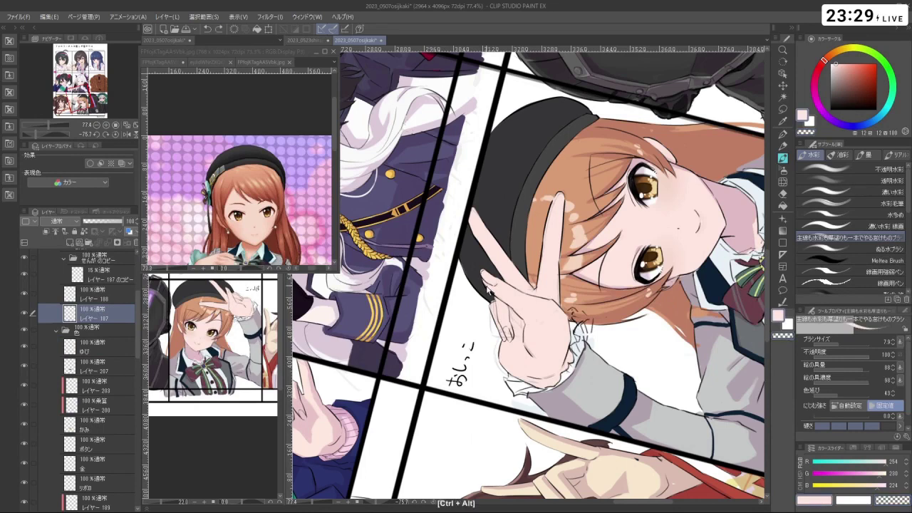
# - Enlarge the brush, switch to black, try palm-line strokes with undos, and collapse the 色 folder
pyautogui.press(']')
pyautogui.press(']')
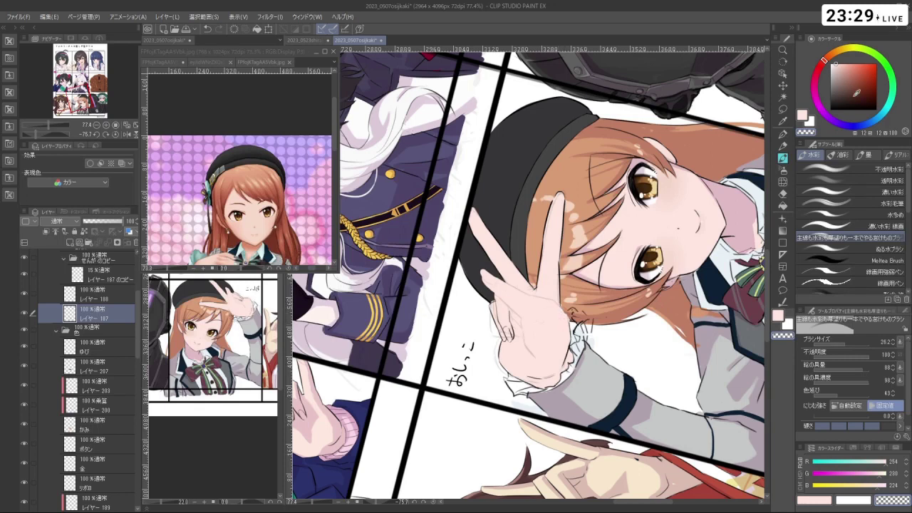
pyautogui.click(832, 110)
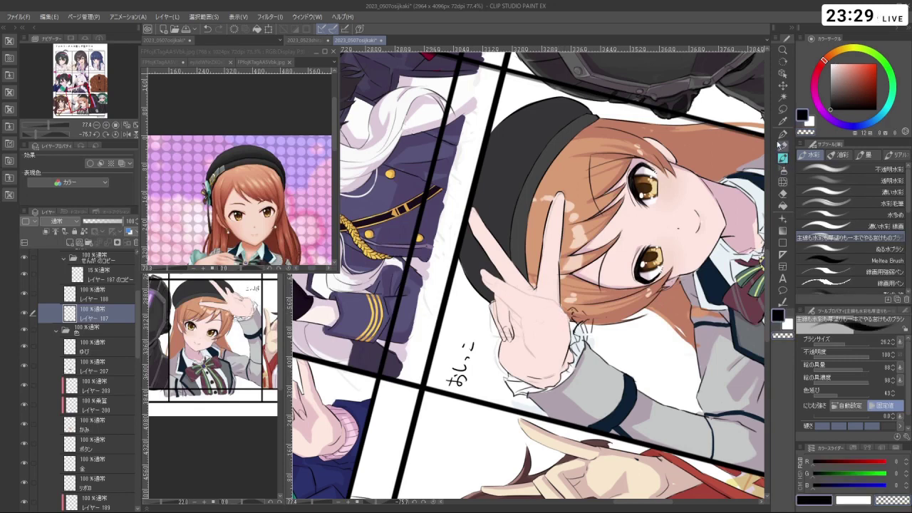
pyautogui.moveTo(779, 145)
pyautogui.mouseDown()
pyautogui.moveTo(642, 236)
pyautogui.moveTo(501, 305)
pyautogui.mouseUp()
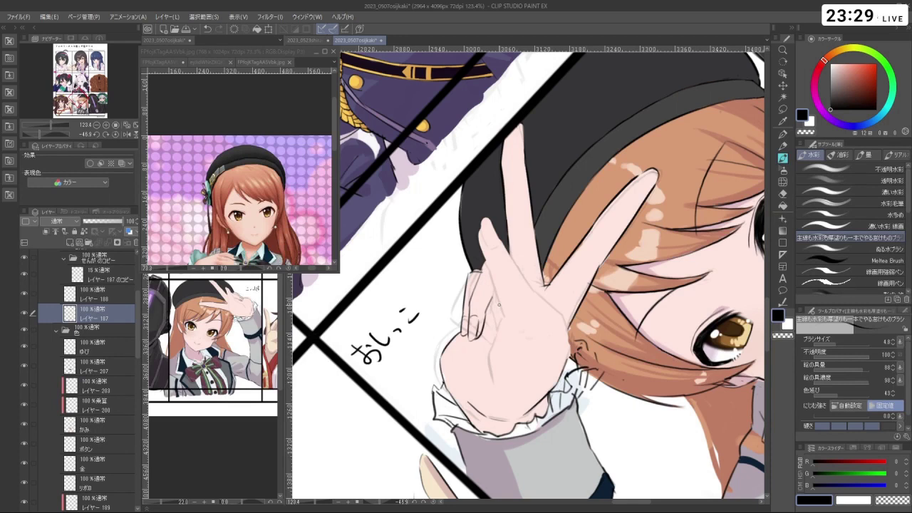
pyautogui.moveTo(564, 319); pyautogui.dragTo(531, 325)
pyautogui.hotkey('ctrl', 'z')
pyautogui.hotkey('ctrl', 'z')
pyautogui.hotkey('ctrl', 'z')
pyautogui.moveTo(509, 239); pyautogui.dragTo(533, 295)
pyautogui.hotkey('ctrl', 'z')
pyautogui.click(57, 331)
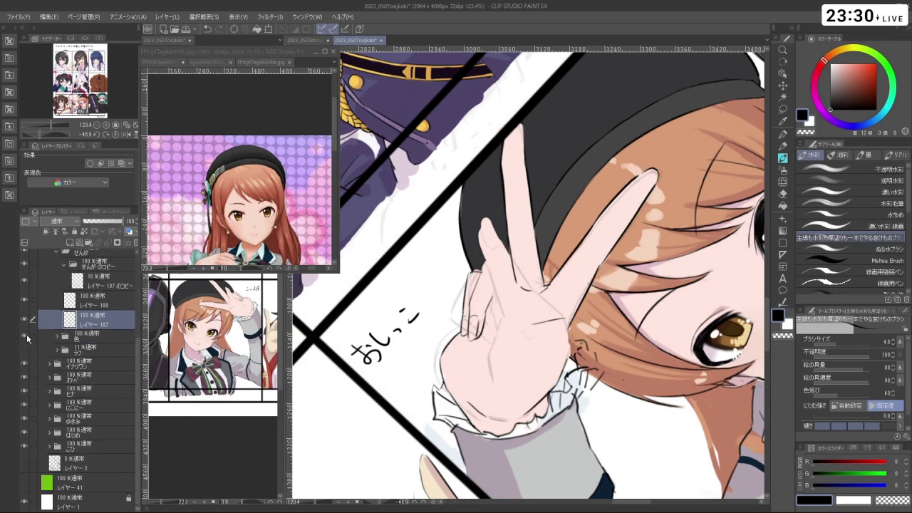
# - Hide the colouring, set the brush to 18.5, and paint out the pink patch on the fingers
pyautogui.click(24, 336)
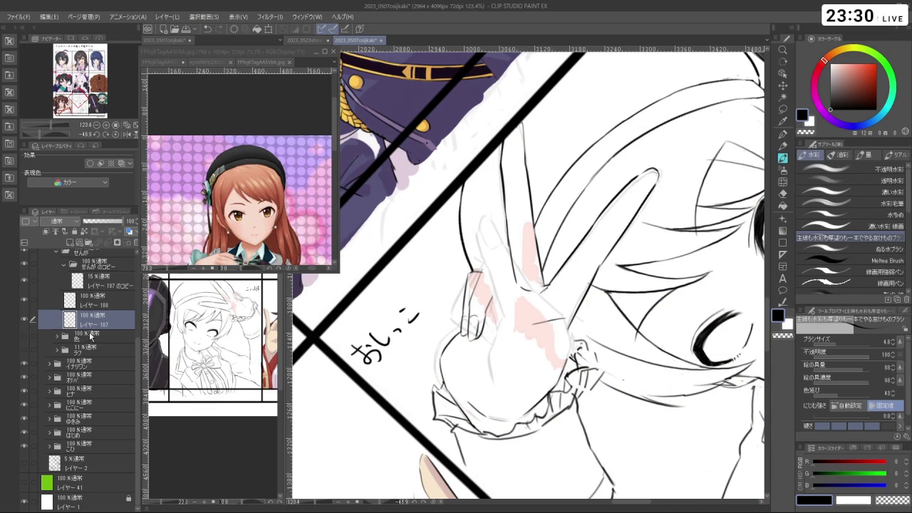
pyautogui.moveTo(482, 301); pyautogui.dragTo(493, 302)
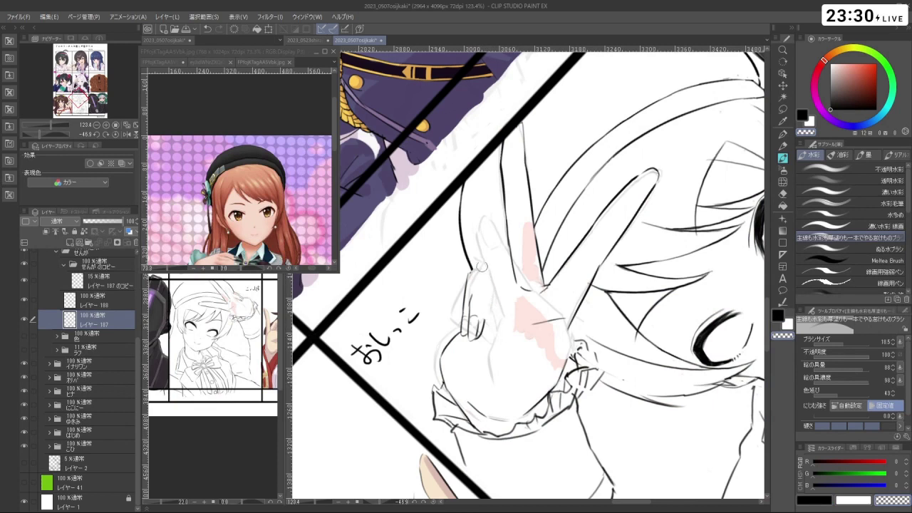
pyautogui.moveTo(533, 267)
pyautogui.mouseDown()
pyautogui.moveTo(523, 221)
pyautogui.moveTo(538, 287)
pyautogui.moveTo(531, 324)
pyautogui.moveTo(516, 322)
pyautogui.moveTo(527, 300)
pyautogui.moveTo(525, 336)
pyautogui.moveTo(548, 335)
pyautogui.moveTo(555, 364)
pyautogui.moveTo(561, 356)
pyautogui.moveTo(532, 312)
pyautogui.mouseUp()
pyautogui.hotkey('shift', 'space')
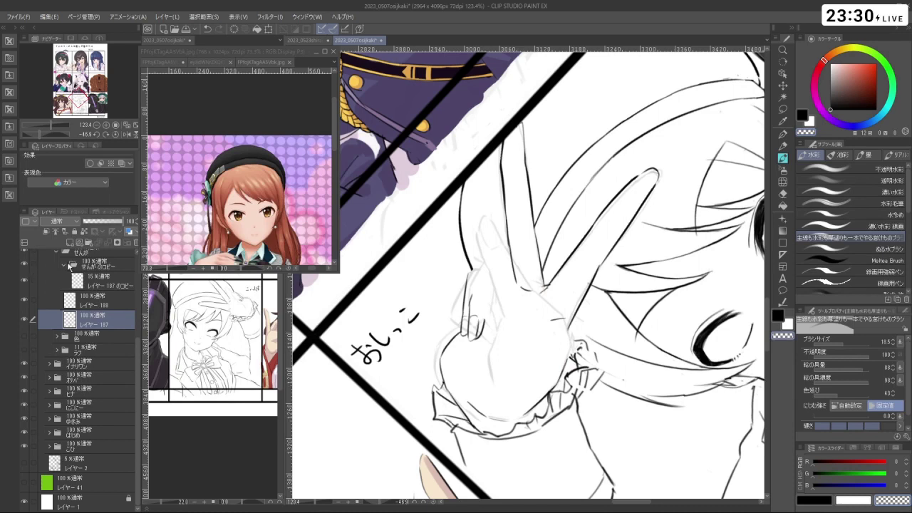
pyautogui.click(28, 267)
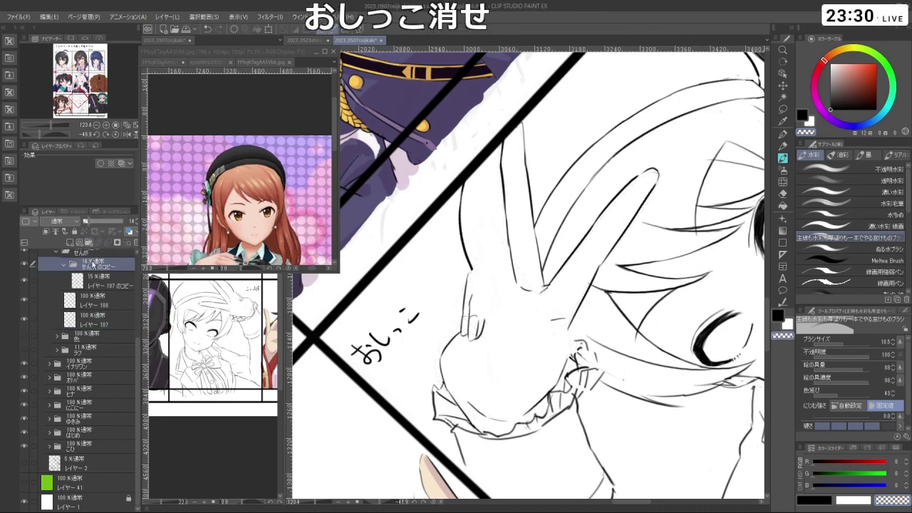
# - On レイヤー 188, shrink the brush to 4.8 and try redrawing the finger edge lines
pyautogui.click(97, 303)
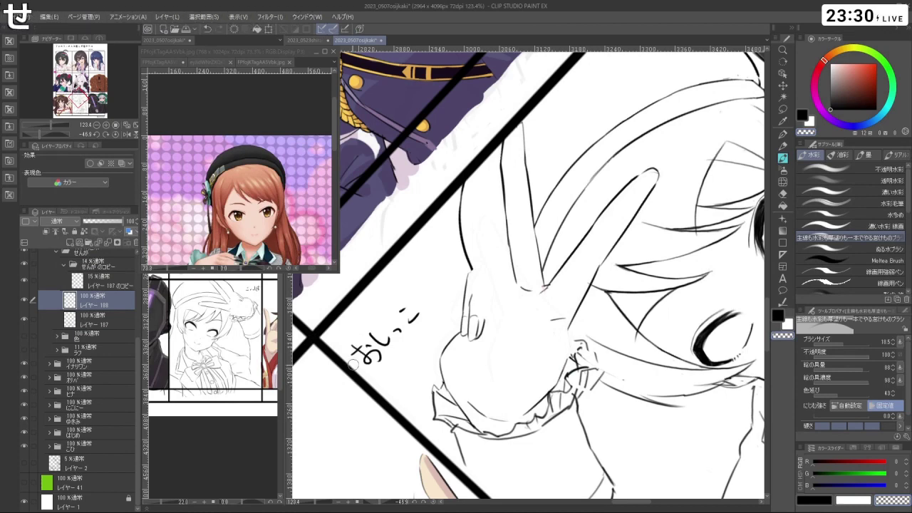
pyautogui.moveTo(450, 293); pyautogui.dragTo(556, 355)
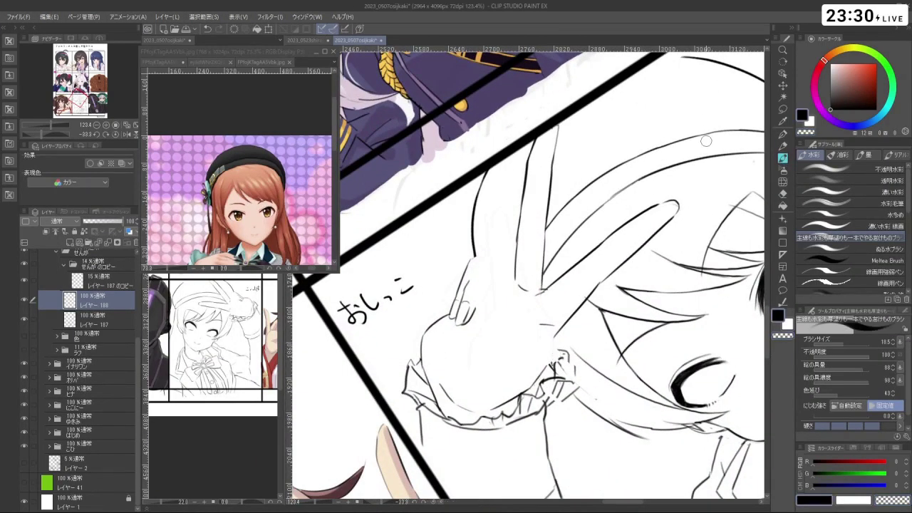
pyautogui.moveTo(526, 333); pyautogui.dragTo(519, 331)
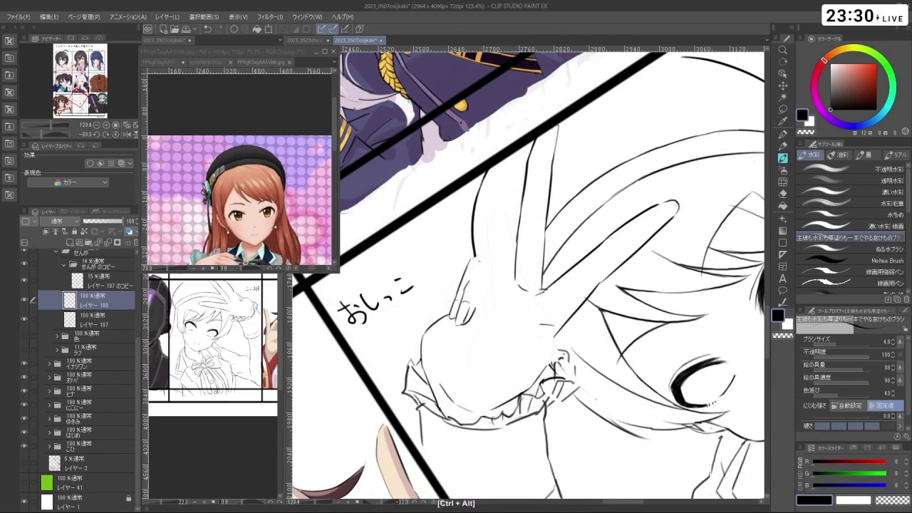
pyautogui.hotkey('ctrl', 'z')
pyautogui.hotkey('ctrl', 'z')
pyautogui.hotkey('ctrl', 'z')
pyautogui.moveTo(473, 360); pyautogui.dragTo(479, 323)
pyautogui.hotkey('ctrl', 'z')
pyautogui.moveTo(465, 363)
pyautogui.mouseDown()
pyautogui.moveTo(462, 341)
pyautogui.moveTo(477, 342)
pyautogui.mouseUp()
pyautogui.hotkey('ctrl', 'z')
pyautogui.hotkey('ctrl', 'z')
pyautogui.hotkey('ctrl', 'z')
pyautogui.moveTo(485, 279); pyautogui.dragTo(488, 259)
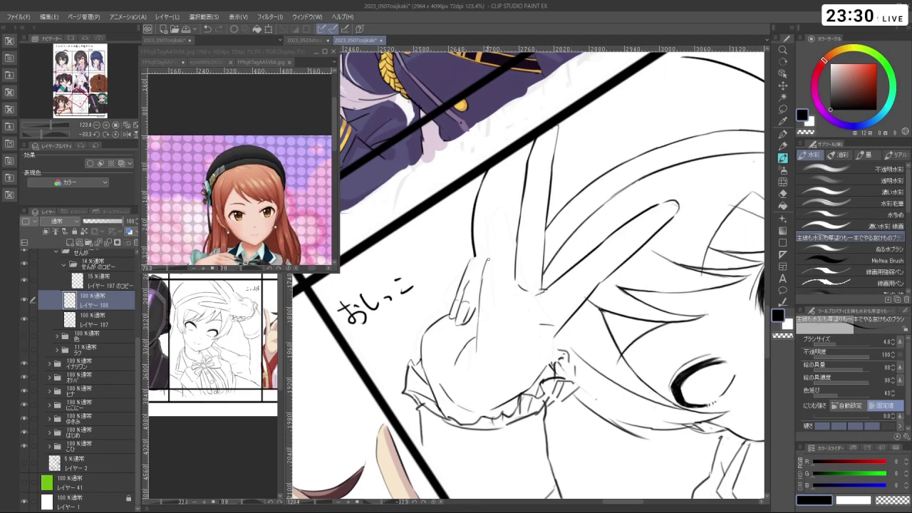
pyautogui.hotkey('ctrl', 'z')
# - Keep retrying the finger outline strokes, undoing each attempt
pyautogui.moveTo(482, 303); pyautogui.dragTo(480, 271)
pyautogui.hotkey('ctrl', 'z')
pyautogui.moveTo(476, 340); pyautogui.dragTo(481, 296)
pyautogui.hotkey('ctrl', 'z')
pyautogui.hotkey('ctrl', 'z')
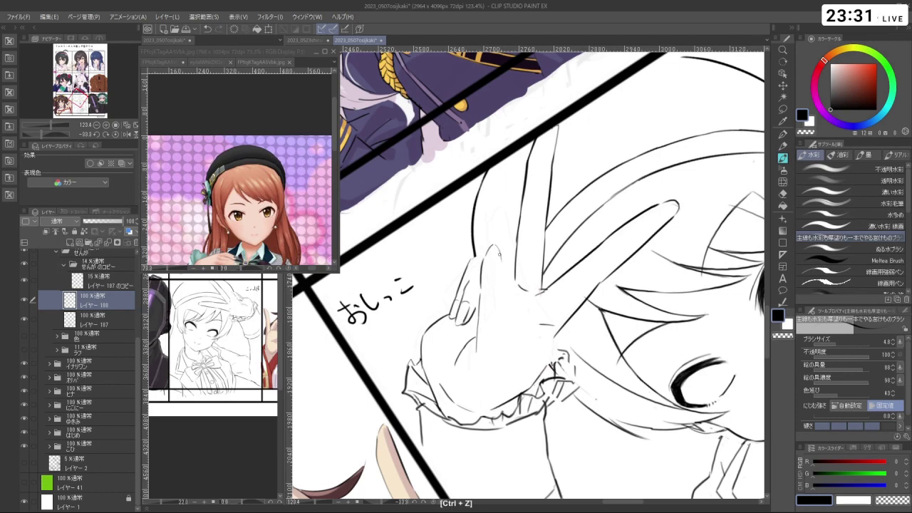
pyautogui.hotkey('ctrl', 'z')
pyautogui.moveTo(499, 252); pyautogui.dragTo(510, 341)
pyautogui.hotkey('ctrl', 'z')
pyautogui.moveTo(504, 290); pyautogui.dragTo(510, 342)
pyautogui.hotkey('ctrl', 'z')
# - Undo the remaining sketch strokes on レイヤー 188, compare its visibility, and return to レイヤー 187
pyautogui.moveTo(641, 274); pyautogui.dragTo(442, 214)
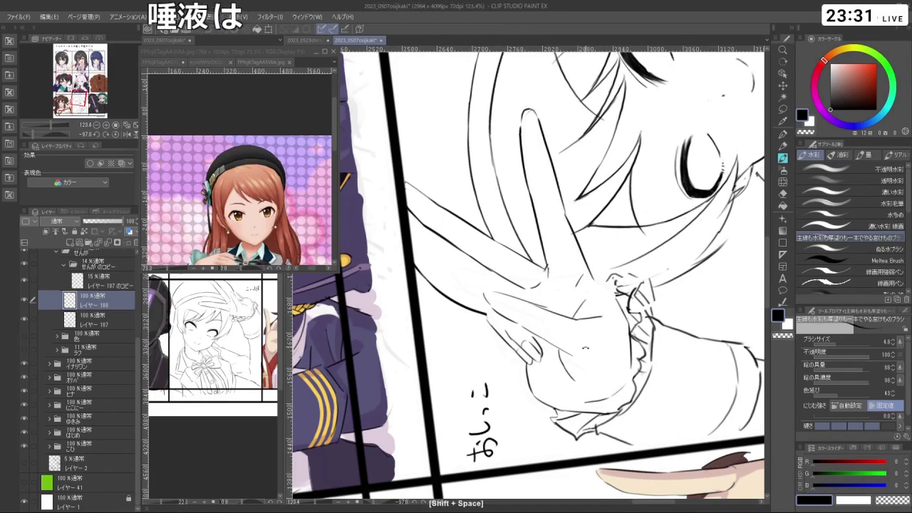
pyautogui.moveTo(583, 302); pyautogui.dragTo(602, 274)
pyautogui.press('c')
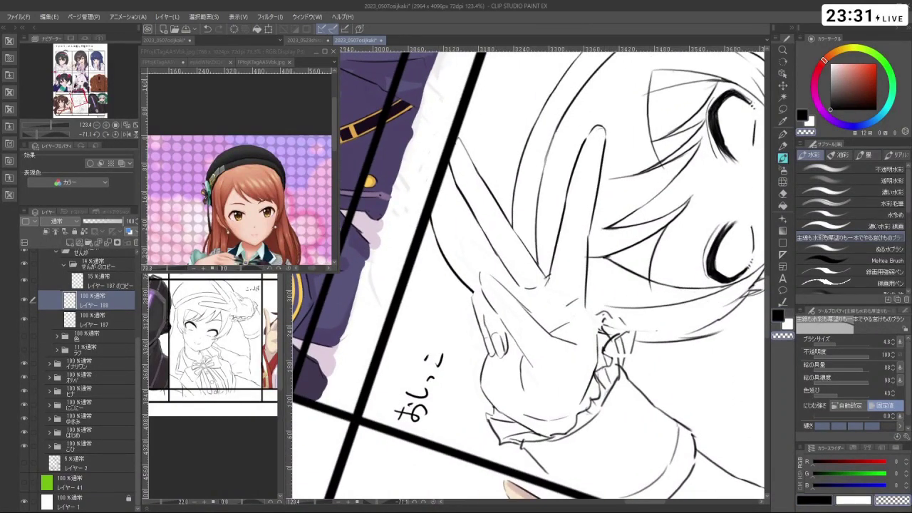
pyautogui.click(70, 288)
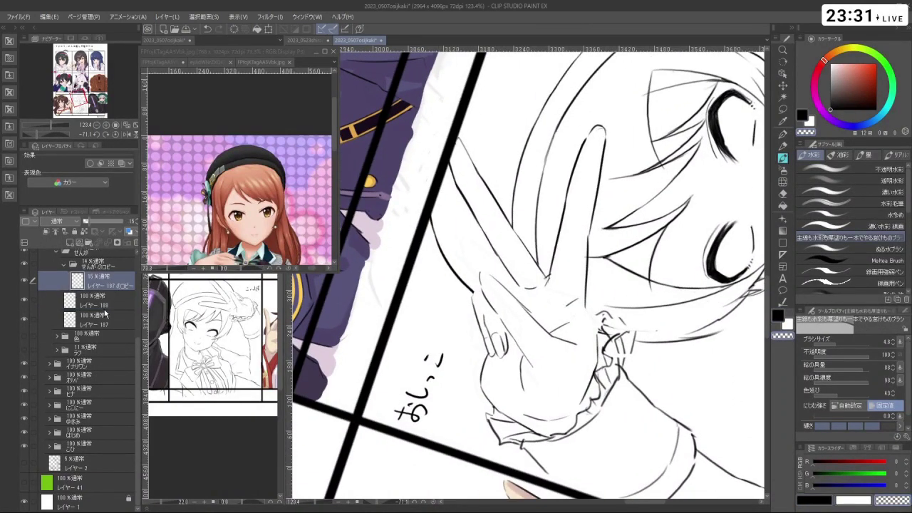
pyautogui.click(101, 305)
pyautogui.hotkey('ctrl', 'z')
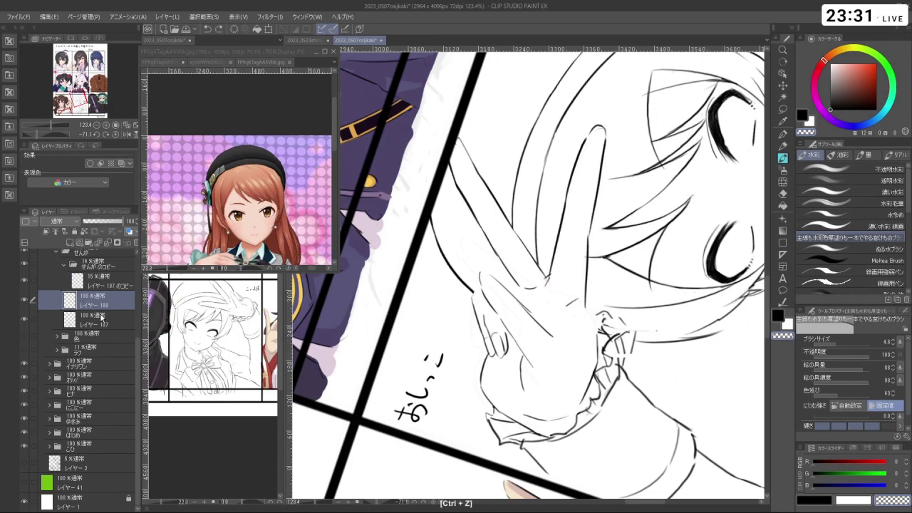
pyautogui.hotkey('ctrl', 'z')
pyautogui.hotkey('ctrl', 'z')
pyautogui.hotkey('ctrl', 'z')
pyautogui.hotkey('ctrl', 'z')
pyautogui.hotkey('ctrl', 'z')
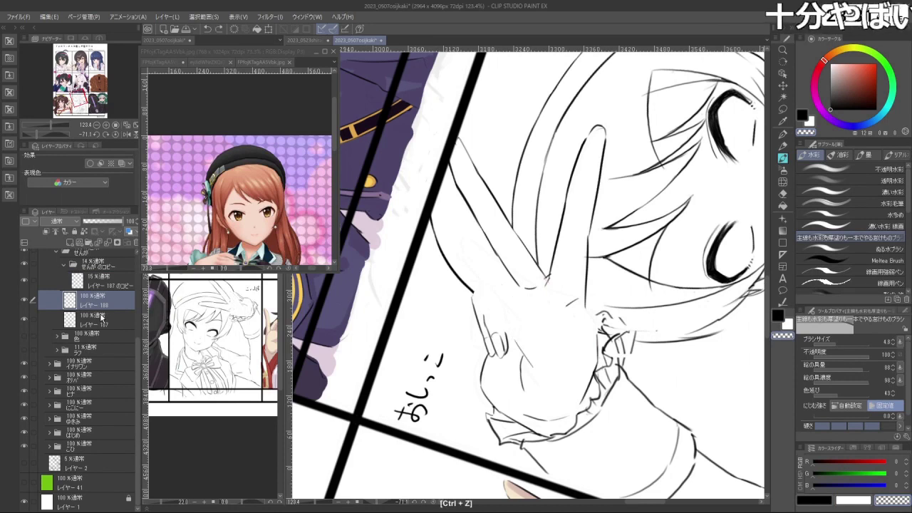
pyautogui.click(23, 300)
pyautogui.click(23, 301)
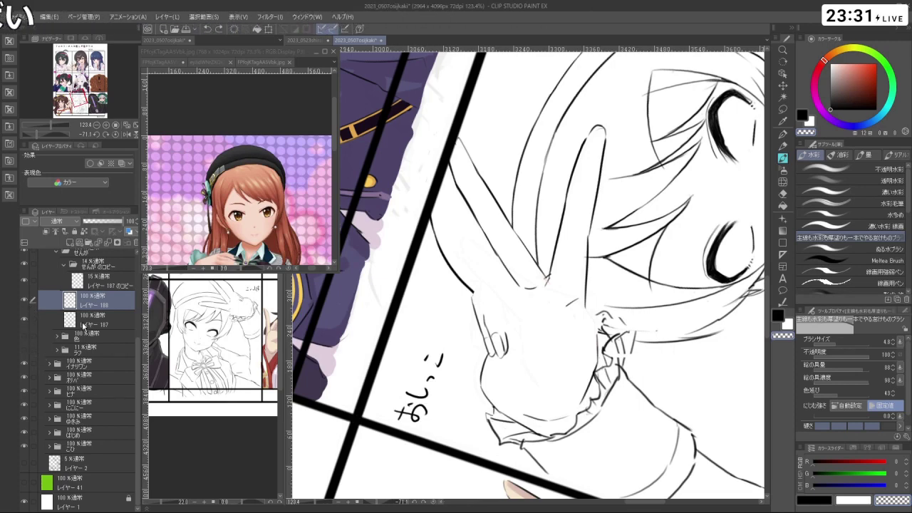
pyautogui.click(84, 322)
pyautogui.hotkey('shift', 'space')
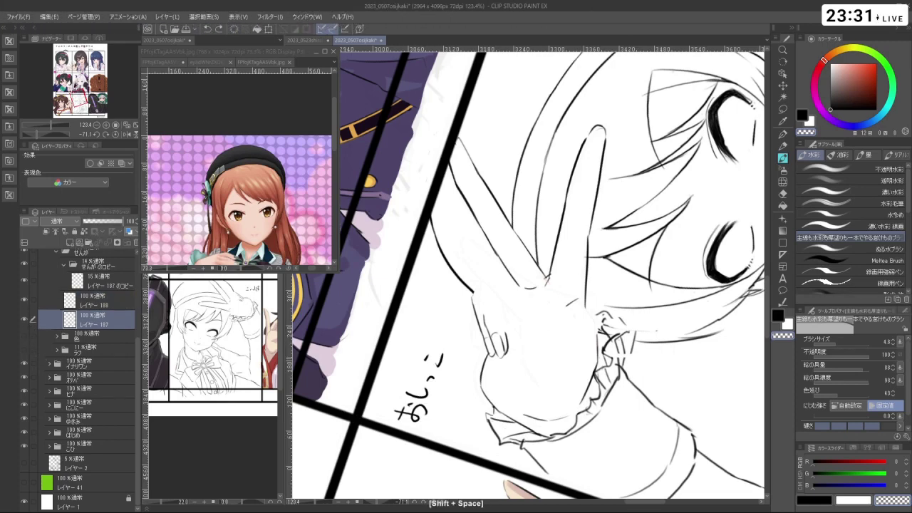
# - Draw short pencil strokes along the index finger on レイヤー 187, undoing misfires
pyautogui.moveTo(523, 361); pyautogui.dragTo(463, 400)
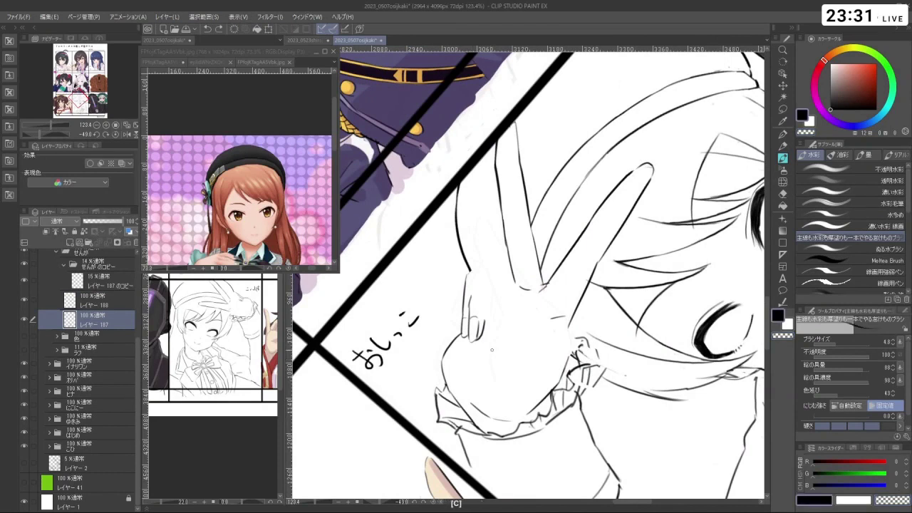
pyautogui.hotkey('ctrl', 'z')
pyautogui.hotkey('ctrl', 'z')
pyautogui.moveTo(499, 361); pyautogui.dragTo(491, 298)
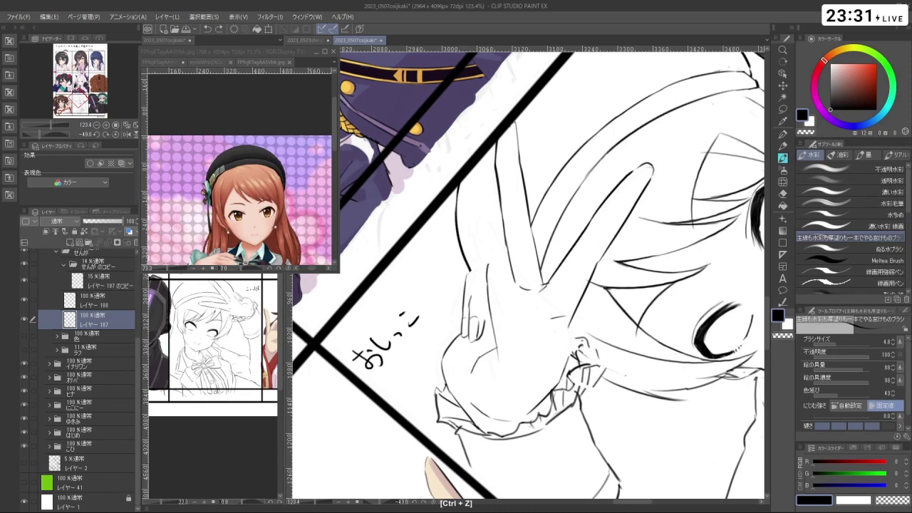
pyautogui.hotkey('ctrl', 'z')
pyautogui.hotkey('ctrl', 'z')
pyautogui.hotkey('ctrl', 'z')
pyautogui.moveTo(502, 262); pyautogui.dragTo(521, 320)
pyautogui.moveTo(520, 317); pyautogui.dragTo(532, 340)
pyautogui.hotkey('ctrl', 'z')
pyautogui.moveTo(559, 434); pyautogui.dragTo(570, 324)
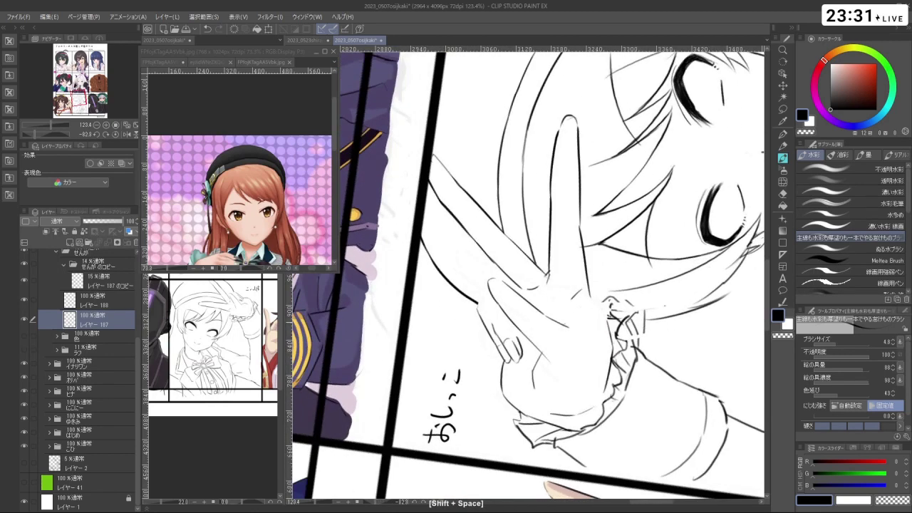
pyautogui.hotkey('ctrl', 'z')
pyautogui.moveTo(575, 308); pyautogui.dragTo(598, 370)
# - Erase with the transparent colour, undo the result, and switch back to black
pyautogui.press('c')
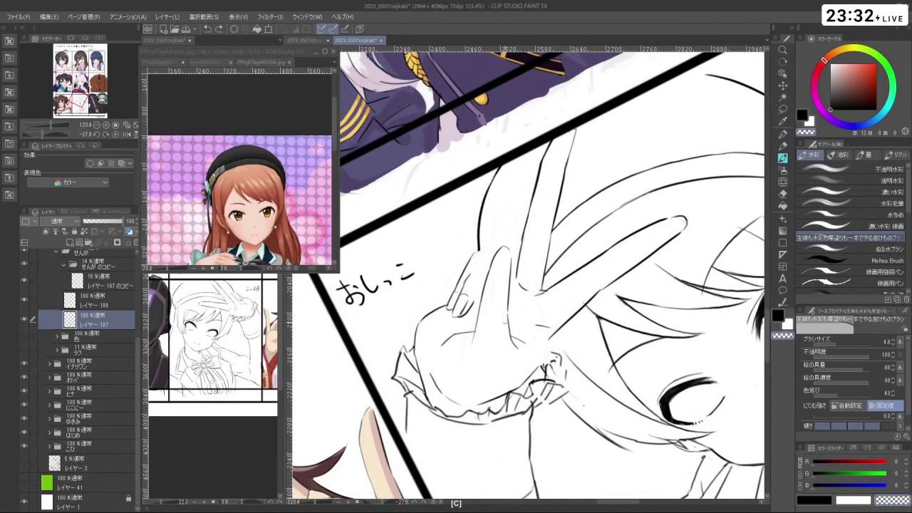
pyautogui.hotkey('shift', 'space')
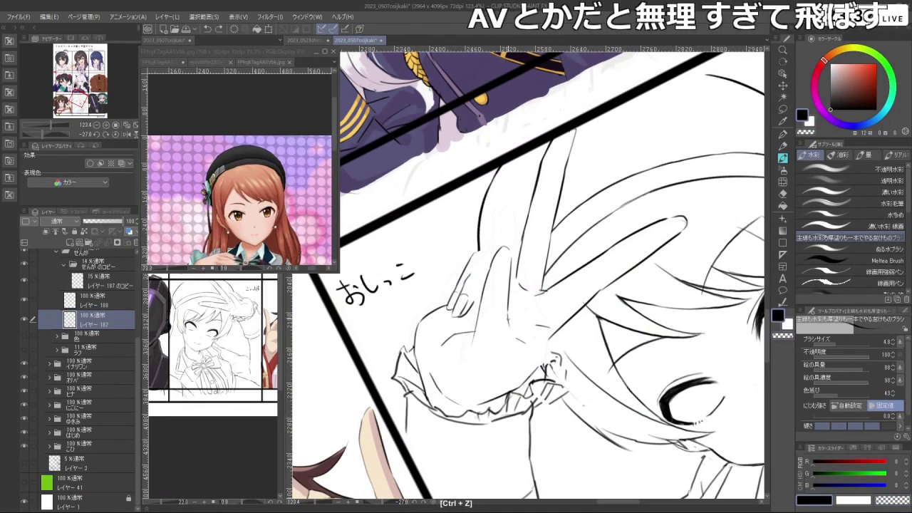
pyautogui.hotkey('ctrl', 'z')
pyautogui.hotkey('shift', 'space')
pyautogui.moveTo(488, 332); pyautogui.dragTo(488, 332)
pyautogui.press('c')
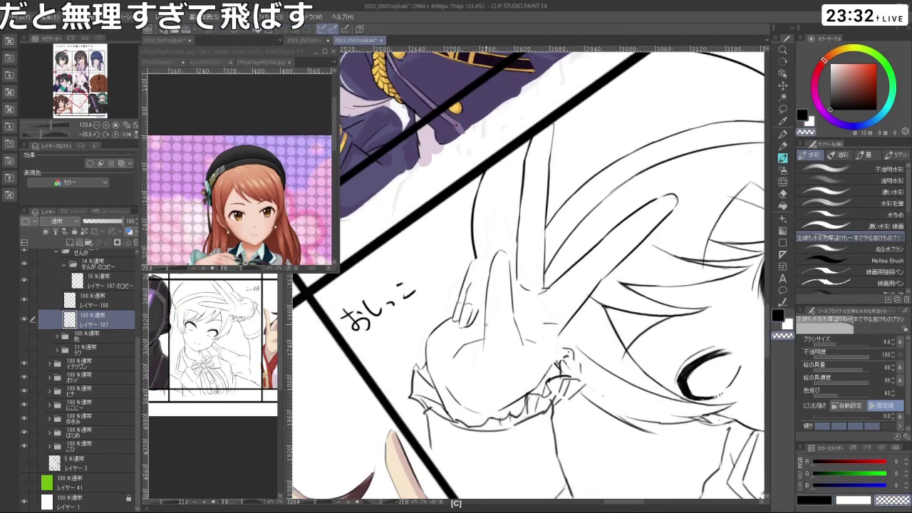
pyautogui.hotkey('ctrl', 'z')
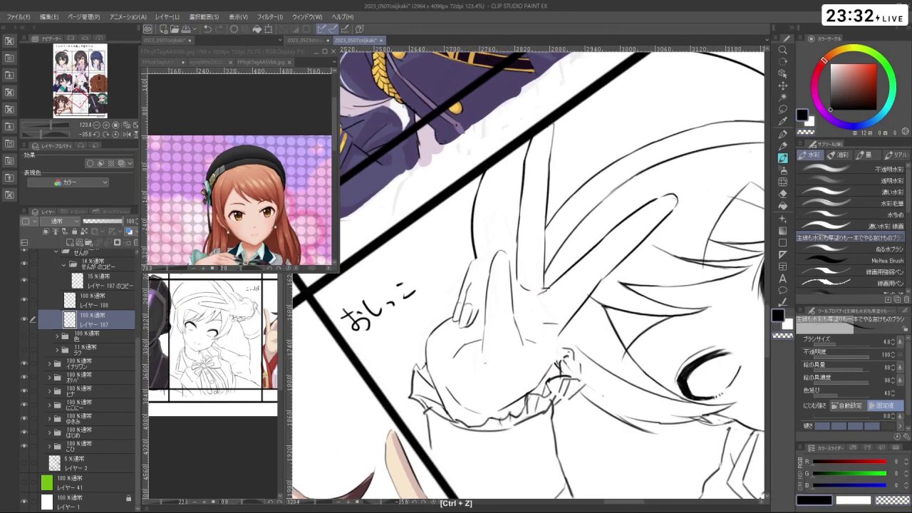
pyautogui.hotkey('shift', 'space')
# - Enlarge the brush to 22 and retry transparent erasing around the hand
pyautogui.moveTo(491, 365)
pyautogui.mouseDown()
pyautogui.moveTo(463, 305)
pyautogui.moveTo(477, 319)
pyautogui.mouseUp()
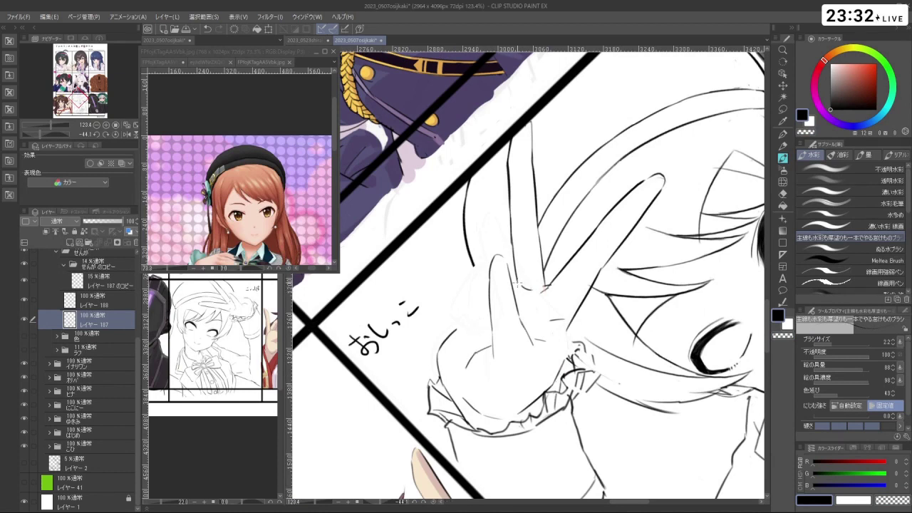
pyautogui.hotkey('ctrl', 'z')
pyautogui.press('c')
pyautogui.hotkey('shift', 'space')
pyautogui.moveTo(588, 417); pyautogui.dragTo(677, 271)
pyautogui.hotkey('ctrl', 'z')
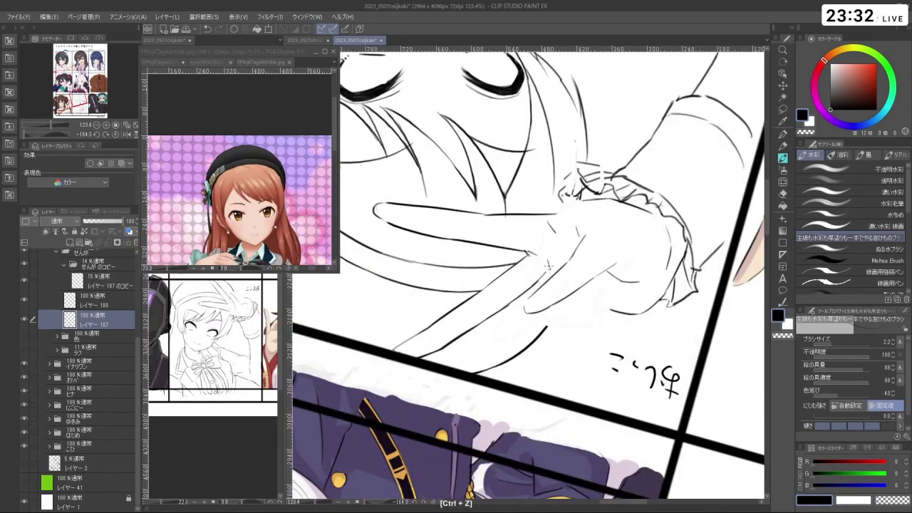
pyautogui.hotkey('shift', 'space')
pyautogui.moveTo(548, 270)
pyautogui.mouseDown()
pyautogui.moveTo(528, 454)
pyautogui.moveTo(642, 412)
pyautogui.moveTo(678, 388)
pyautogui.moveTo(712, 249)
pyautogui.mouseUp()
pyautogui.moveTo(512, 284); pyautogui.dragTo(515, 284)
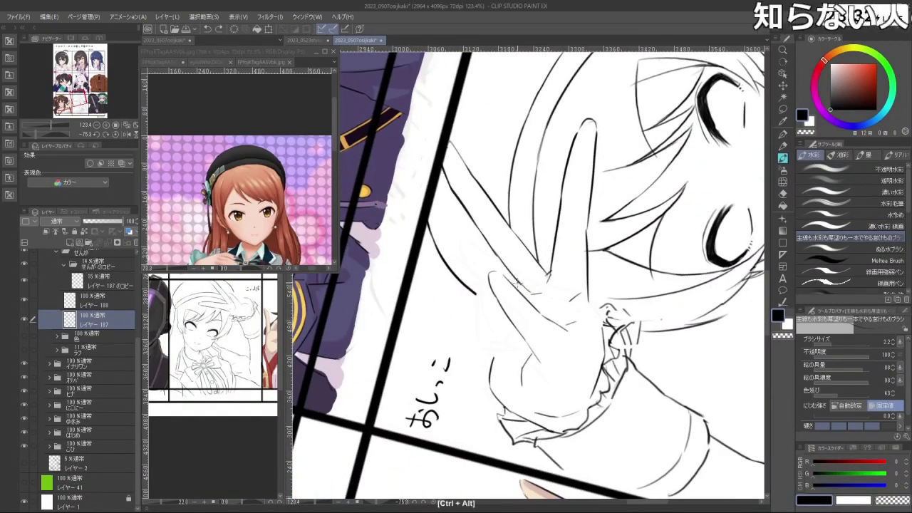
# - Redraw the stroke along the left edge of the peace-sign hand, undoing failed attempts
pyautogui.hotkey('ctrl', 'z')
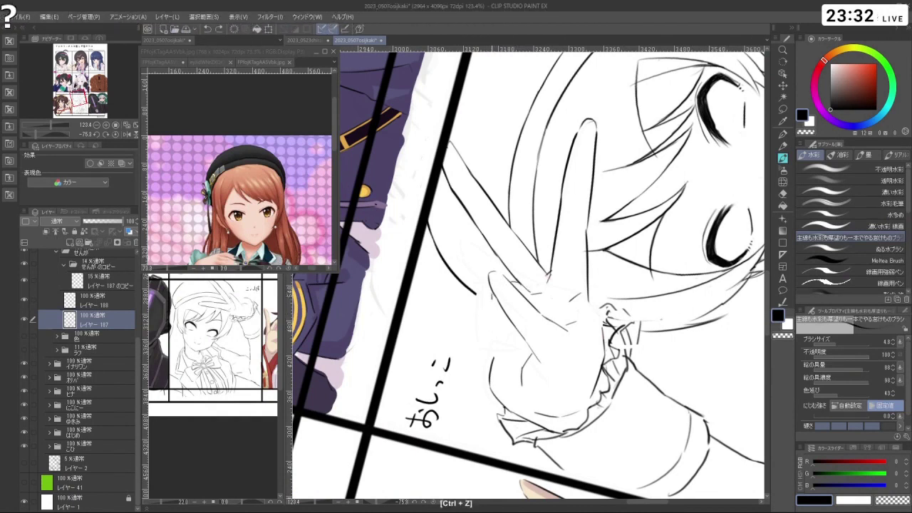
pyautogui.moveTo(491, 301); pyautogui.dragTo(492, 328)
pyautogui.hotkey('ctrl', 'z')
pyautogui.moveTo(492, 294); pyautogui.dragTo(492, 335)
pyautogui.hotkey('ctrl', 'z')
pyautogui.hotkey('ctrl', 'z')
pyautogui.moveTo(483, 289)
pyautogui.mouseDown()
pyautogui.moveTo(493, 339)
pyautogui.moveTo(513, 361)
pyautogui.mouseUp()
pyautogui.hotkey('ctrl', 'z')
pyautogui.hotkey('ctrl', 'z')
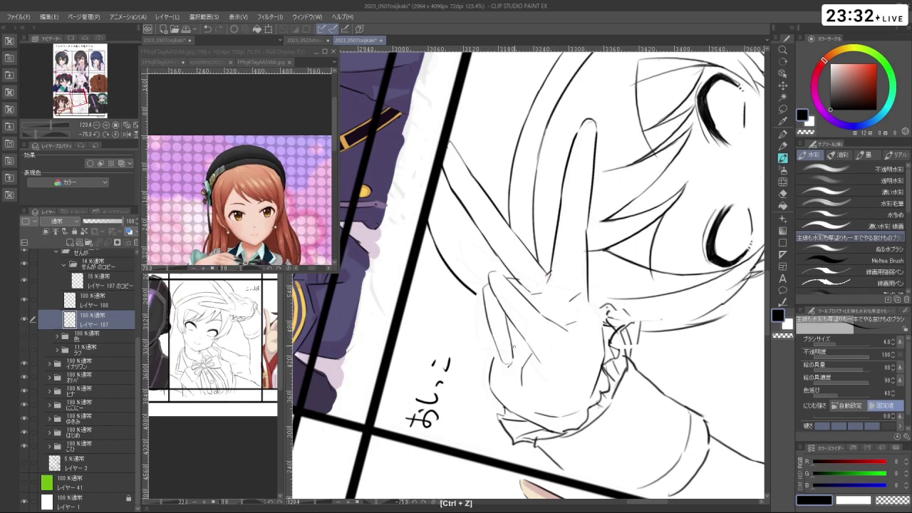
# - Tilt the canvas view around the hand and undo the leftover stray marks
pyautogui.hotkey('ctrl', 'z')
pyautogui.moveTo(512, 362); pyautogui.dragTo(576, 308)
pyautogui.hotkey('ctrl', 'z')
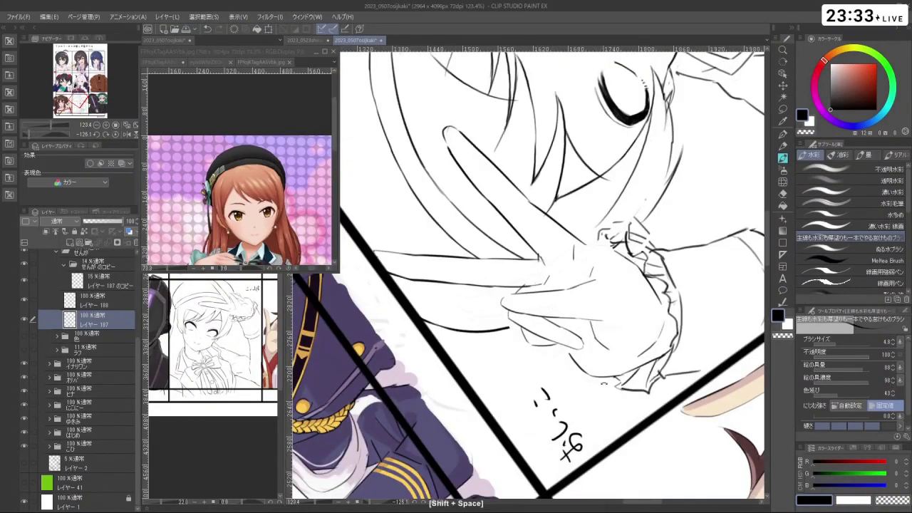
pyautogui.hotkey('ctrl', 'z')
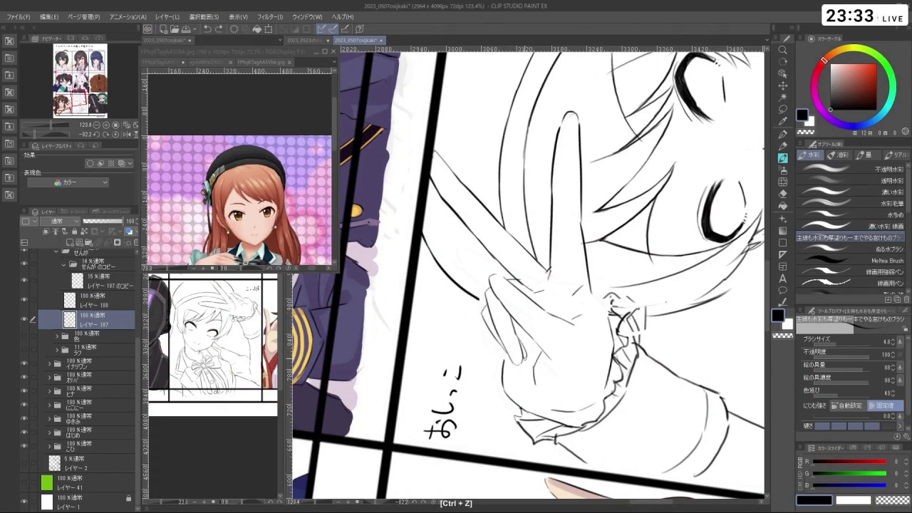
pyautogui.moveTo(541, 306)
pyautogui.mouseDown()
pyautogui.moveTo(521, 317)
pyautogui.moveTo(499, 235)
pyautogui.moveTo(556, 228)
pyautogui.moveTo(584, 306)
pyautogui.mouseUp()
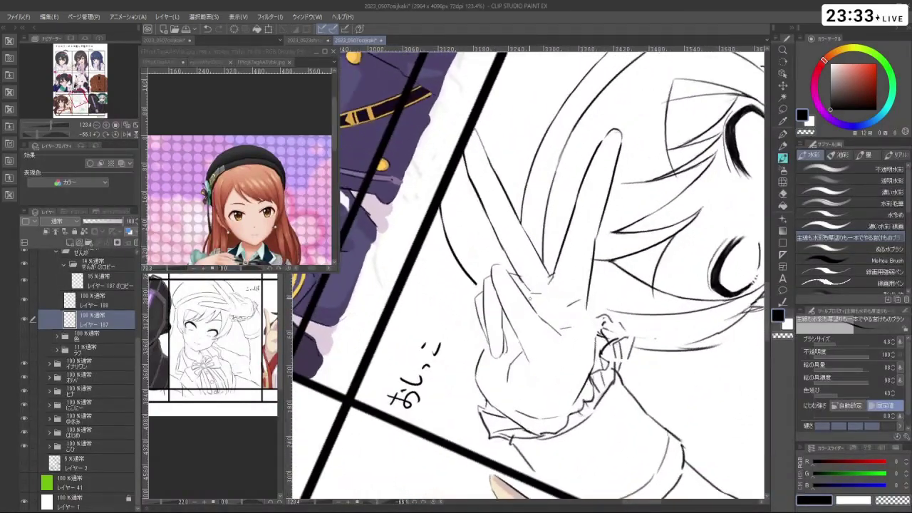
pyautogui.hotkey('ctrl', 'z')
pyautogui.moveTo(542, 285); pyautogui.dragTo(499, 285)
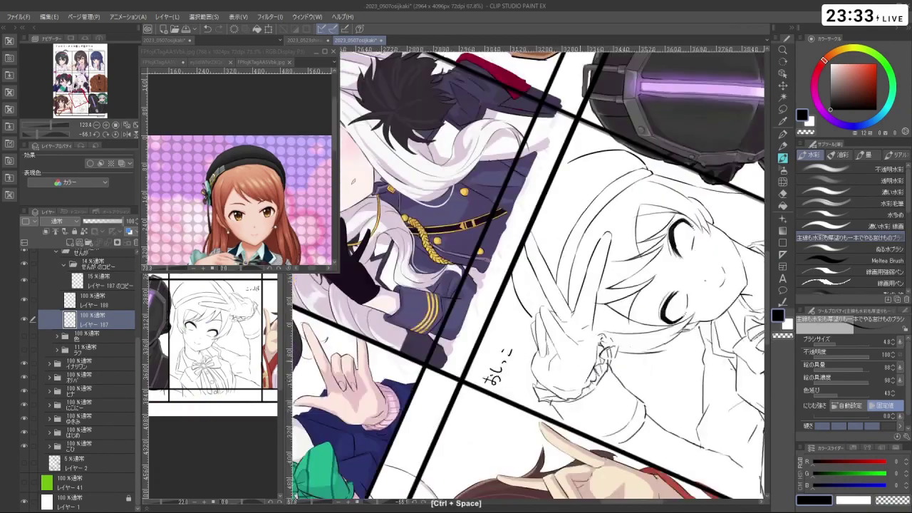
# - Zoom in on the peace-sign hand, undo the short stray stroke, and turn the girl upright
pyautogui.moveTo(642, 178); pyautogui.dragTo(613, 371)
pyautogui.hotkey('ctrl', 'z')
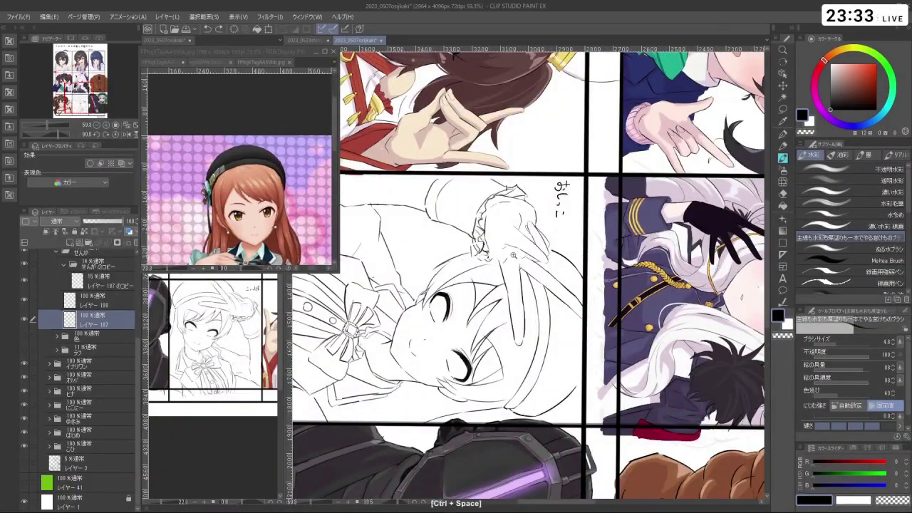
pyautogui.keyDown('ctrl'); pyautogui.click(496, 232); pyautogui.keyUp('ctrl')
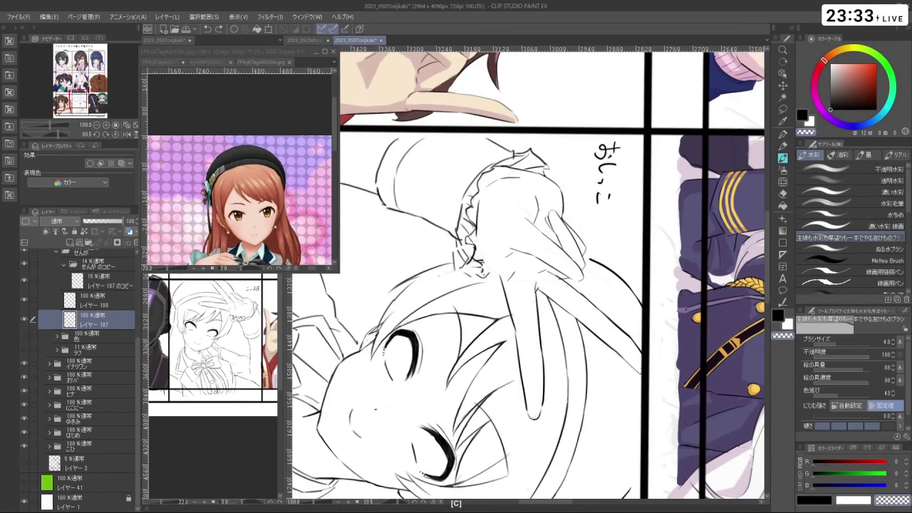
pyautogui.hotkey('ctrl', 'z')
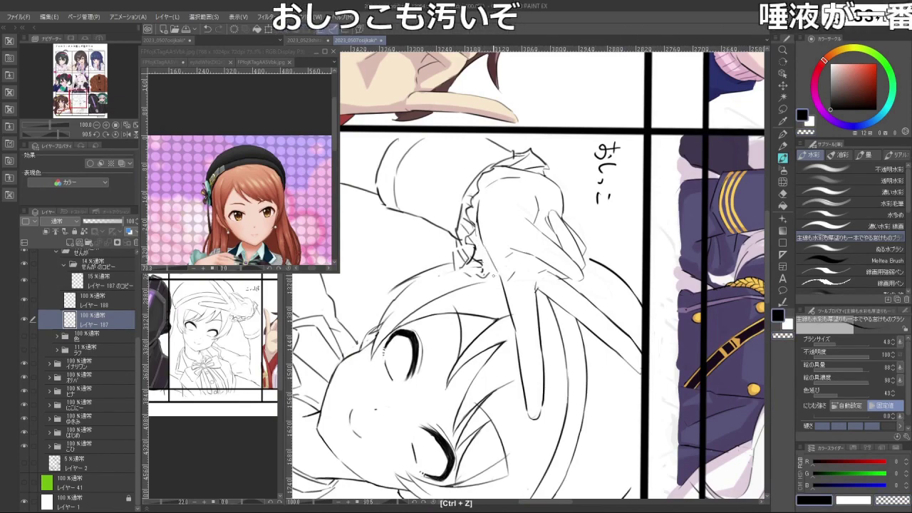
pyautogui.moveTo(570, 178); pyautogui.dragTo(768, 139)
pyautogui.hotkey('ctrl', 'z')
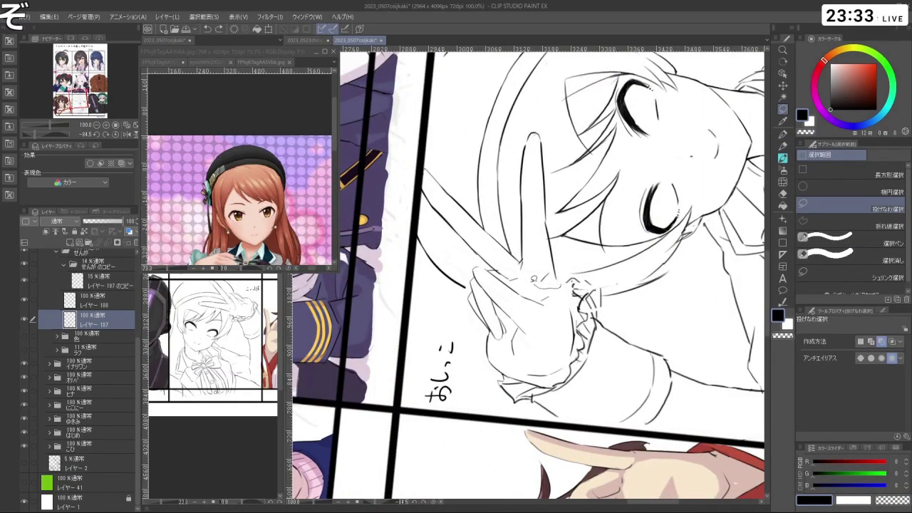
# - Lasso the raised finger's line, transform it slightly into place, confirm, and return to the brush
pyautogui.moveTo(518, 215)
pyautogui.mouseDown()
pyautogui.moveTo(545, 123)
pyautogui.moveTo(564, 293)
pyautogui.mouseUp()
pyautogui.click(550, 304)
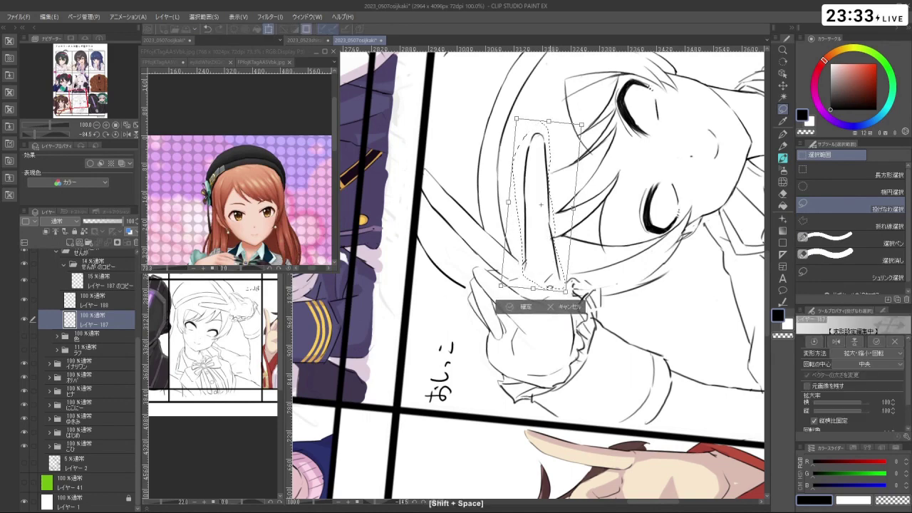
pyautogui.press('Return')
pyautogui.moveTo(553, 273)
pyautogui.mouseDown()
pyautogui.moveTo(586, 342)
pyautogui.moveTo(595, 332)
pyautogui.mouseUp()
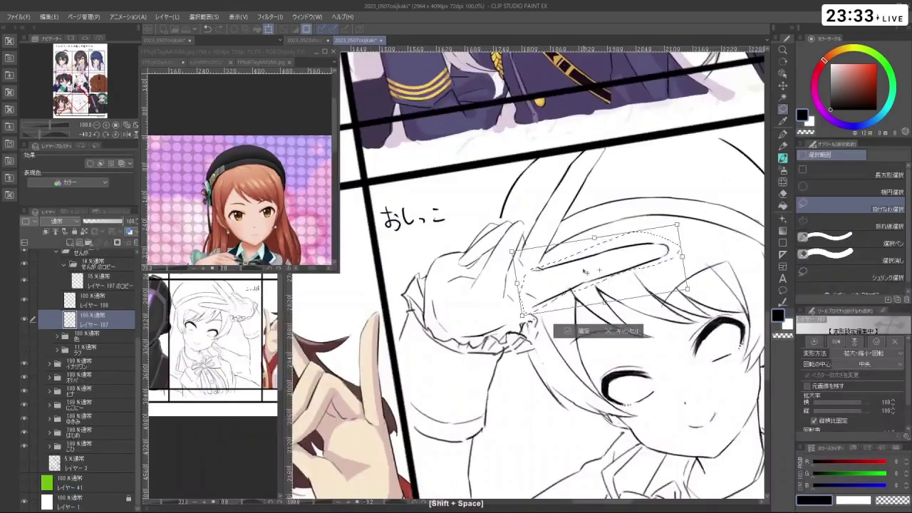
pyautogui.click(595, 330)
pyautogui.moveTo(627, 258); pyautogui.dragTo(630, 259)
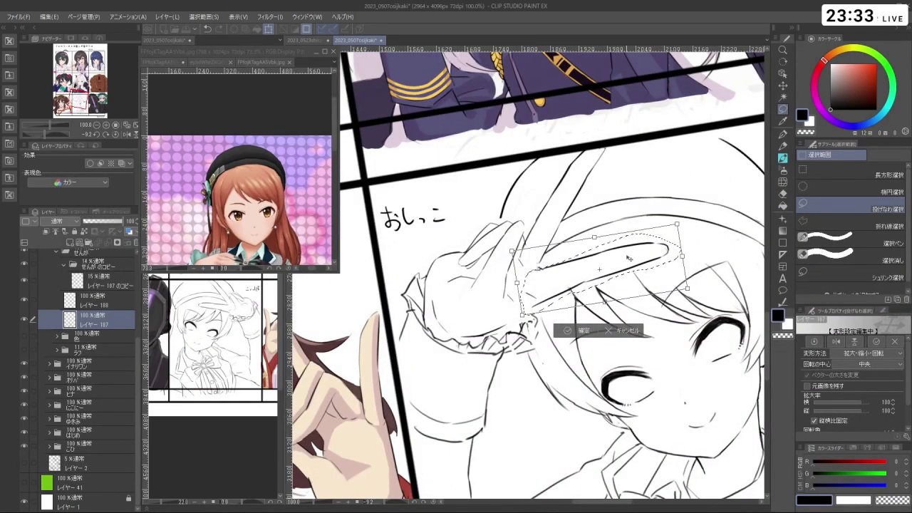
pyautogui.click(577, 331)
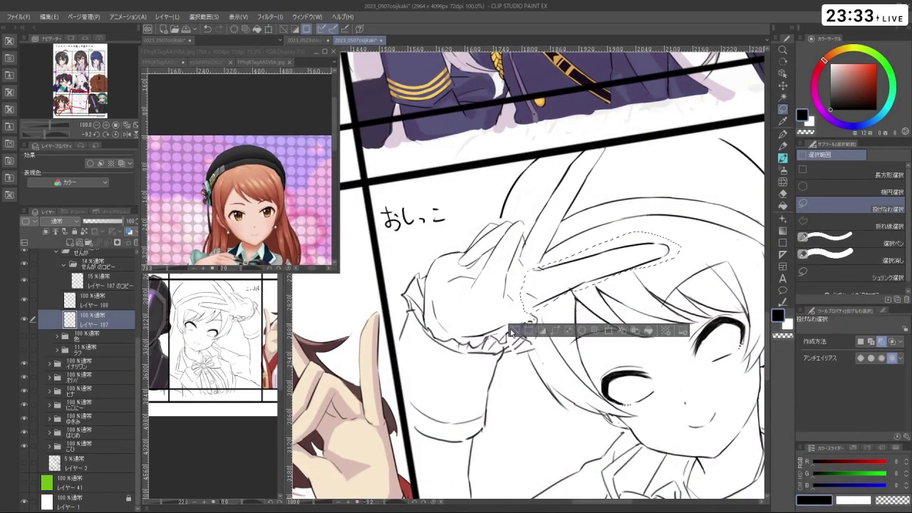
pyautogui.press('b')
pyautogui.moveTo(541, 278)
pyautogui.mouseDown()
pyautogui.moveTo(560, 310)
pyautogui.moveTo(528, 317)
pyautogui.moveTo(495, 285)
pyautogui.moveTo(513, 242)
pyautogui.moveTo(563, 257)
pyautogui.moveTo(549, 229)
pyautogui.moveTo(520, 221)
pyautogui.mouseUp()
pyautogui.moveTo(528, 292); pyautogui.dragTo(597, 314)
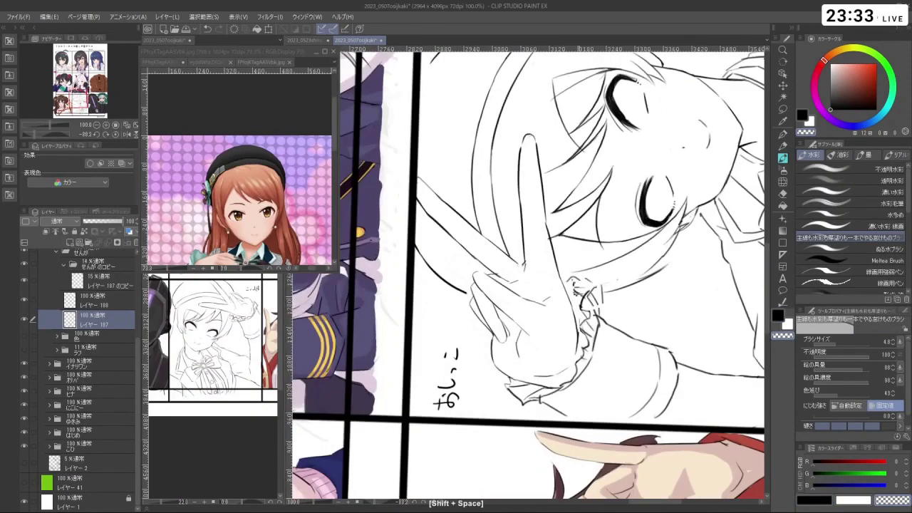
# - Undo the last stroke on the hand, keeping black as the drawing colour
pyautogui.press('c')
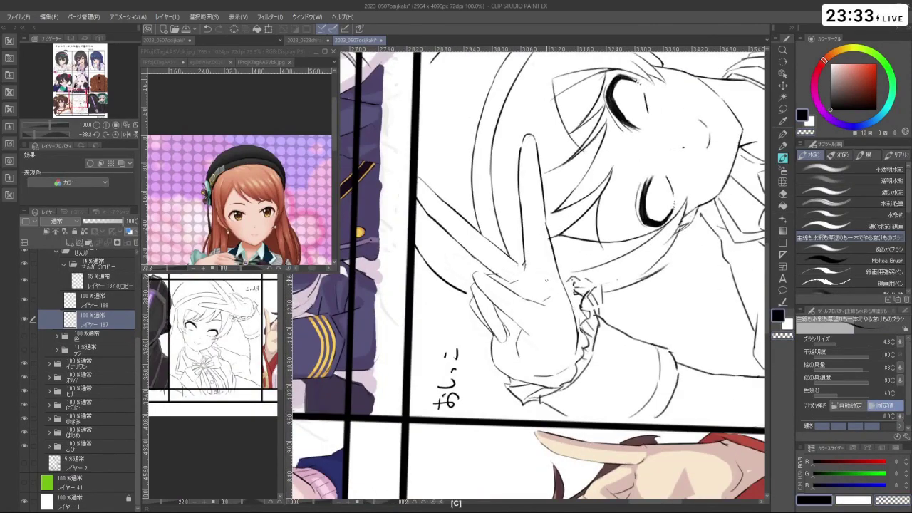
pyautogui.moveTo(549, 292); pyautogui.dragTo(535, 273)
pyautogui.hotkey('ctrl', 'z')
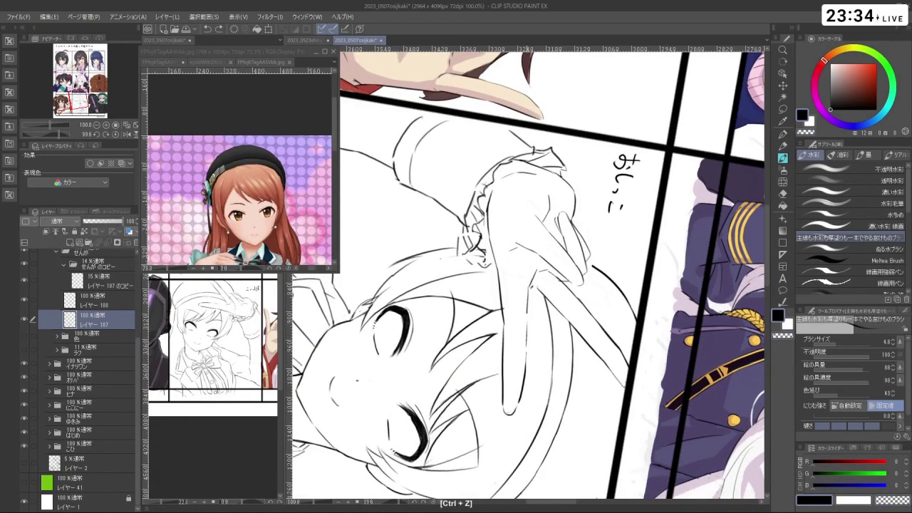
pyautogui.moveTo(536, 272); pyautogui.dragTo(499, 335)
pyautogui.press('c')
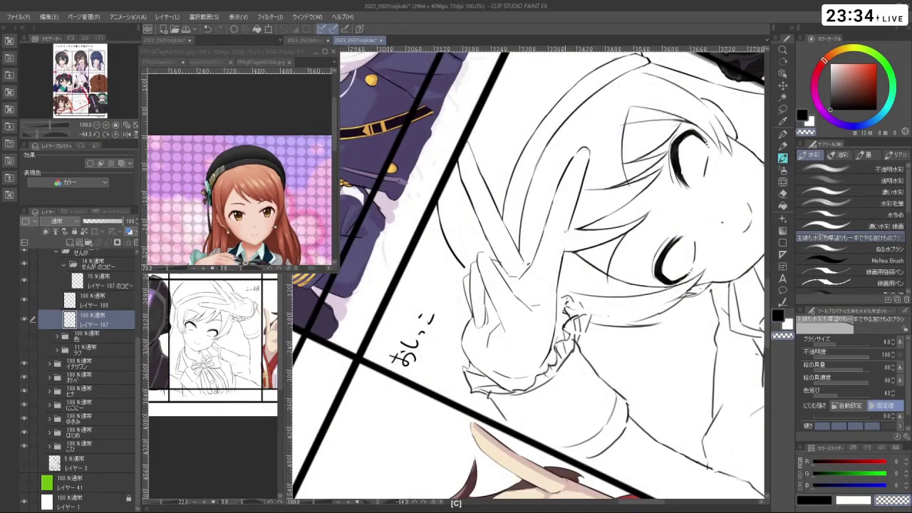
pyautogui.press('c')
pyautogui.hotkey('shift', 'space')
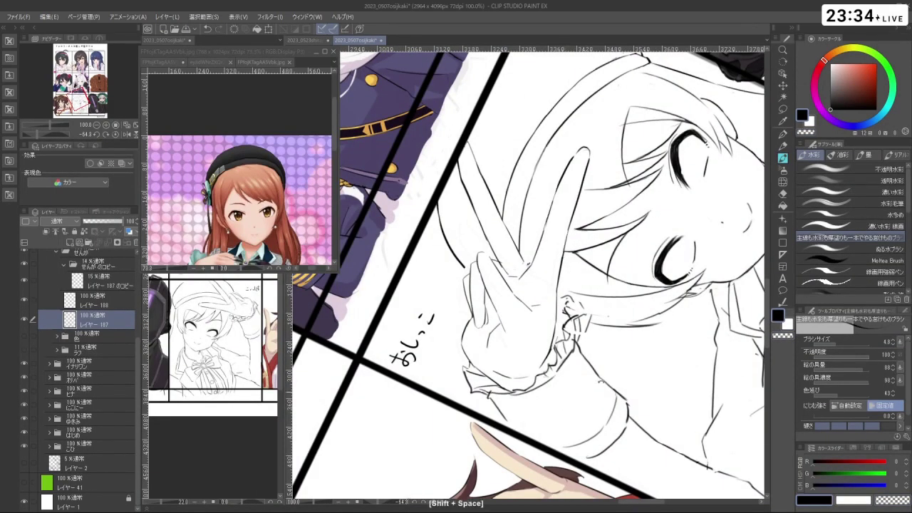
pyautogui.moveTo(499, 335); pyautogui.dragTo(620, 285)
pyautogui.scroll(-4, 528, 278)
pyautogui.hotkey('shift', 'space')
pyautogui.scroll(3, 527, 277)
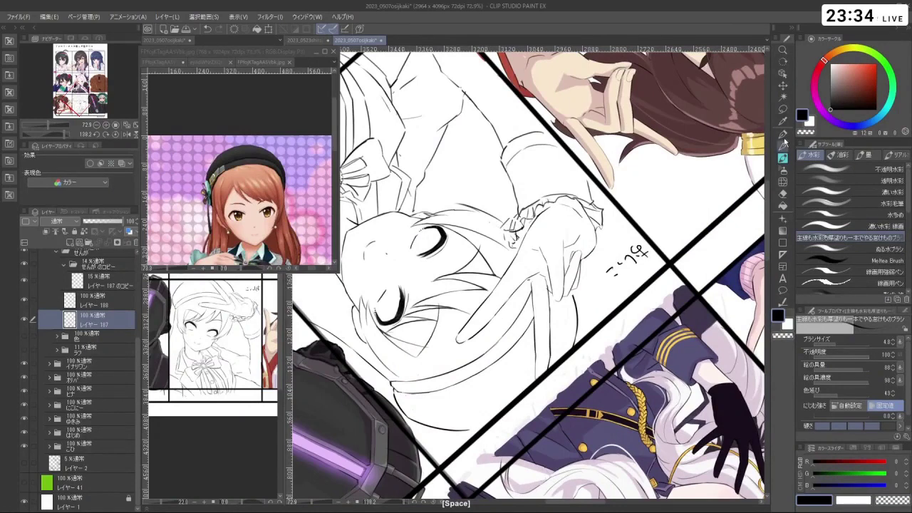
# - Lasso part of the hand's lines and shift them into a new position with Transform
pyautogui.click(783, 108)
pyautogui.moveTo(533, 388)
pyautogui.mouseDown()
pyautogui.moveTo(533, 343)
pyautogui.moveTo(559, 331)
pyautogui.moveTo(560, 372)
pyautogui.mouseUp()
pyautogui.click(554, 413)
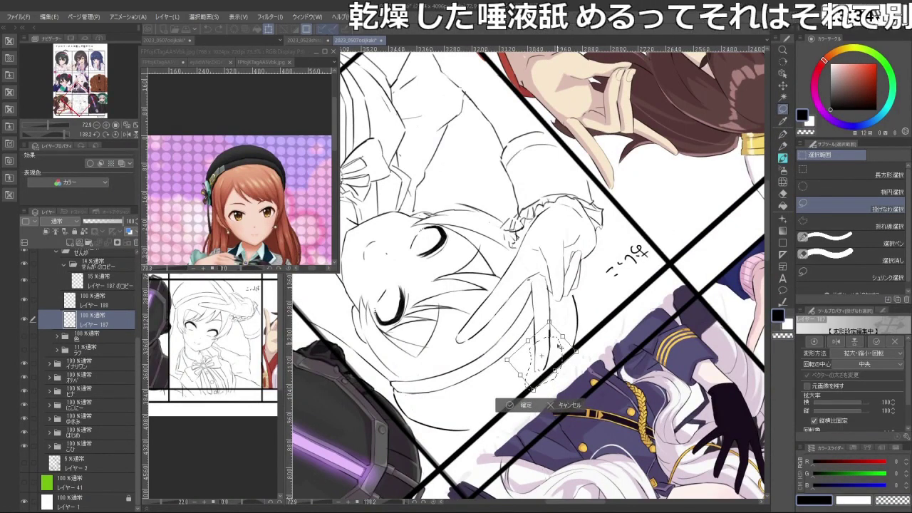
pyautogui.click(519, 408)
pyautogui.press('c')
# - Redraw the lower end of the finger line, toggling between black and transparent colour
pyautogui.scroll(3, 554, 325)
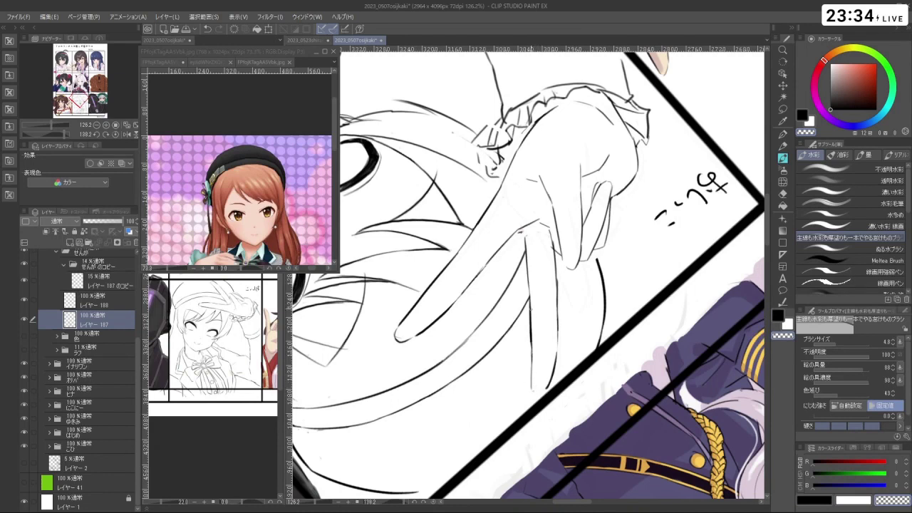
pyautogui.press('c')
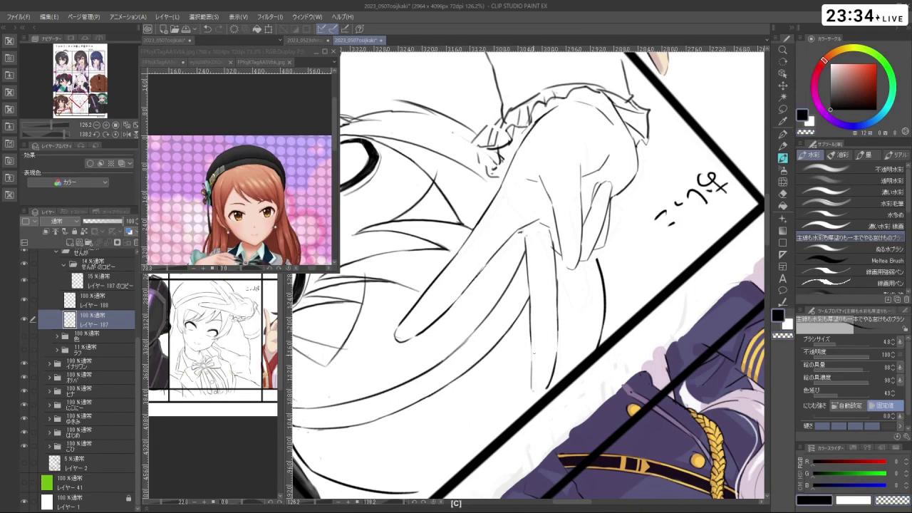
pyautogui.hotkey('ctrl', 'z')
pyautogui.moveTo(531, 374); pyautogui.dragTo(538, 392)
pyautogui.hotkey('shift', 'space')
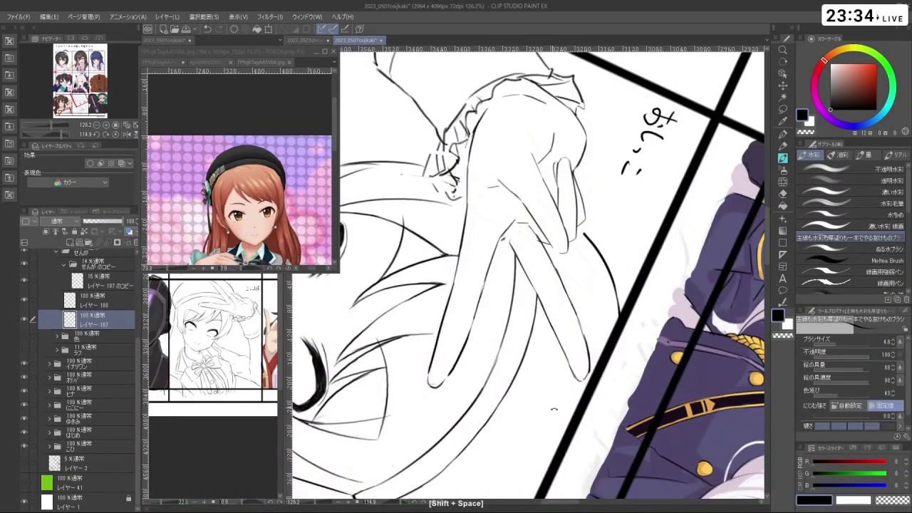
pyautogui.moveTo(554, 409); pyautogui.dragTo(555, 312)
pyautogui.press('c')
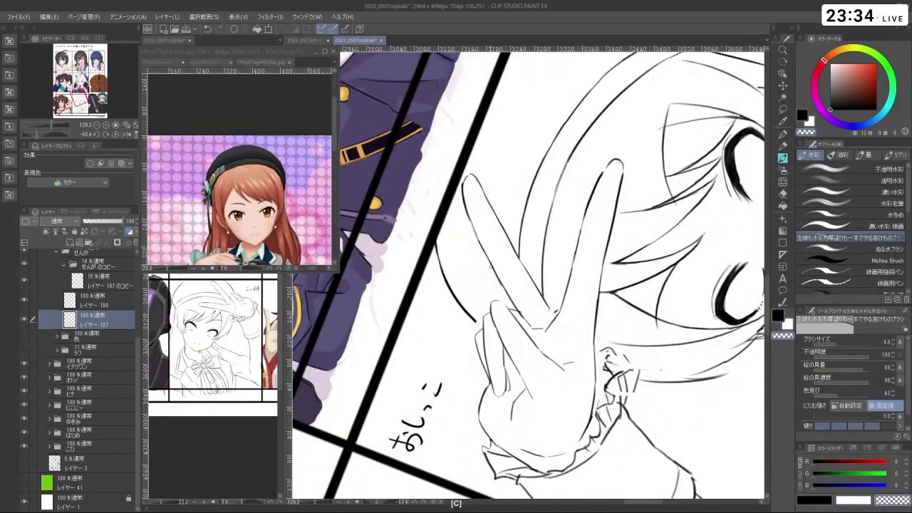
pyautogui.press('c')
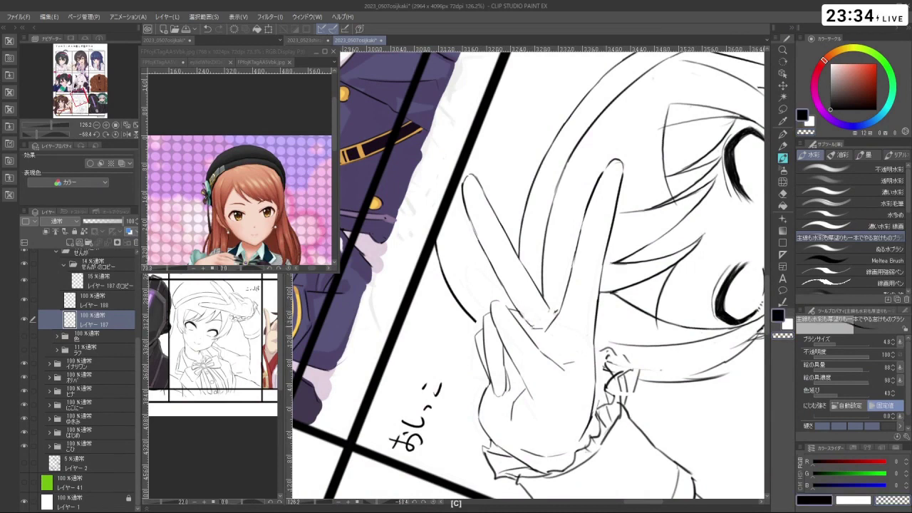
pyautogui.press('c')
pyautogui.press('c')
pyautogui.press('c')
pyautogui.hotkey('ctrl', 'z')
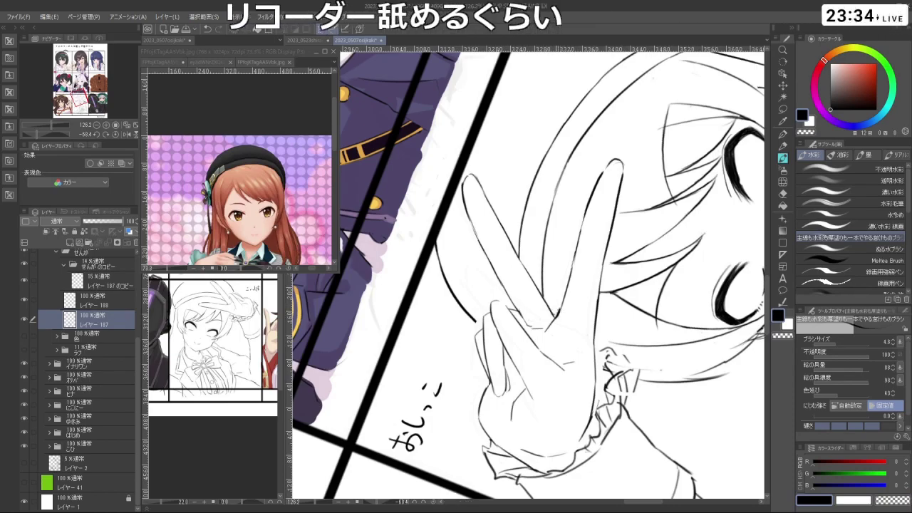
pyautogui.hotkey('shift', 'space')
pyautogui.moveTo(453, 154); pyautogui.dragTo(627, 214)
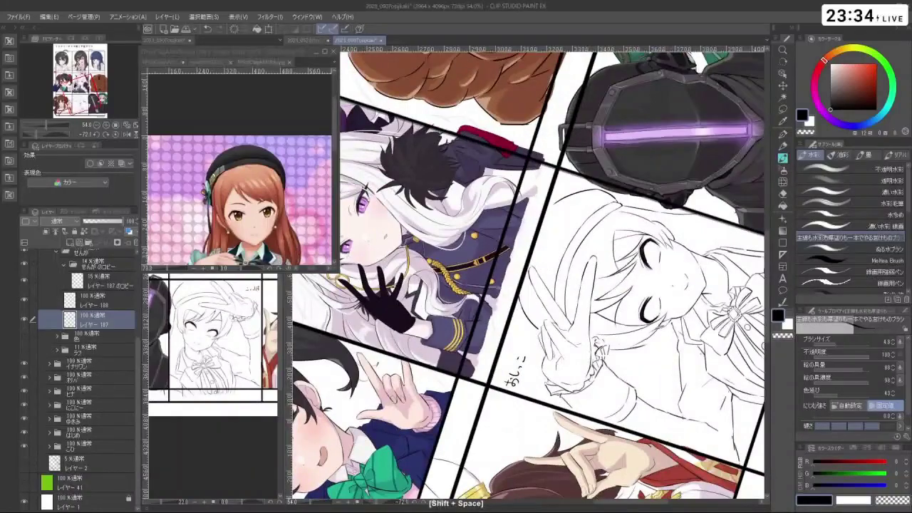
# - Lasso the hand's left finger lines, nudge them with Transform, deselect, and undo the stray mark
pyautogui.keyDown('ctrl'); pyautogui.click(541, 271); pyautogui.keyUp('ctrl')
pyautogui.click(782, 108)
pyautogui.keyDown('ctrl'); pyautogui.click(529, 345); pyautogui.keyUp('ctrl')
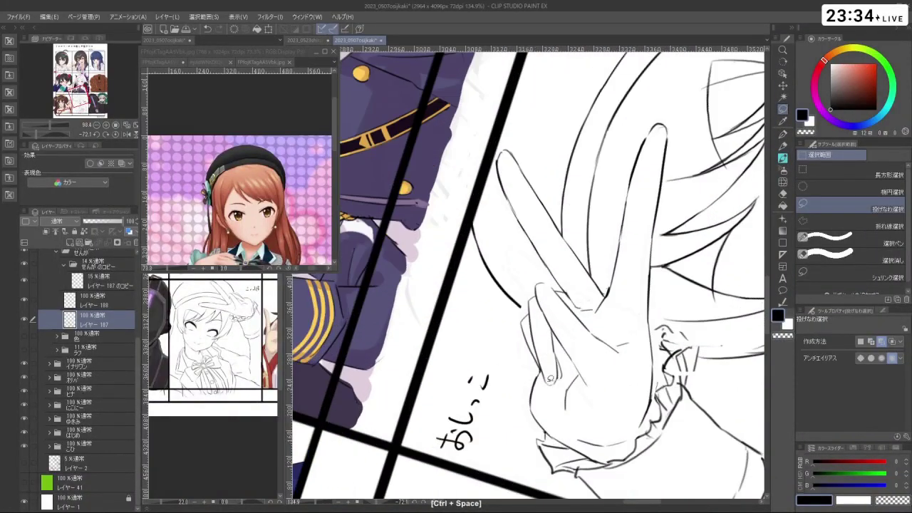
pyautogui.hotkey('ctrl', 'z')
pyautogui.moveTo(541, 369)
pyautogui.mouseDown()
pyautogui.moveTo(520, 324)
pyautogui.moveTo(536, 288)
pyautogui.moveTo(554, 394)
pyautogui.moveTo(549, 372)
pyautogui.mouseUp()
pyautogui.click(553, 413)
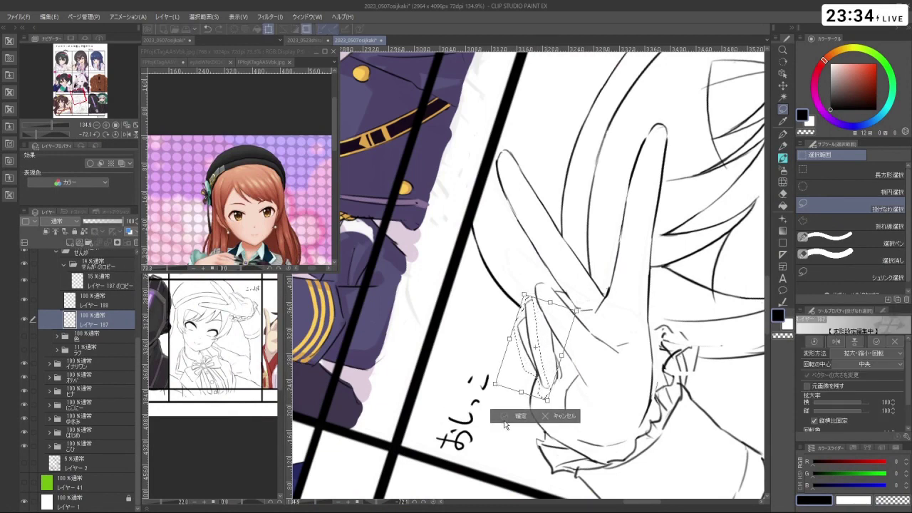
pyautogui.click(514, 416)
pyautogui.hotkey('ctrl', 'd')
pyautogui.click(782, 158)
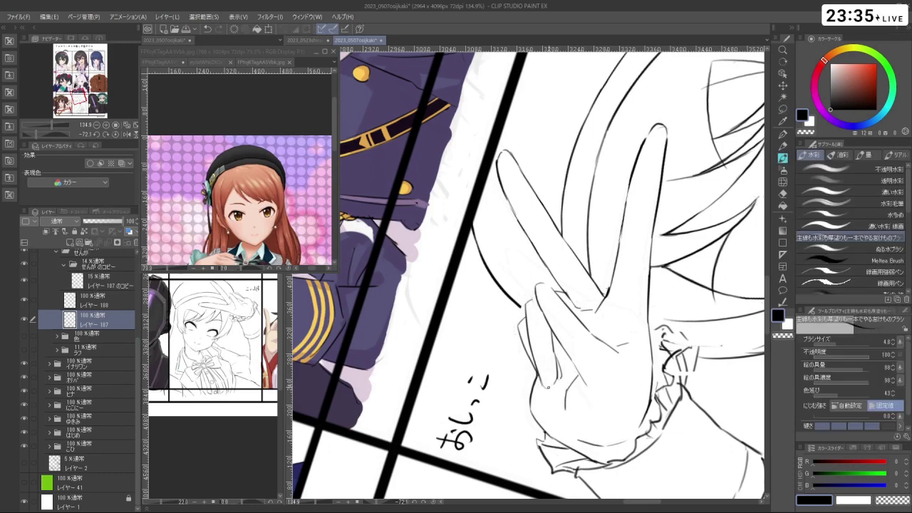
pyautogui.hotkey('ctrl', 'z')
pyautogui.moveTo(598, 300)
pyautogui.mouseDown()
pyautogui.moveTo(571, 235)
pyautogui.moveTo(545, 251)
pyautogui.moveTo(587, 253)
pyautogui.mouseUp()
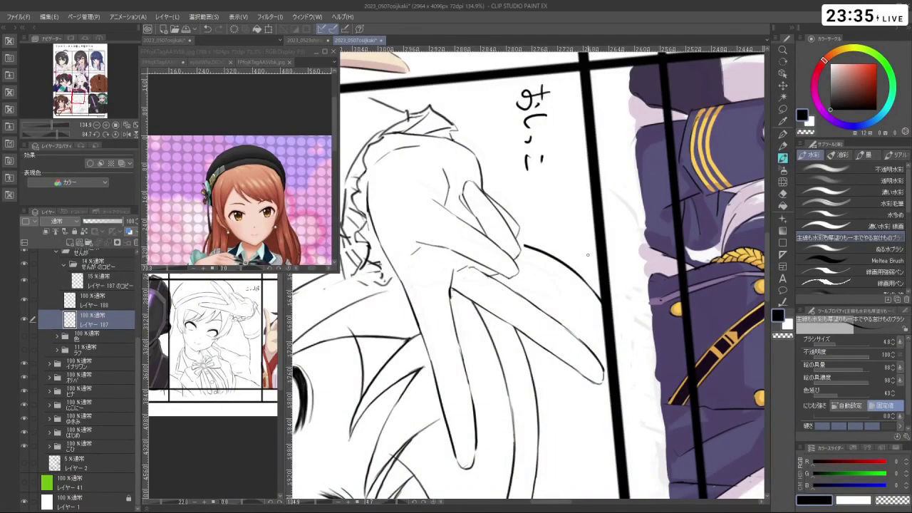
# - Try a short black line on the peace-sign hand, undoing it until it fits
pyautogui.moveTo(588, 254); pyautogui.dragTo(442, 321)
pyautogui.scroll(-3, 590, 307)
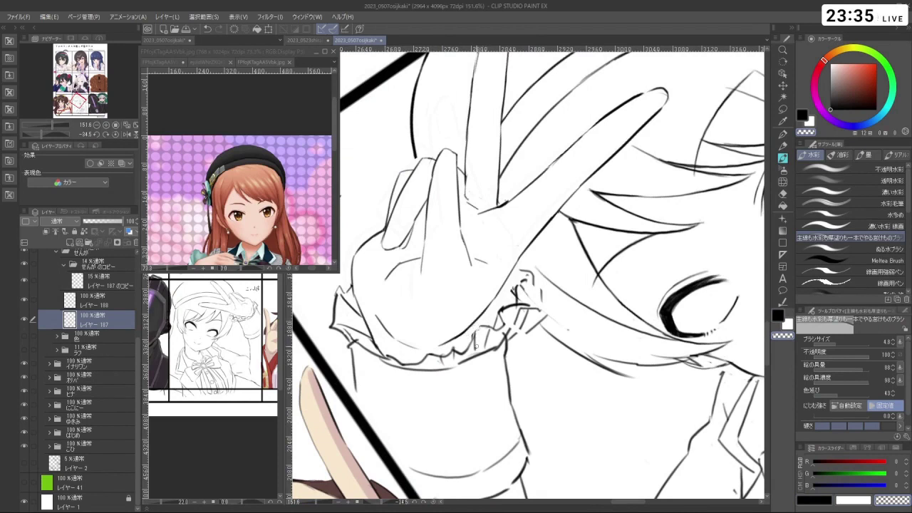
pyautogui.press('c')
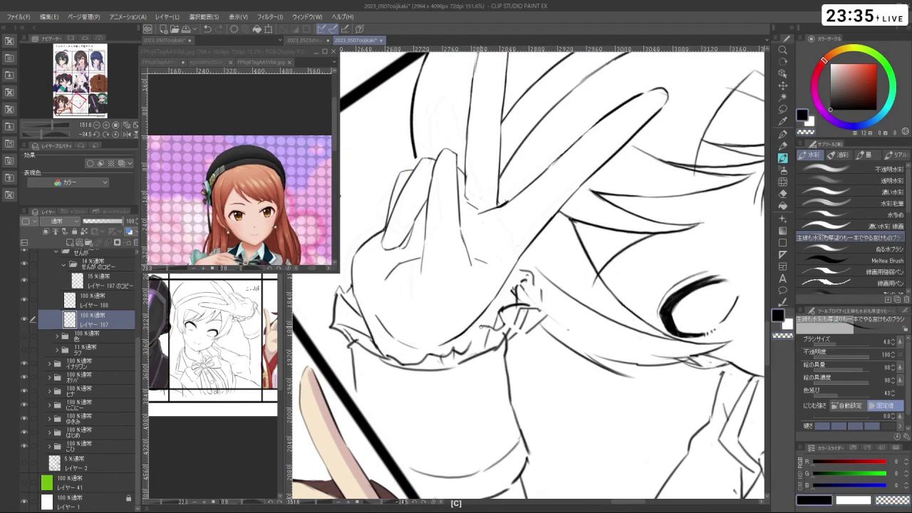
pyautogui.hotkey('ctrl', 'z')
pyautogui.moveTo(487, 298); pyautogui.dragTo(492, 306)
pyautogui.hotkey('ctrl', 'z')
pyautogui.moveTo(493, 369); pyautogui.dragTo(516, 275)
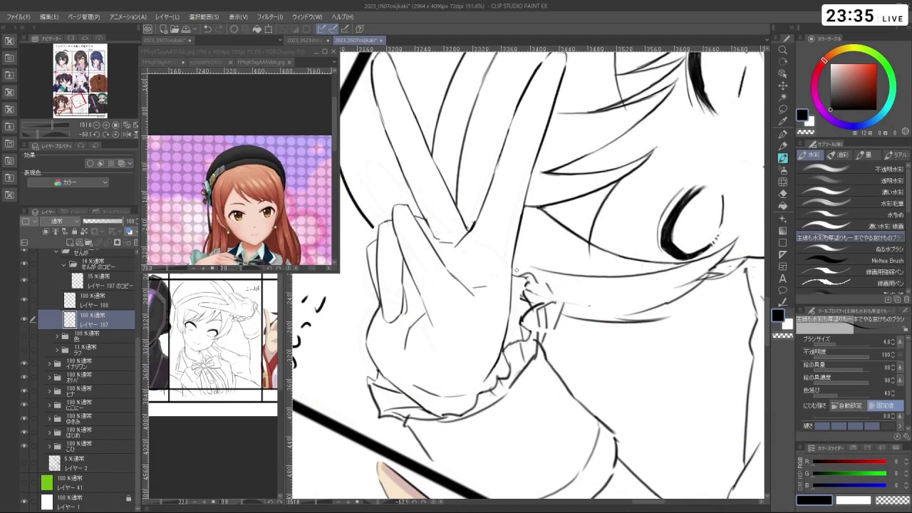
# - Touch up small marks on the wrist ruffle, undoing the ones that don't work
pyautogui.moveTo(510, 267); pyautogui.dragTo(526, 281)
pyautogui.hotkey('ctrl', 'z')
pyautogui.press('c')
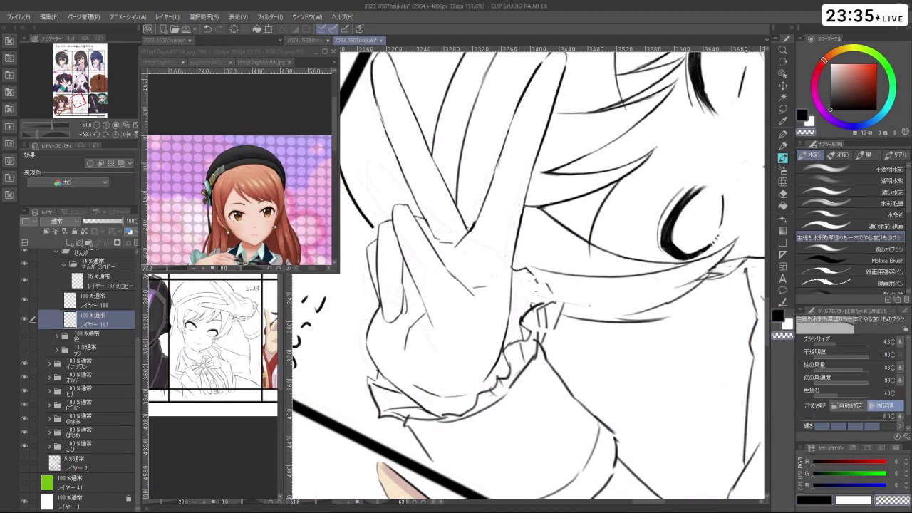
pyautogui.hotkey('ctrl', 'z')
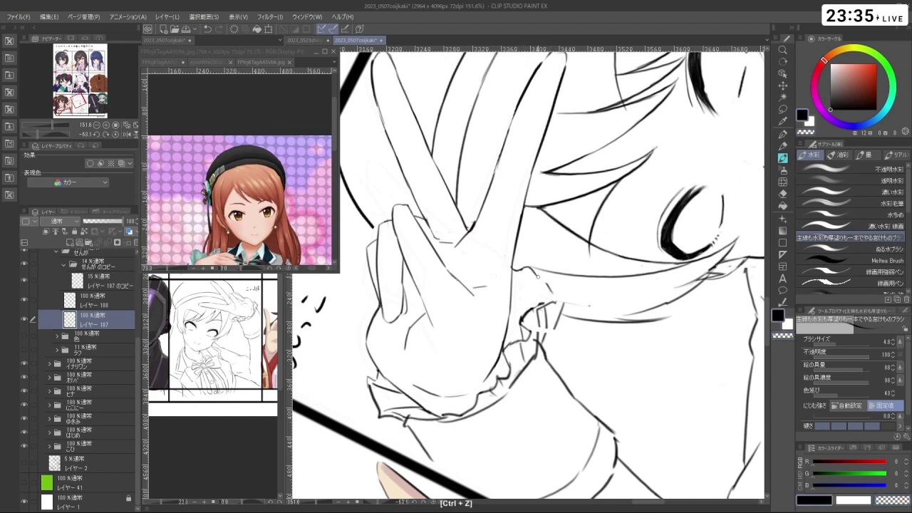
pyautogui.press('c')
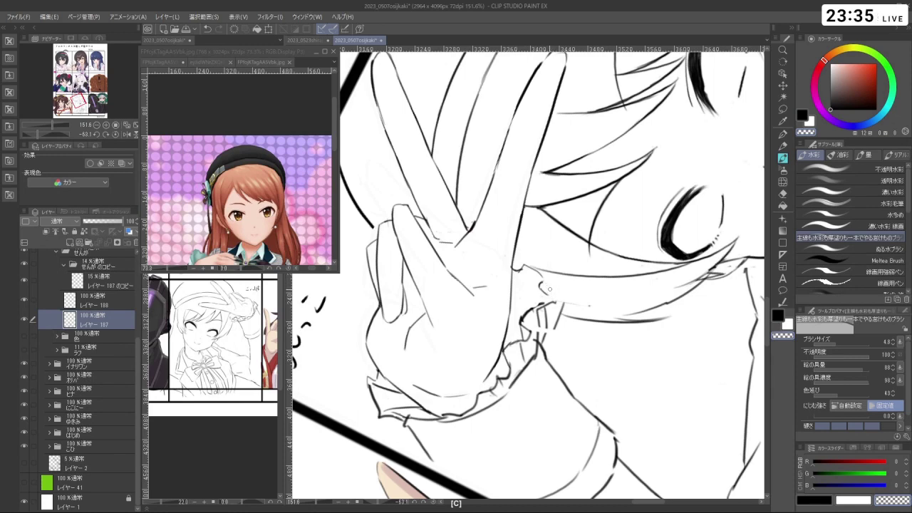
pyautogui.press('c')
pyautogui.moveTo(547, 295); pyautogui.dragTo(555, 301)
pyautogui.moveTo(639, 210); pyautogui.dragTo(416, 339)
pyautogui.hotkey('ctrl', 'z')
# - Erase and redraw the small strokes at the sleeve cuff and hand
pyautogui.moveTo(491, 240); pyautogui.dragTo(495, 271)
pyautogui.press('c')
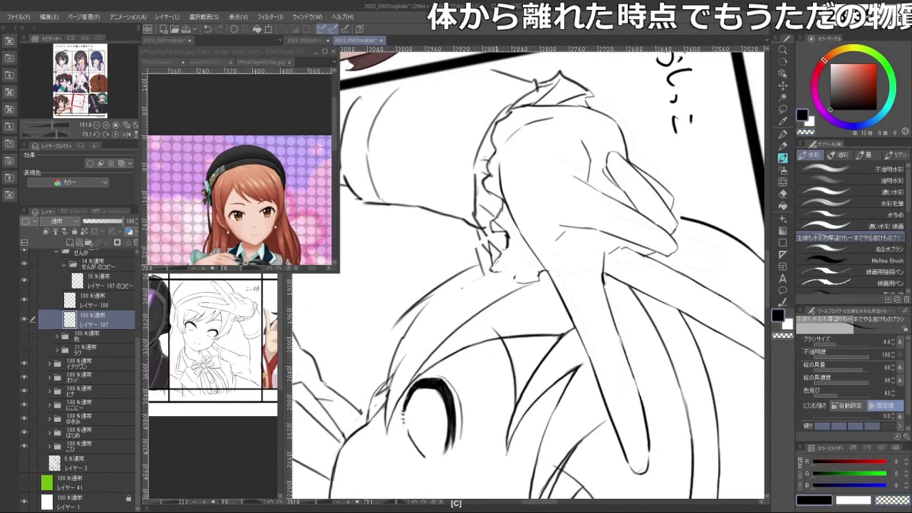
pyautogui.moveTo(513, 276); pyautogui.dragTo(561, 274)
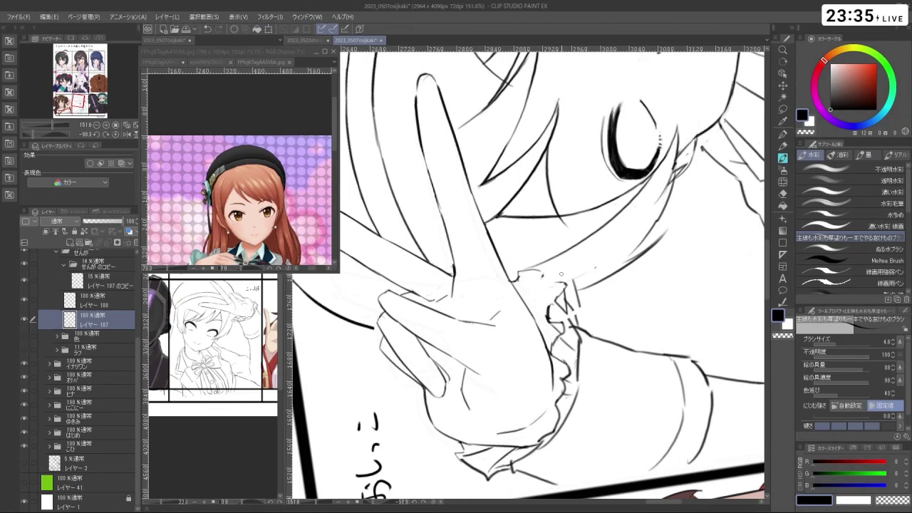
pyautogui.press('c')
pyautogui.moveTo(528, 285); pyautogui.dragTo(541, 270)
pyautogui.press('c')
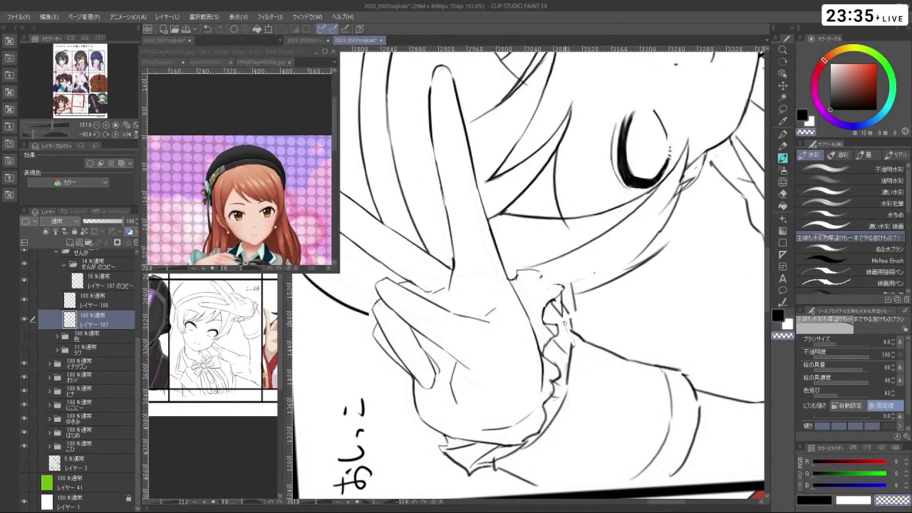
pyautogui.press('c')
pyautogui.moveTo(564, 313); pyautogui.dragTo(572, 339)
pyautogui.press('c')
pyautogui.moveTo(583, 306); pyautogui.dragTo(568, 294)
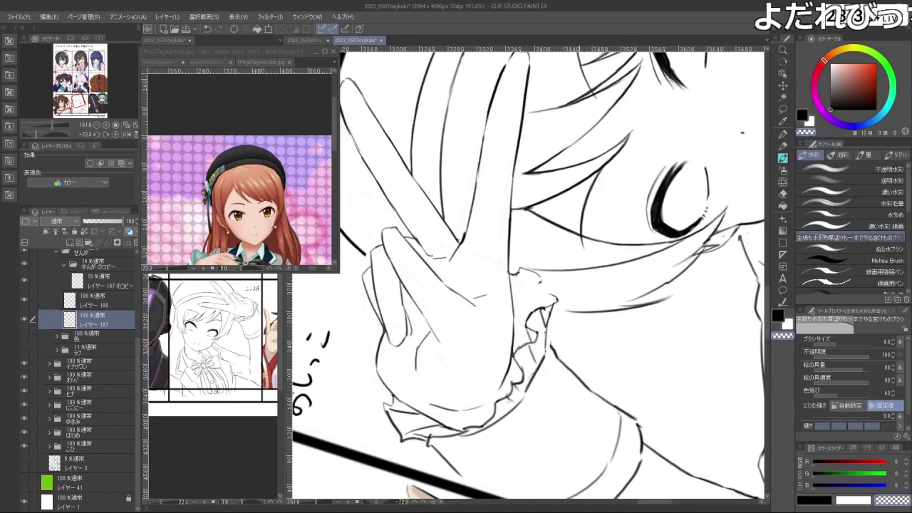
# - Remove the stray marks and retry the thin line beside the wrist ruffle
pyautogui.press('c')
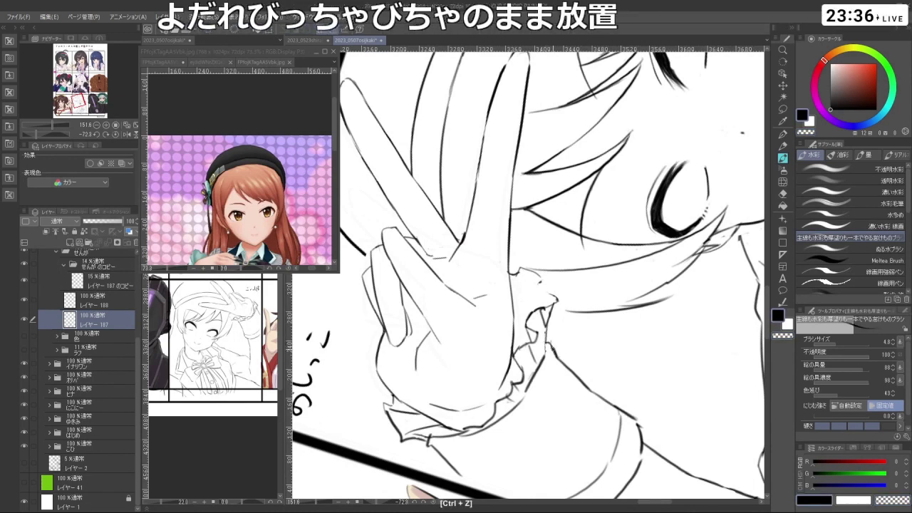
pyautogui.hotkey('shift', 'space')
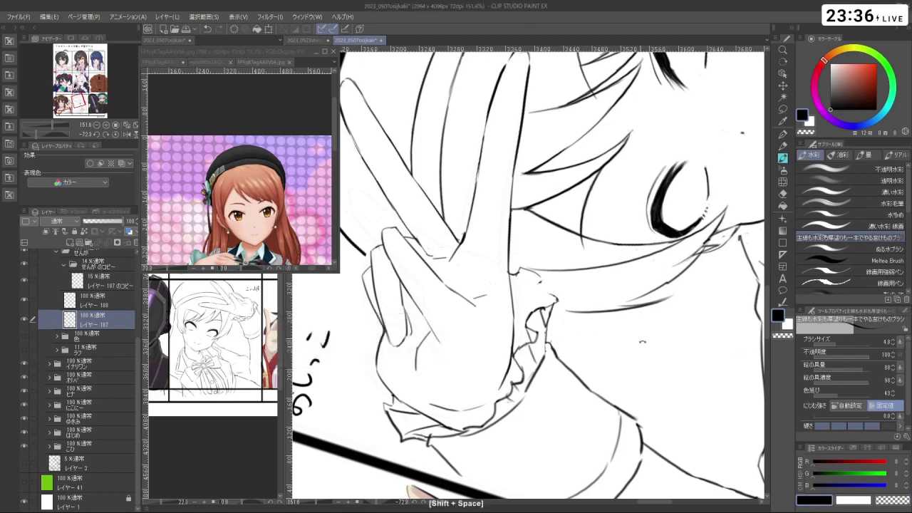
pyautogui.moveTo(670, 321); pyautogui.dragTo(574, 132)
pyautogui.hotkey('ctrl', 'z')
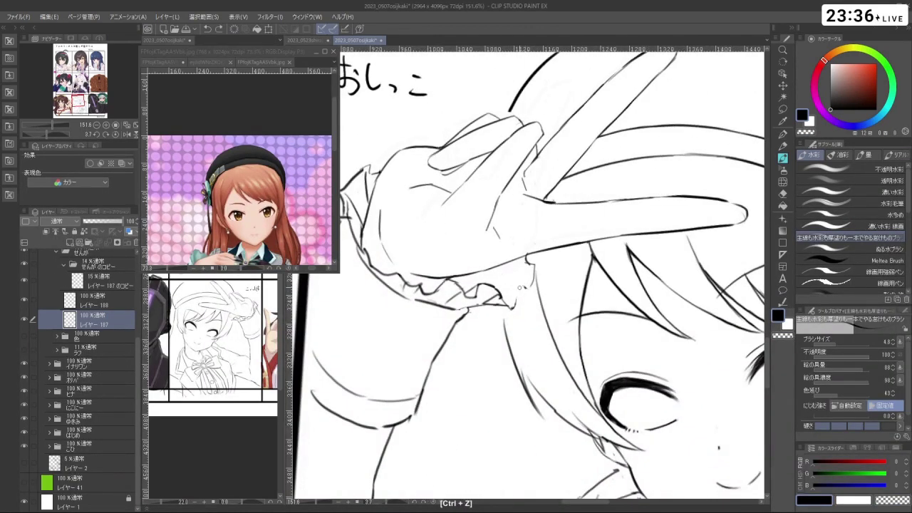
pyautogui.press('c')
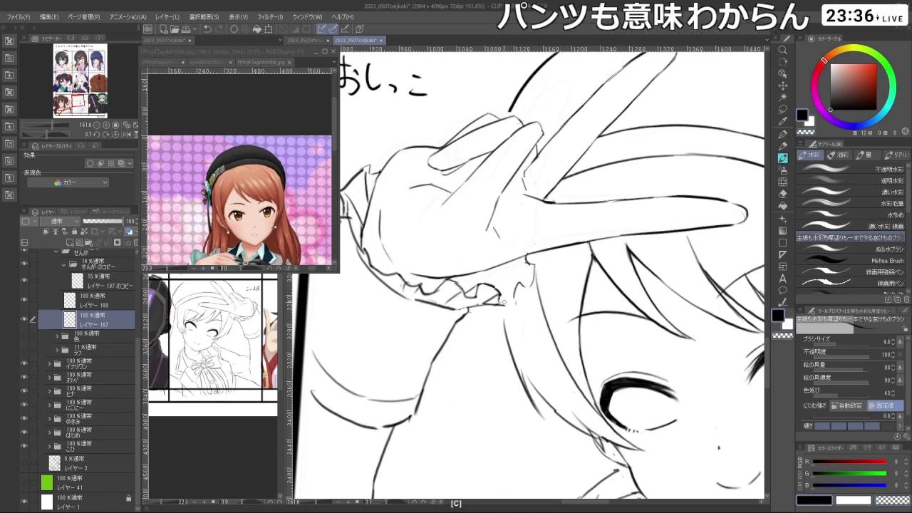
pyautogui.hotkey('shift', 'space')
pyautogui.moveTo(504, 302); pyautogui.dragTo(427, 400)
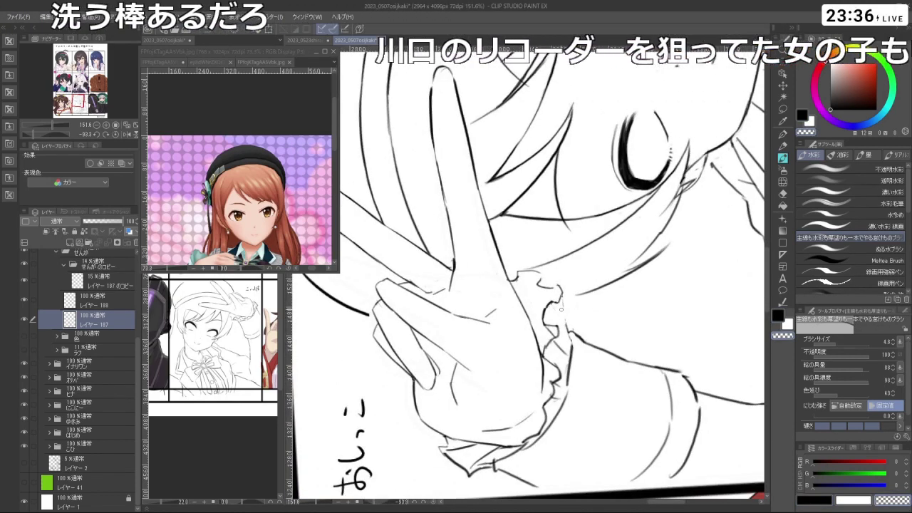
pyautogui.hotkey('ctrl', 'z')
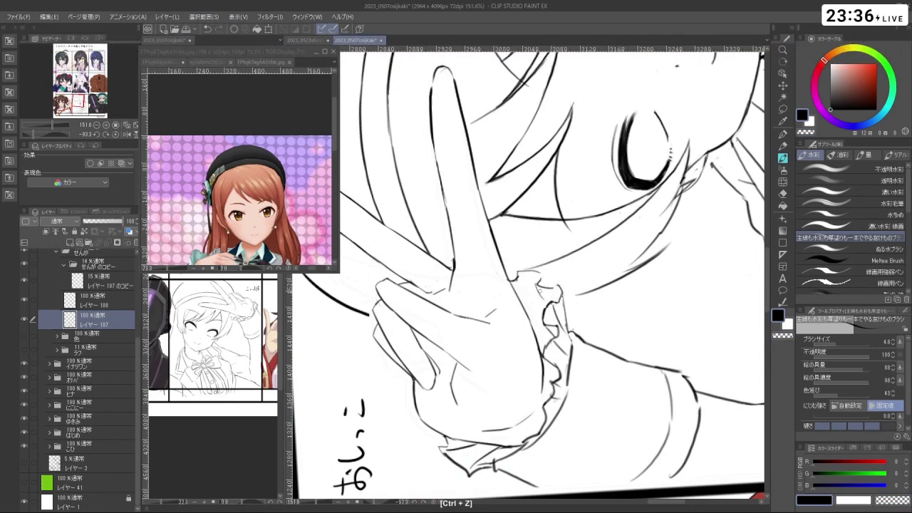
pyautogui.hotkey('ctrl', 'z')
pyautogui.moveTo(535, 285); pyautogui.dragTo(534, 328)
pyautogui.hotkey('ctrl', 'z')
# - Shrink the brush to 0.1 and draw the contour along the hand's lower-left edge
pyautogui.moveTo(527, 135); pyautogui.dragTo(541, 307)
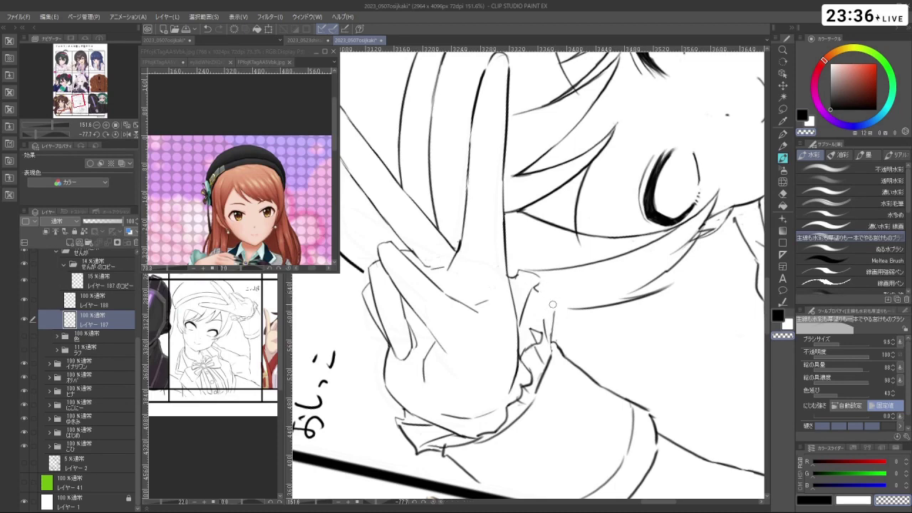
pyautogui.moveTo(543, 330); pyautogui.dragTo(595, 300)
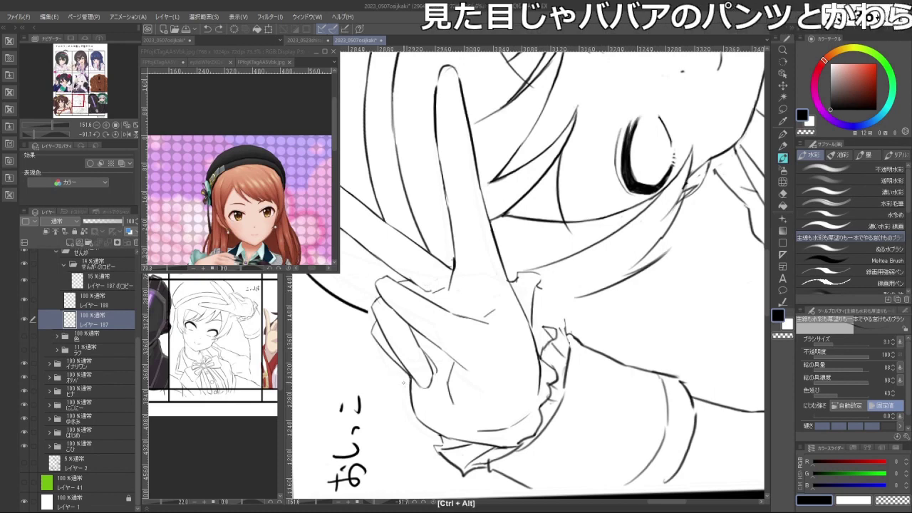
pyautogui.moveTo(411, 380)
pyautogui.mouseDown()
pyautogui.moveTo(401, 381)
pyautogui.moveTo(417, 417)
pyautogui.mouseUp()
pyautogui.hotkey('ctrl', 'z')
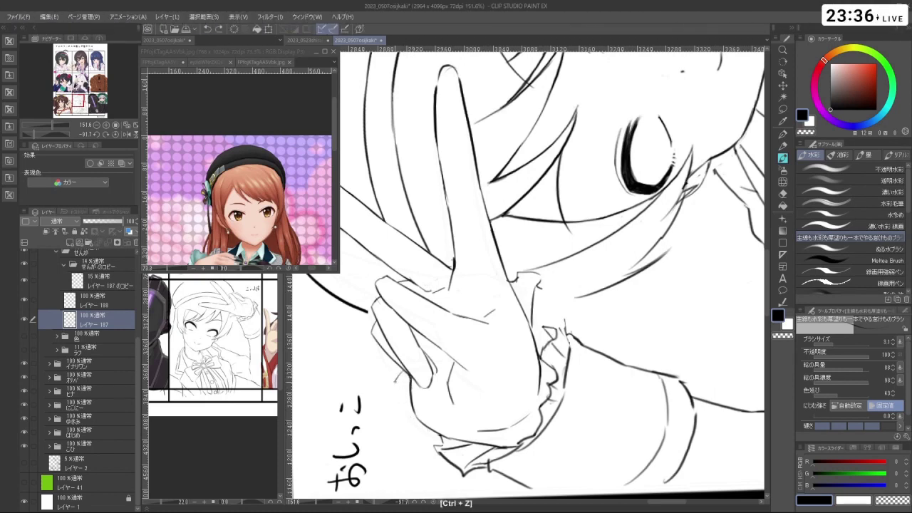
pyautogui.moveTo(406, 398); pyautogui.dragTo(422, 426)
# - Redo the small stroke at the glove cuff's edge, then zoom out to the whole panel
pyautogui.hotkey('shift', 'space')
pyautogui.moveTo(641, 178); pyautogui.dragTo(536, 300)
pyautogui.hotkey('ctrl', 'z')
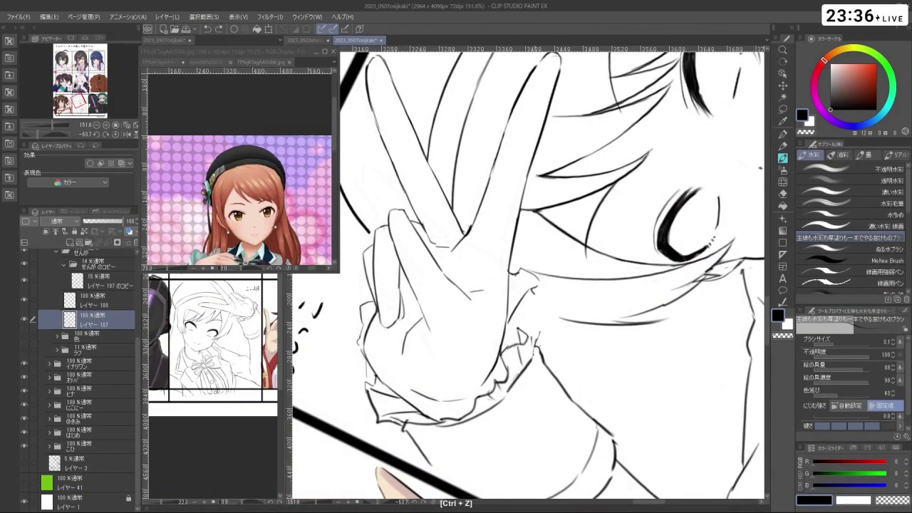
pyautogui.hotkey('ctrl', 'z')
pyautogui.hotkey('ctrl', 'z')
pyautogui.moveTo(546, 304)
pyautogui.mouseDown()
pyautogui.moveTo(533, 349)
pyautogui.moveTo(485, 321)
pyautogui.mouseUp()
pyautogui.hotkey('ctrl', 'z')
pyautogui.hotkey('ctrl', 'z')
pyautogui.hotkey('ctrl', 'space')
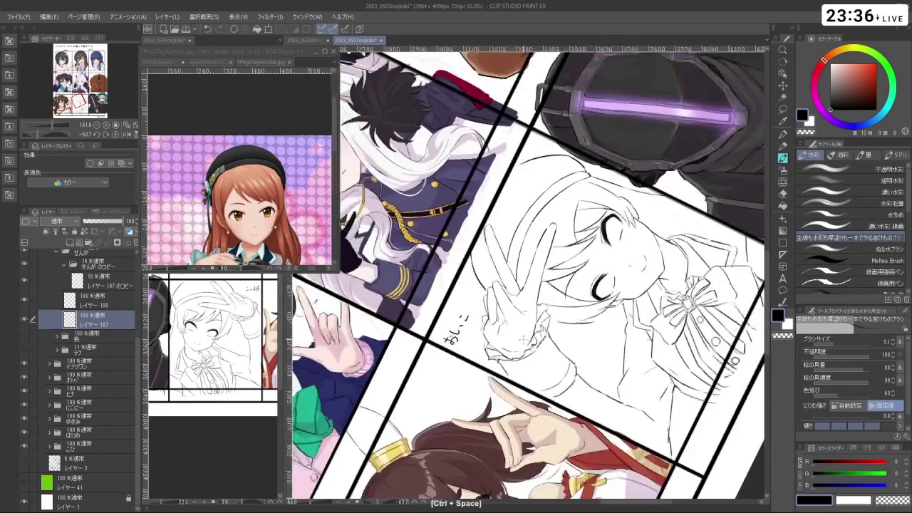
pyautogui.hotkey('shift', 'space')
pyautogui.moveTo(641, 214); pyautogui.dragTo(427, 186)
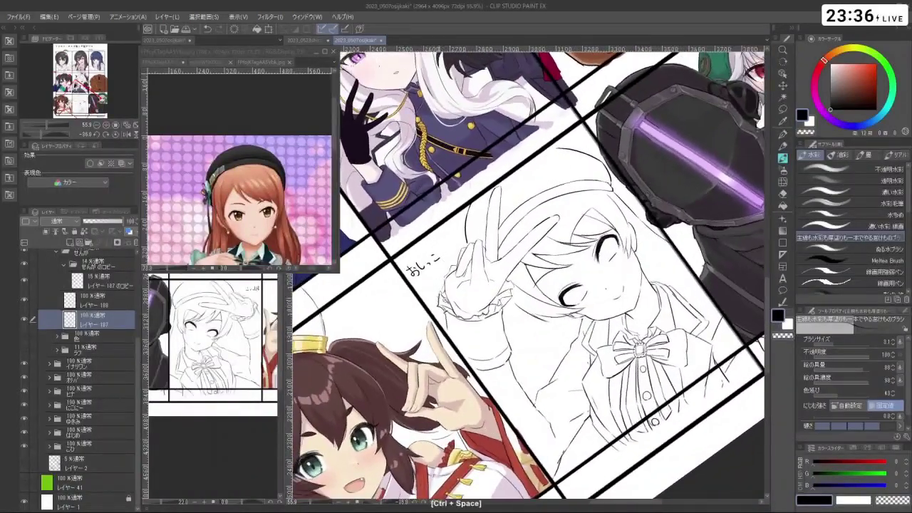
pyautogui.moveTo(442, 302); pyautogui.dragTo(446, 310)
pyautogui.press('c')
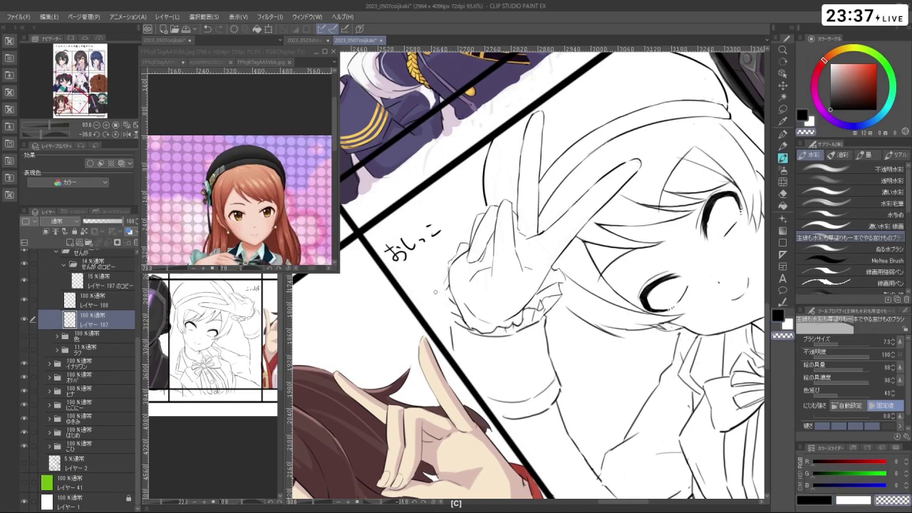
pyautogui.press('c')
pyautogui.hotkey('ctrl', 'z')
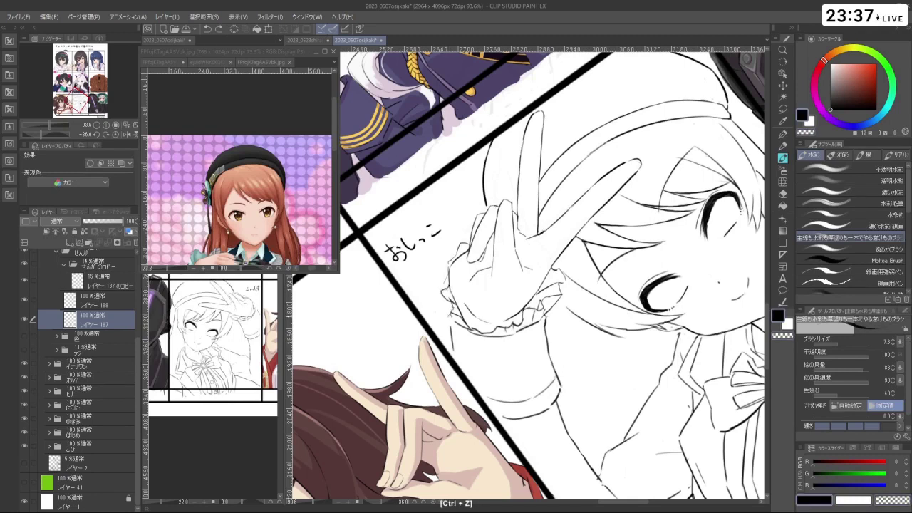
pyautogui.hotkey('ctrl', 'z')
pyautogui.hotkey('shift', 'space')
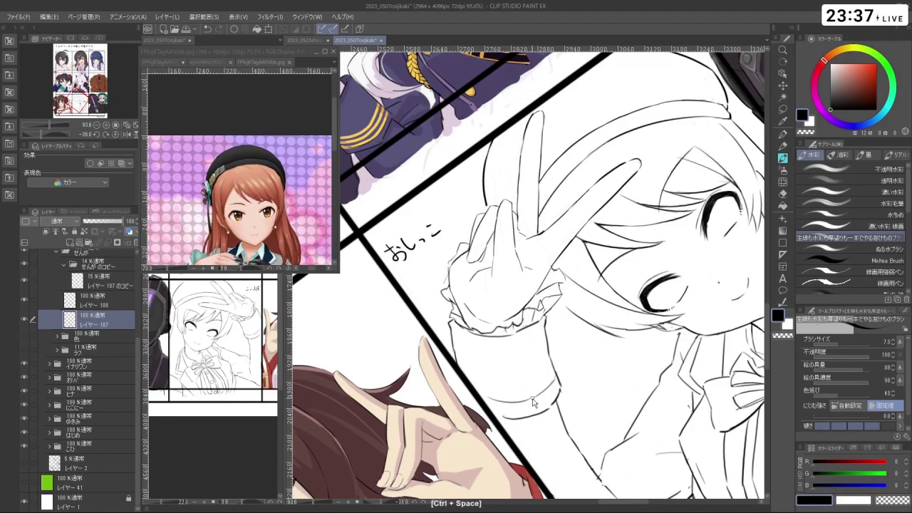
pyautogui.moveTo(535, 403); pyautogui.dragTo(522, 320)
pyautogui.hotkey('ctrl', 'space')
pyautogui.hotkey('ctrl', 'z')
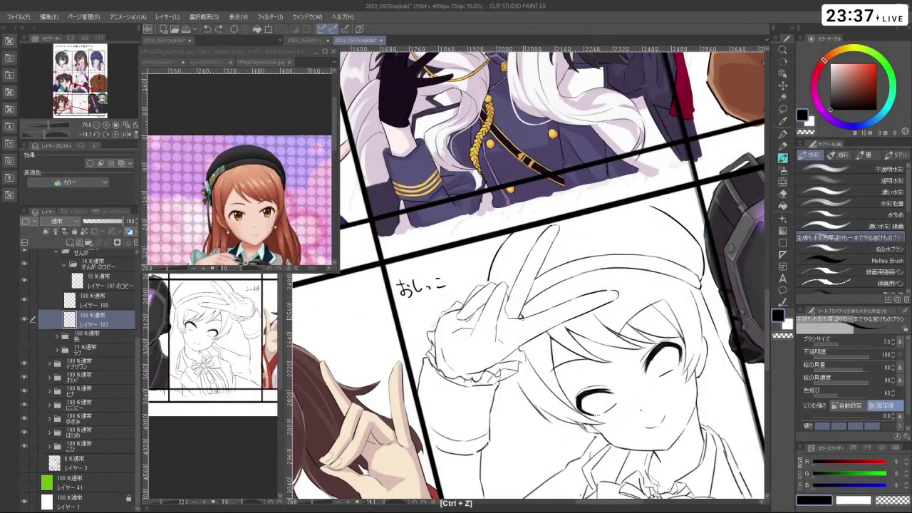
pyautogui.hotkey('shift', 'space')
pyautogui.moveTo(542, 214); pyautogui.dragTo(599, 299)
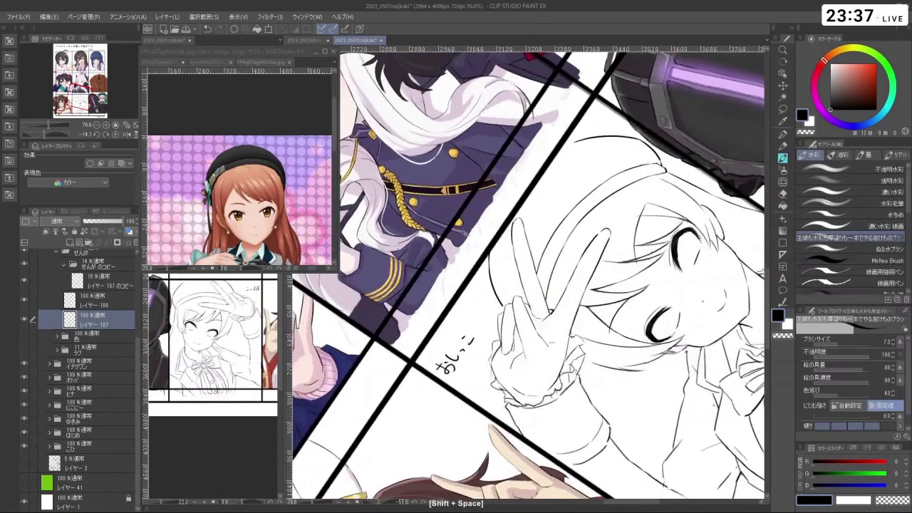
pyautogui.scroll(3, 527, 300)
pyautogui.press('c')
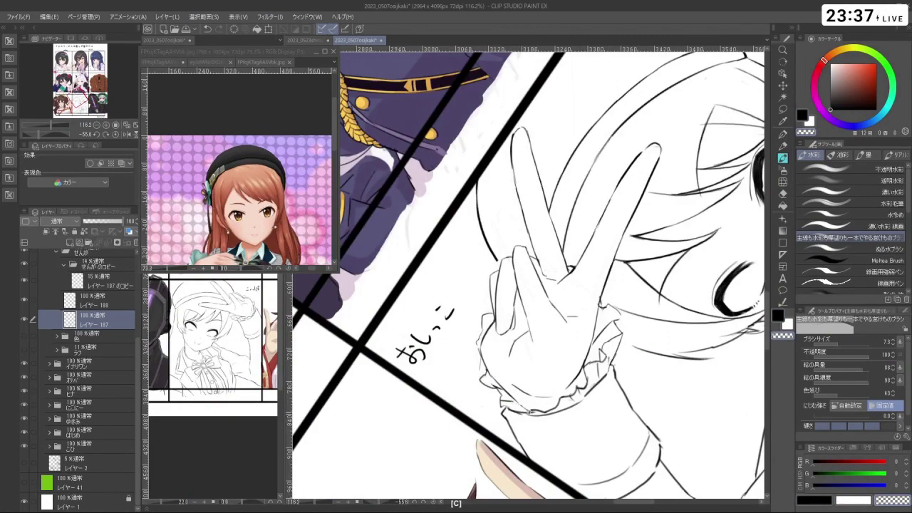
pyautogui.hotkey('ctrl', 'z')
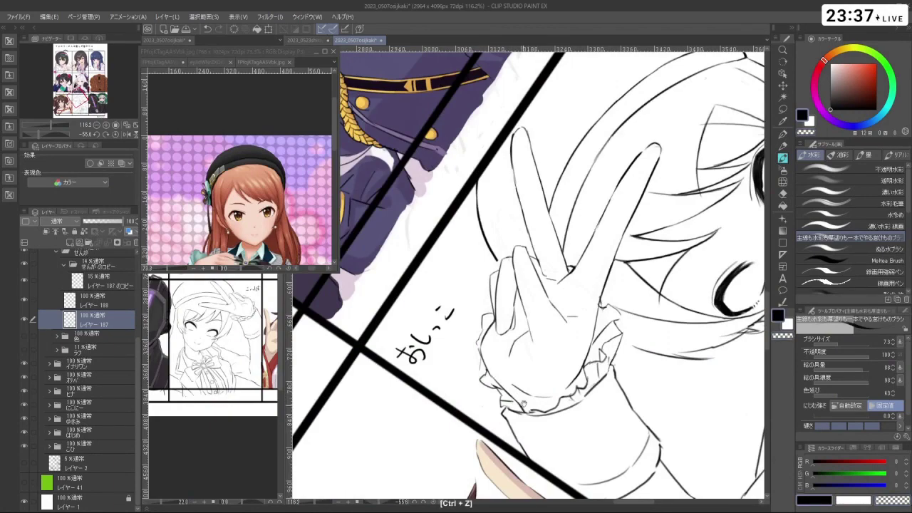
pyautogui.hotkey('ctrl', '0')
pyautogui.hotkey('ctrl', 'space')
pyautogui.press('c')
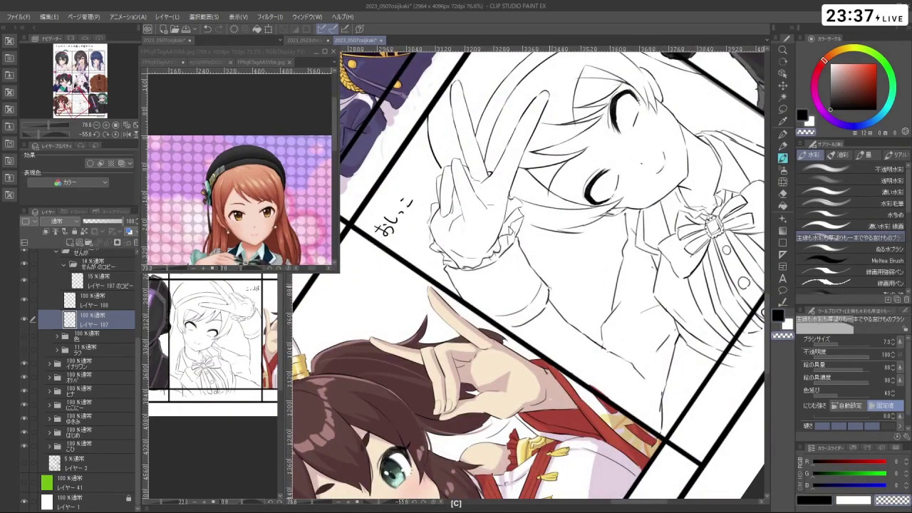
pyautogui.hotkey('shift', 'space')
pyautogui.scroll(-3, 518, 356)
pyautogui.moveTo(499, 321); pyautogui.dragTo(518, 472)
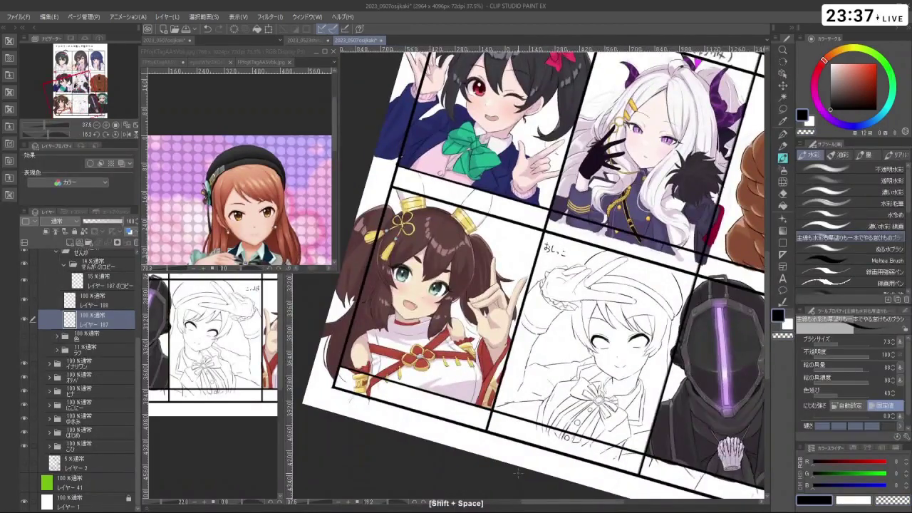
pyautogui.scroll(3, 574, 314)
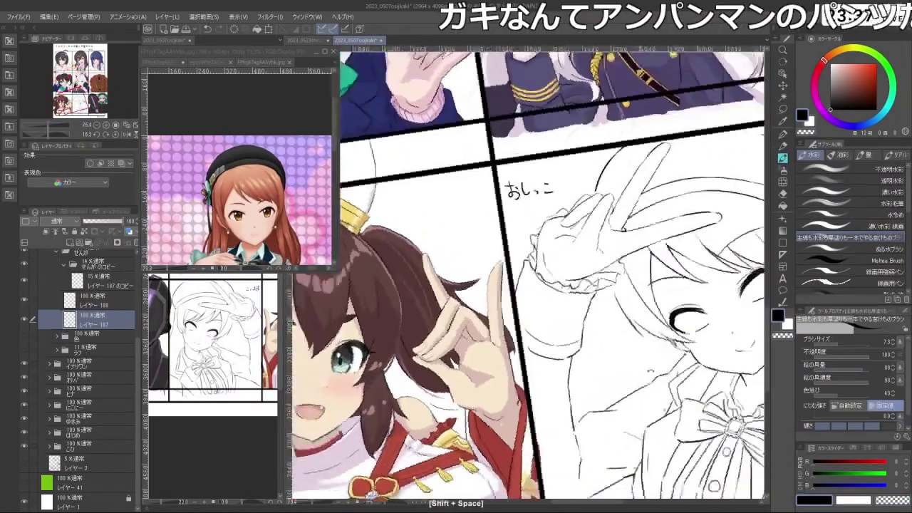
pyautogui.moveTo(527, 278); pyautogui.dragTo(542, 335)
pyautogui.scroll(3, 527, 278)
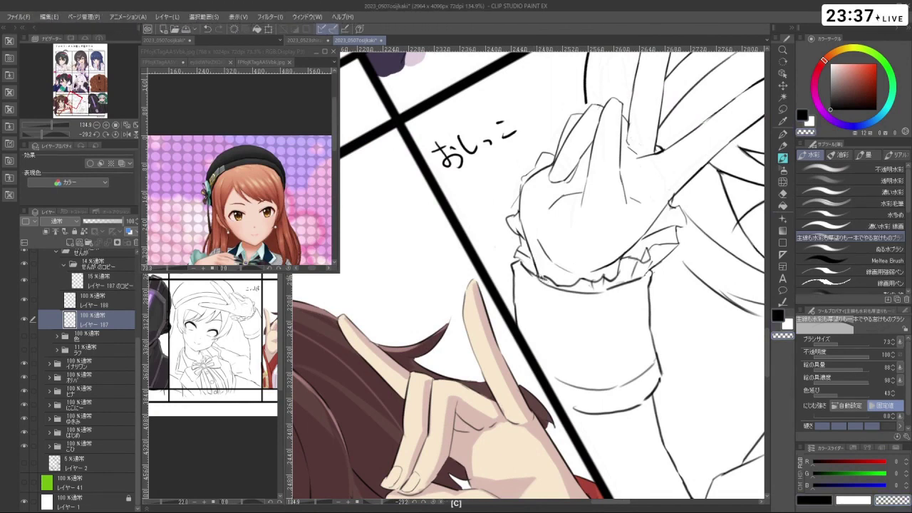
pyautogui.press('c')
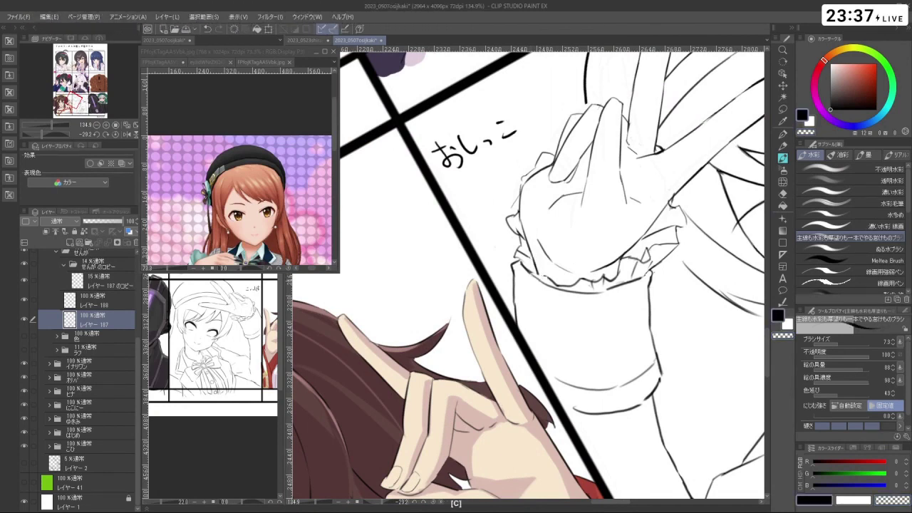
pyautogui.scroll(-4, 602, 278)
pyautogui.scroll(3, 615, 315)
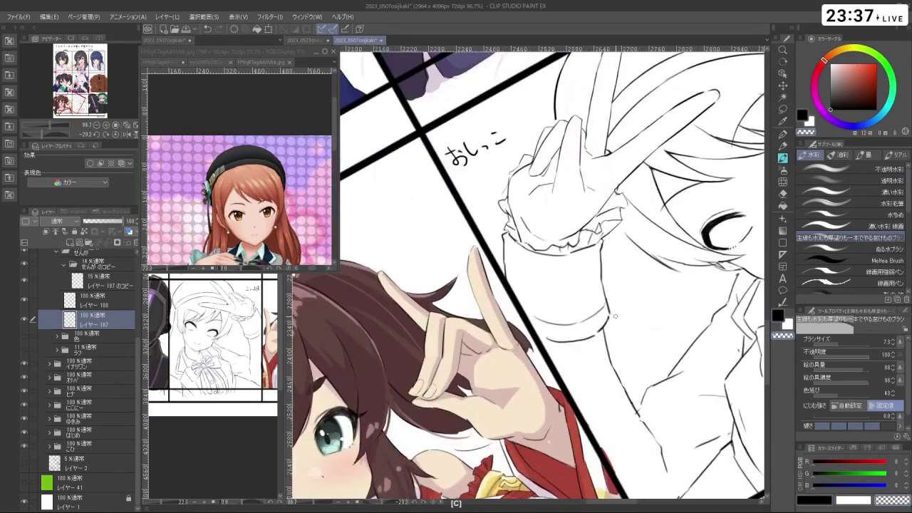
pyautogui.hotkey('shift', 'space')
pyautogui.moveTo(605, 321); pyautogui.dragTo(524, 306)
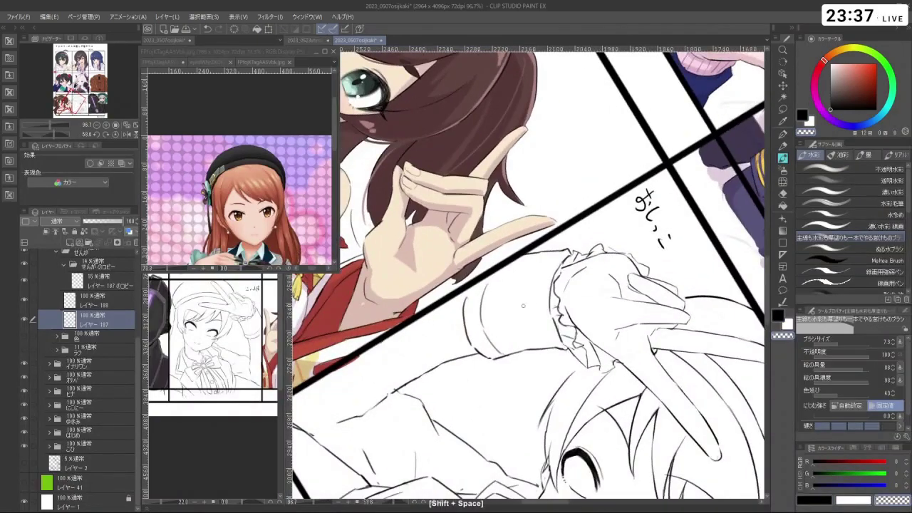
pyautogui.press('c')
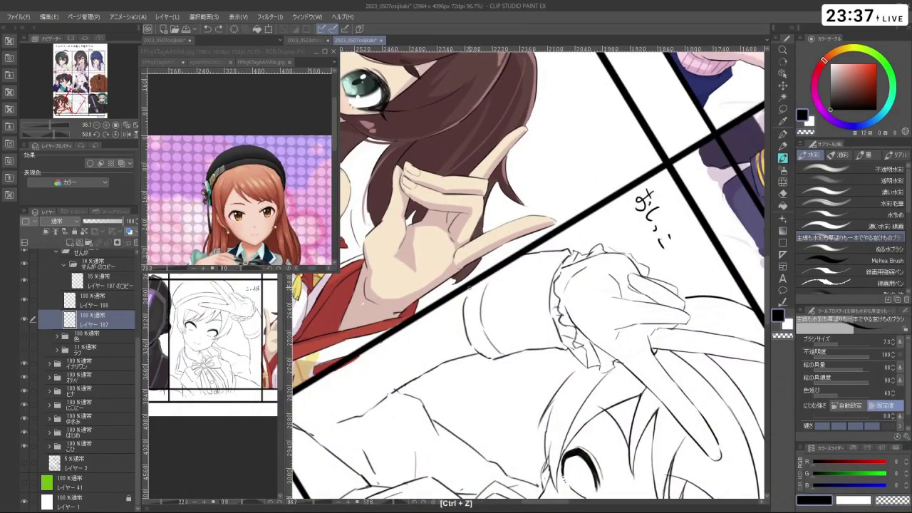
pyautogui.press('c')
pyautogui.hotkey('shift', 'space')
pyautogui.moveTo(466, 302); pyautogui.dragTo(499, 249)
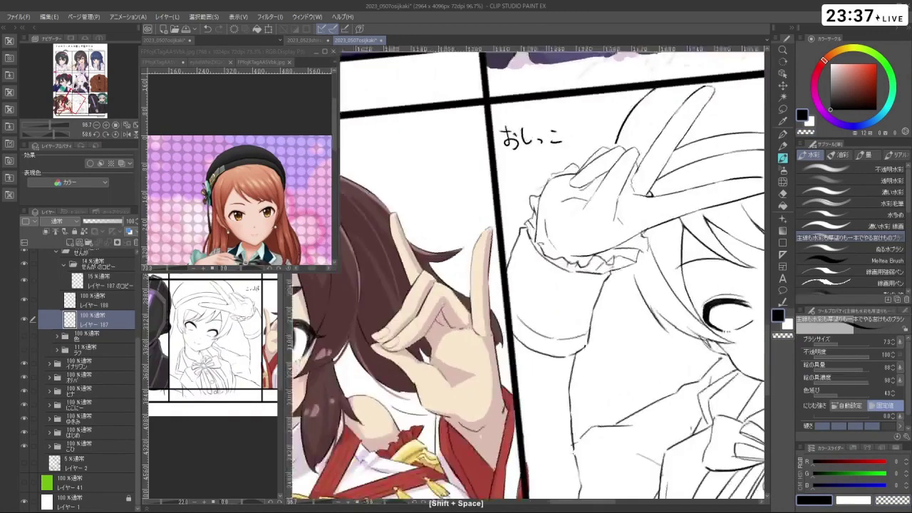
# - Turn the 色 colour folder back on and select its finger colouring layer
pyautogui.click(25, 336)
pyautogui.click(85, 335)
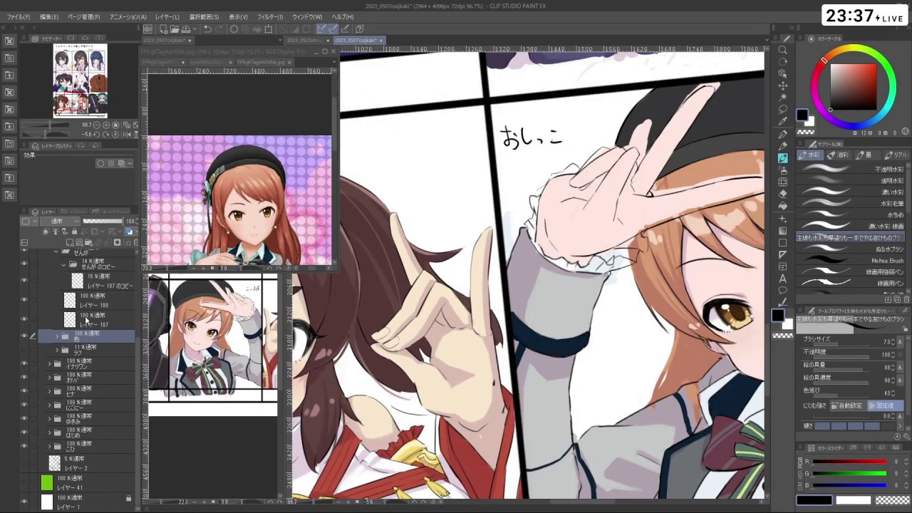
pyautogui.press('space')
pyautogui.scroll(-2, 623, 290)
pyautogui.scroll(-3, 624, 291)
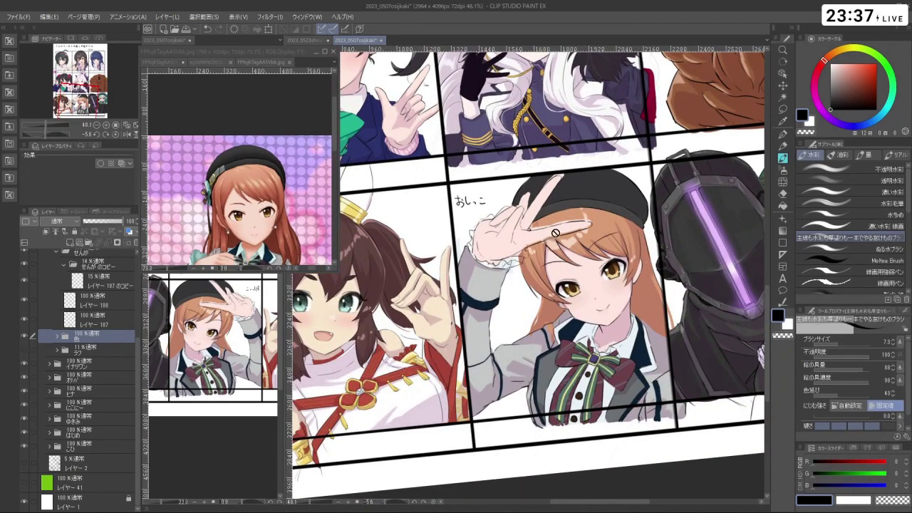
pyautogui.scroll(3, 551, 225)
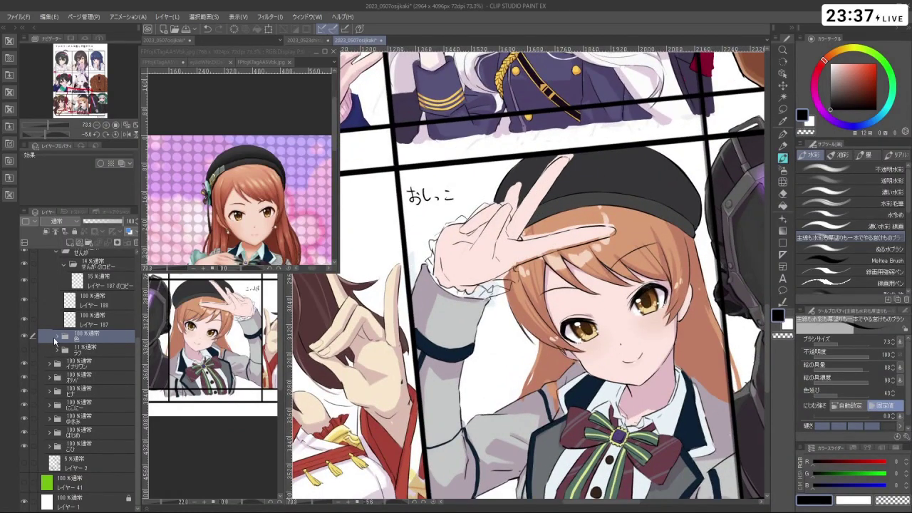
pyautogui.click(61, 335)
pyautogui.click(89, 352)
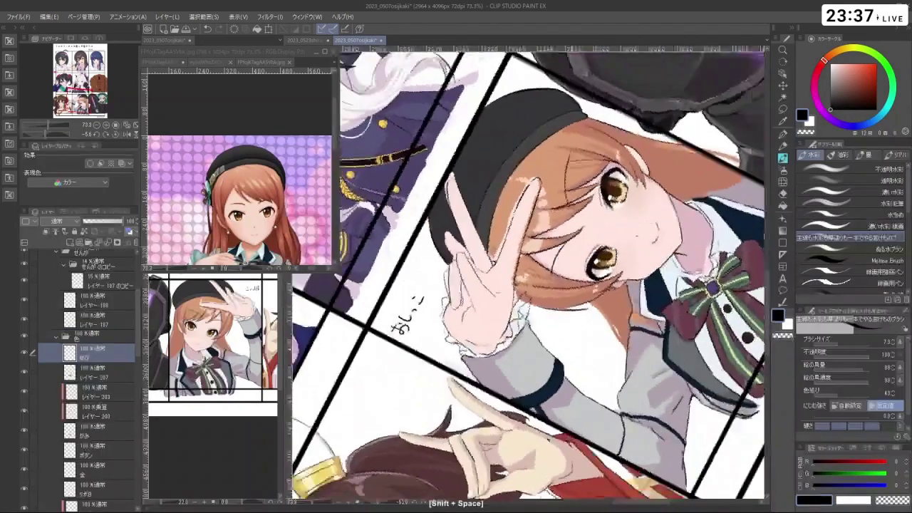
# - Eyedrop the pale skin pink from the finger and set the brush size to 9.0
pyautogui.moveTo(513, 214); pyautogui.dragTo(453, 255)
pyautogui.scroll(3, 450, 255)
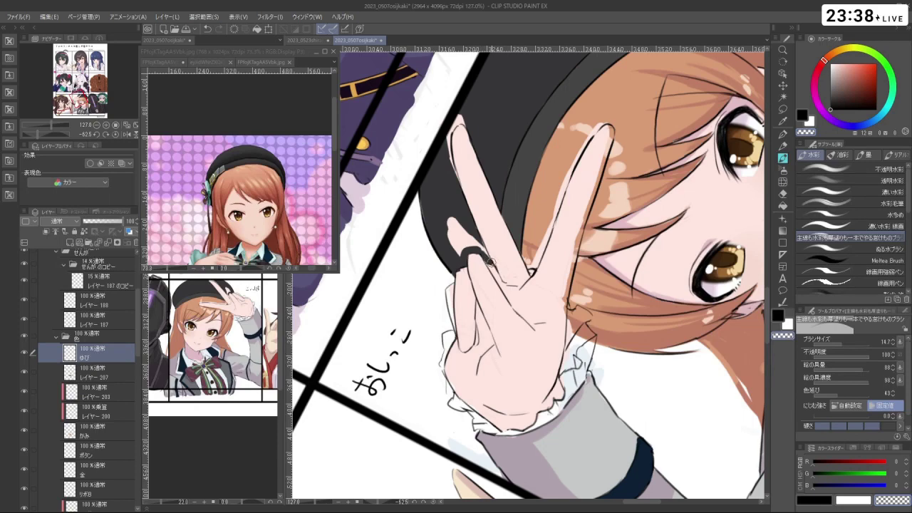
pyautogui.moveTo(479, 246)
pyautogui.mouseDown()
pyautogui.moveTo(506, 278)
pyautogui.moveTo(565, 308)
pyautogui.mouseUp()
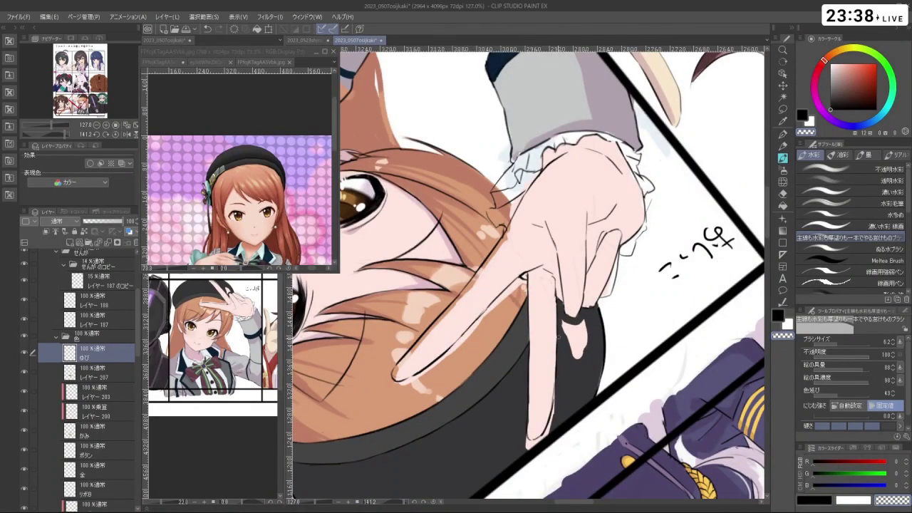
pyautogui.moveTo(568, 322)
pyautogui.mouseDown()
pyautogui.moveTo(613, 315)
pyautogui.moveTo(615, 379)
pyautogui.moveTo(507, 243)
pyautogui.mouseUp()
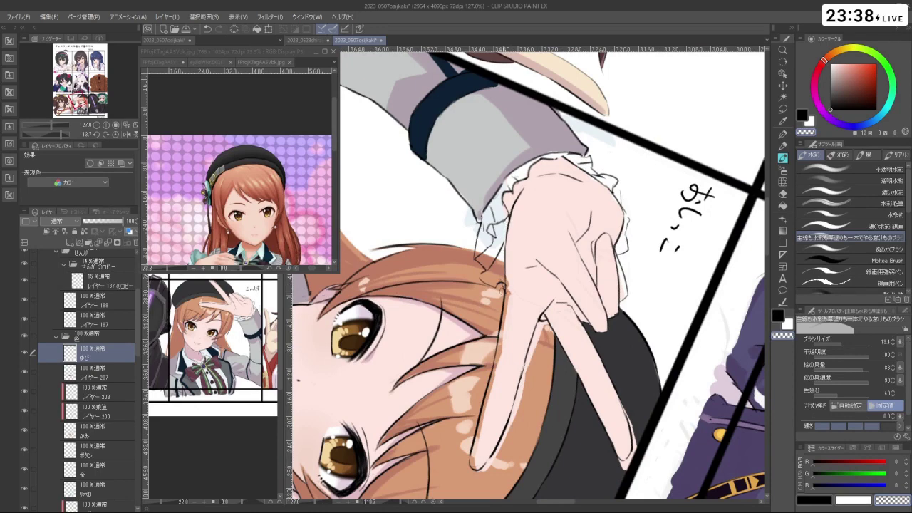
pyautogui.moveTo(592, 335); pyautogui.dragTo(579, 246)
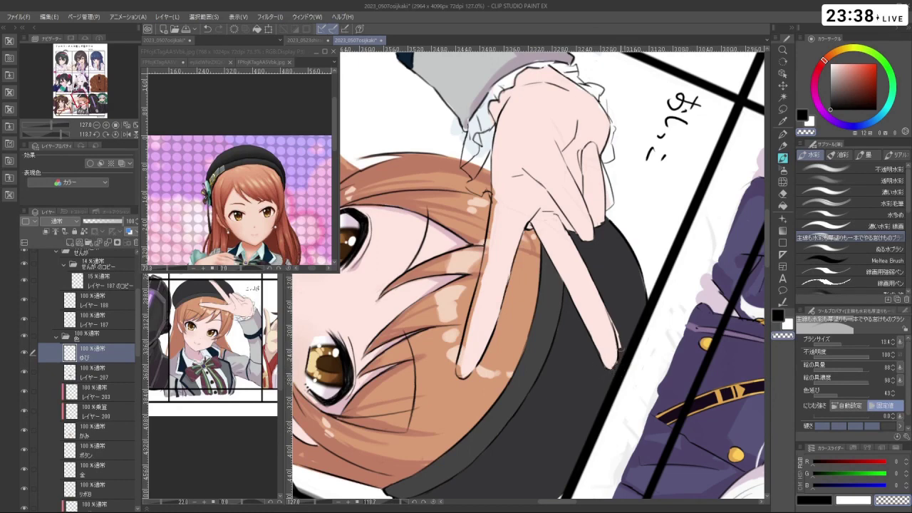
pyautogui.moveTo(542, 178); pyautogui.dragTo(484, 286)
pyautogui.rightClick(484, 285)
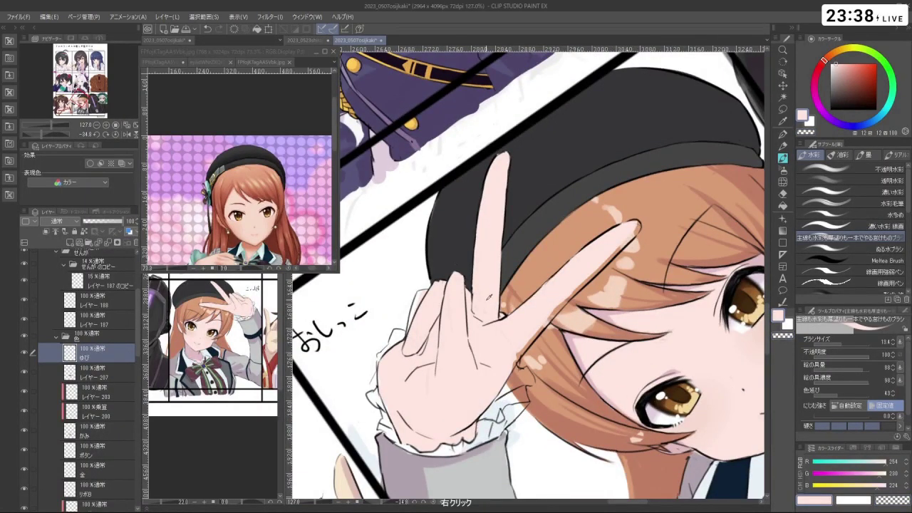
pyautogui.press('[')
pyautogui.press('[')
pyautogui.press('[')
pyautogui.moveTo(443, 349); pyautogui.dragTo(454, 360)
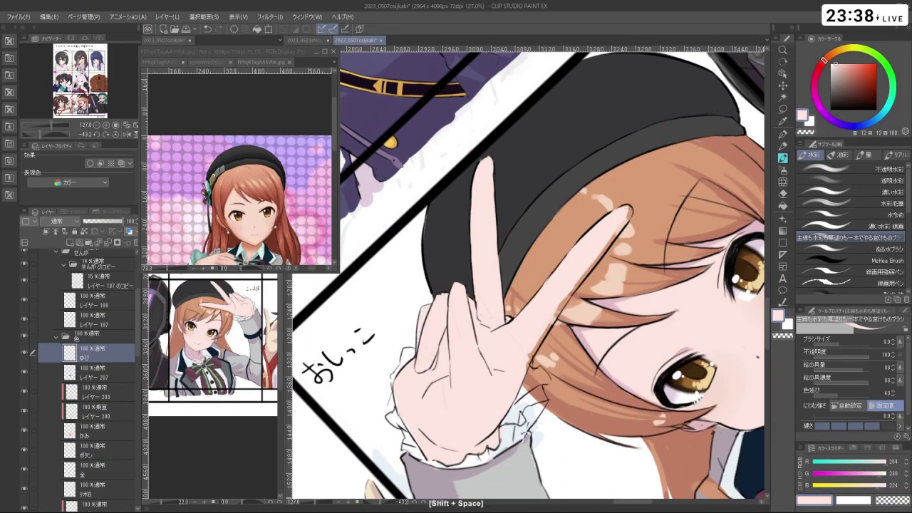
# - Undo a stray mark and paint a light pink stroke down the peace-sign finger
pyautogui.moveTo(431, 305); pyautogui.dragTo(465, 340)
pyautogui.hotkey('ctrl', 'z')
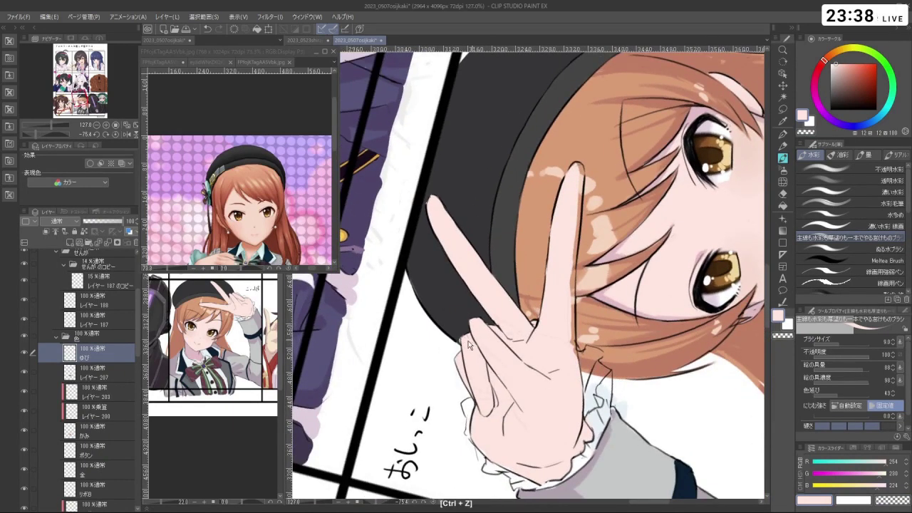
pyautogui.keyDown('ctrl'); pyautogui.click(466, 332); pyautogui.keyUp('ctrl')
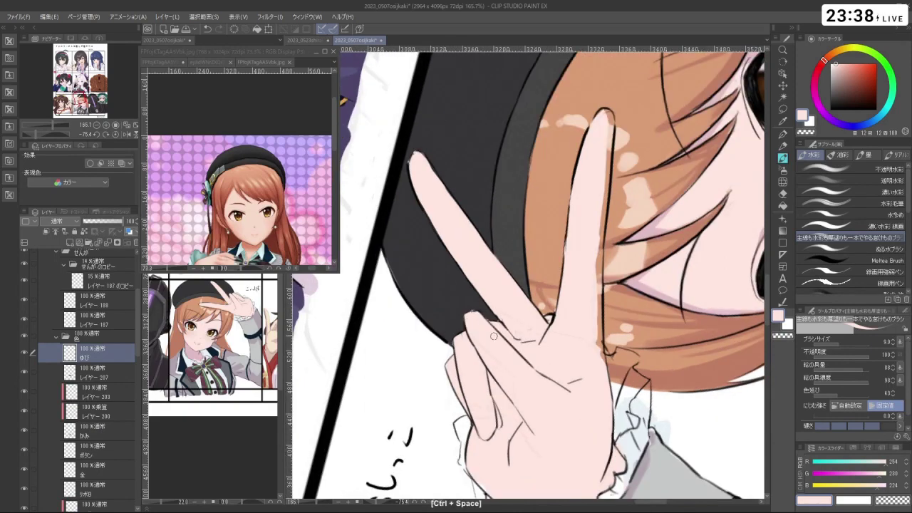
pyautogui.keyDown('ctrl'); pyautogui.keyDown('alt'); pyautogui.click(546, 325); pyautogui.keyUp('alt'); pyautogui.keyUp('ctrl')
pyautogui.moveTo(547, 325)
pyautogui.mouseDown()
pyautogui.moveTo(605, 271)
pyautogui.moveTo(572, 197)
pyautogui.moveTo(580, 197)
pyautogui.mouseUp()
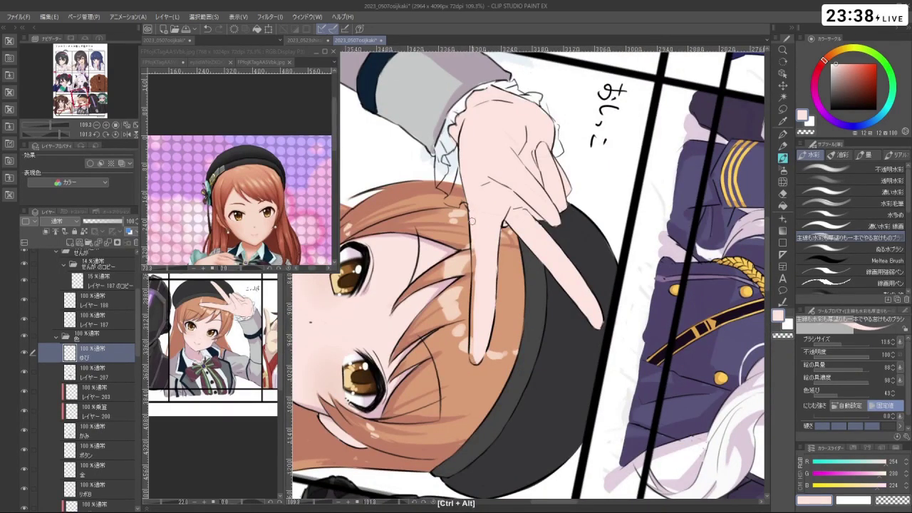
pyautogui.moveTo(471, 221); pyautogui.dragTo(477, 263)
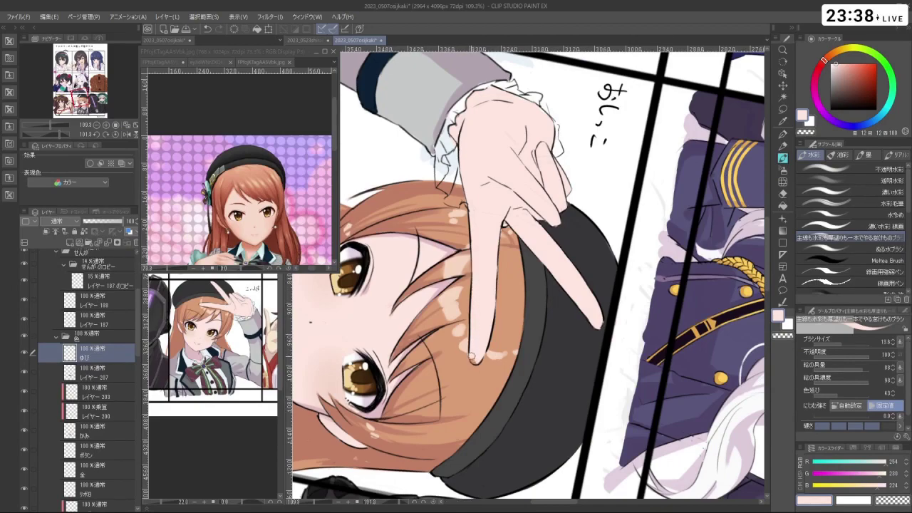
pyautogui.press('c')
pyautogui.scroll(-5, 478, 369)
pyautogui.moveTo(478, 369); pyautogui.dragTo(641, 299)
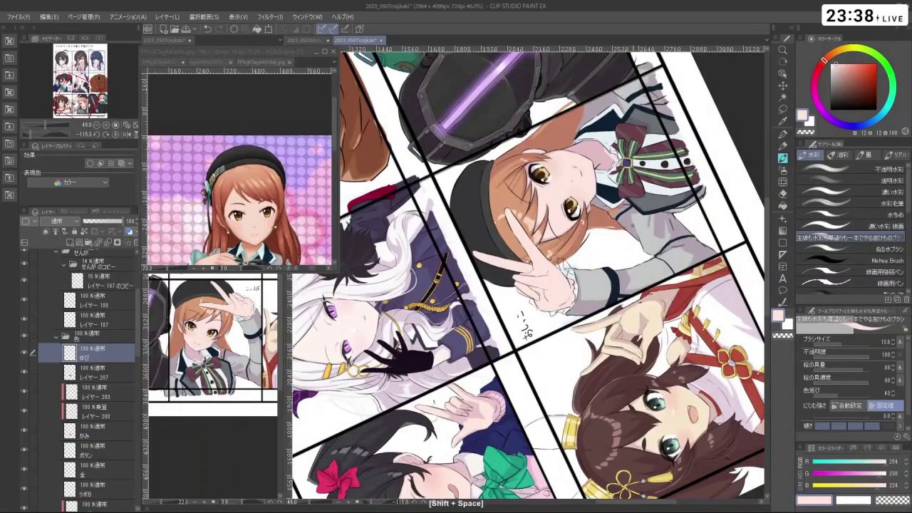
pyautogui.moveTo(633, 226); pyautogui.dragTo(557, 386)
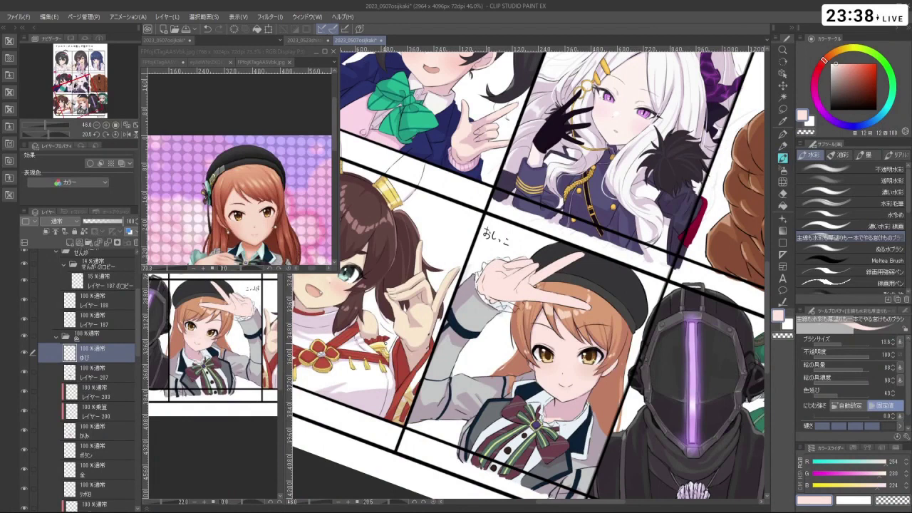
pyautogui.scroll(-2, 673, 285)
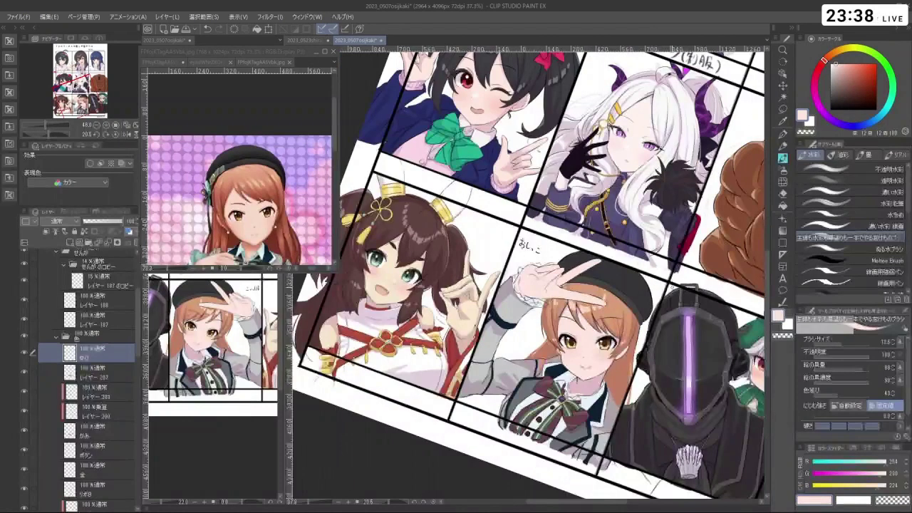
pyautogui.click(325, 206)
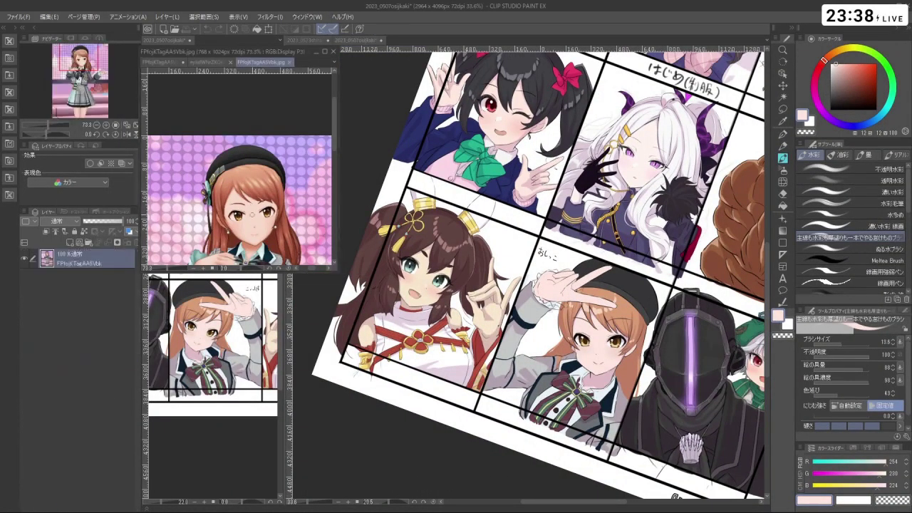
pyautogui.scroll(-2, 265, 254)
pyautogui.scroll(5, 265, 254)
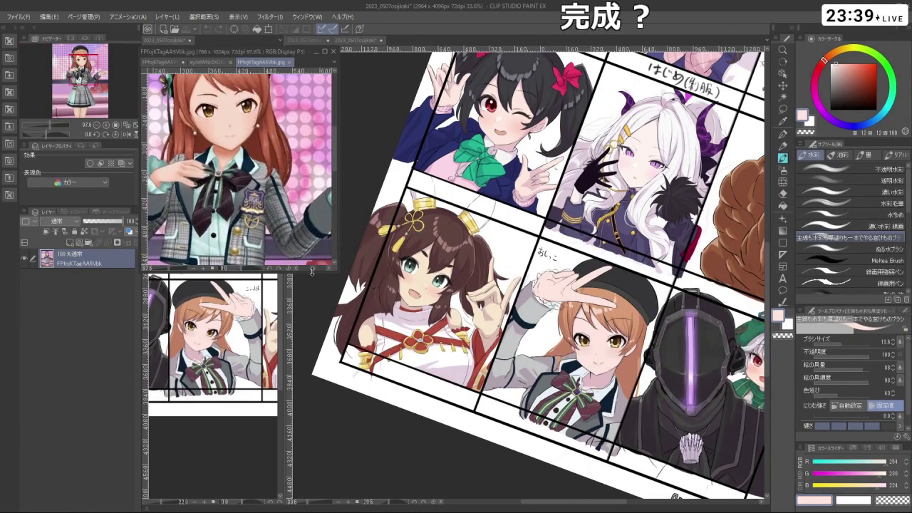
pyautogui.scroll(1, 264, 255)
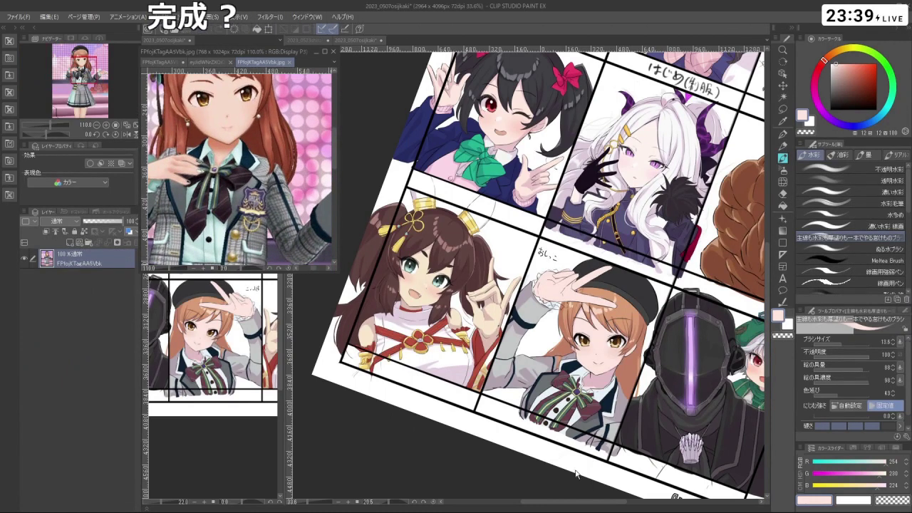
pyautogui.click(541, 342)
pyautogui.scroll(2, 541, 342)
pyautogui.scroll(4, 549, 300)
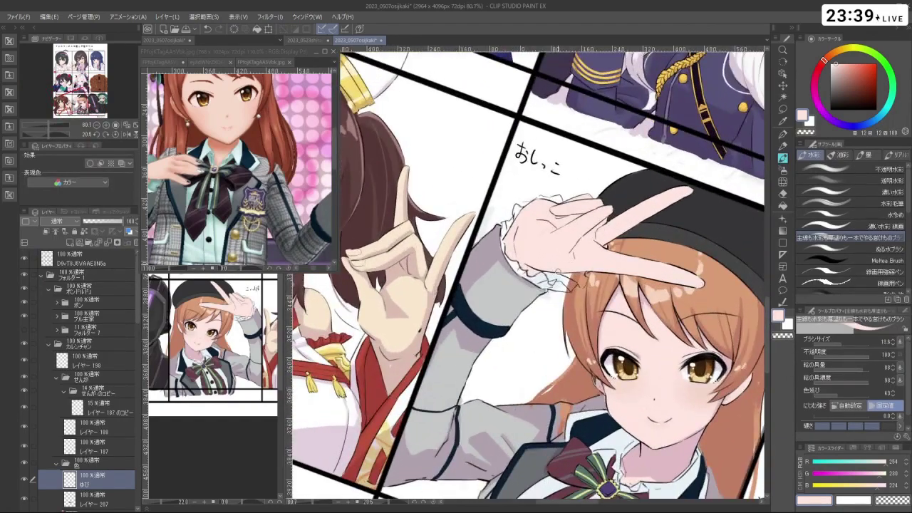
pyautogui.hotkey('shift', 'space')
pyautogui.moveTo(527, 408); pyautogui.dragTo(527, 321)
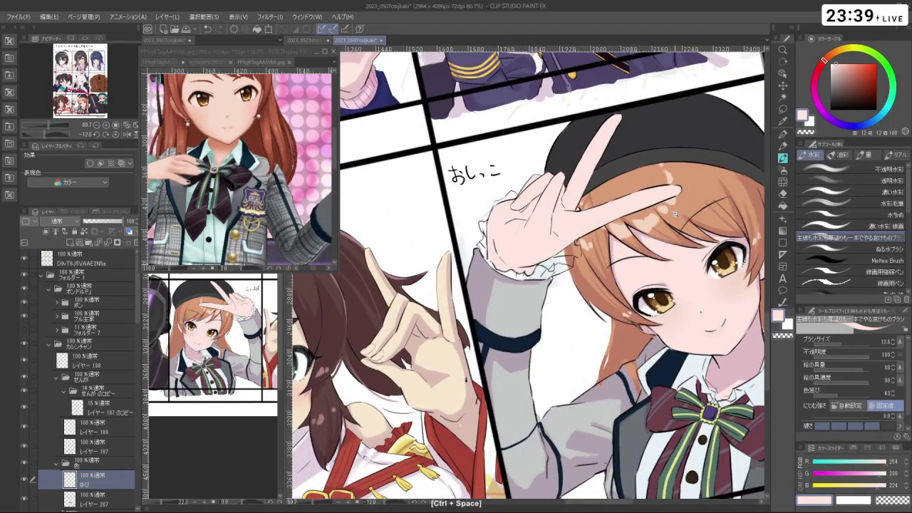
pyautogui.scroll(-3, 528, 276)
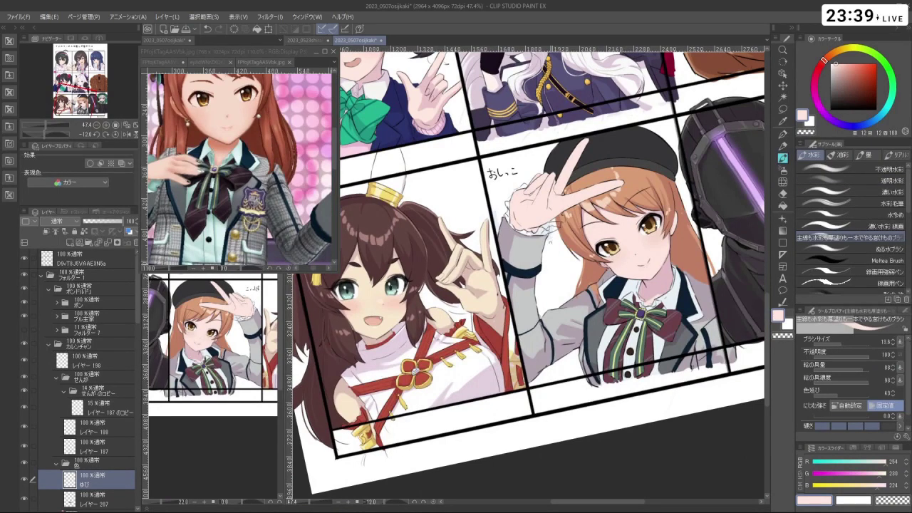
pyautogui.scroll(-5, 527, 275)
pyautogui.scroll(1, 528, 275)
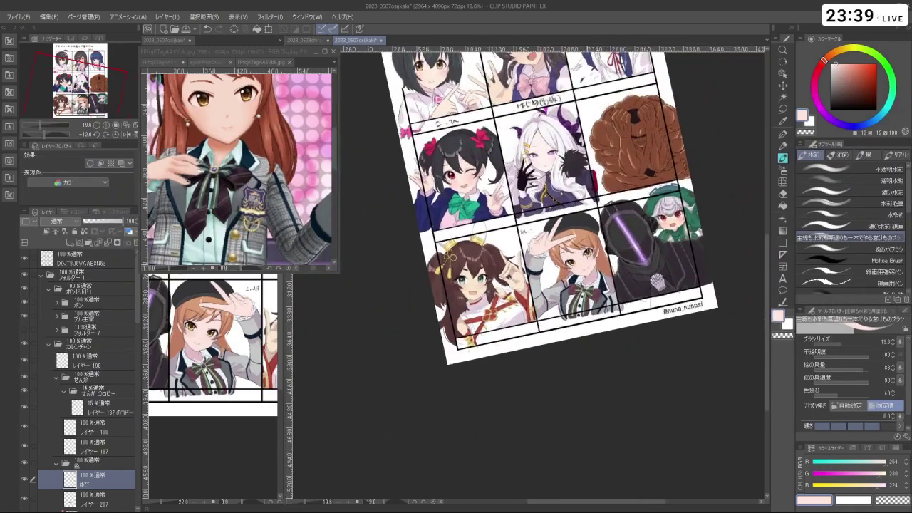
pyautogui.scroll(-1, 553, 161)
pyautogui.scroll(3, 552, 161)
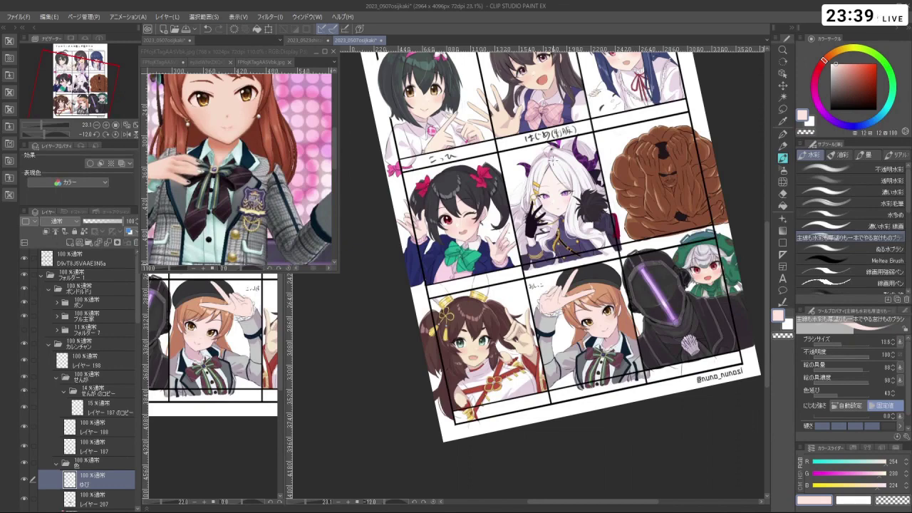
pyautogui.scroll(5, 584, 328)
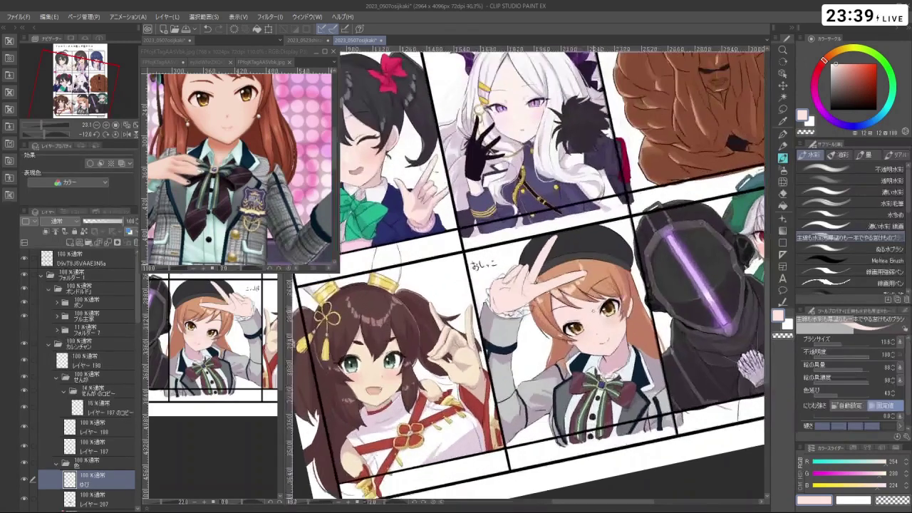
pyautogui.scroll(4, 495, 286)
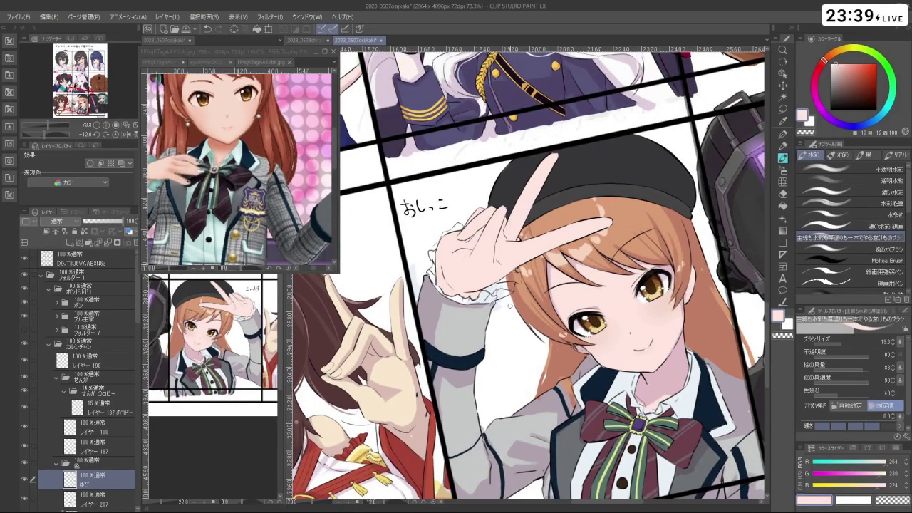
pyautogui.scroll(-3, 527, 275)
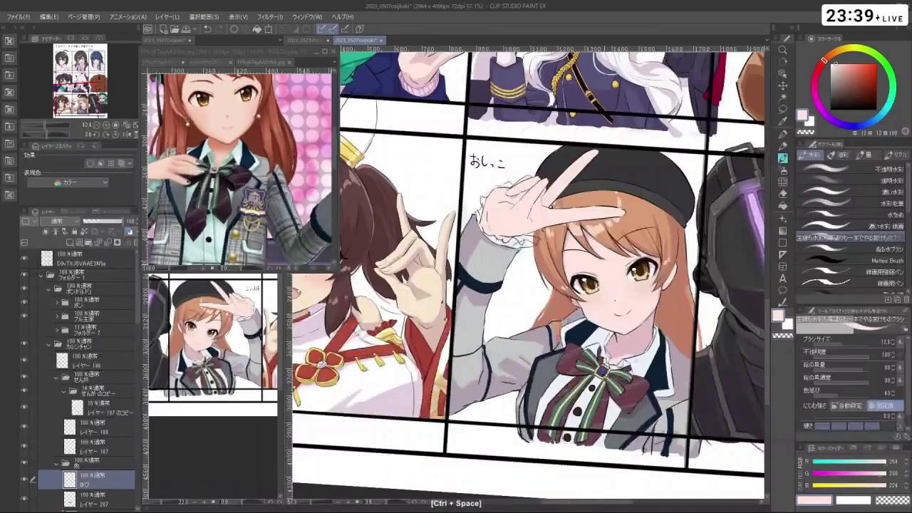
# - Sample the pale lavender colour and zoom in on the beret girl's panel
pyautogui.moveTo(641, 371); pyautogui.dragTo(677, 285)
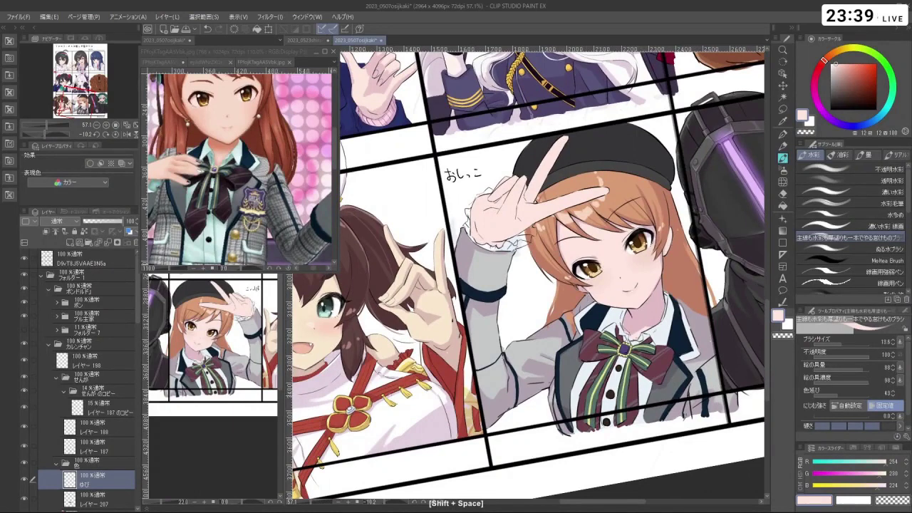
pyautogui.rightClick(430, 429)
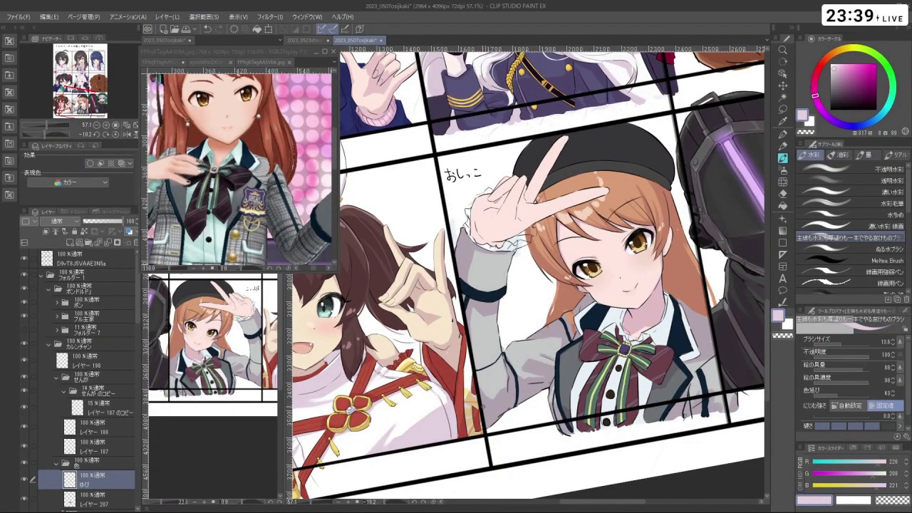
pyautogui.moveTo(522, 417); pyautogui.dragTo(466, 447)
pyautogui.moveTo(547, 316); pyautogui.dragTo(531, 400)
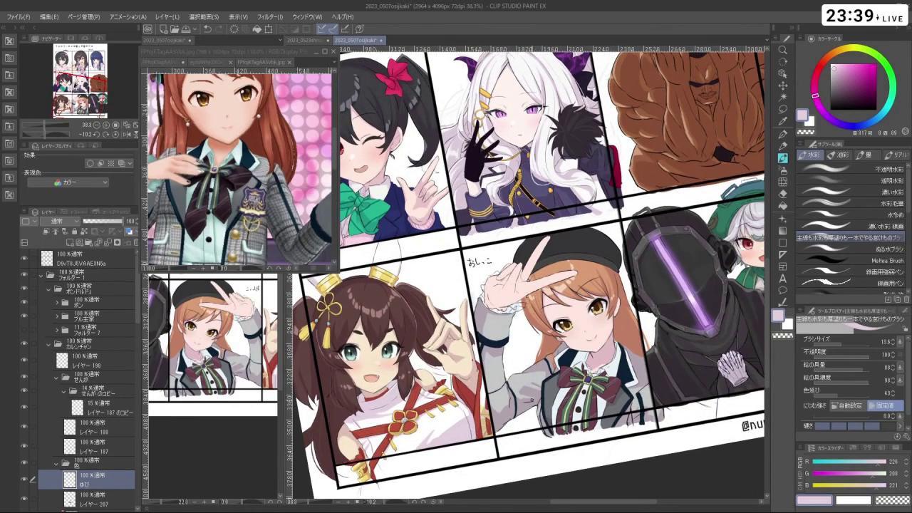
pyautogui.moveTo(531, 400); pyautogui.dragTo(520, 395)
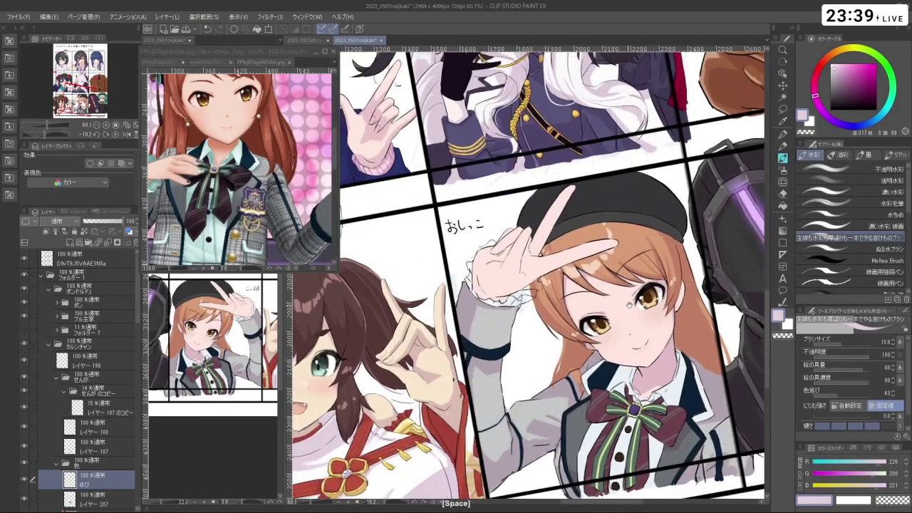
pyautogui.moveTo(620, 313); pyautogui.dragTo(651, 297)
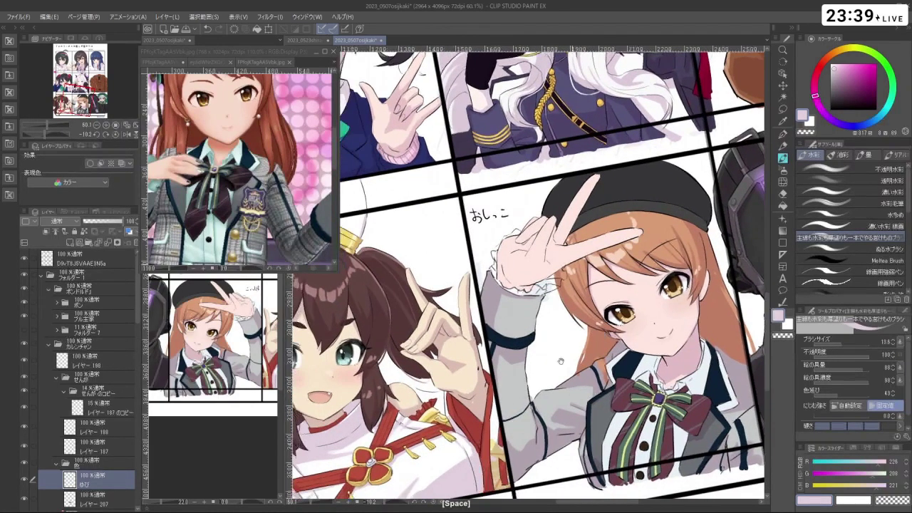
# - Make the green background layer レイヤー 41 visible in the Layers panel
pyautogui.moveTo(137, 320); pyautogui.dragTo(139, 511)
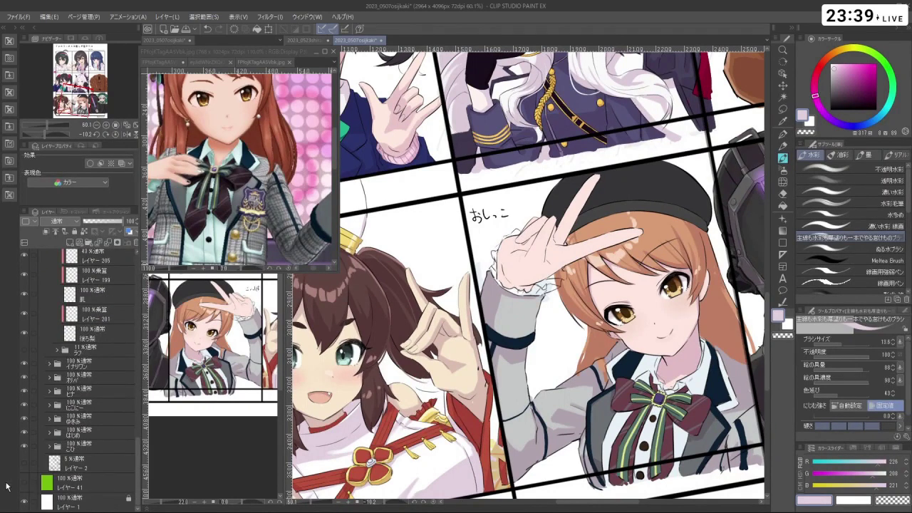
pyautogui.click(24, 487)
pyautogui.moveTo(136, 452); pyautogui.dragTo(140, 357)
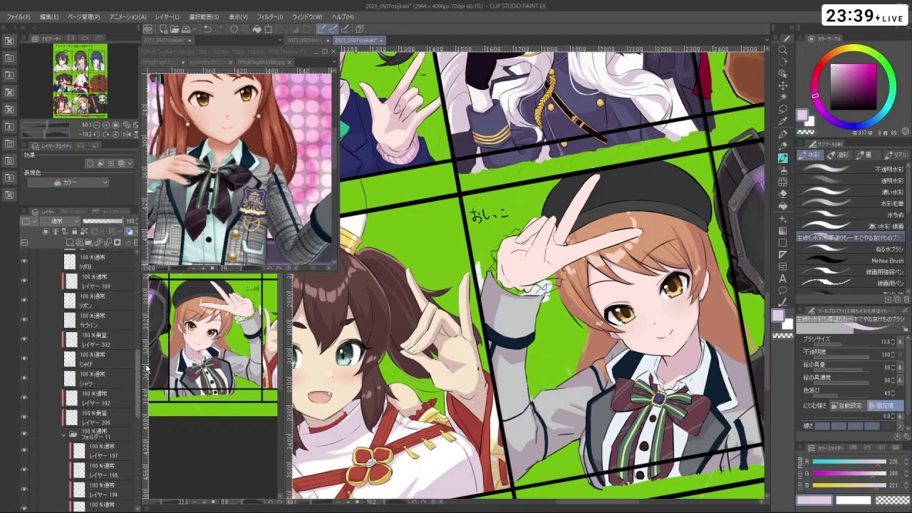
pyautogui.click(114, 390)
pyautogui.scroll(3, 546, 311)
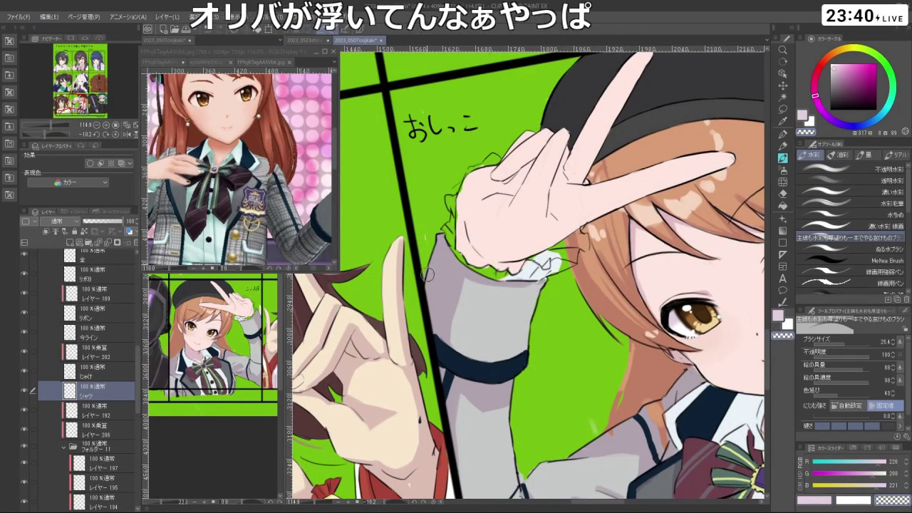
pyautogui.press('space')
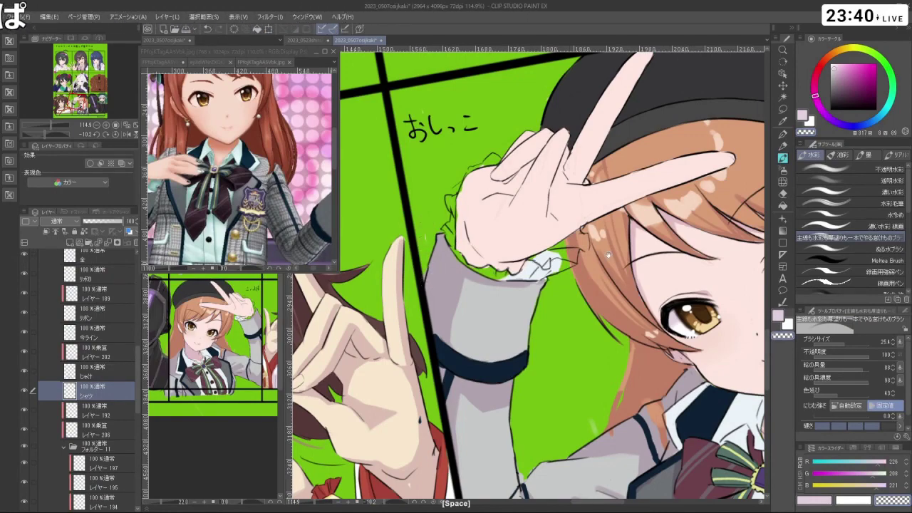
pyautogui.scroll(-10, 608, 255)
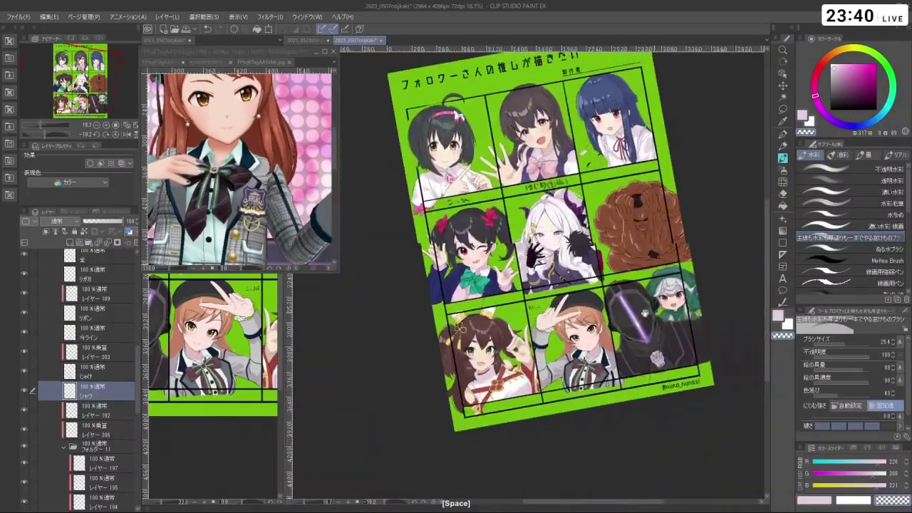
pyautogui.hotkey('ctrl', 'space')
pyautogui.moveTo(645, 314); pyautogui.dragTo(571, 140)
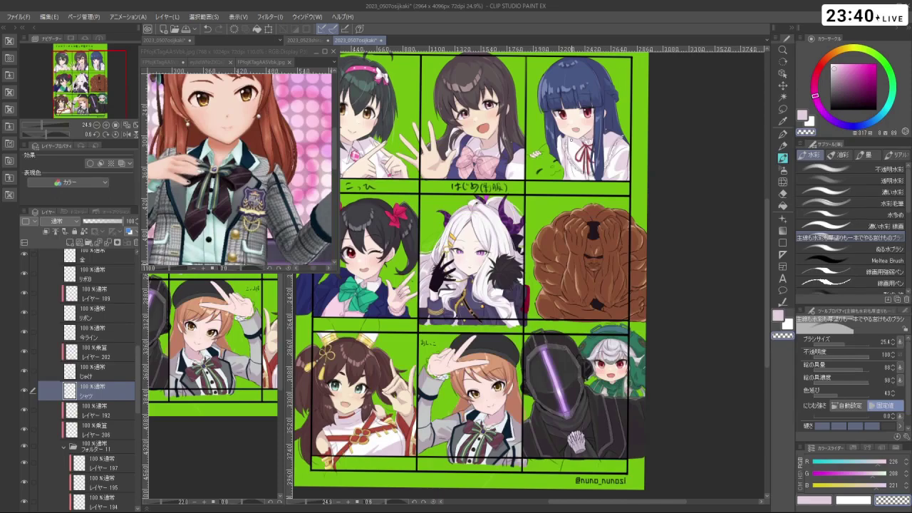
pyautogui.scroll(5, 458, 410)
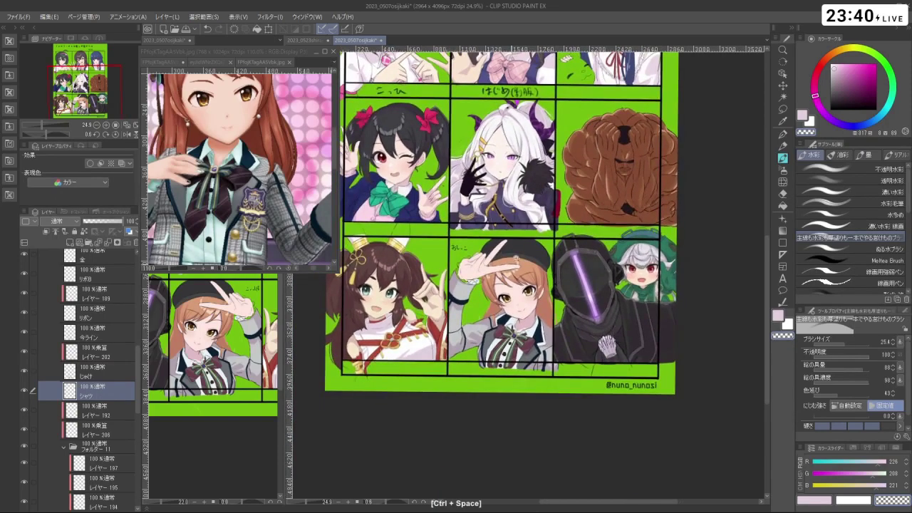
pyautogui.moveTo(541, 214); pyautogui.dragTo(574, 242)
pyautogui.scroll(-3, 541, 291)
pyautogui.scroll(3, 613, 335)
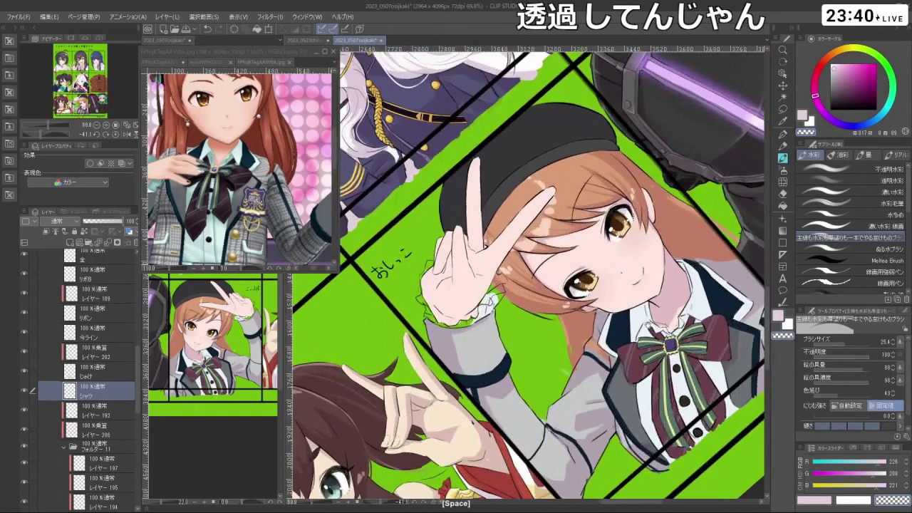
pyautogui.moveTo(613, 335); pyautogui.dragTo(556, 290)
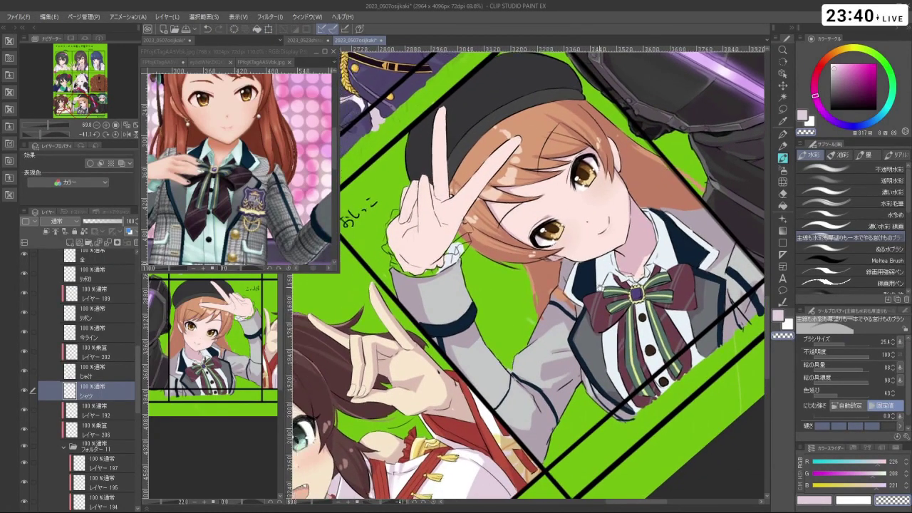
# - Eyedrop the cuff's white and shrink the brush to about 11
pyautogui.rightClick(595, 283)
pyautogui.rightClick(592, 283)
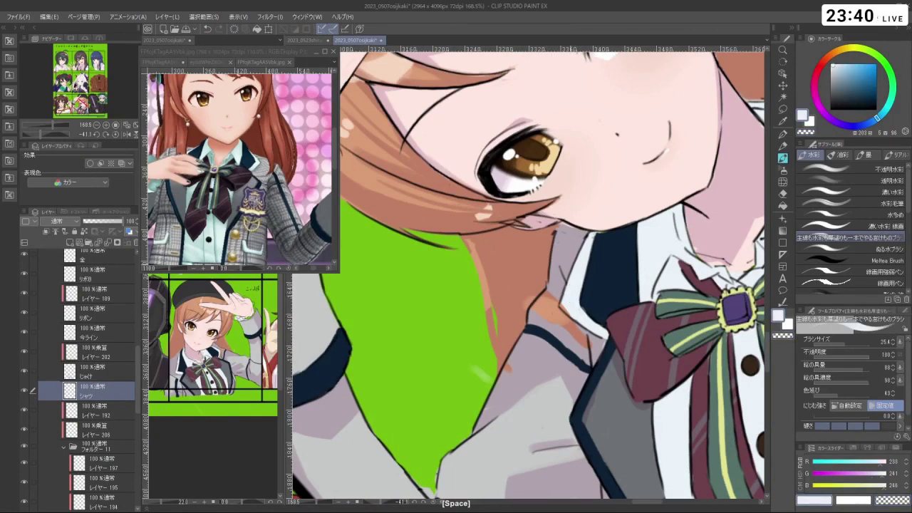
pyautogui.scroll(-3, 579, 283)
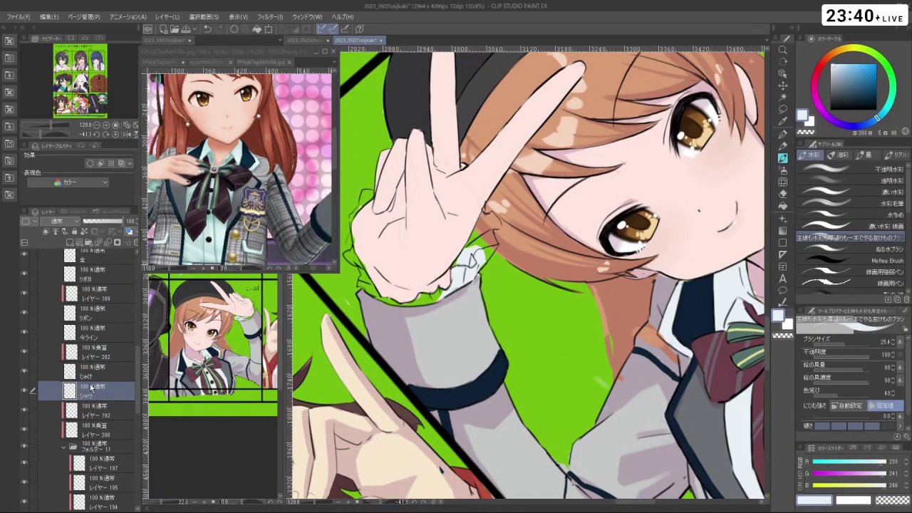
pyautogui.press('[')
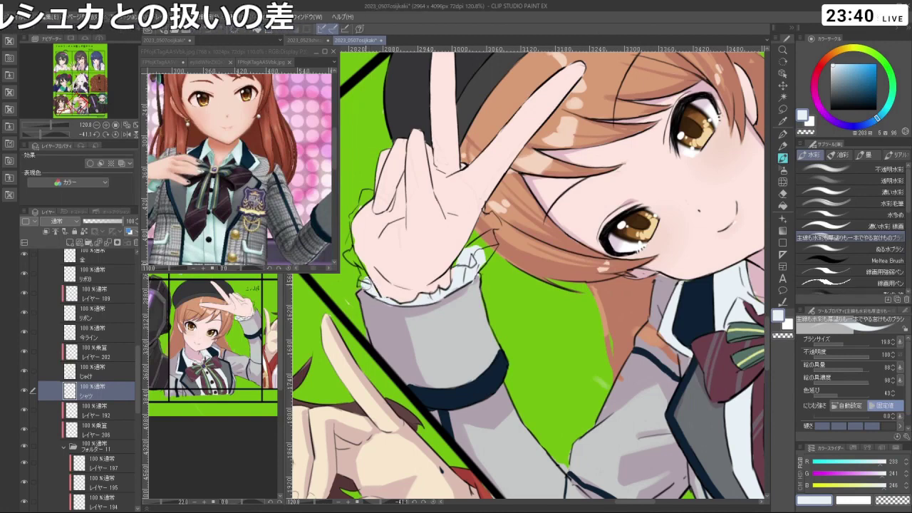
pyautogui.scroll(3, 363, 281)
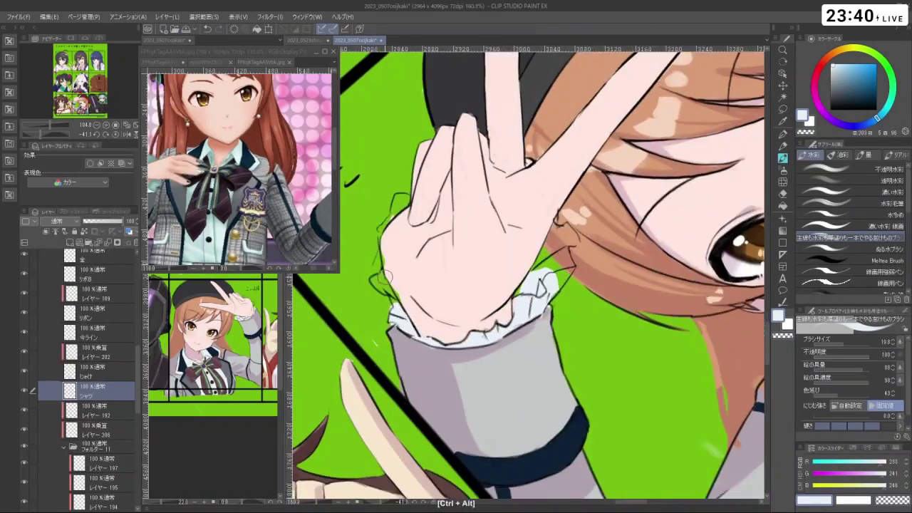
pyautogui.moveTo(385, 280); pyautogui.dragTo(391, 291)
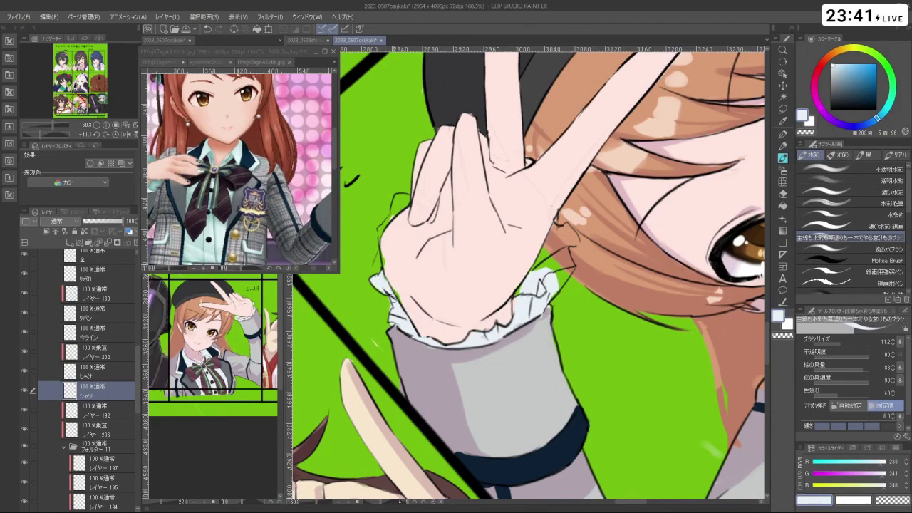
pyautogui.press('c')
# - Paint white along the cuff ruffle's right edge near the hair, then review the whole page
pyautogui.moveTo(442, 331)
pyautogui.mouseDown()
pyautogui.moveTo(412, 272)
pyautogui.moveTo(428, 211)
pyautogui.mouseUp()
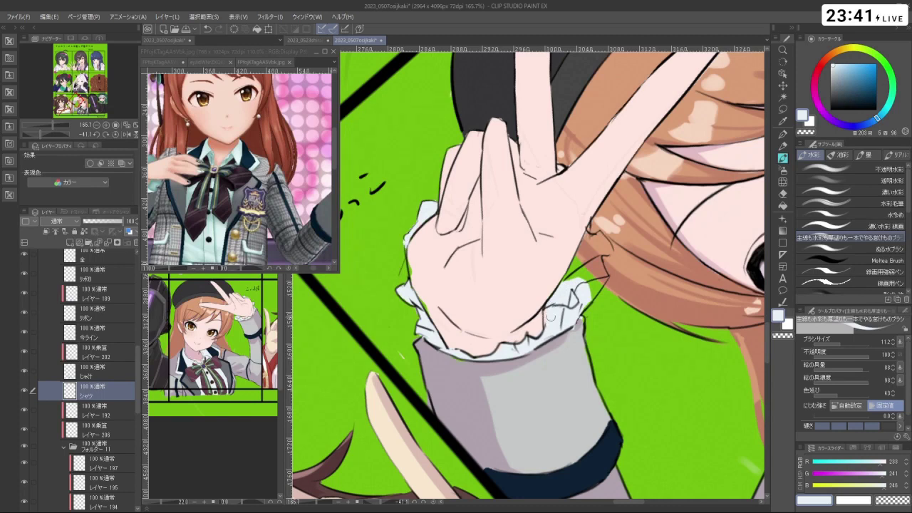
pyautogui.press(']')
pyautogui.moveTo(573, 286); pyautogui.dragTo(590, 238)
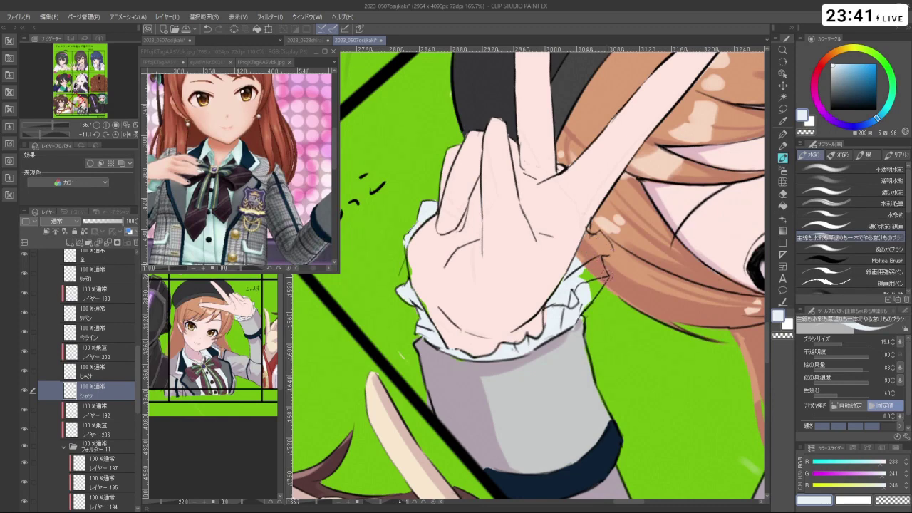
pyautogui.moveTo(595, 277)
pyautogui.mouseDown()
pyautogui.moveTo(581, 264)
pyautogui.moveTo(595, 292)
pyautogui.moveTo(585, 285)
pyautogui.mouseUp()
pyautogui.moveTo(573, 322); pyautogui.dragTo(425, 282)
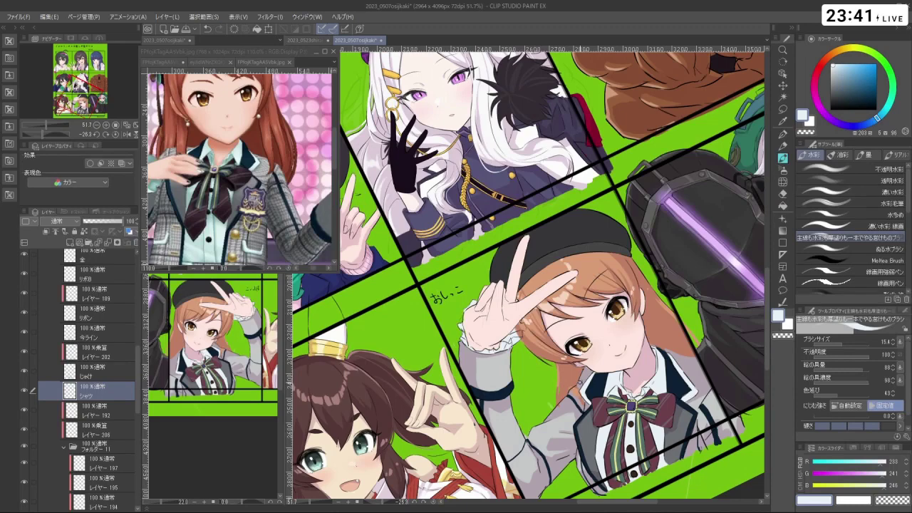
pyautogui.moveTo(571, 253); pyautogui.dragTo(577, 269)
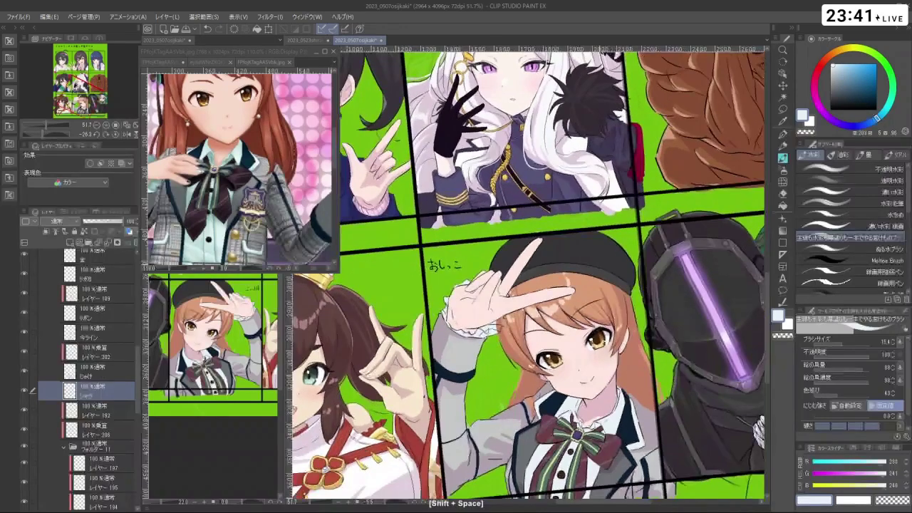
pyautogui.moveTo(636, 378); pyautogui.dragTo(610, 337)
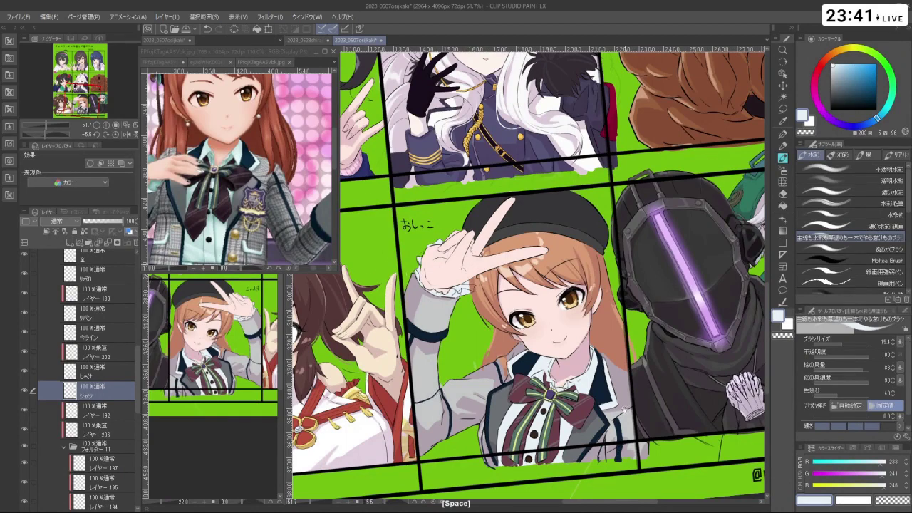
pyautogui.moveTo(625, 409); pyautogui.dragTo(621, 330)
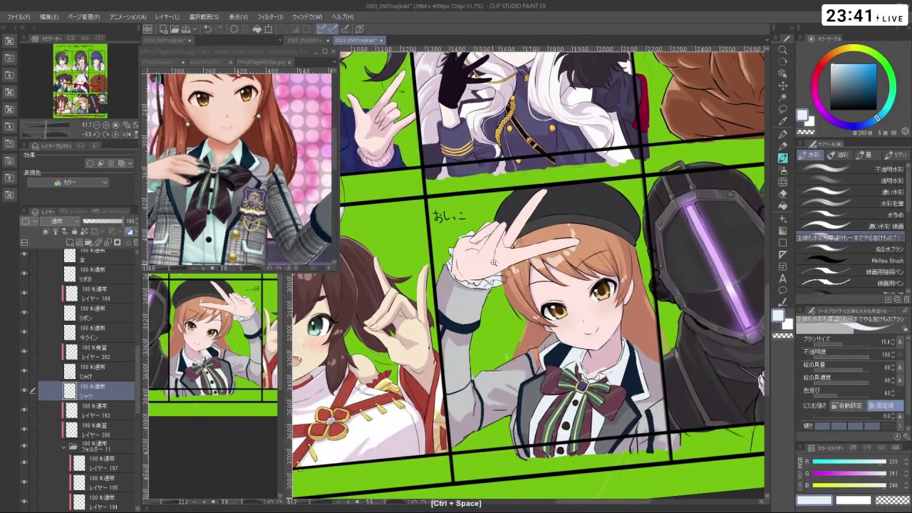
pyautogui.scroll(5, 493, 258)
pyautogui.moveTo(140, 359); pyautogui.dragTo(136, 317)
# - On the かみ layer, paint white along the cuff edge over the hair, then select 肌
pyautogui.click(107, 360)
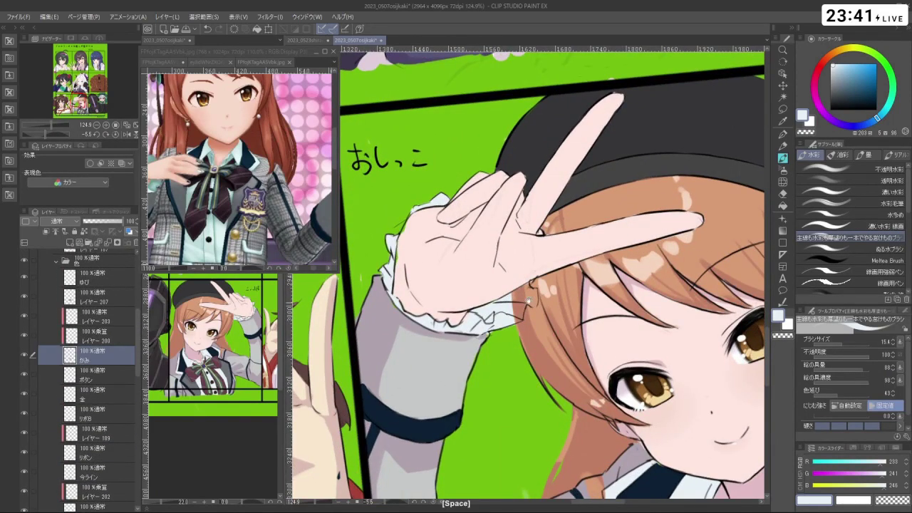
pyautogui.keyDown('ctrl'); pyautogui.keyDown('space'); pyautogui.click(528, 300); pyautogui.keyUp('space'); pyautogui.keyUp('ctrl')
pyautogui.moveTo(506, 326)
pyautogui.mouseDown()
pyautogui.moveTo(535, 302)
pyautogui.moveTo(535, 288)
pyautogui.moveTo(523, 283)
pyautogui.moveTo(533, 268)
pyautogui.moveTo(519, 299)
pyautogui.mouseUp()
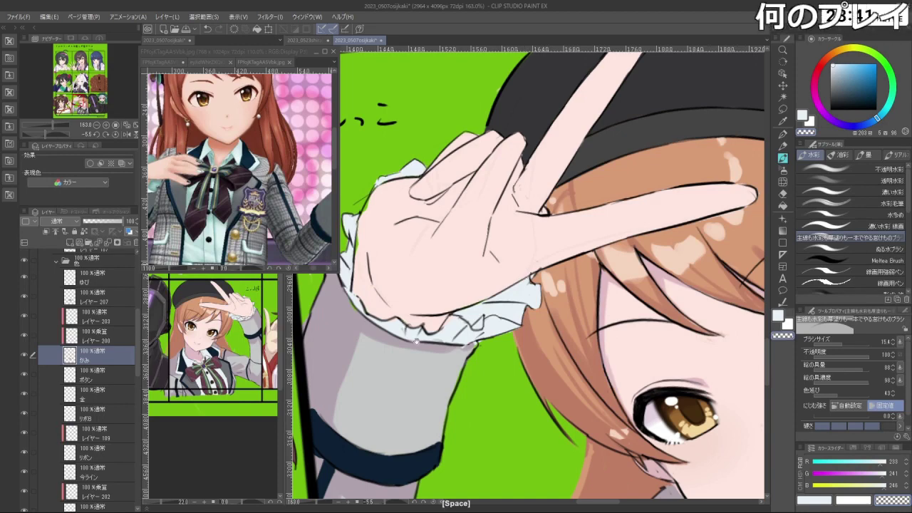
pyautogui.moveTo(524, 272); pyautogui.dragTo(598, 280)
pyautogui.scroll(-5, 107, 356)
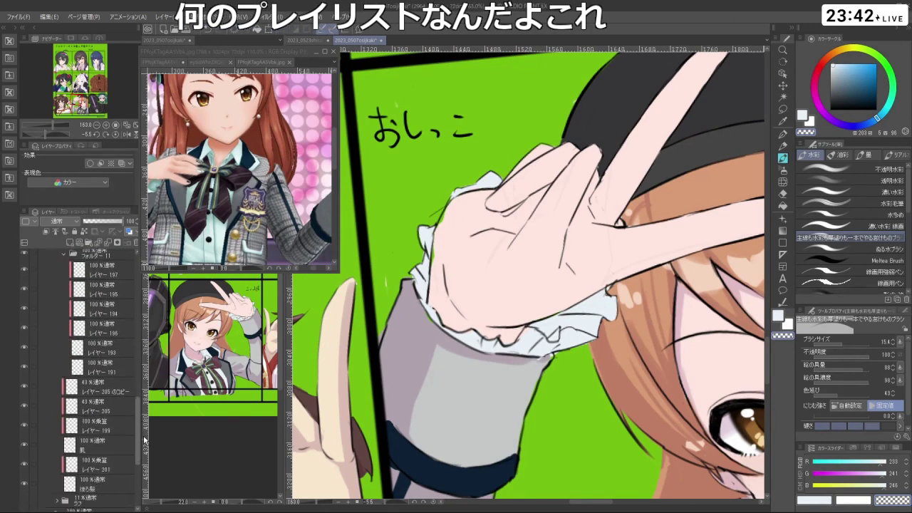
pyautogui.click(107, 415)
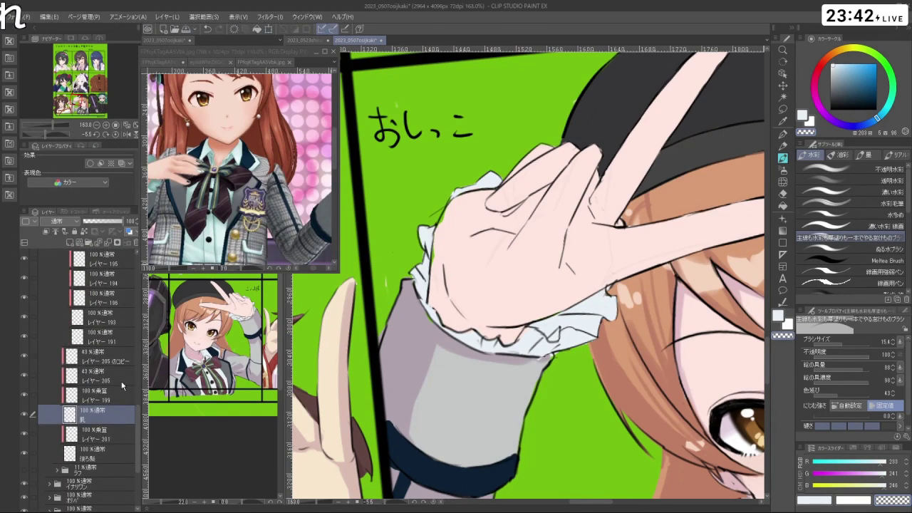
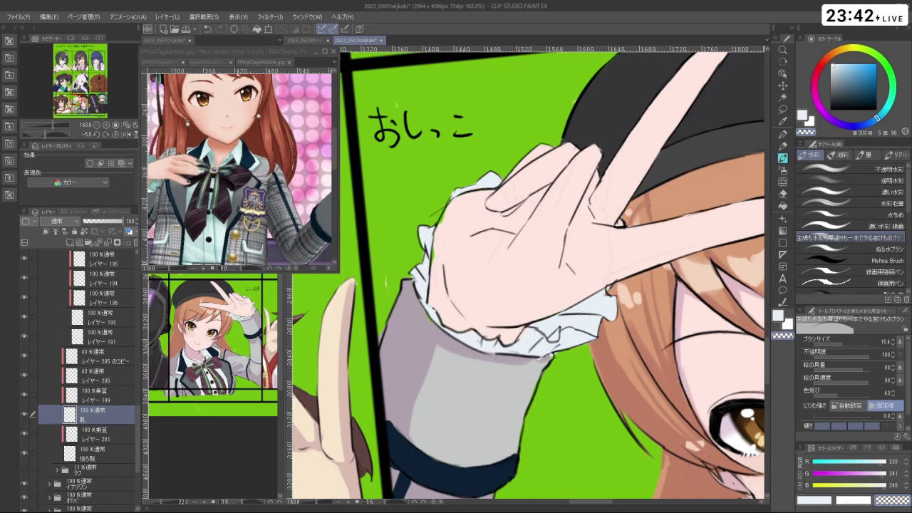
# - Tilt the view along the hand, sample its skin colour, and undo the last stroke
pyautogui.moveTo(542, 214); pyautogui.dragTo(457, 300)
pyautogui.rightClick(453, 301)
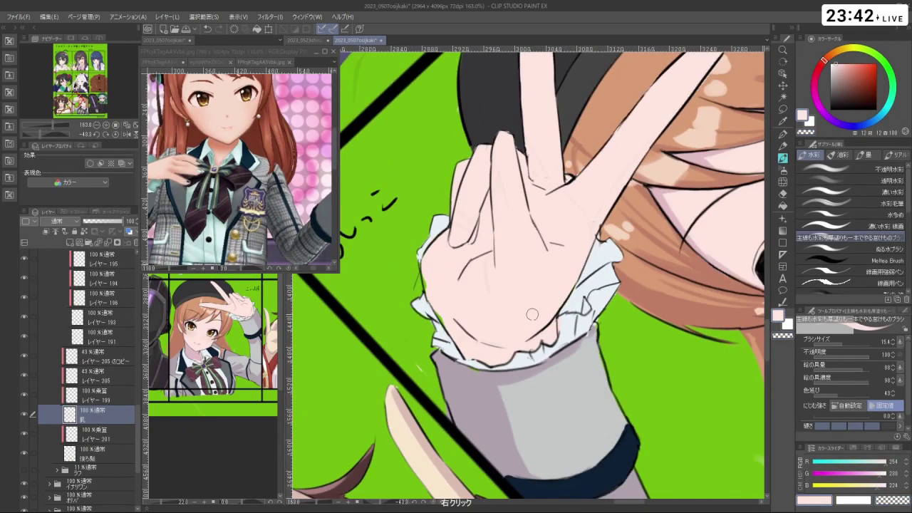
pyautogui.hotkey('ctrl', 'z')
# - Zoom out to the panel and switch to painting with transparent colour
pyautogui.moveTo(444, 299); pyautogui.dragTo(555, 215)
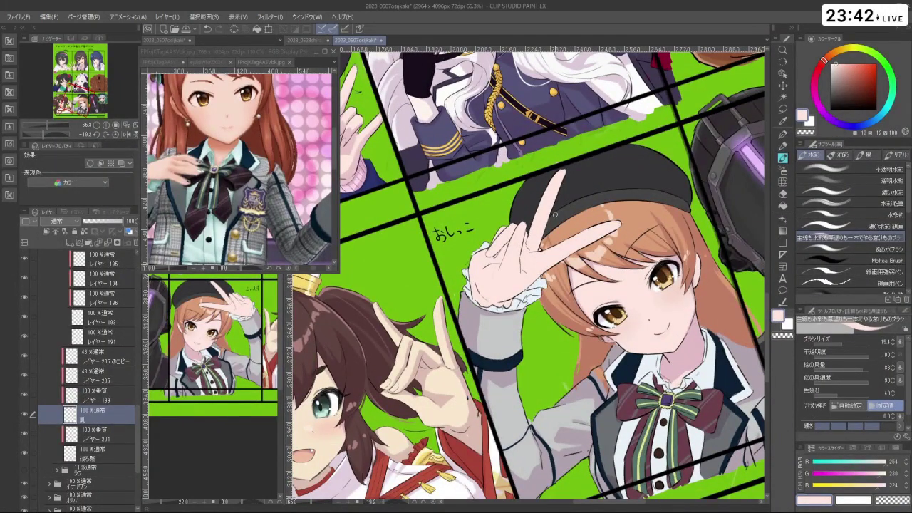
pyautogui.scroll(7, 463, 292)
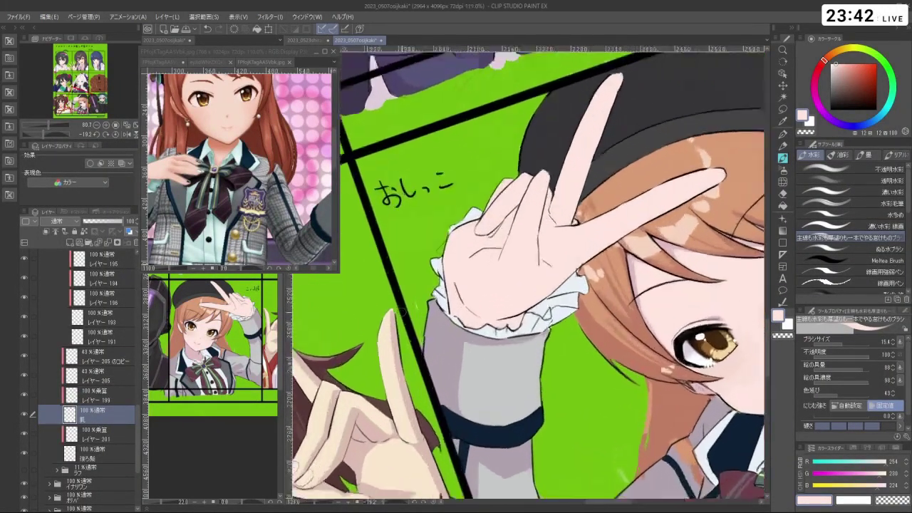
pyautogui.scroll(1, 420, 306)
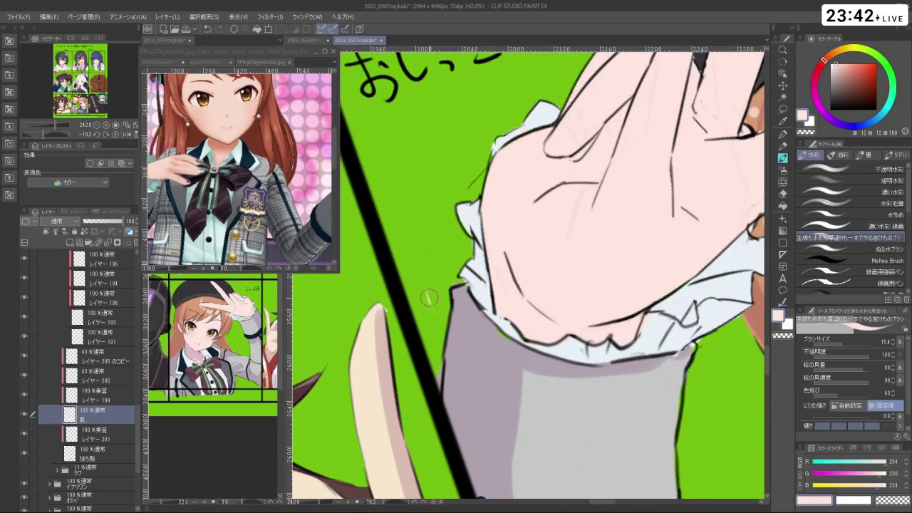
pyautogui.press('c')
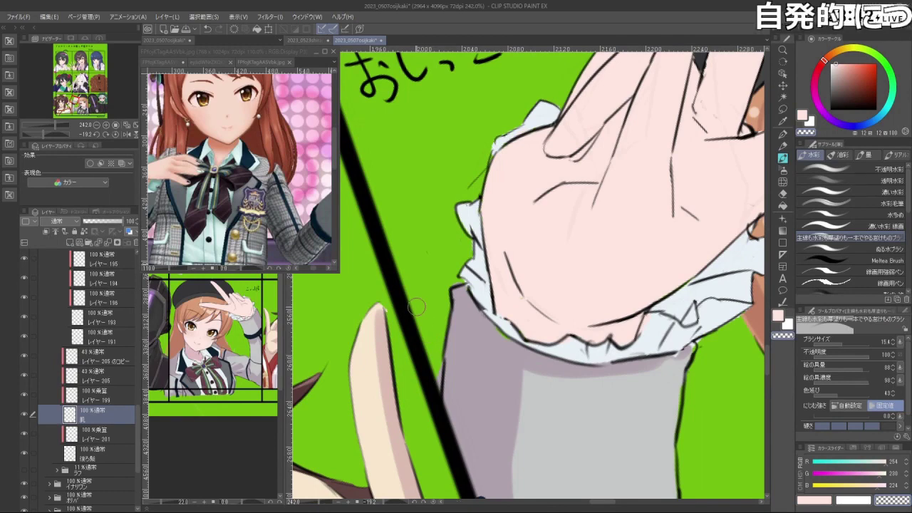
pyautogui.scroll(5, 107, 371)
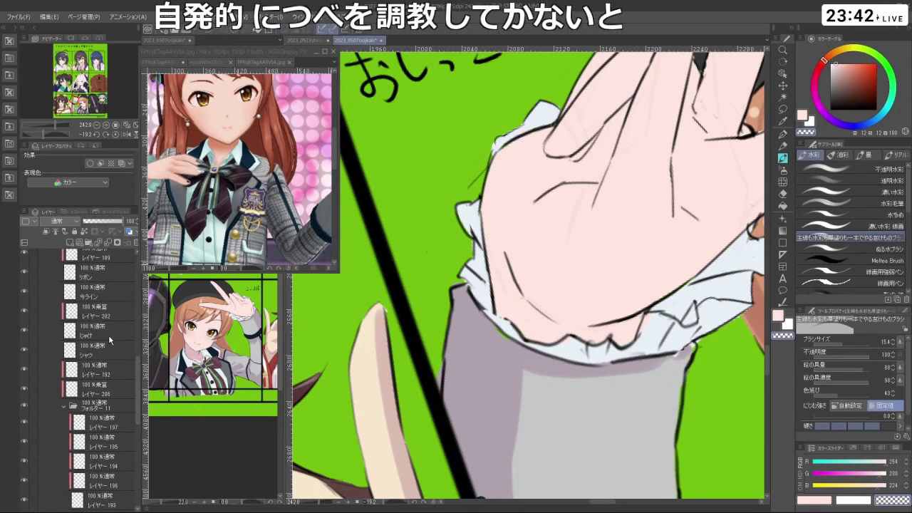
# - On the じゃけ jacket layer, take the sleeve's light grey and shrink the brush to 9.4
pyautogui.click(114, 328)
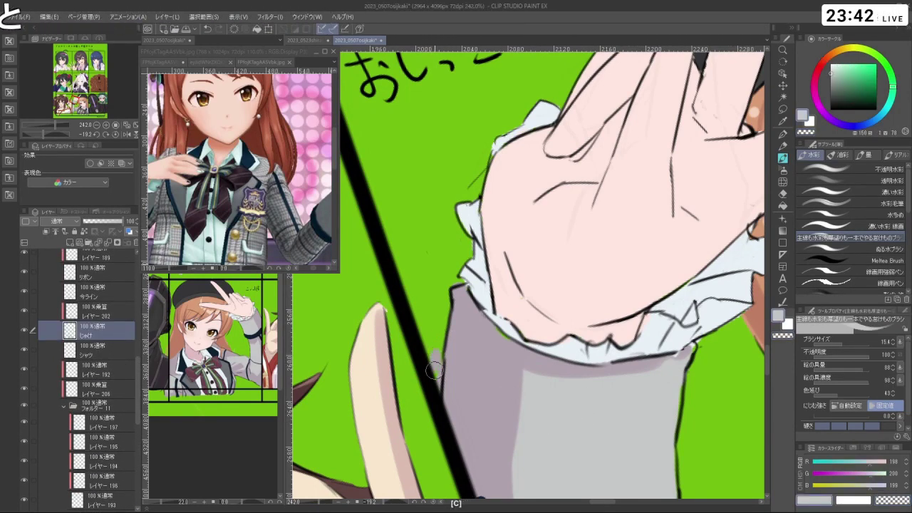
pyautogui.hotkey('ctrl', 'z')
pyautogui.moveTo(437, 366)
pyautogui.mouseDown()
pyautogui.moveTo(503, 342)
pyautogui.moveTo(491, 384)
pyautogui.moveTo(498, 426)
pyautogui.moveTo(513, 299)
pyautogui.moveTo(547, 248)
pyautogui.moveTo(451, 271)
pyautogui.mouseUp()
pyautogui.scroll(-3, 501, 341)
pyautogui.scroll(5, 138, 373)
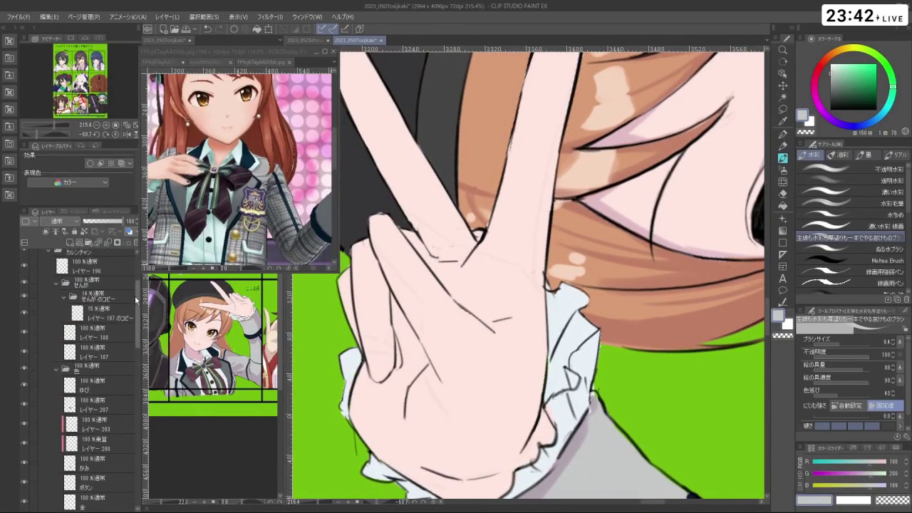
# - Delete the faint せんがのコピー line-art copy folder and move to the line-art layer below
pyautogui.click(112, 310)
pyautogui.click(134, 243)
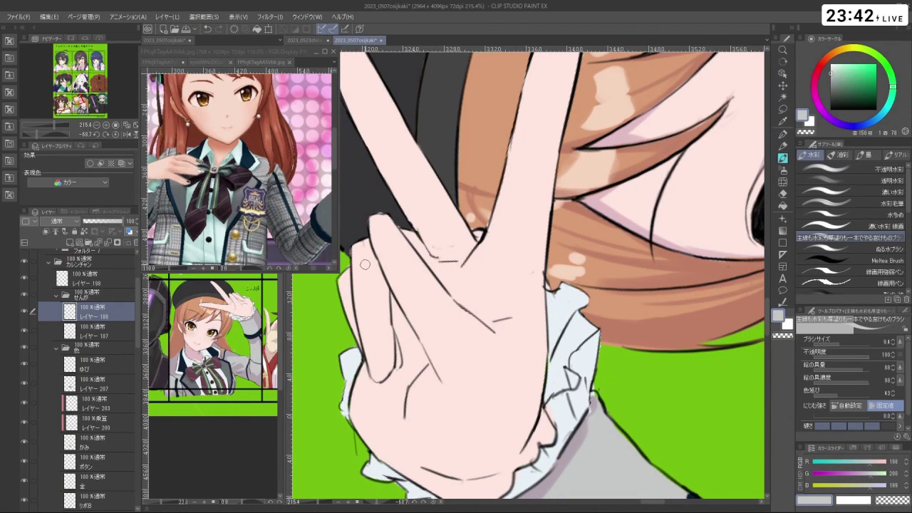
pyautogui.press('c')
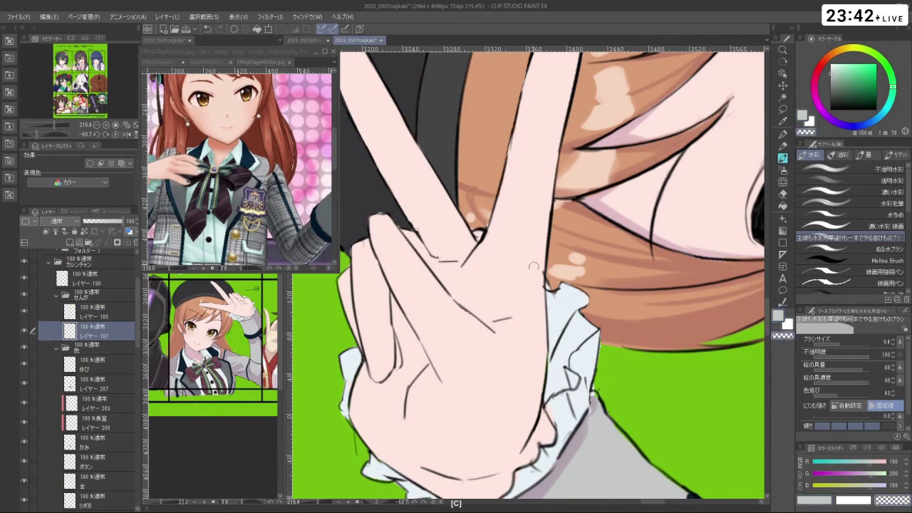
# - Zoom in on the fingertips and set black at brush size 4.2
pyautogui.moveTo(533, 267); pyautogui.dragTo(565, 338)
pyautogui.keyDown('ctrl'); pyautogui.click(430, 257); pyautogui.keyUp('ctrl')
pyautogui.keyDown('ctrl'); pyautogui.click(423, 253); pyautogui.keyUp('ctrl')
pyautogui.keyDown('ctrl'); pyautogui.click(423, 253); pyautogui.keyUp('ctrl')
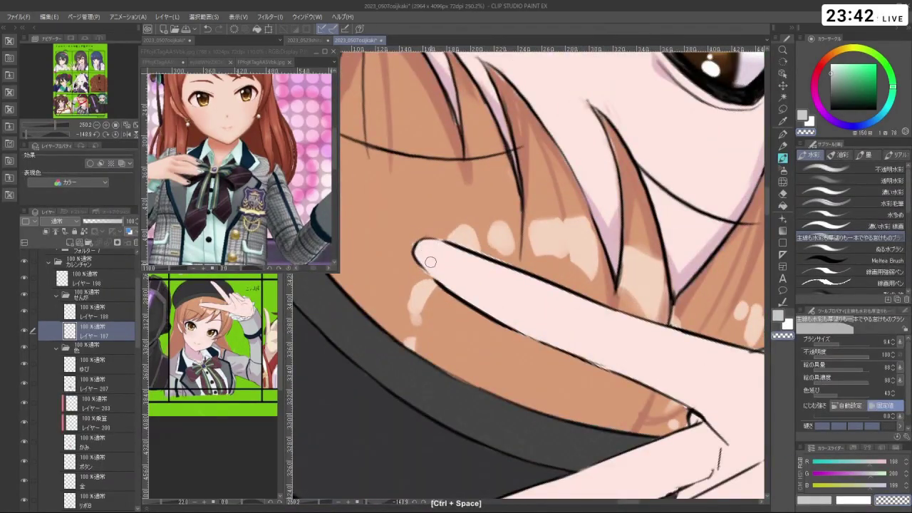
pyautogui.moveTo(612, 292); pyautogui.dragTo(595, 236)
pyautogui.keyDown('ctrl'); pyautogui.click(588, 266); pyautogui.keyUp('ctrl')
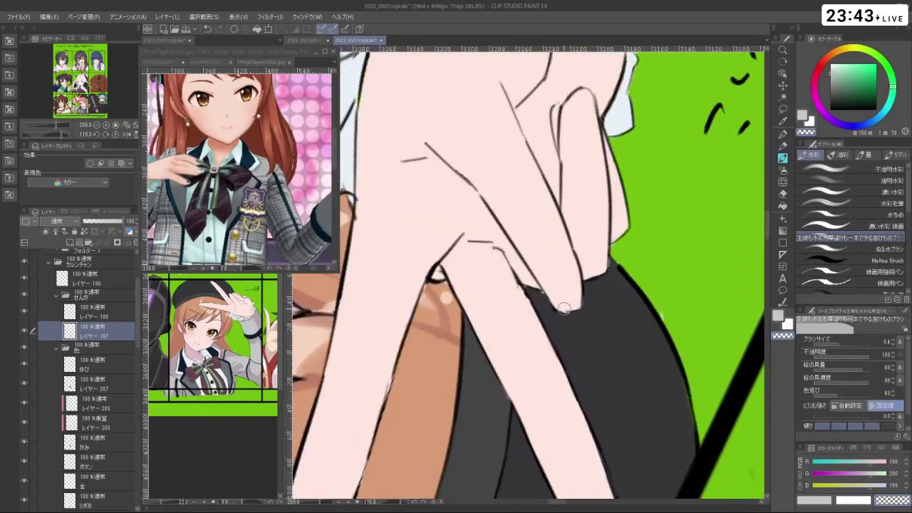
pyautogui.press('d')
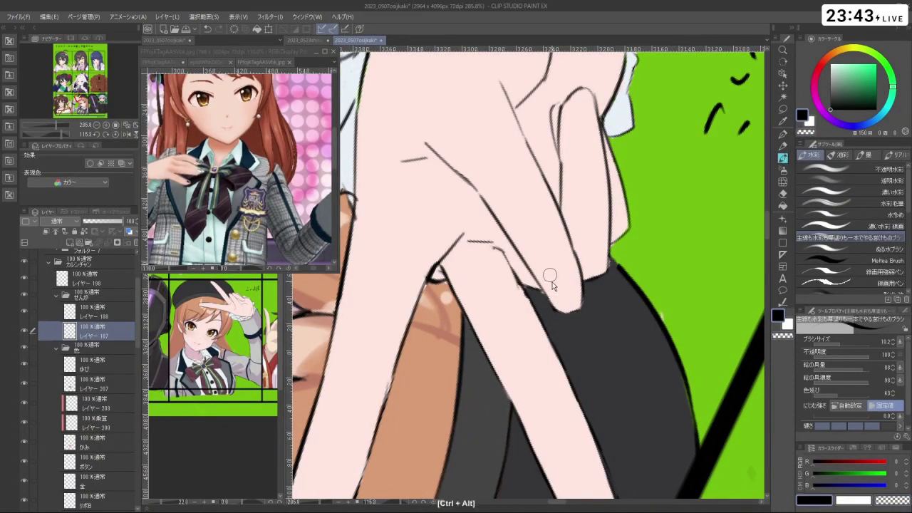
pyautogui.moveTo(551, 276)
pyautogui.mouseDown()
pyautogui.moveTo(558, 265)
pyautogui.moveTo(576, 268)
pyautogui.moveTo(560, 263)
pyautogui.moveTo(589, 302)
pyautogui.moveTo(570, 299)
pyautogui.moveTo(595, 213)
pyautogui.mouseUp()
# - Redraw the middle fingertip's outline, undoing stray strokes, then zoom out to the panel
pyautogui.hotkey('ctrl', 'z')
pyautogui.hotkey('ctrl', 'z')
pyautogui.hotkey('ctrl', 'z')
pyautogui.moveTo(485, 221); pyautogui.dragTo(492, 223)
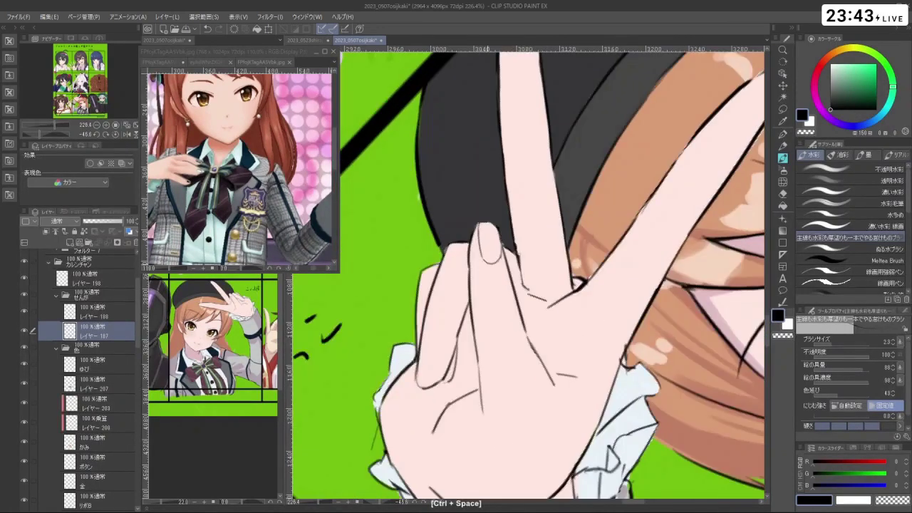
pyautogui.hotkey('ctrl', 'z')
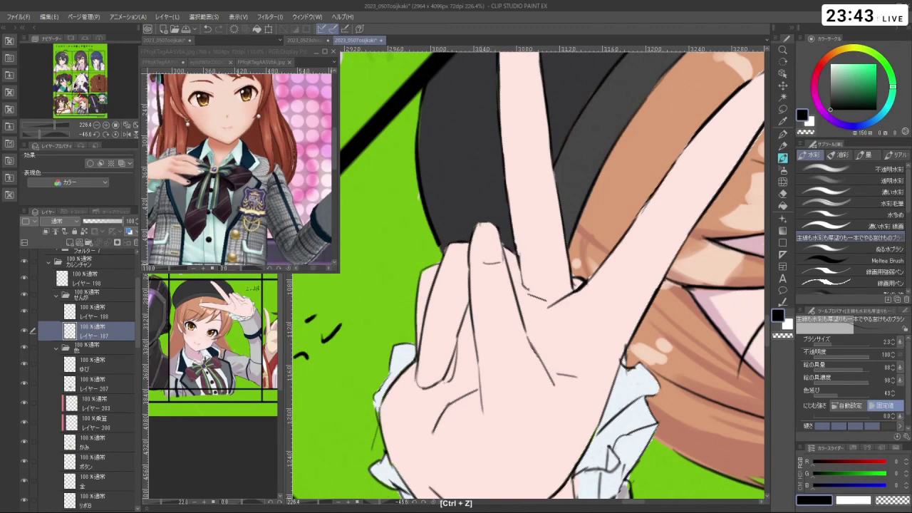
pyautogui.moveTo(479, 225)
pyautogui.mouseDown()
pyautogui.moveTo(482, 258)
pyautogui.moveTo(591, 192)
pyautogui.moveTo(513, 271)
pyautogui.mouseUp()
pyautogui.hotkey('ctrl', 'z')
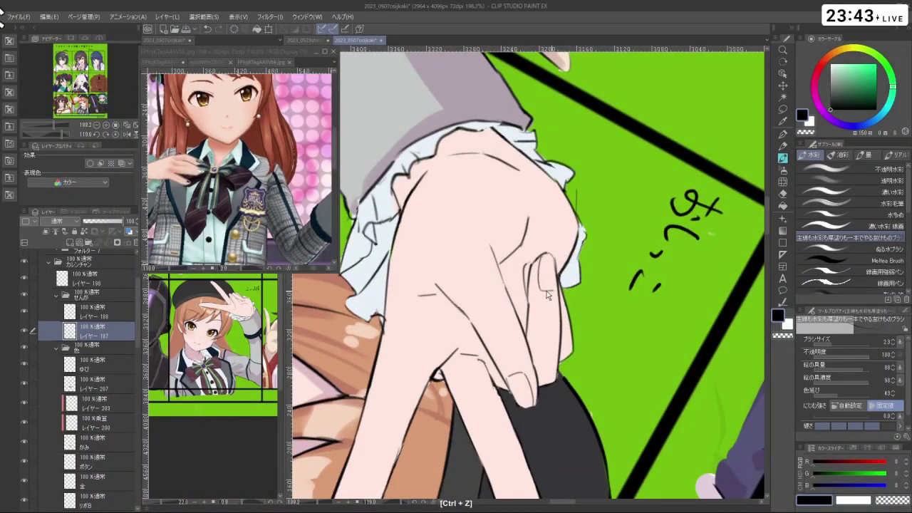
pyautogui.moveTo(477, 250); pyautogui.dragTo(579, 301)
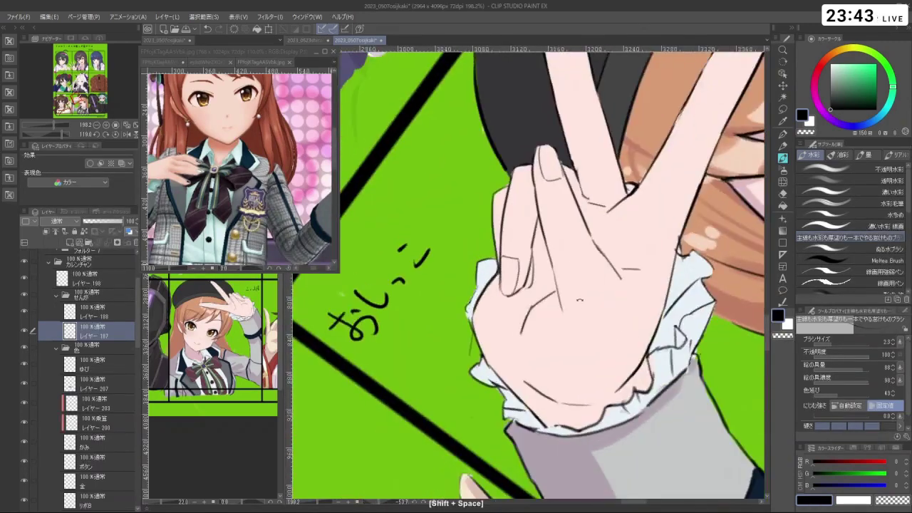
pyautogui.moveTo(572, 378); pyautogui.dragTo(594, 183)
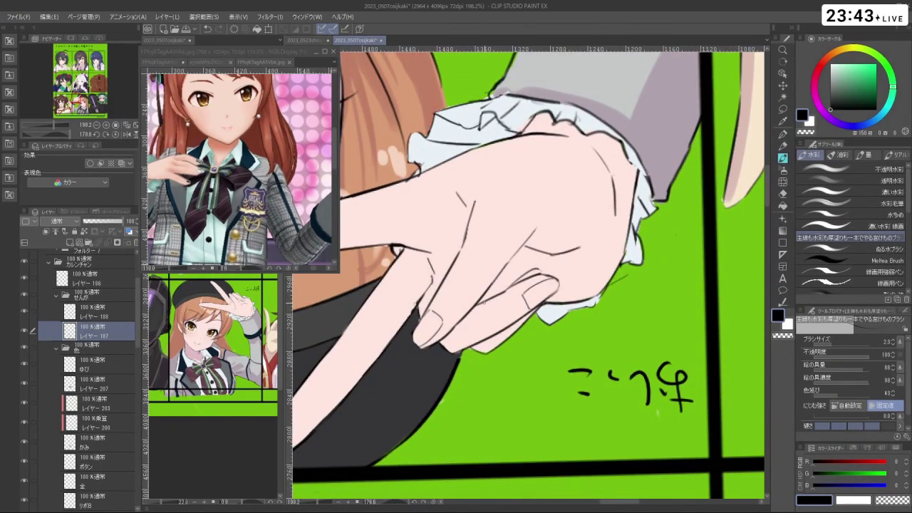
pyautogui.moveTo(484, 304); pyautogui.dragTo(634, 254)
pyautogui.press('c')
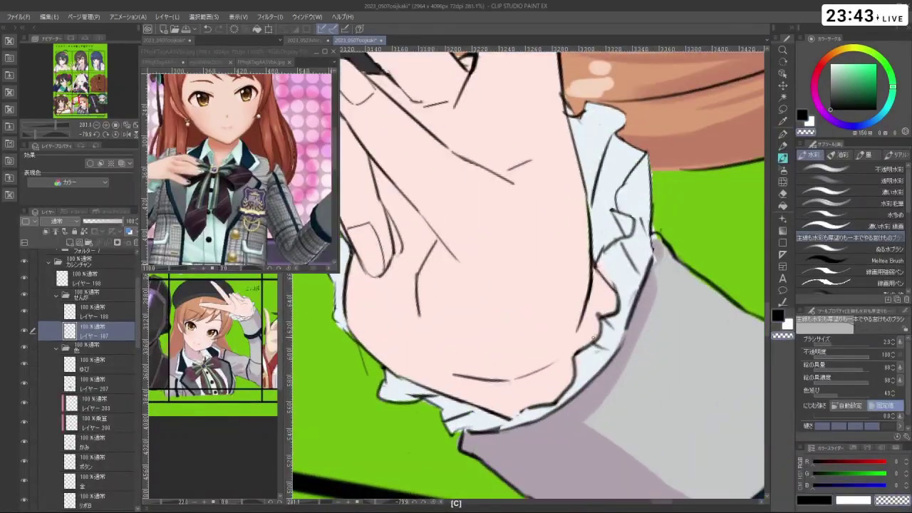
pyautogui.hotkey('shift', 'space')
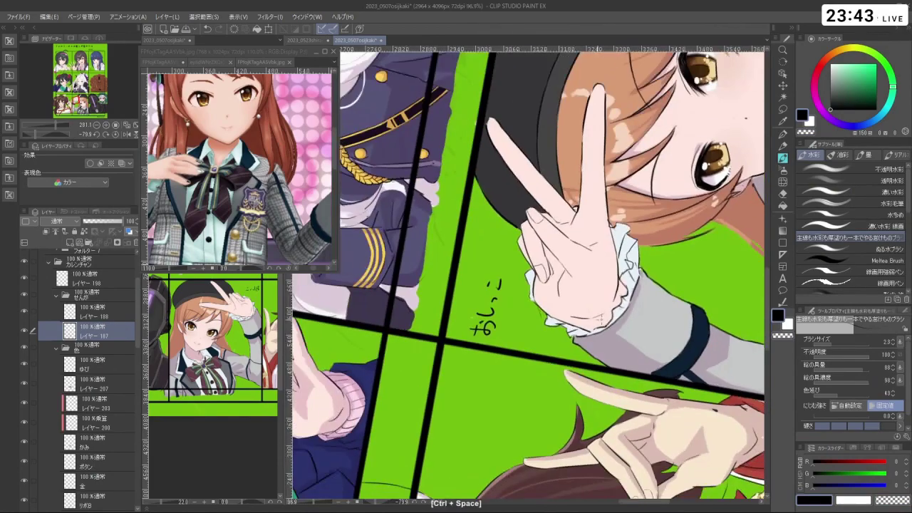
pyautogui.moveTo(617, 281); pyautogui.dragTo(437, 184)
pyautogui.click(784, 171)
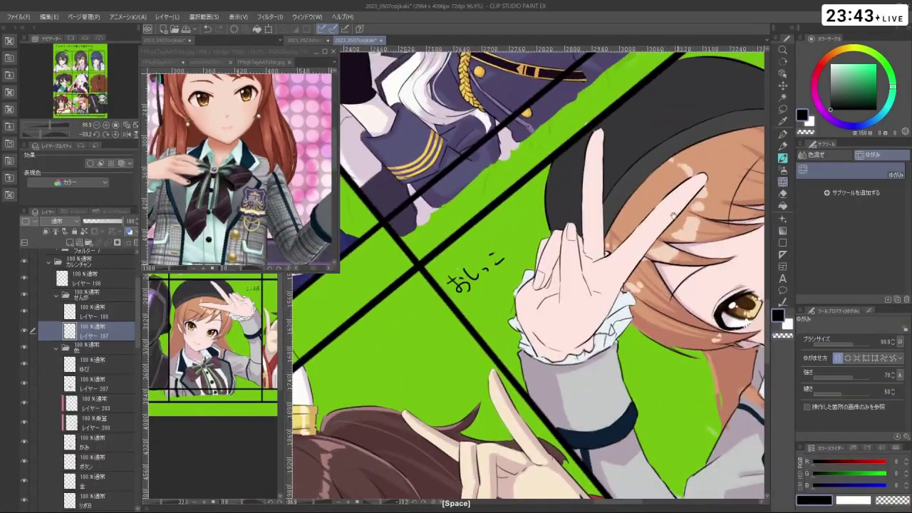
pyautogui.keyDown('ctrl'); pyautogui.click(575, 249); pyautogui.keyUp('ctrl')
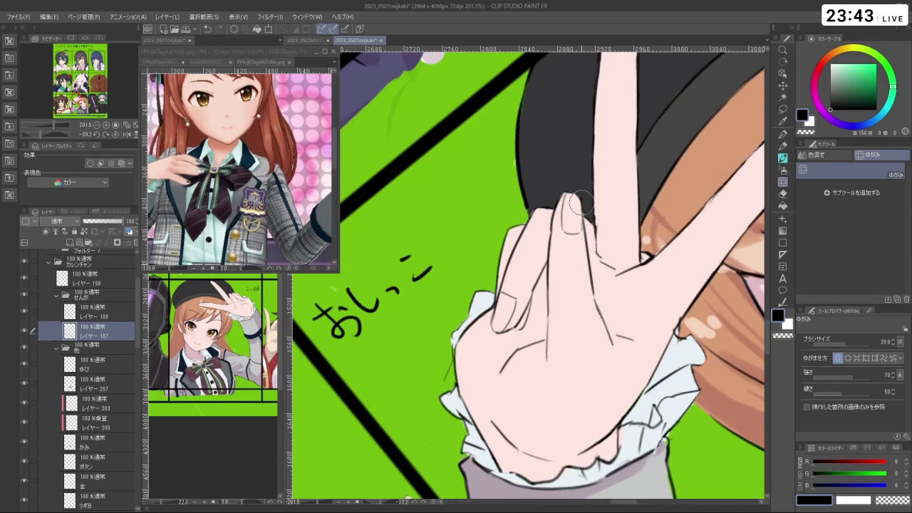
pyautogui.scroll(-5, 591, 264)
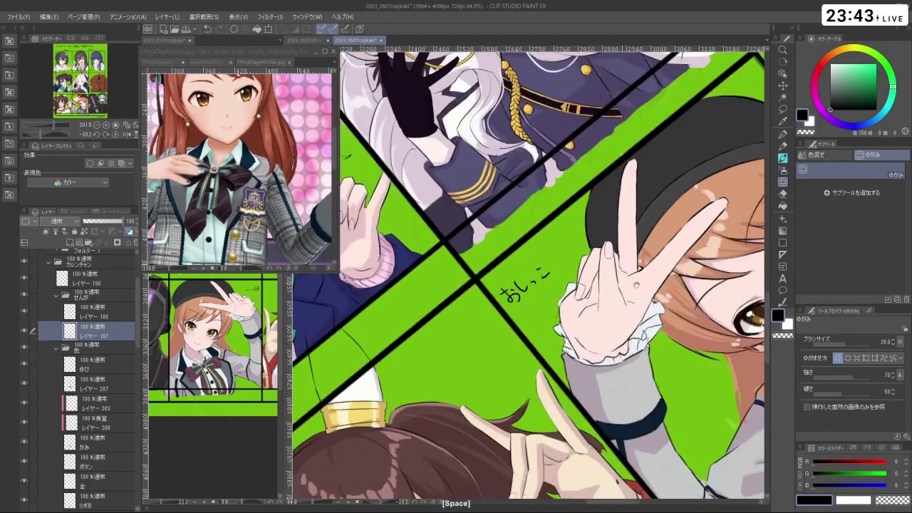
pyautogui.moveTo(591, 263); pyautogui.dragTo(407, 345)
pyautogui.scroll(5, 456, 347)
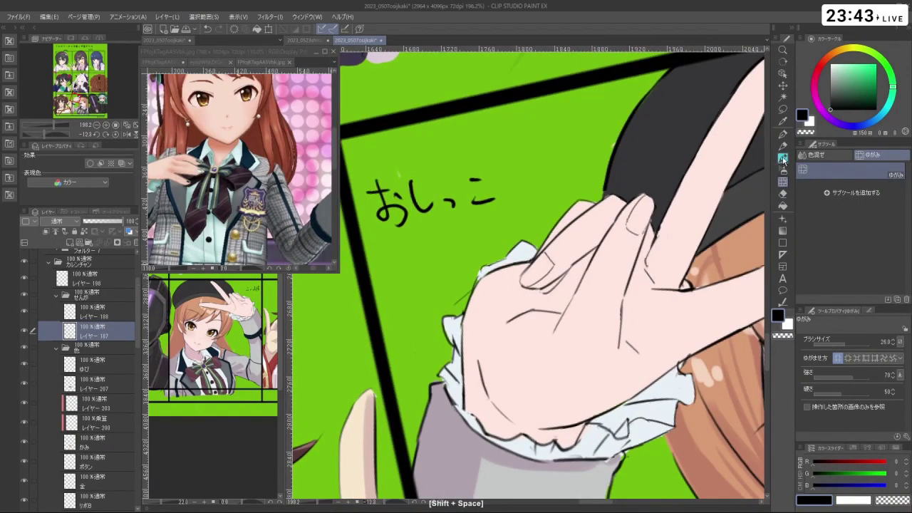
pyautogui.press('c')
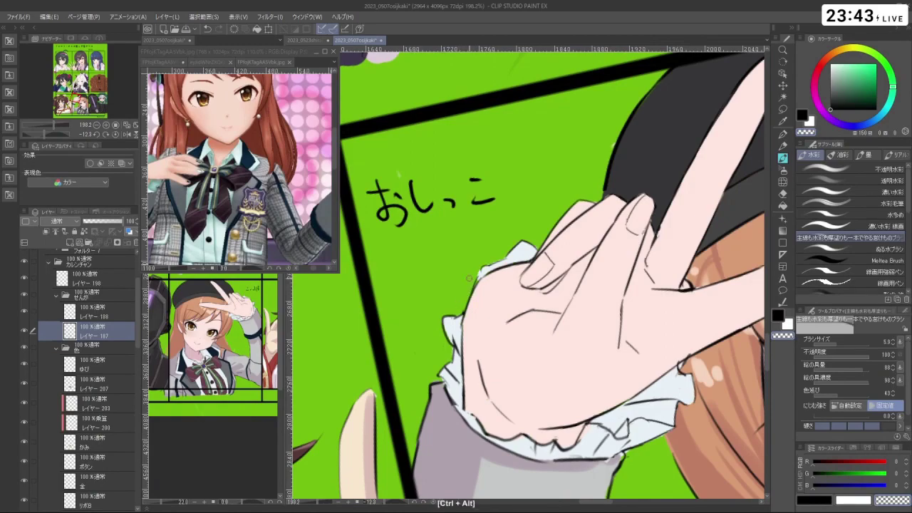
# - Centre the beret girl's panel upright and undo the last stray mark
pyautogui.scroll(-5, 450, 350)
pyautogui.moveTo(449, 350); pyautogui.dragTo(498, 399)
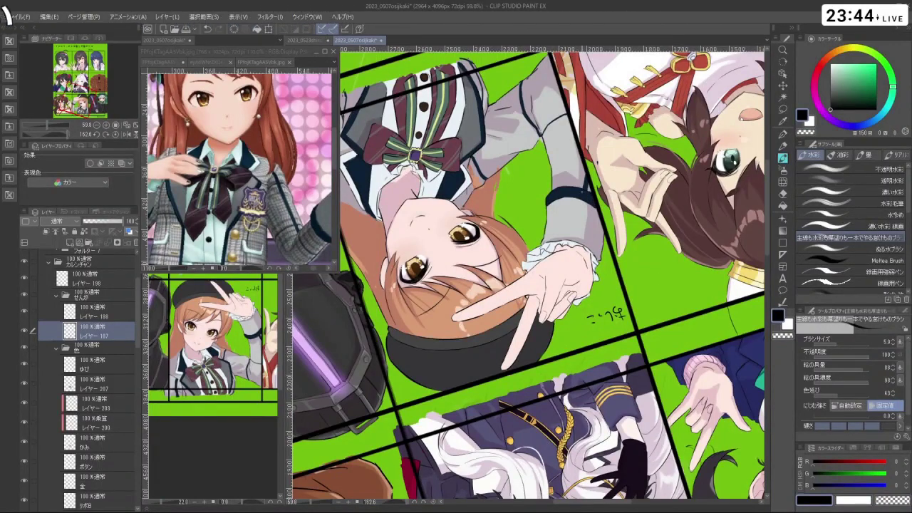
pyautogui.moveTo(573, 358); pyautogui.dragTo(556, 185)
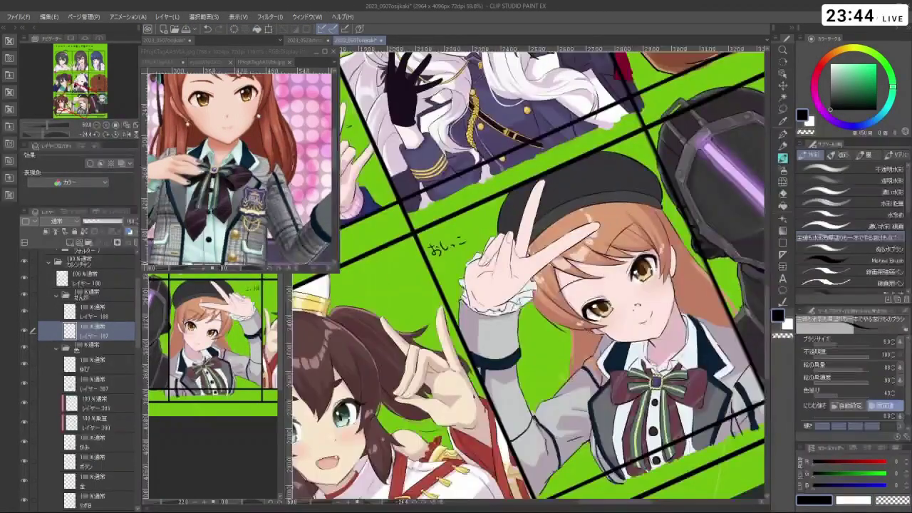
pyautogui.moveTo(711, 289); pyautogui.dragTo(585, 262)
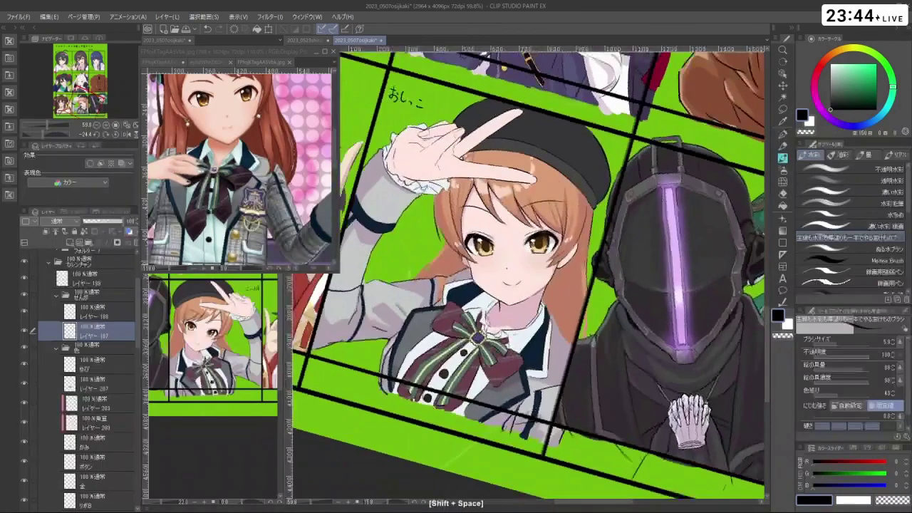
pyautogui.scroll(4, 556, 328)
pyautogui.scroll(1, 558, 326)
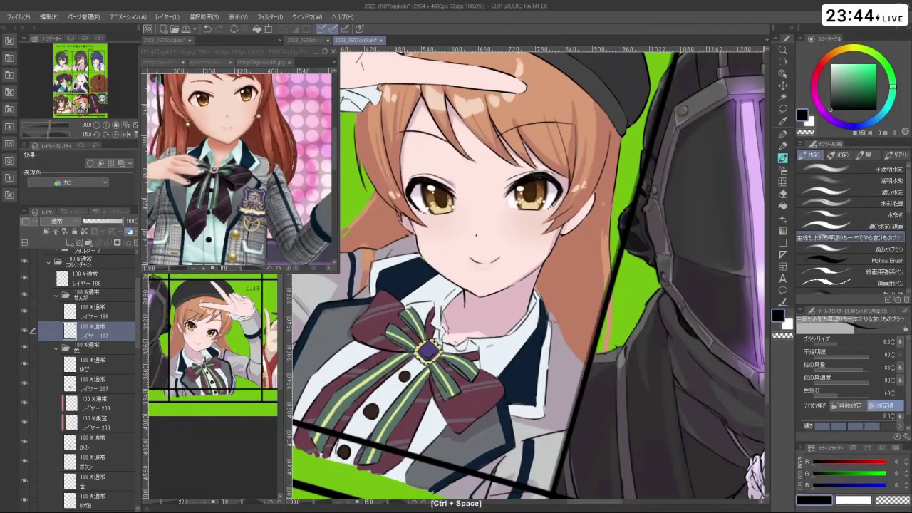
pyautogui.hotkey('ctrl', 'z')
# - Zoom out, switch back to black, and tilt the canvas counter-clockwise
pyautogui.scroll(-4, 527, 278)
pyautogui.moveTo(527, 278); pyautogui.dragTo(499, 306)
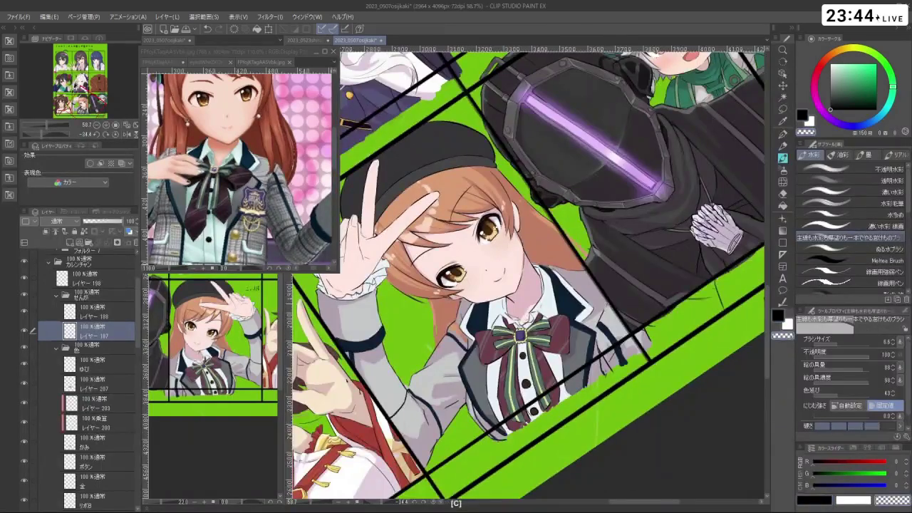
pyautogui.press('c')
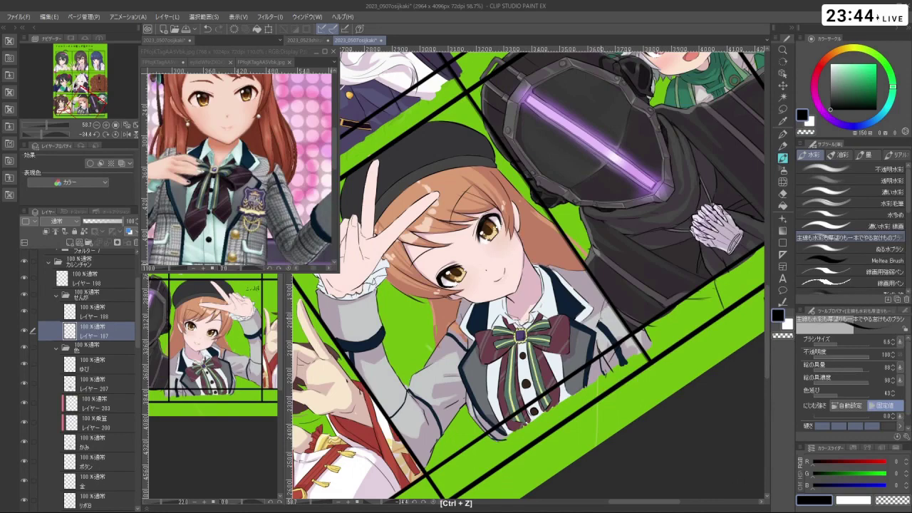
pyautogui.hotkey('shift', 'space')
pyautogui.moveTo(641, 214); pyautogui.dragTo(577, 157)
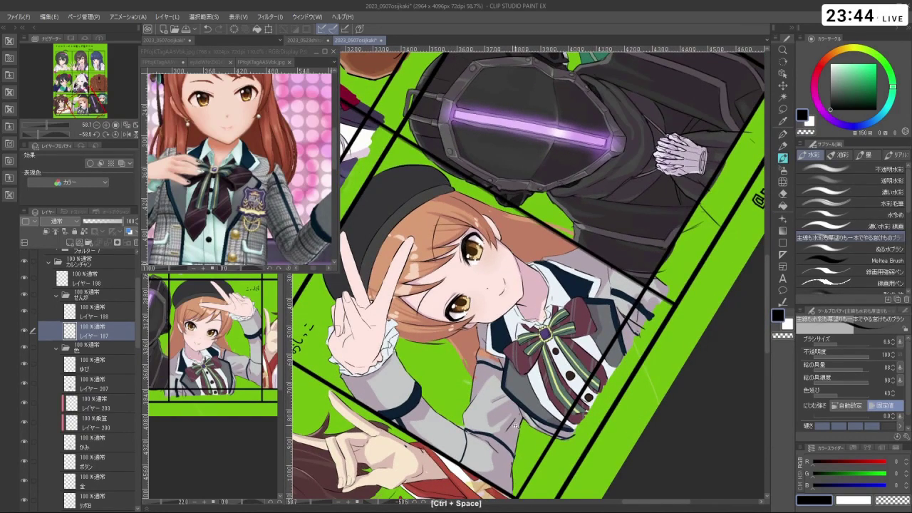
# - Paint grey fold shading on the sleeve near the elbow, undoing stray strokes
pyautogui.scroll(-3, 479, 362)
pyautogui.scroll(8, 474, 399)
pyautogui.moveTo(469, 443); pyautogui.dragTo(563, 388)
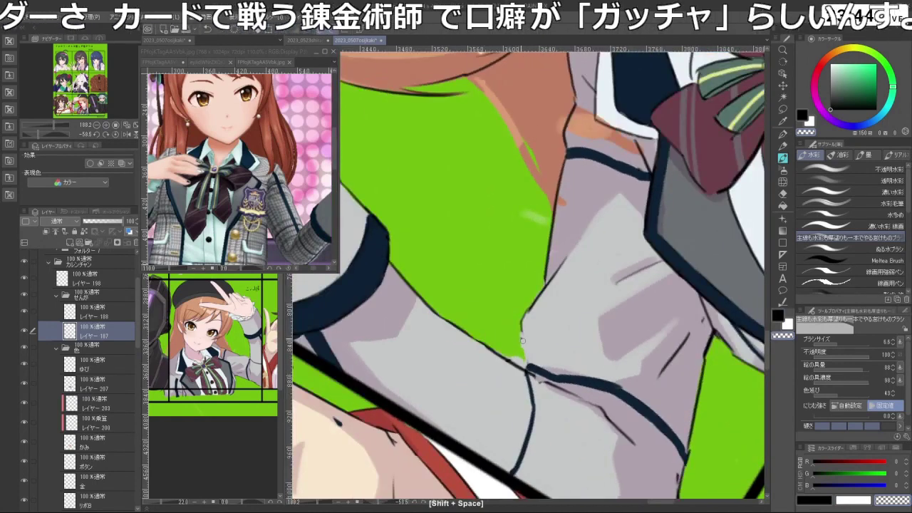
pyautogui.hotkey('ctrl', 'z')
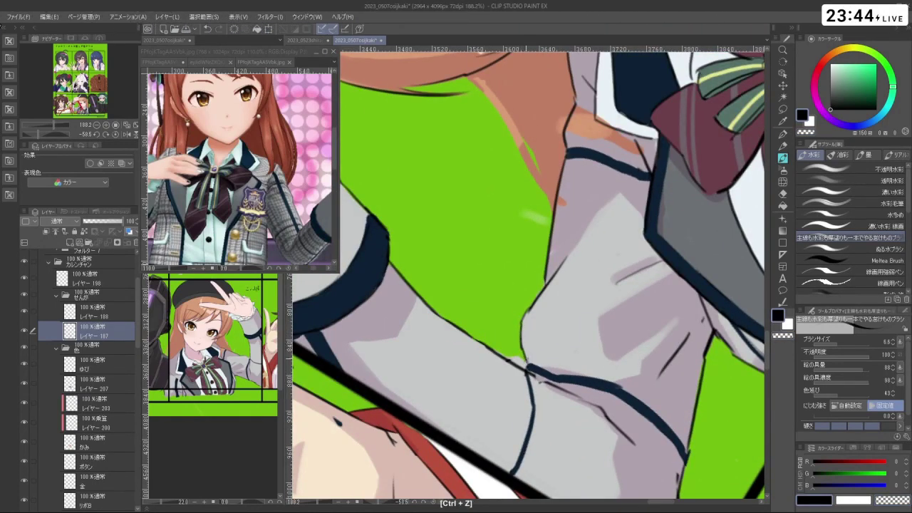
pyautogui.moveTo(505, 360); pyautogui.dragTo(634, 272)
pyautogui.press('c')
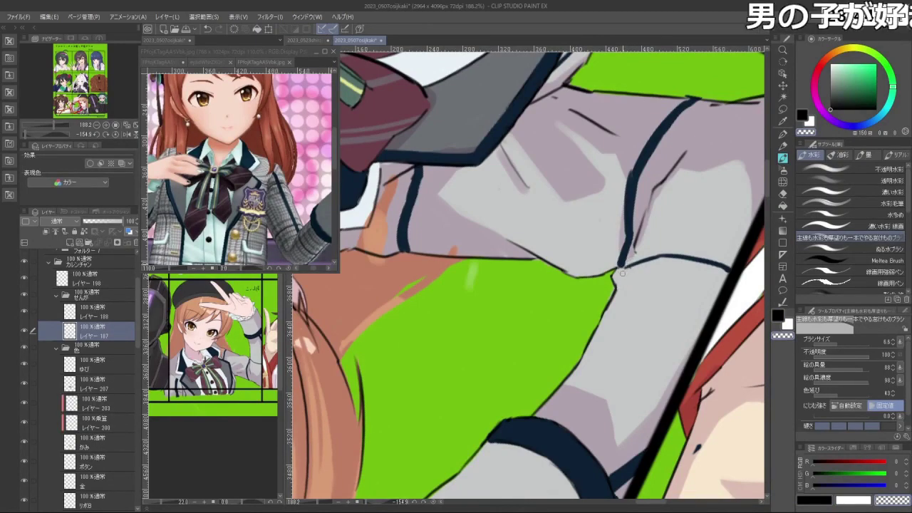
pyautogui.hotkey('ctrl', 'z')
# - Finish the sleeve fold shading, then turn the view upright and centre the panel
pyautogui.moveTo(640, 239); pyautogui.dragTo(377, 189)
pyautogui.press('c')
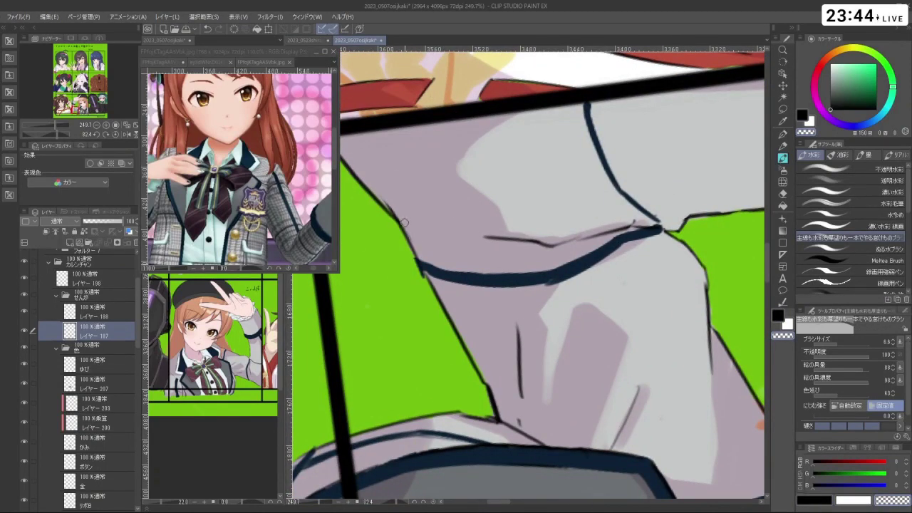
pyautogui.moveTo(572, 326); pyautogui.dragTo(559, 166)
pyautogui.press('c')
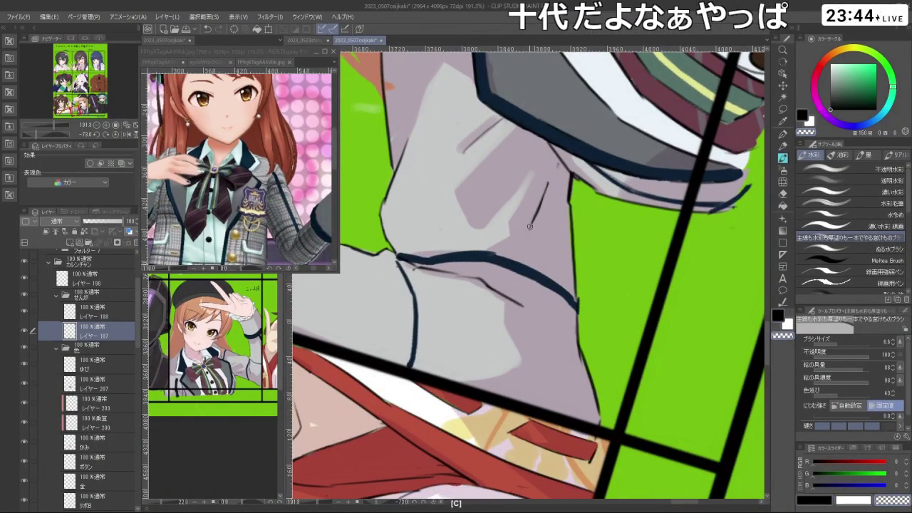
pyautogui.hotkey('ctrl', 'z')
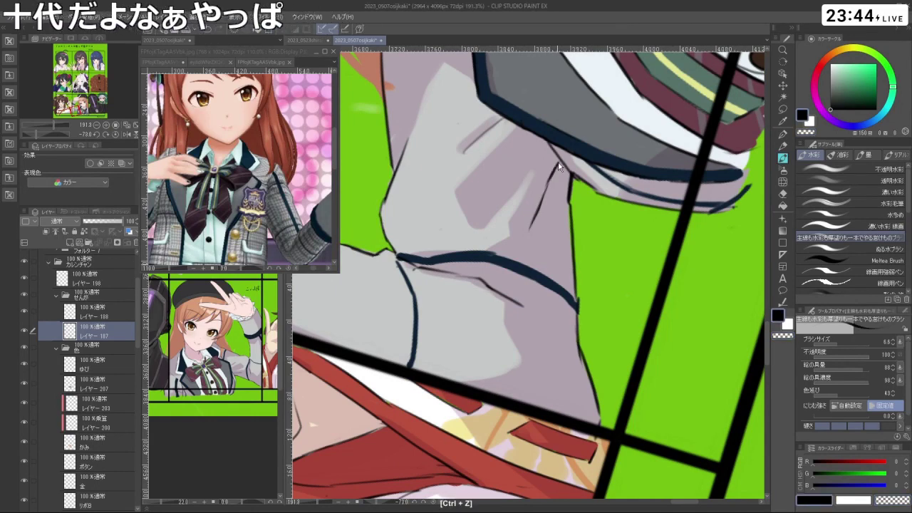
pyautogui.moveTo(634, 236); pyautogui.dragTo(570, 242)
pyautogui.moveTo(497, 440); pyautogui.dragTo(403, 320)
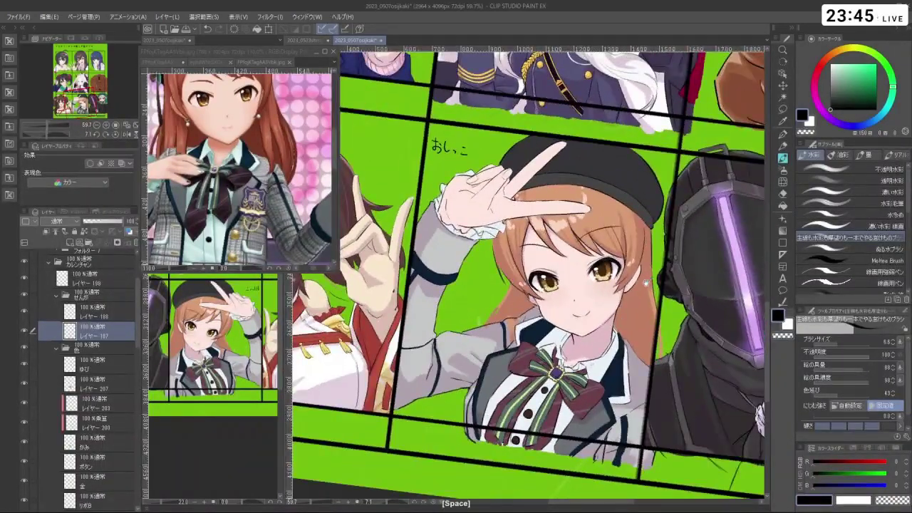
pyautogui.moveTo(645, 282); pyautogui.dragTo(617, 274)
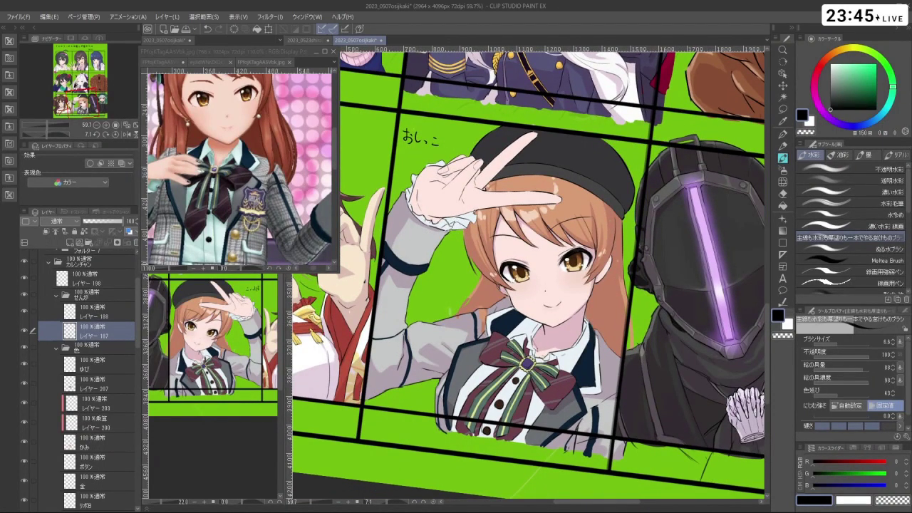
# - Sample the light pink-lavender colour and select layer レイヤー 199 near the V-sign hand
pyautogui.rightClick(531, 342)
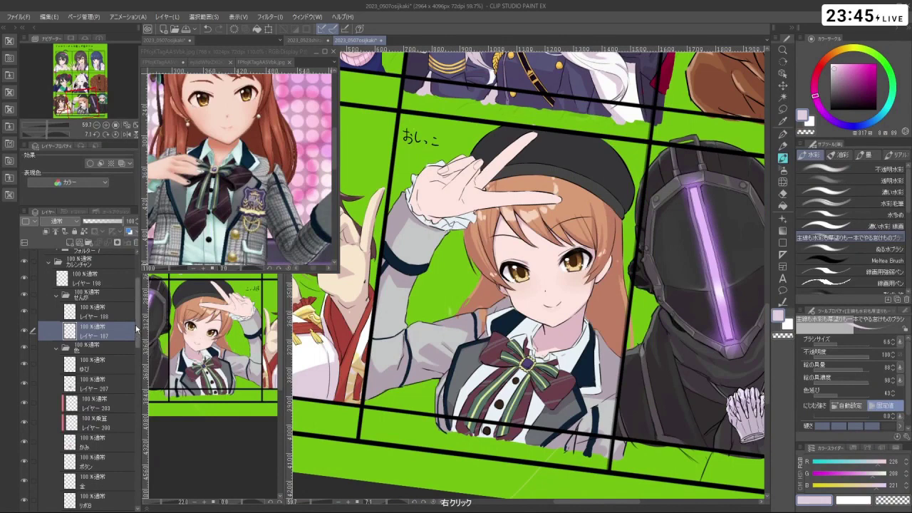
pyautogui.moveTo(137, 330); pyautogui.dragTo(160, 444)
pyautogui.click(123, 433)
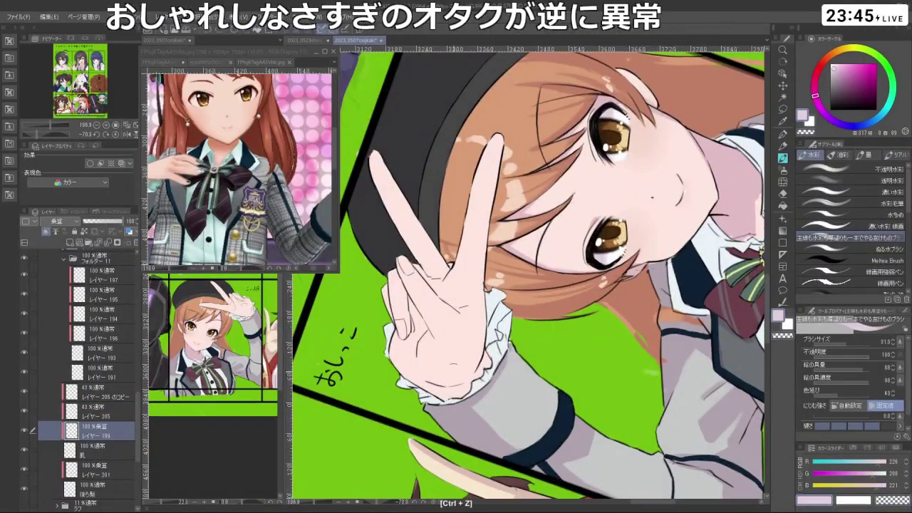
pyautogui.press('space')
pyautogui.moveTo(549, 350); pyautogui.dragTo(565, 318)
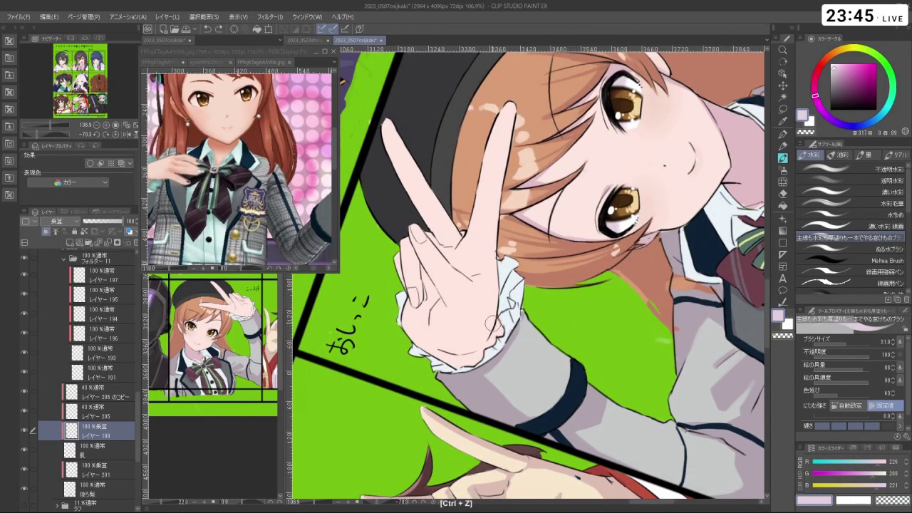
# - Add a new layer above the ゆび finger layer and try a pink stroke by the cuff
pyautogui.moveTo(137, 419); pyautogui.dragTo(134, 316)
pyautogui.click(107, 316)
pyautogui.click(68, 242)
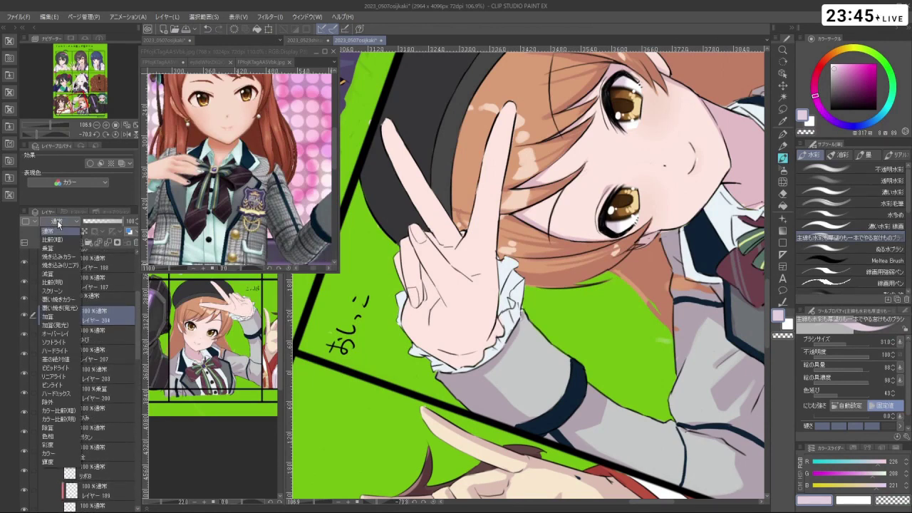
pyautogui.moveTo(453, 354)
pyautogui.mouseDown()
pyautogui.moveTo(421, 361)
pyautogui.moveTo(490, 361)
pyautogui.mouseUp()
pyautogui.hotkey('ctrl', 'z')
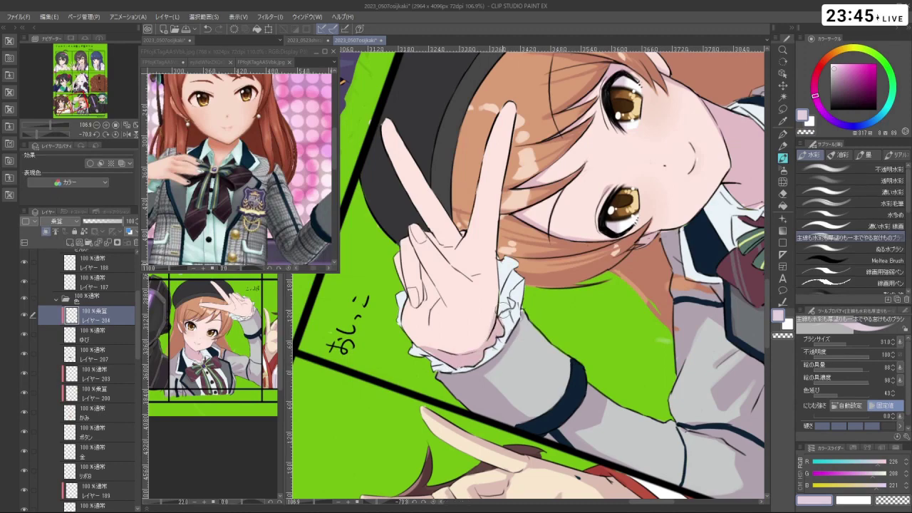
pyautogui.hotkey('shift', 'space')
pyautogui.moveTo(503, 308)
pyautogui.mouseDown()
pyautogui.moveTo(556, 399)
pyautogui.moveTo(456, 427)
pyautogui.moveTo(499, 313)
pyautogui.mouseUp()
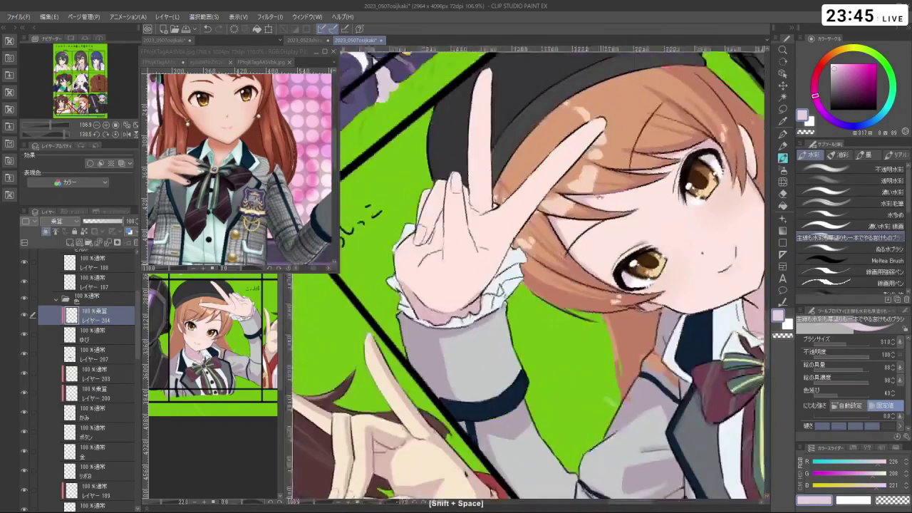
# - Shrink the brush, swap to the lighter colour, and select the new layer レイヤー 204
pyautogui.hotkey('ctrl', 'alt')
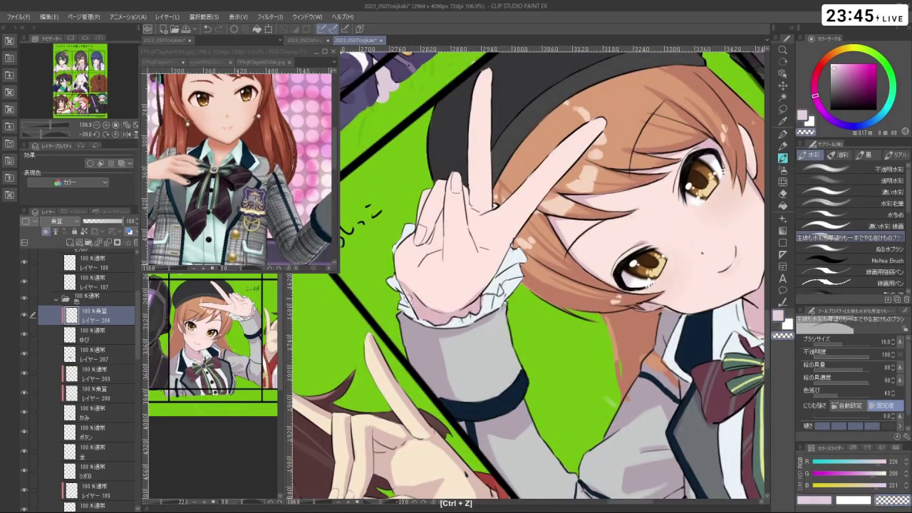
pyautogui.press('c')
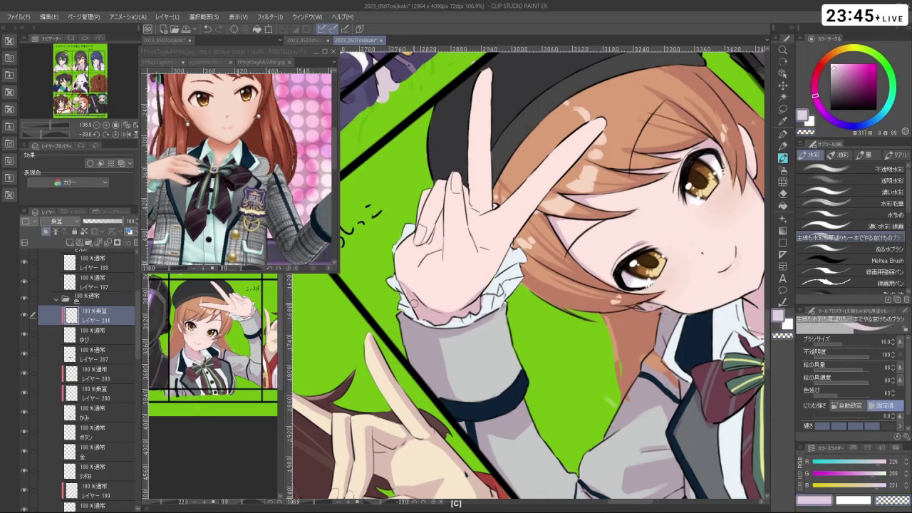
pyautogui.keyDown('ctrl'); pyautogui.click(421, 277); pyautogui.keyUp('ctrl')
pyautogui.moveTo(139, 321); pyautogui.dragTo(147, 428)
pyautogui.click(107, 424)
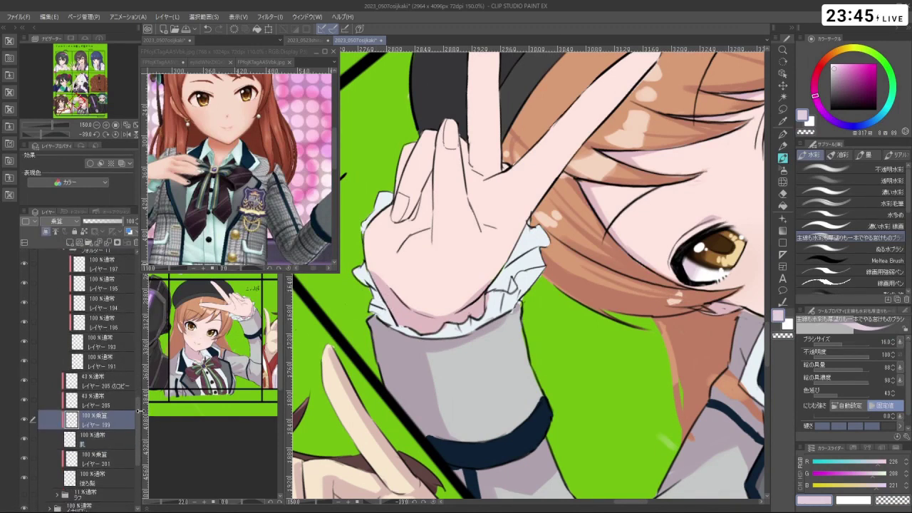
pyautogui.moveTo(139, 411); pyautogui.dragTo(140, 302)
pyautogui.click(133, 285)
# - Paint shadow strokes along the fingers, undoing the misplaced ones
pyautogui.moveTo(517, 417); pyautogui.dragTo(506, 263)
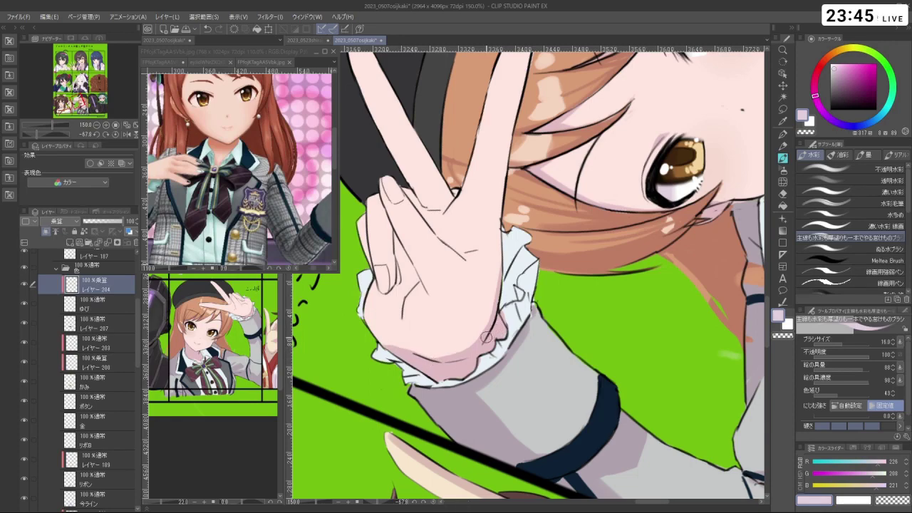
pyautogui.moveTo(487, 337); pyautogui.dragTo(585, 257)
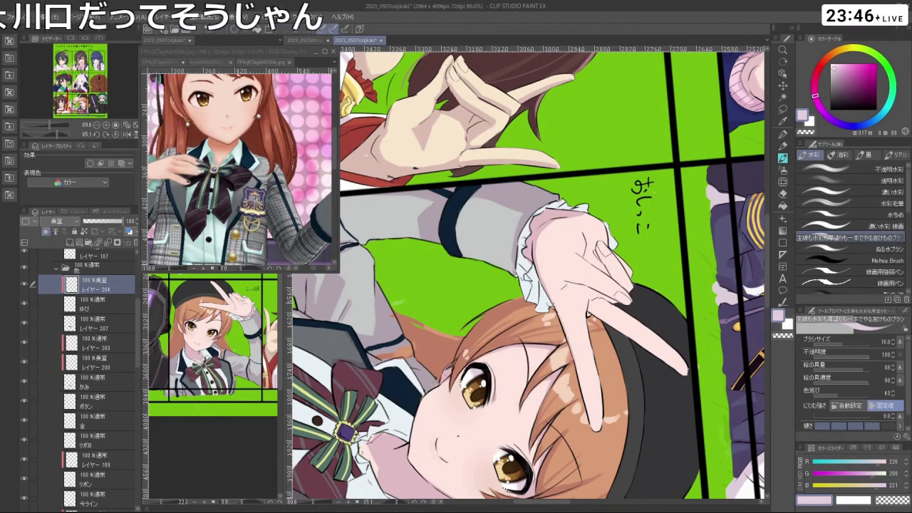
pyautogui.moveTo(593, 427); pyautogui.dragTo(483, 278)
pyautogui.hotkey('ctrl', 'z')
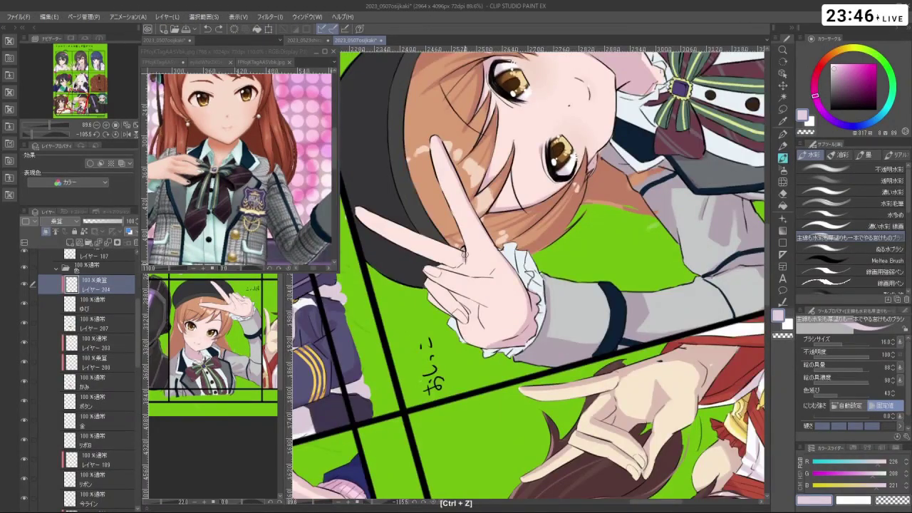
pyautogui.moveTo(462, 258); pyautogui.dragTo(565, 316)
pyautogui.hotkey('ctrl', 'z')
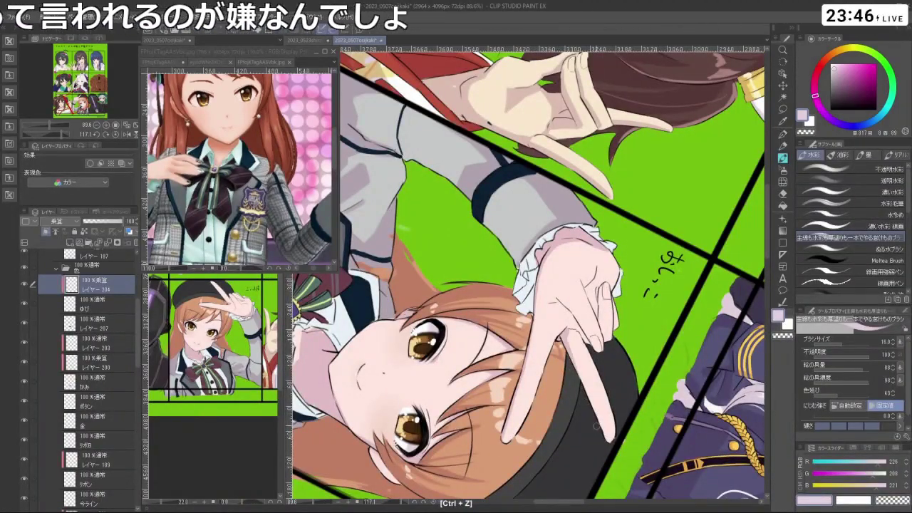
pyautogui.moveTo(627, 170); pyautogui.dragTo(463, 221)
pyautogui.hotkey('ctrl', 'z')
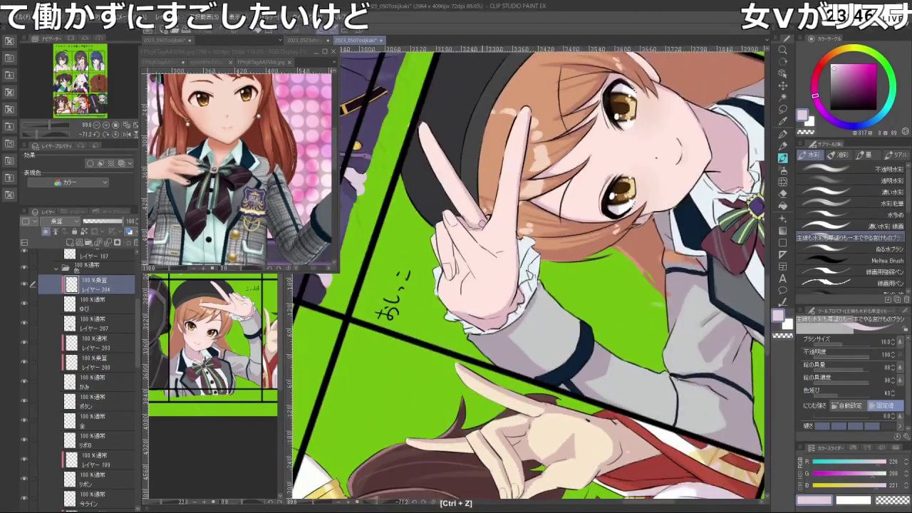
# - Continue shading the hand and sleeve, removing small marks and turning the girl upright
pyautogui.moveTo(527, 214); pyautogui.dragTo(463, 279)
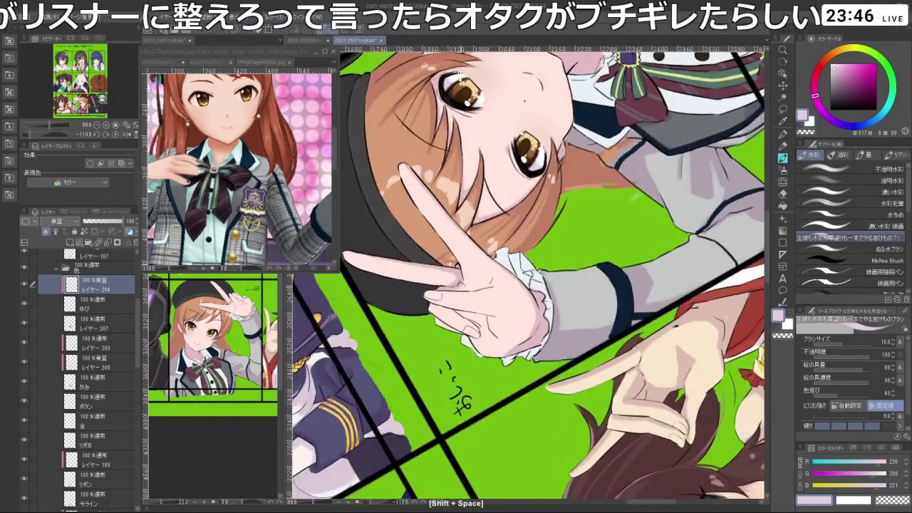
pyautogui.hotkey('ctrl', 'z')
pyautogui.hotkey('ctrl', 'z')
pyautogui.hotkey('ctrl', 'z')
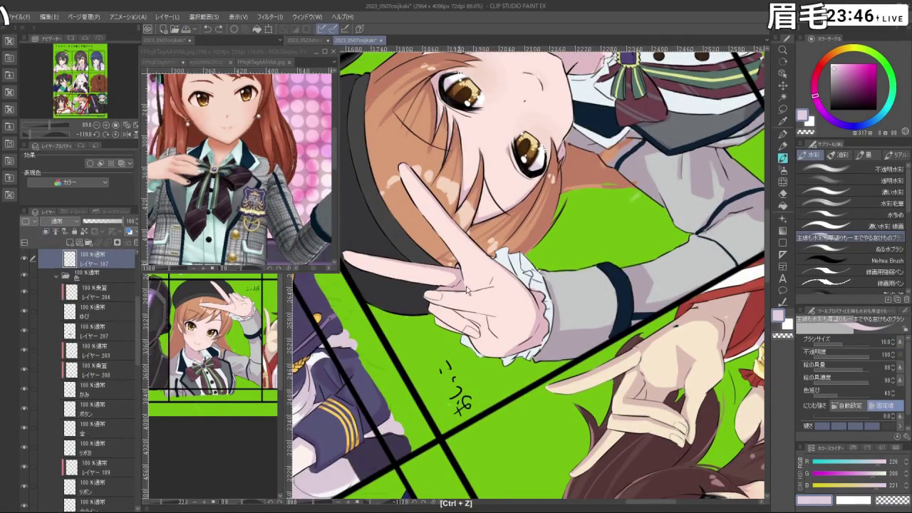
pyautogui.moveTo(469, 288); pyautogui.dragTo(560, 313)
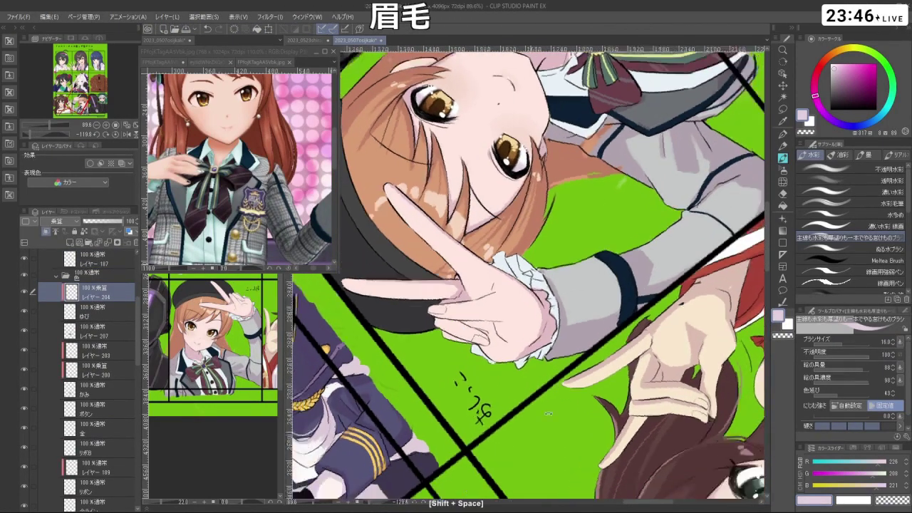
pyautogui.press('c')
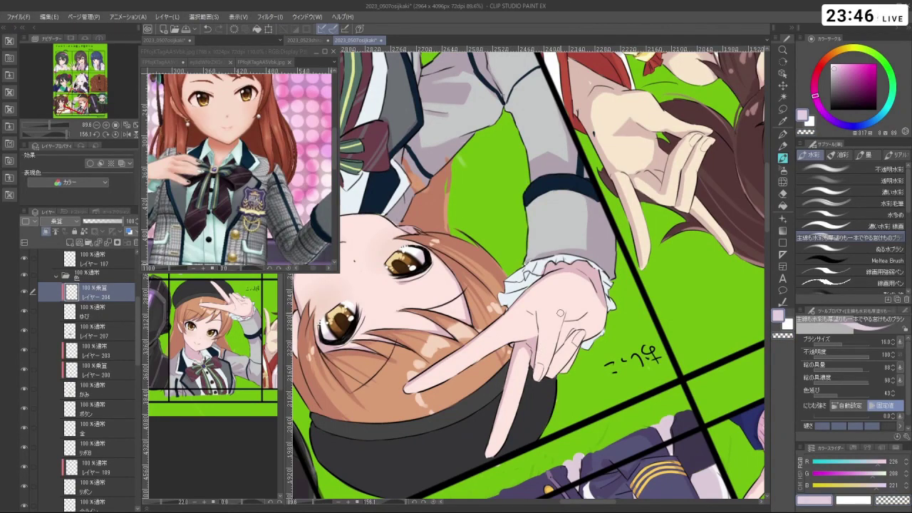
pyautogui.moveTo(529, 368); pyautogui.dragTo(590, 305)
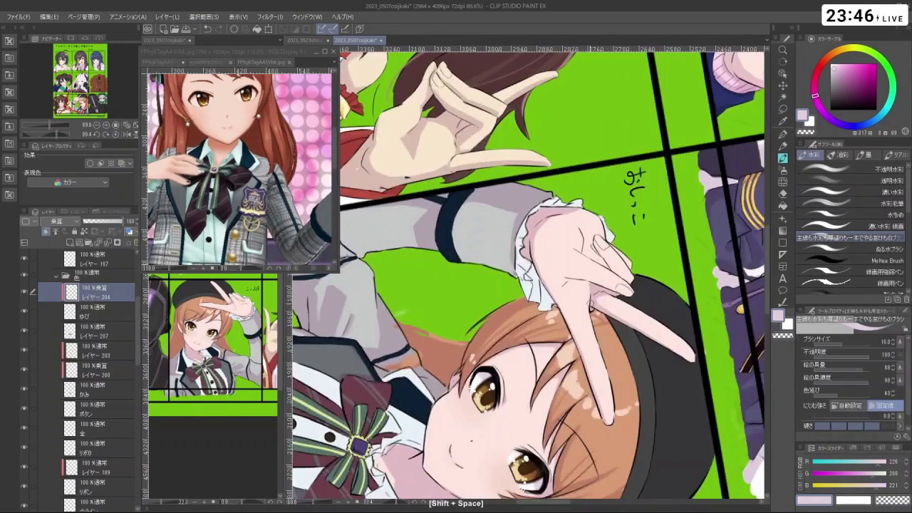
pyautogui.hotkey('ctrl', 'z')
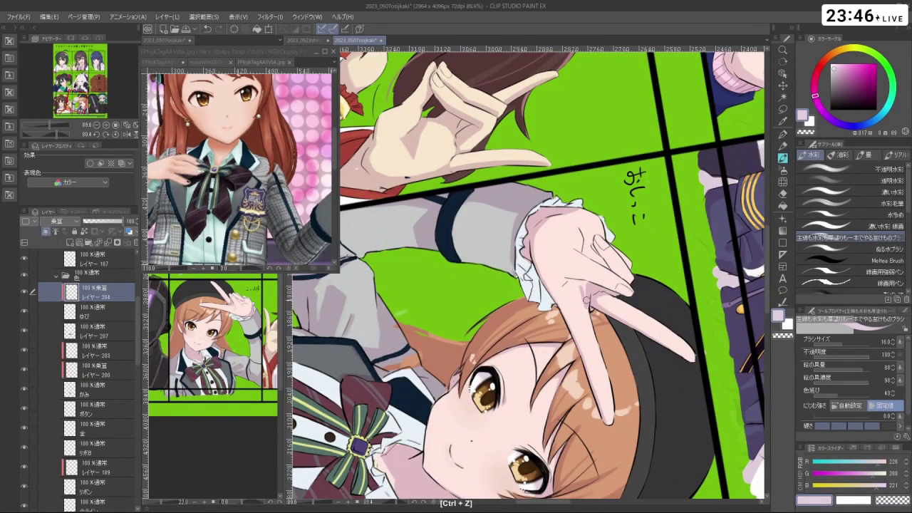
pyautogui.moveTo(597, 384); pyautogui.dragTo(553, 201)
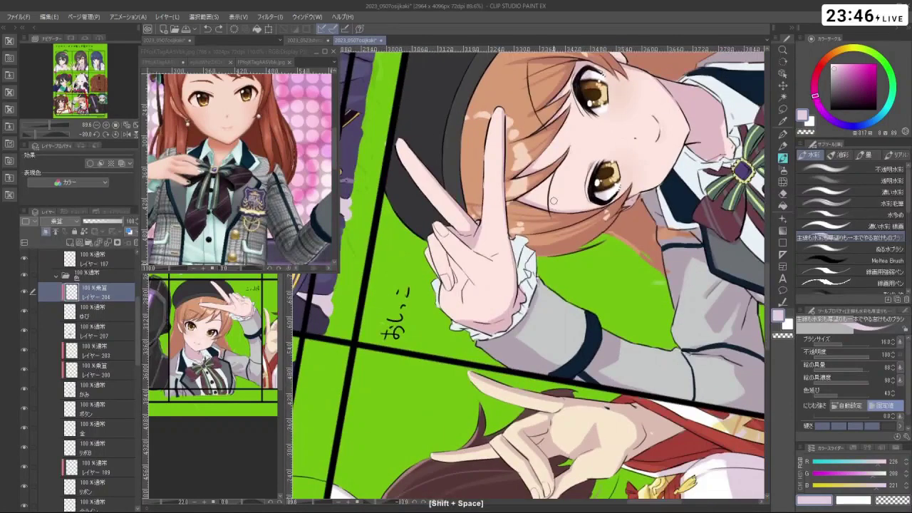
# - Rotate the canvas around the girl to a new working angle, toggling transparent colour
pyautogui.moveTo(489, 285); pyautogui.dragTo(525, 387)
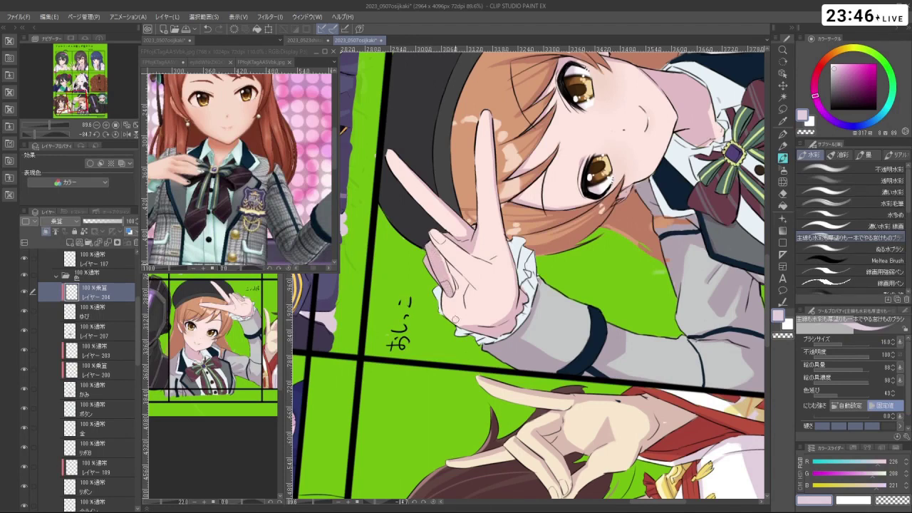
pyautogui.moveTo(399, 344); pyautogui.dragTo(546, 375)
pyautogui.press('c')
pyautogui.press('c')
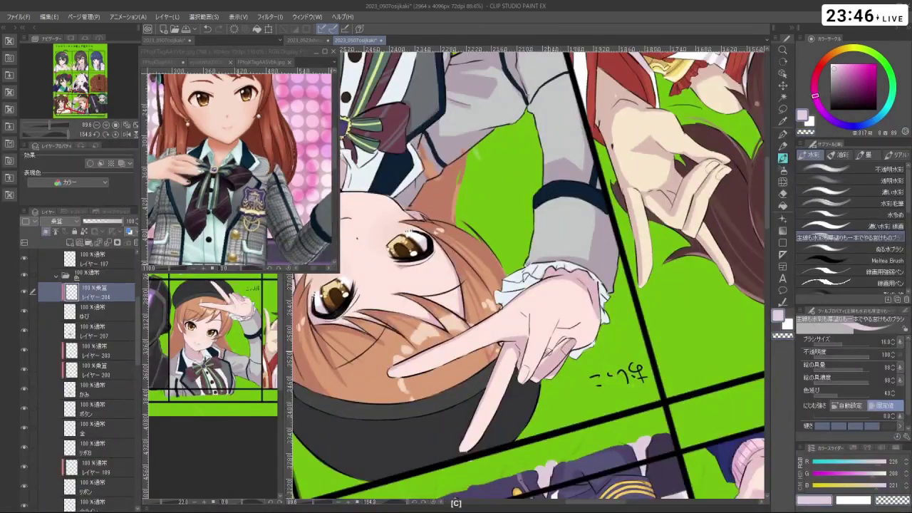
pyautogui.moveTo(546, 376); pyautogui.dragTo(457, 449)
pyautogui.press('c')
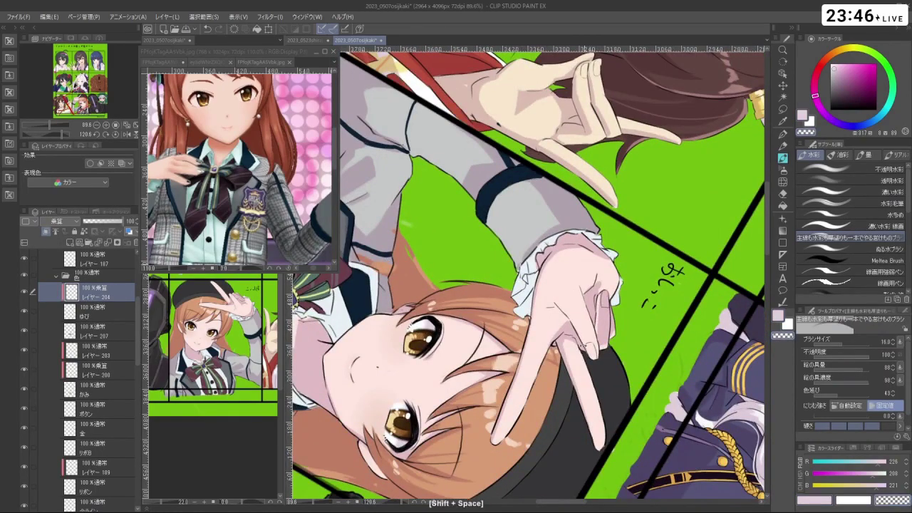
pyautogui.moveTo(598, 157); pyautogui.dragTo(601, 295)
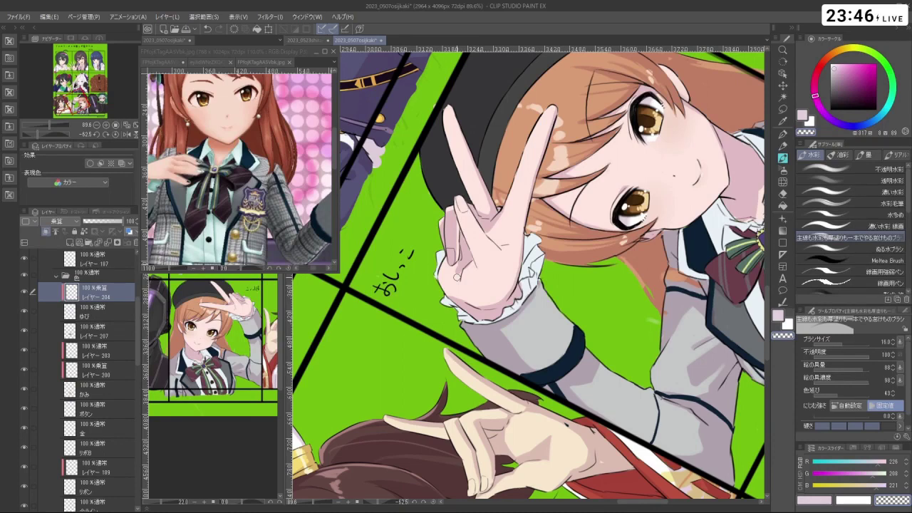
# - Tilt the canvas diagonally, zoom close on the V-sign hand, and undo the last shading stroke
pyautogui.hotkey('shift', 'space')
pyautogui.moveTo(456, 278); pyautogui.dragTo(428, 378)
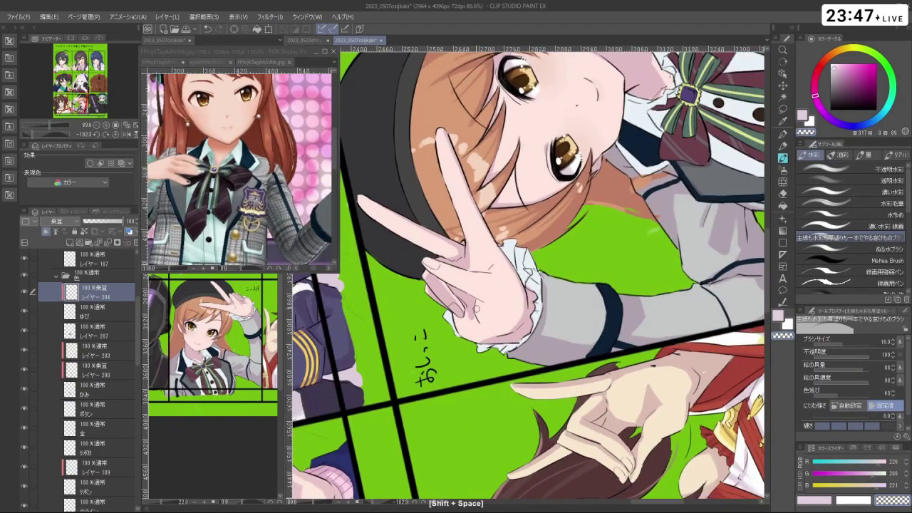
pyautogui.press('c')
pyautogui.press('c')
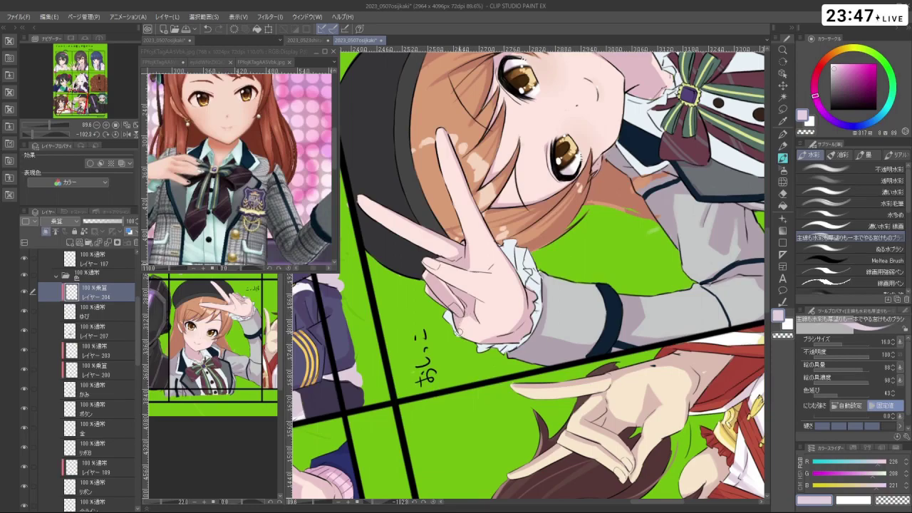
pyautogui.moveTo(641, 179); pyautogui.dragTo(428, 385)
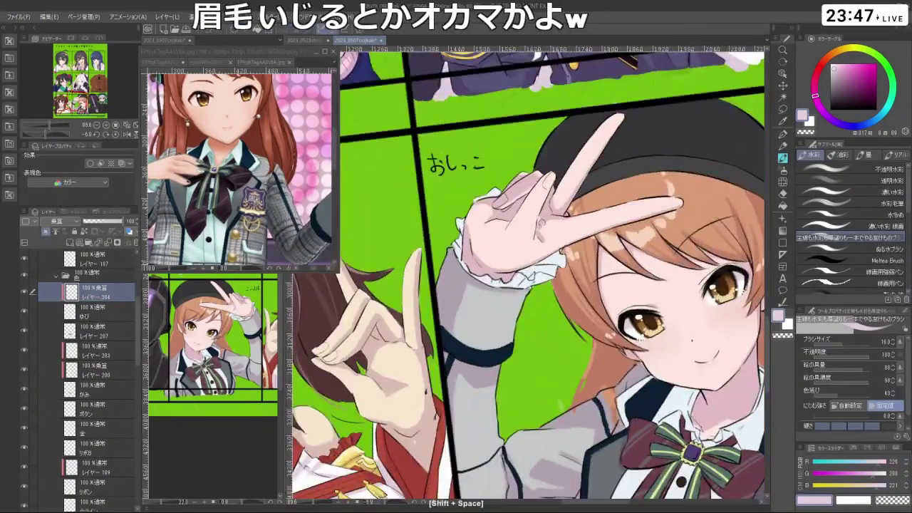
pyautogui.moveTo(539, 232); pyautogui.dragTo(515, 219)
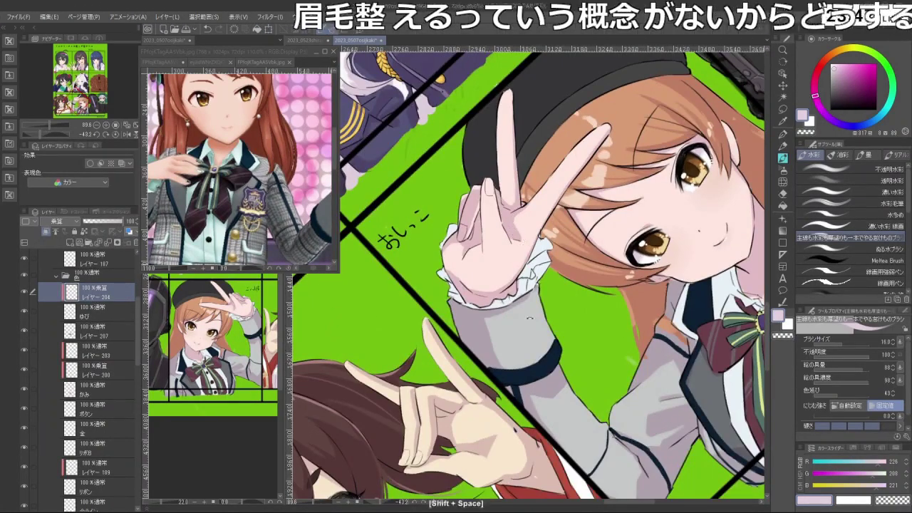
pyautogui.press('c')
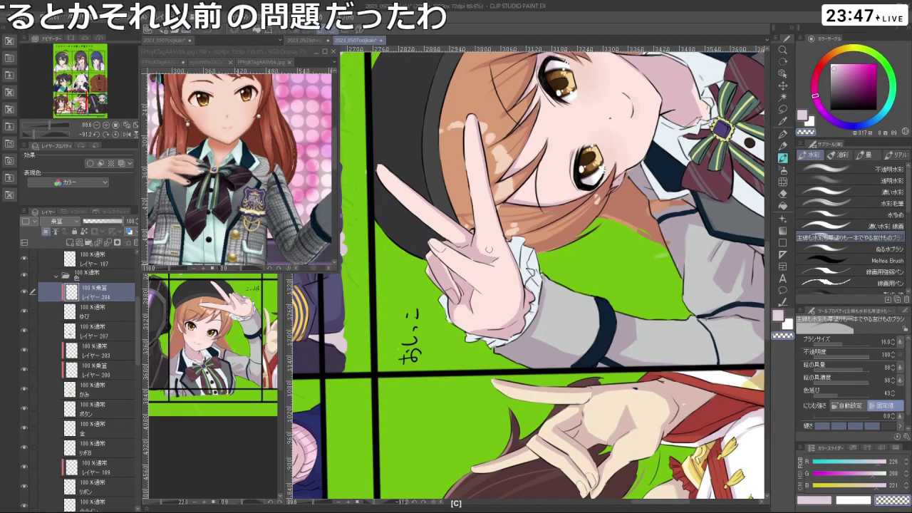
pyautogui.hotkey('shift', 'space')
pyautogui.moveTo(543, 394); pyautogui.dragTo(563, 416)
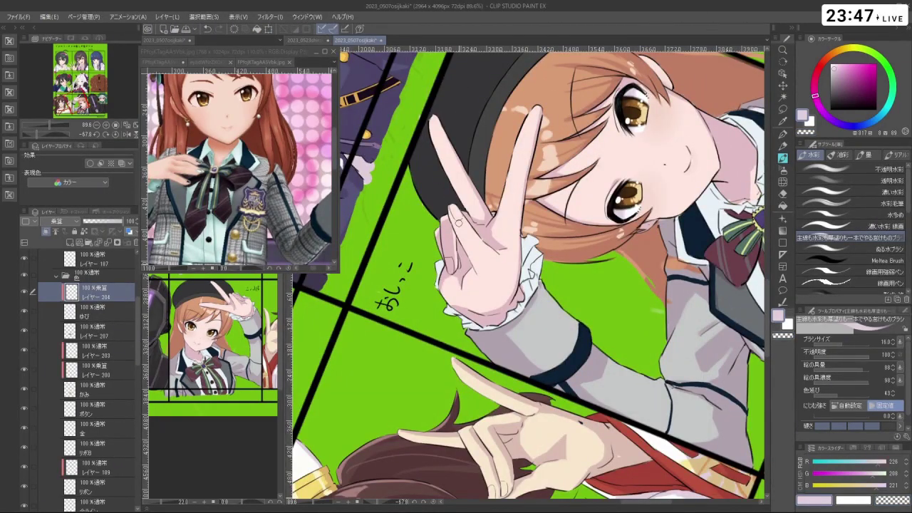
pyautogui.keyDown('ctrl'); pyautogui.click(457, 223); pyautogui.keyUp('ctrl')
pyautogui.hotkey('ctrl', 'z')
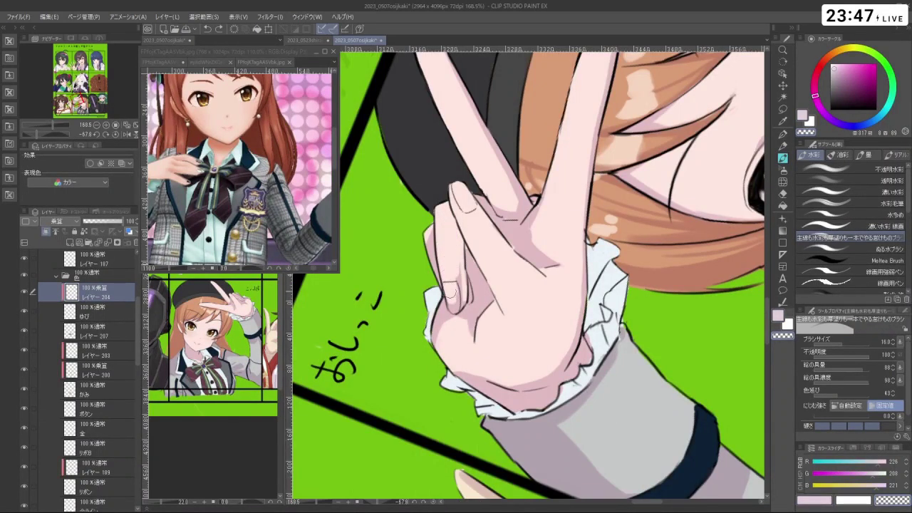
# - Touch up the fingers with the hand upside down, undoing the stroke near the index finger
pyautogui.press('c')
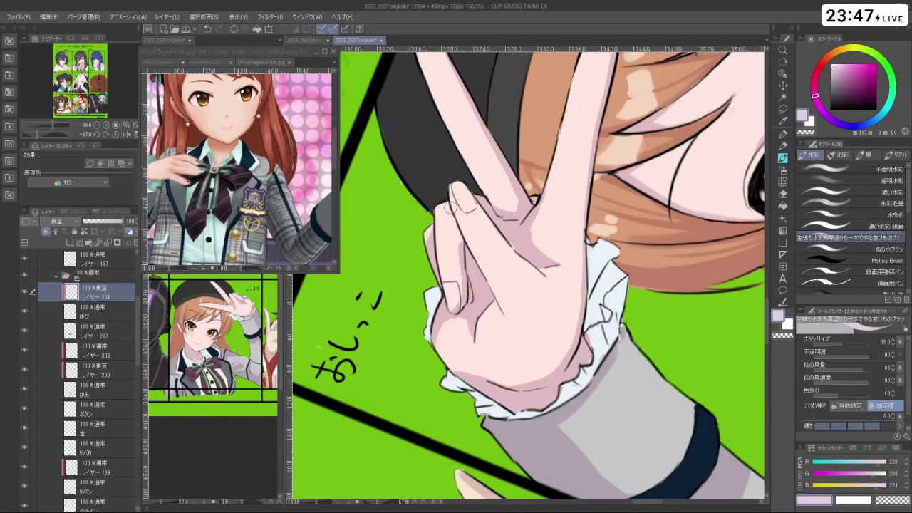
pyautogui.hotkey('shift', 'space')
pyautogui.moveTo(467, 264); pyautogui.dragTo(562, 272)
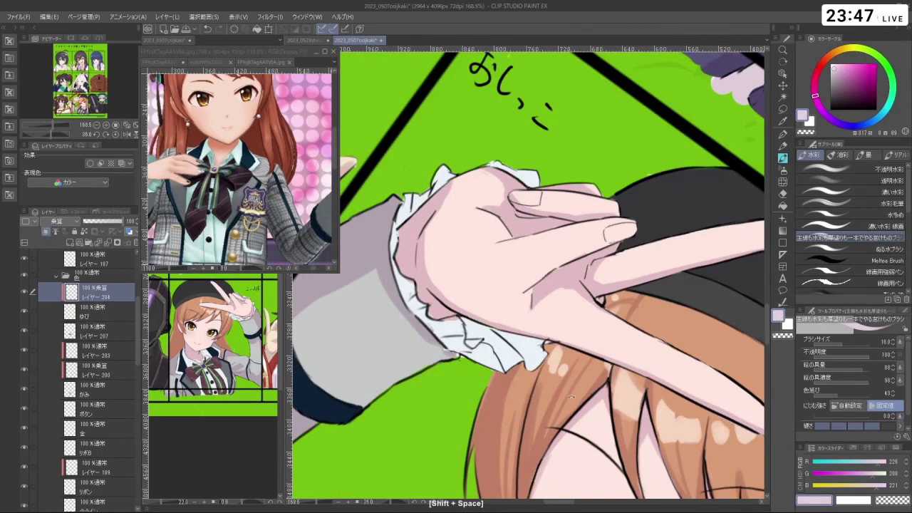
pyautogui.moveTo(570, 397); pyautogui.dragTo(582, 107)
pyautogui.press('c')
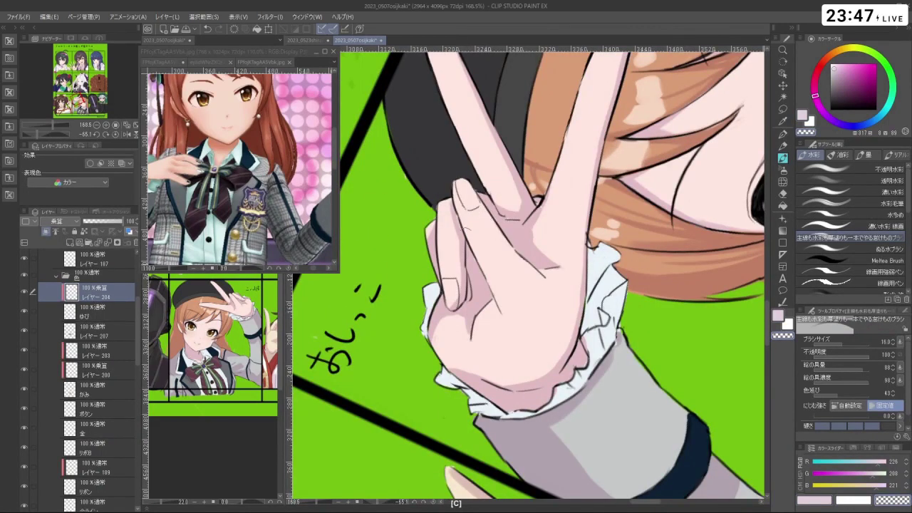
pyautogui.hotkey('ctrl', 'z')
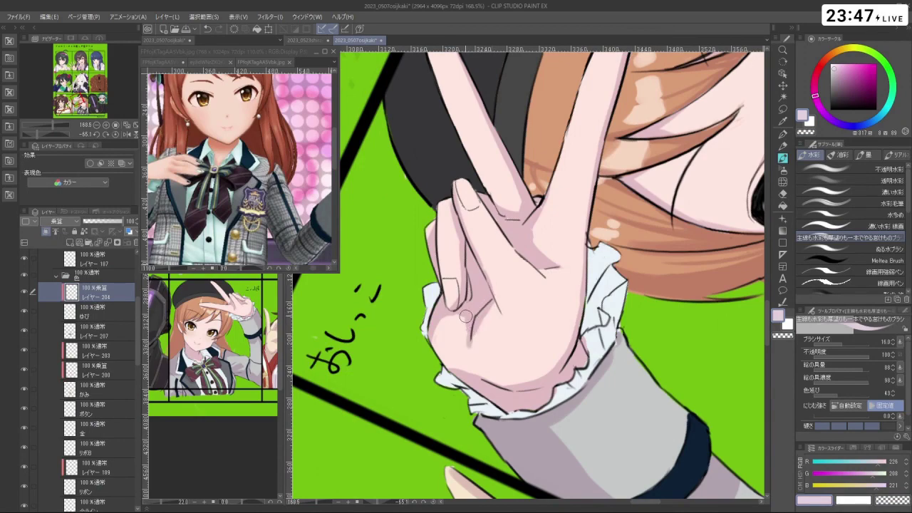
pyautogui.press('c')
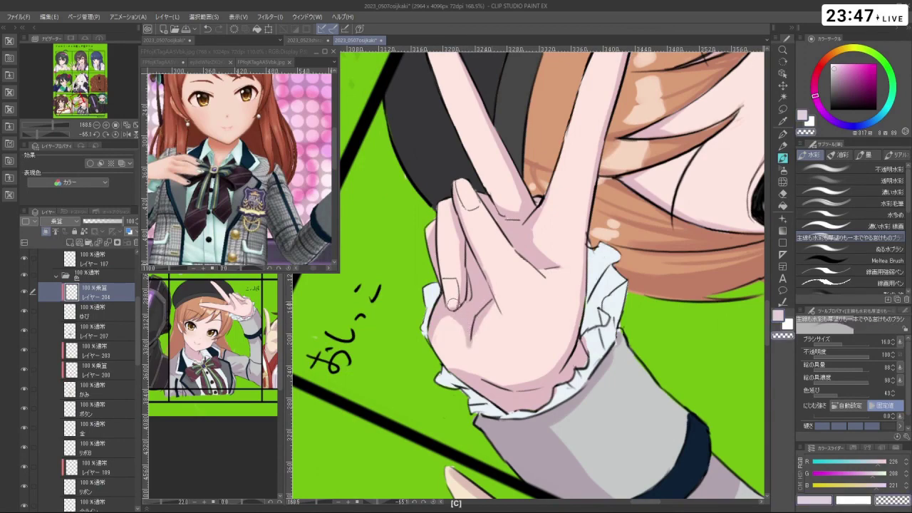
# - Zoom out toward the face, undoing the last strokes, and turn the canvas to see the panel
pyautogui.scroll(-3, 602, 273)
pyautogui.moveTo(563, 343); pyautogui.dragTo(601, 273)
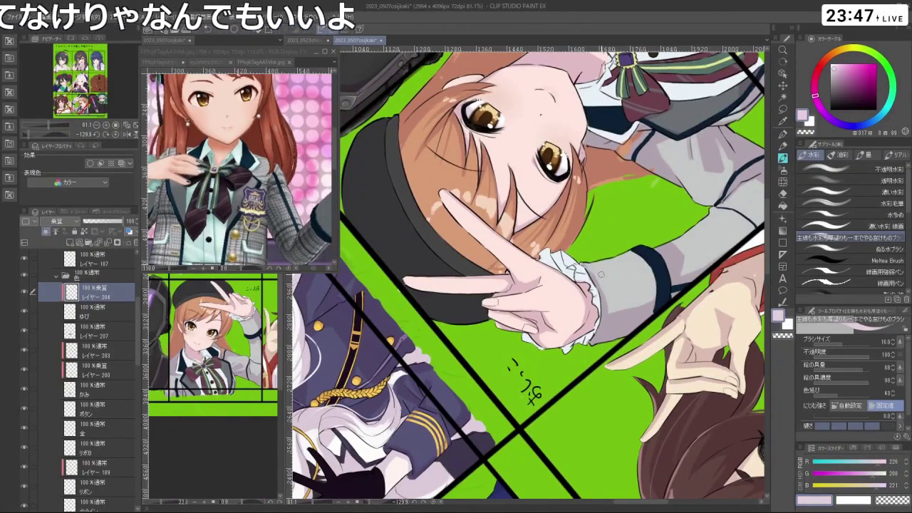
pyautogui.moveTo(601, 275); pyautogui.dragTo(564, 338)
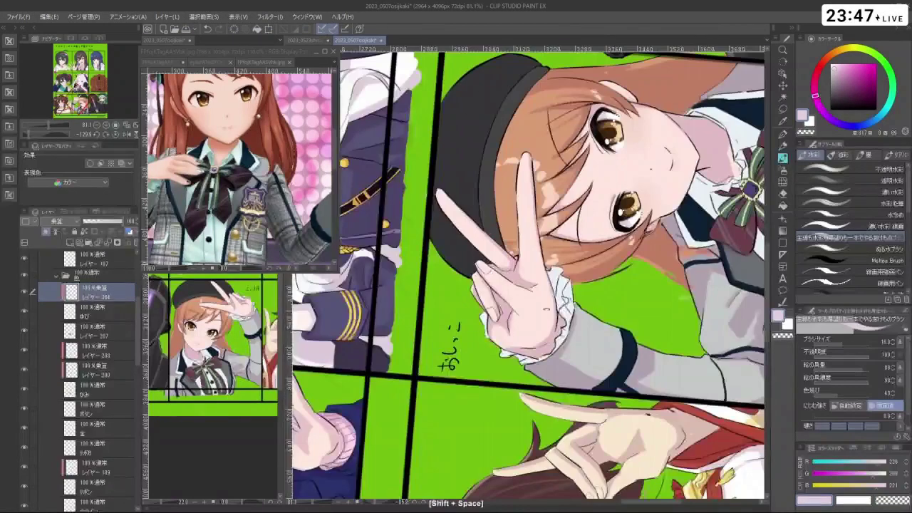
pyautogui.hotkey('ctrl', 'z')
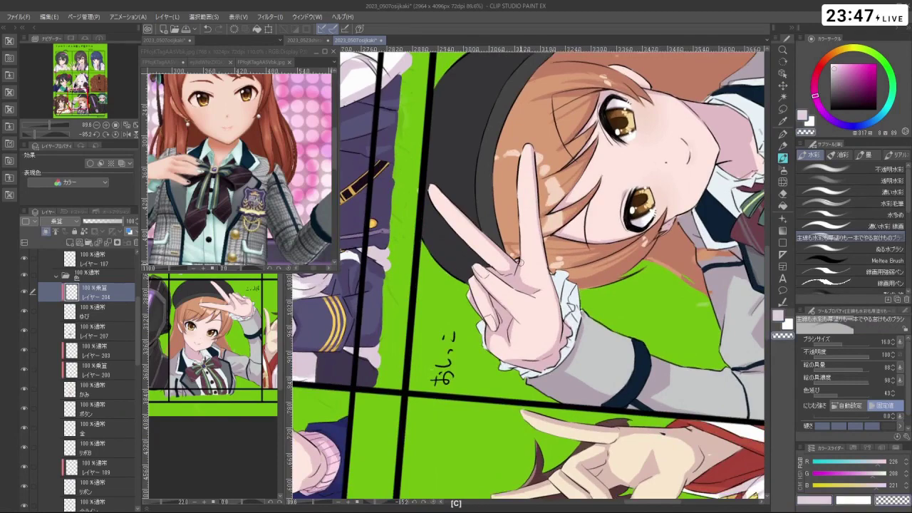
pyautogui.press('c')
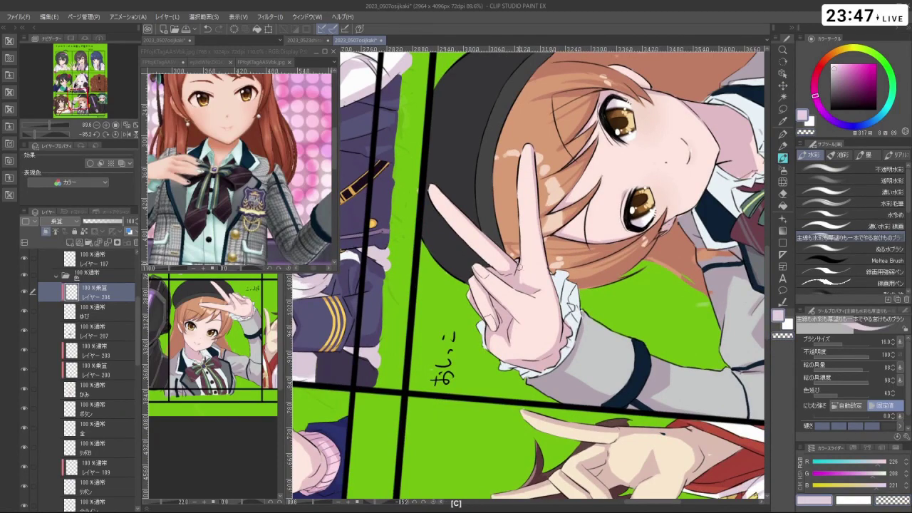
pyautogui.moveTo(598, 213); pyautogui.dragTo(499, 171)
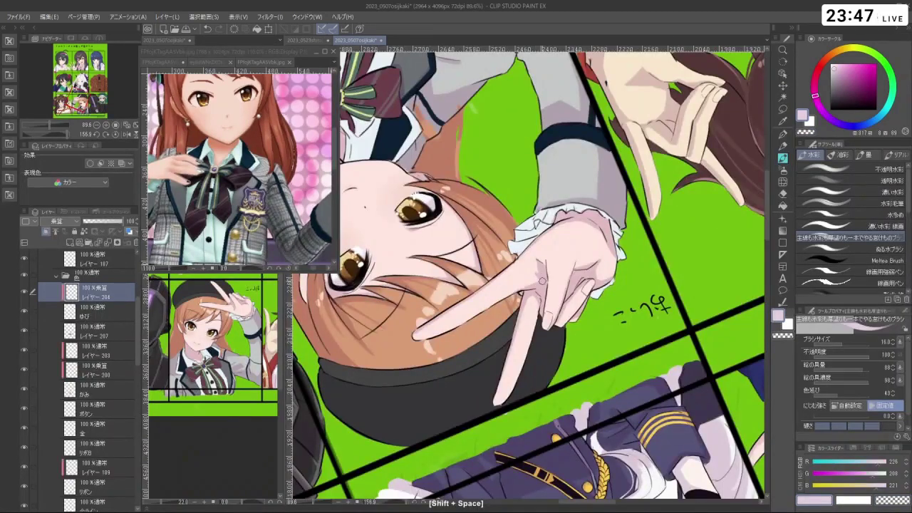
pyautogui.hotkey('ctrl', 'z')
pyautogui.moveTo(535, 267)
pyautogui.mouseDown()
pyautogui.moveTo(498, 214)
pyautogui.moveTo(518, 261)
pyautogui.mouseUp()
pyautogui.press('c')
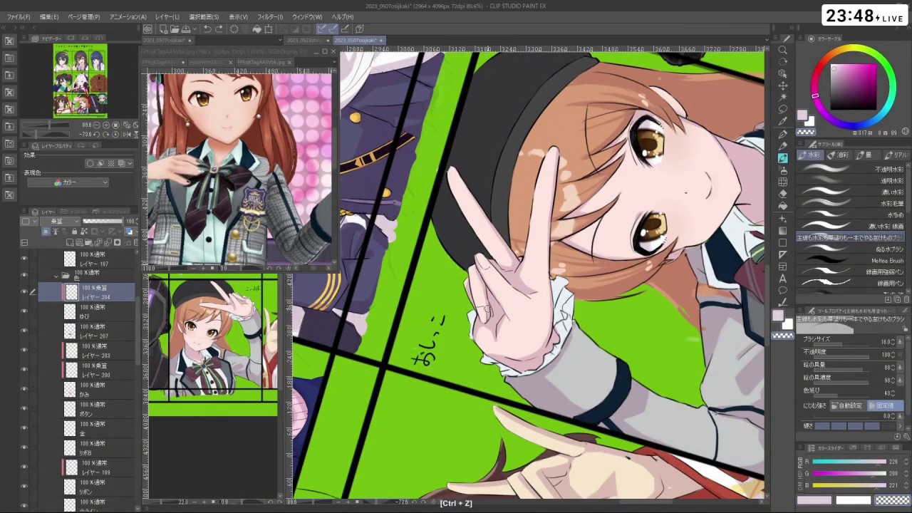
pyautogui.moveTo(503, 304); pyautogui.dragTo(577, 164)
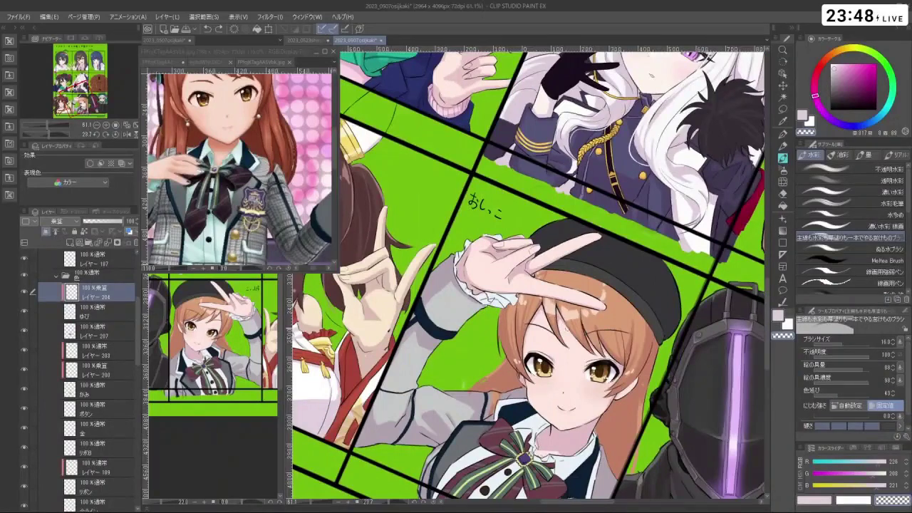
# - Select layer 199 and rotate and zoom the view to frame the beret girl's panel
pyautogui.moveTo(140, 332); pyautogui.dragTo(125, 446)
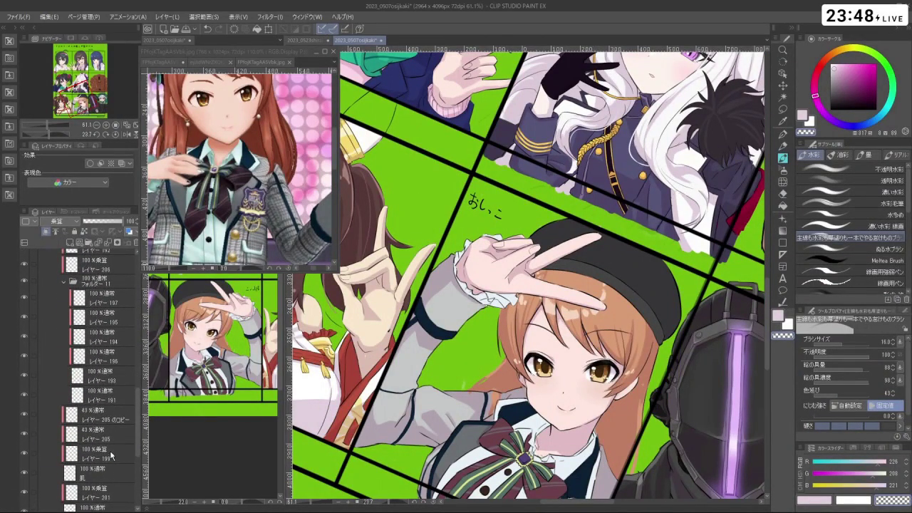
pyautogui.click(112, 455)
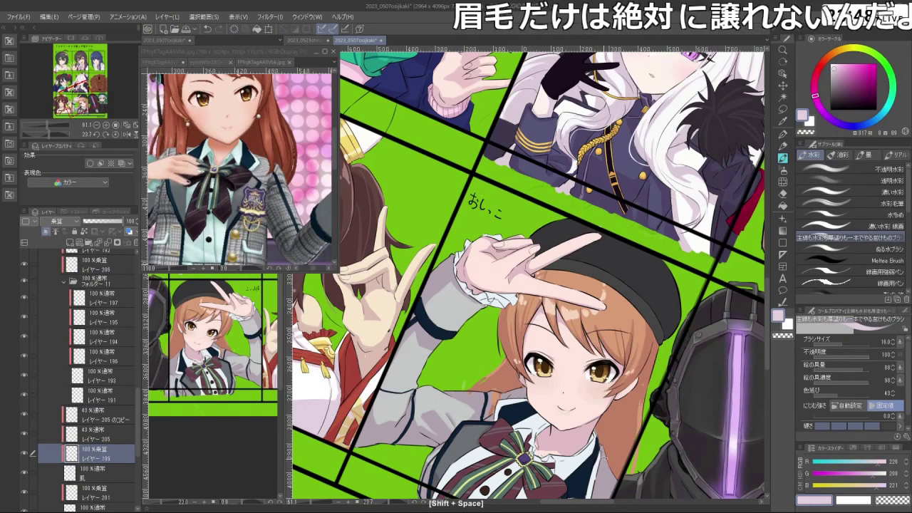
pyautogui.moveTo(610, 427); pyautogui.dragTo(641, 335)
pyautogui.scroll(5, 642, 335)
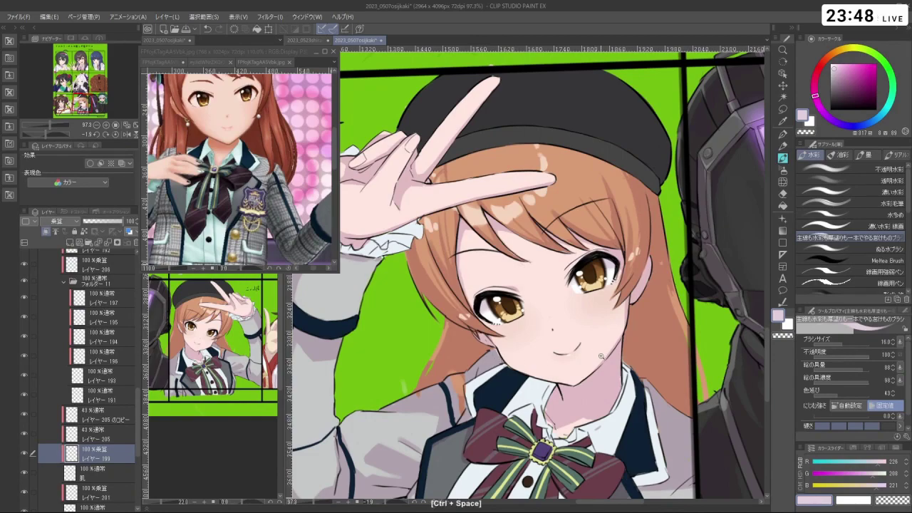
pyautogui.scroll(-4, 580, 346)
pyautogui.moveTo(579, 347); pyautogui.dragTo(489, 253)
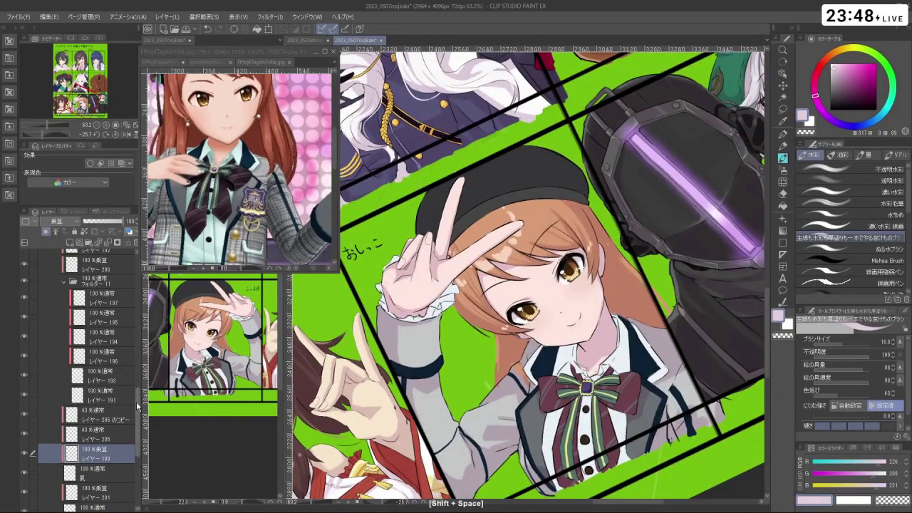
# - On multiply layer 200, resize the shading brush and undo a stroke near the face
pyautogui.moveTo(139, 393); pyautogui.dragTo(153, 320)
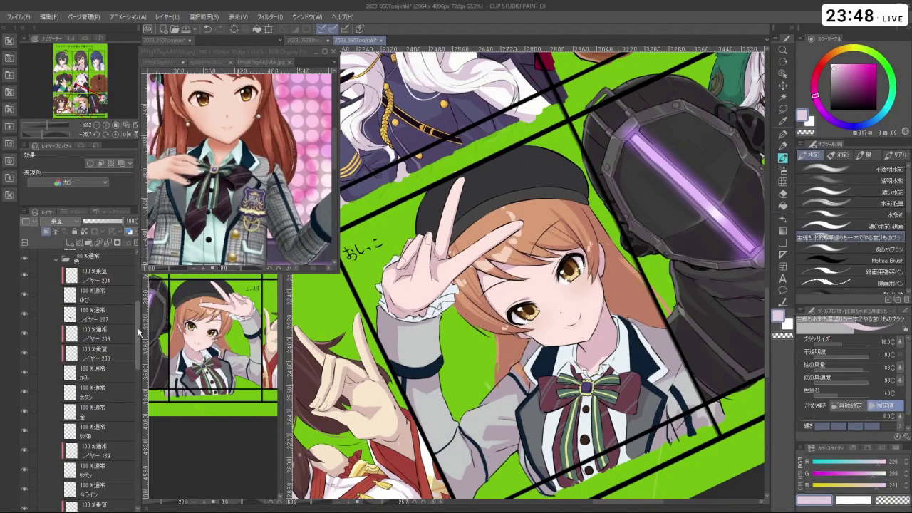
pyautogui.click(116, 348)
pyautogui.moveTo(527, 270); pyautogui.dragTo(499, 285)
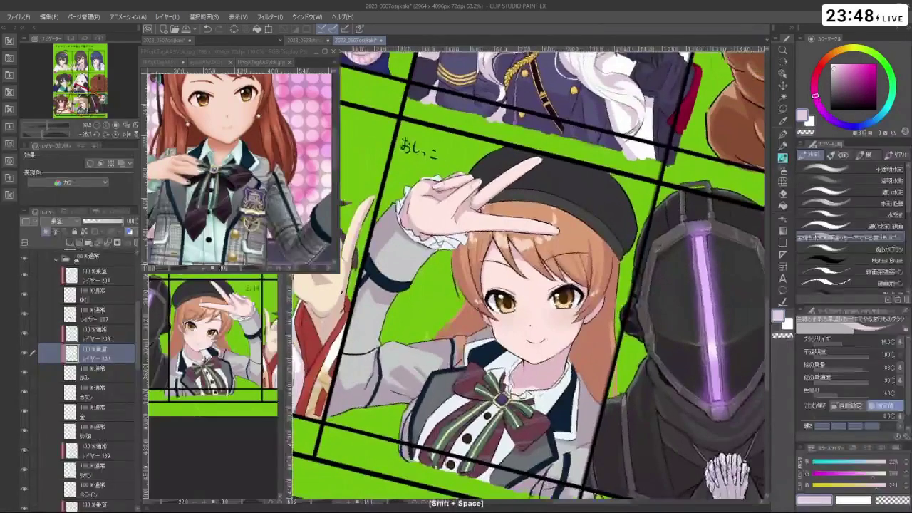
pyautogui.moveTo(492, 239); pyautogui.dragTo(527, 250)
pyautogui.hotkey('ctrl', 'z')
pyautogui.hotkey('ctrl', 'z')
pyautogui.hotkey('ctrl', 'z')
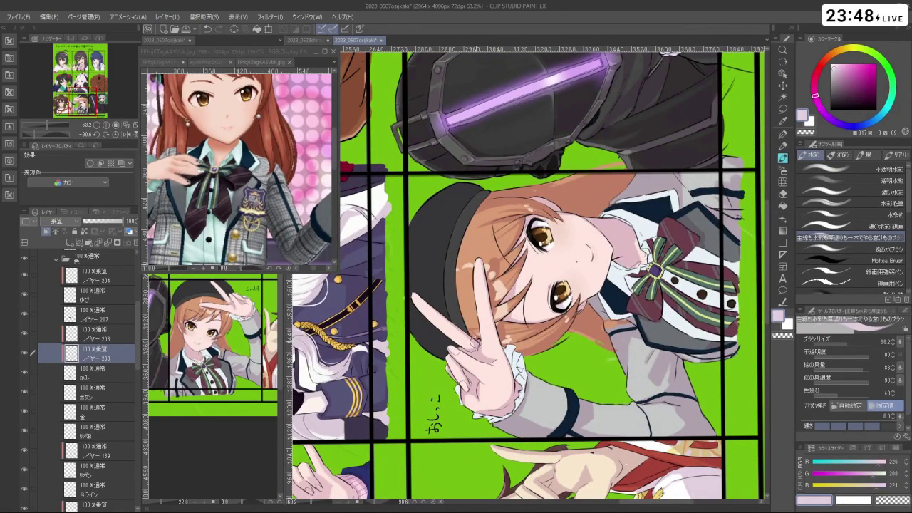
# - Rotate the canvas to reach the hair and undo two unwanted shading strokes beside the face
pyautogui.moveTo(627, 214); pyautogui.dragTo(428, 335)
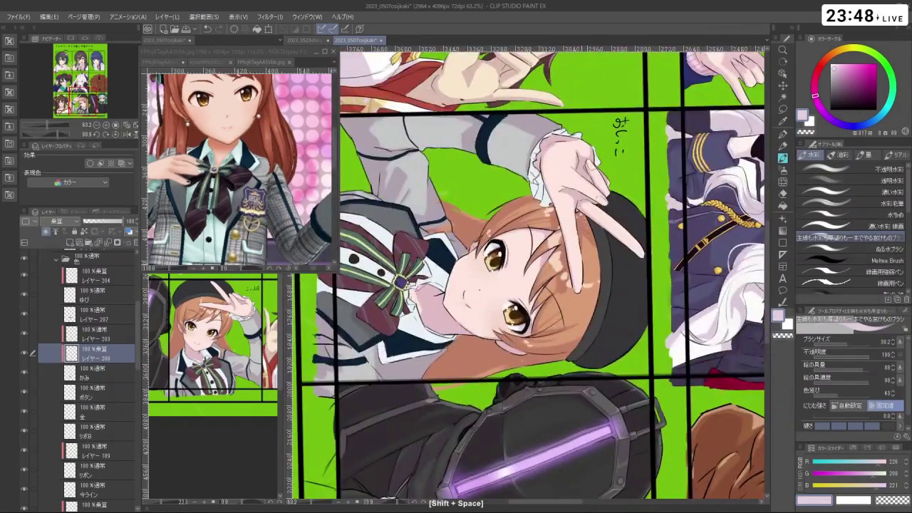
pyautogui.moveTo(641, 274); pyautogui.dragTo(413, 274)
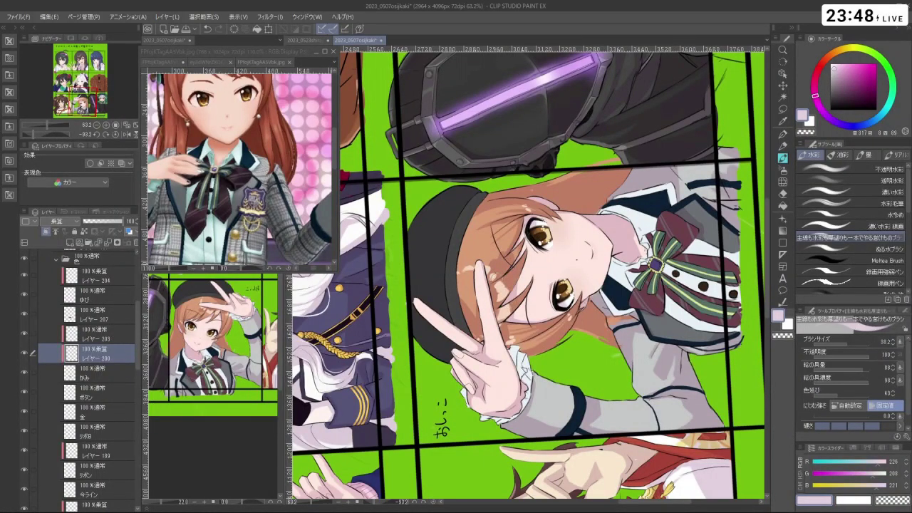
pyautogui.moveTo(627, 285); pyautogui.dragTo(563, 293)
pyautogui.press('c')
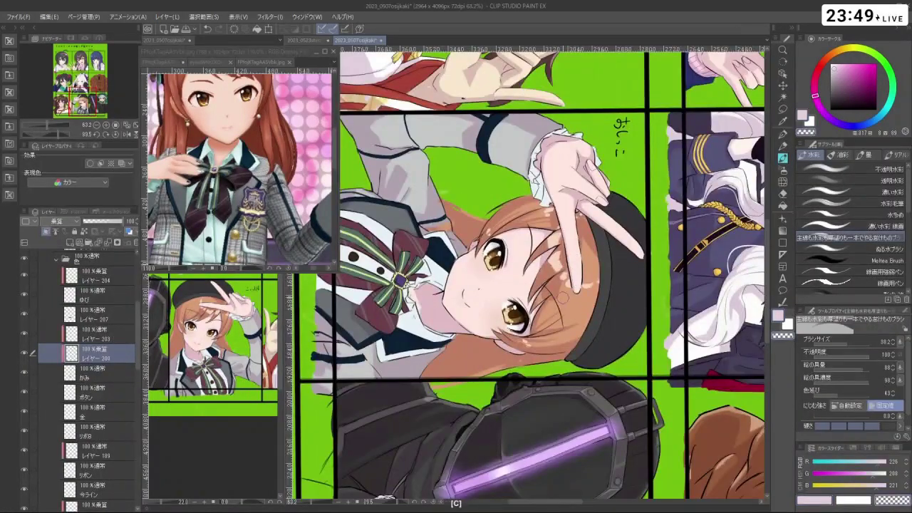
pyautogui.moveTo(578, 258); pyautogui.dragTo(567, 239)
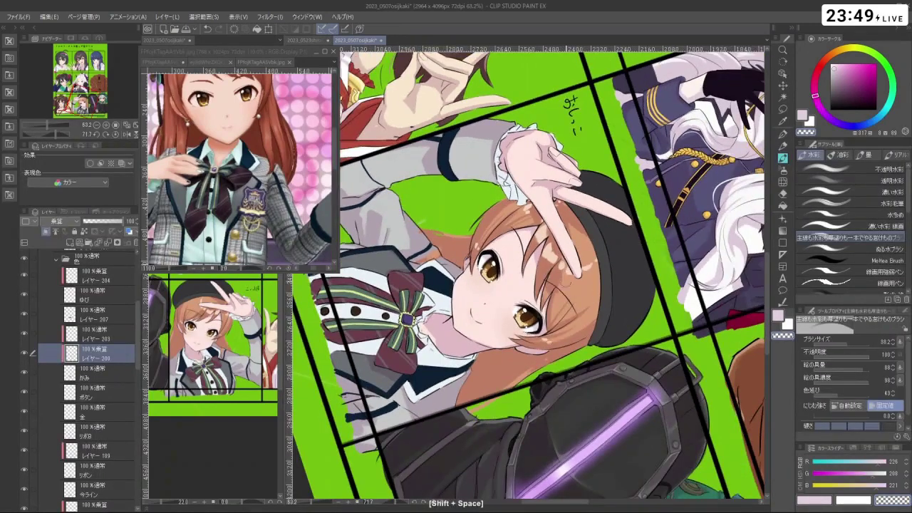
pyautogui.press('c')
pyautogui.moveTo(627, 214); pyautogui.dragTo(434, 257)
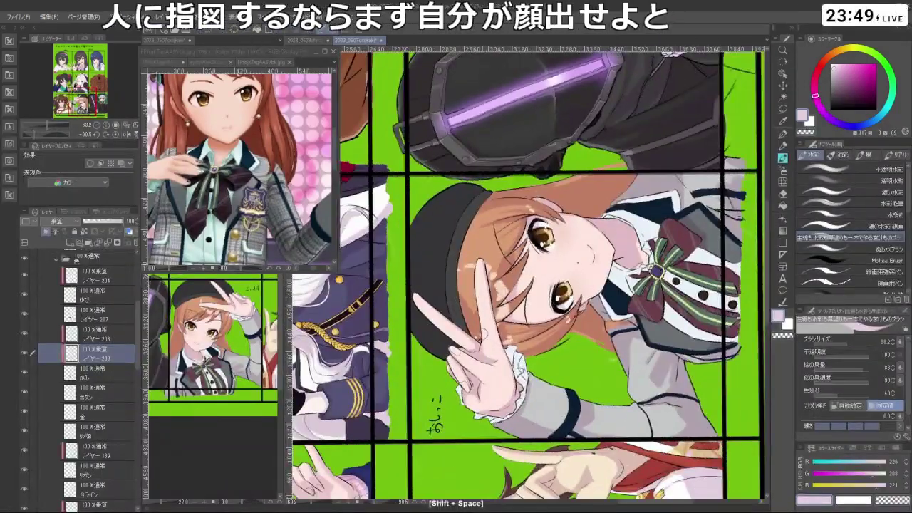
pyautogui.press('c')
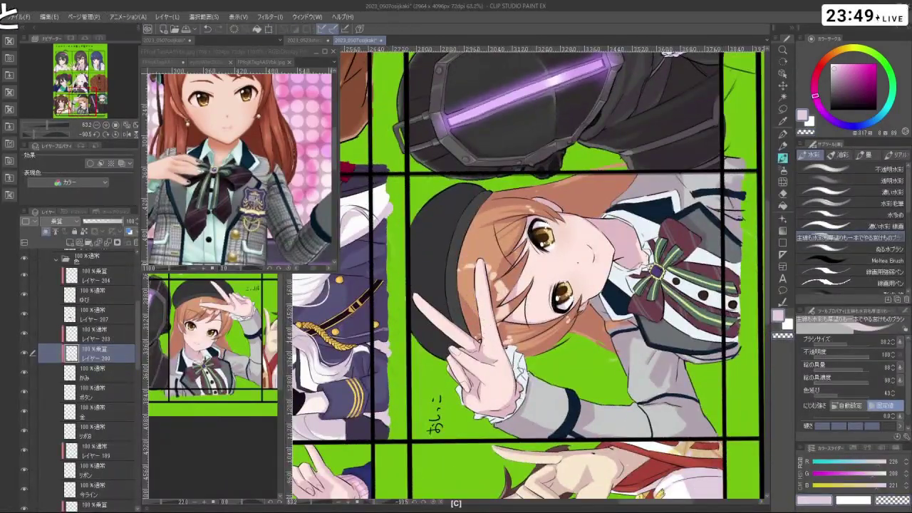
pyautogui.moveTo(613, 179); pyautogui.dragTo(427, 342)
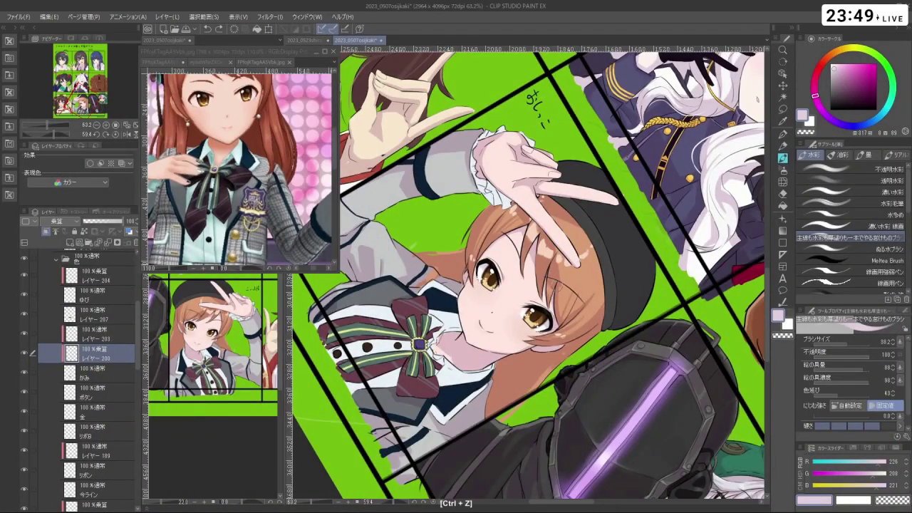
pyautogui.moveTo(559, 285); pyautogui.dragTo(571, 228)
pyautogui.hotkey('ctrl', 'z')
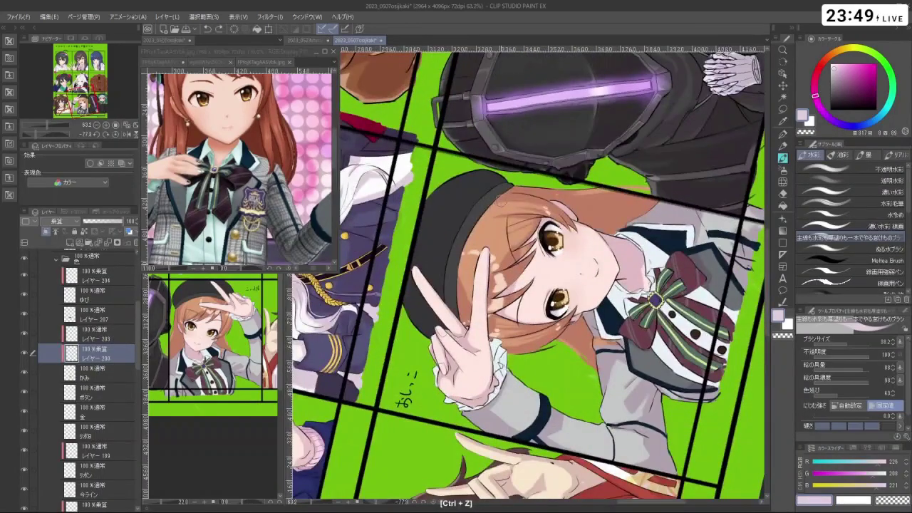
pyautogui.hotkey('ctrl', 'z')
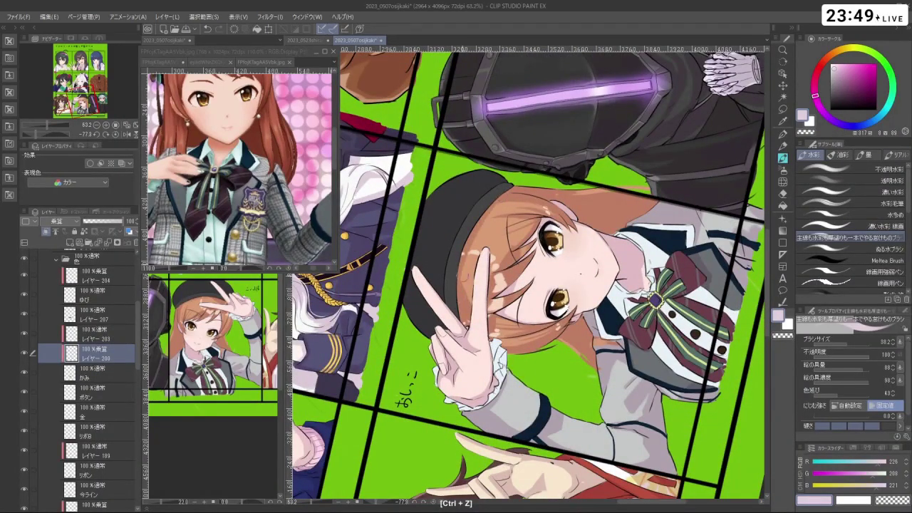
# - Rotate the view through several angles and bring the whole collage back upright
pyautogui.moveTo(570, 229); pyautogui.dragTo(538, 204)
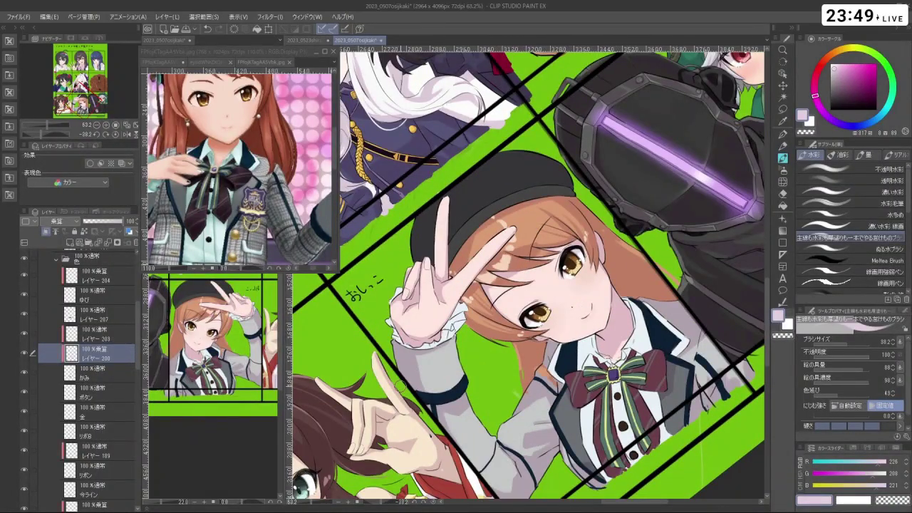
pyautogui.hotkey('shift', 'space')
pyautogui.moveTo(522, 419); pyautogui.dragTo(643, 373)
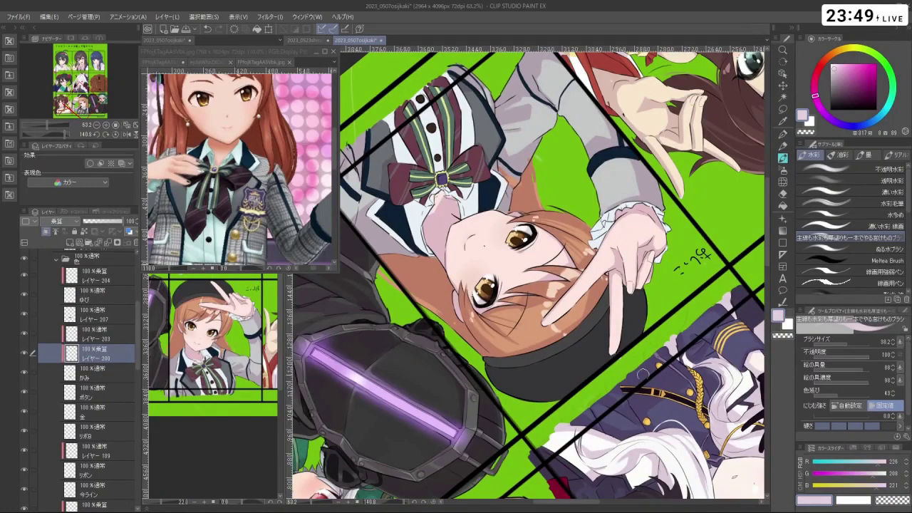
pyautogui.hotkey('shift', 'space')
pyautogui.moveTo(586, 368); pyautogui.dragTo(500, 170)
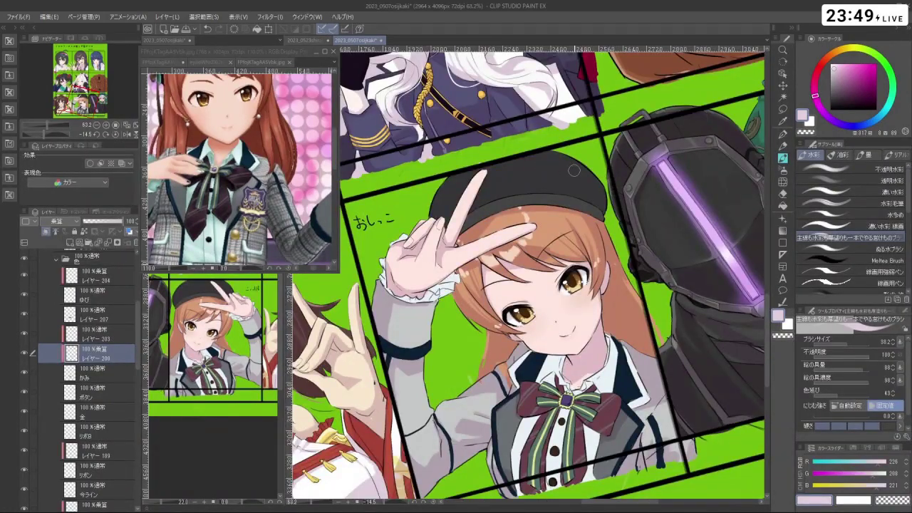
pyautogui.hotkey('shift', 'space')
pyautogui.moveTo(620, 389); pyautogui.dragTo(606, 135)
pyautogui.moveTo(638, 262); pyautogui.dragTo(396, 171)
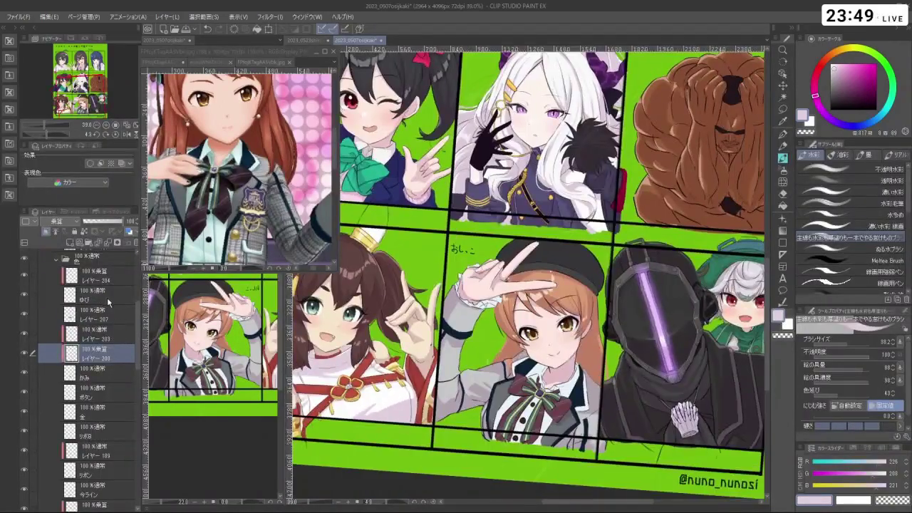
# - Set レイヤー 207 to 乗算 (Multiply) blending and zoom in on the beret girl's face
pyautogui.scroll(1, 100, 342)
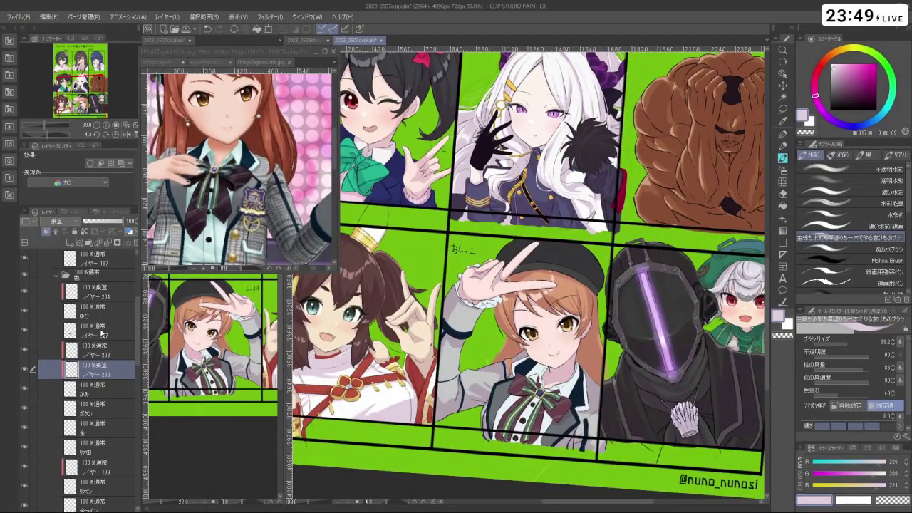
pyautogui.click(94, 335)
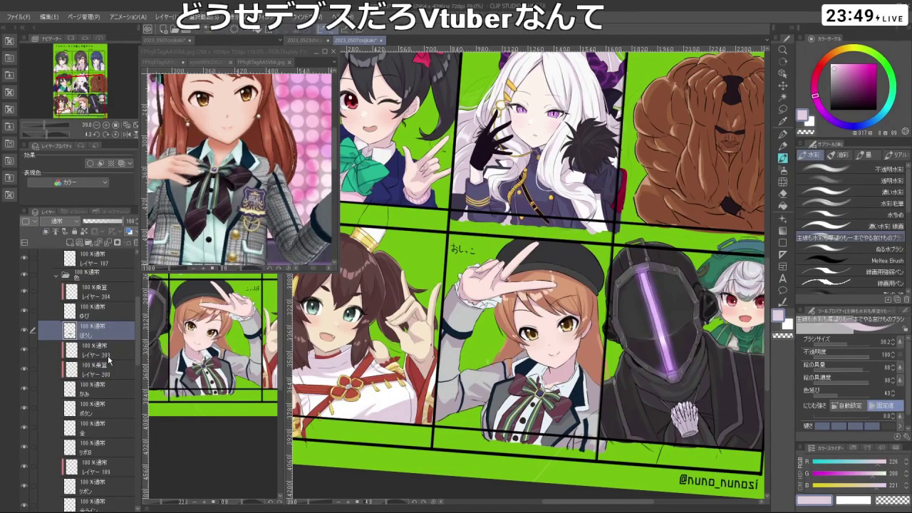
pyautogui.click(61, 222)
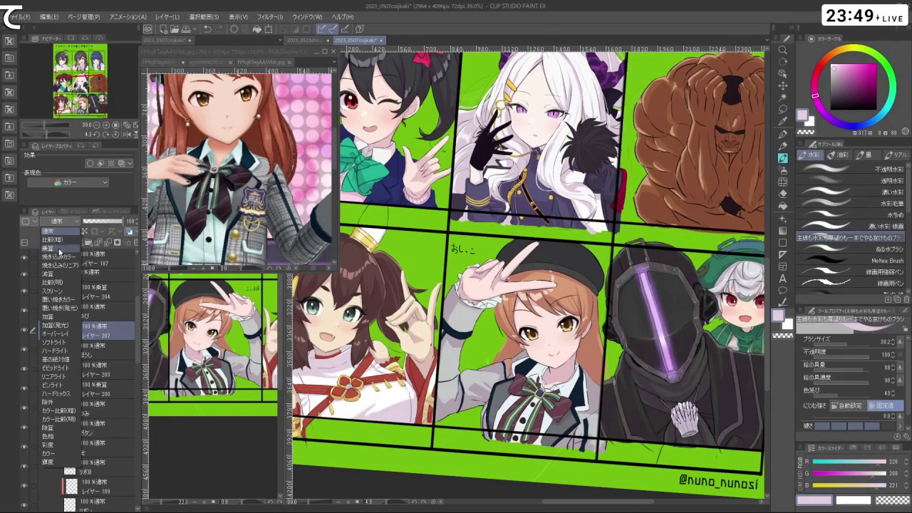
pyautogui.click(50, 248)
pyautogui.moveTo(593, 248)
pyautogui.mouseDown()
pyautogui.moveTo(607, 265)
pyautogui.moveTo(541, 335)
pyautogui.moveTo(485, 267)
pyautogui.moveTo(476, 324)
pyautogui.moveTo(499, 199)
pyautogui.moveTo(612, 249)
pyautogui.mouseUp()
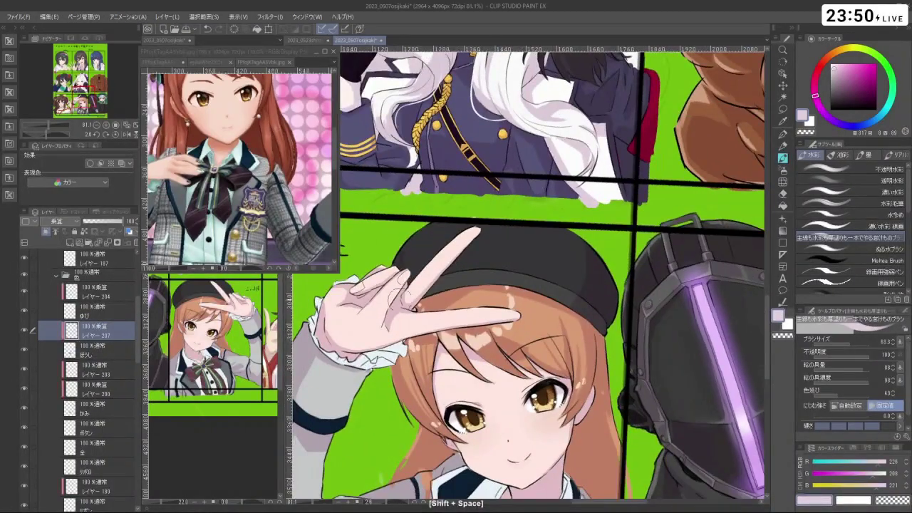
# - Shade on layer 207 at rotated angles, undoing two unwanted strokes
pyautogui.moveTo(398, 245); pyautogui.dragTo(492, 385)
pyautogui.hotkey('ctrl', 'z')
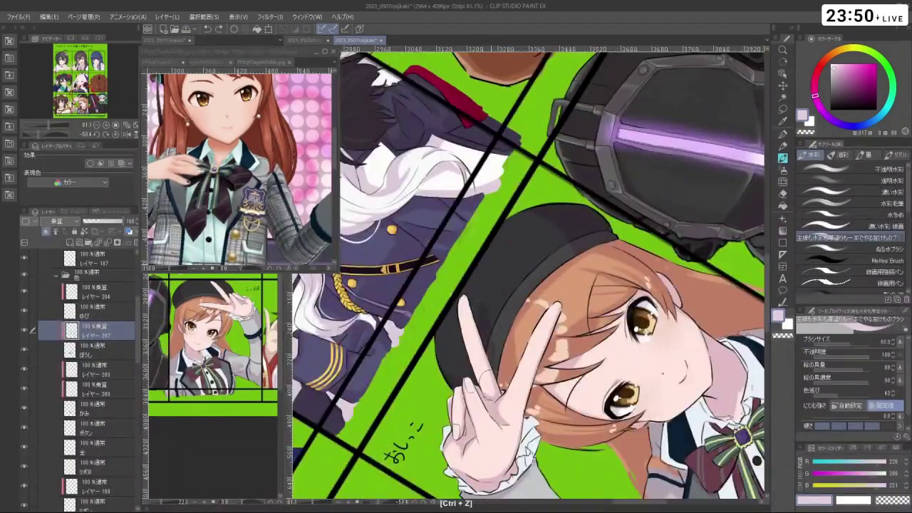
pyautogui.moveTo(485, 303); pyautogui.dragTo(545, 349)
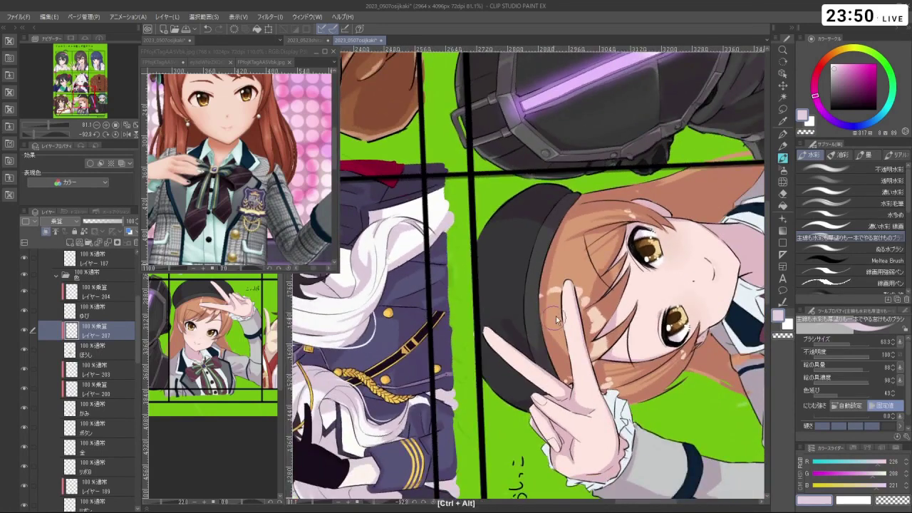
pyautogui.hotkey('ctrl', 'z')
pyautogui.hotkey('ctrl', 'z')
pyautogui.moveTo(544, 385); pyautogui.dragTo(481, 275)
pyautogui.press('c')
# - Resize the brush, undo another shading stroke, and turn the view back upright
pyautogui.hotkey('ctrl', 'alt')
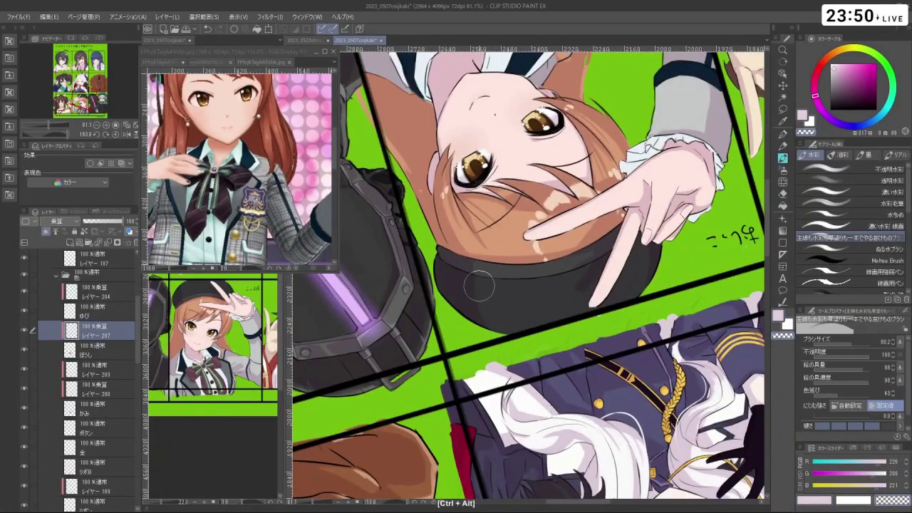
pyautogui.press('c')
pyautogui.moveTo(552, 387); pyautogui.dragTo(566, 285)
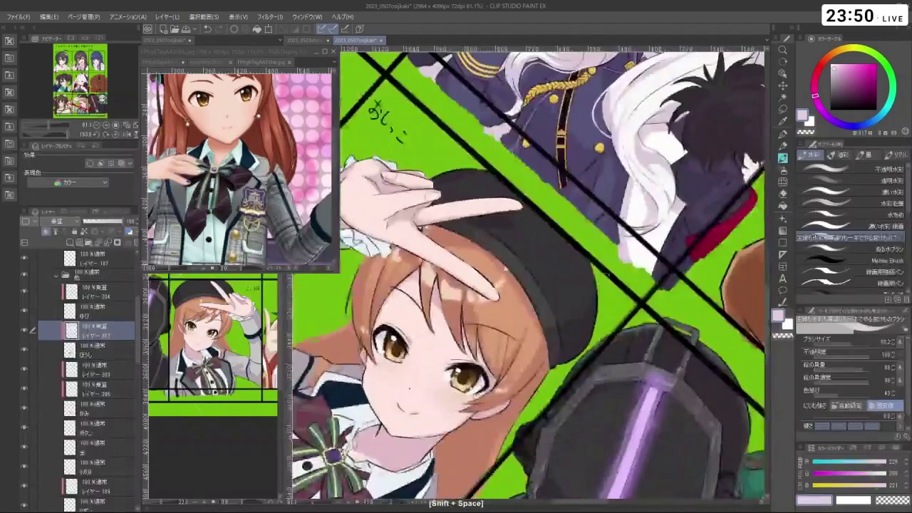
pyautogui.hotkey('ctrl', 'z')
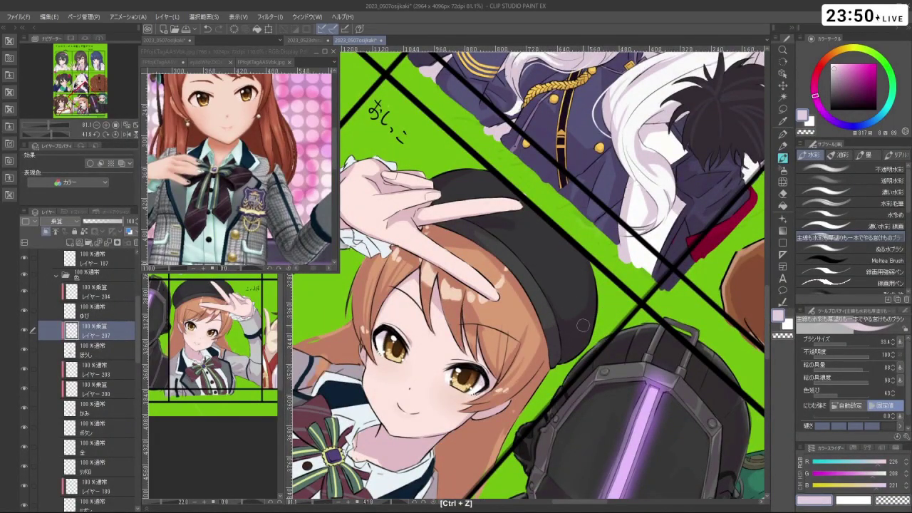
pyautogui.moveTo(583, 325); pyautogui.dragTo(556, 250)
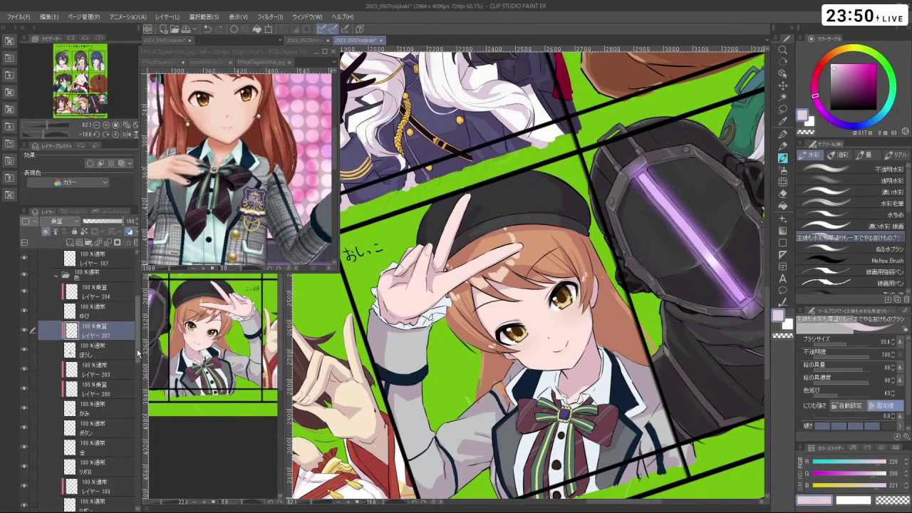
pyautogui.moveTo(139, 352); pyautogui.dragTo(158, 463)
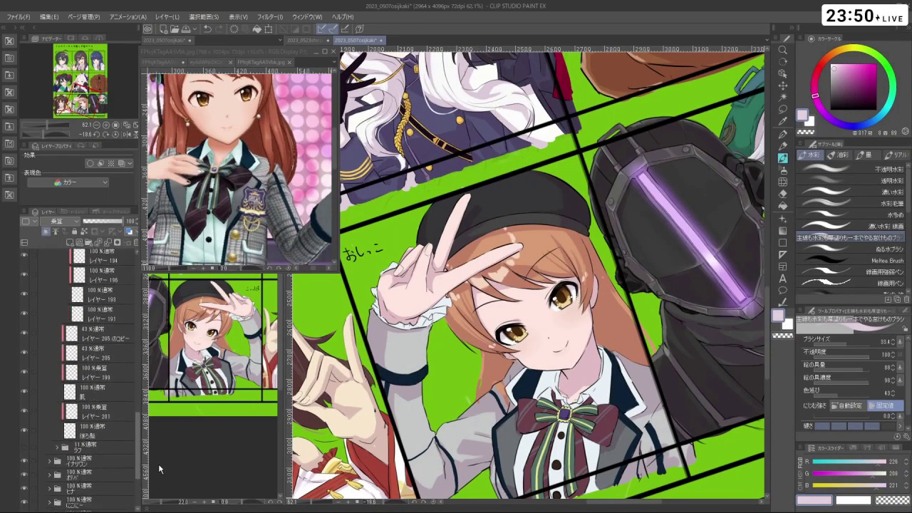
# - On layer 199, zoom in and darken the lower-left outline of the upper eye
pyautogui.click(100, 392)
pyautogui.hotkey('shift', 'space')
pyautogui.moveTo(499, 356); pyautogui.dragTo(413, 271)
pyautogui.scroll(5, 550, 272)
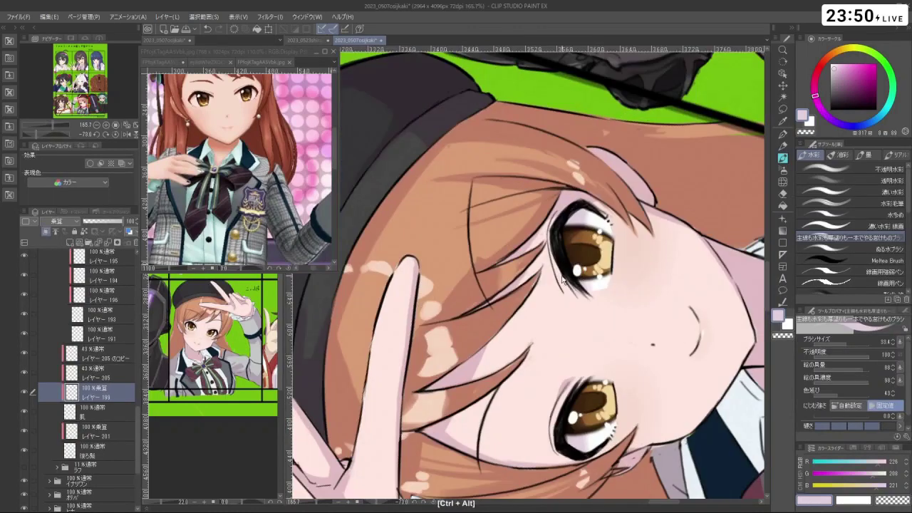
pyautogui.hotkey('ctrl', 'z')
pyautogui.moveTo(550, 253)
pyautogui.mouseDown()
pyautogui.moveTo(561, 287)
pyautogui.moveTo(470, 384)
pyautogui.moveTo(542, 271)
pyautogui.mouseUp()
pyautogui.hotkey('shift', 'space')
pyautogui.scroll(-5, 456, 413)
pyautogui.scroll(4, 558, 250)
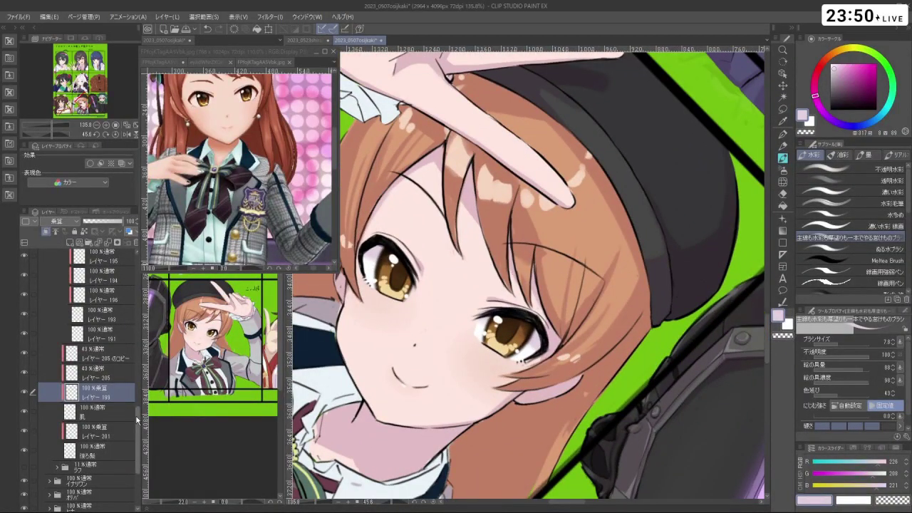
# - Select the かみ layer and eyedrop the orange-brown hair colour
pyautogui.moveTo(137, 419); pyautogui.dragTo(139, 320)
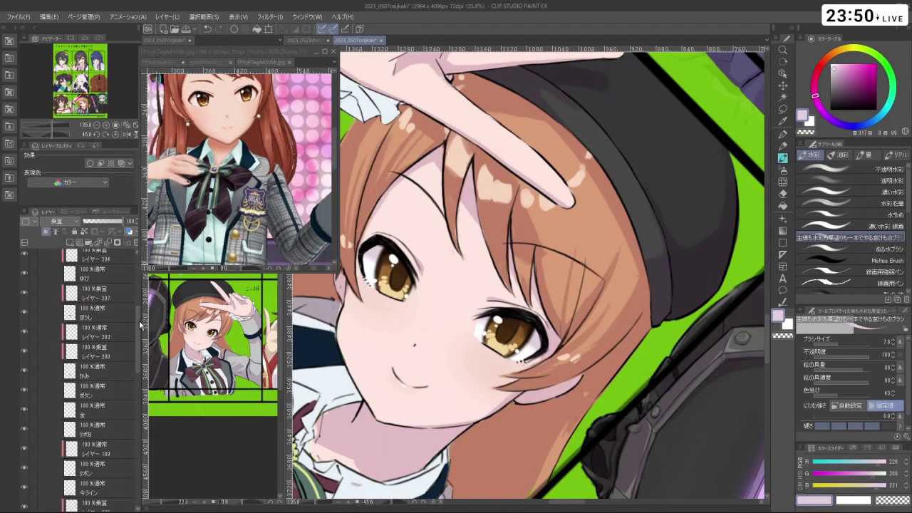
pyautogui.click(120, 373)
pyautogui.rightClick(573, 230)
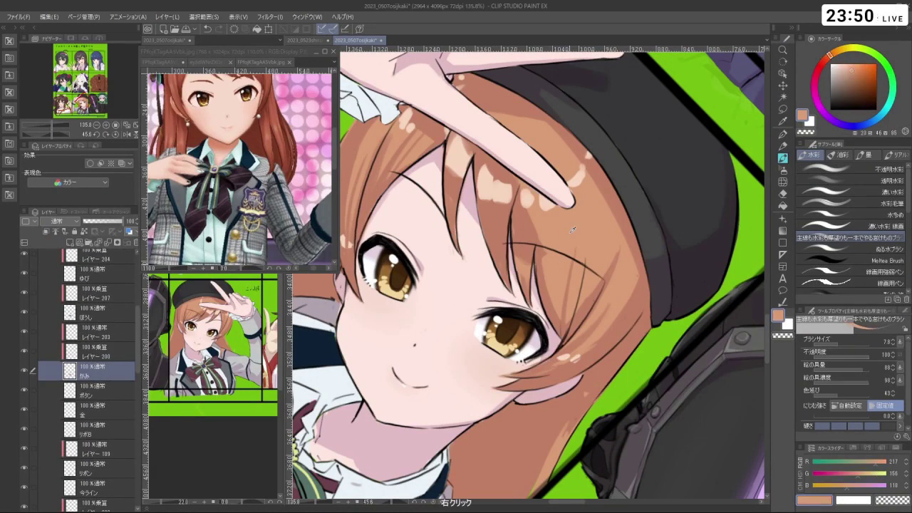
# - Enlarge the brush to 12.5 and undo the small marks near the right eye
pyautogui.moveTo(512, 223); pyautogui.dragTo(520, 223)
pyautogui.hotkey('ctrl', 'z')
pyautogui.scroll(-5, 454, 182)
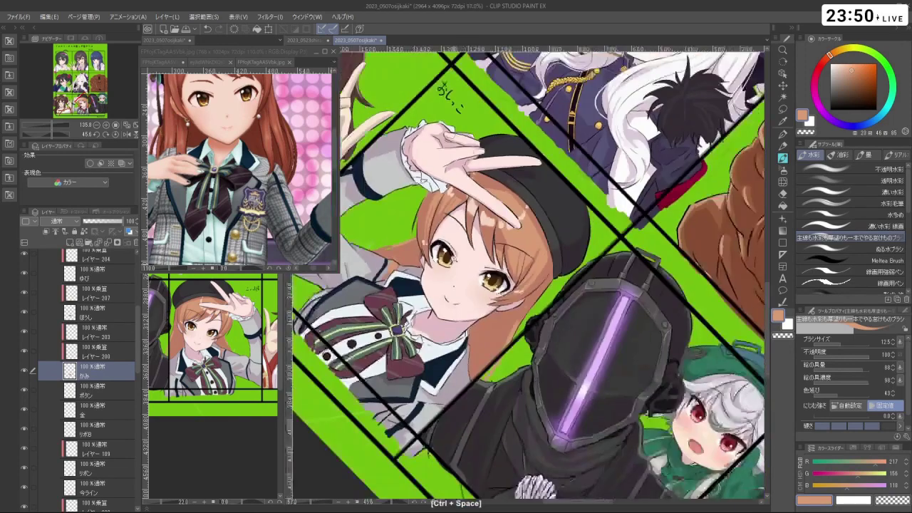
pyautogui.moveTo(453, 182); pyautogui.dragTo(712, 307)
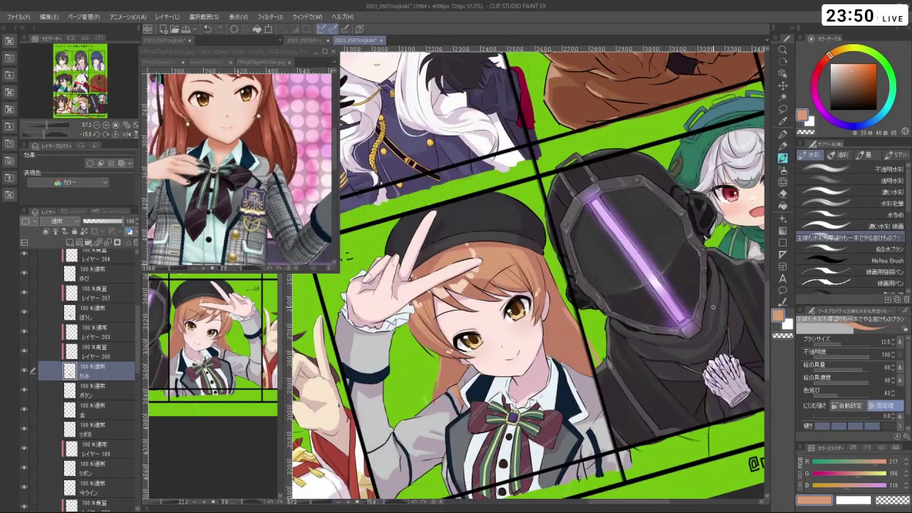
pyautogui.scroll(3, 518, 265)
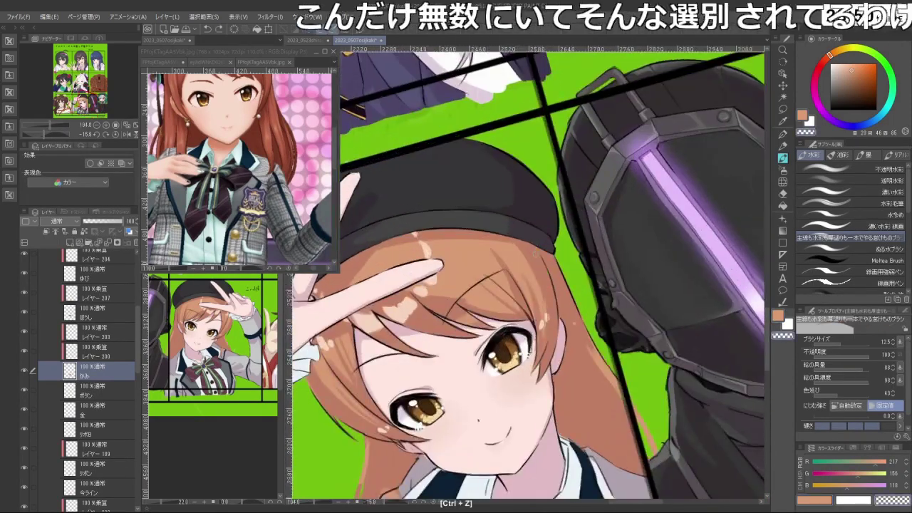
pyautogui.hotkey('alt', ']')
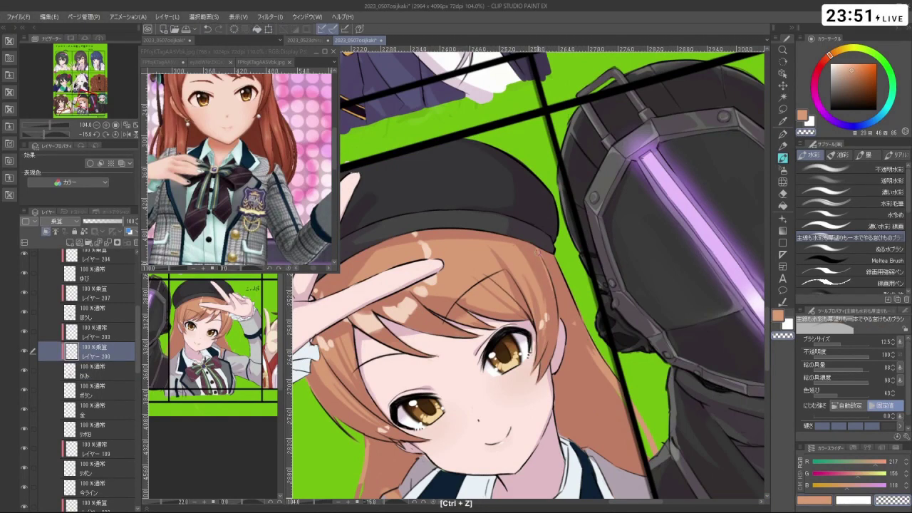
pyautogui.hotkey('ctrl', 'z')
# - Undo the last face stroke, level the view, and zoom out to show face and bow
pyautogui.moveTo(546, 275); pyautogui.dragTo(413, 328)
pyautogui.hotkey('ctrl', 'z')
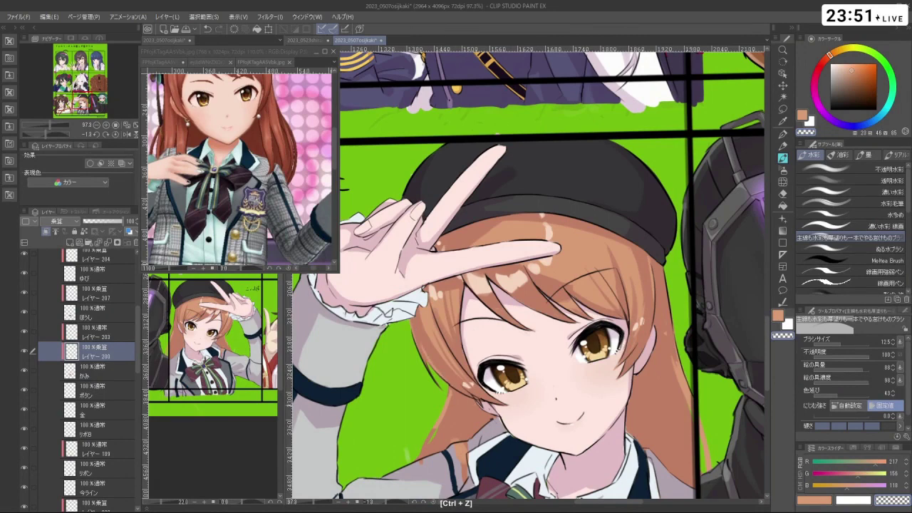
pyautogui.hotkey('shift', 'space')
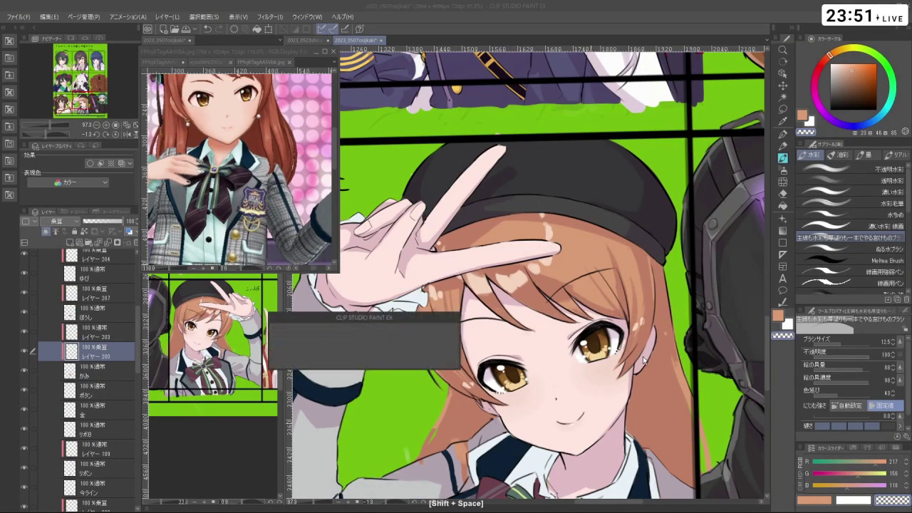
pyautogui.moveTo(643, 356); pyautogui.dragTo(570, 441)
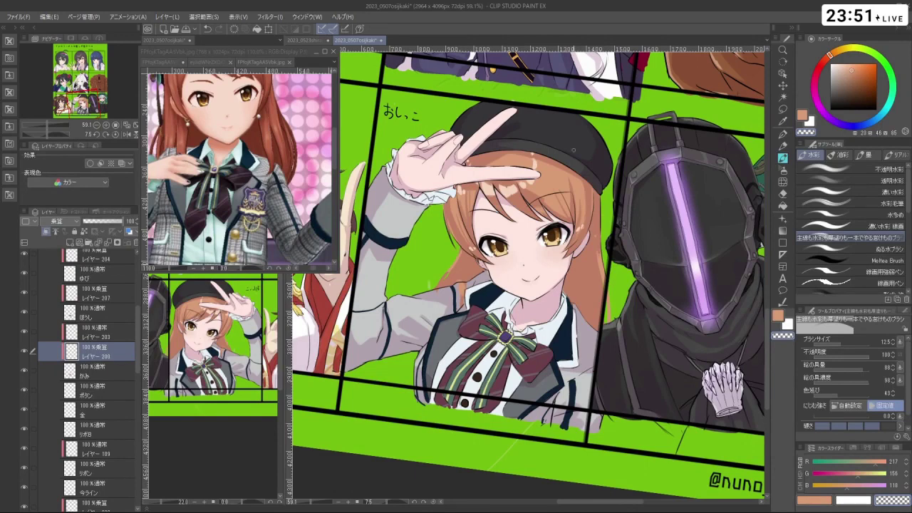
pyautogui.scroll(5, 599, 230)
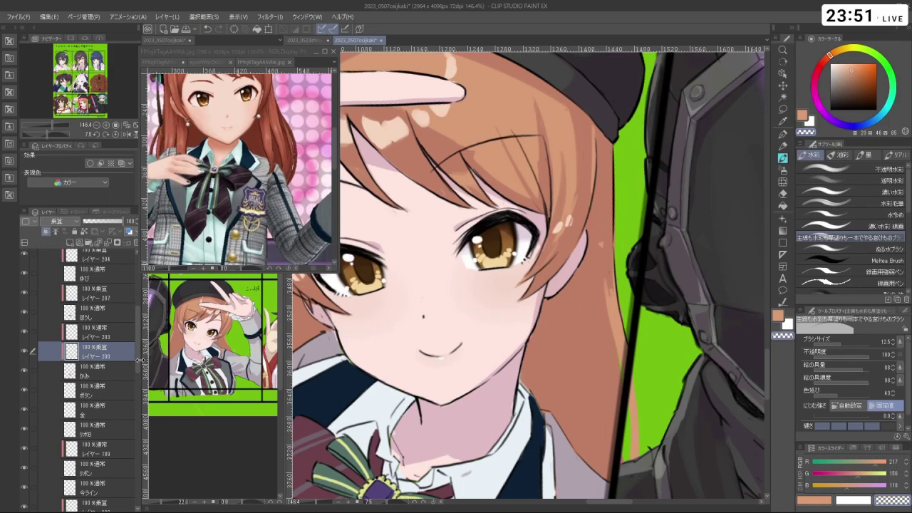
pyautogui.keyDown('alt'); pyautogui.click(577, 283); pyautogui.keyUp('alt')
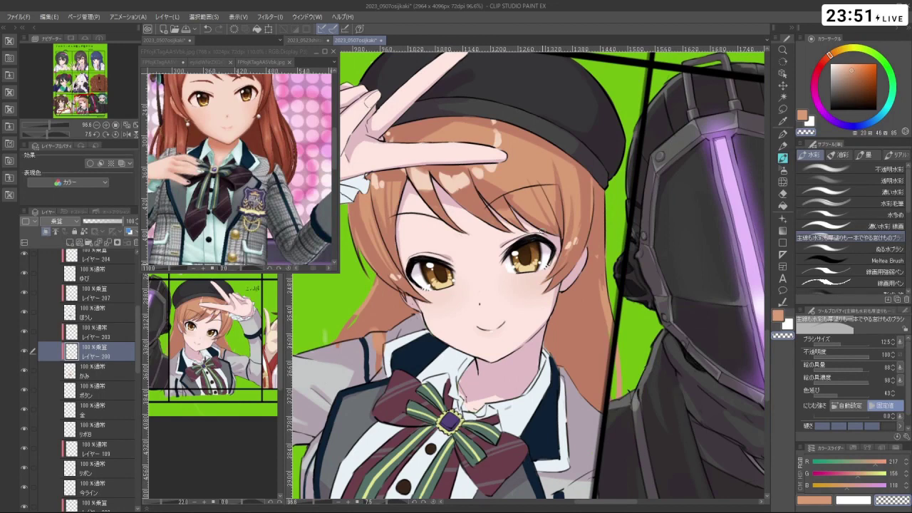
pyautogui.scroll(5, 123, 308)
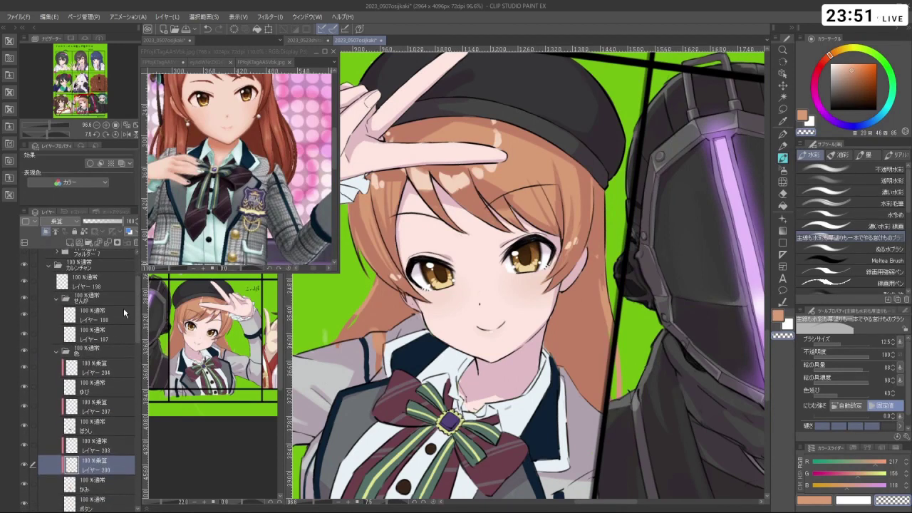
# - Select line-art layer 187, shrink the brush to 7.4, and pick black
pyautogui.click(100, 334)
pyautogui.keyDown('ctrl'); pyautogui.click(386, 292); pyautogui.keyUp('ctrl')
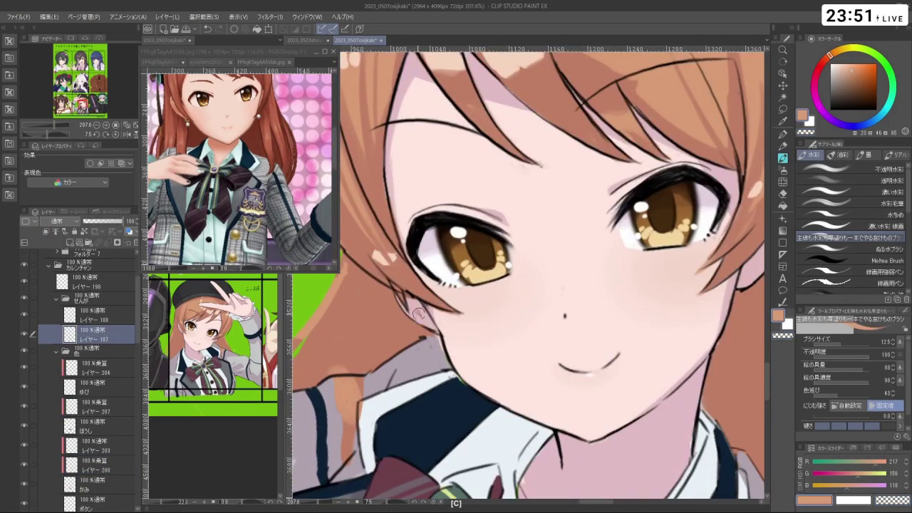
pyautogui.moveTo(418, 313); pyautogui.dragTo(426, 324)
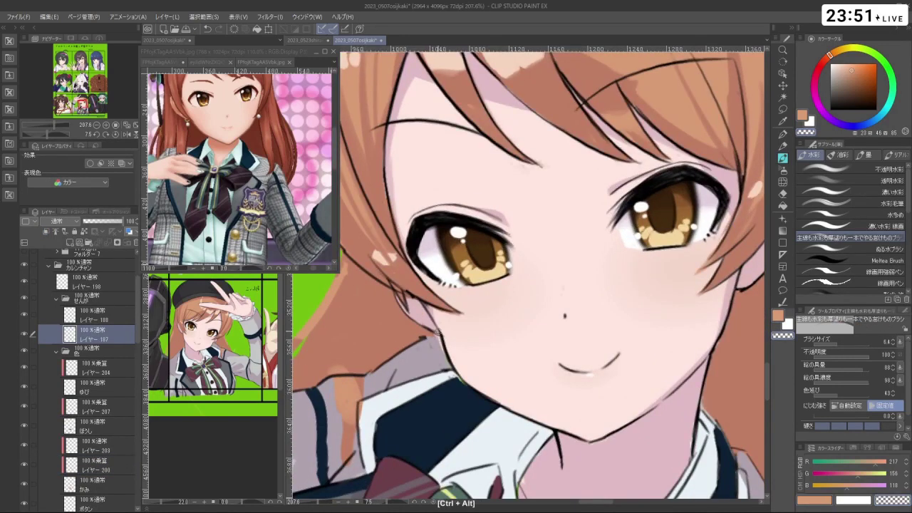
pyautogui.keyDown('alt'); pyautogui.click(457, 298); pyautogui.keyUp('alt')
# - Zoom around the face, then show the two-girls V-sign reference widened in the sub-view
pyautogui.moveTo(457, 298); pyautogui.dragTo(717, 269)
pyautogui.press('c')
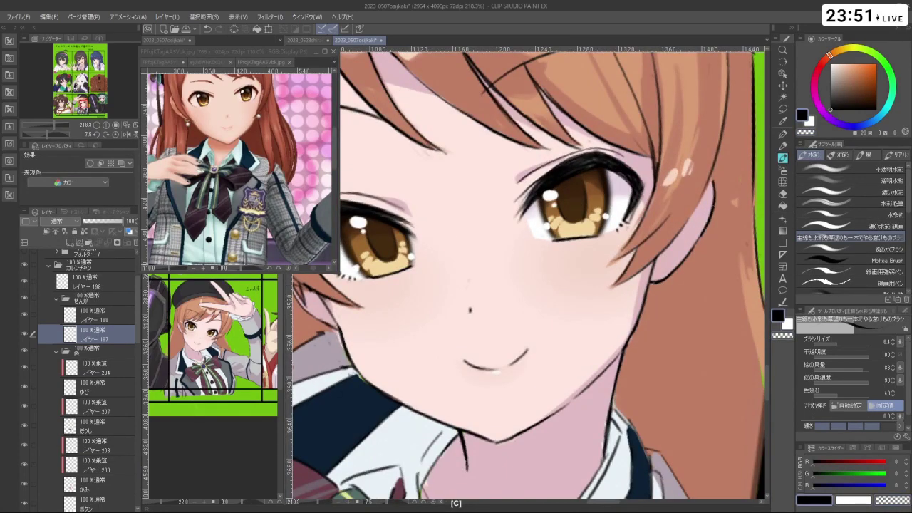
pyautogui.press('space')
pyautogui.scroll(-5, 682, 261)
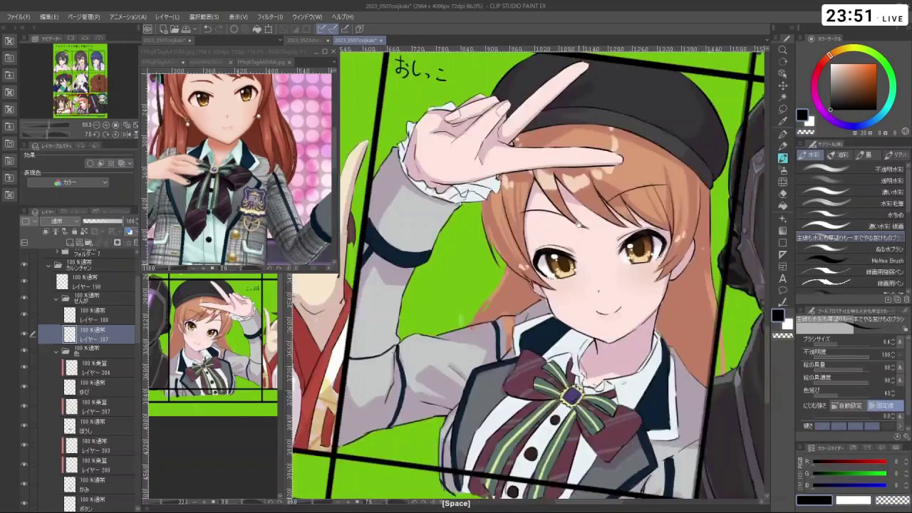
pyautogui.moveTo(622, 311); pyautogui.dragTo(487, 322)
pyautogui.click(207, 64)
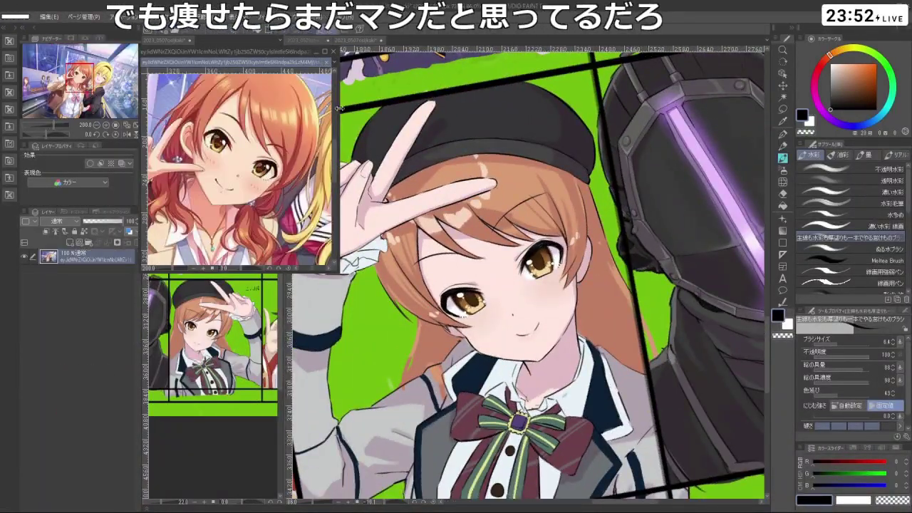
pyautogui.moveTo(340, 109); pyautogui.dragTo(796, 129)
# - Show the close-up 3D-model reference in a narrowed sub-window beside the canvas
pyautogui.click(188, 62)
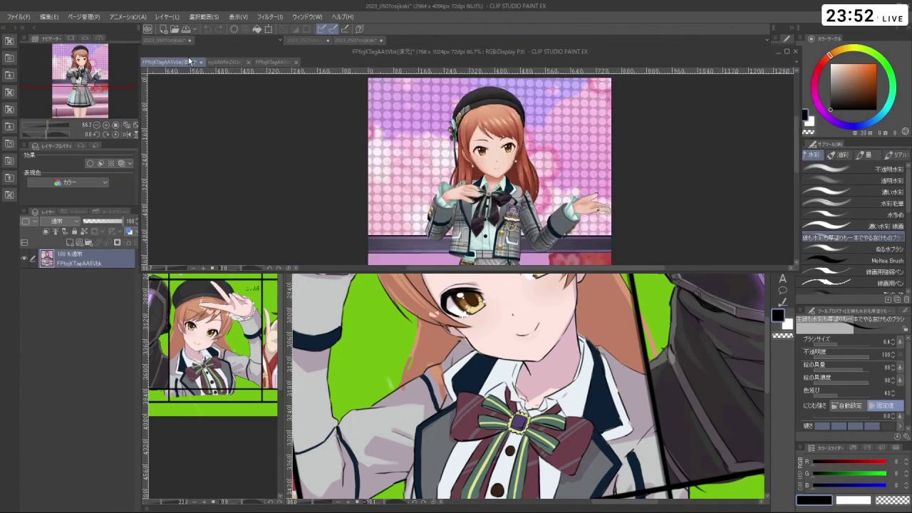
pyautogui.click(281, 65)
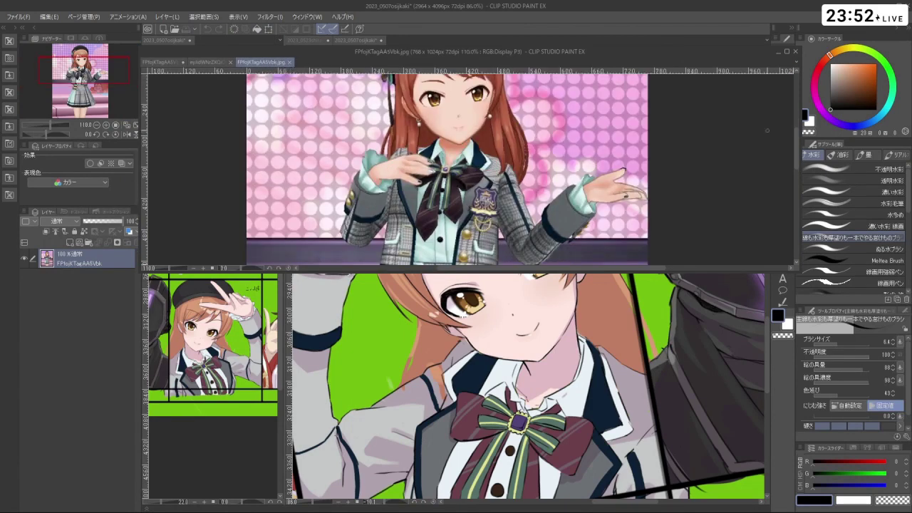
pyautogui.moveTo(799, 146); pyautogui.dragTo(288, 146)
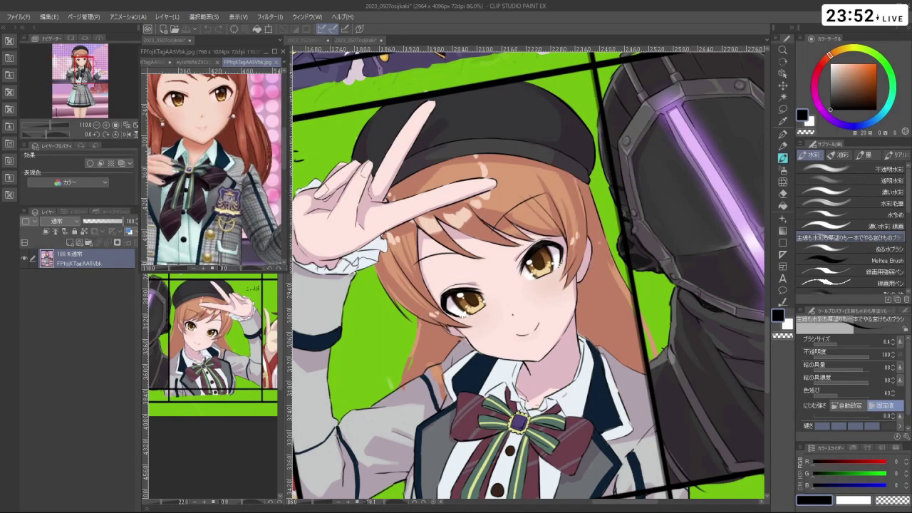
pyautogui.click(603, 247)
pyautogui.keyDown('alt'); pyautogui.click(602, 246); pyautogui.keyUp('alt')
pyautogui.hotkey('ctrl', 'z')
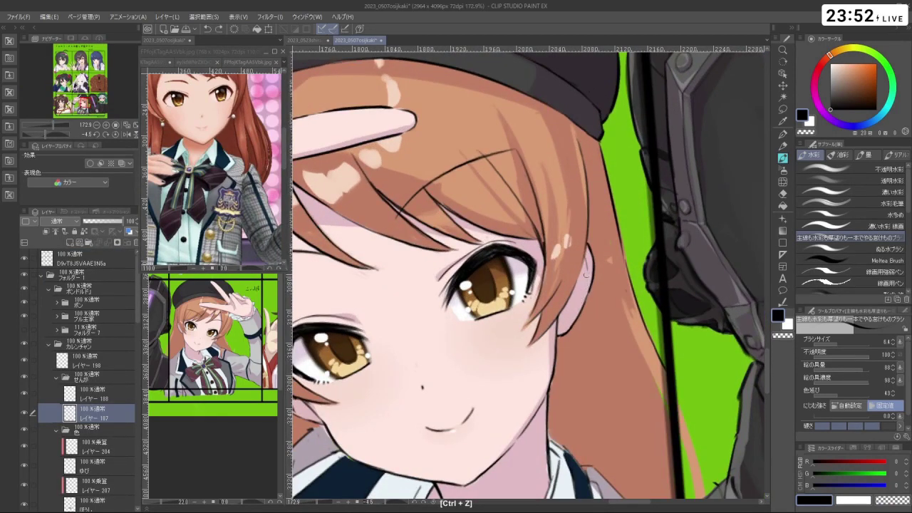
# - Outline the ear edge in black at size 2.3 and frame the face and hat
pyautogui.moveTo(585, 274); pyautogui.dragTo(571, 315)
pyautogui.scroll(-2, 542, 303)
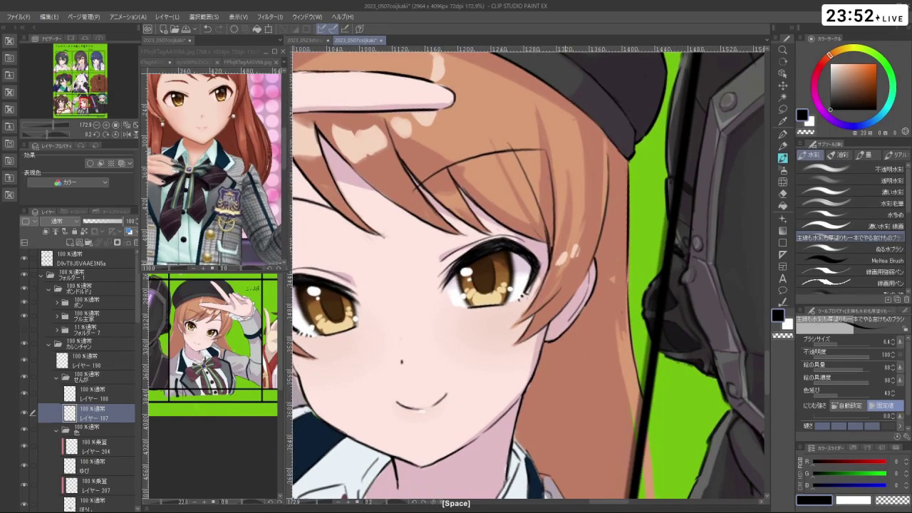
pyautogui.scroll(-3, 541, 303)
pyautogui.moveTo(584, 318); pyautogui.dragTo(558, 308)
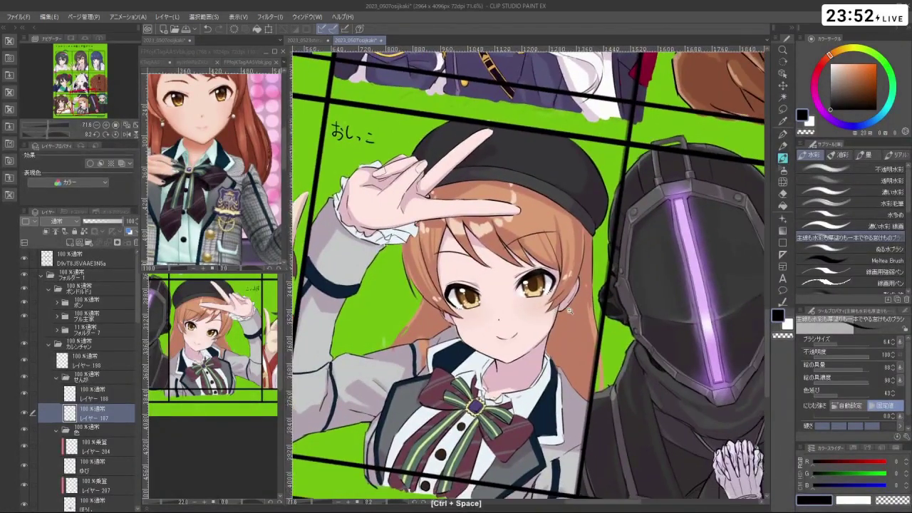
pyautogui.scroll(-1, 570, 310)
pyautogui.scroll(4, 556, 345)
pyautogui.scroll(-4, 556, 346)
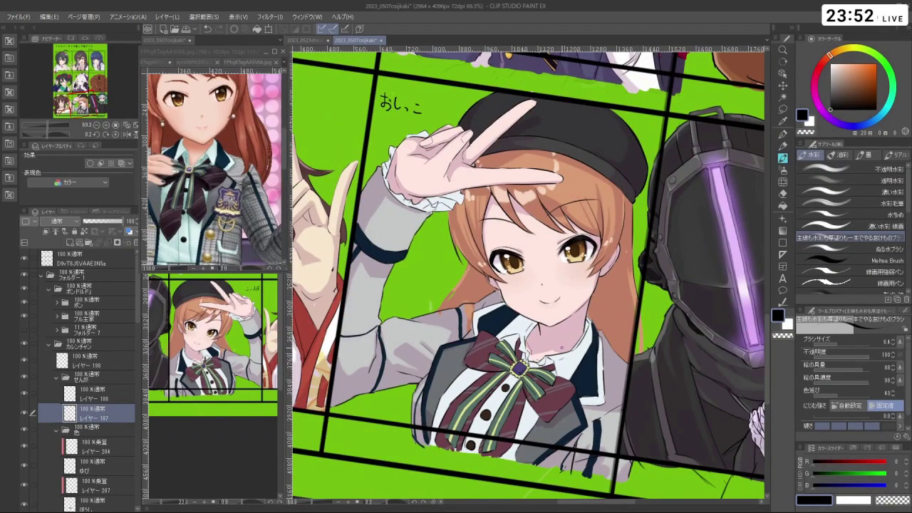
pyautogui.moveTo(677, 178); pyautogui.dragTo(574, 239)
pyautogui.keyDown('ctrl'); pyautogui.click(513, 283); pyautogui.keyUp('ctrl')
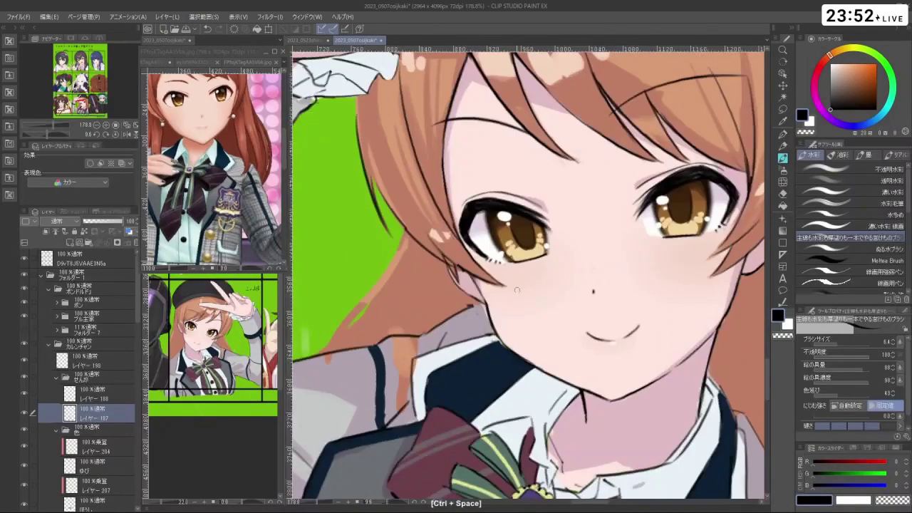
pyautogui.scroll(-2, 522, 294)
pyautogui.moveTo(511, 300); pyautogui.dragTo(469, 335)
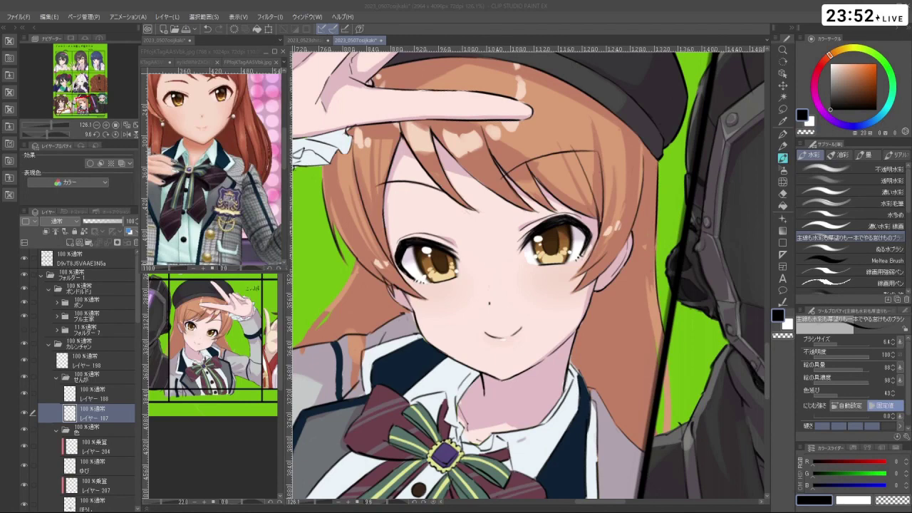
# - Undo stray strokes near the ear and draw the curved earlobe hoop line
pyautogui.hotkey('ctrl', 'z')
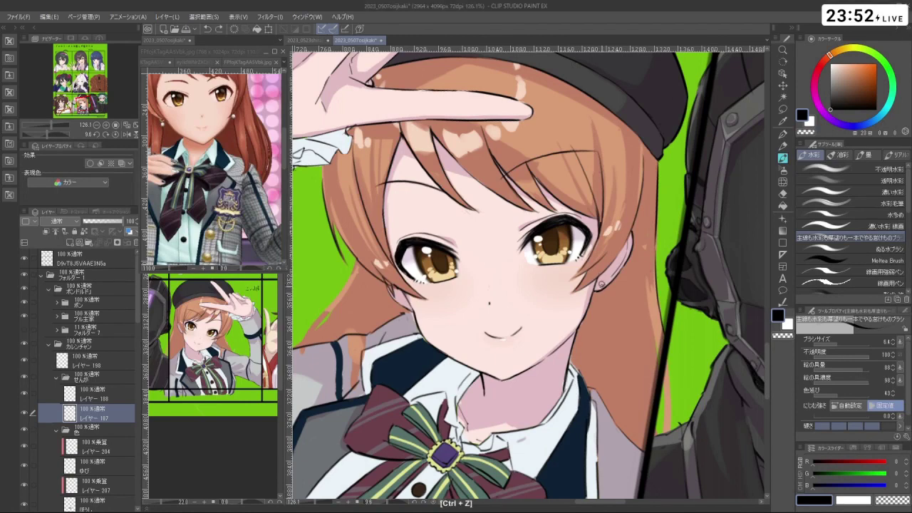
pyautogui.scroll(3, 603, 285)
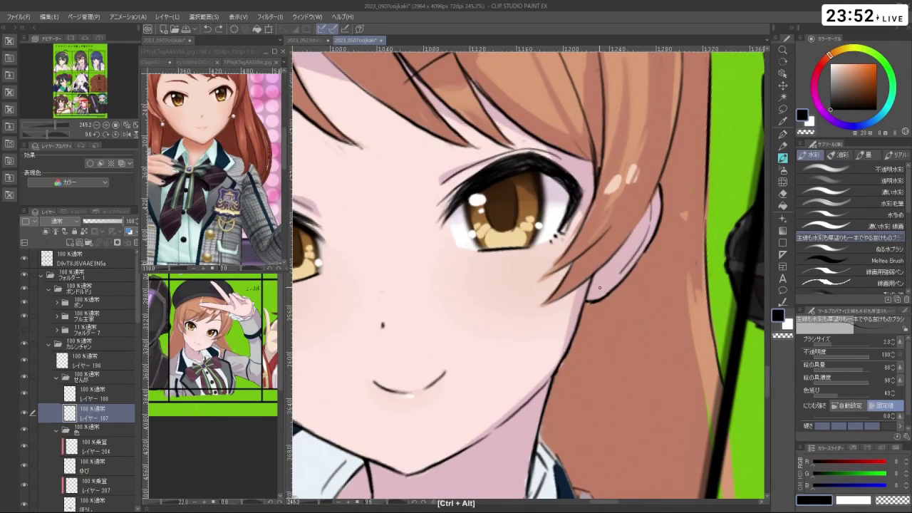
pyautogui.hotkey('ctrl', 'z')
pyautogui.scroll(-1, 602, 287)
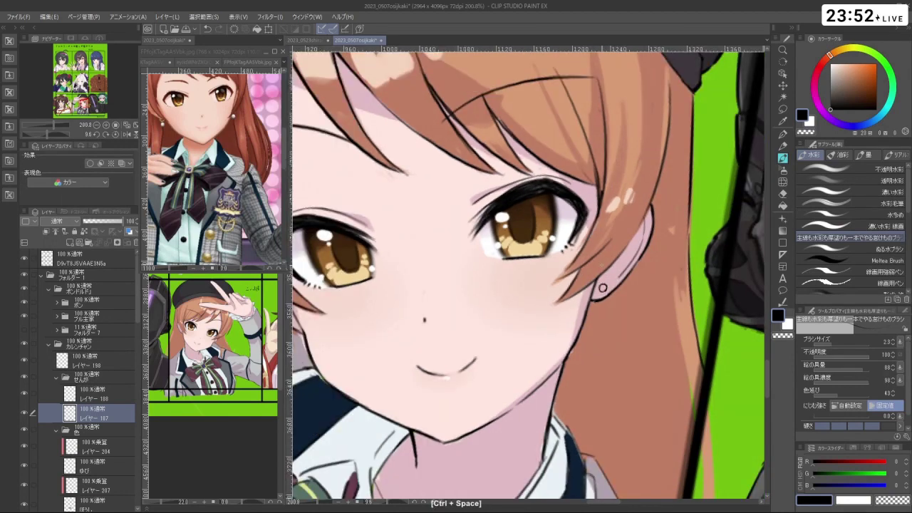
pyautogui.hotkey('ctrl', 'z')
pyautogui.moveTo(607, 313); pyautogui.dragTo(603, 290)
pyautogui.press('c')
pyautogui.press('c')
pyautogui.hotkey('ctrl', 'z')
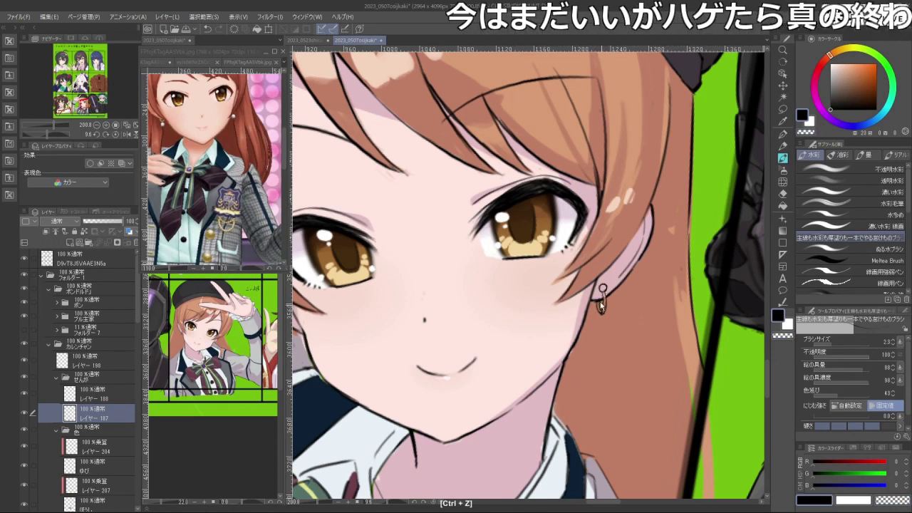
# - Draw and redo the dangling part of the first earring, adjusting the canvas angle and zoom
pyautogui.moveTo(615, 381); pyautogui.dragTo(646, 345)
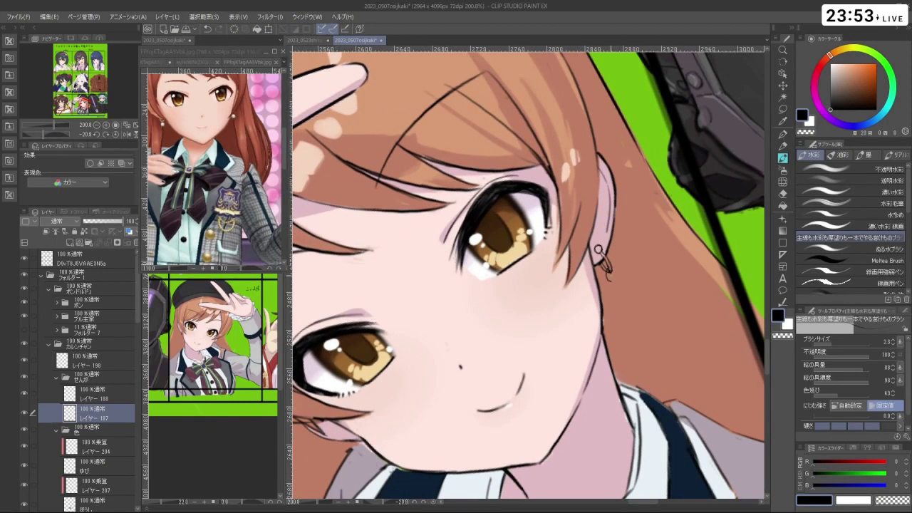
pyautogui.hotkey('ctrl', 'z')
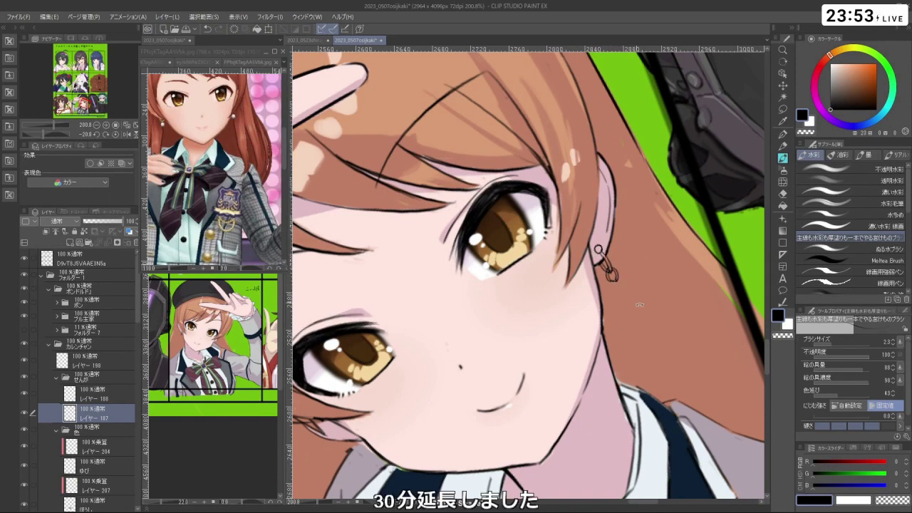
pyautogui.moveTo(641, 314)
pyautogui.mouseDown()
pyautogui.moveTo(648, 285)
pyautogui.moveTo(609, 320)
pyautogui.moveTo(617, 318)
pyautogui.mouseUp()
pyautogui.hotkey('ctrl', 'z')
pyautogui.hotkey('ctrl', 'z')
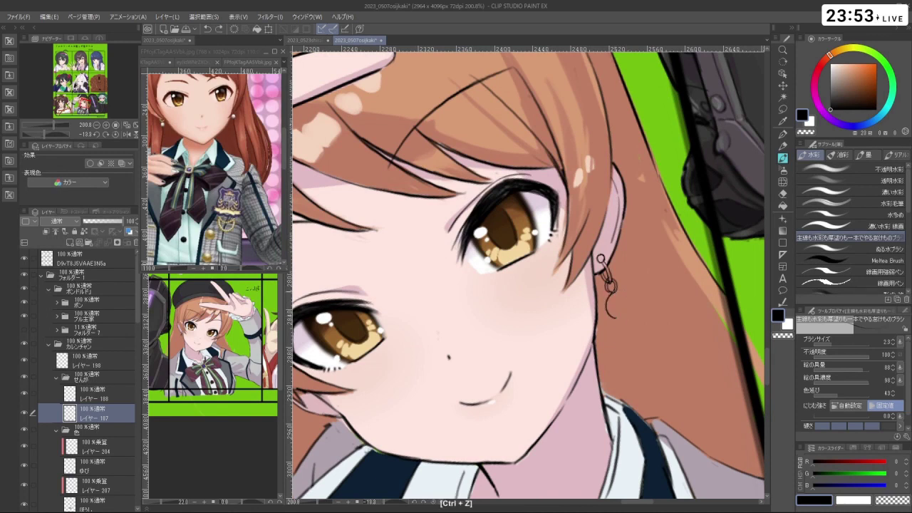
pyautogui.hotkey('ctrl', 'z')
pyautogui.moveTo(607, 311)
pyautogui.mouseDown()
pyautogui.moveTo(623, 293)
pyautogui.moveTo(616, 316)
pyautogui.mouseUp()
pyautogui.hotkey('shift', 'space')
pyautogui.scroll(-5, 528, 274)
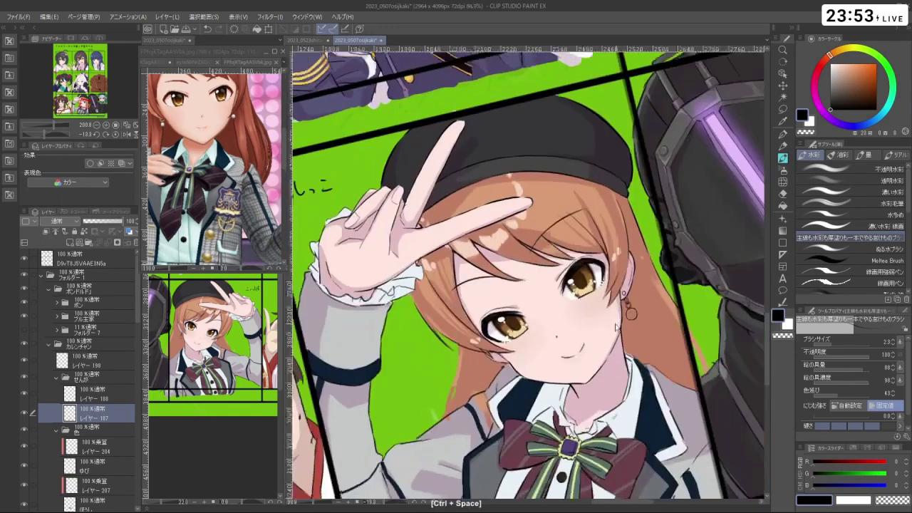
pyautogui.hotkey('shift', 'space')
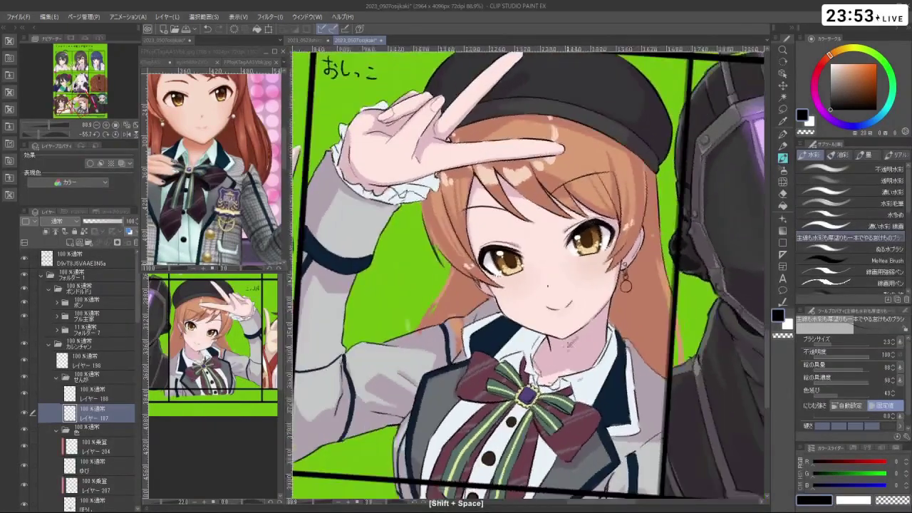
pyautogui.hotkey('ctrl', 'space')
pyautogui.scroll(3, 485, 300)
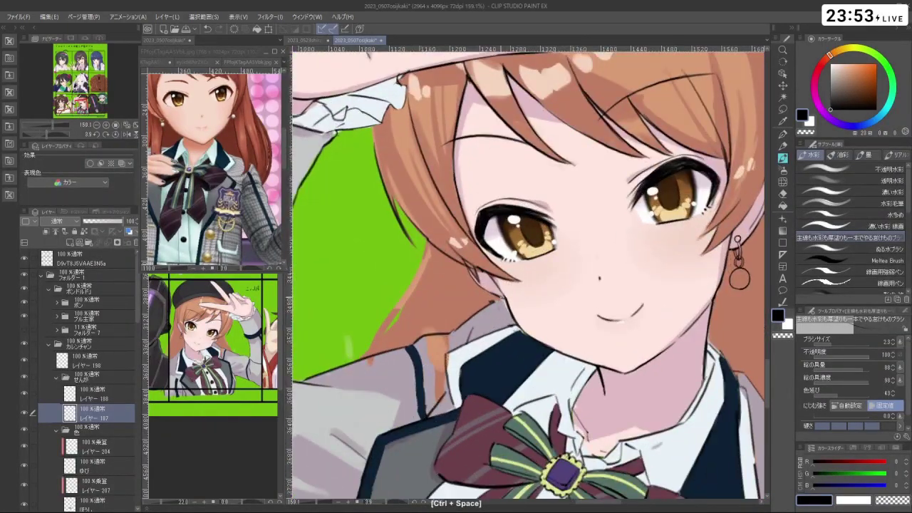
pyautogui.hotkey('ctrl', 'z')
# - Rework the small strokes around the earring, toggling between black and transparent with C
pyautogui.hotkey('shift', 'space')
pyautogui.press('c')
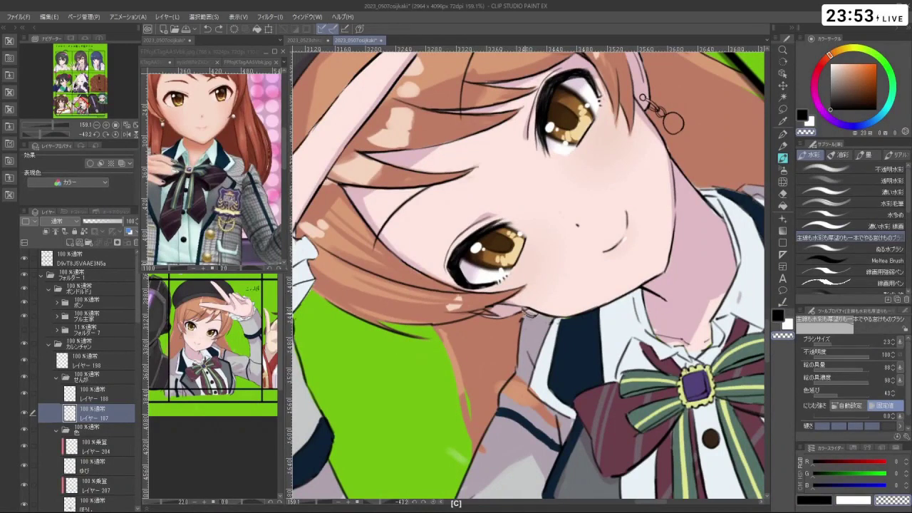
pyautogui.press('c')
pyautogui.hotkey('ctrl', 'z')
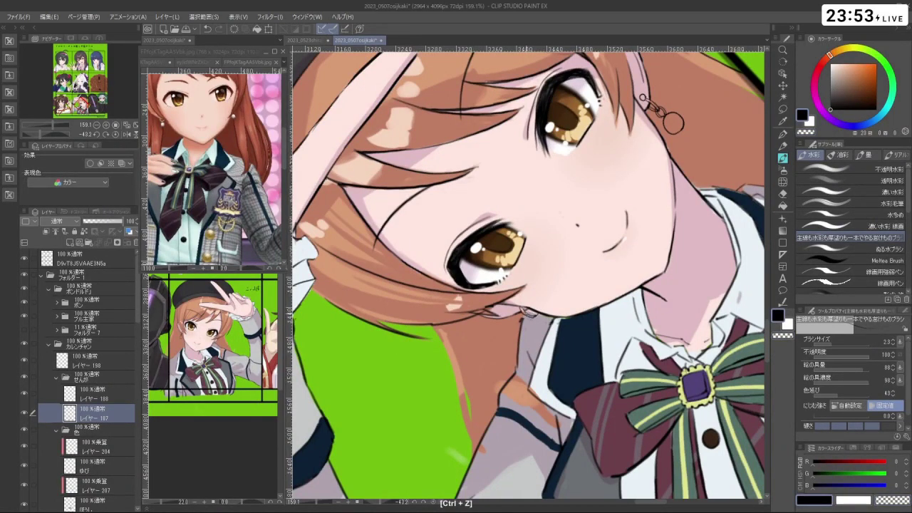
pyautogui.press('c')
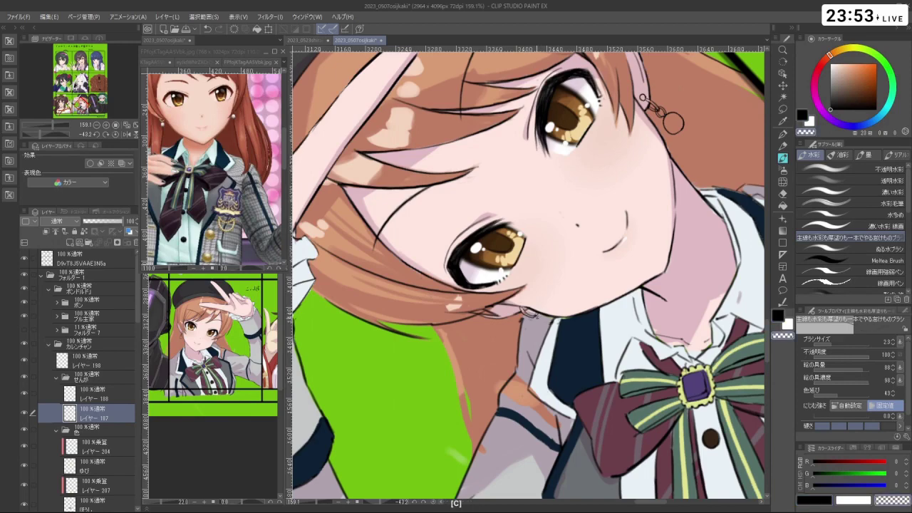
pyautogui.press('c')
pyautogui.hotkey('shift', 'space')
pyautogui.scroll(-5, 551, 368)
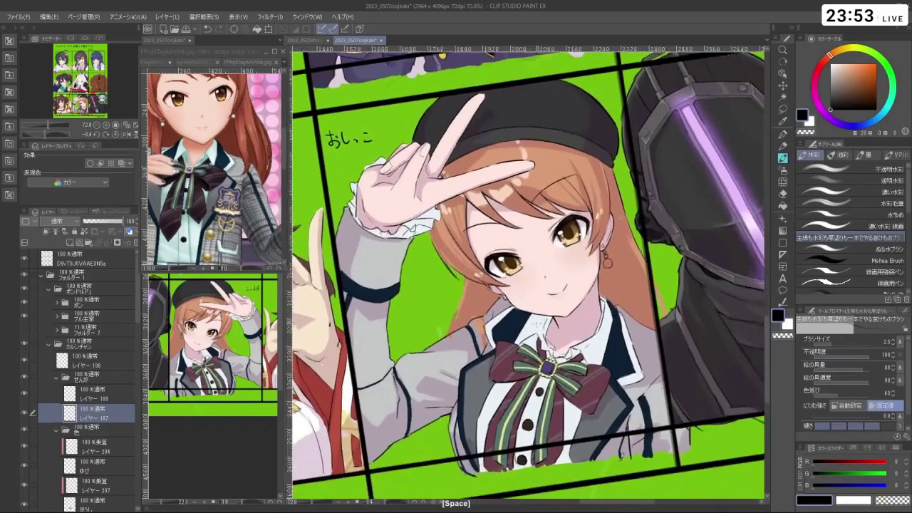
pyautogui.scroll(5, 509, 298)
pyautogui.hotkey('ctrl', 'z')
pyautogui.moveTo(509, 298); pyautogui.dragTo(506, 294)
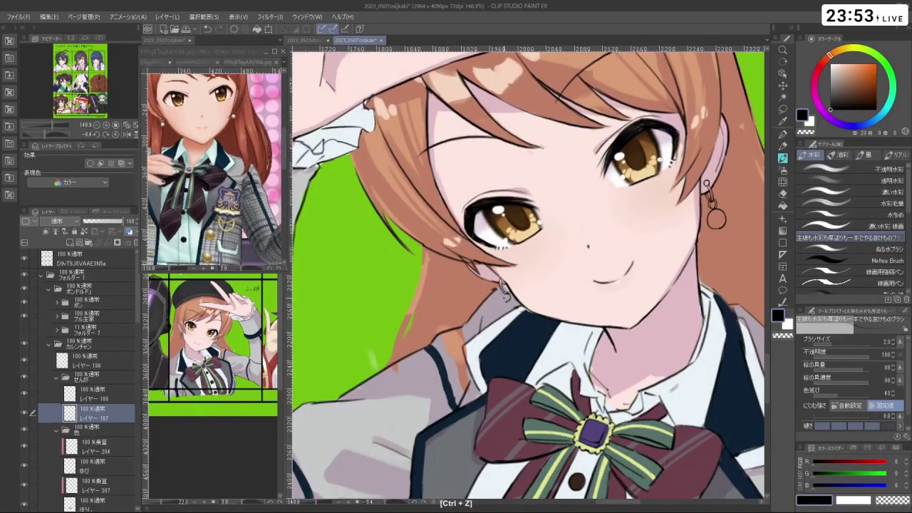
pyautogui.hotkey('ctrl', 'z')
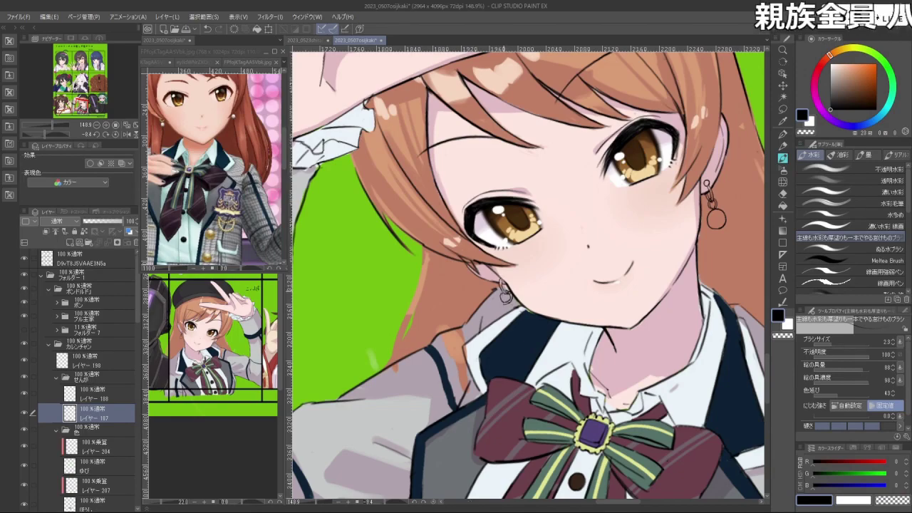
# - Redraw the lower earring's ring outline, removing the oversized ring and erasing strays transparently
pyautogui.press('space')
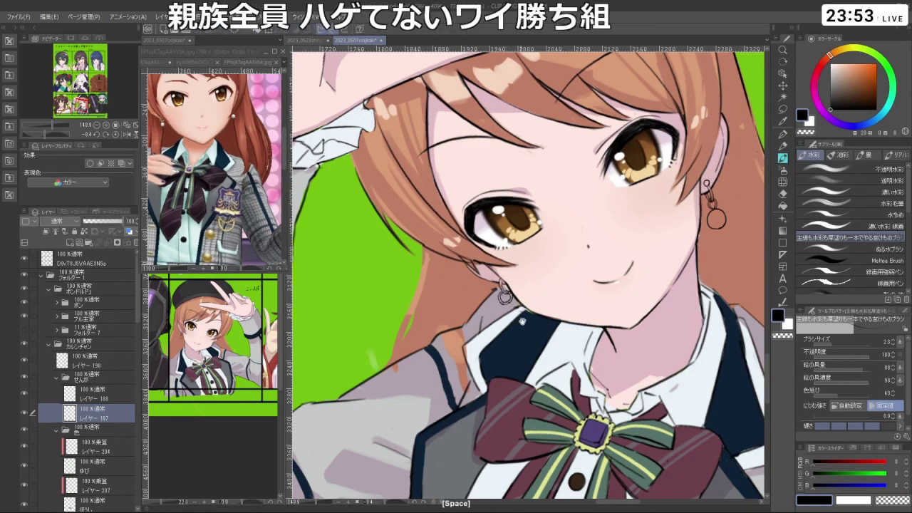
pyautogui.scroll(-5, 527, 278)
pyautogui.hotkey('ctrl', 'space')
pyautogui.scroll(6, 527, 278)
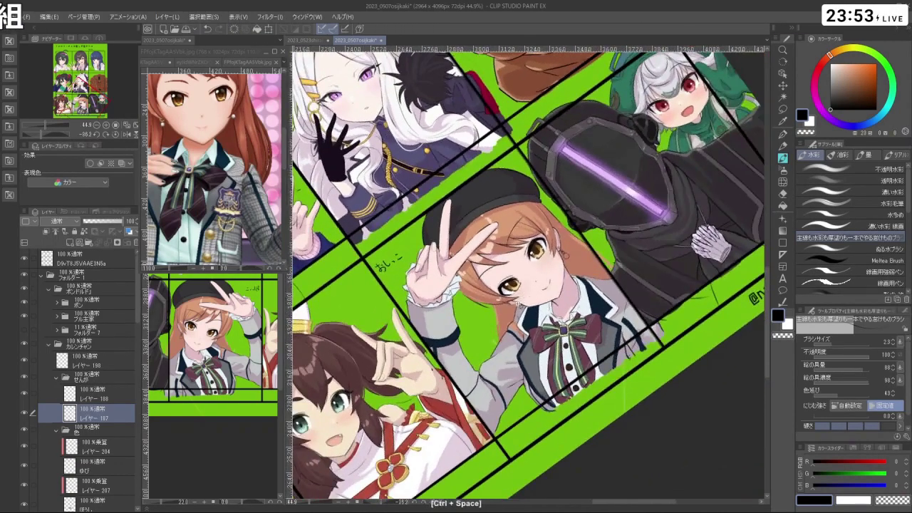
pyautogui.hotkey('shift', 'space')
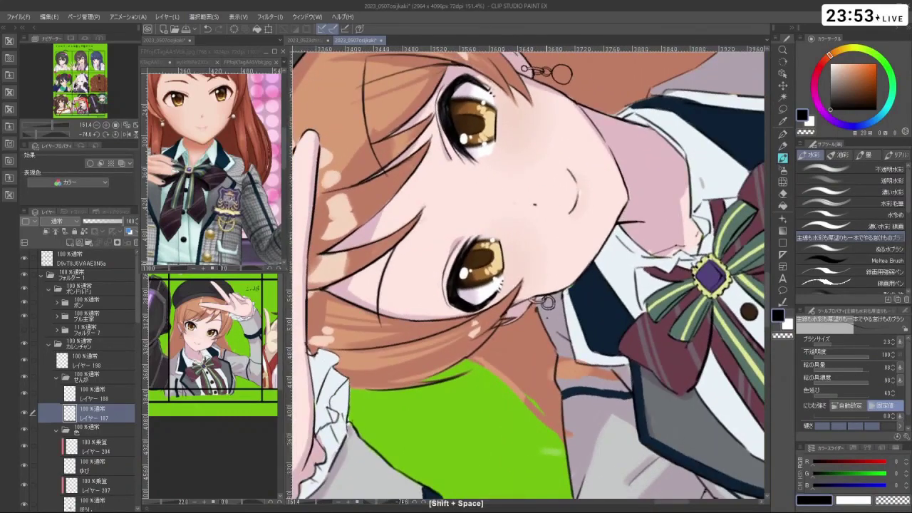
pyautogui.hotkey('ctrl', 'z')
pyautogui.moveTo(567, 308)
pyautogui.mouseDown()
pyautogui.moveTo(563, 335)
pyautogui.moveTo(555, 327)
pyautogui.moveTo(568, 321)
pyautogui.mouseUp()
pyautogui.hotkey('ctrl', 'z')
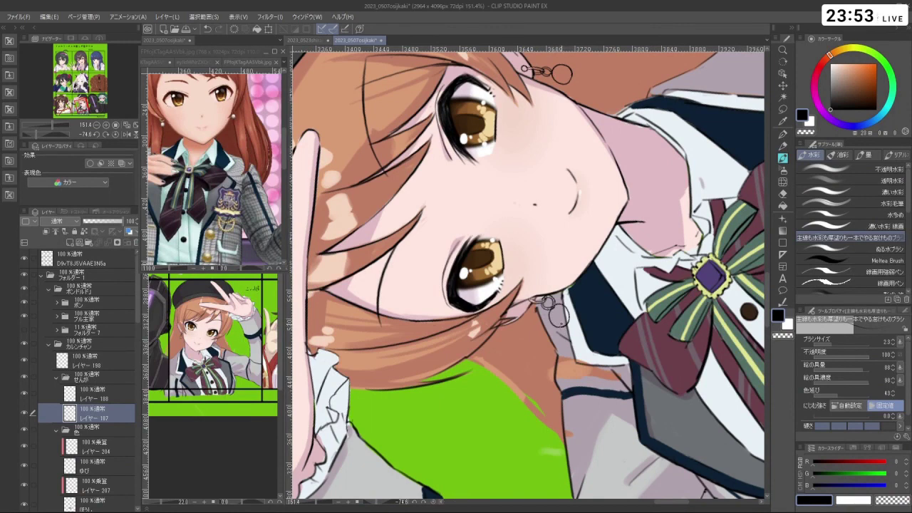
pyautogui.hotkey('ctrl', 'z')
pyautogui.press('c')
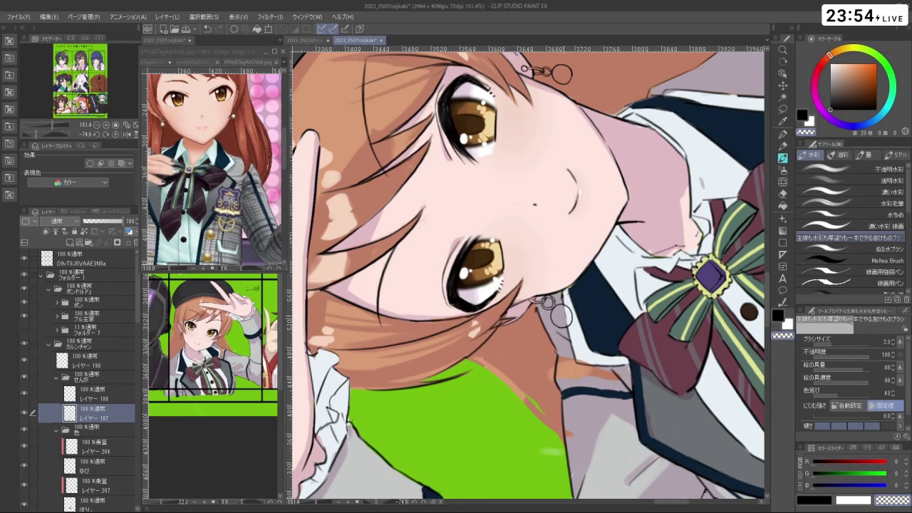
pyautogui.moveTo(561, 314)
pyautogui.mouseDown()
pyautogui.moveTo(599, 289)
pyautogui.moveTo(621, 308)
pyautogui.moveTo(506, 369)
pyautogui.mouseUp()
pyautogui.hotkey('shift', 'space')
pyautogui.press('space')
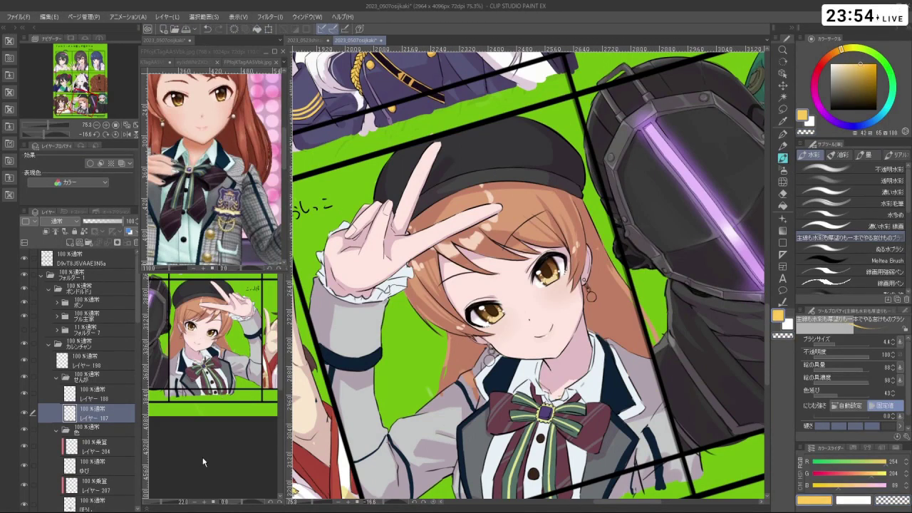
# - On the 金 layer, paint the earring studs and chain links pale gold
pyautogui.scroll(-5, 100, 427)
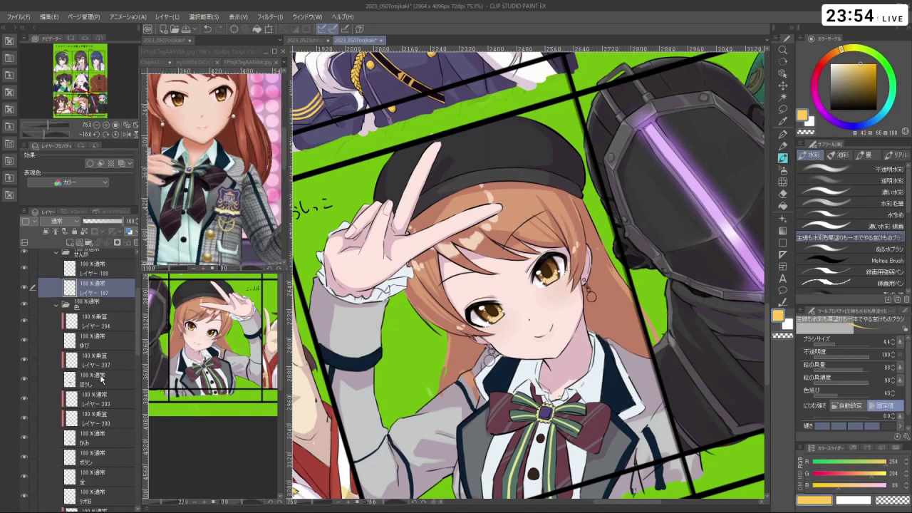
pyautogui.click(96, 453)
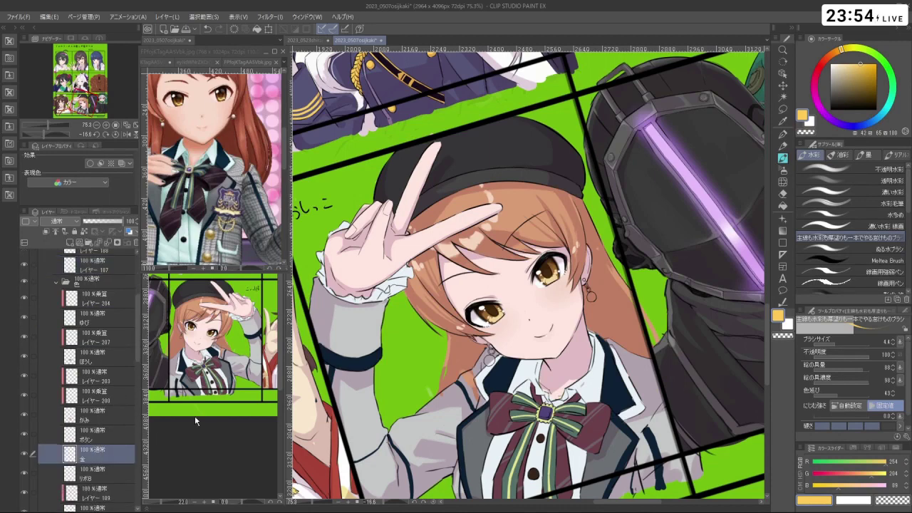
pyautogui.moveTo(600, 292); pyautogui.dragTo(641, 292)
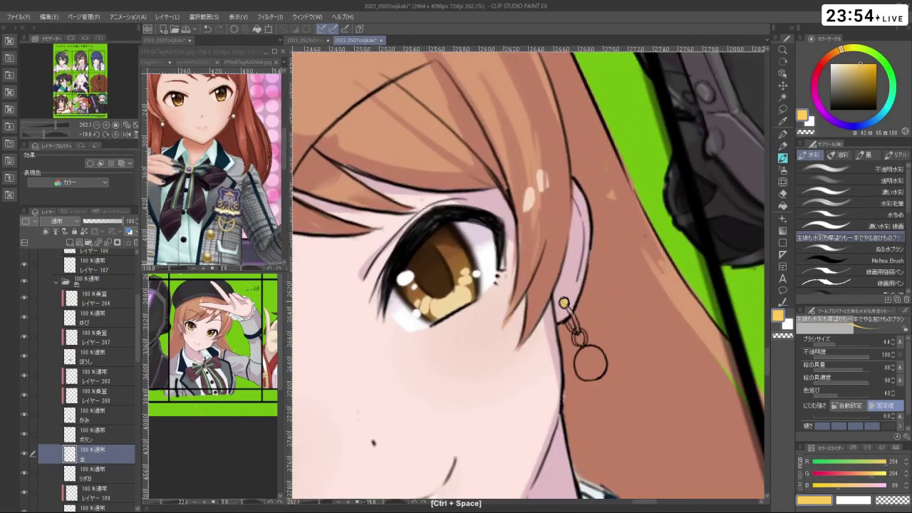
pyautogui.moveTo(565, 307); pyautogui.dragTo(578, 330)
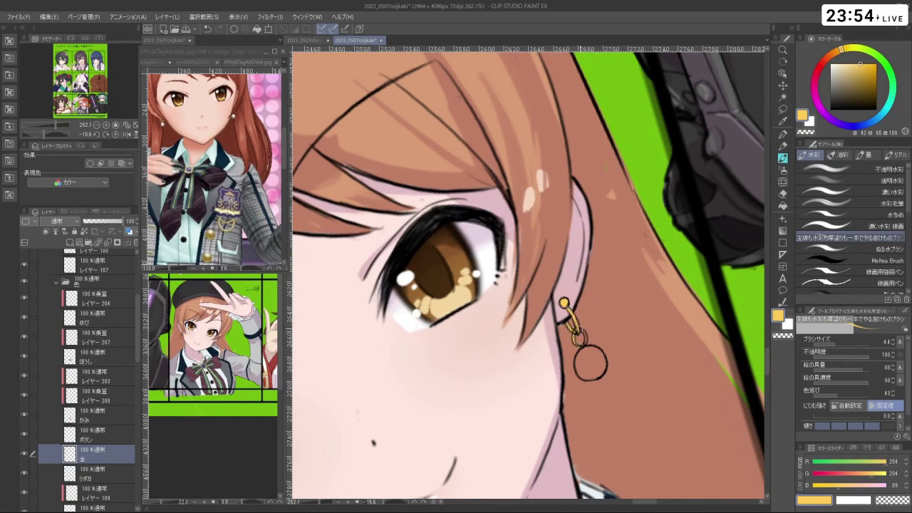
pyautogui.moveTo(590, 322); pyautogui.dragTo(527, 311)
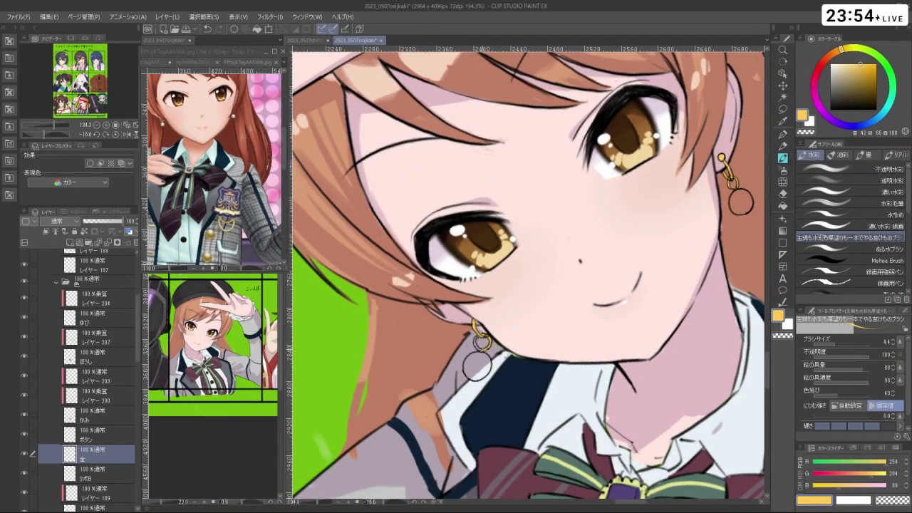
pyautogui.moveTo(477, 365); pyautogui.dragTo(462, 291)
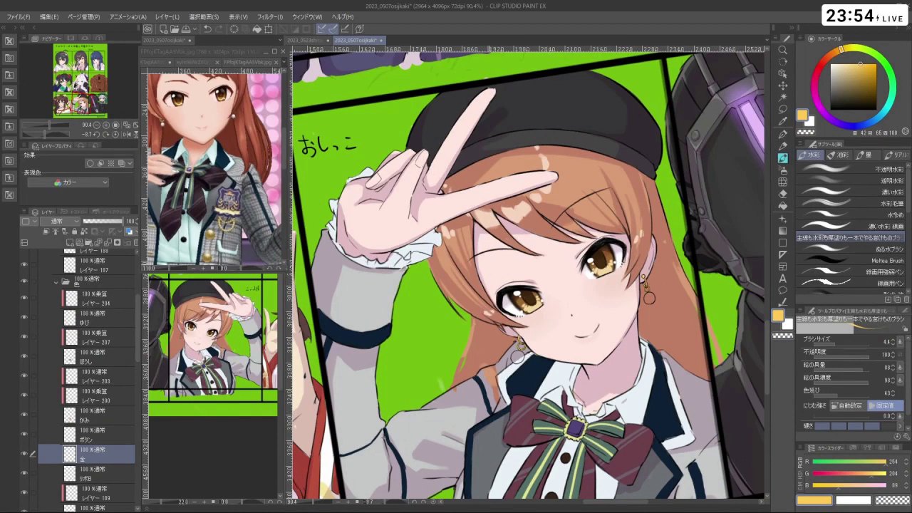
# - Swap the drawing colour to white and enlarge the brush to 10.7
pyautogui.press('space')
pyautogui.scroll(4, 669, 298)
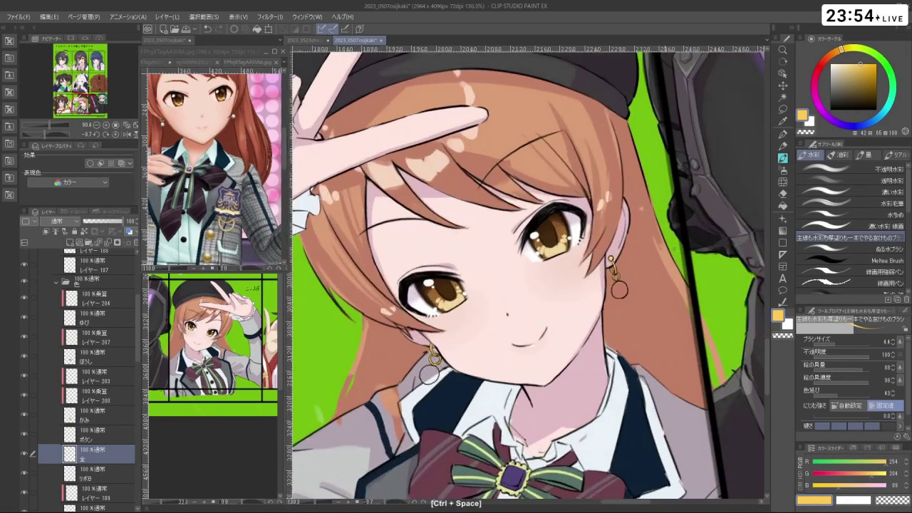
pyautogui.press('x')
pyautogui.scroll(2, 622, 287)
pyautogui.moveTo(621, 288)
pyautogui.mouseDown()
pyautogui.moveTo(615, 296)
pyautogui.moveTo(624, 286)
pyautogui.moveTo(627, 298)
pyautogui.moveTo(620, 287)
pyautogui.mouseUp()
# - Paint the round earring drops solid white, then zoom out to view the collage
pyautogui.press('space')
pyautogui.scroll(-2, 326, 421)
pyautogui.keyDown('ctrl'); pyautogui.click(506, 310); pyautogui.keyUp('ctrl')
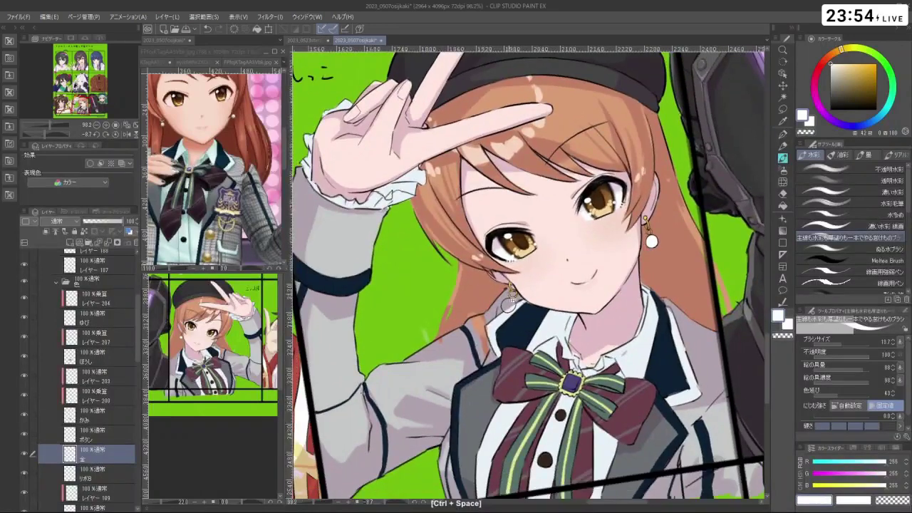
pyautogui.keyDown('ctrl'); pyautogui.click(506, 310); pyautogui.keyUp('ctrl')
pyautogui.moveTo(506, 310); pyautogui.dragTo(510, 308)
pyautogui.press('space')
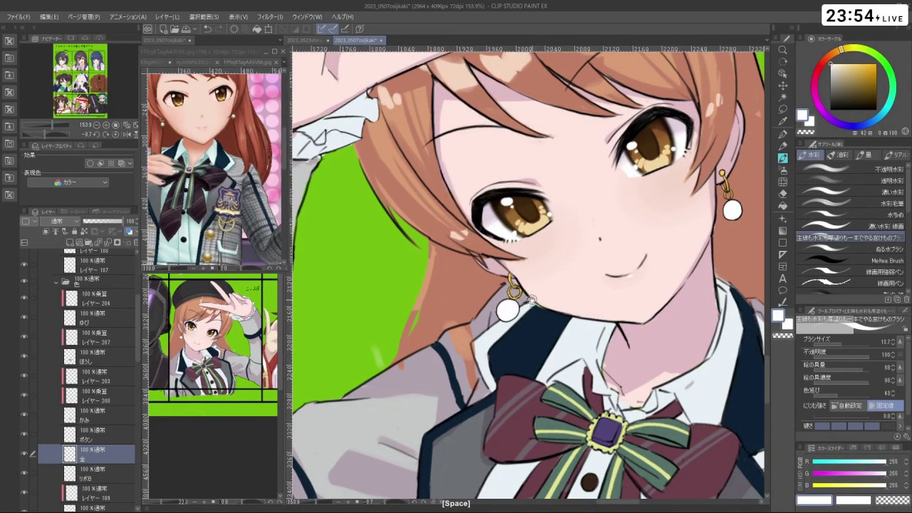
pyautogui.scroll(-5, 532, 299)
pyautogui.moveTo(527, 213)
pyautogui.mouseDown()
pyautogui.moveTo(641, 299)
pyautogui.moveTo(584, 235)
pyautogui.moveTo(528, 213)
pyautogui.mouseUp()
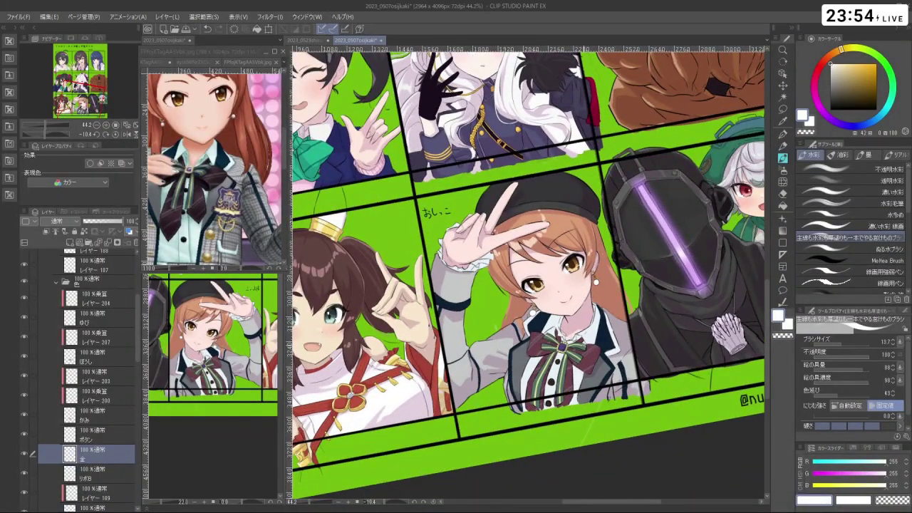
pyautogui.scroll(5, 555, 306)
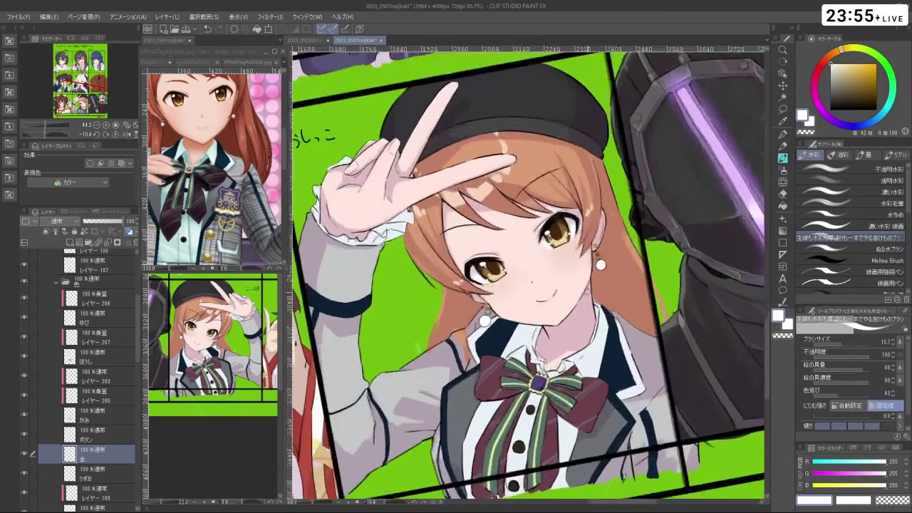
# - Scroll down the Layers panel and select the 肌 skin layer
pyautogui.scroll(-2, 525, 281)
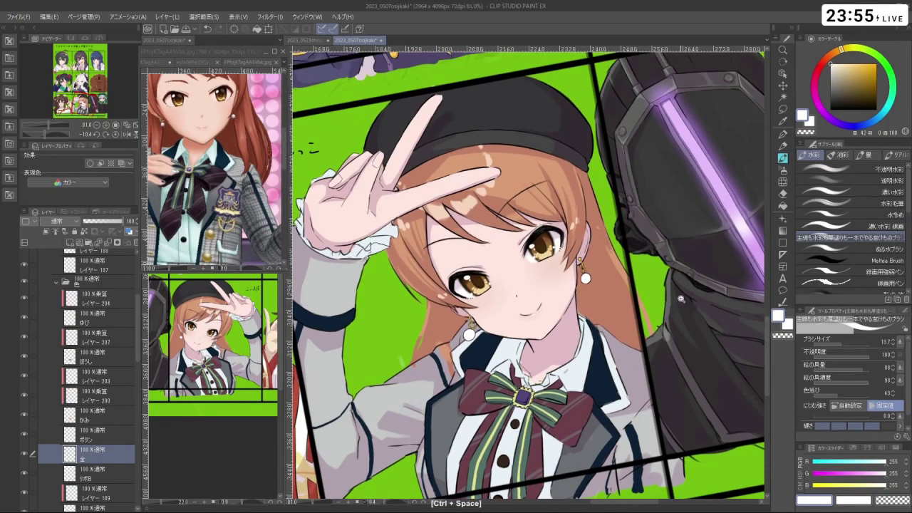
pyautogui.scroll(-3, 623, 293)
pyautogui.scroll(4, 624, 293)
pyautogui.scroll(4, 623, 293)
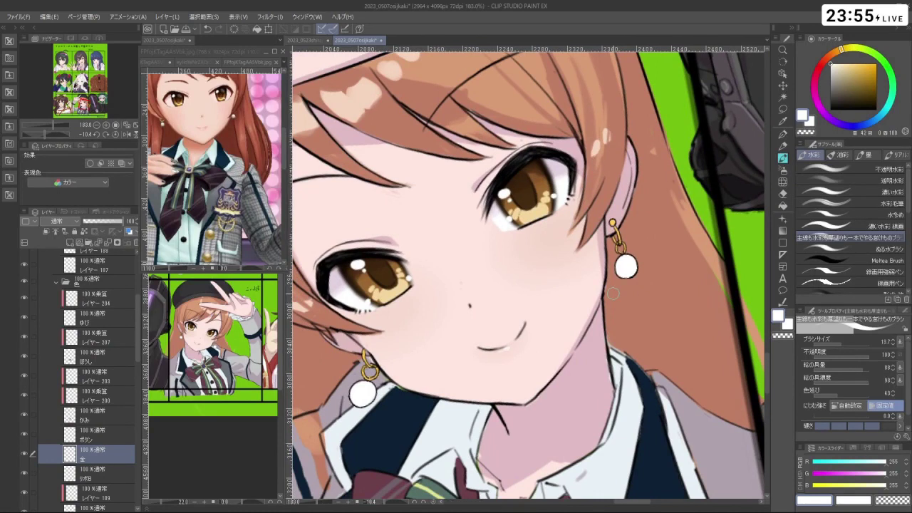
pyautogui.moveTo(136, 330); pyautogui.dragTo(120, 453)
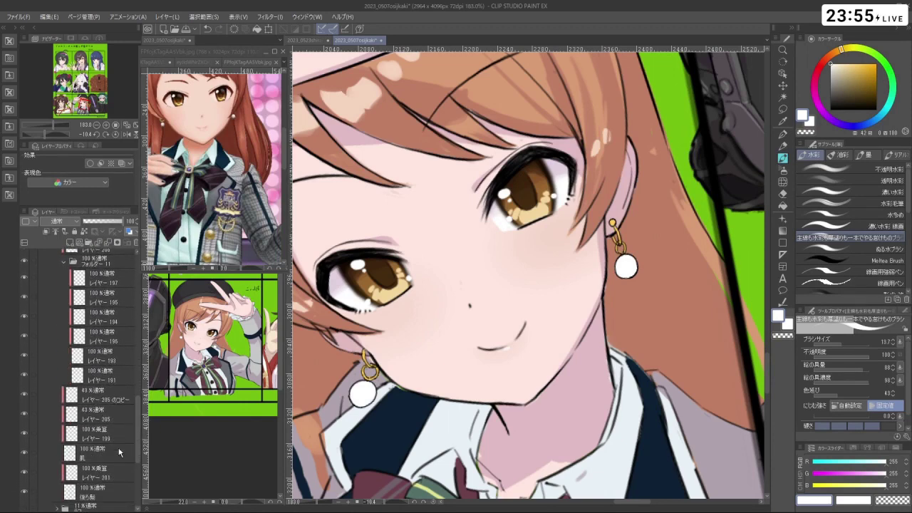
pyautogui.click(120, 452)
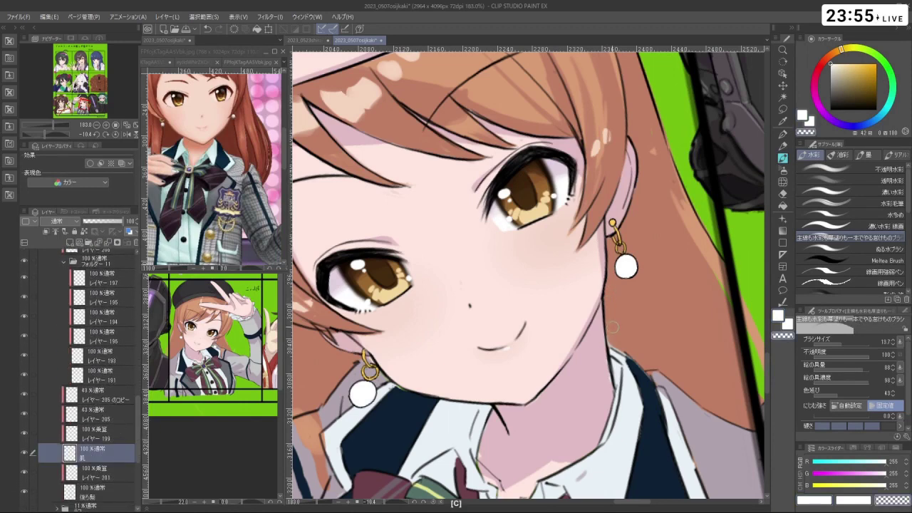
# - Frame the face and bow, then make レイヤー 187 the working layer
pyautogui.moveTo(648, 310); pyautogui.dragTo(461, 397)
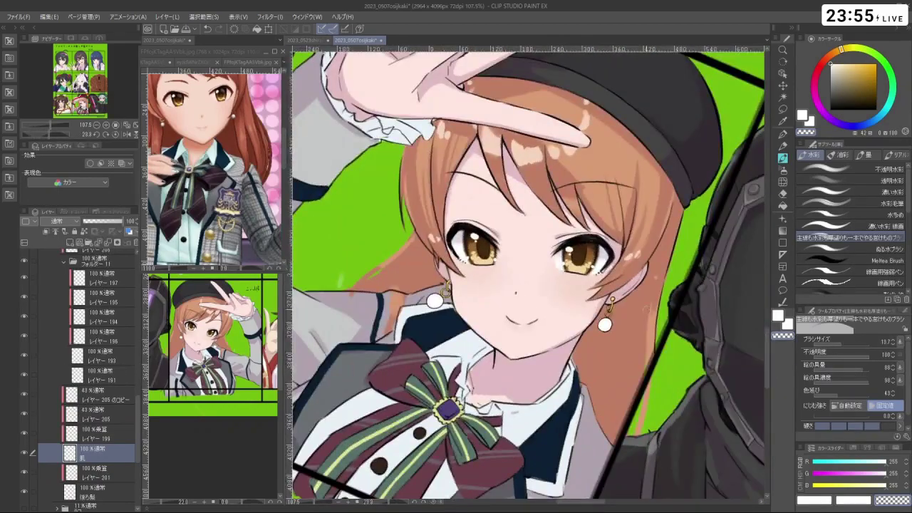
pyautogui.moveTo(534, 409)
pyautogui.mouseDown()
pyautogui.moveTo(574, 414)
pyautogui.moveTo(542, 399)
pyautogui.mouseUp()
pyautogui.moveTo(140, 399); pyautogui.dragTo(142, 298)
pyautogui.click(100, 326)
# - Shrink the brush to size 6.2 and zoom out to view the panel
pyautogui.moveTo(431, 311); pyautogui.dragTo(470, 312)
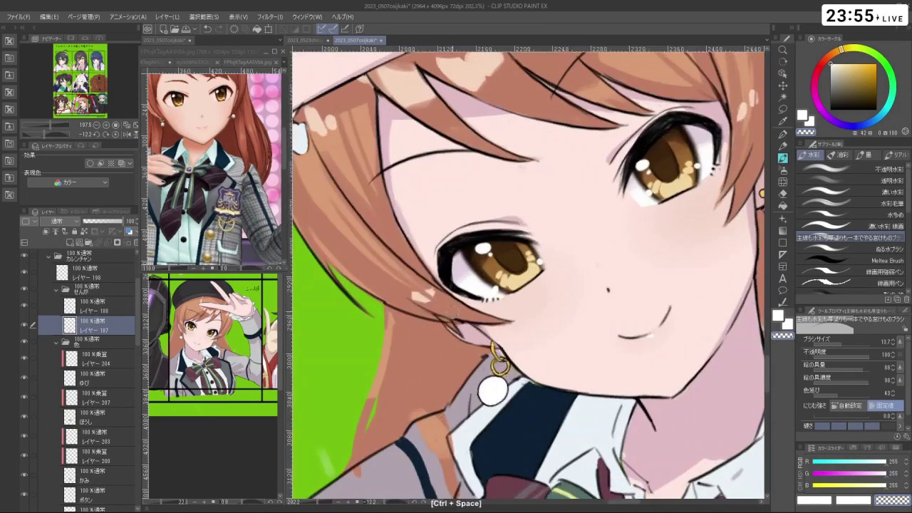
pyautogui.press('c')
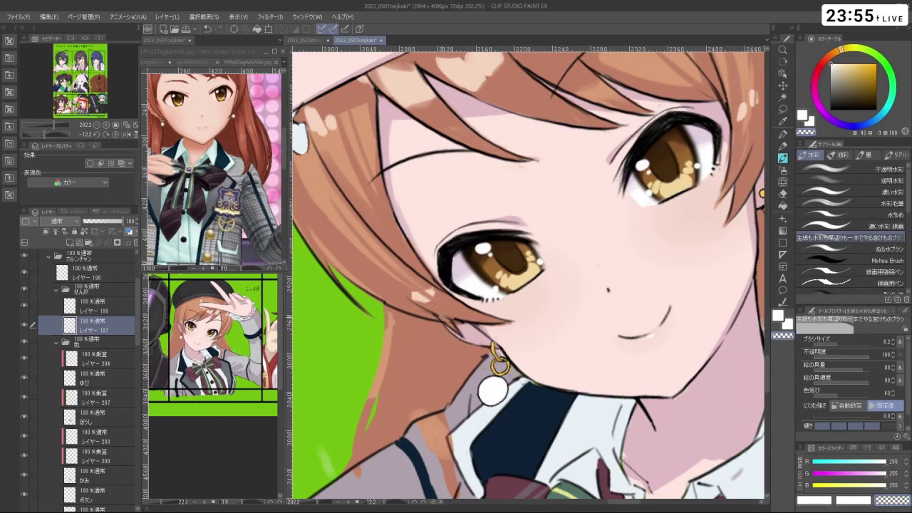
pyautogui.scroll(-2, 428, 303)
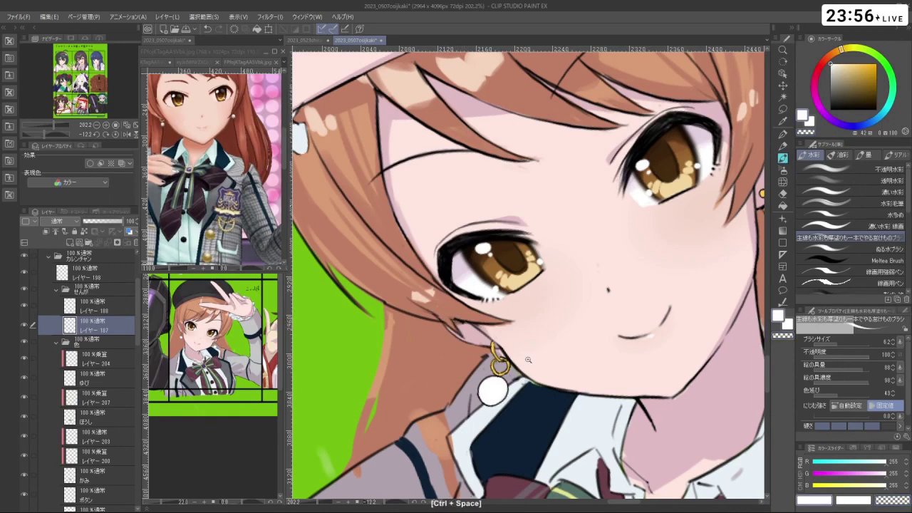
pyautogui.scroll(-2, 462, 321)
pyautogui.moveTo(462, 321); pyautogui.dragTo(471, 271)
pyautogui.scroll(-5, 528, 271)
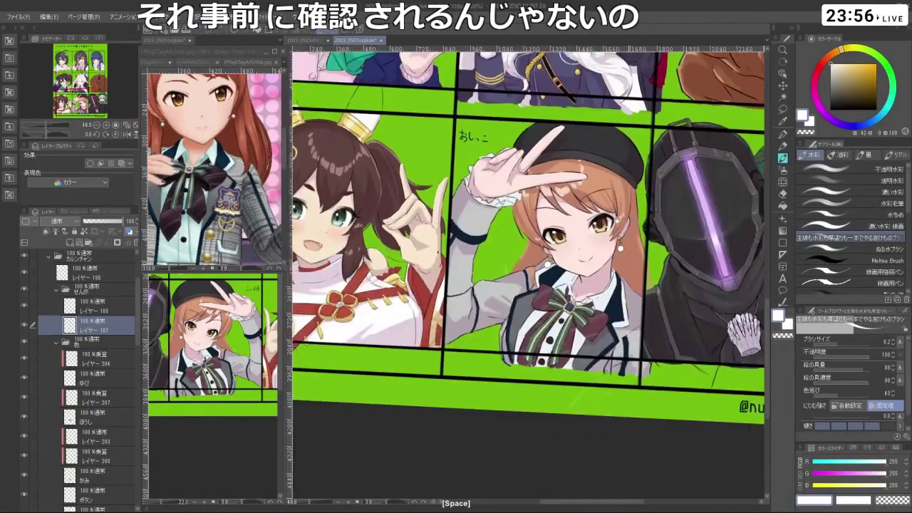
# - Switch to black and undo the last edit on the girl's hand and face
pyautogui.moveTo(570, 244); pyautogui.dragTo(535, 235)
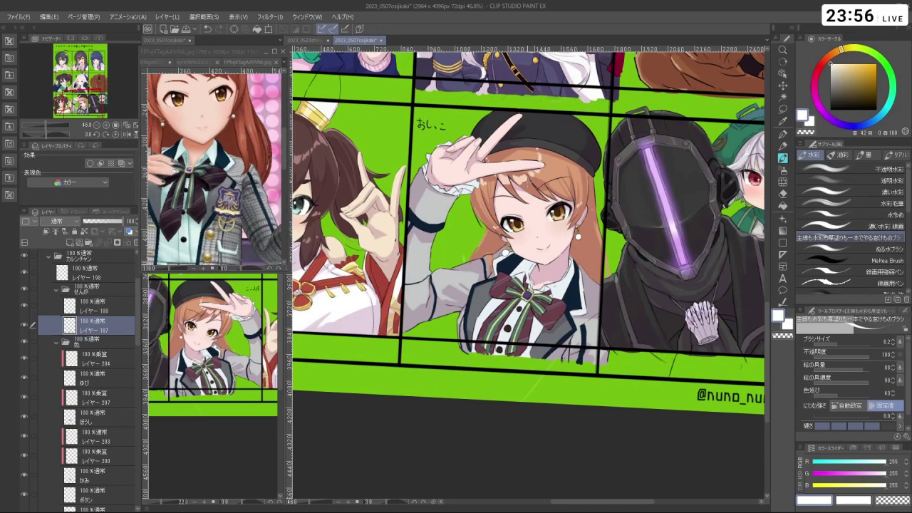
pyautogui.press('x')
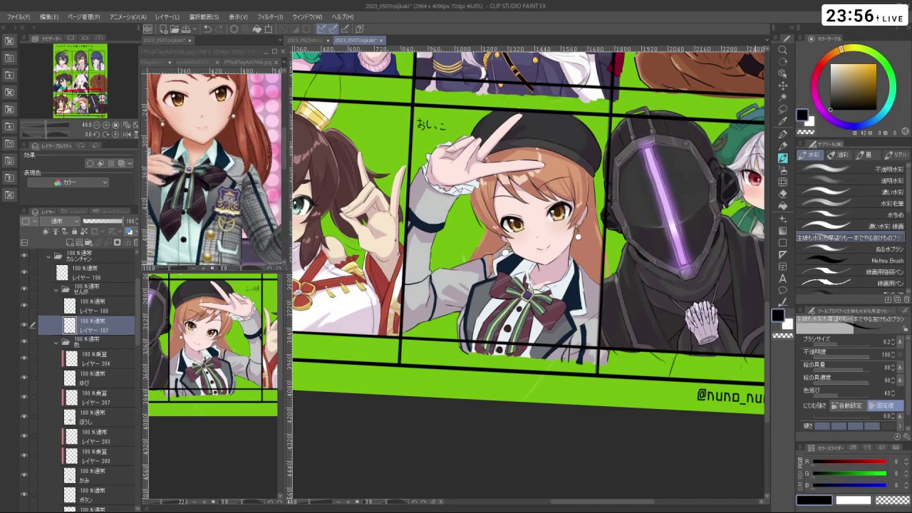
pyautogui.hotkey('ctrl', 'space')
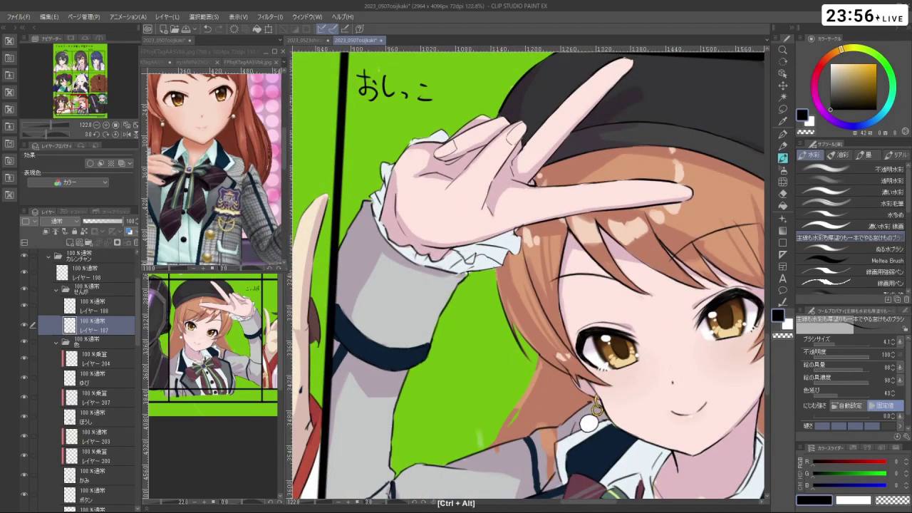
pyautogui.hotkey('ctrl', 'z')
pyautogui.hotkey('ctrl', 'space')
pyautogui.hotkey('shift', 'space')
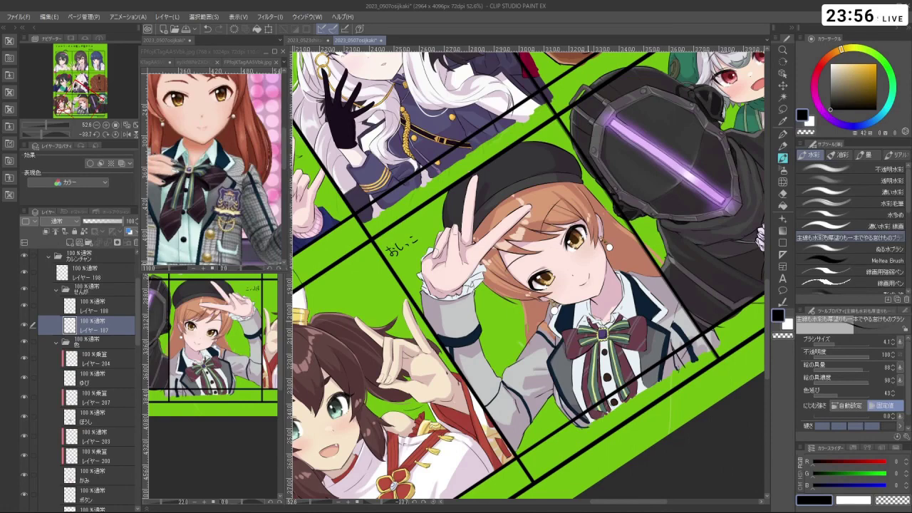
# - Undo two more edits and switch to the transparent drawing colour
pyautogui.scroll(4, 541, 278)
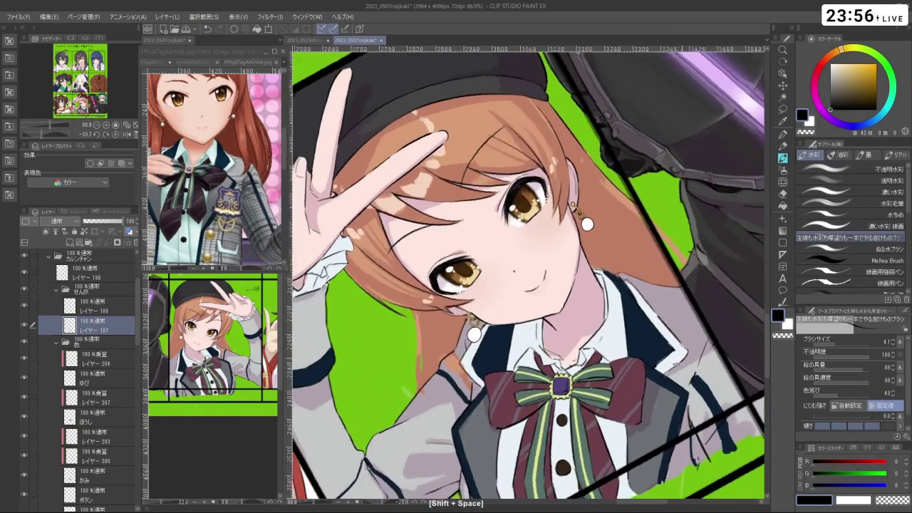
pyautogui.scroll(3, 628, 292)
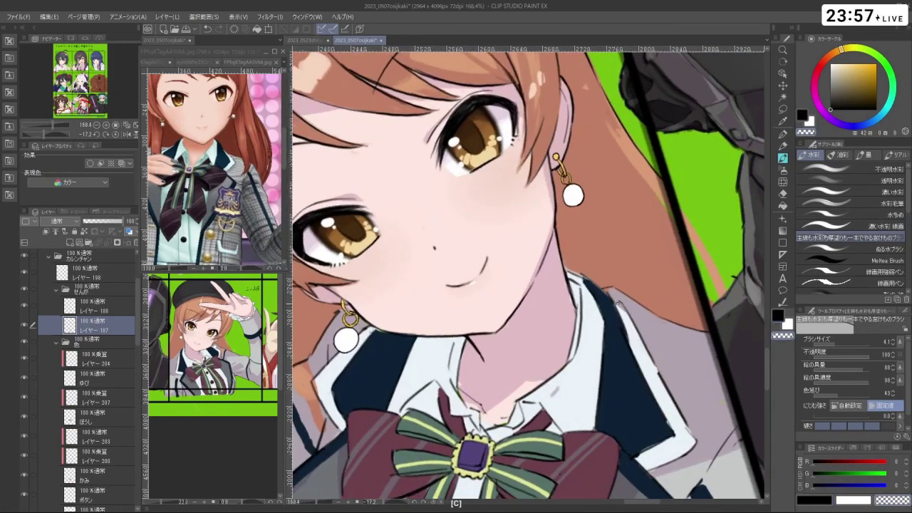
pyautogui.hotkey('ctrl', 'z')
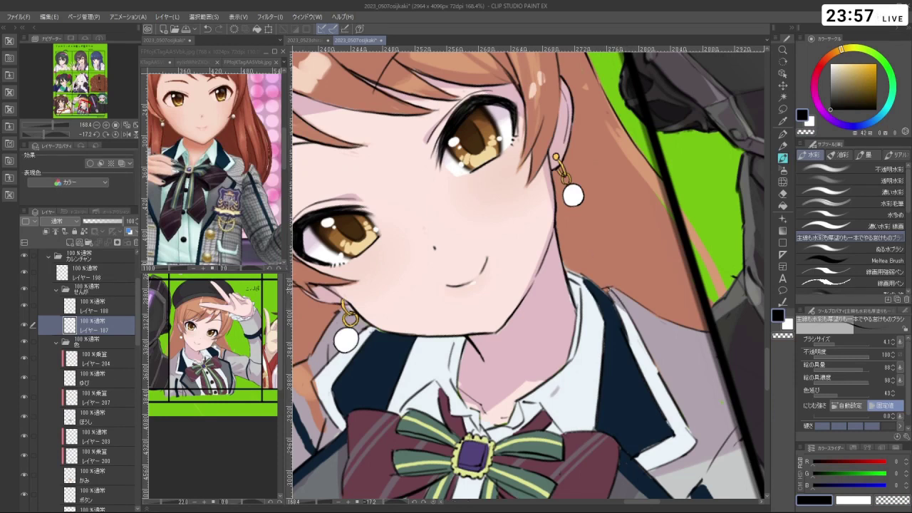
pyautogui.hotkey('ctrl', 'z')
pyautogui.press('c')
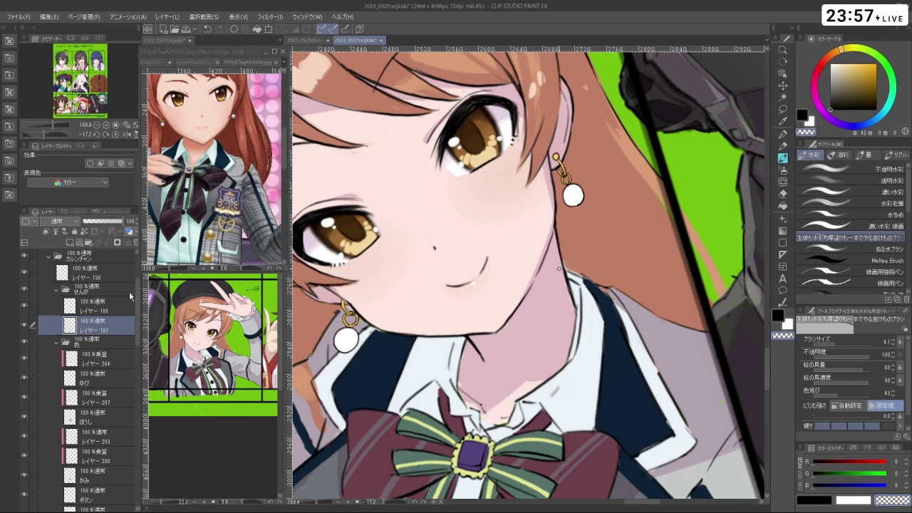
# - Sample the shirt's pale blue-white on シャツ, set brush 8.8, and move to the じゃけ layer
pyautogui.scroll(-3, 138, 327)
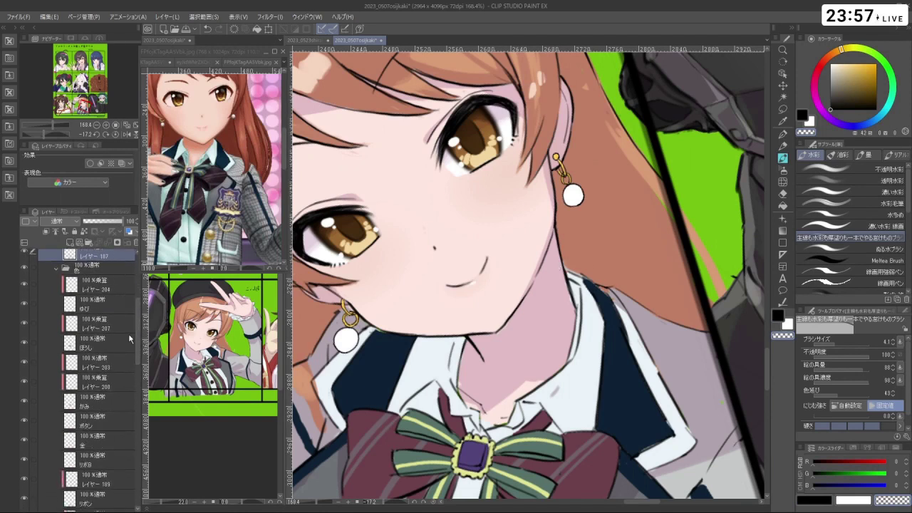
pyautogui.moveTo(139, 354); pyautogui.dragTo(142, 406)
pyautogui.click(107, 408)
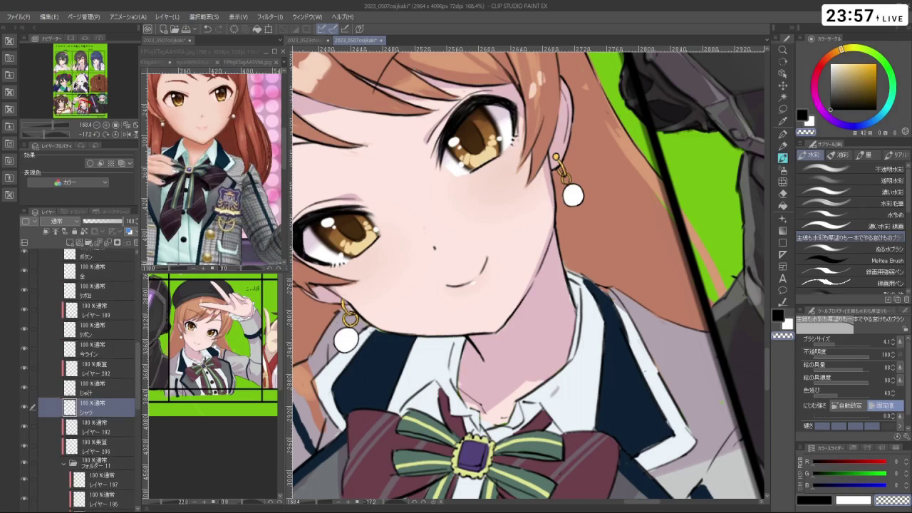
pyautogui.rightClick(661, 385)
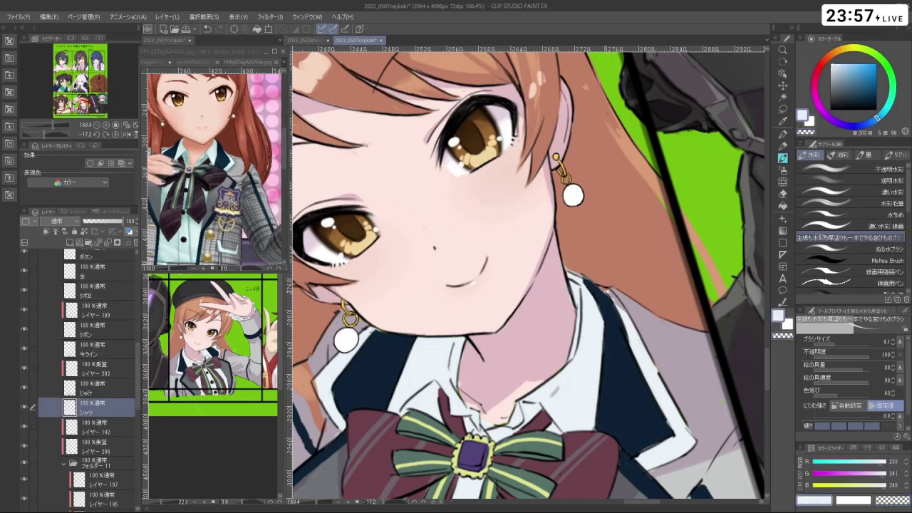
pyautogui.press(']')
pyautogui.hotkey('alt', ']')
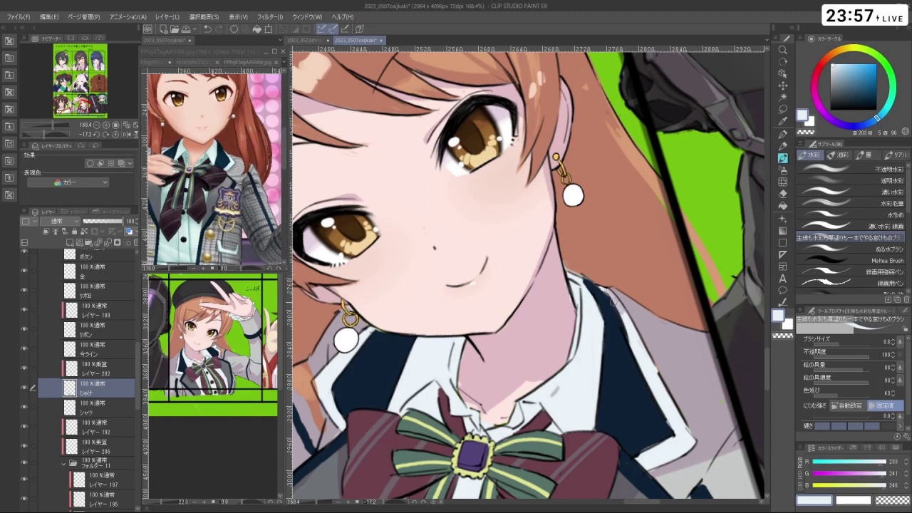
pyautogui.press('c')
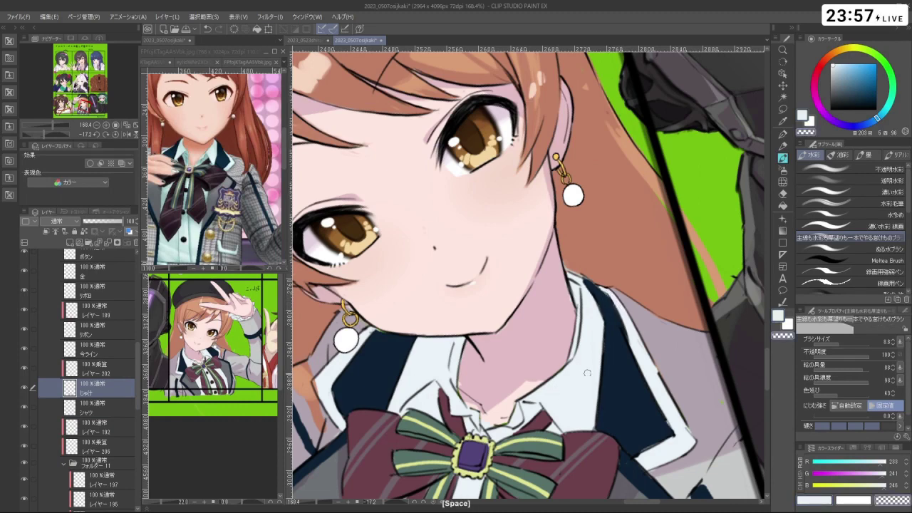
pyautogui.scroll(-3, 561, 384)
pyautogui.moveTo(590, 362); pyautogui.dragTo(587, 328)
# - Compare the girl's panel with the reference image window, then reframe her panel on the canvas
pyautogui.scroll(-3, 559, 298)
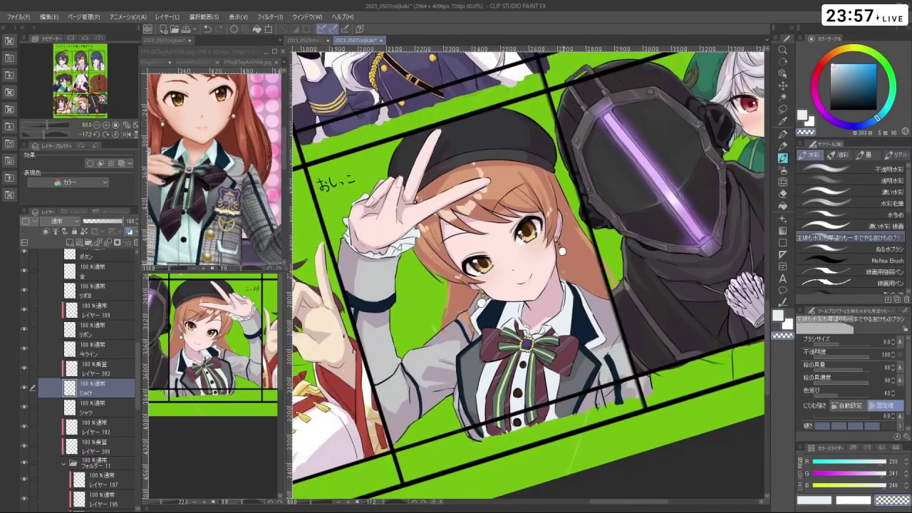
pyautogui.scroll(1, 545, 286)
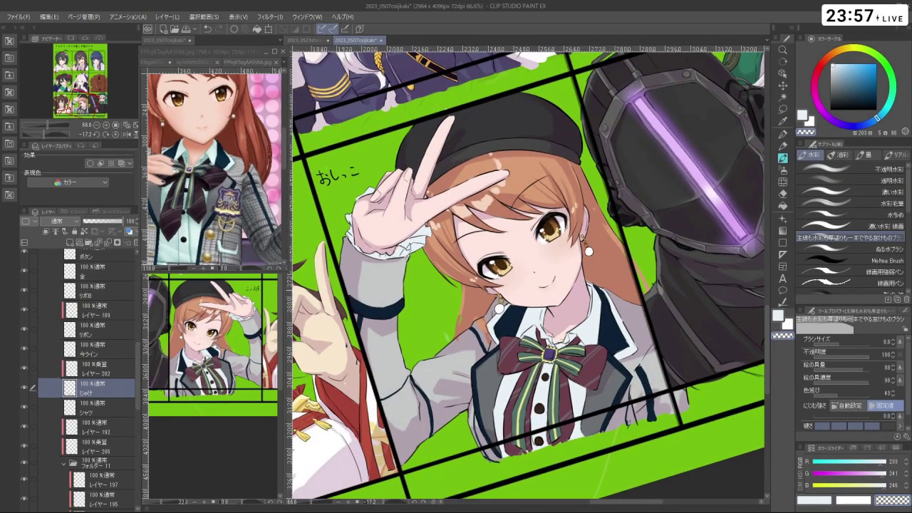
pyautogui.scroll(-2, 591, 372)
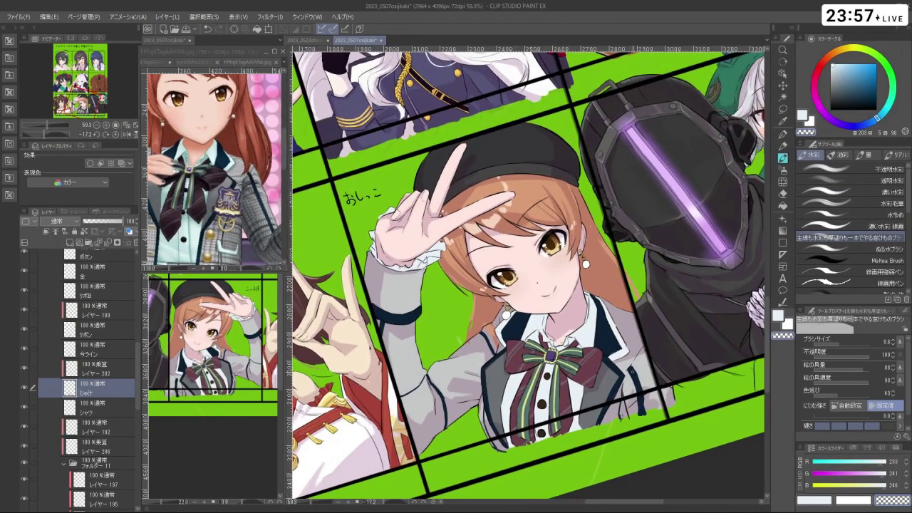
pyautogui.scroll(-4, 606, 334)
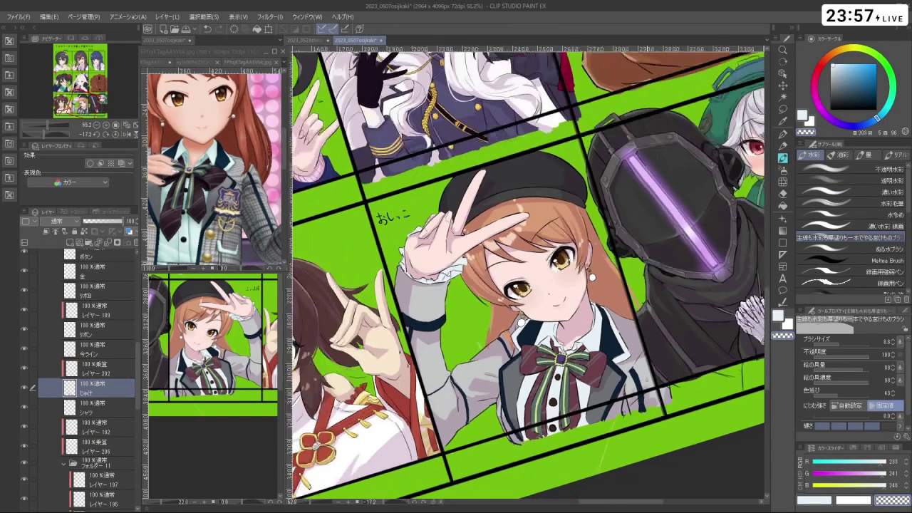
pyautogui.scroll(1, 605, 334)
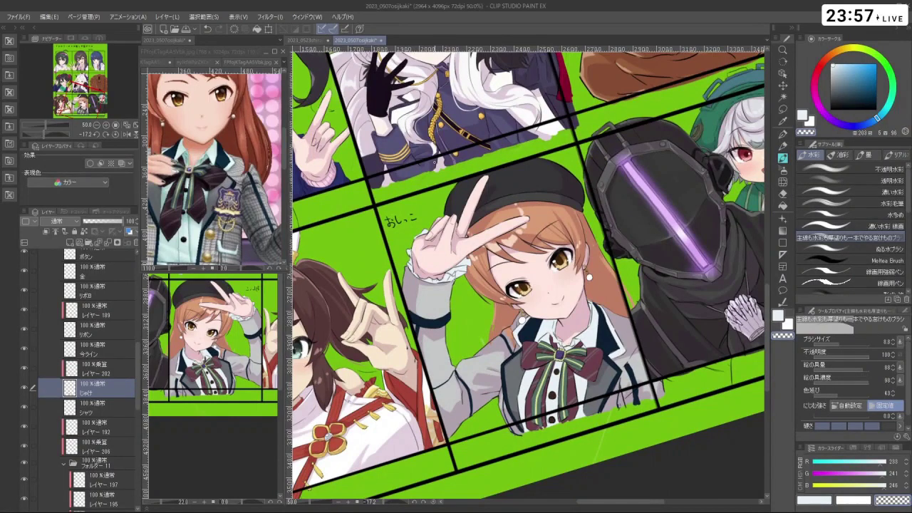
pyautogui.click(235, 178)
pyautogui.scroll(-3, 234, 178)
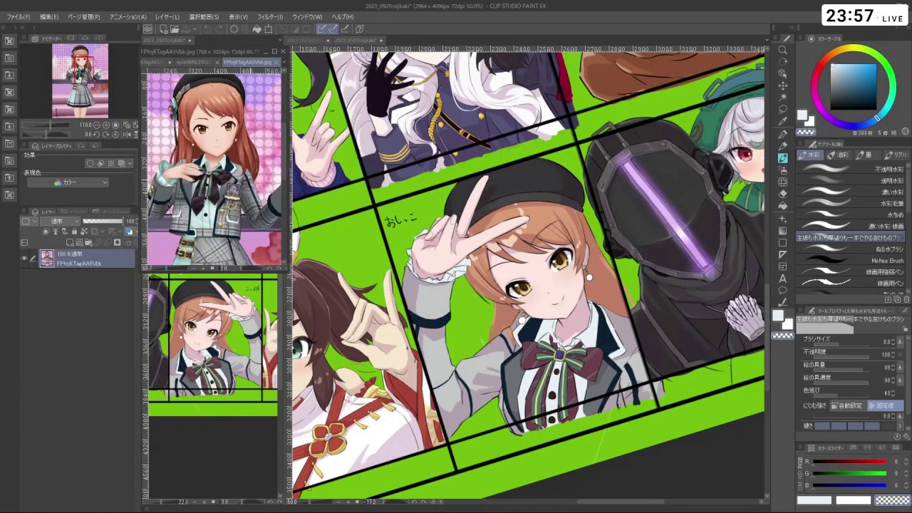
pyautogui.click(525, 190)
pyautogui.scroll(4, 539, 180)
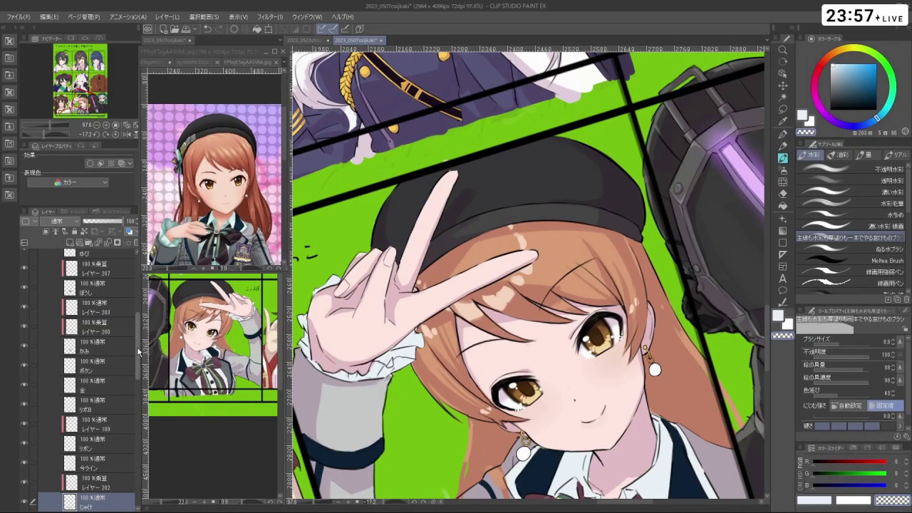
pyautogui.moveTo(524, 407); pyautogui.dragTo(510, 405)
pyautogui.scroll(-3, 528, 274)
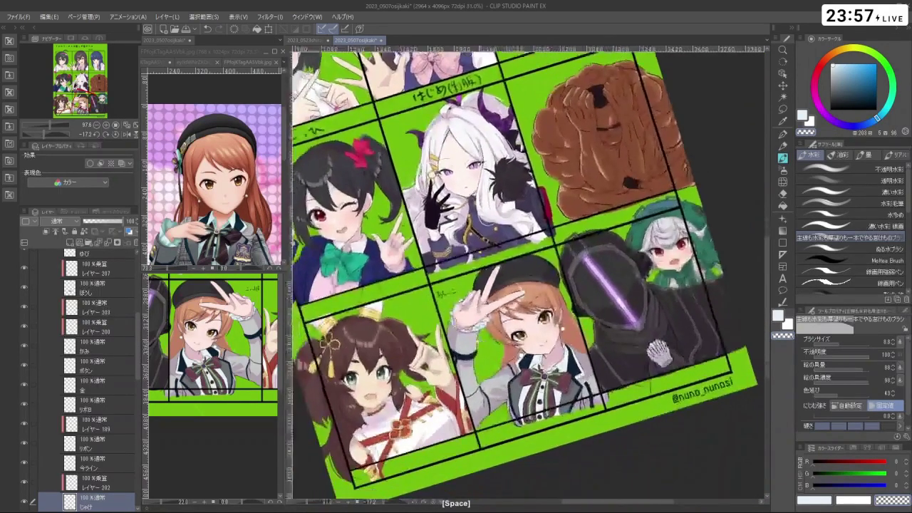
pyautogui.scroll(2, 529, 274)
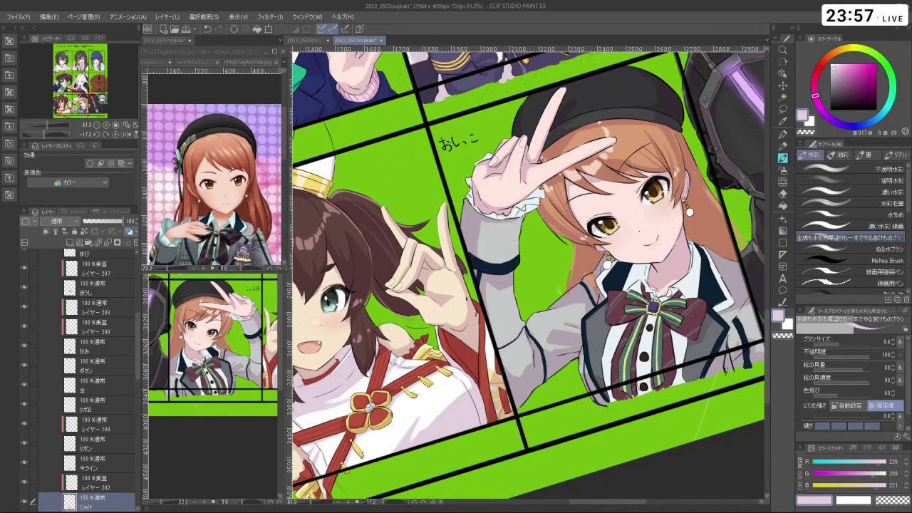
pyautogui.moveTo(626, 443); pyautogui.dragTo(585, 459)
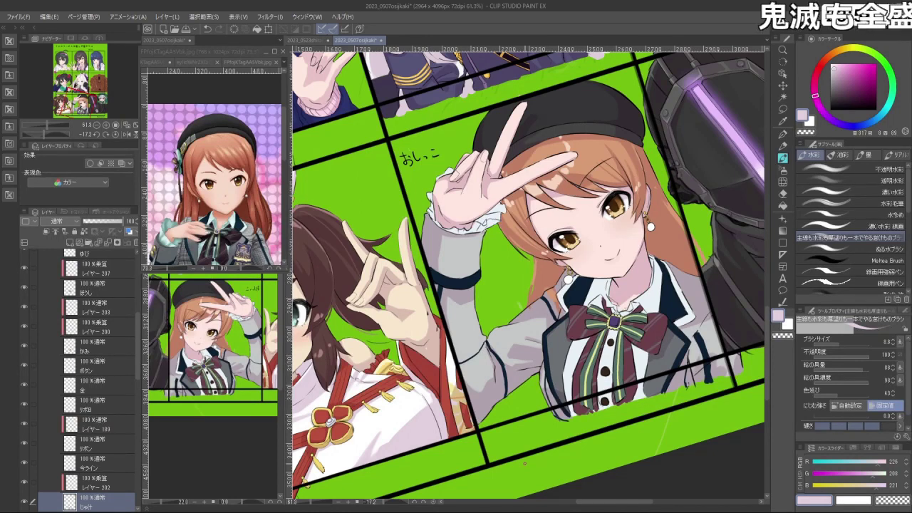
pyautogui.click(100, 268)
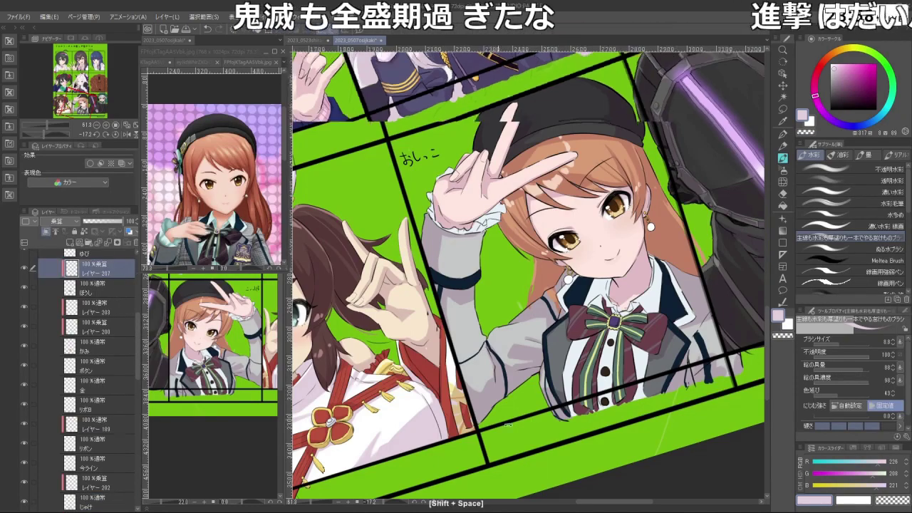
pyautogui.moveTo(456, 143); pyautogui.dragTo(378, 253)
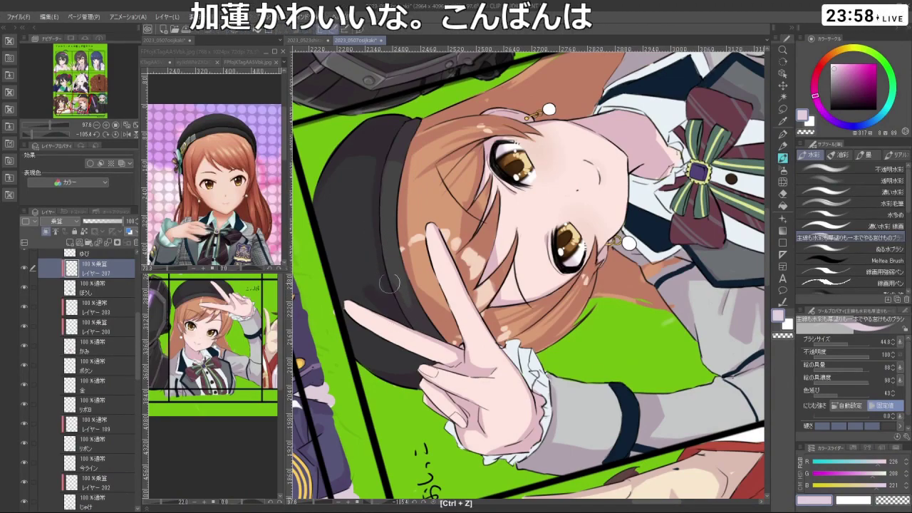
pyautogui.moveTo(394, 303); pyautogui.dragTo(598, 171)
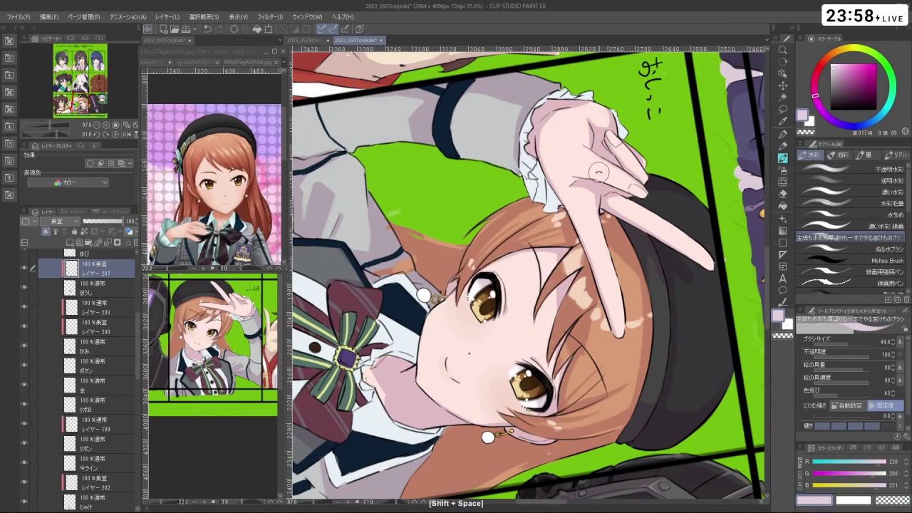
pyautogui.moveTo(599, 171); pyautogui.dragTo(580, 191)
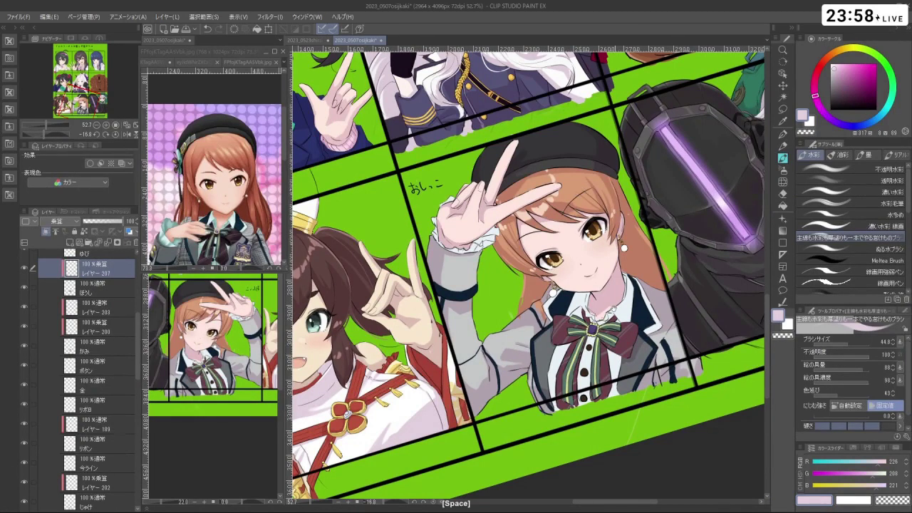
pyautogui.moveTo(581, 191); pyautogui.dragTo(574, 229)
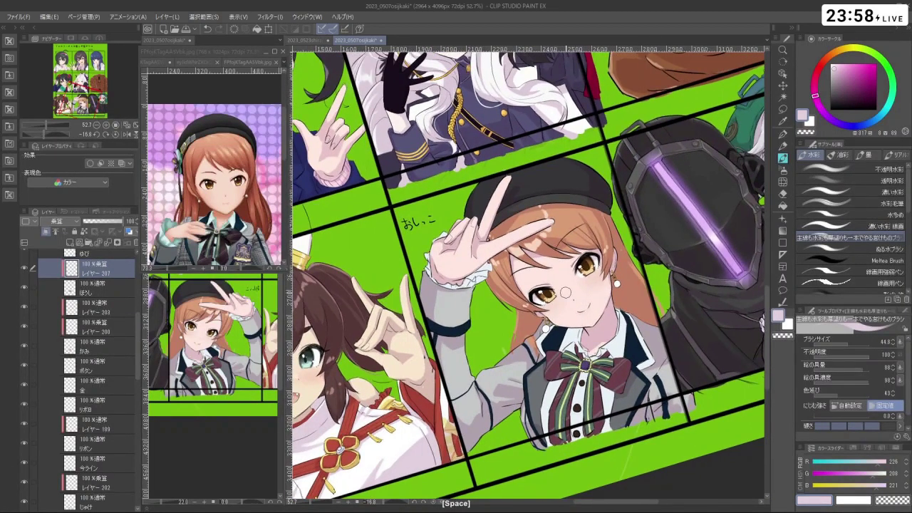
pyautogui.scroll(3, 590, 171)
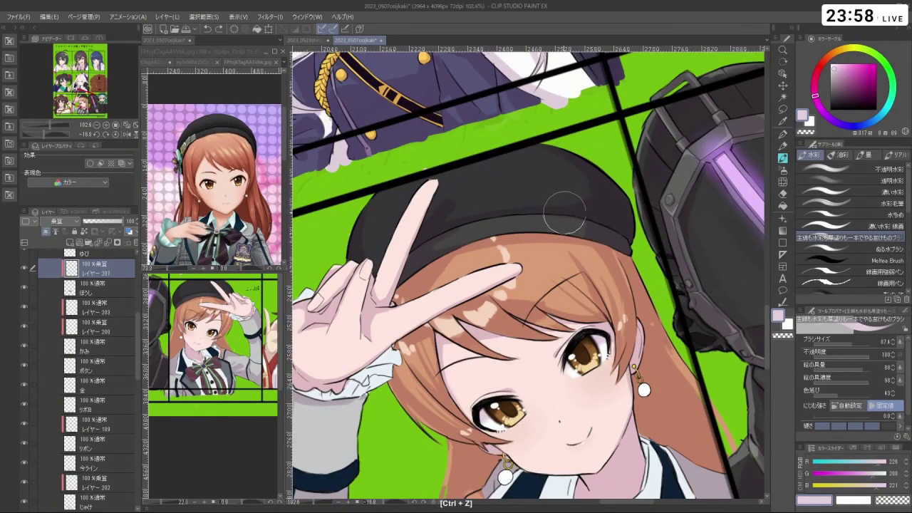
pyautogui.moveTo(574, 212)
pyautogui.mouseDown()
pyautogui.moveTo(542, 213)
pyautogui.moveTo(420, 273)
pyautogui.mouseUp()
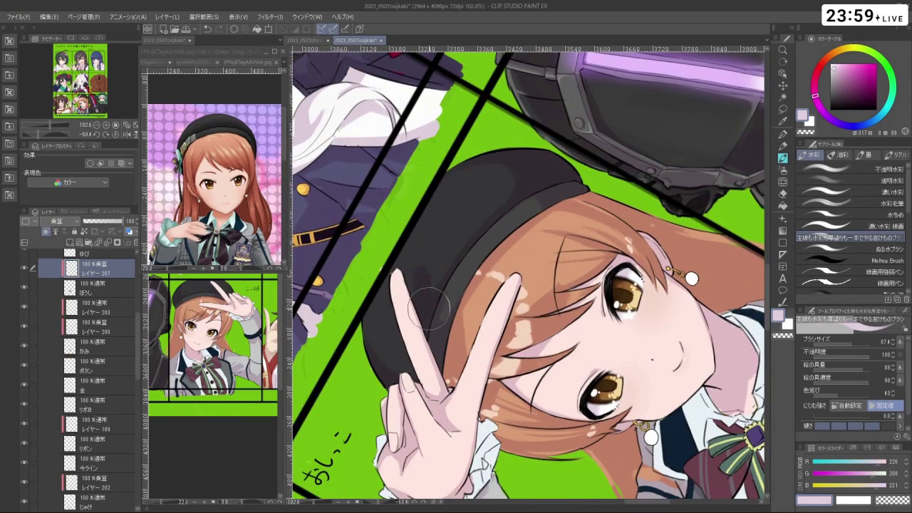
pyautogui.hotkey('ctrl', 'z')
pyautogui.scroll(-3, 414, 370)
pyautogui.moveTo(374, 363); pyautogui.dragTo(538, 354)
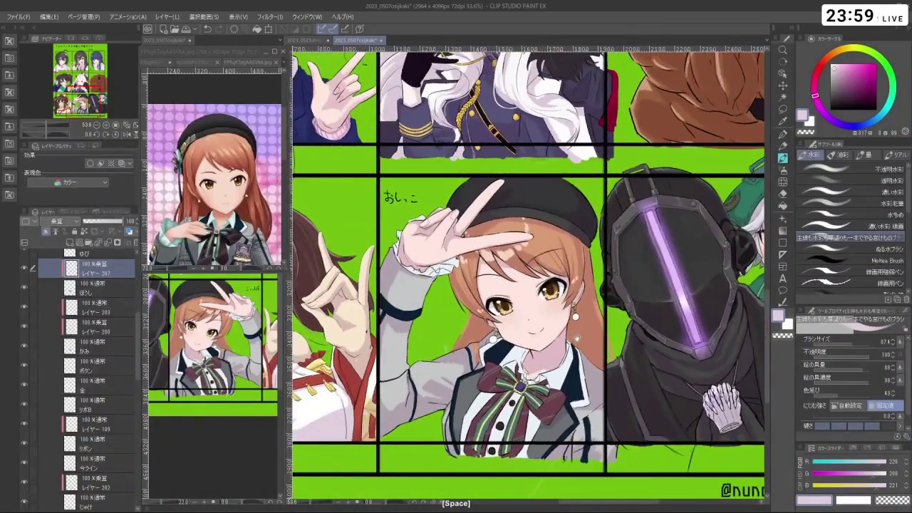
pyautogui.scroll(5, 583, 352)
pyautogui.moveTo(566, 322); pyautogui.dragTo(552, 320)
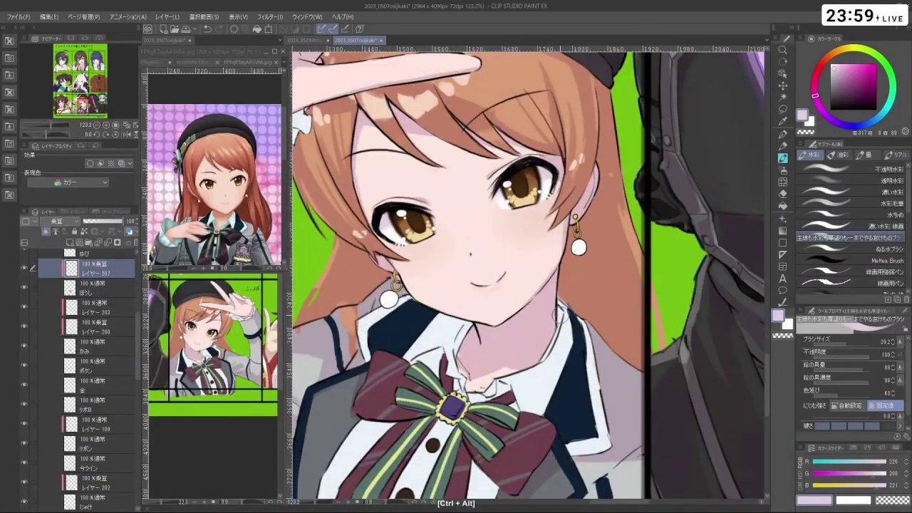
# - On layer 187, shrink the brush to about 12 and sample the face's light skin pink
pyautogui.moveTo(136, 325); pyautogui.dragTo(140, 303)
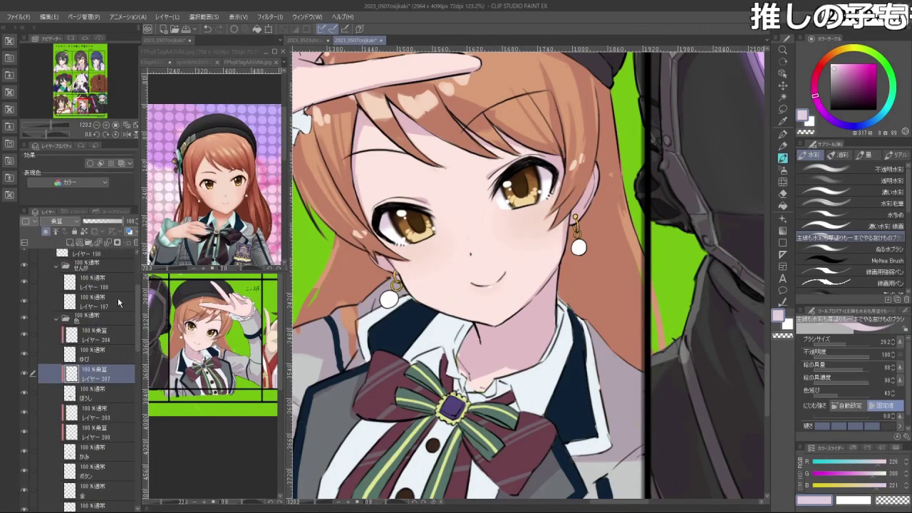
pyautogui.click(107, 302)
pyautogui.moveTo(570, 306); pyautogui.dragTo(552, 305)
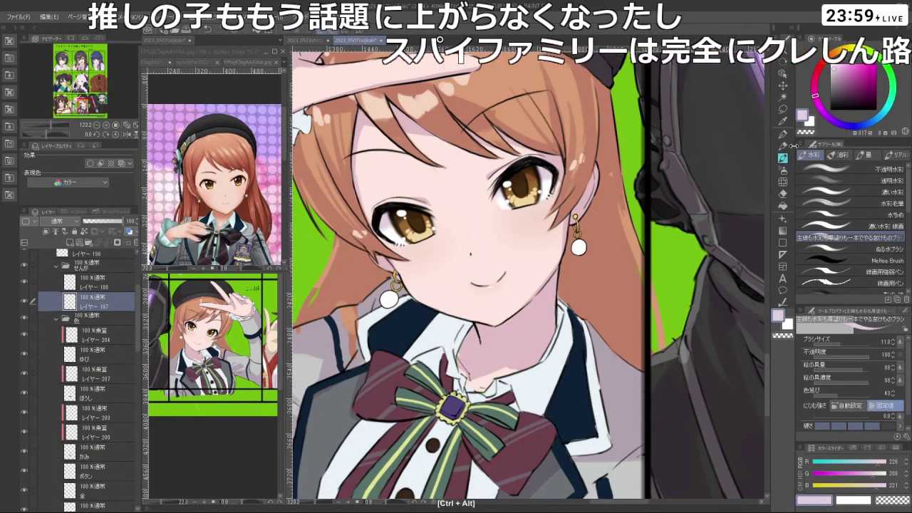
pyautogui.press('c')
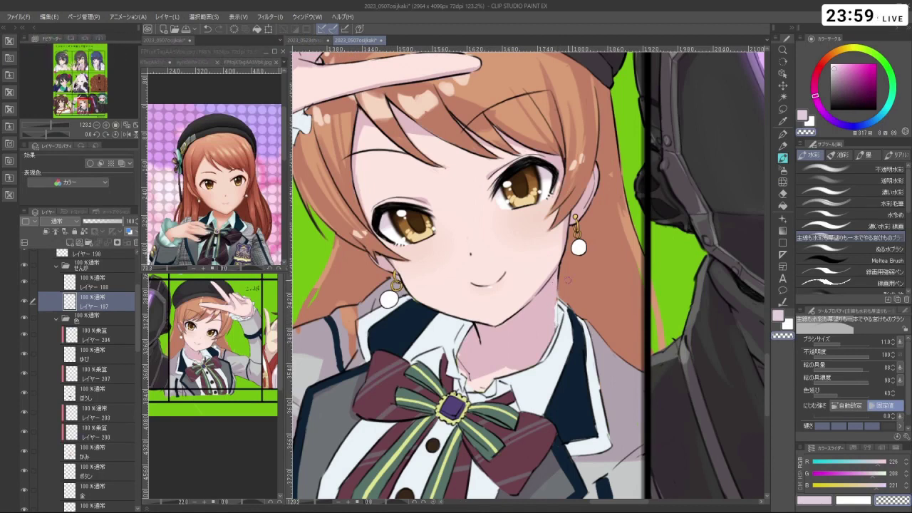
pyautogui.hotkey('ctrl', 'z')
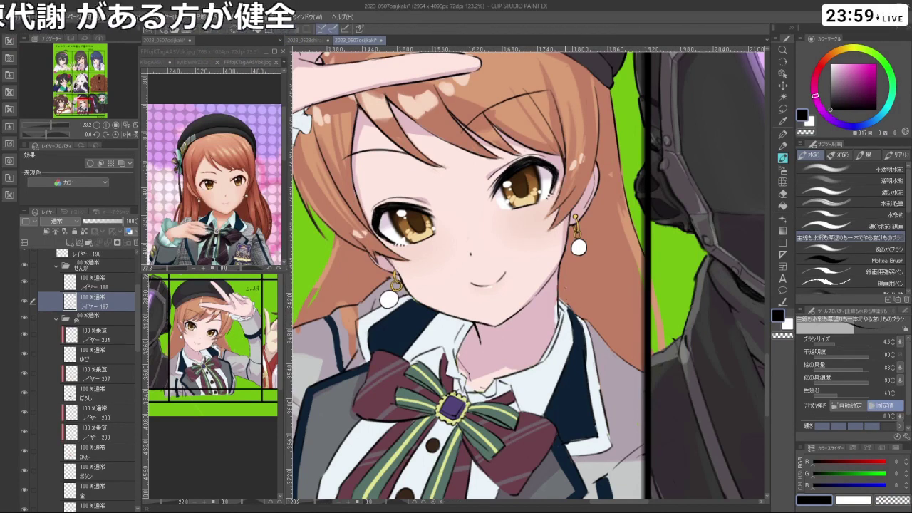
pyautogui.scroll(-2, 86, 328)
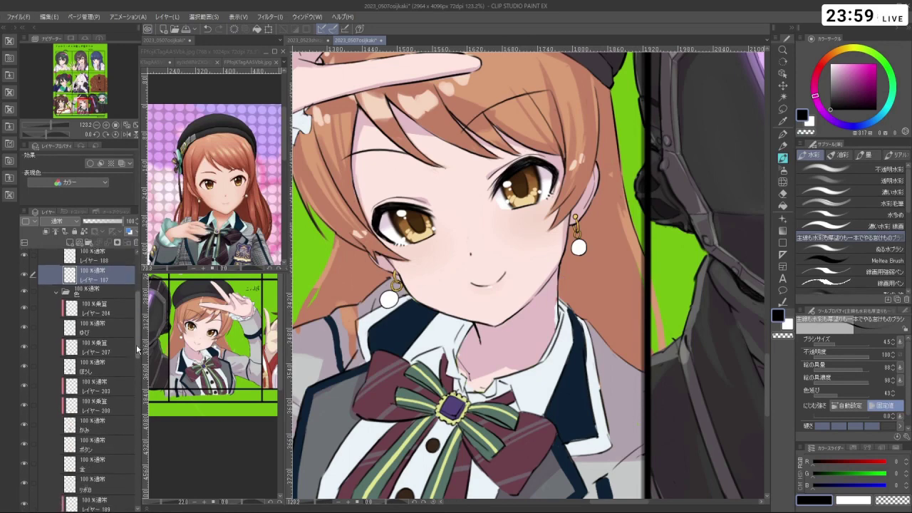
pyautogui.rightClick(400, 171)
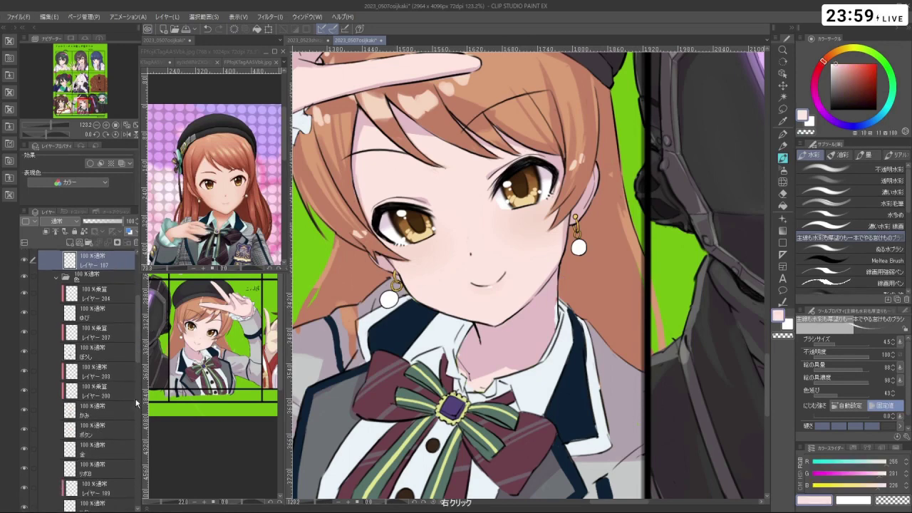
# - Enlarge the brush to about 16, select the シャツ shirt layer, and tilt the view
pyautogui.moveTo(138, 349); pyautogui.dragTo(153, 446)
pyautogui.click(93, 432)
pyautogui.moveTo(553, 311); pyautogui.dragTo(571, 311)
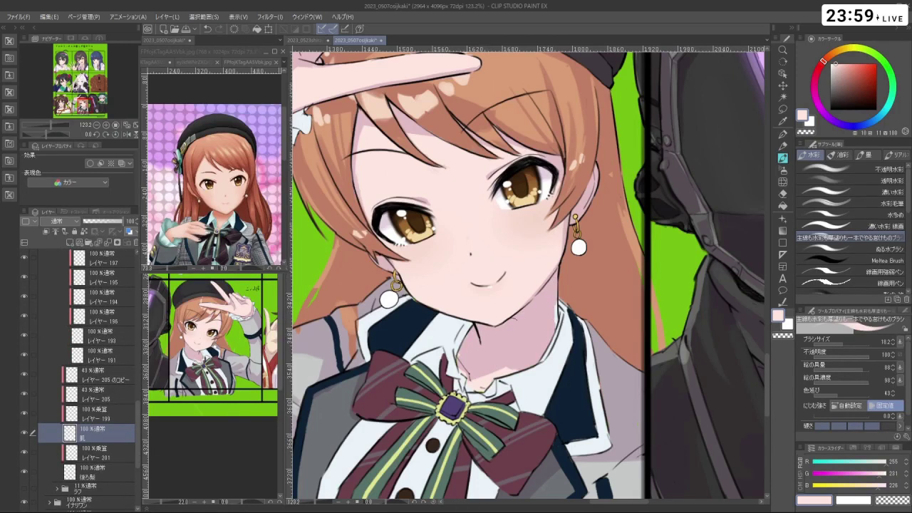
pyautogui.moveTo(136, 407); pyautogui.dragTo(138, 377)
pyautogui.click(93, 366)
pyautogui.press('c')
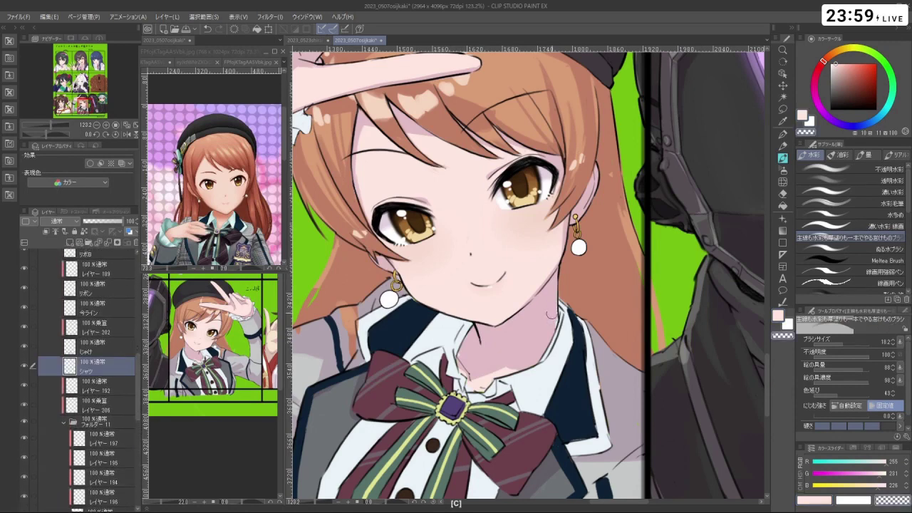
pyautogui.hotkey('ctrl', 'space')
pyautogui.scroll(-3, 573, 323)
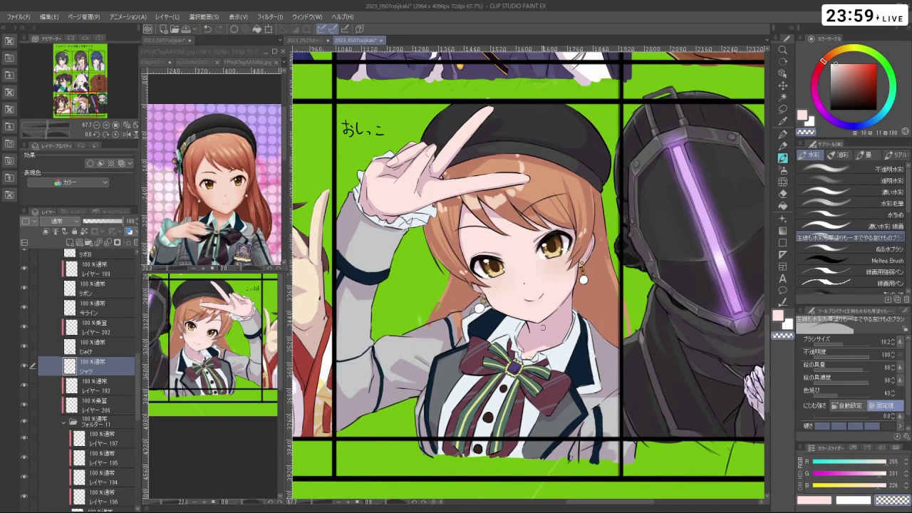
pyautogui.scroll(2, 499, 333)
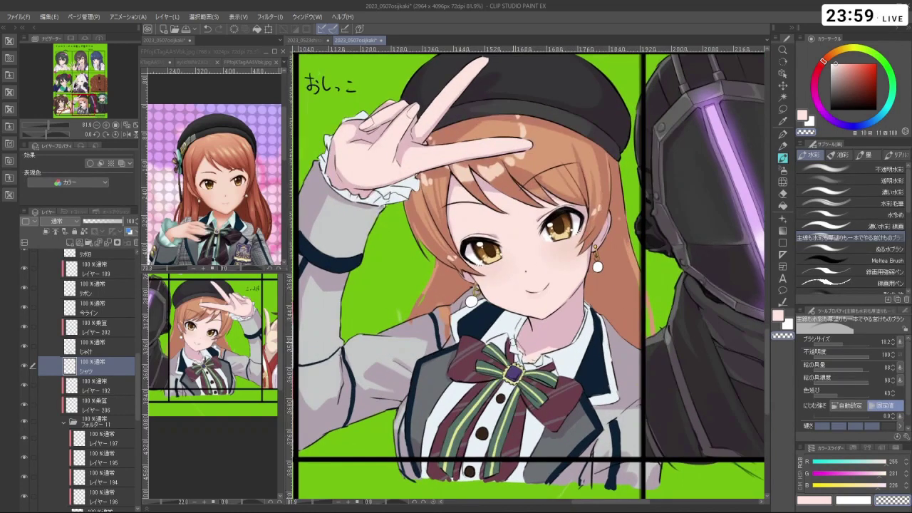
pyautogui.hotkey('shift', 'space')
pyautogui.moveTo(513, 342); pyautogui.dragTo(539, 285)
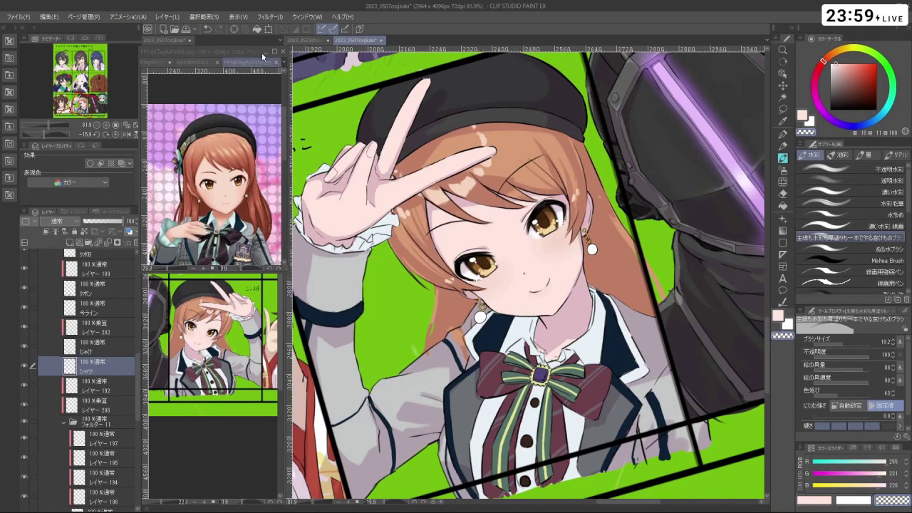
pyautogui.click(176, 209)
pyautogui.scroll(3, 214, 178)
pyautogui.scroll(3, 213, 169)
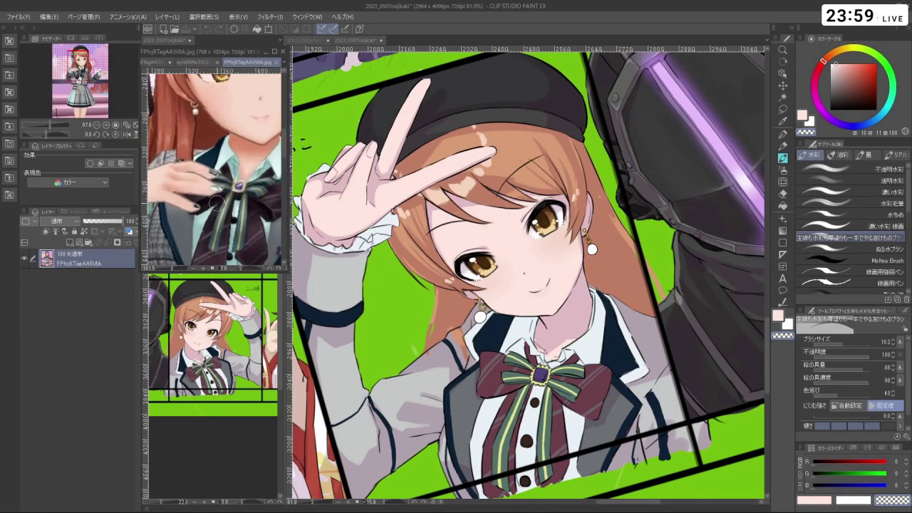
pyautogui.scroll(-5, 214, 169)
pyautogui.scroll(3, 214, 189)
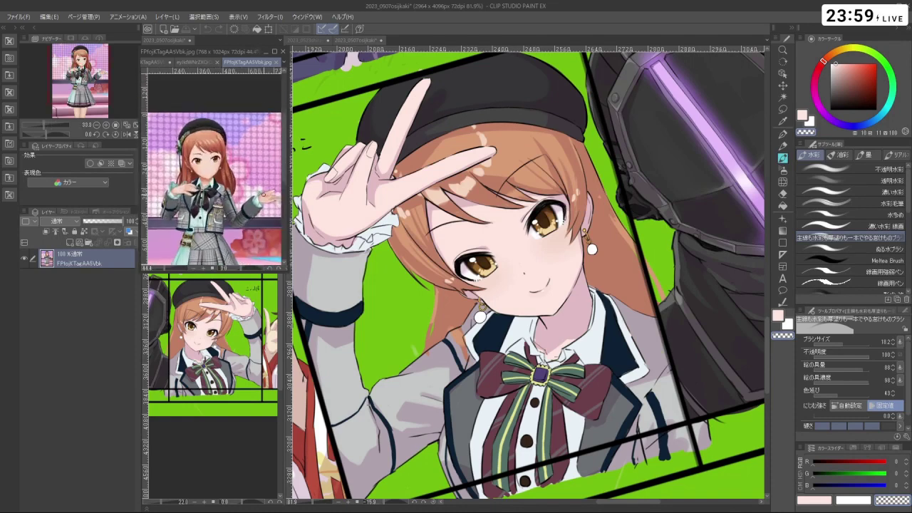
pyautogui.scroll(-3, 426, 231)
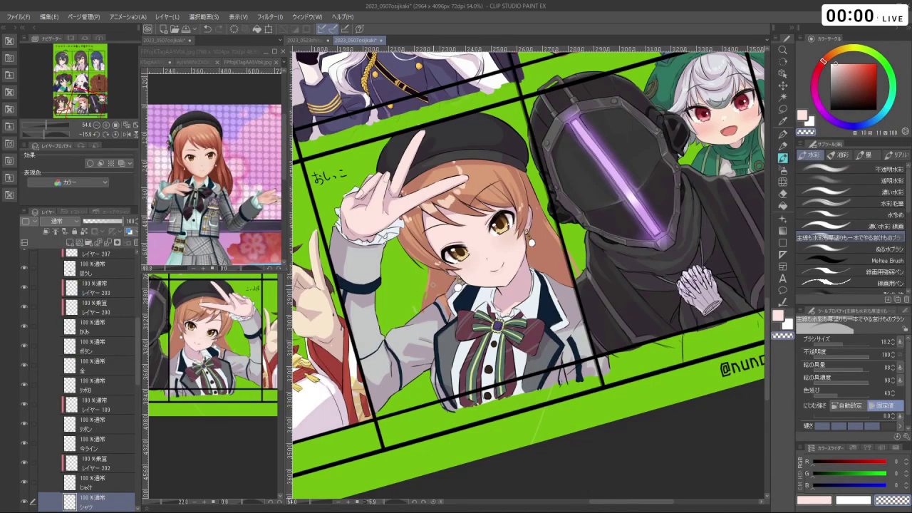
pyautogui.scroll(2, 410, 256)
pyautogui.scroll(-3, 410, 257)
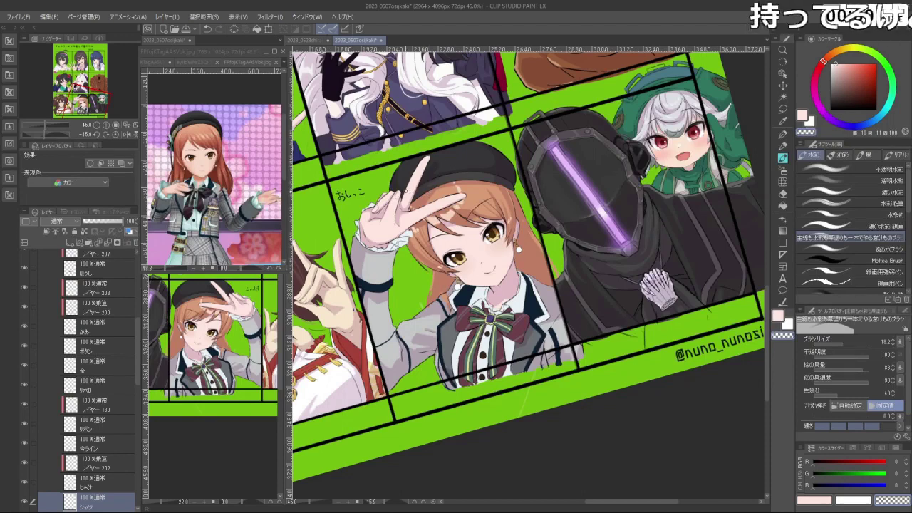
pyautogui.scroll(2, 428, 200)
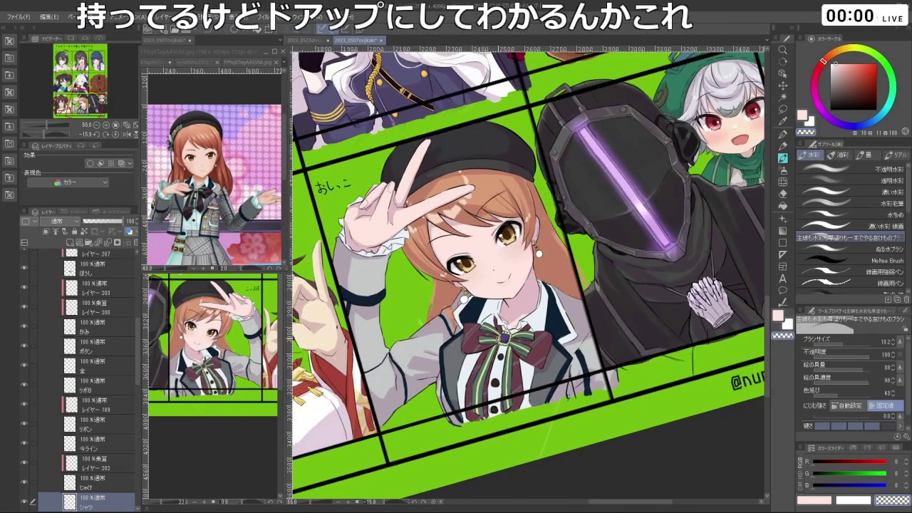
pyautogui.hotkey('ctrl', '+')
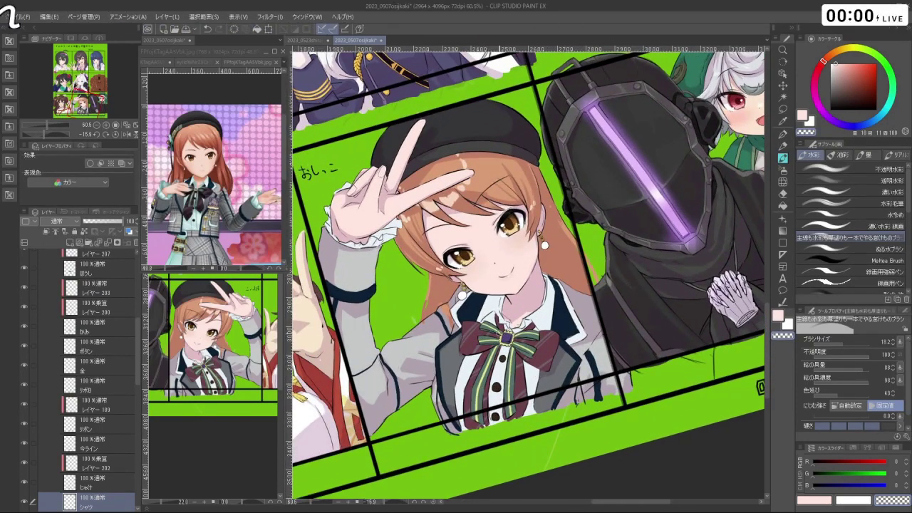
pyautogui.hotkey('ctrl', 'Tab')
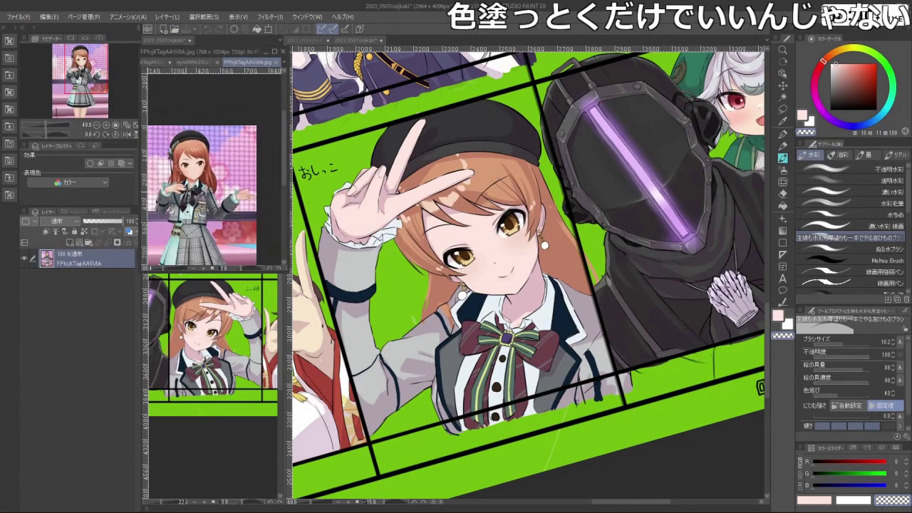
pyautogui.hotkey('ctrl', '+')
pyautogui.hotkey('ctrl', '+')
pyautogui.hotkey('ctrl', '+')
pyautogui.hotkey('ctrl', '+')
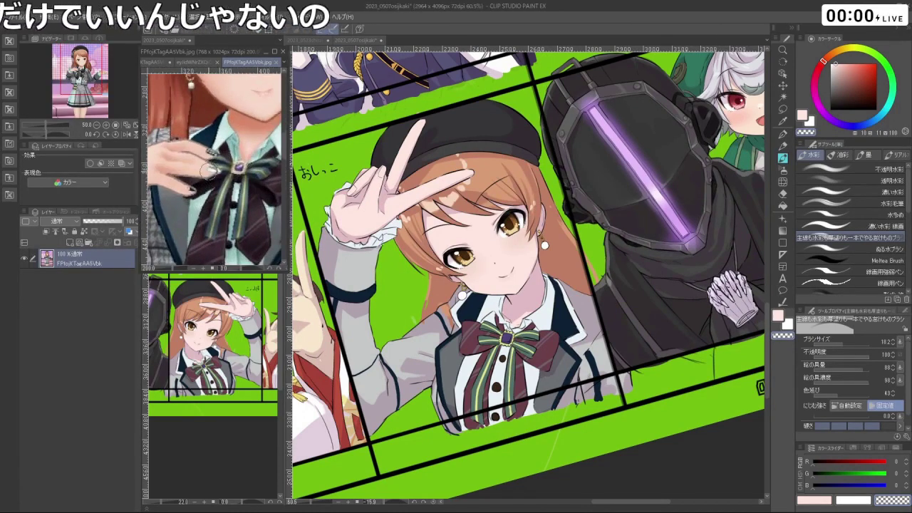
pyautogui.hotkey('ctrl', '+')
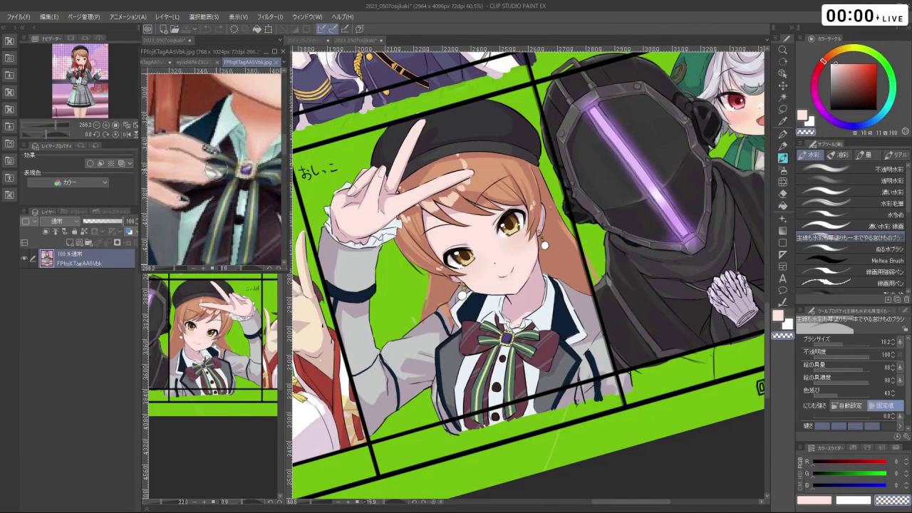
pyautogui.hotkey('ctrl', '-')
pyautogui.hotkey('ctrl', '-')
pyautogui.hotkey('ctrl', '-')
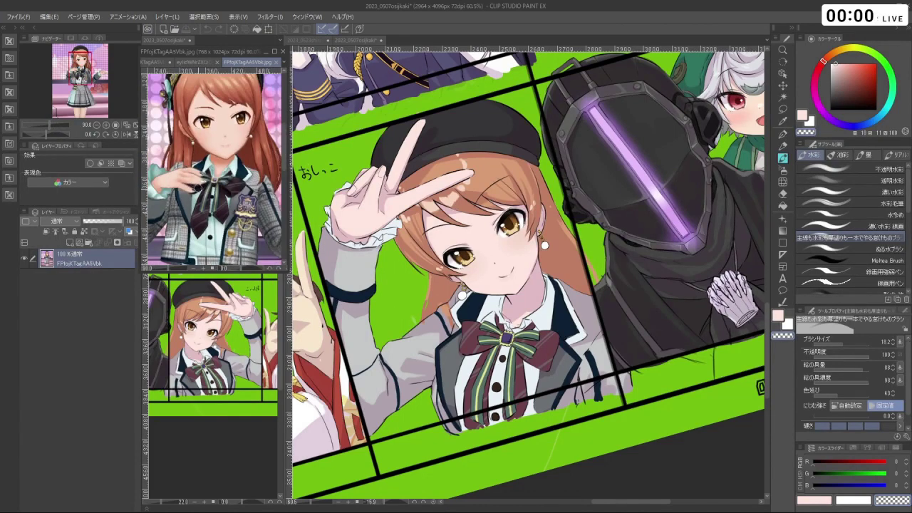
pyautogui.hotkey('ctrl', '+')
pyautogui.hotkey('ctrl', '+')
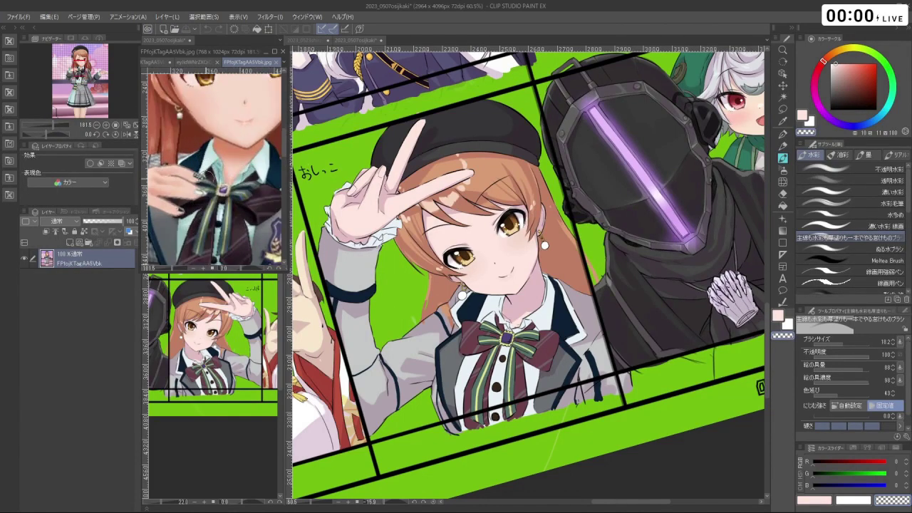
pyautogui.hotkey('ctrl', '+')
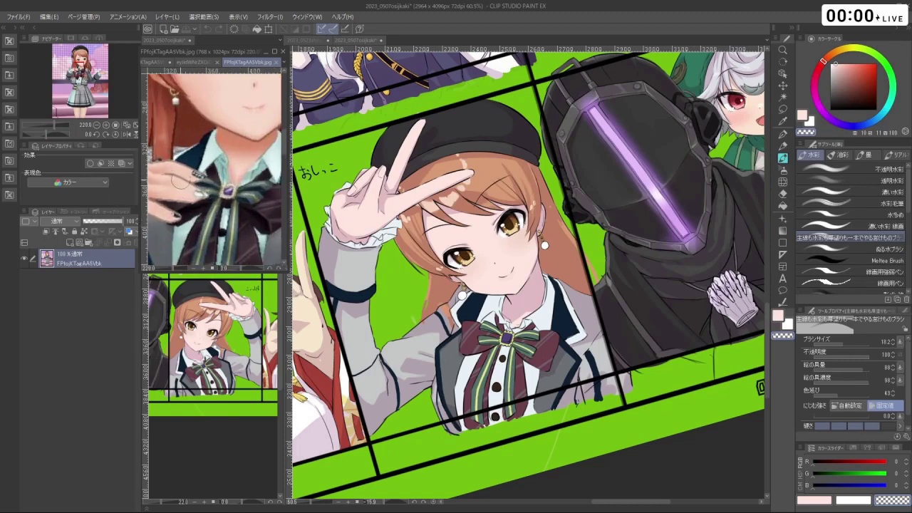
pyautogui.hotkey('ctrl', '-')
pyautogui.hotkey('ctrl', '-')
pyautogui.hotkey('ctrl', '-')
pyautogui.hotkey('ctrl', '-')
pyautogui.hotkey('ctrl', '-')
pyautogui.hotkey('ctrl', '-')
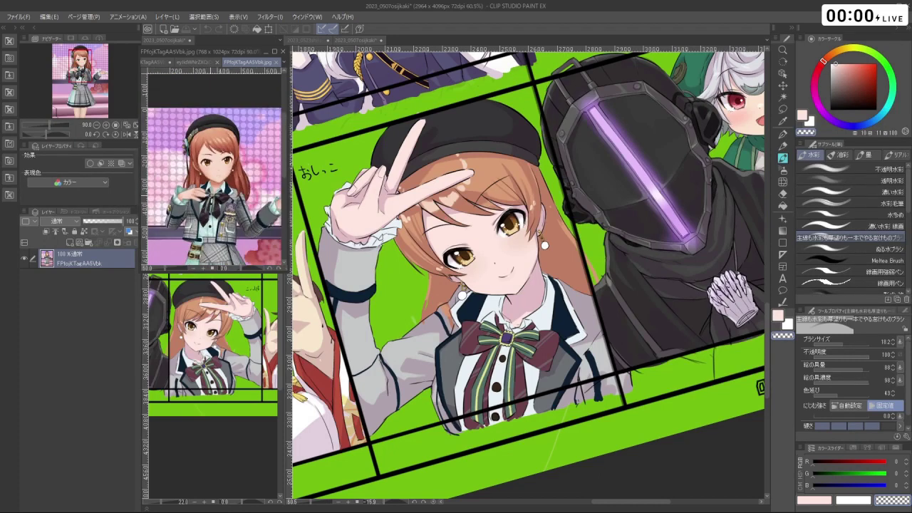
pyautogui.hotkey('ctrl', '+')
pyautogui.hotkey('ctrl', '+')
pyautogui.hotkey('ctrl', '+')
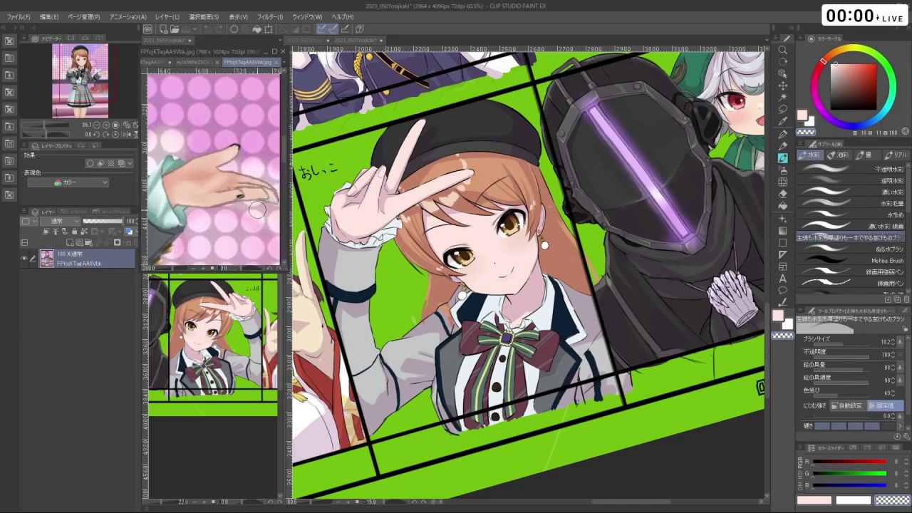
pyautogui.hotkey('ctrl', '-')
pyautogui.hotkey('ctrl', '-')
pyautogui.hotkey('ctrl', '-')
pyautogui.scroll(4, 181, 157)
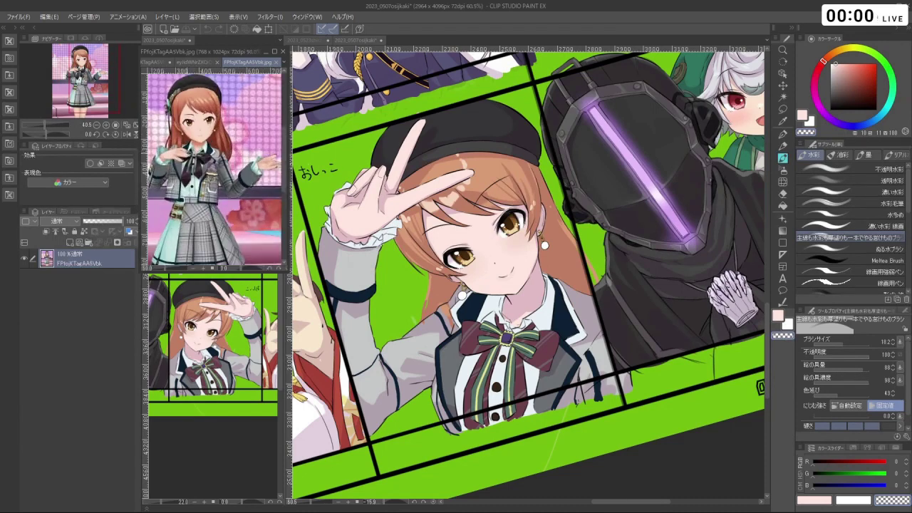
pyautogui.scroll(-5, 181, 157)
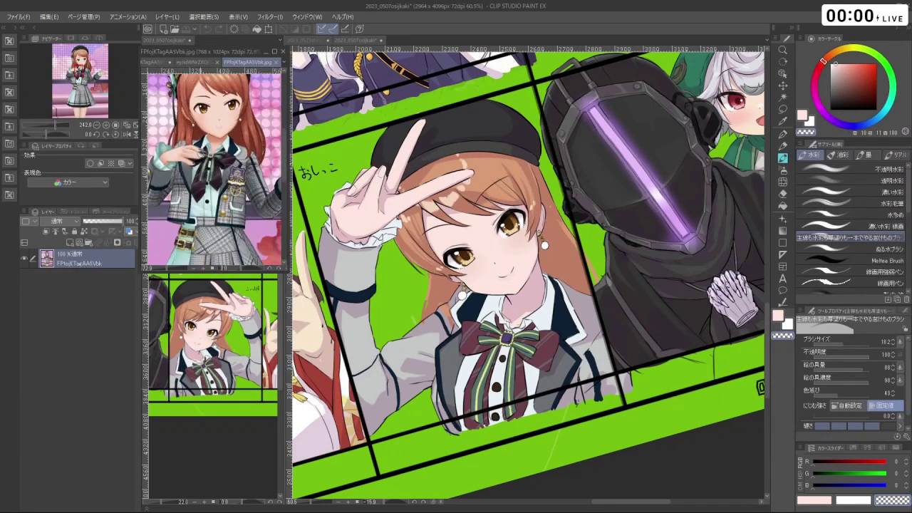
pyautogui.scroll(2, 213, 171)
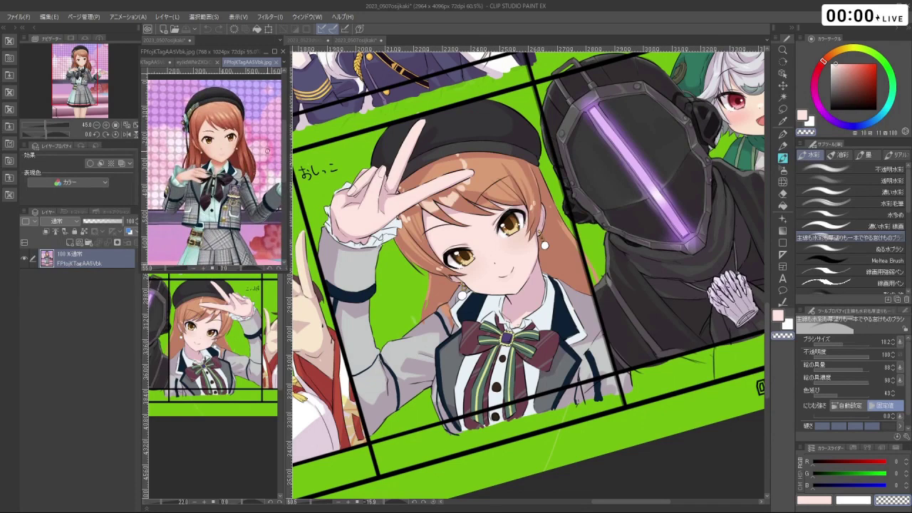
# - Rotate the collage view and sample a pale lavender colour (R226 G200 B221)
pyautogui.click(635, 470)
pyautogui.scroll(-3, 442, 307)
pyautogui.scroll(1, 442, 306)
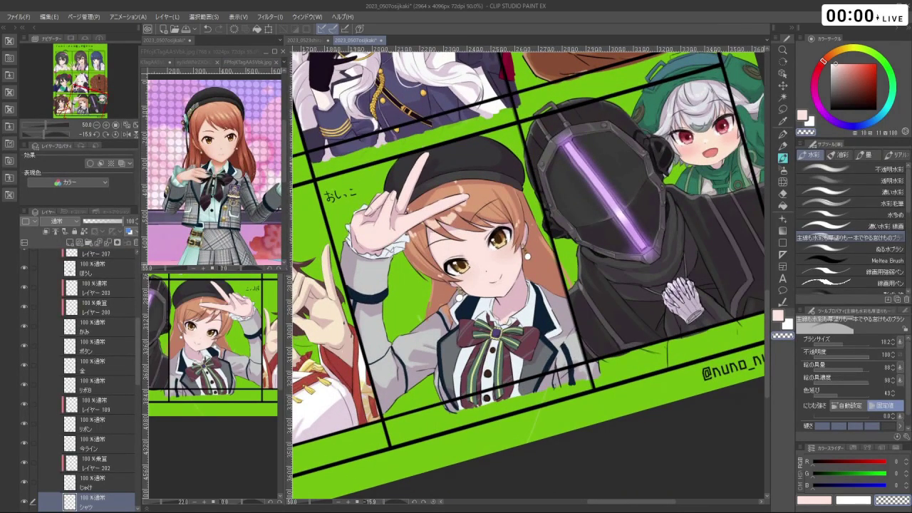
pyautogui.moveTo(570, 465)
pyautogui.mouseDown()
pyautogui.moveTo(499, 470)
pyautogui.moveTo(613, 456)
pyautogui.moveTo(570, 467)
pyautogui.mouseUp()
pyautogui.moveTo(461, 287); pyautogui.dragTo(499, 257)
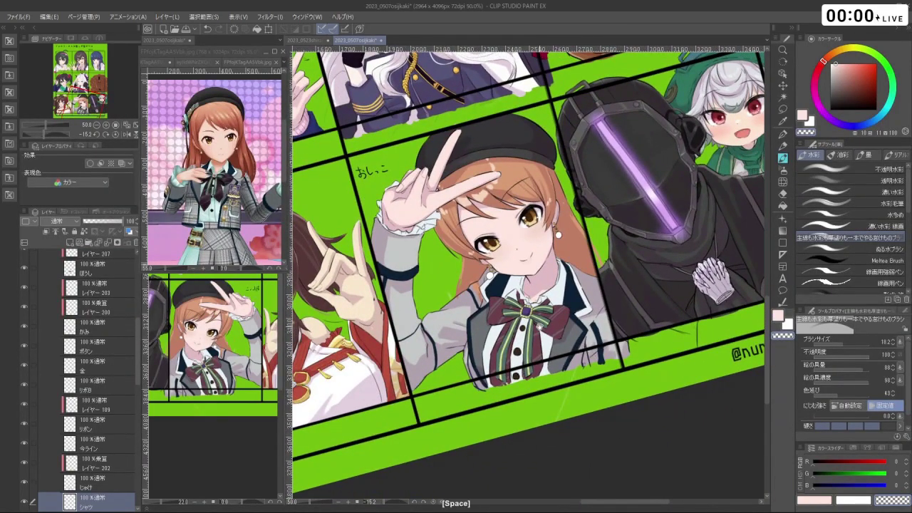
pyautogui.scroll(-3, 540, 326)
pyautogui.moveTo(521, 313); pyautogui.dragTo(485, 360)
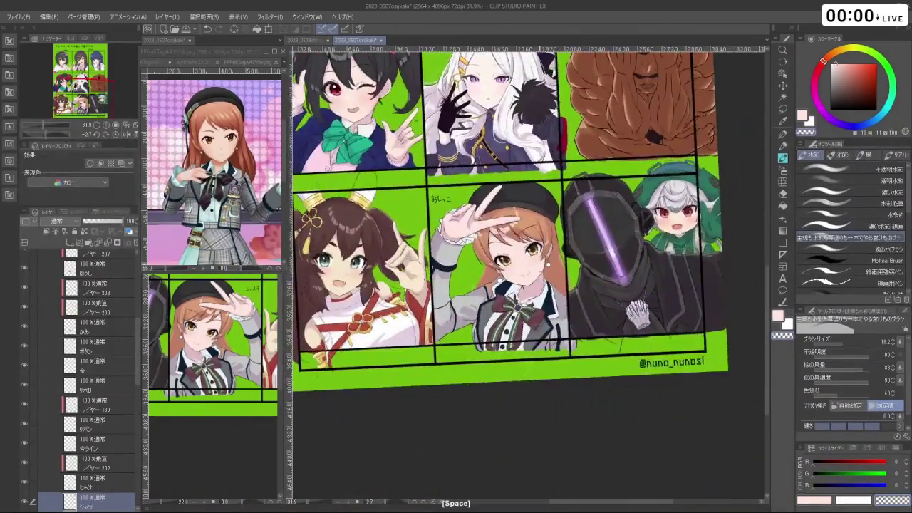
pyautogui.moveTo(576, 390); pyautogui.dragTo(570, 394)
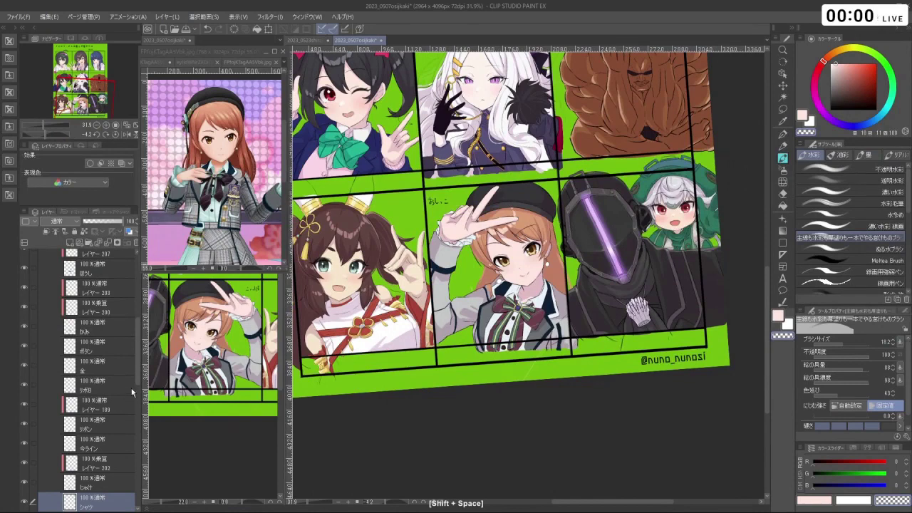
pyautogui.rightClick(214, 408)
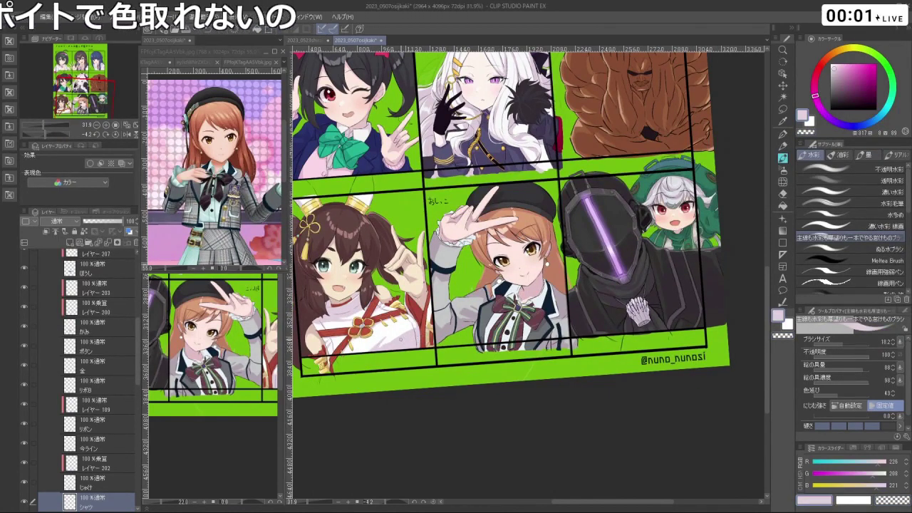
# - Zoom the reference image view in on the bow
pyautogui.click(216, 170)
pyautogui.scroll(4, 215, 170)
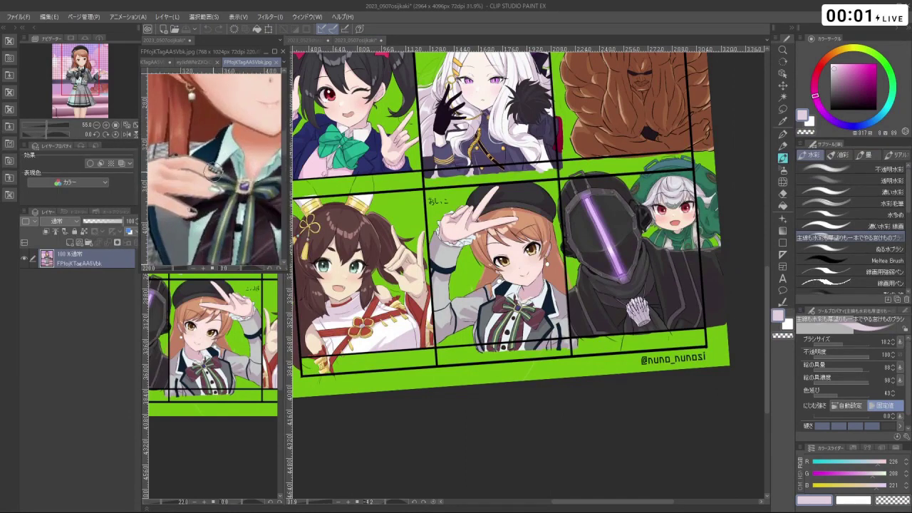
pyautogui.scroll(1, 214, 170)
pyautogui.scroll(-4, 214, 171)
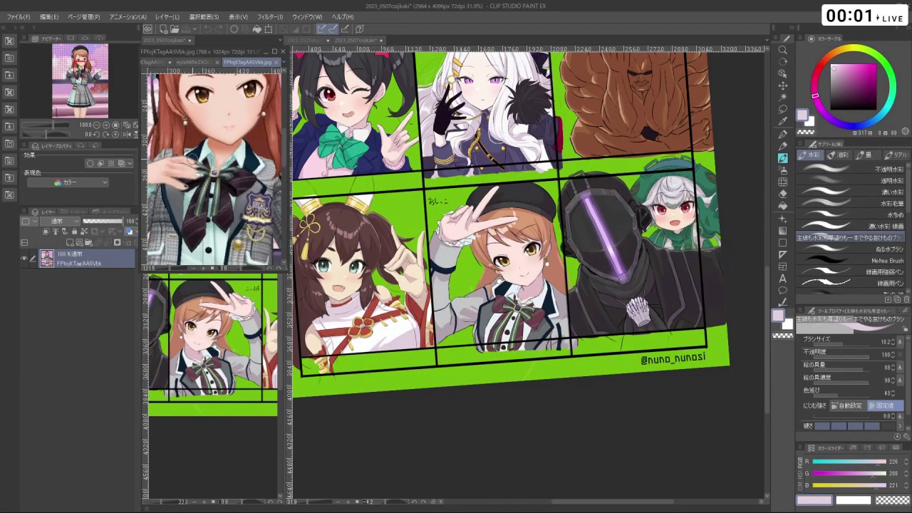
pyautogui.scroll(-2, 191, 161)
pyautogui.scroll(4, 180, 142)
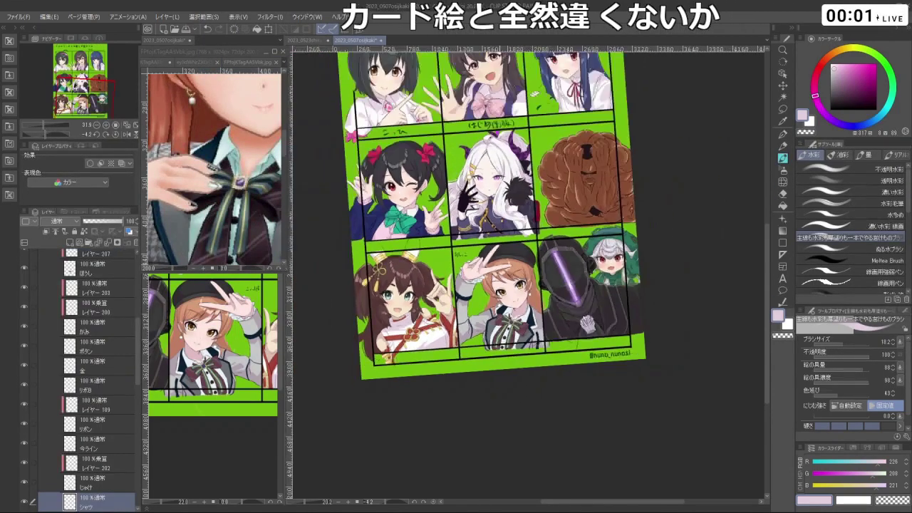
# - Zoom the card art to 214% on the face, pan to the bow and hand, then move the viewer away
pyautogui.scroll(5, 528, 271)
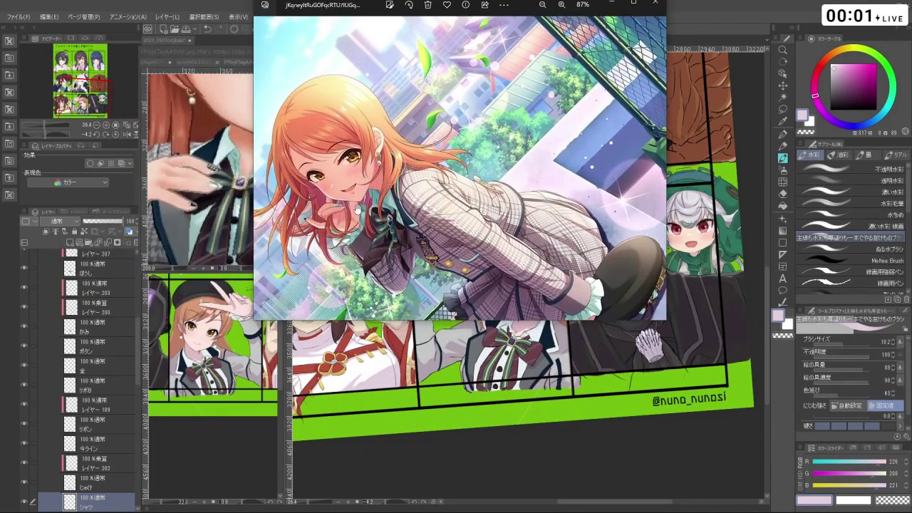
pyautogui.scroll(5, 321, 221)
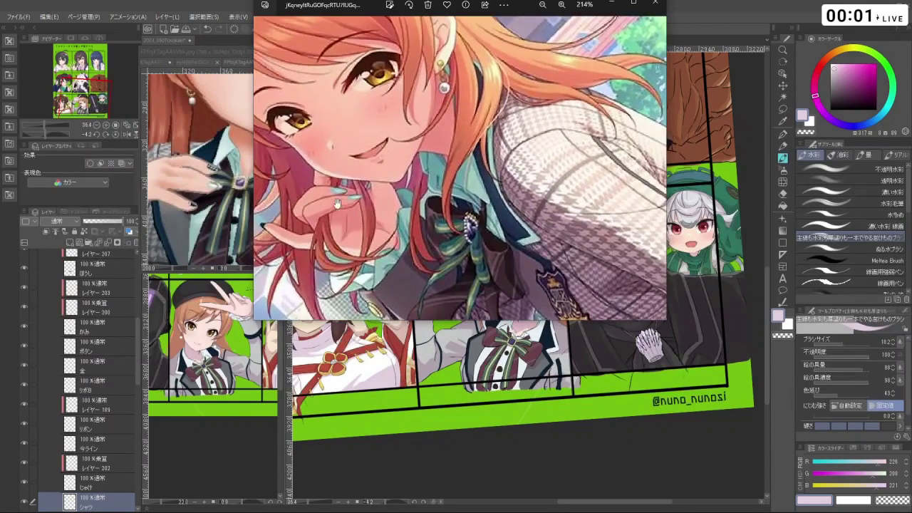
pyautogui.moveTo(350, 204); pyautogui.dragTo(408, 218)
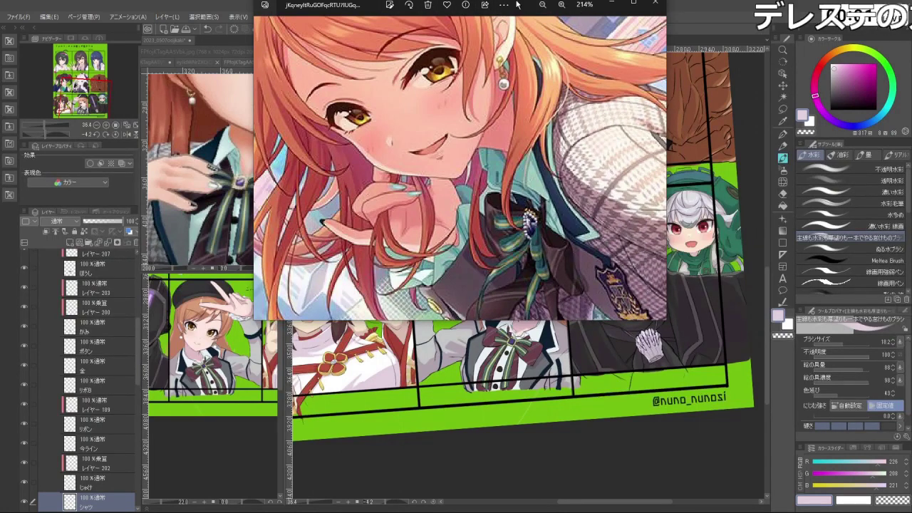
pyautogui.moveTo(519, 7); pyautogui.dragTo(498, 0)
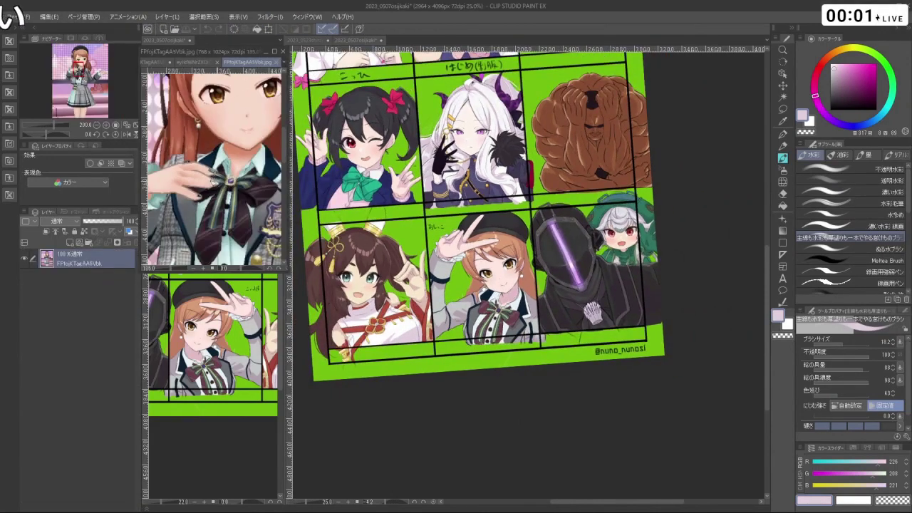
pyautogui.click(487, 382)
pyautogui.scroll(3, 499, 263)
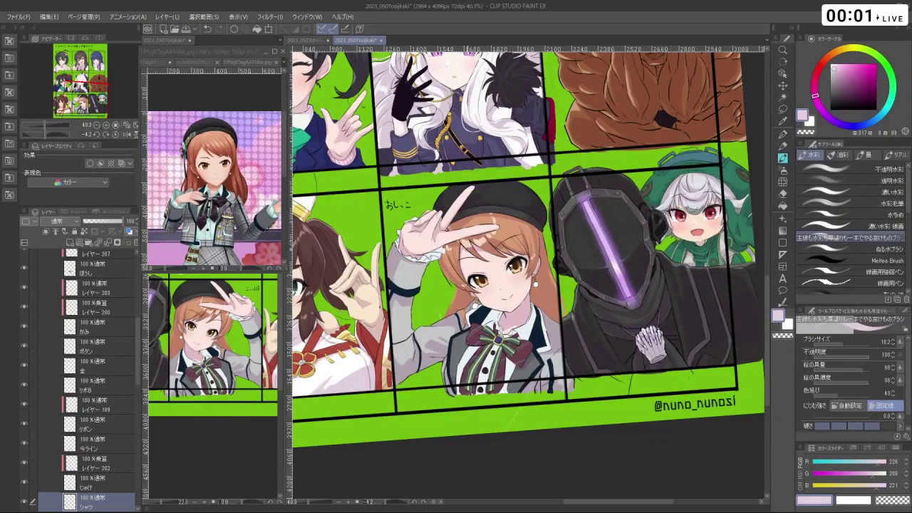
pyautogui.scroll(-3, 527, 256)
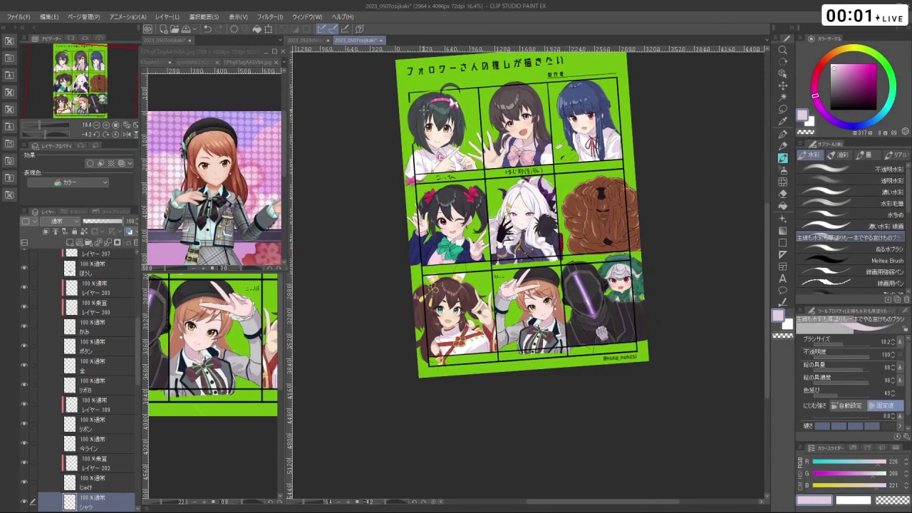
pyautogui.scroll(1, 424, 109)
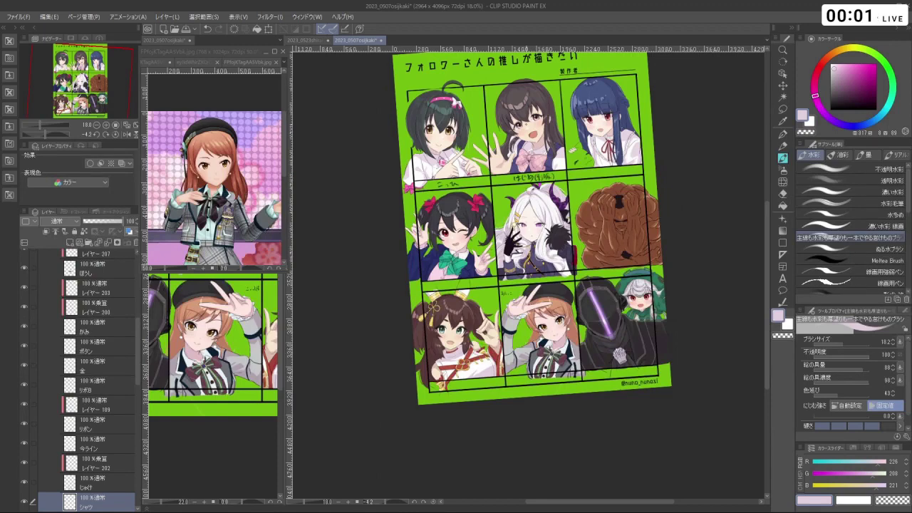
pyautogui.scroll(2, 578, 389)
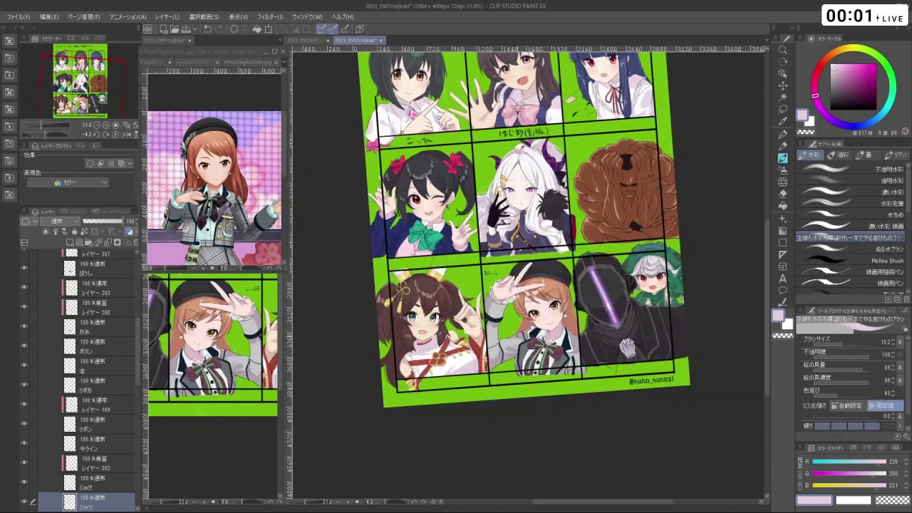
pyautogui.scroll(6, 534, 292)
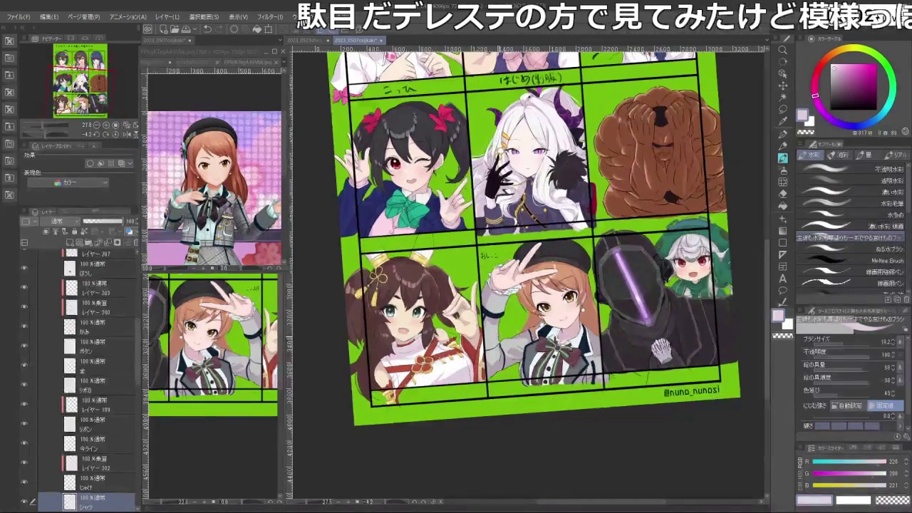
pyautogui.scroll(2, 534, 293)
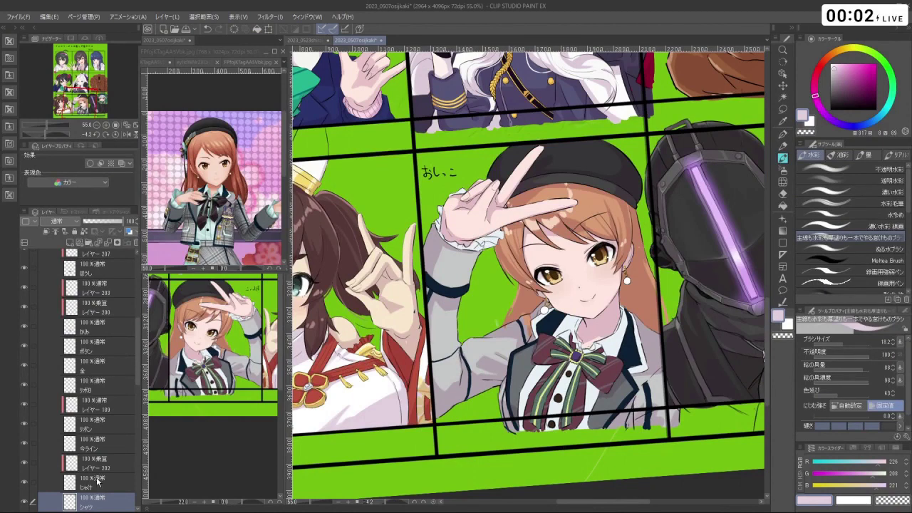
# - Add a new Multiply layer, レイヤー 208, above the シャツ layer
pyautogui.click(98, 481)
pyautogui.click(100, 499)
pyautogui.click(69, 243)
pyautogui.click(54, 221)
pyautogui.click(61, 249)
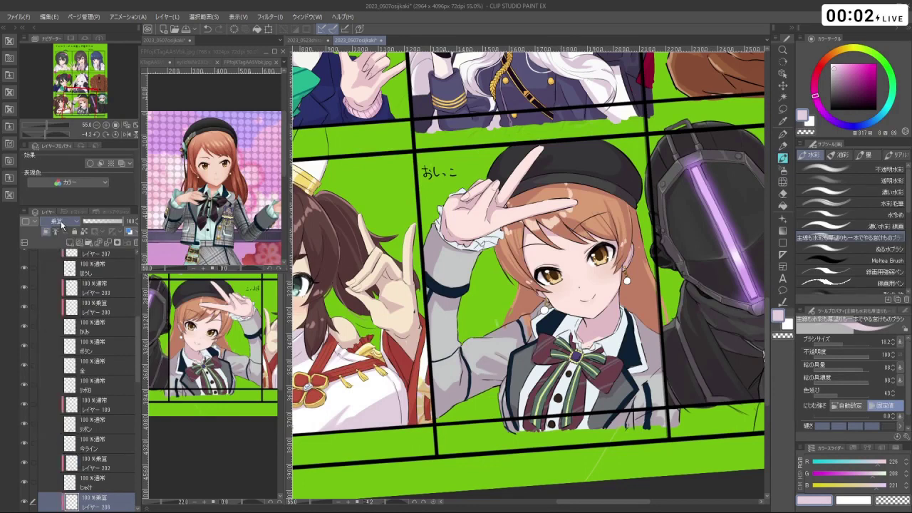
# - Zoom into the beret girl's panel, shrink the brush to 27.8, and rotate the view about 30 degrees
pyautogui.keyDown('ctrl'); pyautogui.click(498, 379); pyautogui.keyUp('ctrl')
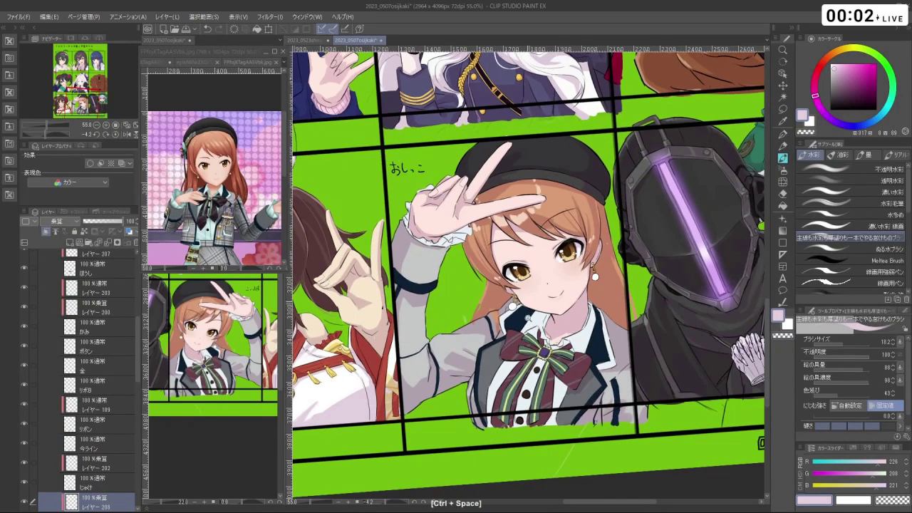
pyautogui.keyDown('ctrl'); pyautogui.click(547, 333); pyautogui.keyUp('ctrl')
pyautogui.moveTo(548, 333); pyautogui.dragTo(534, 306)
pyautogui.hotkey('ctrl', 'z')
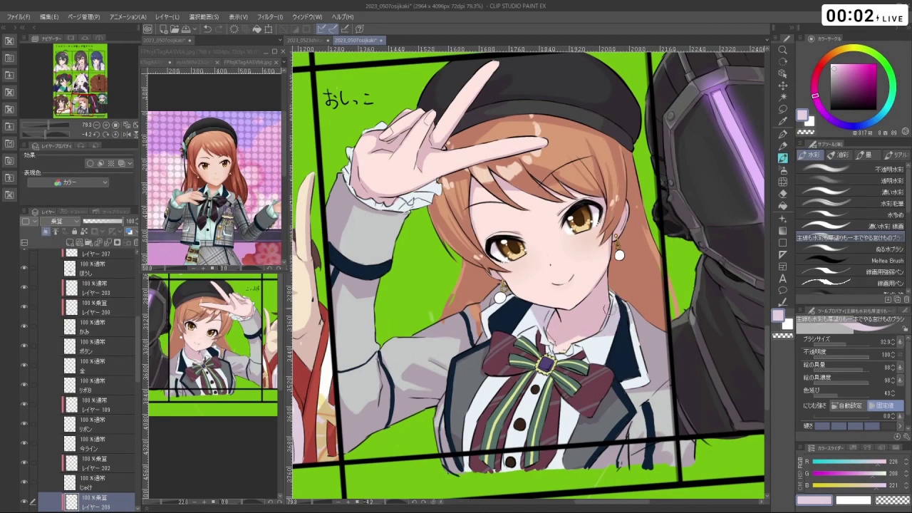
pyautogui.press('c')
pyautogui.moveTo(599, 341); pyautogui.dragTo(604, 348)
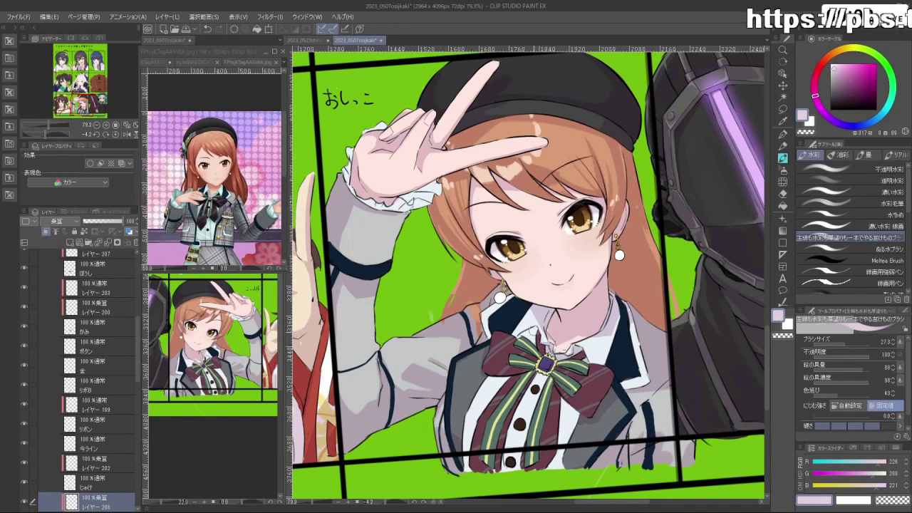
pyautogui.hotkey('shift', 'space')
pyautogui.moveTo(541, 347); pyautogui.dragTo(445, 441)
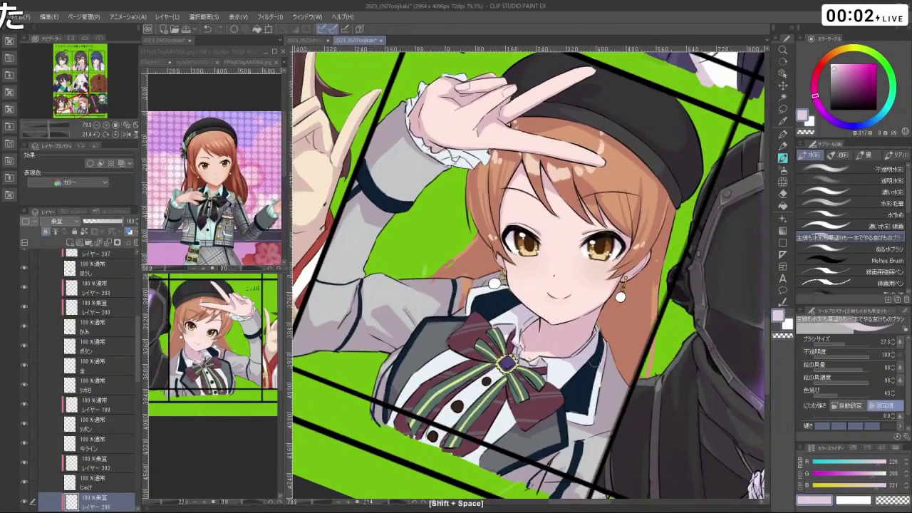
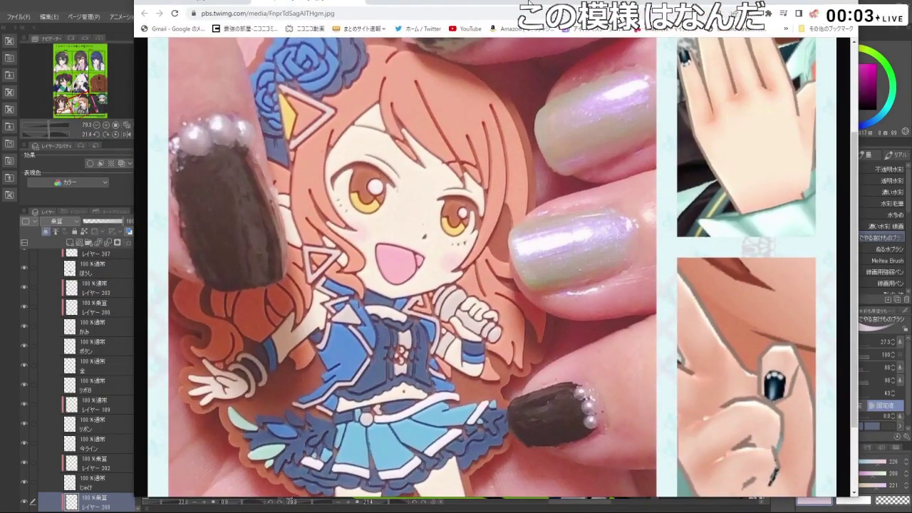
# - Scroll through the houndstooth keychain nail reference photo in Chrome
pyautogui.scroll(2, 537, 251)
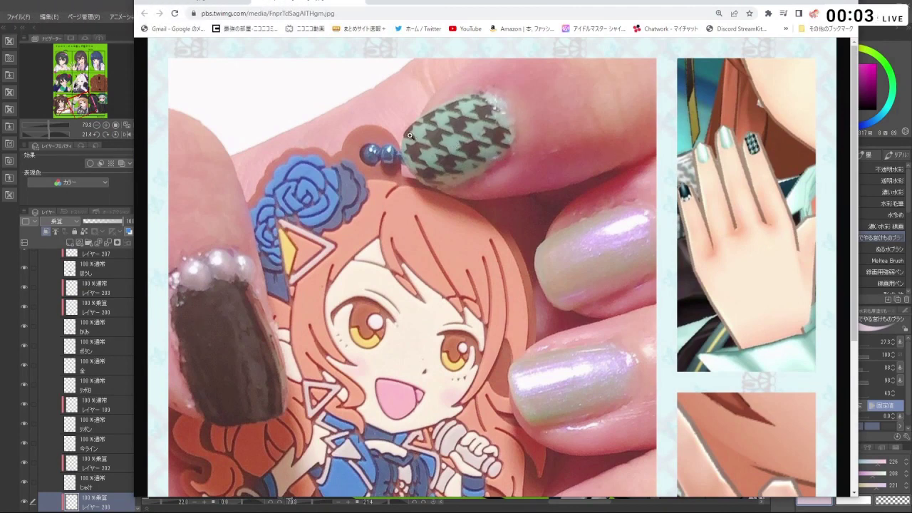
pyautogui.scroll(-4, 488, 304)
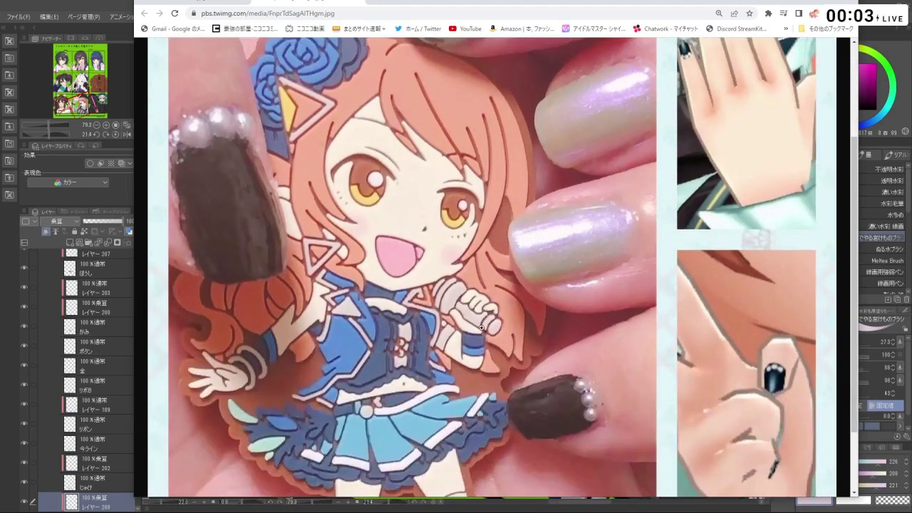
pyautogui.scroll(5, 389, 179)
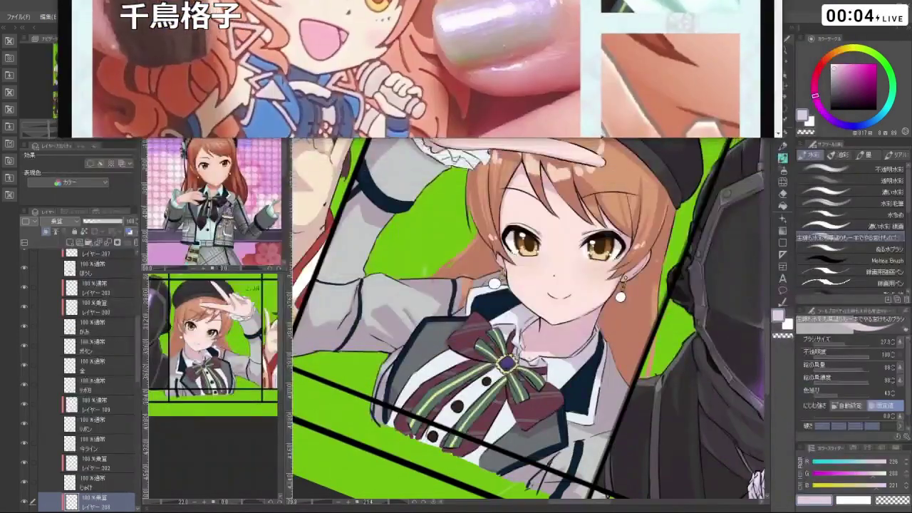
pyautogui.scroll(-1, 579, 185)
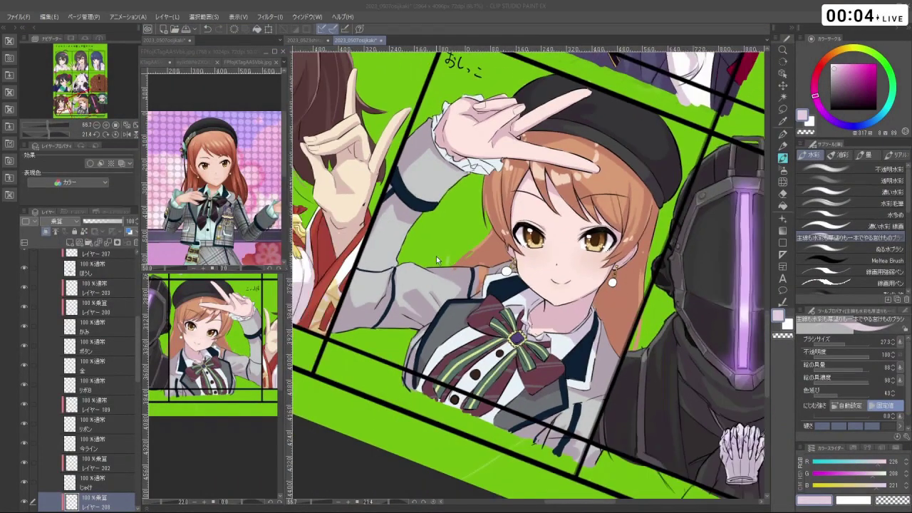
# - Zoom in and out on the idol reference image in the sub-window
pyautogui.click(239, 231)
pyautogui.scroll(3, 239, 231)
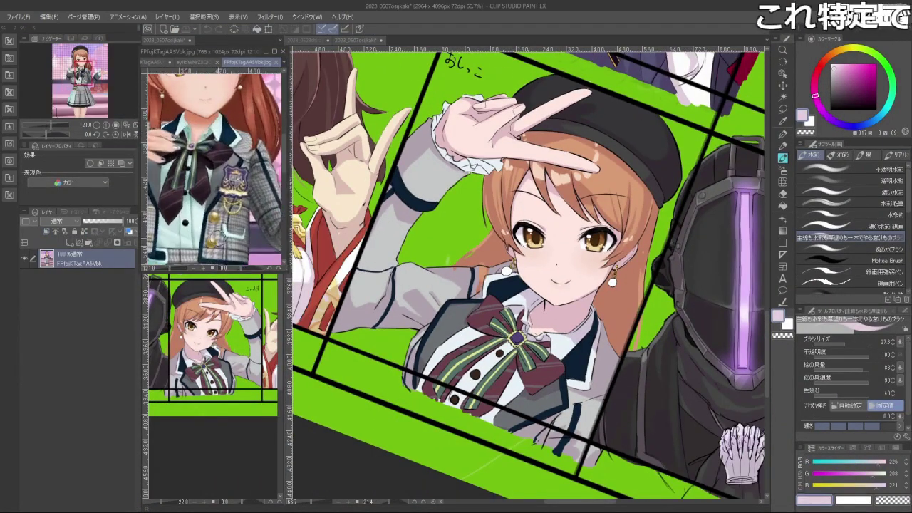
pyautogui.scroll(-4, 282, 237)
pyautogui.scroll(4, 262, 211)
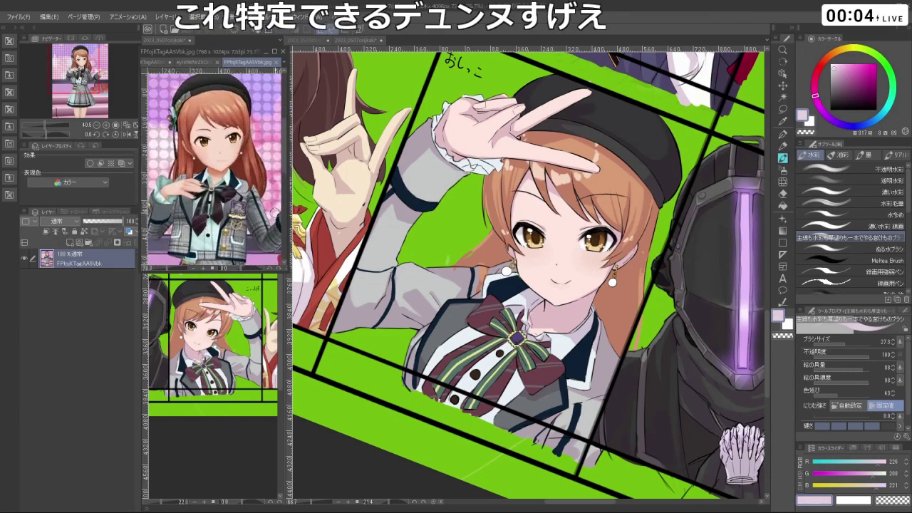
pyautogui.scroll(-4, 261, 210)
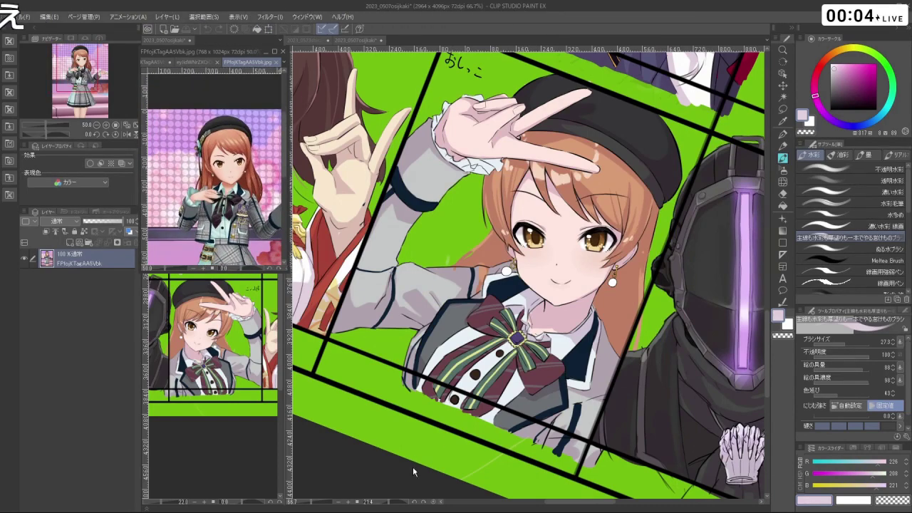
pyautogui.scroll(-2, 416, 419)
pyautogui.scroll(-2, 507, 326)
pyautogui.scroll(2, 507, 326)
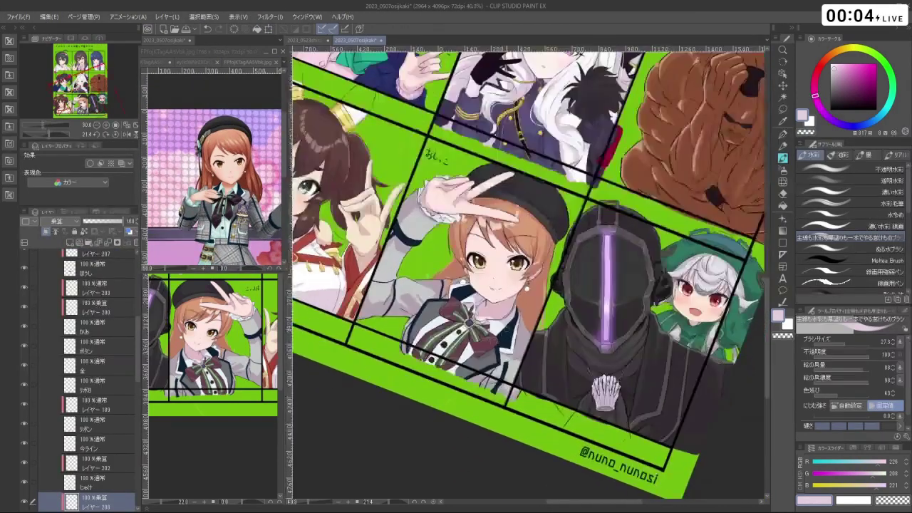
# - Pan and rotate the canvas to frame the beret girl's panel upright
pyautogui.moveTo(407, 441); pyautogui.dragTo(336, 476)
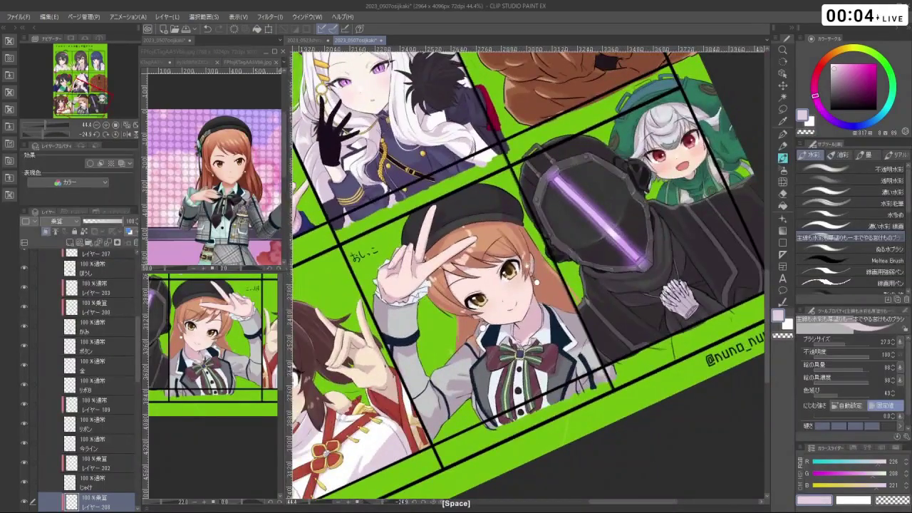
pyautogui.scroll(-2, 507, 299)
pyautogui.moveTo(586, 264); pyautogui.dragTo(612, 304)
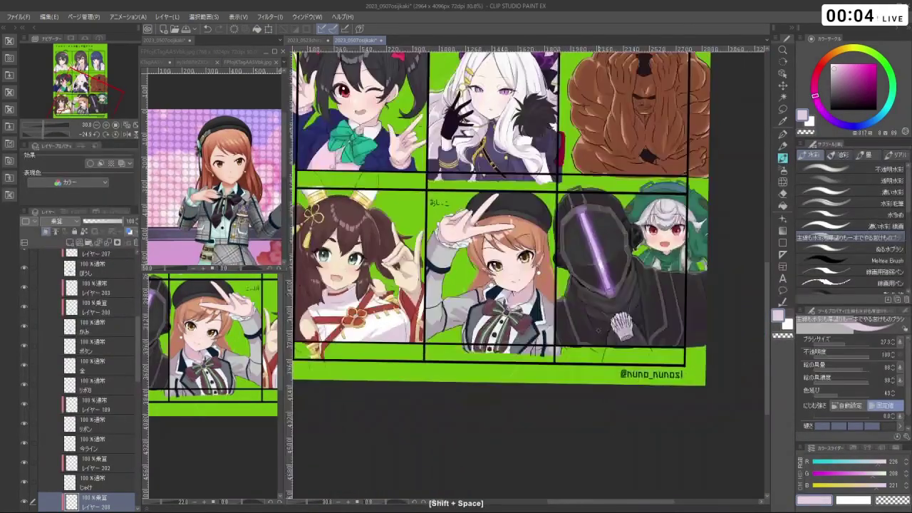
pyautogui.scroll(2, 527, 278)
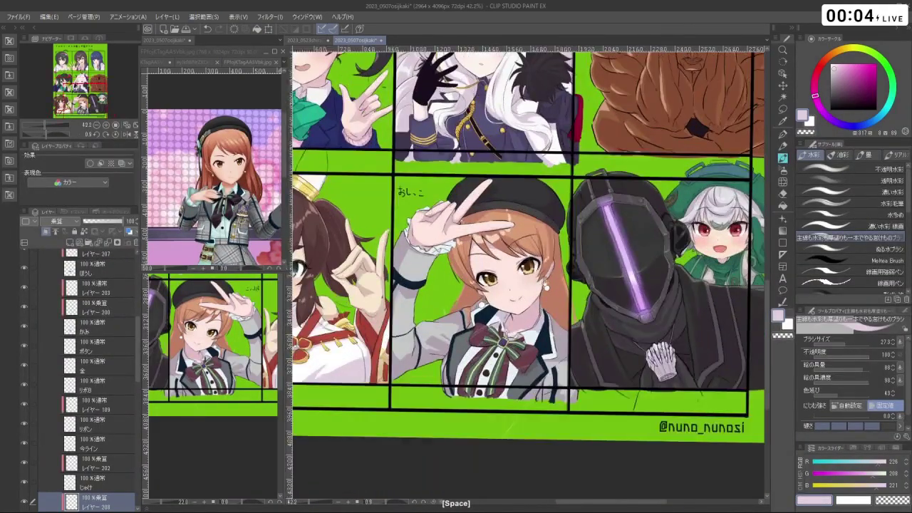
pyautogui.moveTo(499, 285); pyautogui.dragTo(510, 285)
pyautogui.moveTo(613, 299); pyautogui.dragTo(584, 342)
pyautogui.moveTo(542, 314); pyautogui.dragTo(478, 292)
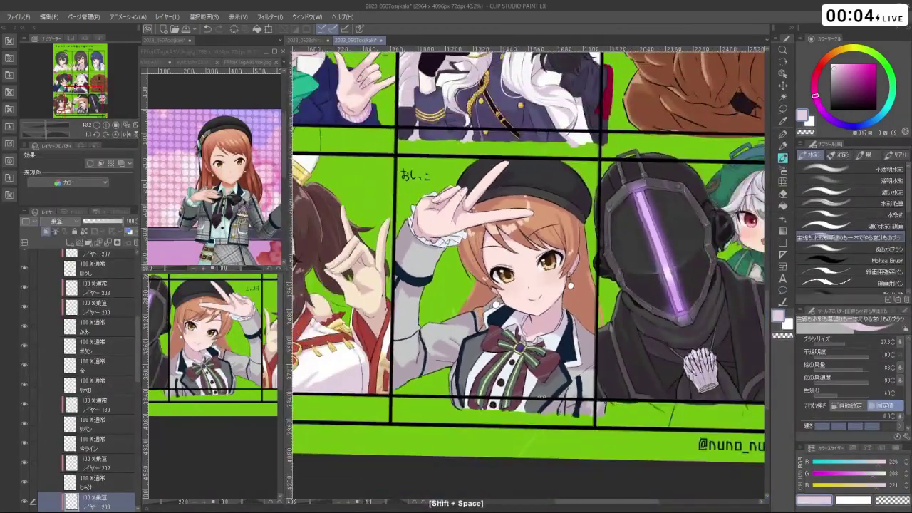
pyautogui.moveTo(542, 385); pyautogui.dragTo(579, 390)
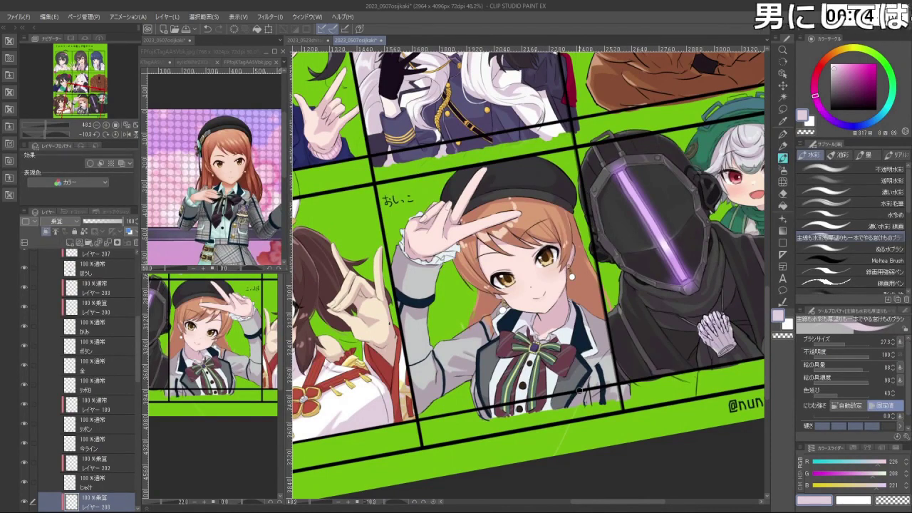
# - Set the brush to about 40, undo three steps, and draw a dark jacket-edge line
pyautogui.moveTo(580, 389); pyautogui.dragTo(638, 391)
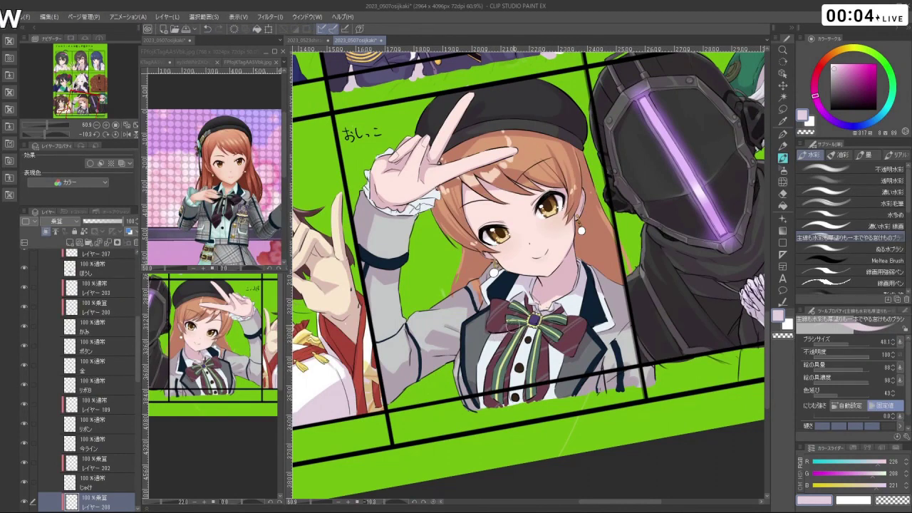
pyautogui.hotkey('ctrl', 'z')
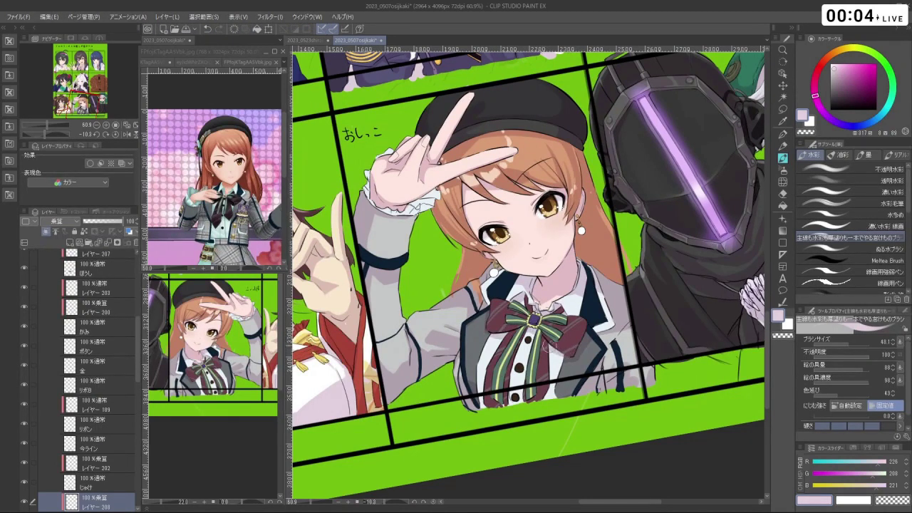
pyautogui.hotkey('ctrl', 'z')
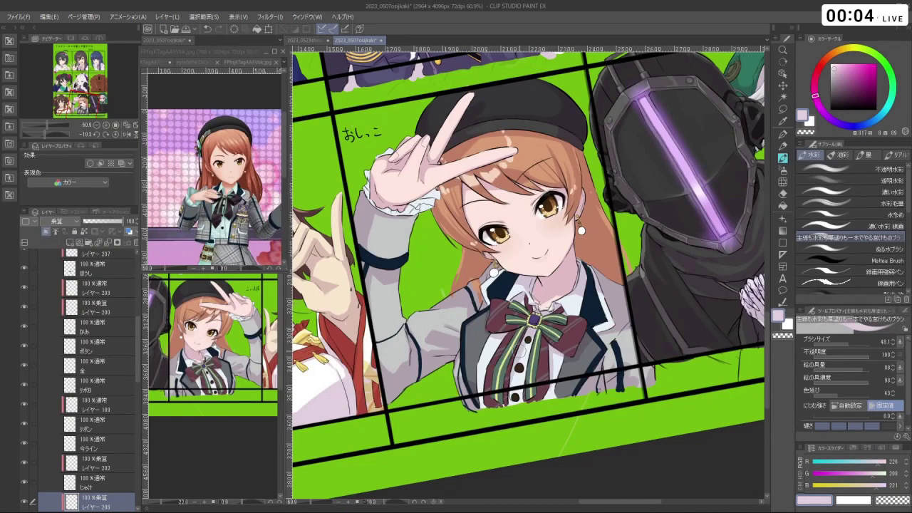
pyautogui.hotkey('ctrl', 'z')
pyautogui.moveTo(474, 388)
pyautogui.mouseDown()
pyautogui.moveTo(527, 393)
pyautogui.moveTo(523, 401)
pyautogui.moveTo(562, 390)
pyautogui.mouseUp()
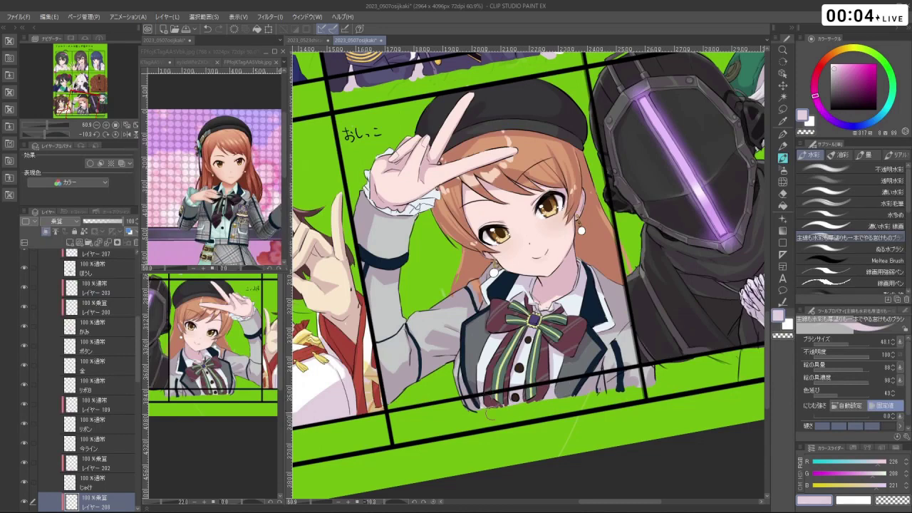
pyautogui.hotkey('shift', 'space')
pyautogui.moveTo(490, 411); pyautogui.dragTo(542, 342)
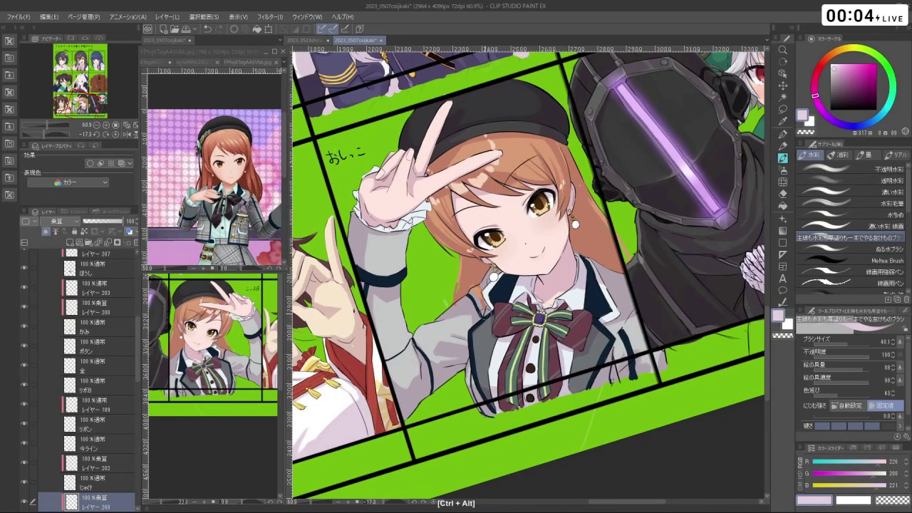
# - Set brush size 20.8 and zoom to the V-sign hand, swapping colours and undoing three steps
pyautogui.moveTo(497, 275)
pyautogui.mouseDown()
pyautogui.moveTo(501, 249)
pyautogui.moveTo(389, 241)
pyautogui.moveTo(507, 299)
pyautogui.mouseUp()
pyautogui.hotkey('ctrl', 'space')
pyautogui.hotkey('shift', 'space')
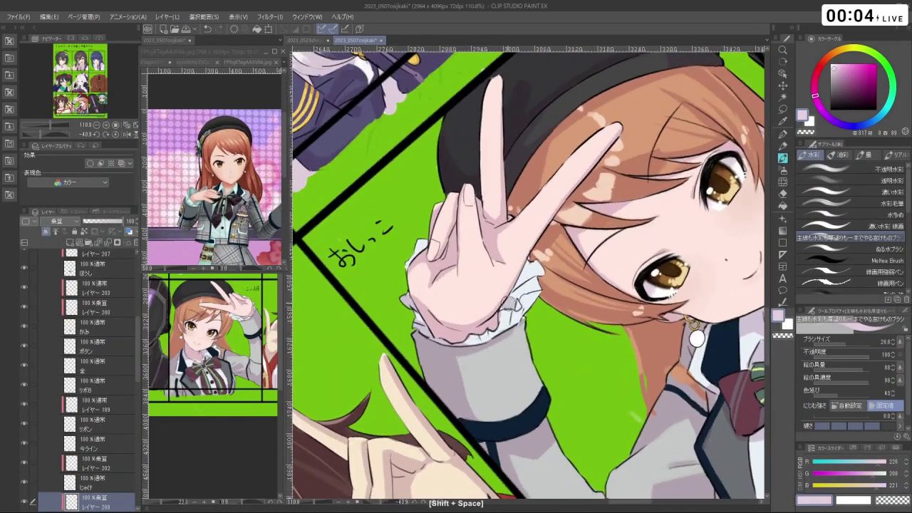
pyautogui.hotkey('ctrl', 'z')
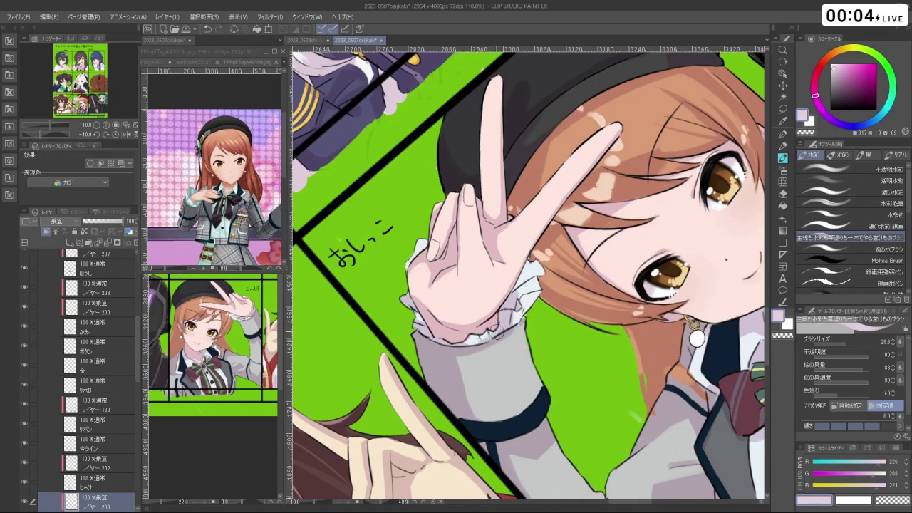
pyautogui.press('c')
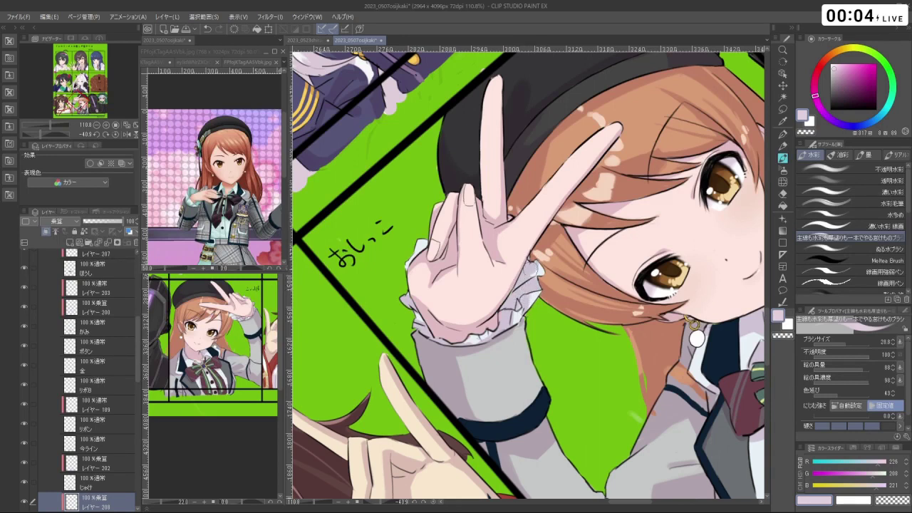
pyautogui.hotkey('ctrl', 'z')
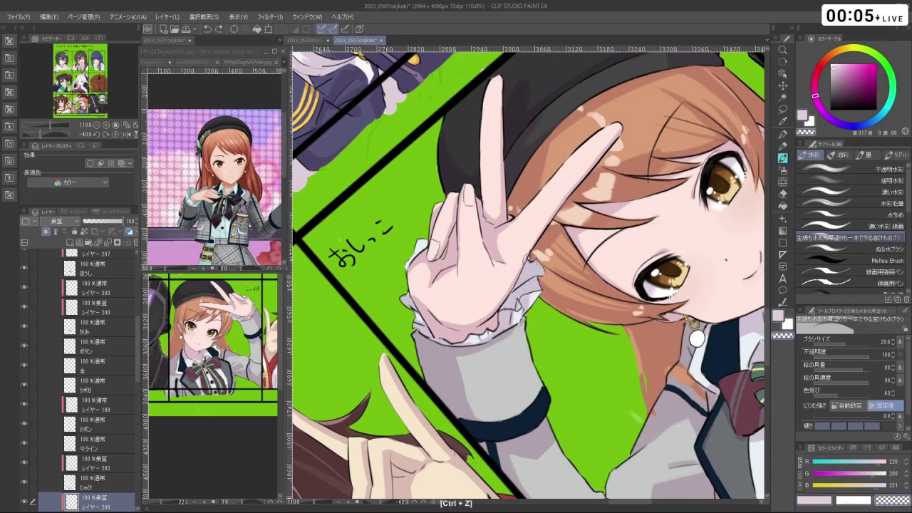
pyautogui.press('c')
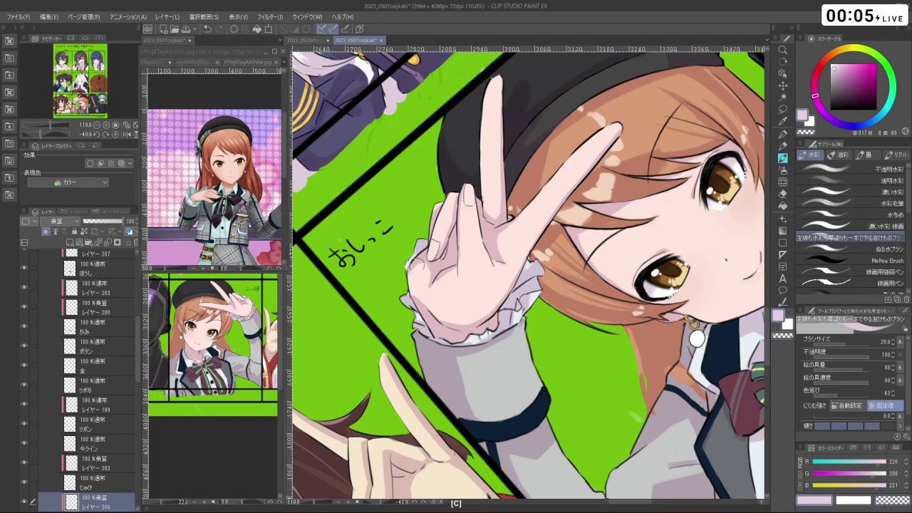
pyautogui.hotkey('ctrl', 'z')
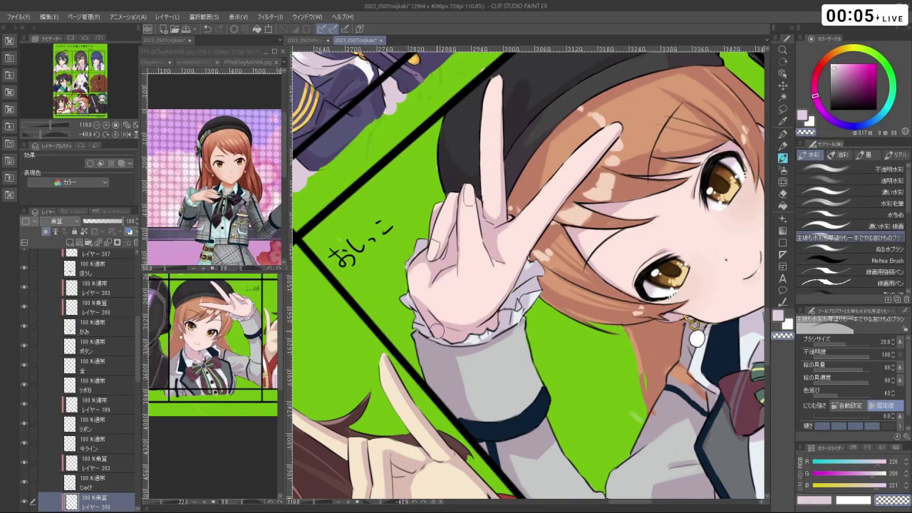
# - Rotate and pan the view to bring the girl's panel back up
pyautogui.hotkey('shift', 'space')
pyautogui.moveTo(436, 330); pyautogui.dragTo(470, 245)
pyautogui.scroll(-3, 470, 213)
pyautogui.hotkey('ctrl', 'space')
pyautogui.press('space')
pyautogui.moveTo(550, 303); pyautogui.dragTo(530, 284)
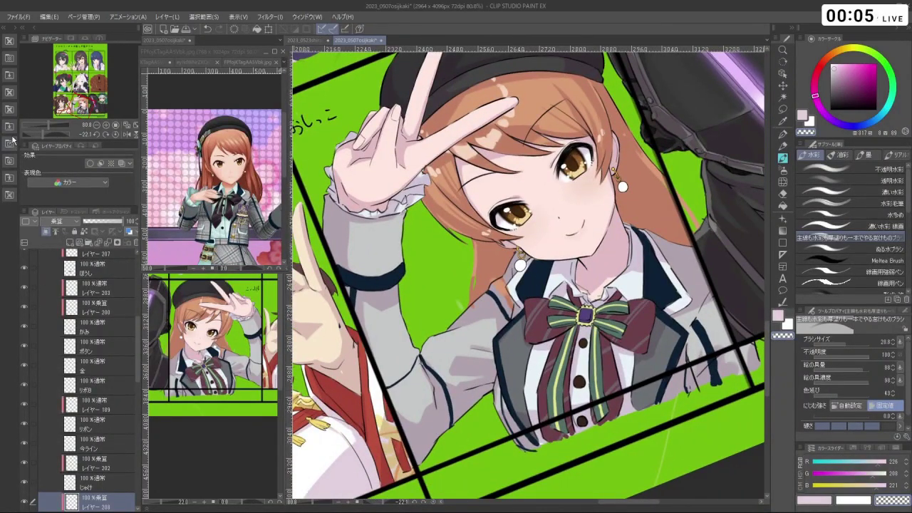
# - Open the Material palette's Color pattern > Monochromatic pattern folder
pyautogui.click(9, 178)
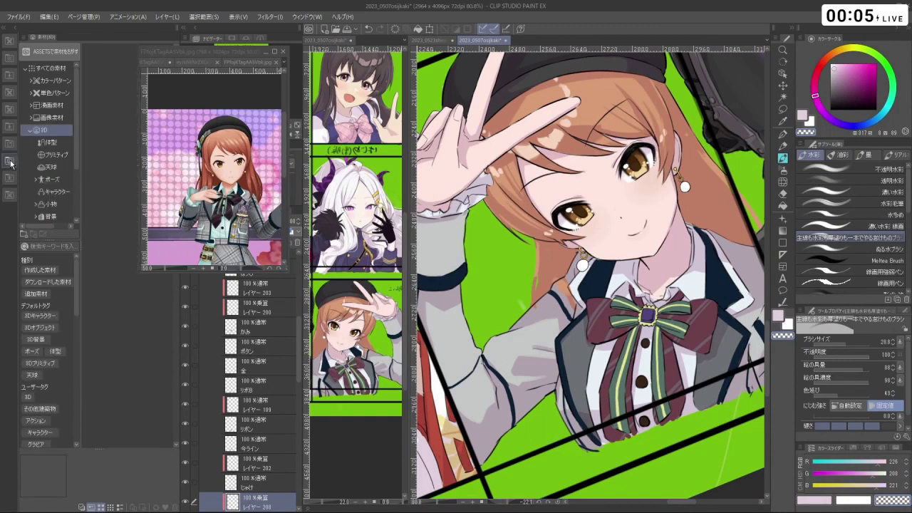
pyautogui.click(47, 117)
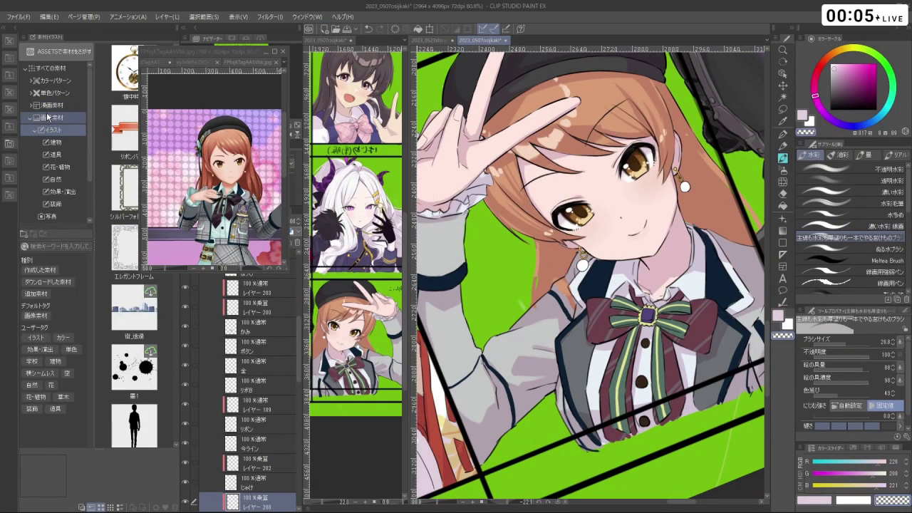
pyautogui.click(48, 117)
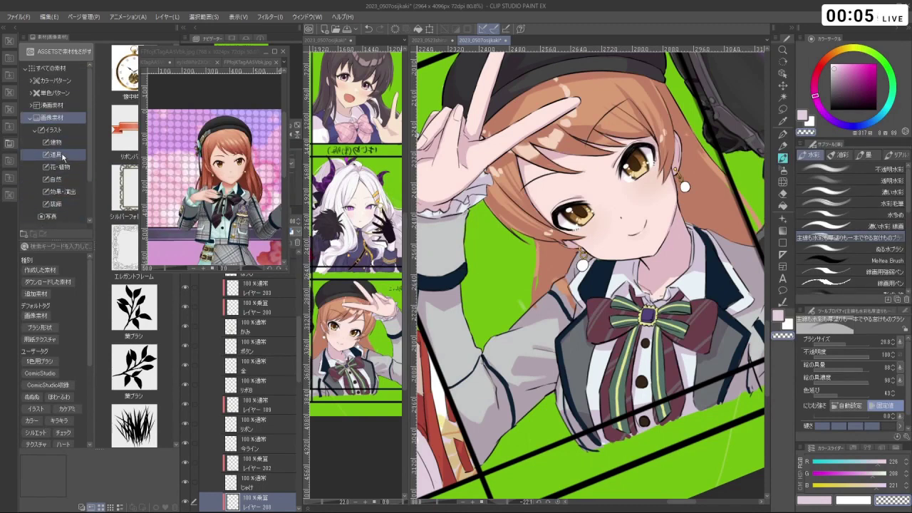
pyautogui.click(58, 80)
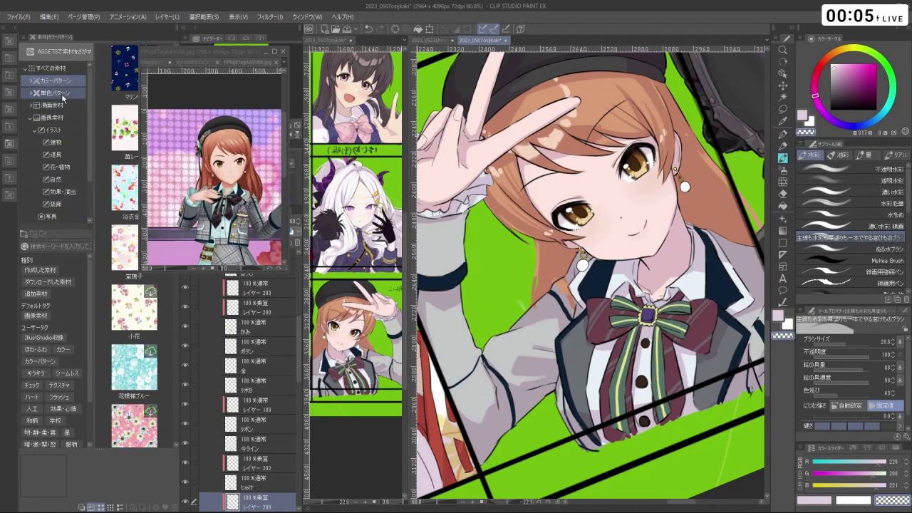
pyautogui.click(62, 94)
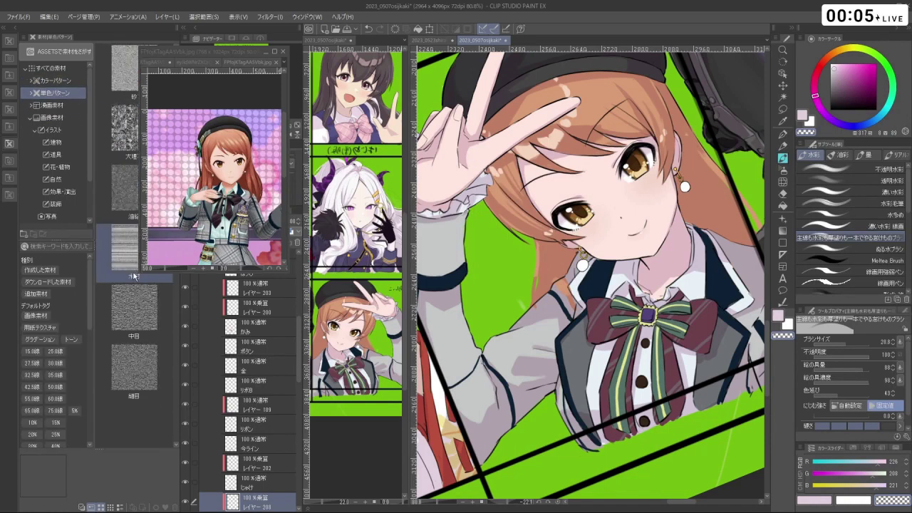
# - Scroll through the monochrome tone thumbnails looking for a fabric texture
pyautogui.scroll(-8, 135, 303)
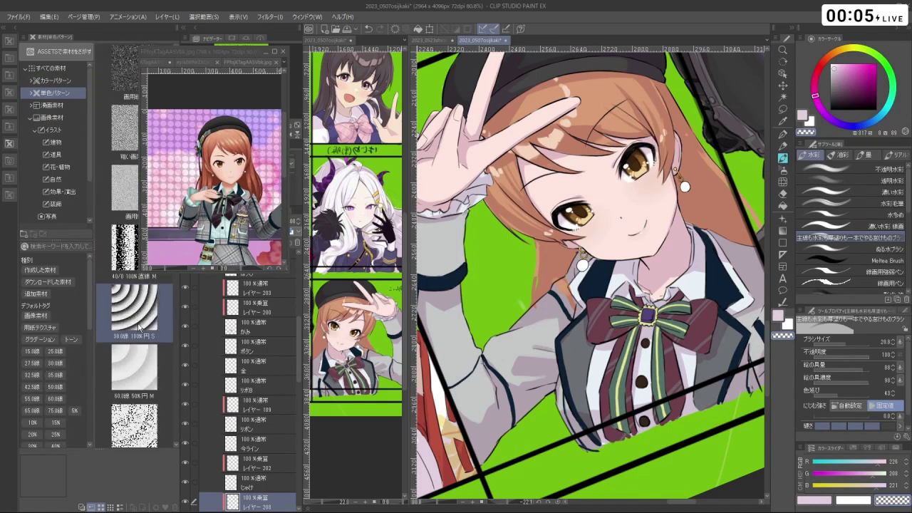
pyautogui.scroll(-10, 139, 330)
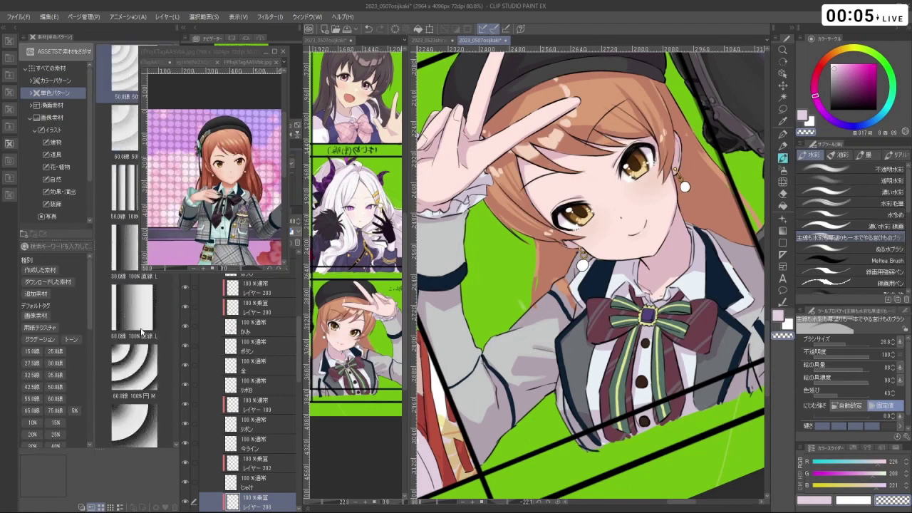
pyautogui.scroll(-10, 163, 316)
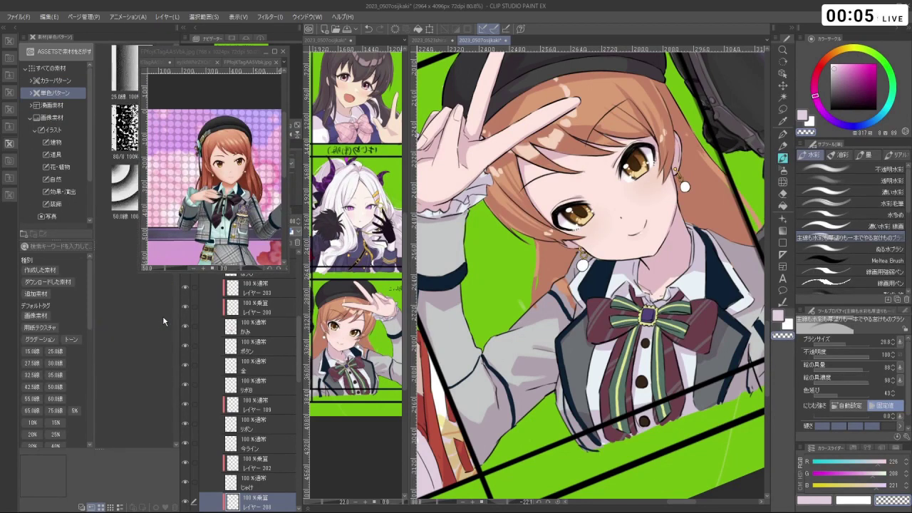
pyautogui.scroll(-10, 162, 316)
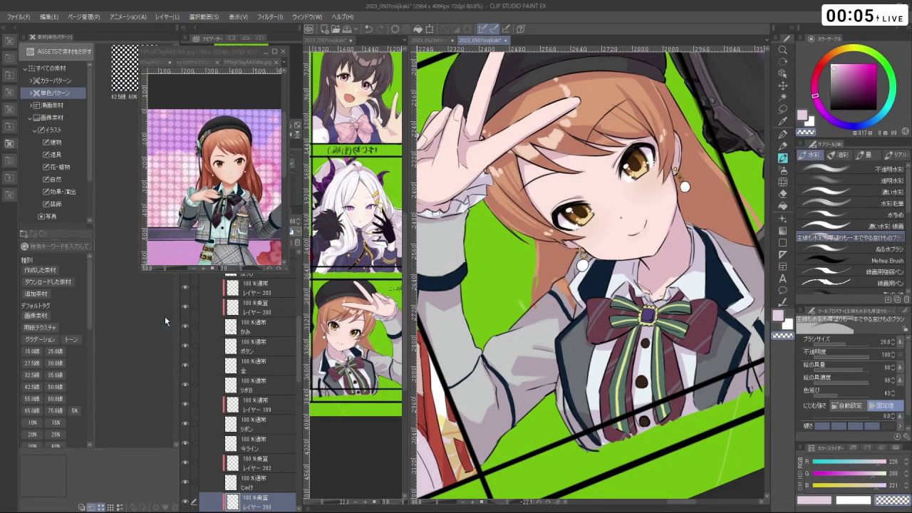
pyautogui.scroll(-10, 165, 322)
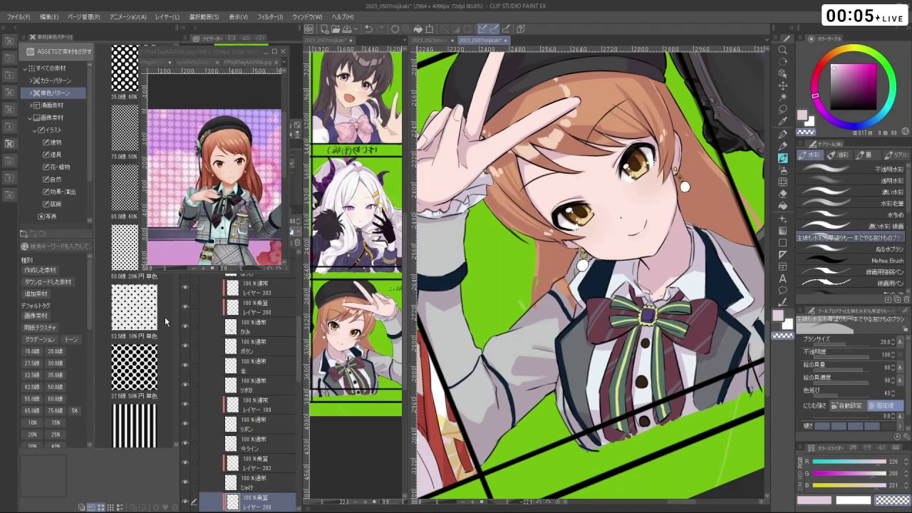
pyautogui.scroll(-10, 165, 317)
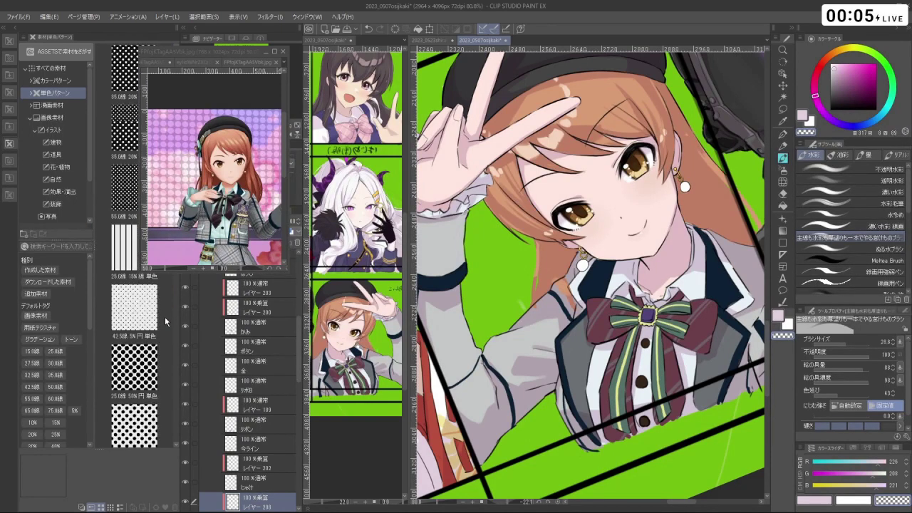
pyautogui.scroll(-10, 165, 316)
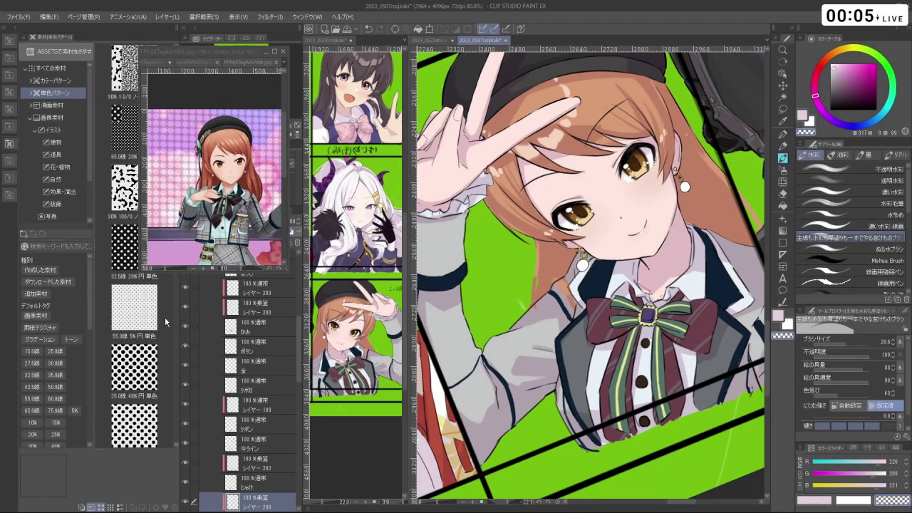
pyautogui.scroll(-10, 165, 316)
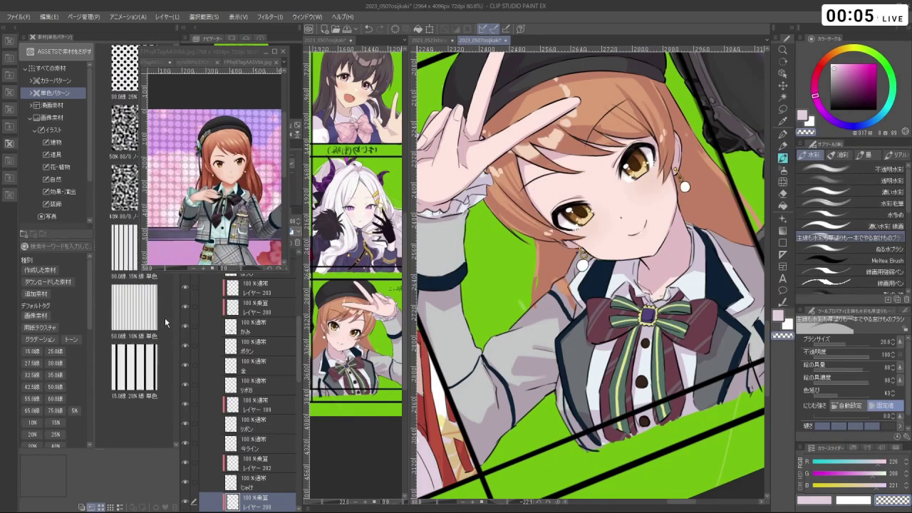
pyautogui.scroll(-8, 165, 317)
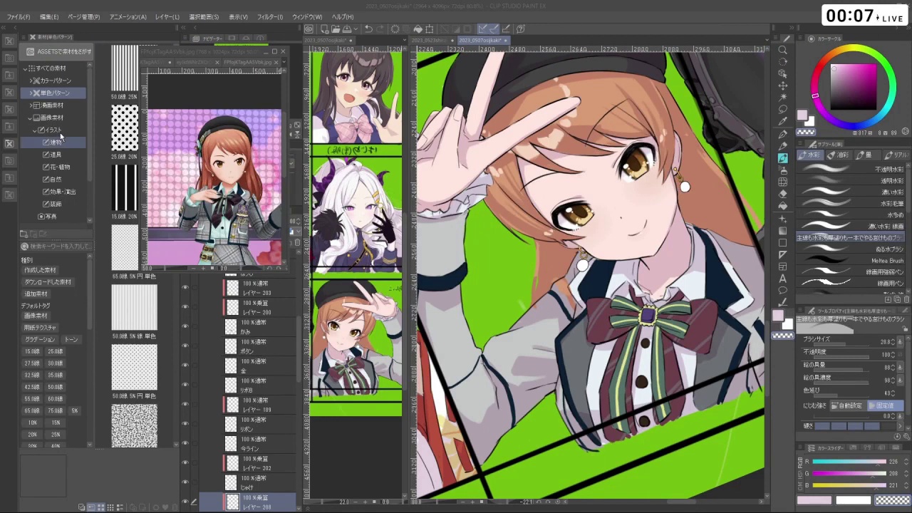
pyautogui.scroll(-3, 53, 128)
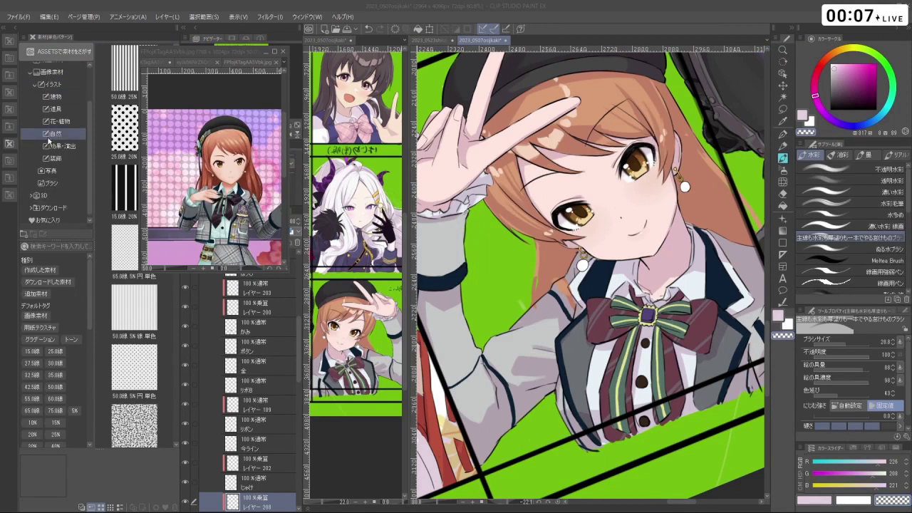
# - Select the 千鳥格子60K houndstooth tone in the Download materials folder
pyautogui.click(53, 203)
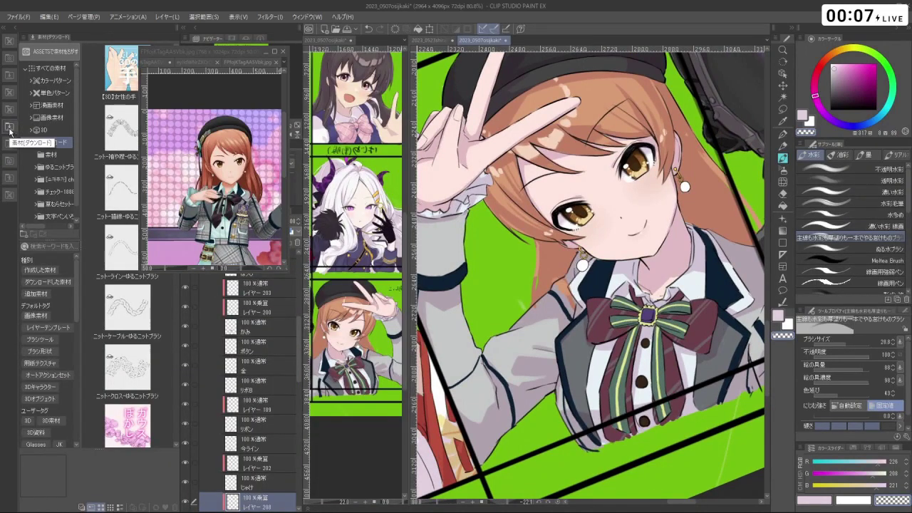
pyautogui.click(50, 156)
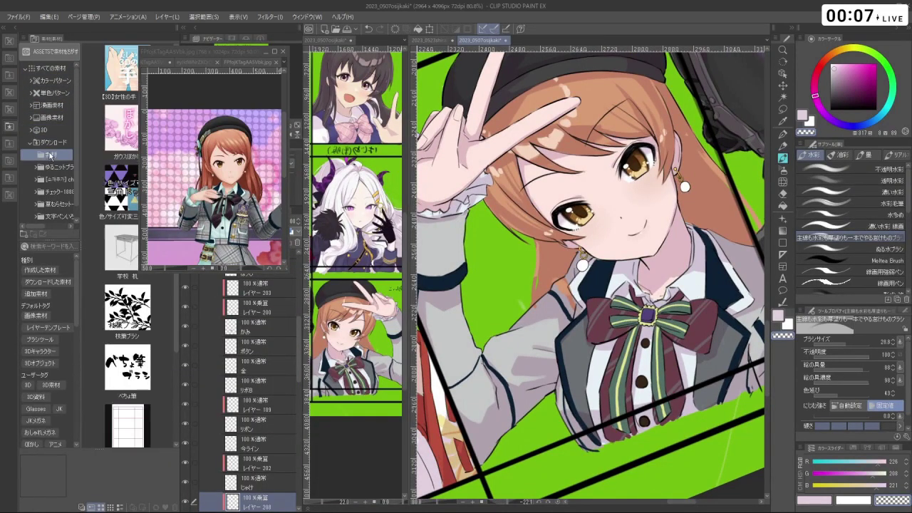
pyautogui.click(115, 77)
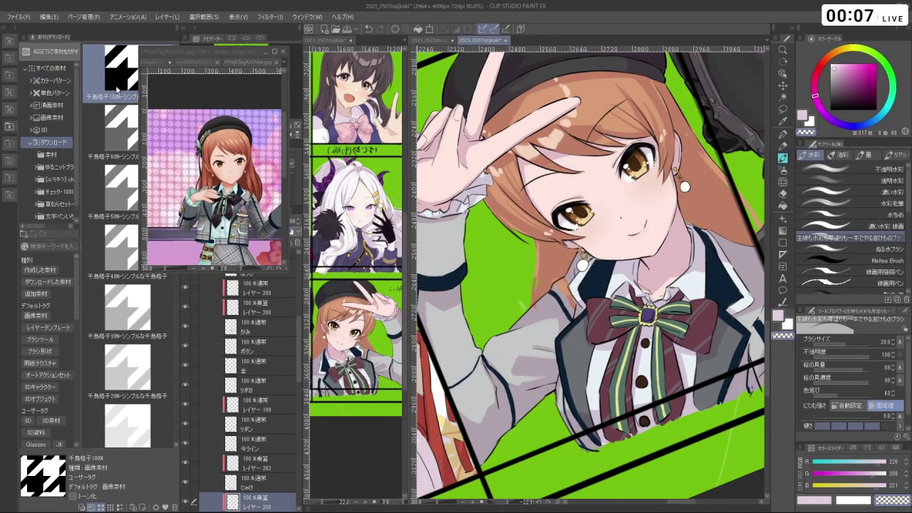
pyautogui.click(119, 144)
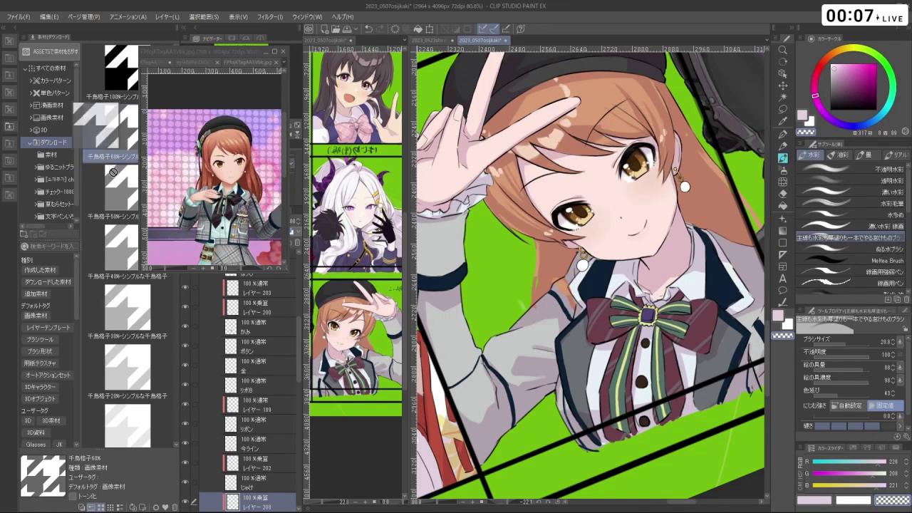
# - Add the tone as a layer and move it just above the じゃけ jacket layer
pyautogui.moveTo(114, 132); pyautogui.dragTo(267, 498)
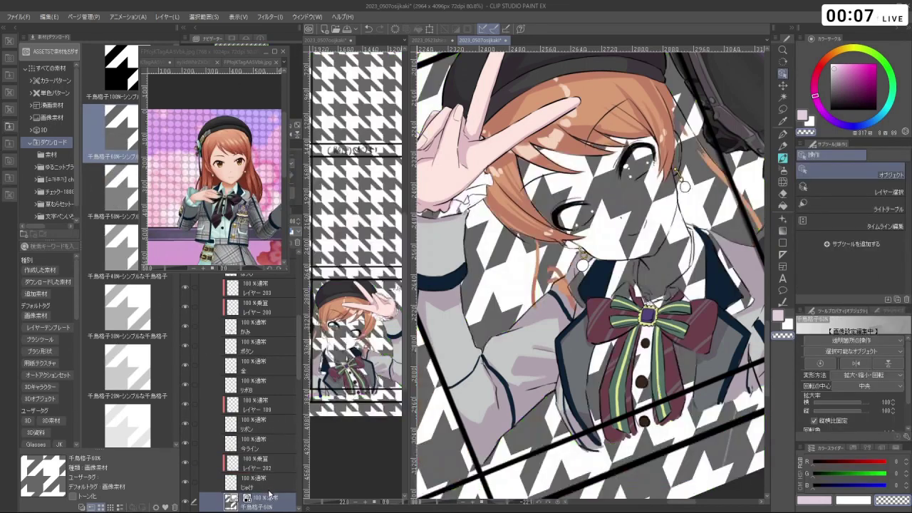
pyautogui.scroll(-3, 256, 432)
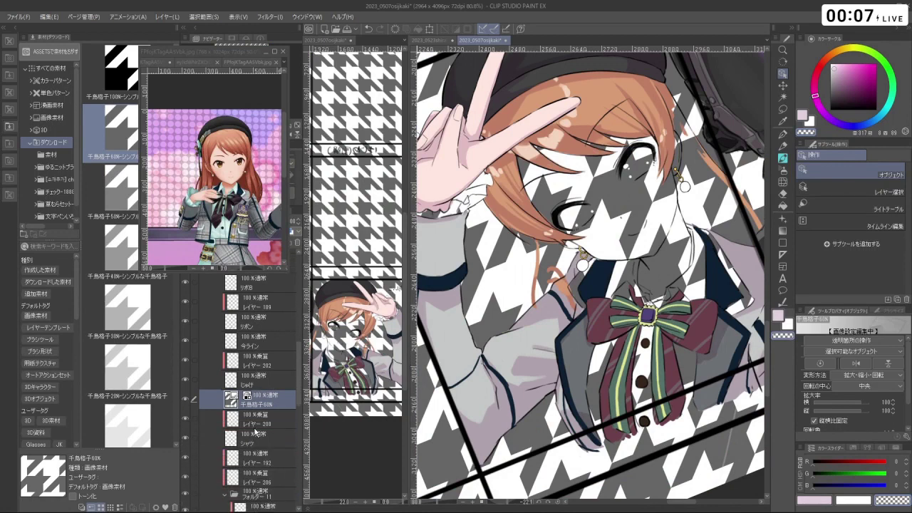
pyautogui.scroll(-1, 265, 411)
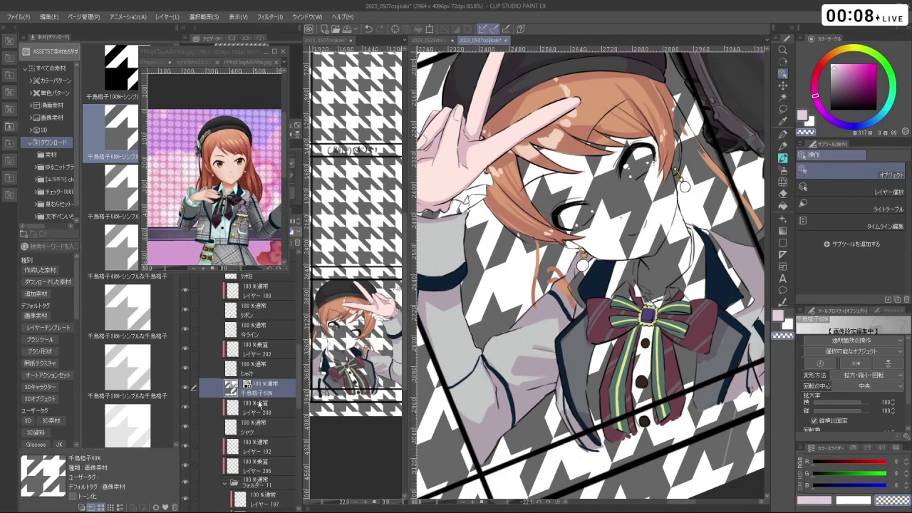
pyautogui.moveTo(258, 387)
pyautogui.mouseDown()
pyautogui.moveTo(264, 341)
pyautogui.moveTo(260, 373)
pyautogui.mouseUp()
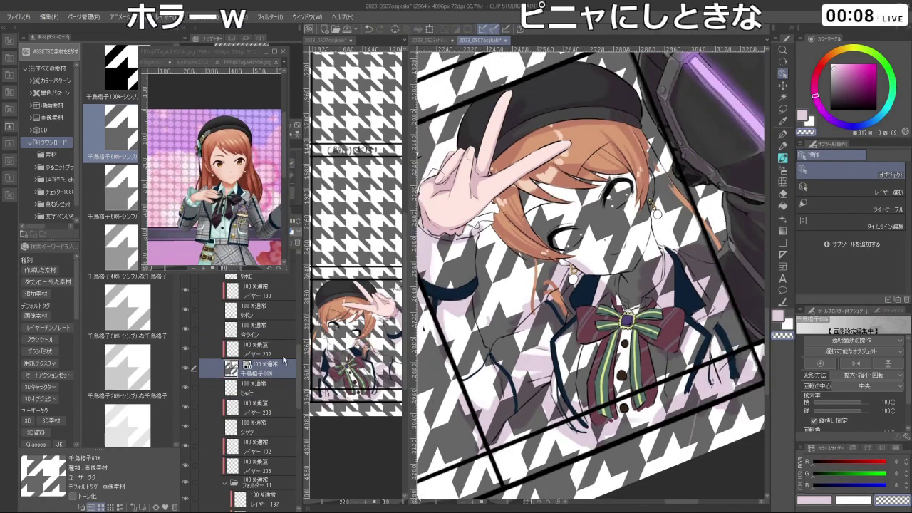
pyautogui.scroll(-1, 264, 373)
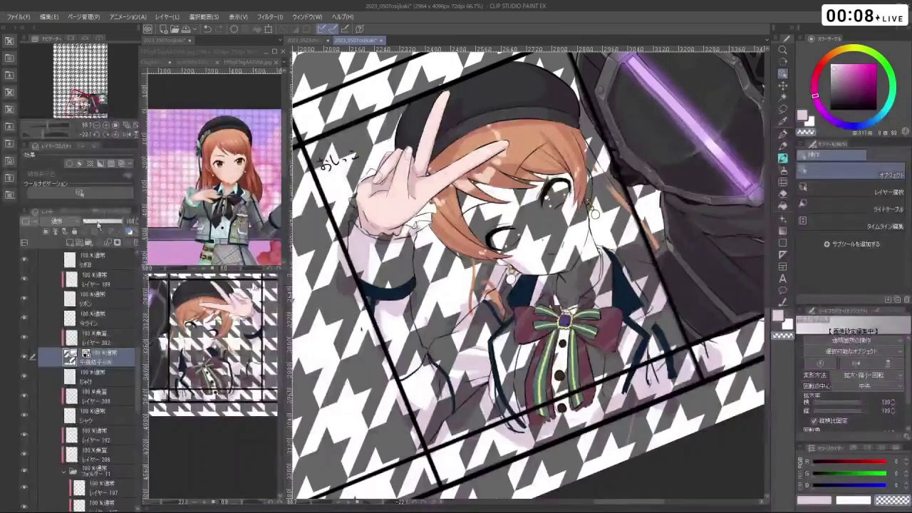
# - Clip the houndstooth layer to the jacket and scale the pattern down onto the idol's panel
pyautogui.click(47, 233)
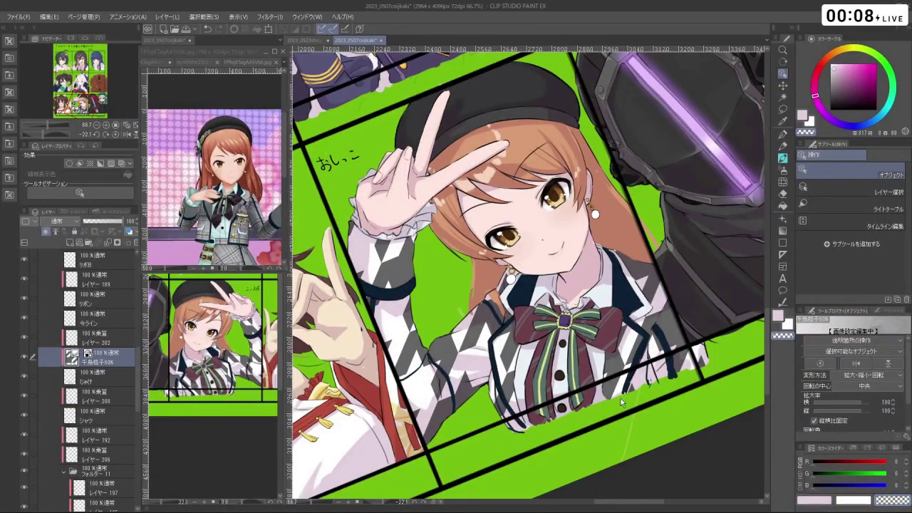
pyautogui.scroll(2, 72, 359)
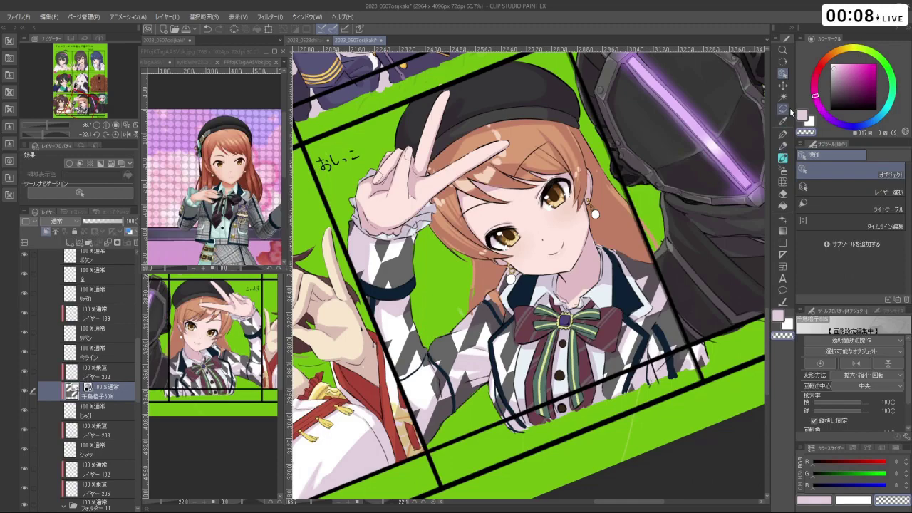
pyautogui.hotkey('ctrl', 't')
pyautogui.scroll(-3, 528, 275)
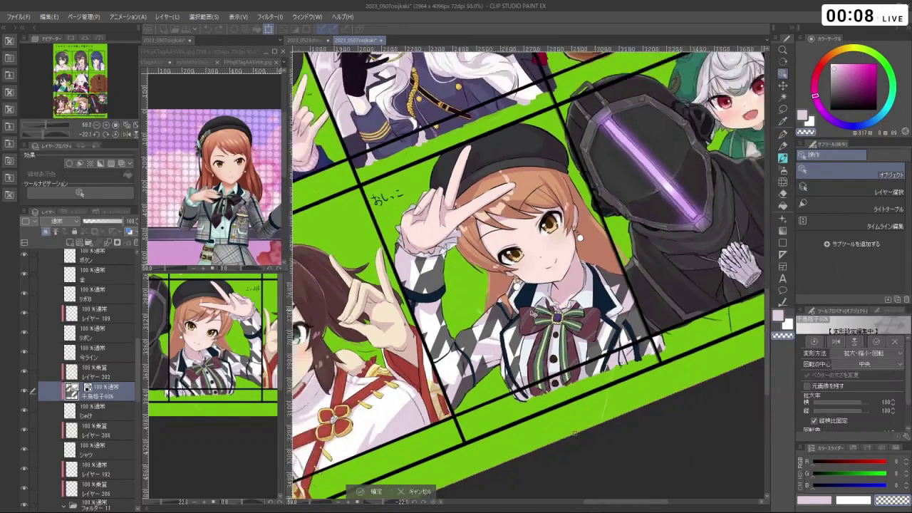
pyautogui.scroll(-4, 510, 358)
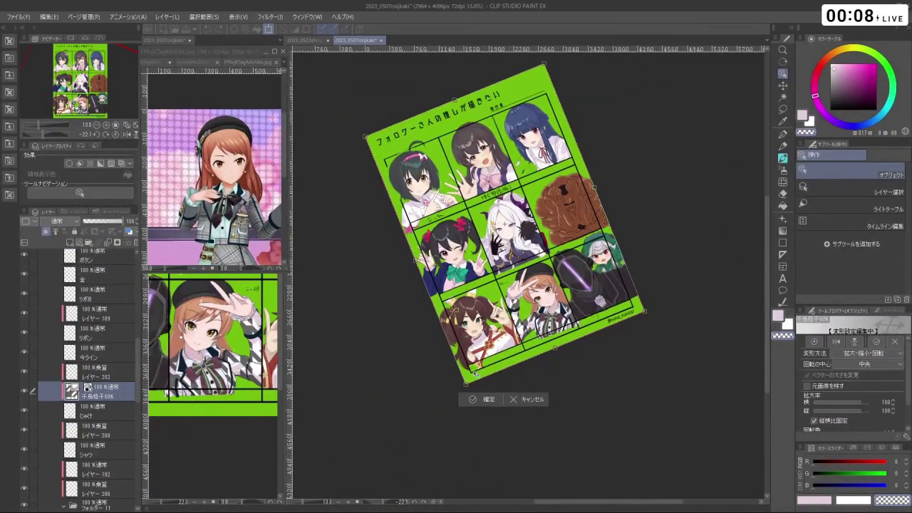
pyautogui.moveTo(465, 381); pyautogui.dragTo(562, 106)
pyautogui.scroll(4, 527, 329)
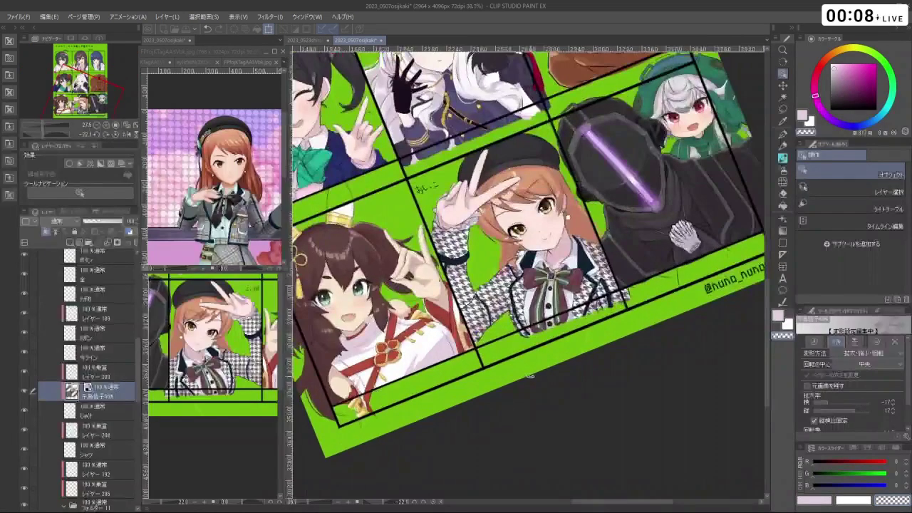
pyautogui.scroll(-5, 531, 335)
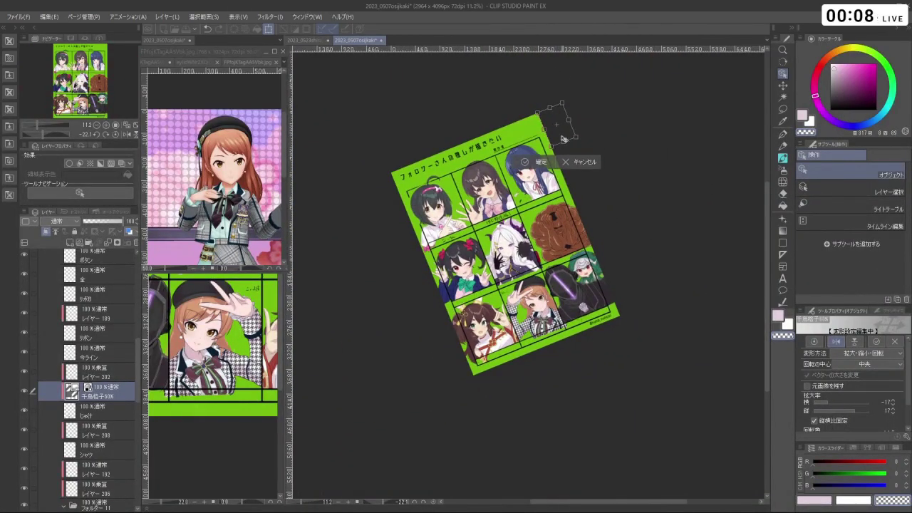
pyautogui.moveTo(563, 139); pyautogui.dragTo(552, 340)
# - Shrink and reshape the pattern to fit the jacket and sleeve, then commit
pyautogui.scroll(8, 552, 340)
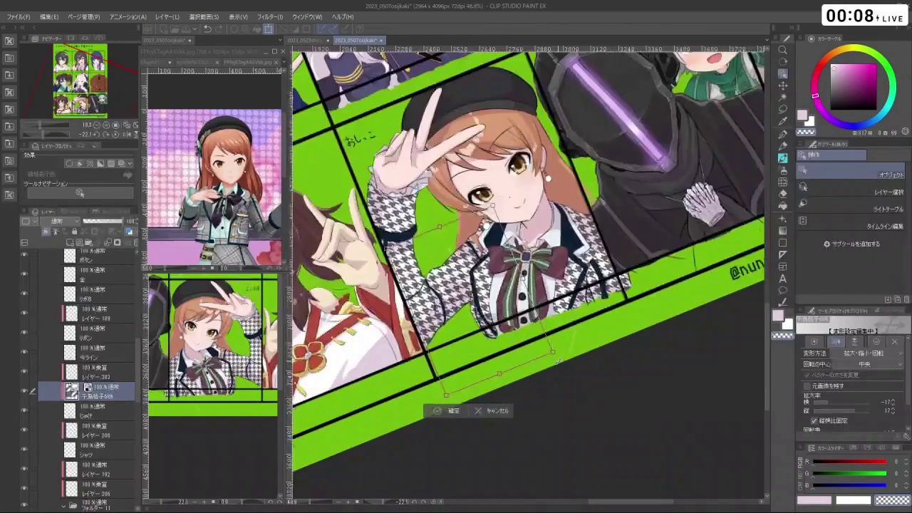
pyautogui.scroll(4, 558, 362)
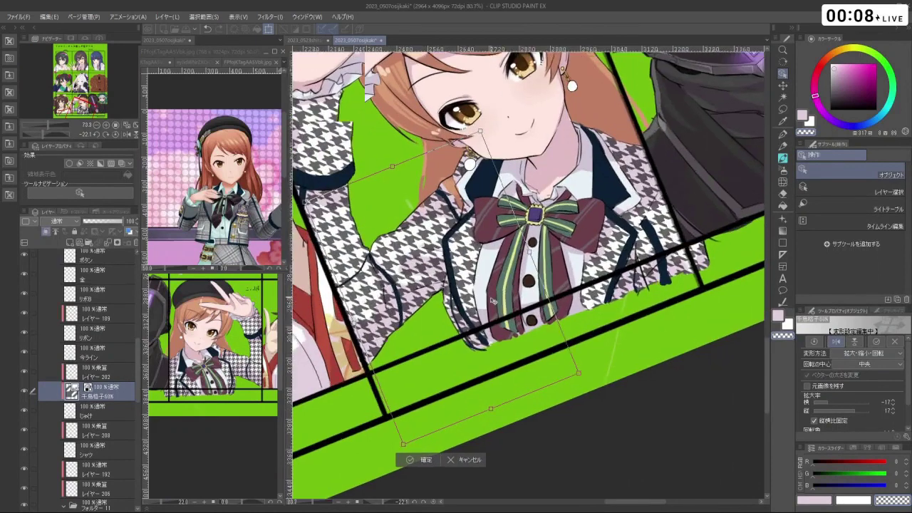
pyautogui.scroll(1, 492, 301)
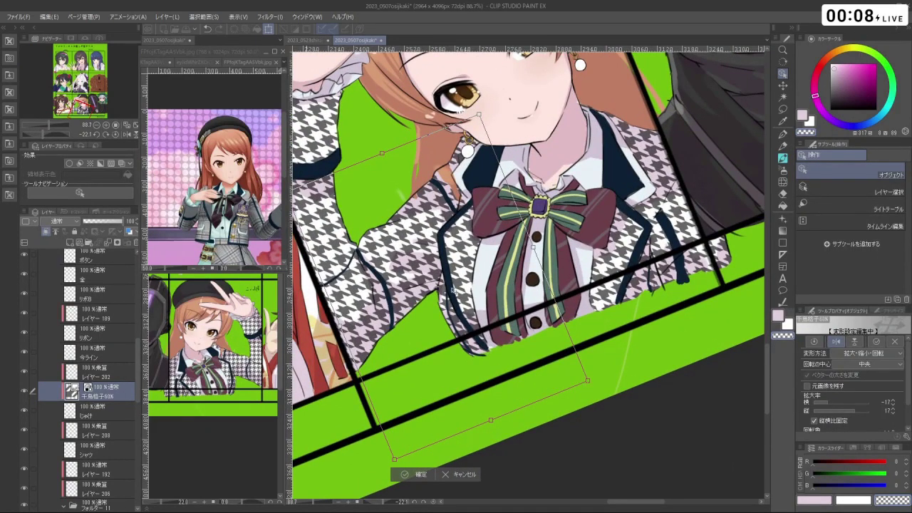
pyautogui.moveTo(589, 380); pyautogui.dragTo(288, 285)
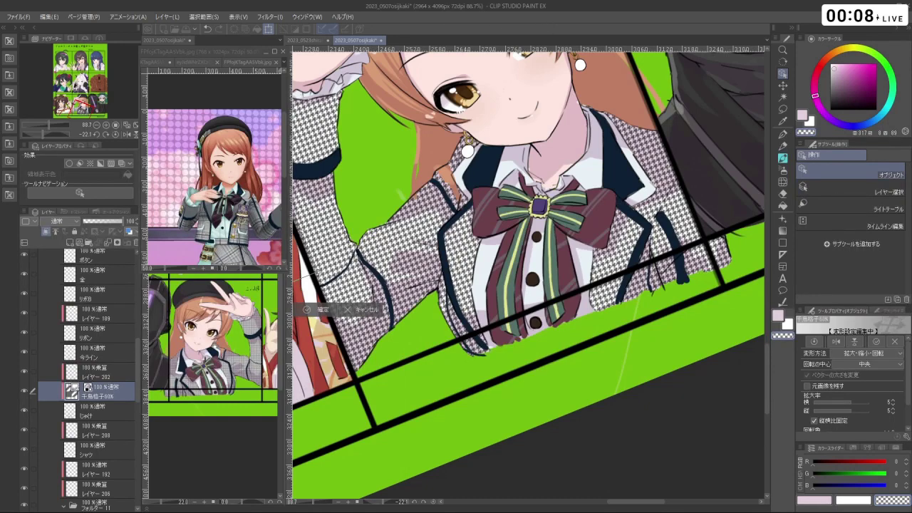
pyautogui.scroll(-2, 535, 299)
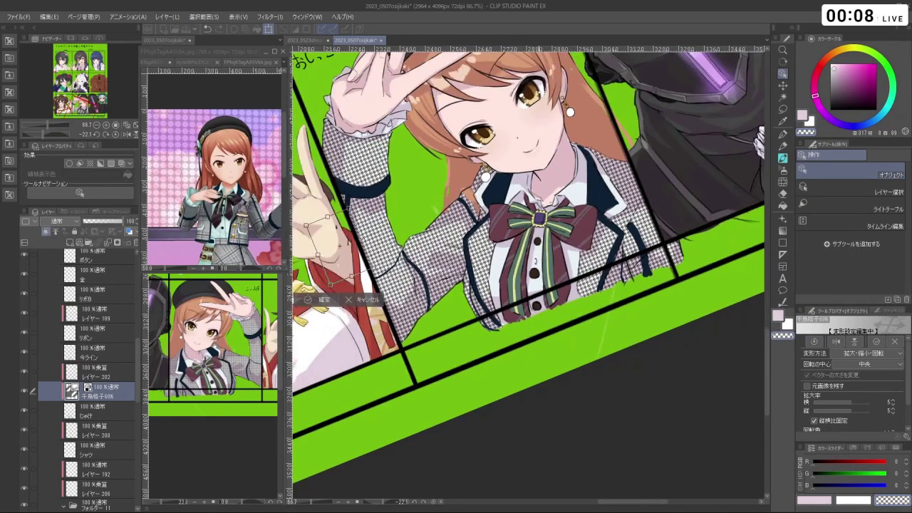
pyautogui.moveTo(373, 250); pyautogui.dragTo(390, 268)
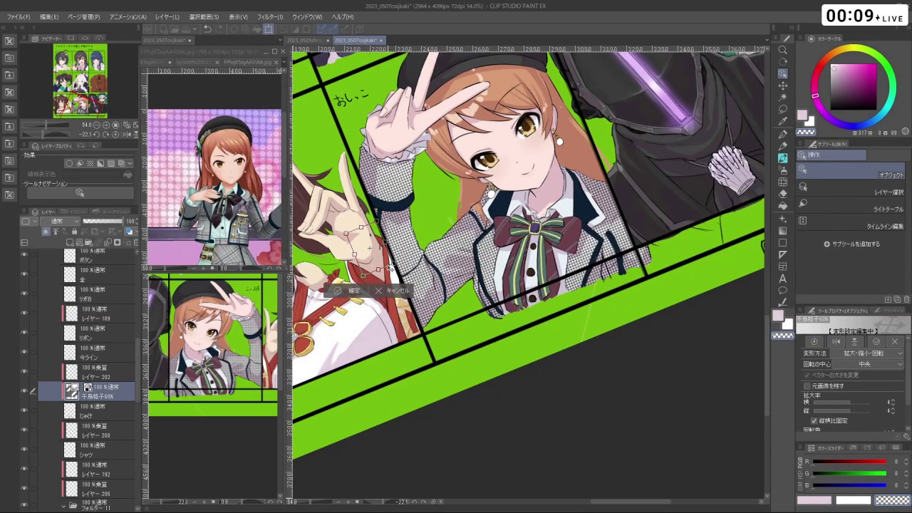
pyautogui.press('Return')
pyautogui.scroll(4, 527, 274)
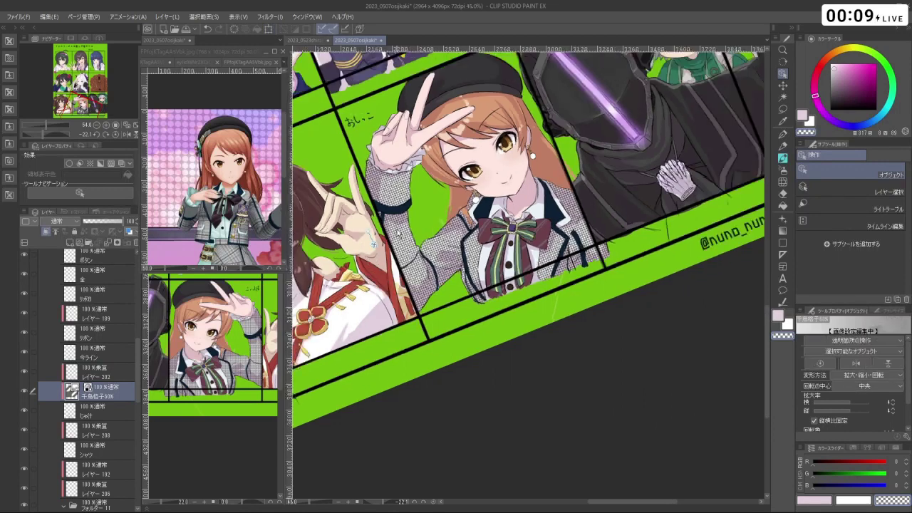
pyautogui.scroll(1, 426, 241)
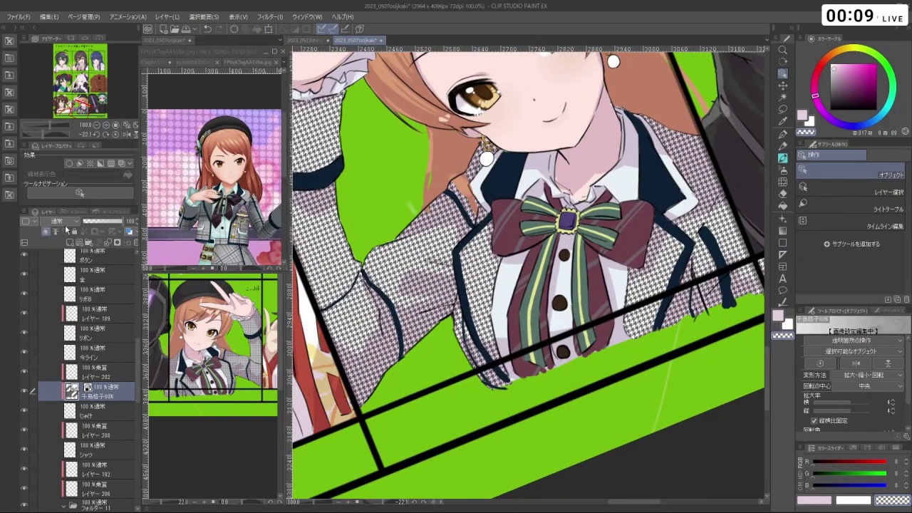
# - Set the houndstooth layer's blend mode to Multiply
pyautogui.click(63, 222)
pyautogui.click(61, 244)
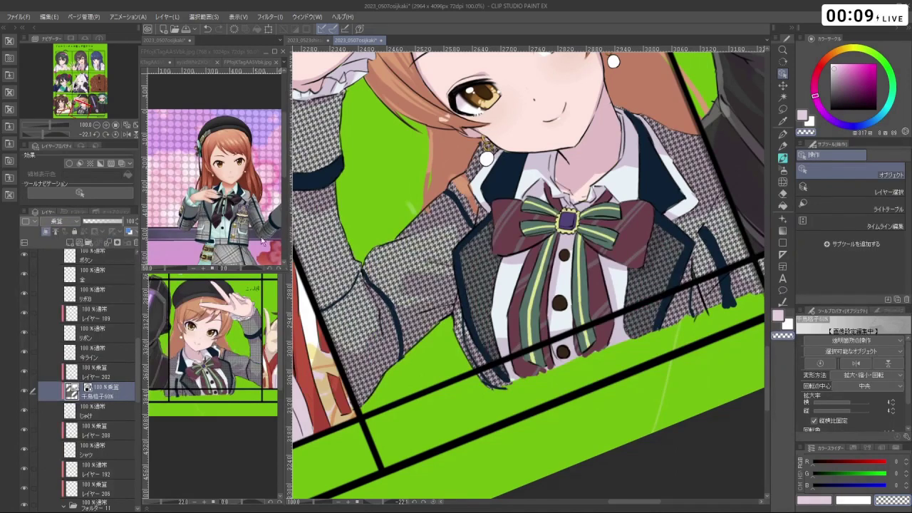
pyautogui.scroll(-1, 467, 288)
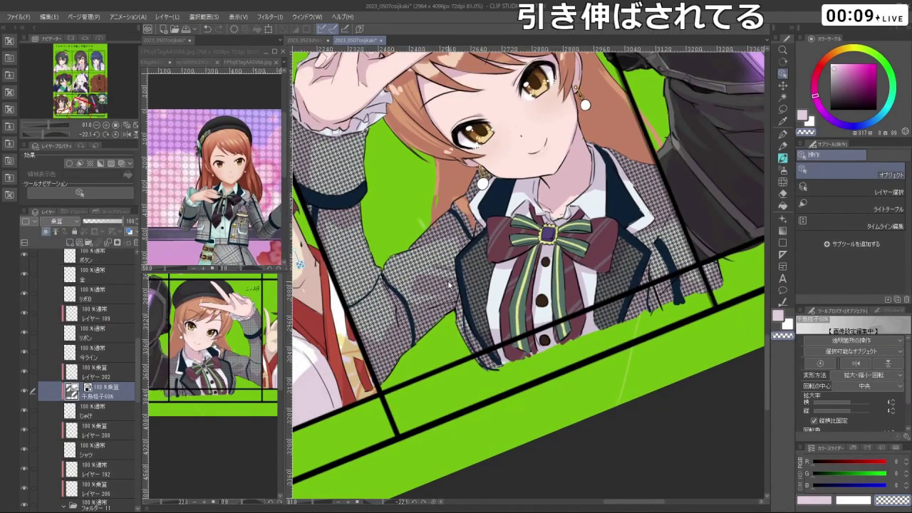
pyautogui.scroll(1, 442, 286)
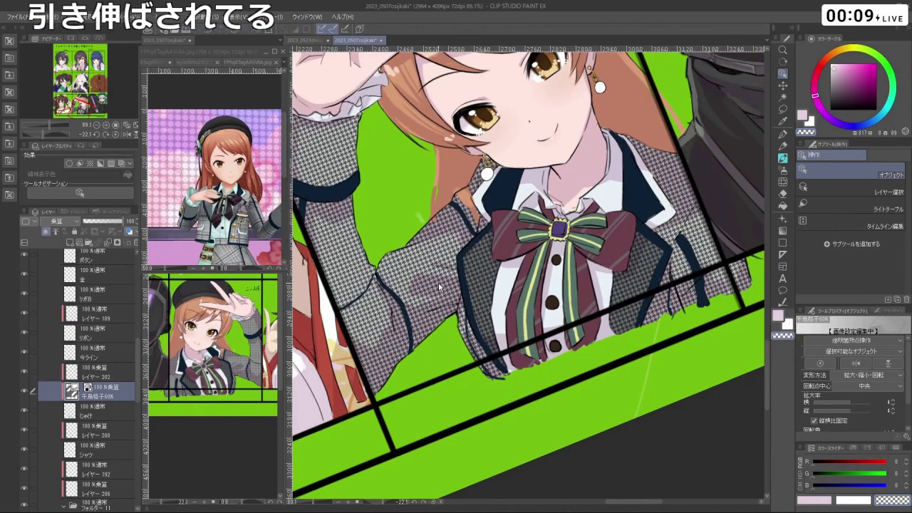
# - Inspect the outfit reference photo in the reference sub-window
pyautogui.rightClick(111, 396)
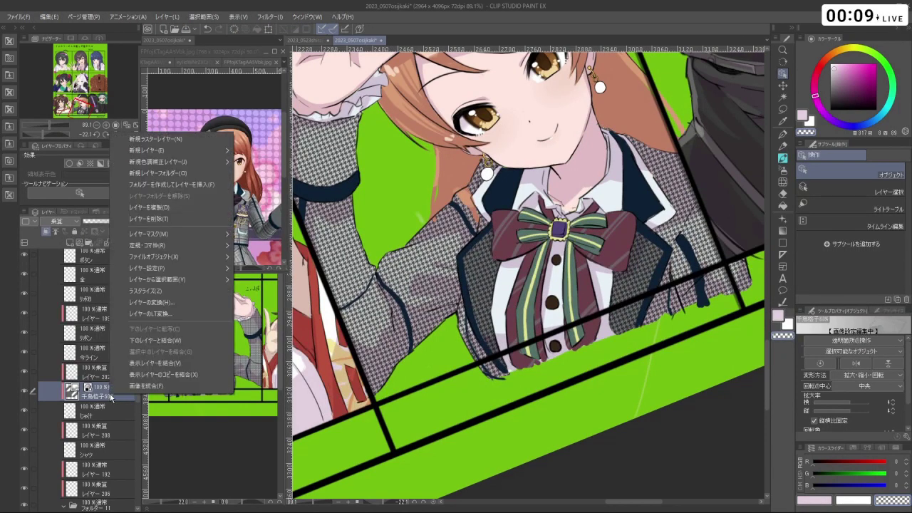
pyautogui.click(253, 247)
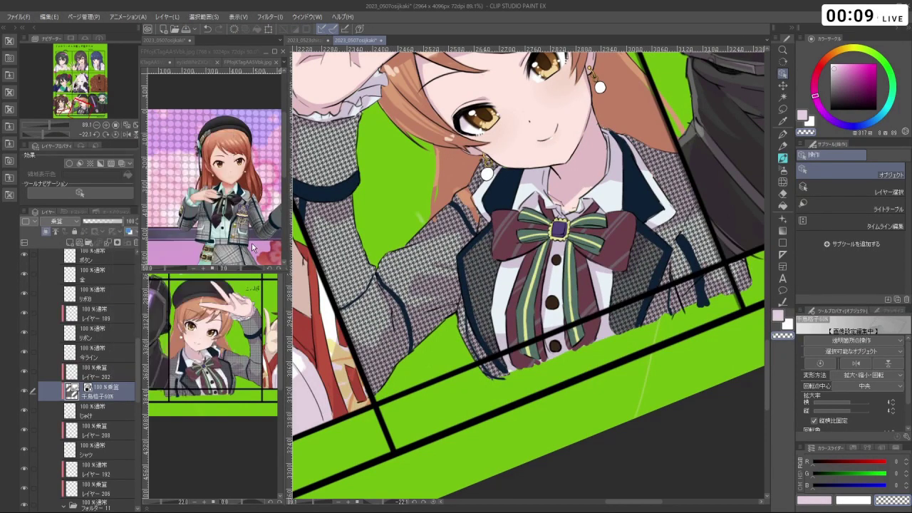
pyautogui.click(252, 221)
pyautogui.scroll(4, 235, 233)
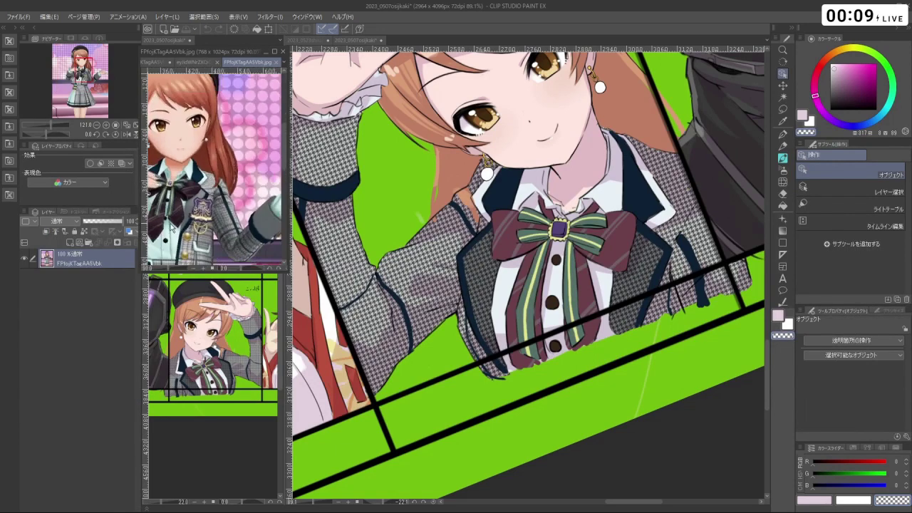
pyautogui.scroll(4, 218, 243)
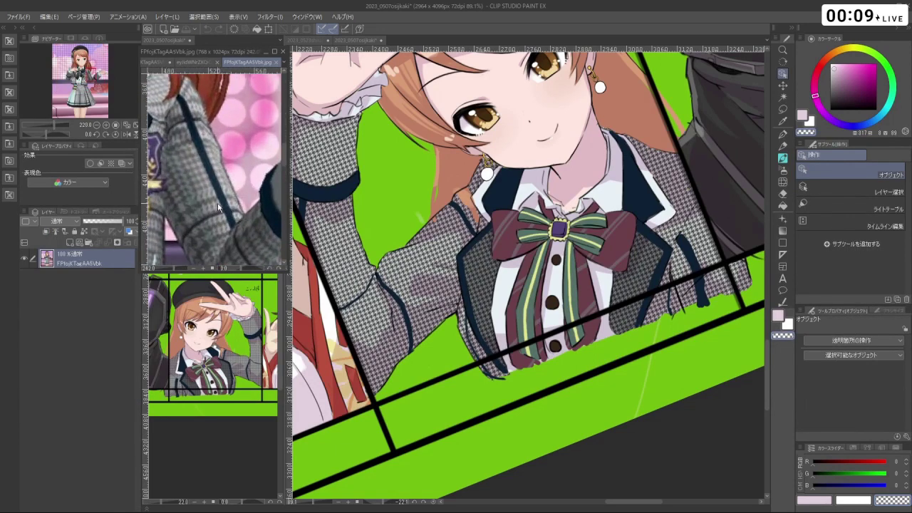
pyautogui.scroll(-10, 204, 198)
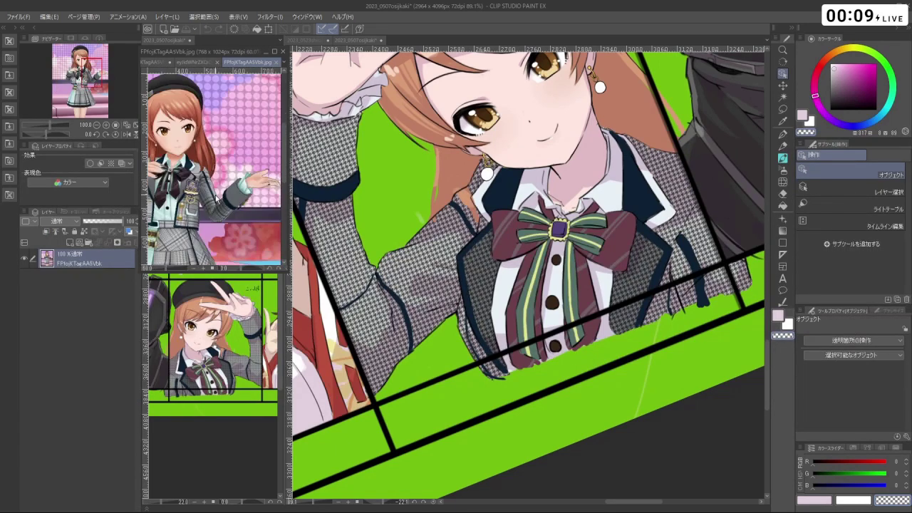
pyautogui.scroll(4, 159, 257)
pyautogui.scroll(-3, 168, 242)
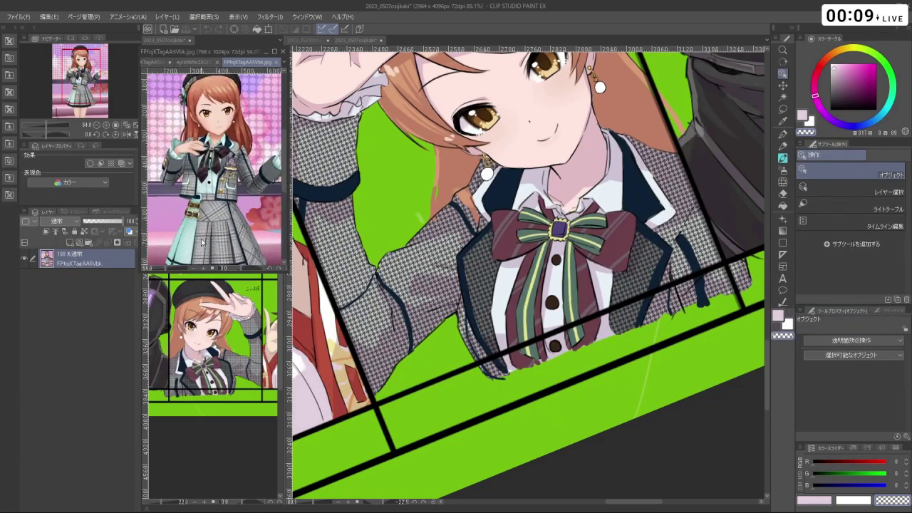
pyautogui.scroll(4, 174, 230)
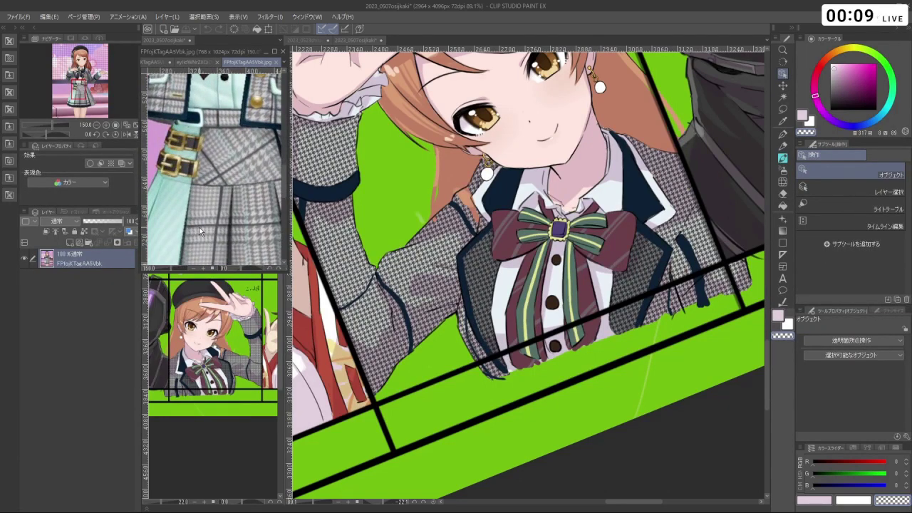
pyautogui.scroll(-2, 198, 227)
pyautogui.scroll(-3, 242, 224)
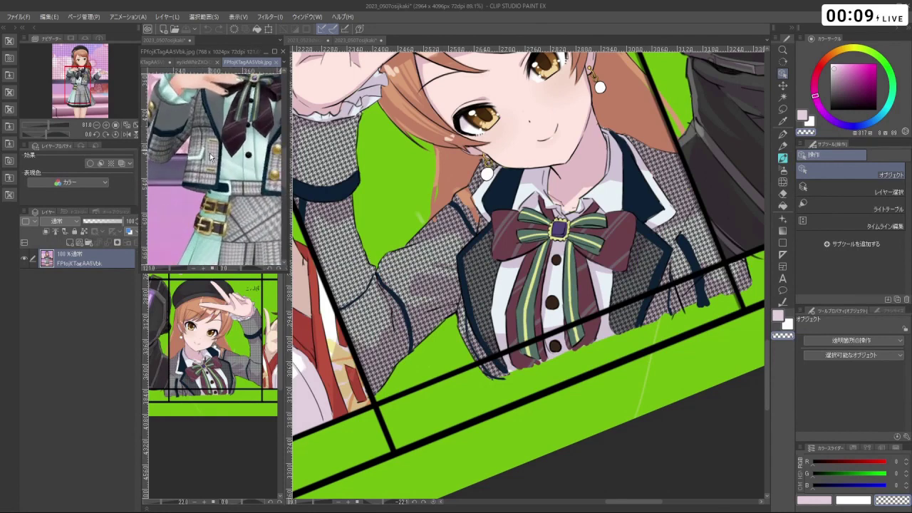
# - Return to the collage canvas and resume transforming the pattern layer
pyautogui.click(593, 451)
pyautogui.hotkey('ctrl', 't')
pyautogui.scroll(-2, 410, 346)
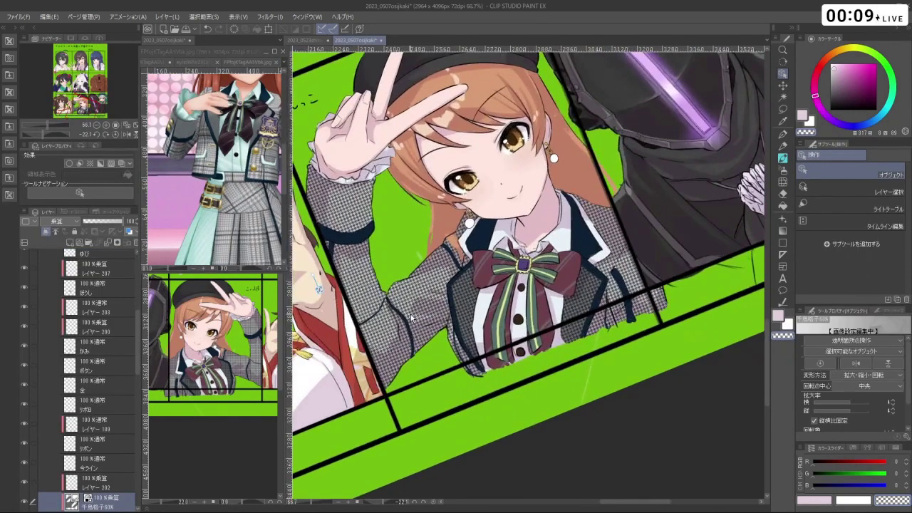
pyautogui.scroll(1, 432, 325)
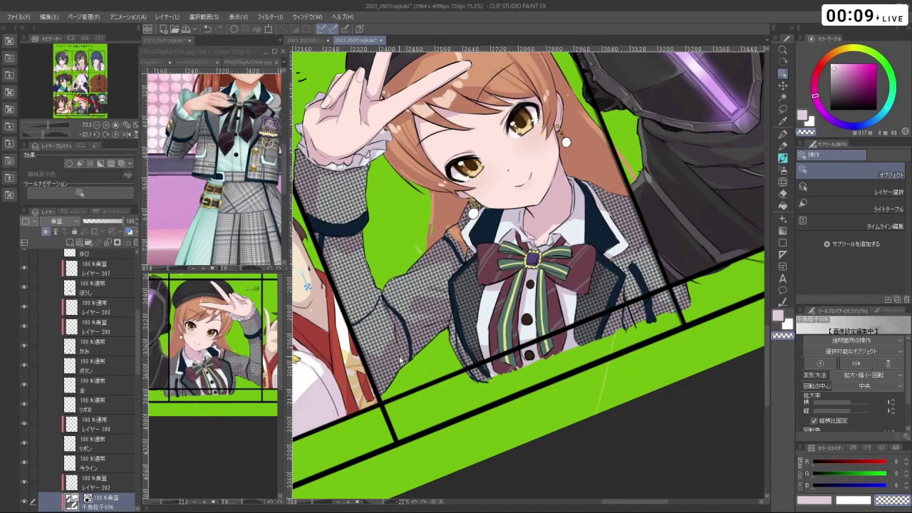
pyautogui.scroll(-1, 401, 362)
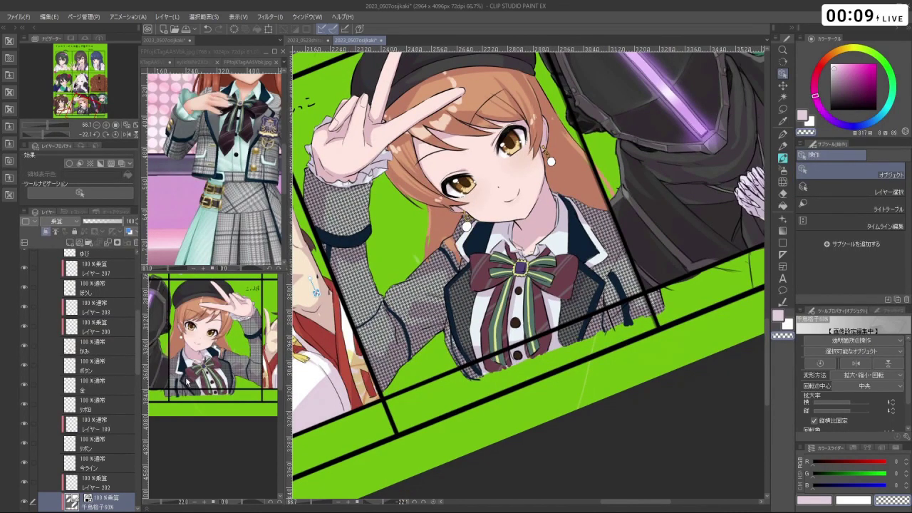
# - Rasterize the houndstooth pattern layer into a plain grey layer
pyautogui.scroll(-2, 78, 439)
pyautogui.rightClick(87, 448)
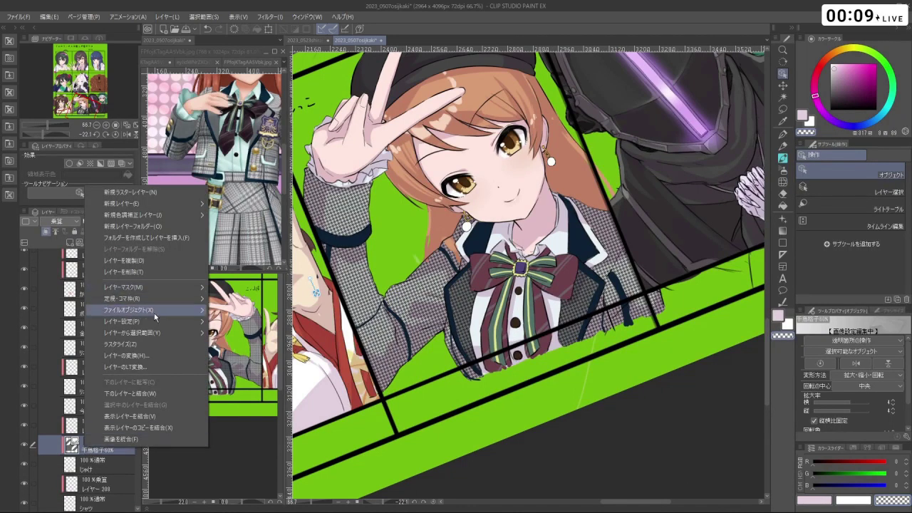
pyautogui.press('Escape')
pyautogui.click(104, 450)
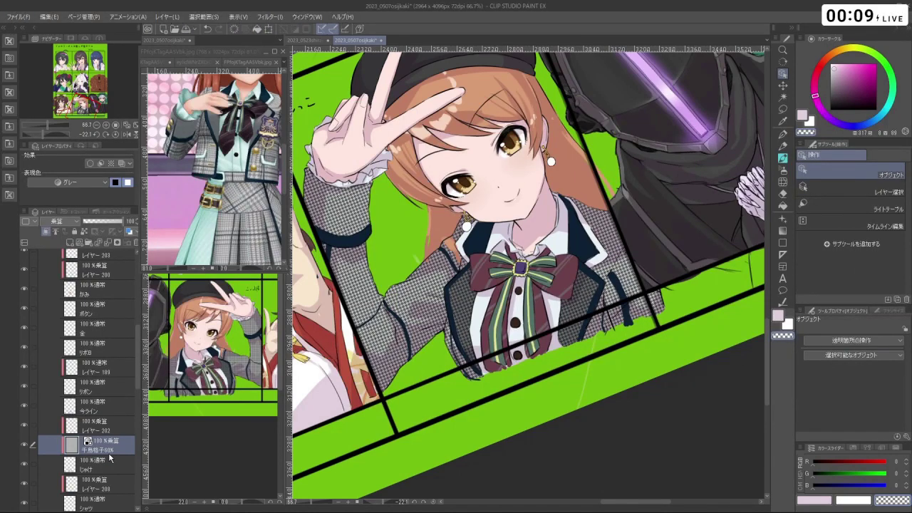
# - Brush light grey over the raised sleeve and beside both lapels
pyautogui.press('b')
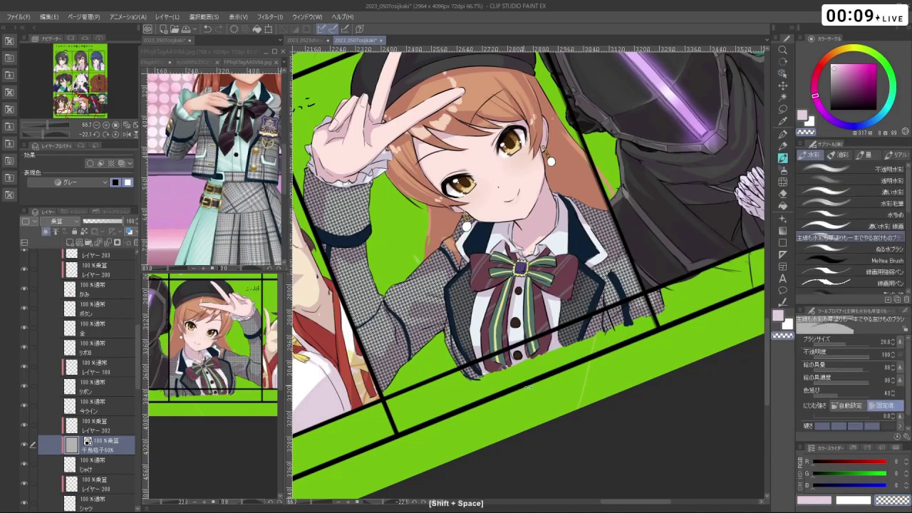
pyautogui.moveTo(499, 250); pyautogui.dragTo(574, 291)
pyautogui.press('c')
pyautogui.moveTo(420, 287)
pyautogui.mouseDown()
pyautogui.moveTo(428, 275)
pyautogui.moveTo(395, 265)
pyautogui.moveTo(385, 225)
pyautogui.moveTo(438, 256)
pyautogui.moveTo(436, 239)
pyautogui.moveTo(419, 224)
pyautogui.mouseUp()
pyautogui.press('space')
pyautogui.moveTo(530, 290)
pyautogui.mouseDown()
pyautogui.moveTo(517, 314)
pyautogui.moveTo(521, 348)
pyautogui.moveTo(536, 371)
pyautogui.mouseUp()
pyautogui.moveTo(617, 299)
pyautogui.mouseDown()
pyautogui.moveTo(626, 278)
pyautogui.moveTo(627, 356)
pyautogui.mouseUp()
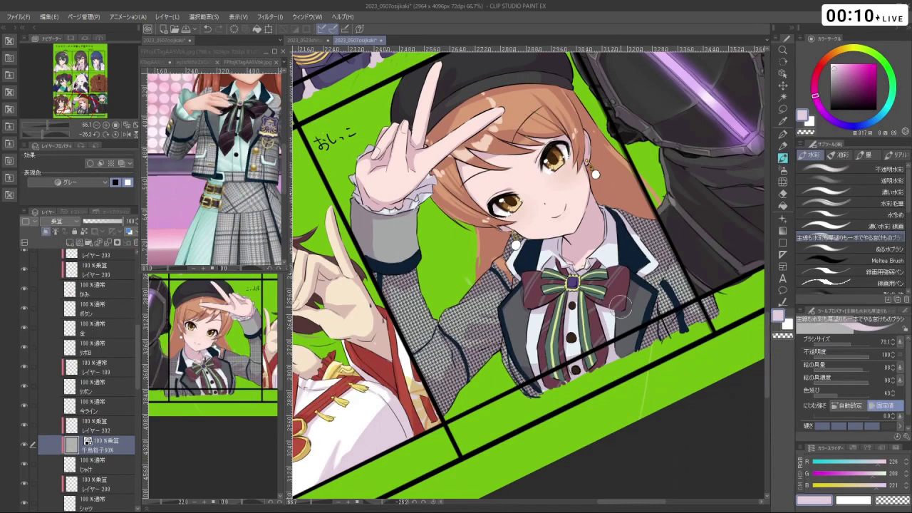
pyautogui.moveTo(620, 306); pyautogui.dragTo(621, 431)
# - Undo the grey lapel strokes and adjust the Liquify tool's brush size
pyautogui.hotkey('ctrl', 'z')
pyautogui.hotkey('ctrl', 'z')
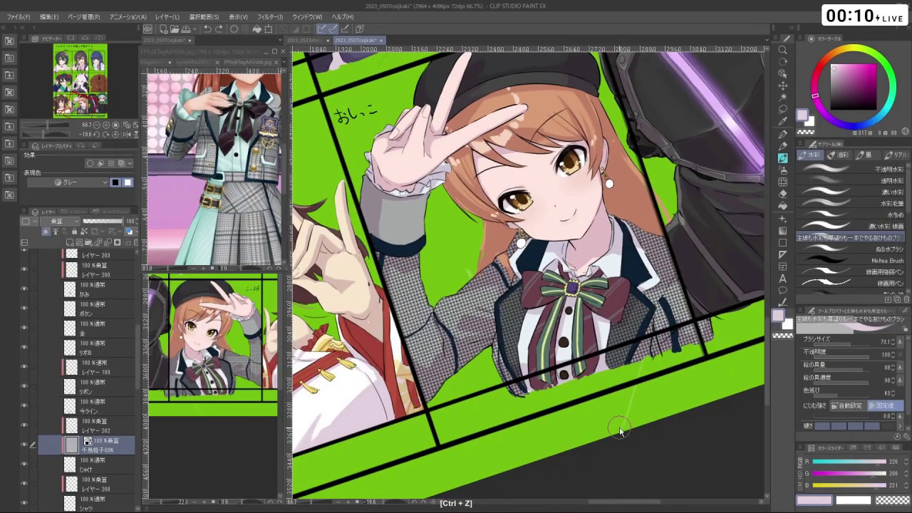
pyautogui.hotkey('ctrl', 'z')
pyautogui.click(783, 182)
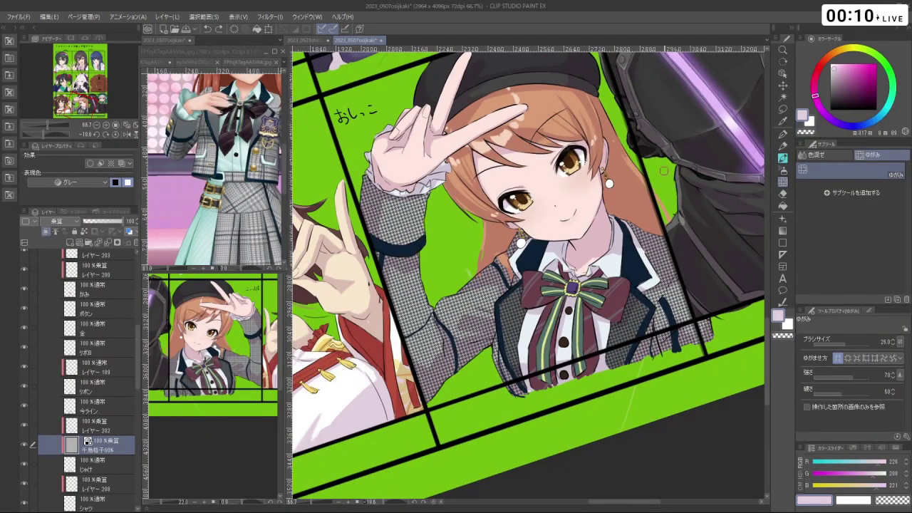
pyautogui.moveTo(471, 314); pyautogui.dragTo(467, 313)
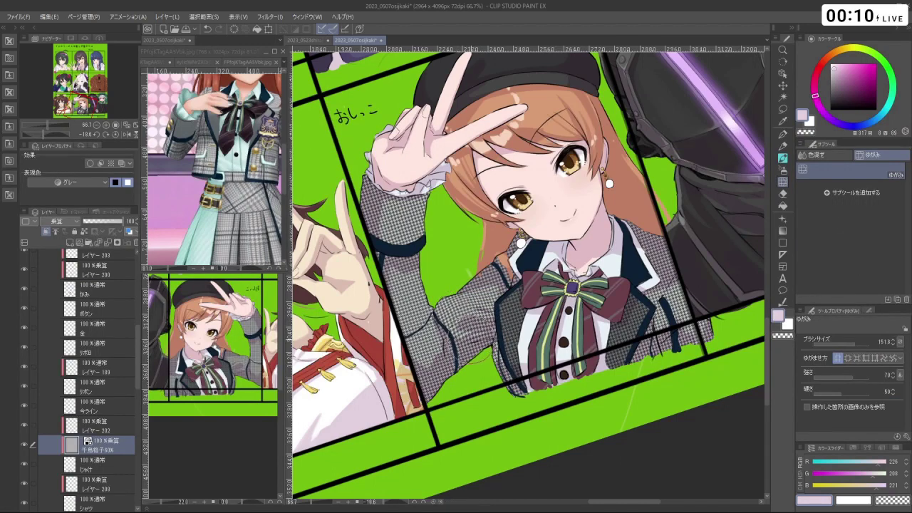
pyautogui.moveTo(456, 376)
pyautogui.mouseDown()
pyautogui.moveTo(424, 347)
pyautogui.moveTo(423, 334)
pyautogui.mouseUp()
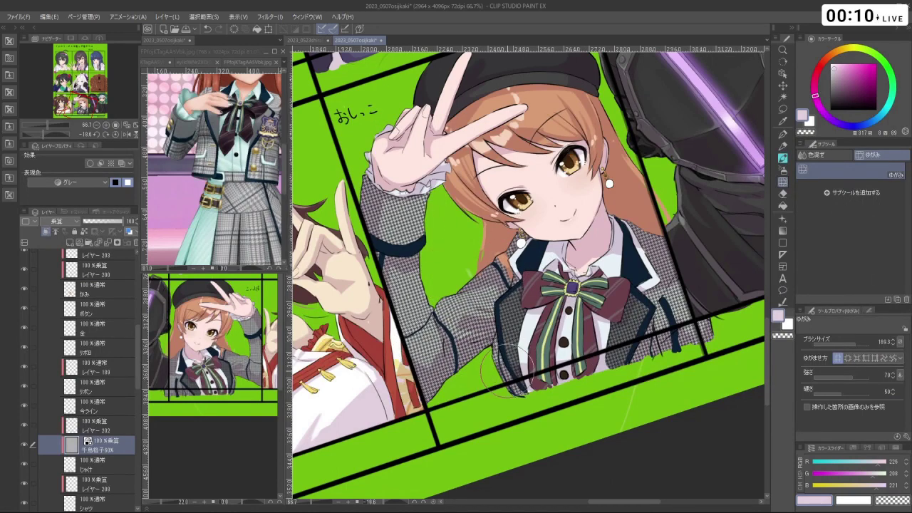
# - Liquify the sleeve and jacket edges, pushing the lower-right edge downward
pyautogui.moveTo(674, 334); pyautogui.dragTo(647, 350)
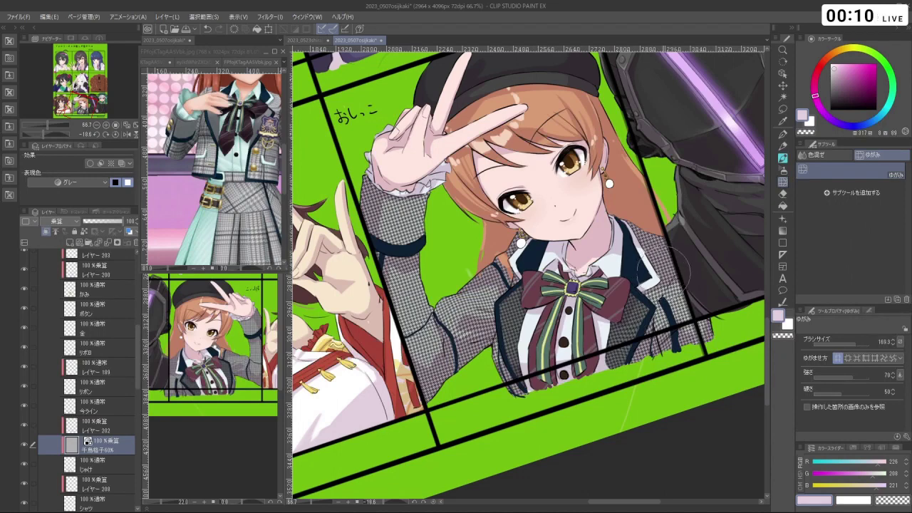
pyautogui.moveTo(685, 304)
pyautogui.mouseDown()
pyautogui.moveTo(683, 337)
pyautogui.moveTo(696, 320)
pyautogui.moveTo(653, 250)
pyautogui.mouseUp()
pyautogui.moveTo(528, 242)
pyautogui.mouseDown()
pyautogui.moveTo(482, 296)
pyautogui.moveTo(472, 335)
pyautogui.moveTo(460, 317)
pyautogui.moveTo(471, 333)
pyautogui.moveTo(456, 320)
pyautogui.moveTo(449, 331)
pyautogui.moveTo(456, 324)
pyautogui.mouseUp()
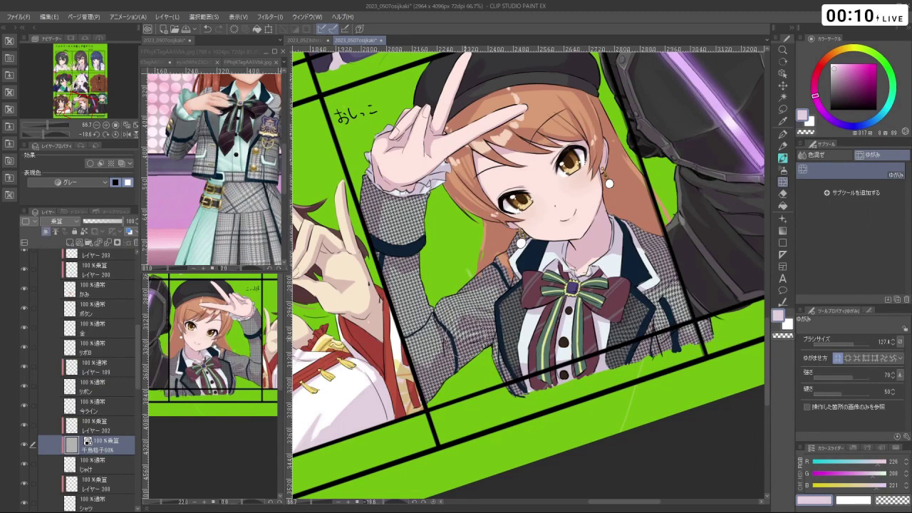
pyautogui.hotkey('shift', 'space')
pyautogui.moveTo(574, 425); pyautogui.dragTo(553, 383)
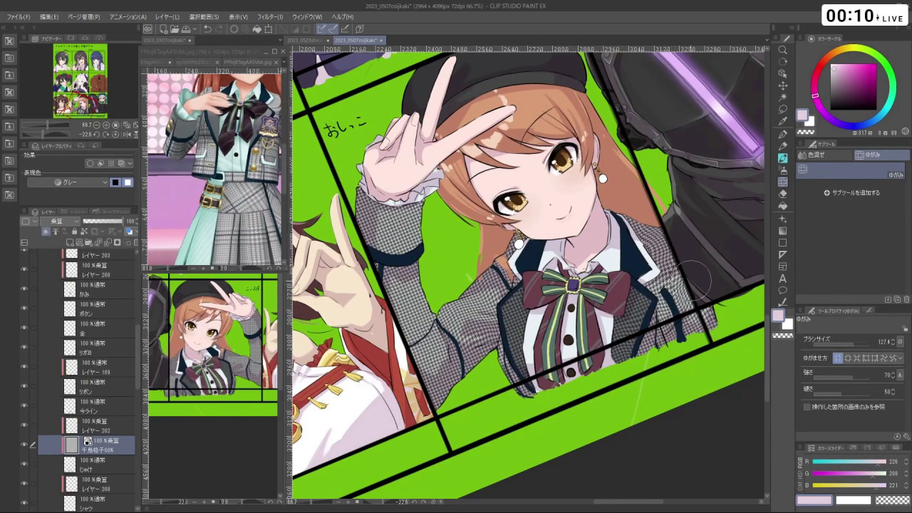
pyautogui.moveTo(697, 281)
pyautogui.mouseDown()
pyautogui.moveTo(690, 341)
pyautogui.moveTo(699, 336)
pyautogui.mouseUp()
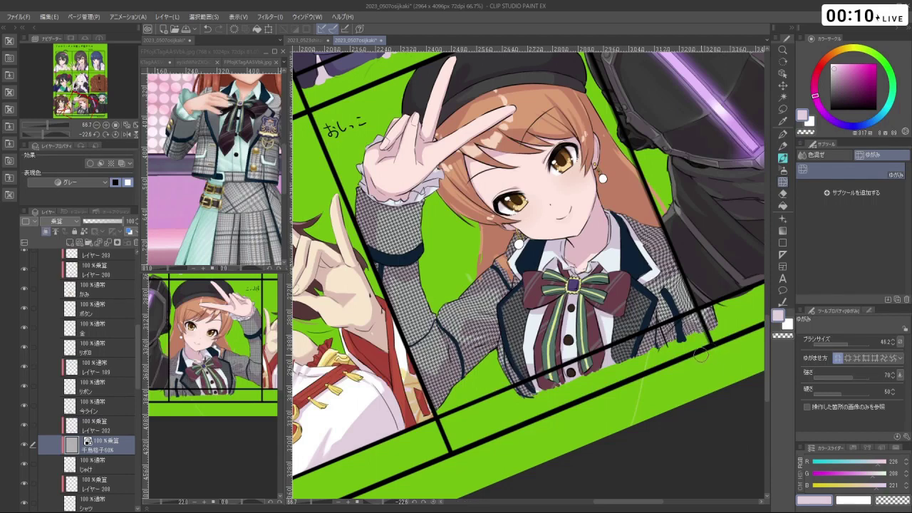
pyautogui.scroll(-3, 700, 355)
pyautogui.scroll(2, 718, 267)
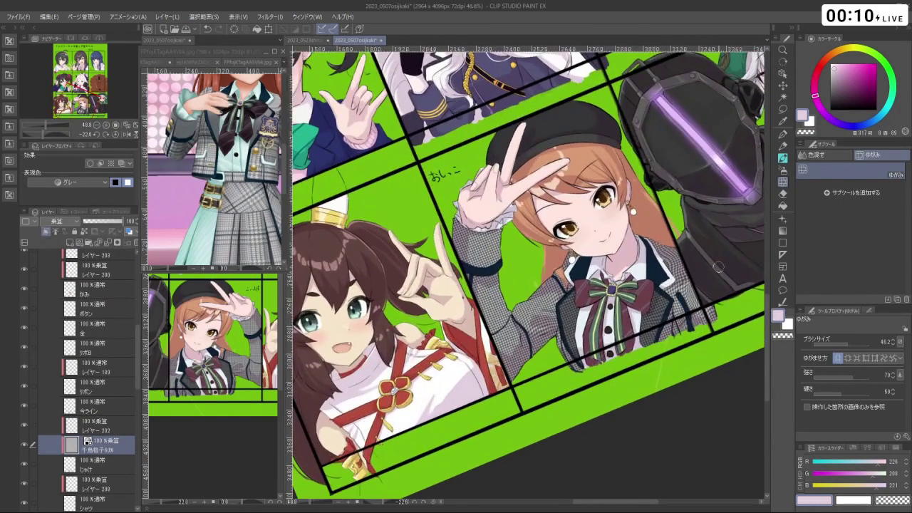
pyautogui.click(788, 162)
pyautogui.scroll(2, 523, 242)
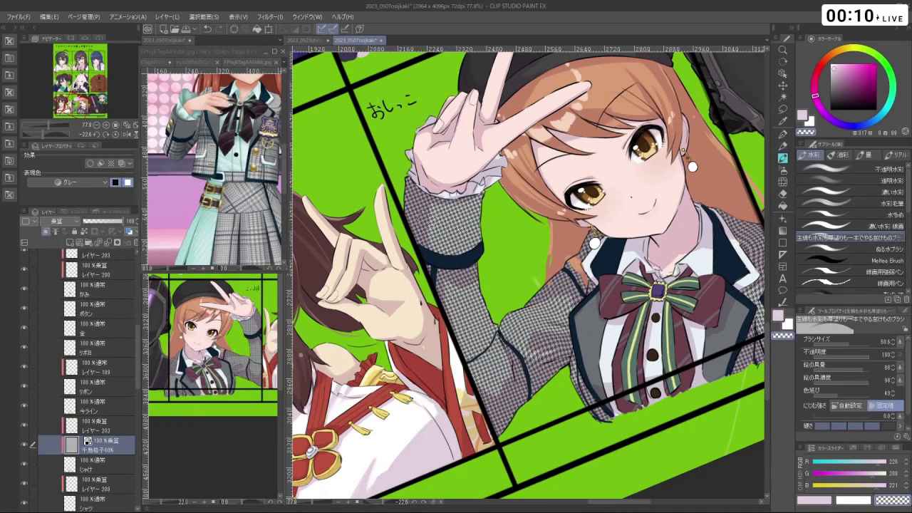
# - Paint the sleeve cuff light grey, then rotate the view toward the neighbouring panels
pyautogui.moveTo(416, 217)
pyautogui.mouseDown()
pyautogui.moveTo(438, 243)
pyautogui.moveTo(470, 235)
pyautogui.moveTo(409, 192)
pyautogui.moveTo(438, 183)
pyautogui.moveTo(471, 233)
pyautogui.moveTo(393, 186)
pyautogui.mouseUp()
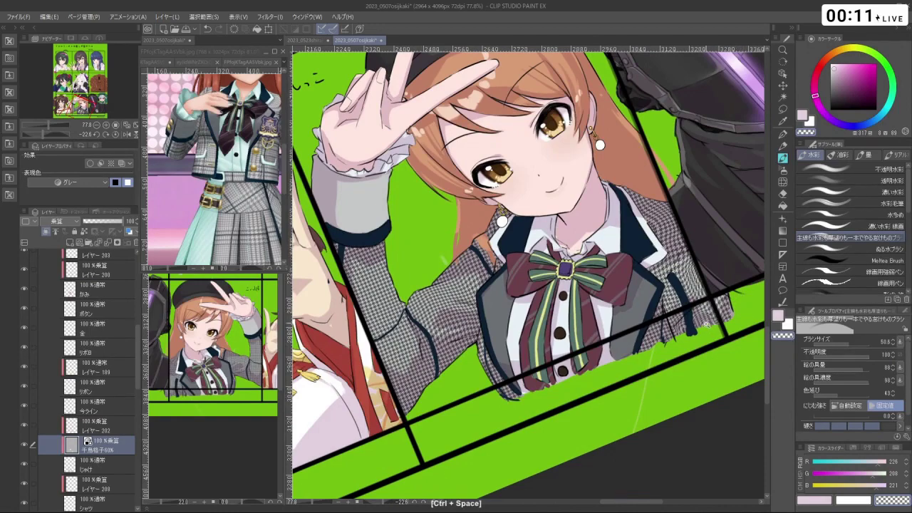
pyautogui.moveTo(707, 324); pyautogui.dragTo(641, 385)
pyautogui.moveTo(594, 352)
pyautogui.mouseDown()
pyautogui.moveTo(602, 342)
pyautogui.moveTo(574, 371)
pyautogui.moveTo(587, 362)
pyautogui.mouseUp()
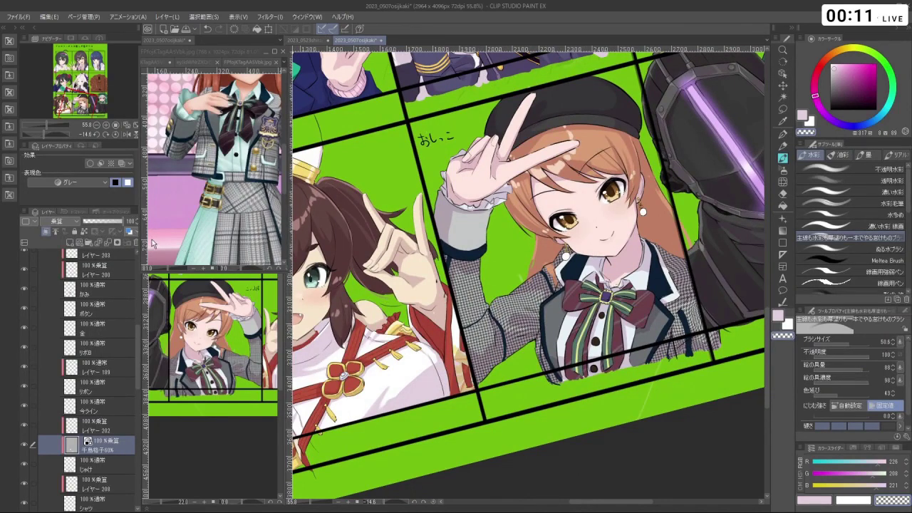
# - Set the houndstooth pattern layer's opacity to 54%, after trying 35
pyautogui.moveTo(119, 226); pyautogui.dragTo(116, 225)
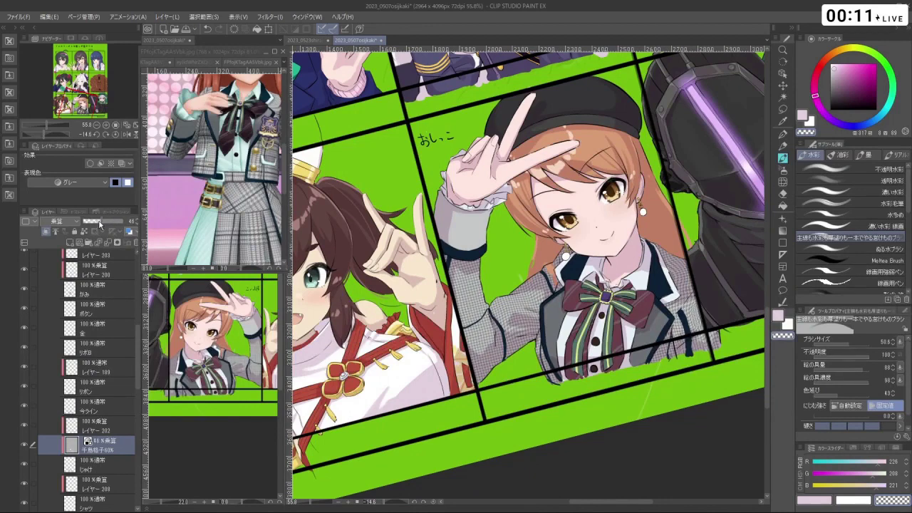
pyautogui.moveTo(100, 224); pyautogui.dragTo(95, 224)
pyautogui.scroll(-2, 599, 299)
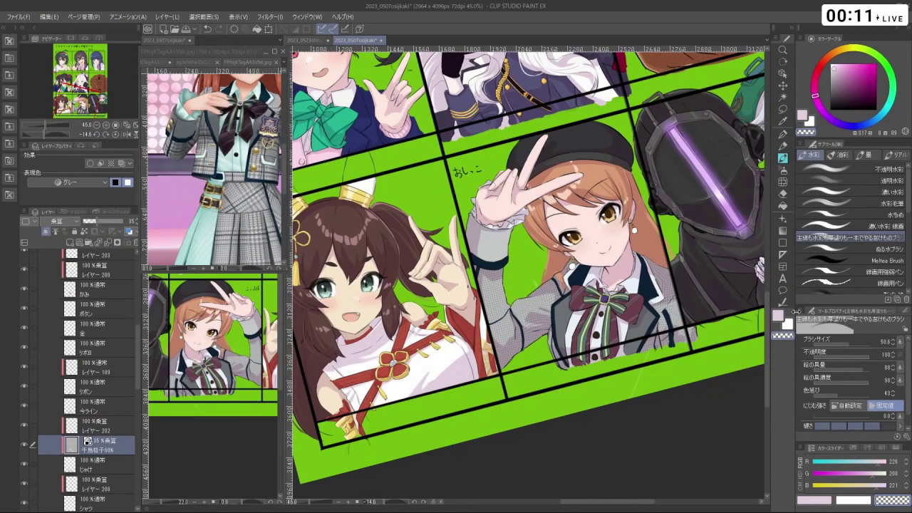
pyautogui.scroll(2, 711, 270)
pyautogui.scroll(-1, 684, 263)
pyautogui.scroll(1, 459, 223)
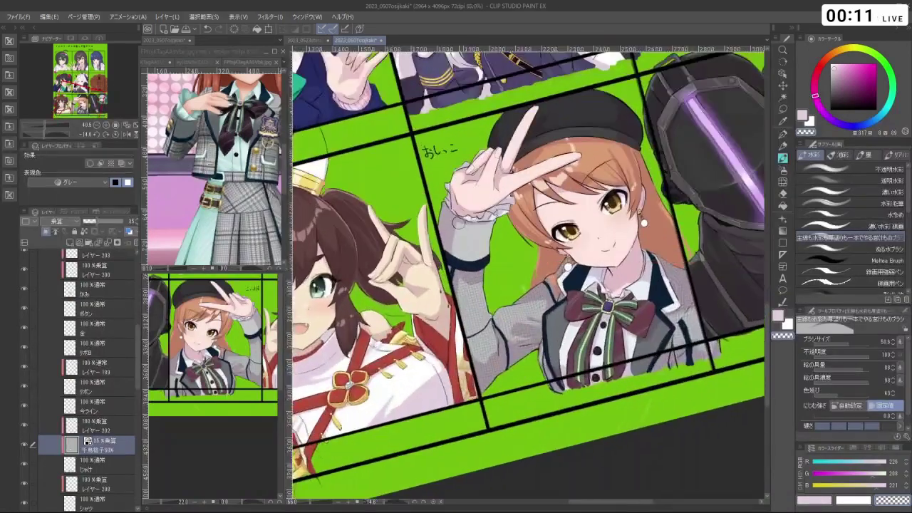
pyautogui.scroll(1, 449, 223)
pyautogui.click(105, 223)
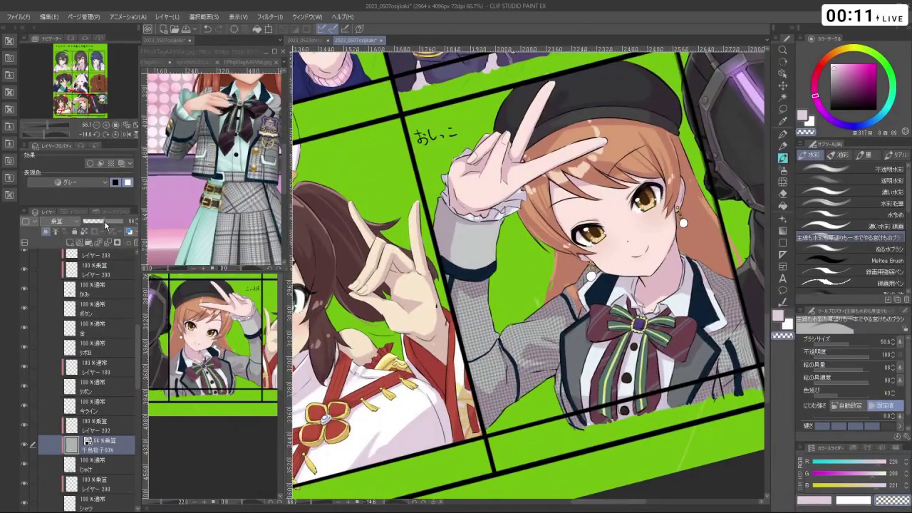
pyautogui.scroll(-2, 523, 292)
pyautogui.scroll(1, 688, 340)
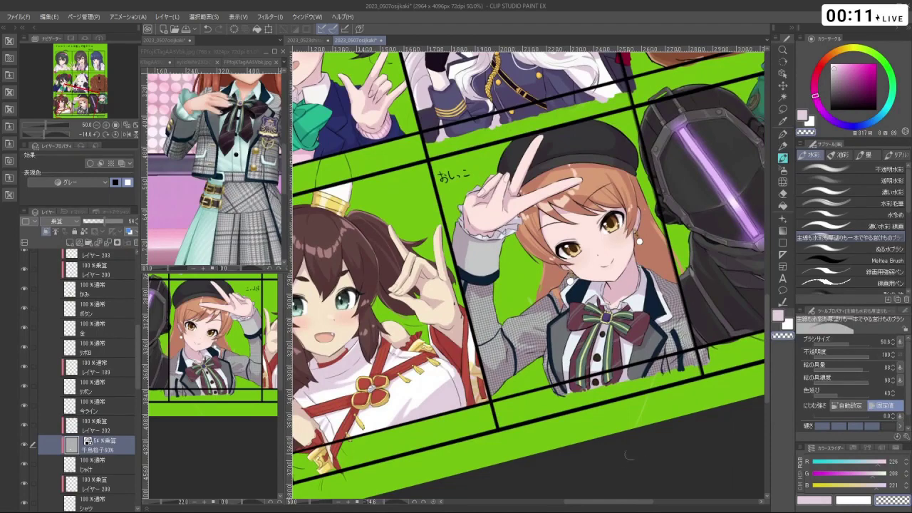
# - Tilt the canvas about 20° counter-clockwise and zoom back in on the idol's panel
pyautogui.hotkey('shift', 'space')
pyautogui.moveTo(629, 454); pyautogui.dragTo(603, 450)
pyautogui.scroll(-4, 602, 450)
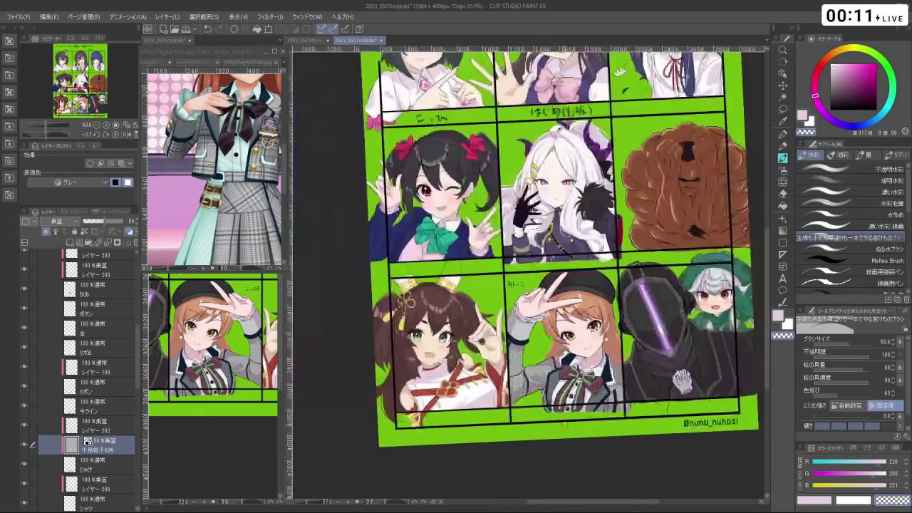
pyautogui.scroll(2, 602, 450)
pyautogui.hotkey('shift', 'space')
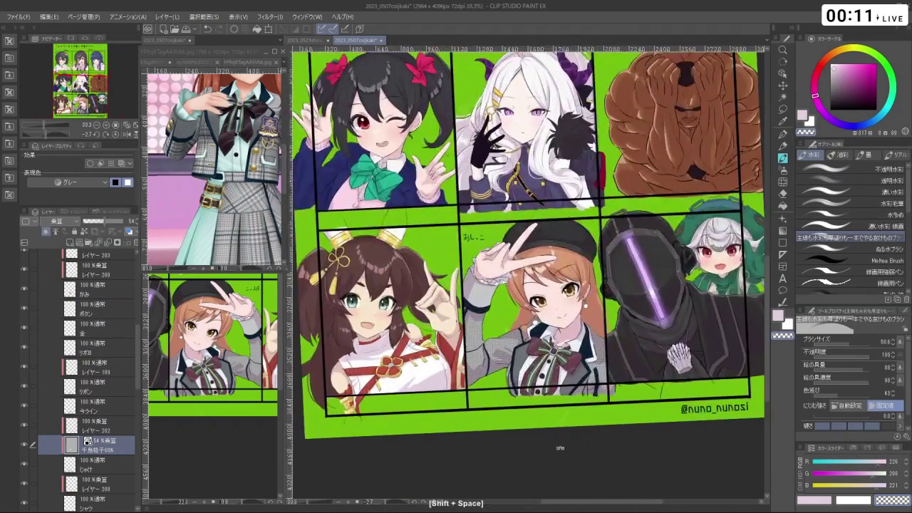
pyautogui.moveTo(602, 450); pyautogui.dragTo(663, 427)
pyautogui.hotkey('ctrl', 'space')
pyautogui.moveTo(502, 303)
pyautogui.mouseDown()
pyautogui.moveTo(535, 324)
pyautogui.moveTo(499, 335)
pyautogui.moveTo(441, 299)
pyautogui.moveTo(541, 334)
pyautogui.moveTo(577, 321)
pyautogui.moveTo(549, 335)
pyautogui.moveTo(558, 314)
pyautogui.mouseUp()
# - Resize the brush, pick a light lavender from the artwork and select the base layer
pyautogui.hotkey('shift', 'space')
pyautogui.hotkey('ctrl', 'space')
pyautogui.hotkey('ctrl', 'alt')
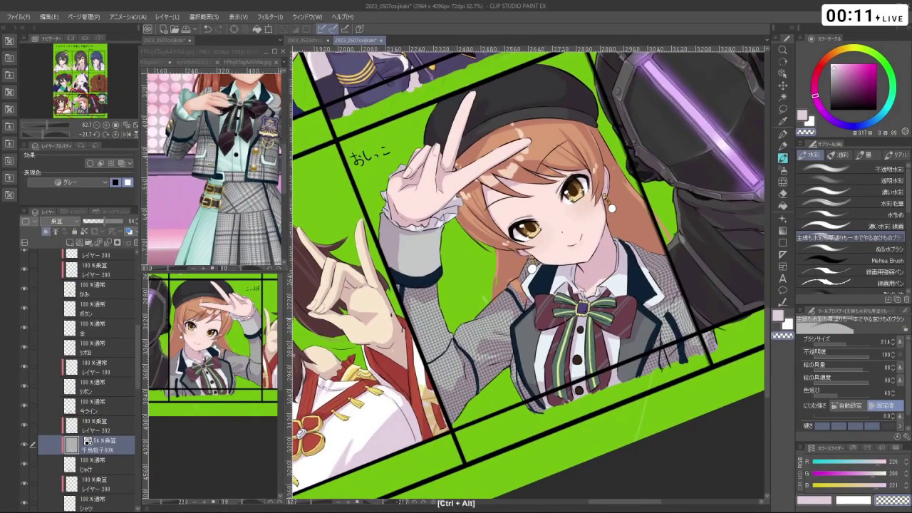
pyautogui.press('space')
pyautogui.moveTo(600, 370); pyautogui.dragTo(611, 376)
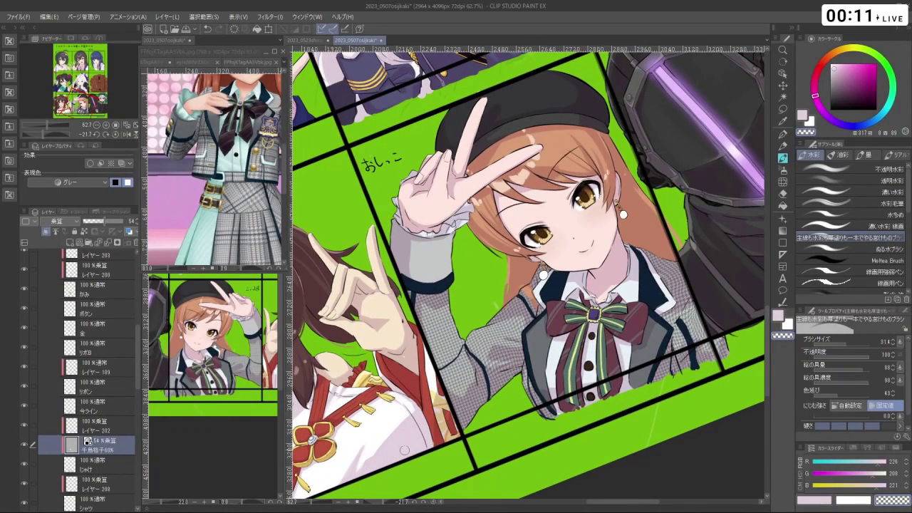
pyautogui.rightClick(404, 449)
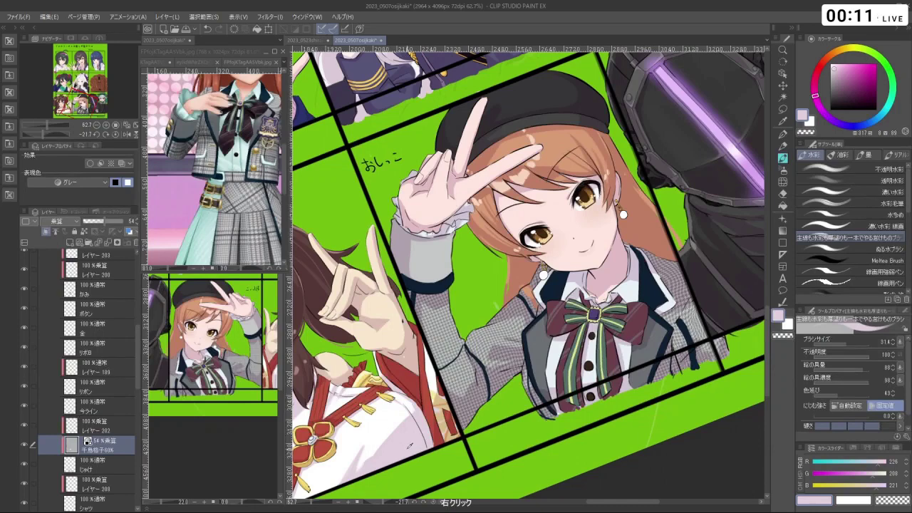
pyautogui.click(108, 411)
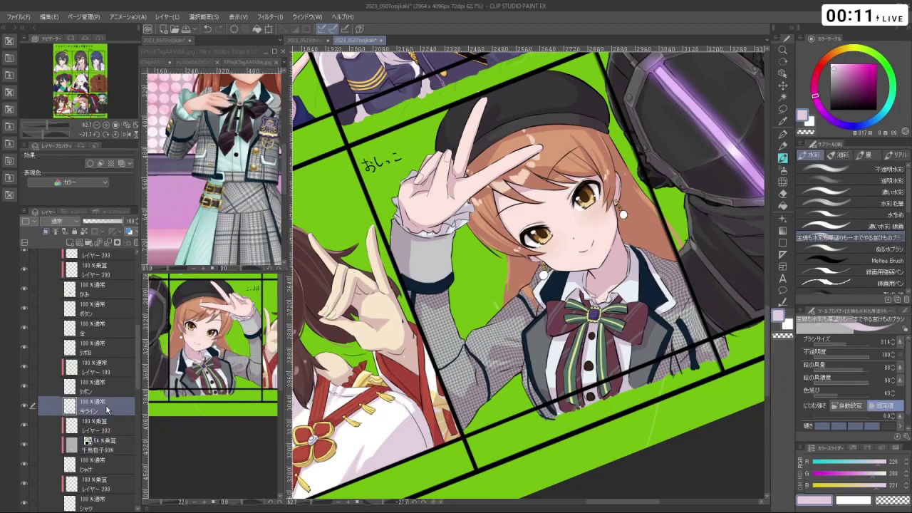
# - Add a new Multiply-blend layer and undo a stray small stroke
pyautogui.click(69, 243)
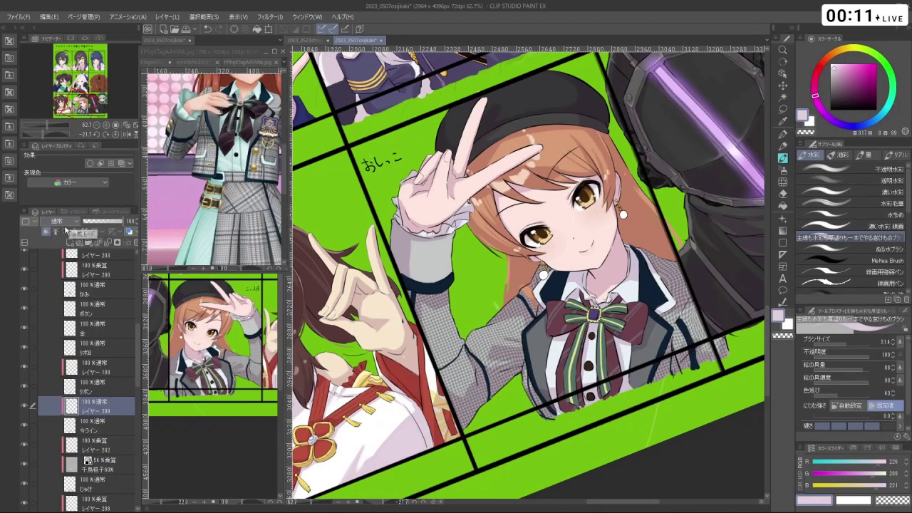
pyautogui.click(58, 222)
pyautogui.click(64, 247)
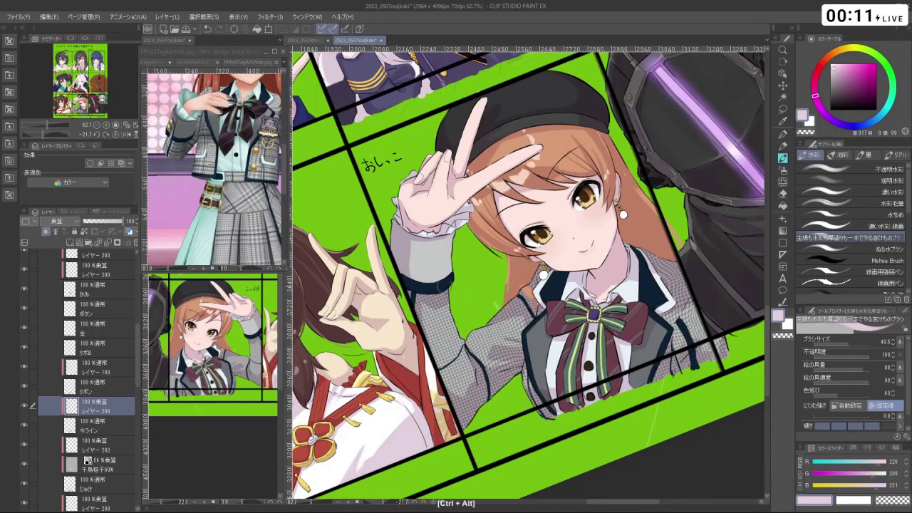
pyautogui.keyDown('ctrl'); pyautogui.click(460, 267); pyautogui.keyUp('ctrl')
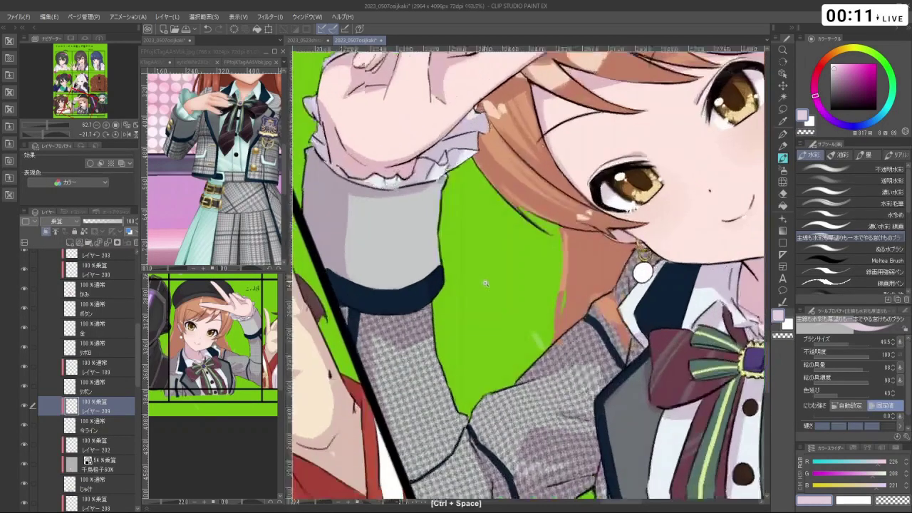
pyautogui.hotkey('ctrl', 'z')
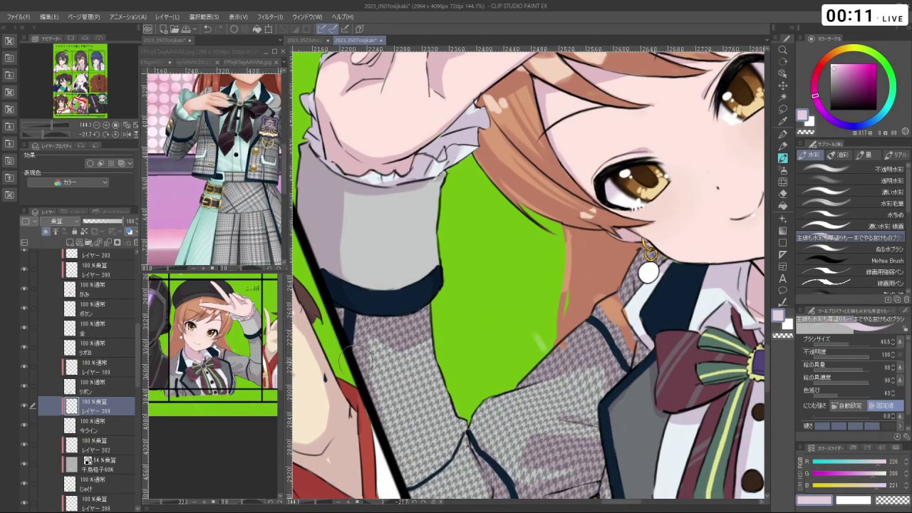
# - Select レイヤー 189, add a new layer above it and clip it to the layer below
pyautogui.moveTo(478, 433); pyautogui.dragTo(445, 354)
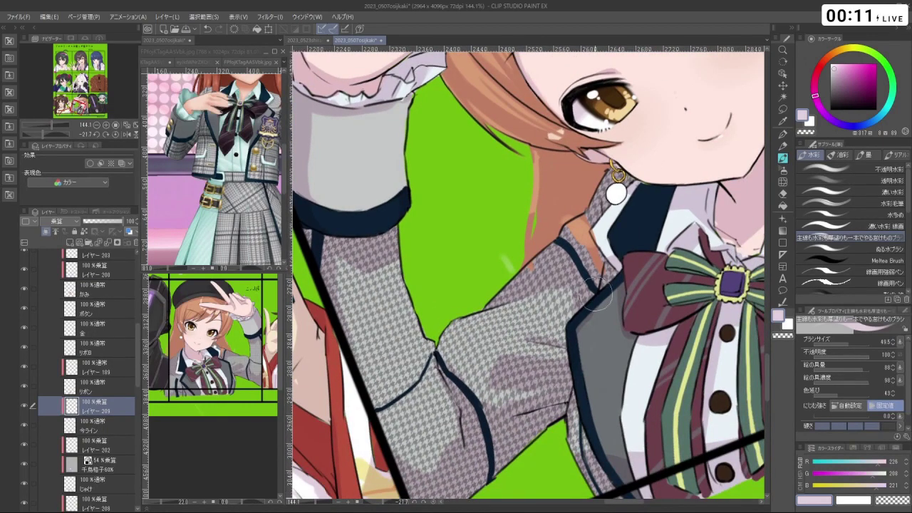
pyautogui.moveTo(602, 419); pyautogui.dragTo(566, 333)
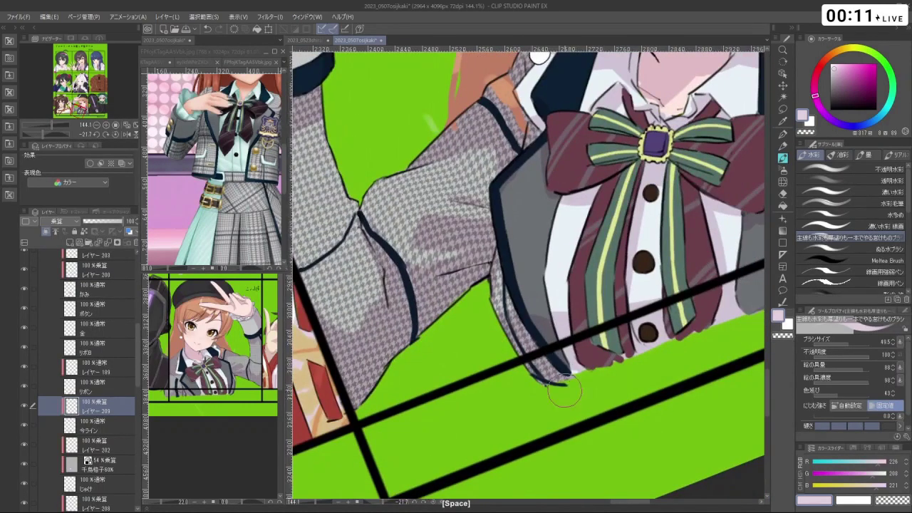
pyautogui.moveTo(564, 390); pyautogui.dragTo(679, 385)
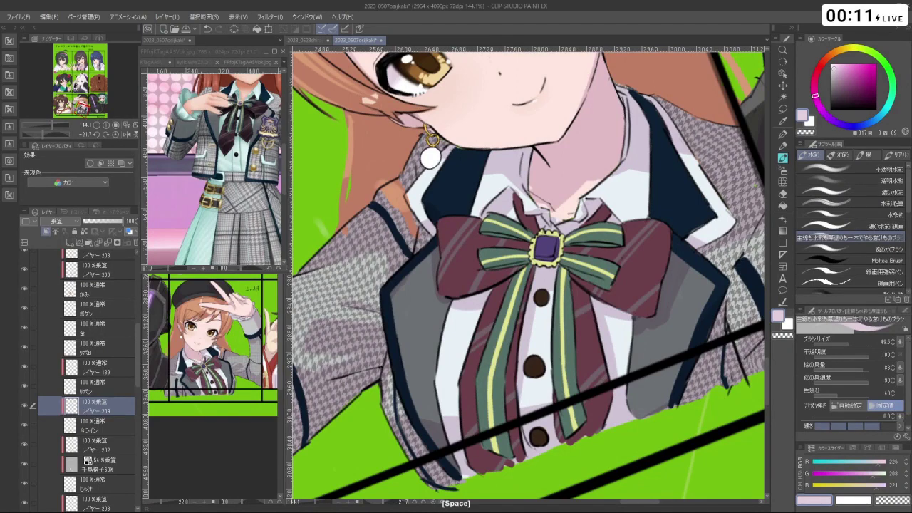
pyautogui.moveTo(727, 283); pyautogui.dragTo(702, 205)
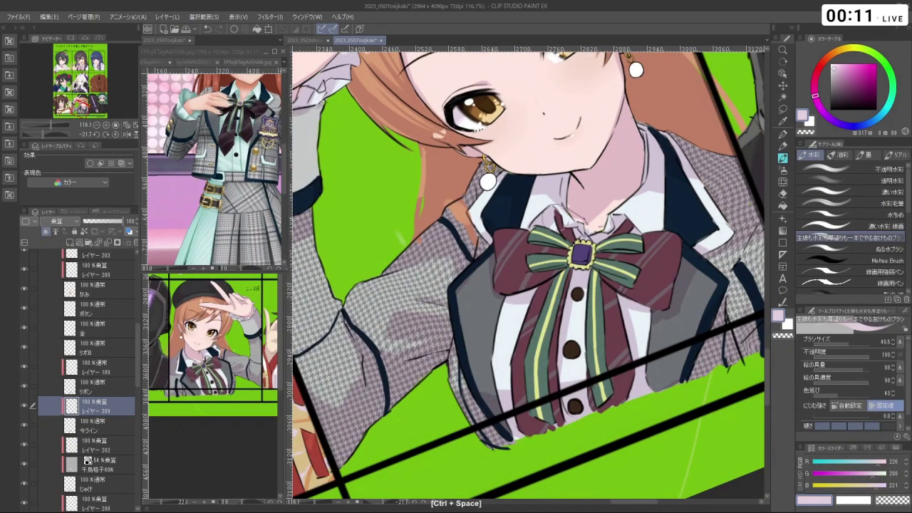
pyautogui.moveTo(520, 185); pyautogui.dragTo(484, 265)
pyautogui.press('c')
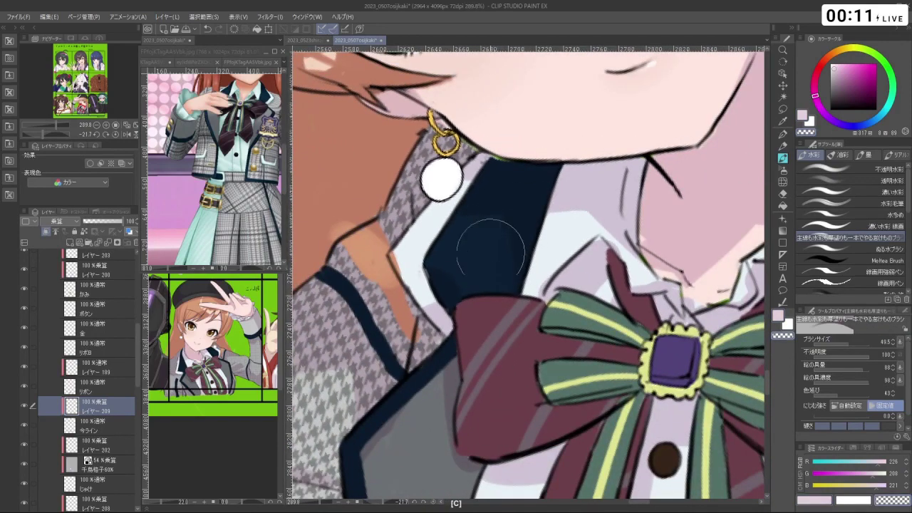
pyautogui.moveTo(560, 292); pyautogui.dragTo(462, 321)
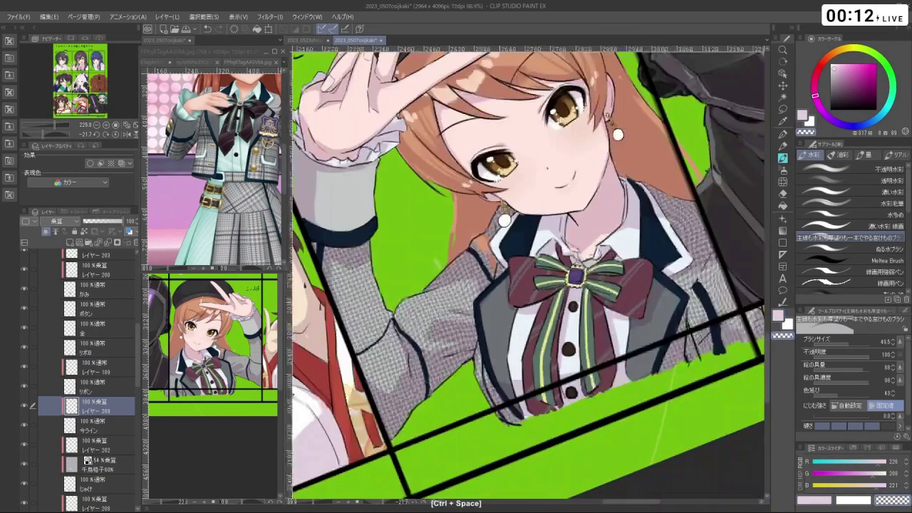
pyautogui.moveTo(477, 262); pyautogui.dragTo(542, 305)
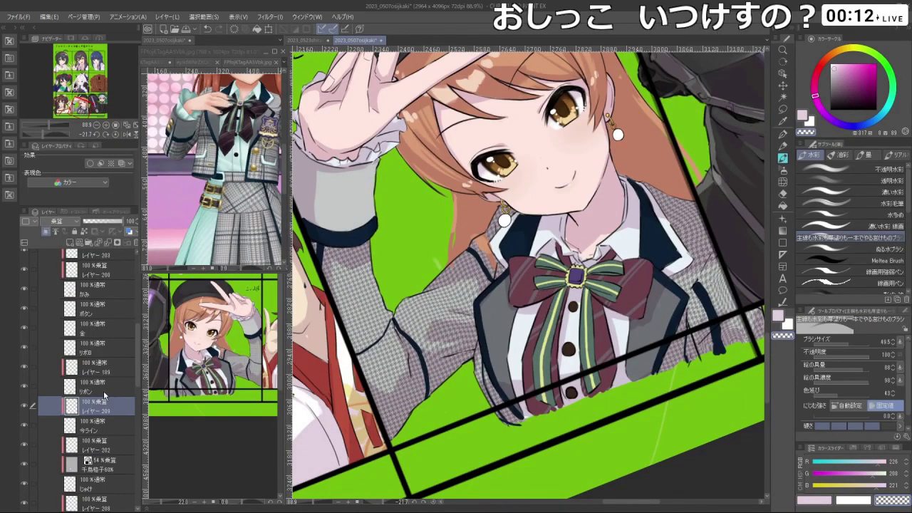
pyautogui.click(87, 369)
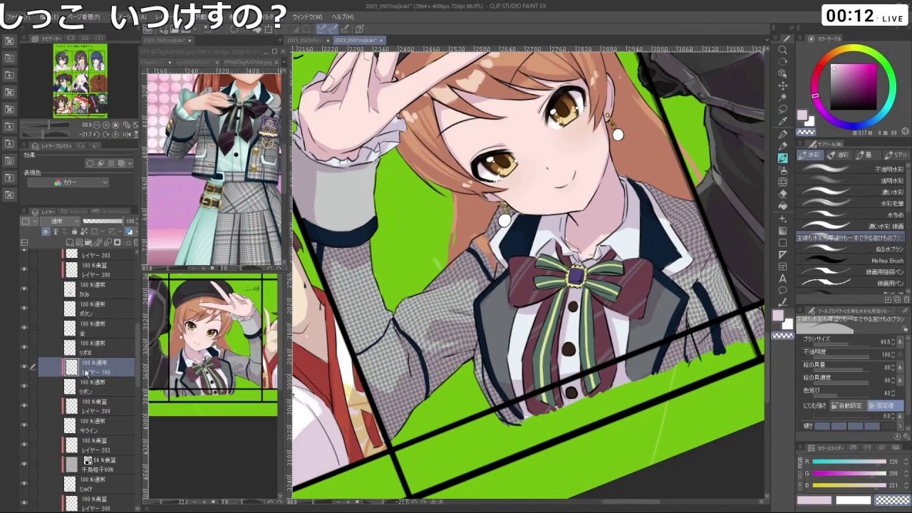
pyautogui.click(47, 233)
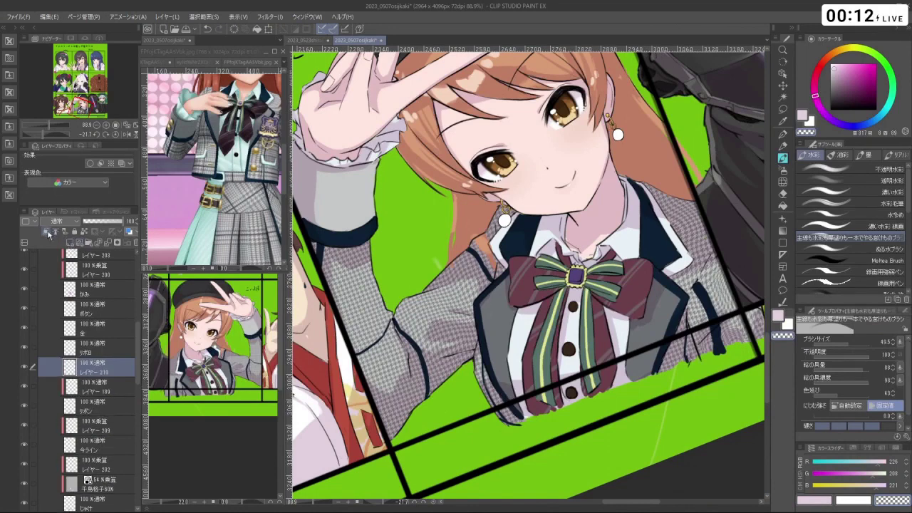
pyautogui.click(47, 233)
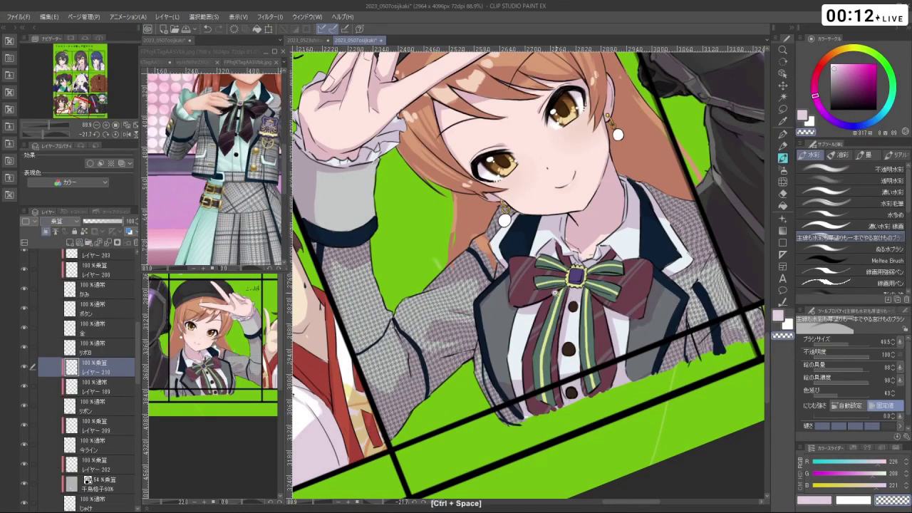
# - Shade a darker stroke down the ribbon below the bow's button, then zoom out
pyautogui.scroll(2, 555, 294)
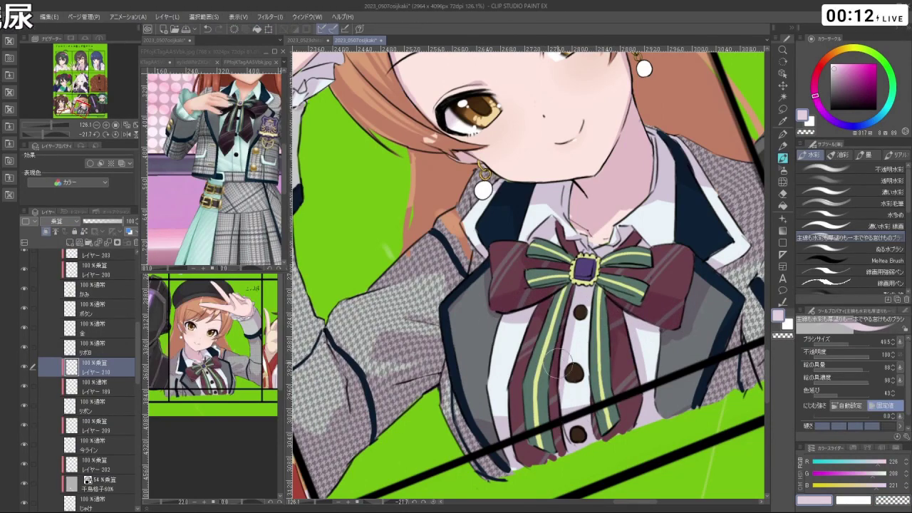
pyautogui.moveTo(561, 362); pyautogui.dragTo(570, 441)
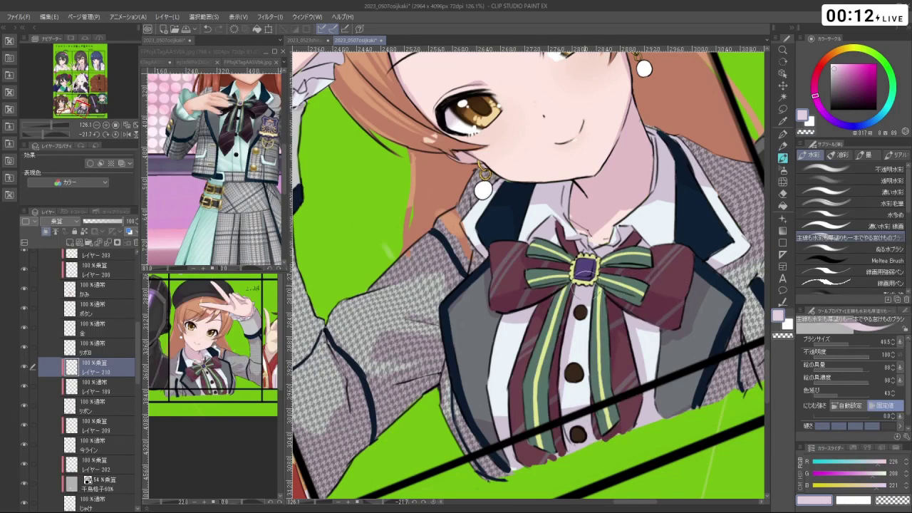
pyautogui.scroll(-5, 584, 275)
pyautogui.moveTo(584, 275); pyautogui.dragTo(609, 483)
pyautogui.scroll(-6, 528, 275)
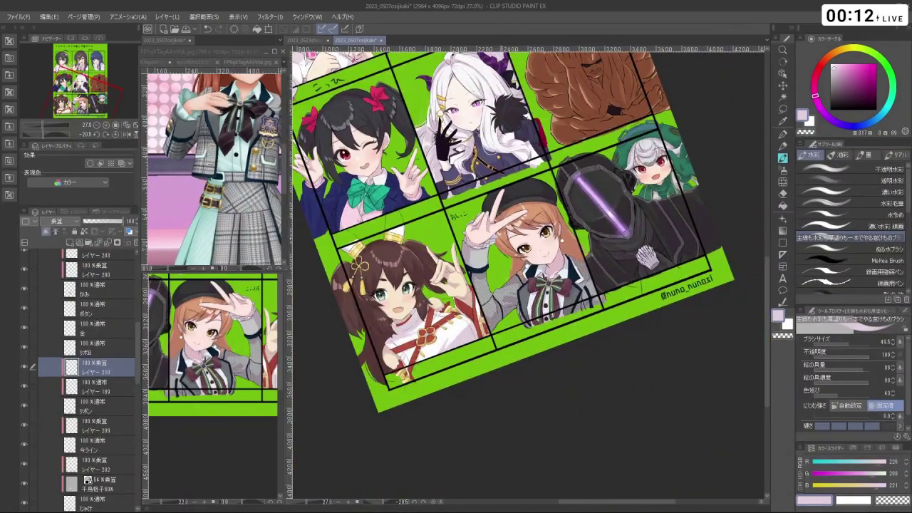
# - Level the panel's rotation, zoom in on the idol and select the リボロ layer
pyautogui.scroll(-4, 527, 253)
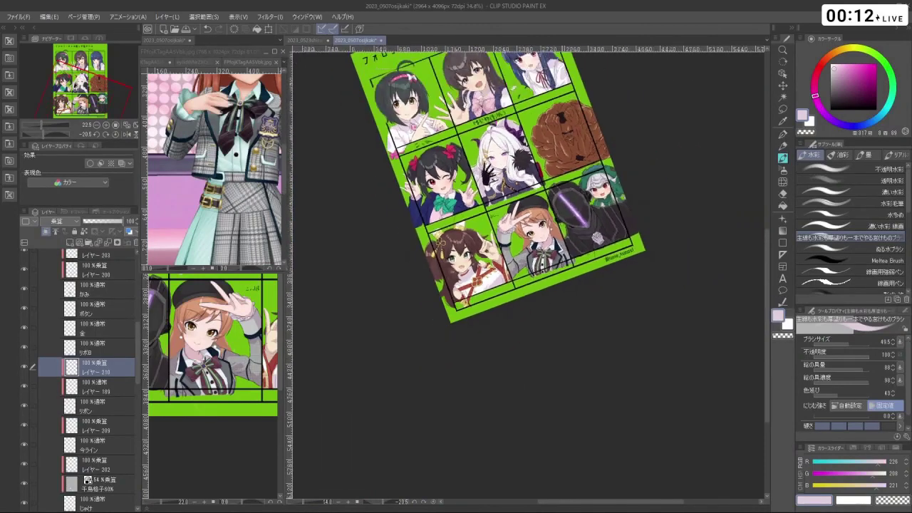
pyautogui.scroll(-1, 527, 253)
pyautogui.scroll(2, 527, 254)
pyautogui.scroll(6, 570, 356)
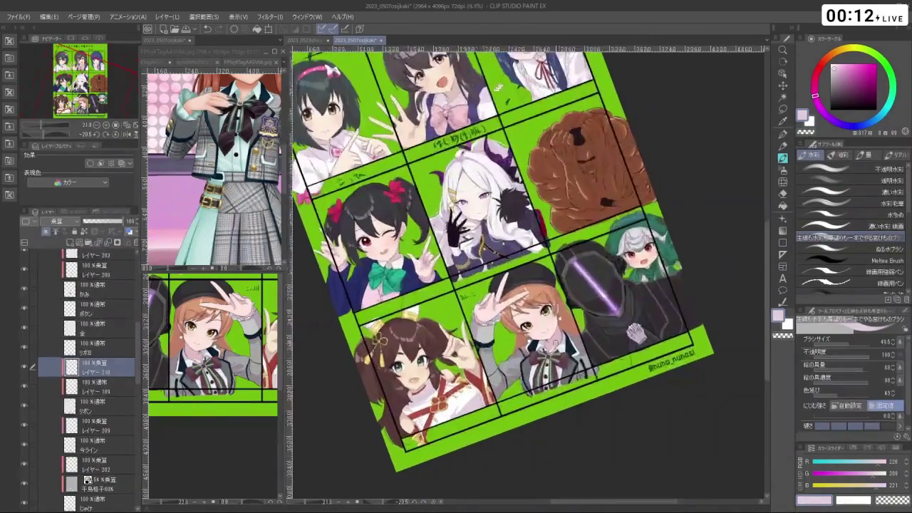
pyautogui.scroll(1, 571, 357)
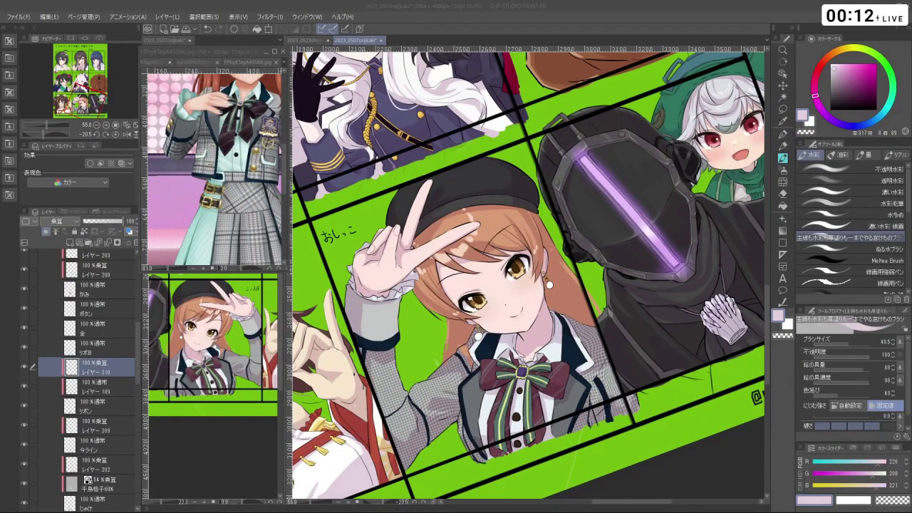
pyautogui.scroll(-1, 660, 431)
pyautogui.scroll(1, 659, 431)
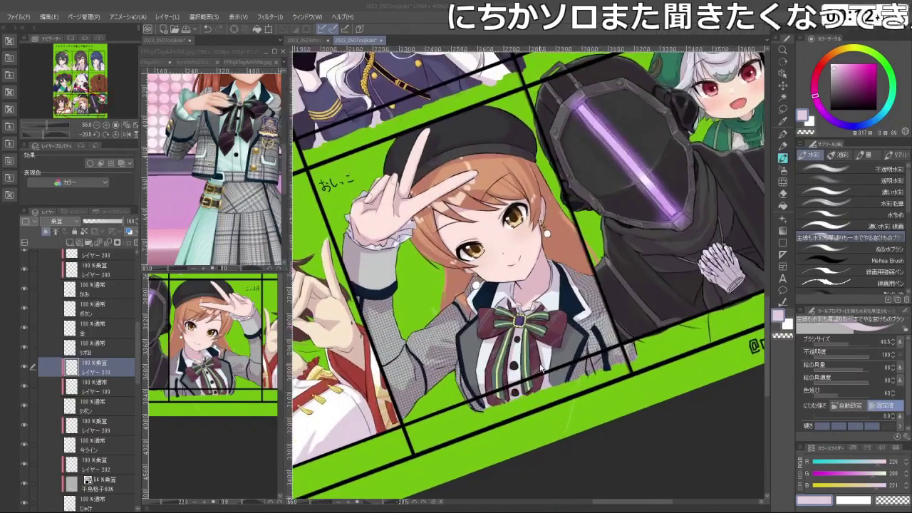
pyautogui.moveTo(659, 431); pyautogui.dragTo(610, 461)
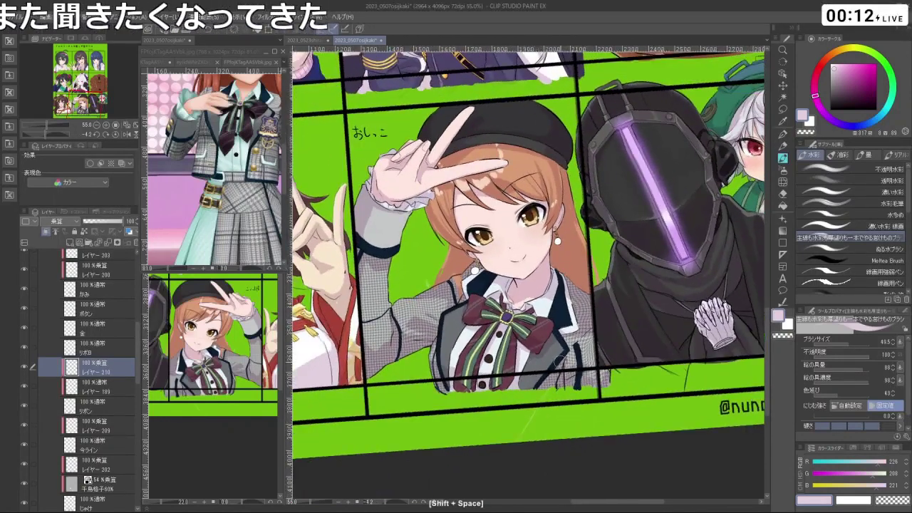
pyautogui.moveTo(591, 321); pyautogui.dragTo(598, 254)
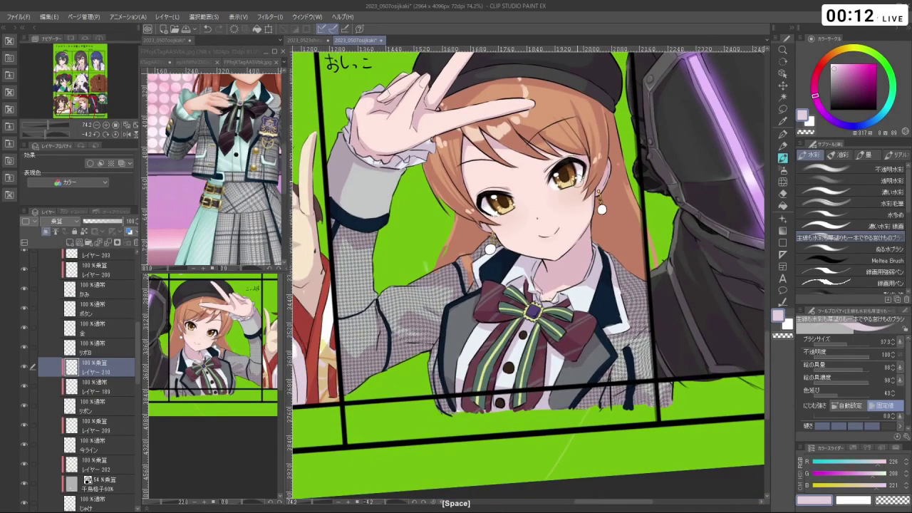
pyautogui.click(101, 349)
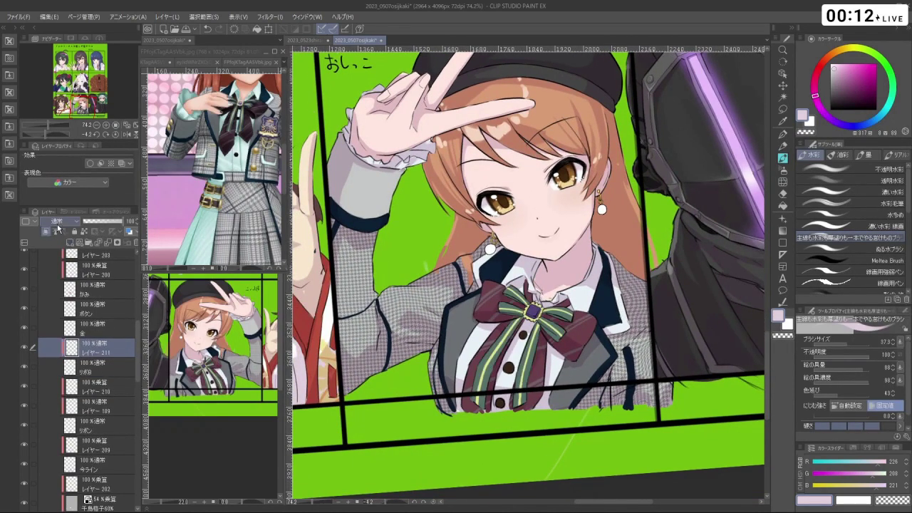
# - Add a new empty layer, undo a stray stroke and zoom in on the face and bow
pyautogui.click(69, 243)
pyautogui.moveTo(517, 306); pyautogui.dragTo(531, 307)
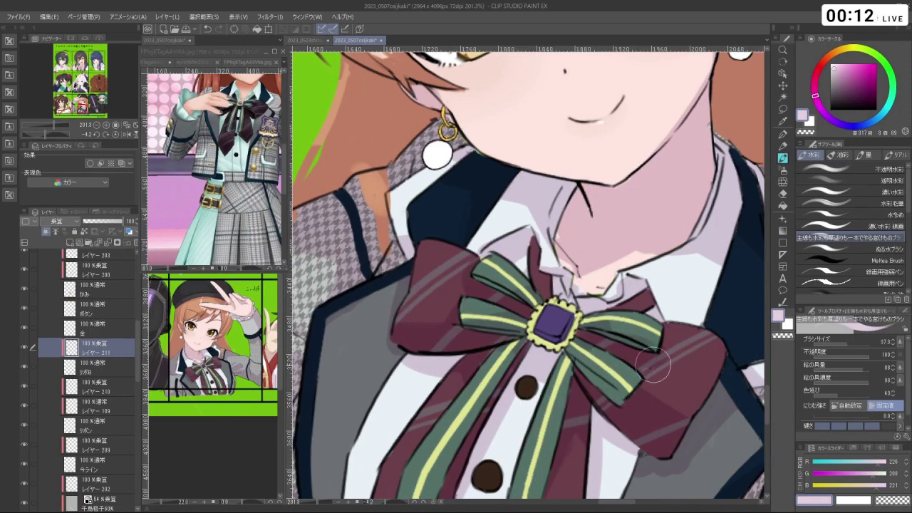
pyautogui.hotkey('ctrl', 'z')
pyautogui.moveTo(585, 377); pyautogui.dragTo(596, 289)
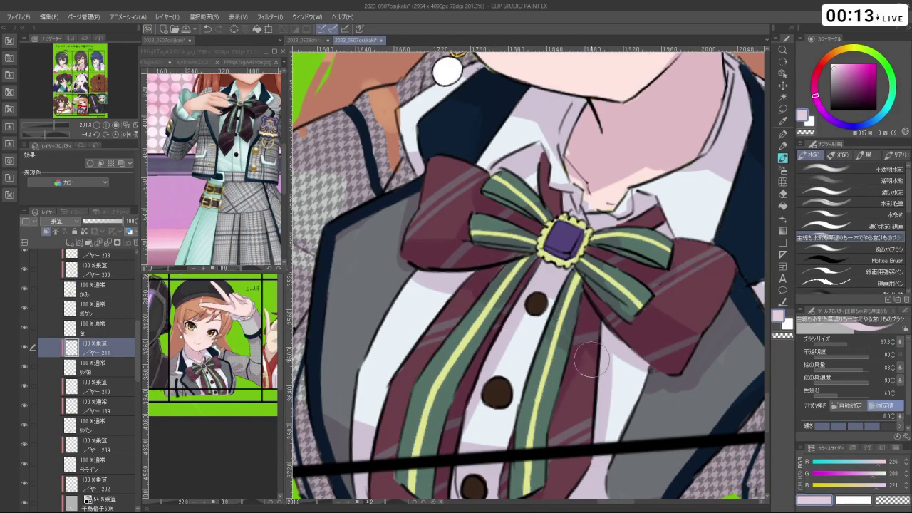
pyautogui.press('space')
pyautogui.scroll(-3, 604, 388)
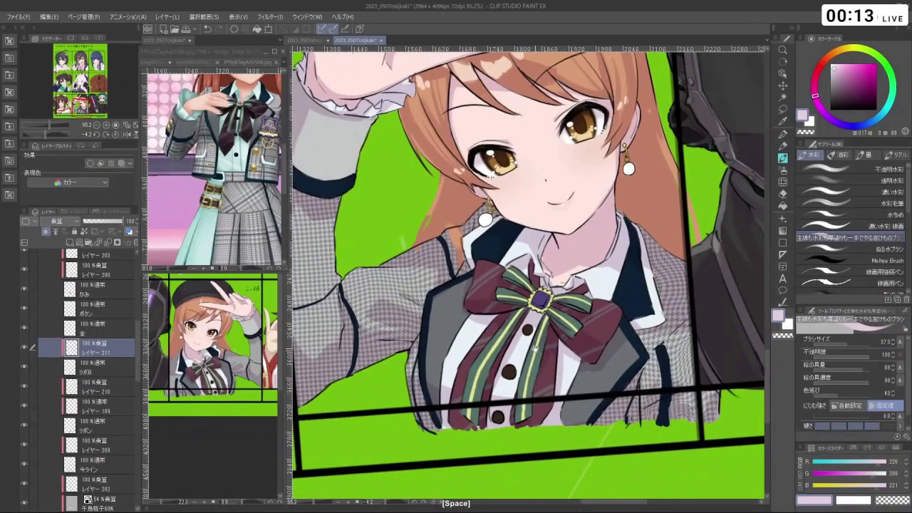
pyautogui.hotkey('ctrl', 'space')
pyautogui.moveTo(536, 348); pyautogui.dragTo(525, 307)
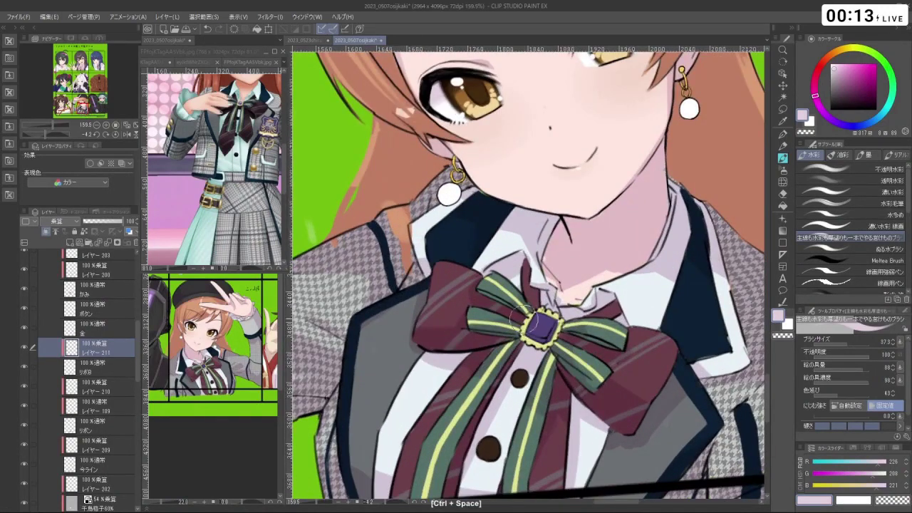
# - Add a Multiply layer above the 金 gold layer and make the brush much smaller
pyautogui.click(100, 326)
pyautogui.click(70, 242)
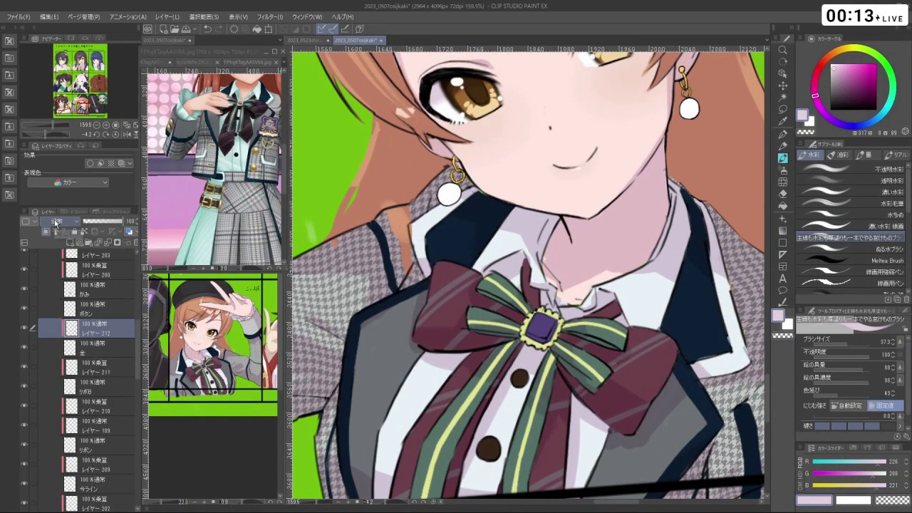
pyautogui.click(56, 223)
pyautogui.click(61, 251)
pyautogui.moveTo(553, 340); pyautogui.dragTo(540, 340)
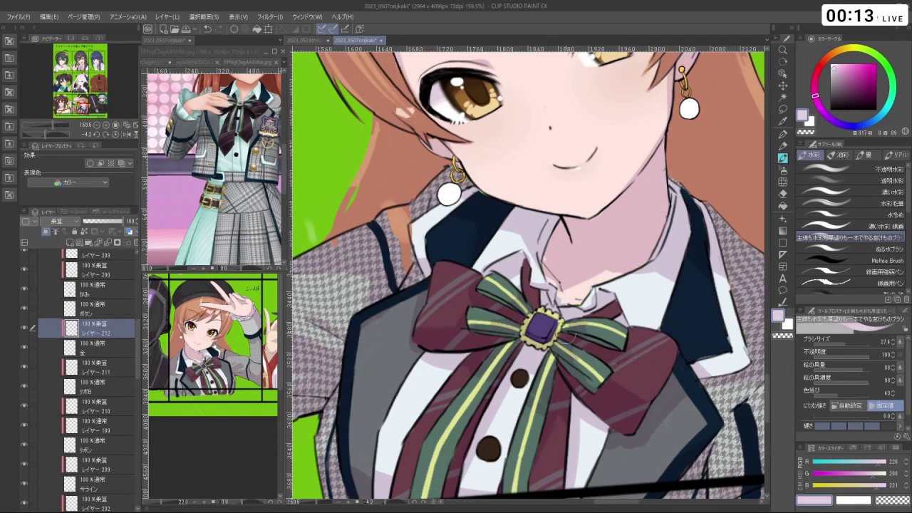
# - Tilt the view, undo a stroke near the earring and settle on the lavender colour
pyautogui.moveTo(557, 375); pyautogui.dragTo(542, 326)
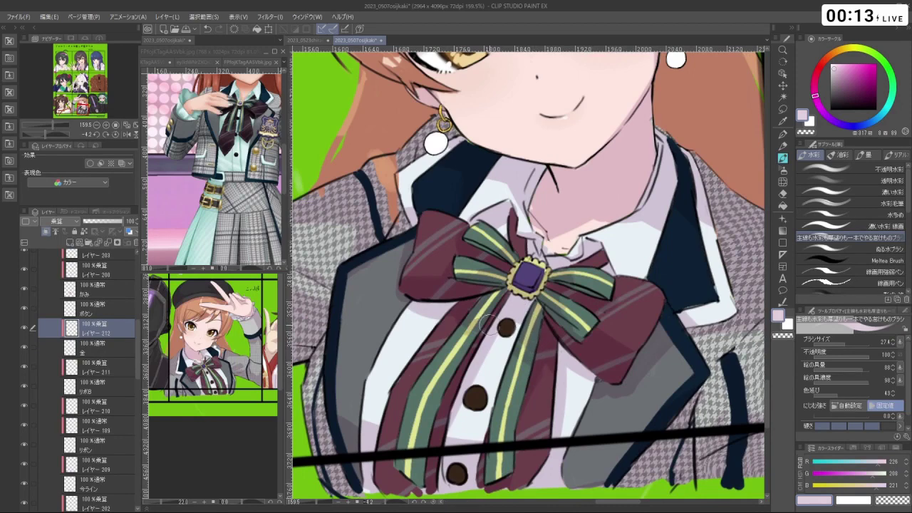
pyautogui.moveTo(542, 423); pyautogui.dragTo(547, 295)
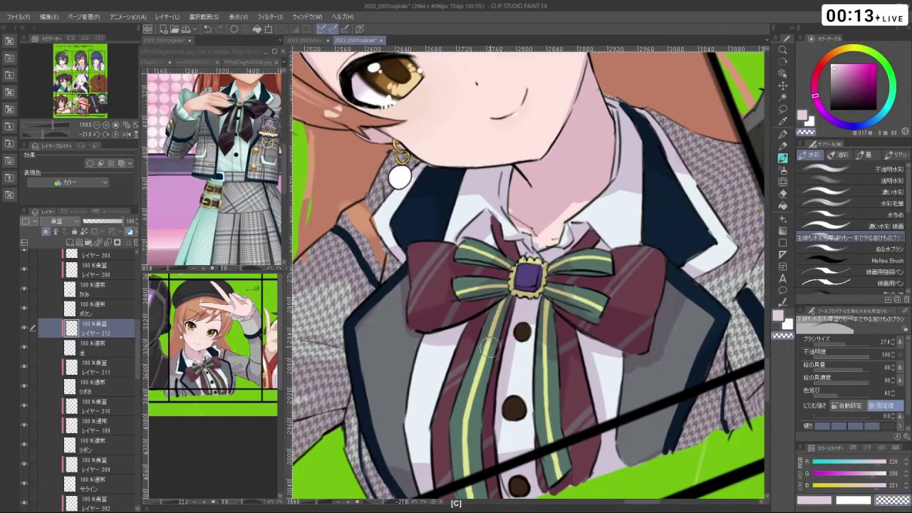
pyautogui.press('c')
pyautogui.scroll(-3, 584, 437)
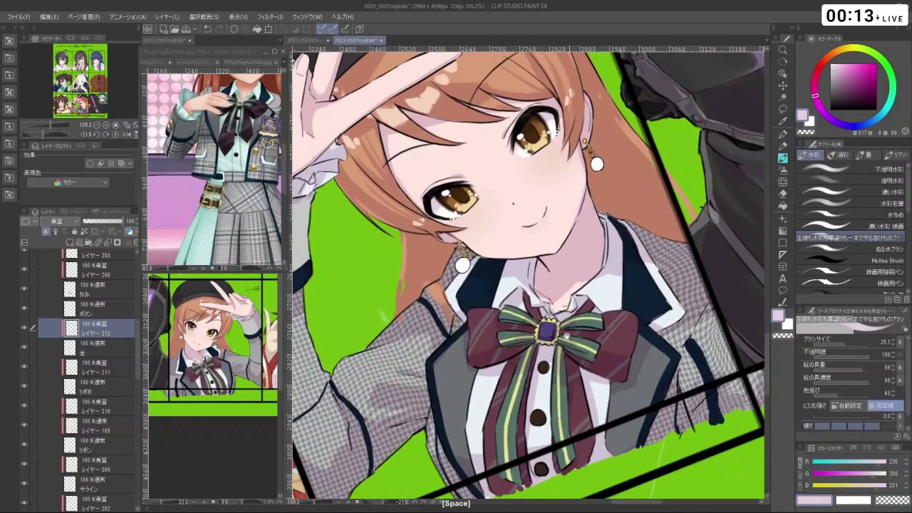
pyautogui.hotkey('ctrl', 'z')
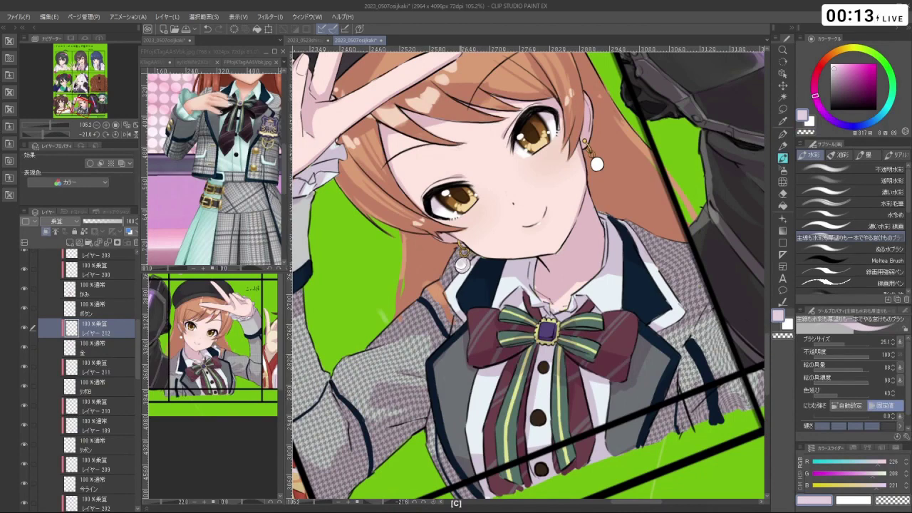
pyautogui.keyDown('alt'); pyautogui.click(463, 265); pyautogui.keyUp('alt')
pyautogui.keyDown('alt'); pyautogui.click(464, 265); pyautogui.keyUp('alt')
pyautogui.keyDown('alt'); pyautogui.click(462, 265); pyautogui.keyUp('alt')
pyautogui.scroll(3, 483, 258)
pyautogui.press('c')
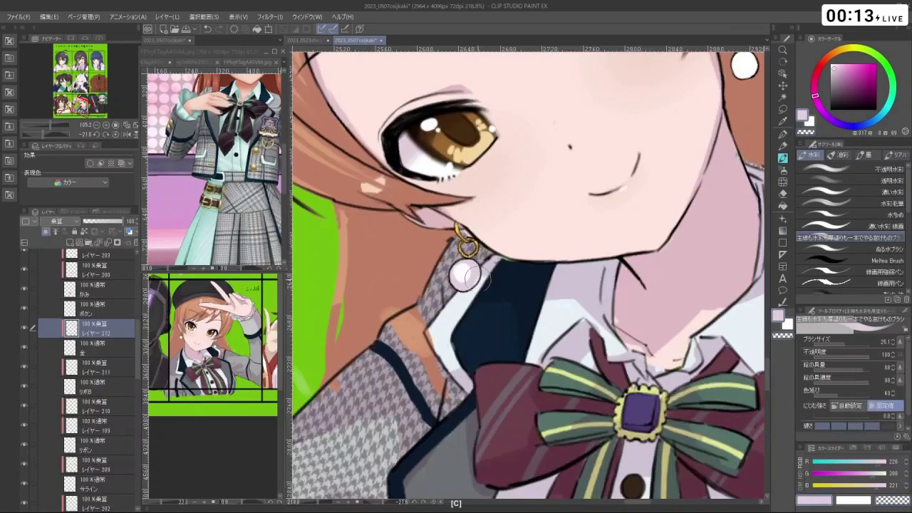
# - Shrink the brush to about 28, then to about 23, swapping the drawing colour
pyautogui.hotkey('ctrl', 'alt')
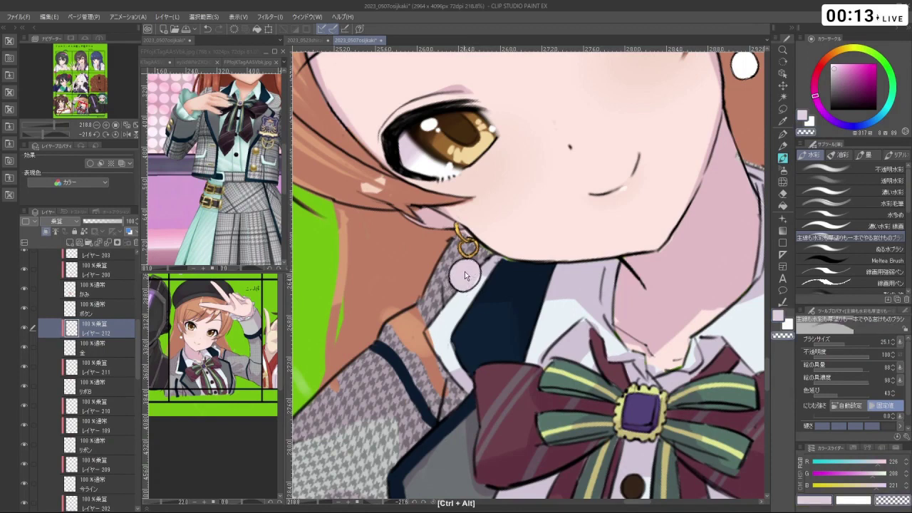
pyautogui.moveTo(465, 278); pyautogui.dragTo(471, 268)
pyautogui.scroll(-5, 471, 268)
pyautogui.scroll(2, 547, 255)
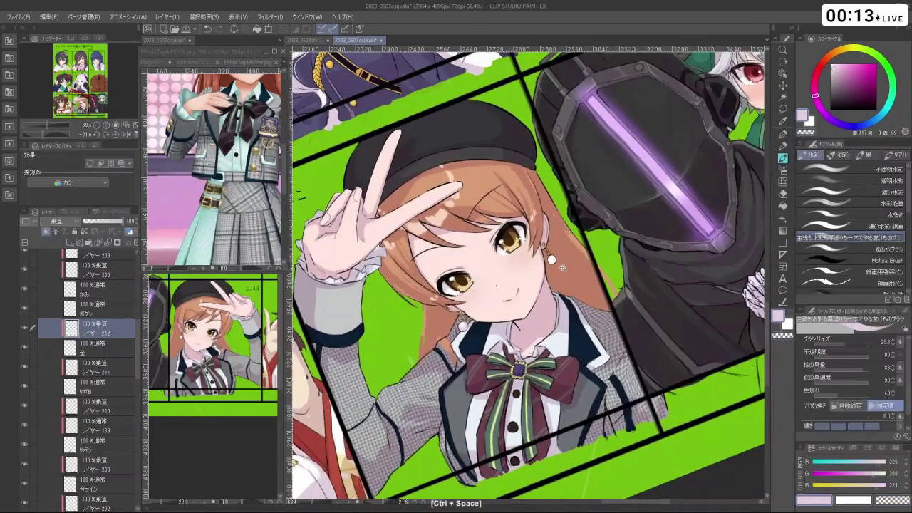
pyautogui.press('c')
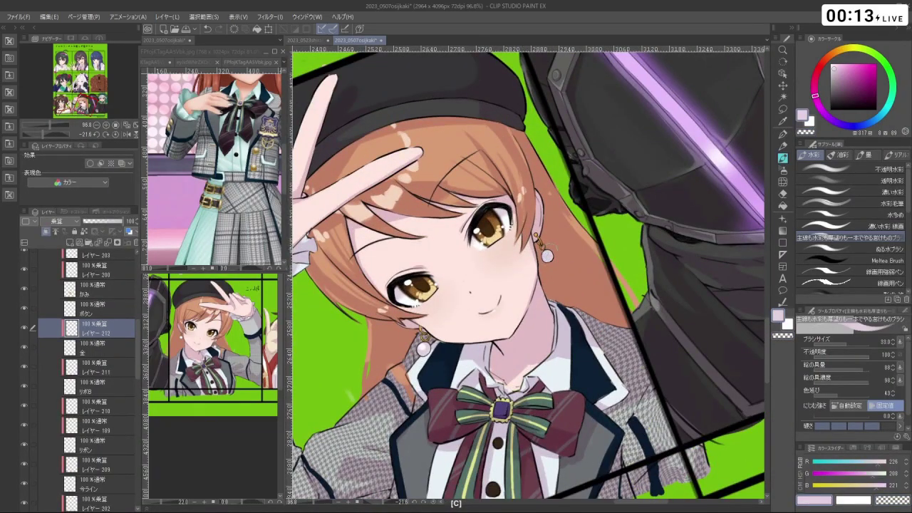
pyautogui.moveTo(547, 256); pyautogui.dragTo(546, 254)
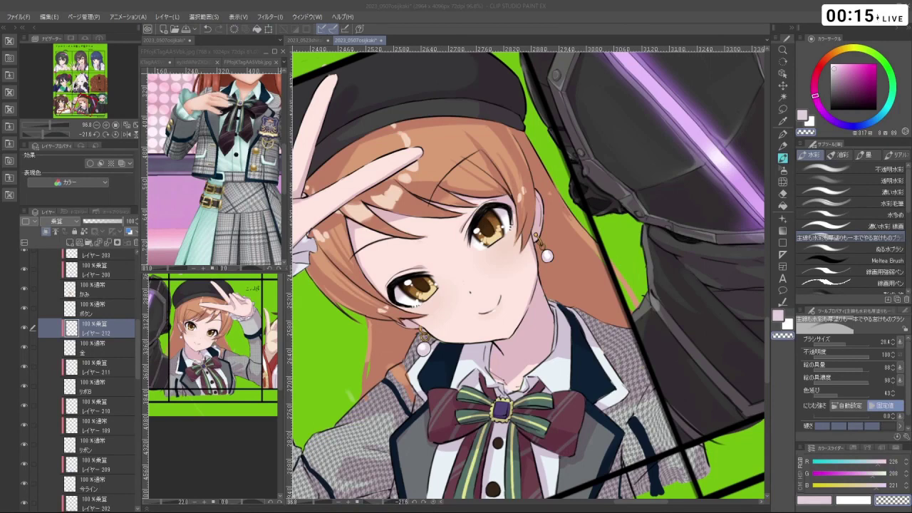
# - Zoom out, rotate and pan the view back onto the idol's panel in the collage
pyautogui.hotkey('ctrl', 'space')
pyautogui.moveTo(769, 313); pyautogui.dragTo(691, 360)
pyautogui.hotkey('shift', 'space')
pyautogui.scroll(-3, 642, 298)
pyautogui.moveTo(642, 298); pyautogui.dragTo(591, 308)
pyautogui.hotkey('shift', 'space')
pyautogui.hotkey('ctrl', 'space')
pyautogui.hotkey('ctrl', 'space')
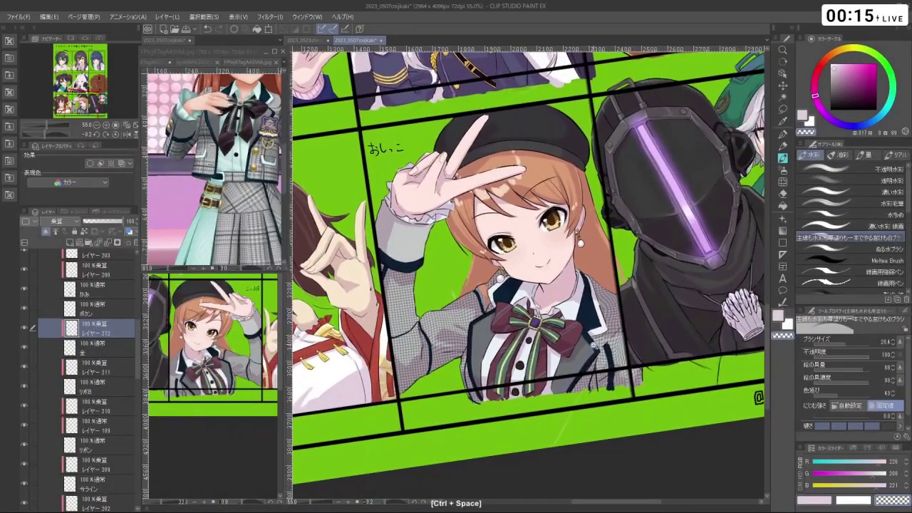
pyautogui.moveTo(595, 346); pyautogui.dragTo(594, 348)
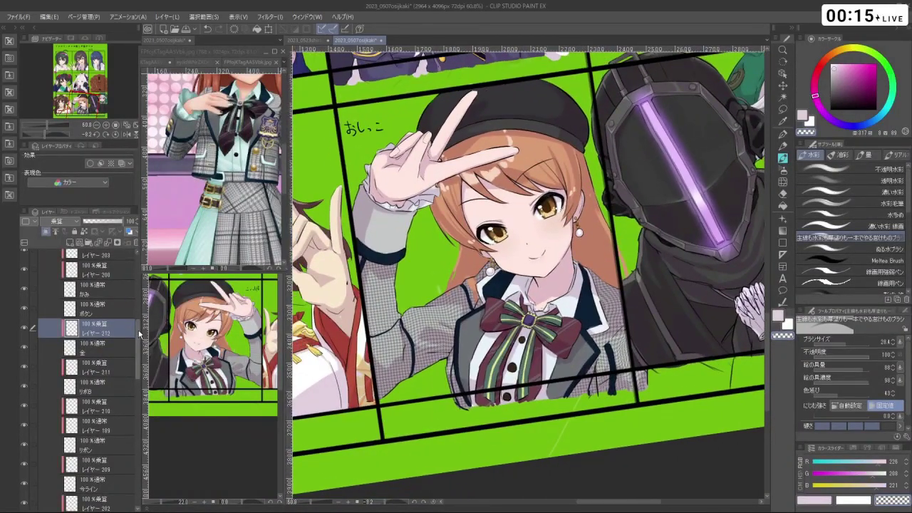
pyautogui.moveTo(140, 333); pyautogui.dragTo(141, 292)
# - Collapse the 色 folder, then expand it again to list its colour layers
pyautogui.click(57, 335)
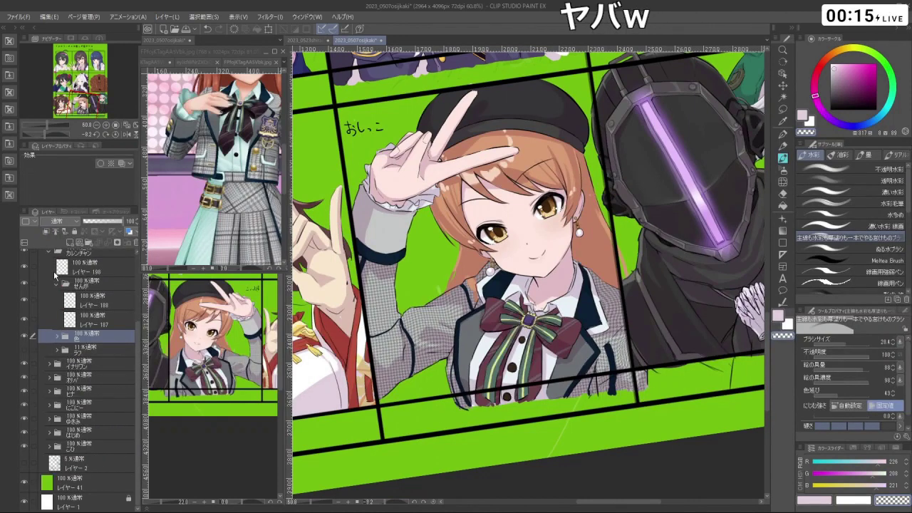
pyautogui.hotkey('shift', 'space')
pyautogui.click(57, 334)
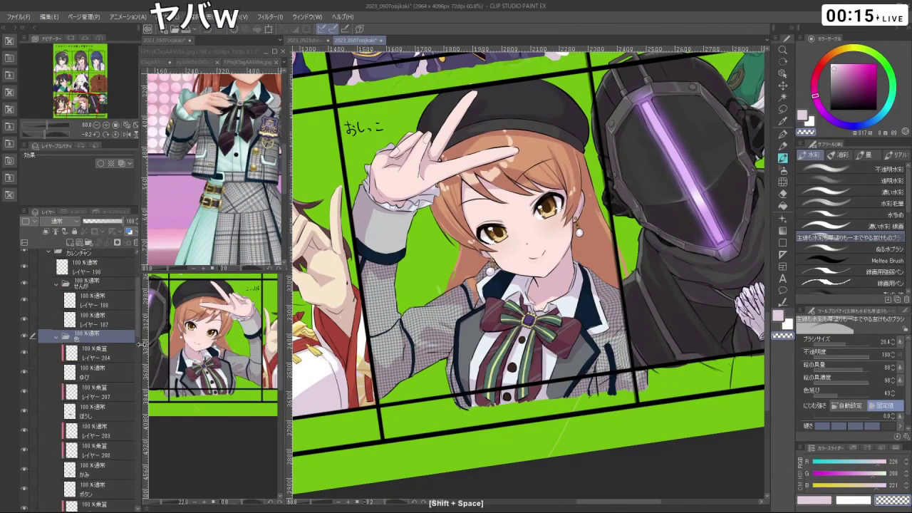
pyautogui.scroll(-3, 140, 333)
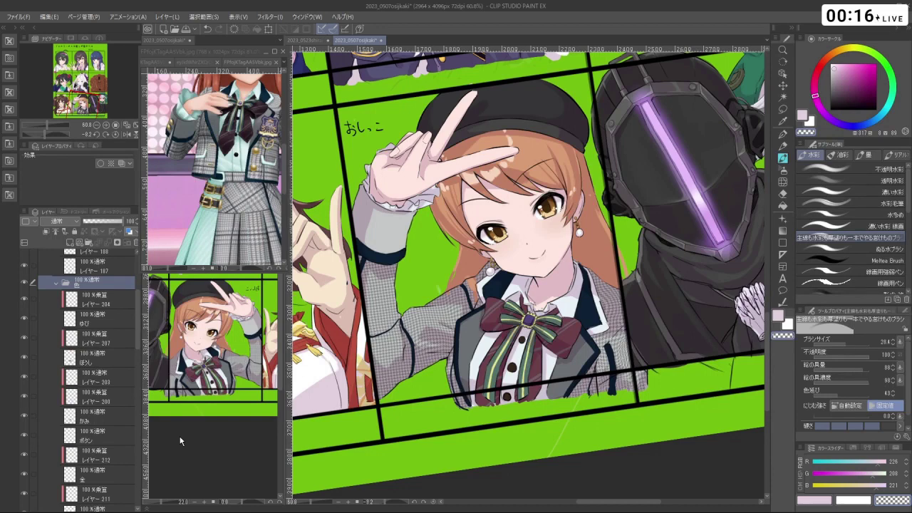
pyautogui.moveTo(581, 402); pyautogui.dragTo(631, 416)
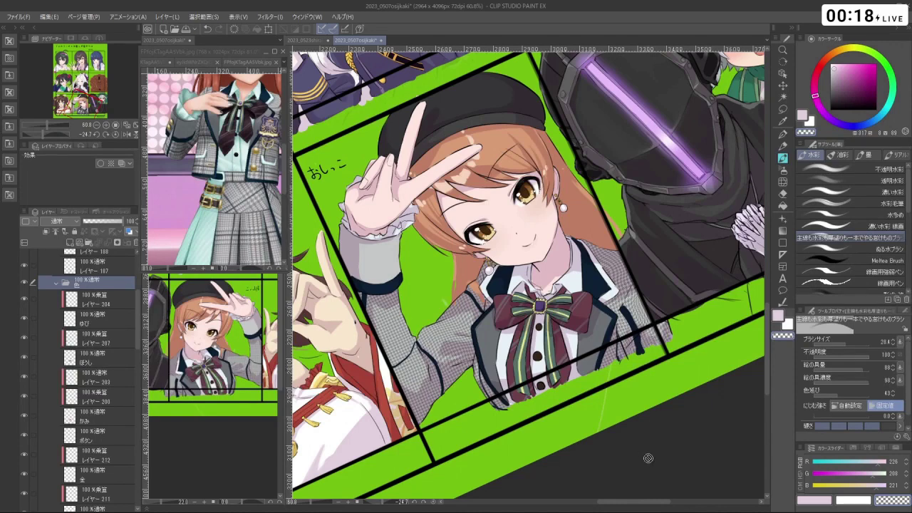
# - On the 肌 layer, sample the face's skin, shift it toward salmon and enlarge the brush to about 94.6
pyautogui.hotkey('shift', 'space')
pyautogui.moveTo(652, 427); pyautogui.dragTo(420, 299)
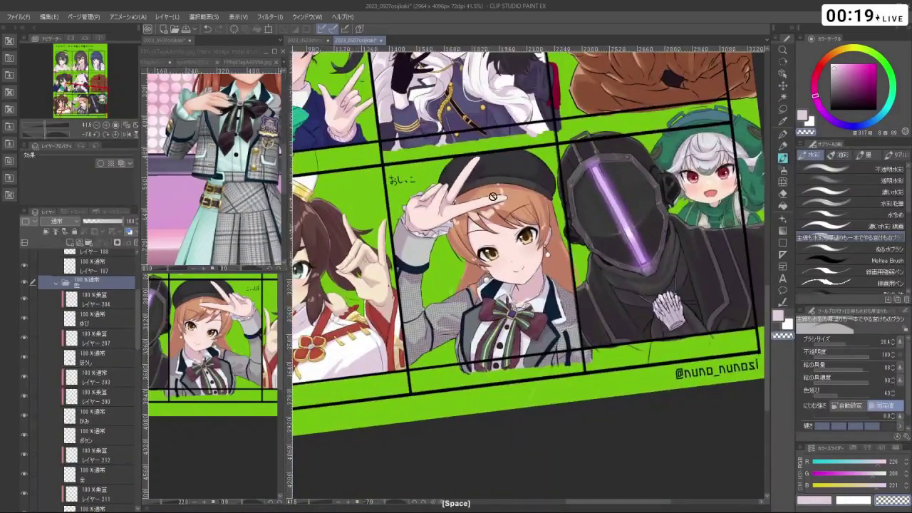
pyautogui.scroll(3, 560, 264)
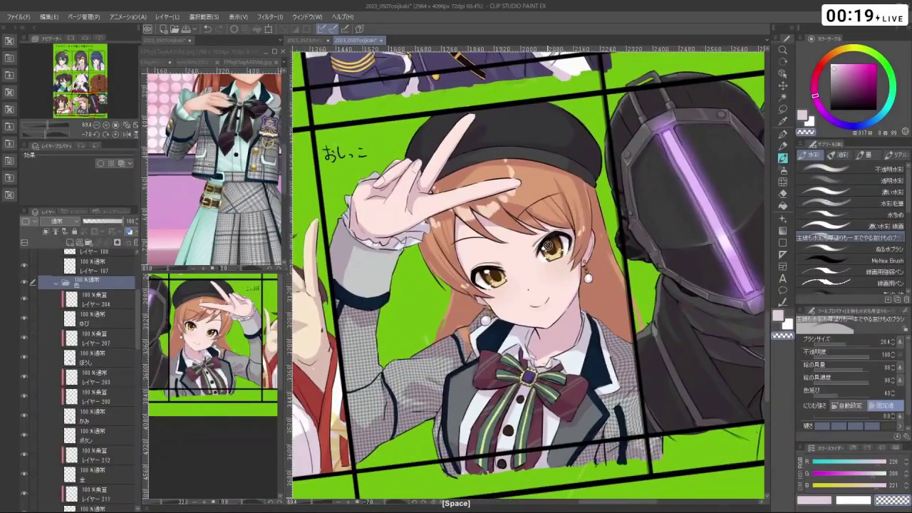
pyautogui.moveTo(139, 335); pyautogui.dragTo(148, 447)
pyautogui.scroll(-2, 107, 428)
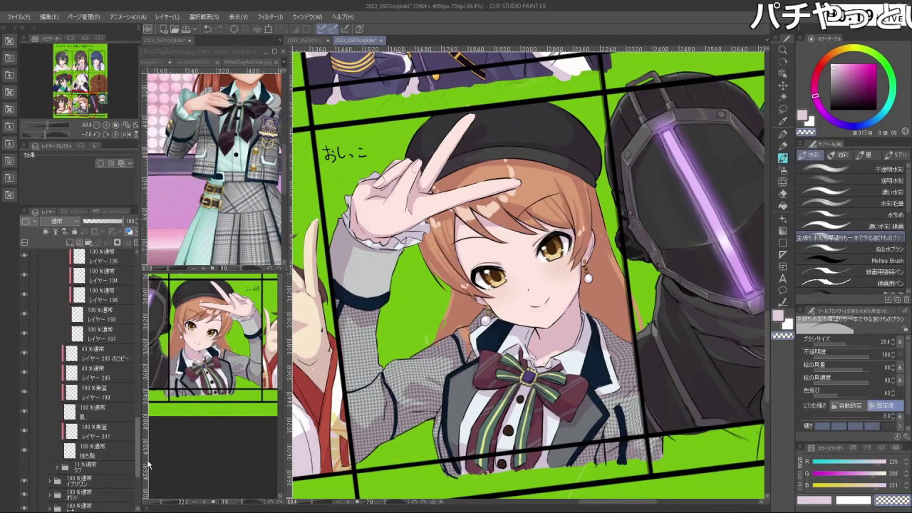
pyautogui.click(120, 404)
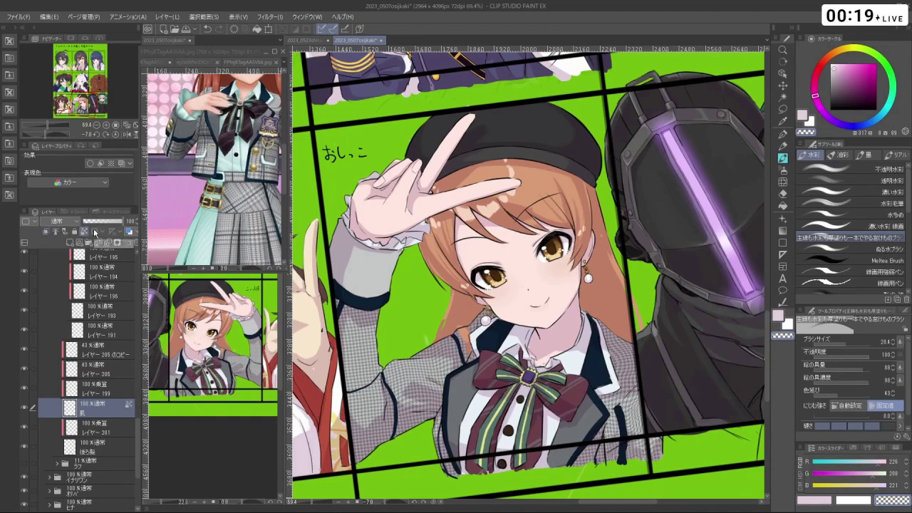
pyautogui.rightClick(487, 251)
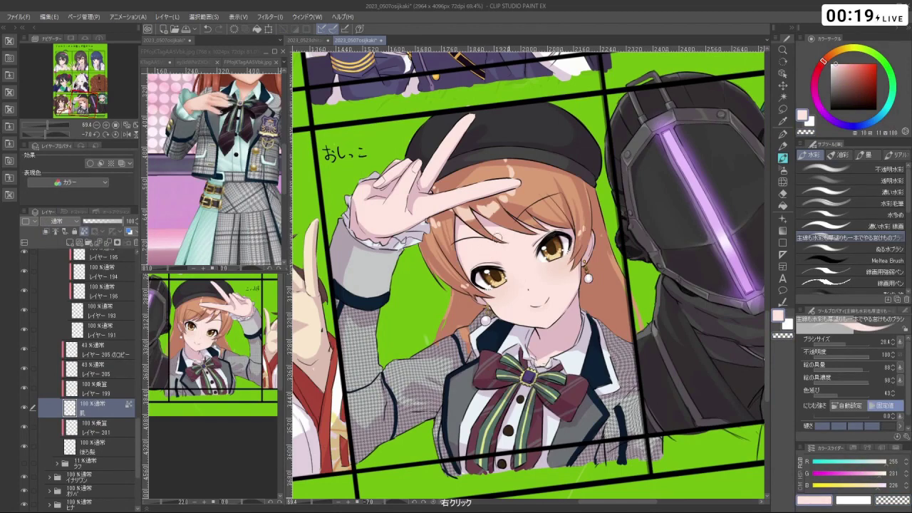
pyautogui.moveTo(824, 62); pyautogui.dragTo(825, 60)
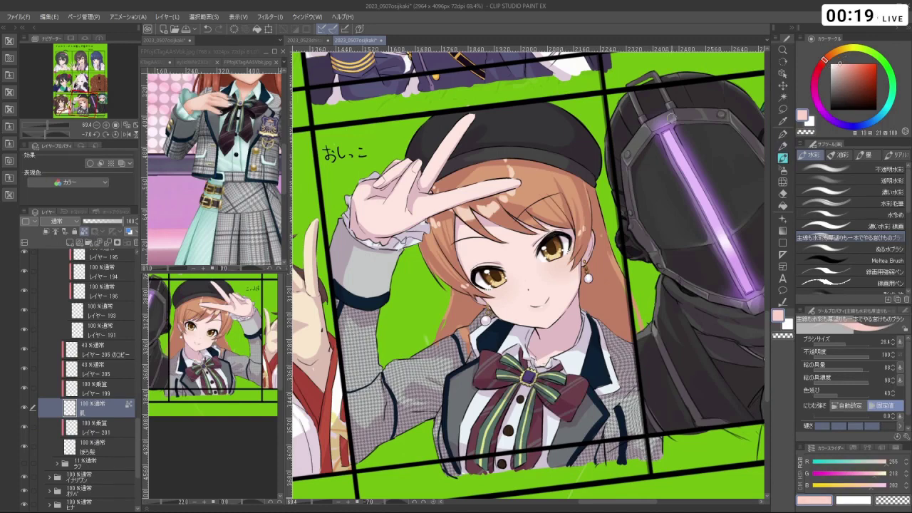
pyautogui.moveTo(499, 285); pyautogui.dragTo(521, 269)
# - Cover the pout lines under the mouth, then lay paler strokes over chin and neck
pyautogui.moveTo(463, 228); pyautogui.dragTo(492, 313)
pyautogui.moveTo(499, 235)
pyautogui.mouseDown()
pyautogui.moveTo(513, 335)
pyautogui.moveTo(540, 353)
pyautogui.mouseUp()
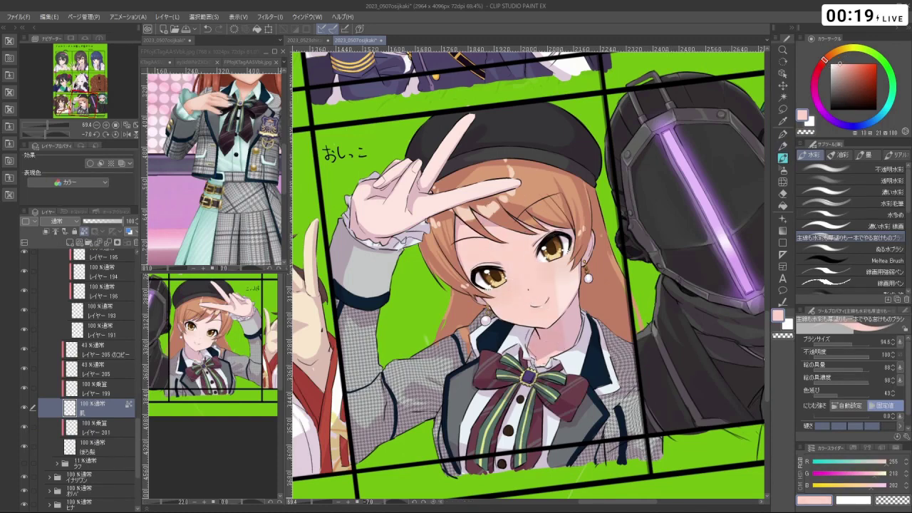
pyautogui.moveTo(563, 264)
pyautogui.mouseDown()
pyautogui.moveTo(579, 328)
pyautogui.moveTo(539, 323)
pyautogui.moveTo(381, 186)
pyautogui.moveTo(386, 147)
pyautogui.moveTo(470, 153)
pyautogui.mouseUp()
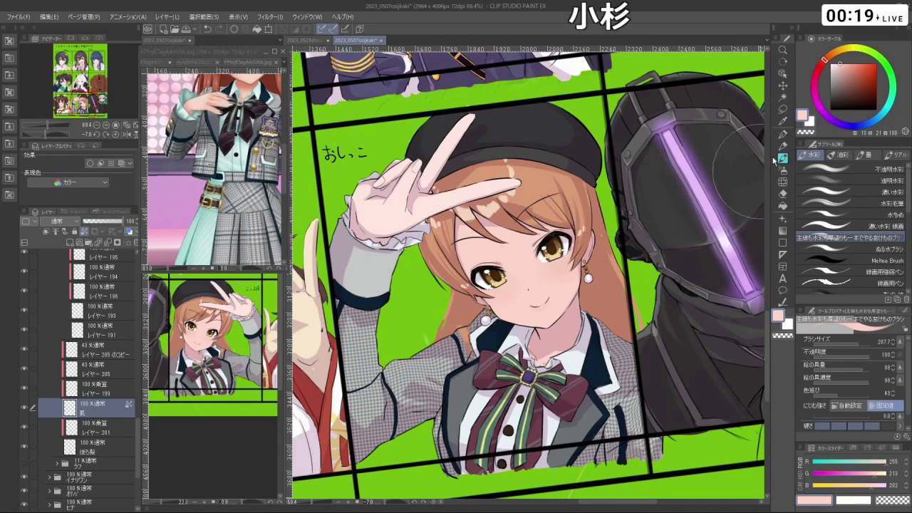
pyautogui.moveTo(841, 66); pyautogui.dragTo(835, 64)
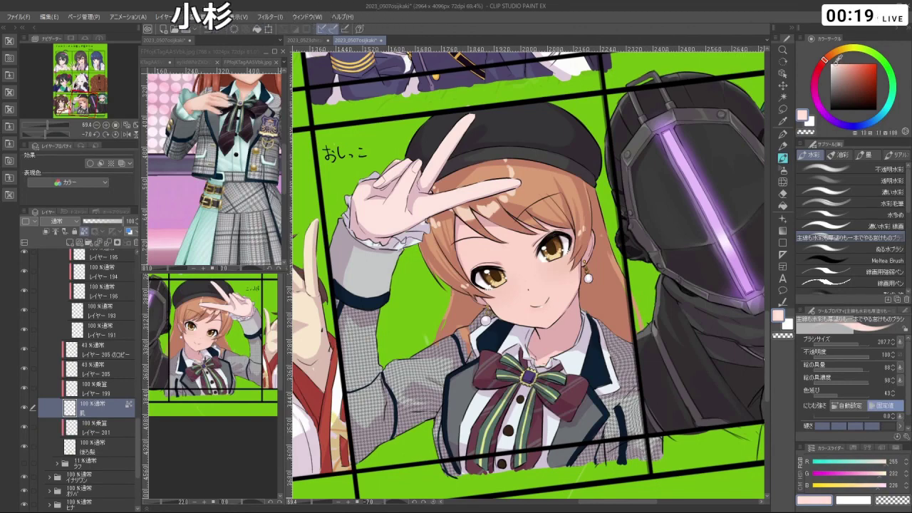
pyautogui.moveTo(499, 235)
pyautogui.mouseDown()
pyautogui.moveTo(541, 335)
pyautogui.moveTo(577, 371)
pyautogui.mouseUp()
pyautogui.moveTo(563, 335)
pyautogui.mouseDown()
pyautogui.moveTo(427, 319)
pyautogui.moveTo(645, 331)
pyautogui.moveTo(595, 232)
pyautogui.mouseUp()
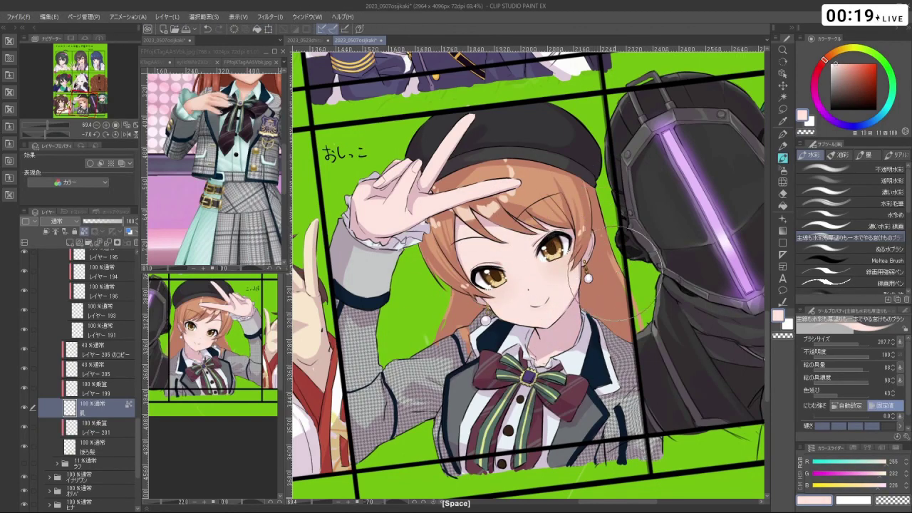
# - Select the ゆび finger layer and turn on Lock Transparent Pixels
pyautogui.scroll(-2, 606, 243)
pyautogui.moveTo(629, 303); pyautogui.dragTo(628, 321)
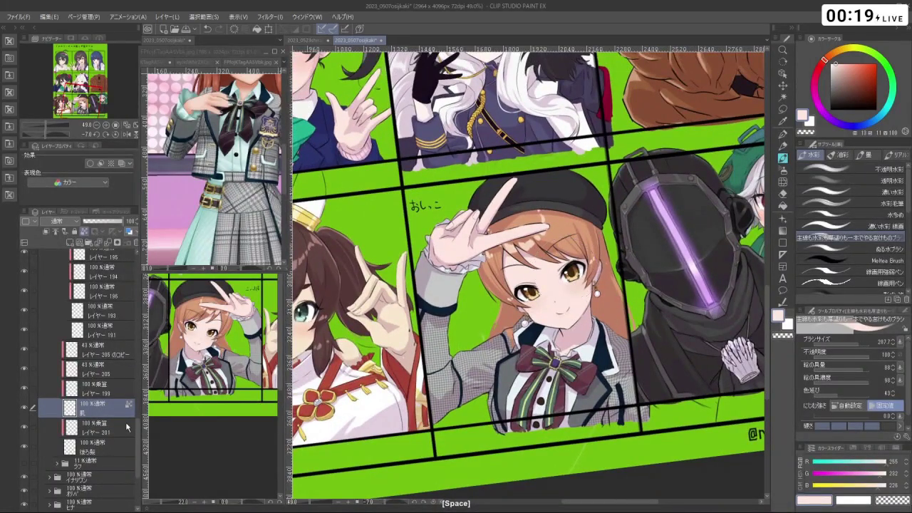
pyautogui.moveTo(138, 449); pyautogui.dragTo(141, 317)
pyautogui.click(122, 315)
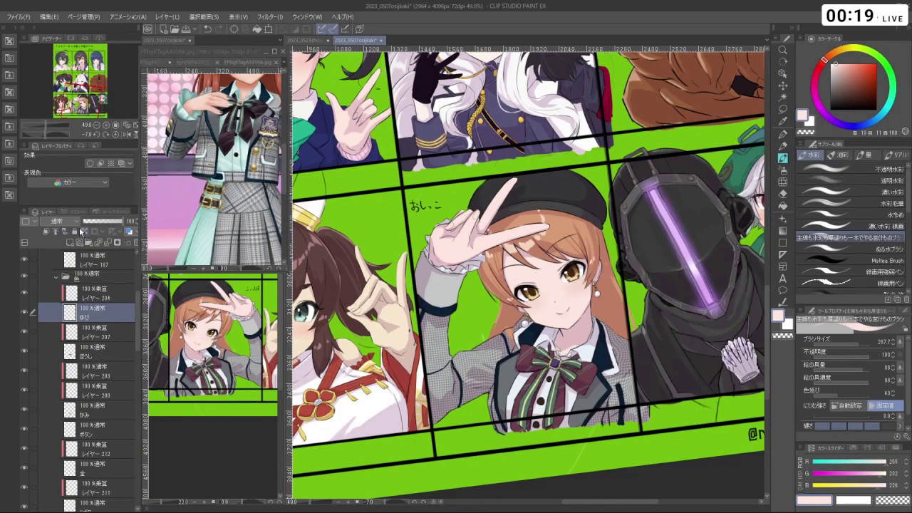
pyautogui.click(84, 232)
# - Select the レイヤー 205 のコピー layer and zoom out to check the collage page
pyautogui.moveTo(497, 188)
pyautogui.mouseDown()
pyautogui.moveTo(457, 208)
pyautogui.moveTo(432, 249)
pyautogui.mouseUp()
pyautogui.moveTo(470, 182); pyautogui.dragTo(424, 271)
pyautogui.scroll(-3, 140, 352)
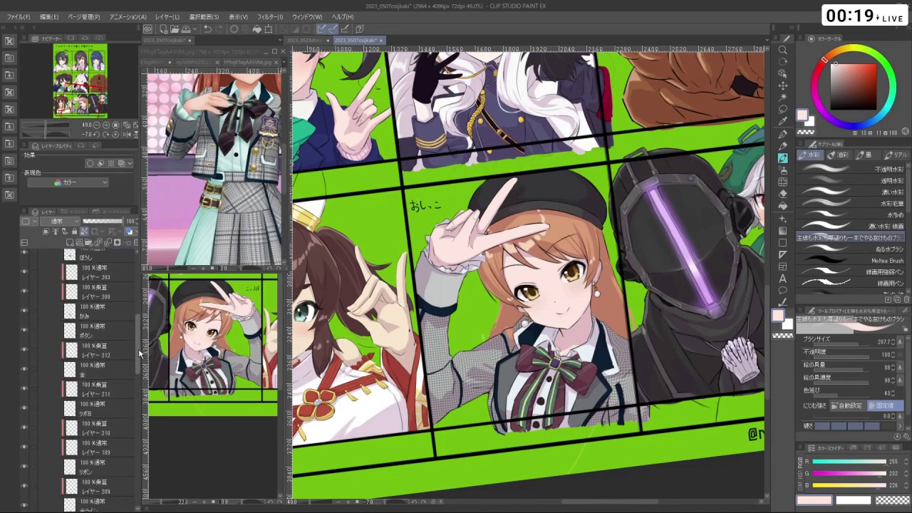
pyautogui.moveTo(139, 352); pyautogui.dragTo(145, 449)
pyautogui.click(111, 387)
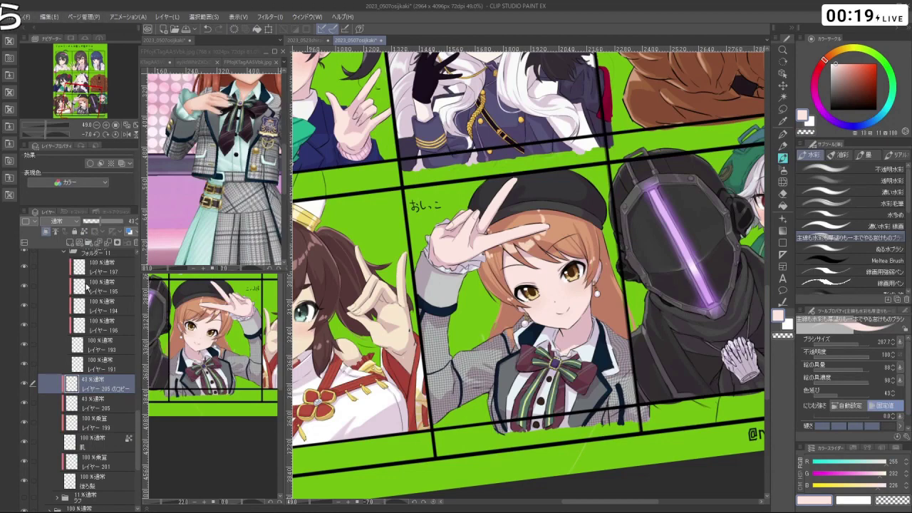
pyautogui.scroll(-5, 540, 217)
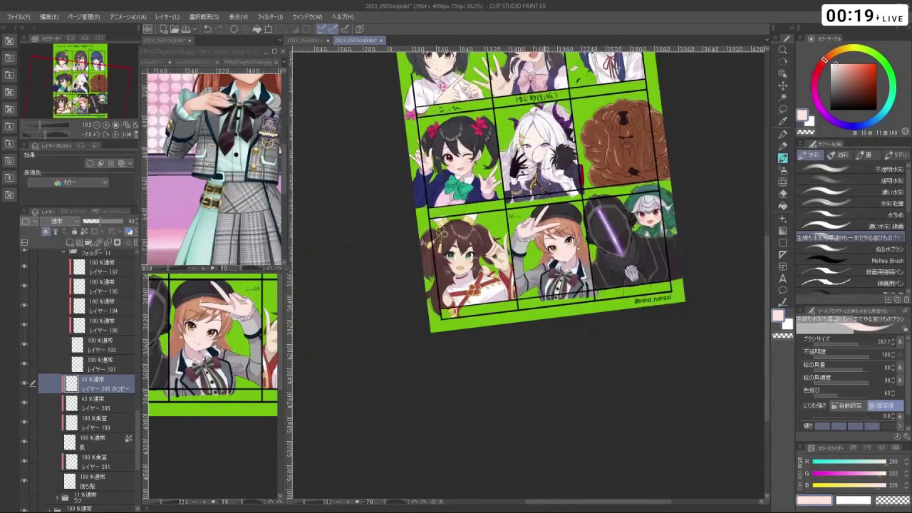
pyautogui.scroll(-2, 527, 271)
pyautogui.scroll(4, 527, 271)
pyautogui.scroll(-3, 528, 271)
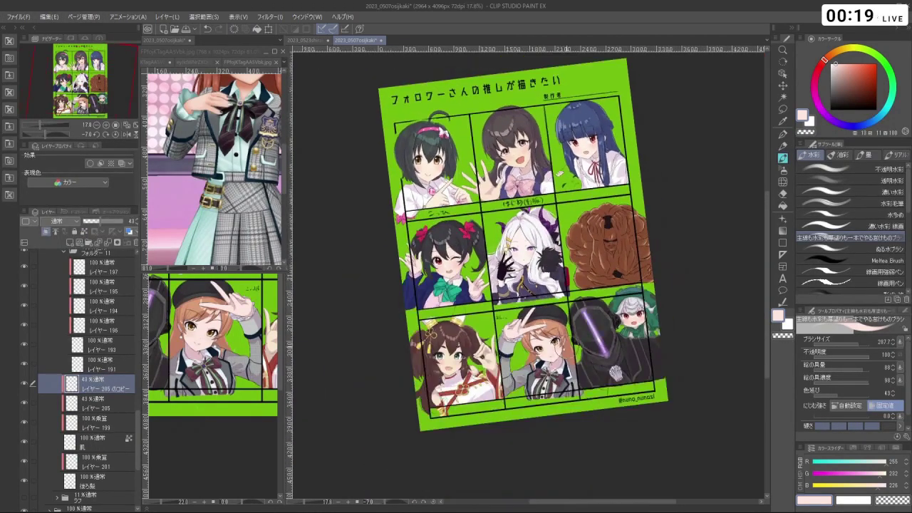
pyautogui.scroll(5, 531, 342)
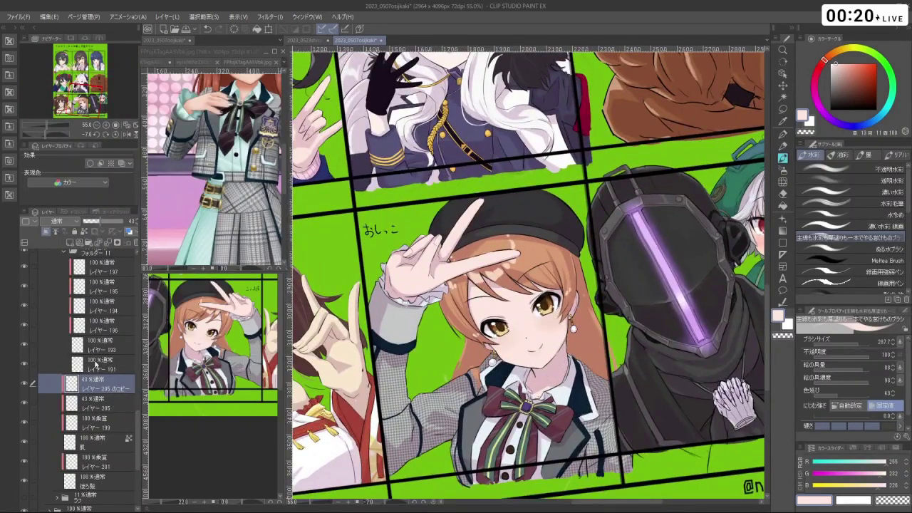
# - Add a new blank layer, zoom in on the girl's face and hide the green background
pyautogui.click(45, 231)
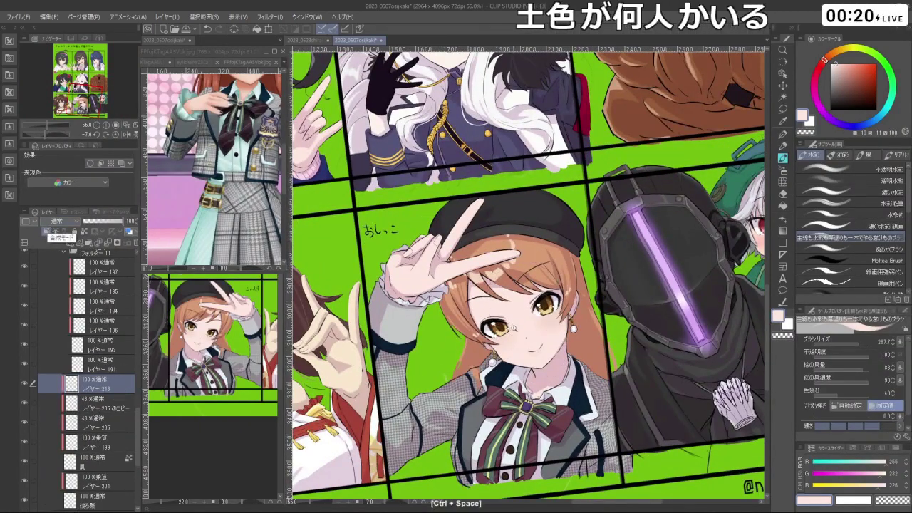
pyautogui.moveTo(514, 328); pyautogui.dragTo(459, 275)
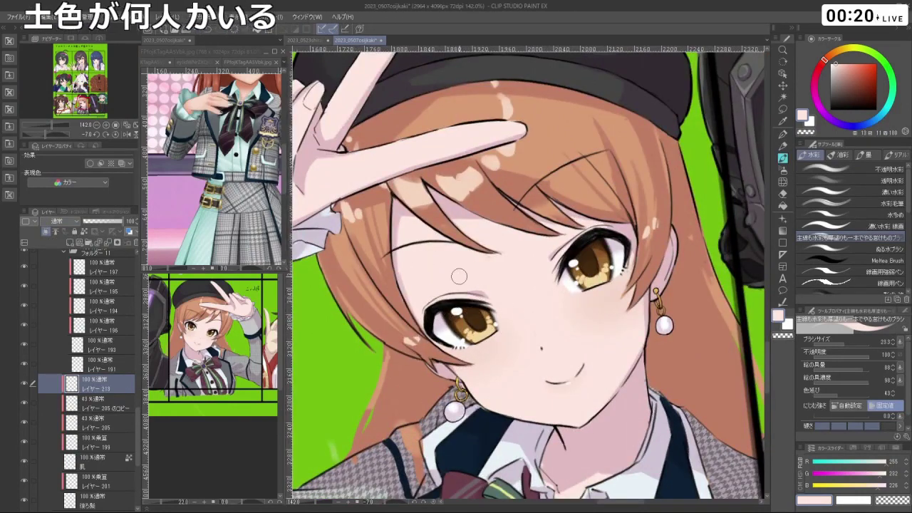
pyautogui.moveTo(459, 276)
pyautogui.mouseDown()
pyautogui.moveTo(568, 323)
pyautogui.moveTo(527, 321)
pyautogui.moveTo(566, 328)
pyautogui.mouseUp()
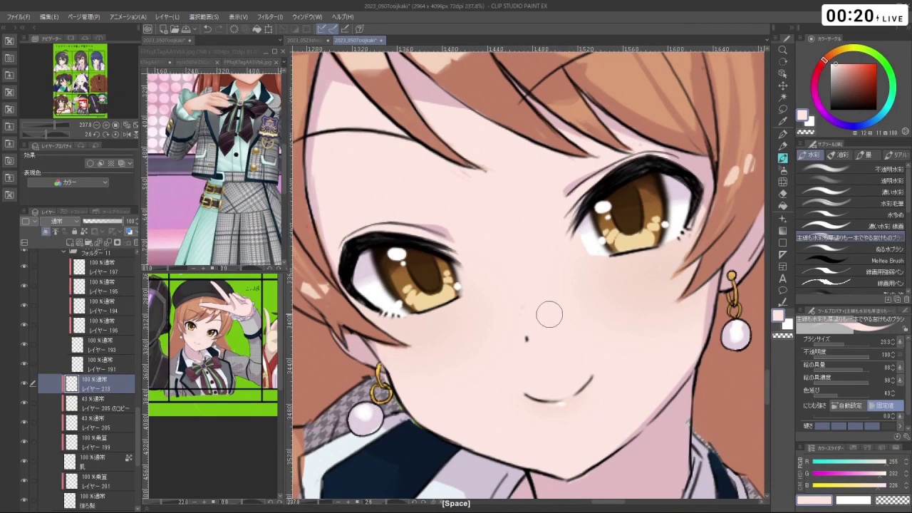
pyautogui.keyDown('ctrl'); pyautogui.keyDown('shift'); pyautogui.click(523, 311); pyautogui.keyUp('shift'); pyautogui.keyUp('ctrl')
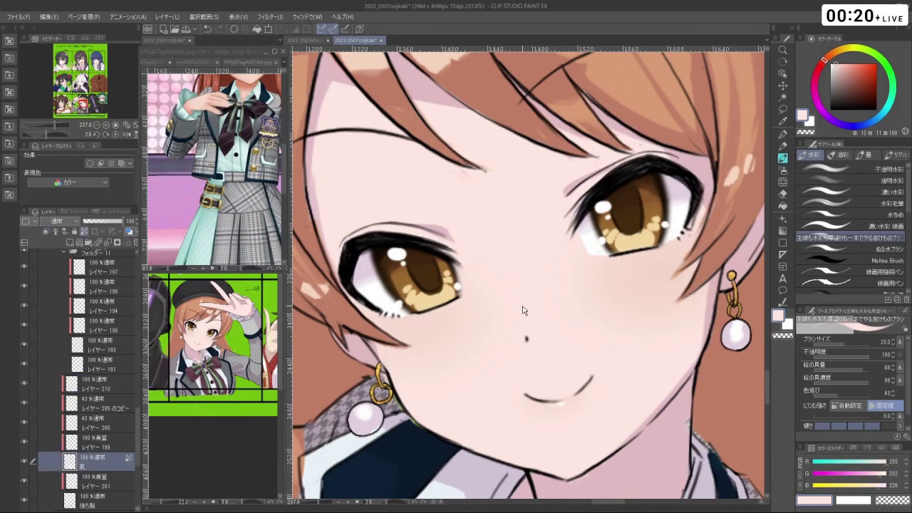
pyautogui.hotkey('ctrl', 'z')
pyautogui.click(107, 460)
pyautogui.scroll(4, 566, 332)
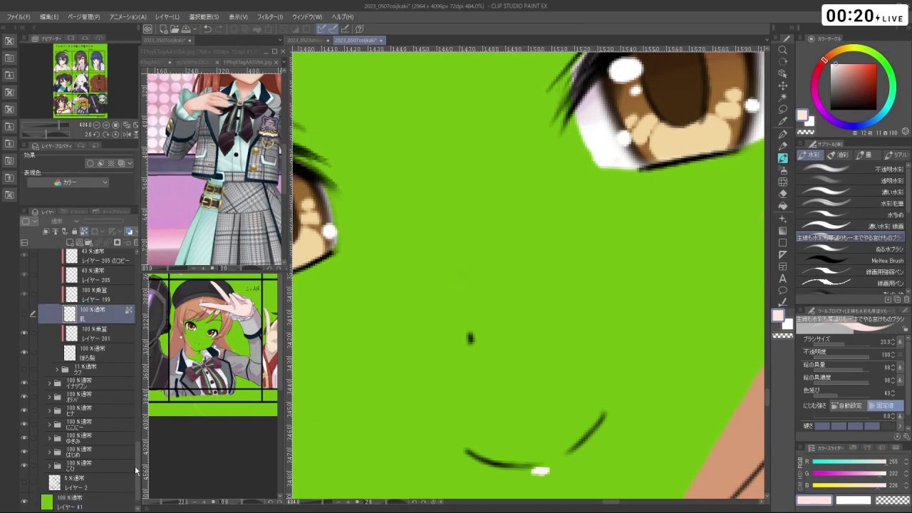
pyautogui.click(22, 505)
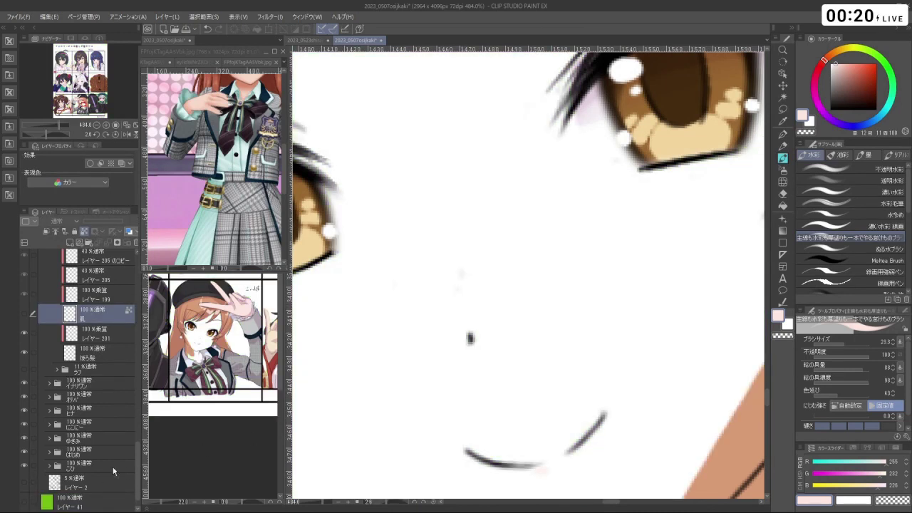
# - Browse the layer stack and select レイヤー 188 in the せんが folder
pyautogui.keyDown('ctrl'); pyautogui.keyDown('shift'); pyautogui.click(463, 278); pyautogui.keyUp('shift'); pyautogui.keyUp('ctrl')
pyautogui.hotkey('ctrl', 'z')
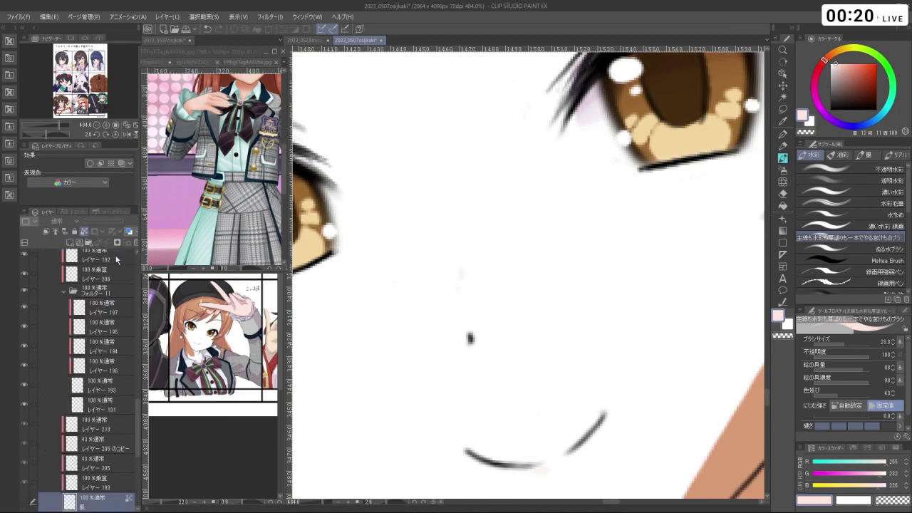
pyautogui.moveTo(136, 411); pyautogui.dragTo(134, 278)
pyautogui.scroll(-2, 100, 328)
pyautogui.click(92, 362)
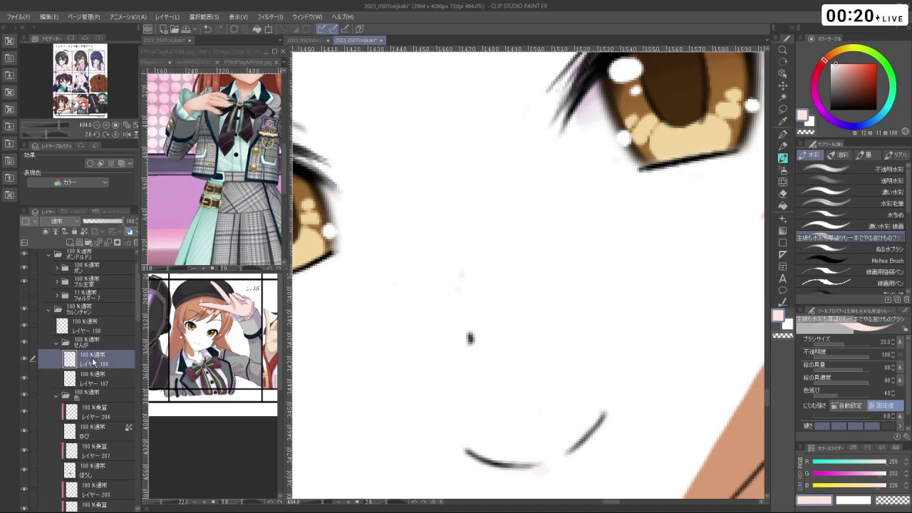
pyautogui.keyDown('ctrl'); pyautogui.click(501, 271); pyautogui.keyUp('ctrl')
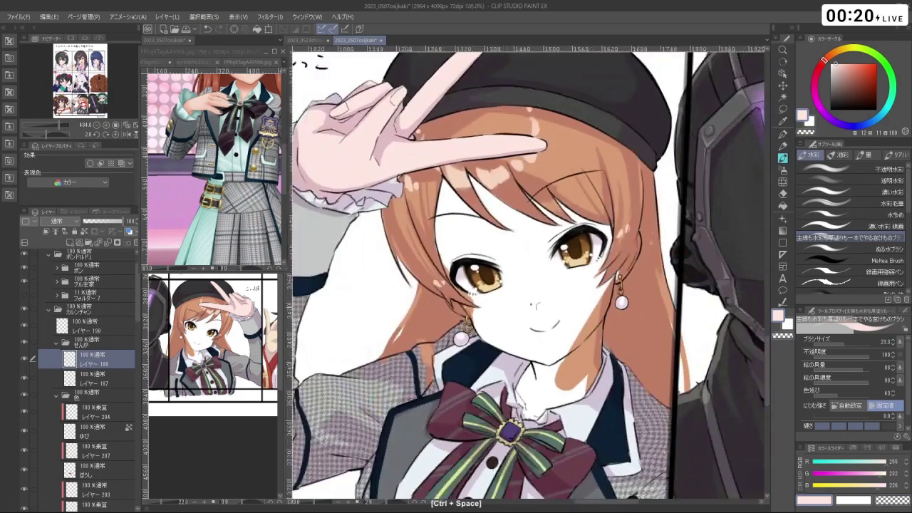
pyautogui.moveTo(501, 271); pyautogui.dragTo(485, 214)
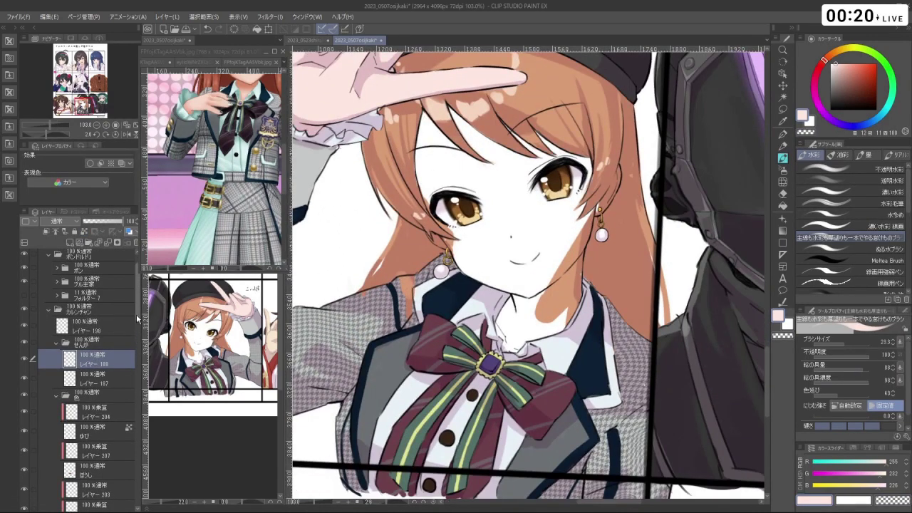
pyautogui.moveTo(136, 313); pyautogui.dragTo(137, 463)
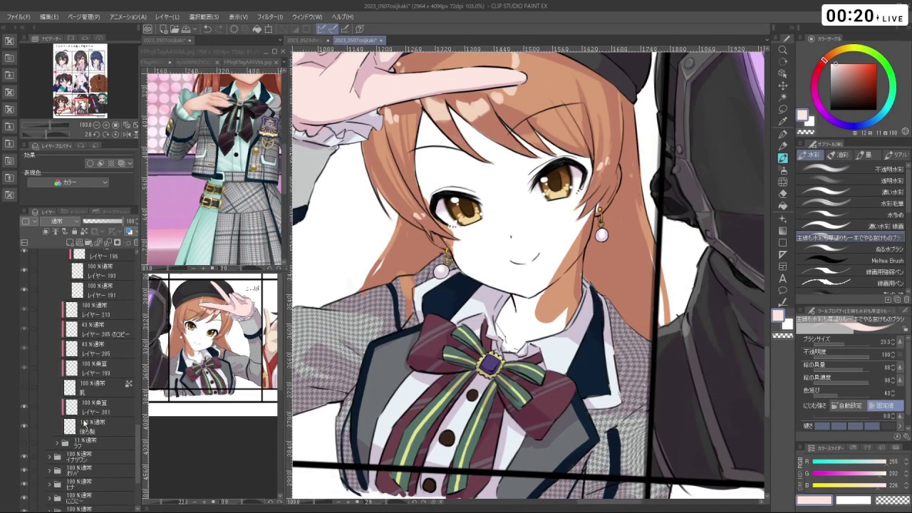
# - Show the 肌 skin shading layer, select Layer 213 and eyedrop a pale skin colour from the face
pyautogui.click(24, 386)
pyautogui.click(120, 314)
pyautogui.scroll(5, 513, 223)
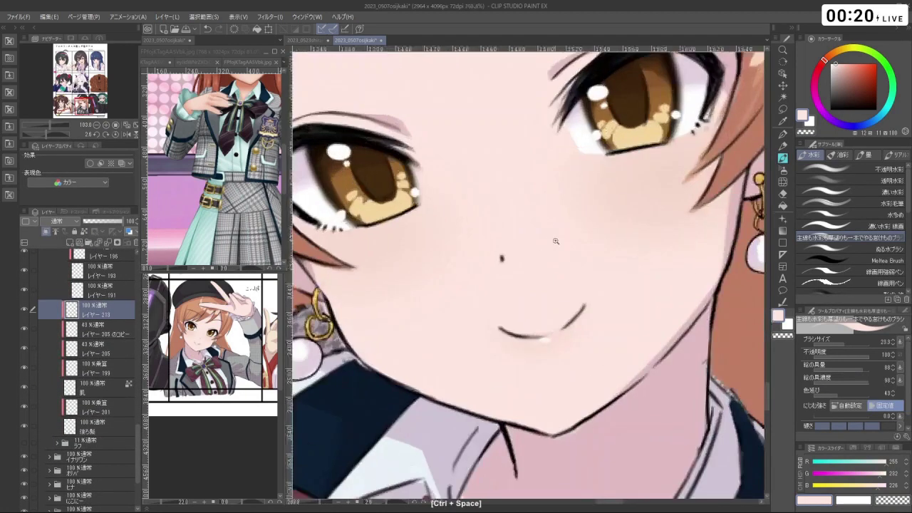
pyautogui.moveTo(592, 268); pyautogui.dragTo(560, 268)
pyautogui.rightClick(573, 270)
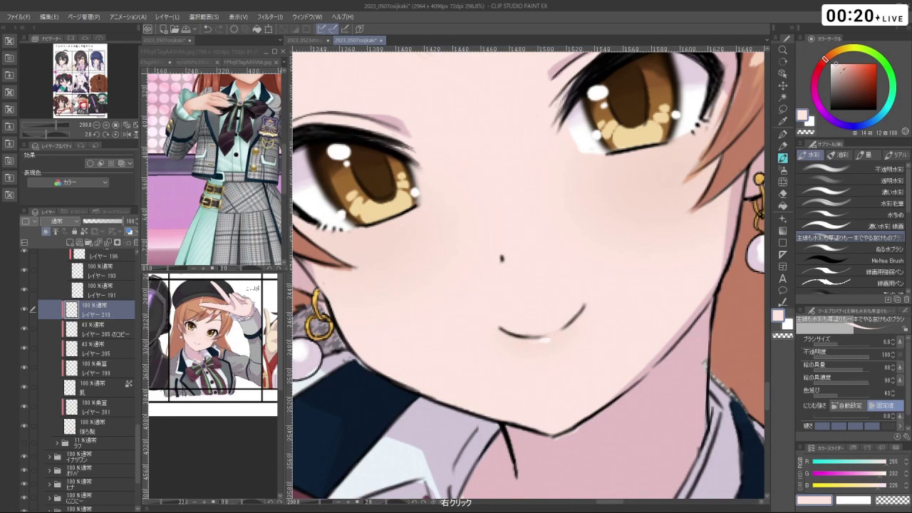
pyautogui.rightClick(573, 271)
# - Paint a faint pale highlight beside the idol's nose, redoing the stroke once
pyautogui.moveTo(499, 249)
pyautogui.mouseDown()
pyautogui.moveTo(521, 222)
pyautogui.moveTo(505, 249)
pyautogui.moveTo(517, 233)
pyautogui.moveTo(491, 236)
pyautogui.moveTo(501, 216)
pyautogui.mouseUp()
pyautogui.hotkey('ctrl', 'z')
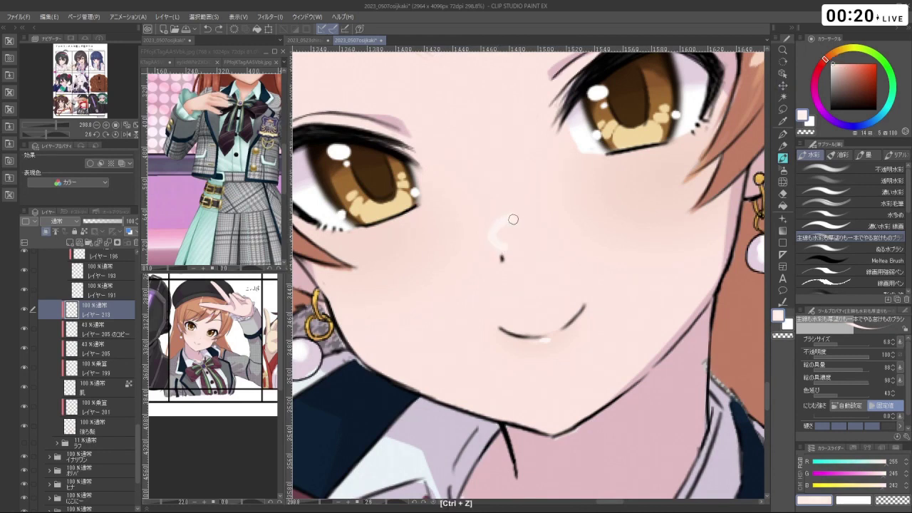
pyautogui.hotkey('ctrl', 'z')
pyautogui.moveTo(501, 251)
pyautogui.mouseDown()
pyautogui.moveTo(494, 224)
pyautogui.moveTo(514, 222)
pyautogui.moveTo(508, 244)
pyautogui.moveTo(494, 245)
pyautogui.moveTo(508, 220)
pyautogui.moveTo(511, 230)
pyautogui.moveTo(526, 219)
pyautogui.moveTo(524, 234)
pyautogui.moveTo(564, 273)
pyautogui.moveTo(614, 244)
pyautogui.moveTo(618, 272)
pyautogui.moveTo(588, 189)
pyautogui.mouseUp()
pyautogui.scroll(-5, 525, 219)
pyautogui.scroll(-4, 570, 226)
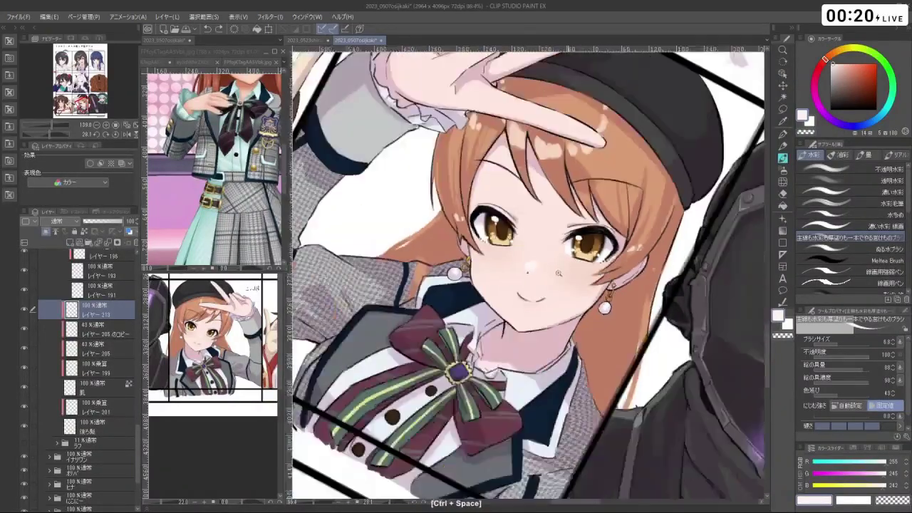
# - Undo the small stroke near the nose and switch to the transparent colour
pyautogui.moveTo(570, 227); pyautogui.dragTo(597, 246)
pyautogui.moveTo(559, 275); pyautogui.dragTo(570, 269)
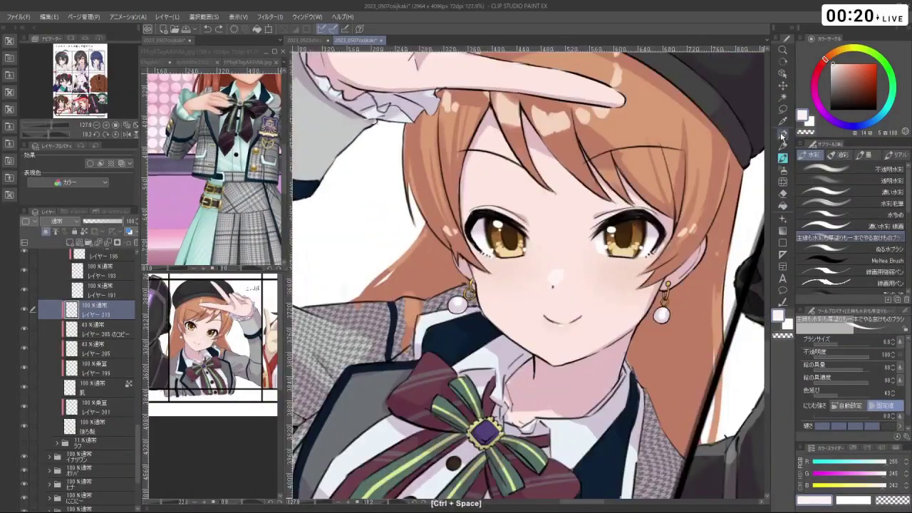
pyautogui.hotkey('ctrl', 'z')
pyautogui.press('c')
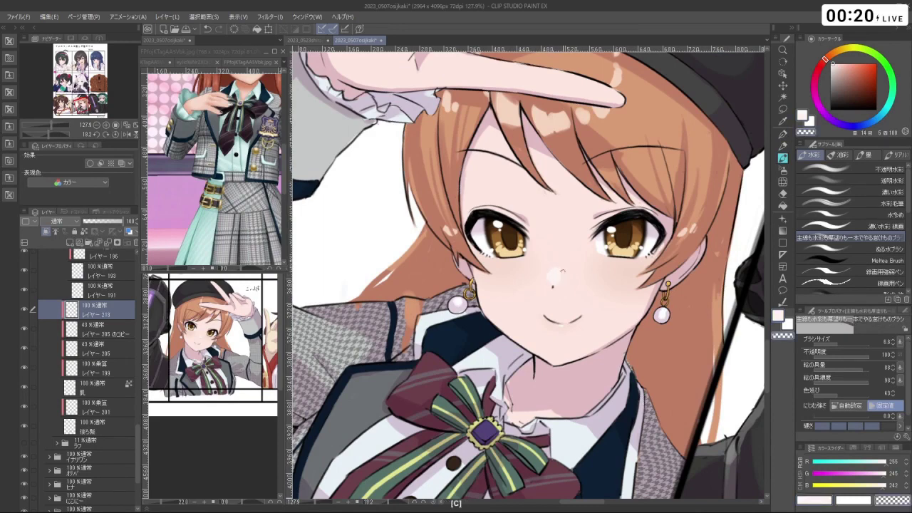
pyautogui.moveTo(563, 271)
pyautogui.mouseDown()
pyautogui.moveTo(573, 271)
pyautogui.moveTo(525, 279)
pyautogui.moveTo(546, 295)
pyautogui.moveTo(525, 271)
pyautogui.moveTo(673, 326)
pyautogui.moveTo(705, 142)
pyautogui.moveTo(742, 354)
pyautogui.mouseUp()
pyautogui.scroll(-8, 546, 286)
pyautogui.keyDown('ctrl'); pyautogui.click(558, 288); pyautogui.keyUp('ctrl')
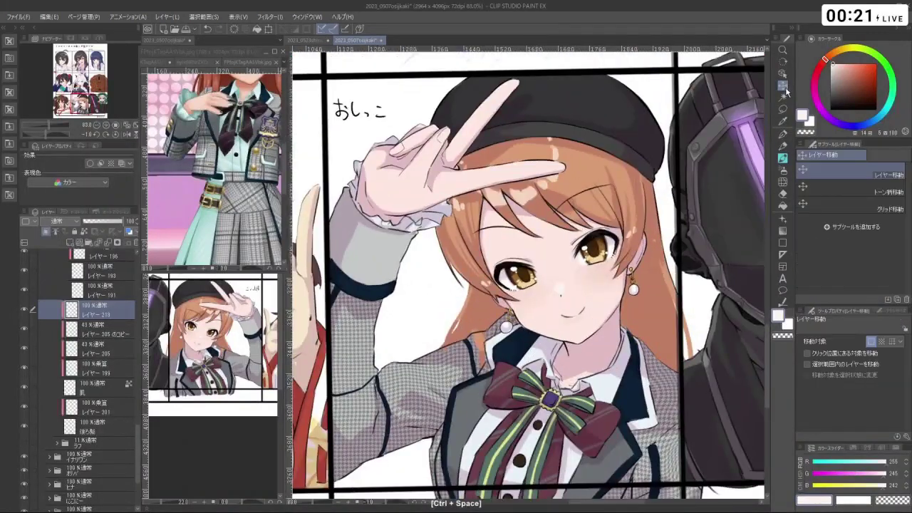
pyautogui.keyDown('ctrl'); pyautogui.click(590, 297); pyautogui.keyUp('ctrl')
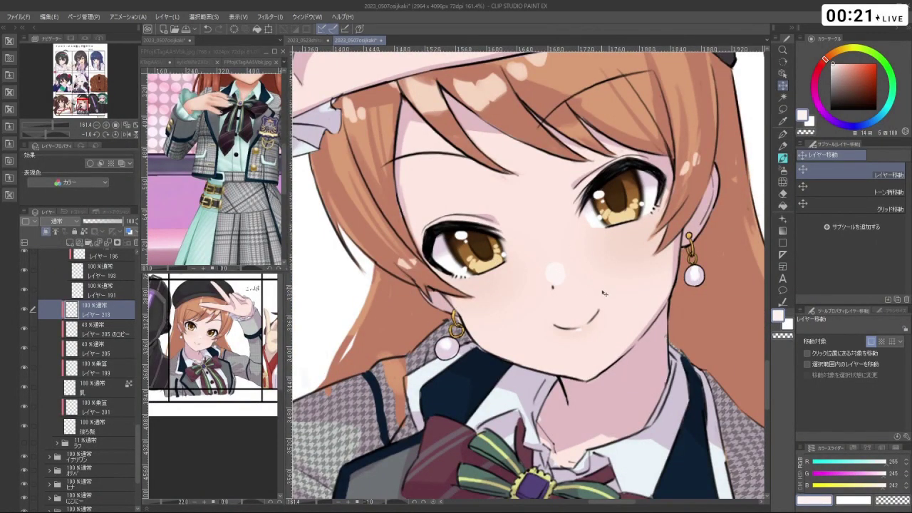
pyautogui.moveTo(644, 306); pyautogui.dragTo(628, 290)
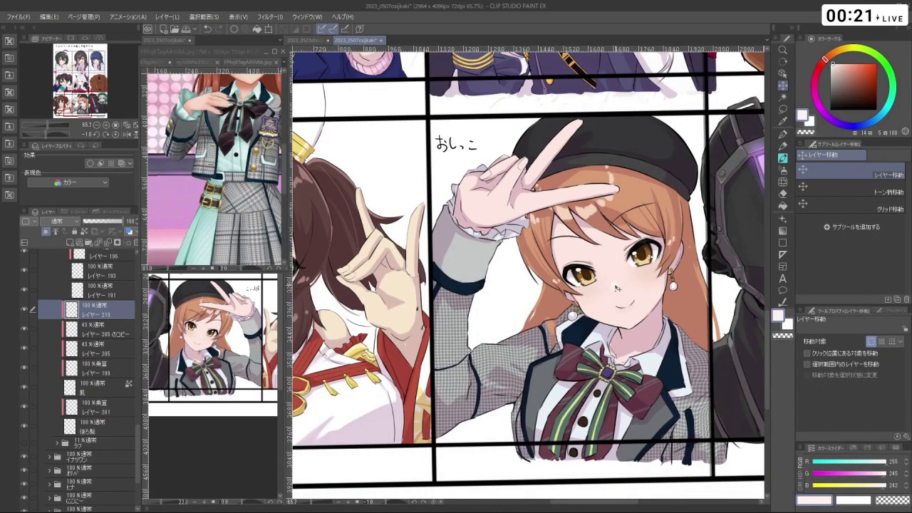
pyautogui.moveTo(663, 289); pyautogui.dragTo(573, 347)
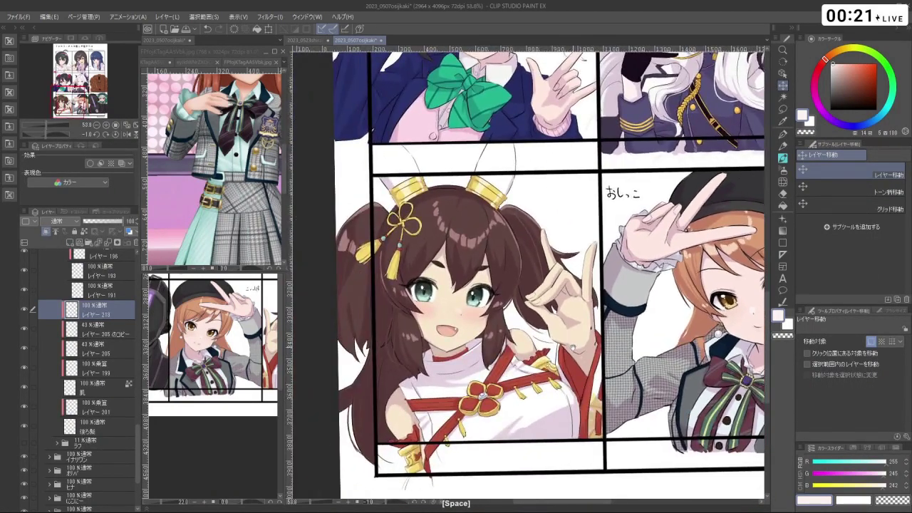
pyautogui.scroll(5, 116, 328)
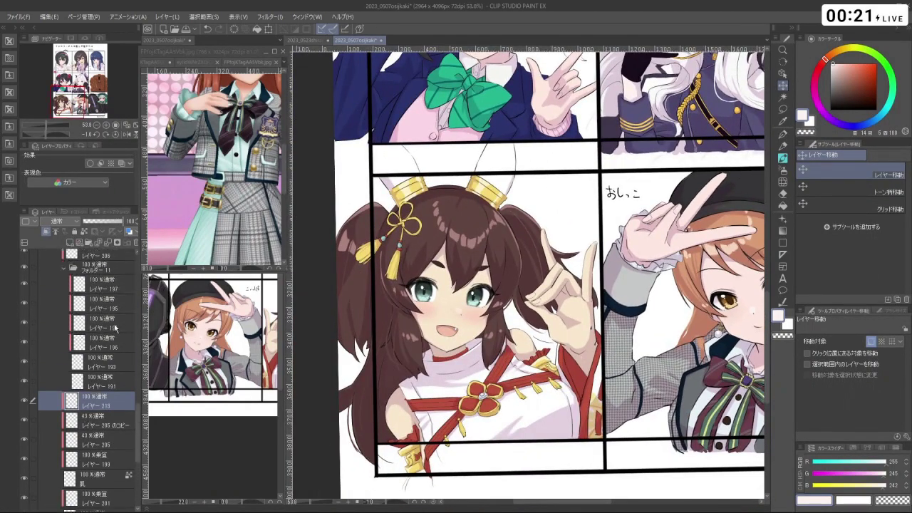
pyautogui.scroll(6, 114, 325)
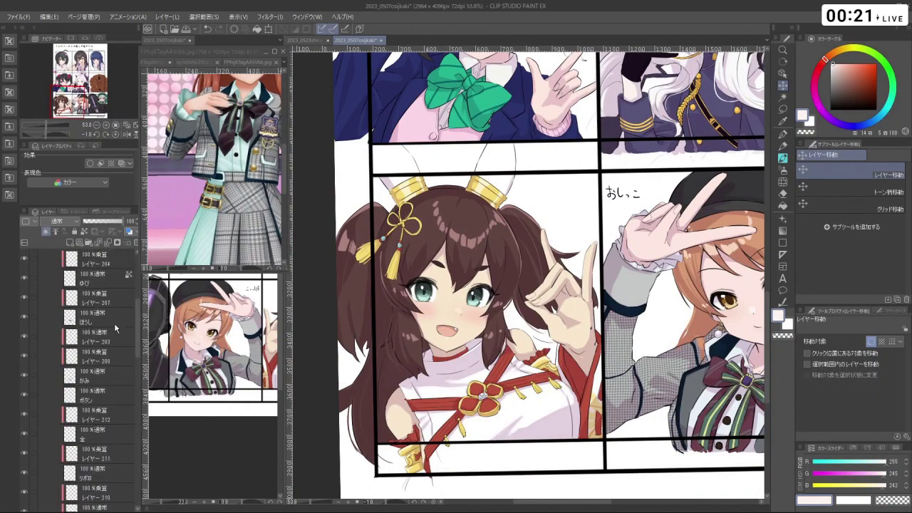
pyautogui.scroll(1, 93, 326)
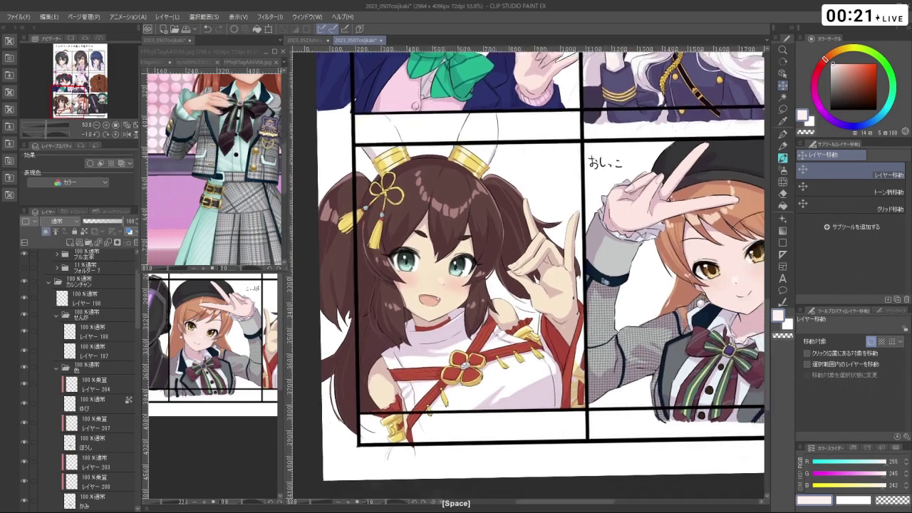
# - Zoom in on the twin-tailed girl's hand, switch to the watercolour brush and select layer 213
pyautogui.click(622, 303)
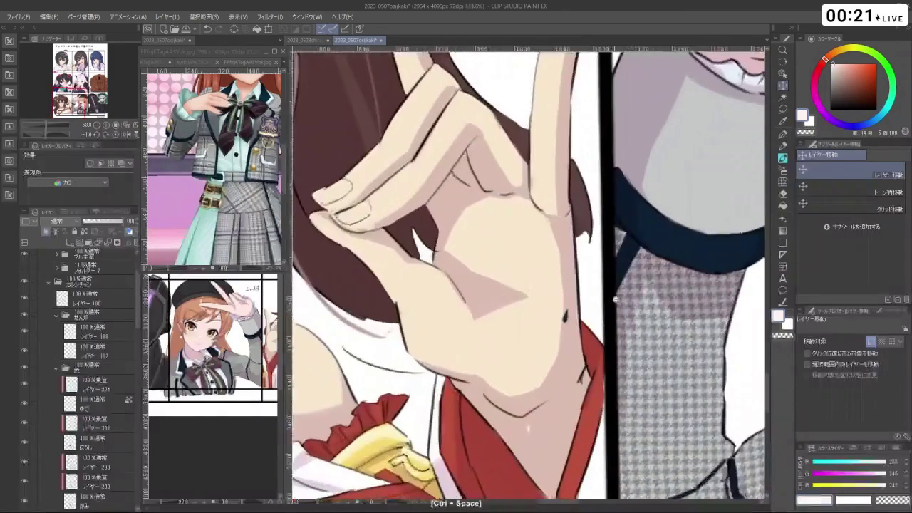
pyautogui.click(604, 308)
pyautogui.moveTo(604, 308); pyautogui.dragTo(599, 308)
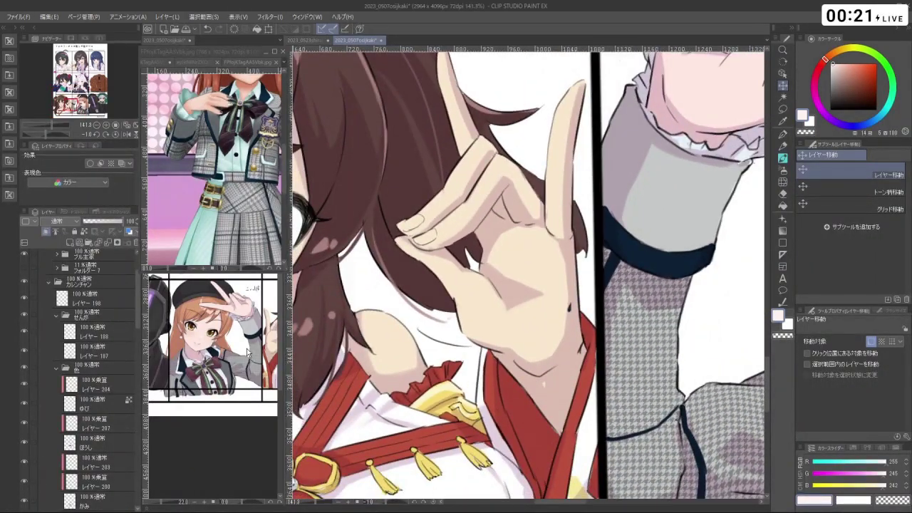
pyautogui.press('alt')
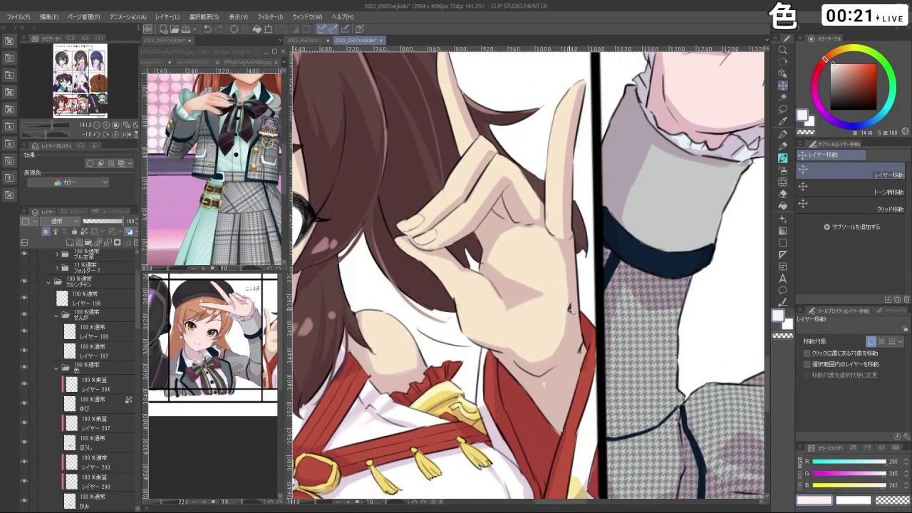
pyautogui.click(784, 159)
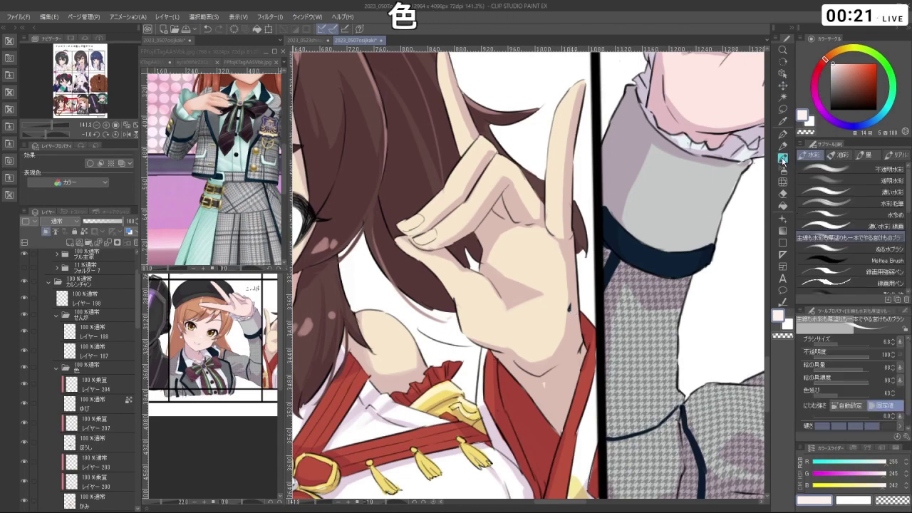
pyautogui.keyDown('ctrl'); pyautogui.keyDown('shift'); pyautogui.click(568, 309); pyautogui.keyUp('shift'); pyautogui.keyUp('ctrl')
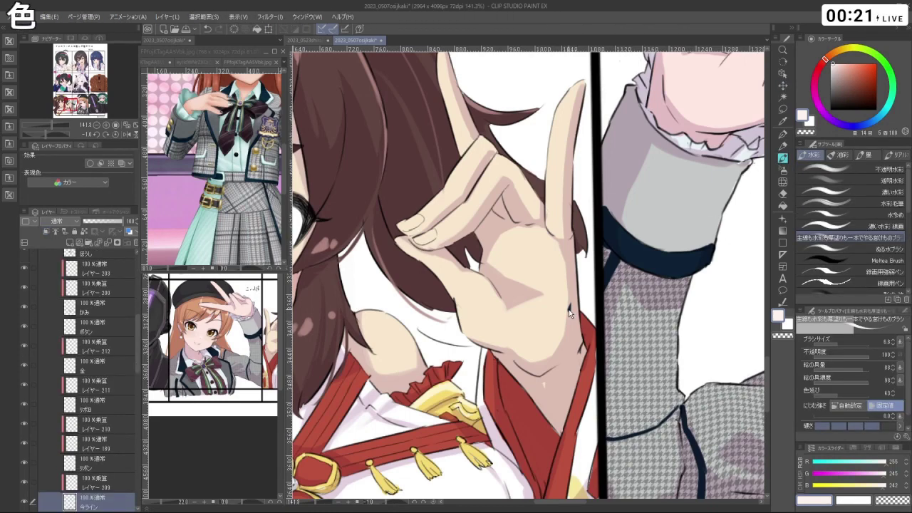
pyautogui.keyDown('ctrl'); pyautogui.keyDown('shift'); pyautogui.click(569, 309); pyautogui.keyUp('shift'); pyautogui.keyUp('ctrl')
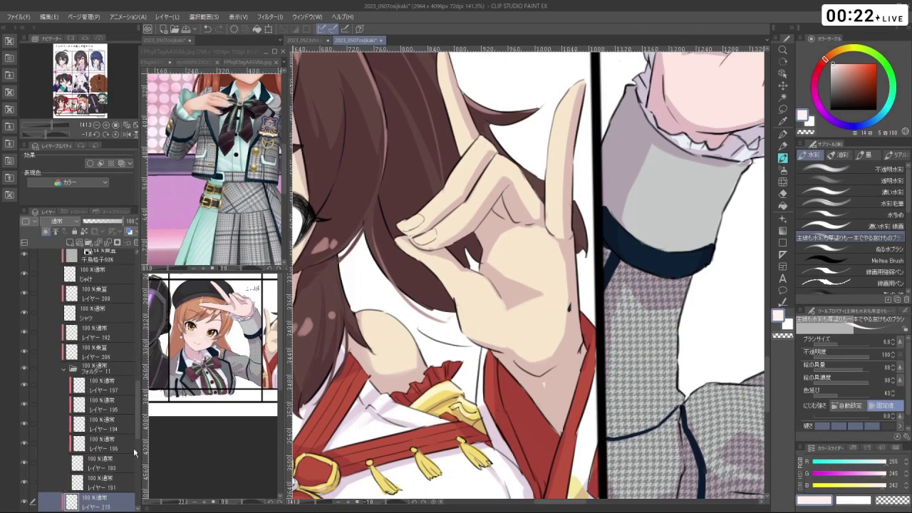
# - Select the 今ライン layer and switch to the transparent colour
pyautogui.scroll(-3, 63, 413)
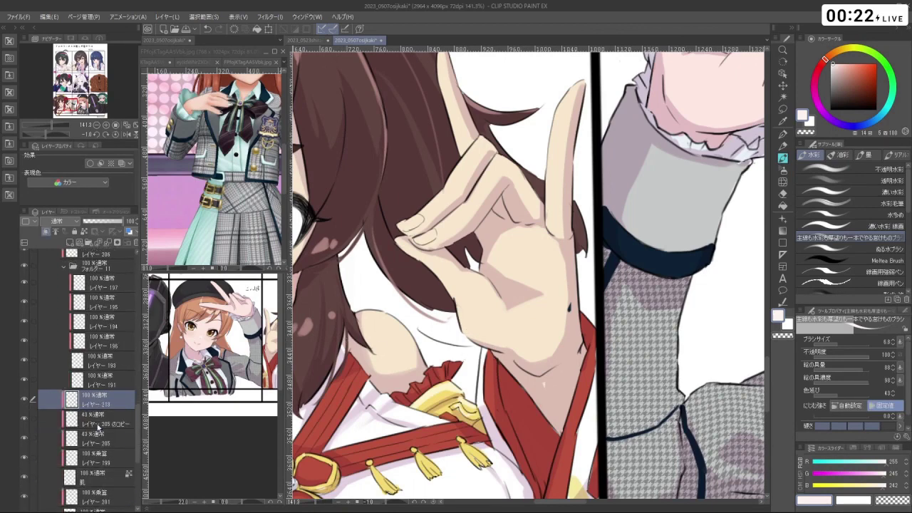
pyautogui.scroll(-4, 111, 428)
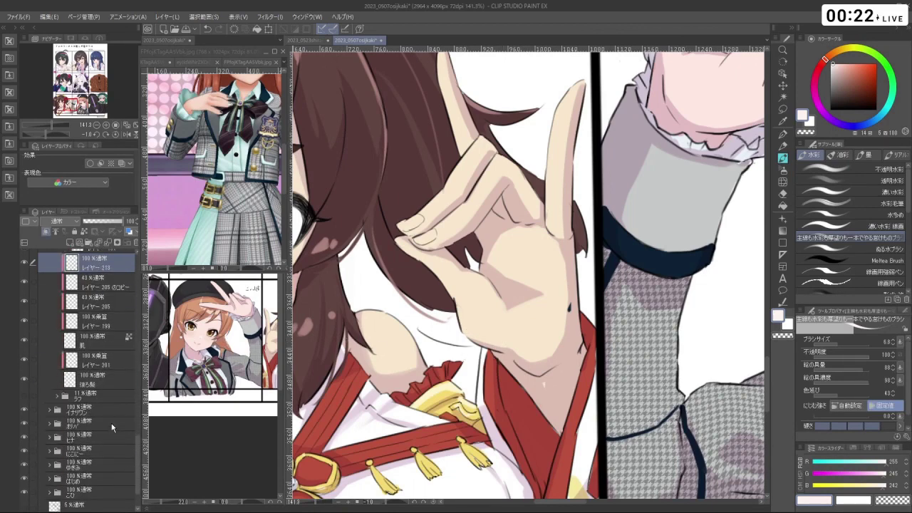
pyautogui.scroll(7, 116, 377)
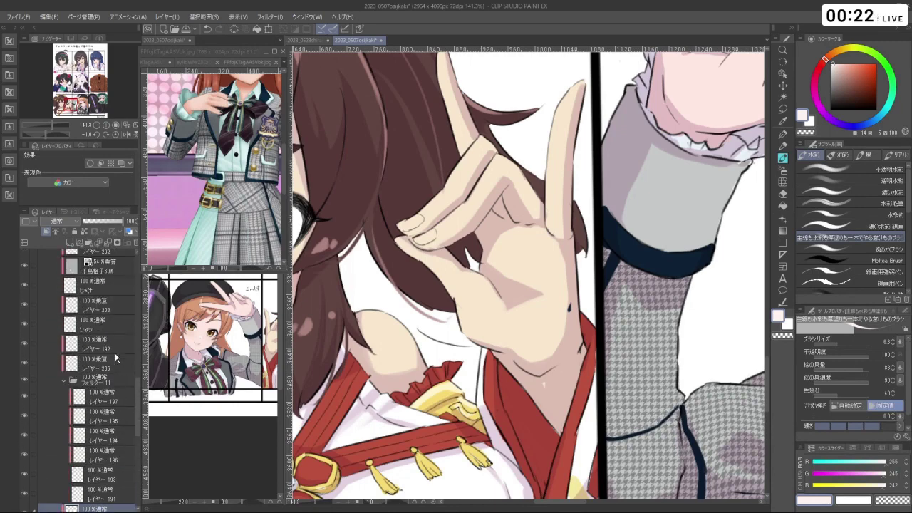
pyautogui.click(102, 317)
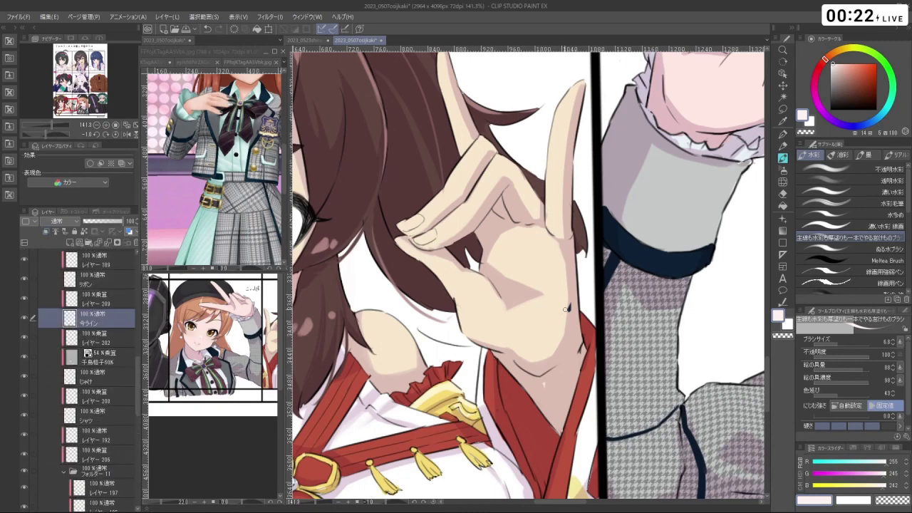
pyautogui.press('c')
# - Expand the イナリワン layer folder and zoom out to show the whole collage grid
pyautogui.moveTo(565, 317)
pyautogui.mouseDown()
pyautogui.moveTo(498, 317)
pyautogui.moveTo(563, 315)
pyautogui.mouseUp()
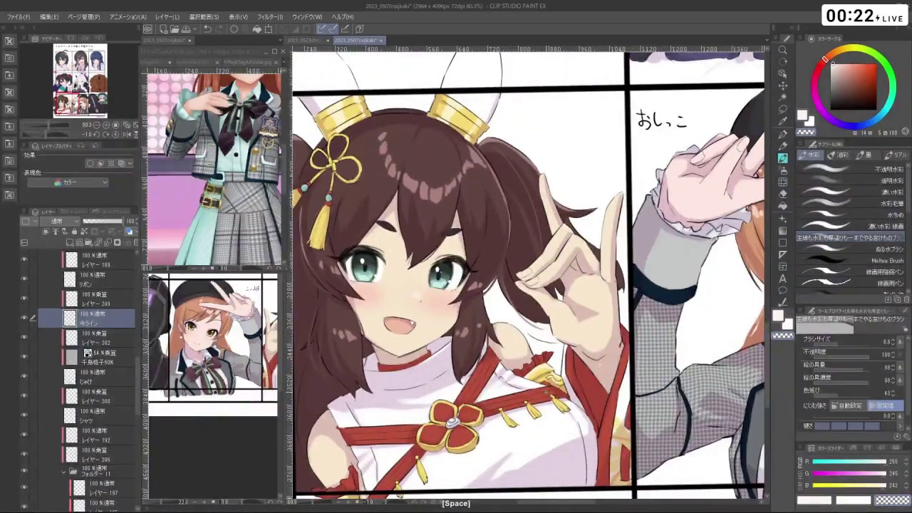
pyautogui.scroll(-8, 123, 382)
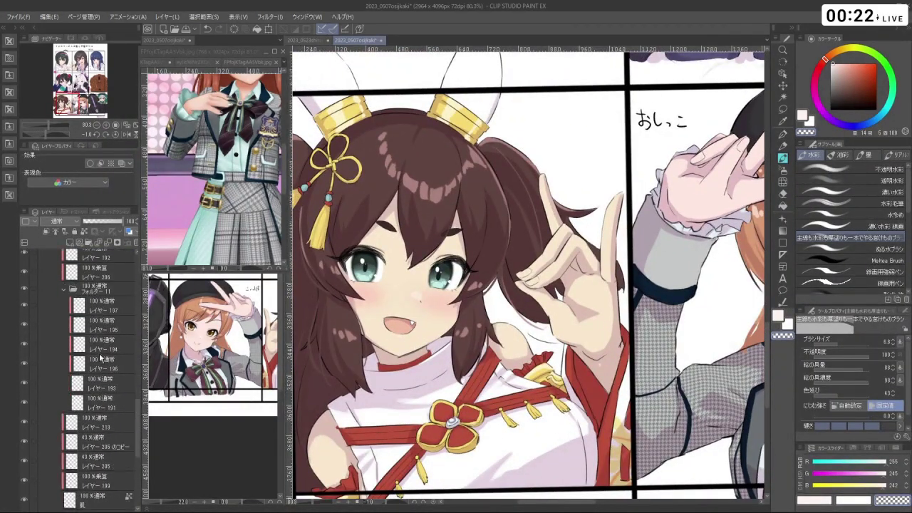
pyautogui.scroll(-3, 122, 382)
pyautogui.click(50, 363)
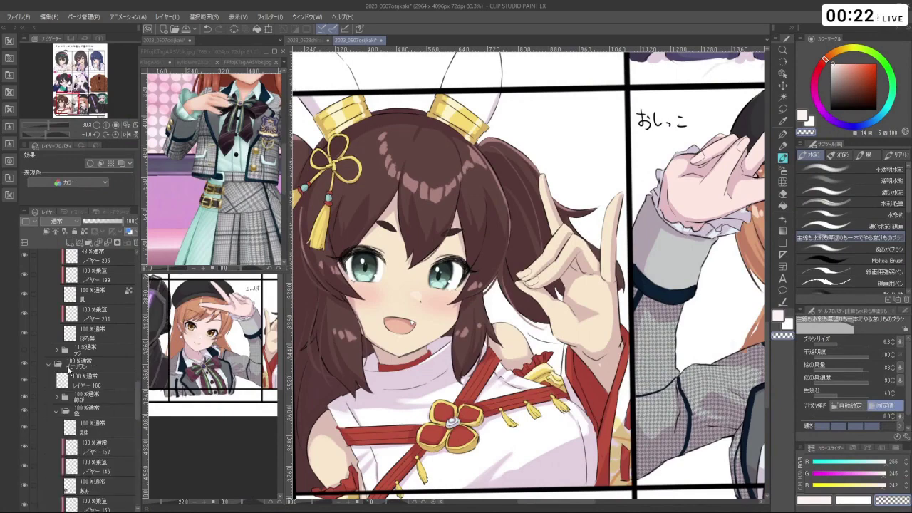
pyautogui.scroll(-5, 90, 399)
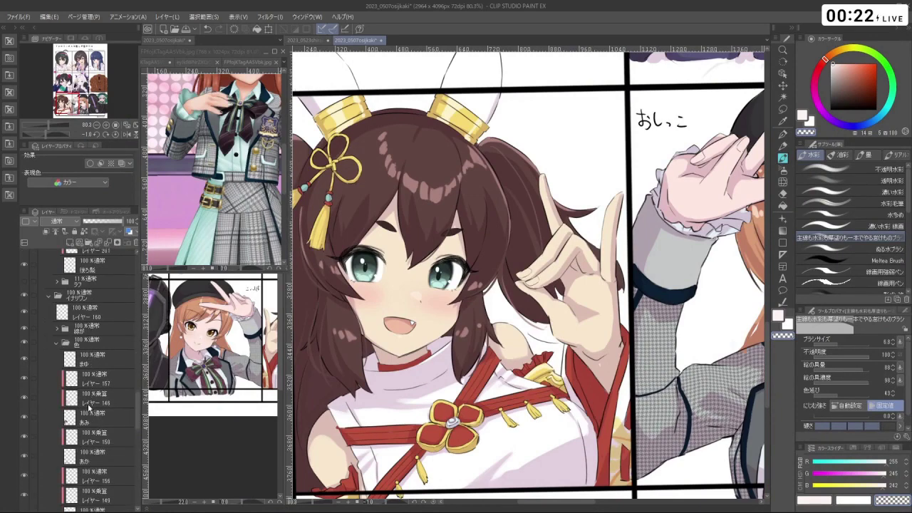
pyautogui.hotkey('ctrl', '-')
pyautogui.hotkey('ctrl', '-')
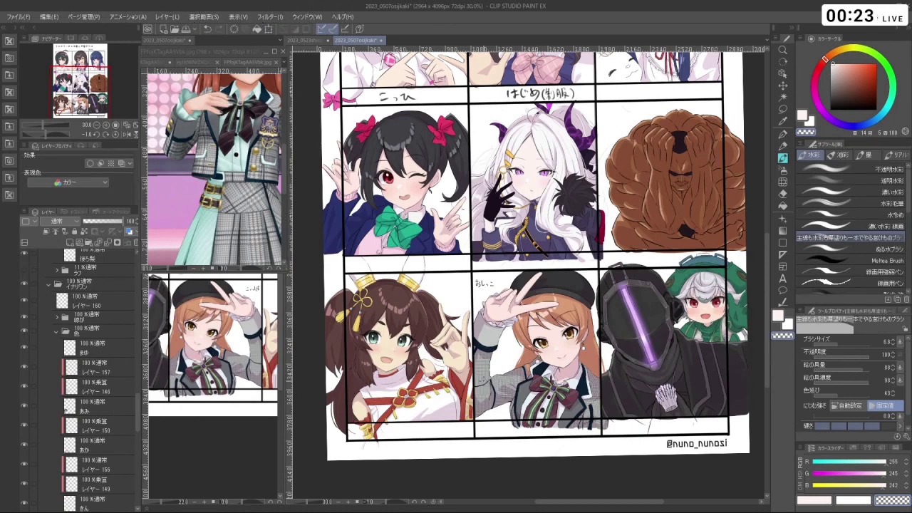
# - Make レイヤー 55 the working layer after checking レイヤー 159 and 158
pyautogui.moveTo(142, 406); pyautogui.dragTo(147, 463)
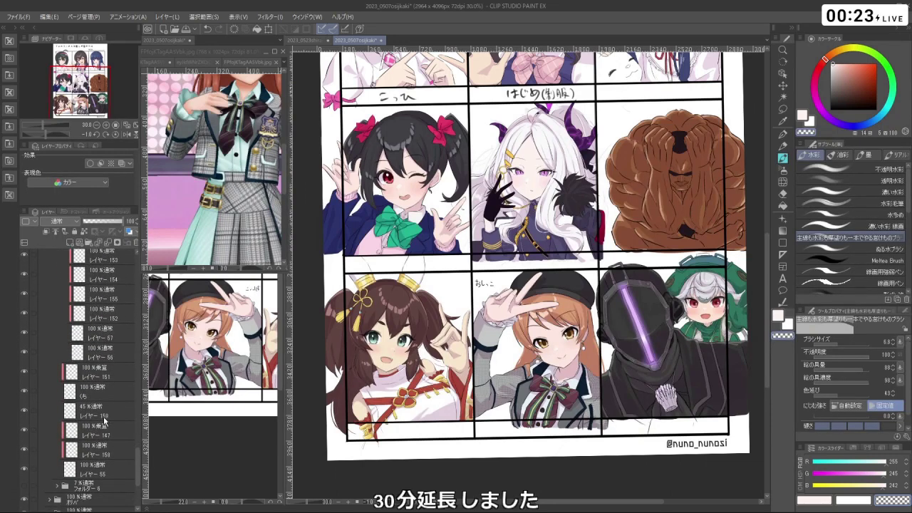
pyautogui.click(107, 415)
pyautogui.click(97, 471)
pyautogui.click(25, 471)
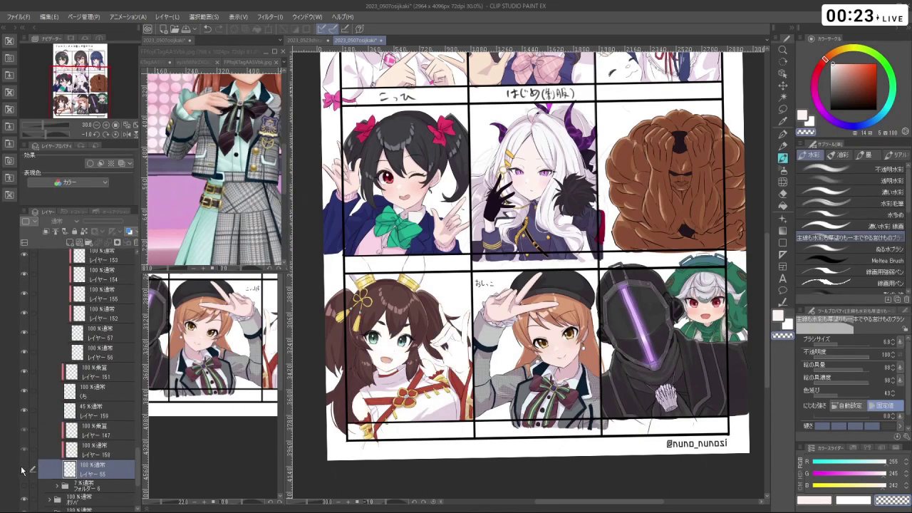
pyautogui.click(24, 471)
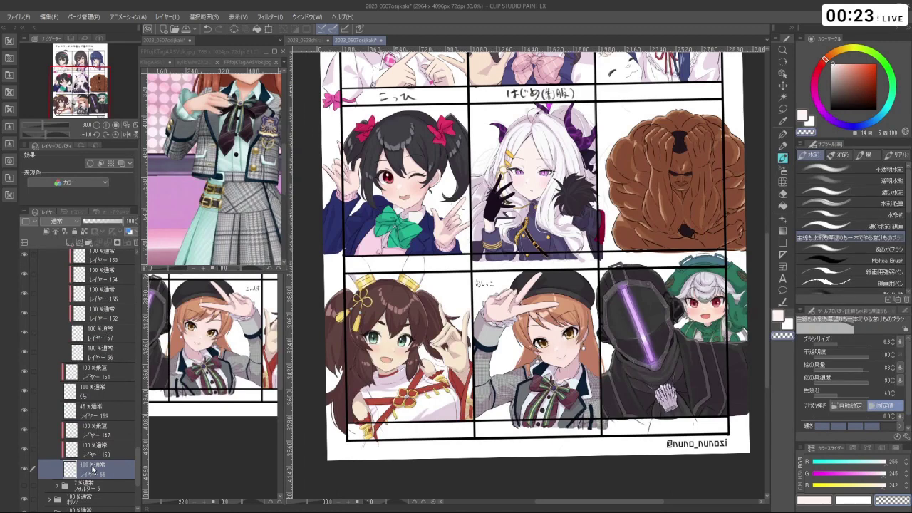
pyautogui.click(89, 453)
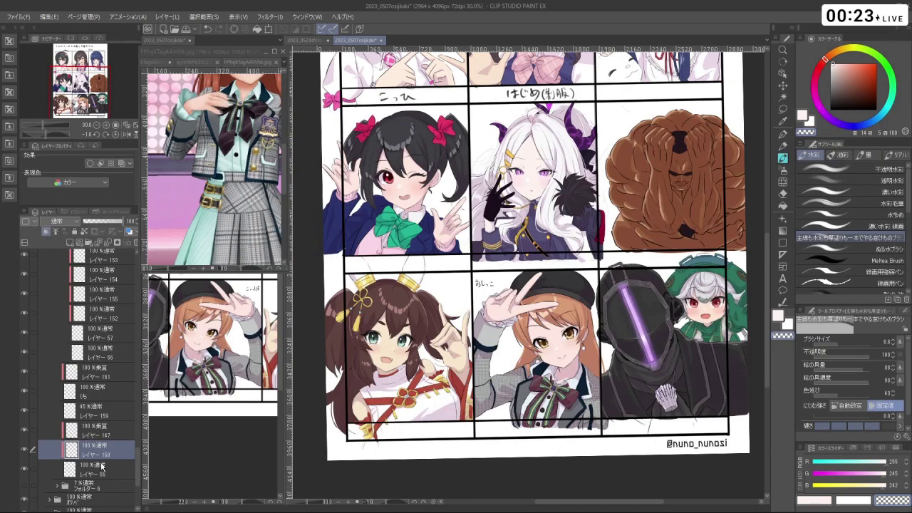
pyautogui.click(103, 467)
# - Add a new layer above レイヤー 55 and paint pure red over the brown-haired girl
pyautogui.click(70, 242)
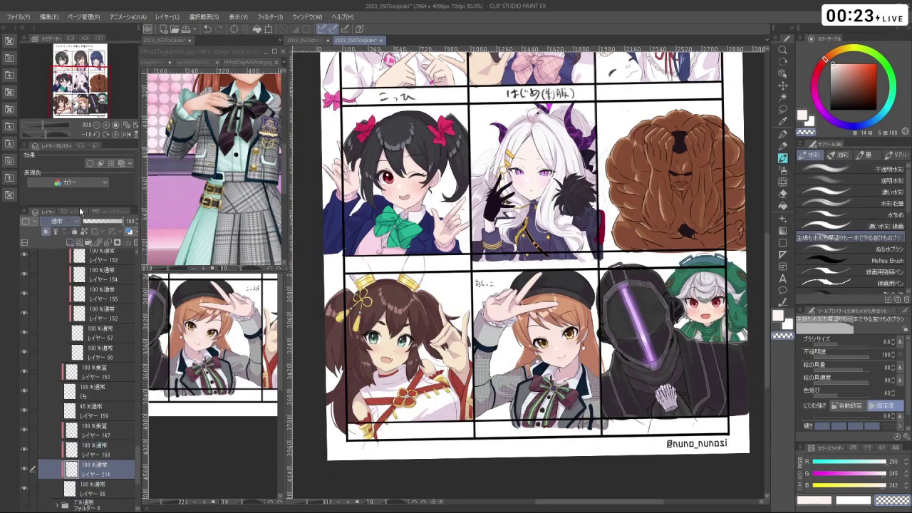
pyautogui.click(823, 63)
pyautogui.click(876, 63)
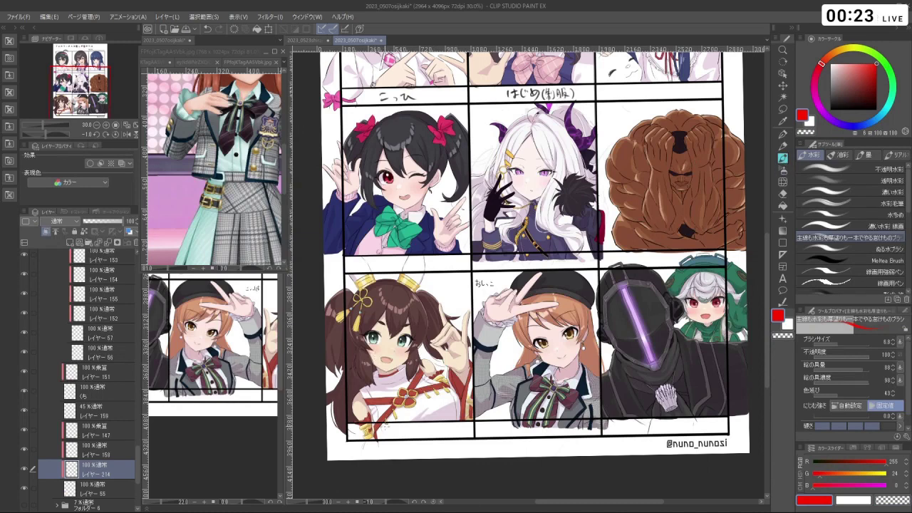
pyautogui.moveTo(374, 335)
pyautogui.mouseDown()
pyautogui.moveTo(399, 357)
pyautogui.moveTo(456, 335)
pyautogui.mouseUp()
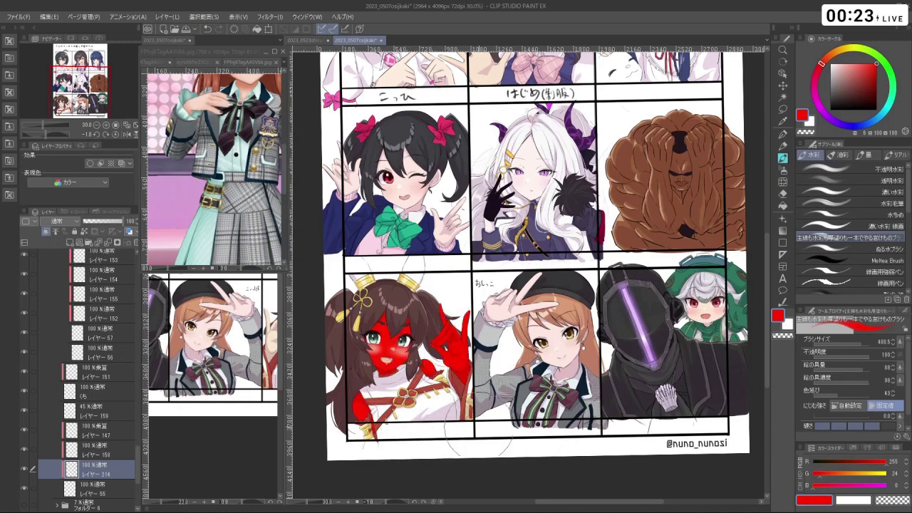
pyautogui.press('space')
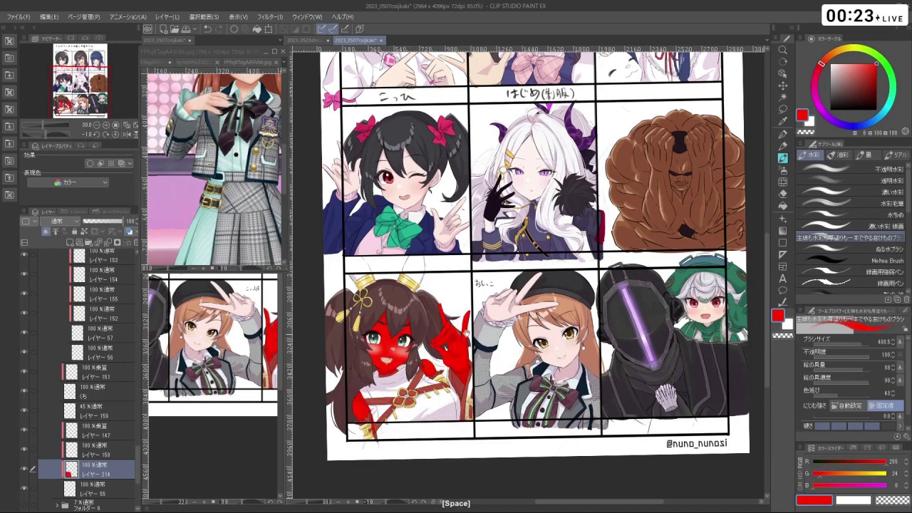
pyautogui.moveTo(499, 286); pyautogui.dragTo(533, 274)
# - Set the red layer's blend mode to スクリーン (Screen) and opacity to about 50%
pyautogui.click(57, 221)
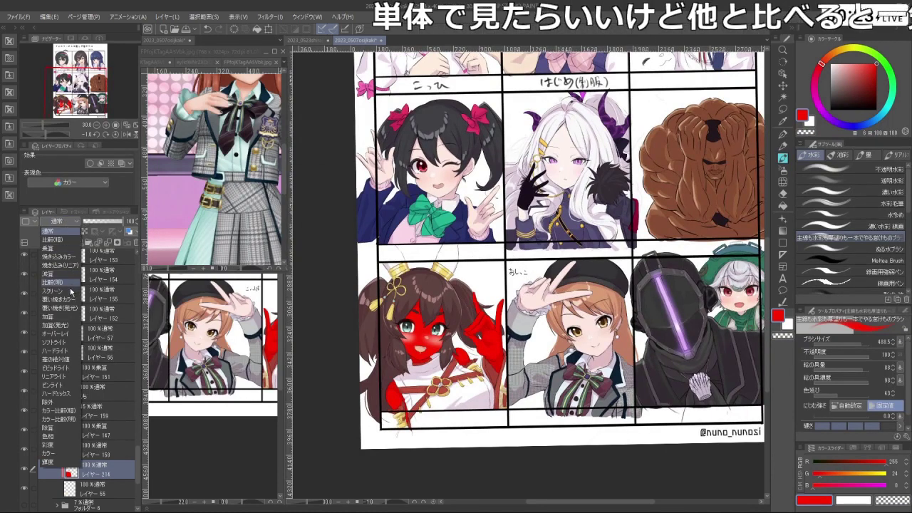
pyautogui.click(64, 291)
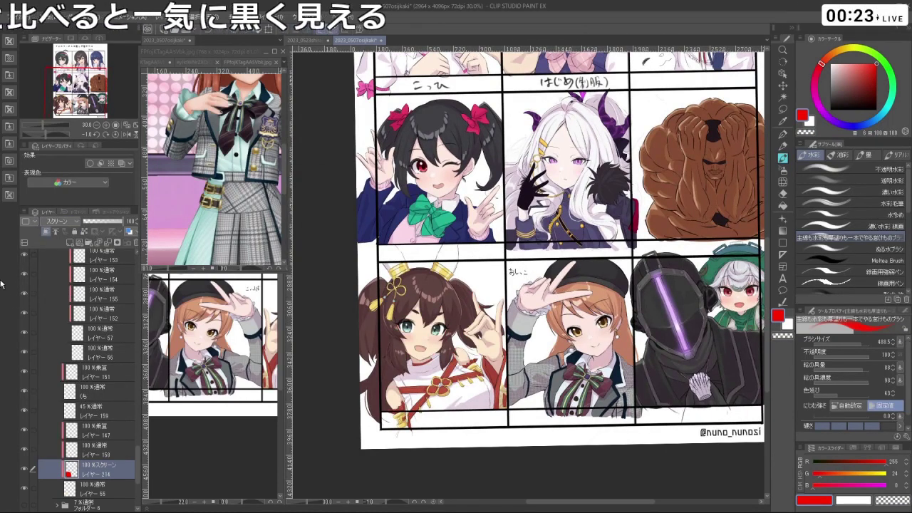
pyautogui.click(68, 223)
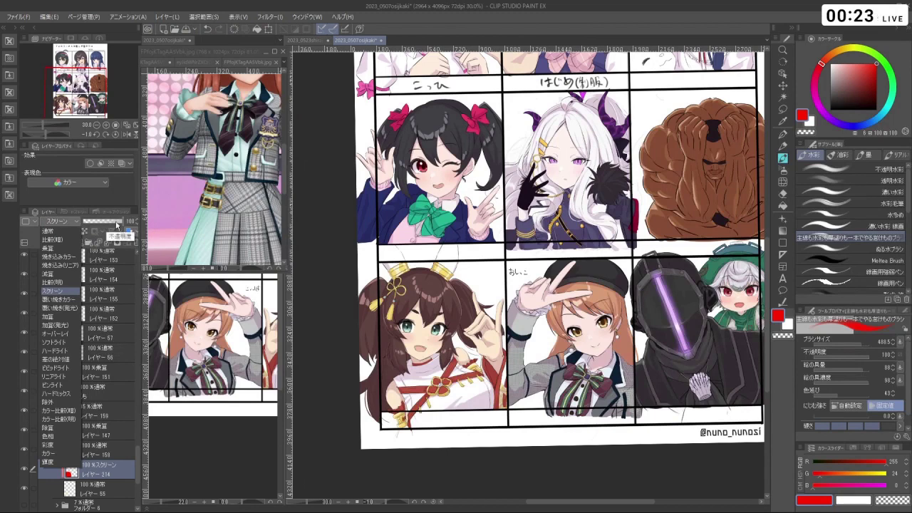
pyautogui.click(119, 225)
pyautogui.click(118, 225)
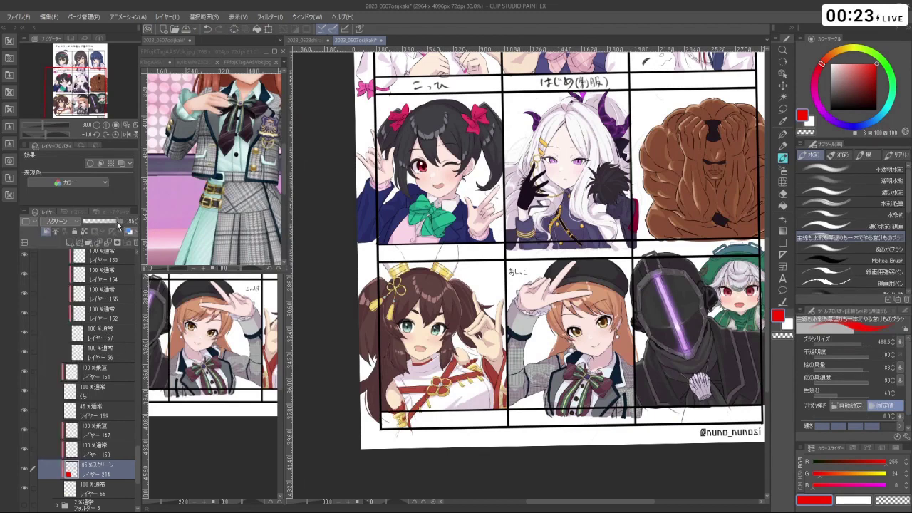
pyautogui.moveTo(105, 226)
pyautogui.mouseDown()
pyautogui.moveTo(93, 227)
pyautogui.moveTo(107, 226)
pyautogui.mouseUp()
pyautogui.scroll(3, 463, 406)
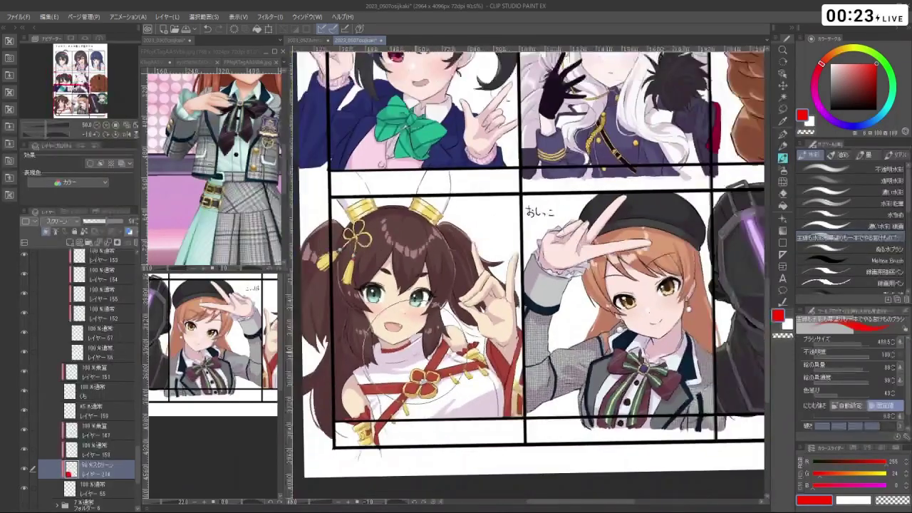
pyautogui.scroll(-2, 492, 343)
pyautogui.scroll(3, 513, 313)
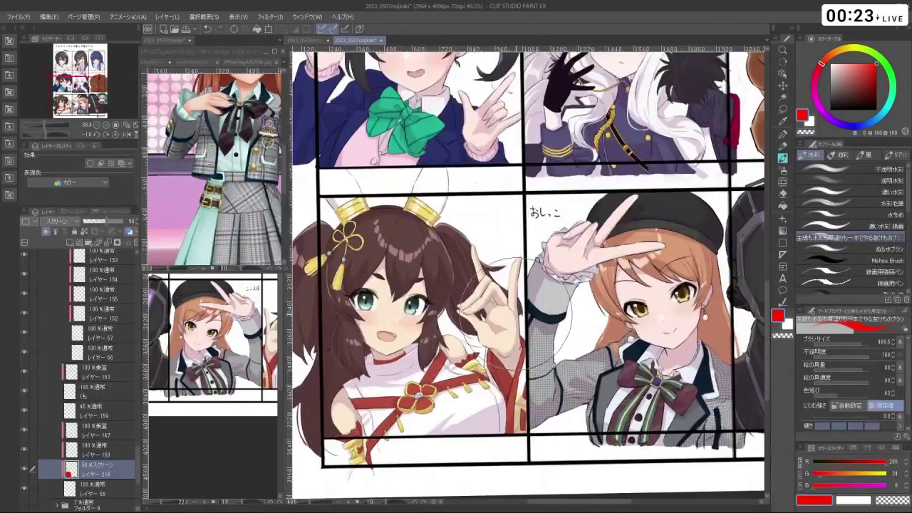
# - Return to レイヤー 55, zoom in on the V-sign hand and pick a near-white cream
pyautogui.click(107, 489)
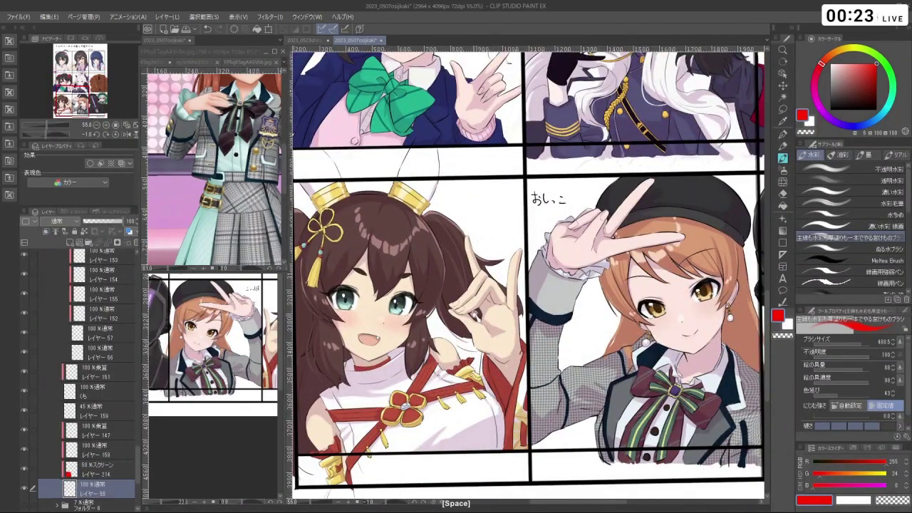
pyautogui.moveTo(474, 316)
pyautogui.mouseDown()
pyautogui.moveTo(502, 324)
pyautogui.moveTo(520, 307)
pyautogui.moveTo(498, 329)
pyautogui.mouseUp()
pyautogui.keyDown('alt'); pyautogui.click(497, 329); pyautogui.keyUp('alt')
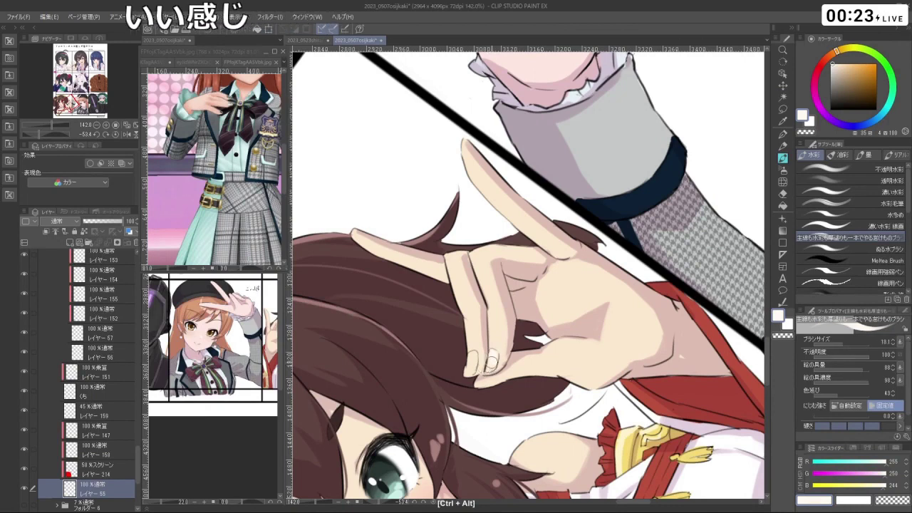
# - Eyedrop a light cream tone from the brown-haired girl's fingertip
pyautogui.moveTo(520, 362); pyautogui.dragTo(492, 362)
pyautogui.rightClick(492, 361)
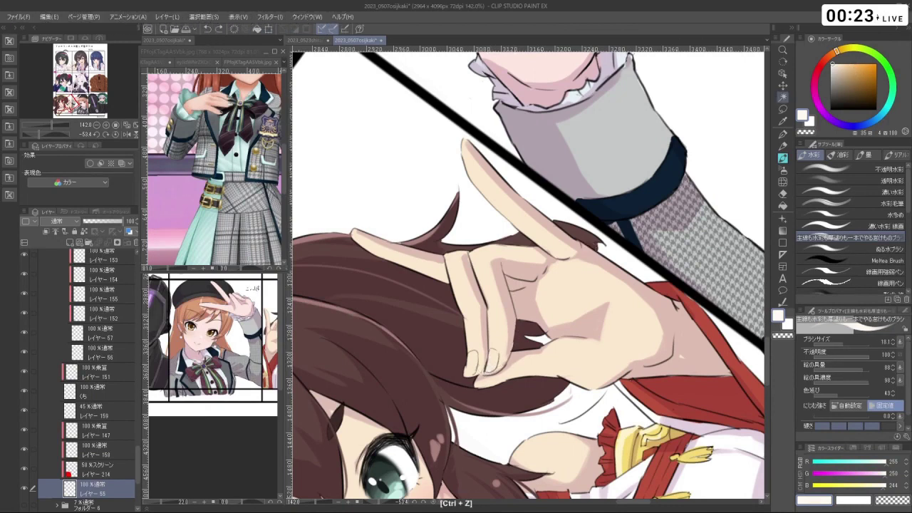
pyautogui.rightClick(498, 318)
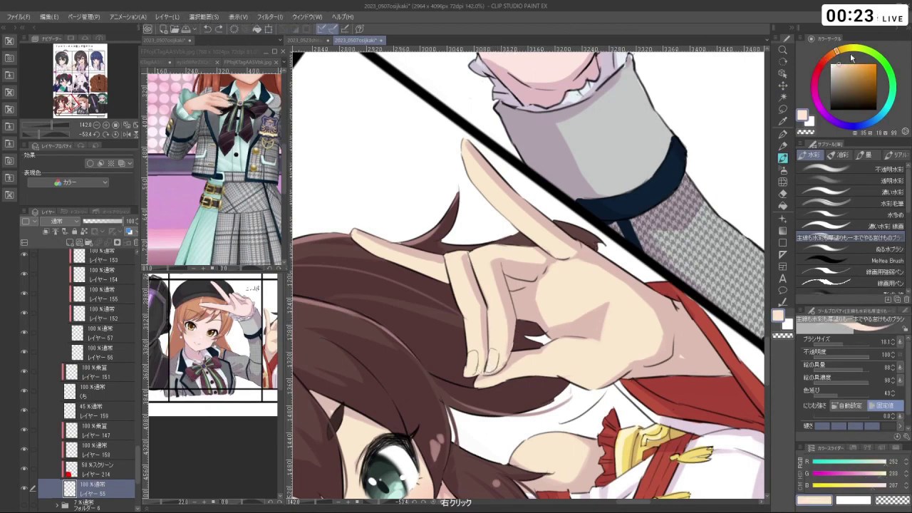
pyautogui.rightClick(498, 317)
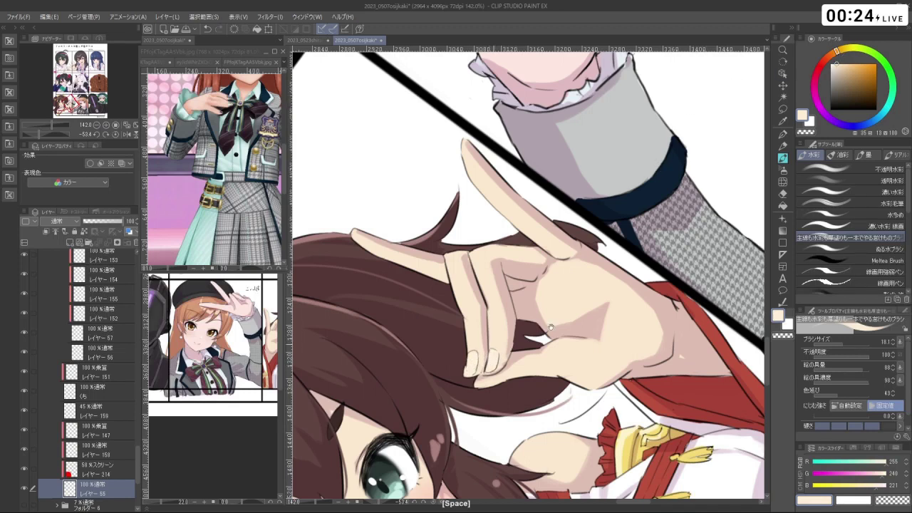
# - Zoom and tilt the view onto the おしっこ panel and select the idol's ボタン layer
pyautogui.scroll(-5, 473, 362)
pyautogui.keyDown('shift'); pyautogui.moveTo(473, 362); pyautogui.dragTo(571, 360); pyautogui.keyUp('shift')
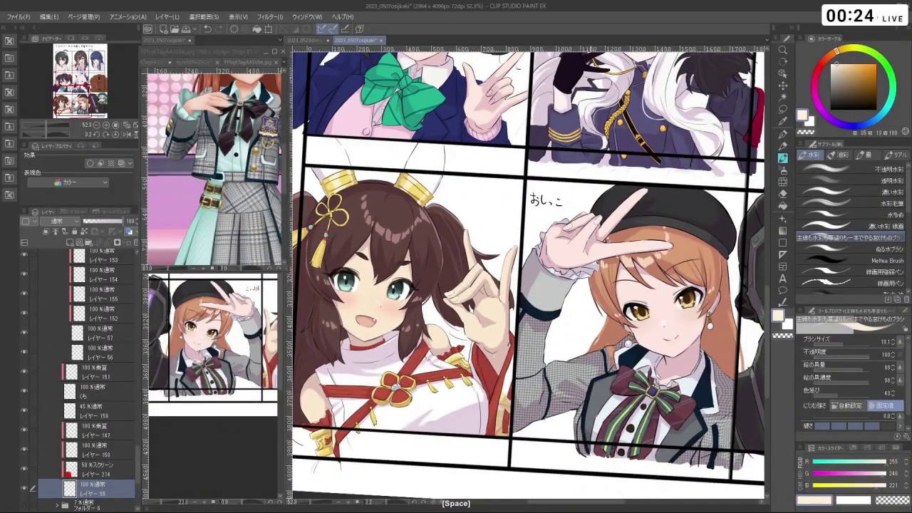
pyautogui.scroll(5, 541, 214)
pyautogui.moveTo(542, 285); pyautogui.dragTo(570, 313)
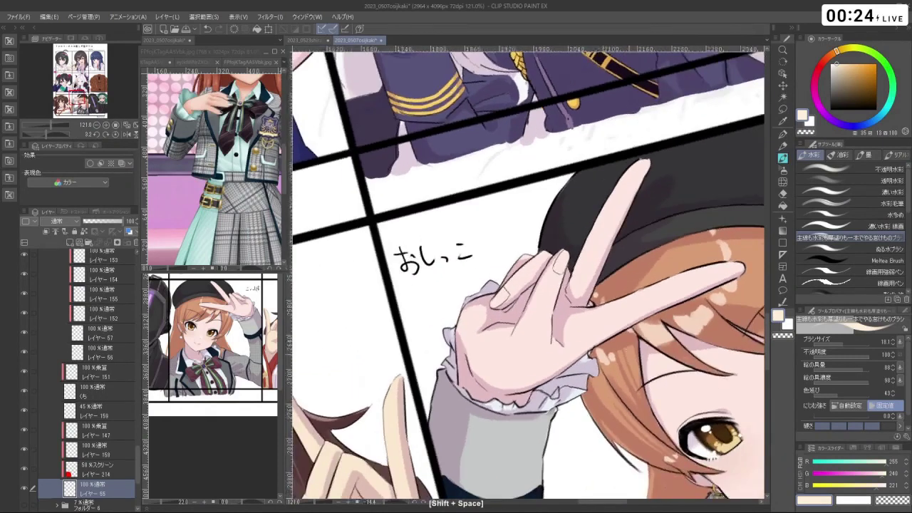
pyautogui.moveTo(136, 438); pyautogui.dragTo(142, 296)
pyautogui.click(114, 365)
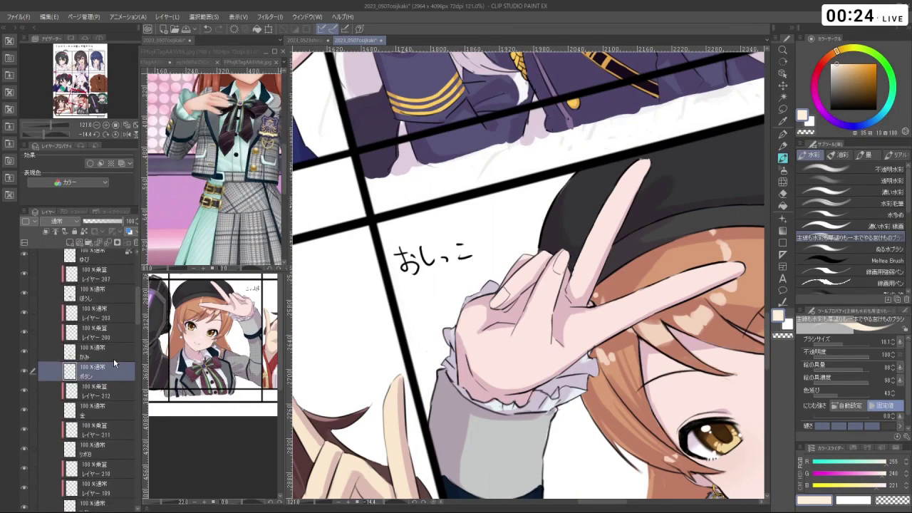
# - Sample a dark grey from the hat, shift it bluish and enlarge the brush slightly
pyautogui.moveTo(590, 296); pyautogui.dragTo(627, 289)
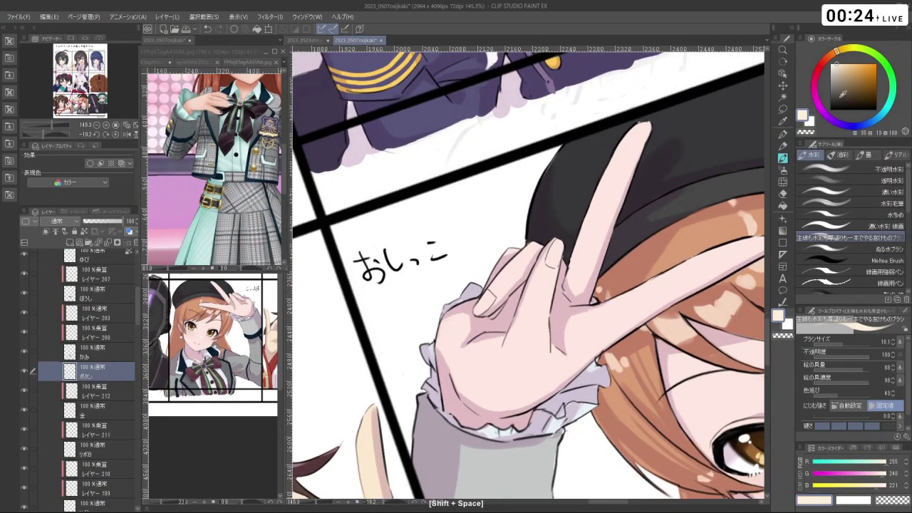
pyautogui.rightClick(613, 193)
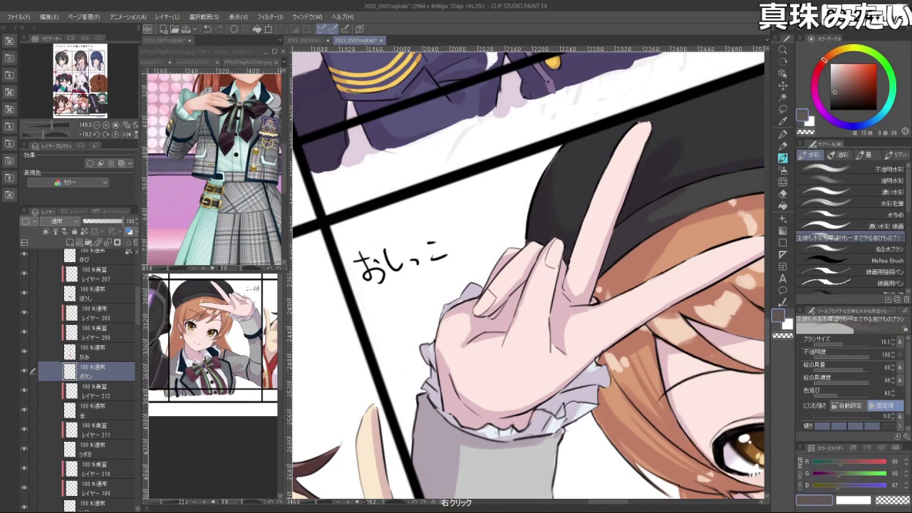
pyautogui.rightClick(708, 141)
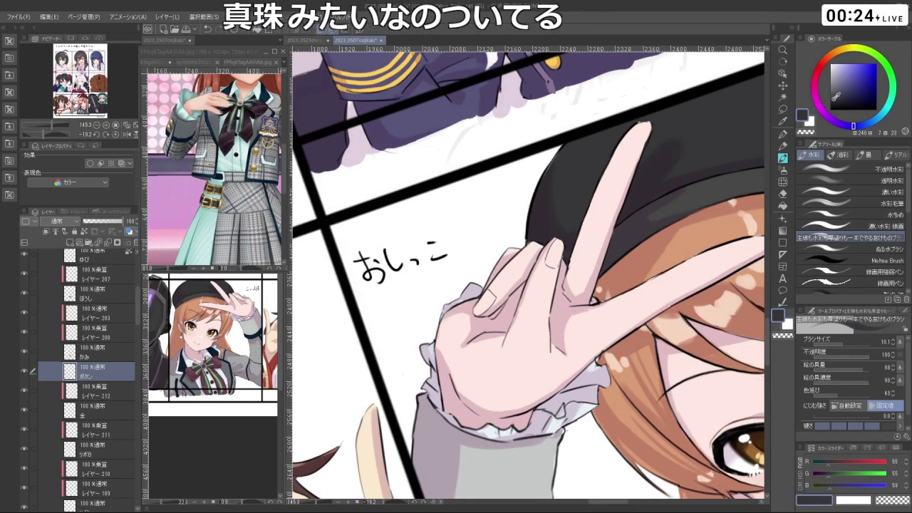
pyautogui.click(834, 97)
pyautogui.click(835, 97)
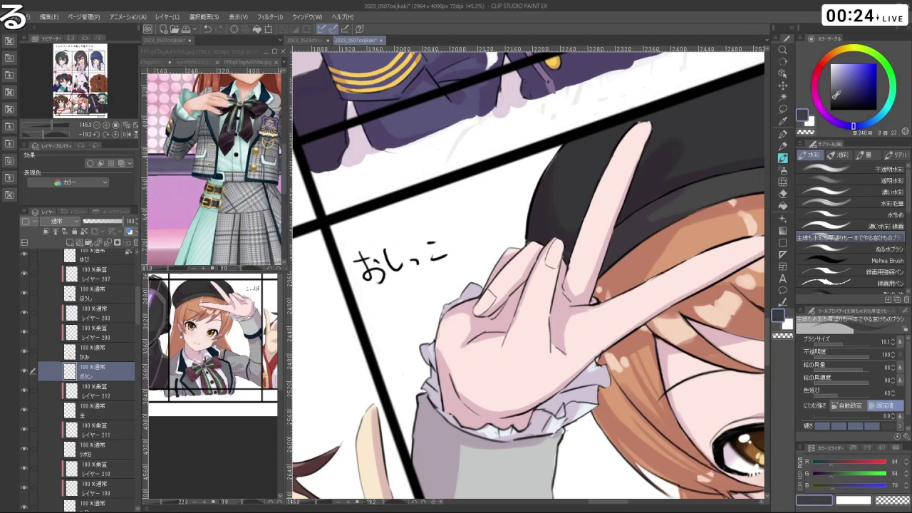
pyautogui.hotkey('ctrl', 'alt')
pyautogui.moveTo(549, 266); pyautogui.dragTo(553, 254)
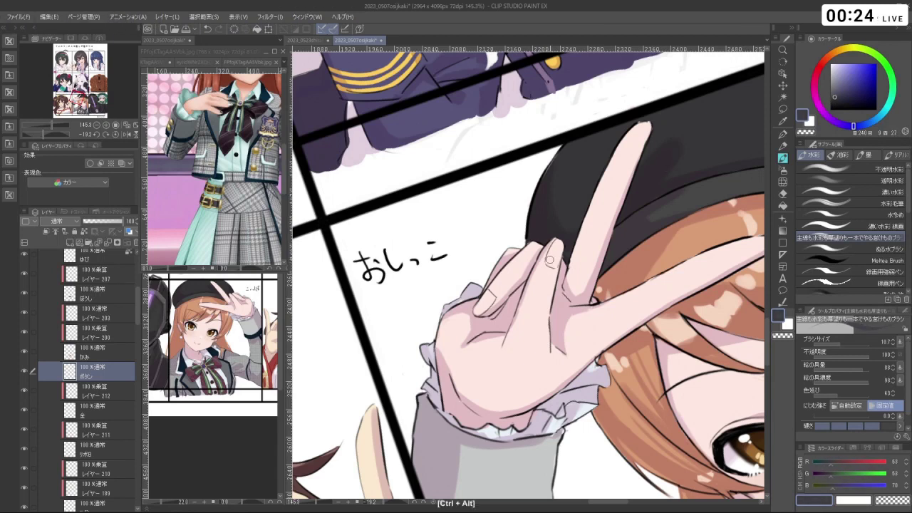
pyautogui.press('c')
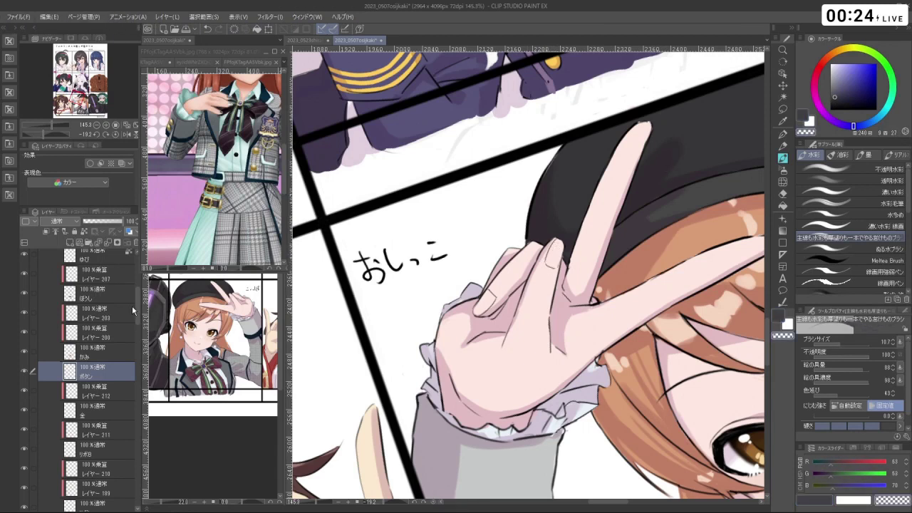
# - Select the ゆび layer and zoom and rotate the view onto the V-sign fingers
pyautogui.scroll(3, 132, 305)
pyautogui.click(120, 314)
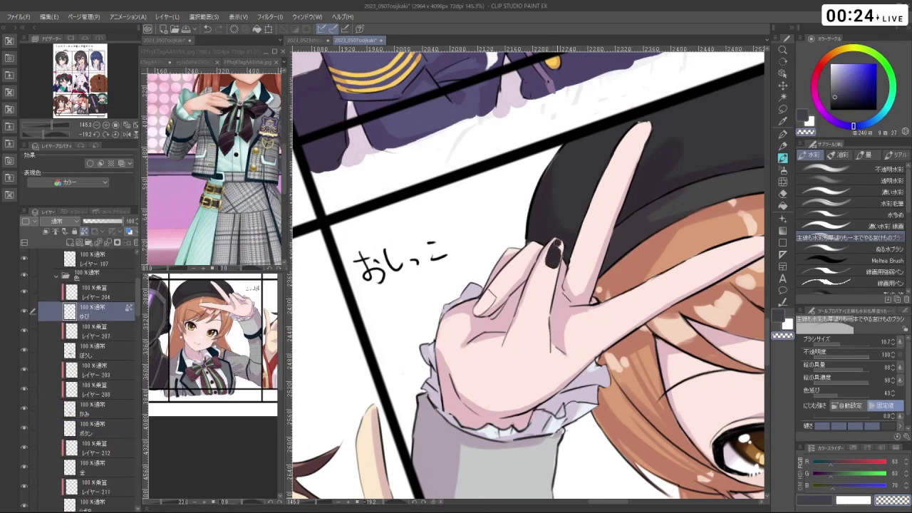
pyautogui.keyDown('ctrl'); pyautogui.click(570, 254); pyautogui.keyUp('ctrl')
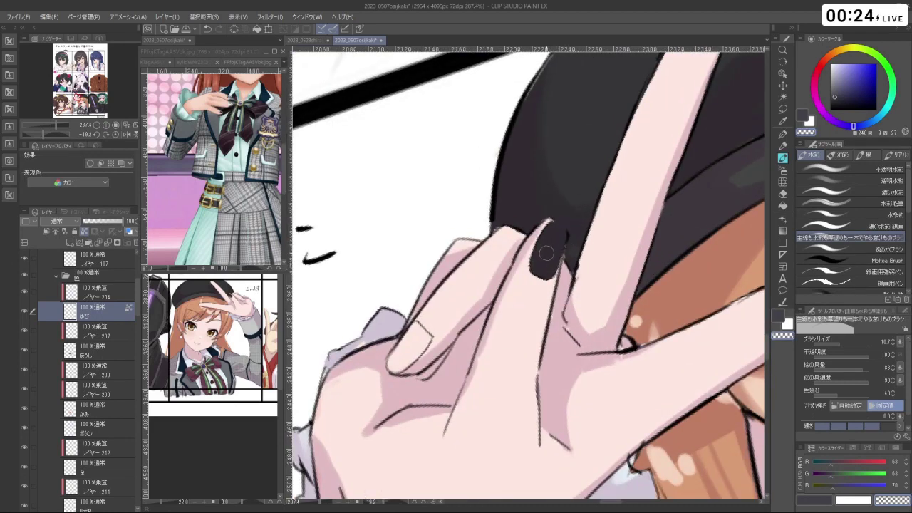
pyautogui.moveTo(547, 253); pyautogui.dragTo(517, 241)
# - Try painting the fingernail with a lighter grey, undoing the attempts
pyautogui.click(835, 89)
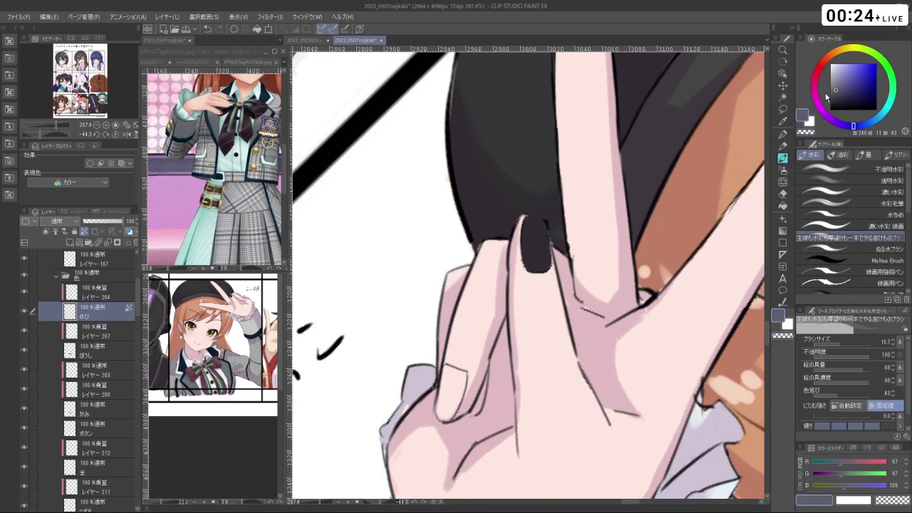
pyautogui.press('c')
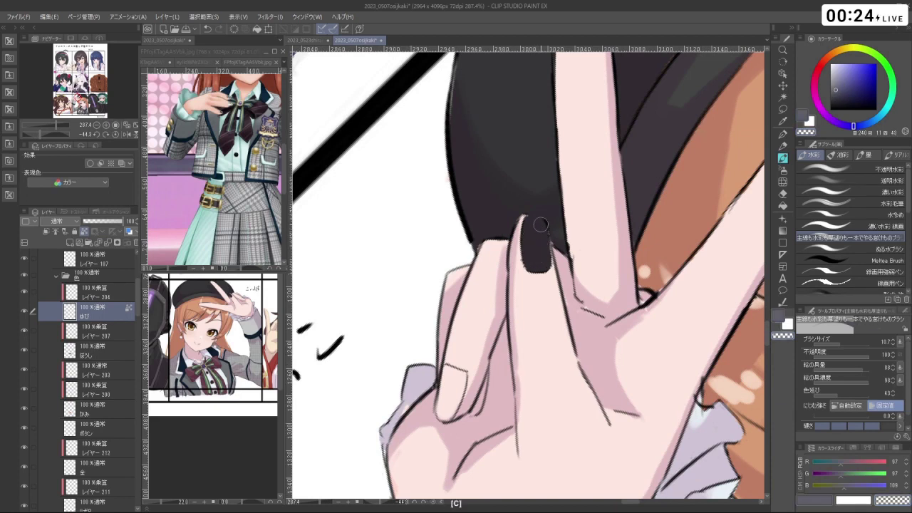
pyautogui.hotkey('ctrl', 'z')
pyautogui.hotkey('ctrl', 'z')
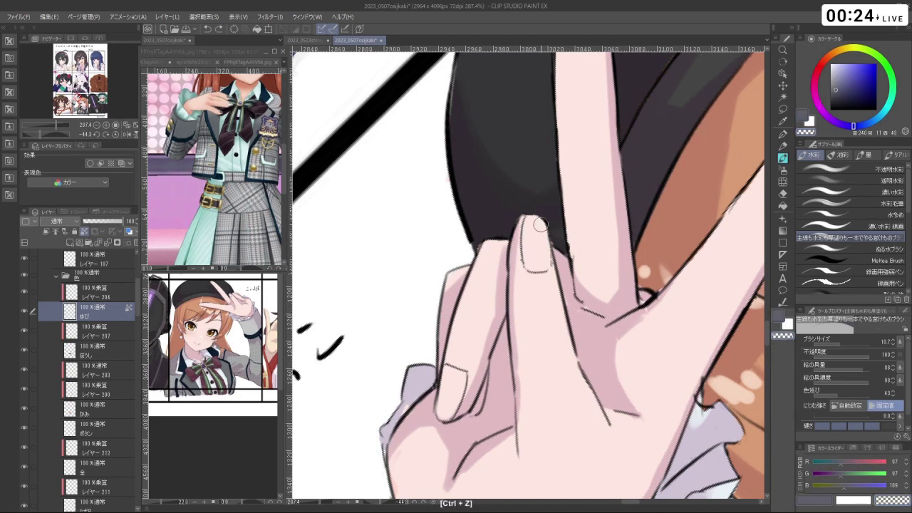
pyautogui.moveTo(541, 226)
pyautogui.mouseDown()
pyautogui.moveTo(533, 260)
pyautogui.moveTo(533, 241)
pyautogui.moveTo(545, 232)
pyautogui.mouseUp()
pyautogui.hotkey('ctrl', 'z')
pyautogui.press('c')
pyautogui.hotkey('ctrl', 'z')
# - Paint the front fingernail a darker grey
pyautogui.click(831, 97)
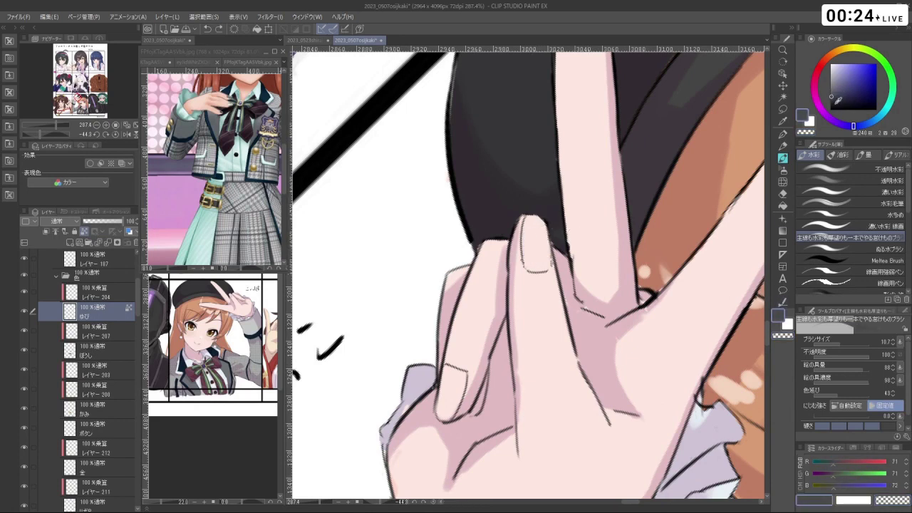
pyautogui.moveTo(540, 234)
pyautogui.mouseDown()
pyautogui.moveTo(531, 258)
pyautogui.moveTo(527, 243)
pyautogui.moveTo(529, 264)
pyautogui.moveTo(539, 265)
pyautogui.moveTo(543, 242)
pyautogui.moveTo(541, 222)
pyautogui.moveTo(528, 218)
pyautogui.moveTo(544, 227)
pyautogui.mouseUp()
pyautogui.scroll(-3, 544, 227)
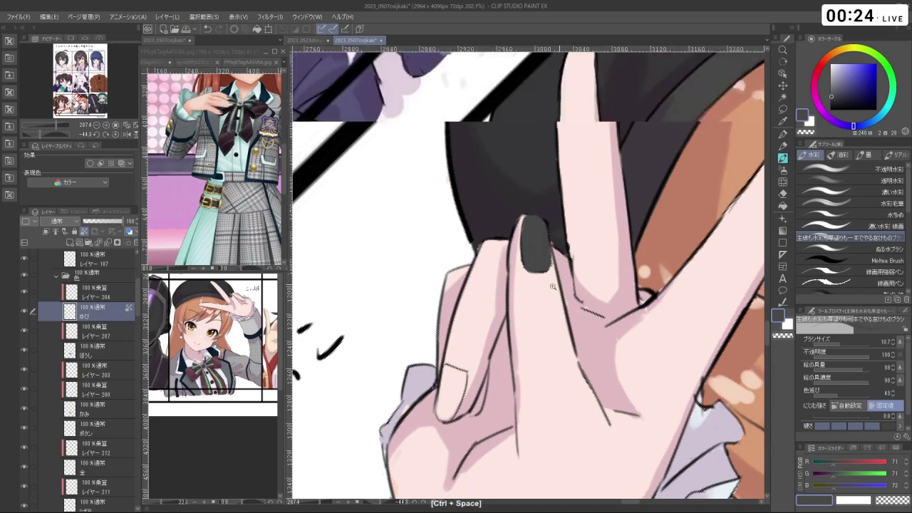
pyautogui.moveTo(596, 249); pyautogui.dragTo(559, 265)
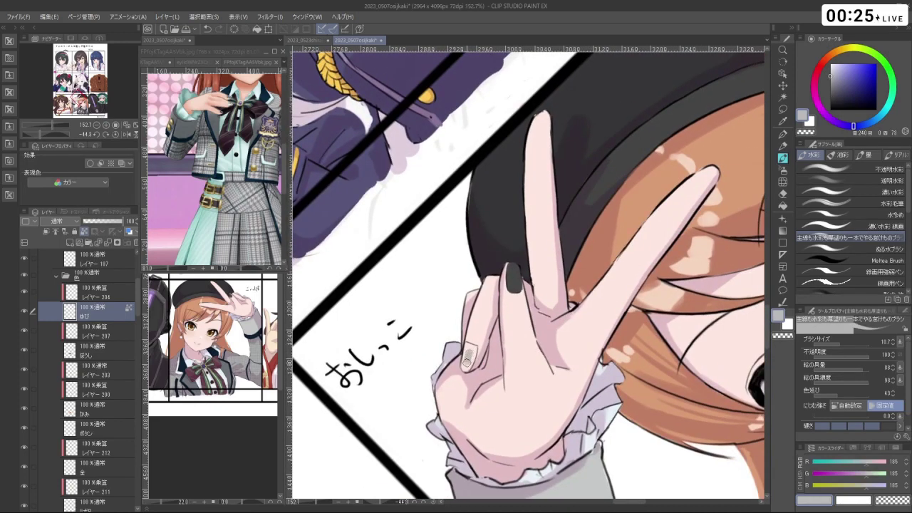
# - Fill the thumbnail pale grey after trying and undoing white
pyautogui.keyDown('ctrl'); pyautogui.click(472, 351); pyautogui.keyUp('ctrl')
pyautogui.hotkey('ctrl', 'z')
pyautogui.click(829, 68)
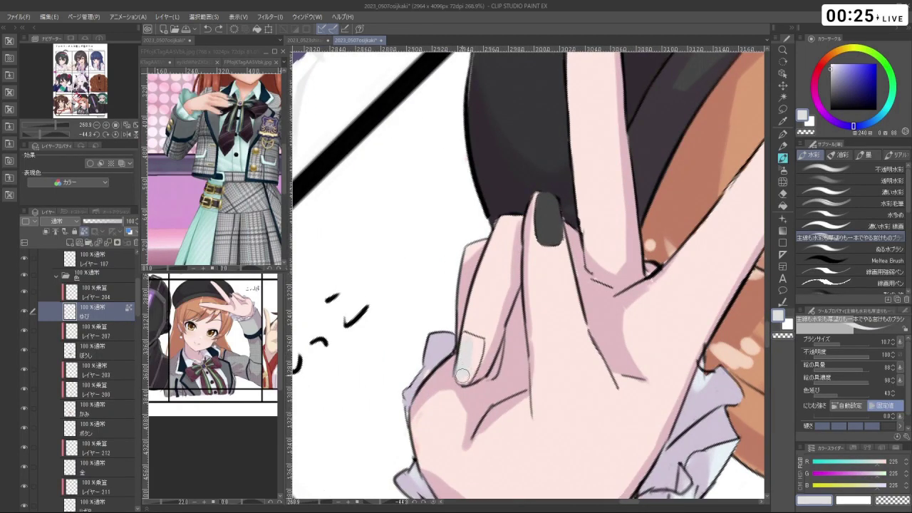
pyautogui.hotkey('ctrl', 'z')
pyautogui.moveTo(841, 81); pyautogui.dragTo(804, 58)
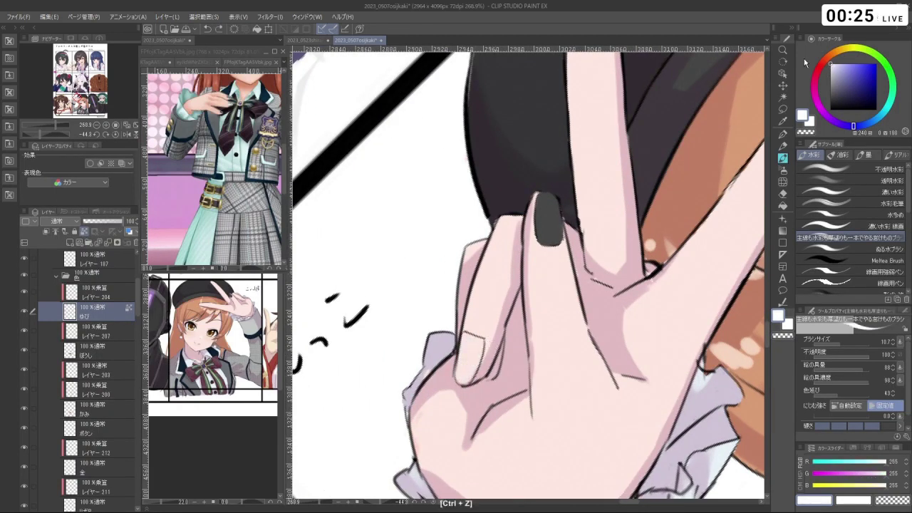
pyautogui.moveTo(476, 342)
pyautogui.mouseDown()
pyautogui.moveTo(465, 370)
pyautogui.moveTo(467, 344)
pyautogui.mouseUp()
pyautogui.hotkey('ctrl', 'z')
pyautogui.click(831, 69)
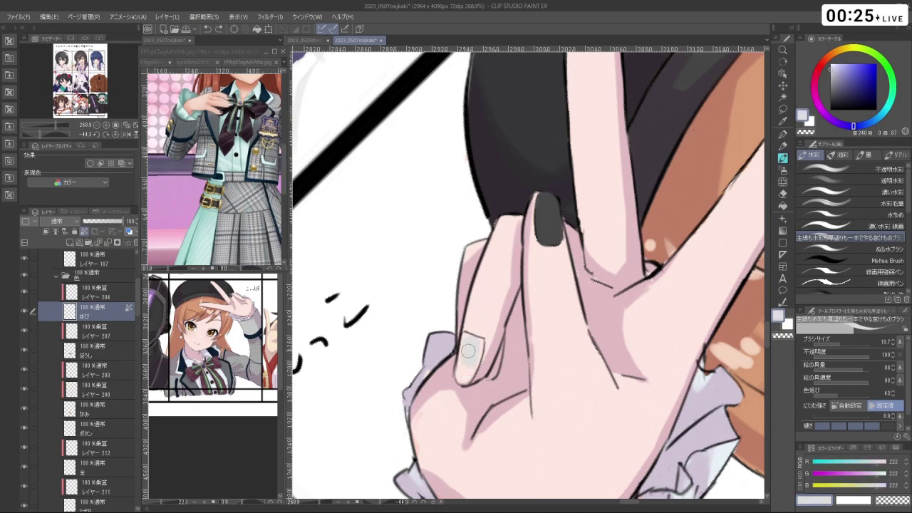
pyautogui.moveTo(464, 355)
pyautogui.mouseDown()
pyautogui.moveTo(462, 377)
pyautogui.moveTo(477, 344)
pyautogui.mouseUp()
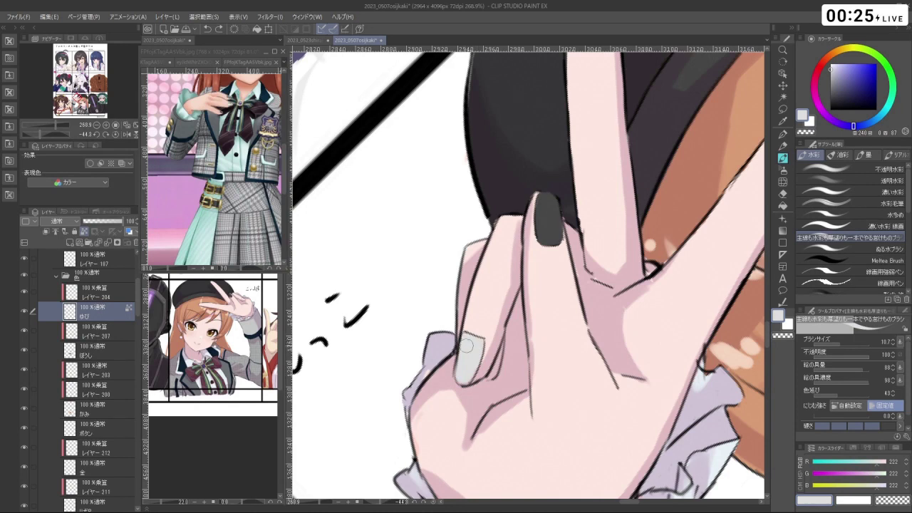
# - Add a white highlight on the thumbnail and soften it with the Blur blend sub tool
pyautogui.click(834, 62)
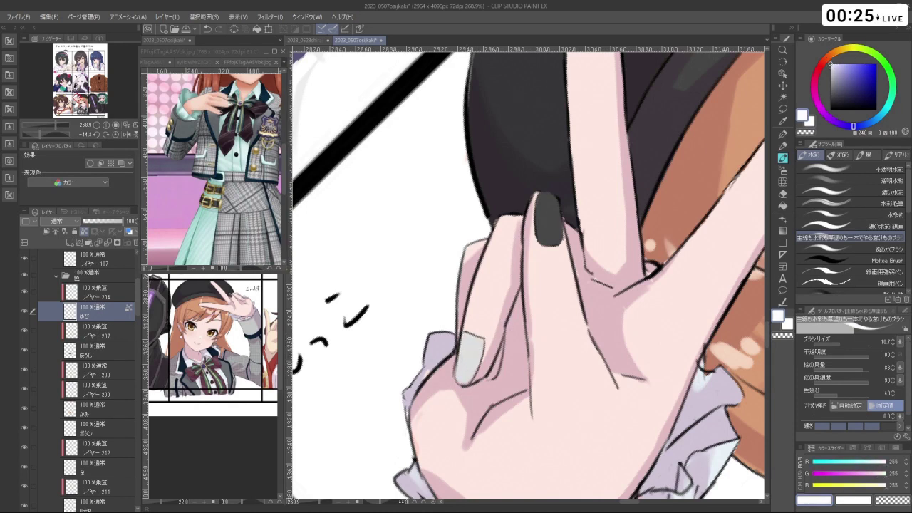
pyautogui.moveTo(474, 345); pyautogui.dragTo(463, 377)
pyautogui.press('[')
pyautogui.hotkey('ctrl', 'z')
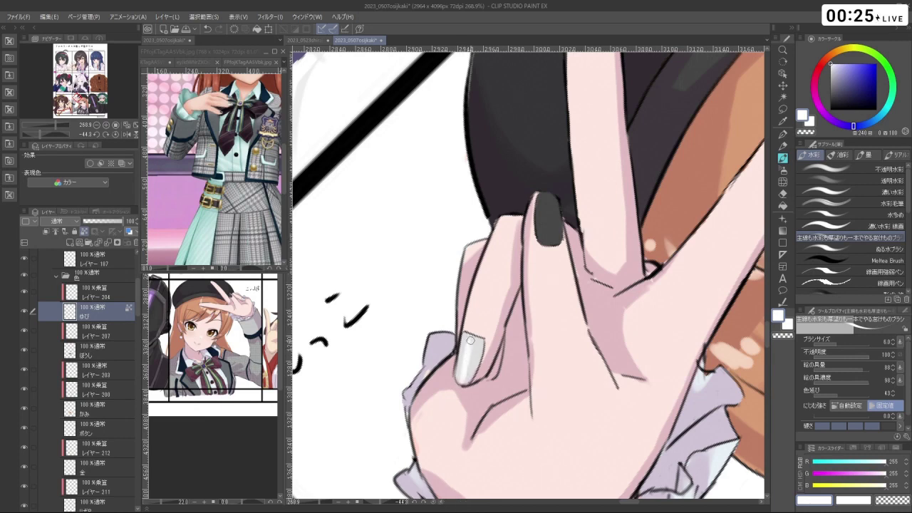
pyautogui.click(784, 181)
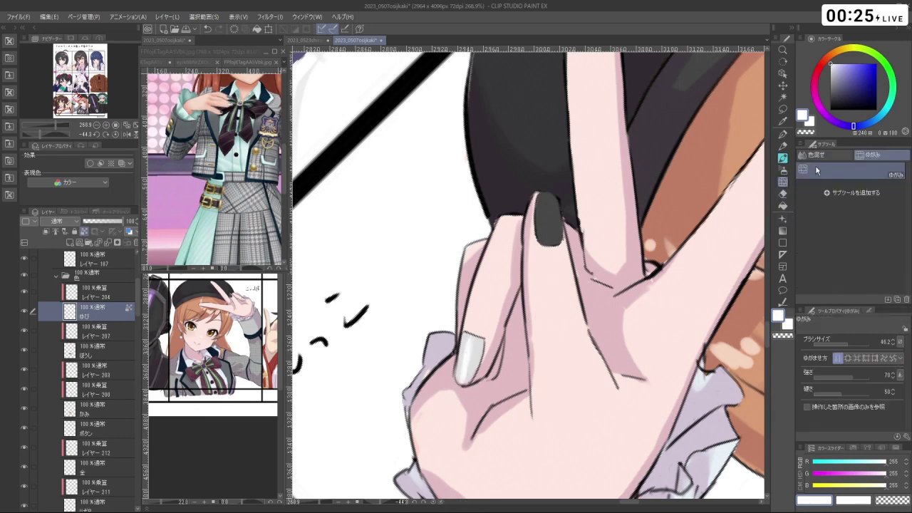
pyautogui.click(815, 155)
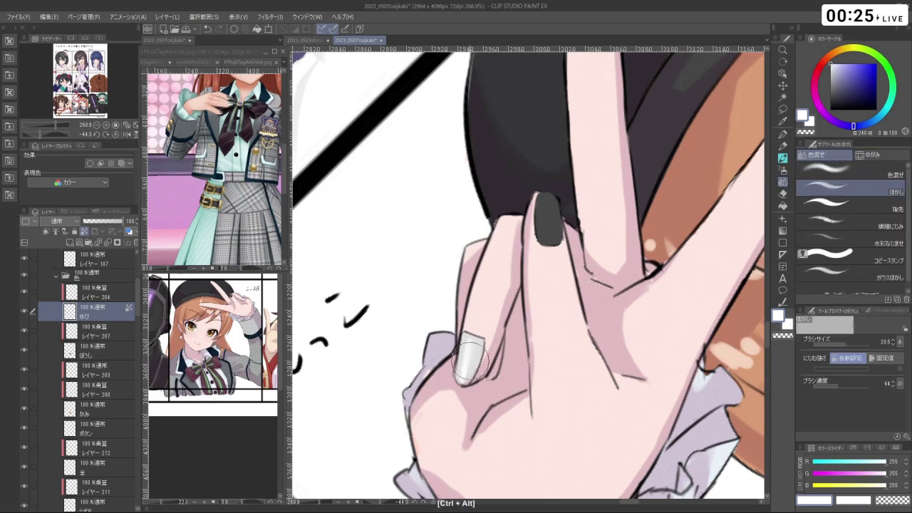
pyautogui.moveTo(470, 360)
pyautogui.mouseDown()
pyautogui.moveTo(468, 372)
pyautogui.moveTo(472, 350)
pyautogui.moveTo(466, 375)
pyautogui.mouseUp()
pyautogui.click(783, 158)
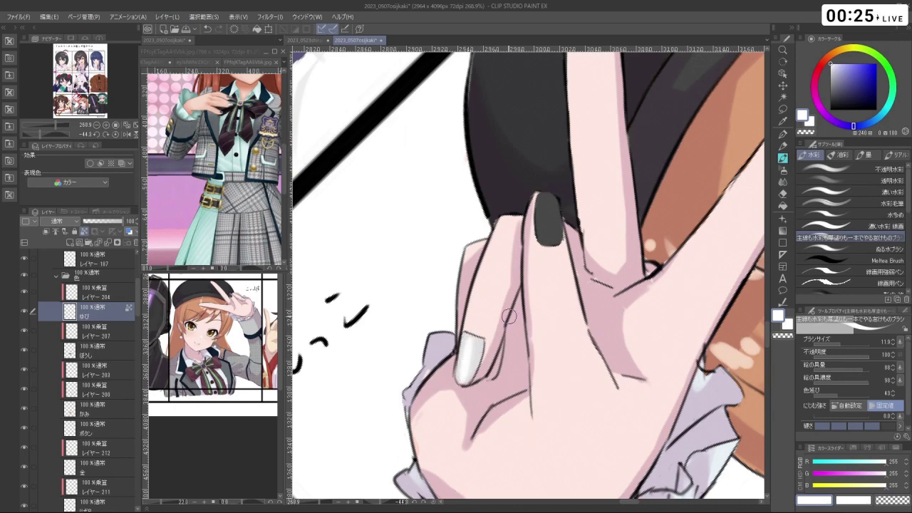
# - Sample a lighter grey from the dark nail and paint highlights on it
pyautogui.moveTo(510, 317); pyautogui.dragTo(566, 328)
pyautogui.rightClick(536, 282)
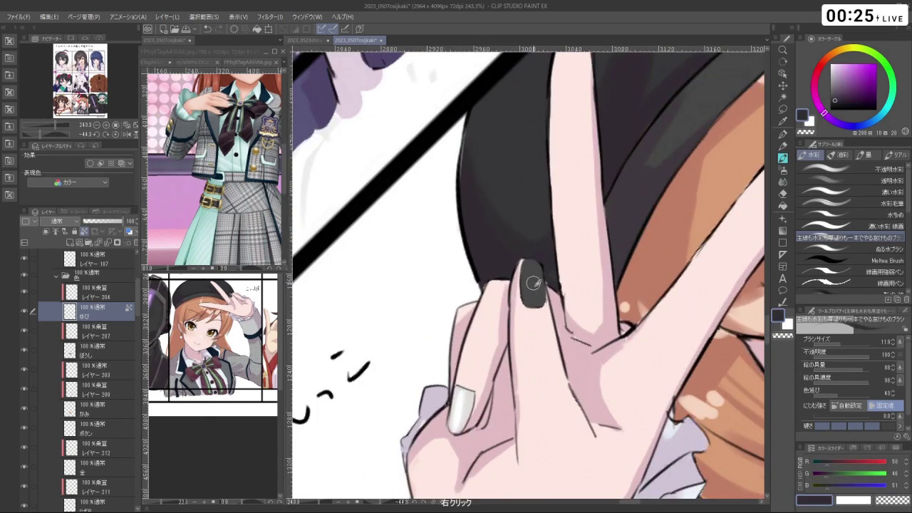
pyautogui.rightClick(536, 288)
pyautogui.hotkey('ctrl', 'z')
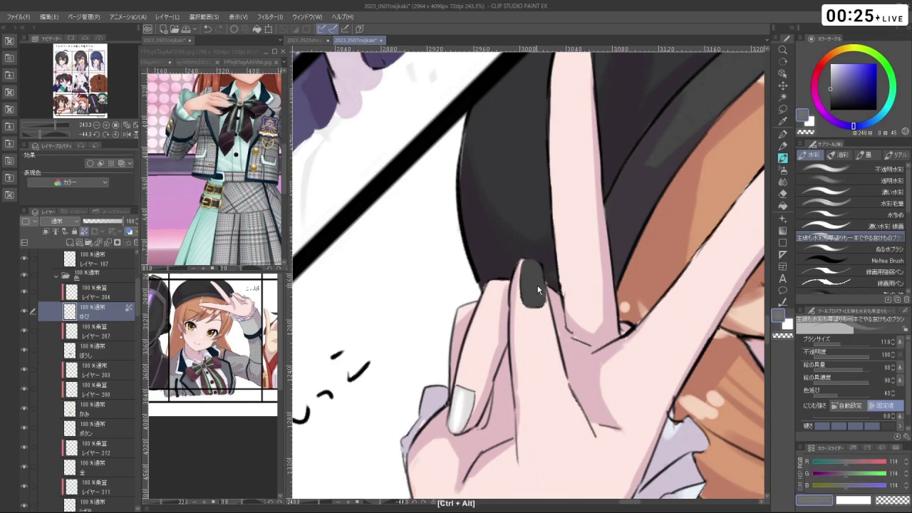
pyautogui.moveTo(538, 290)
pyautogui.mouseDown()
pyautogui.moveTo(533, 266)
pyautogui.moveTo(542, 289)
pyautogui.moveTo(585, 304)
pyautogui.moveTo(551, 298)
pyautogui.moveTo(568, 306)
pyautogui.moveTo(529, 323)
pyautogui.mouseUp()
pyautogui.hotkey('ctrl', 'space')
pyautogui.press('x')
pyautogui.hotkey('ctrl', 'z')
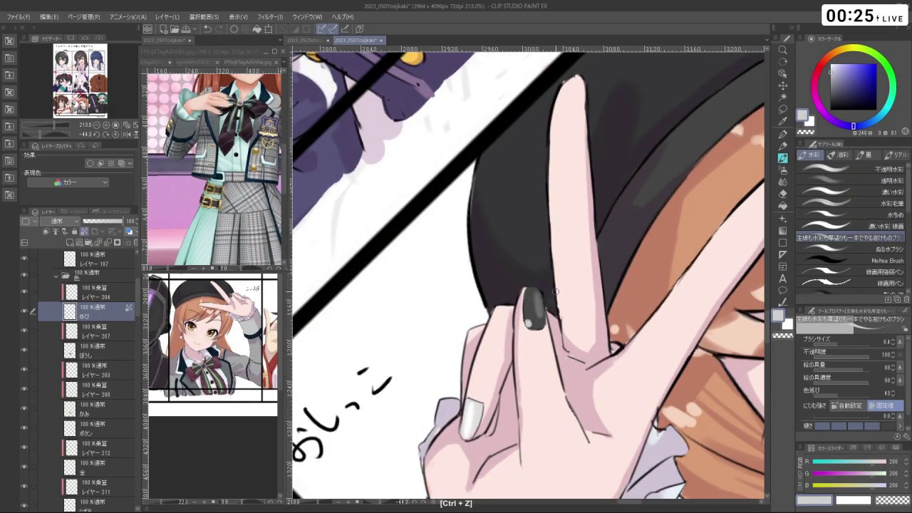
# - Dab pure white accents onto the dark fingernail
pyautogui.keyDown('alt'); pyautogui.click(698, 162); pyautogui.keyUp('alt')
pyautogui.click(527, 323)
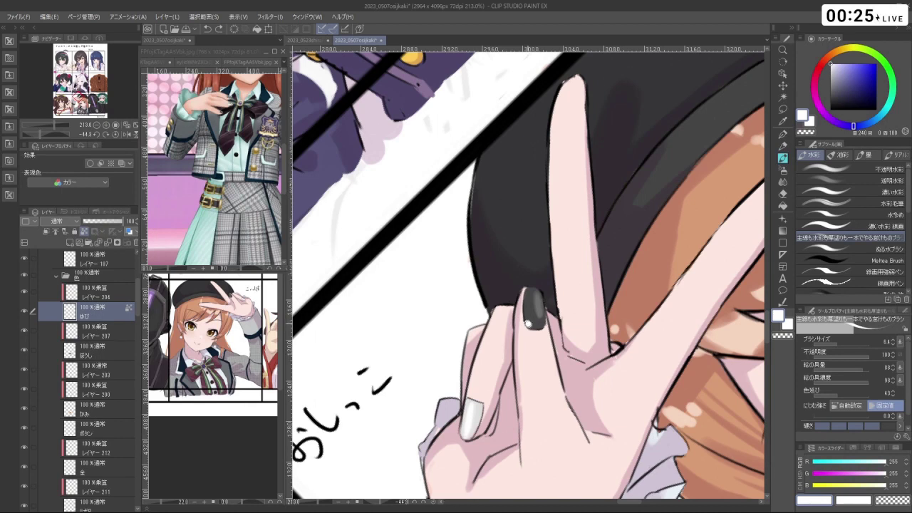
pyautogui.hotkey('ctrl', 'z')
pyautogui.hotkey('ctrl', 'z')
pyautogui.hotkey('ctrl', 'z')
pyautogui.click(536, 324)
pyautogui.moveTo(576, 345)
pyautogui.mouseDown()
pyautogui.moveTo(513, 314)
pyautogui.moveTo(556, 271)
pyautogui.moveTo(542, 228)
pyautogui.mouseUp()
# - Switch the colour to black, select Layer 187, and zoom in on the dark fingernail
pyautogui.press('x')
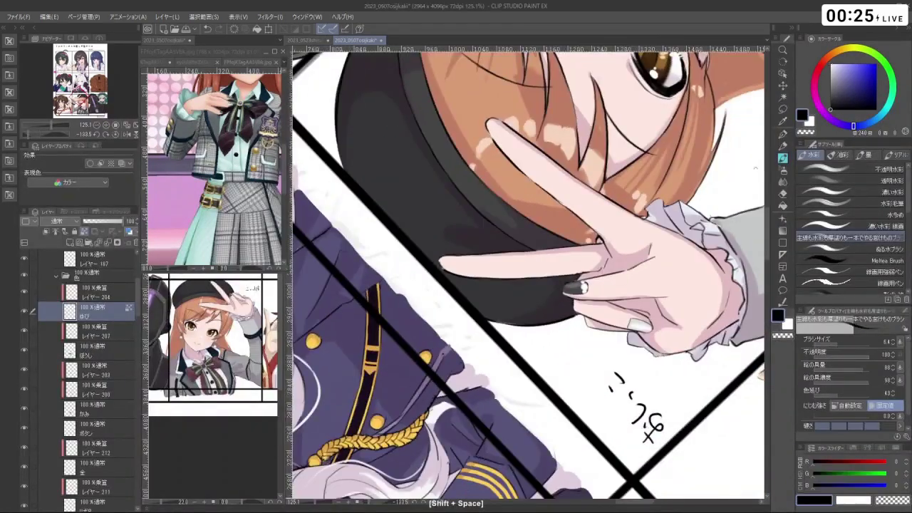
pyautogui.click(106, 258)
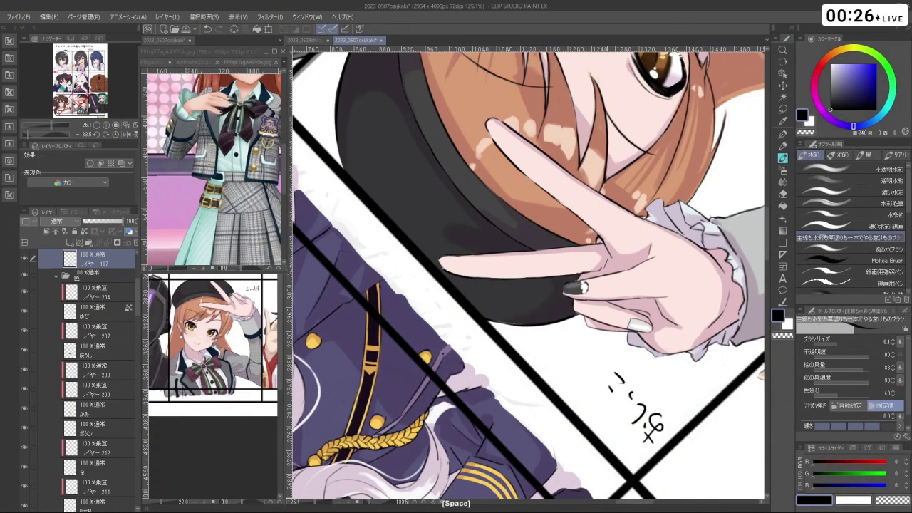
pyautogui.moveTo(577, 287)
pyautogui.mouseDown()
pyautogui.moveTo(597, 293)
pyautogui.moveTo(604, 265)
pyautogui.mouseUp()
# - Undo the last white highlight stroke and erase two stray spots of the nail accent with transparent colour
pyautogui.hotkey('ctrl', 'z')
pyautogui.press('c')
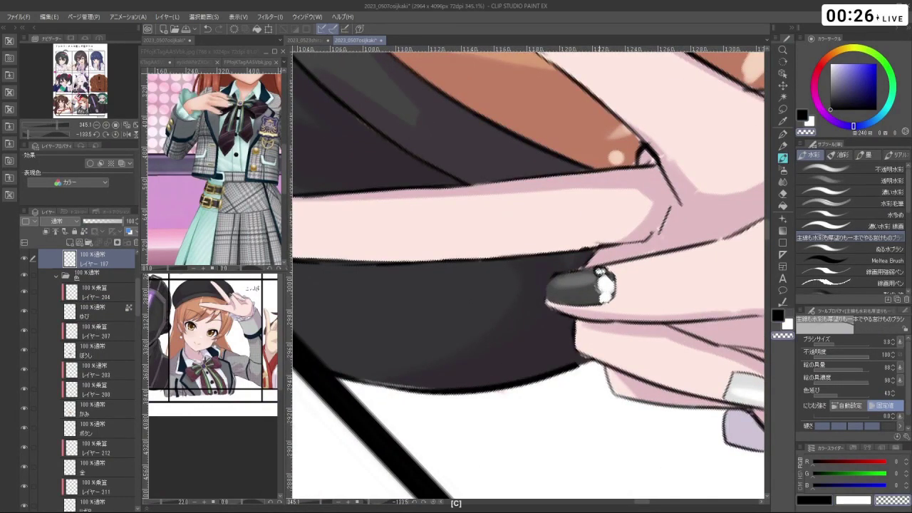
pyautogui.click(601, 268)
pyautogui.press('c')
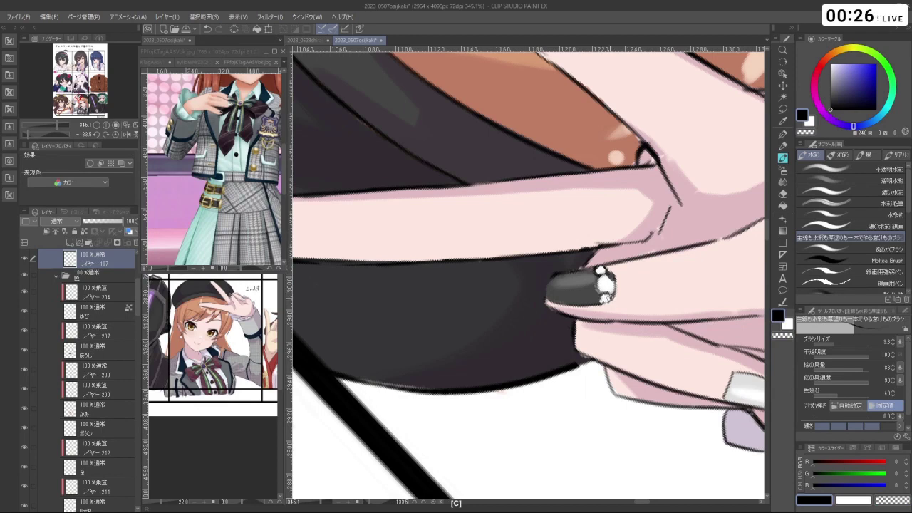
pyautogui.hotkey('ctrl', 'alt')
pyautogui.press('c')
pyautogui.click(610, 280)
pyautogui.press('c')
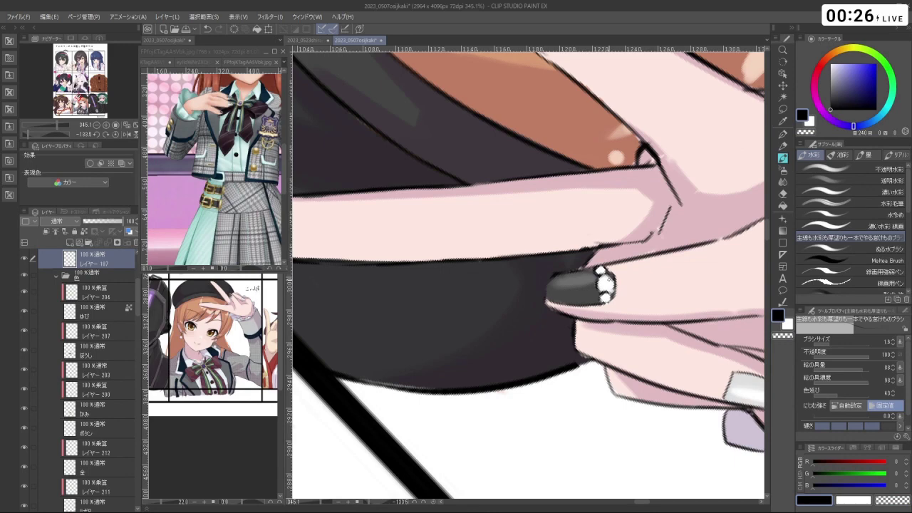
# - Turn the view upright, zoom onto the orange-haired girl's panel, and select レイヤー190
pyautogui.moveTo(641, 178); pyautogui.dragTo(677, 356)
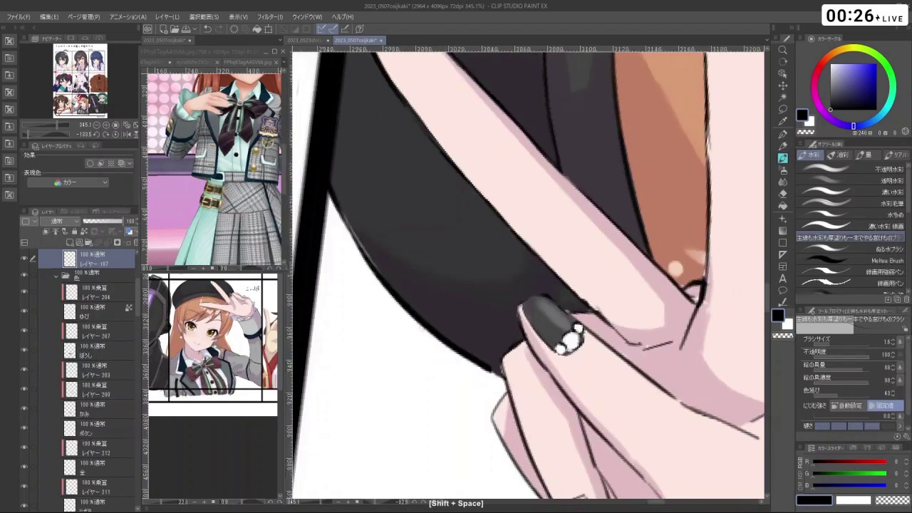
pyautogui.scroll(-5, 527, 278)
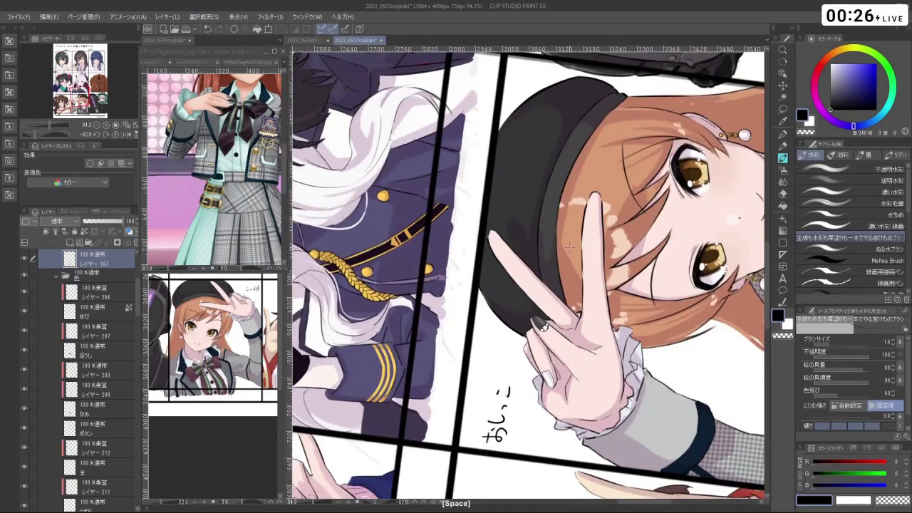
pyautogui.scroll(-4, 528, 278)
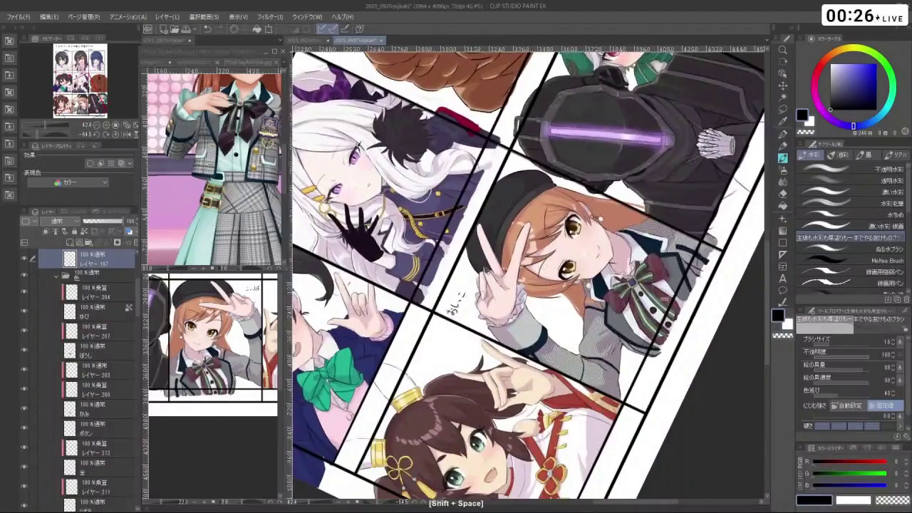
pyautogui.moveTo(642, 178); pyautogui.dragTo(642, 392)
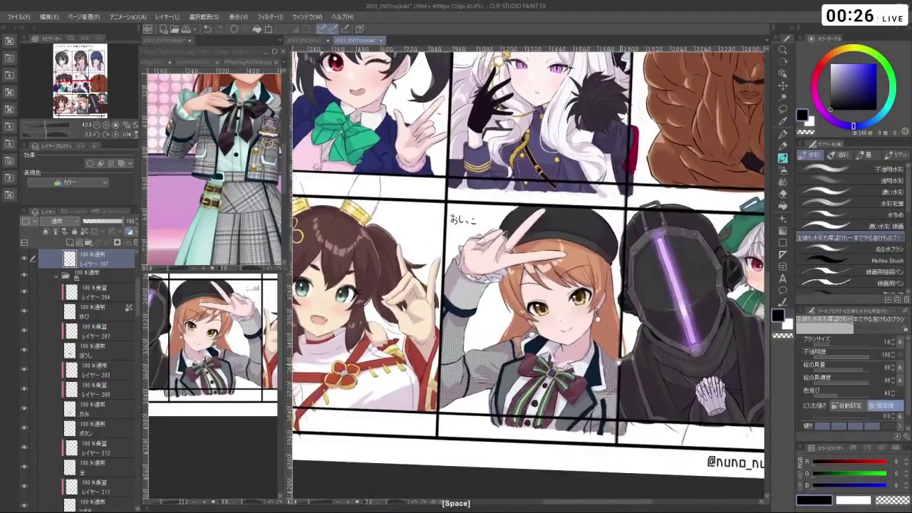
pyautogui.moveTo(527, 285); pyautogui.dragTo(513, 275)
pyautogui.scroll(2, 527, 278)
pyautogui.moveTo(641, 178)
pyautogui.mouseDown()
pyautogui.moveTo(677, 249)
pyautogui.moveTo(642, 178)
pyautogui.mouseUp()
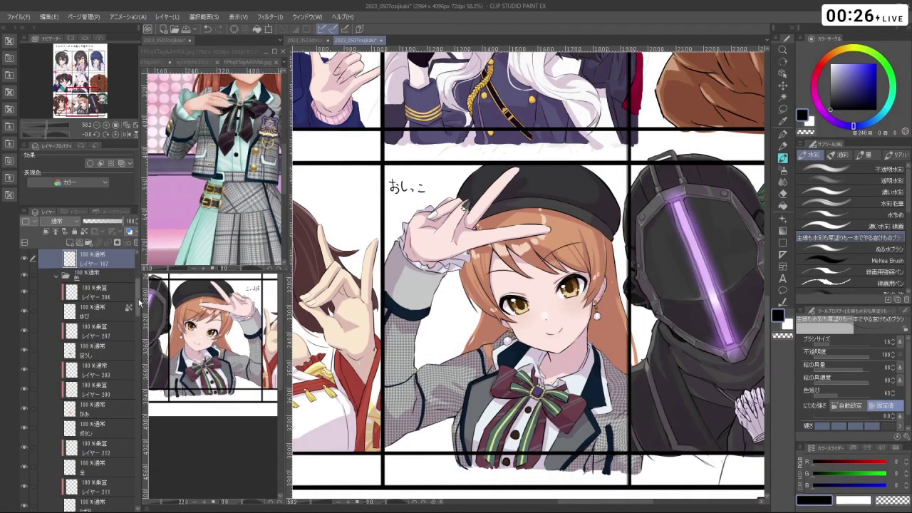
pyautogui.scroll(4, 100, 349)
pyautogui.click(96, 362)
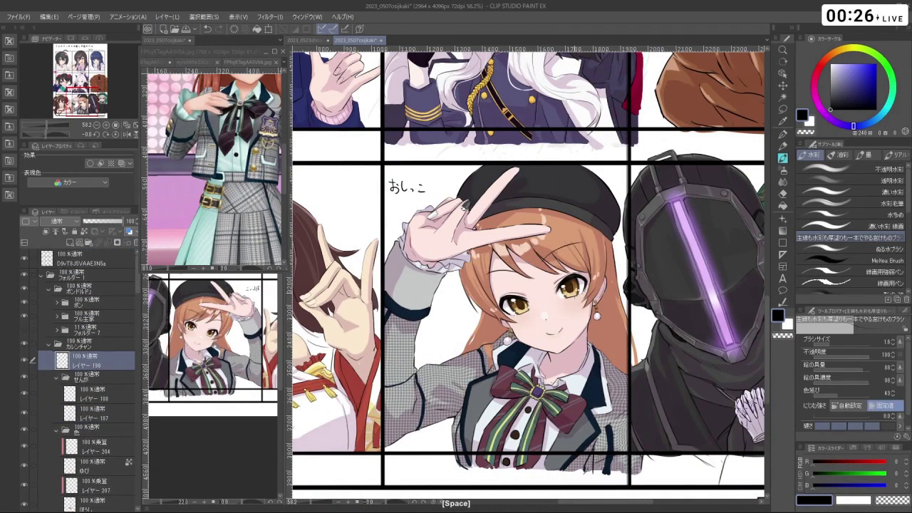
pyautogui.keyDown('ctrl'); pyautogui.click(585, 272); pyautogui.keyUp('ctrl')
pyautogui.rightClick(562, 212)
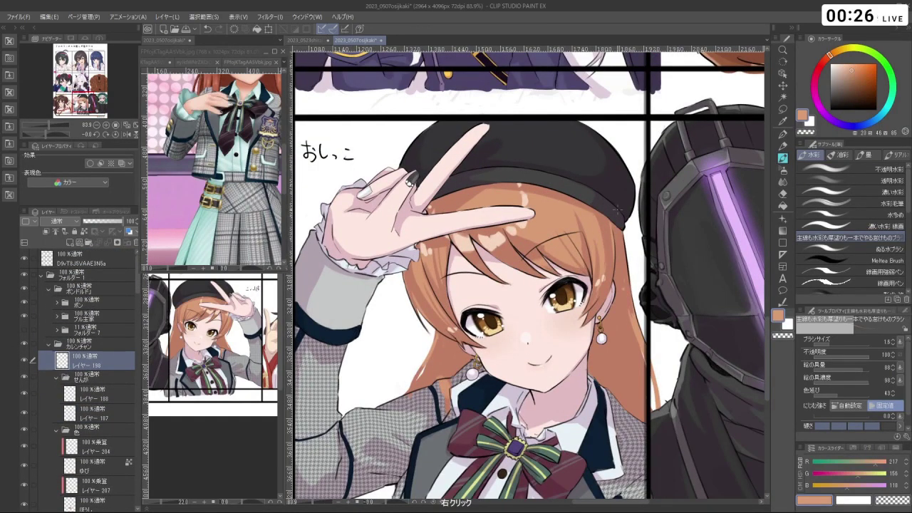
pyautogui.hotkey('ctrl', 'alt')
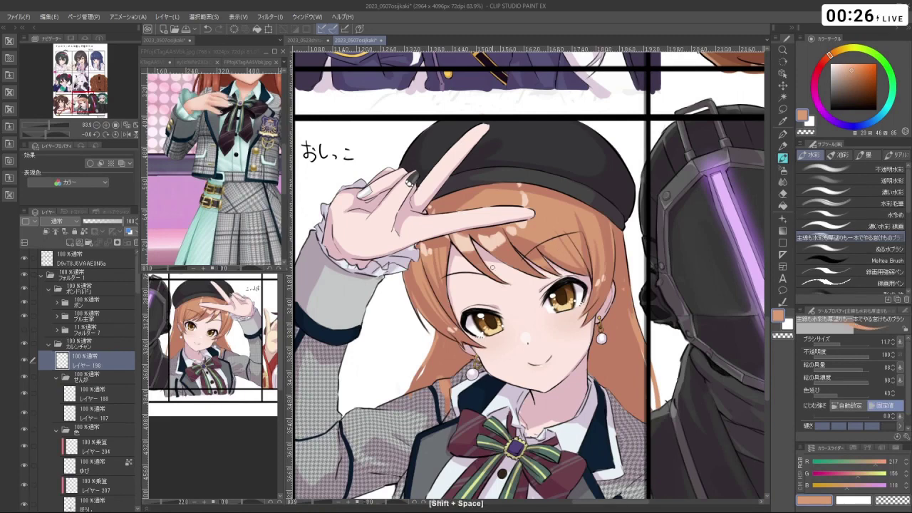
pyautogui.keyDown('ctrl'); pyautogui.click(465, 254); pyautogui.keyUp('ctrl')
pyautogui.moveTo(464, 260)
pyautogui.mouseDown()
pyautogui.moveTo(516, 228)
pyautogui.moveTo(512, 240)
pyautogui.mouseUp()
pyautogui.hotkey('ctrl', 'z')
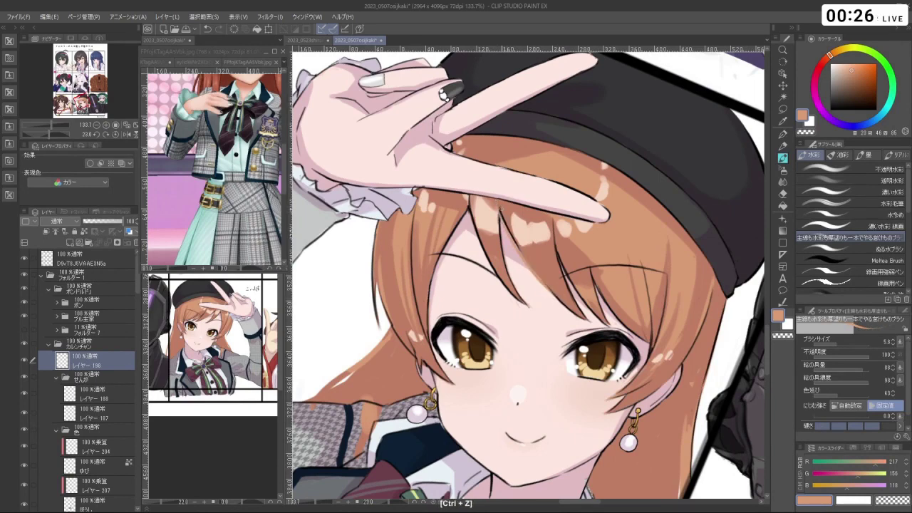
pyautogui.moveTo(642, 214); pyautogui.dragTo(606, 179)
pyautogui.hotkey('ctrl', 'z')
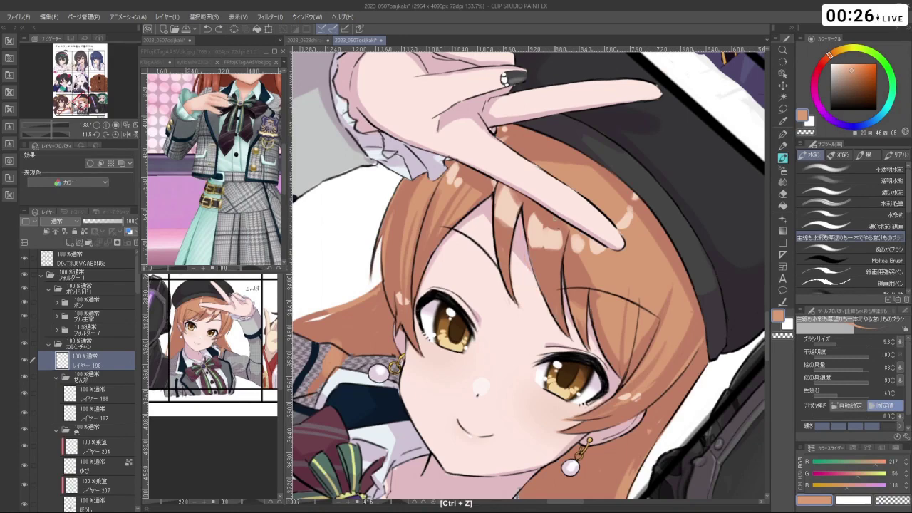
pyautogui.moveTo(555, 221); pyautogui.dragTo(509, 223)
pyautogui.hotkey('ctrl', 'z')
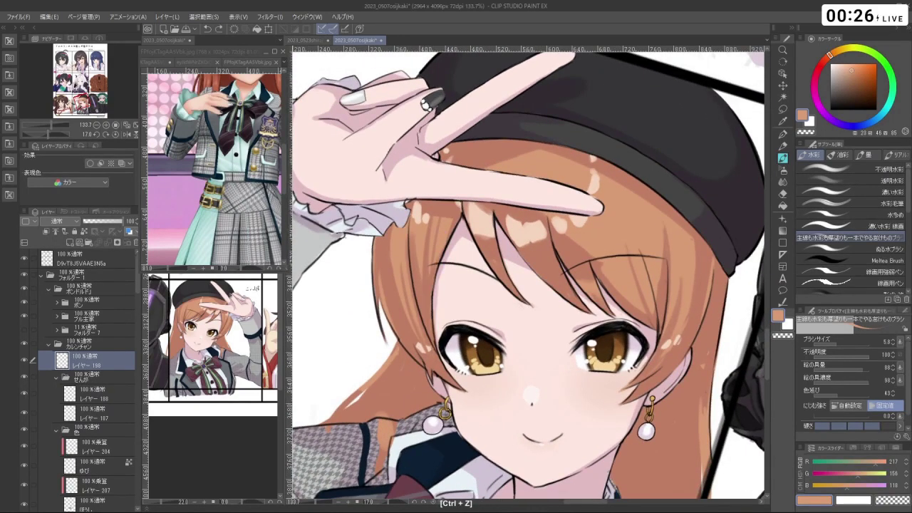
pyautogui.hotkey('shift', 'space')
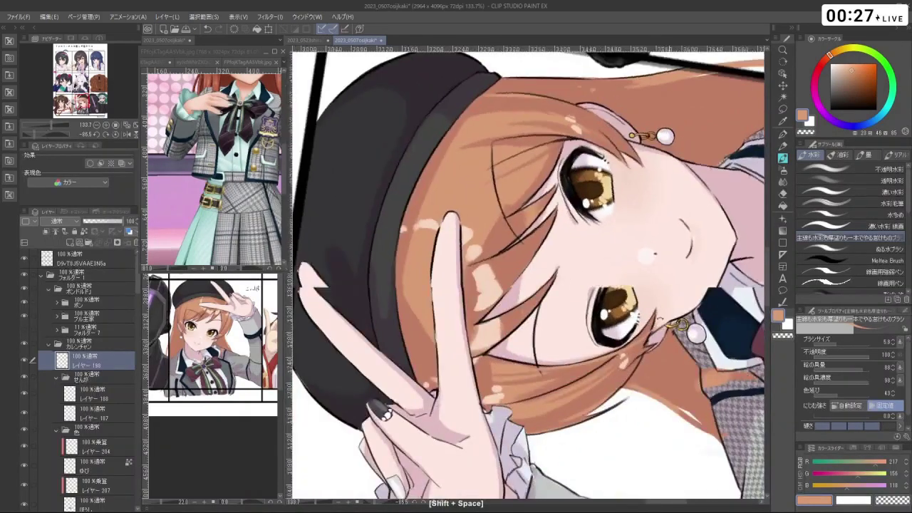
pyautogui.hotkey('ctrl', 'z')
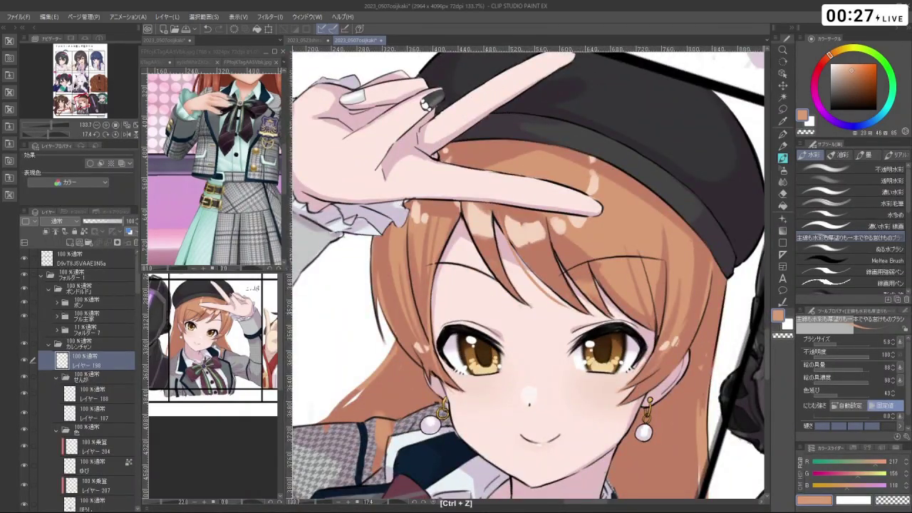
pyautogui.hotkey('shift', 'space')
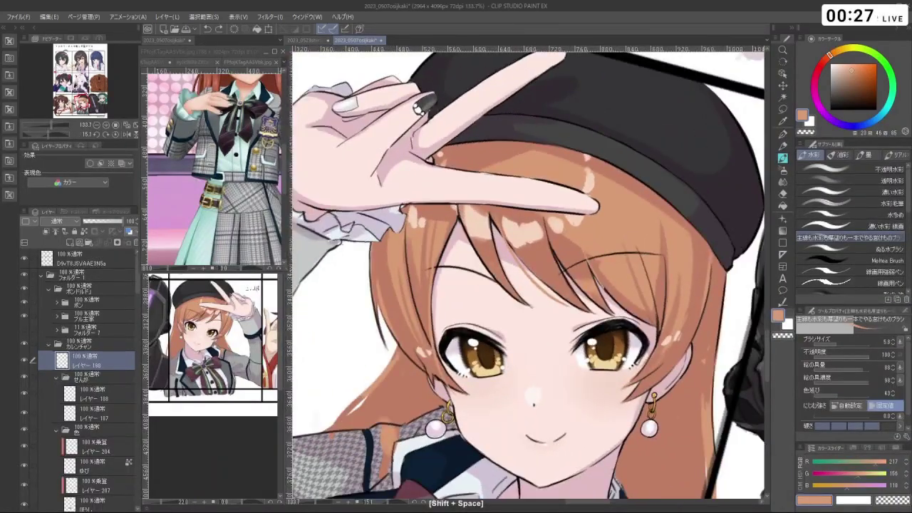
pyautogui.hotkey('ctrl', 'z')
pyautogui.hotkey('shift', 'space')
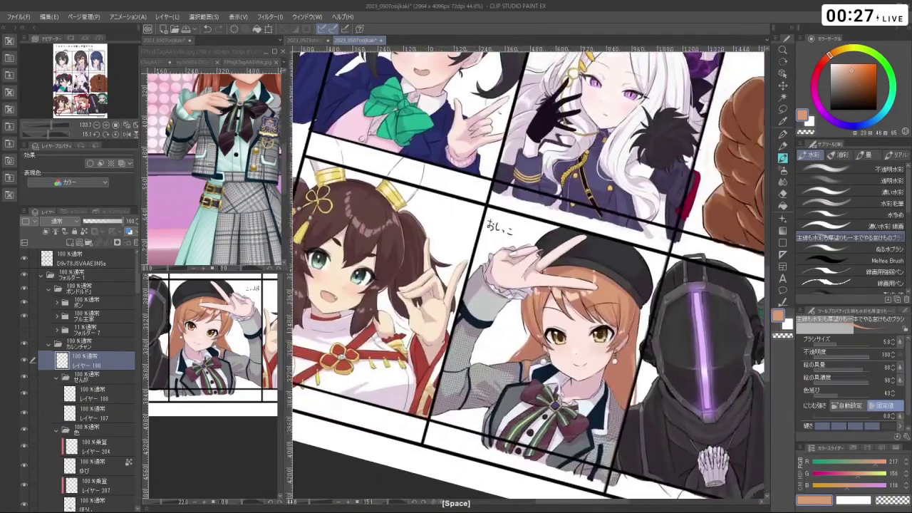
pyautogui.press('c')
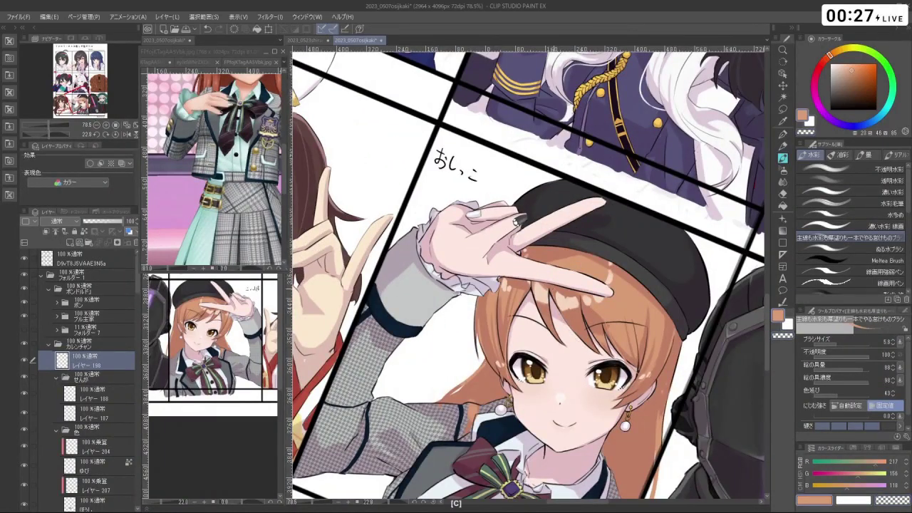
pyautogui.hotkey('ctrl', 'z')
pyautogui.hotkey('shift', 'space')
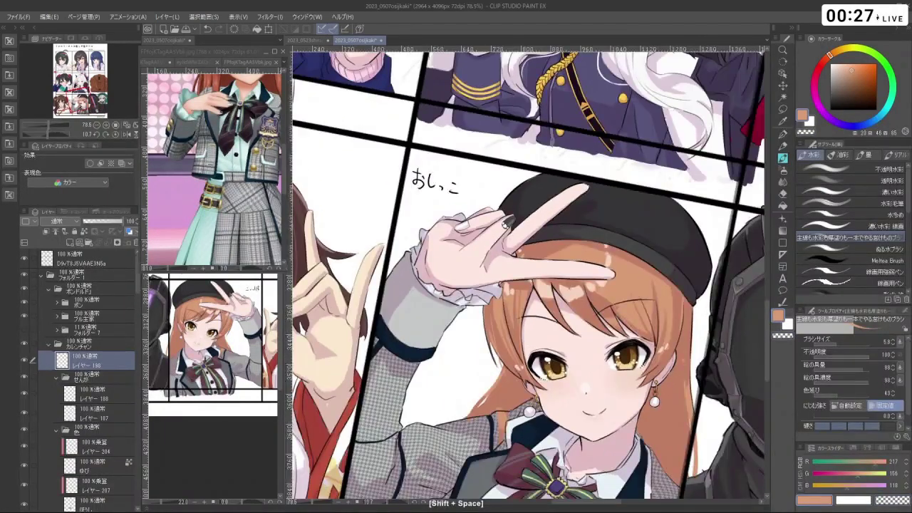
pyautogui.hotkey('ctrl', 'z')
pyautogui.hotkey('shift', 'space')
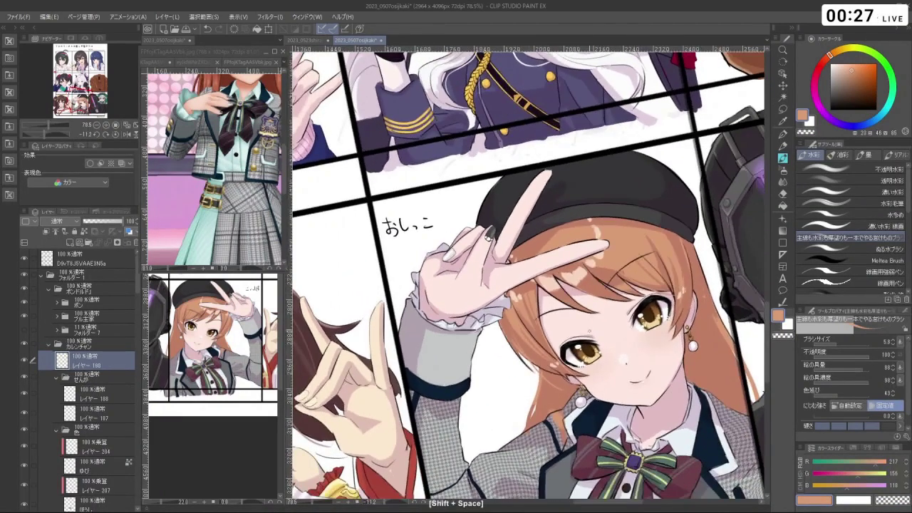
pyautogui.hotkey('ctrl', 'z')
pyautogui.hotkey('shift', 'space')
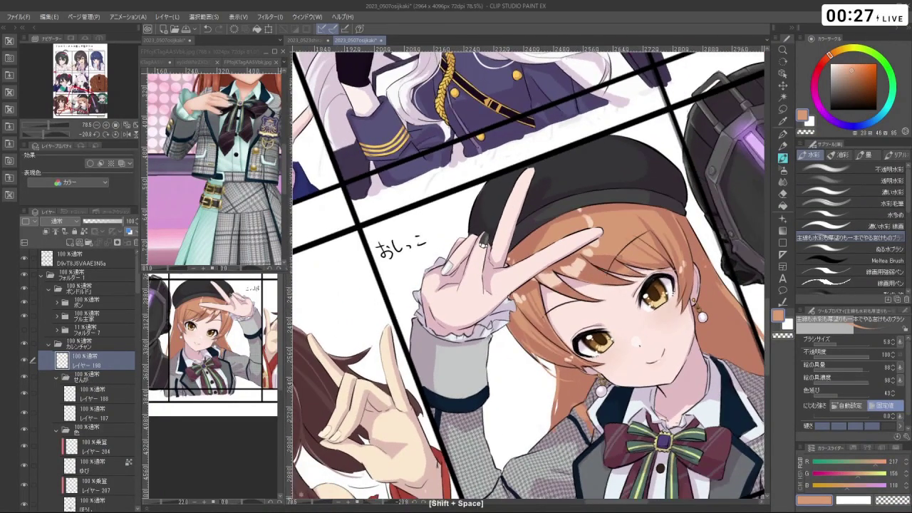
pyautogui.hotkey('ctrl', 'z')
pyautogui.hotkey('shift', 'space')
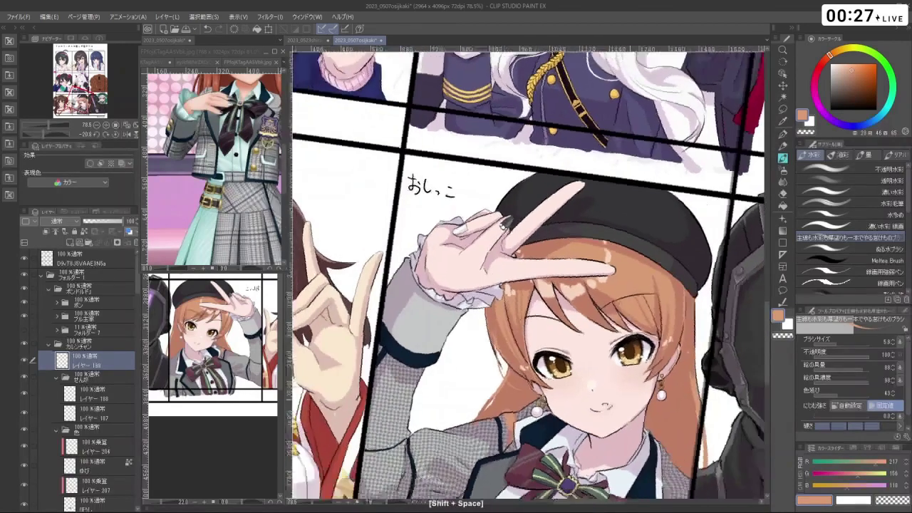
pyautogui.hotkey('shift', 'space')
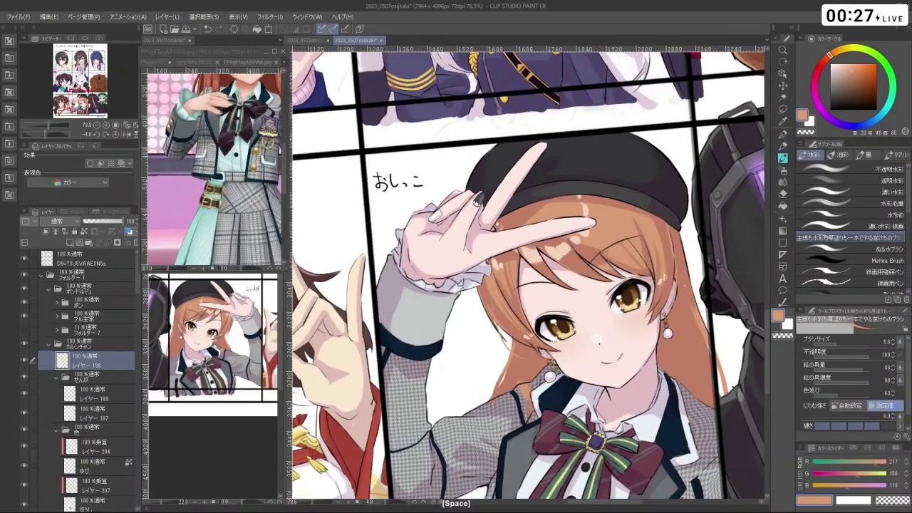
pyautogui.hotkey('ctrl', 'alt')
pyautogui.hotkey('ctrl', 'z')
pyautogui.hotkey('ctrl', 'z')
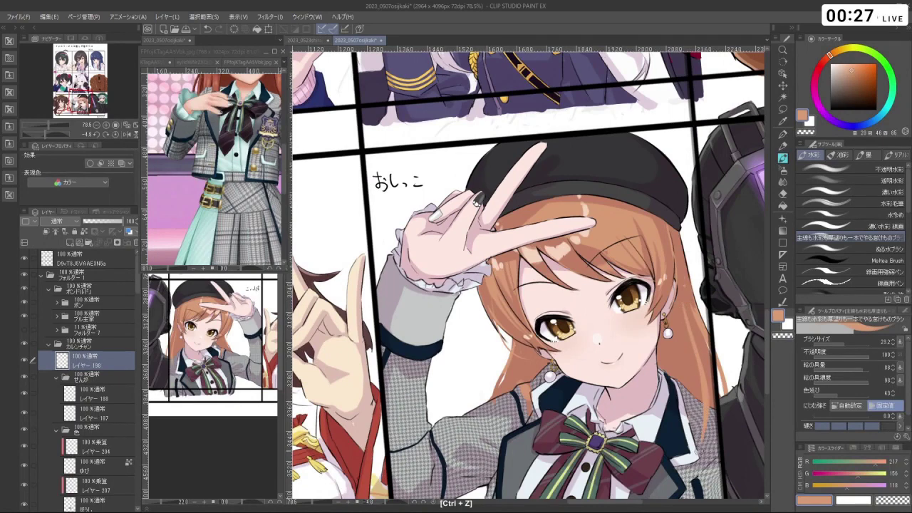
pyautogui.hotkey('shift', 'space')
pyautogui.hotkey('ctrl', 'z')
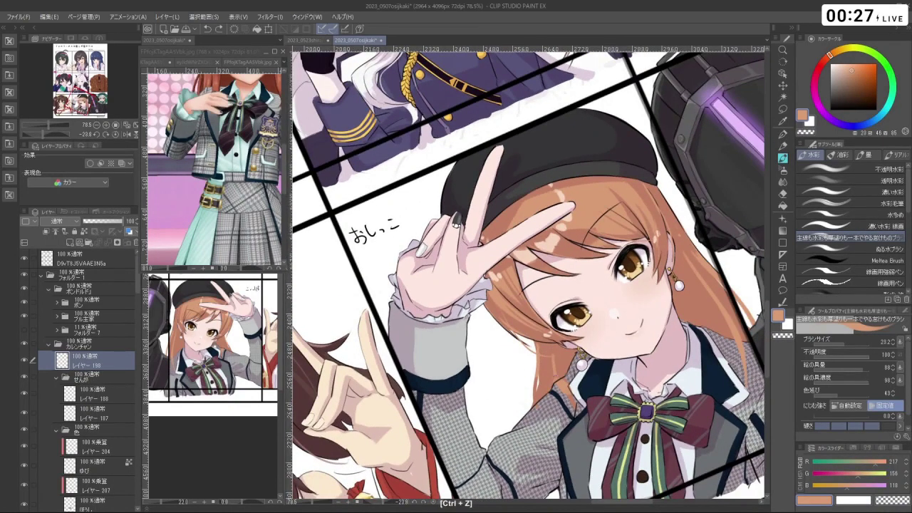
pyautogui.hotkey('ctrl', 'z')
pyautogui.hotkey('ctrl', 'z')
pyautogui.hotkey('shift', 'space')
pyautogui.moveTo(559, 382)
pyautogui.mouseDown()
pyautogui.moveTo(610, 352)
pyautogui.moveTo(543, 387)
pyautogui.mouseUp()
pyautogui.hotkey('shift', 'space')
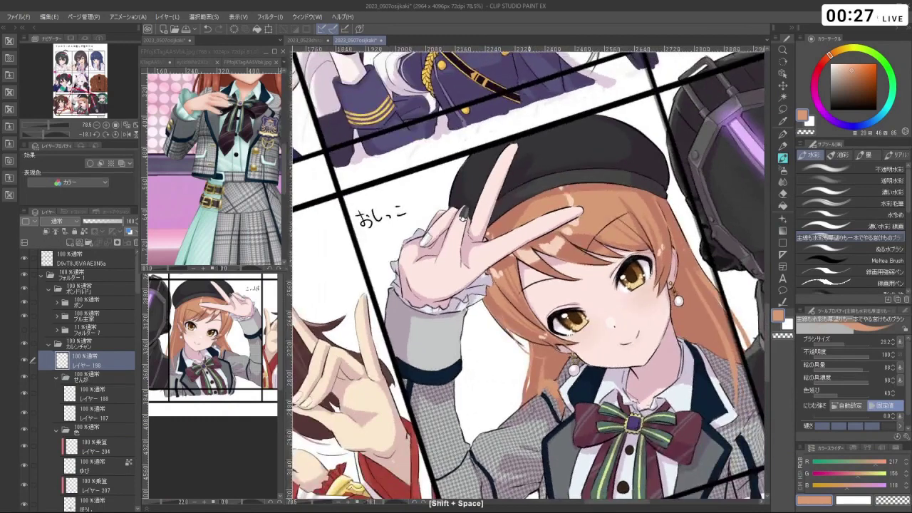
pyautogui.hotkey('ctrl', 'z')
pyautogui.hotkey('ctrl', 'alt')
pyautogui.hotkey('ctrl', 'z')
pyautogui.press('space')
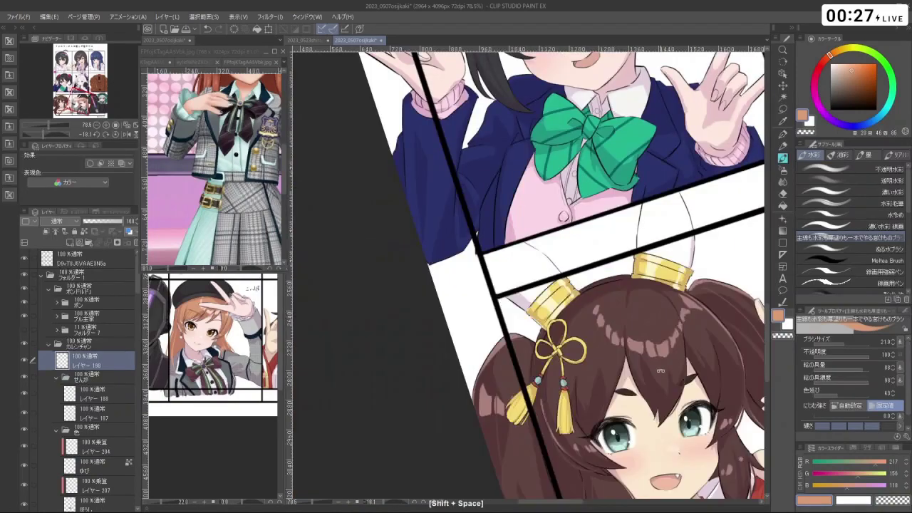
pyautogui.hotkey('ctrl', 'space')
pyautogui.scroll(5, 565, 265)
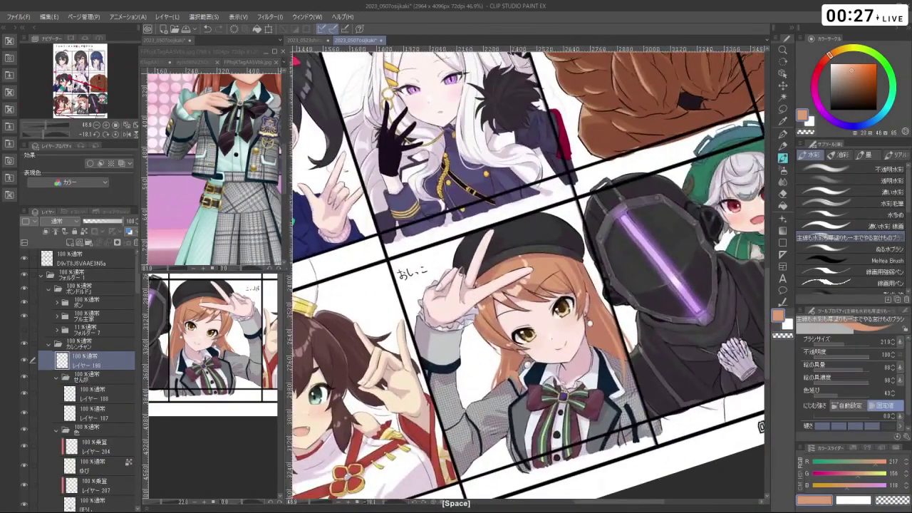
pyautogui.hotkey('ctrl', 'z')
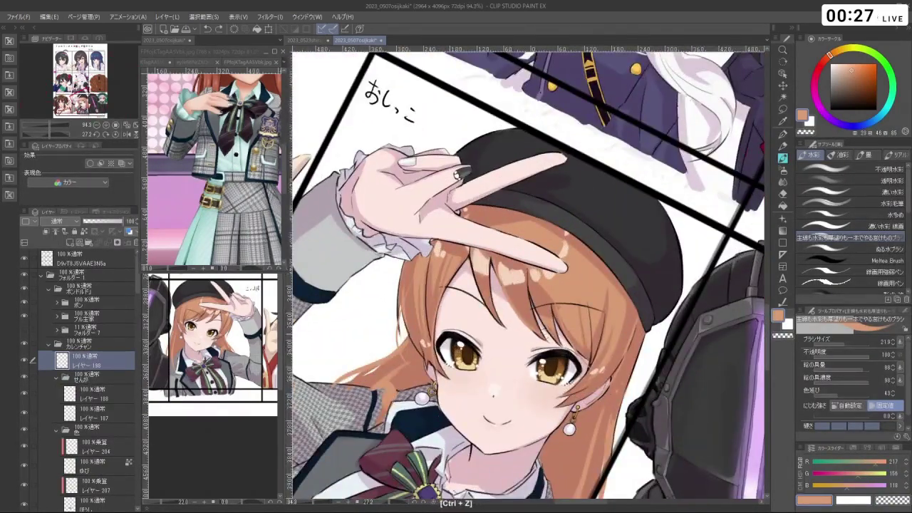
pyautogui.moveTo(520, 299); pyautogui.dragTo(508, 285)
pyautogui.hotkey('ctrl', 'z')
pyautogui.moveTo(527, 178); pyautogui.dragTo(623, 335)
pyautogui.scroll(-3, 528, 275)
pyautogui.click(513, 335)
pyautogui.hotkey('ctrl', 'z')
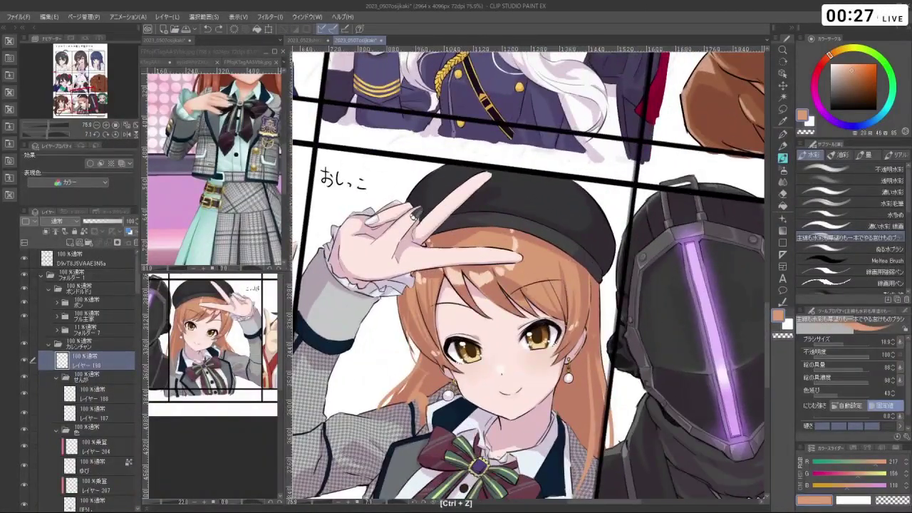
pyautogui.moveTo(577, 343); pyautogui.dragTo(573, 343)
pyautogui.hotkey('ctrl', 'z')
pyautogui.moveTo(566, 289); pyautogui.dragTo(570, 367)
pyautogui.moveTo(575, 389)
pyautogui.mouseDown()
pyautogui.moveTo(555, 464)
pyautogui.moveTo(574, 440)
pyautogui.mouseUp()
pyautogui.hotkey('ctrl', 'z')
pyautogui.hotkey('ctrl', 'z')
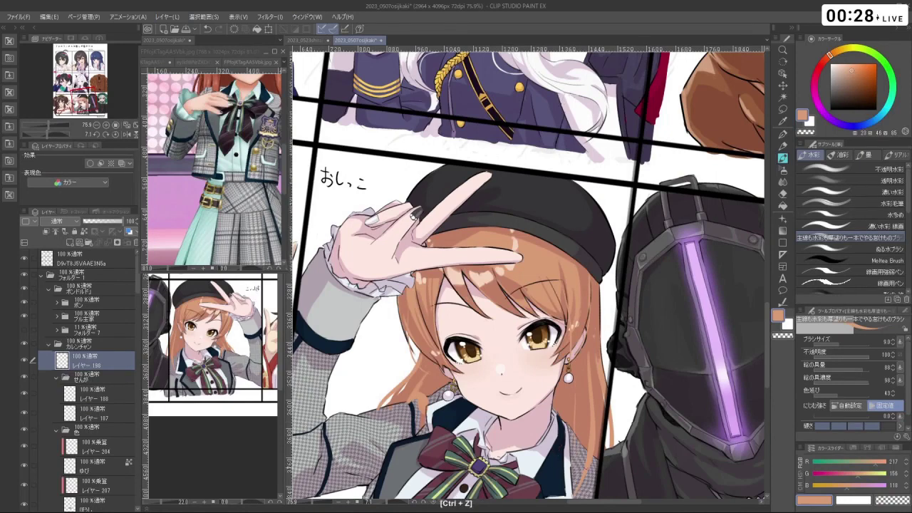
pyautogui.hotkey('ctrl', 'z')
pyautogui.moveTo(578, 366); pyautogui.dragTo(576, 451)
pyautogui.hotkey('ctrl', 'z')
pyautogui.moveTo(577, 366); pyautogui.dragTo(576, 442)
pyautogui.hotkey('ctrl', 'z')
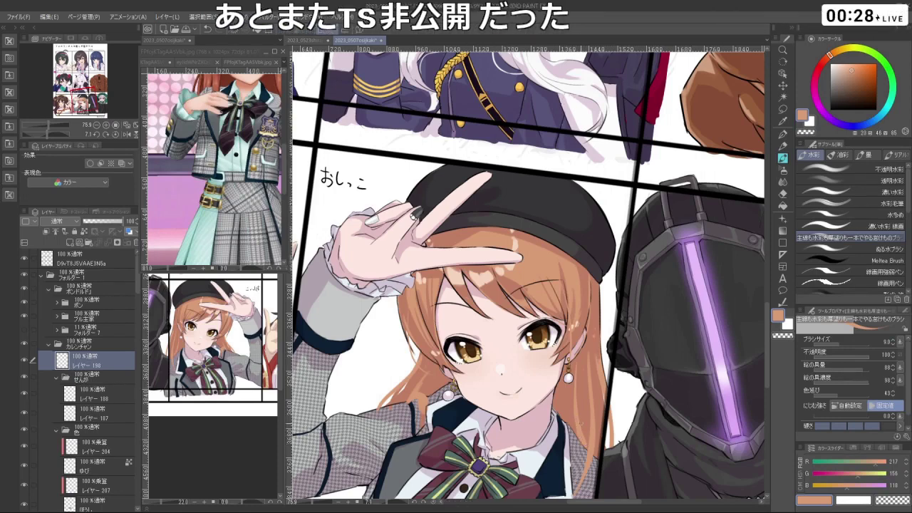
pyautogui.hotkey('shift', 'space')
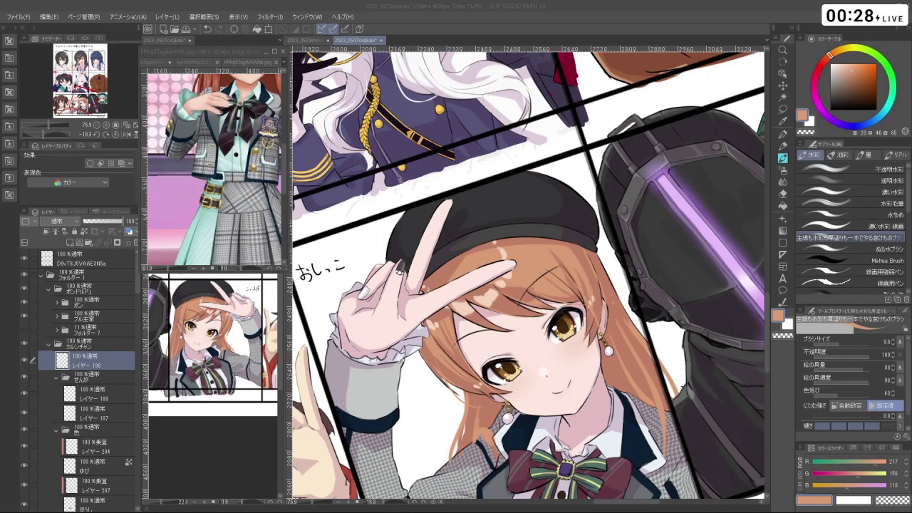
pyautogui.press('space')
pyautogui.rightClick(483, 296)
pyautogui.hotkey('ctrl', 'z')
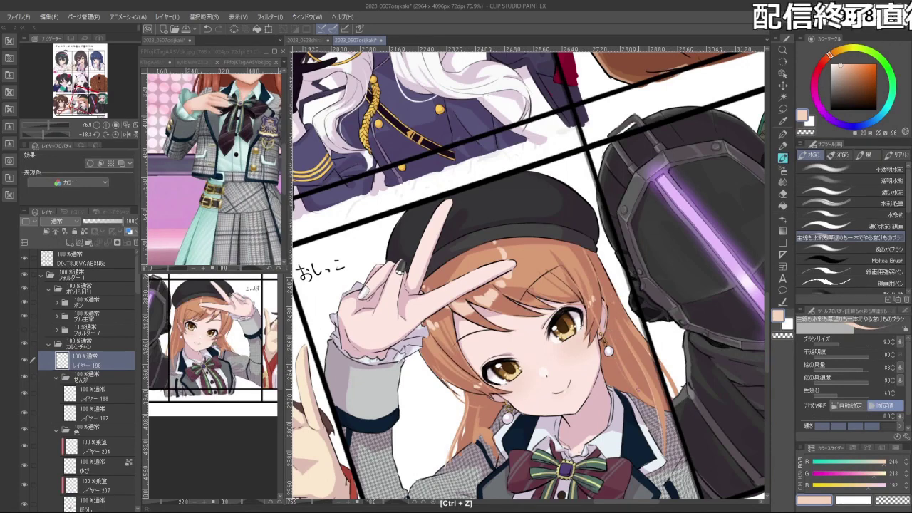
pyautogui.moveTo(498, 300); pyautogui.dragTo(567, 278)
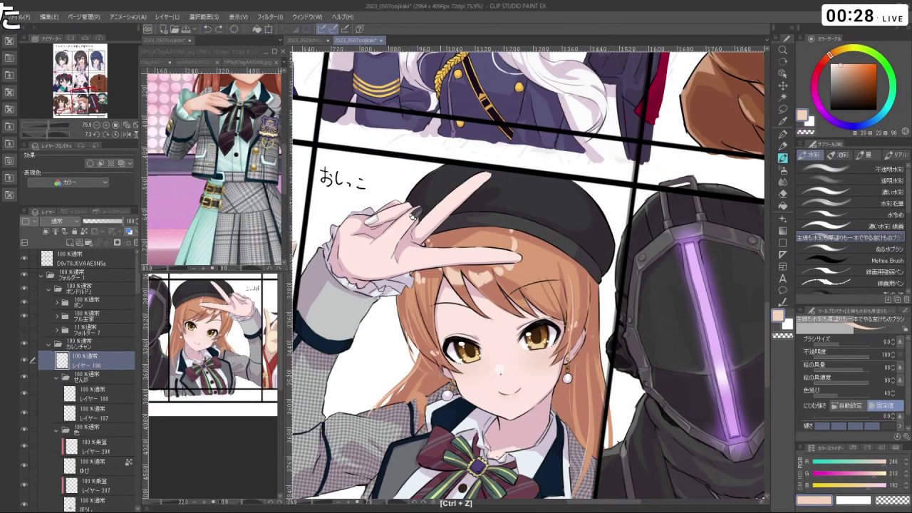
pyautogui.hotkey('ctrl', 'z')
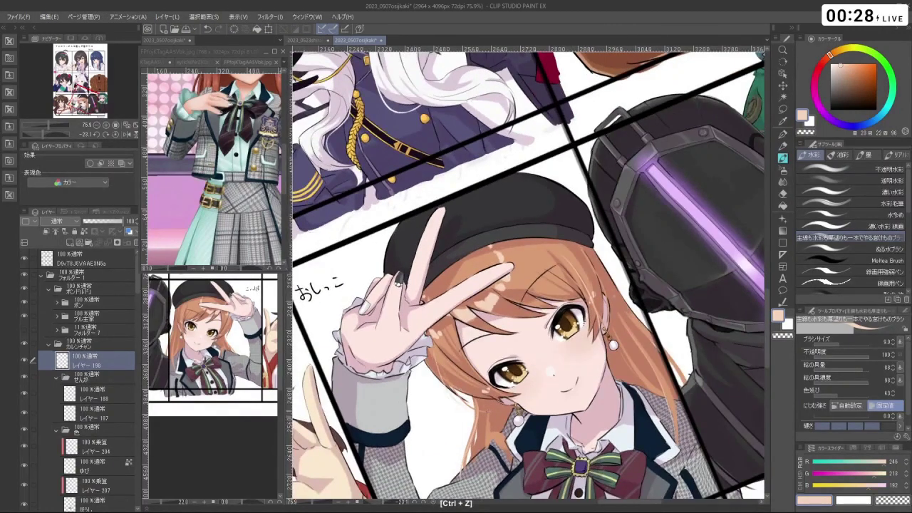
pyautogui.hotkey('ctrl', 'z')
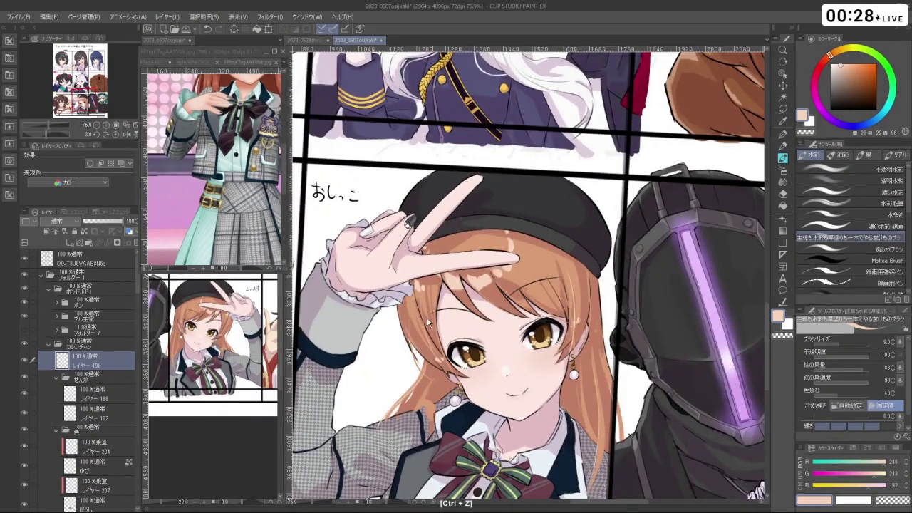
pyautogui.hotkey('shift', 'space')
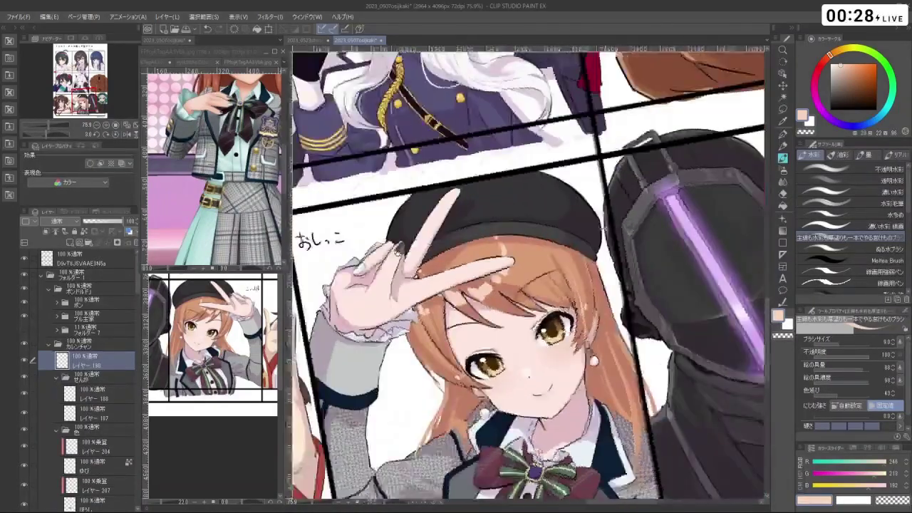
pyautogui.moveTo(515, 296)
pyautogui.mouseDown()
pyautogui.moveTo(442, 296)
pyautogui.moveTo(514, 296)
pyautogui.mouseUp()
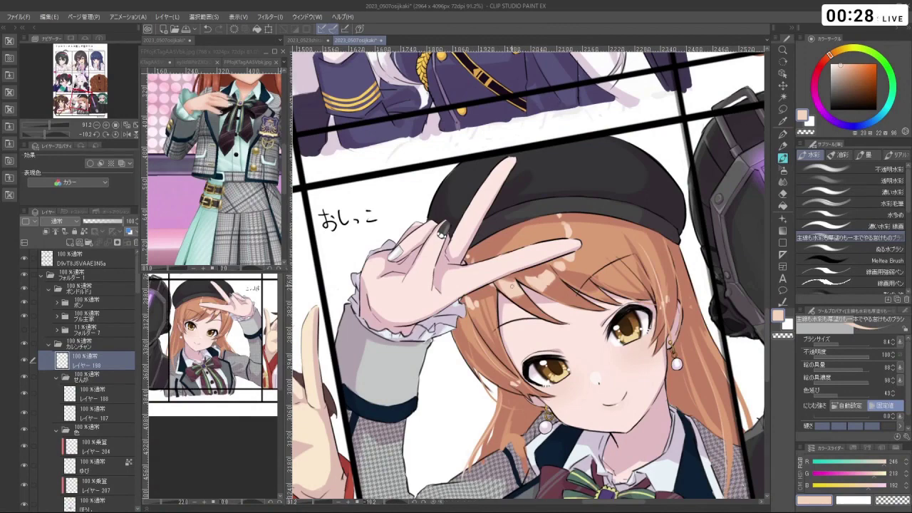
pyautogui.press('c')
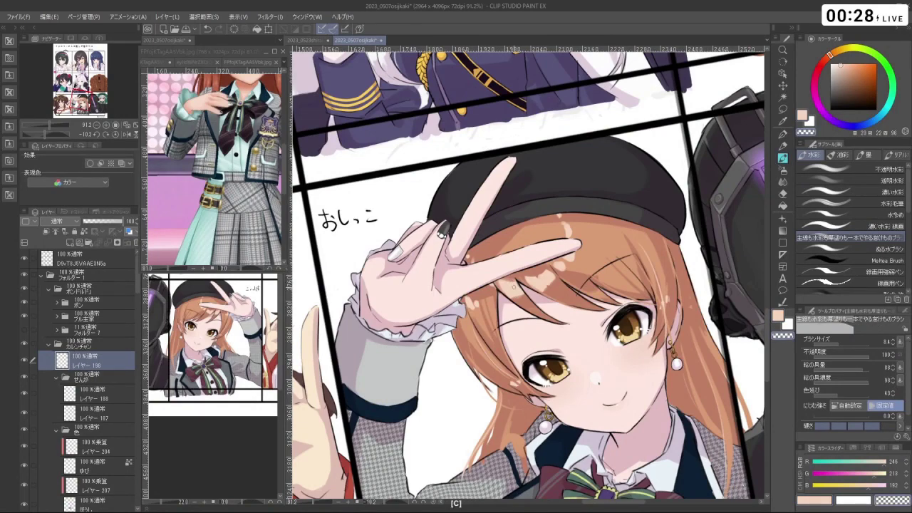
pyautogui.hotkey('ctrl', 'z')
pyautogui.moveTo(513, 285); pyautogui.dragTo(616, 303)
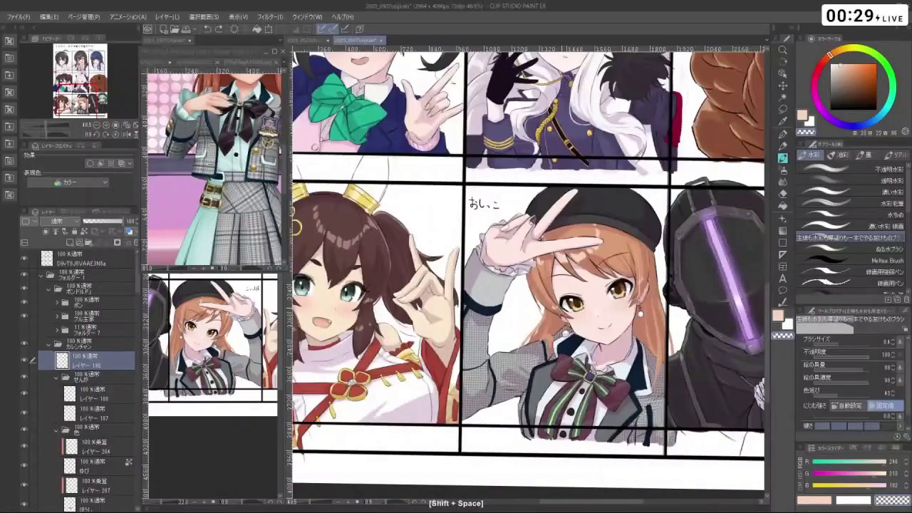
pyautogui.hotkey('ctrl', '+')
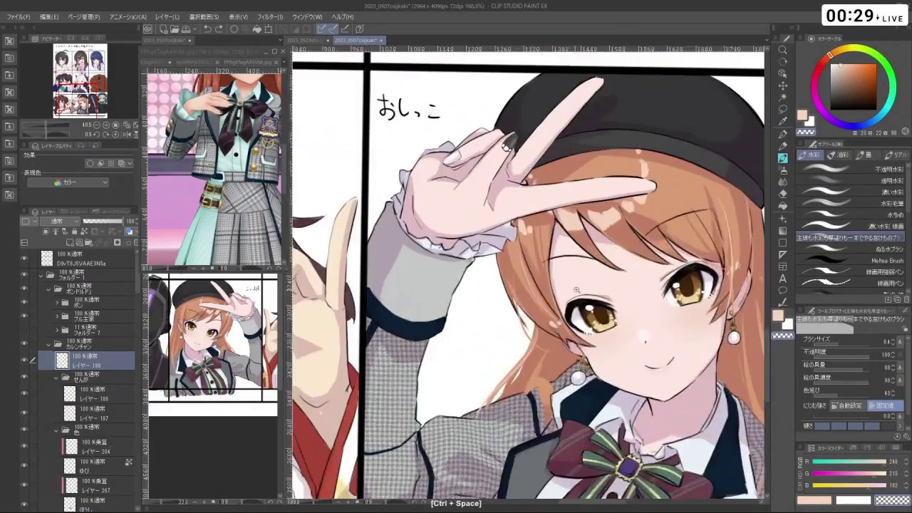
pyautogui.press('^')
pyautogui.press('^')
pyautogui.hotkey('ctrl', 'z')
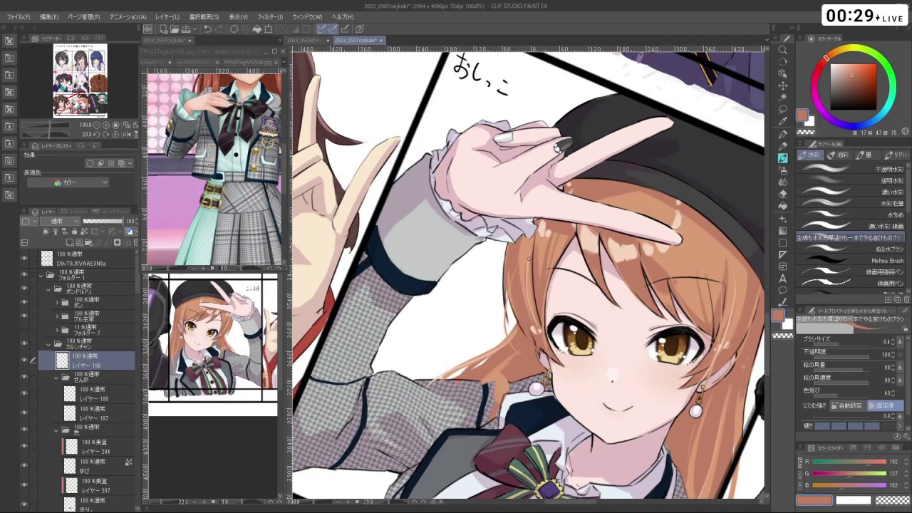
pyautogui.rightClick(524, 325)
pyautogui.hotkey('ctrl', 'z')
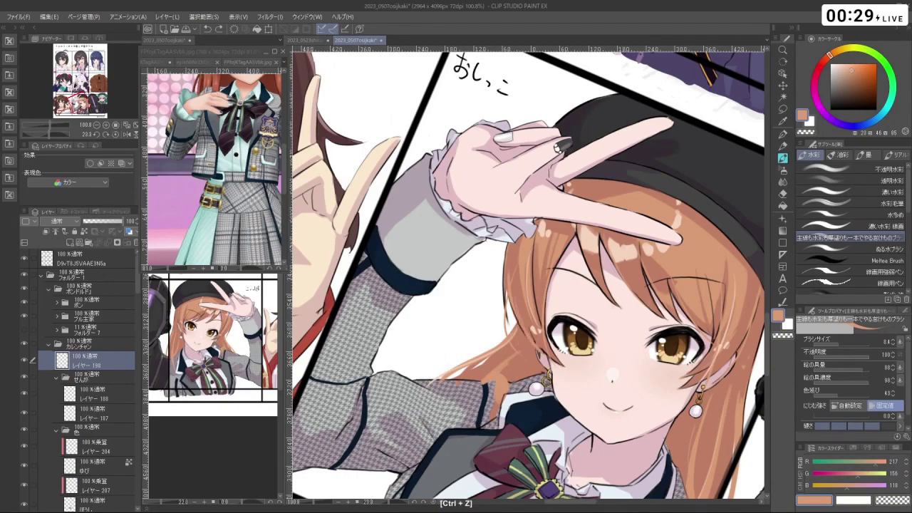
pyautogui.hotkey('shift', 'space')
pyautogui.moveTo(548, 356)
pyautogui.mouseDown()
pyautogui.moveTo(605, 342)
pyautogui.moveTo(641, 299)
pyautogui.moveTo(553, 162)
pyautogui.moveTo(456, 186)
pyautogui.moveTo(442, 357)
pyautogui.moveTo(384, 359)
pyautogui.mouseUp()
pyautogui.hotkey('ctrl', 'z')
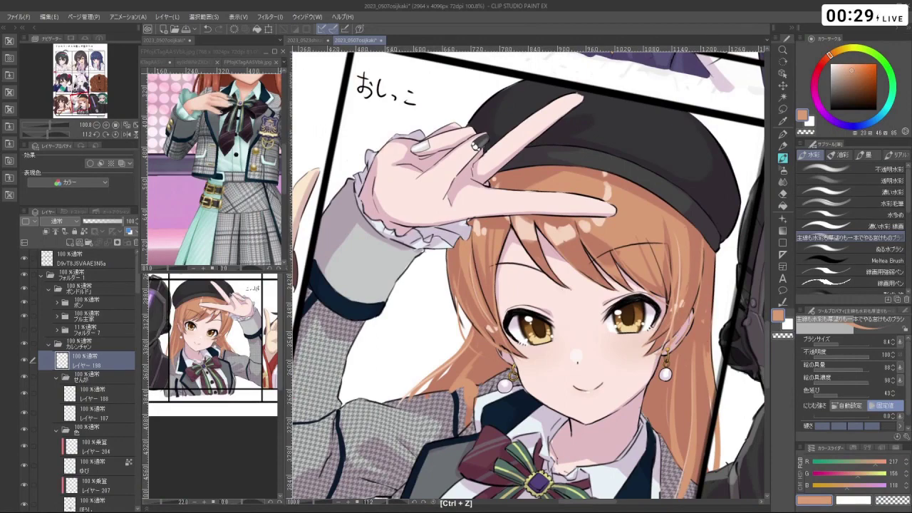
pyautogui.scroll(-3, 527, 278)
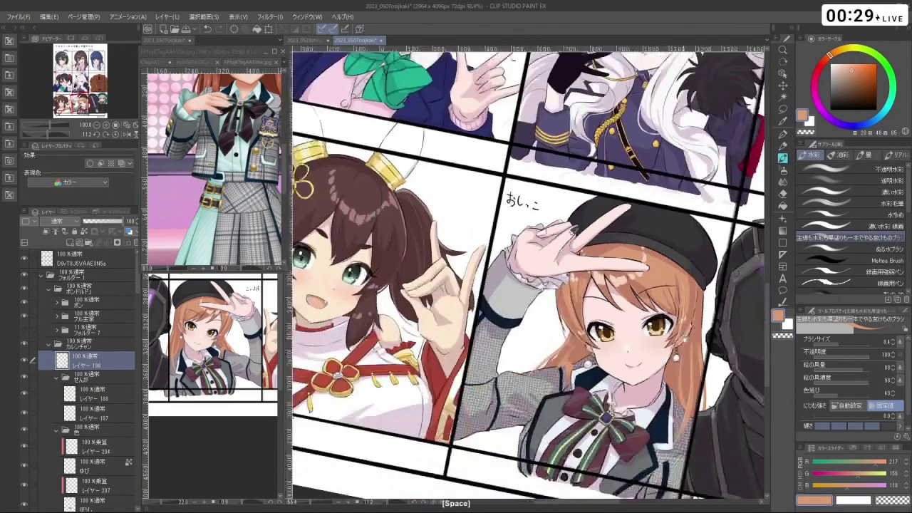
pyautogui.scroll(4, 528, 278)
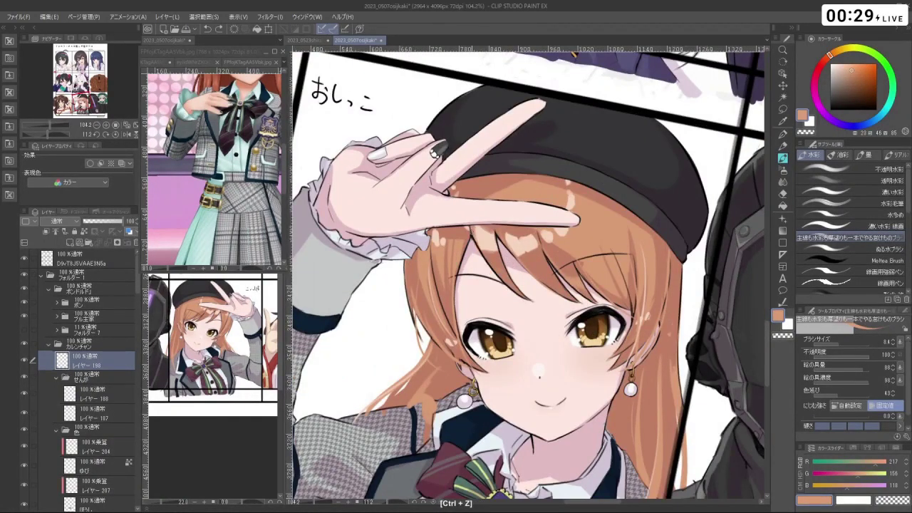
pyautogui.hotkey('ctrl', 'z')
pyautogui.hotkey('shift', 'space')
pyautogui.moveTo(485, 253)
pyautogui.mouseDown()
pyautogui.moveTo(598, 384)
pyautogui.moveTo(734, 50)
pyautogui.moveTo(741, 427)
pyautogui.moveTo(499, 485)
pyautogui.mouseUp()
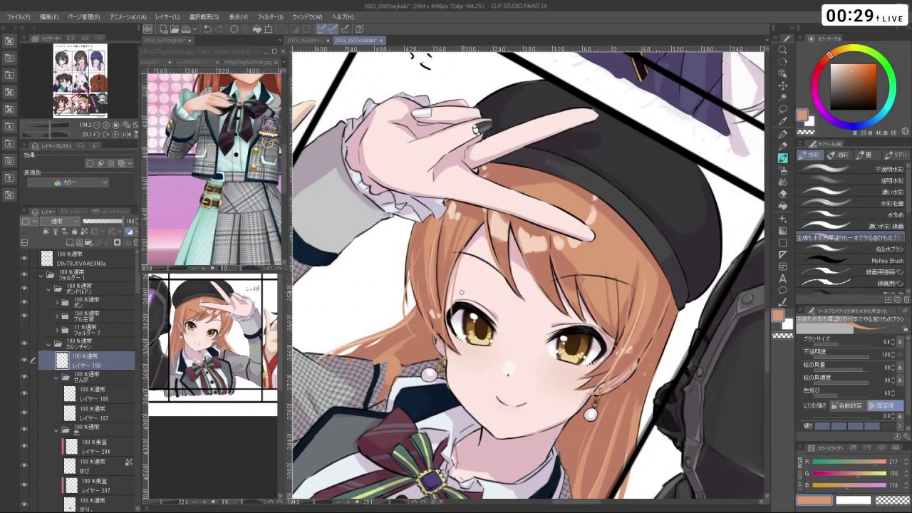
pyautogui.hotkey('shift', 'space')
pyautogui.moveTo(453, 299); pyautogui.dragTo(541, 428)
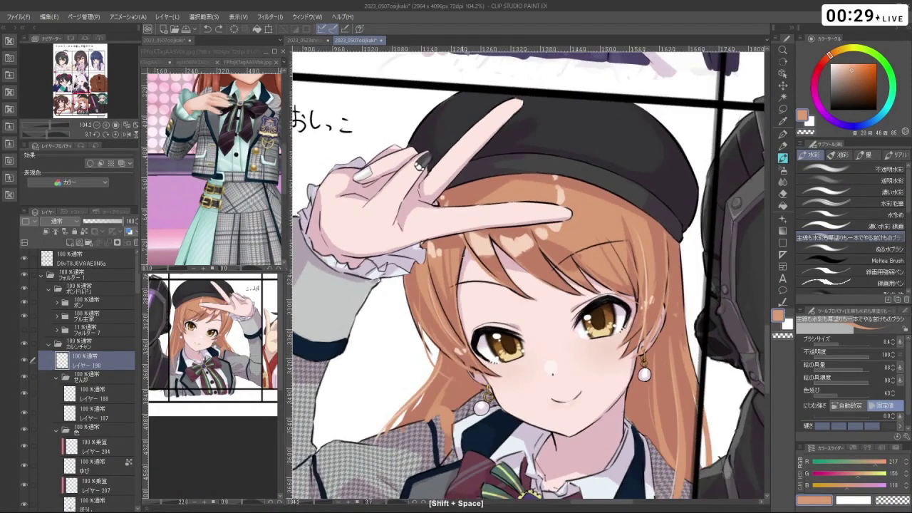
pyautogui.press('c')
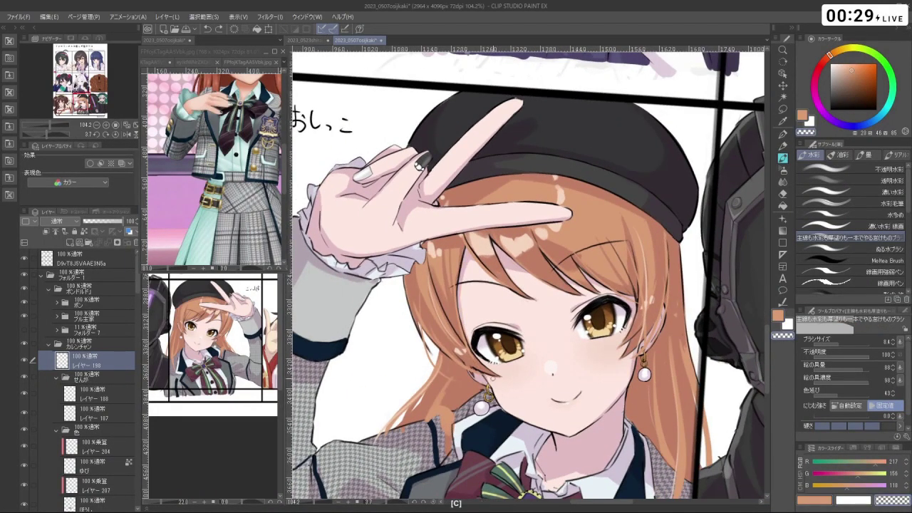
pyautogui.hotkey('ctrl', 'z')
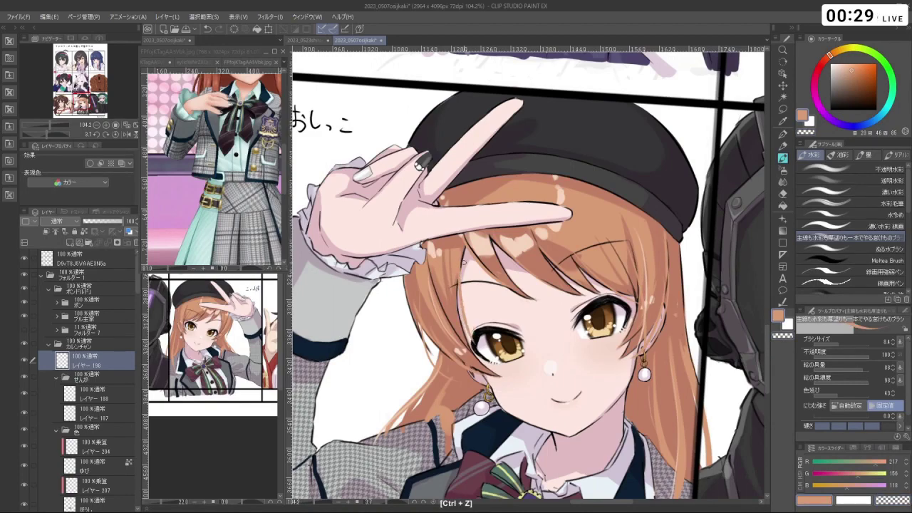
pyautogui.hotkey('shift', 'space')
pyautogui.moveTo(467, 318); pyautogui.dragTo(484, 178)
pyautogui.hotkey('ctrl', 'space')
pyautogui.moveTo(584, 295); pyautogui.dragTo(625, 295)
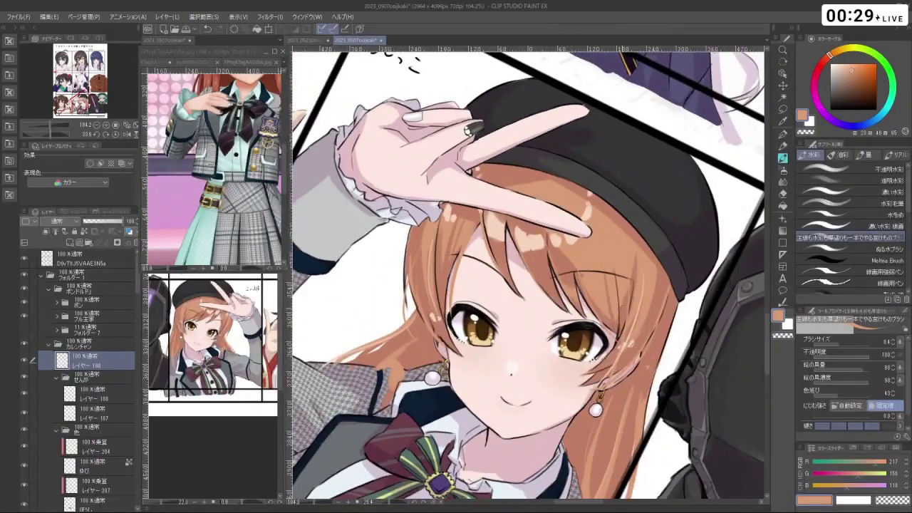
pyautogui.moveTo(639, 325); pyautogui.dragTo(613, 300)
pyautogui.hotkey('shift', 'space')
pyautogui.hotkey('ctrl', 'z')
pyautogui.hotkey('ctrl', 'z')
pyautogui.hotkey('ctrl', 'z')
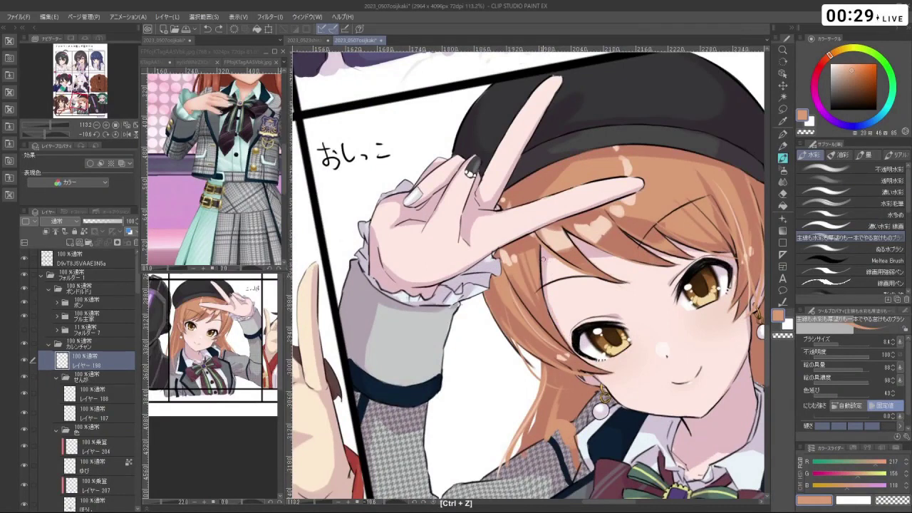
pyautogui.moveTo(542, 251); pyautogui.dragTo(549, 326)
pyautogui.moveTo(546, 268); pyautogui.dragTo(563, 342)
pyautogui.moveTo(548, 292); pyautogui.dragTo(567, 353)
pyautogui.hotkey('ctrl', 'z')
pyautogui.moveTo(546, 279); pyautogui.dragTo(599, 375)
pyautogui.hotkey('ctrl', 'z')
pyautogui.hotkey('ctrl', 'z')
pyautogui.moveTo(546, 279)
pyautogui.mouseDown()
pyautogui.moveTo(570, 345)
pyautogui.moveTo(590, 365)
pyautogui.mouseUp()
pyautogui.hotkey('ctrl', 'z')
pyautogui.moveTo(540, 296); pyautogui.dragTo(563, 341)
pyautogui.hotkey('ctrl', 'z')
pyautogui.moveTo(531, 267); pyautogui.dragTo(565, 341)
pyautogui.moveTo(565, 341); pyautogui.dragTo(541, 335)
pyautogui.moveTo(671, 275)
pyautogui.mouseDown()
pyautogui.moveTo(386, 275)
pyautogui.moveTo(428, 378)
pyautogui.moveTo(529, 418)
pyautogui.moveTo(671, 275)
pyautogui.mouseUp()
pyautogui.moveTo(596, 300)
pyautogui.mouseDown()
pyautogui.moveTo(499, 299)
pyautogui.moveTo(596, 299)
pyautogui.mouseUp()
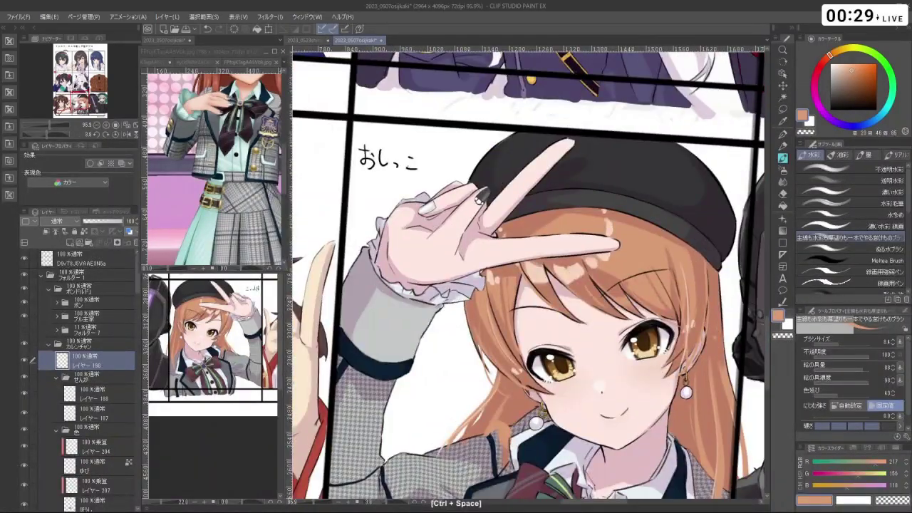
pyautogui.hotkey('ctrl', 'z')
pyautogui.scroll(-3, 705, 331)
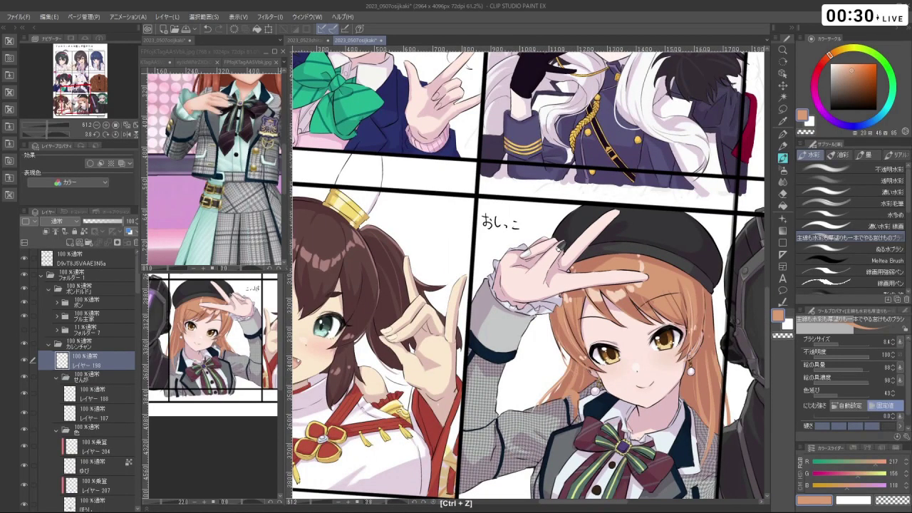
pyautogui.moveTo(570, 321); pyautogui.dragTo(492, 296)
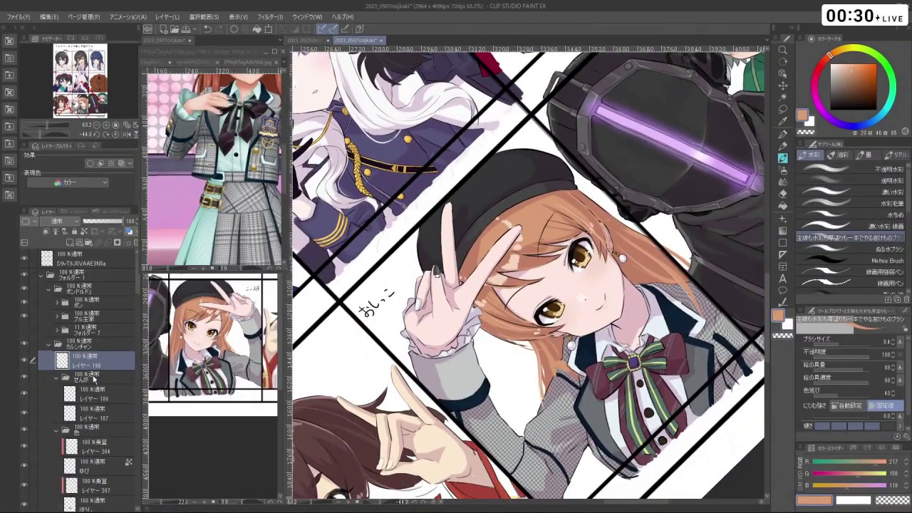
# - Select レイヤー 187, undo two stray strokes, and straighten and zoom the view onto her face
pyautogui.click(93, 416)
pyautogui.press('x')
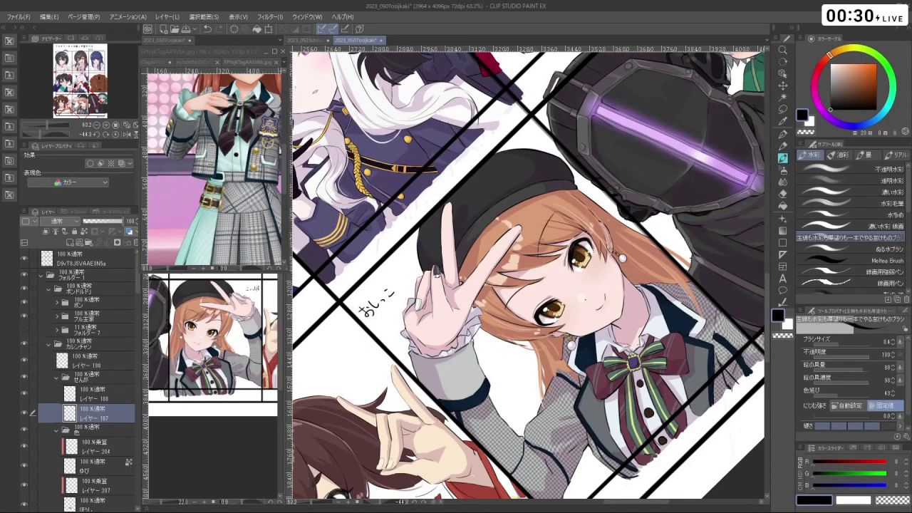
pyautogui.press('space')
pyautogui.scroll(2, 529, 351)
pyautogui.hotkey('ctrl', 'z')
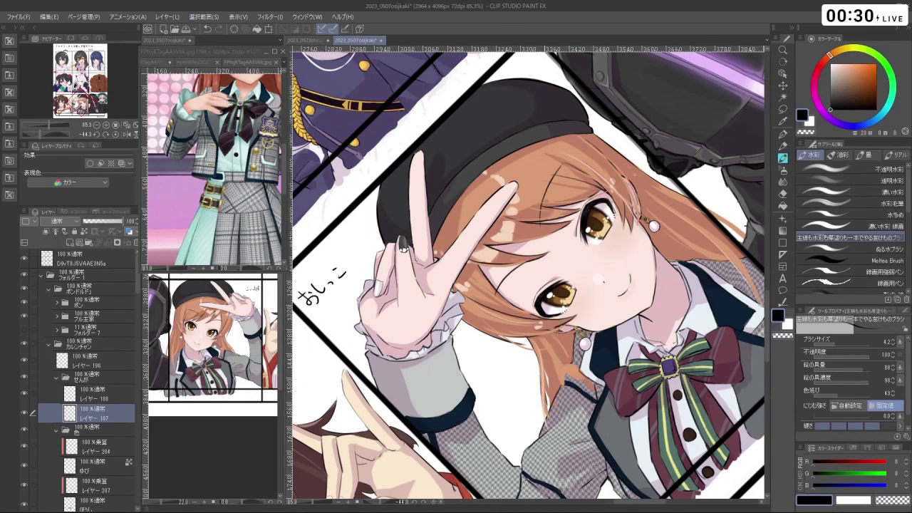
pyautogui.hotkey('ctrl', 'z')
pyautogui.hotkey('ctrl', 'z')
pyautogui.hotkey('ctrl', 'z')
pyautogui.moveTo(641, 214); pyautogui.dragTo(592, 164)
pyautogui.moveTo(528, 275); pyautogui.dragTo(499, 278)
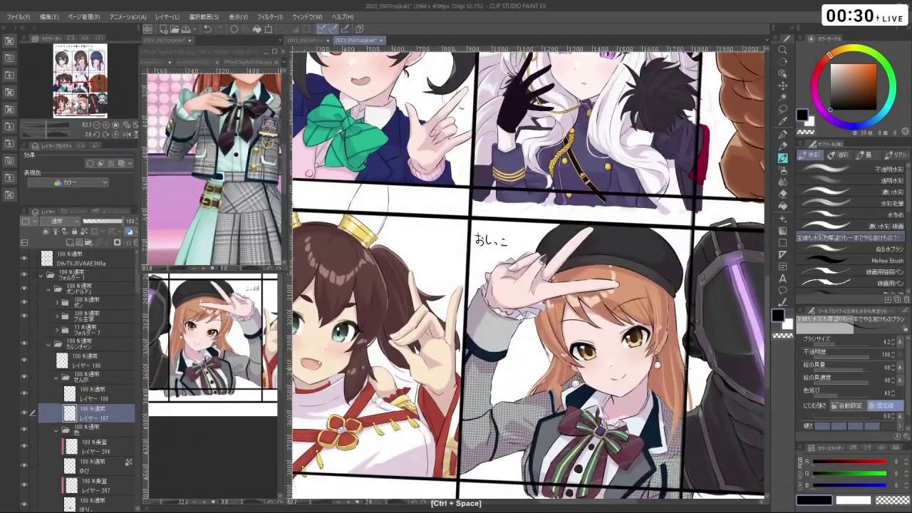
pyautogui.moveTo(641, 286); pyautogui.dragTo(585, 156)
pyautogui.moveTo(619, 377); pyautogui.dragTo(648, 379)
# - On the face colouring layer, sample light tan skin (240, 207, 163) with brush size 52
pyautogui.click(102, 359)
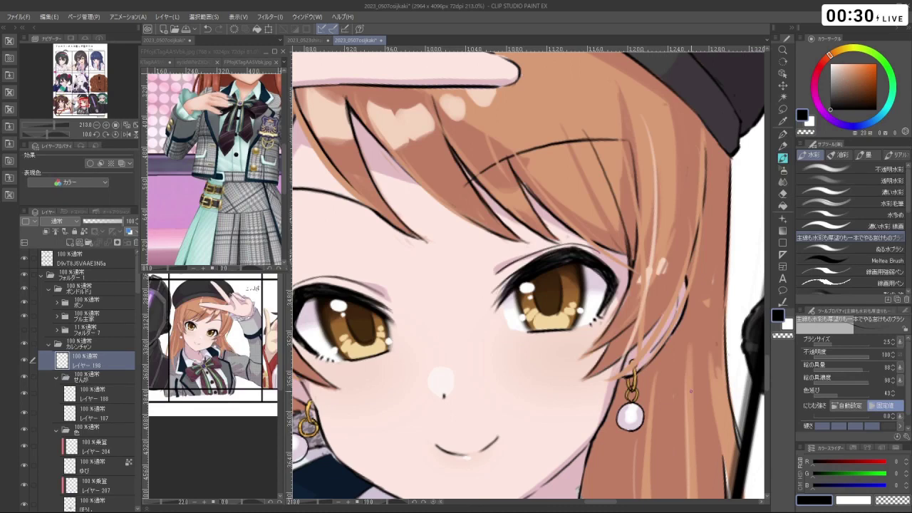
pyautogui.keyDown('alt'); pyautogui.click(640, 375); pyautogui.keyUp('alt')
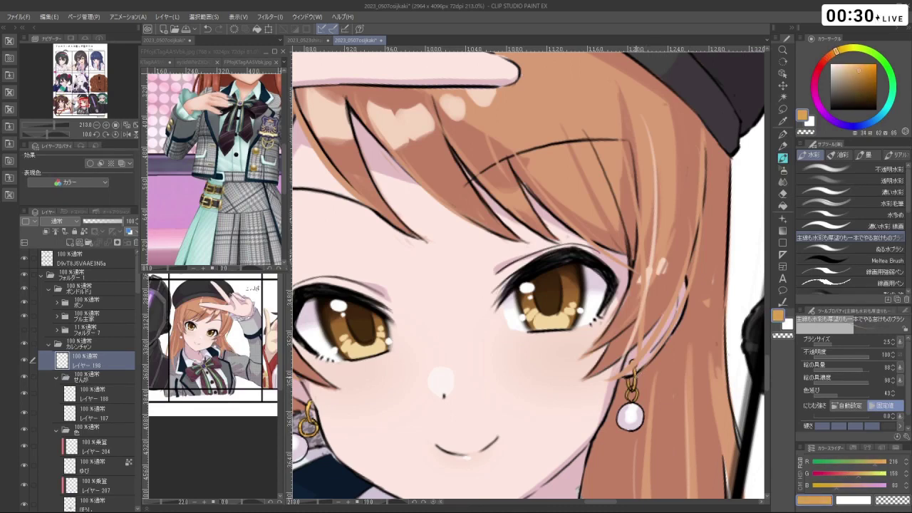
pyautogui.keyDown('alt'); pyautogui.click(639, 378); pyautogui.keyUp('alt')
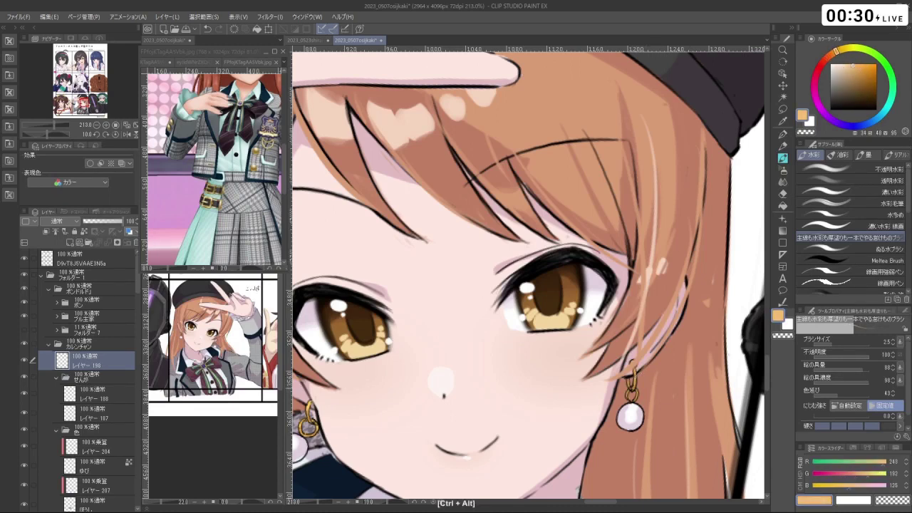
pyautogui.moveTo(636, 392); pyautogui.dragTo(641, 393)
pyautogui.hotkey('ctrl', 'z')
pyautogui.keyDown('alt'); pyautogui.click(640, 378); pyautogui.keyUp('alt')
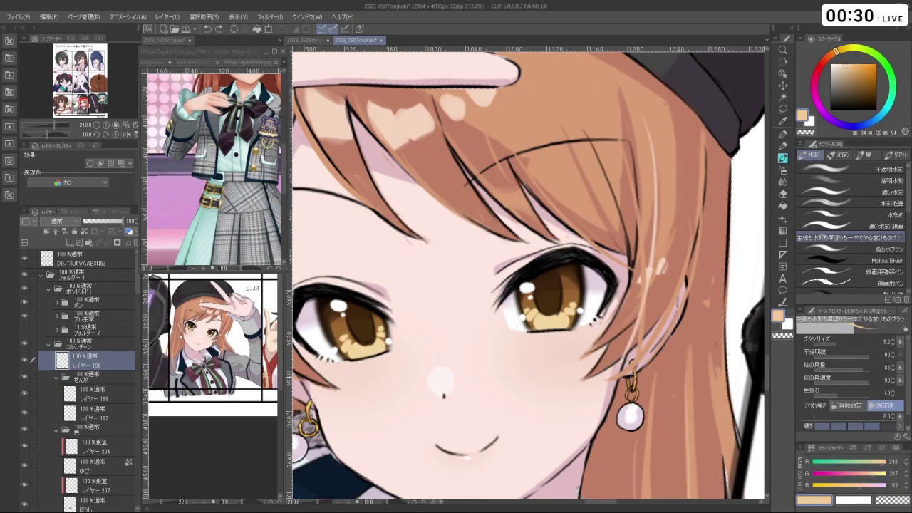
pyautogui.moveTo(635, 377); pyautogui.dragTo(734, 341)
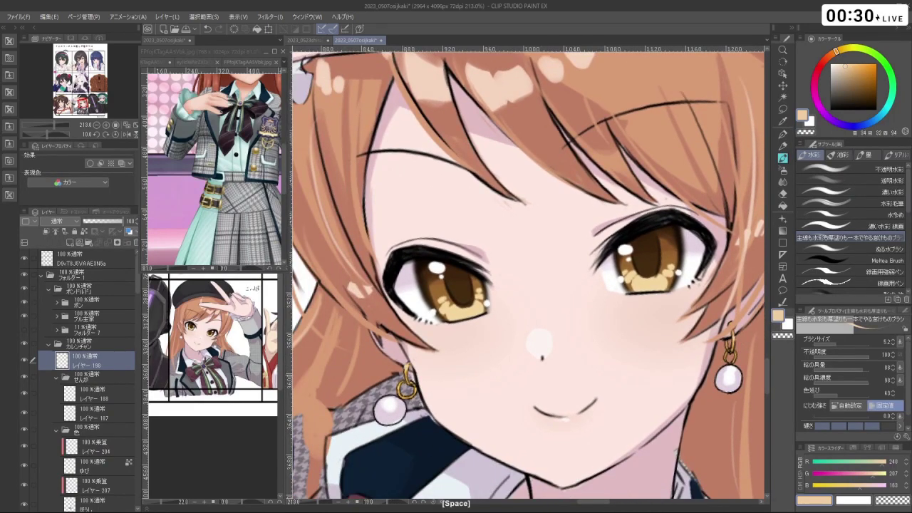
pyautogui.scroll(-5, 464, 378)
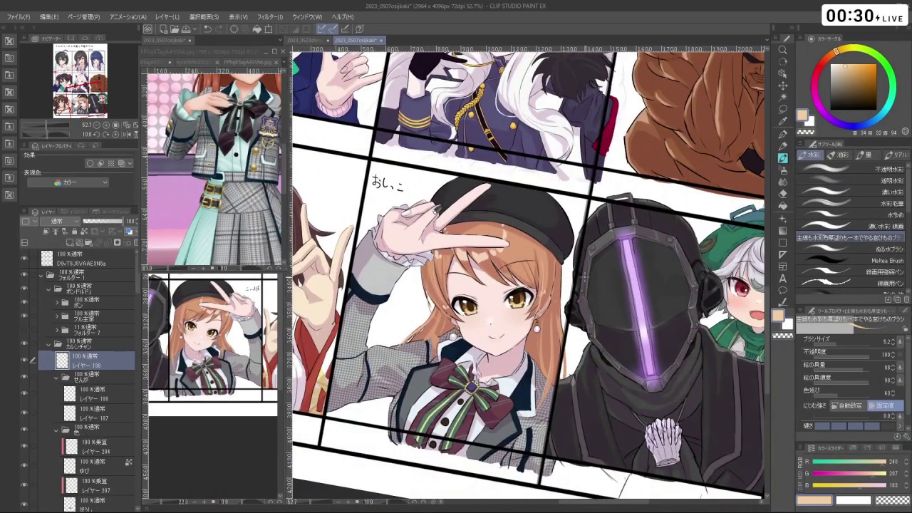
pyautogui.scroll(-3, 555, 217)
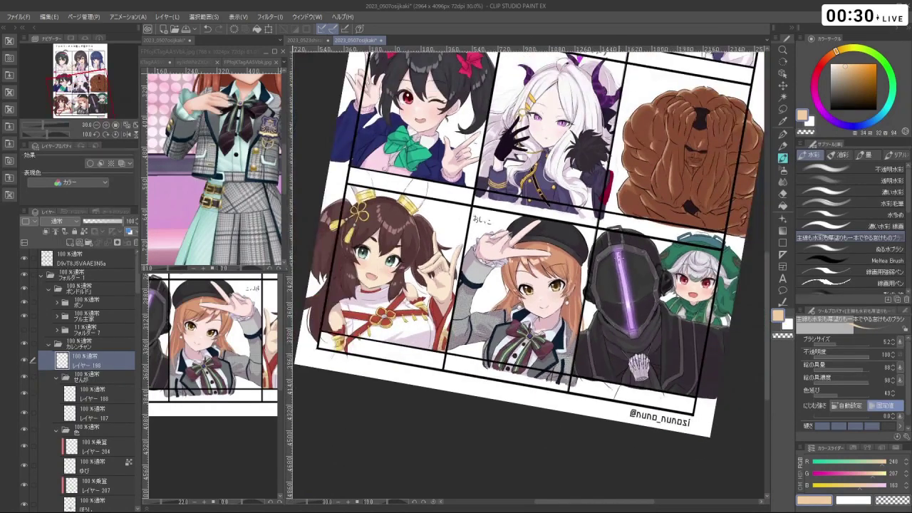
pyautogui.click(108, 395)
pyautogui.moveTo(528, 271)
pyautogui.mouseDown()
pyautogui.moveTo(595, 326)
pyautogui.moveTo(472, 330)
pyautogui.moveTo(460, 311)
pyautogui.mouseUp()
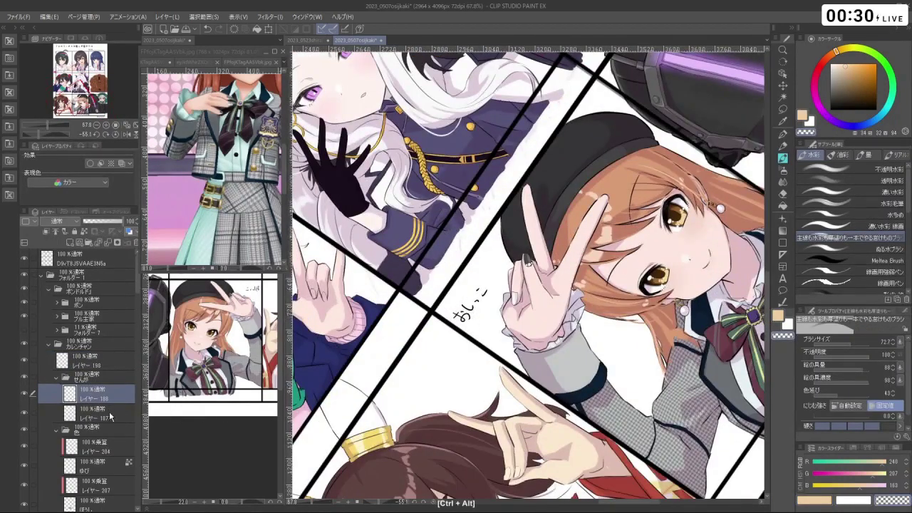
pyautogui.hotkey('alt', '[')
pyautogui.scroll(-4, 461, 311)
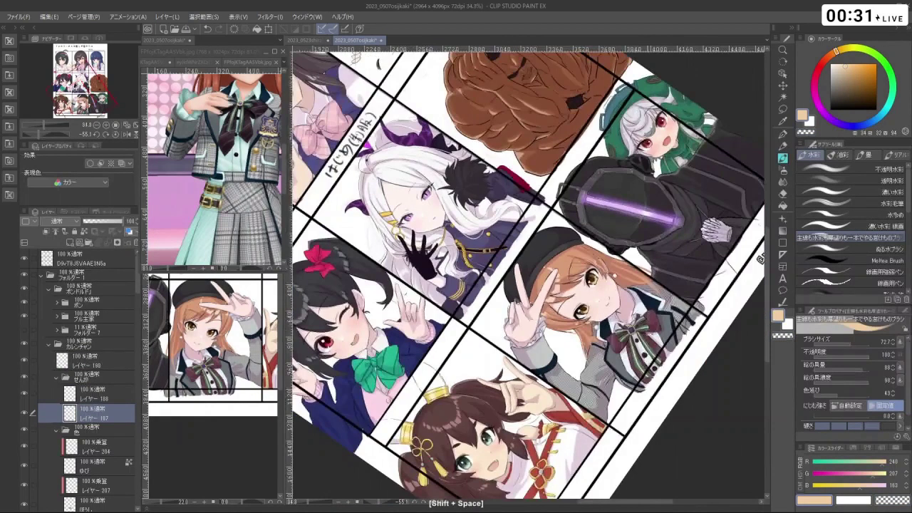
pyautogui.moveTo(461, 311); pyautogui.dragTo(499, 371)
pyautogui.moveTo(709, 389); pyautogui.dragTo(676, 416)
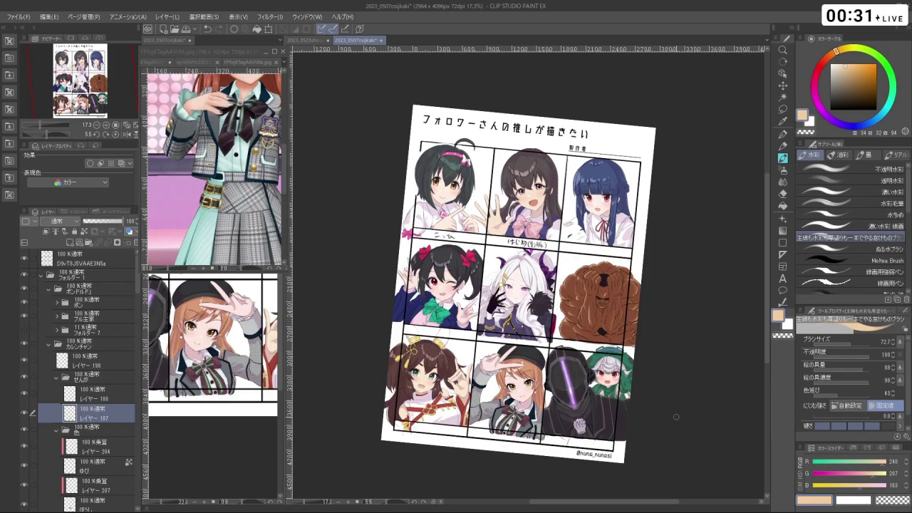
pyautogui.scroll(6, 492, 420)
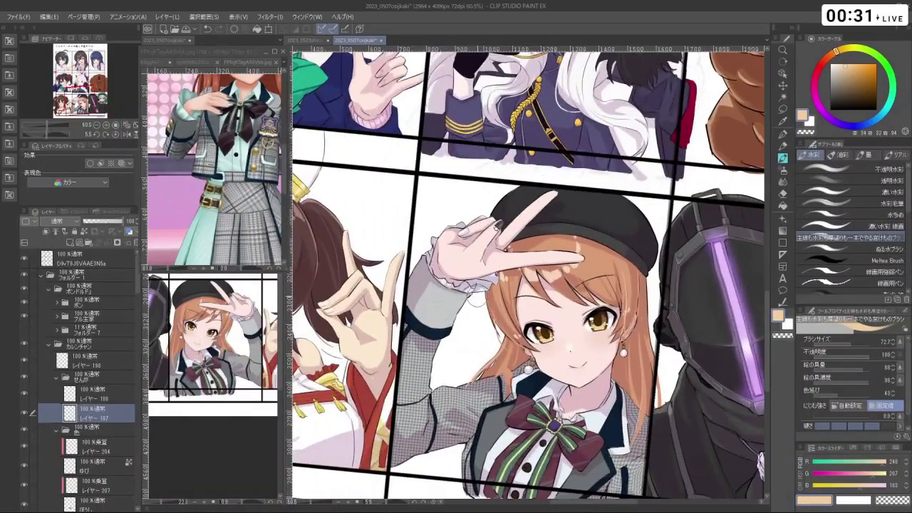
pyautogui.scroll(-1, 476, 292)
pyautogui.scroll(-4, 451, 318)
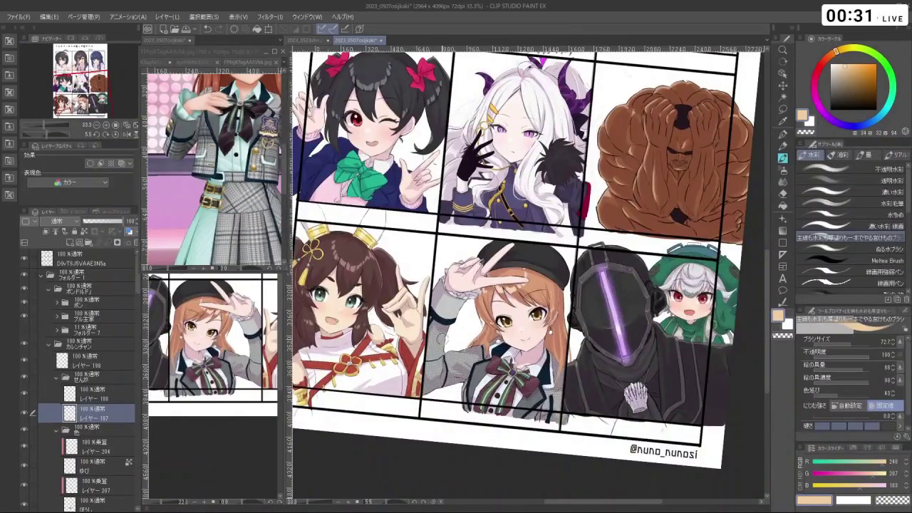
pyautogui.scroll(1, 442, 178)
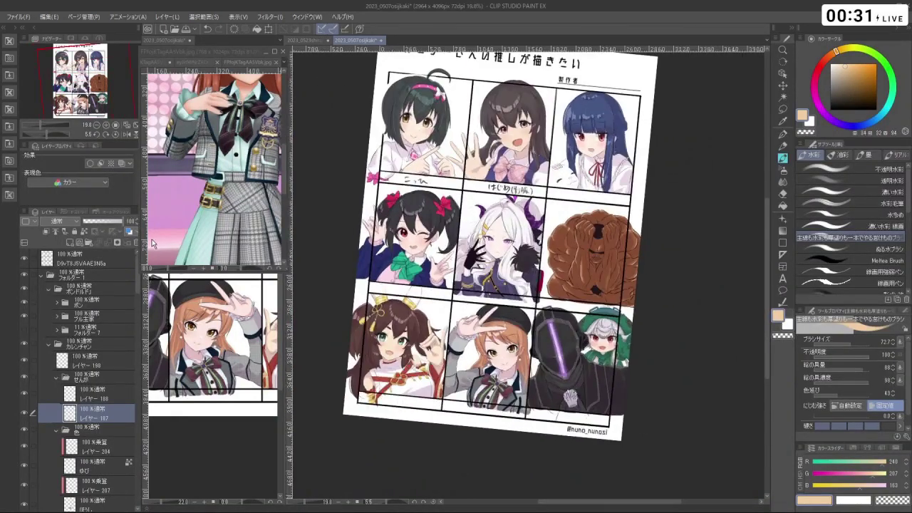
pyautogui.click(115, 134)
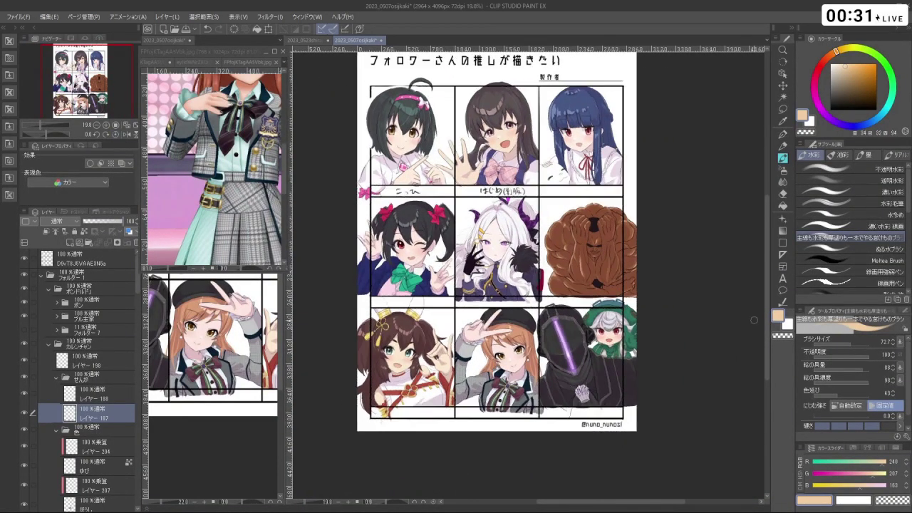
pyautogui.scroll(2, 528, 285)
pyautogui.scroll(4, 578, 216)
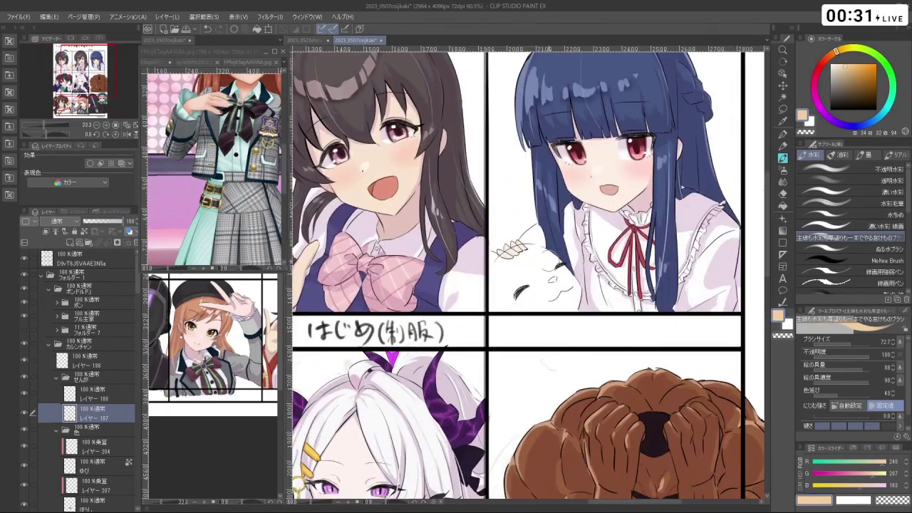
pyautogui.scroll(1, 553, 278)
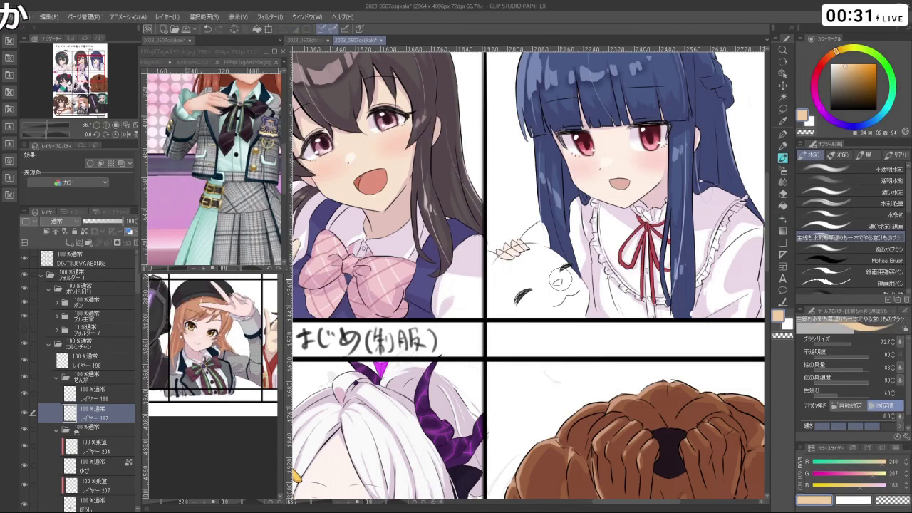
pyautogui.scroll(-8, 474, 369)
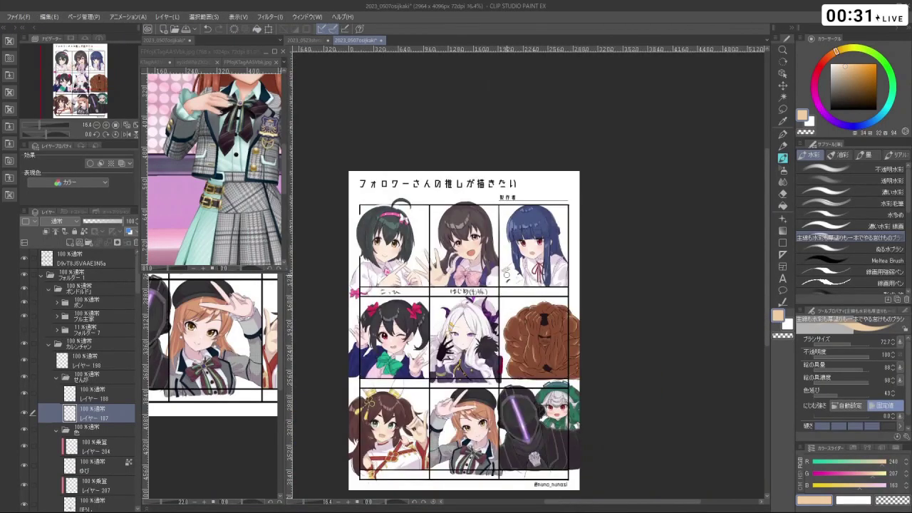
pyautogui.scroll(6, 470, 328)
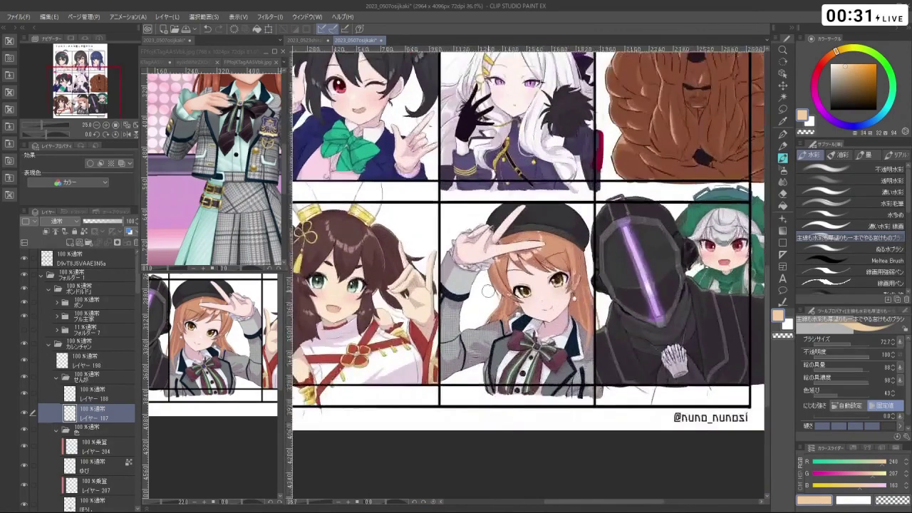
pyautogui.scroll(2, 471, 328)
pyautogui.scroll(-3, 470, 278)
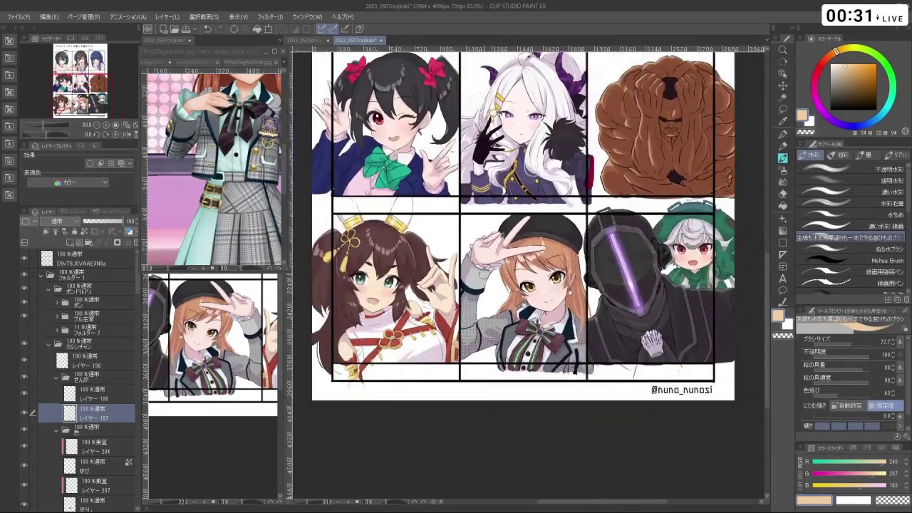
pyautogui.scroll(-1, 479, 275)
pyautogui.scroll(-2, 513, 278)
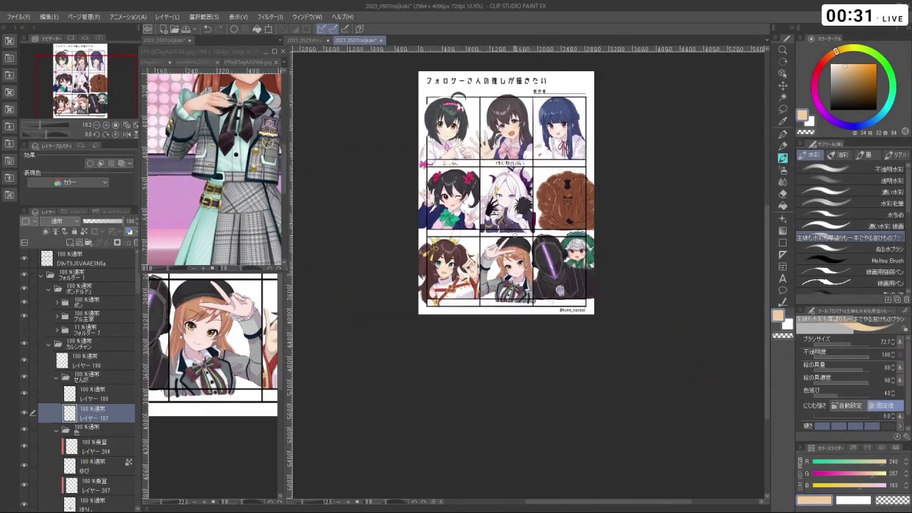
pyautogui.scroll(3, 513, 278)
pyautogui.scroll(-1, 513, 278)
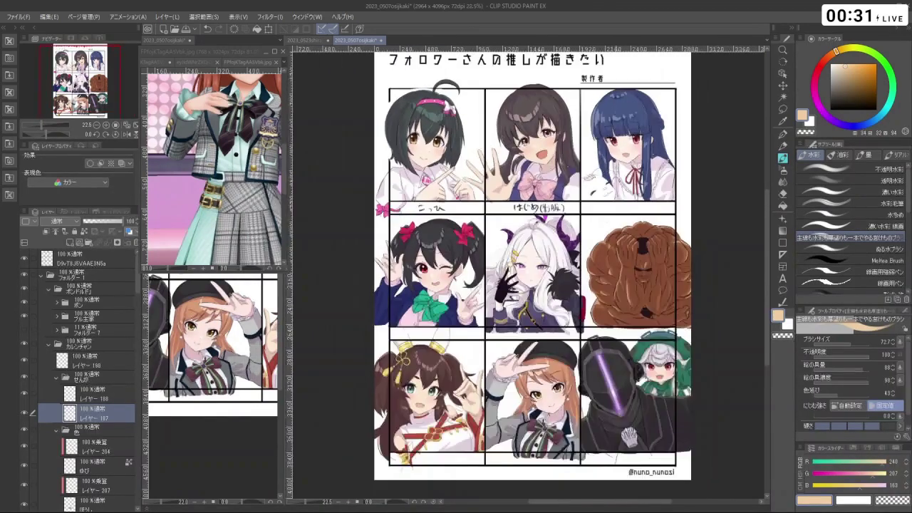
pyautogui.scroll(1, 513, 278)
pyautogui.scroll(-1, 513, 278)
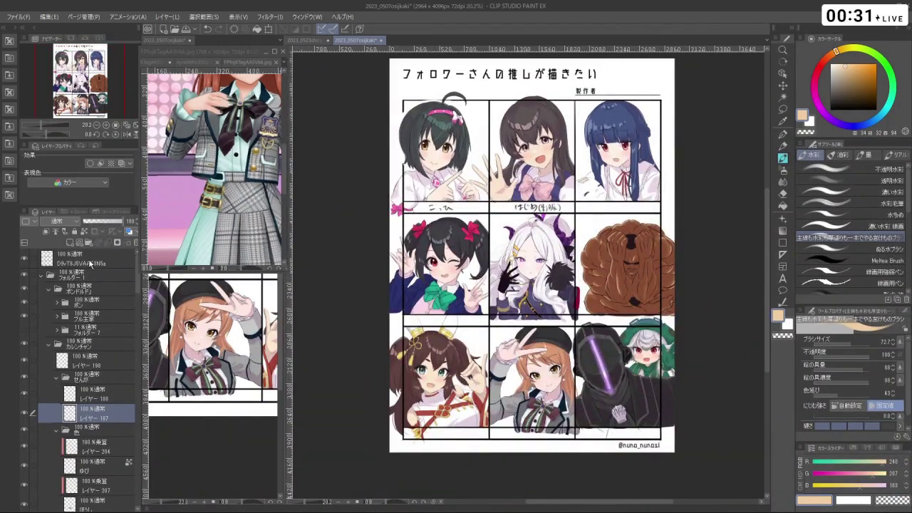
pyautogui.click(90, 263)
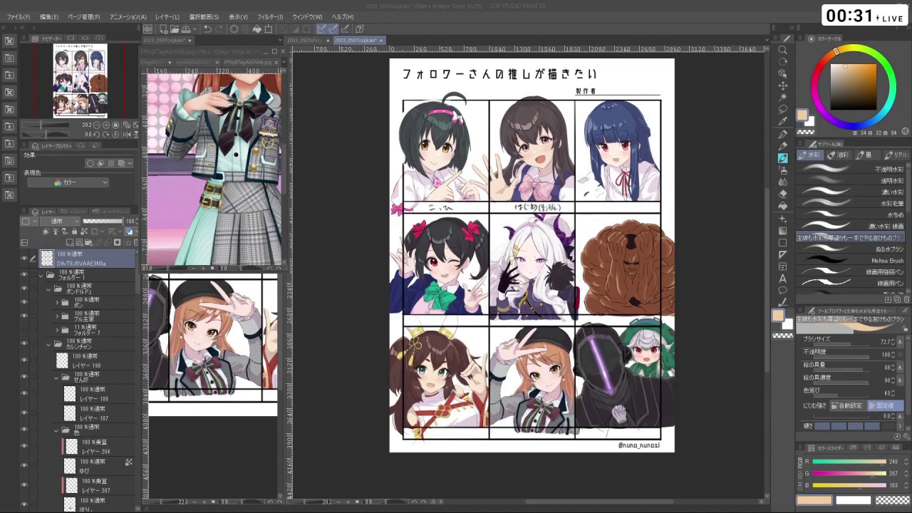
# - Paste the blank template grid and stretch it to cover the whole page
pyautogui.hotkey('ctrl', 'v')
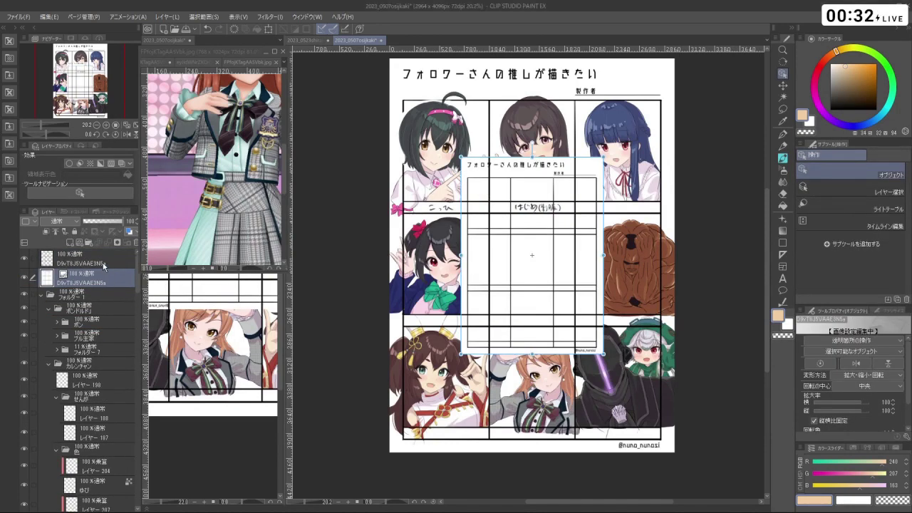
pyautogui.moveTo(460, 159); pyautogui.dragTo(370, 57)
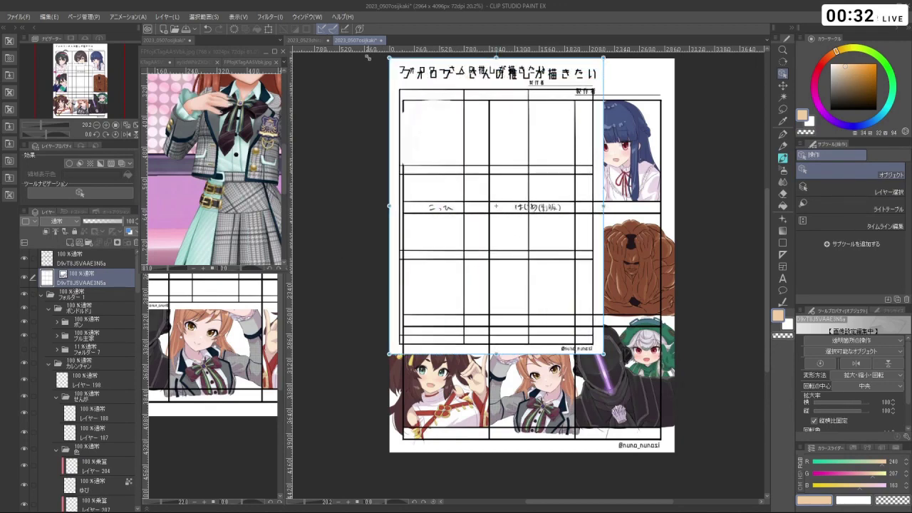
pyautogui.moveTo(604, 354); pyautogui.dragTo(671, 450)
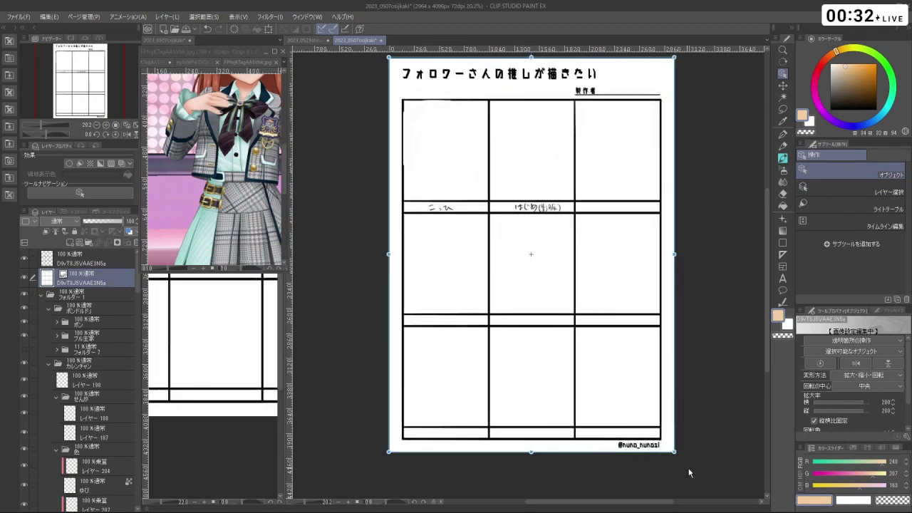
pyautogui.scroll(3, 674, 460)
pyautogui.scroll(6, 674, 460)
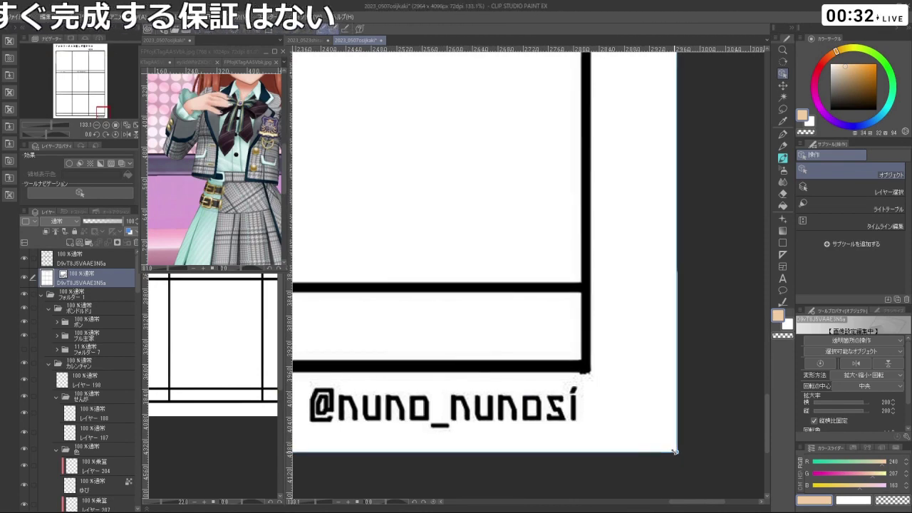
pyautogui.scroll(-12, 675, 451)
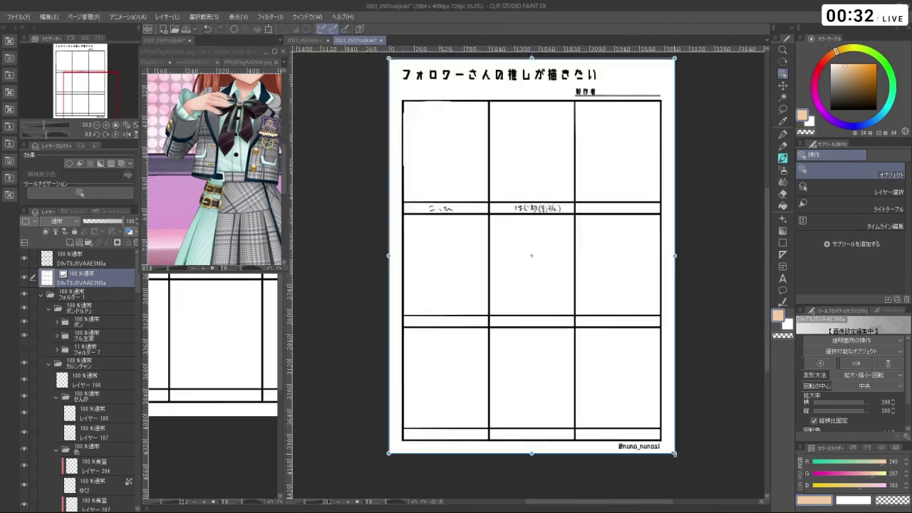
pyautogui.scroll(13, 549, 298)
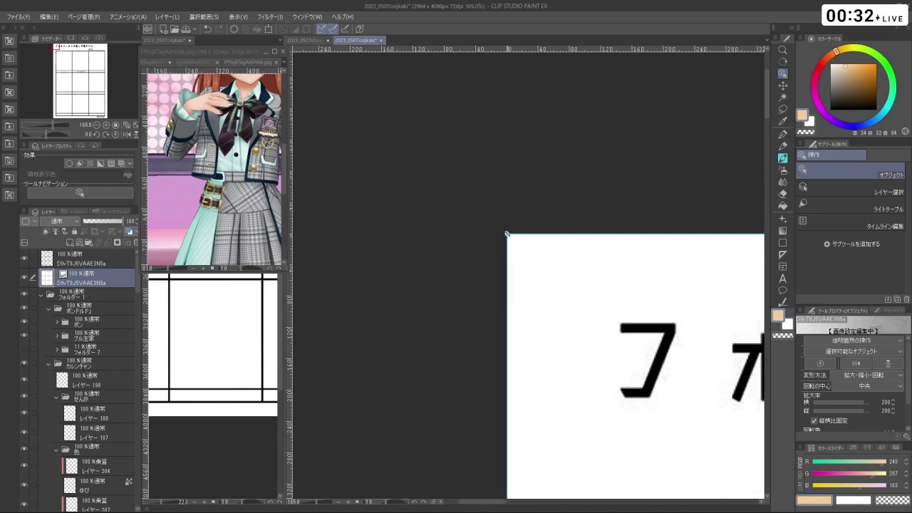
pyautogui.scroll(-14, 506, 233)
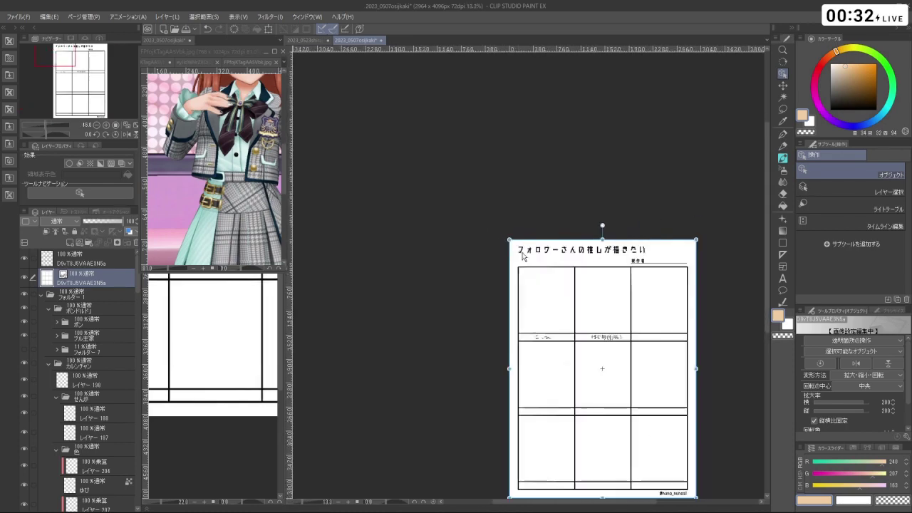
pyautogui.scroll(4, 634, 387)
pyautogui.scroll(6, 635, 388)
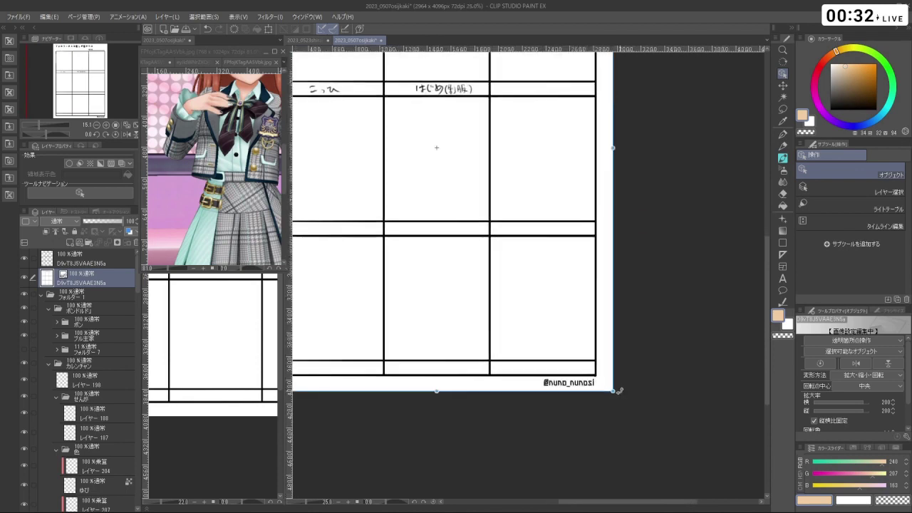
pyautogui.scroll(1, 613, 411)
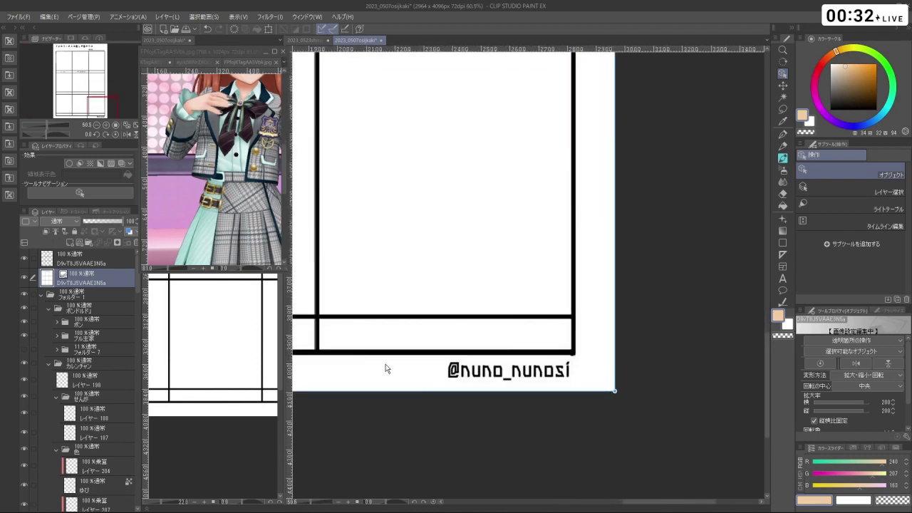
# - Rasterize the pasted template layer
pyautogui.rightClick(88, 279)
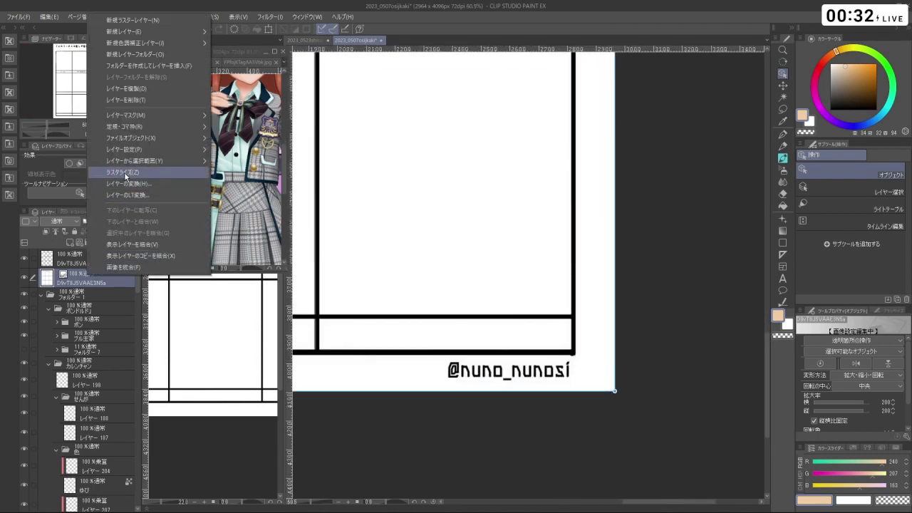
pyautogui.click(125, 174)
pyautogui.rightClick(88, 283)
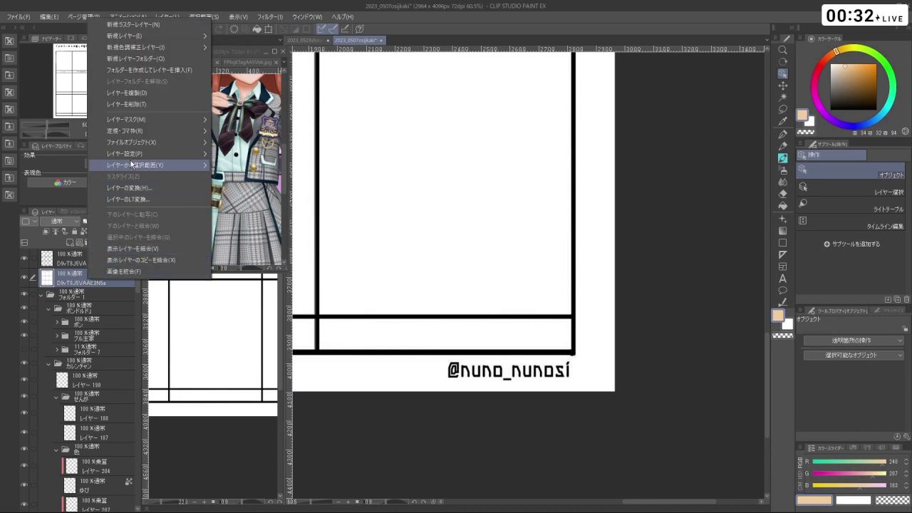
# - Try Edit > Change line color to drawing color, undo the peach result, and restore the artwork
pyautogui.click(78, 18)
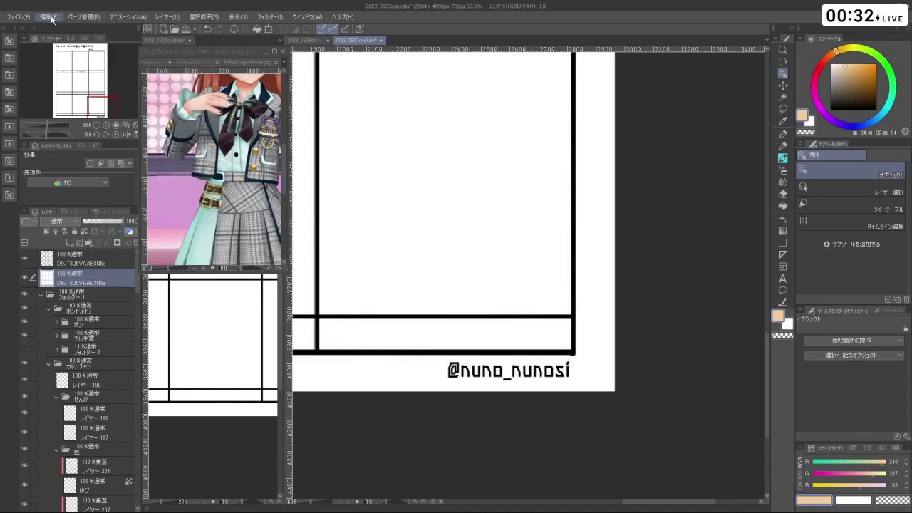
pyautogui.click(50, 17)
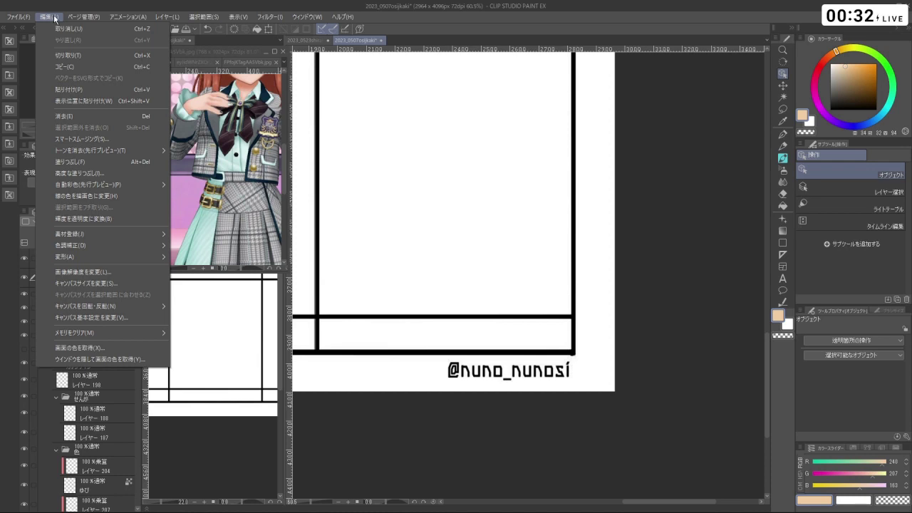
pyautogui.moveTo(82, 17)
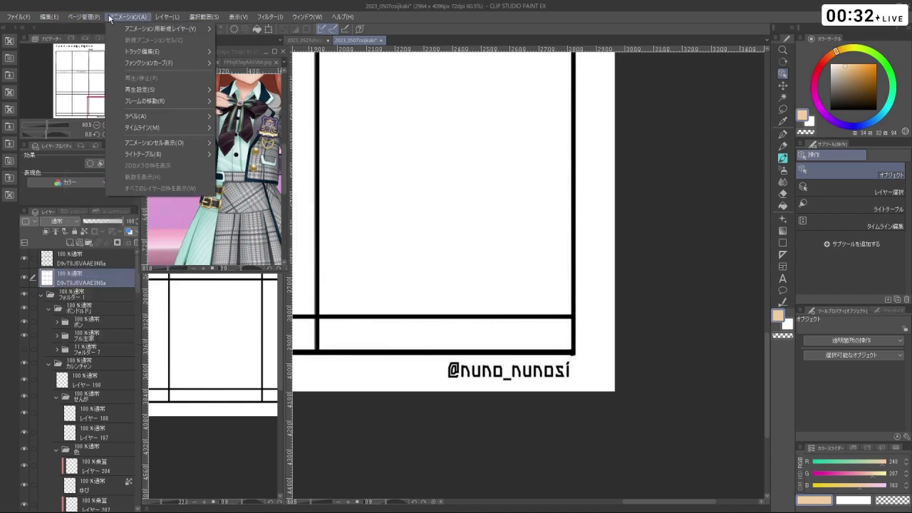
pyautogui.moveTo(40, 15)
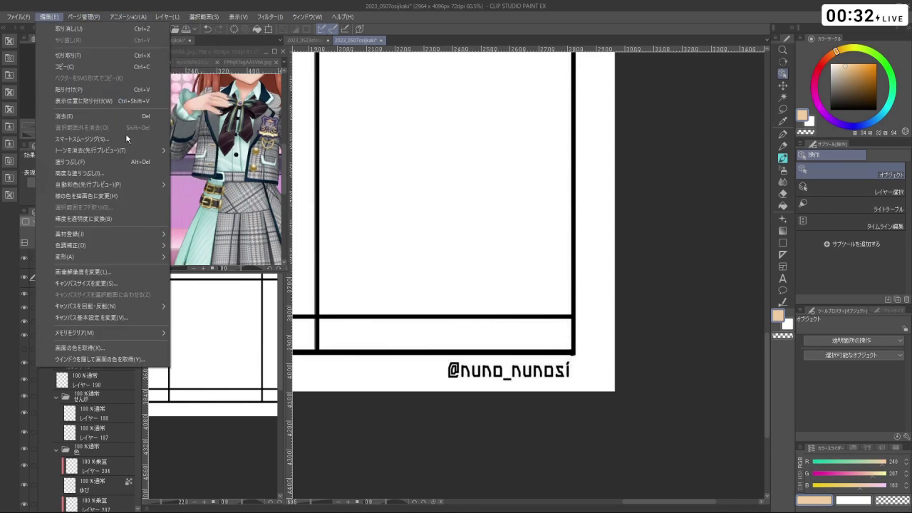
pyautogui.click(107, 198)
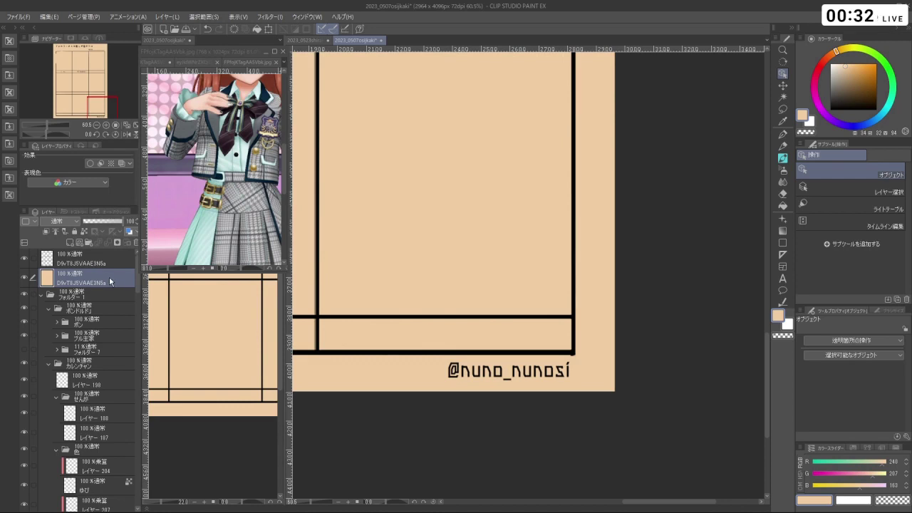
pyautogui.hotkey('ctrl', 'z')
pyautogui.hotkey('ctrl', 'z')
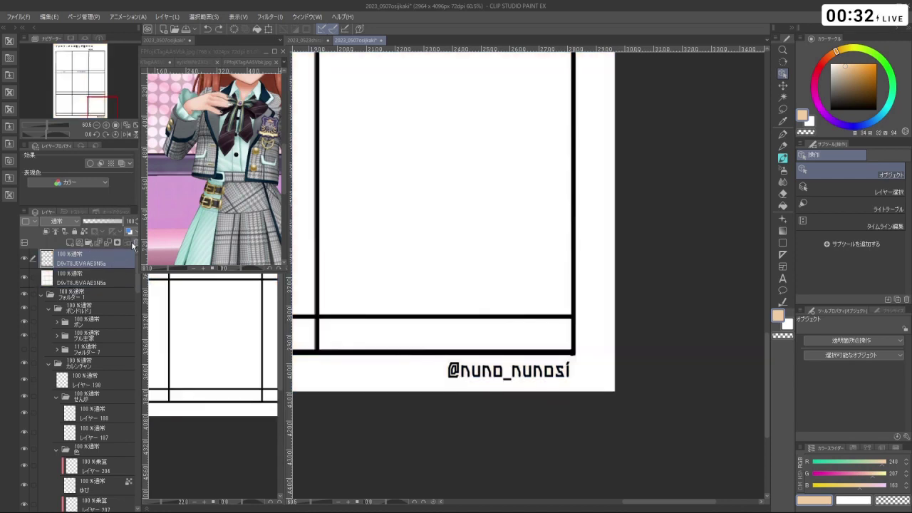
pyautogui.click(51, 17)
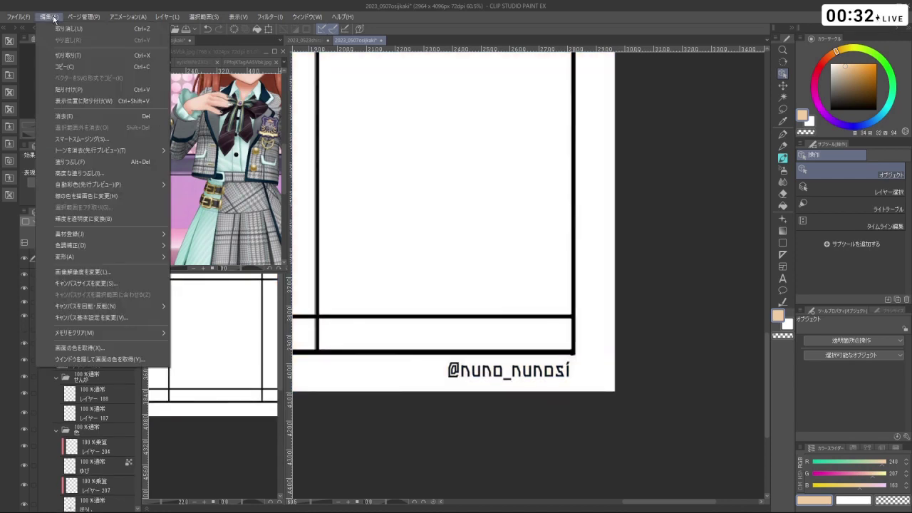
pyautogui.click(136, 220)
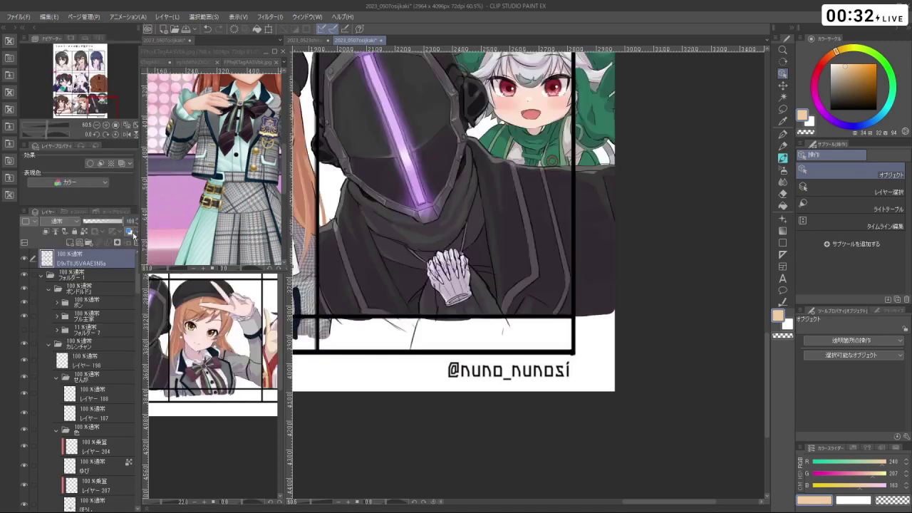
# - Collapse the ボンドルドJ, カレンチャン and イナリワン folders and expand the ゆきみ folder
pyautogui.scroll(-5, 417, 303)
pyautogui.scroll(4, 349, 193)
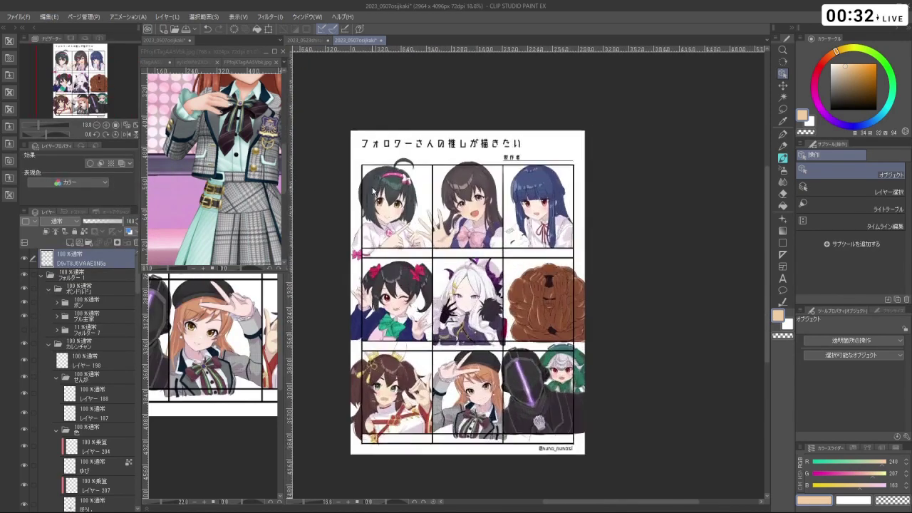
pyautogui.scroll(2, 349, 193)
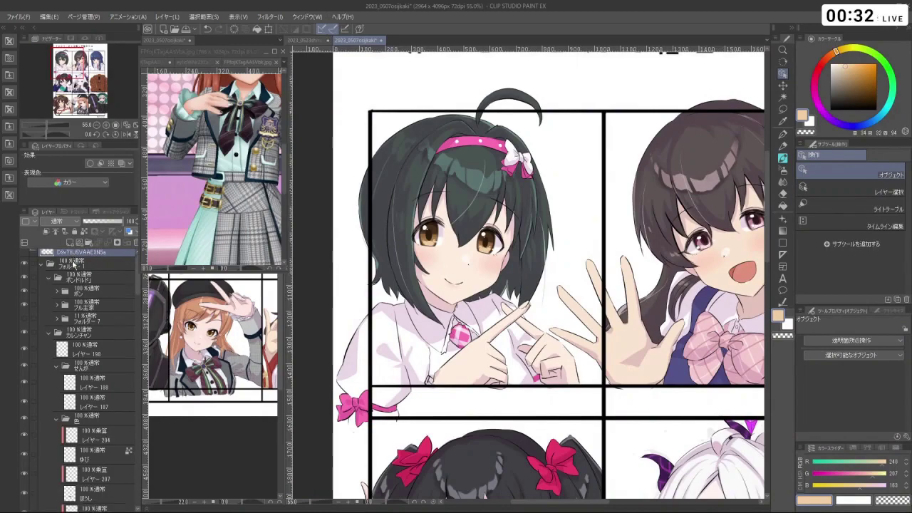
pyautogui.scroll(-4, 456, 312)
pyautogui.scroll(3, 456, 313)
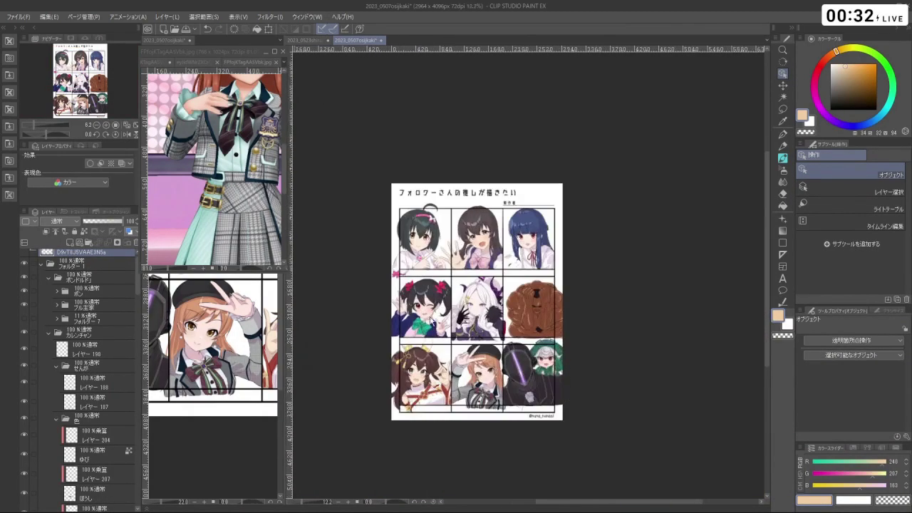
pyautogui.scroll(-3, 384, 202)
pyautogui.scroll(2, 383, 202)
pyautogui.scroll(-1, 384, 201)
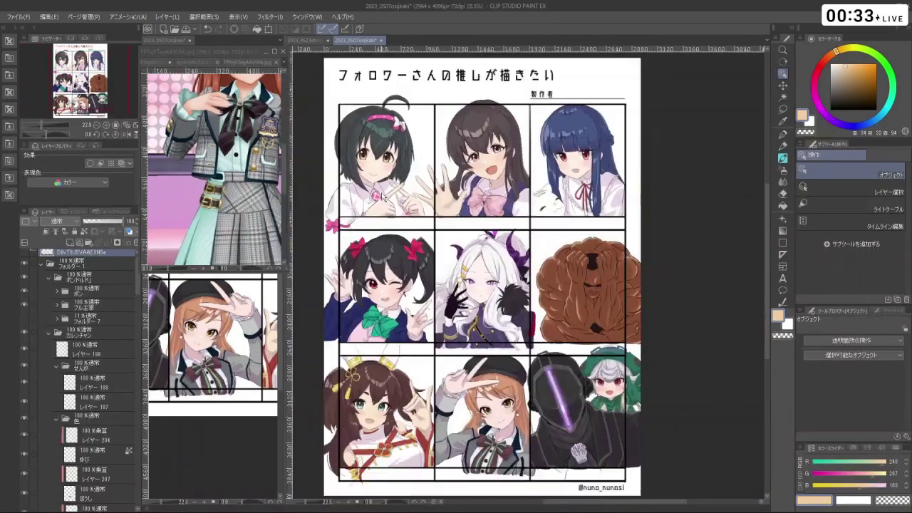
pyautogui.scroll(1, 362, 177)
pyautogui.scroll(2, 363, 177)
pyautogui.scroll(1, 105, 278)
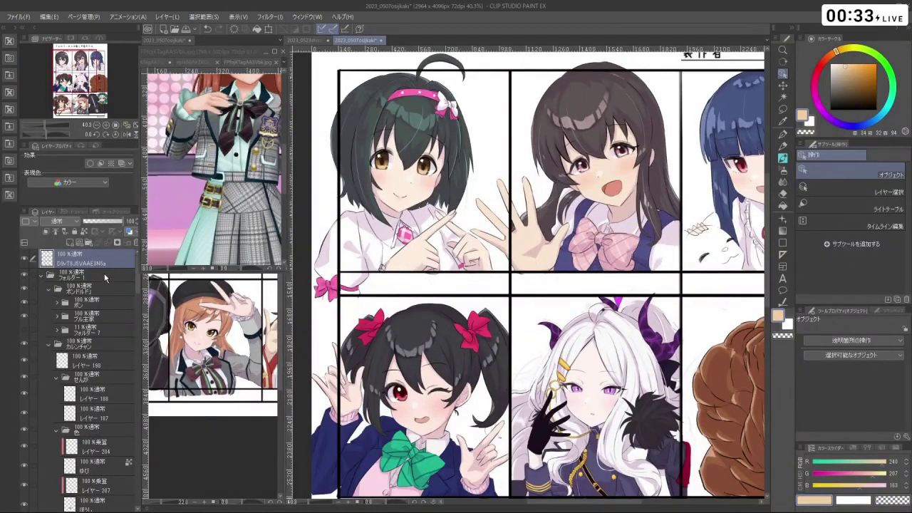
pyautogui.click(48, 289)
pyautogui.click(50, 303)
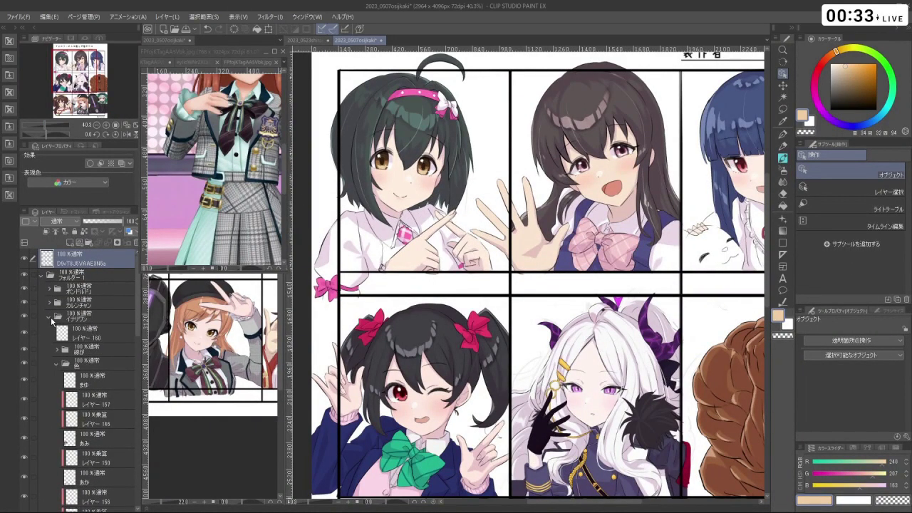
pyautogui.click(50, 318)
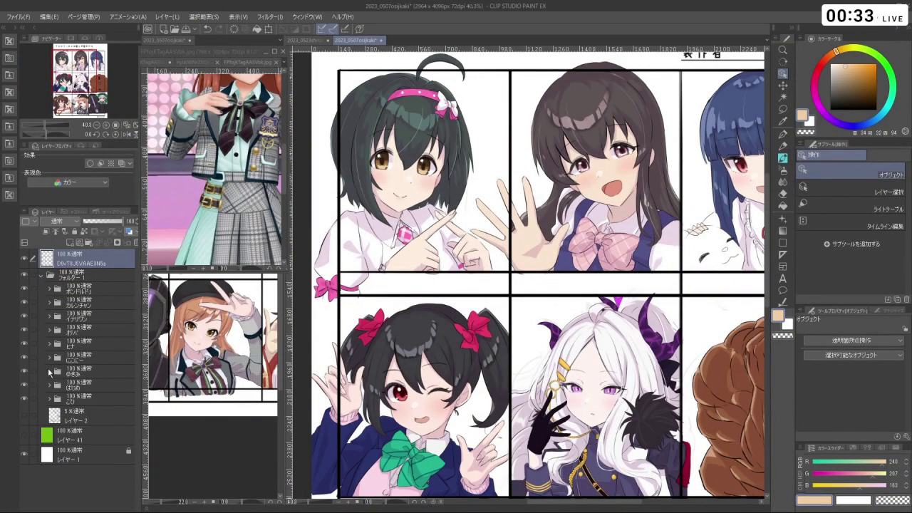
pyautogui.click(49, 371)
pyautogui.scroll(-2, 613, 235)
pyautogui.scroll(6, 661, 218)
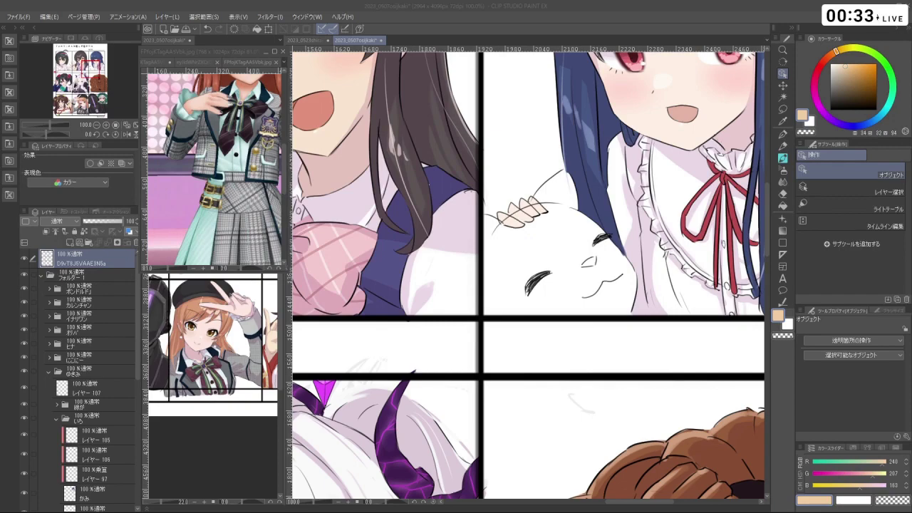
# - Expand the pet's line-art folder, select レイヤー 90, and zoom in on the pet's ears
pyautogui.scroll(-3, 611, 355)
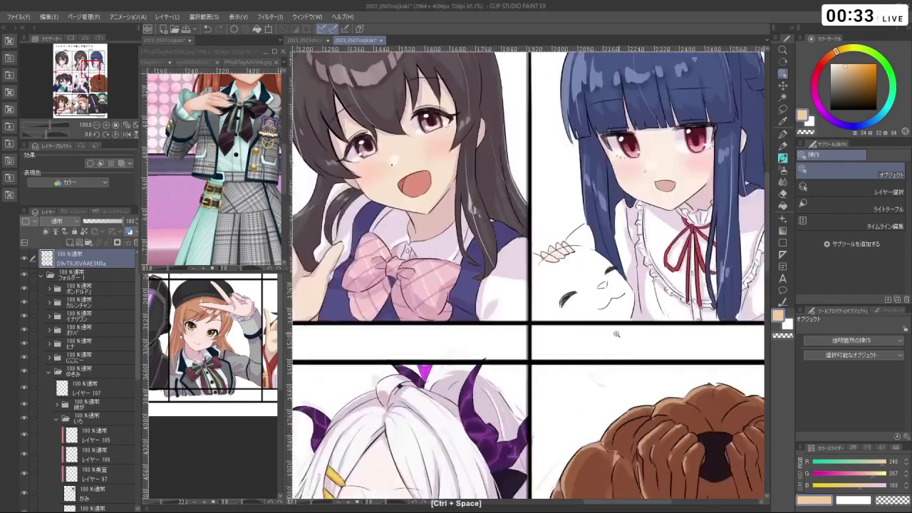
pyautogui.scroll(-3, 626, 333)
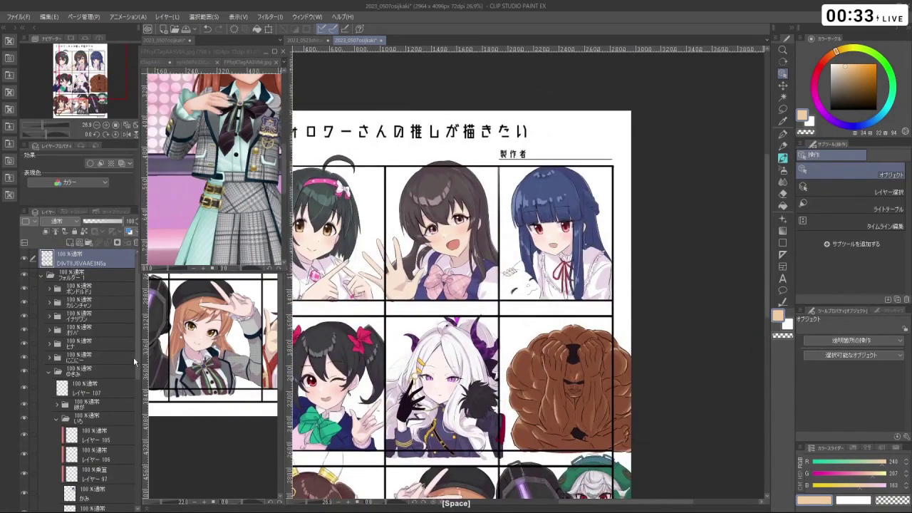
pyautogui.scroll(-5, 141, 365)
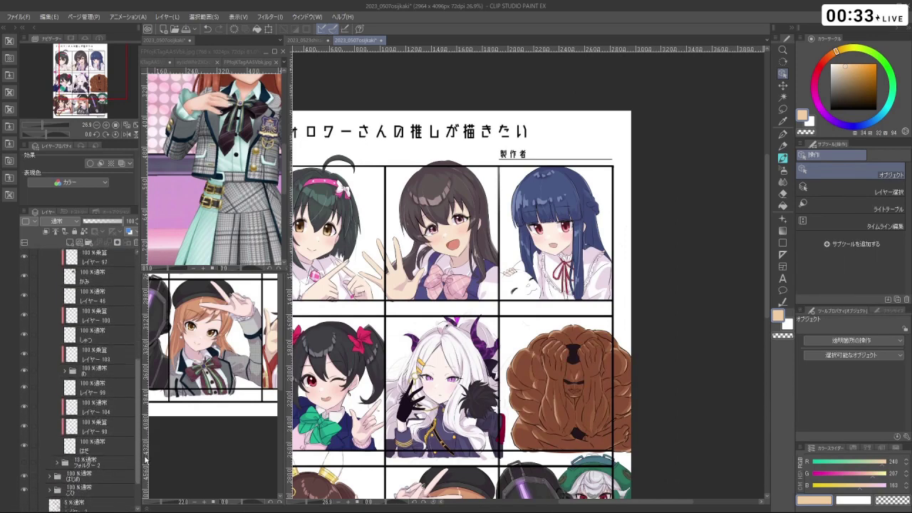
pyautogui.scroll(1, 106, 342)
pyautogui.click(78, 349)
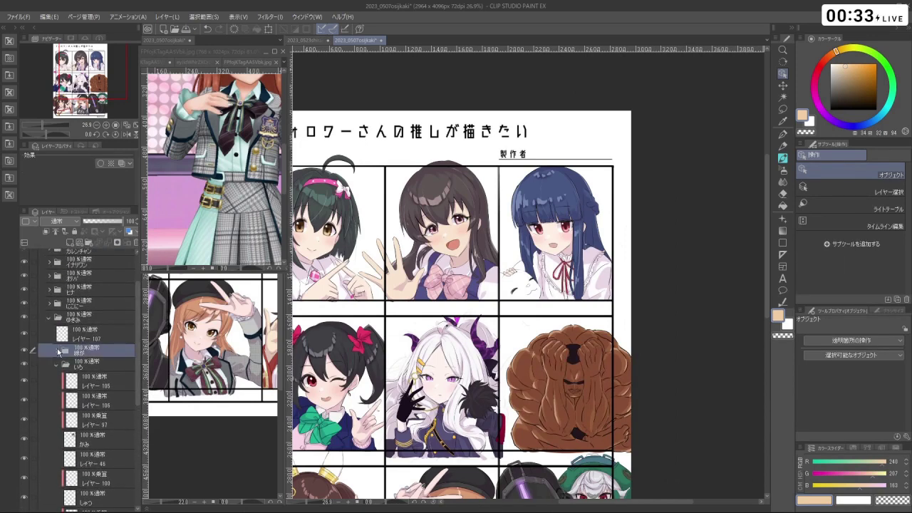
pyautogui.click(57, 350)
pyautogui.click(99, 387)
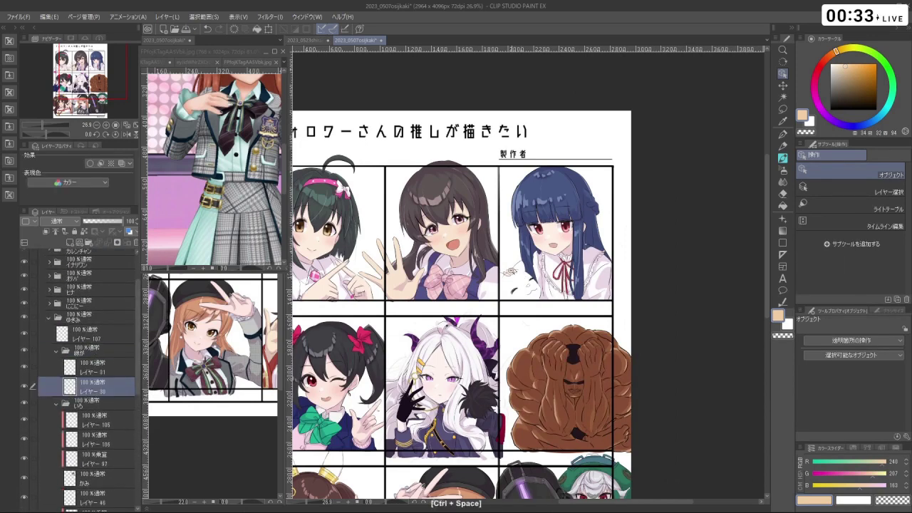
pyautogui.moveTo(515, 270)
pyautogui.mouseDown()
pyautogui.moveTo(548, 279)
pyautogui.moveTo(501, 283)
pyautogui.moveTo(498, 251)
pyautogui.mouseUp()
pyautogui.hotkey('ctrl', 'z')
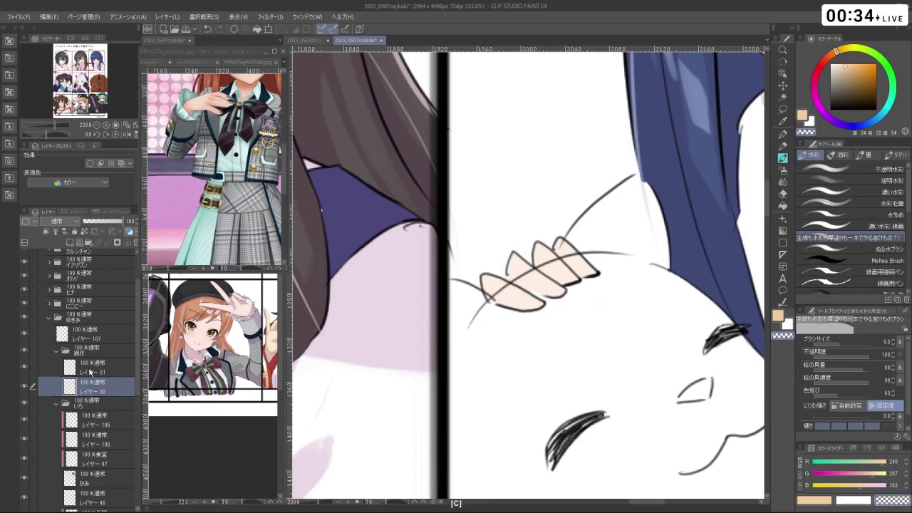
# - On レイヤー 91, paint peach over the pet's left ear and cover its closed-eye stroke
pyautogui.click(26, 369)
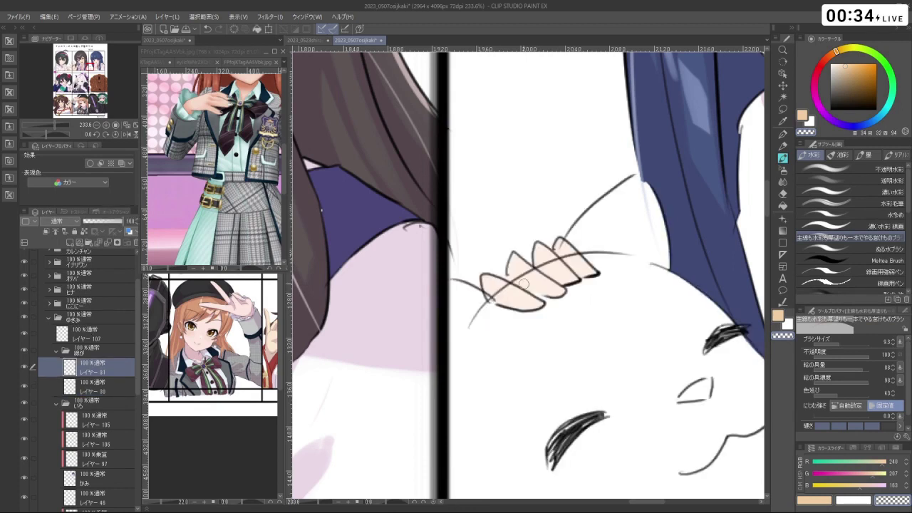
pyautogui.moveTo(489, 289)
pyautogui.mouseDown()
pyautogui.moveTo(506, 290)
pyautogui.moveTo(523, 270)
pyautogui.moveTo(568, 256)
pyautogui.mouseUp()
pyautogui.scroll(-5, 591, 234)
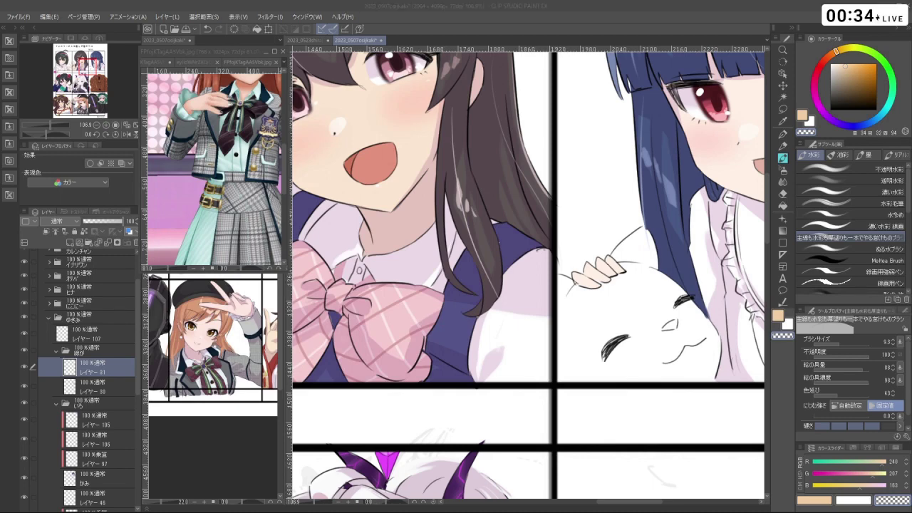
pyautogui.scroll(-3, 665, 296)
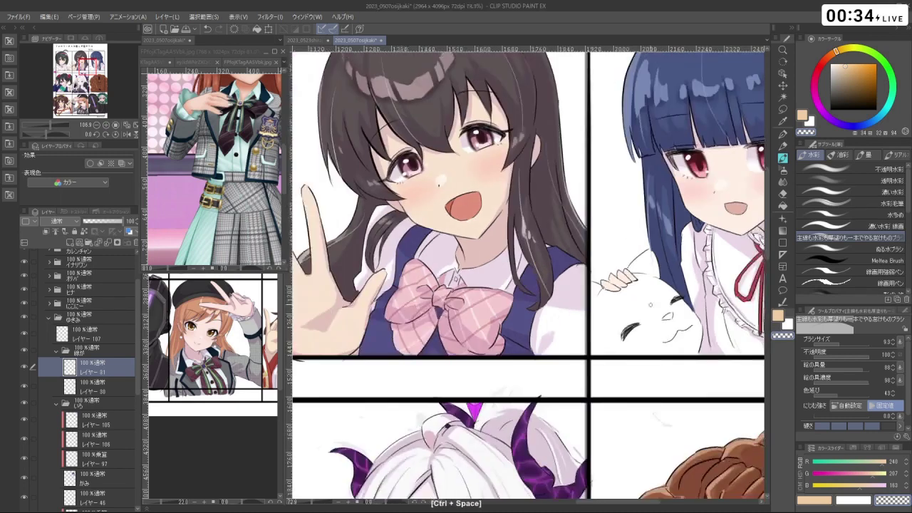
pyautogui.moveTo(665, 295); pyautogui.dragTo(617, 284)
pyautogui.press('c')
pyautogui.moveTo(570, 324)
pyautogui.mouseDown()
pyautogui.moveTo(600, 302)
pyautogui.moveTo(623, 309)
pyautogui.moveTo(625, 289)
pyautogui.moveTo(634, 322)
pyautogui.mouseUp()
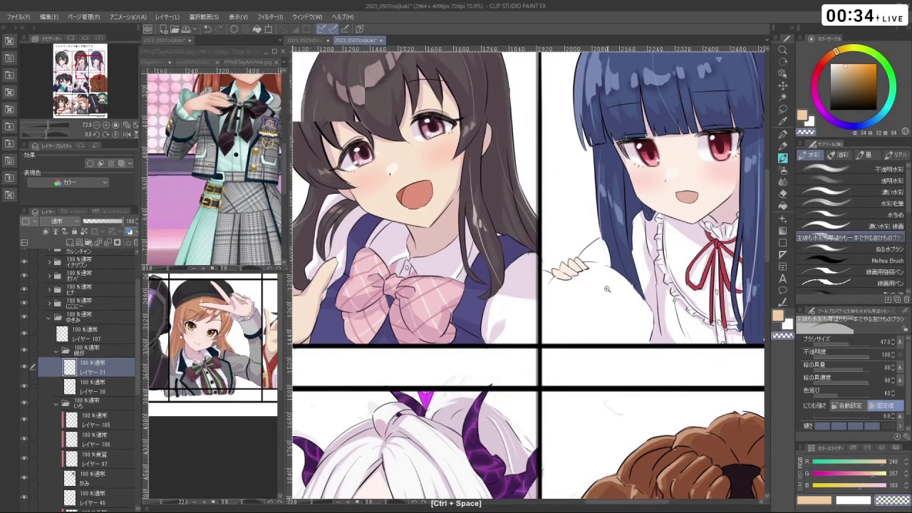
pyautogui.scroll(-2, 597, 295)
pyautogui.scroll(2, 596, 295)
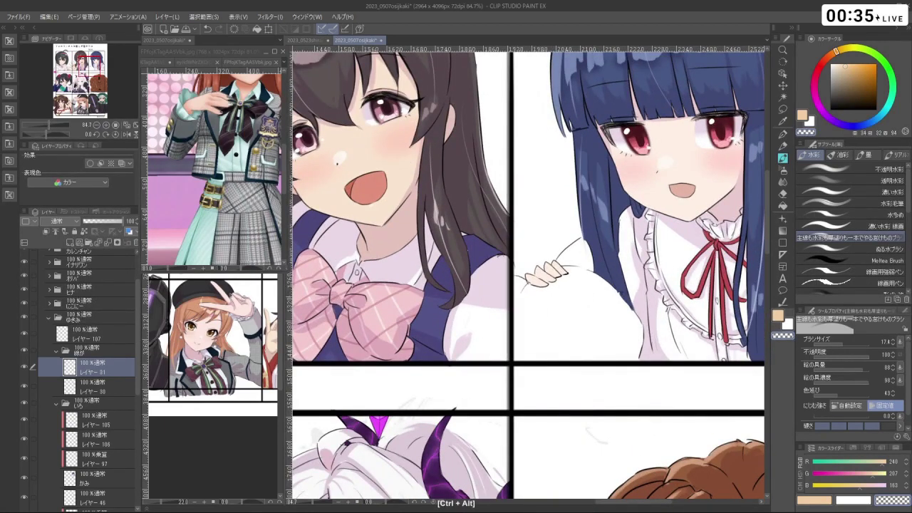
# - Collapse the いろ colour folder and add a new raster layer above it
pyautogui.click(103, 419)
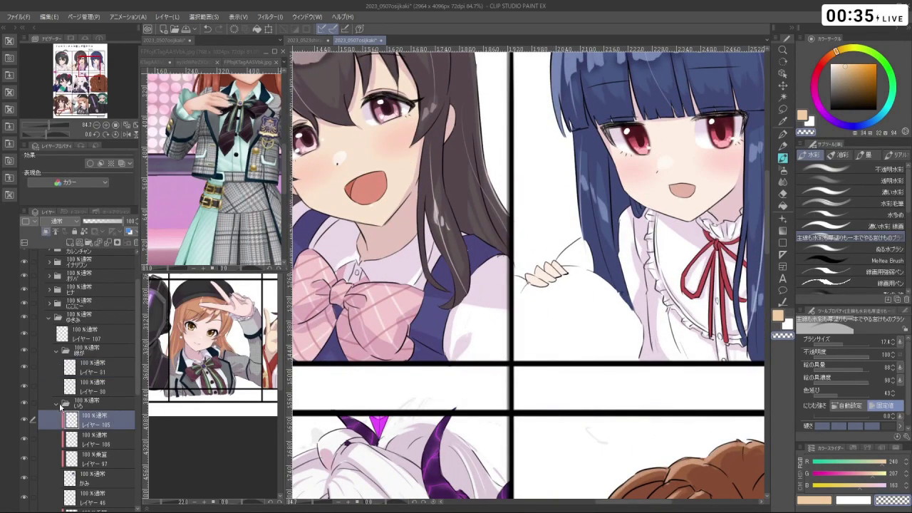
pyautogui.click(91, 371)
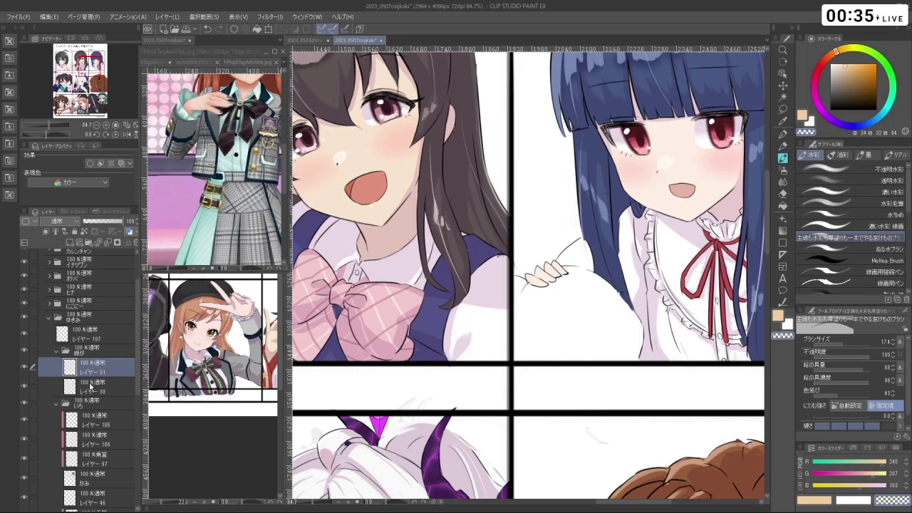
pyautogui.click(92, 404)
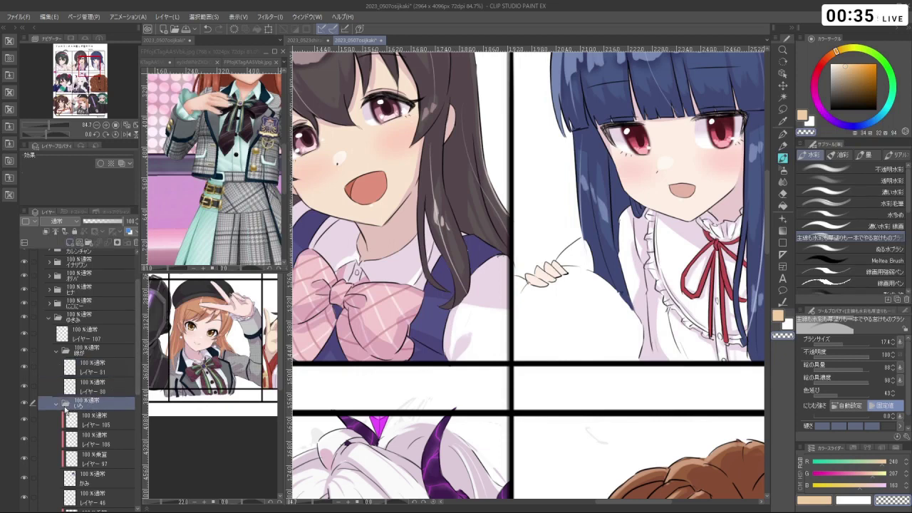
pyautogui.click(57, 404)
pyautogui.hotkey('ctrl', 'shift', 'n')
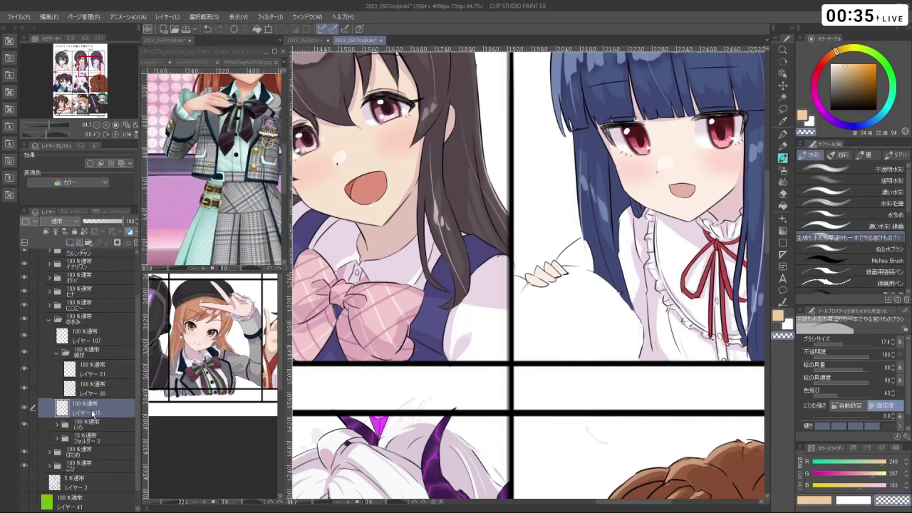
# - Paint over the pet in dark grey with a much larger brush
pyautogui.click(831, 95)
pyautogui.click(852, 126)
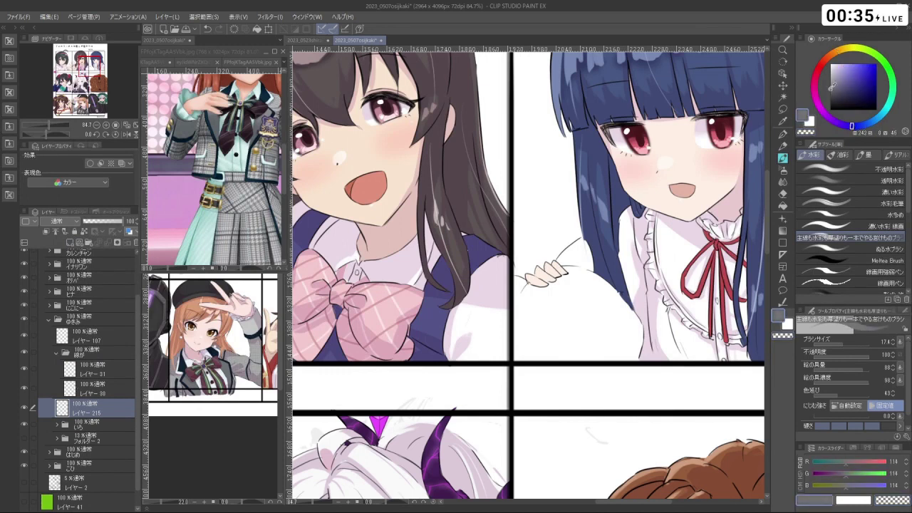
pyautogui.moveTo(831, 94); pyautogui.dragTo(830, 95)
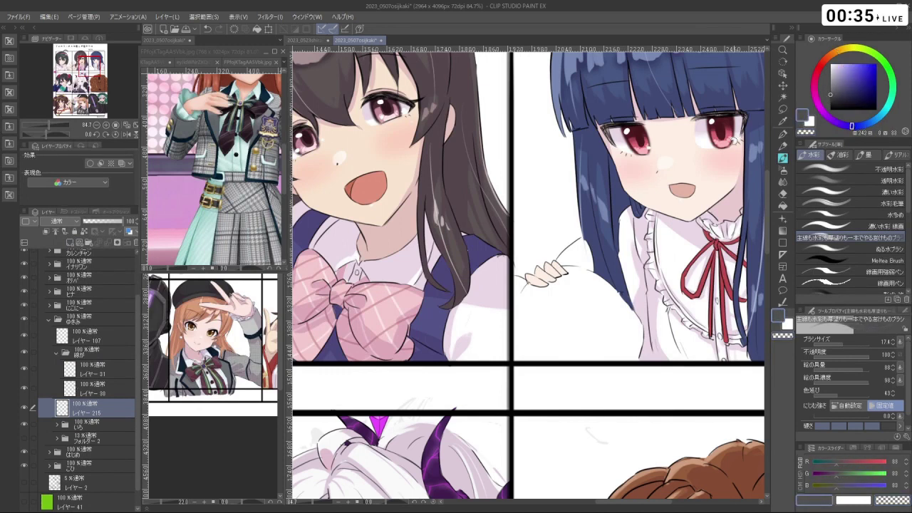
pyautogui.moveTo(527, 326); pyautogui.dragTo(537, 325)
pyautogui.moveTo(525, 292); pyautogui.dragTo(520, 324)
pyautogui.hotkey('ctrl', 'z')
pyautogui.moveTo(516, 280)
pyautogui.mouseDown()
pyautogui.moveTo(526, 342)
pyautogui.moveTo(519, 285)
pyautogui.moveTo(525, 294)
pyautogui.moveTo(573, 272)
pyautogui.moveTo(552, 285)
pyautogui.moveTo(585, 244)
pyautogui.moveTo(578, 274)
pyautogui.moveTo(588, 250)
pyautogui.moveTo(602, 288)
pyautogui.moveTo(592, 281)
pyautogui.moveTo(605, 285)
pyautogui.moveTo(597, 289)
pyautogui.moveTo(586, 255)
pyautogui.moveTo(622, 316)
pyautogui.moveTo(602, 314)
pyautogui.moveTo(595, 327)
pyautogui.moveTo(617, 317)
pyautogui.moveTo(612, 326)
pyautogui.moveTo(630, 331)
pyautogui.moveTo(629, 318)
pyautogui.moveTo(631, 359)
pyautogui.moveTo(555, 354)
pyautogui.moveTo(521, 329)
pyautogui.moveTo(562, 325)
pyautogui.moveTo(592, 289)
pyautogui.moveTo(632, 324)
pyautogui.moveTo(636, 354)
pyautogui.moveTo(637, 306)
pyautogui.moveTo(606, 294)
pyautogui.mouseUp()
pyautogui.keyDown('alt'); pyautogui.click(617, 293); pyautogui.keyUp('alt')
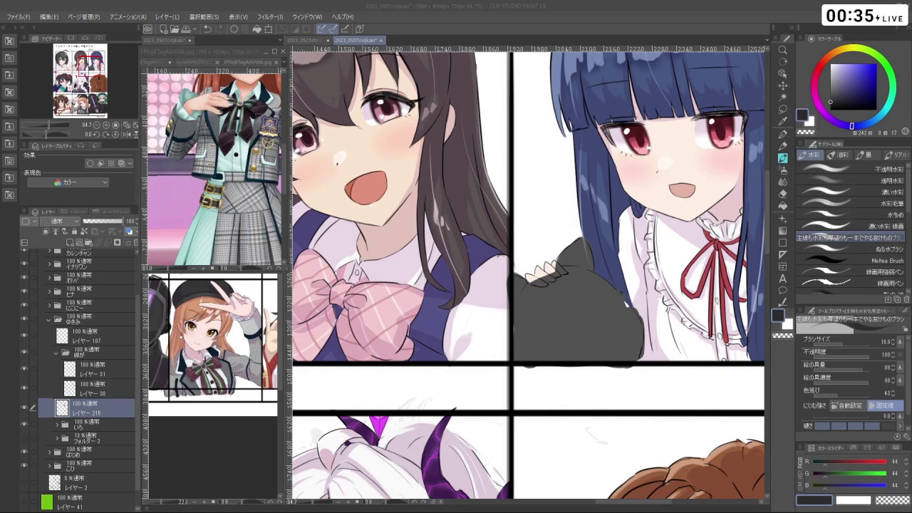
pyautogui.hotkey('ctrl', 'z')
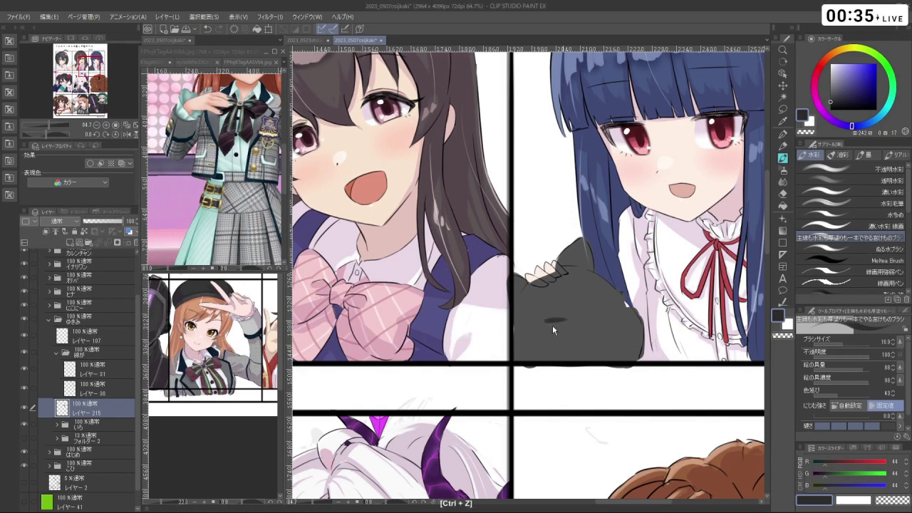
# - Add short eye strokes on the grey cat's face, redoing the ones that went wrong
pyautogui.moveTo(543, 326); pyautogui.dragTo(566, 322)
pyautogui.hotkey('ctrl', 'z')
pyautogui.moveTo(539, 326); pyautogui.dragTo(582, 320)
pyautogui.moveTo(587, 333); pyautogui.dragTo(597, 332)
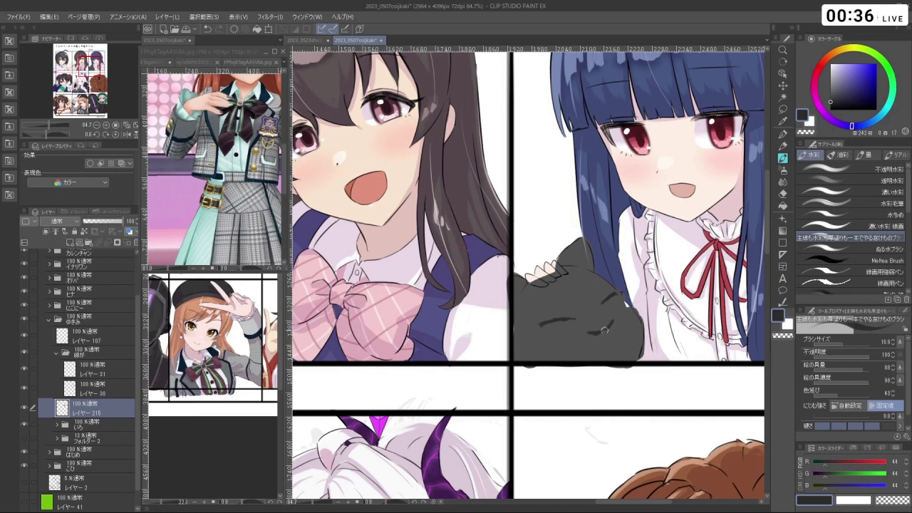
pyautogui.hotkey('ctrl', 'z')
pyautogui.hotkey('ctrl', 'z')
pyautogui.moveTo(598, 331)
pyautogui.mouseDown()
pyautogui.moveTo(690, 291)
pyautogui.moveTo(633, 378)
pyautogui.moveTo(605, 356)
pyautogui.mouseUp()
pyautogui.hotkey('shift', 'space')
pyautogui.hotkey('ctrl', 'z')
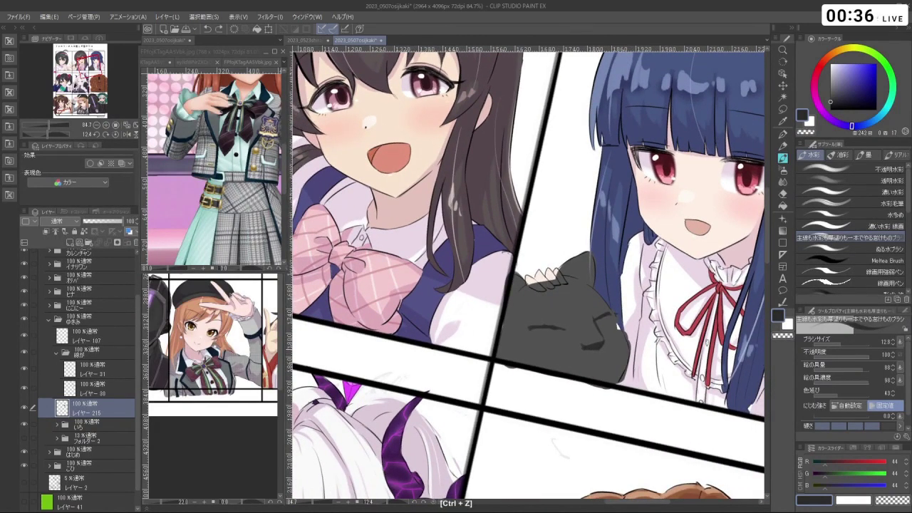
# - Lasso the cat's face and nudge it upward with a transform
pyautogui.hotkey('shift', 'space')
pyautogui.moveTo(603, 349); pyautogui.dragTo(585, 305)
pyautogui.hotkey('shift', 'space')
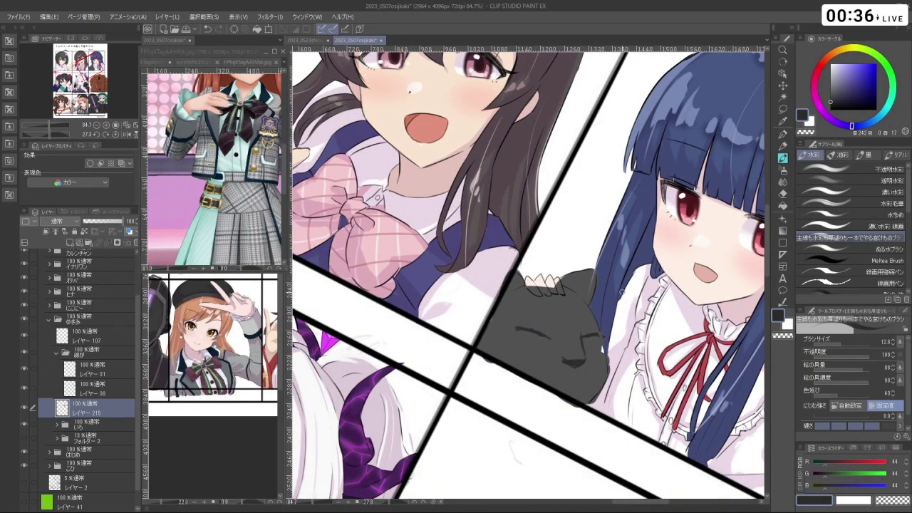
pyautogui.click(784, 109)
pyautogui.hotkey('shift', 'space')
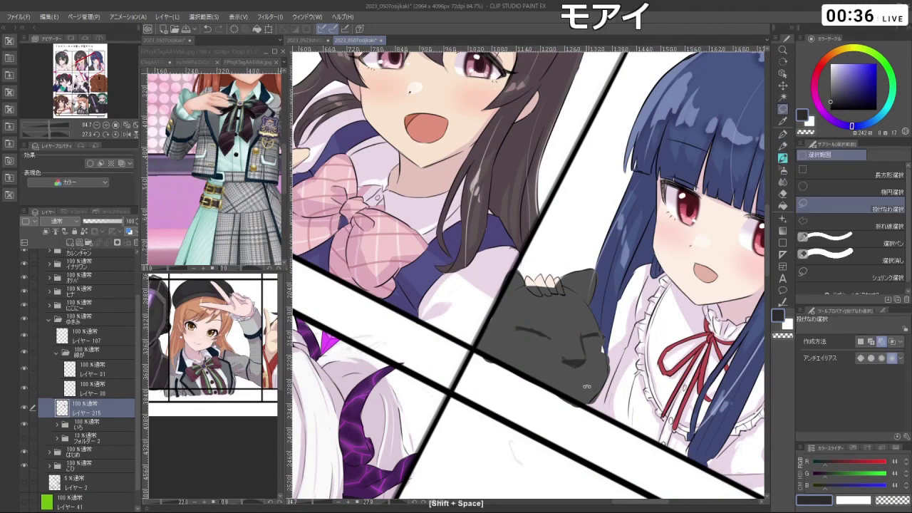
pyautogui.moveTo(586, 385); pyautogui.dragTo(605, 370)
pyautogui.moveTo(602, 317)
pyautogui.mouseDown()
pyautogui.moveTo(608, 368)
pyautogui.moveTo(605, 319)
pyautogui.mouseUp()
pyautogui.hotkey('ctrl', 't')
pyautogui.press('Return')
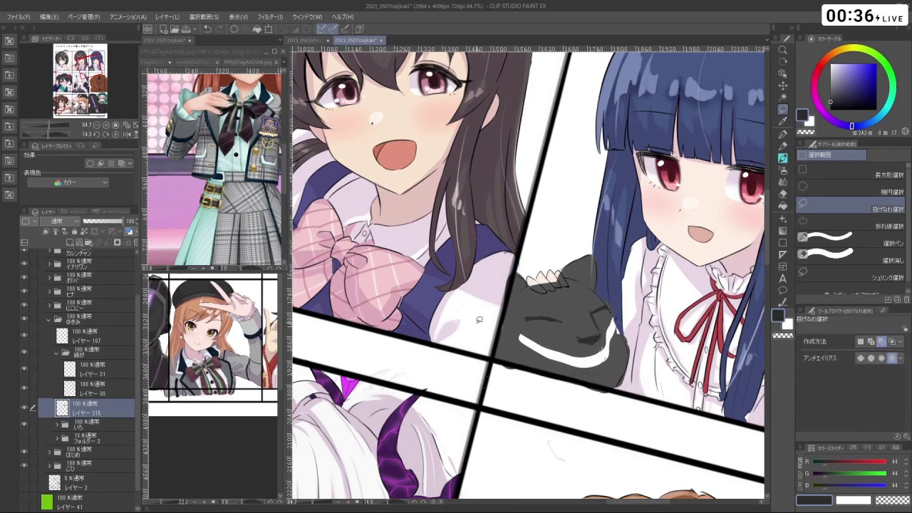
# - Repaint the white gap across the cat with the brush, then zoom in and shrink the brush
pyautogui.keyDown('alt'); pyautogui.click(523, 350); pyautogui.keyUp('alt')
pyautogui.press('b')
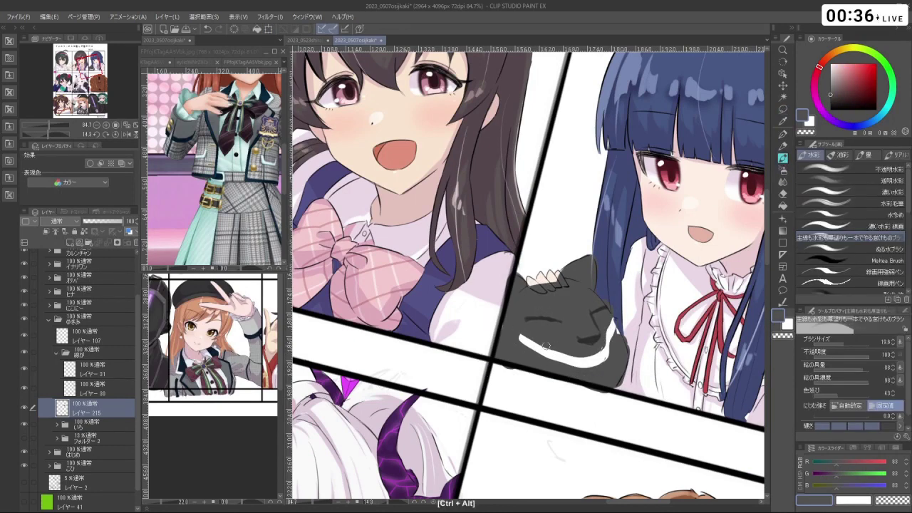
pyautogui.moveTo(546, 345)
pyautogui.mouseDown()
pyautogui.moveTo(529, 344)
pyautogui.moveTo(574, 367)
pyautogui.moveTo(611, 332)
pyautogui.mouseUp()
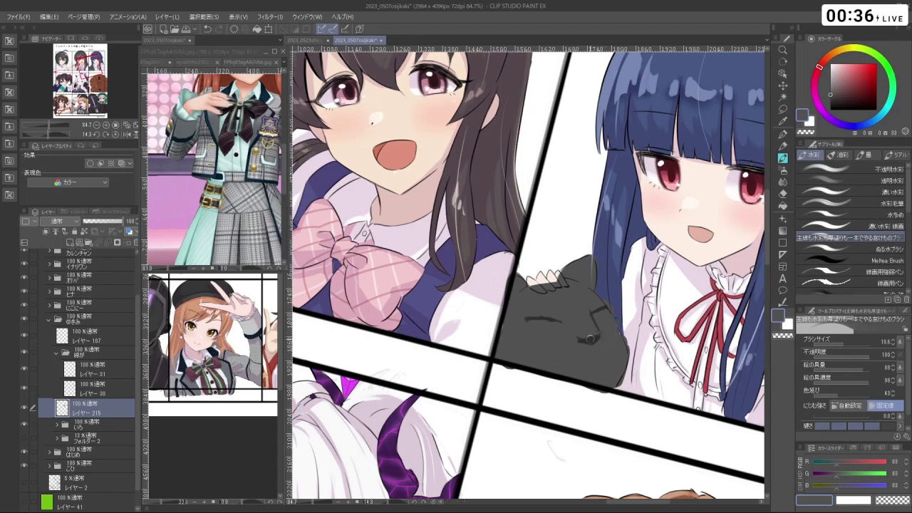
pyautogui.rightClick(591, 320)
pyautogui.keyDown('ctrl'); pyautogui.click(591, 320); pyautogui.keyUp('ctrl')
pyautogui.keyDown('ctrl'); pyautogui.click(590, 320); pyautogui.keyUp('ctrl')
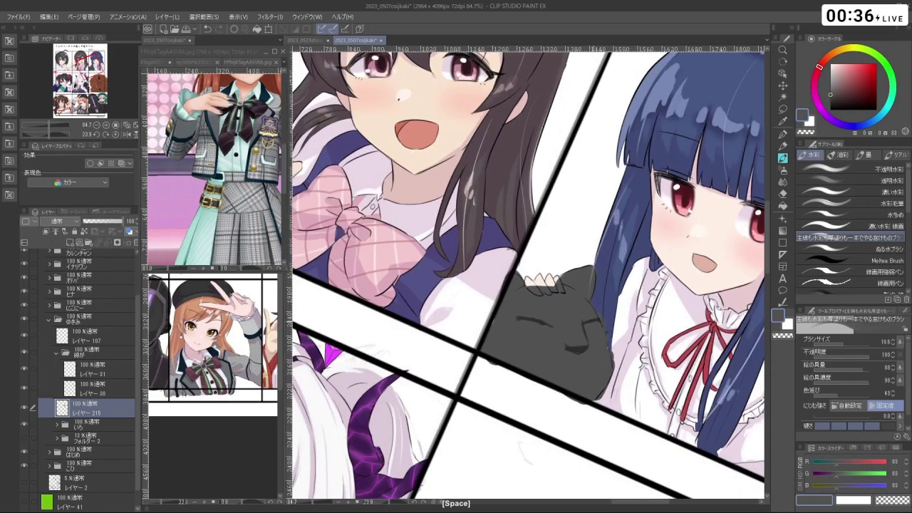
pyautogui.keyDown('ctrl'); pyautogui.click(589, 317); pyautogui.keyUp('ctrl')
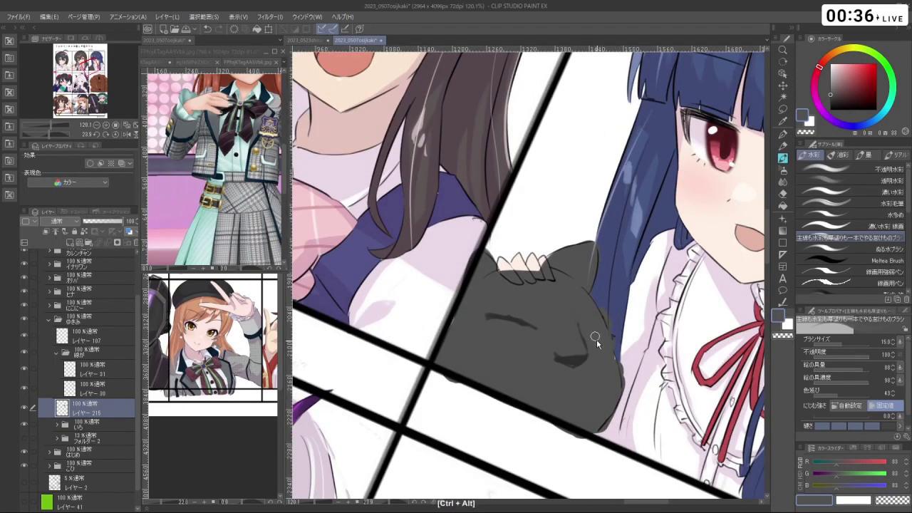
pyautogui.keyDown('ctrl'); pyautogui.keyDown('alt'); pyautogui.moveTo(595, 319); pyautogui.dragTo(591, 340); pyautogui.keyUp('alt'); pyautogui.keyUp('ctrl')
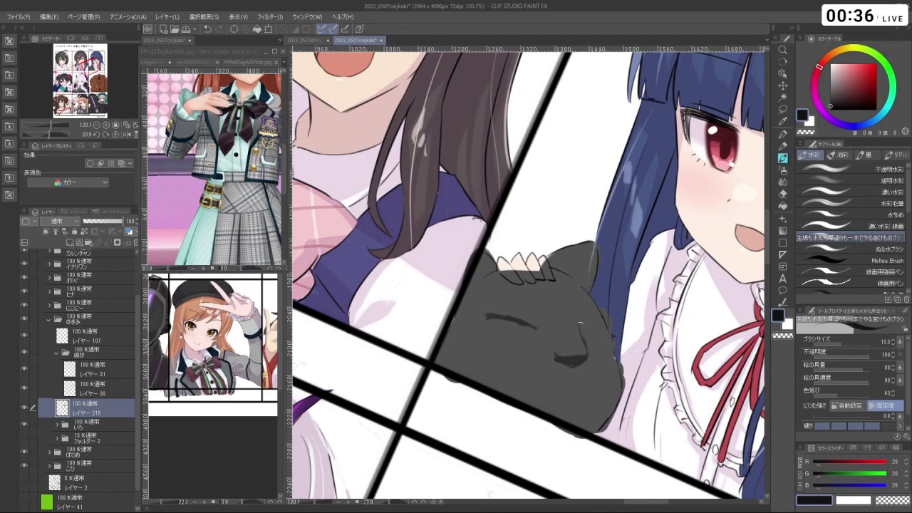
# - Draw the cat's curved closed-eye strokes in near-black with a smaller brush
pyautogui.hotkey('ctrl', 'z')
pyautogui.hotkey('shift', 'space')
pyautogui.moveTo(603, 336); pyautogui.dragTo(597, 271)
pyautogui.hotkey('ctrl', 'z')
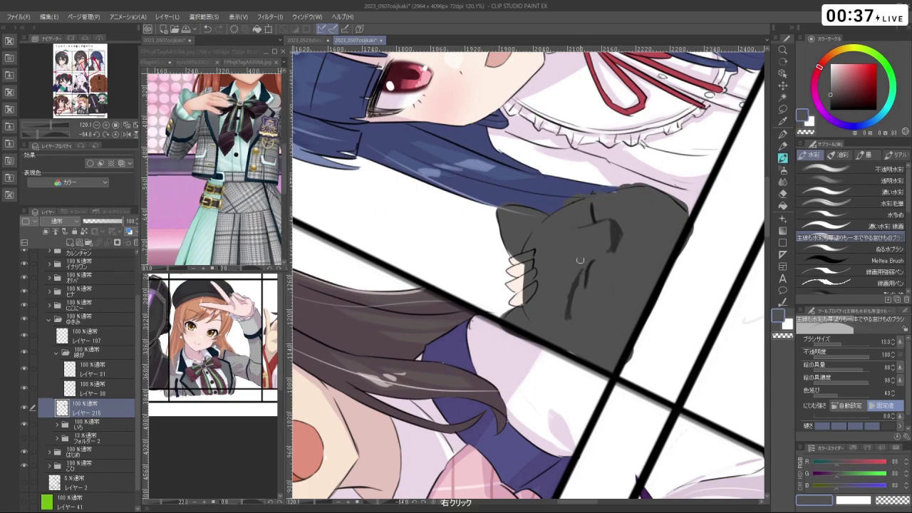
pyautogui.hotkey('shift', 'space')
pyautogui.moveTo(569, 283); pyautogui.dragTo(521, 332)
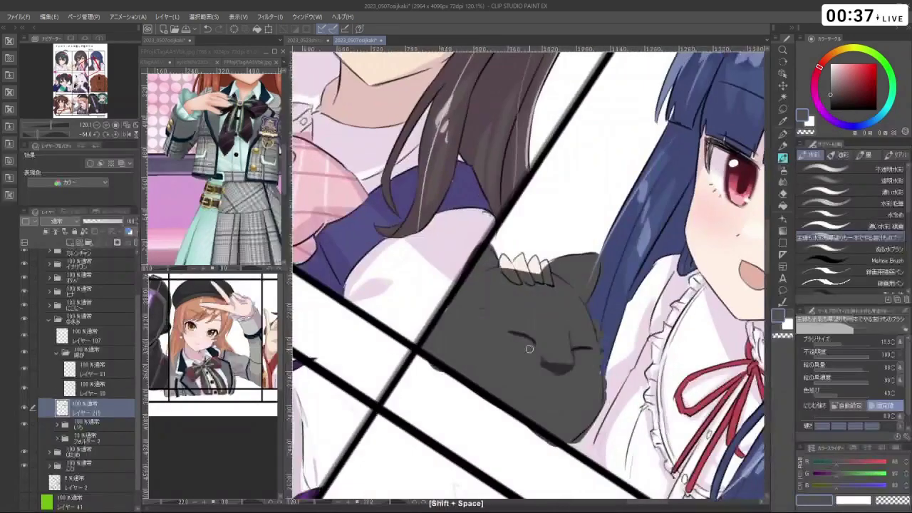
pyautogui.rightClick(507, 333)
pyautogui.hotkey('ctrl', 'z')
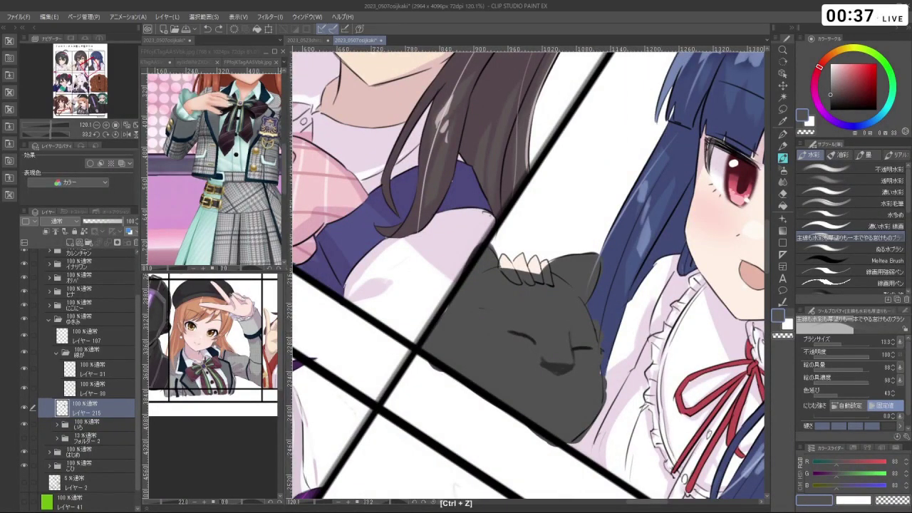
pyautogui.moveTo(843, 102); pyautogui.dragTo(830, 104)
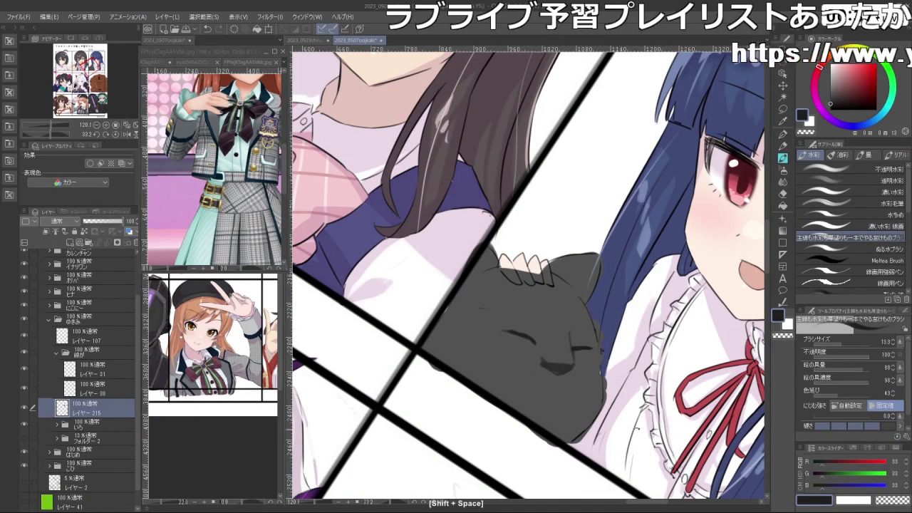
pyautogui.moveTo(529, 340); pyautogui.dragTo(509, 335)
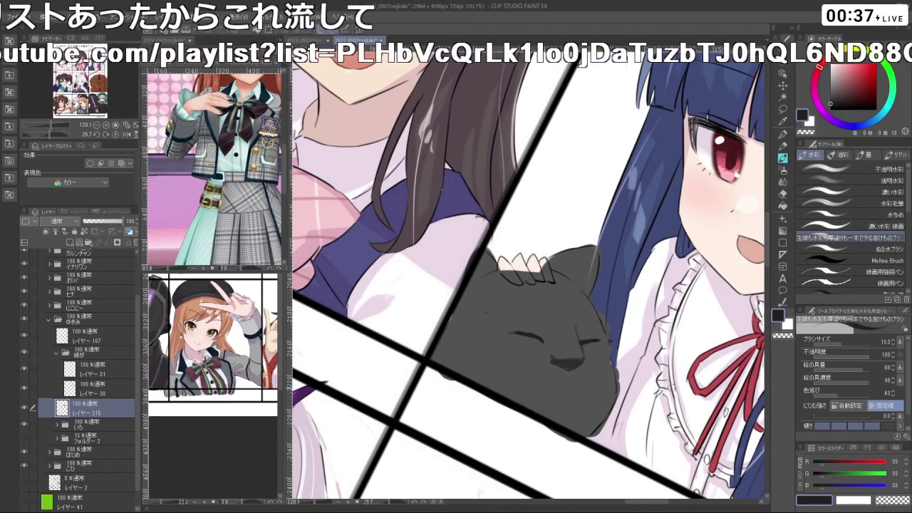
pyautogui.hotkey('ctrl', 'alt')
pyautogui.moveTo(559, 366); pyautogui.dragTo(554, 363)
pyautogui.hotkey('ctrl', 'z')
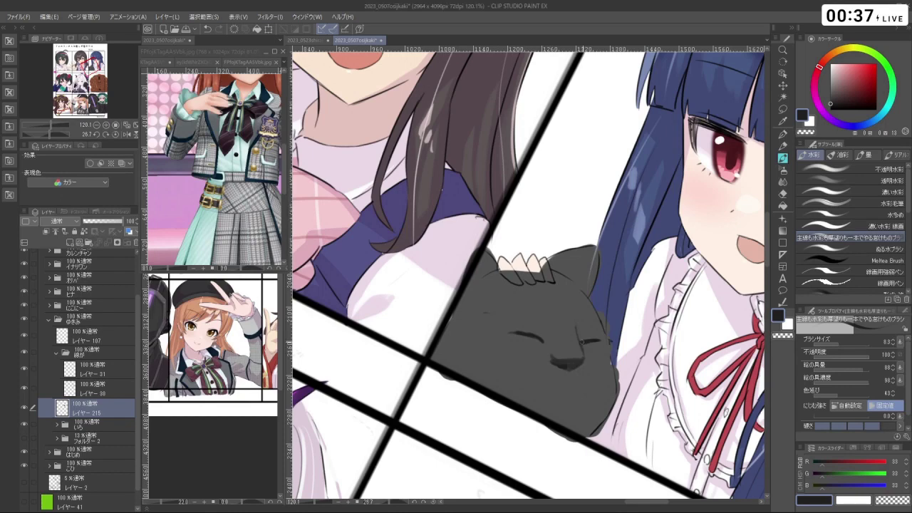
# - Refine the eye and nose strokes, then lasso the cat's face again
pyautogui.hotkey('shift', 'space')
pyautogui.moveTo(584, 345); pyautogui.dragTo(638, 271)
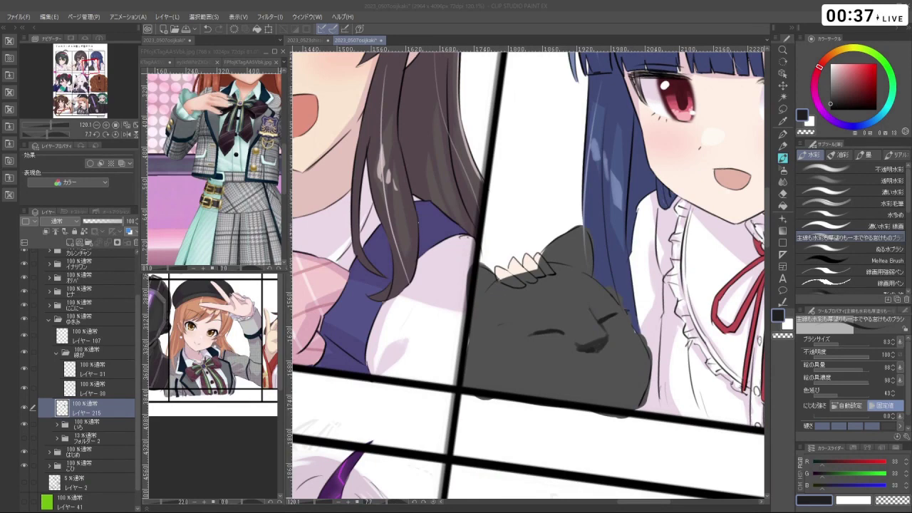
pyautogui.hotkey('ctrl', 'z')
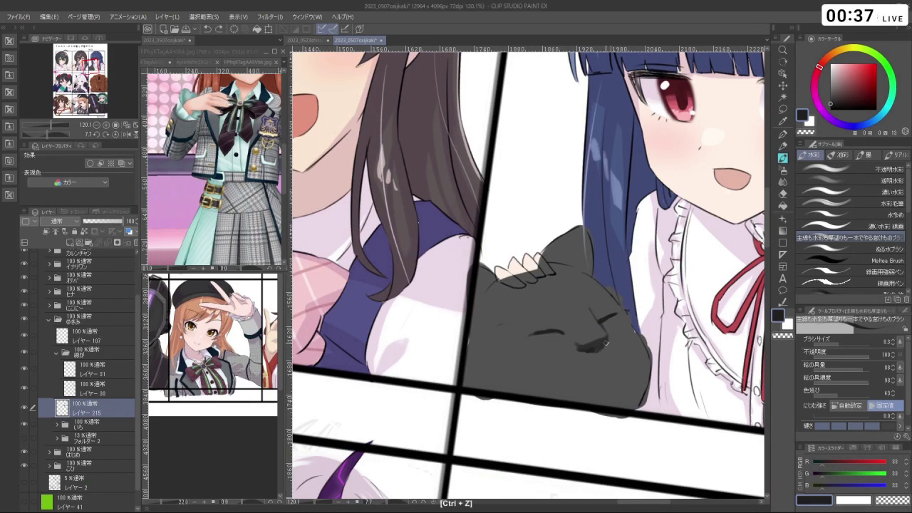
pyautogui.hotkey('shift', 'space')
pyautogui.moveTo(604, 339)
pyautogui.mouseDown()
pyautogui.moveTo(649, 307)
pyautogui.moveTo(683, 352)
pyautogui.moveTo(623, 414)
pyautogui.moveTo(634, 271)
pyautogui.moveTo(627, 252)
pyautogui.moveTo(605, 299)
pyautogui.mouseUp()
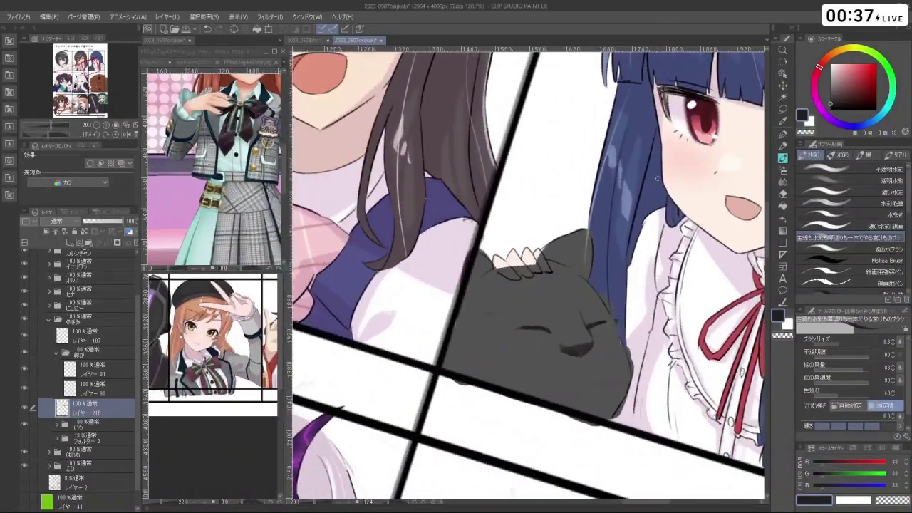
pyautogui.press('m')
pyautogui.moveTo(553, 367)
pyautogui.mouseDown()
pyautogui.moveTo(501, 321)
pyautogui.moveTo(609, 346)
pyautogui.moveTo(553, 369)
pyautogui.mouseUp()
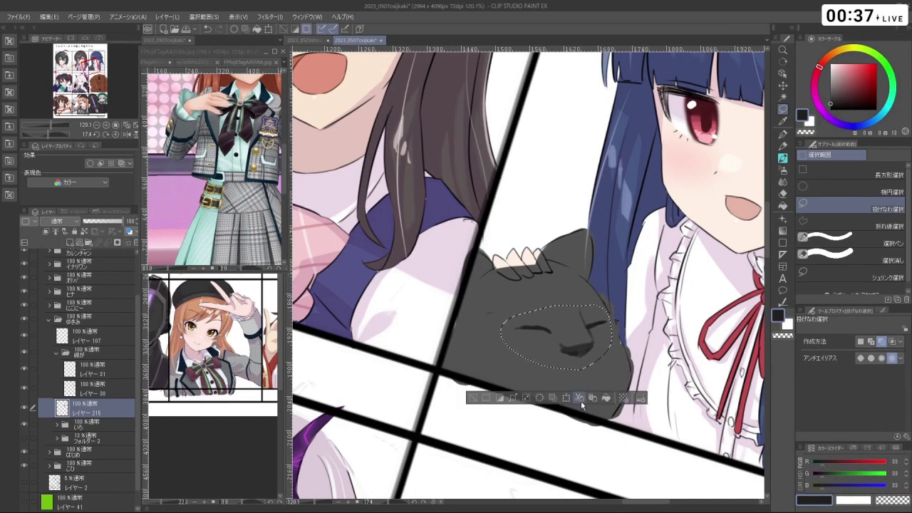
# - Scale the lassoed cat face up to 114% and sample its grey for painting
pyautogui.click(570, 400)
pyautogui.moveTo(603, 389)
pyautogui.mouseDown()
pyautogui.moveTo(622, 394)
pyautogui.moveTo(583, 372)
pyautogui.moveTo(598, 382)
pyautogui.mouseUp()
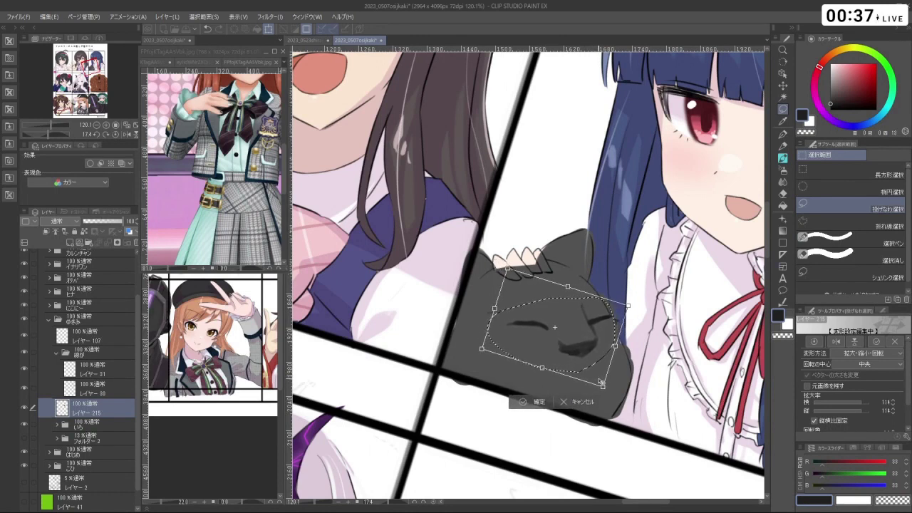
pyautogui.click(533, 401)
pyautogui.moveTo(478, 401)
pyautogui.mouseDown()
pyautogui.moveTo(513, 356)
pyautogui.moveTo(570, 342)
pyautogui.moveTo(541, 385)
pyautogui.mouseUp()
pyautogui.click(784, 159)
pyautogui.moveTo(626, 385)
pyautogui.mouseDown()
pyautogui.moveTo(587, 388)
pyautogui.moveTo(585, 365)
pyautogui.mouseUp()
pyautogui.rightClick(562, 341)
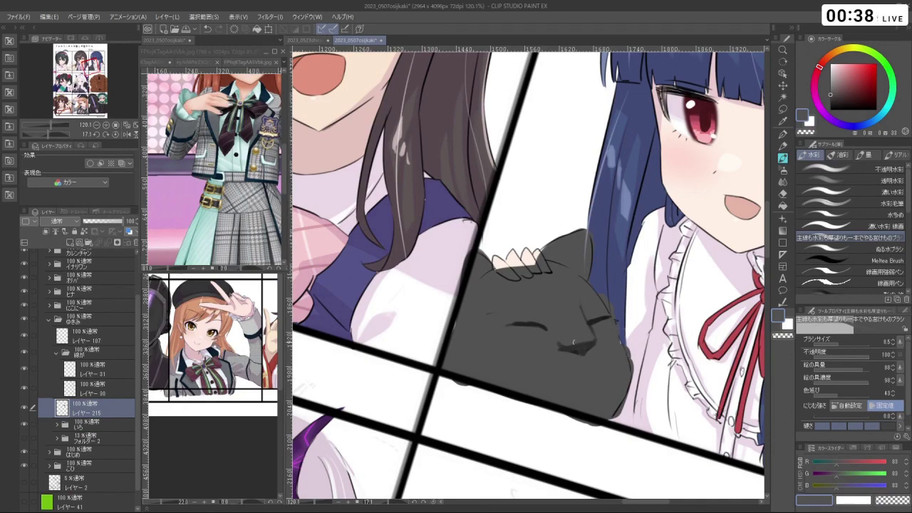
# - Redraw the cat's mouth in a darker grey
pyautogui.moveTo(598, 340); pyautogui.dragTo(542, 215)
pyautogui.moveTo(666, 290); pyautogui.dragTo(593, 386)
pyautogui.keyDown('alt'); pyautogui.click(593, 387); pyautogui.keyUp('alt')
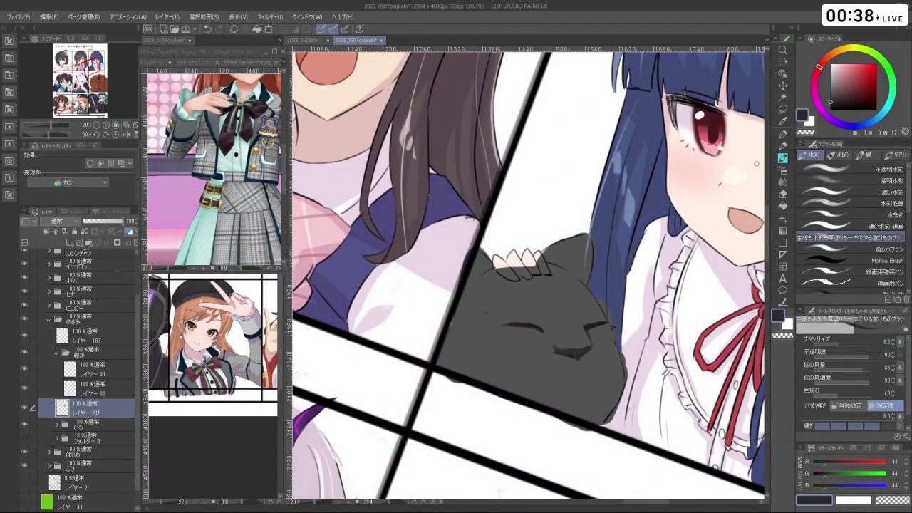
pyautogui.hotkey('ctrl', 'z')
pyautogui.moveTo(566, 362); pyautogui.dragTo(573, 356)
pyautogui.click(832, 104)
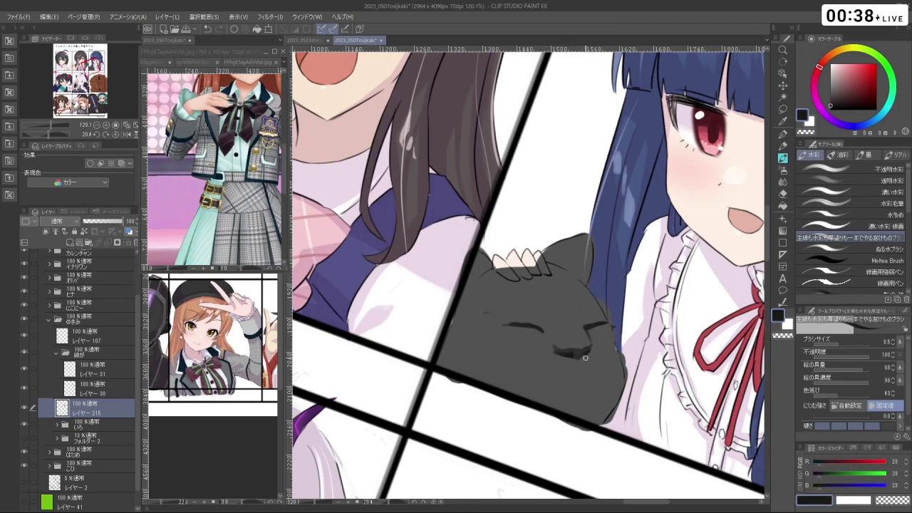
pyautogui.hotkey('ctrl', 'z')
pyautogui.hotkey('ctrl', 'z')
pyautogui.moveTo(578, 360)
pyautogui.mouseDown()
pyautogui.moveTo(580, 368)
pyautogui.moveTo(639, 259)
pyautogui.mouseUp()
pyautogui.hotkey('ctrl', 'z')
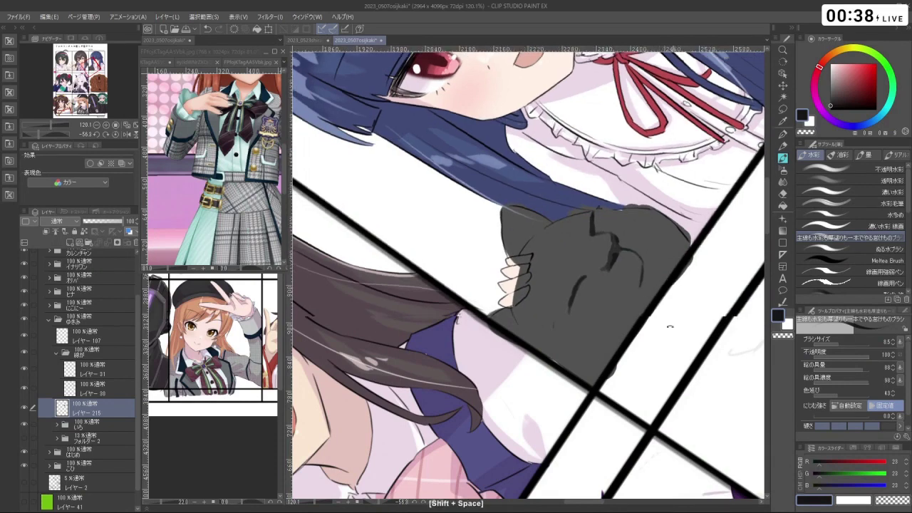
pyautogui.moveTo(662, 322); pyautogui.dragTo(599, 382)
pyautogui.hotkey('ctrl', 'z')
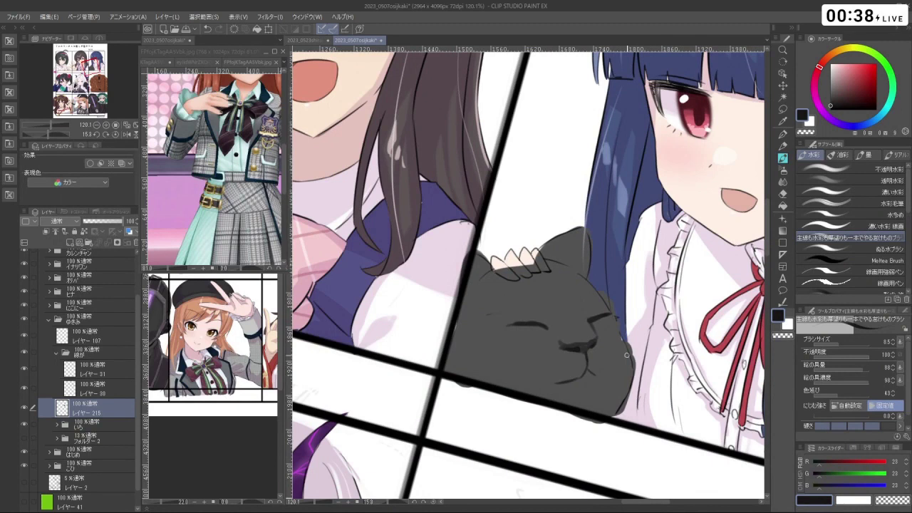
pyautogui.hotkey('ctrl', 'z')
pyautogui.hotkey('ctrl', 'z')
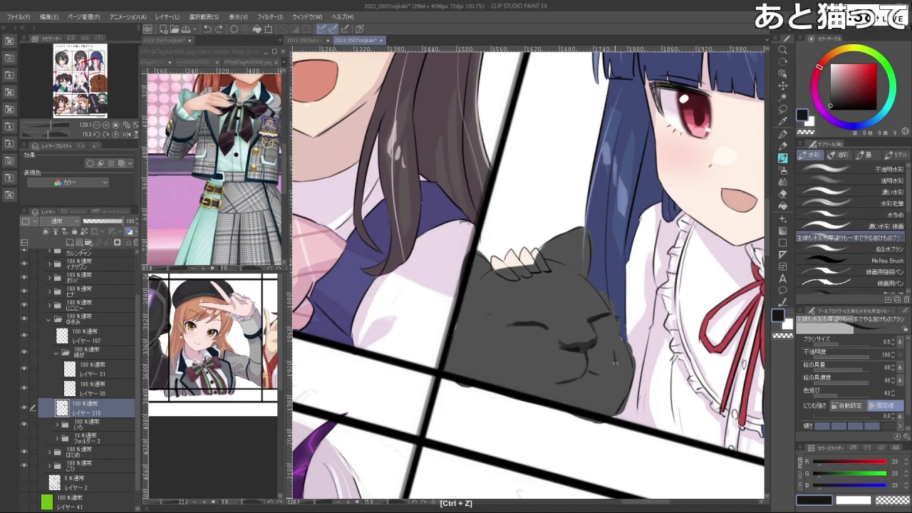
# - Keep reworking the small curved mouth line, swapping drawing colours
pyautogui.hotkey('shift', 'space')
pyautogui.moveTo(618, 366)
pyautogui.mouseDown()
pyautogui.moveTo(643, 222)
pyautogui.moveTo(582, 160)
pyautogui.moveTo(496, 153)
pyautogui.moveTo(439, 185)
pyautogui.moveTo(582, 160)
pyautogui.moveTo(620, 357)
pyautogui.mouseUp()
pyautogui.hotkey('ctrl', 'z')
pyautogui.hotkey('shift', 'space')
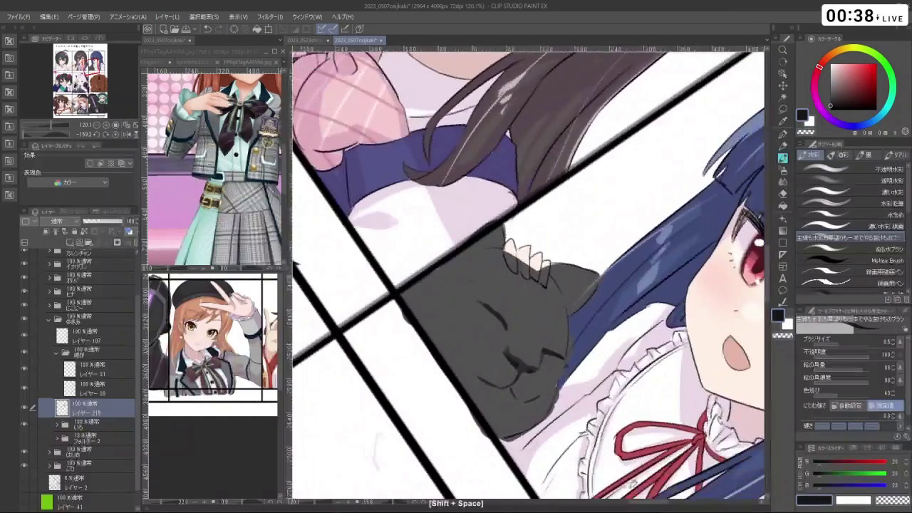
pyautogui.hotkey('ctrl', 'z')
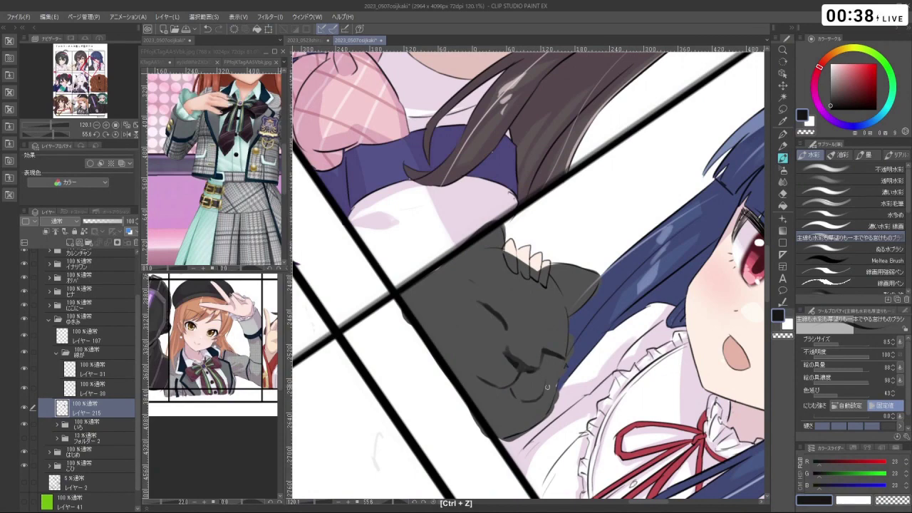
pyautogui.hotkey('shift', 'space')
pyautogui.hotkey('shift', 'space')
pyautogui.moveTo(655, 415); pyautogui.dragTo(572, 365)
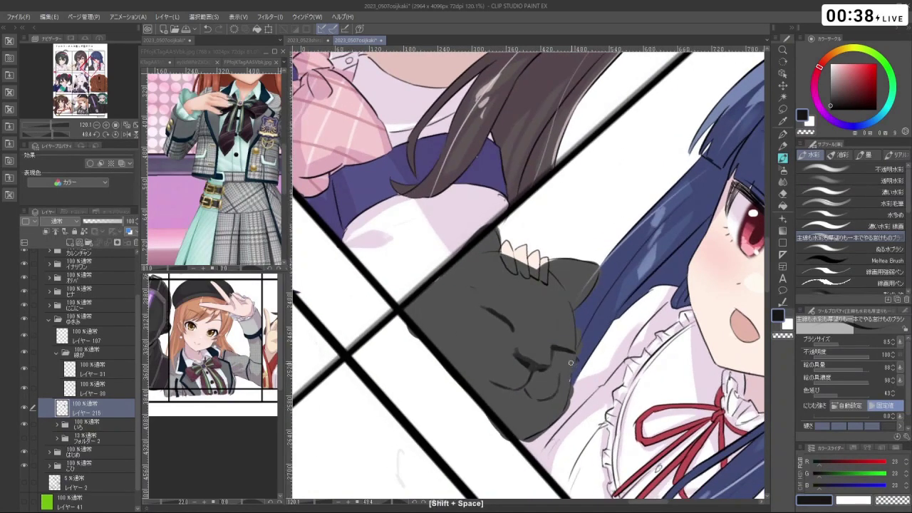
pyautogui.press('c')
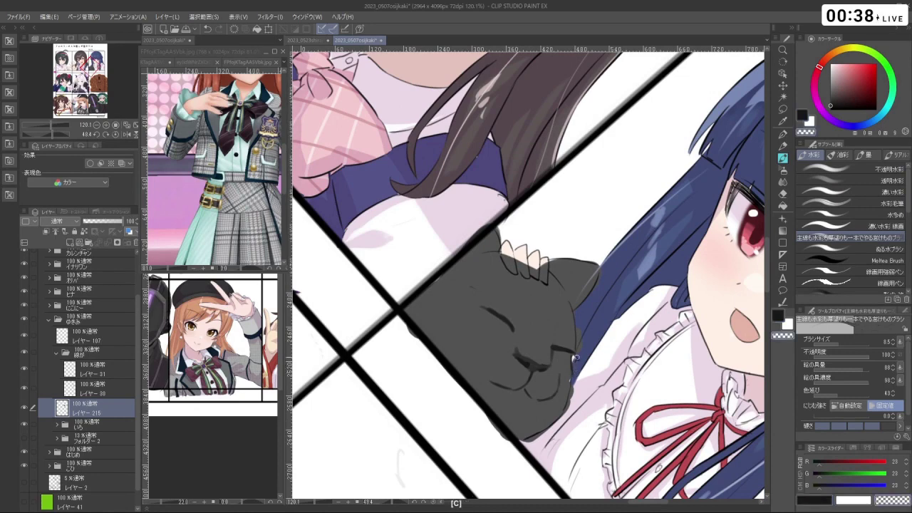
pyautogui.hotkey('shift', 'space')
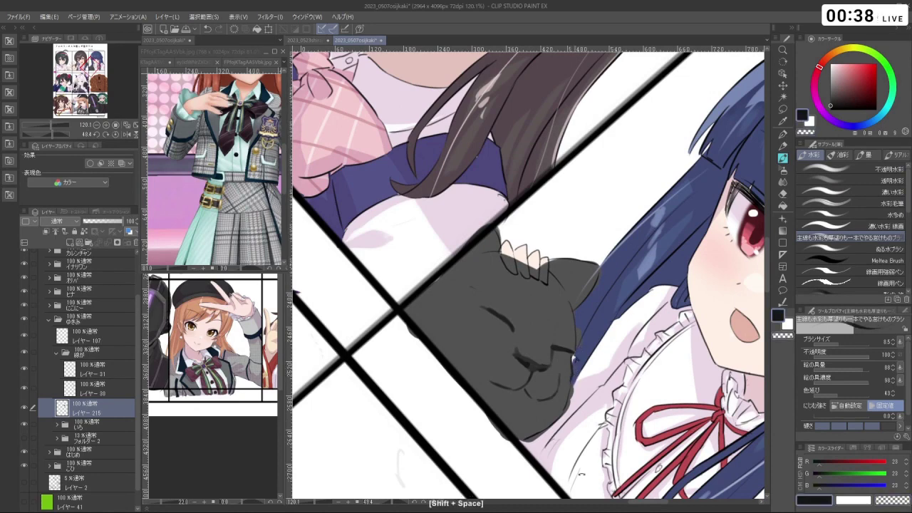
pyautogui.moveTo(574, 377); pyautogui.dragTo(622, 342)
pyautogui.hotkey('ctrl', 'z')
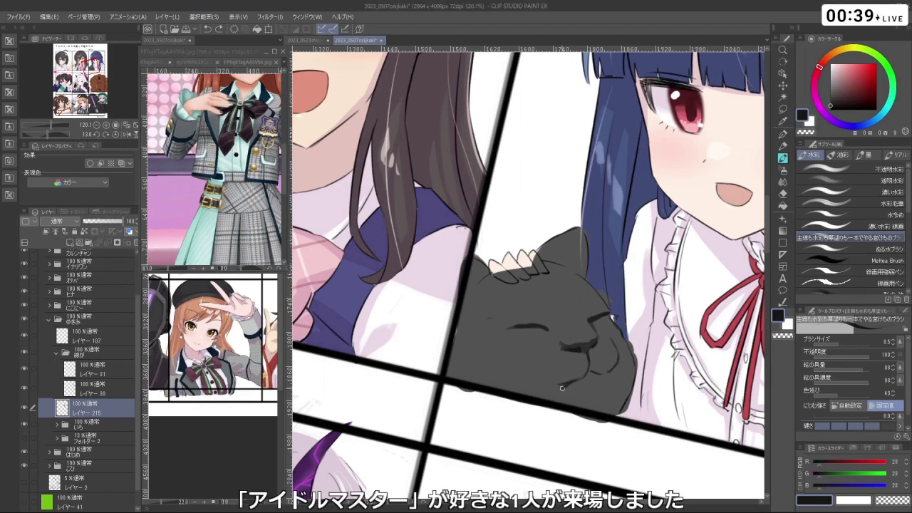
# - Redraw the cat's paw lines in near-black, resampling the fur grey
pyautogui.hotkey('shift', 'space')
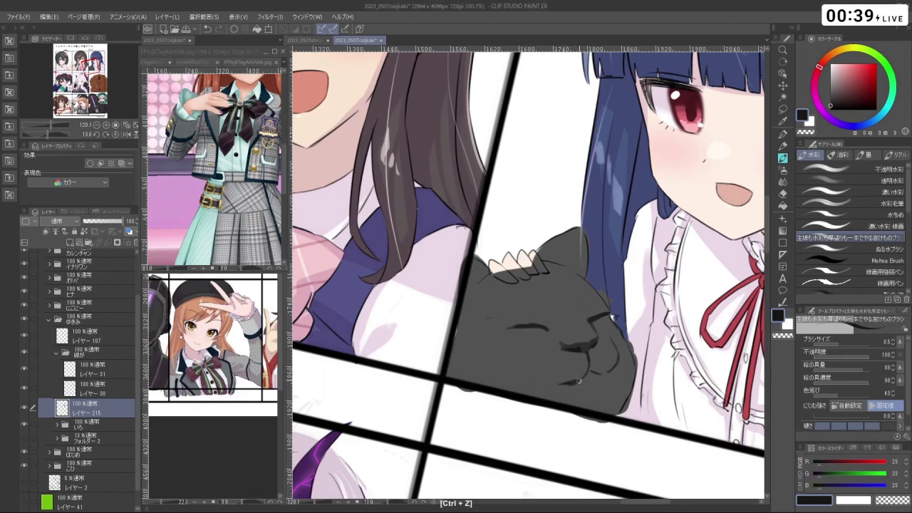
pyautogui.moveTo(591, 429); pyautogui.dragTo(559, 430)
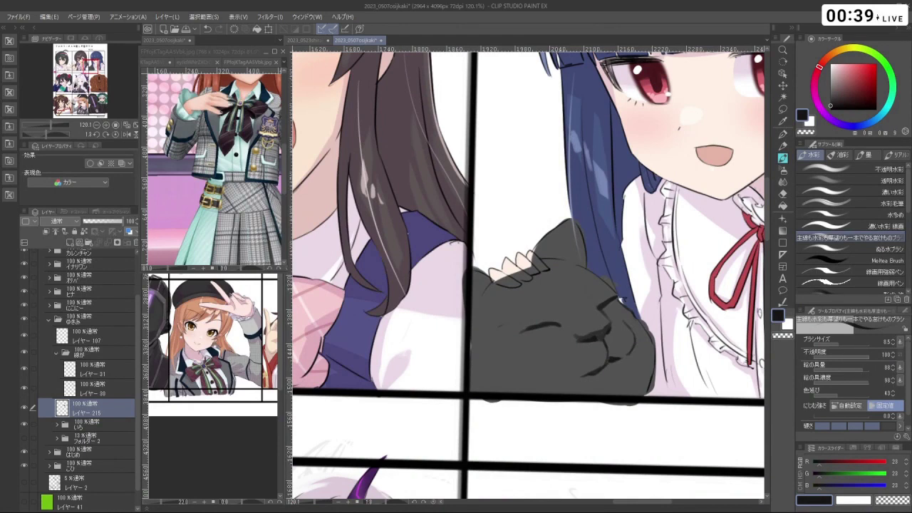
pyautogui.moveTo(591, 418); pyautogui.dragTo(683, 253)
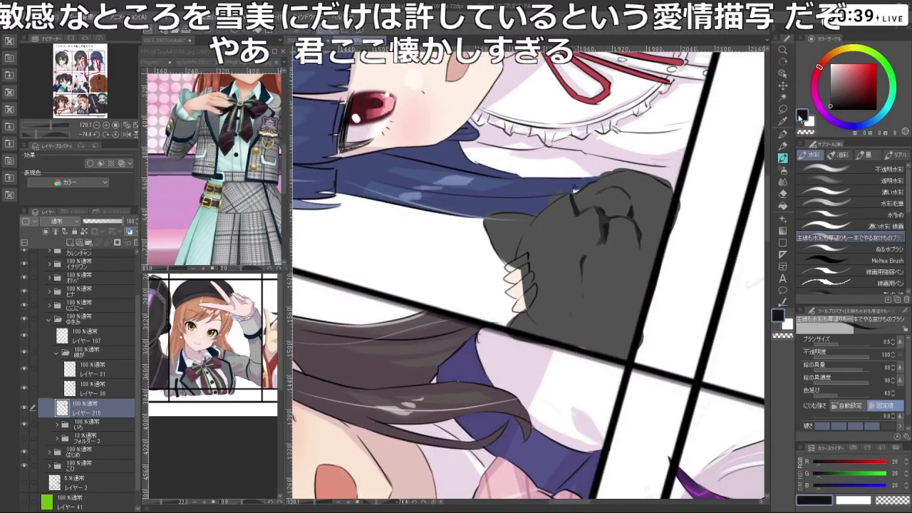
pyautogui.keyDown('alt'); pyautogui.click(583, 257); pyautogui.keyUp('alt')
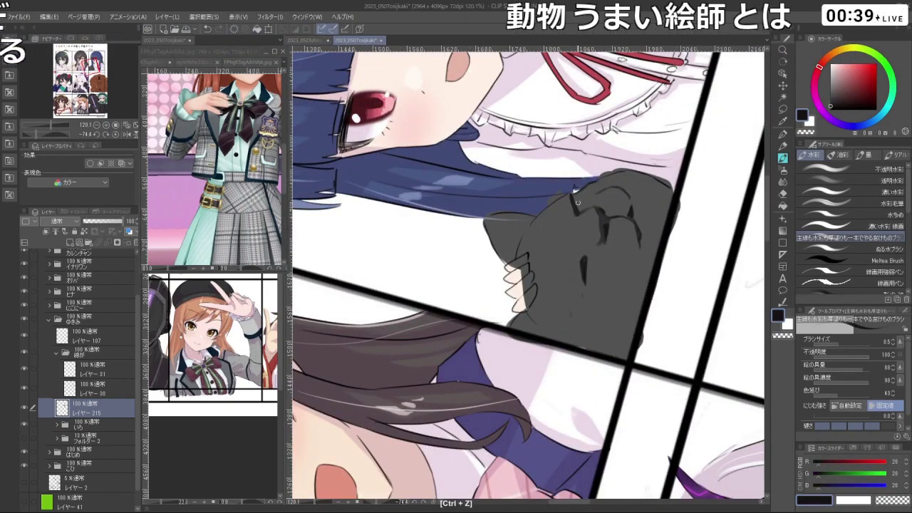
pyautogui.hotkey('ctrl', 'z')
pyautogui.moveTo(576, 207); pyautogui.dragTo(614, 323)
pyautogui.rightClick(488, 336)
pyautogui.scroll(-3, 610, 325)
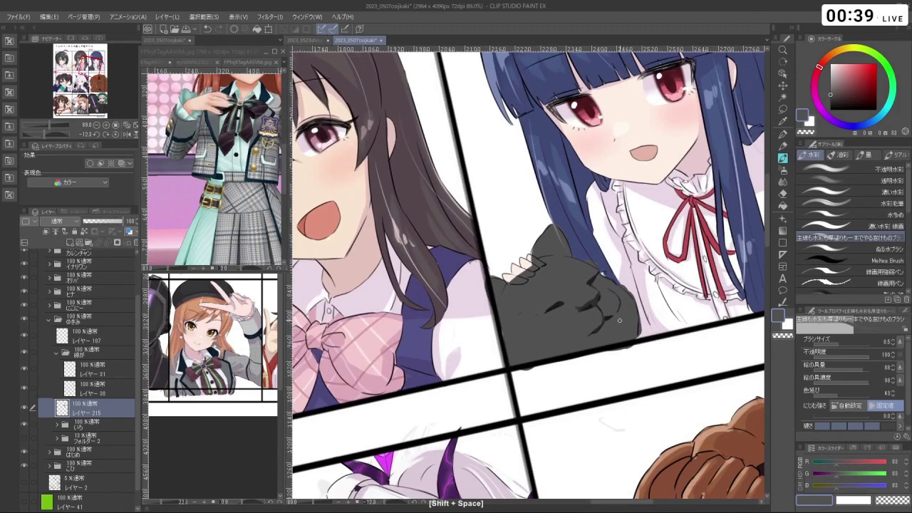
# - Touch up the cat in near-black, then eyedrop its grey fur
pyautogui.click(830, 105)
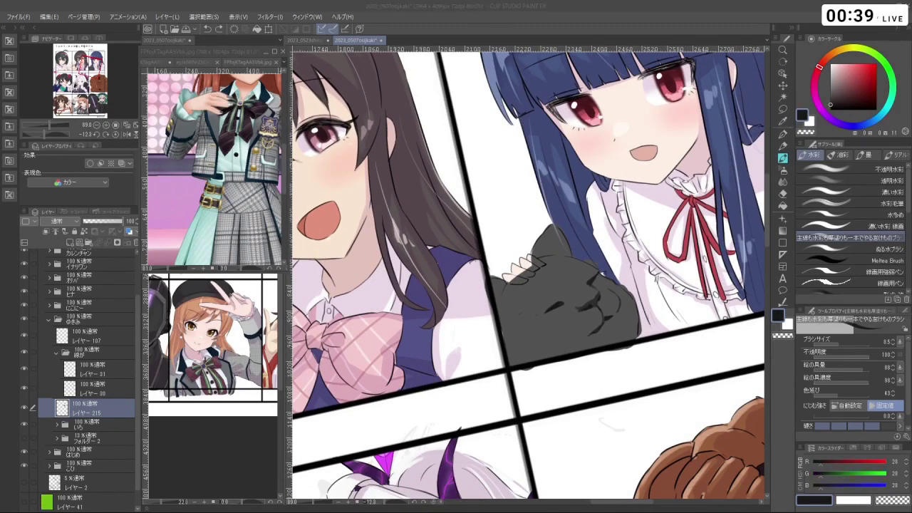
pyautogui.hotkey('ctrl', 'z')
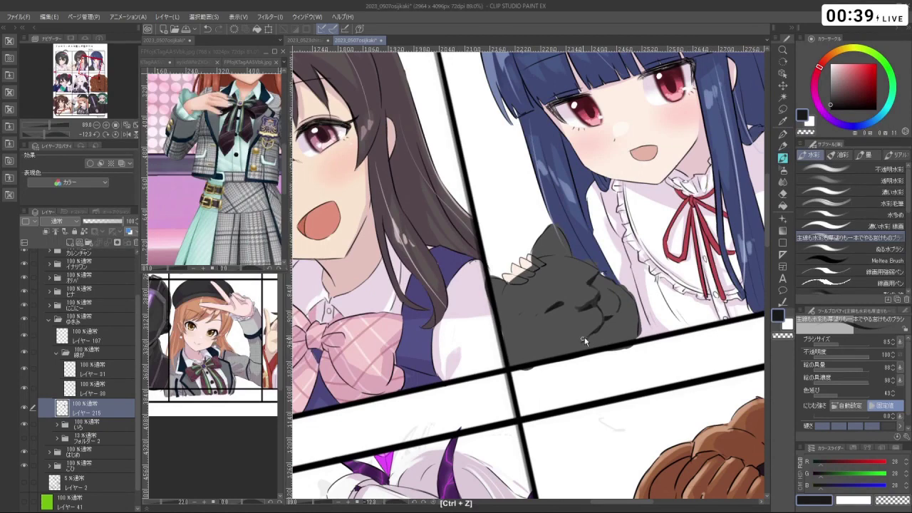
pyautogui.moveTo(581, 335); pyautogui.dragTo(671, 277)
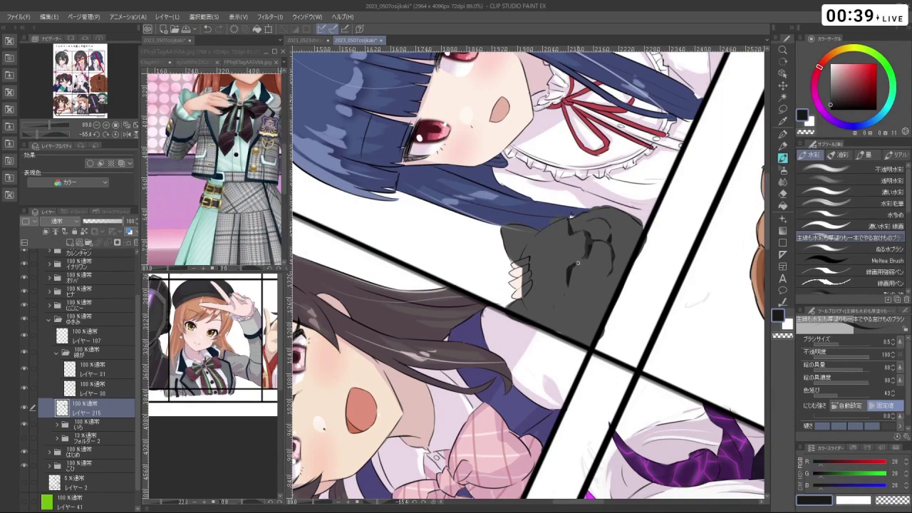
pyautogui.moveTo(578, 263); pyautogui.dragTo(544, 315)
pyautogui.hotkey('ctrl', 'z')
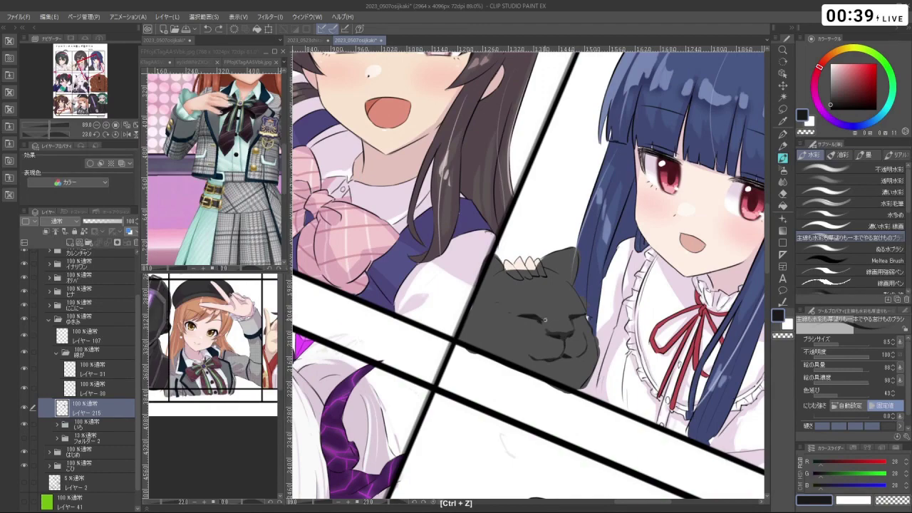
pyautogui.moveTo(546, 320)
pyautogui.mouseDown()
pyautogui.moveTo(598, 294)
pyautogui.moveTo(568, 292)
pyautogui.moveTo(576, 260)
pyautogui.mouseUp()
pyautogui.rightClick(576, 260)
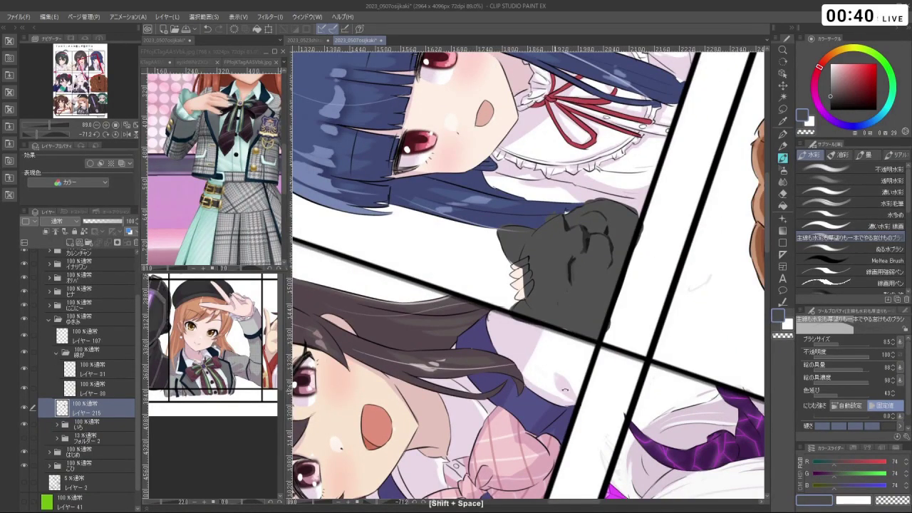
# - Paint grey touch-ups on the cat's cheek and paw, then check the whole-page view
pyautogui.moveTo(571, 274); pyautogui.dragTo(510, 238)
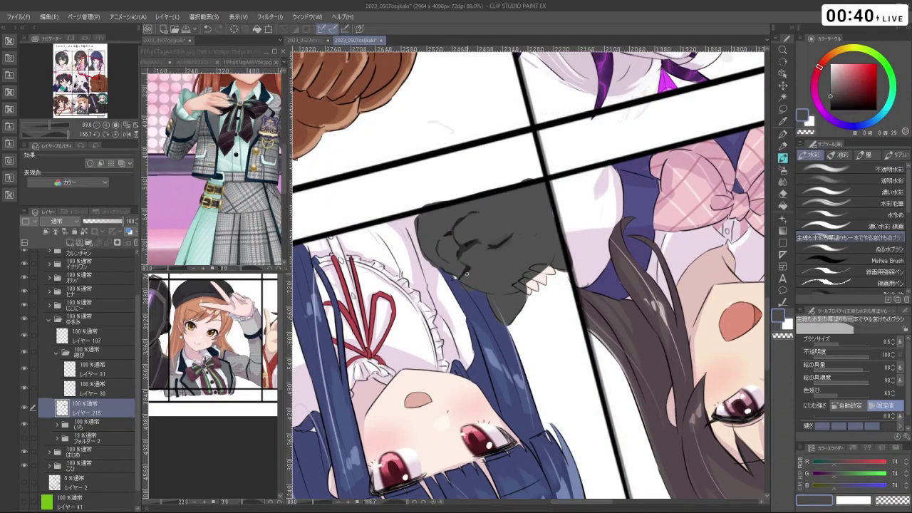
pyautogui.moveTo(466, 273); pyautogui.dragTo(462, 241)
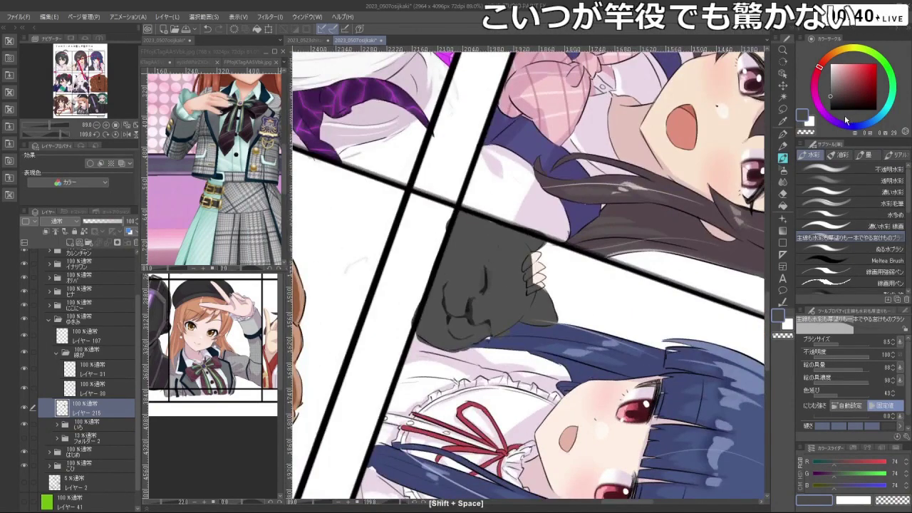
pyautogui.hotkey('ctrl', 'z')
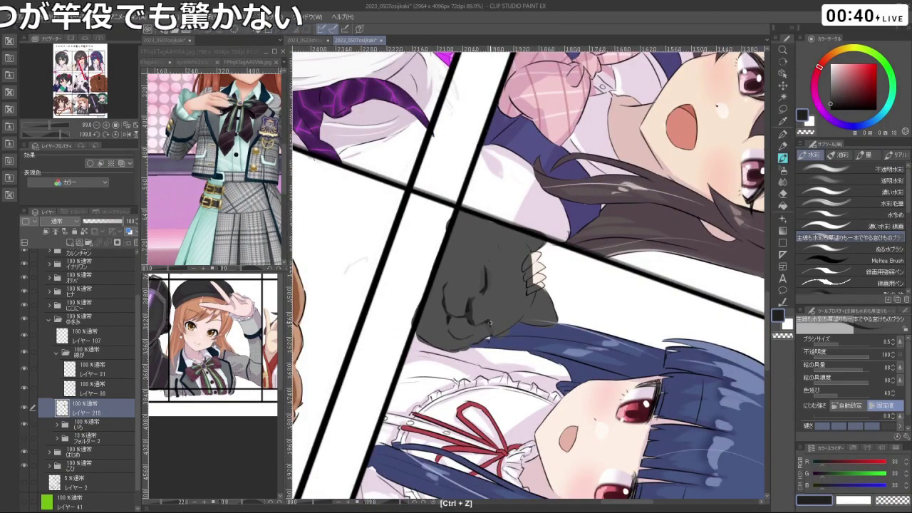
pyautogui.moveTo(490, 322); pyautogui.dragTo(550, 286)
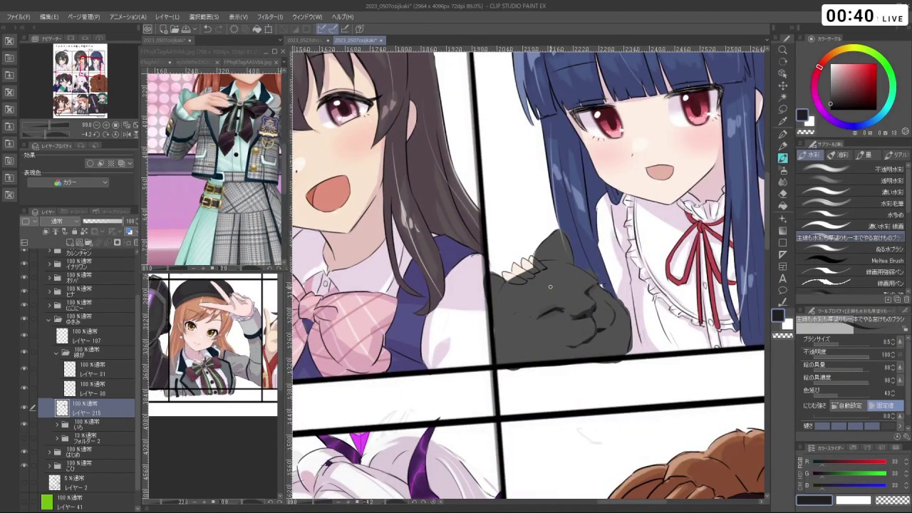
pyautogui.hotkey('ctrl', 'z')
pyautogui.hotkey('shift', 'space')
pyautogui.moveTo(609, 325); pyautogui.dragTo(652, 360)
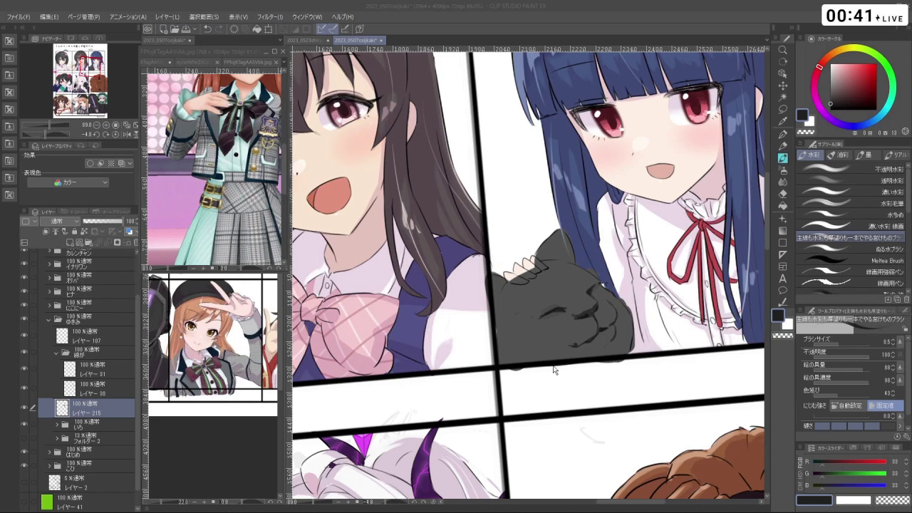
pyautogui.moveTo(554, 369); pyautogui.dragTo(240, 462)
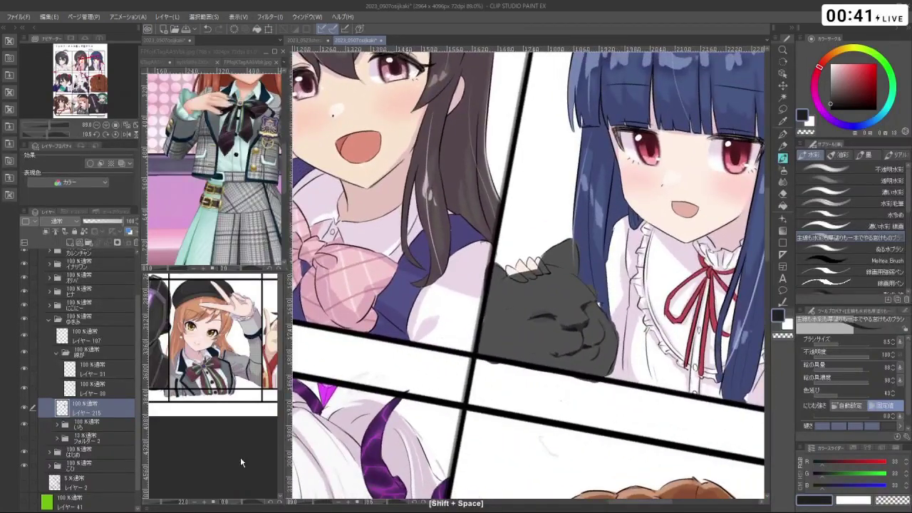
pyautogui.click(240, 462)
pyautogui.scroll(-3, 212, 385)
pyautogui.scroll(2, 211, 385)
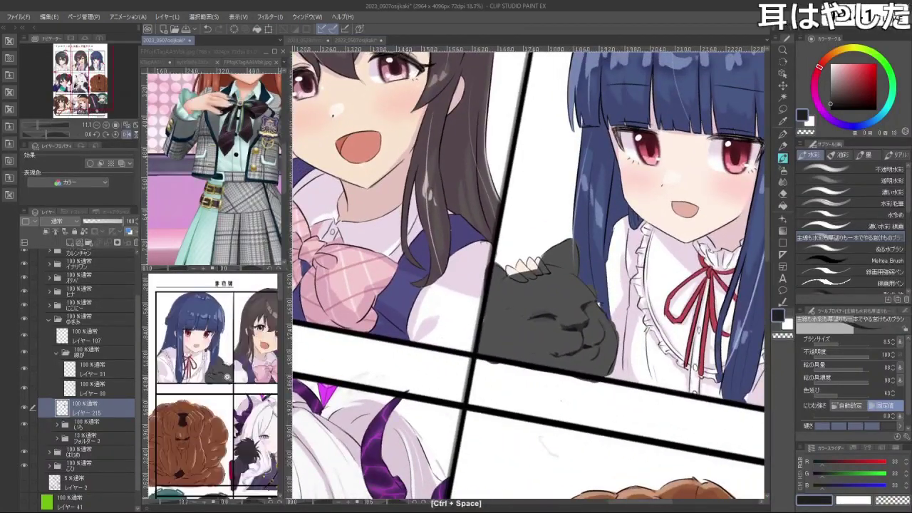
# - Lasso the cat's paw, shift it and shrink it to about 93%
pyautogui.scroll(2, 211, 385)
pyautogui.moveTo(542, 321); pyautogui.dragTo(648, 299)
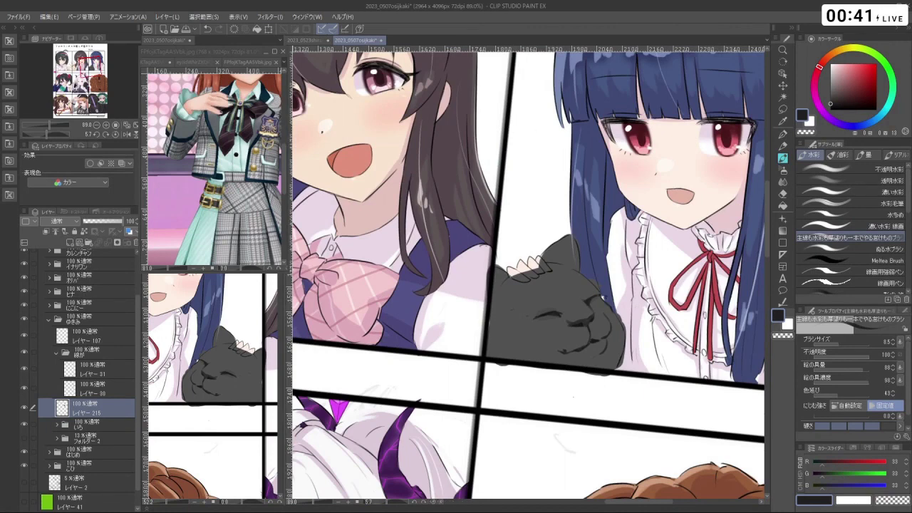
pyautogui.click(783, 109)
pyautogui.moveTo(528, 319); pyautogui.dragTo(601, 287)
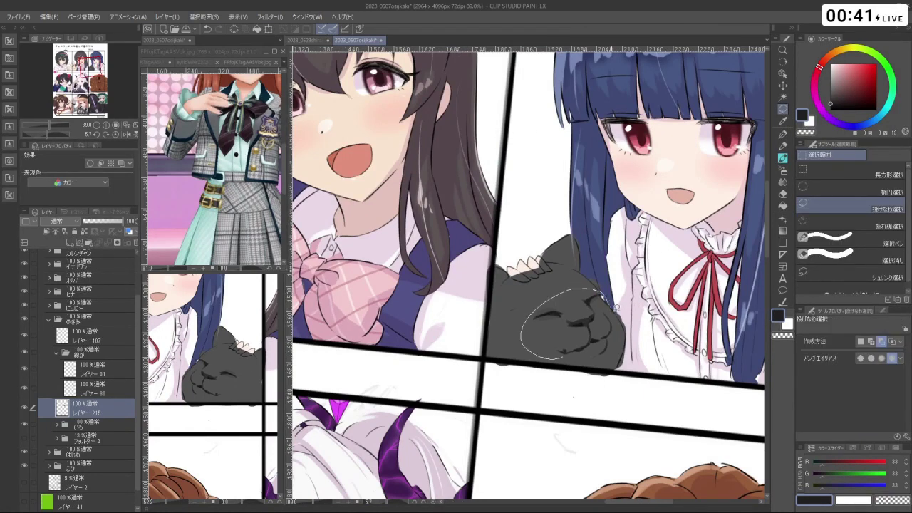
pyautogui.moveTo(626, 341); pyautogui.dragTo(602, 367)
pyautogui.click(599, 394)
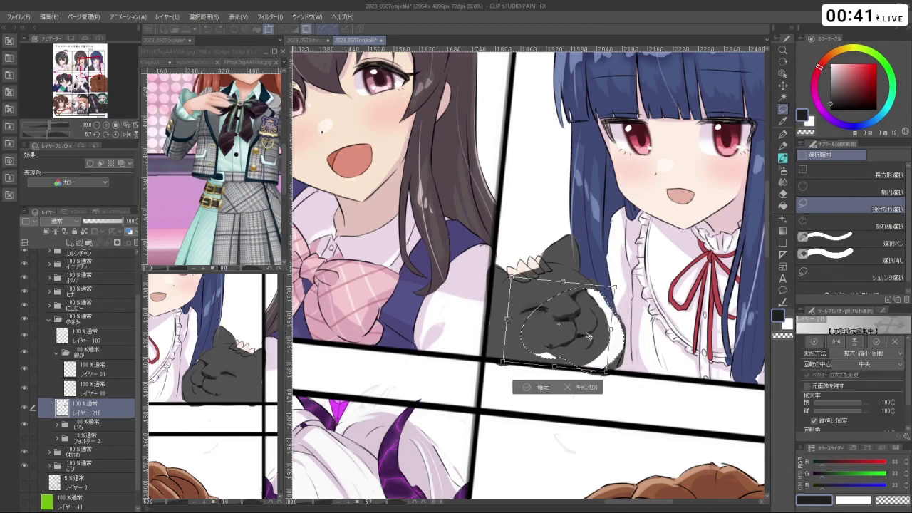
pyautogui.moveTo(589, 330); pyautogui.dragTo(569, 318)
pyautogui.moveTo(607, 364); pyautogui.dragTo(600, 353)
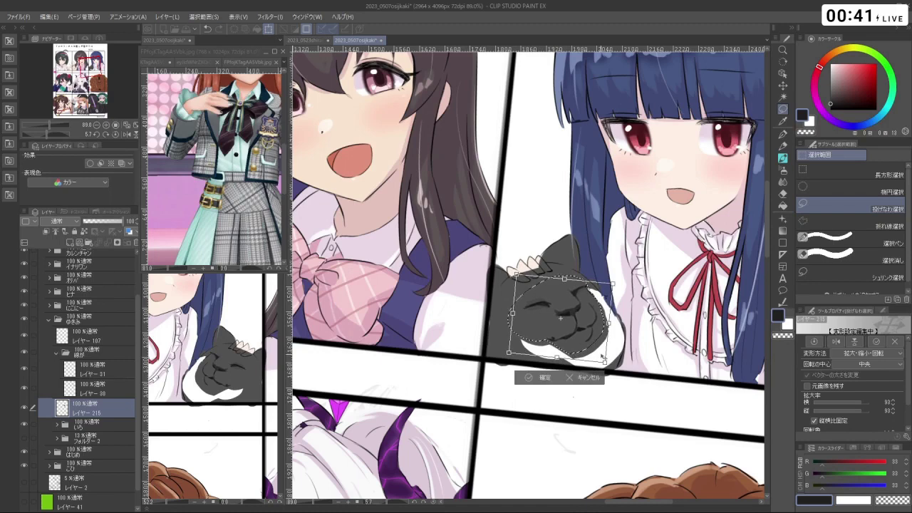
pyautogui.press('Return')
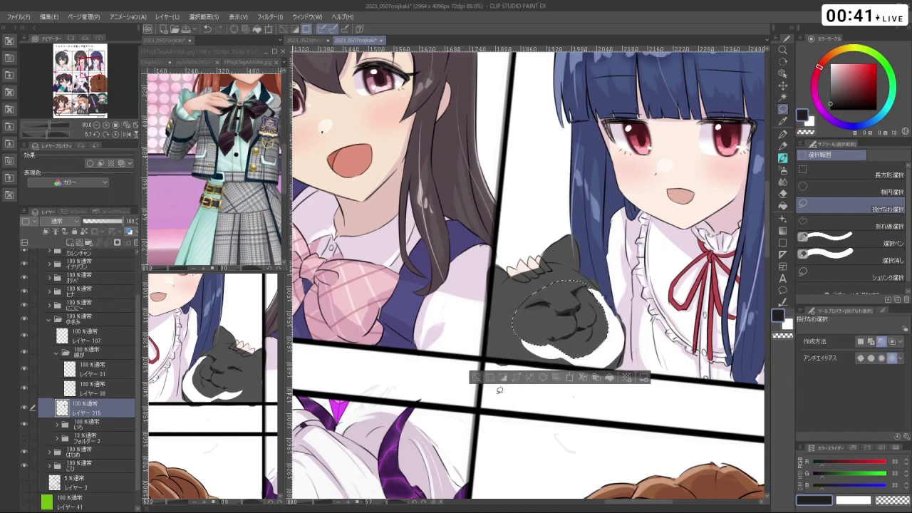
pyautogui.hotkey('ctrl', 'space')
# - Paint dark grey over the white underside of the paw with the watercolour brush
pyautogui.moveTo(604, 307)
pyautogui.mouseDown()
pyautogui.moveTo(570, 308)
pyautogui.moveTo(592, 308)
pyautogui.mouseUp()
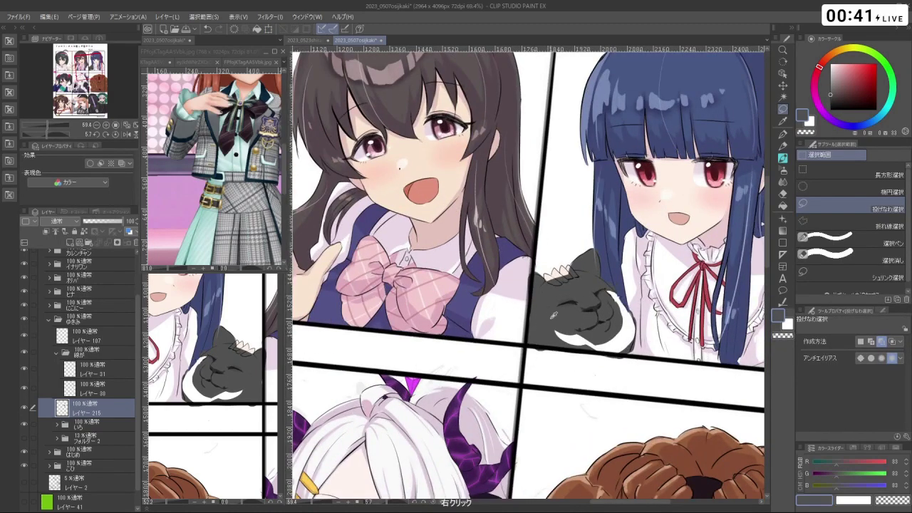
pyautogui.click(784, 159)
pyautogui.hotkey('ctrl', 'd')
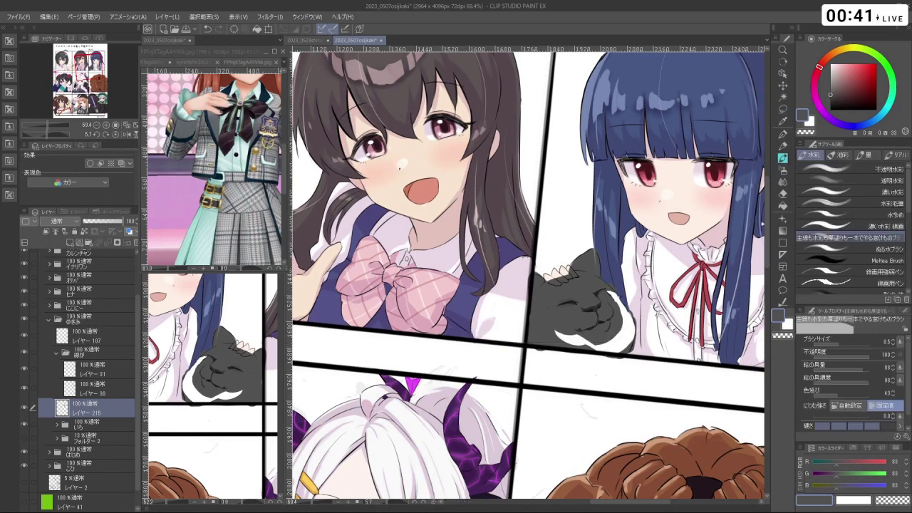
pyautogui.moveTo(555, 331)
pyautogui.mouseDown()
pyautogui.moveTo(583, 342)
pyautogui.moveTo(621, 331)
pyautogui.moveTo(614, 298)
pyautogui.moveTo(630, 337)
pyautogui.moveTo(513, 414)
pyautogui.moveTo(541, 435)
pyautogui.moveTo(575, 391)
pyautogui.moveTo(581, 356)
pyautogui.mouseUp()
pyautogui.scroll(-2, 580, 342)
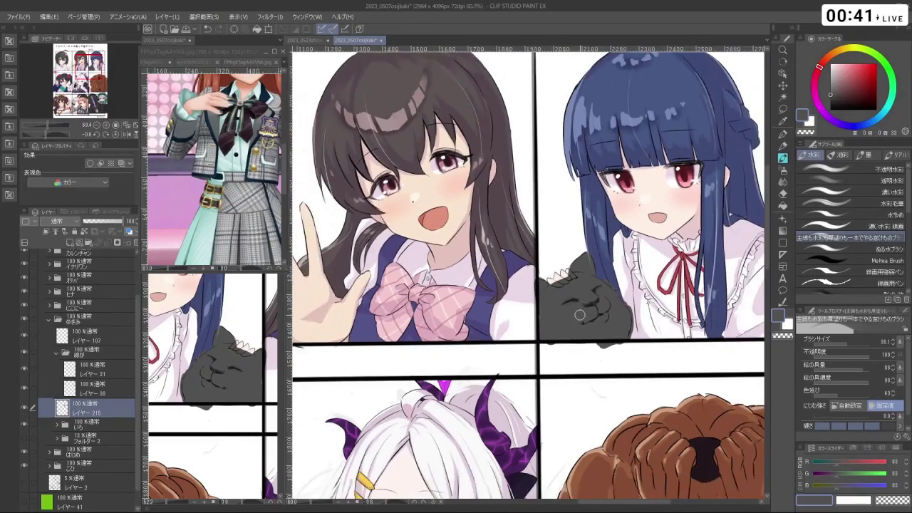
pyautogui.scroll(-1, 584, 333)
pyautogui.scroll(4, 599, 321)
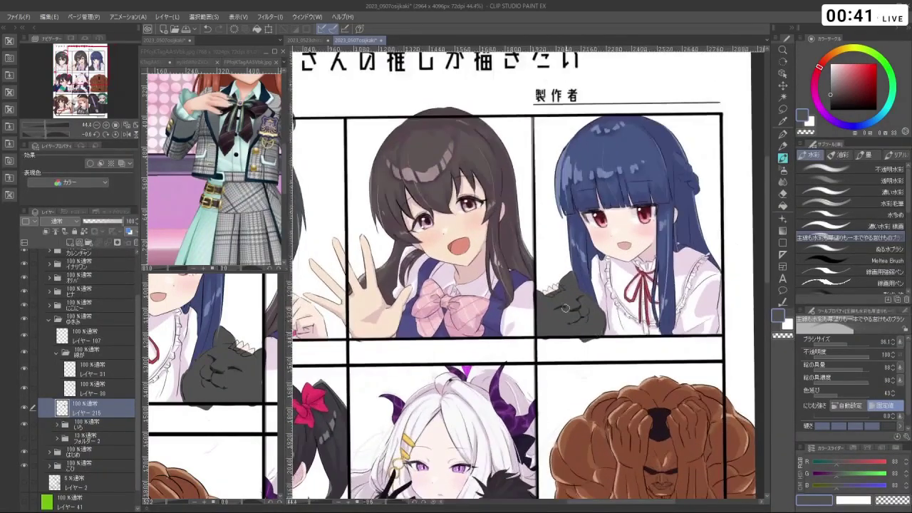
pyautogui.scroll(1, 602, 308)
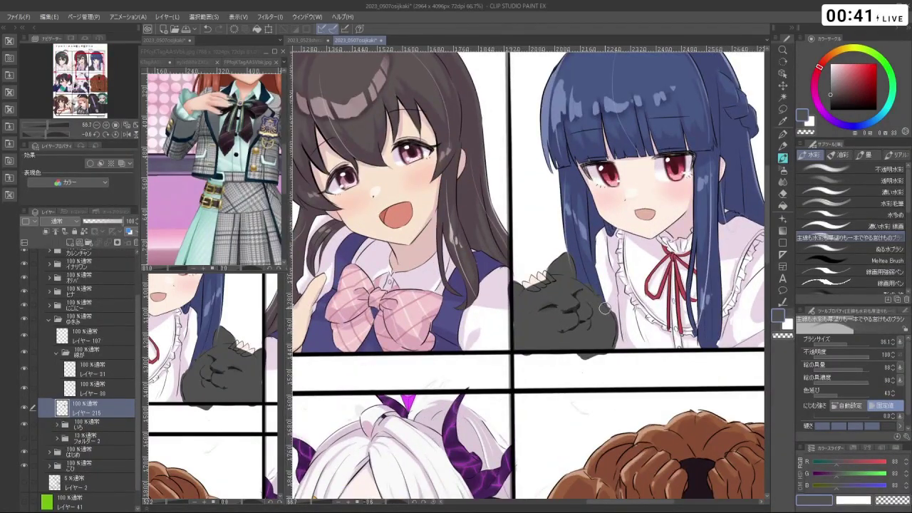
# - Select a piece of the cat's face, then move, tilt and squash it to 81%
pyautogui.click(783, 109)
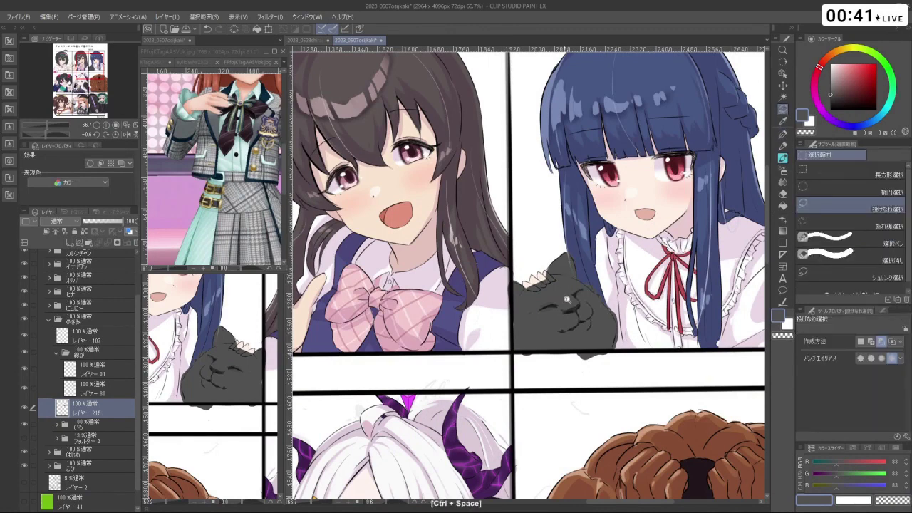
pyautogui.moveTo(563, 282)
pyautogui.mouseDown()
pyautogui.moveTo(553, 327)
pyautogui.moveTo(562, 285)
pyautogui.moveTo(589, 290)
pyautogui.moveTo(591, 325)
pyautogui.mouseUp()
pyautogui.hotkey('ctrl', 't')
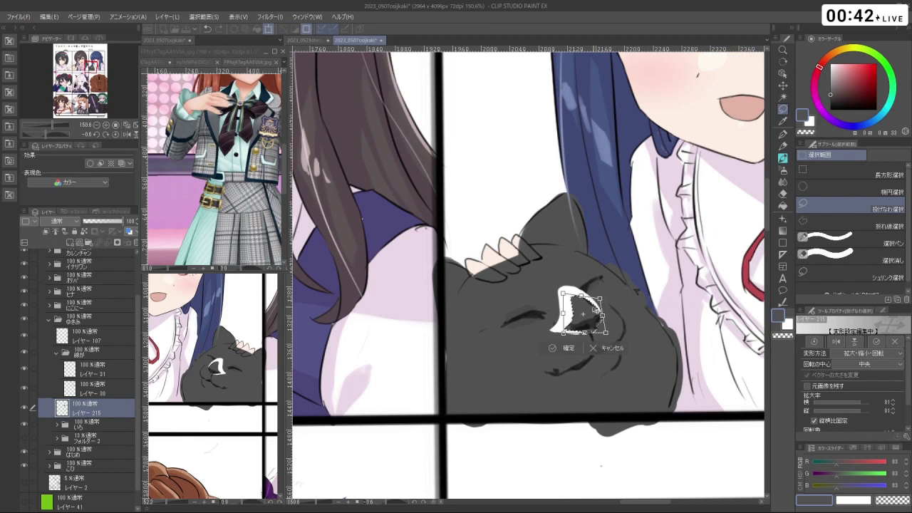
pyautogui.moveTo(597, 309); pyautogui.dragTo(589, 314)
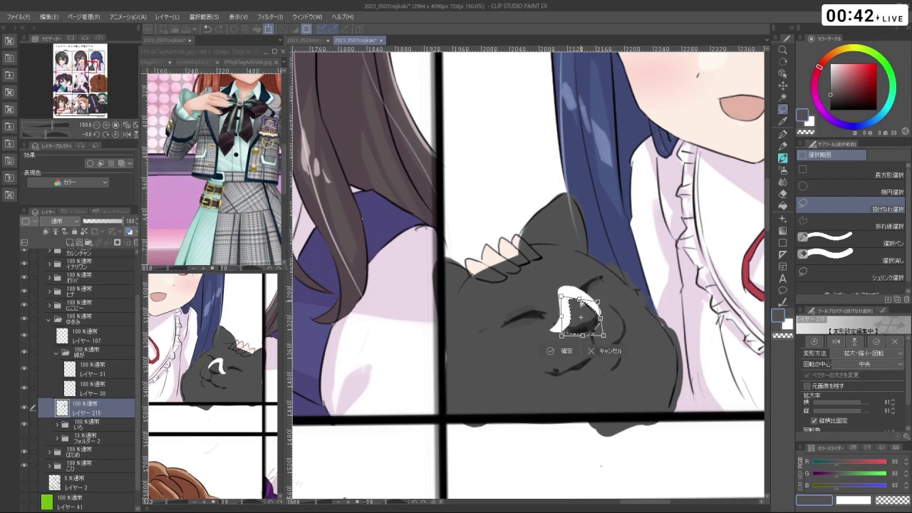
pyautogui.moveTo(582, 301); pyautogui.dragTo(580, 315)
pyautogui.click(563, 351)
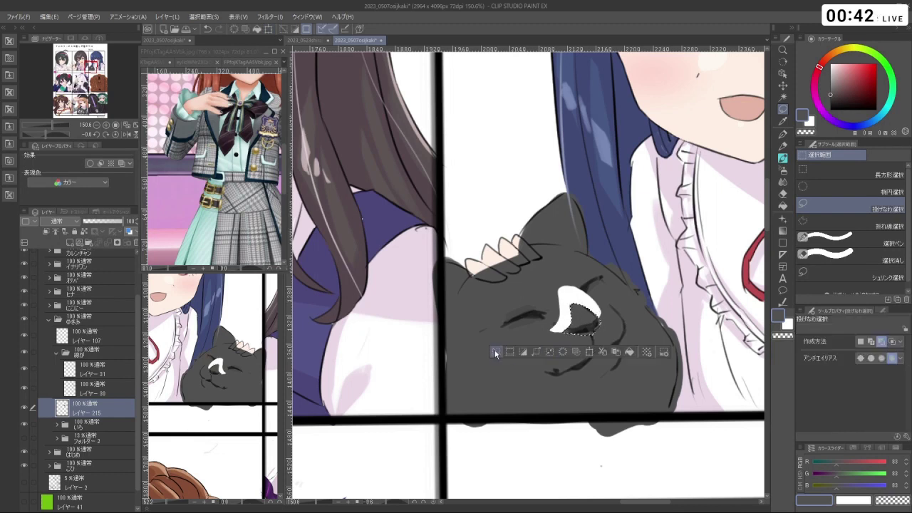
pyautogui.hotkey('ctrl', 'd')
# - Fill the white crescent gap on the cat's face with dark grey, resizing the brush as needed
pyautogui.press('b')
pyautogui.moveTo(535, 352)
pyautogui.mouseDown()
pyautogui.moveTo(558, 320)
pyautogui.moveTo(577, 308)
pyautogui.mouseUp()
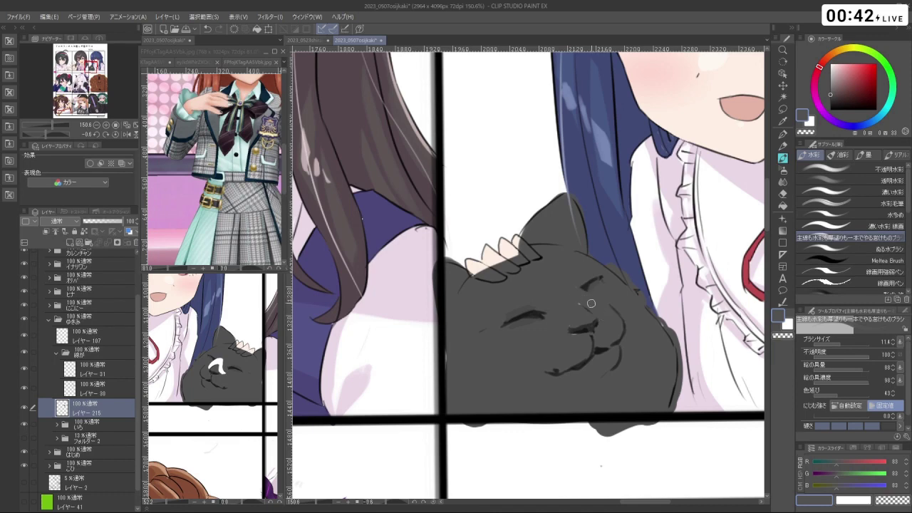
pyautogui.moveTo(573, 331); pyautogui.dragTo(555, 325)
pyautogui.keyDown('alt'); pyautogui.click(561, 368); pyautogui.keyUp('alt')
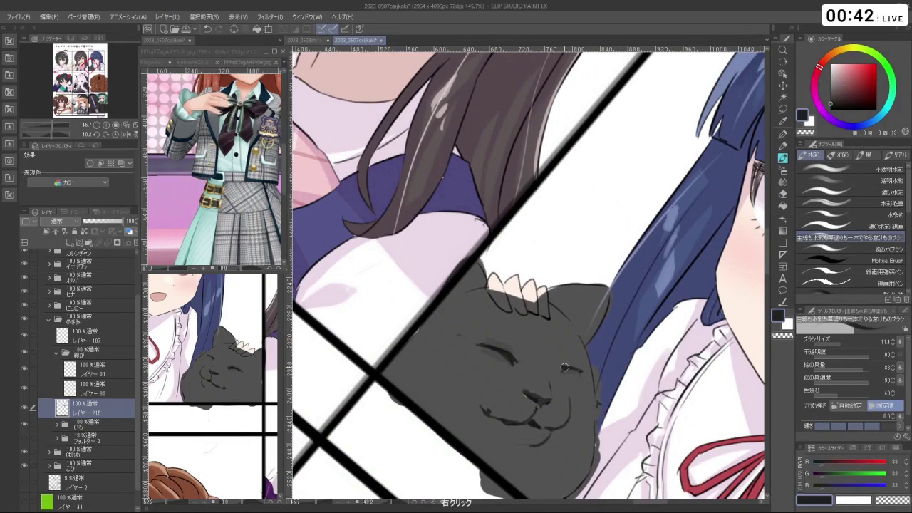
pyautogui.moveTo(562, 368)
pyautogui.mouseDown()
pyautogui.moveTo(555, 377)
pyautogui.moveTo(564, 380)
pyautogui.moveTo(611, 324)
pyautogui.mouseUp()
pyautogui.hotkey('ctrl', 'z')
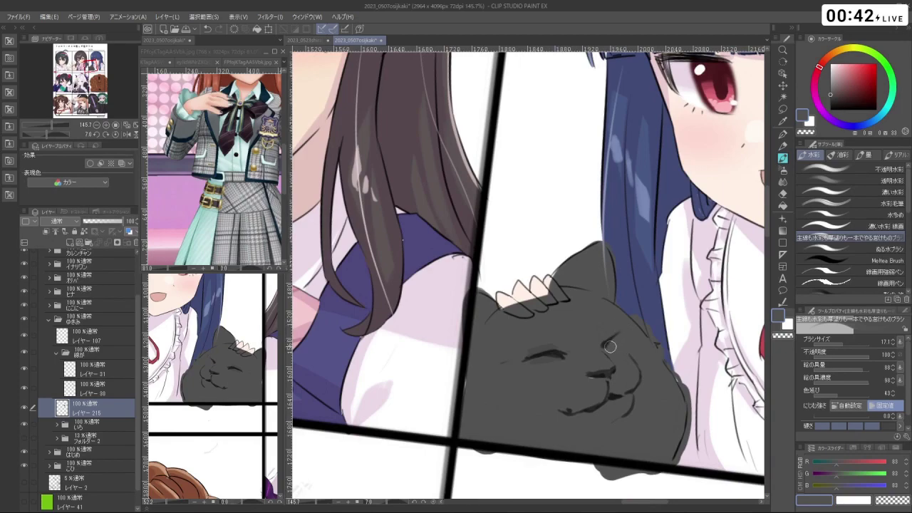
pyautogui.scroll(-2, 631, 331)
pyautogui.moveTo(632, 388); pyautogui.dragTo(686, 157)
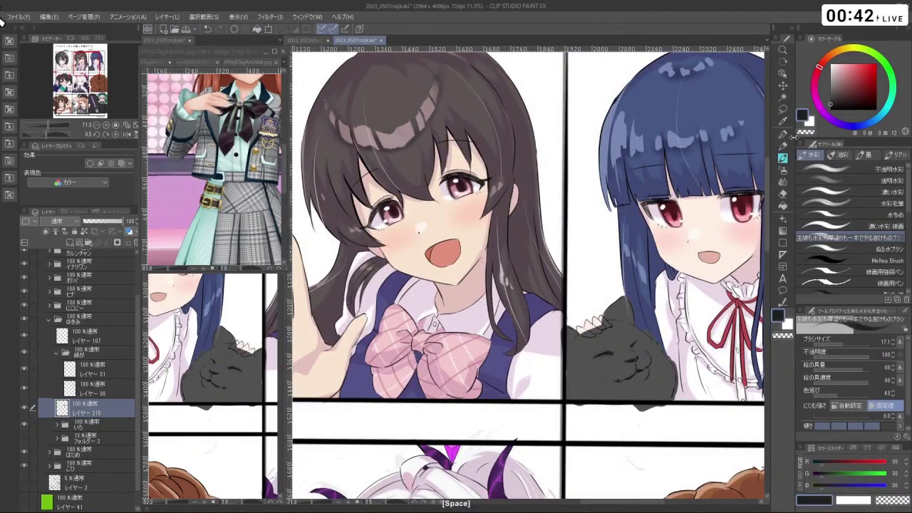
pyautogui.scroll(2, 637, 336)
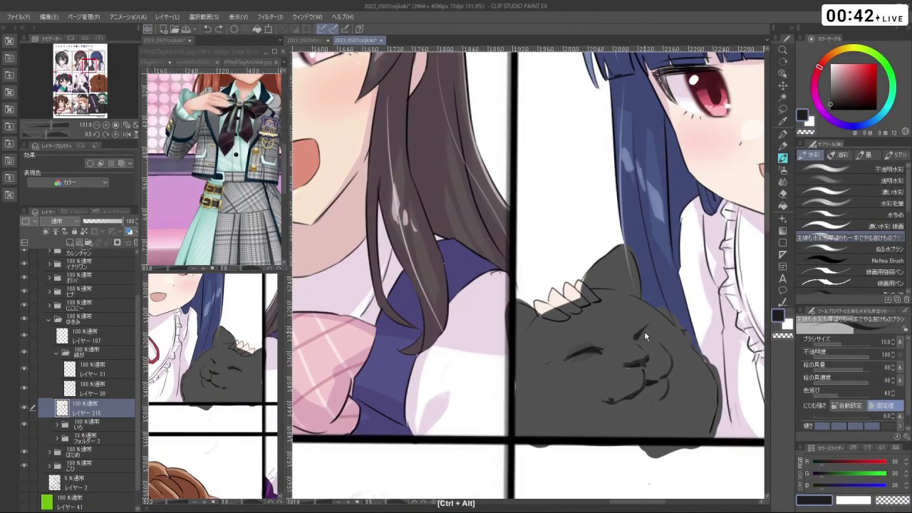
pyautogui.moveTo(645, 330); pyautogui.dragTo(649, 334)
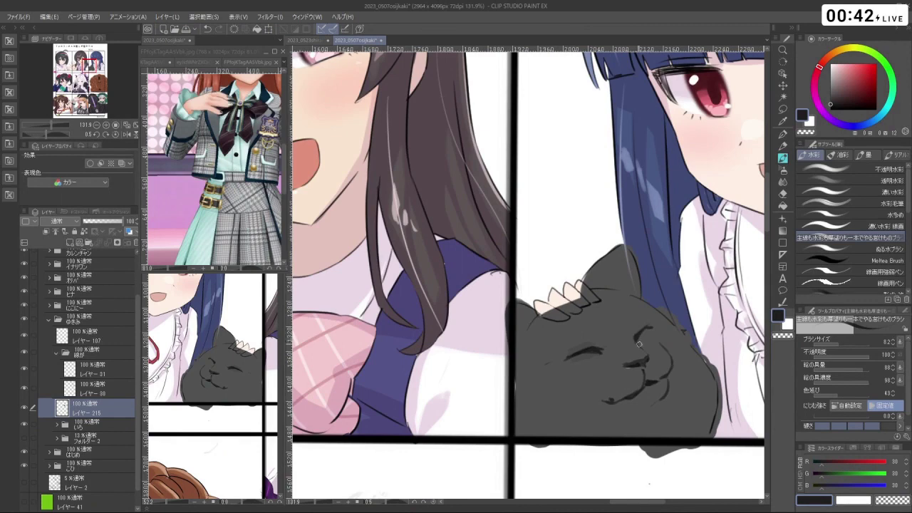
pyautogui.moveTo(649, 385); pyautogui.dragTo(635, 223)
pyautogui.moveTo(674, 280); pyautogui.dragTo(685, 355)
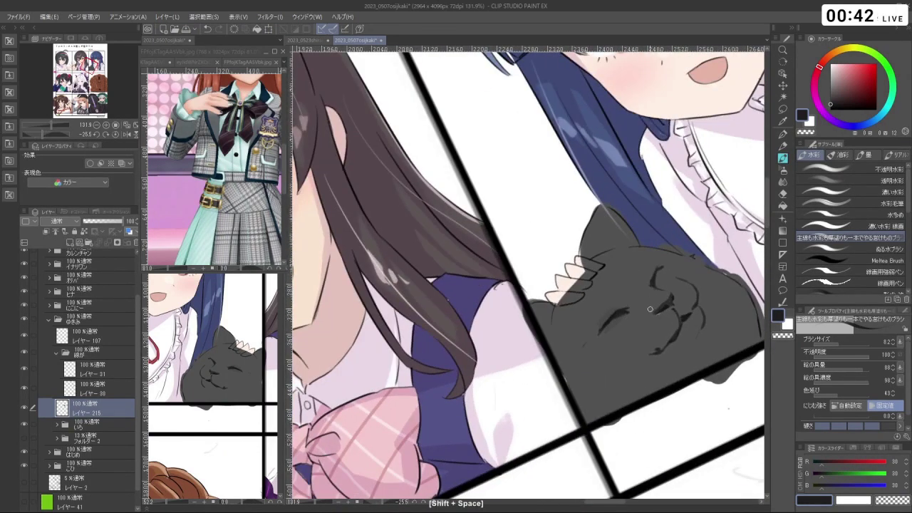
pyautogui.hotkey('ctrl', 'z')
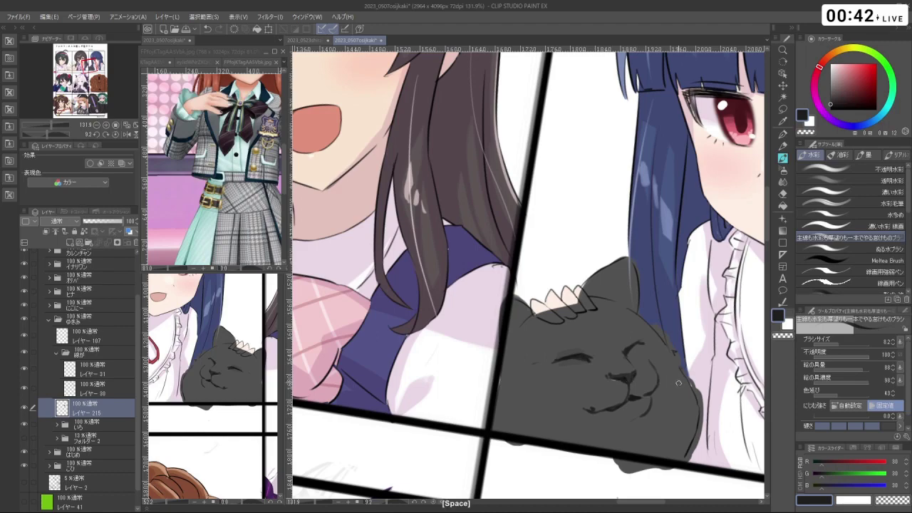
pyautogui.moveTo(679, 382)
pyautogui.mouseDown()
pyautogui.moveTo(642, 370)
pyautogui.moveTo(663, 321)
pyautogui.moveTo(653, 292)
pyautogui.moveTo(645, 299)
pyautogui.moveTo(677, 371)
pyautogui.moveTo(572, 342)
pyautogui.moveTo(529, 280)
pyautogui.mouseUp()
# - Outline the cat's face with the freehand lasso, redoing the first attempt
pyautogui.press('m')
pyautogui.moveTo(608, 249); pyautogui.dragTo(613, 271)
pyautogui.hotkey('ctrl', 'z')
pyautogui.moveTo(627, 306); pyautogui.dragTo(612, 272)
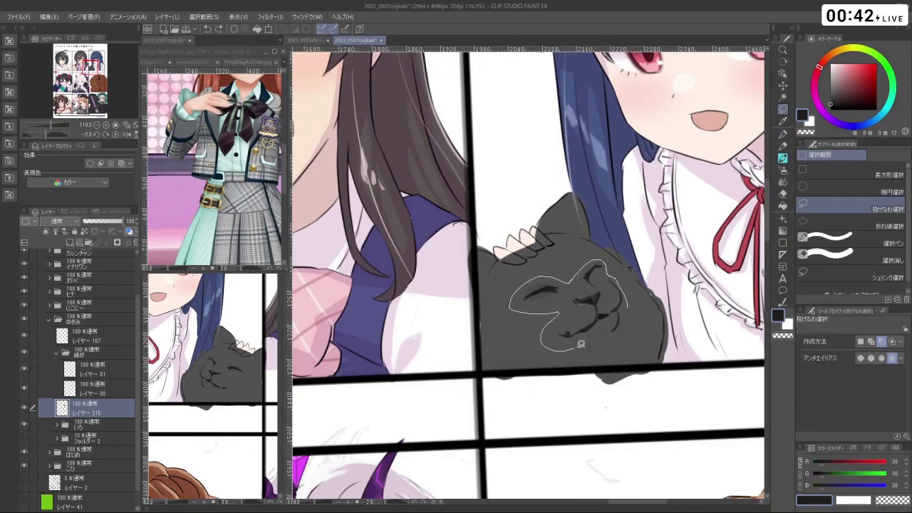
# - Lasso the cat's smiling face, scale it to about 121%, nudge it onto the head and apply
pyautogui.moveTo(624, 321); pyautogui.dragTo(626, 310)
pyautogui.hotkey('ctrl', 't')
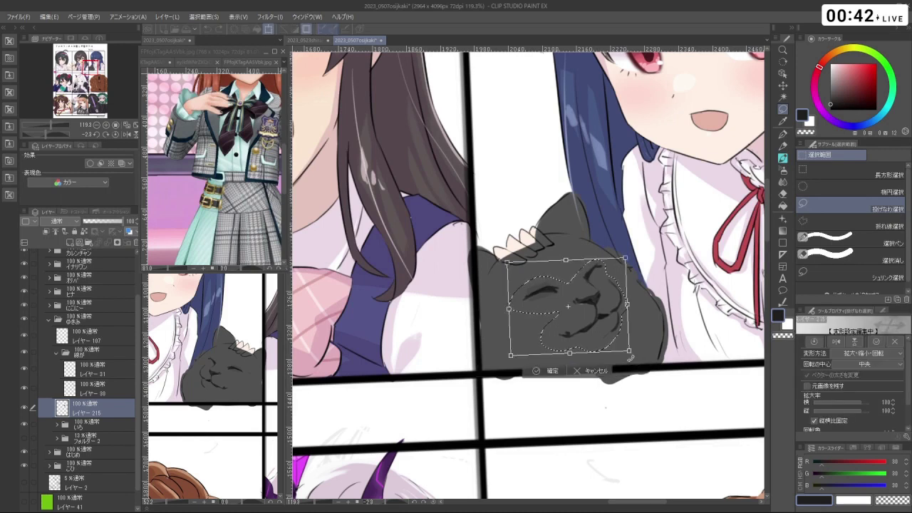
pyautogui.moveTo(629, 354)
pyautogui.mouseDown()
pyautogui.moveTo(651, 367)
pyautogui.moveTo(634, 362)
pyautogui.mouseUp()
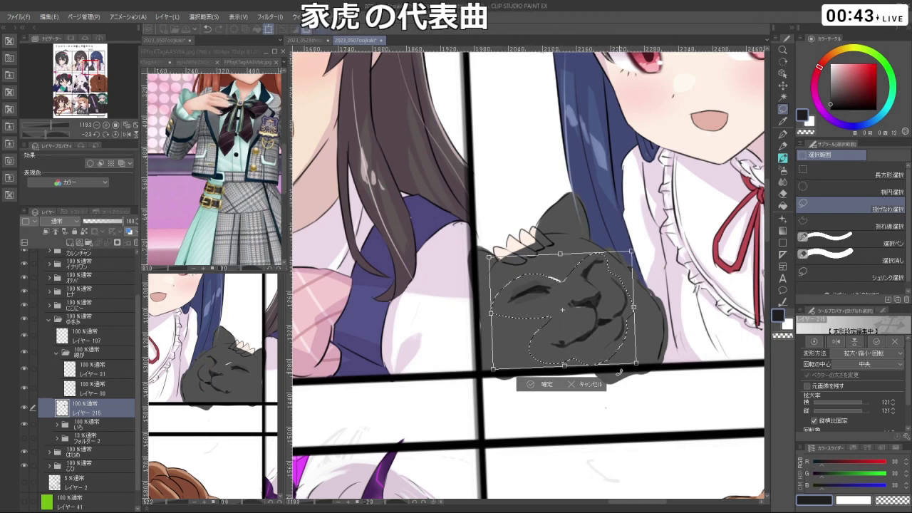
pyautogui.moveTo(618, 324); pyautogui.dragTo(618, 322)
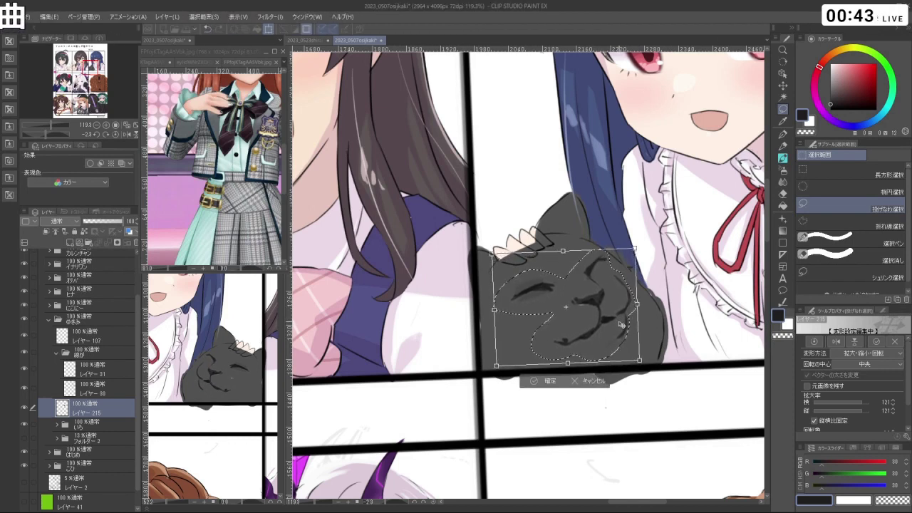
pyautogui.press('Return')
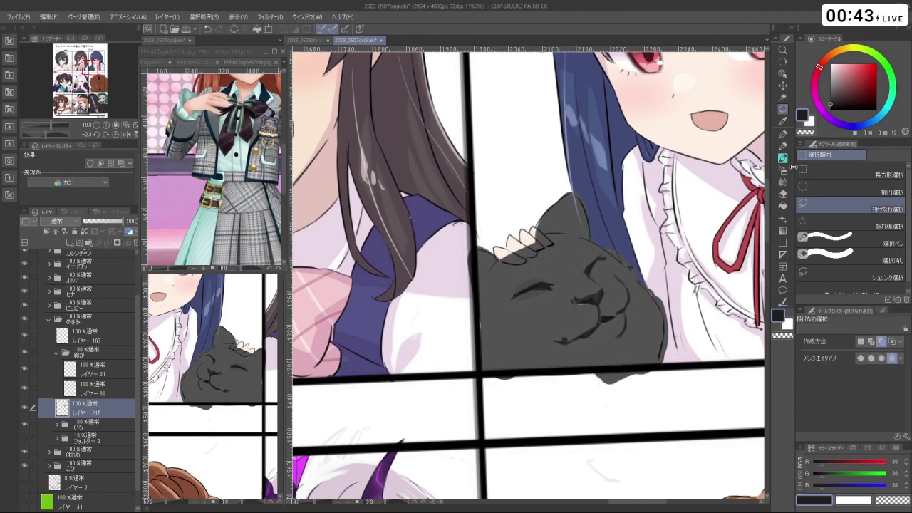
pyautogui.click(783, 183)
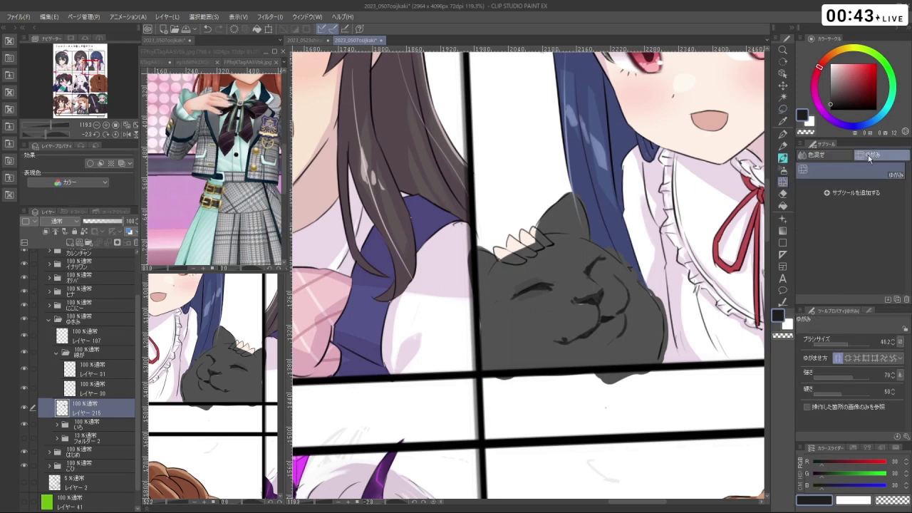
# - Enlarge the Liquify brush and turn the canvas view nearly upright
pyautogui.moveTo(606, 296)
pyautogui.mouseDown()
pyautogui.moveTo(602, 305)
pyautogui.moveTo(624, 307)
pyautogui.moveTo(604, 292)
pyautogui.moveTo(573, 290)
pyautogui.moveTo(627, 356)
pyautogui.moveTo(509, 381)
pyautogui.moveTo(492, 230)
pyautogui.moveTo(554, 224)
pyautogui.moveTo(585, 271)
pyautogui.moveTo(561, 322)
pyautogui.moveTo(583, 325)
pyautogui.mouseUp()
pyautogui.scroll(-5, 582, 298)
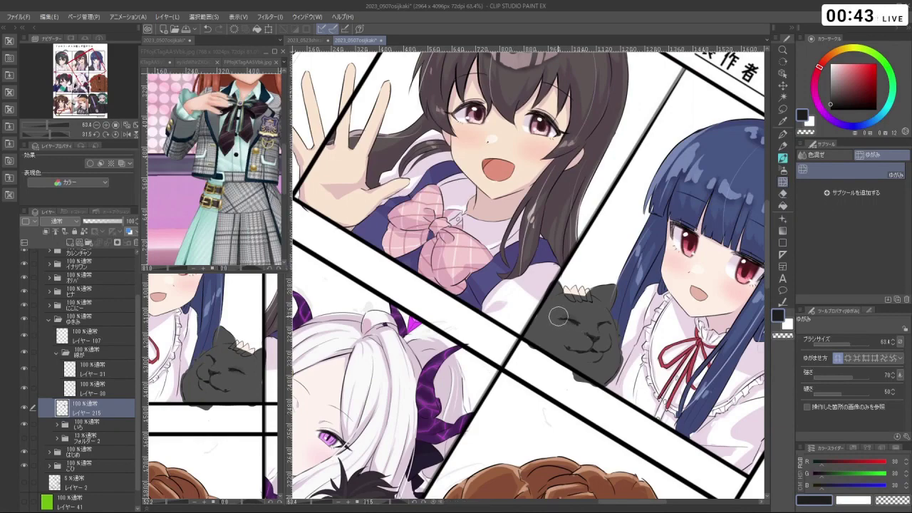
pyautogui.moveTo(570, 327); pyautogui.dragTo(591, 277)
pyautogui.scroll(4, 661, 286)
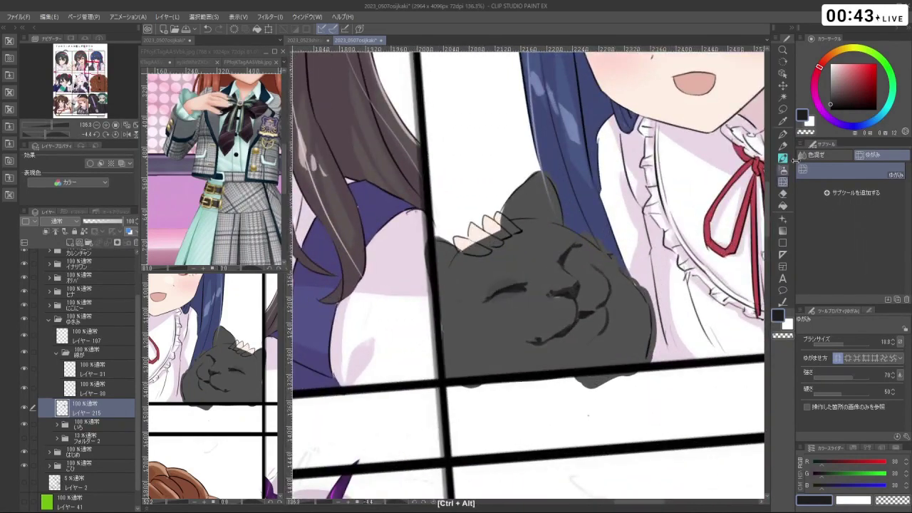
# - Erase along the cat's lower edge with the watercolour brush in transparent colour, undoing a stray dark stroke
pyautogui.press('b')
pyautogui.moveTo(599, 235)
pyautogui.mouseDown()
pyautogui.moveTo(617, 295)
pyautogui.moveTo(595, 254)
pyautogui.mouseUp()
pyautogui.press('c')
pyautogui.press('c')
pyautogui.hotkey('ctrl', 'z')
pyautogui.press('c')
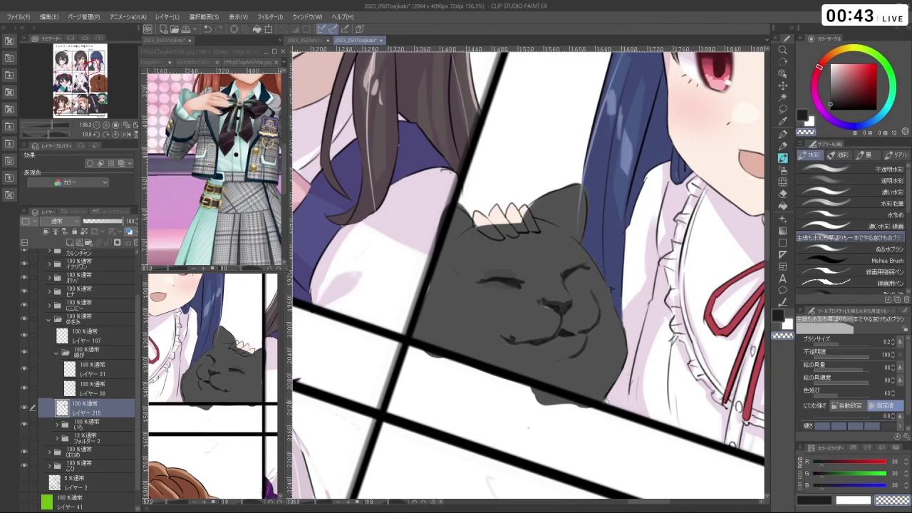
pyautogui.moveTo(604, 401)
pyautogui.mouseDown()
pyautogui.moveTo(537, 404)
pyautogui.moveTo(634, 342)
pyautogui.moveTo(657, 288)
pyautogui.moveTo(637, 261)
pyautogui.moveTo(659, 347)
pyautogui.mouseUp()
# - Switch to the blending tool, zoom out, and turn the view back upright
pyautogui.click(782, 182)
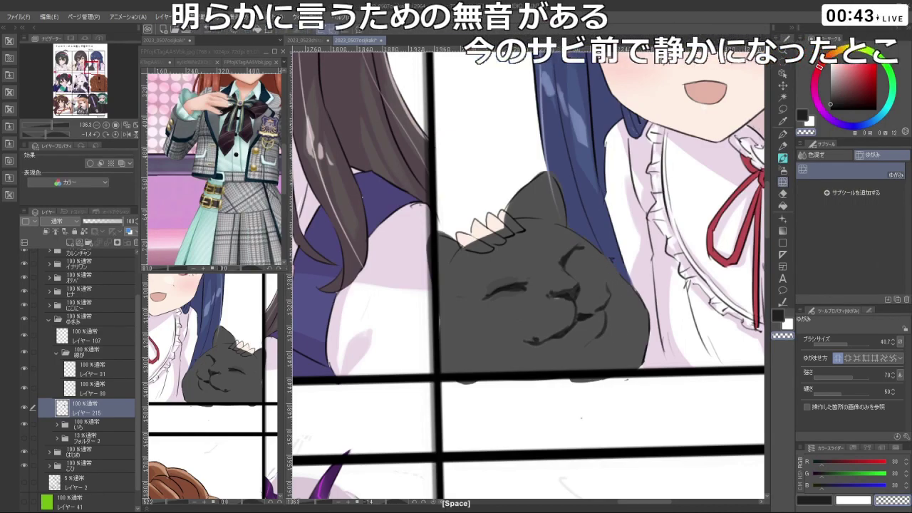
pyautogui.scroll(-3, 612, 303)
pyautogui.moveTo(612, 302); pyautogui.dragTo(550, 320)
pyautogui.moveTo(578, 278); pyautogui.dragTo(610, 322)
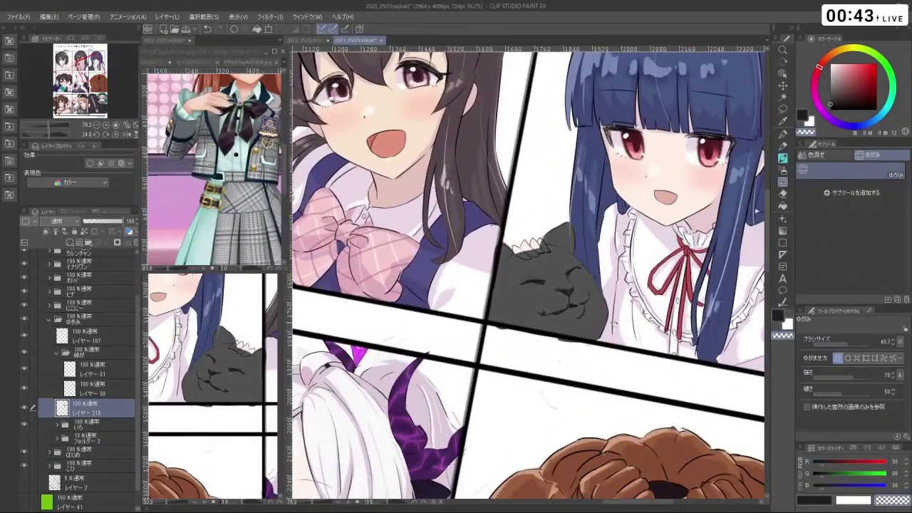
# - On the watercolour brush, sample the cat's dark greys as drawing colour, undoing test strokes
pyautogui.press('b')
pyautogui.rightClick(774, 159)
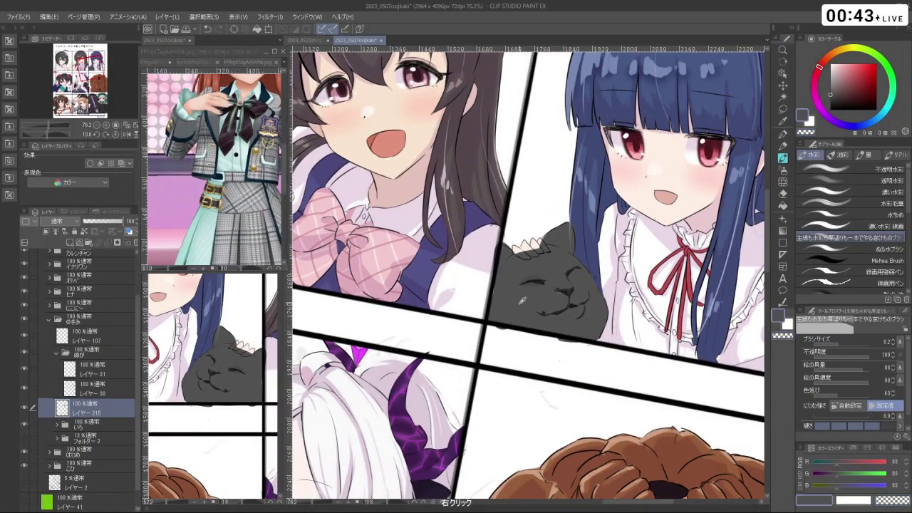
pyautogui.rightClick(523, 298)
pyautogui.hotkey('ctrl', 'z')
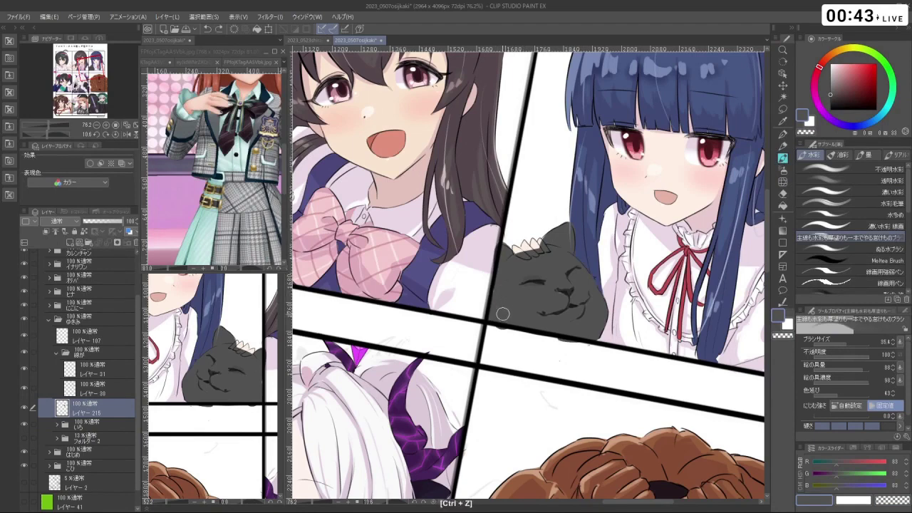
pyautogui.rightClick(502, 313)
pyautogui.rightClick(517, 297)
pyautogui.rightClick(502, 303)
pyautogui.hotkey('ctrl', 'z')
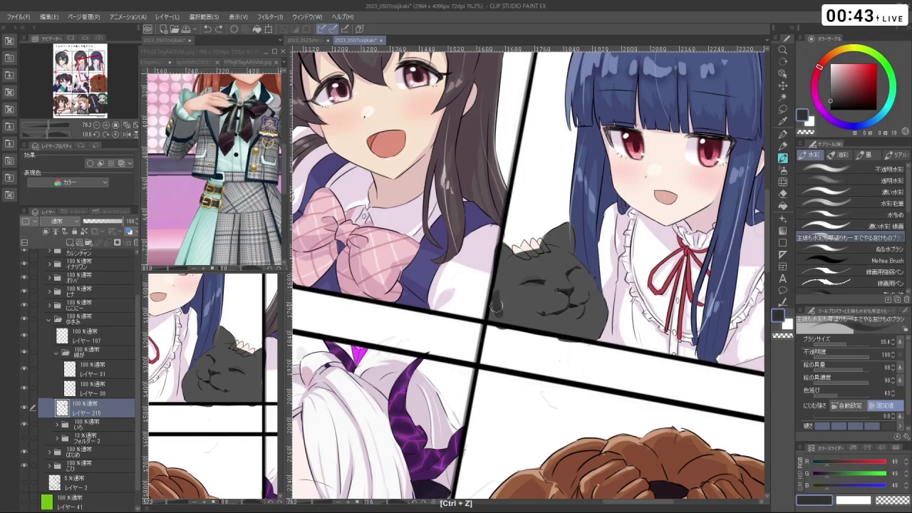
# - Rotate the canvas and stroke near-black along the cat's right edge, undoing unwanted marks
pyautogui.hotkey('shift', 'space')
pyautogui.moveTo(499, 321)
pyautogui.mouseDown()
pyautogui.moveTo(537, 274)
pyautogui.moveTo(605, 280)
pyautogui.moveTo(607, 316)
pyautogui.moveTo(603, 267)
pyautogui.mouseUp()
pyautogui.hotkey('ctrl', 'z')
pyautogui.hotkey('shift', 'space')
pyautogui.hotkey('ctrl', 'z')
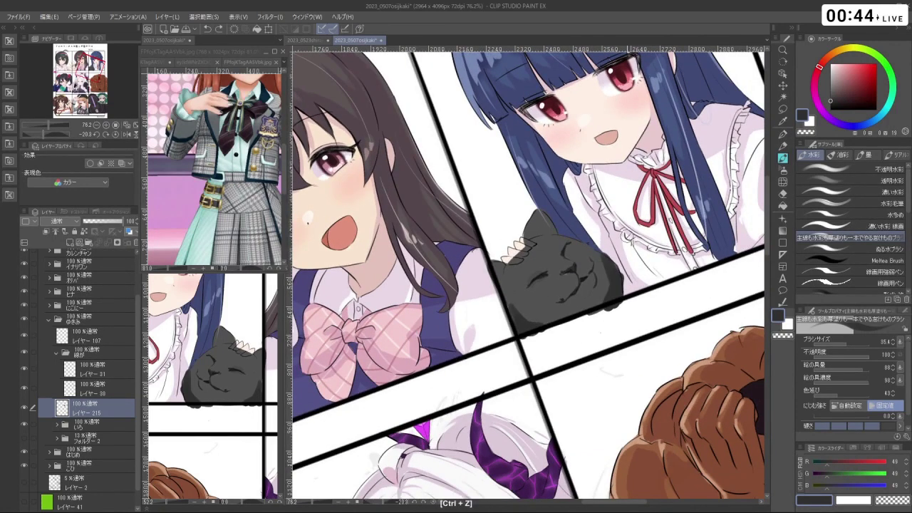
pyautogui.keyDown('alt'); pyautogui.click(604, 275); pyautogui.keyUp('alt')
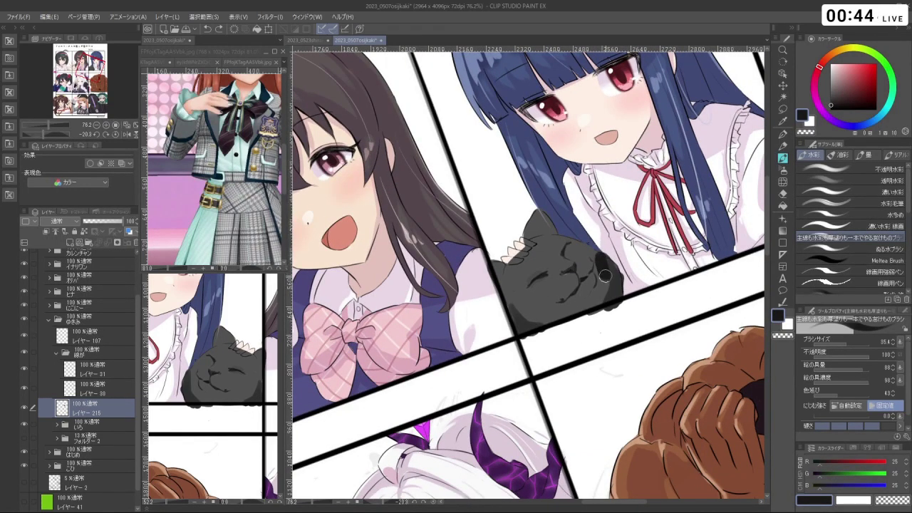
pyautogui.moveTo(600, 269)
pyautogui.mouseDown()
pyautogui.moveTo(604, 292)
pyautogui.moveTo(593, 315)
pyautogui.moveTo(536, 271)
pyautogui.moveTo(541, 280)
pyautogui.moveTo(523, 278)
pyautogui.moveTo(530, 286)
pyautogui.mouseUp()
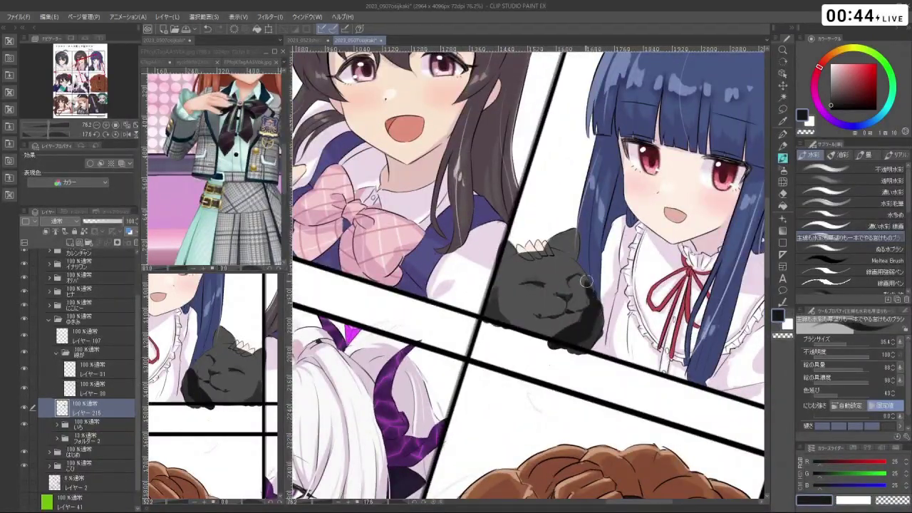
pyautogui.hotkey('ctrl', 'z')
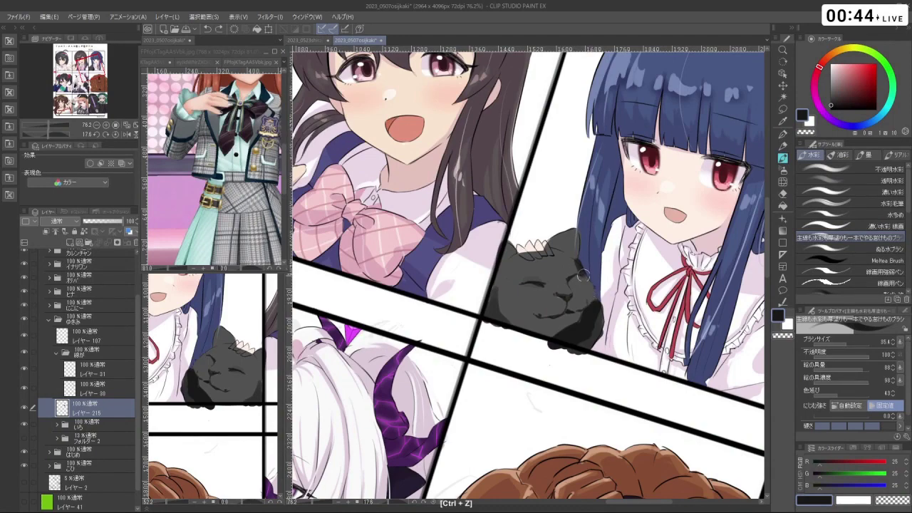
# - Turn the canvas upside down and back to nearly upright, undoing a stray stroke
pyautogui.press('c')
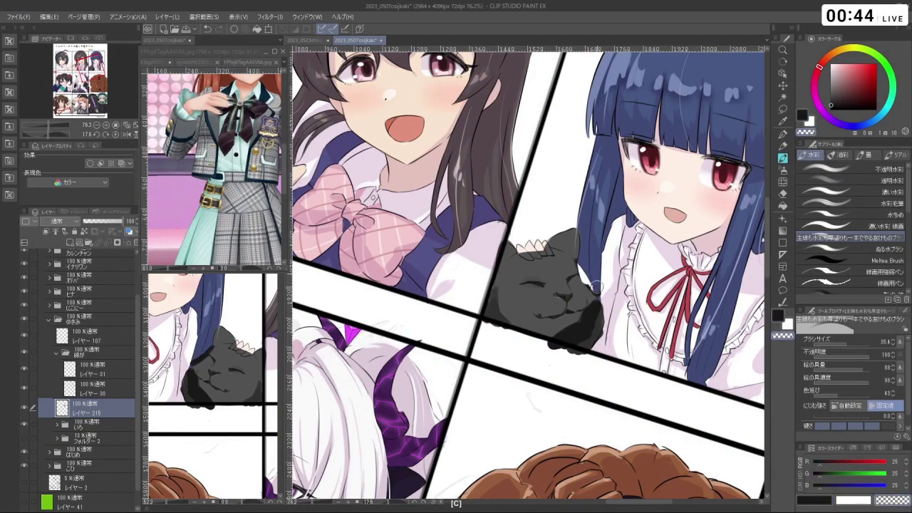
pyautogui.moveTo(603, 321); pyautogui.dragTo(565, 322)
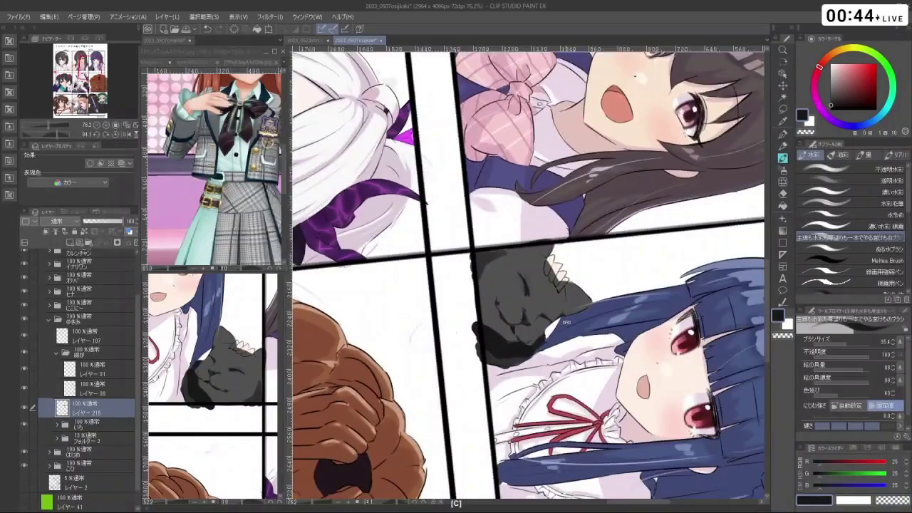
pyautogui.hotkey('ctrl', 'z')
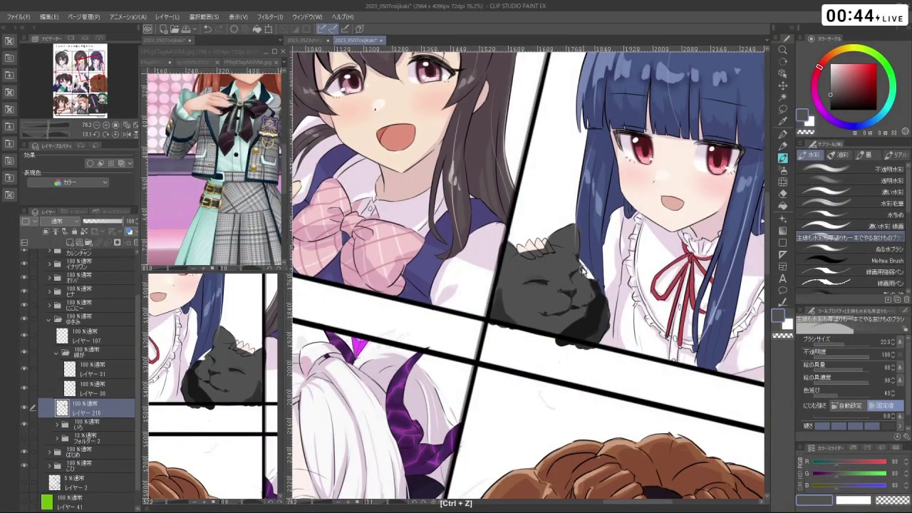
pyautogui.moveTo(540, 281); pyautogui.dragTo(563, 312)
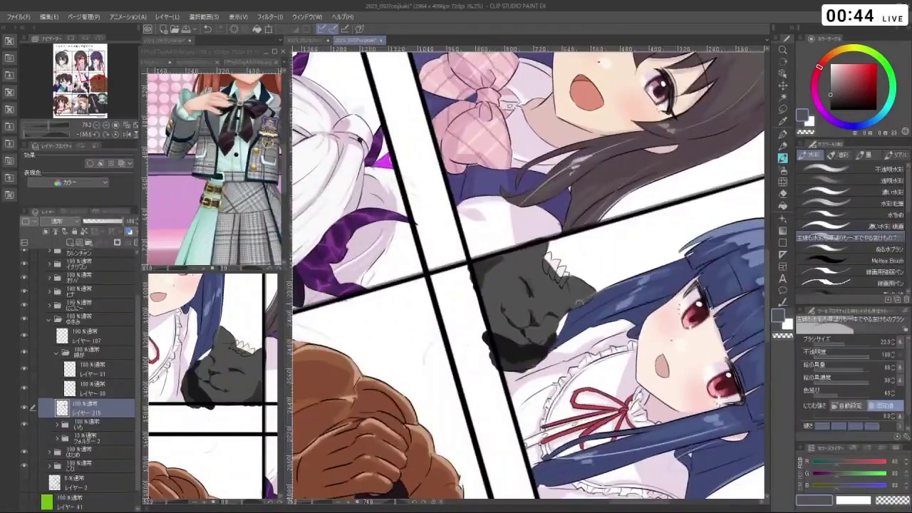
pyautogui.hotkey('shift', 'space')
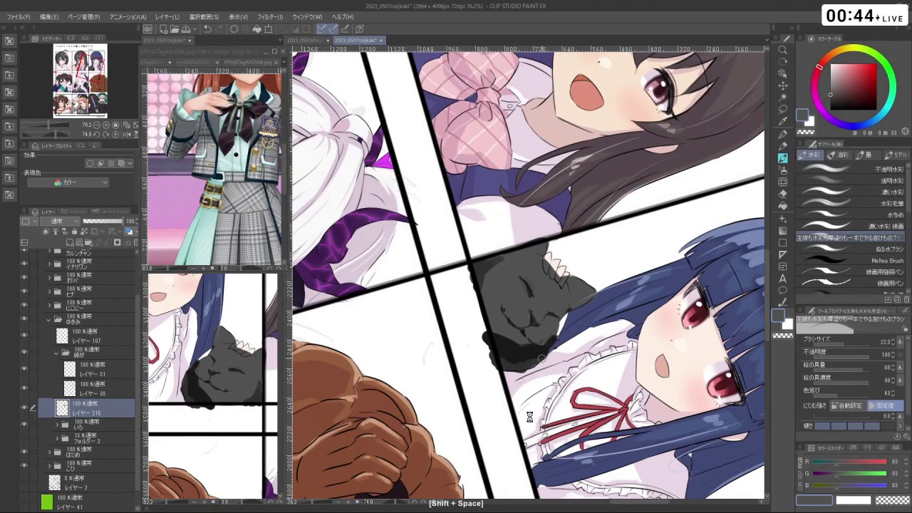
pyautogui.moveTo(565, 439)
pyautogui.mouseDown()
pyautogui.moveTo(510, 292)
pyautogui.moveTo(516, 319)
pyautogui.mouseUp()
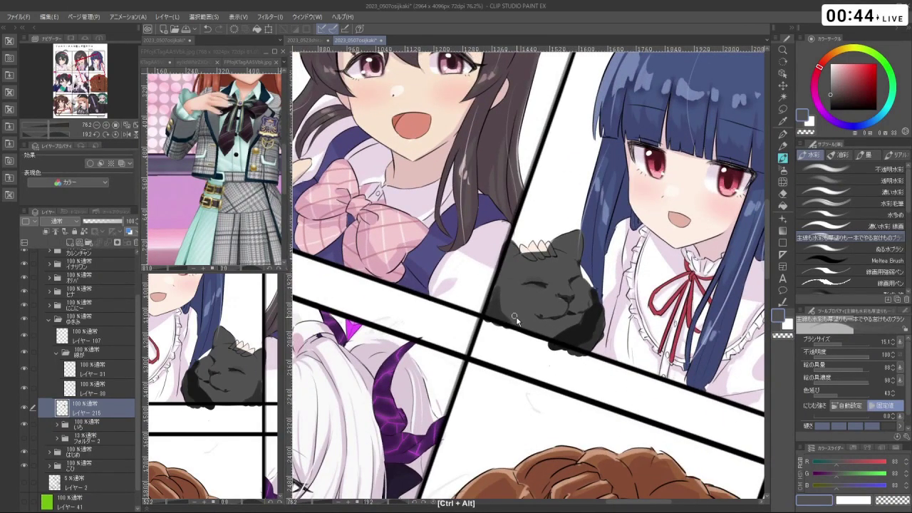
# - Pick near-black again and retry darkening the cat's right edge, undoing unwanted strokes
pyautogui.moveTo(844, 98); pyautogui.dragTo(818, 109)
pyautogui.hotkey('ctrl', 'z')
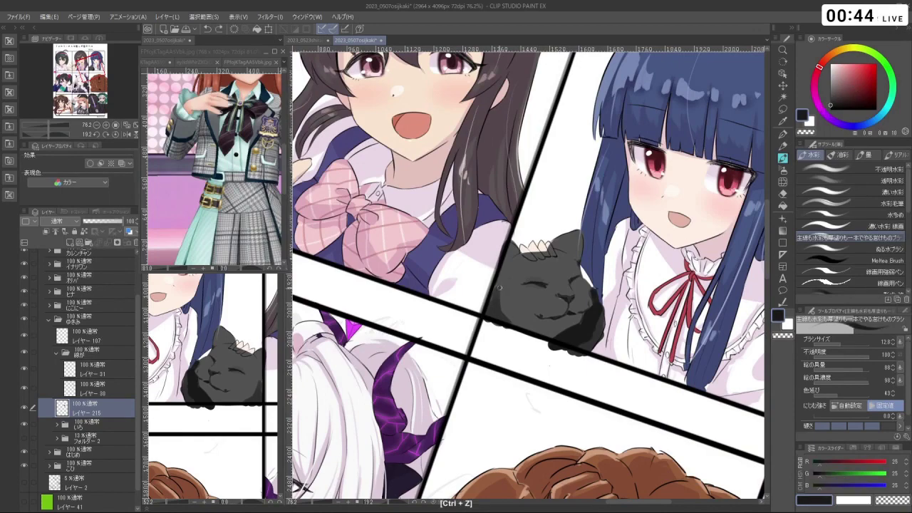
pyautogui.moveTo(535, 274)
pyautogui.mouseDown()
pyautogui.moveTo(516, 270)
pyautogui.moveTo(531, 286)
pyautogui.moveTo(542, 282)
pyautogui.moveTo(535, 272)
pyautogui.mouseUp()
pyautogui.hotkey('ctrl', 'z')
pyautogui.hotkey('ctrl', 'z')
pyautogui.press('c')
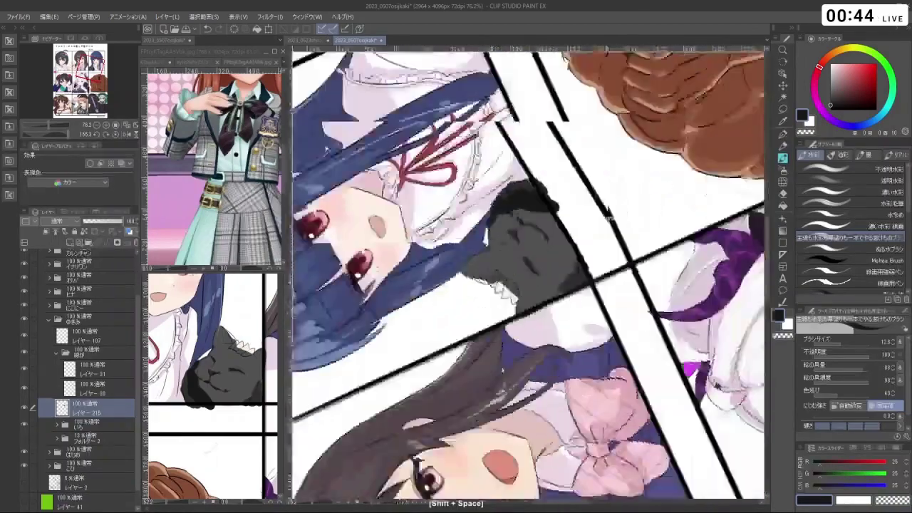
pyautogui.moveTo(609, 217); pyautogui.dragTo(528, 303)
pyautogui.press('c')
pyautogui.hotkey('ctrl', 'z')
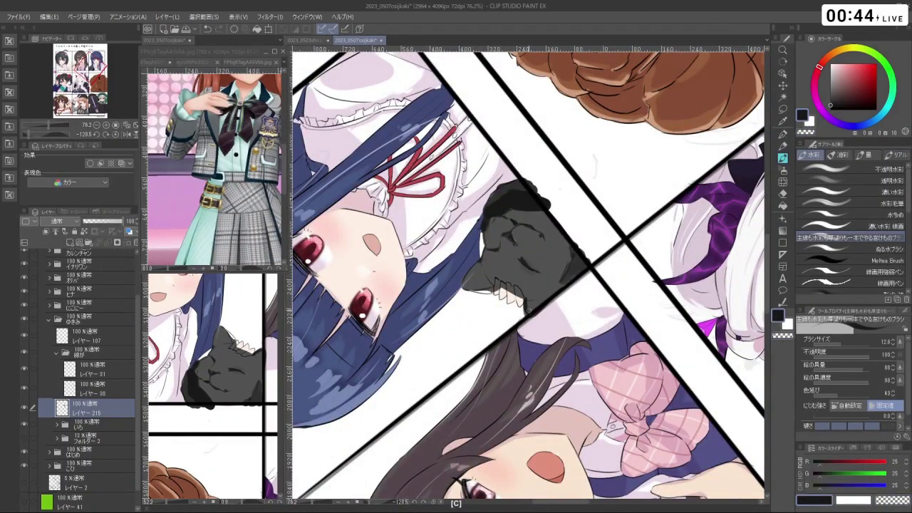
pyautogui.moveTo(525, 265); pyautogui.dragTo(529, 284)
# - Resample the cat's dark and lighter greys and rotate the view so the panels sit upright
pyautogui.rightClick(548, 338)
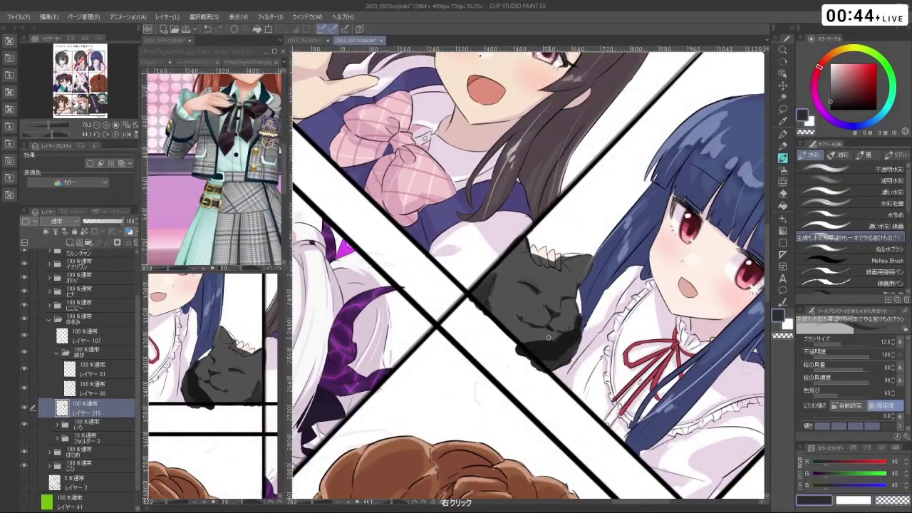
pyautogui.rightClick(548, 339)
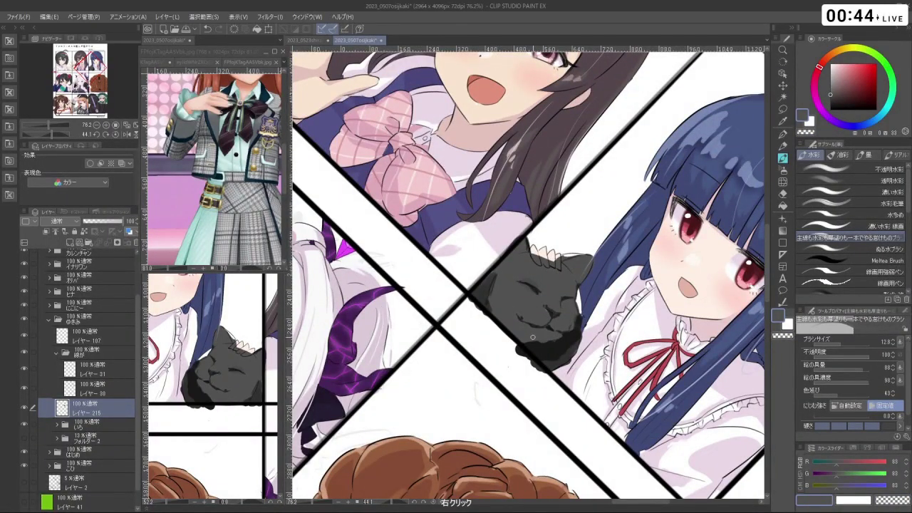
pyautogui.moveTo(532, 337); pyautogui.dragTo(540, 276)
pyautogui.hotkey('ctrl', 'z')
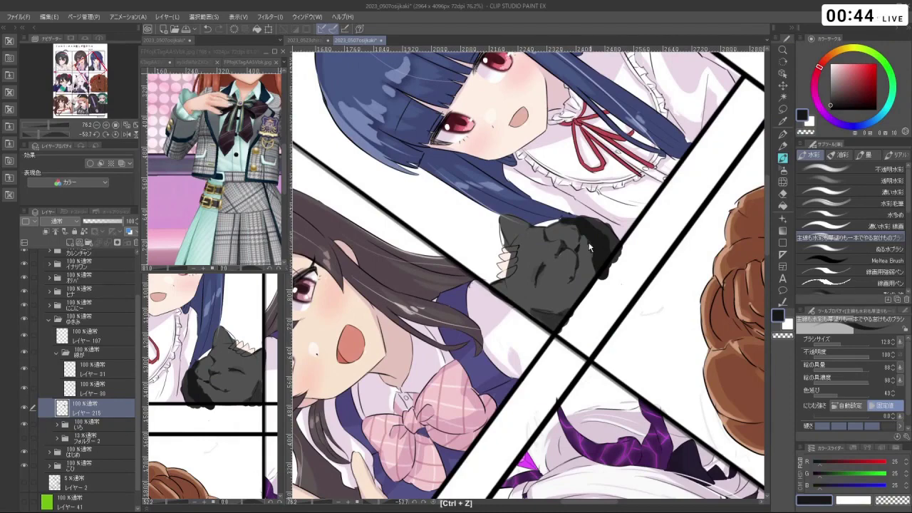
pyautogui.rightClick(588, 247)
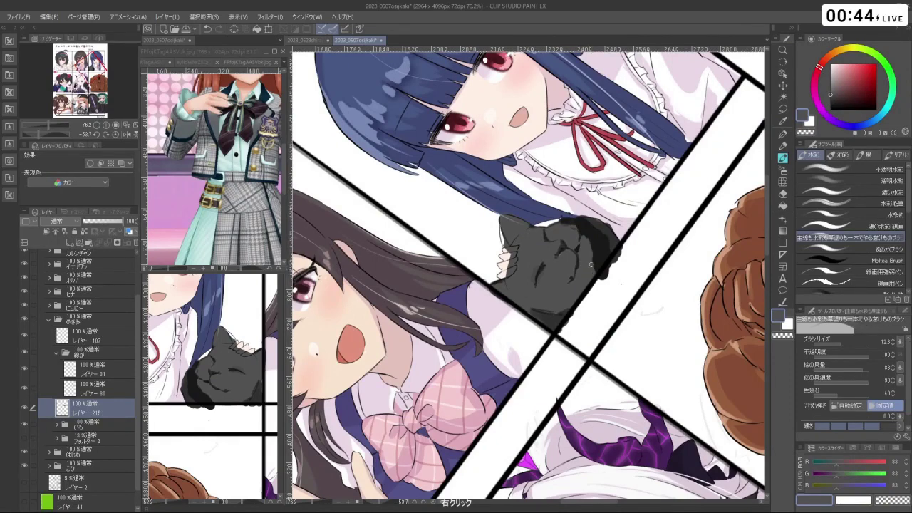
pyautogui.moveTo(590, 265)
pyautogui.mouseDown()
pyautogui.moveTo(534, 280)
pyautogui.moveTo(595, 275)
pyautogui.mouseUp()
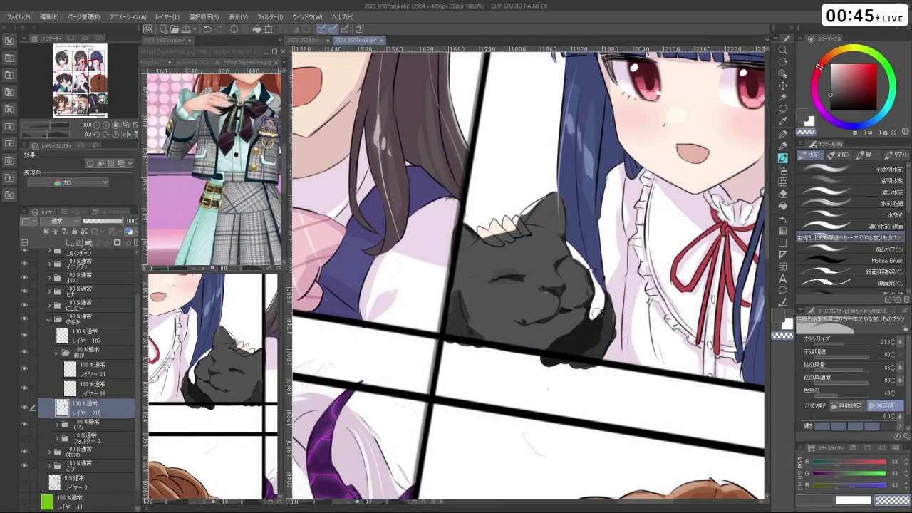
# - Cover the cat's lower-right paw with the white dress colour, then zoom in and enlarge the Liquify brush
pyautogui.moveTo(578, 341)
pyautogui.mouseDown()
pyautogui.moveTo(563, 348)
pyautogui.moveTo(576, 362)
pyautogui.moveTo(605, 298)
pyautogui.moveTo(613, 312)
pyautogui.moveTo(619, 271)
pyautogui.moveTo(499, 335)
pyautogui.moveTo(456, 270)
pyautogui.moveTo(513, 228)
pyautogui.moveTo(583, 302)
pyautogui.mouseUp()
pyautogui.scroll(5, 592, 310)
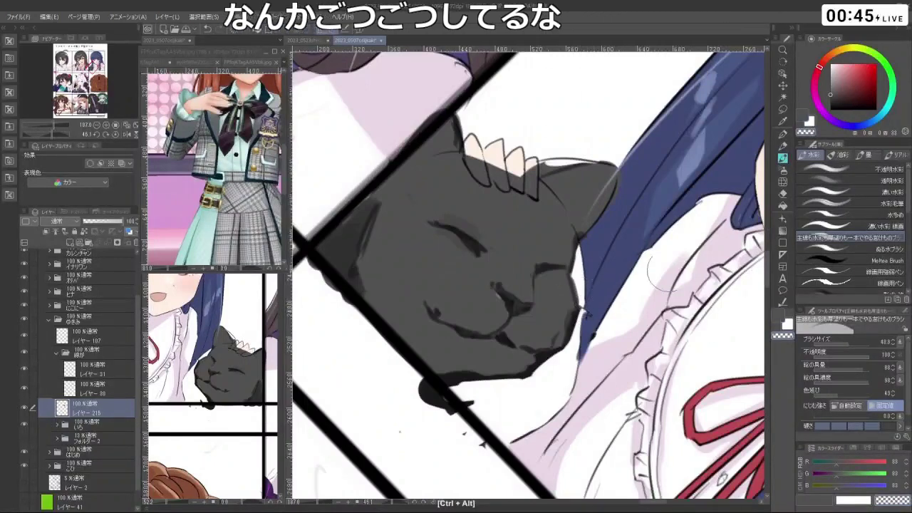
pyautogui.press('j')
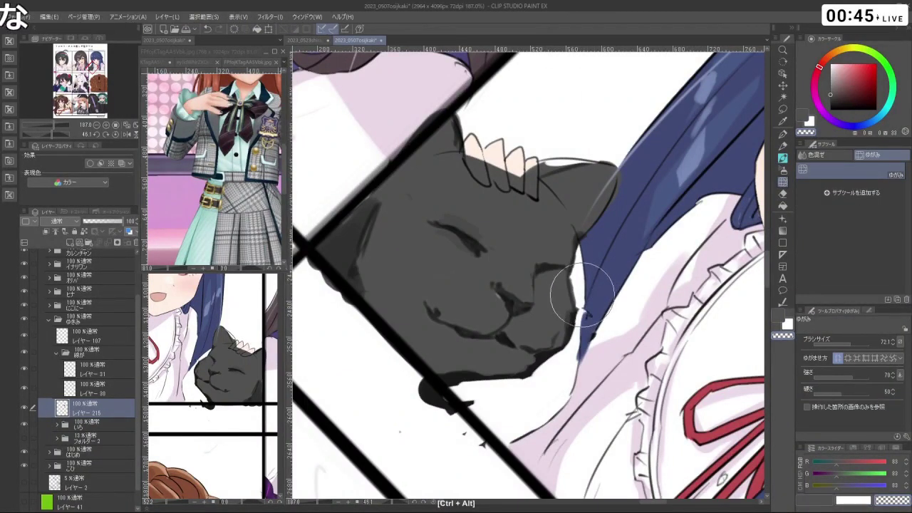
pyautogui.moveTo(579, 298)
pyautogui.mouseDown()
pyautogui.moveTo(570, 326)
pyautogui.moveTo(597, 297)
pyautogui.moveTo(586, 287)
pyautogui.mouseUp()
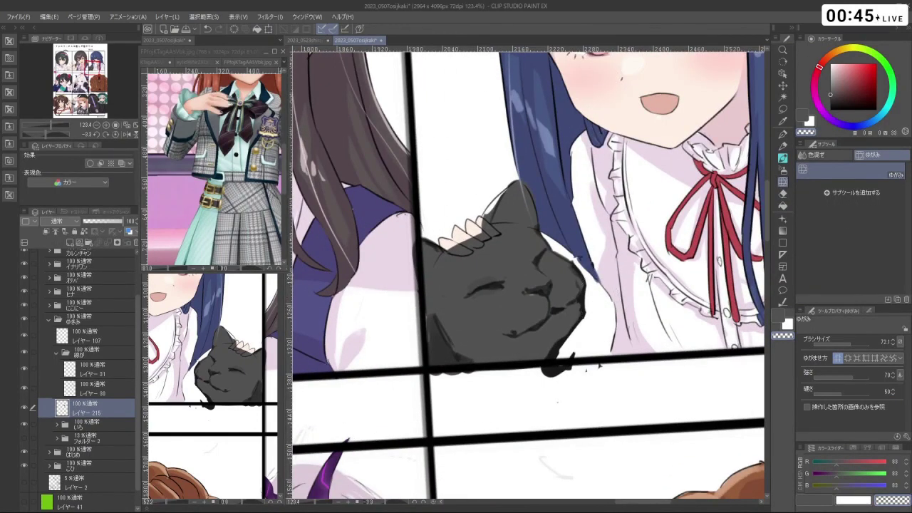
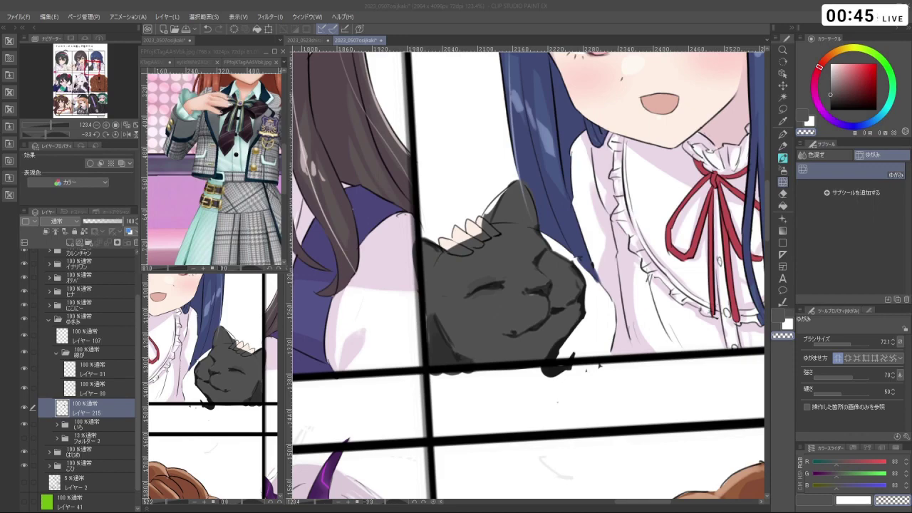
# - Push the hair edge beside the black cat with Liquify, then undo the reshaping
pyautogui.moveTo(577, 401); pyautogui.dragTo(570, 294)
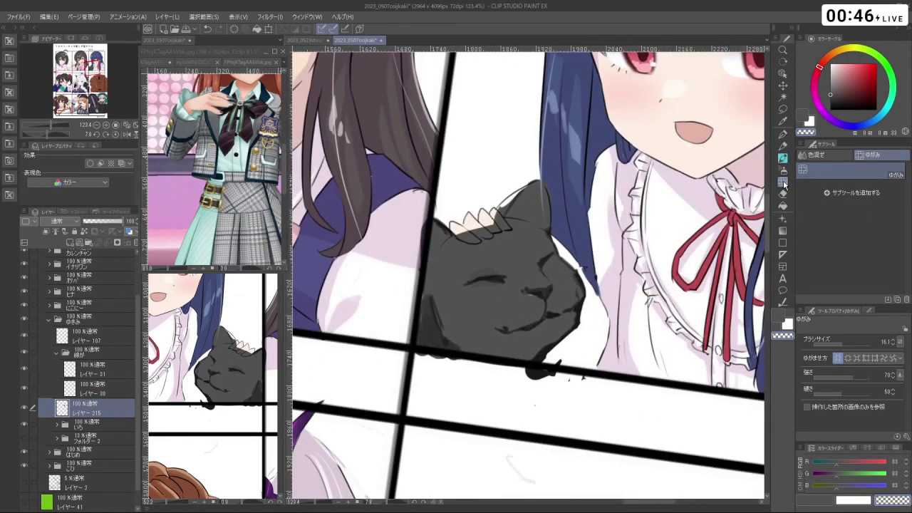
pyautogui.moveTo(593, 270)
pyautogui.mouseDown()
pyautogui.moveTo(589, 298)
pyautogui.moveTo(579, 303)
pyautogui.moveTo(574, 265)
pyautogui.moveTo(583, 298)
pyautogui.moveTo(567, 282)
pyautogui.moveTo(591, 302)
pyautogui.moveTo(608, 274)
pyautogui.mouseUp()
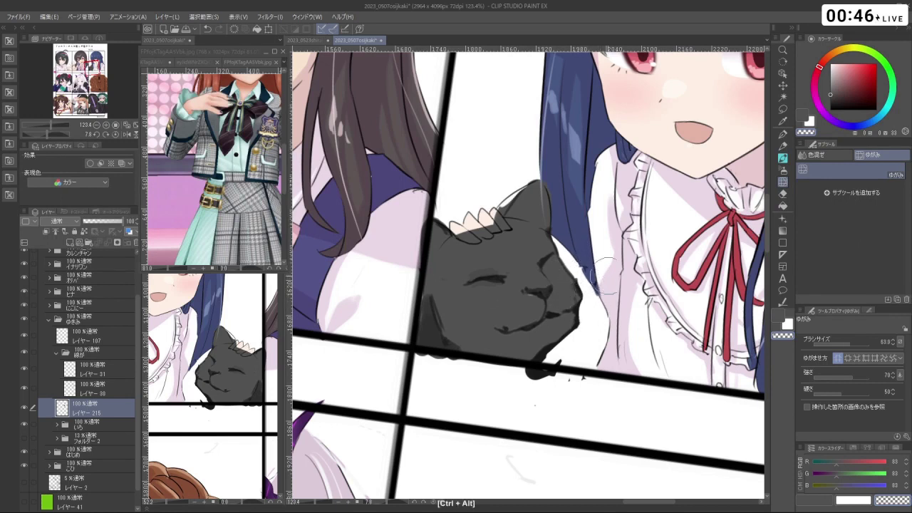
pyautogui.moveTo(847, 98); pyautogui.dragTo(831, 109)
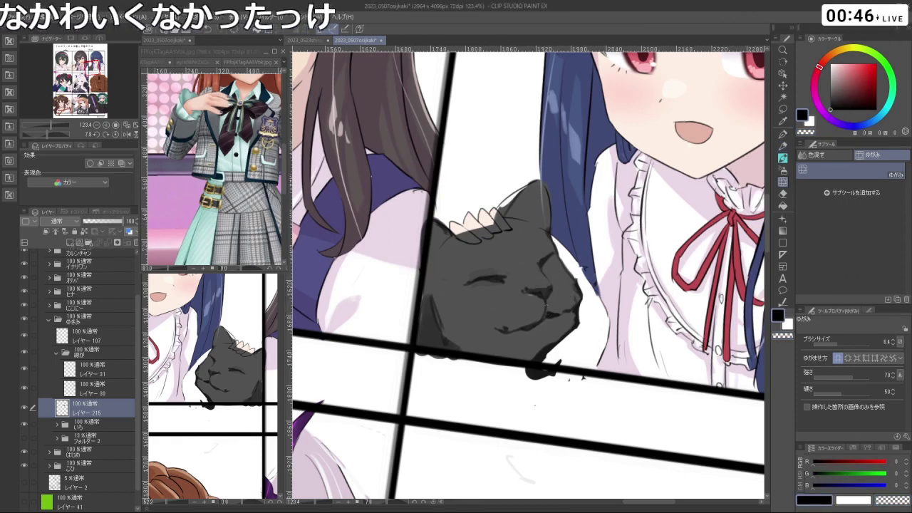
pyautogui.hotkey('ctrl', 'z')
# - Push the top edge of the cat's head with Liquify and switch to the Watercolor brushes
pyautogui.moveTo(545, 310)
pyautogui.mouseDown()
pyautogui.moveTo(519, 317)
pyautogui.moveTo(526, 332)
pyautogui.moveTo(540, 309)
pyautogui.moveTo(558, 341)
pyautogui.mouseUp()
pyautogui.moveTo(586, 255)
pyautogui.mouseDown()
pyautogui.moveTo(580, 282)
pyautogui.moveTo(602, 317)
pyautogui.mouseUp()
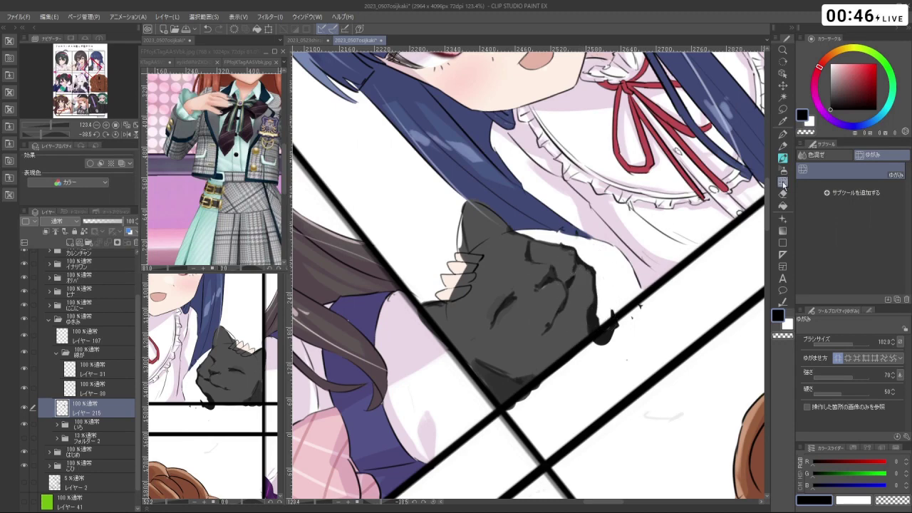
pyautogui.click(784, 158)
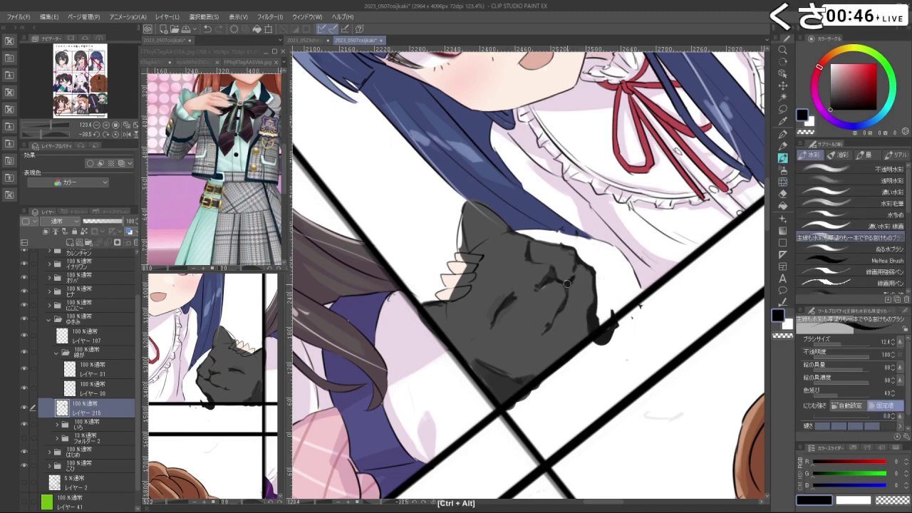
# - Undo the cat's warping and sample the cat's dark grey as the drawing colour
pyautogui.hotkey('ctrl', 'z')
pyautogui.moveTo(641, 213); pyautogui.dragTo(413, 342)
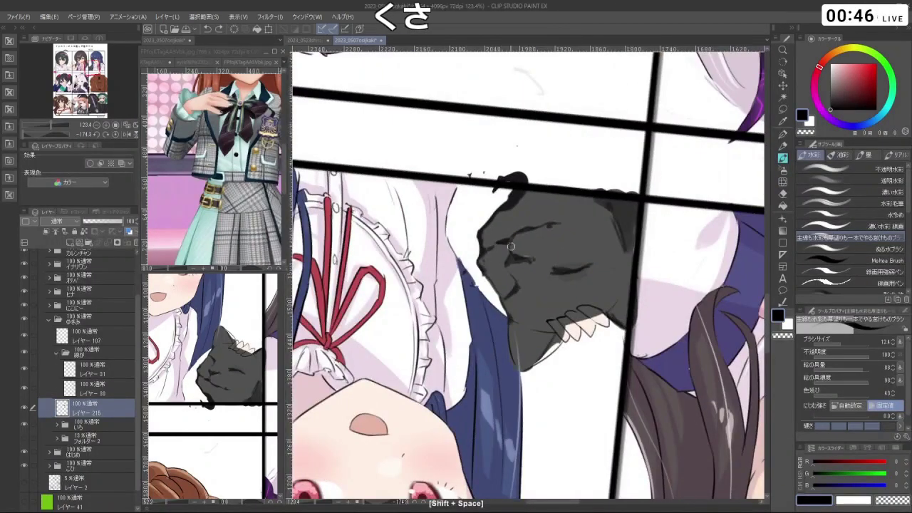
pyautogui.moveTo(641, 214)
pyautogui.mouseDown()
pyautogui.moveTo(627, 370)
pyautogui.moveTo(541, 324)
pyautogui.mouseUp()
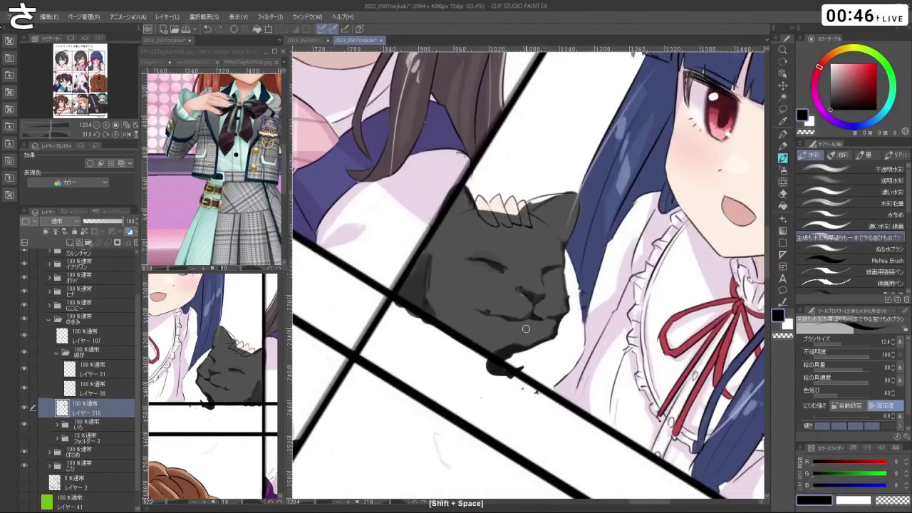
pyautogui.rightClick(535, 320)
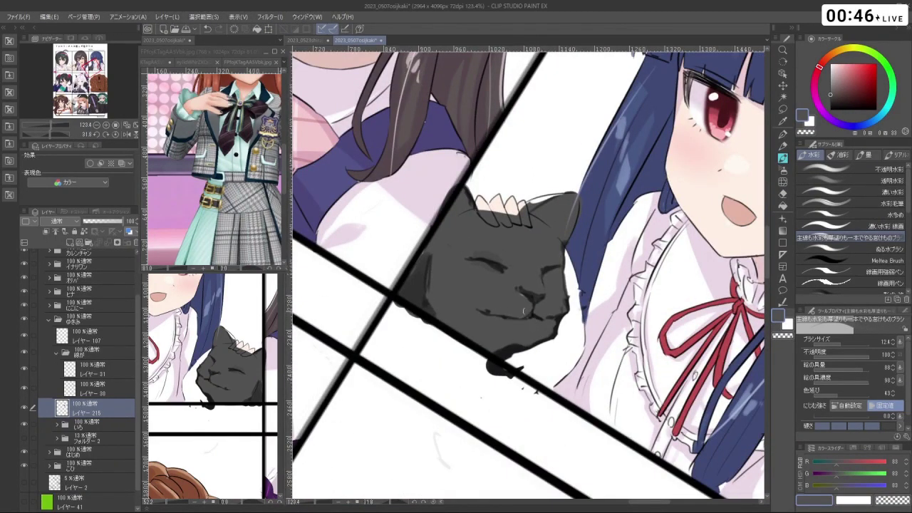
pyautogui.scroll(-3, 524, 320)
pyautogui.moveTo(523, 320); pyautogui.dragTo(592, 207)
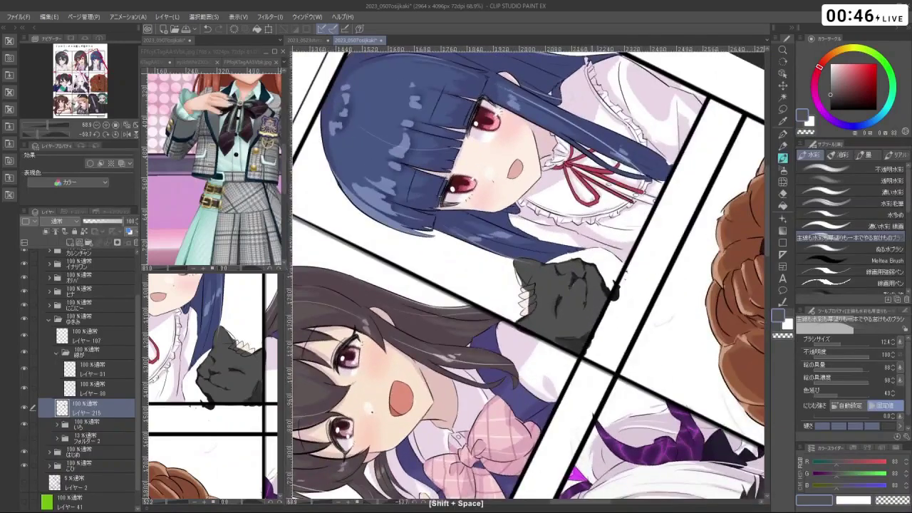
pyautogui.moveTo(654, 299); pyautogui.dragTo(540, 340)
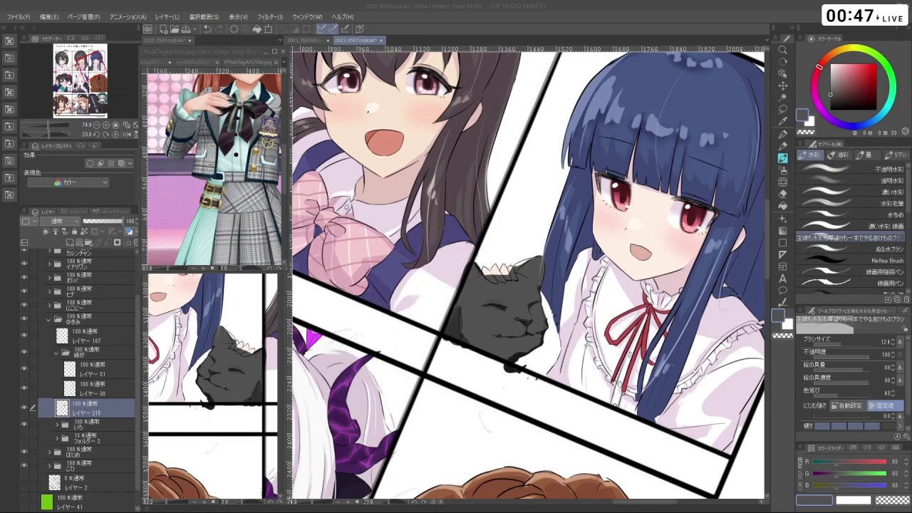
# - Draw the black muzzle outline and fill the rough cheek-edge notch in dark grey
pyautogui.moveTo(563, 365)
pyautogui.mouseDown()
pyautogui.moveTo(560, 314)
pyautogui.moveTo(556, 322)
pyautogui.mouseUp()
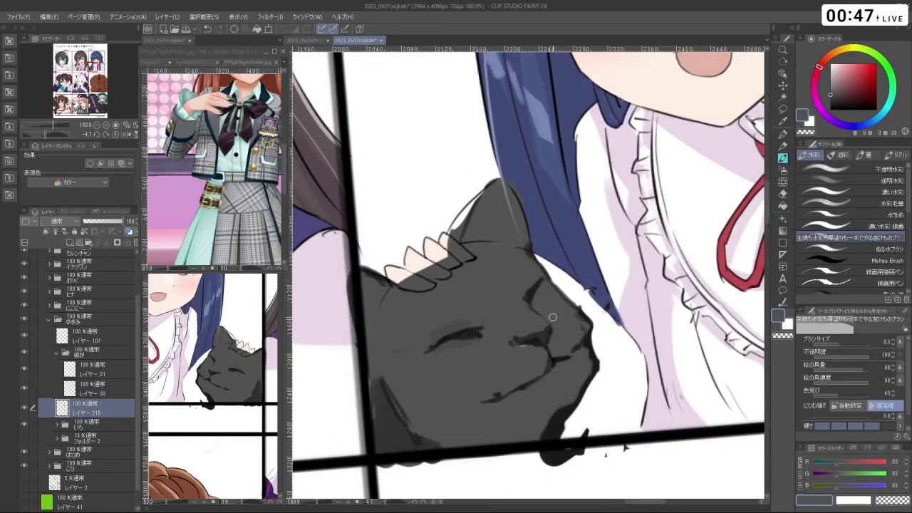
pyautogui.keyDown('alt'); pyautogui.click(685, 201); pyautogui.keyUp('alt')
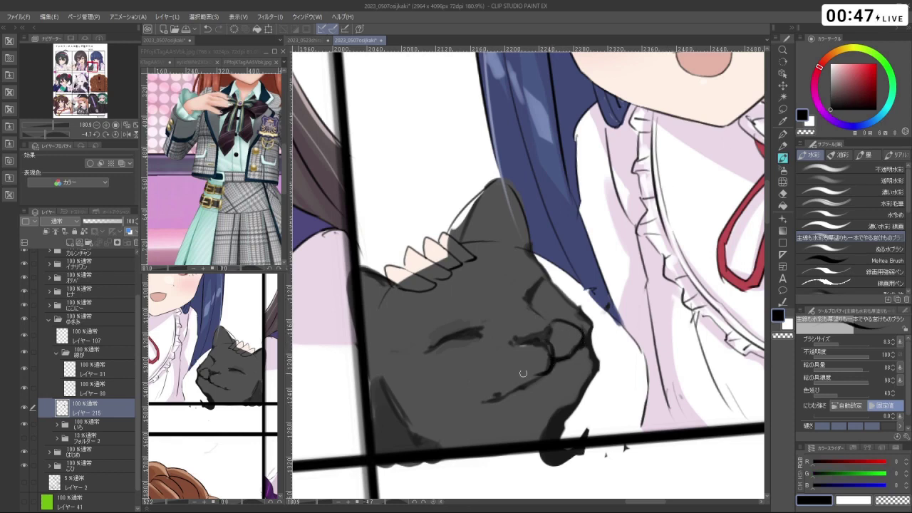
pyautogui.hotkey('ctrl', 'z')
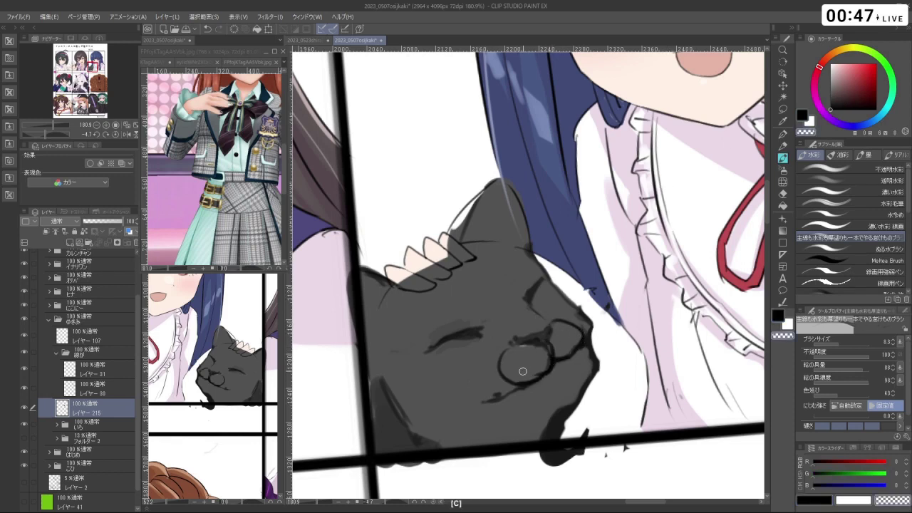
pyautogui.moveTo(519, 383); pyautogui.dragTo(509, 398)
pyautogui.rightClick(506, 391)
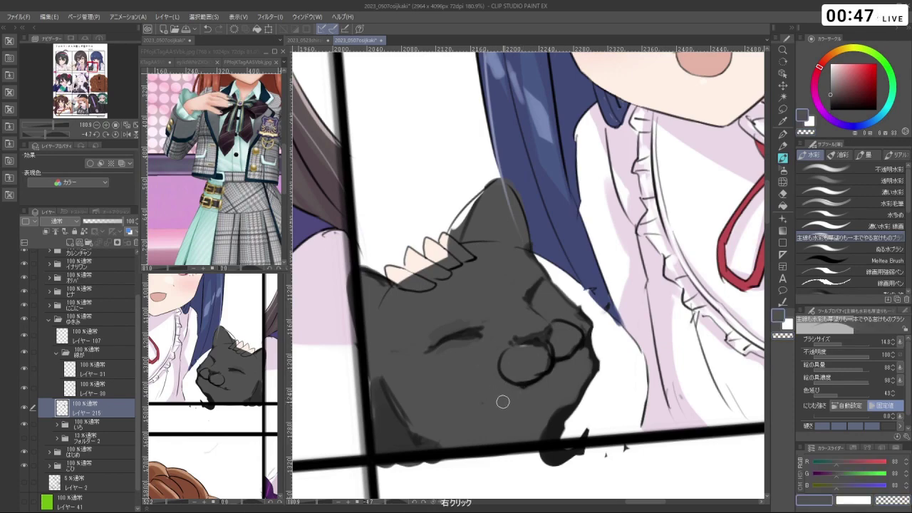
pyautogui.moveTo(588, 329); pyautogui.dragTo(575, 313)
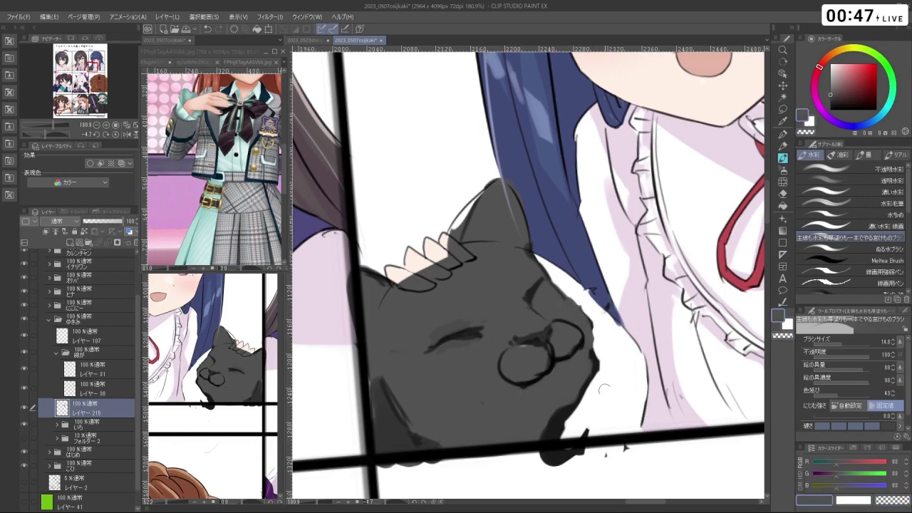
# - Check the cat from rotated views, resample its dark grey, and select the Meltea Brush
pyautogui.hotkey('shift', 'space')
pyautogui.moveTo(602, 388)
pyautogui.mouseDown()
pyautogui.moveTo(663, 267)
pyautogui.moveTo(612, 169)
pyautogui.moveTo(511, 185)
pyautogui.mouseUp()
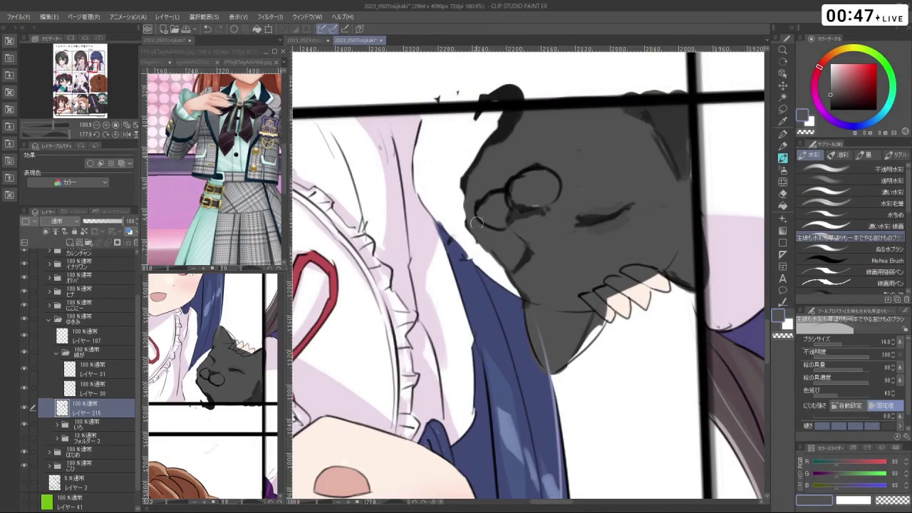
pyautogui.hotkey('shift', 'space')
pyautogui.moveTo(476, 223)
pyautogui.mouseDown()
pyautogui.moveTo(613, 192)
pyautogui.moveTo(591, 354)
pyautogui.mouseUp()
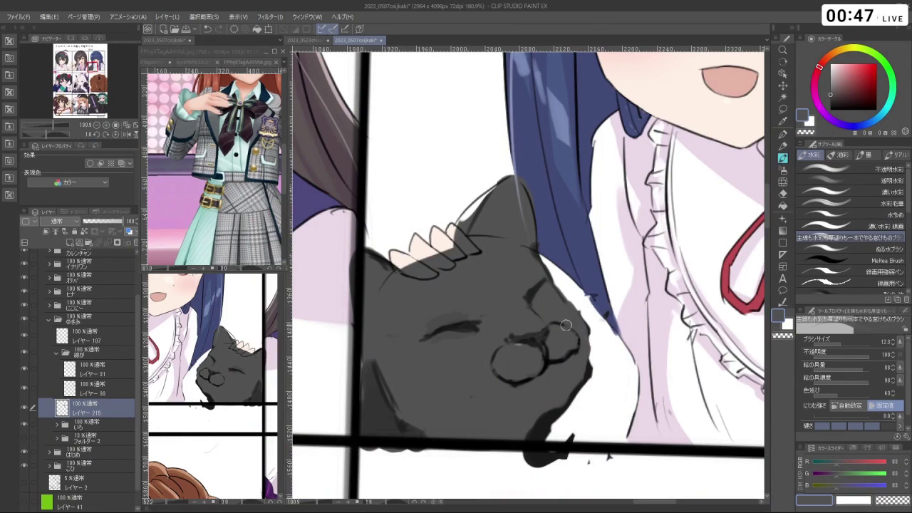
pyautogui.hotkey('shift', 'space')
pyautogui.moveTo(566, 325)
pyautogui.mouseDown()
pyautogui.moveTo(584, 235)
pyautogui.moveTo(577, 247)
pyautogui.moveTo(643, 368)
pyautogui.moveTo(420, 186)
pyautogui.mouseUp()
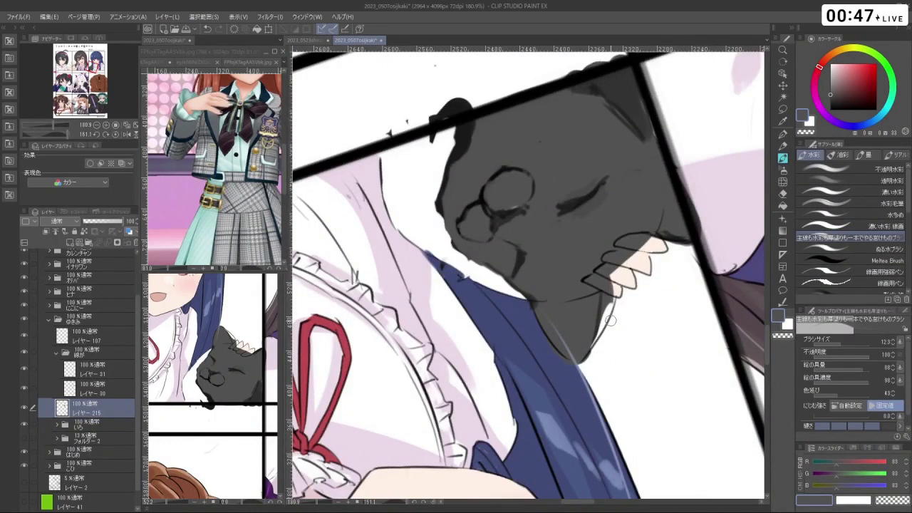
pyautogui.hotkey('shift', 'space')
pyautogui.moveTo(609, 321); pyautogui.dragTo(591, 336)
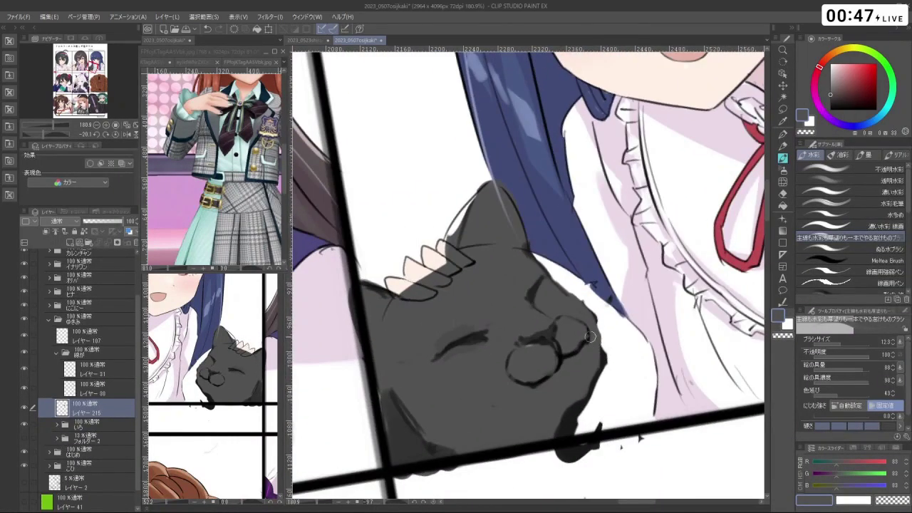
pyautogui.rightClick(569, 357)
pyautogui.click(866, 260)
# - Shrink the Meltea Brush and shade around the cat's nose ring in dark grey
pyautogui.moveTo(574, 348)
pyautogui.mouseDown()
pyautogui.moveTo(550, 376)
pyautogui.moveTo(520, 380)
pyautogui.moveTo(526, 316)
pyautogui.mouseUp()
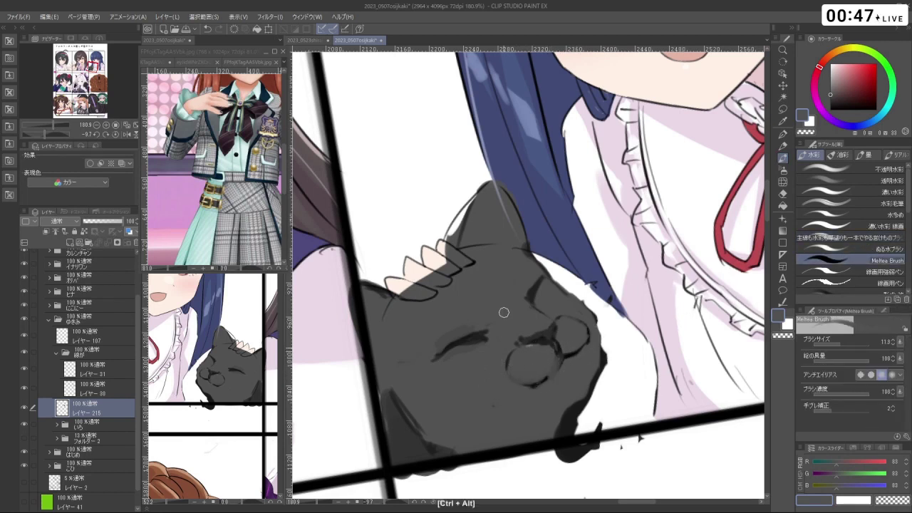
pyautogui.rightClick(558, 378)
pyautogui.rightClick(547, 344)
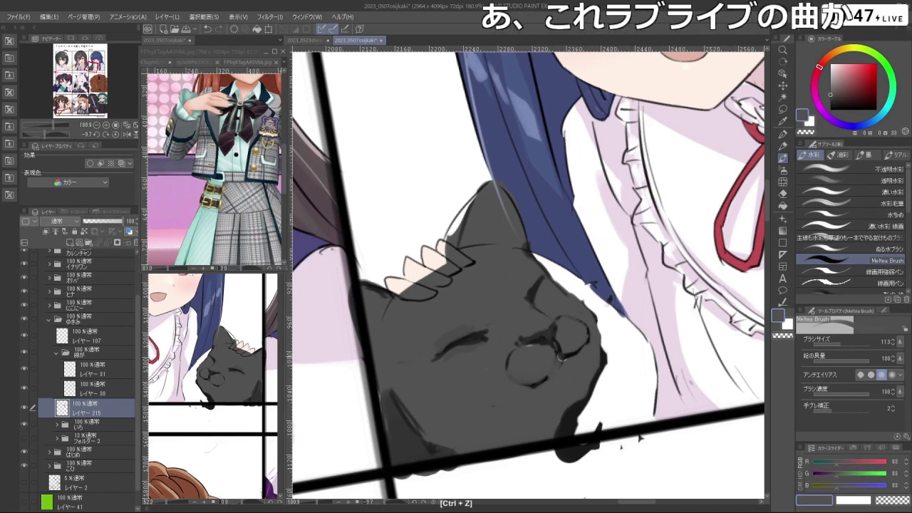
pyautogui.hotkey('ctrl', 'z')
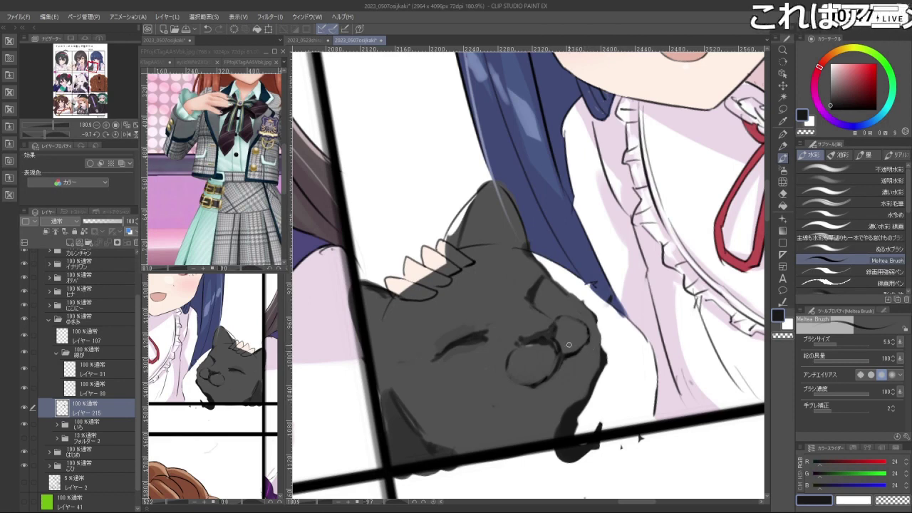
pyautogui.hotkey('ctrl', 'z')
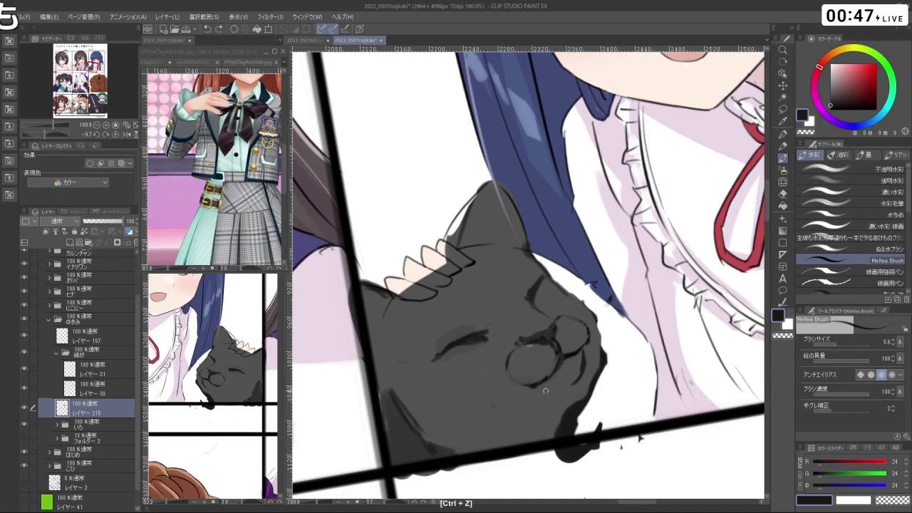
pyautogui.hotkey('shift', 'space')
pyautogui.moveTo(578, 323); pyautogui.dragTo(595, 274)
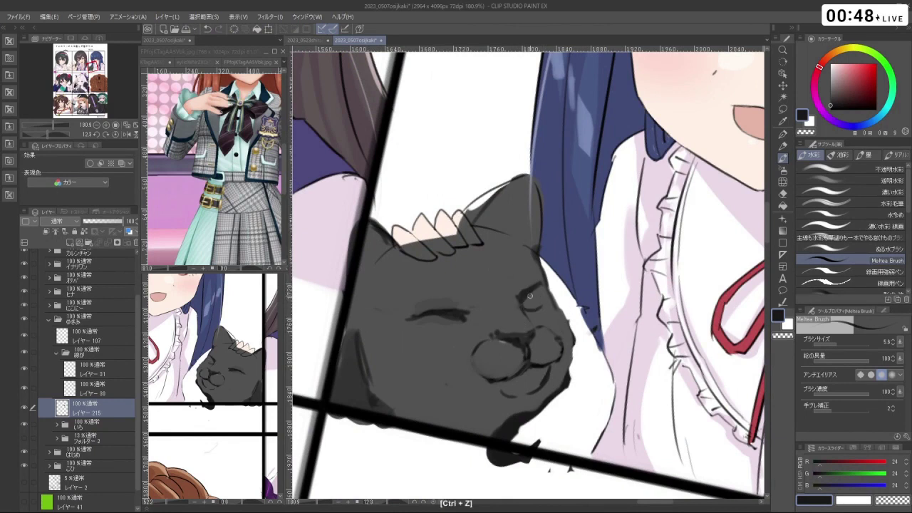
pyautogui.rightClick(526, 302)
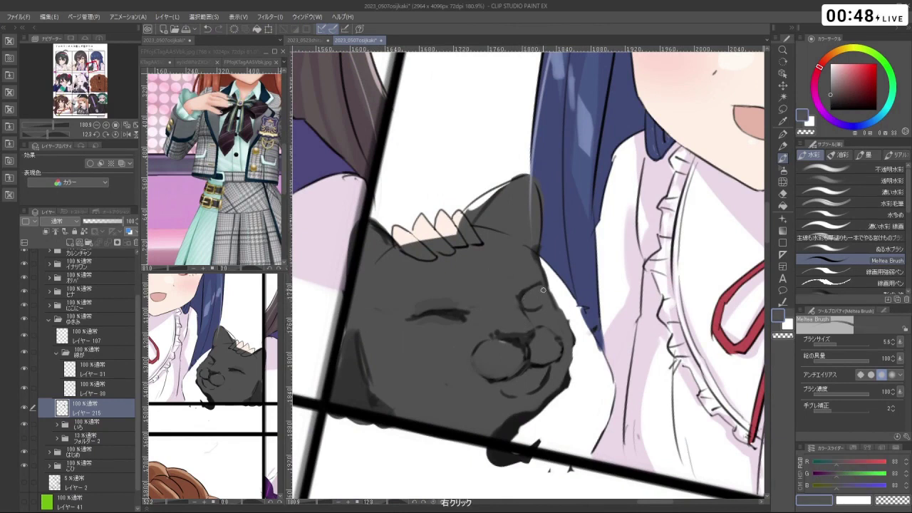
pyautogui.scroll(-4, 543, 290)
pyautogui.hotkey('ctrl', 'z')
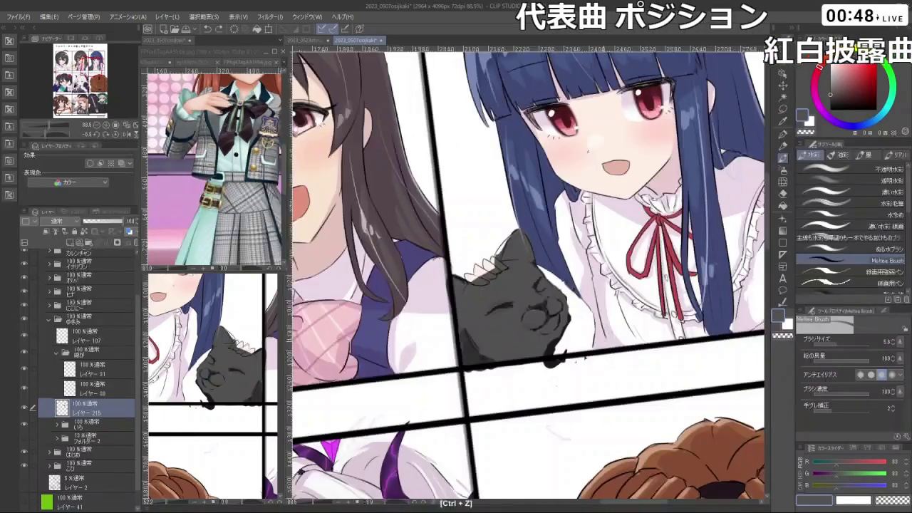
# - Shade the cat's face and fur with a darker sampled grey, then zoom out to the upper panels
pyautogui.moveTo(445, 310); pyautogui.dragTo(549, 203)
pyautogui.moveTo(527, 312); pyautogui.dragTo(554, 311)
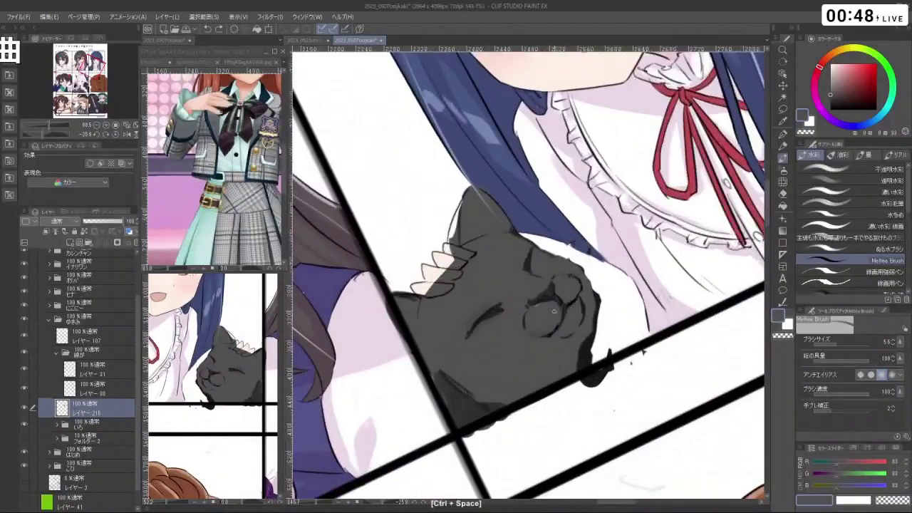
pyautogui.rightClick(545, 308)
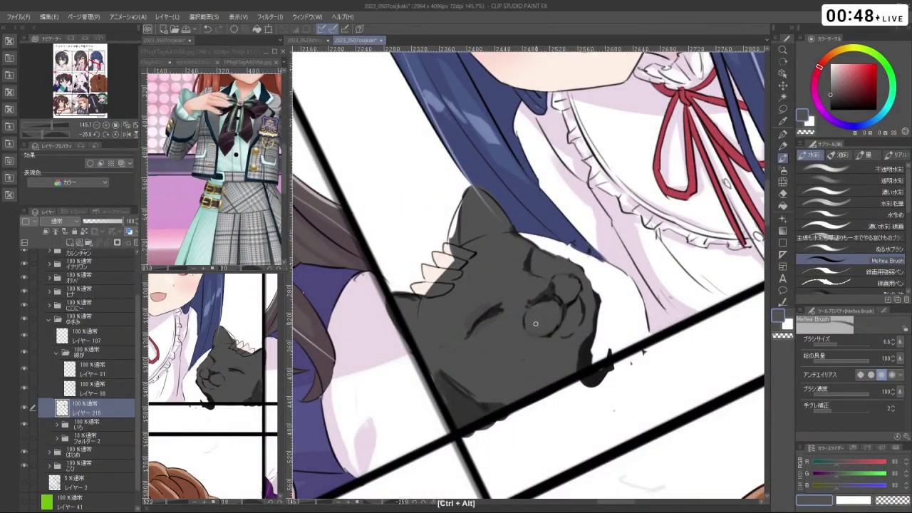
pyautogui.moveTo(527, 311)
pyautogui.mouseDown()
pyautogui.moveTo(536, 328)
pyautogui.moveTo(530, 314)
pyautogui.mouseUp()
pyautogui.rightClick(540, 299)
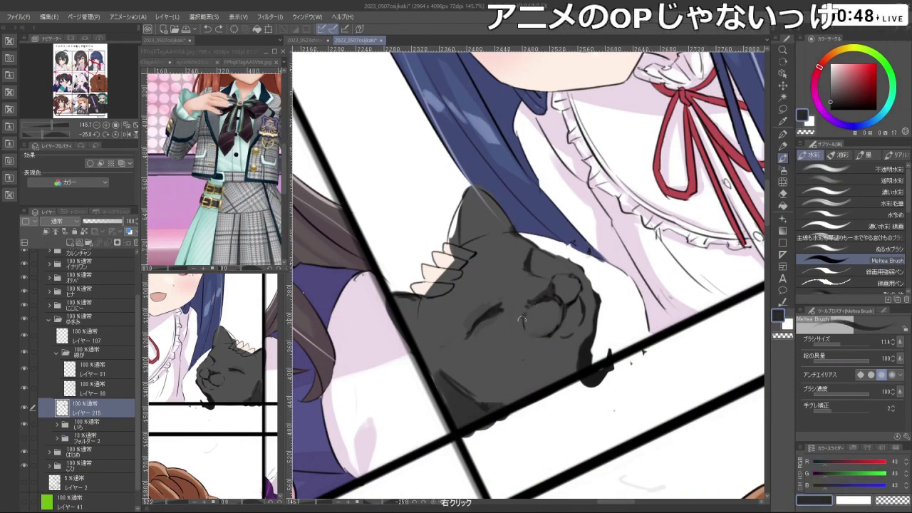
pyautogui.hotkey('ctrl', 'z')
pyautogui.hotkey('shift', 'space')
pyautogui.moveTo(567, 378); pyautogui.dragTo(542, 399)
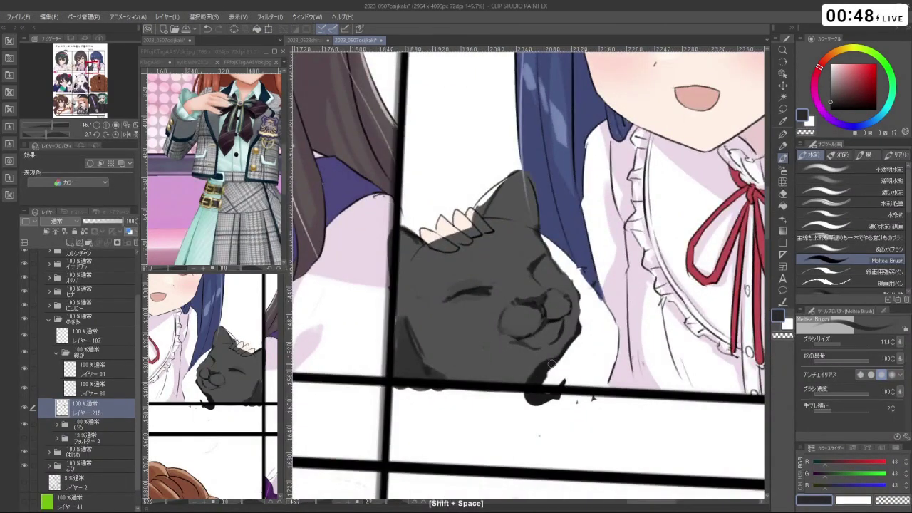
pyautogui.hotkey('ctrl', 'z')
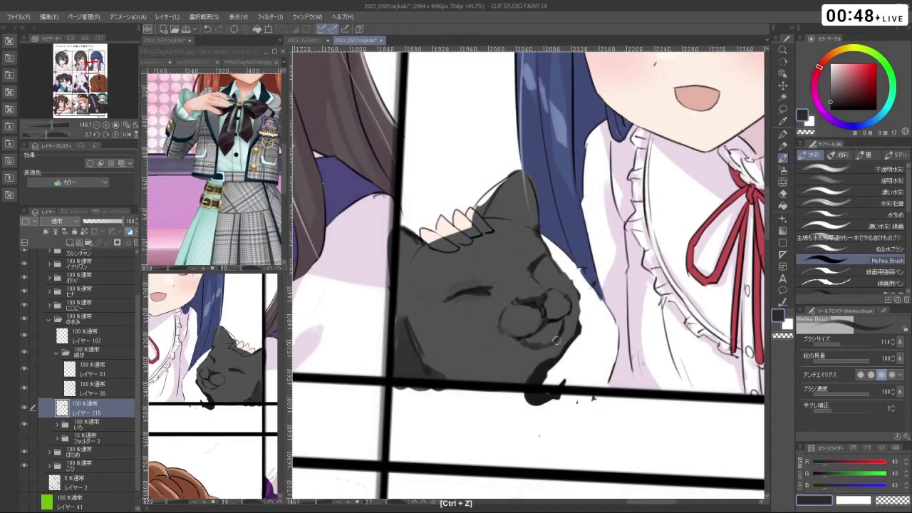
pyautogui.moveTo(541, 346)
pyautogui.mouseDown()
pyautogui.moveTo(578, 214)
pyautogui.moveTo(640, 121)
pyautogui.moveTo(567, 286)
pyautogui.moveTo(555, 362)
pyautogui.mouseUp()
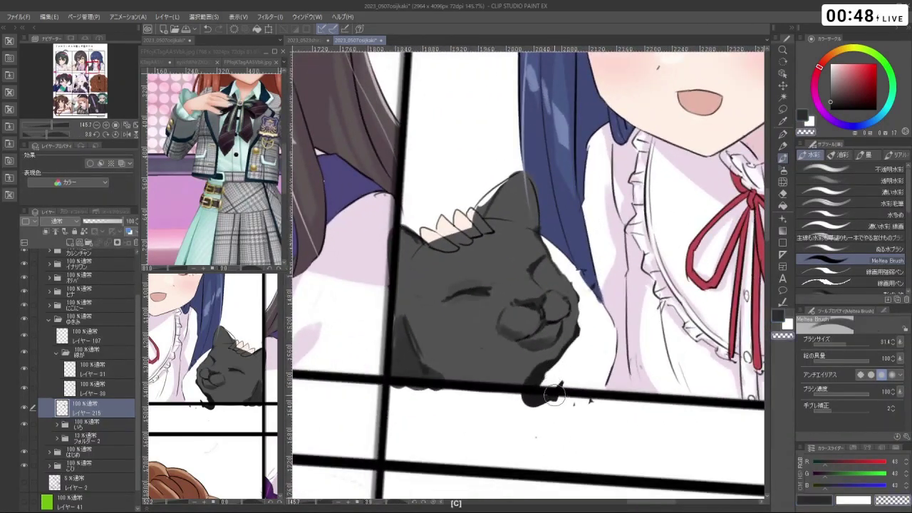
pyautogui.moveTo(556, 403)
pyautogui.mouseDown()
pyautogui.moveTo(472, 370)
pyautogui.moveTo(443, 345)
pyautogui.moveTo(418, 264)
pyautogui.moveTo(480, 175)
pyautogui.moveTo(620, 236)
pyautogui.moveTo(563, 384)
pyautogui.moveTo(538, 396)
pyautogui.moveTo(547, 399)
pyautogui.mouseUp()
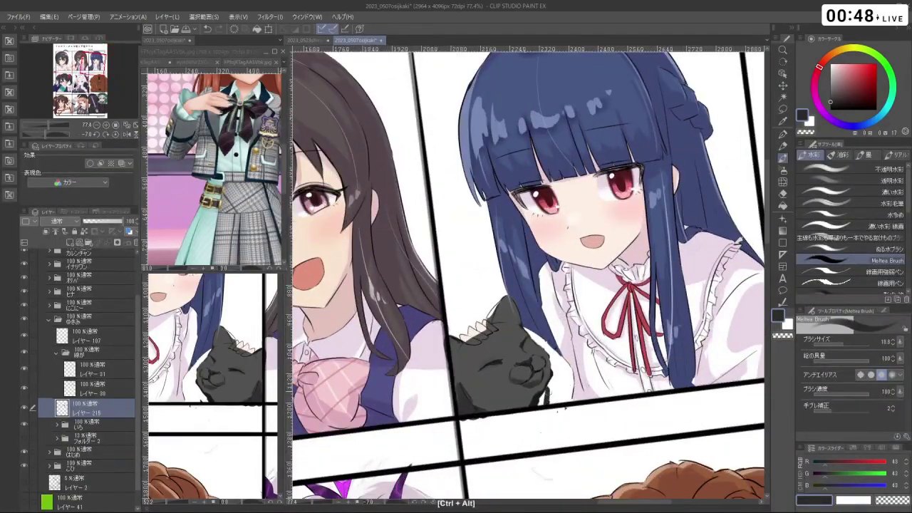
# - Sample the cat's dark grey fur colour and smooth its fur edges, removing a stray mark
pyautogui.rightClick(538, 388)
pyautogui.rightClick(517, 391)
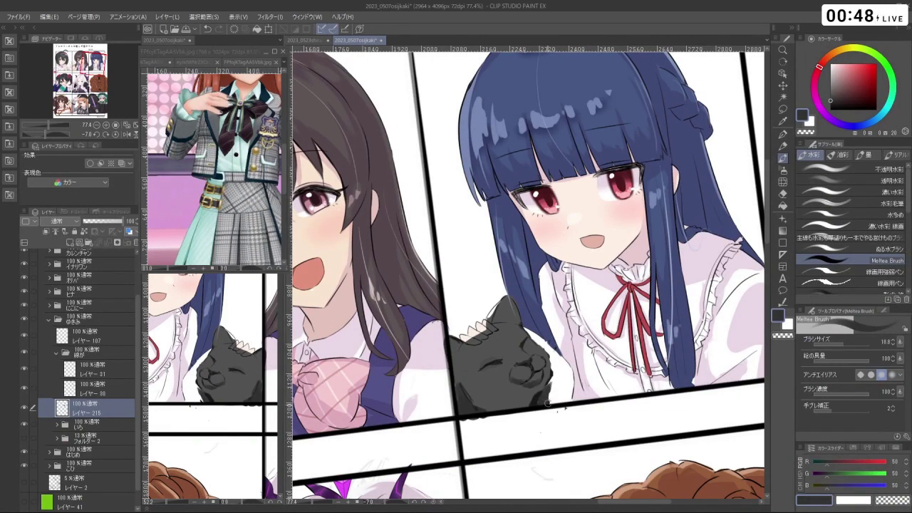
pyautogui.moveTo(559, 410); pyautogui.dragTo(556, 367)
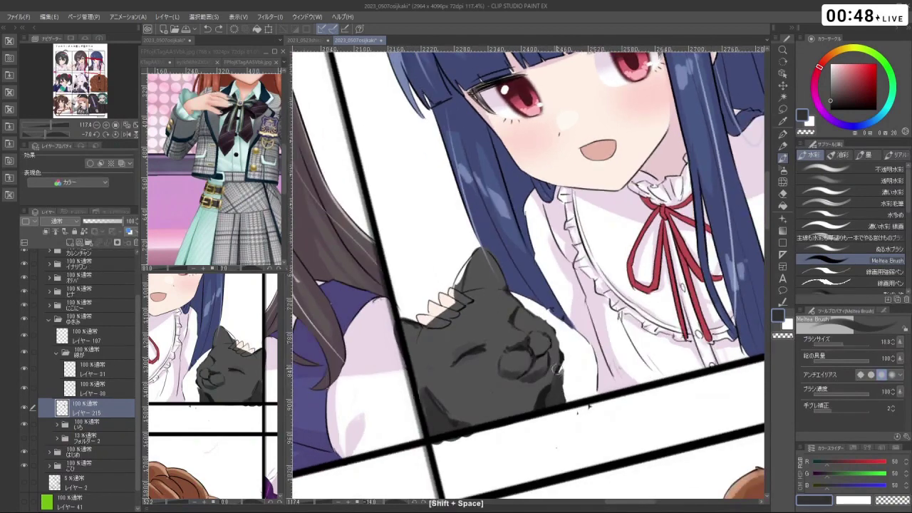
pyautogui.rightClick(543, 389)
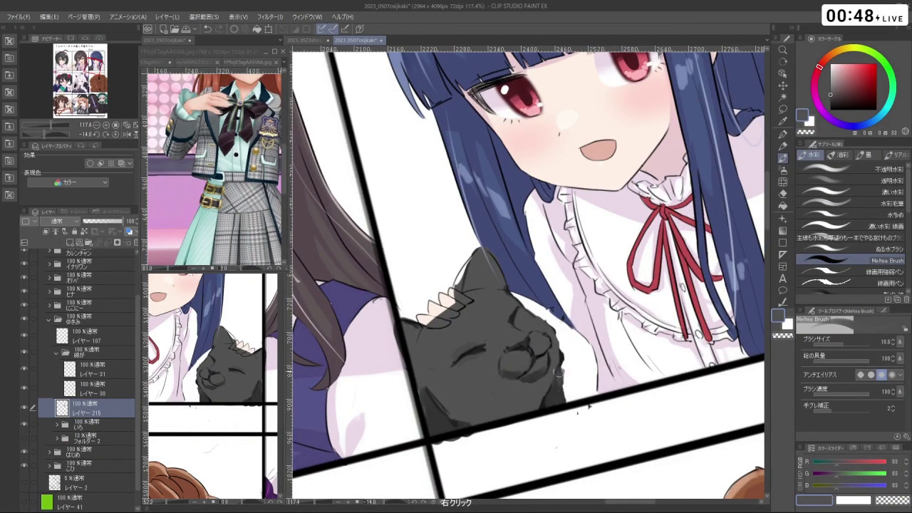
pyautogui.moveTo(570, 402); pyautogui.dragTo(605, 359)
pyautogui.hotkey('ctrl', 'z')
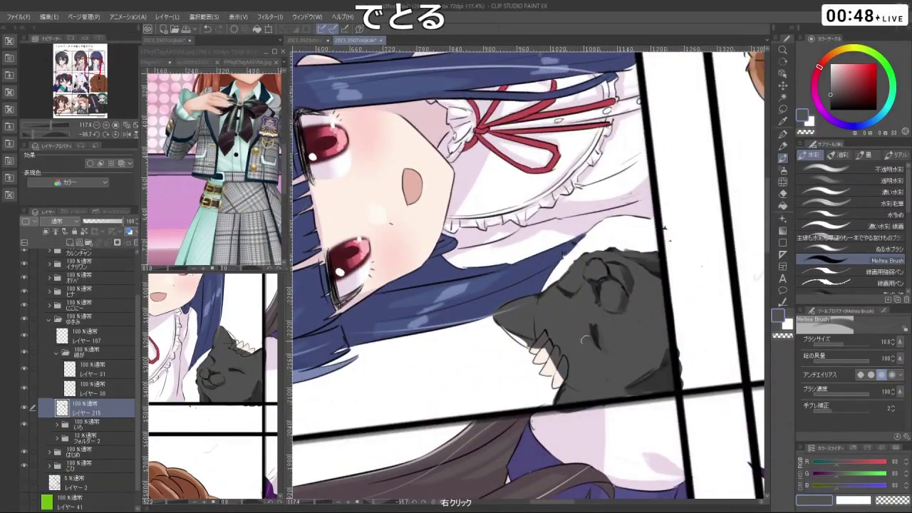
pyautogui.moveTo(604, 359); pyautogui.dragTo(516, 163)
pyautogui.moveTo(578, 300); pyautogui.dragTo(449, 230)
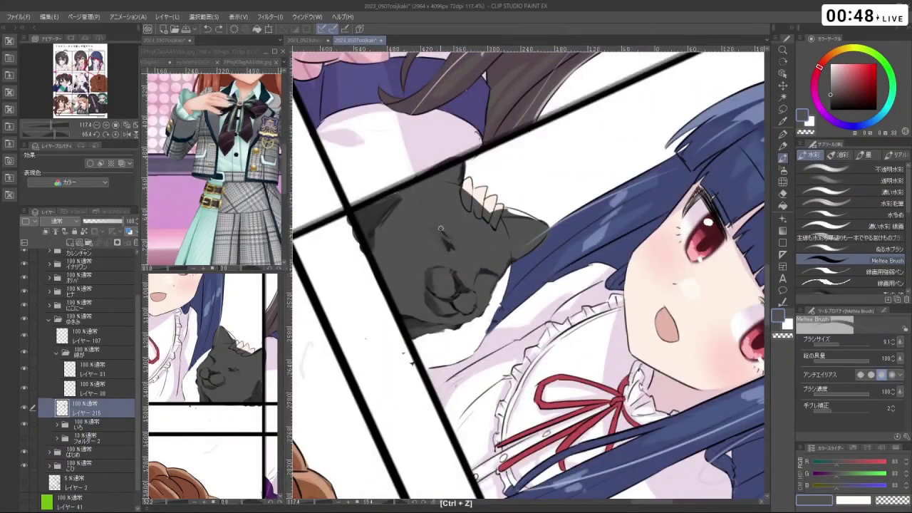
pyautogui.moveTo(428, 237); pyautogui.dragTo(573, 296)
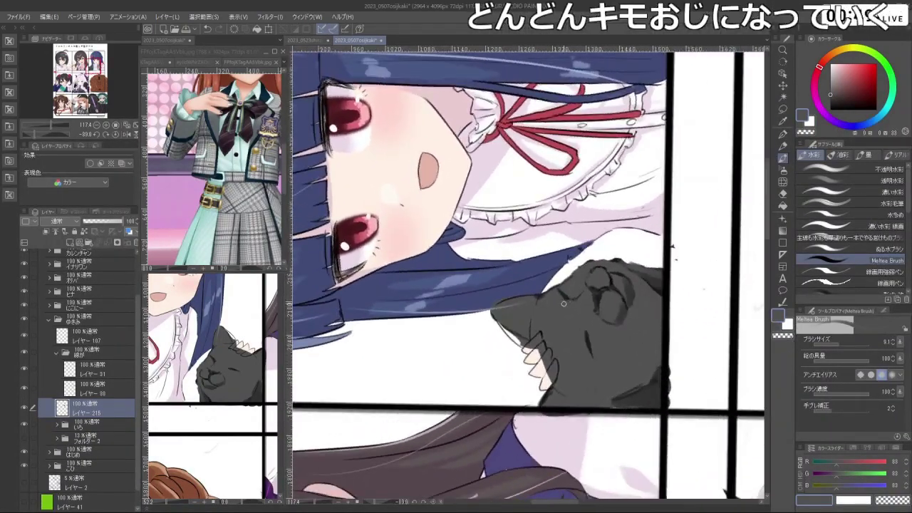
pyautogui.moveTo(612, 400)
pyautogui.mouseDown()
pyautogui.moveTo(642, 307)
pyautogui.moveTo(620, 207)
pyautogui.moveTo(542, 164)
pyautogui.moveTo(469, 305)
pyautogui.moveTo(558, 289)
pyautogui.moveTo(533, 295)
pyautogui.moveTo(548, 297)
pyautogui.moveTo(542, 305)
pyautogui.moveTo(585, 268)
pyautogui.moveTo(575, 303)
pyautogui.moveTo(520, 275)
pyautogui.moveTo(574, 272)
pyautogui.moveTo(561, 282)
pyautogui.mouseUp()
# - Briefly try Liquify (J), then repaint the cat's head in dark grey and undo the panel-border stroke
pyautogui.press('j')
pyautogui.scroll(-4, 606, 285)
pyautogui.scroll(3, 605, 285)
pyautogui.click(782, 158)
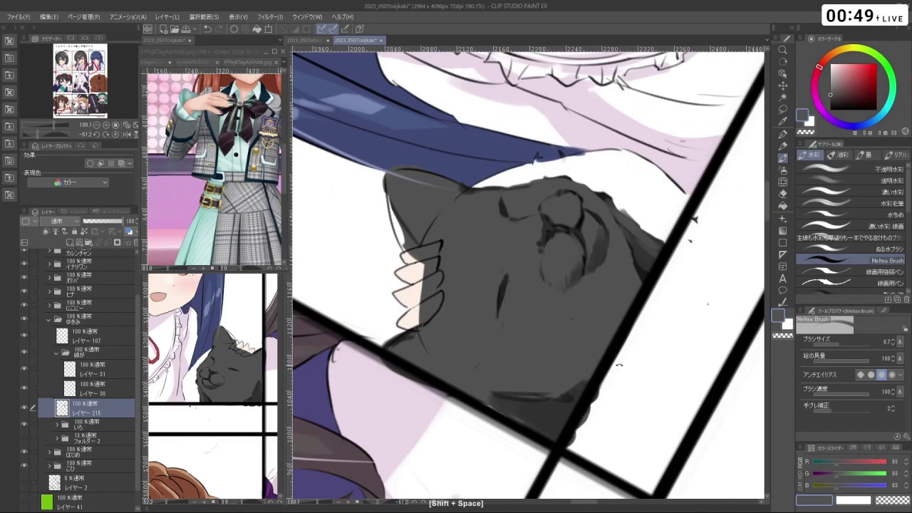
pyautogui.moveTo(620, 365); pyautogui.dragTo(578, 296)
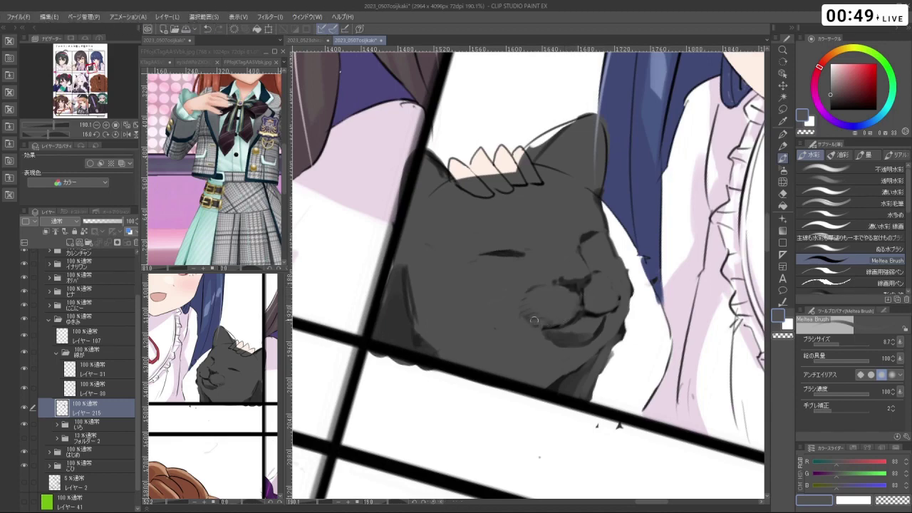
pyautogui.moveTo(534, 320); pyautogui.dragTo(702, 304)
pyautogui.moveTo(542, 279)
pyautogui.mouseDown()
pyautogui.moveTo(510, 301)
pyautogui.moveTo(549, 205)
pyautogui.mouseUp()
pyautogui.rightClick(548, 204)
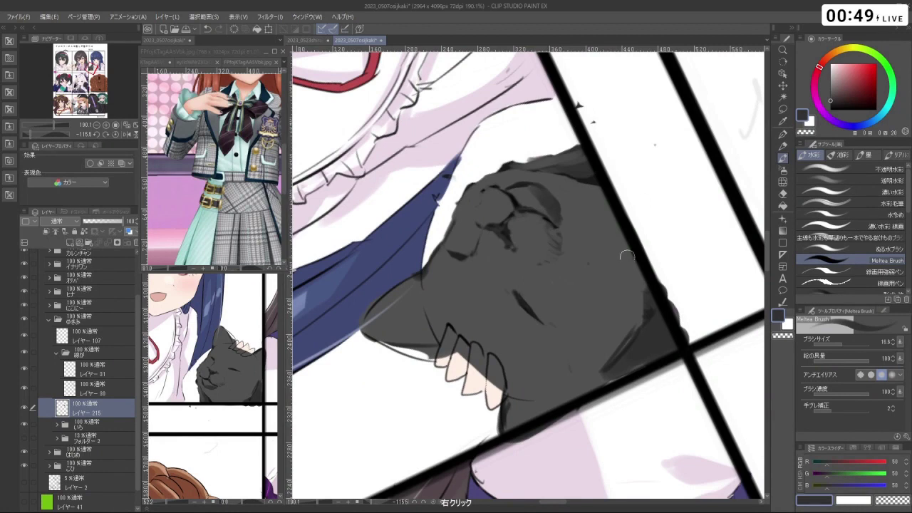
pyautogui.hotkey('ctrl', 'z')
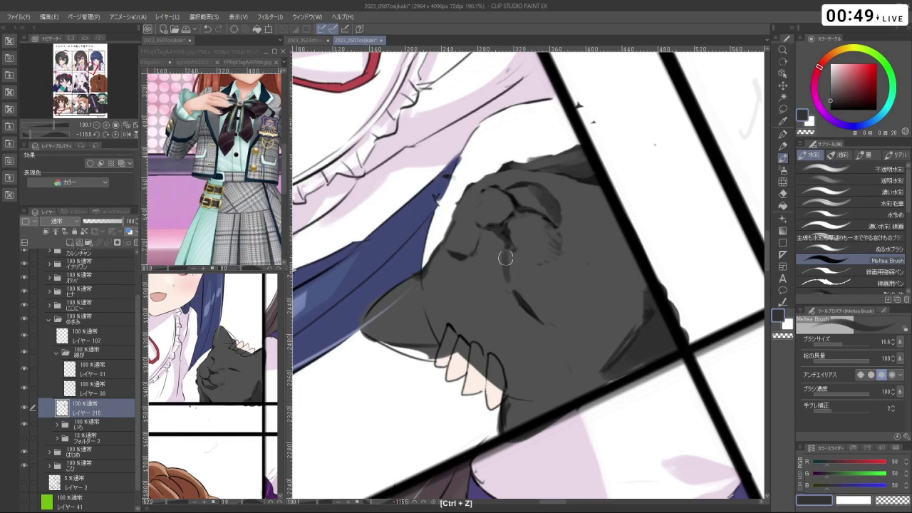
# - Shade the fur broadly with a lighter grey, touch up with white, and zoom out to the full page
pyautogui.moveTo(514, 282); pyautogui.dragTo(400, 285)
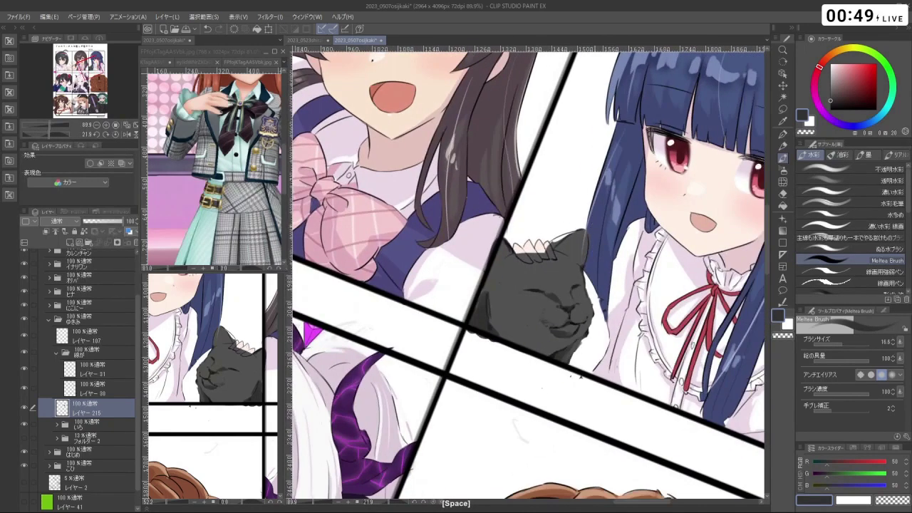
pyautogui.moveTo(516, 321); pyautogui.dragTo(525, 332)
pyautogui.hotkey('ctrl', 'z')
pyautogui.rightClick(525, 306)
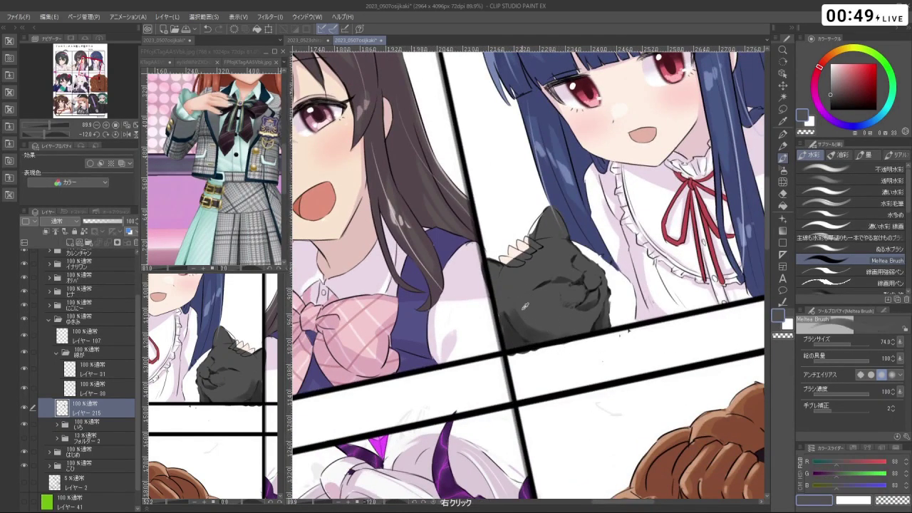
pyautogui.moveTo(541, 326); pyautogui.dragTo(599, 271)
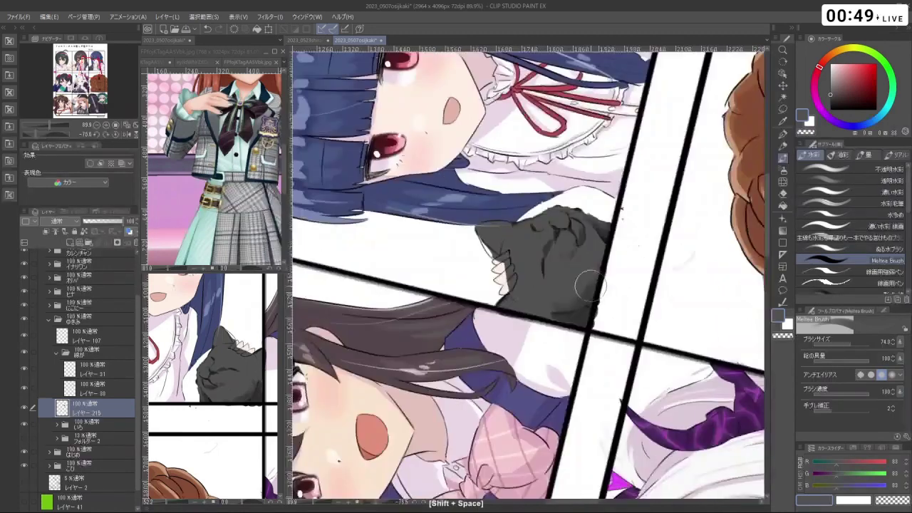
pyautogui.moveTo(533, 302); pyautogui.dragTo(541, 312)
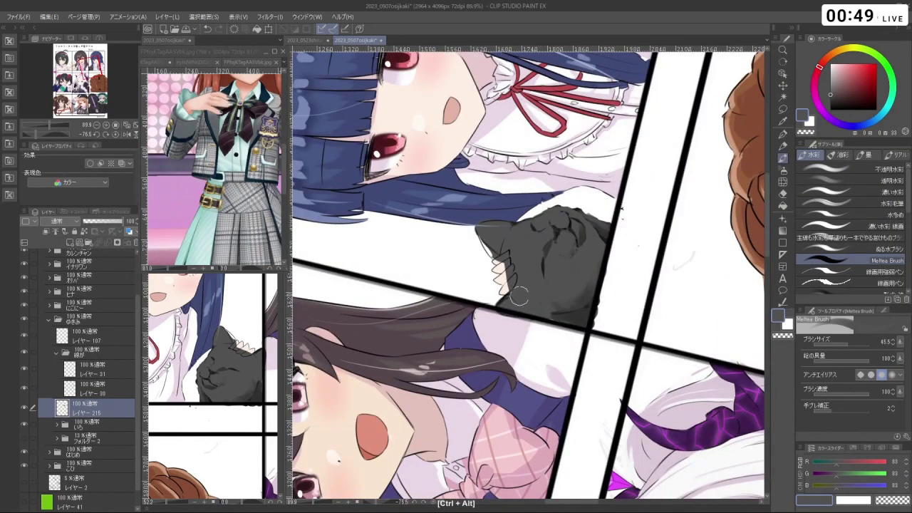
pyautogui.hotkey('ctrl', 'z')
pyautogui.rightClick(670, 314)
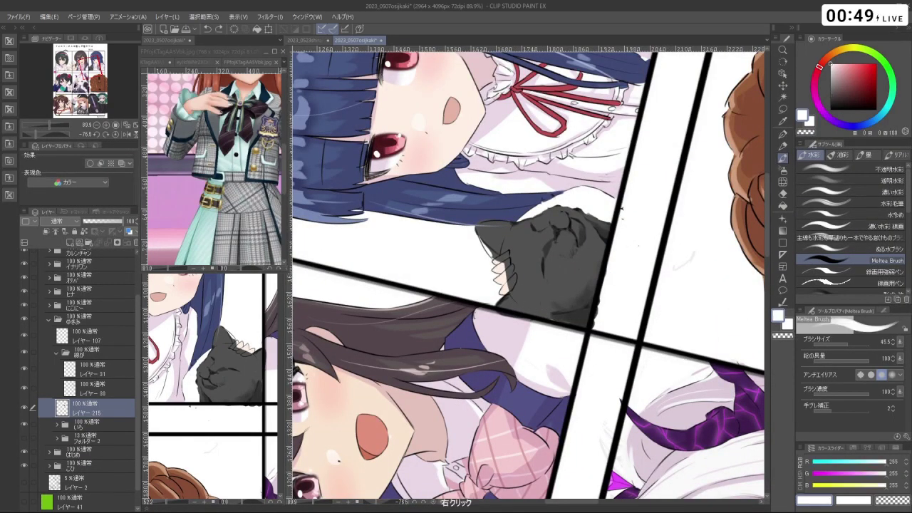
pyautogui.hotkey('ctrl', 'z')
pyautogui.hotkey('ctrl', 'z')
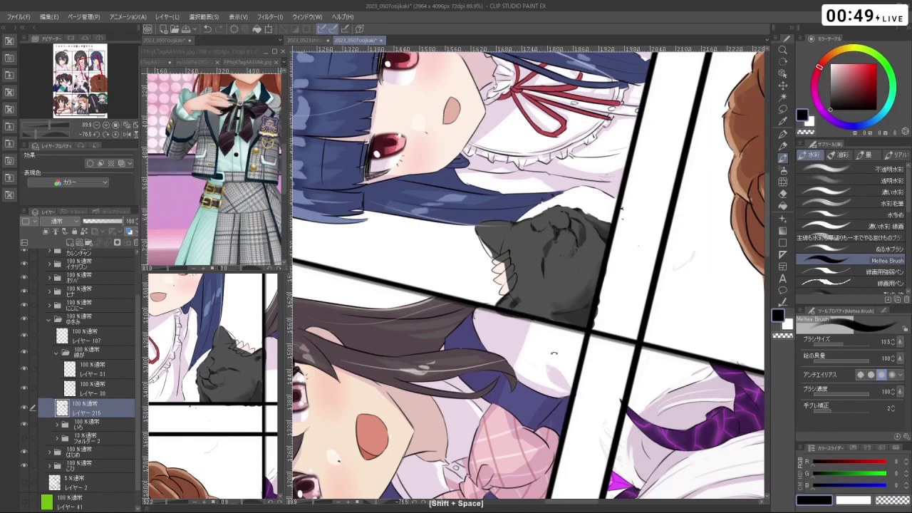
pyautogui.moveTo(554, 352); pyautogui.dragTo(529, 324)
pyautogui.scroll(-3, 527, 278)
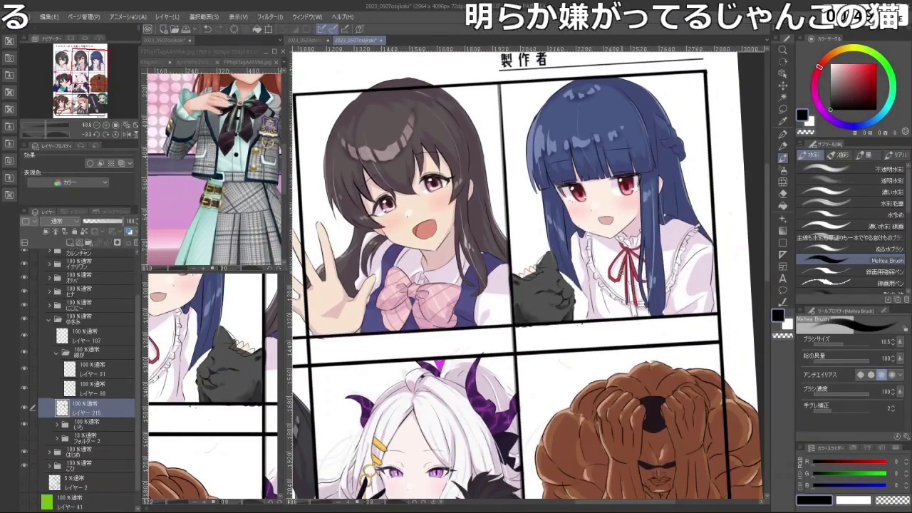
# - Paint dark grey strokes along the cat's ear, redoing misplaced ones
pyautogui.scroll(5, 545, 264)
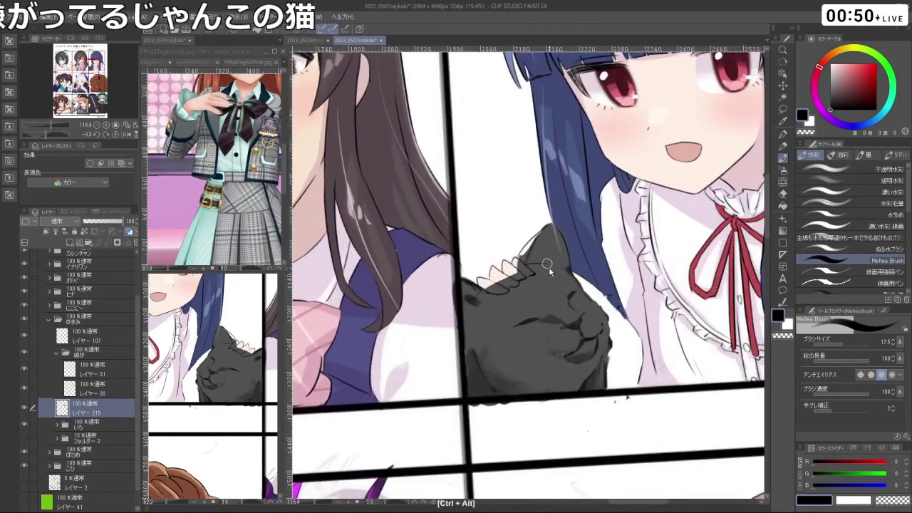
pyautogui.moveTo(547, 265); pyautogui.dragTo(540, 252)
pyautogui.hotkey('ctrl', 'z')
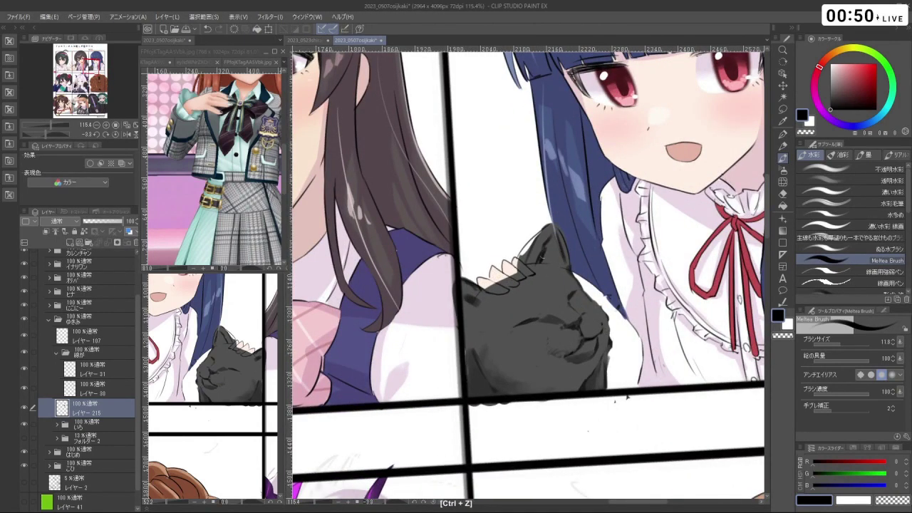
pyautogui.moveTo(545, 249); pyautogui.dragTo(533, 246)
pyautogui.rightClick(547, 392)
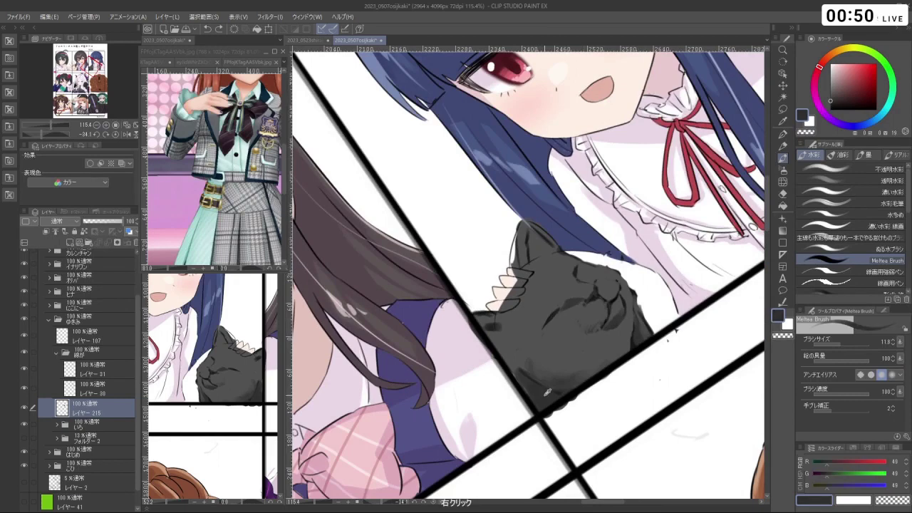
pyautogui.moveTo(536, 351); pyautogui.dragTo(542, 288)
pyautogui.hotkey('ctrl', 'z')
pyautogui.moveTo(533, 232)
pyautogui.mouseDown()
pyautogui.moveTo(557, 328)
pyautogui.moveTo(609, 337)
pyautogui.mouseUp()
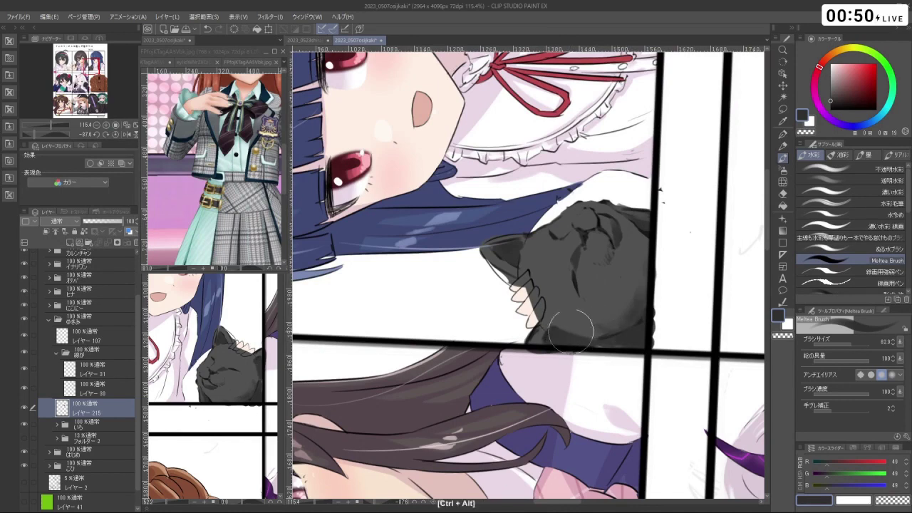
# - Sample a lighter grey from the cat and reset the canvas rotation to upright
pyautogui.rightClick(616, 280)
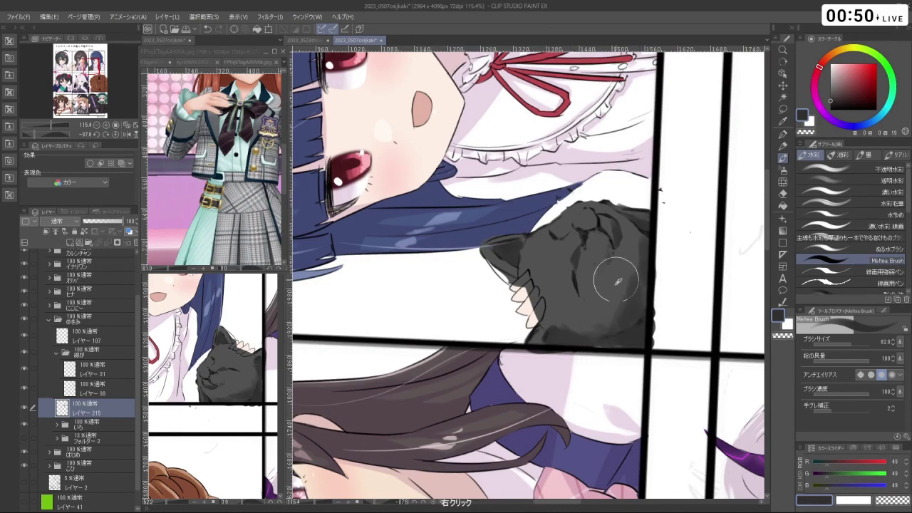
pyautogui.rightClick(612, 288)
pyautogui.moveTo(636, 390); pyautogui.dragTo(595, 253)
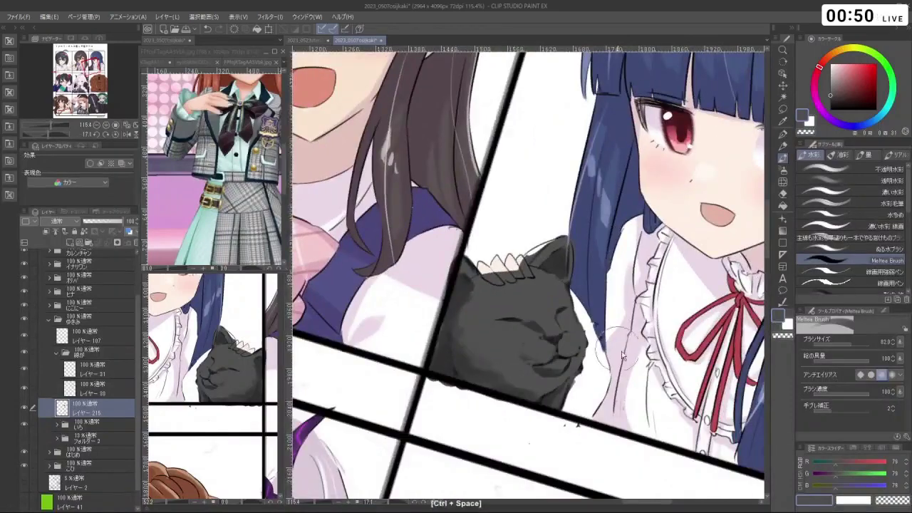
pyautogui.scroll(-5, 596, 253)
pyautogui.scroll(5, 535, 298)
pyautogui.scroll(2, 535, 298)
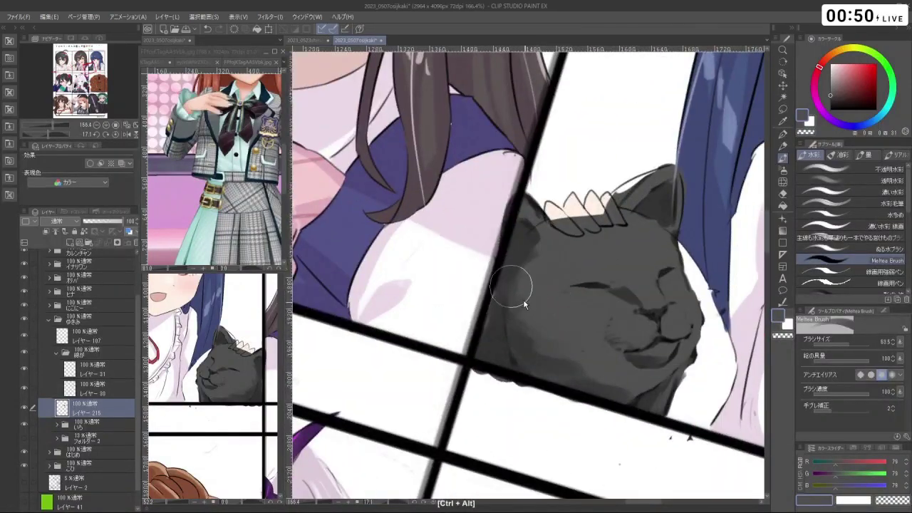
pyautogui.moveTo(509, 283); pyautogui.dragTo(552, 278)
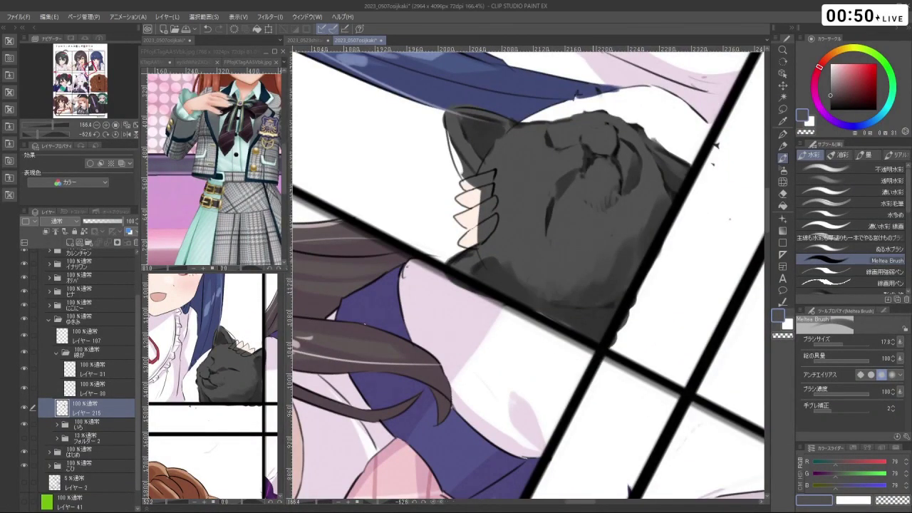
pyautogui.moveTo(715, 146)
pyautogui.mouseDown()
pyautogui.moveTo(632, 248)
pyautogui.moveTo(668, 284)
pyautogui.moveTo(729, 186)
pyautogui.moveTo(399, 399)
pyautogui.moveTo(377, 388)
pyautogui.moveTo(399, 399)
pyautogui.moveTo(528, 374)
pyautogui.mouseUp()
pyautogui.scroll(-4, 667, 284)
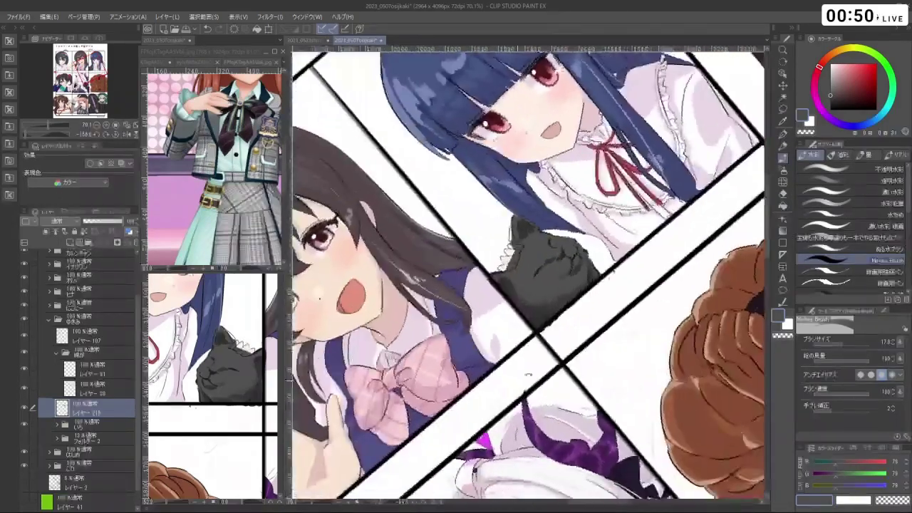
pyautogui.doubleClick(528, 374)
pyautogui.scroll(4, 559, 270)
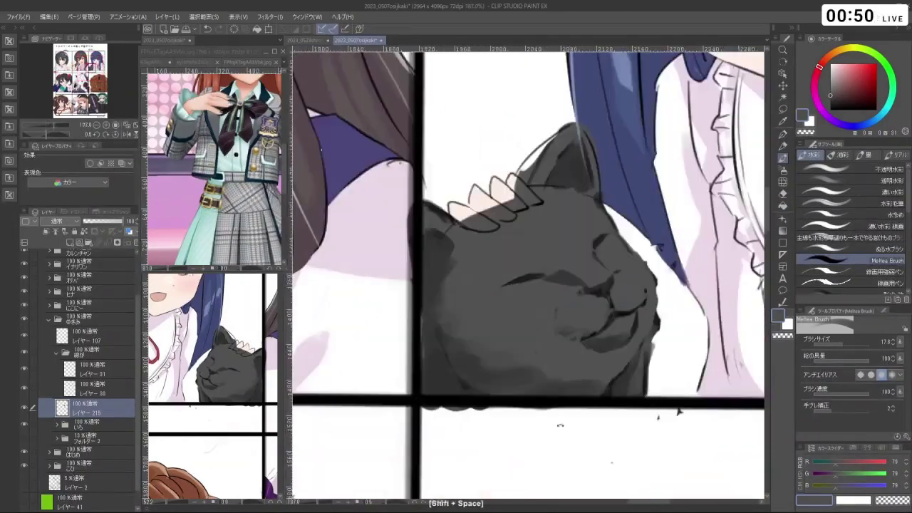
# - Refine the cat's face shading with resampled greys and remove the stray dark mark
pyautogui.moveTo(560, 269); pyautogui.dragTo(536, 275)
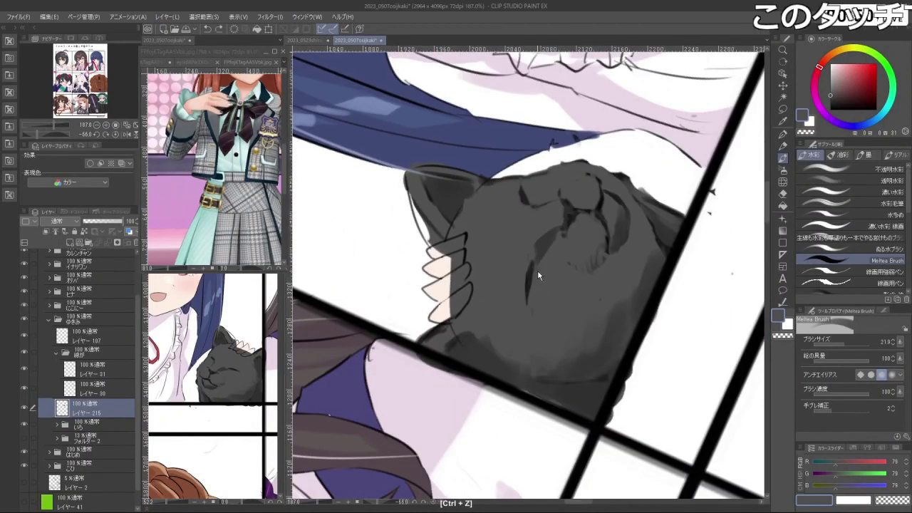
pyautogui.rightClick(538, 270)
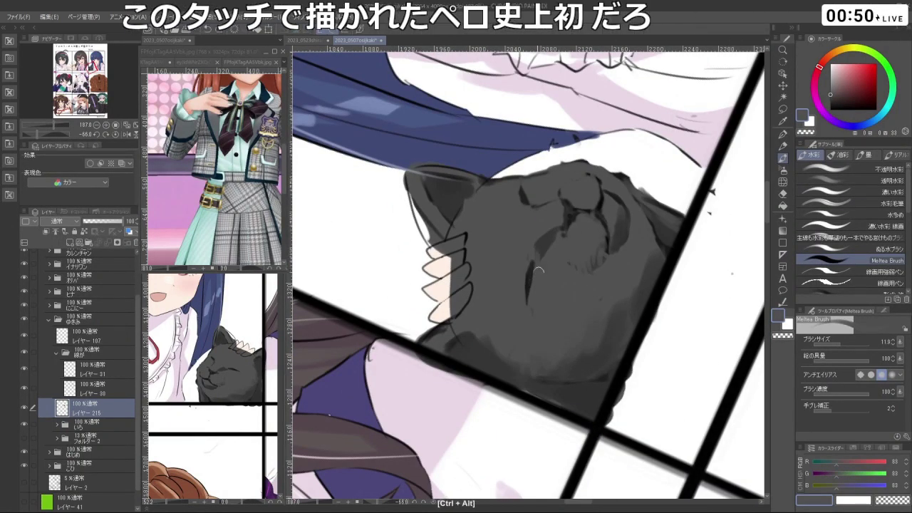
pyautogui.moveTo(536, 265)
pyautogui.mouseDown()
pyautogui.moveTo(589, 262)
pyautogui.moveTo(527, 291)
pyautogui.moveTo(545, 274)
pyautogui.moveTo(575, 277)
pyautogui.mouseUp()
pyautogui.hotkey('ctrl', 'z')
pyautogui.rightClick(511, 267)
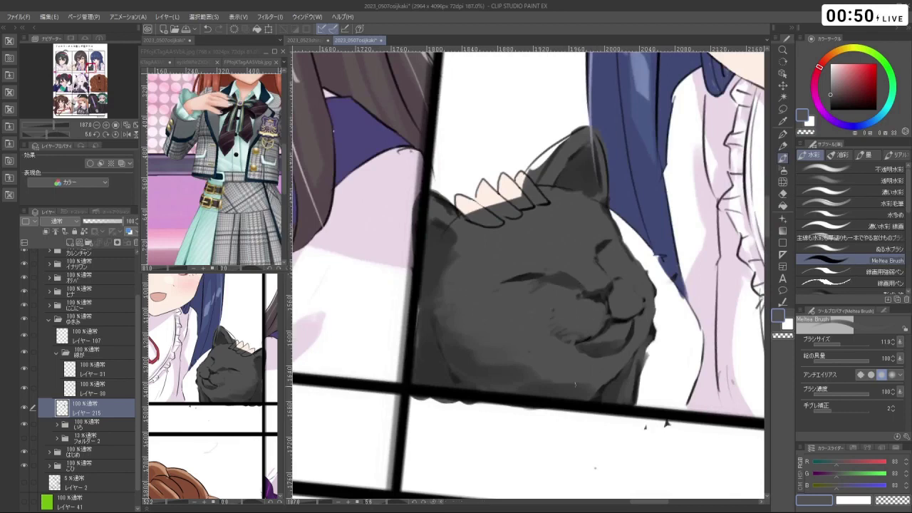
pyautogui.rightClick(548, 383)
pyautogui.hotkey('ctrl', 'z')
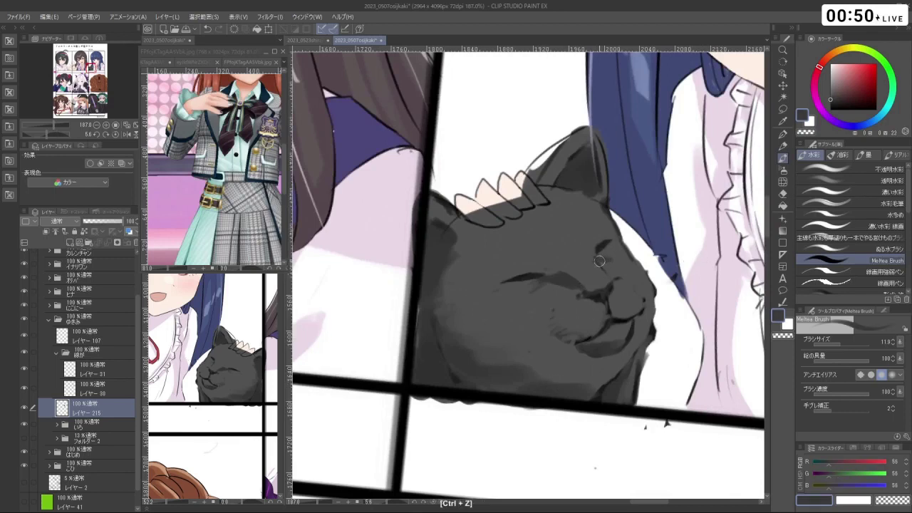
pyautogui.rightClick(612, 254)
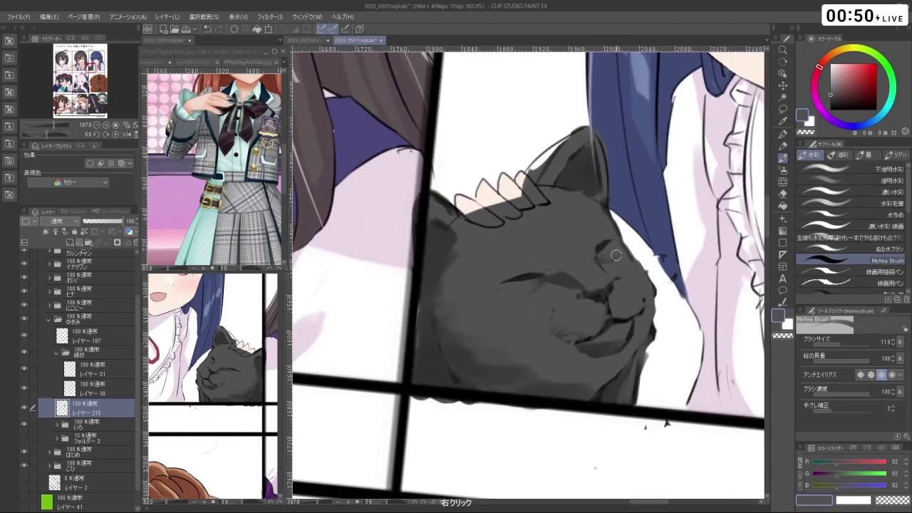
pyautogui.rightClick(617, 254)
pyautogui.moveTo(614, 245)
pyautogui.mouseDown()
pyautogui.moveTo(610, 353)
pyautogui.moveTo(513, 378)
pyautogui.moveTo(463, 321)
pyautogui.moveTo(570, 271)
pyautogui.moveTo(443, 304)
pyautogui.moveTo(473, 347)
pyautogui.mouseUp()
# - Push the cat's eye and shading marks down-left with the Liquify (ゆがみ) sub tool
pyautogui.click(783, 181)
pyautogui.moveTo(526, 305)
pyautogui.mouseDown()
pyautogui.moveTo(499, 326)
pyautogui.moveTo(498, 350)
pyautogui.moveTo(561, 364)
pyautogui.moveTo(528, 356)
pyautogui.moveTo(499, 321)
pyautogui.moveTo(541, 285)
pyautogui.moveTo(602, 268)
pyautogui.moveTo(571, 263)
pyautogui.mouseUp()
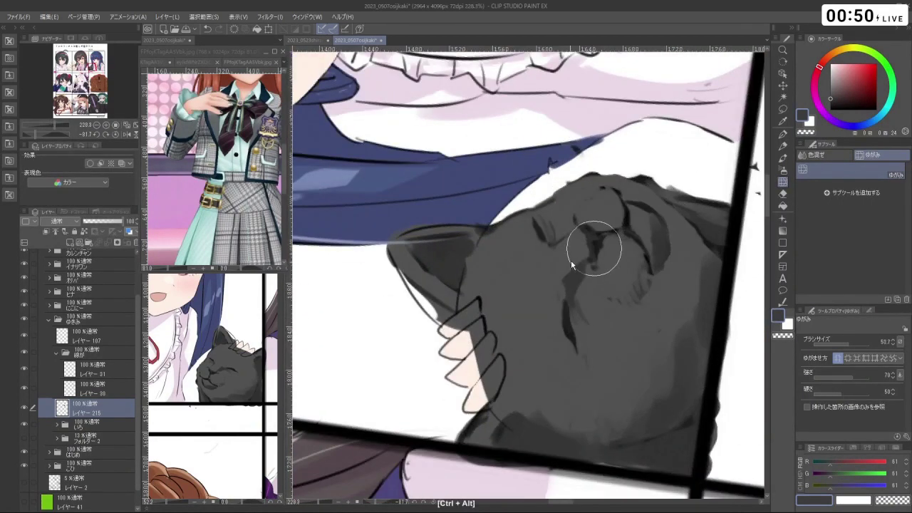
pyautogui.click(782, 158)
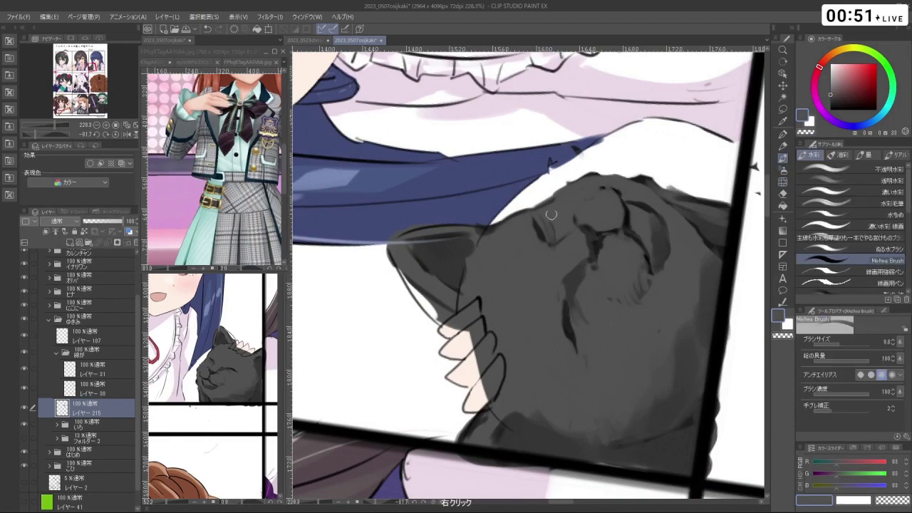
# - Paint a darker grey stroke down the cat's head and return the view upright
pyautogui.keyDown('alt'); pyautogui.click(544, 225); pyautogui.keyUp('alt')
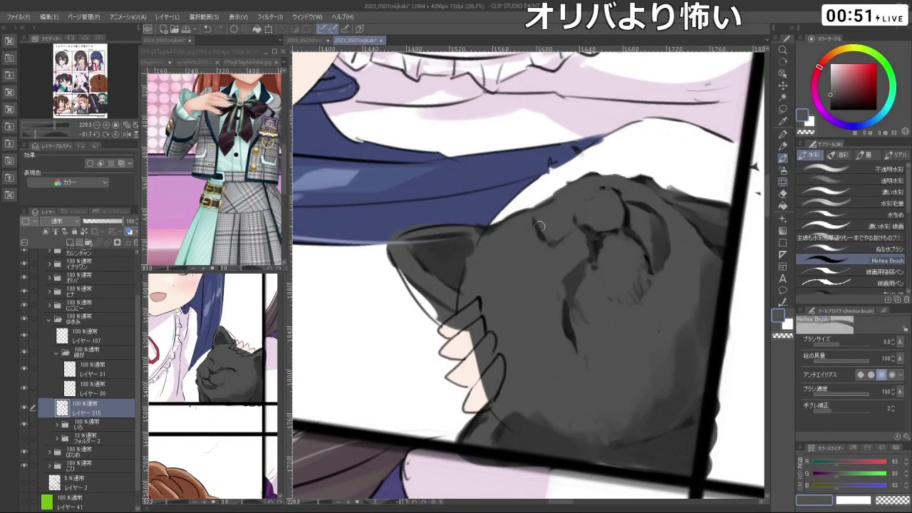
pyautogui.moveTo(536, 215)
pyautogui.mouseDown()
pyautogui.moveTo(668, 250)
pyautogui.moveTo(644, 262)
pyautogui.moveTo(603, 314)
pyautogui.moveTo(621, 317)
pyautogui.moveTo(621, 306)
pyautogui.moveTo(549, 310)
pyautogui.mouseUp()
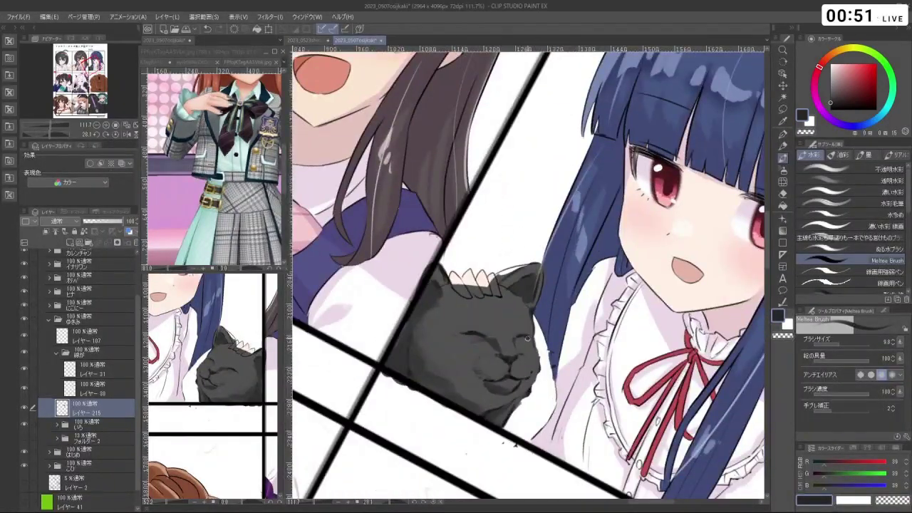
pyautogui.moveTo(479, 414); pyautogui.dragTo(568, 341)
pyautogui.rightClick(568, 341)
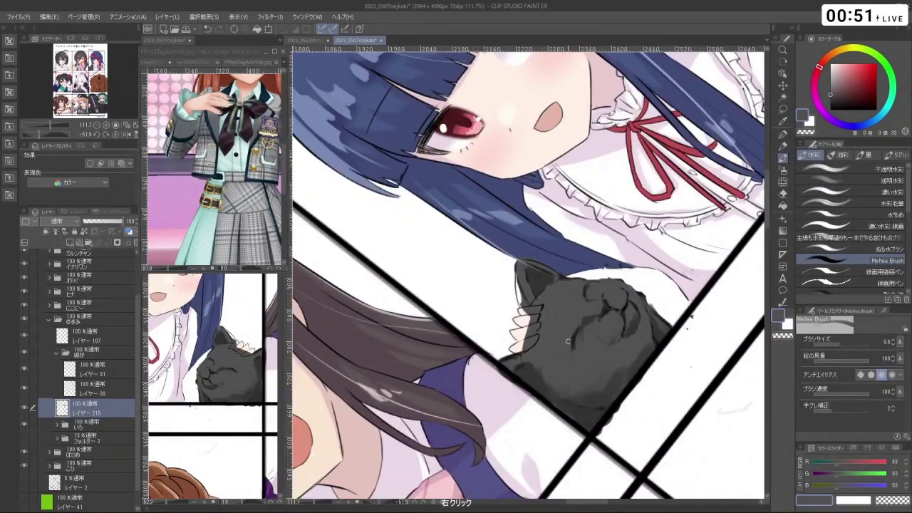
pyautogui.scroll(-5, 620, 358)
pyautogui.moveTo(620, 358); pyautogui.dragTo(649, 314)
pyautogui.scroll(3, 648, 314)
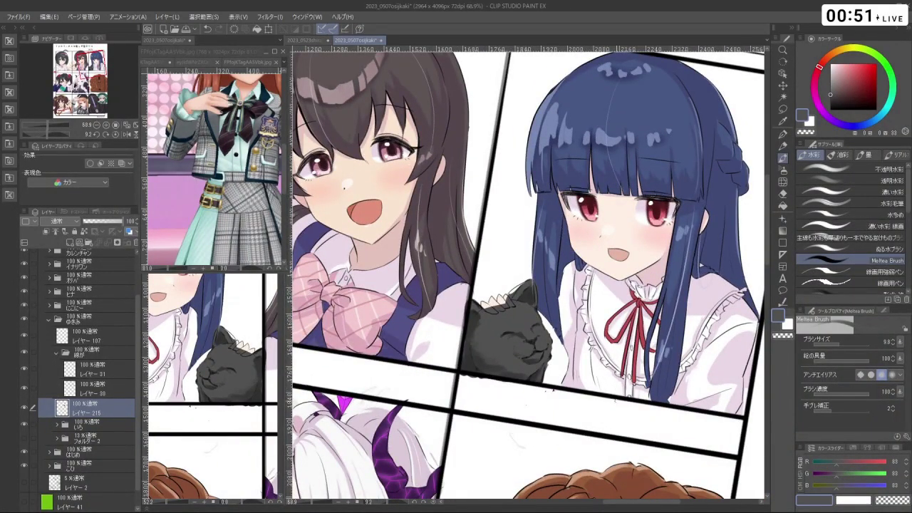
# - Shade the cat's body with lighter greys sampled from its fur, undoing one stroke
pyautogui.scroll(5, 563, 402)
pyautogui.moveTo(556, 399); pyautogui.dragTo(630, 372)
pyautogui.rightClick(630, 372)
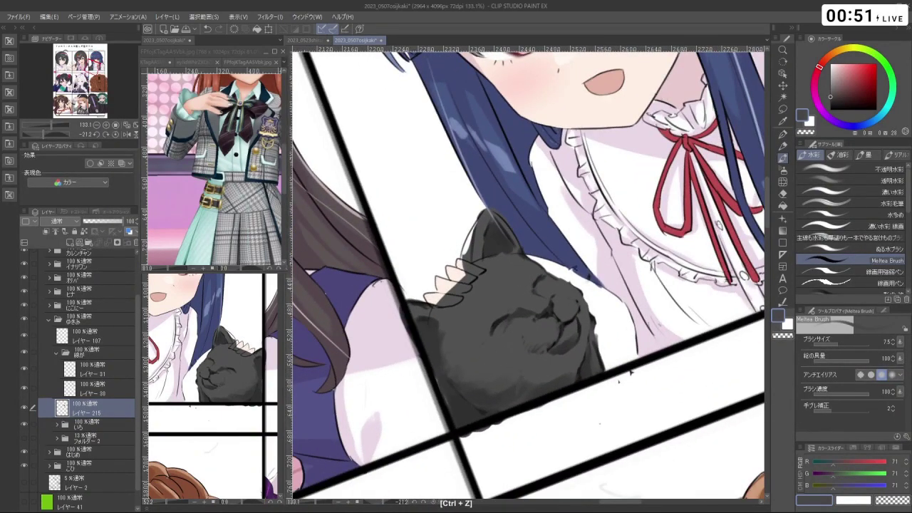
pyautogui.rightClick(541, 371)
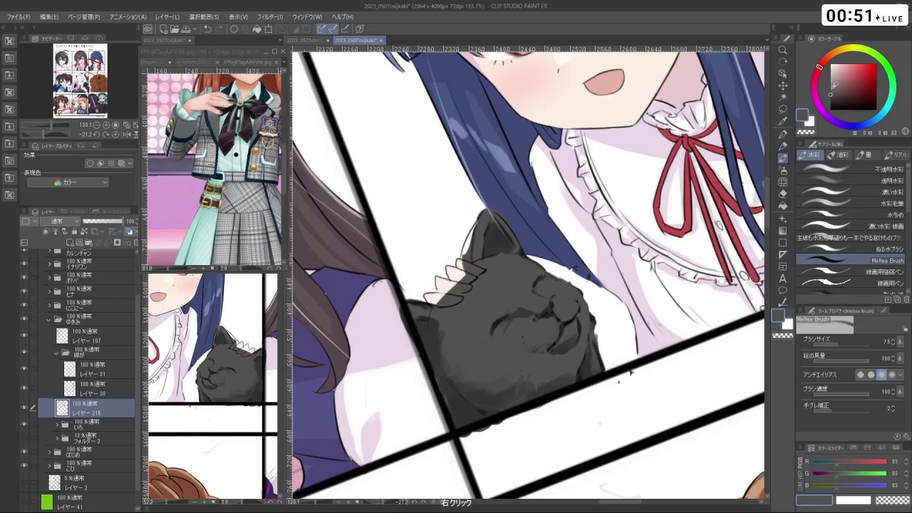
pyautogui.rightClick(630, 372)
pyautogui.moveTo(516, 389); pyautogui.dragTo(550, 293)
pyautogui.hotkey('ctrl', 'z')
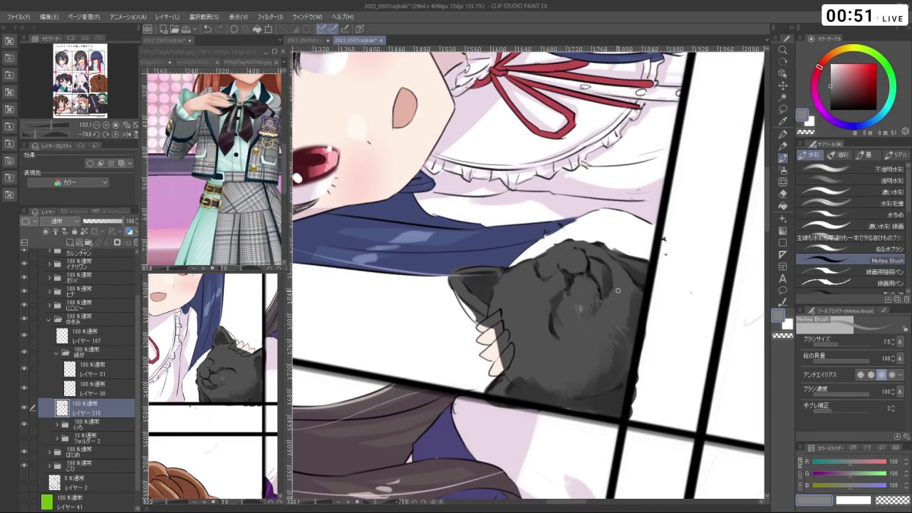
pyautogui.moveTo(618, 291); pyautogui.dragTo(591, 401)
# - Paint dark grey on the cat's body with the brush enlarged to about 29.5
pyautogui.keyDown('alt'); pyautogui.click(456, 385); pyautogui.keyUp('alt')
pyautogui.moveTo(492, 289); pyautogui.dragTo(499, 291)
pyautogui.keyDown('alt'); pyautogui.click(440, 373); pyautogui.keyUp('alt')
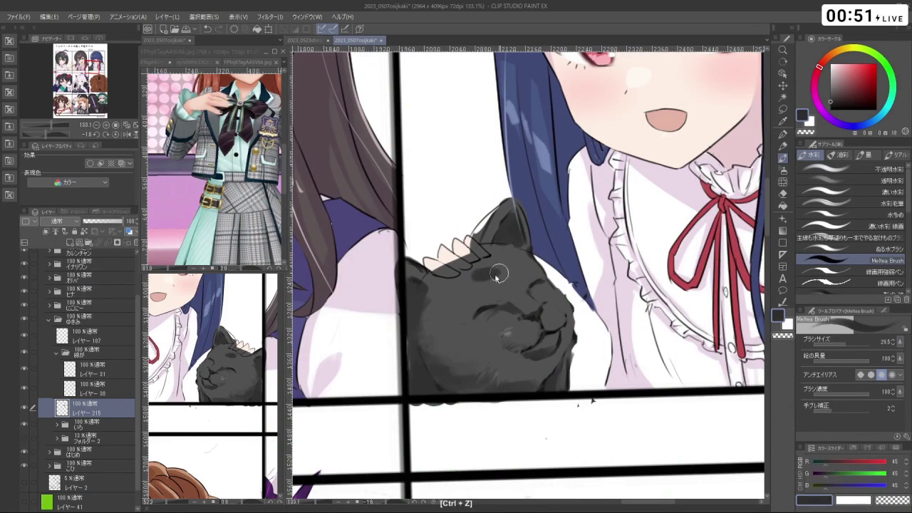
pyautogui.moveTo(591, 401); pyautogui.dragTo(562, 282)
pyautogui.rightClick(523, 294)
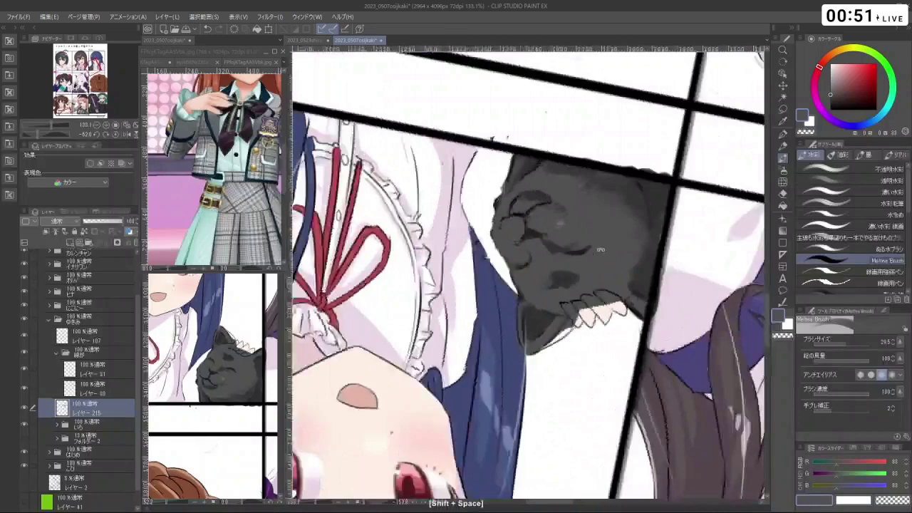
pyautogui.rightClick(563, 280)
pyautogui.rightClick(559, 282)
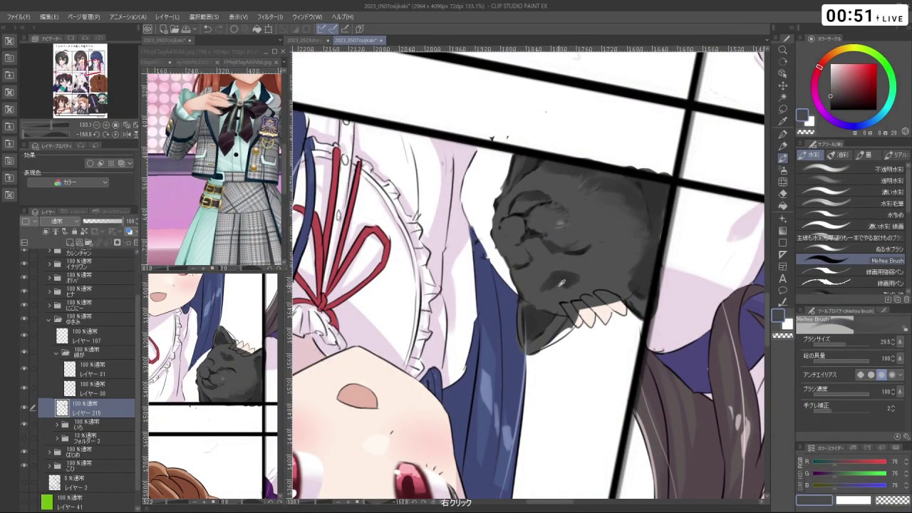
# - Enlarge the brush to about 46 and rework the cat's greys, undoing a lighter stroke
pyautogui.moveTo(554, 280)
pyautogui.mouseDown()
pyautogui.moveTo(563, 280)
pyautogui.moveTo(552, 253)
pyautogui.mouseUp()
pyautogui.rightClick(539, 250)
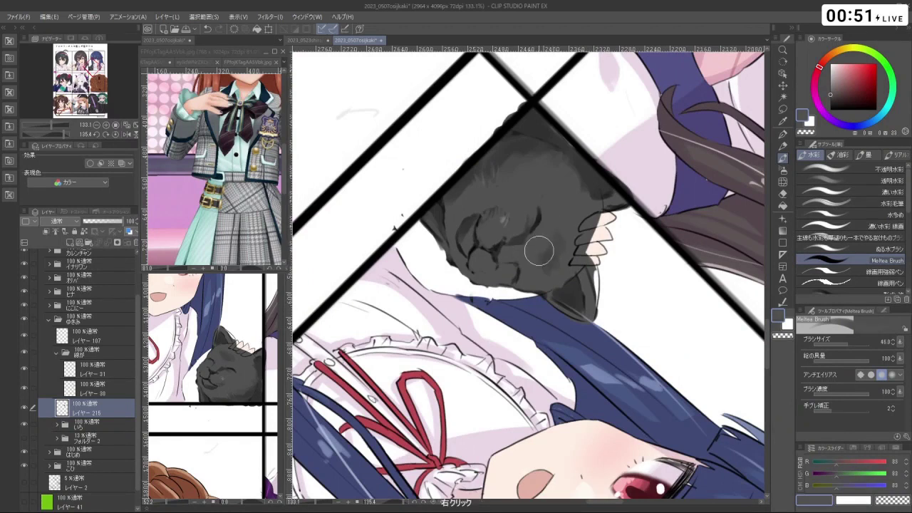
pyautogui.rightClick(536, 257)
pyautogui.rightClick(536, 260)
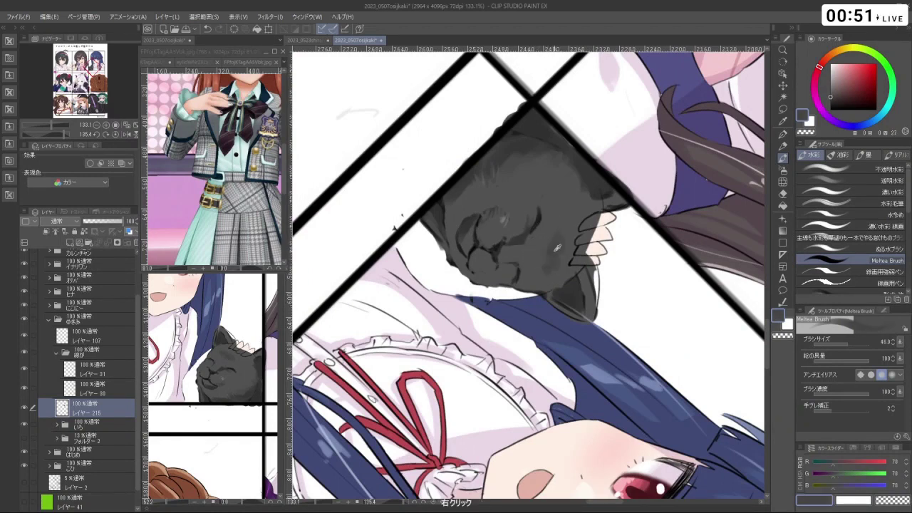
pyautogui.hotkey('ctrl', 'z')
pyautogui.rightClick(551, 249)
# - Cover the stray blue on the cat with mid grey, alternating darker and lighter greys
pyautogui.moveTo(549, 230); pyautogui.dragTo(525, 285)
pyautogui.rightClick(507, 295)
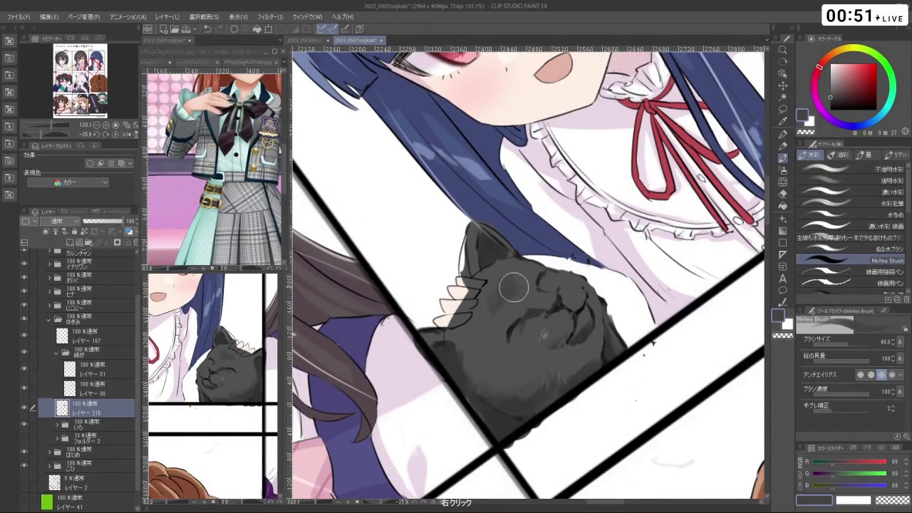
pyautogui.moveTo(509, 300)
pyautogui.mouseDown()
pyautogui.moveTo(557, 304)
pyautogui.moveTo(543, 334)
pyautogui.mouseUp()
pyautogui.rightClick(557, 305)
pyautogui.rightClick(545, 307)
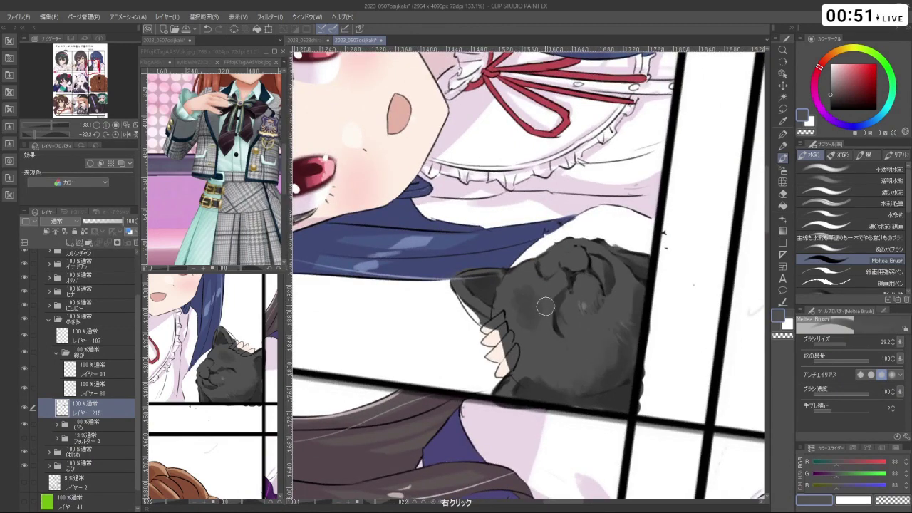
pyautogui.rightClick(532, 295)
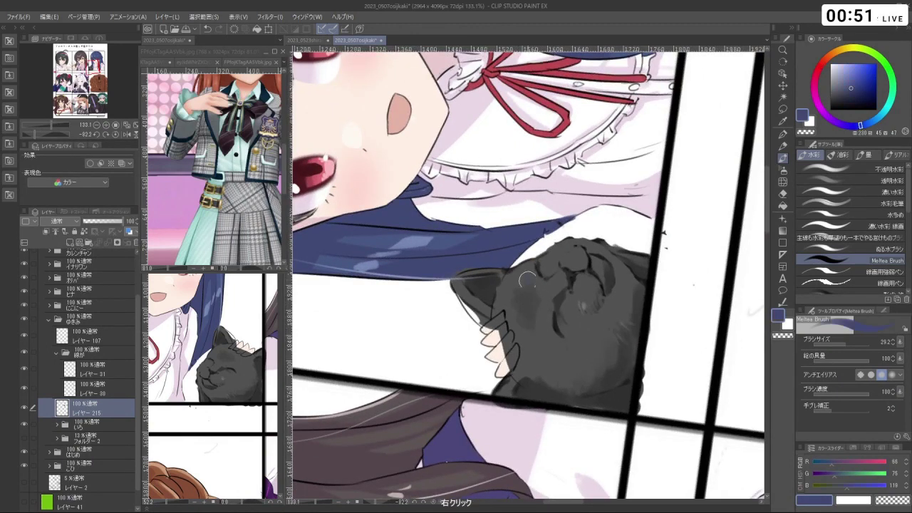
pyautogui.rightClick(534, 289)
# - Review the whole page, then lighten the cat's head with pale greys, undoing unwanted strokes
pyautogui.moveTo(513, 299); pyautogui.dragTo(585, 321)
pyautogui.scroll(-5, 585, 320)
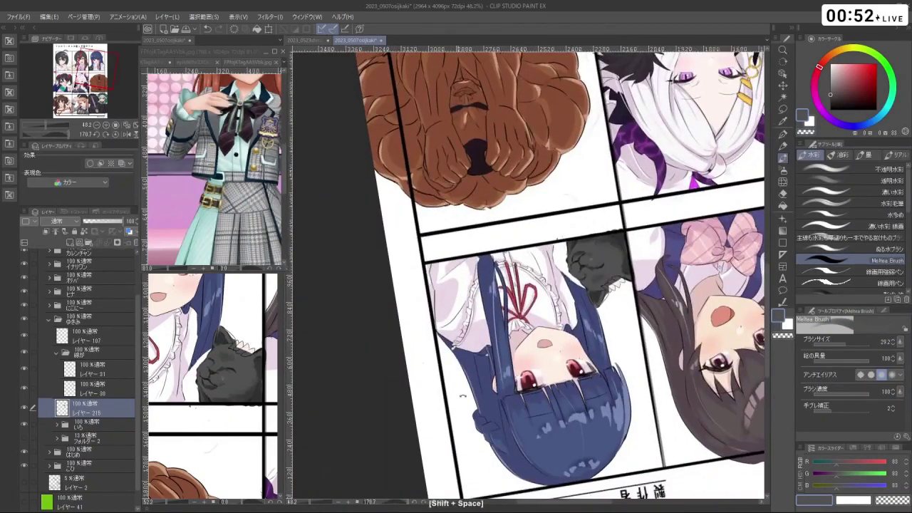
pyautogui.moveTo(542, 285); pyautogui.dragTo(499, 271)
pyautogui.moveTo(456, 235)
pyautogui.mouseDown()
pyautogui.moveTo(548, 371)
pyautogui.moveTo(533, 362)
pyautogui.moveTo(537, 335)
pyautogui.mouseUp()
pyautogui.rightClick(534, 362)
pyautogui.rightClick(533, 362)
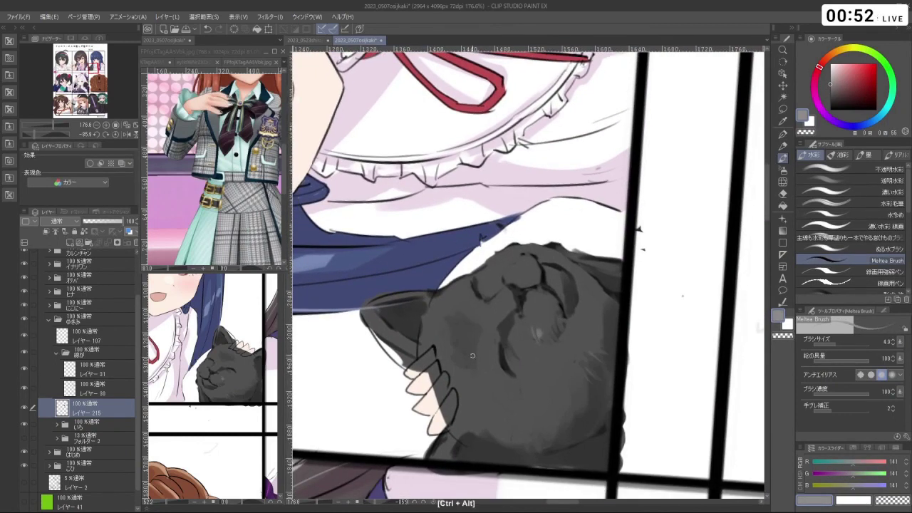
pyautogui.hotkey('ctrl', 'z')
pyautogui.moveTo(465, 301); pyautogui.dragTo(528, 251)
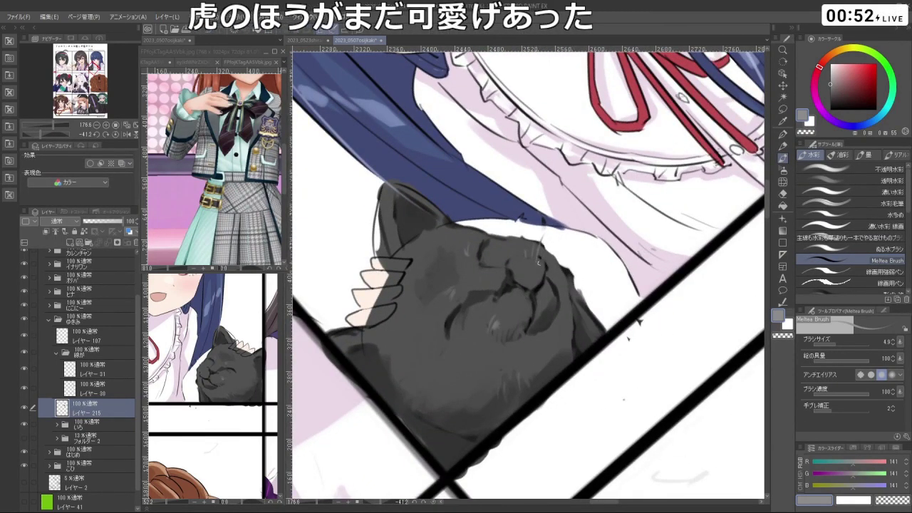
pyautogui.hotkey('ctrl', 'z')
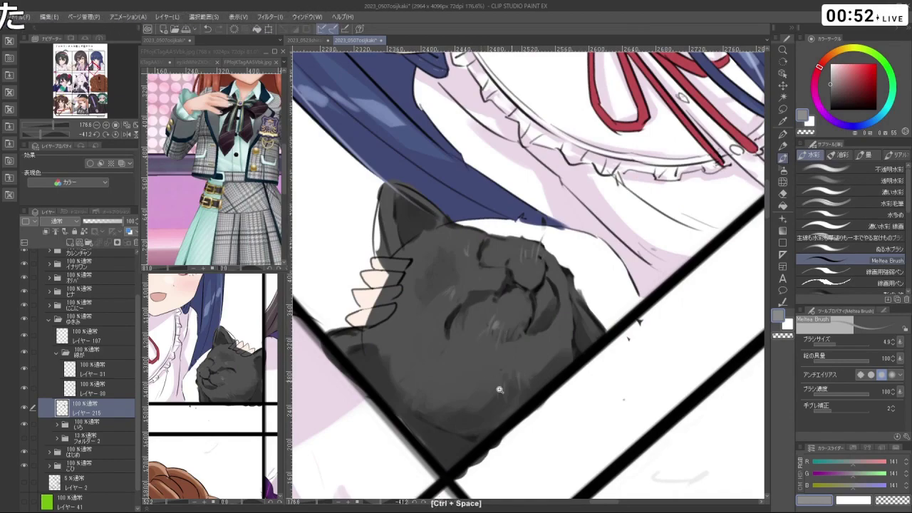
# - Shrink the brush to about 9.5 and add near-black detail to the cat
pyautogui.scroll(-4, 627, 335)
pyautogui.moveTo(627, 334); pyautogui.dragTo(505, 486)
pyautogui.hotkey('ctrl', 'z')
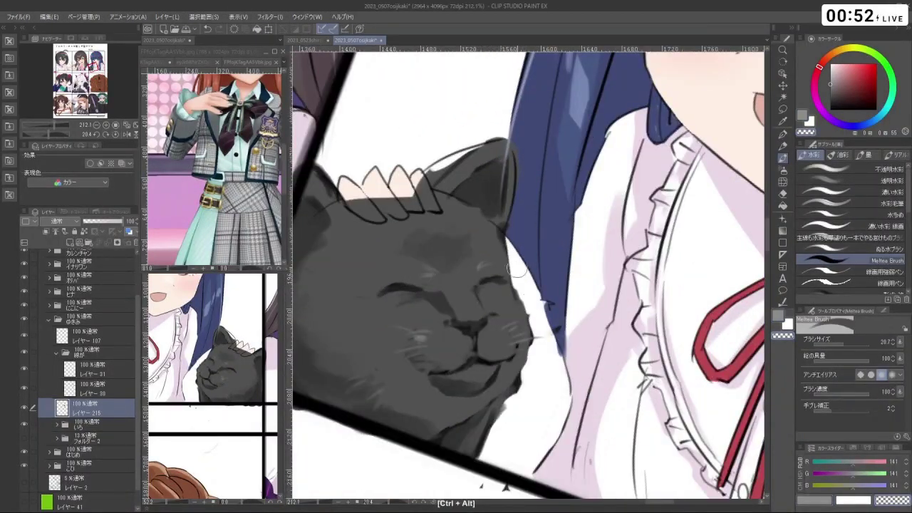
pyautogui.moveTo(513, 305); pyautogui.dragTo(521, 244)
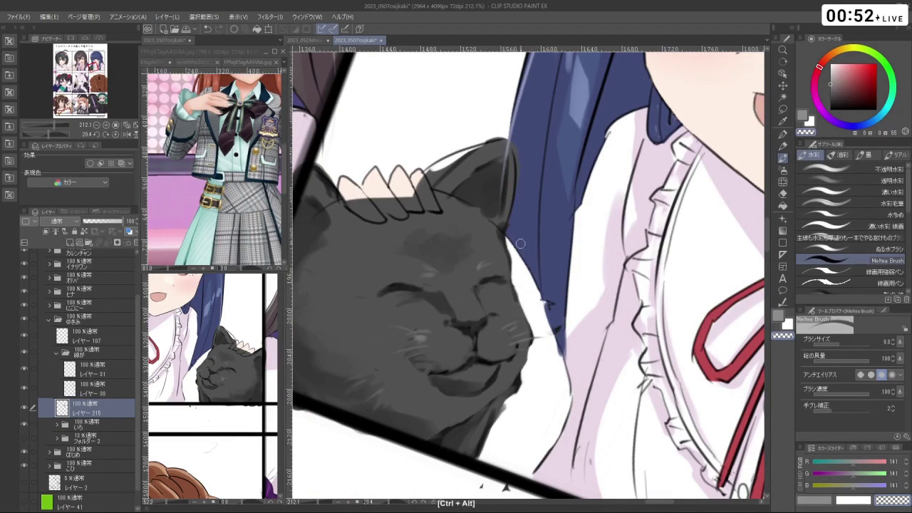
pyautogui.keyDown('alt'); pyautogui.click(517, 311); pyautogui.keyUp('alt')
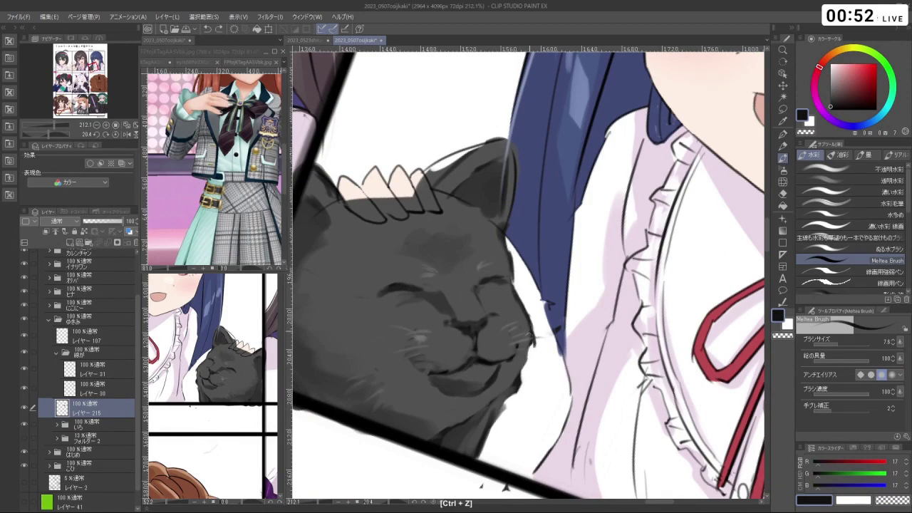
pyautogui.scroll(-5, 556, 365)
pyautogui.scroll(3, 555, 366)
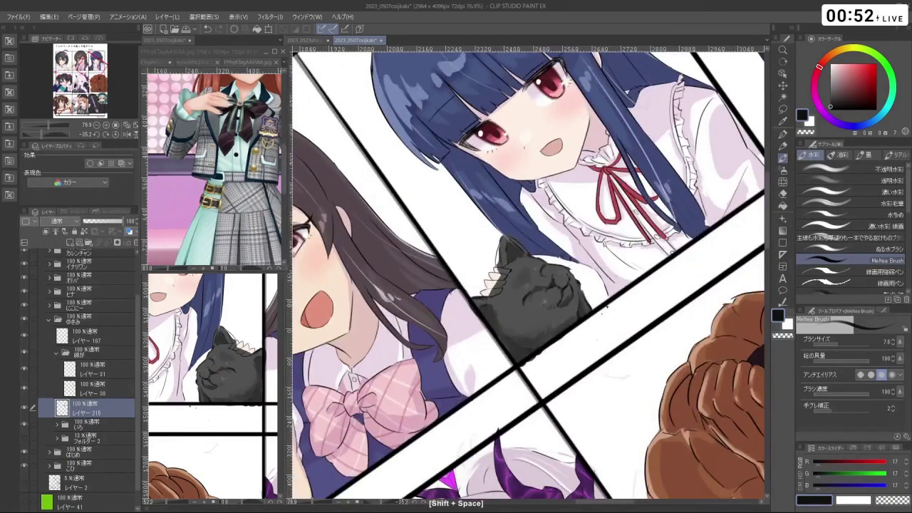
pyautogui.hotkey('ctrl', 'z')
# - Sharpen the cat's eyes and mouth creases with dark grey at 14.3, then mid grey at 30.6
pyautogui.moveTo(605, 307); pyautogui.dragTo(584, 347)
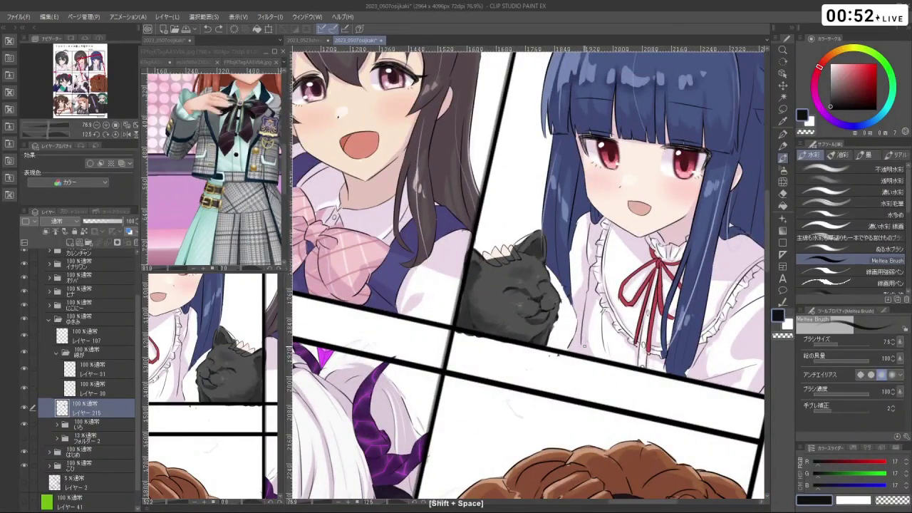
pyautogui.scroll(3, 617, 307)
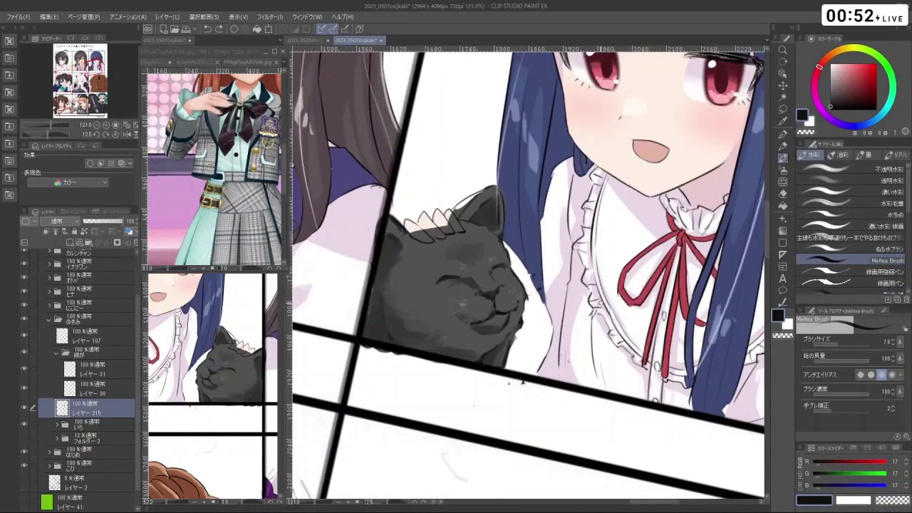
pyautogui.keyDown('alt'); pyautogui.click(584, 359); pyautogui.keyUp('alt')
pyautogui.moveTo(579, 354); pyautogui.dragTo(588, 355)
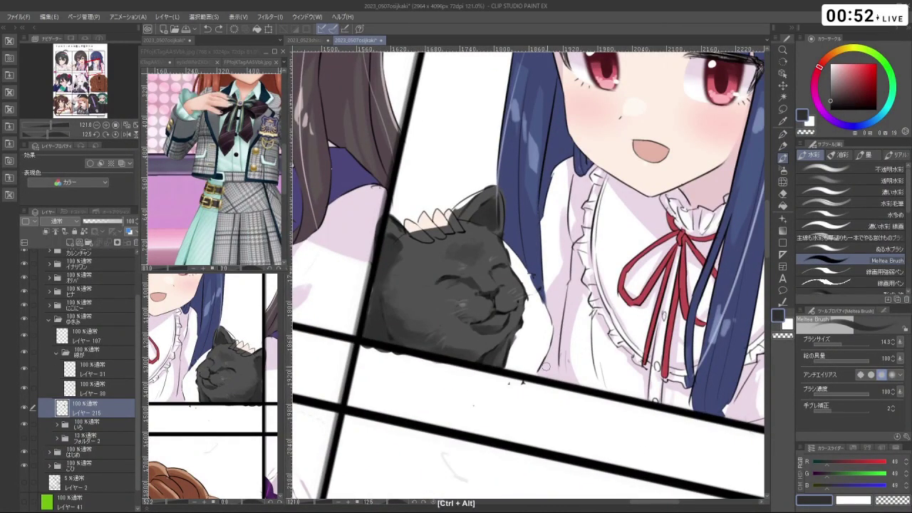
pyautogui.keyDown('alt'); pyautogui.click(461, 333); pyautogui.keyUp('alt')
pyautogui.moveTo(462, 333); pyautogui.dragTo(510, 333)
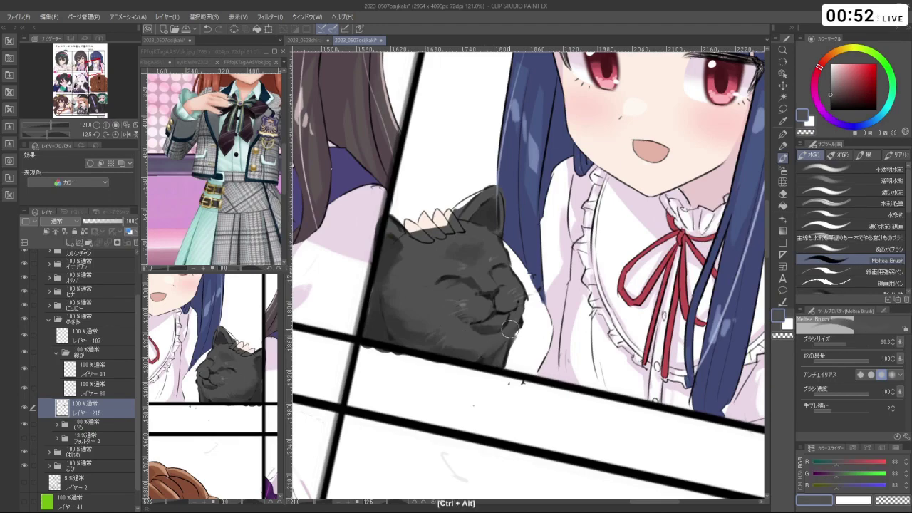
# - Straighten the view of the cat panel and switch to the Liquify tool with J
pyautogui.moveTo(502, 440); pyautogui.dragTo(591, 332)
pyautogui.scroll(-3, 583, 367)
pyautogui.moveTo(583, 367)
pyautogui.mouseDown()
pyautogui.moveTo(534, 300)
pyautogui.moveTo(545, 290)
pyautogui.mouseUp()
pyautogui.scroll(3, 534, 285)
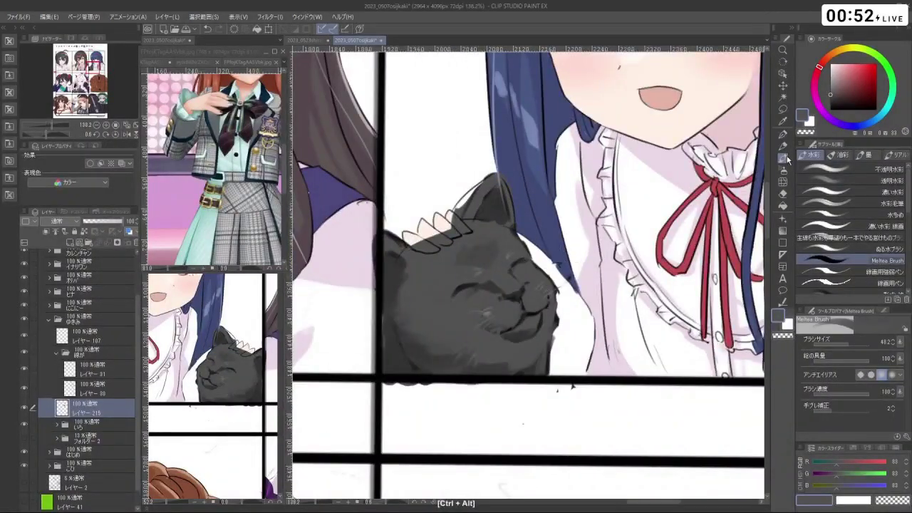
pyautogui.press('j')
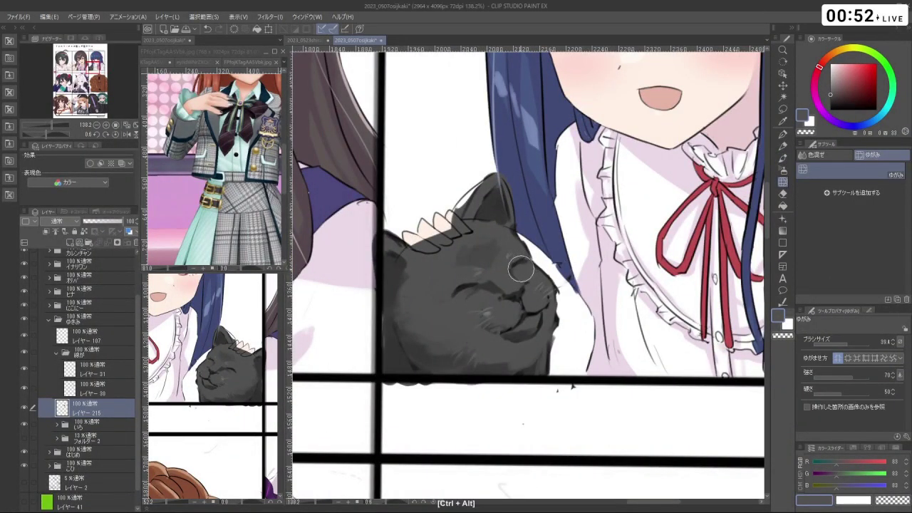
# - Undo the liquify warp on the cat's face and reduce the warp brush to about 66
pyautogui.moveTo(519, 266); pyautogui.dragTo(517, 300)
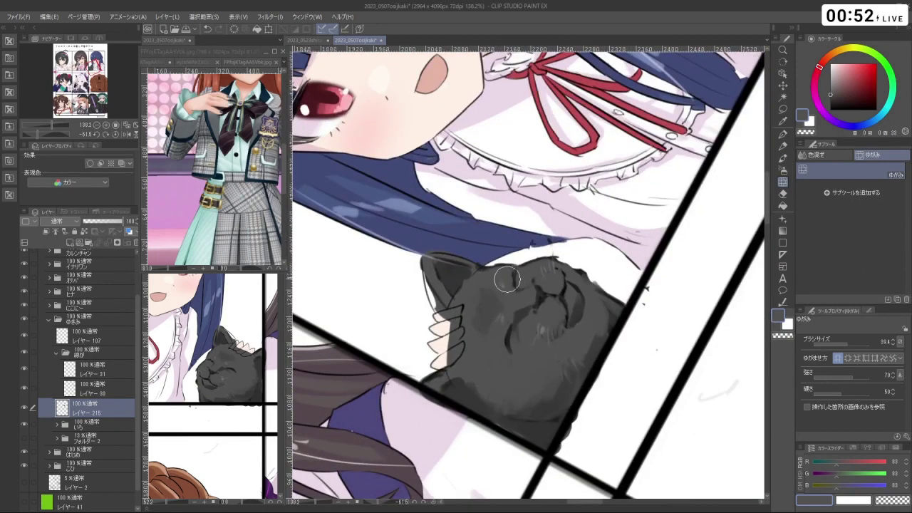
pyautogui.hotkey('ctrl', 'z')
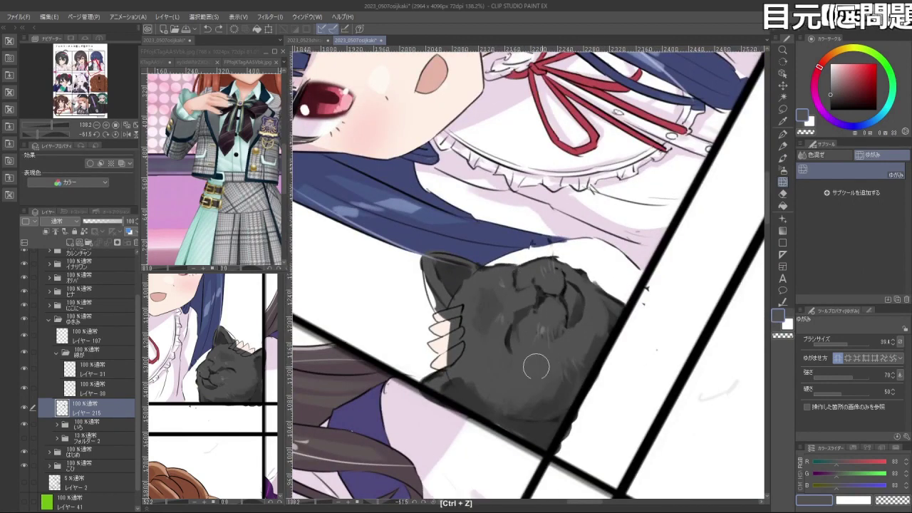
pyautogui.moveTo(518, 370); pyautogui.dragTo(525, 346)
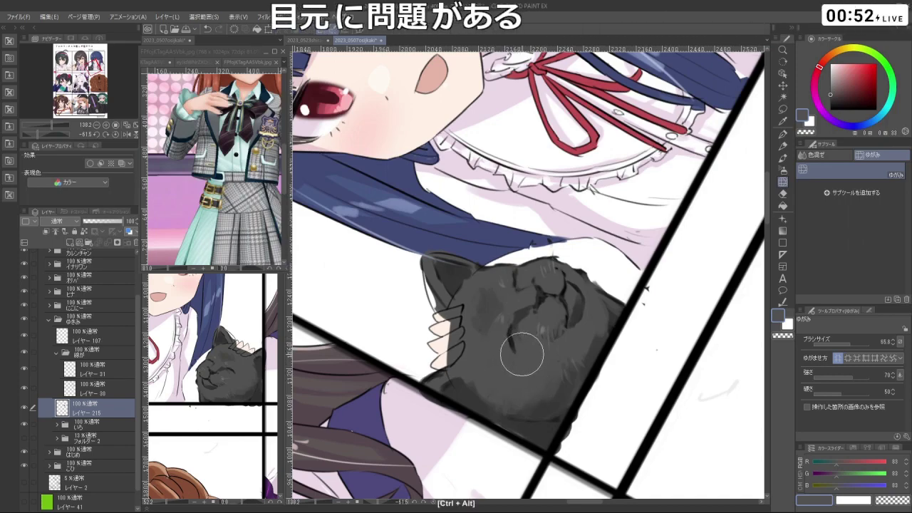
pyautogui.hotkey('ctrl', 'space')
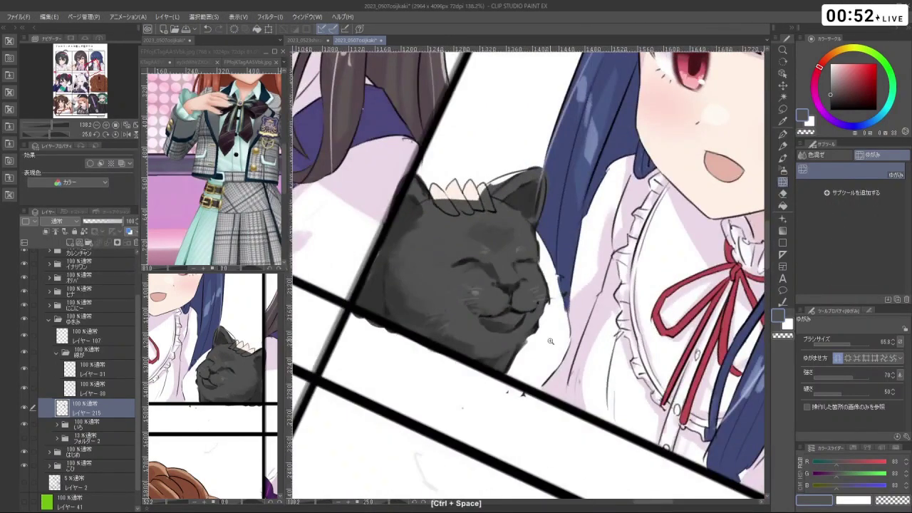
pyautogui.moveTo(550, 341); pyautogui.dragTo(501, 323)
pyautogui.hotkey('shift', 'space')
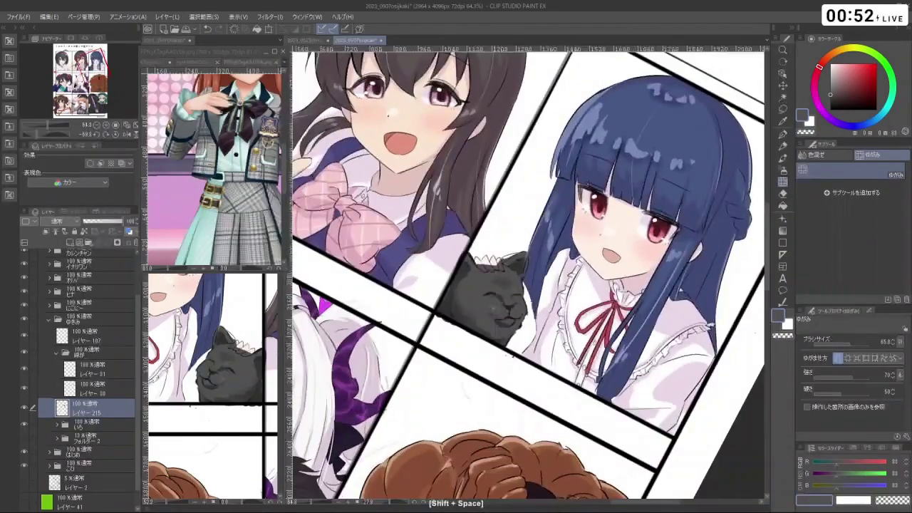
# - Zoom in on the cat's face and choose pale yellow (R255 G249 B121) on the colour wheel
pyautogui.moveTo(473, 481); pyautogui.dragTo(528, 307)
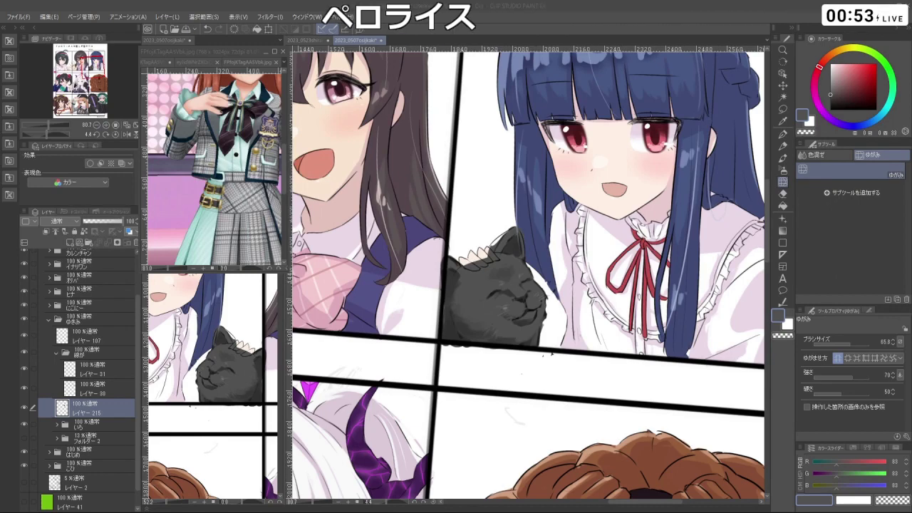
pyautogui.hotkey('shift', 'space')
pyautogui.moveTo(513, 391)
pyautogui.mouseDown()
pyautogui.moveTo(624, 360)
pyautogui.moveTo(542, 399)
pyautogui.mouseUp()
pyautogui.scroll(5, 539, 295)
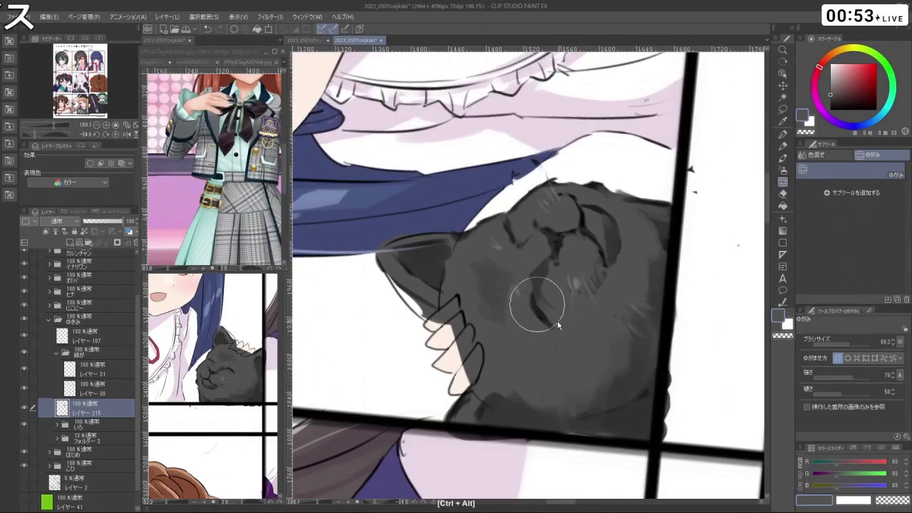
pyautogui.moveTo(540, 295); pyautogui.dragTo(538, 307)
pyautogui.moveTo(859, 54); pyautogui.dragTo(853, 50)
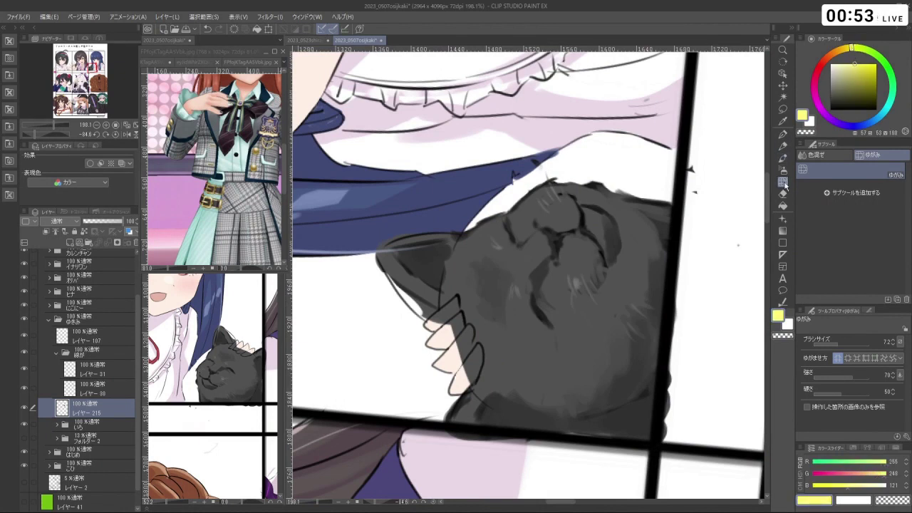
# - Paint both of the cat's eyes yellow with the Meltea watercolour brush
pyautogui.click(783, 158)
pyautogui.moveTo(545, 278); pyautogui.dragTo(541, 292)
pyautogui.moveTo(543, 324)
pyautogui.mouseDown()
pyautogui.moveTo(540, 303)
pyautogui.moveTo(545, 317)
pyautogui.moveTo(548, 307)
pyautogui.moveTo(553, 325)
pyautogui.moveTo(528, 314)
pyautogui.moveTo(563, 300)
pyautogui.moveTo(549, 321)
pyautogui.moveTo(543, 306)
pyautogui.moveTo(520, 309)
pyautogui.mouseUp()
pyautogui.moveTo(549, 246); pyautogui.dragTo(553, 223)
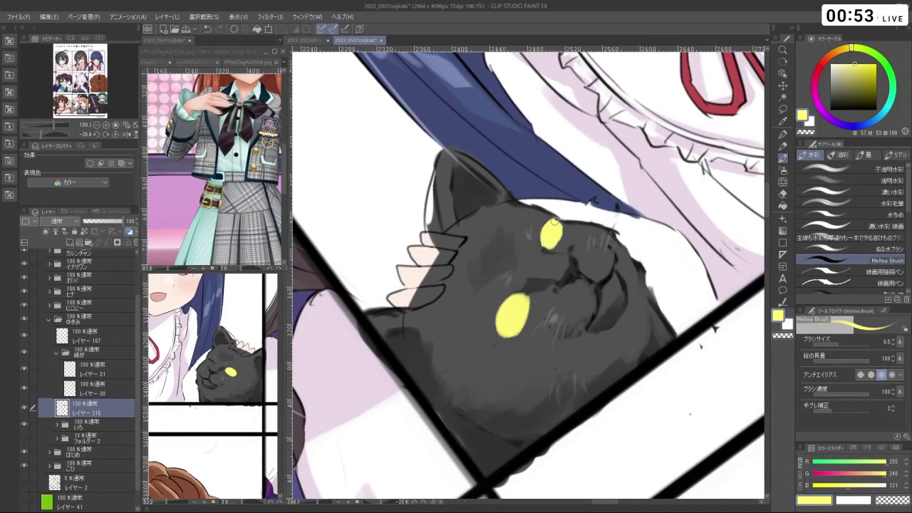
pyautogui.scroll(-5, 549, 245)
pyautogui.moveTo(581, 287)
pyautogui.mouseDown()
pyautogui.moveTo(571, 313)
pyautogui.moveTo(542, 321)
pyautogui.moveTo(534, 292)
pyautogui.moveTo(563, 268)
pyautogui.moveTo(511, 294)
pyautogui.mouseUp()
# - Try dark grey outlines around the cat's eyes, undoing the stray strokes
pyautogui.keyDown('alt'); pyautogui.click(542, 285); pyautogui.keyUp('alt')
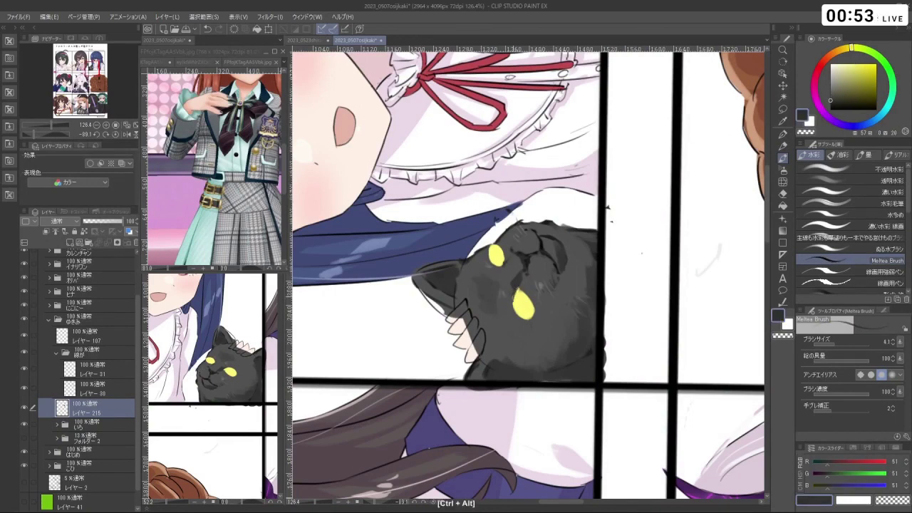
pyautogui.hotkey('ctrl', 'z')
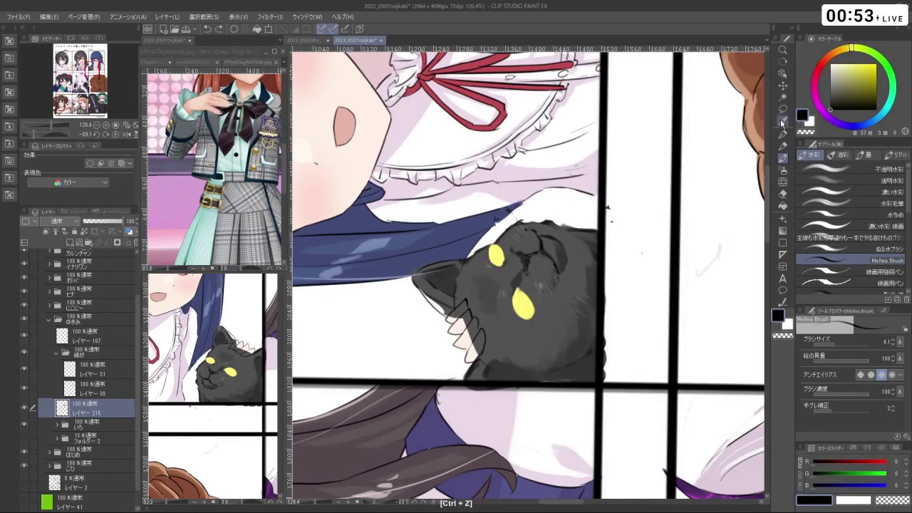
pyautogui.moveTo(492, 292); pyautogui.dragTo(523, 293)
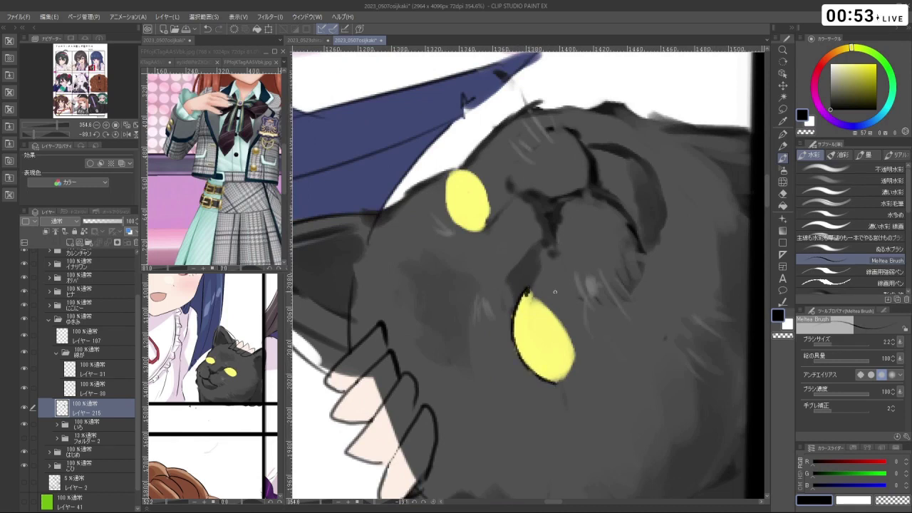
pyautogui.hotkey('ctrl', 'z')
pyautogui.hotkey('ctrl', 'z')
pyautogui.moveTo(546, 307)
pyautogui.mouseDown()
pyautogui.moveTo(569, 347)
pyautogui.moveTo(557, 381)
pyautogui.mouseUp()
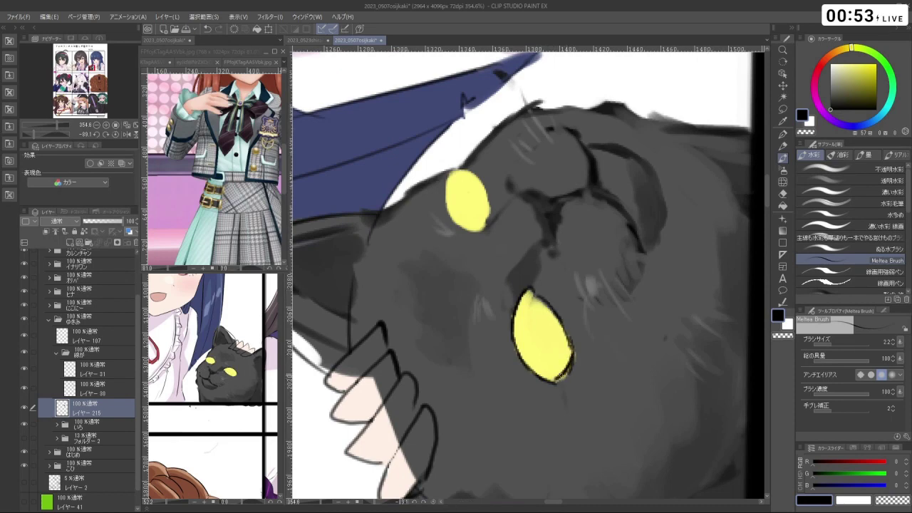
pyautogui.moveTo(563, 285); pyautogui.dragTo(536, 276)
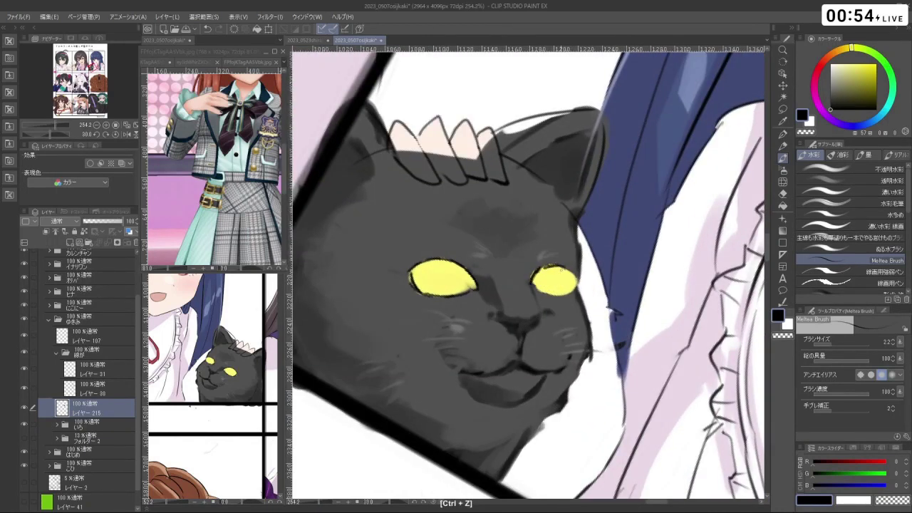
pyautogui.hotkey('ctrl', 'z')
pyautogui.hotkey('ctrl', 'z')
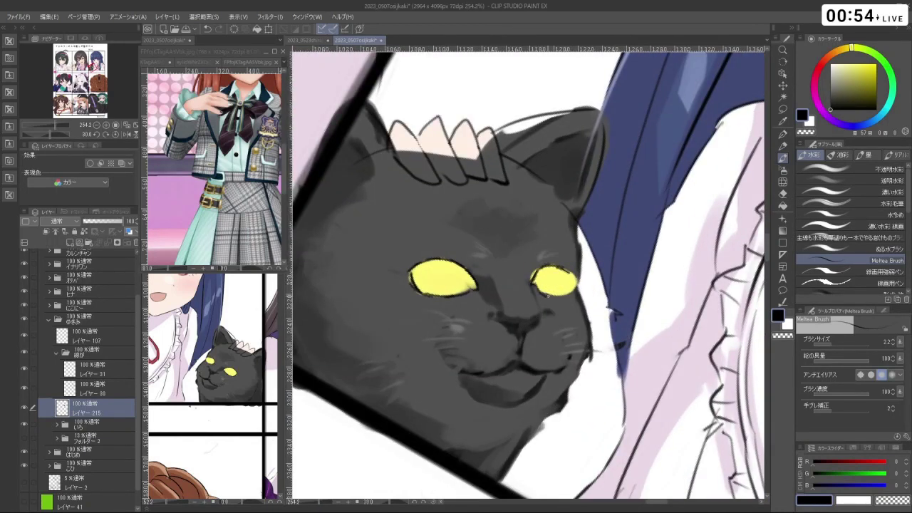
pyautogui.moveTo(573, 276)
pyautogui.mouseDown()
pyautogui.moveTo(563, 307)
pyautogui.moveTo(568, 394)
pyautogui.mouseUp()
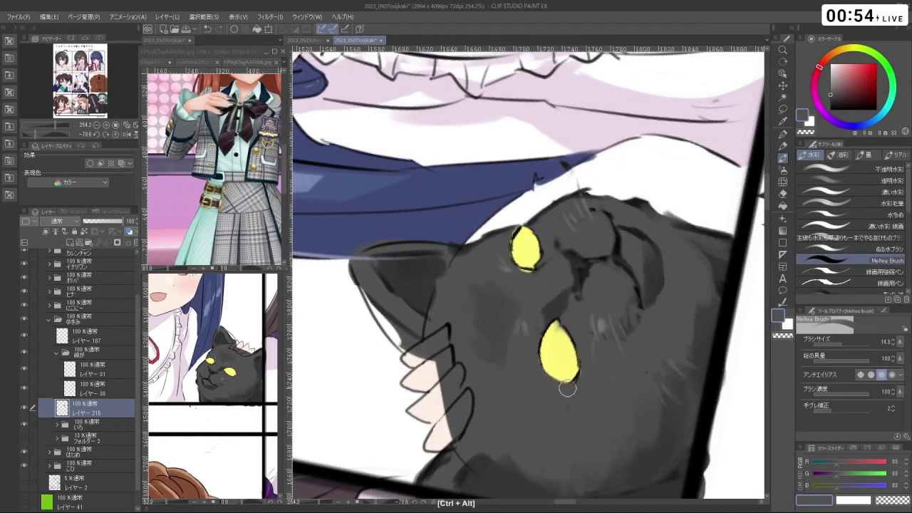
# - Paint dark pupils into the cat's yellow eyes and pick black as the drawing colour
pyautogui.scroll(-3, 630, 327)
pyautogui.moveTo(630, 327)
pyautogui.mouseDown()
pyautogui.moveTo(507, 332)
pyautogui.moveTo(496, 285)
pyautogui.mouseUp()
pyautogui.scroll(-3, 508, 332)
pyautogui.scroll(5, 476, 342)
pyautogui.keyDown('alt'); pyautogui.click(581, 235); pyautogui.keyUp('alt')
pyautogui.moveTo(574, 286)
pyautogui.mouseDown()
pyautogui.moveTo(542, 286)
pyautogui.moveTo(591, 288)
pyautogui.mouseUp()
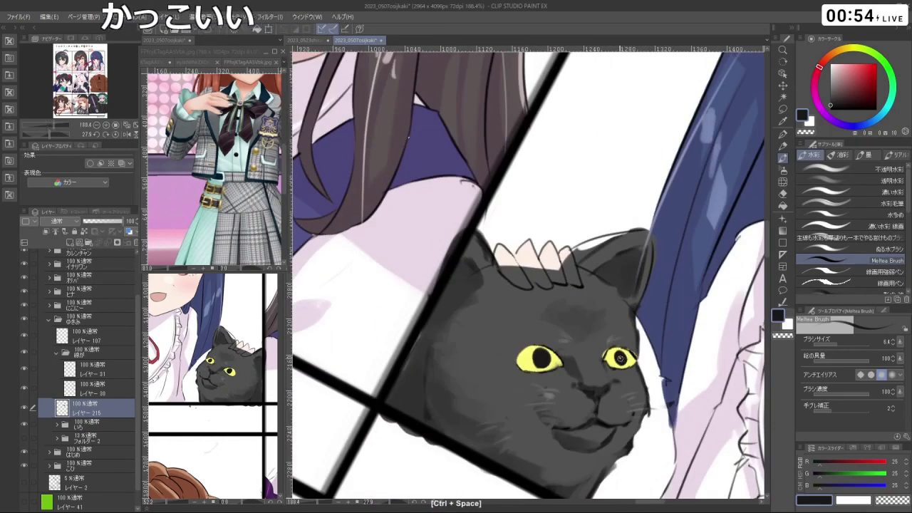
pyautogui.moveTo(620, 358); pyautogui.dragTo(621, 402)
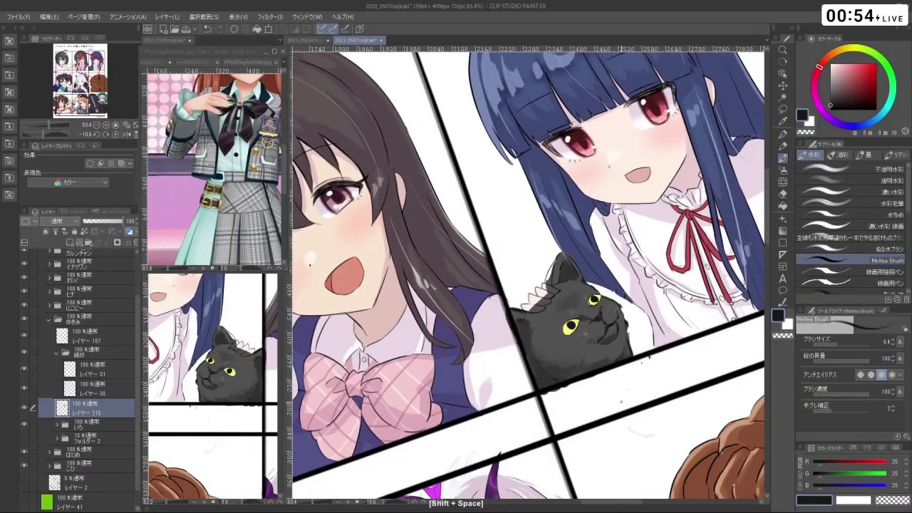
pyautogui.moveTo(566, 332); pyautogui.dragTo(562, 326)
pyautogui.keyDown('alt'); pyautogui.click(563, 325); pyautogui.keyUp('alt')
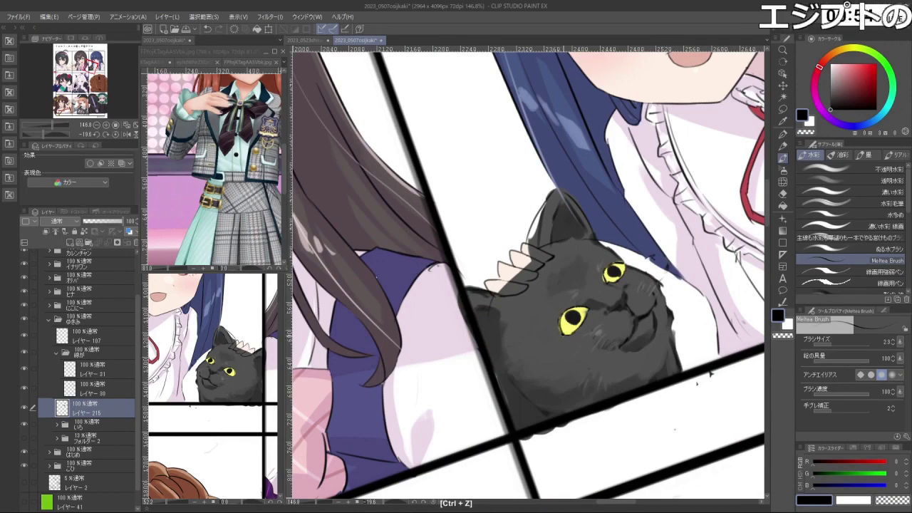
# - Refill the upper eye with yellow at brush size 13 and add its dark pupil
pyautogui.moveTo(711, 373)
pyautogui.mouseDown()
pyautogui.moveTo(681, 146)
pyautogui.moveTo(692, 401)
pyautogui.moveTo(684, 428)
pyautogui.moveTo(642, 456)
pyautogui.moveTo(663, 479)
pyautogui.moveTo(563, 320)
pyautogui.mouseUp()
pyautogui.rightClick(549, 311)
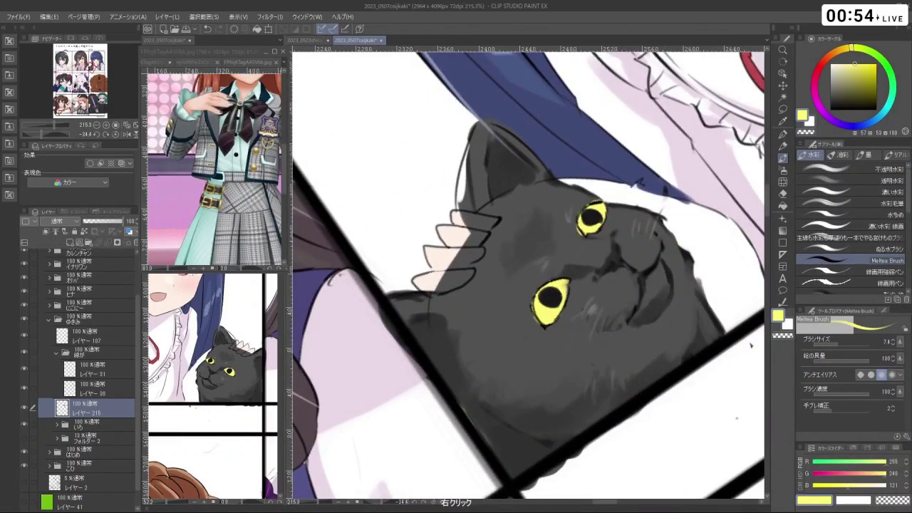
pyautogui.rightClick(543, 312)
pyautogui.moveTo(543, 313)
pyautogui.mouseDown()
pyautogui.moveTo(550, 287)
pyautogui.moveTo(567, 279)
pyautogui.mouseUp()
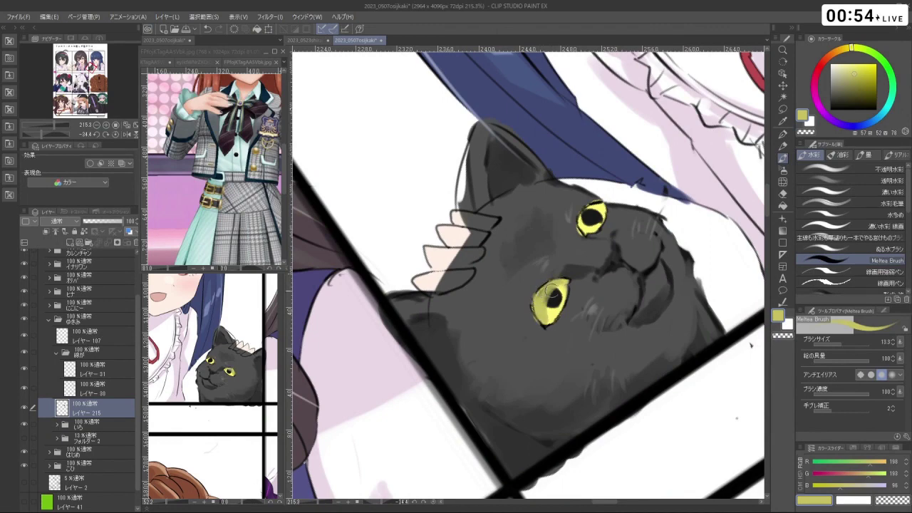
pyautogui.moveTo(552, 292)
pyautogui.mouseDown()
pyautogui.moveTo(564, 189)
pyautogui.moveTo(567, 207)
pyautogui.mouseUp()
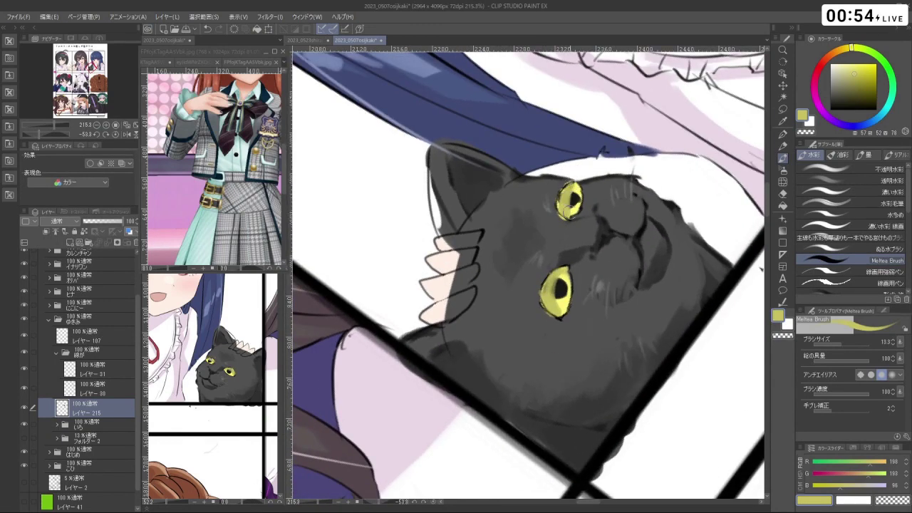
pyautogui.rightClick(590, 210)
pyautogui.click(570, 198)
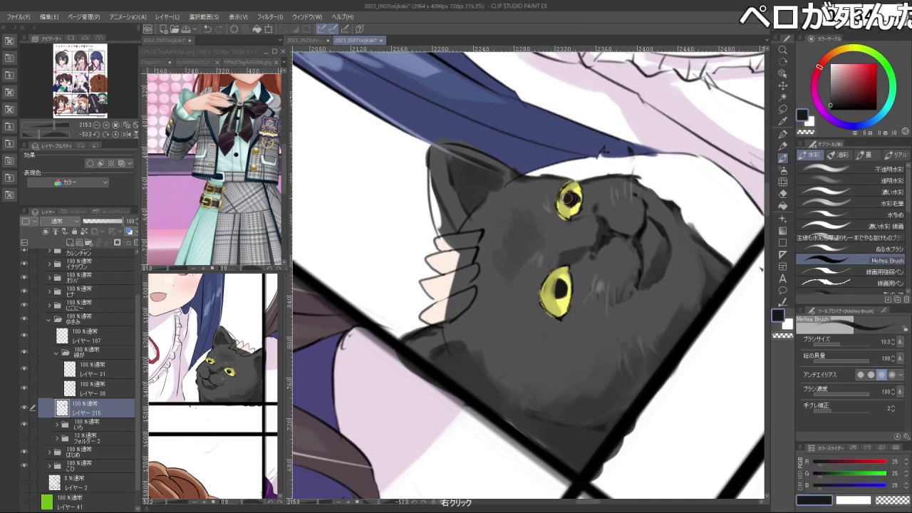
pyautogui.moveTo(570, 200); pyautogui.dragTo(574, 261)
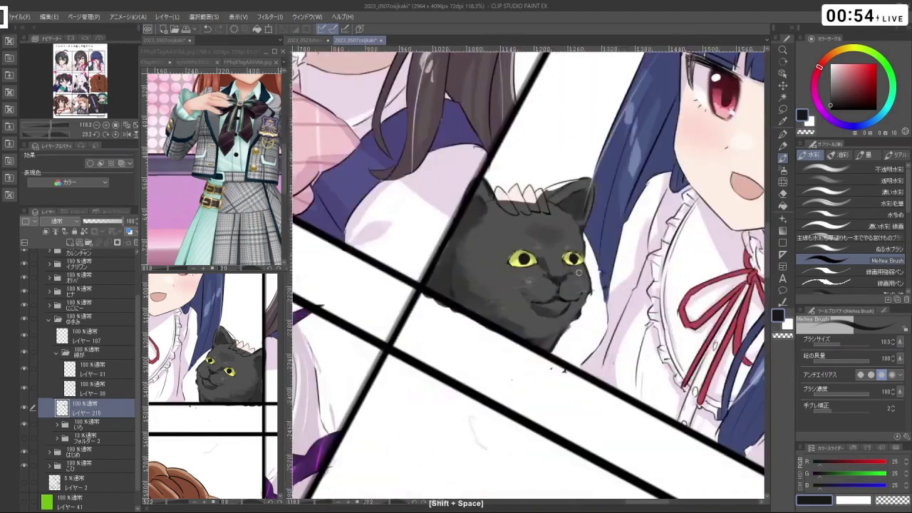
pyautogui.hotkey('ctrl', 'z')
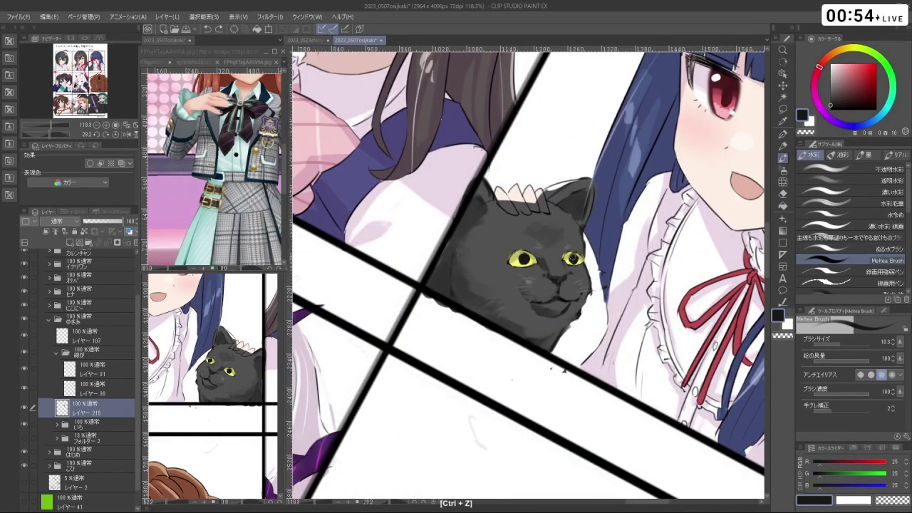
# - Try a small white highlight on the cat's eye, then undo it
pyautogui.moveTo(563, 369); pyautogui.dragTo(539, 348)
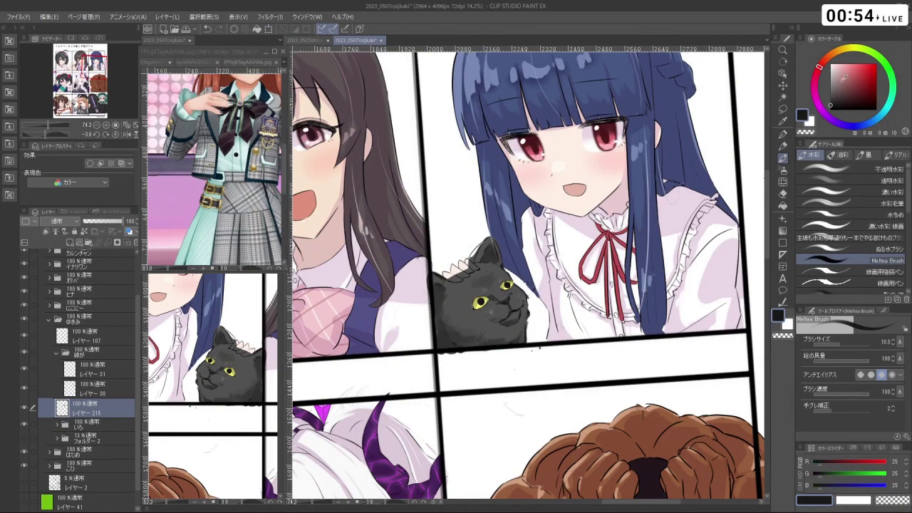
pyautogui.press('x')
pyautogui.keyDown('ctrl'); pyautogui.click(474, 296); pyautogui.keyUp('ctrl')
pyautogui.moveTo(491, 308); pyautogui.dragTo(517, 292)
pyautogui.hotkey('ctrl', 'z')
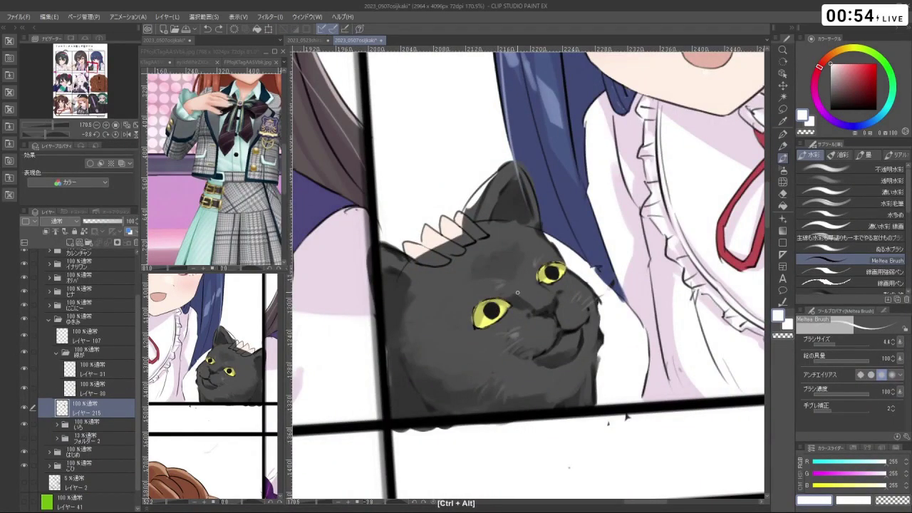
# - Set the pen size to 5, then switch to the Liquify tool with J
pyautogui.click(783, 133)
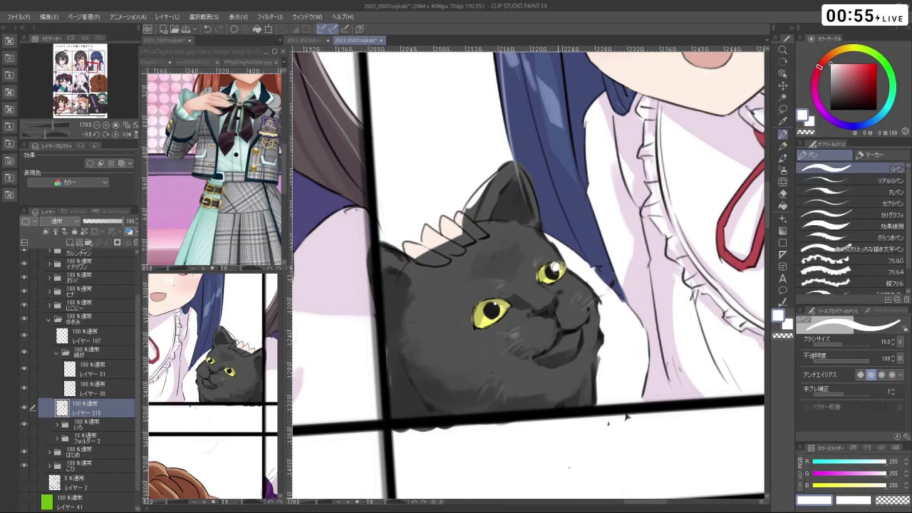
pyautogui.moveTo(555, 268); pyautogui.dragTo(556, 269)
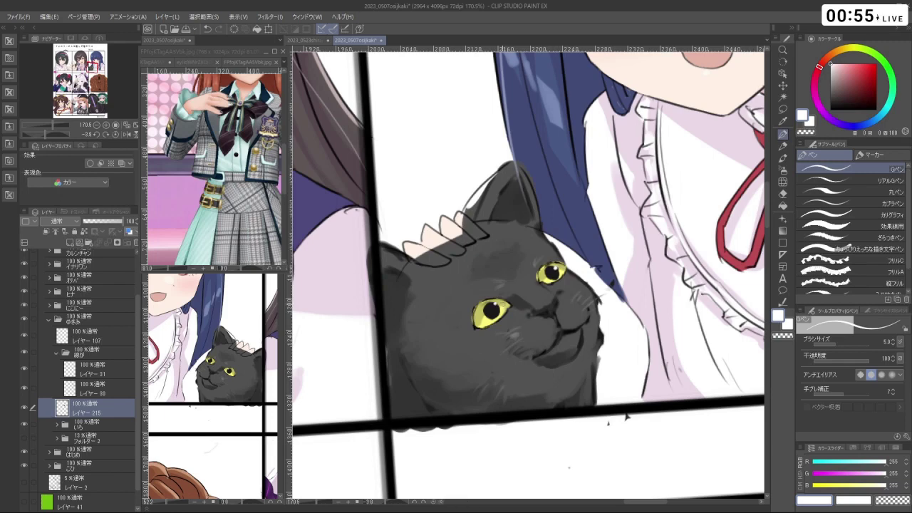
pyautogui.scroll(-3, 632, 308)
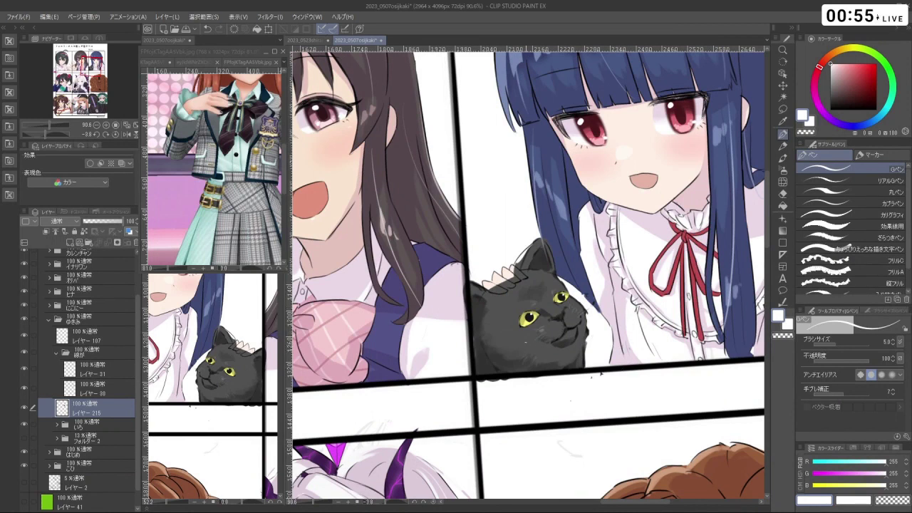
pyautogui.scroll(-3, 529, 276)
pyautogui.scroll(3, 529, 275)
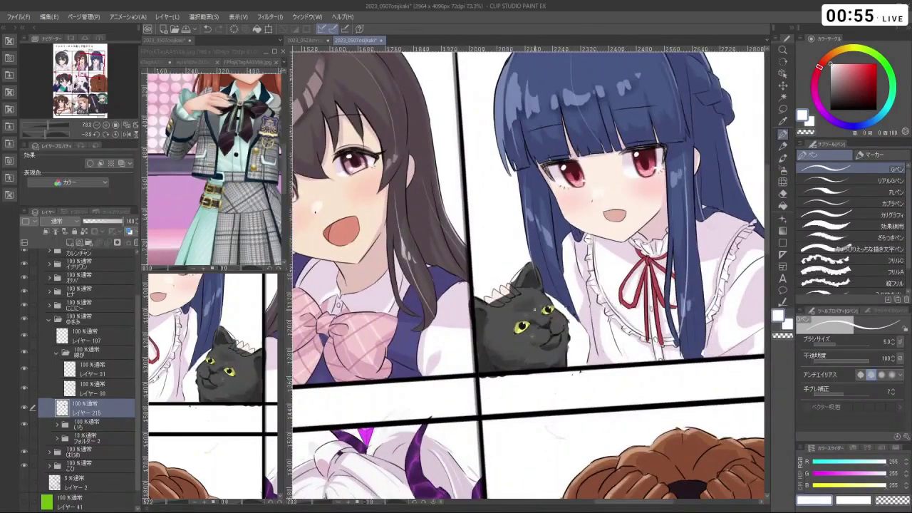
pyautogui.scroll(-1, 534, 309)
pyautogui.scroll(-1, 535, 314)
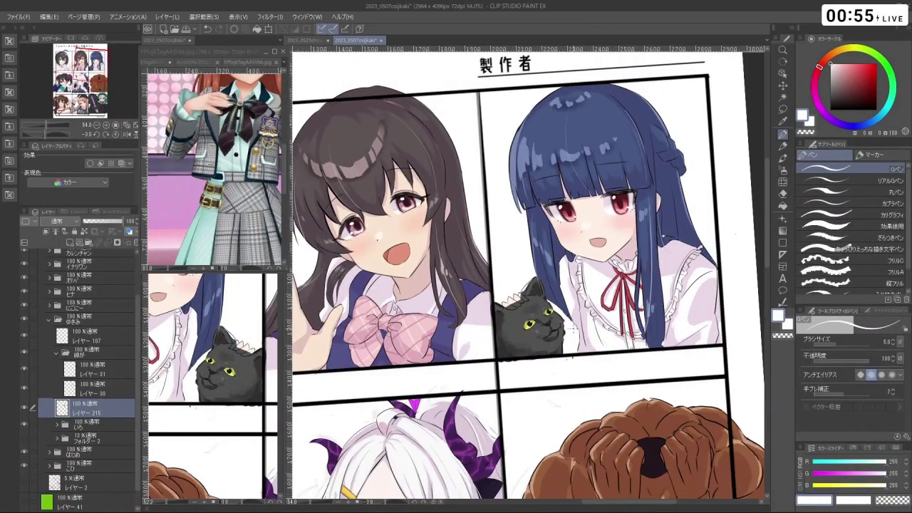
pyautogui.scroll(6, 594, 368)
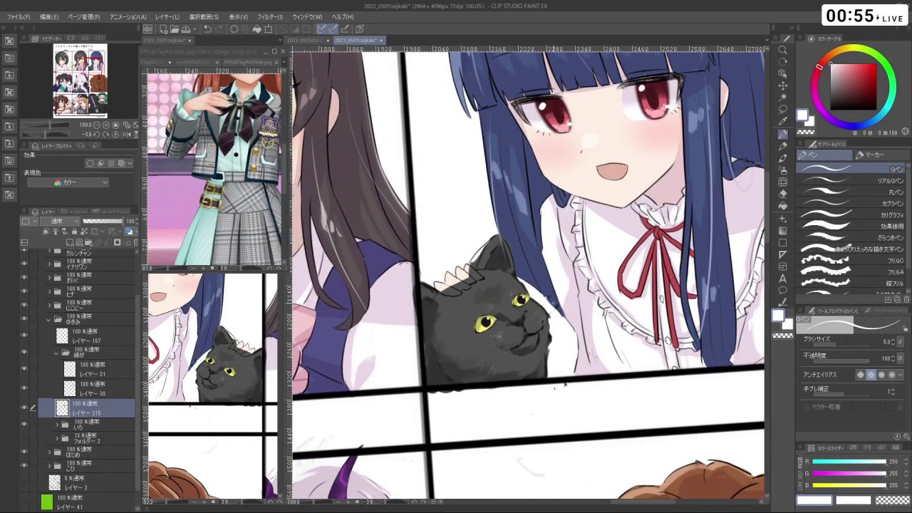
pyautogui.press('j')
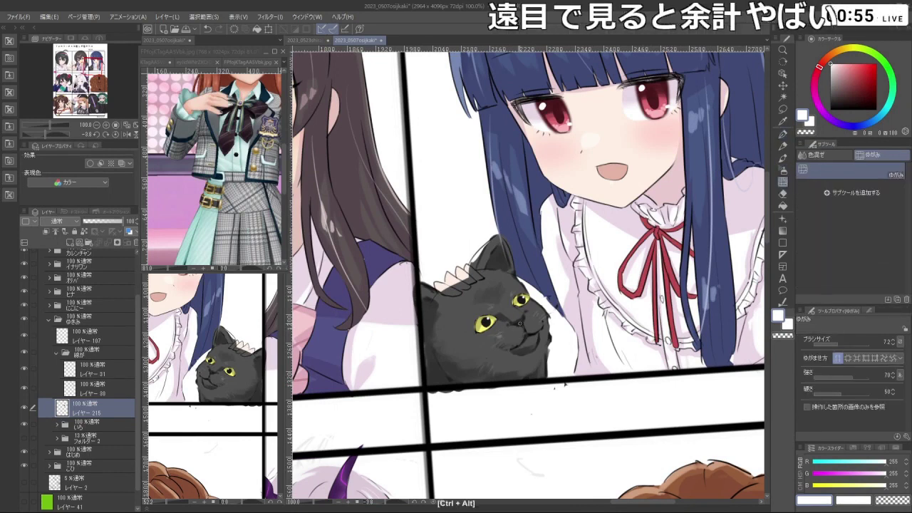
# - Push the cat's eye and face with the Liquify brush, resetting the view upright
pyautogui.moveTo(542, 307); pyautogui.dragTo(521, 299)
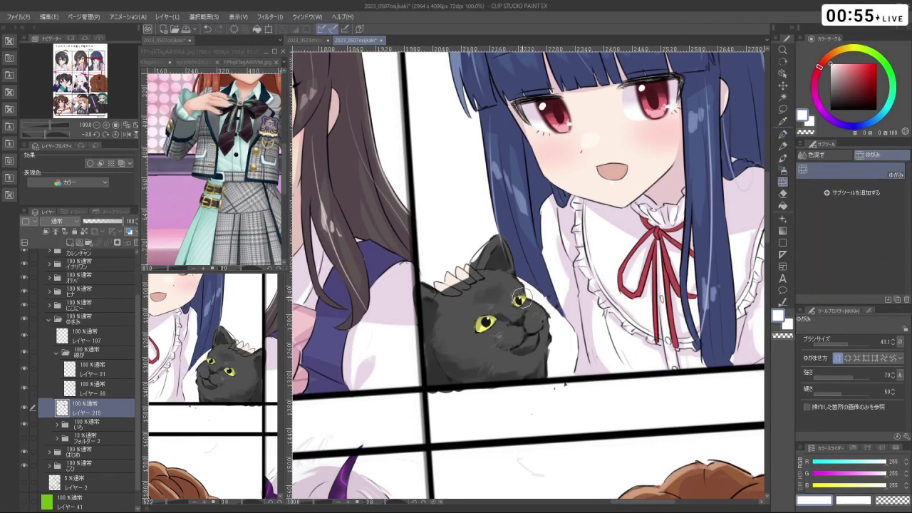
pyautogui.moveTo(484, 324); pyautogui.dragTo(491, 330)
pyautogui.moveTo(529, 169); pyautogui.dragTo(634, 294)
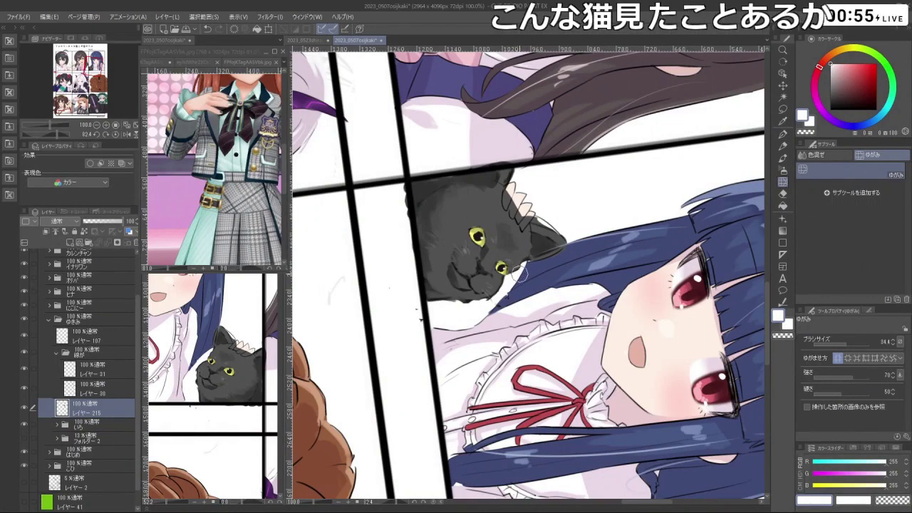
pyautogui.hotkey('shift', 'space')
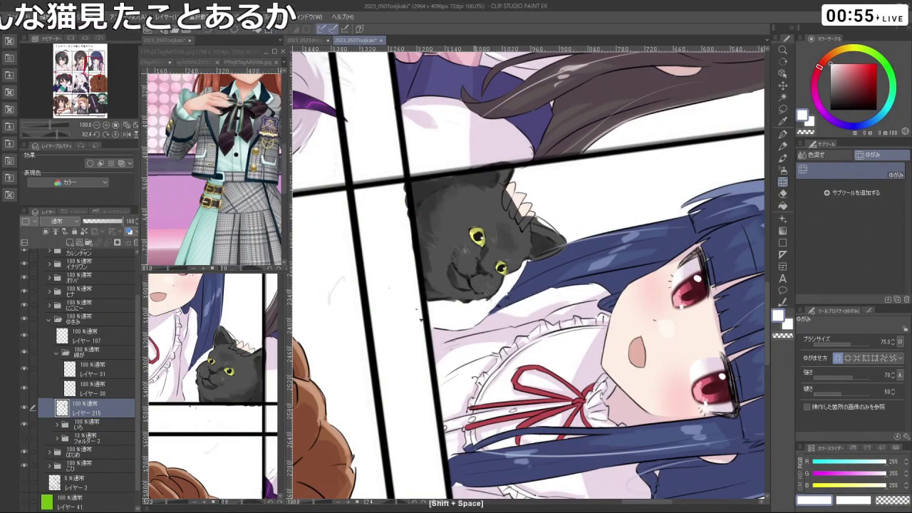
pyautogui.doubleClick(519, 341)
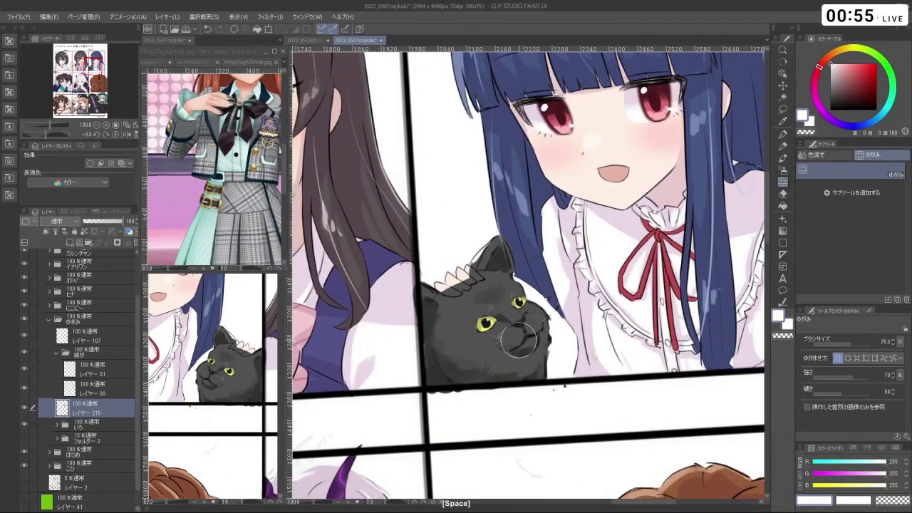
pyautogui.moveTo(519, 341)
pyautogui.mouseDown()
pyautogui.moveTo(505, 317)
pyautogui.moveTo(460, 307)
pyautogui.moveTo(524, 377)
pyautogui.mouseUp()
# - Zoom out and delete layer レイヤー 215 to remove the black cat
pyautogui.hotkey('shift', 'space')
pyautogui.scroll(-3, 504, 317)
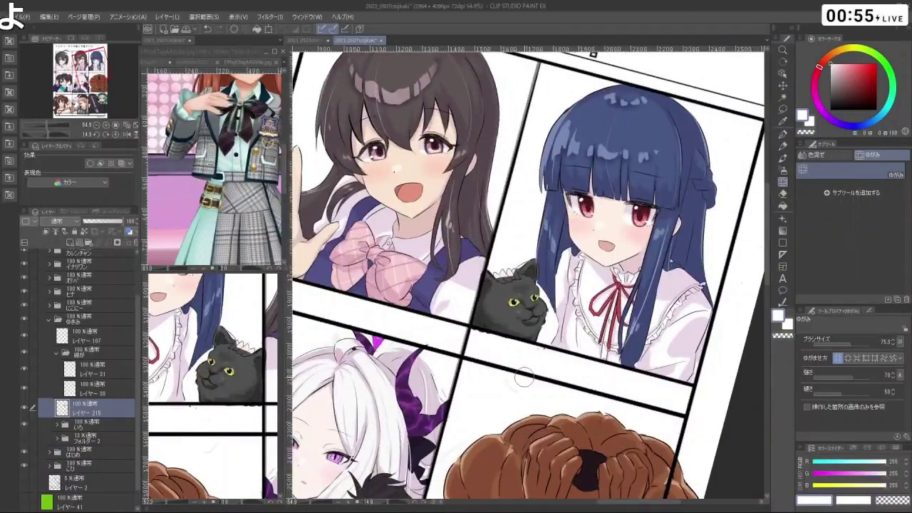
pyautogui.click(136, 245)
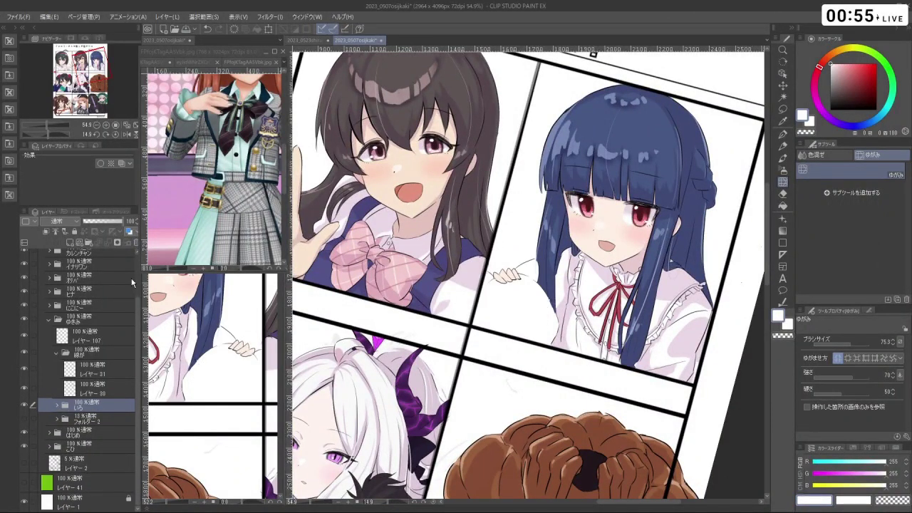
# - Dismiss the raster-layer warning, select レイヤー 30 and pick the watercolour brush
pyautogui.moveTo(598, 342); pyautogui.dragTo(556, 316)
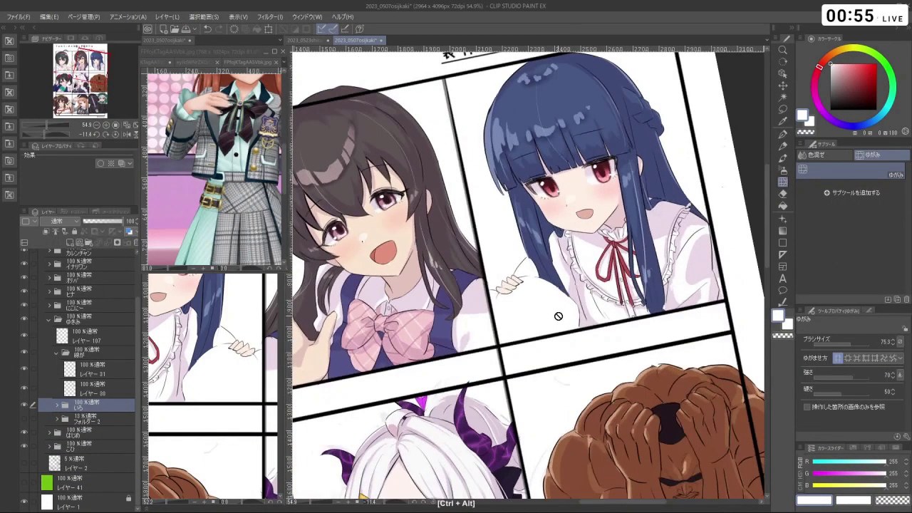
pyautogui.keyDown('ctrl'); pyautogui.keyDown('alt'); pyautogui.click(553, 316); pyautogui.keyUp('alt'); pyautogui.keyUp('ctrl')
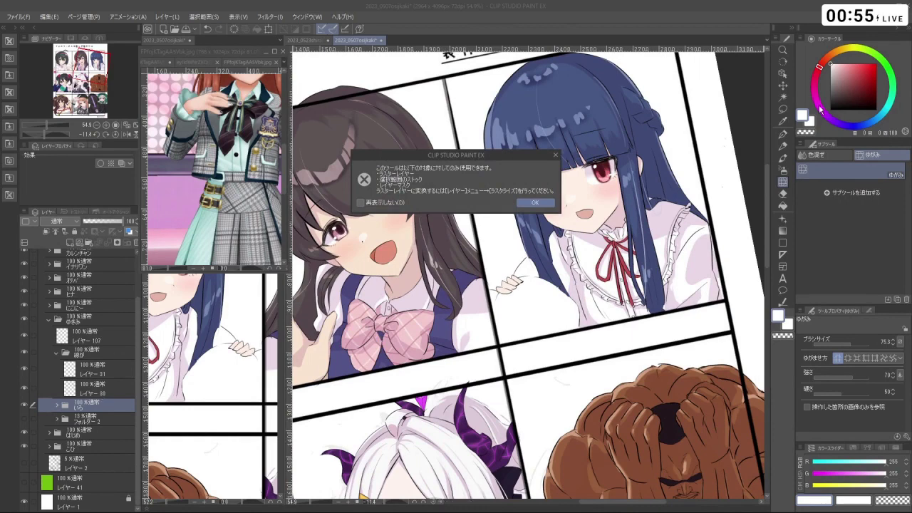
pyautogui.click(524, 203)
pyautogui.click(118, 390)
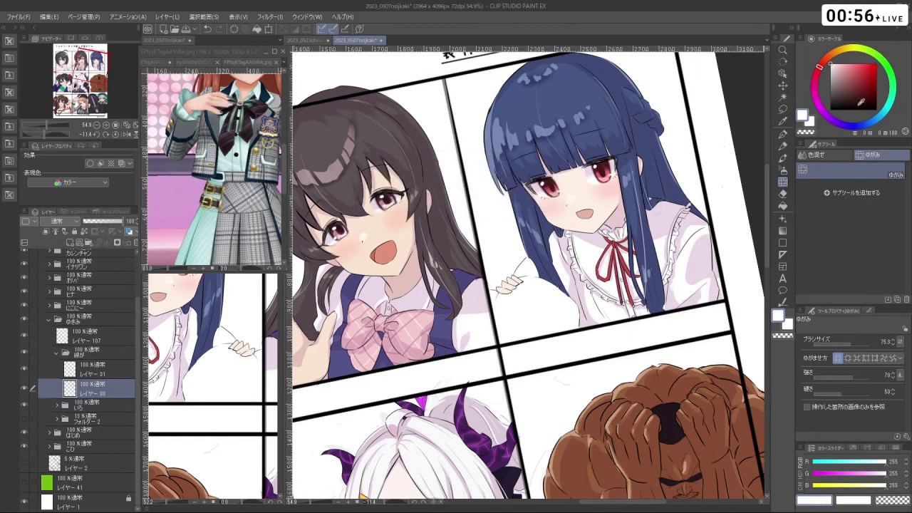
pyautogui.click(782, 153)
pyautogui.click(844, 238)
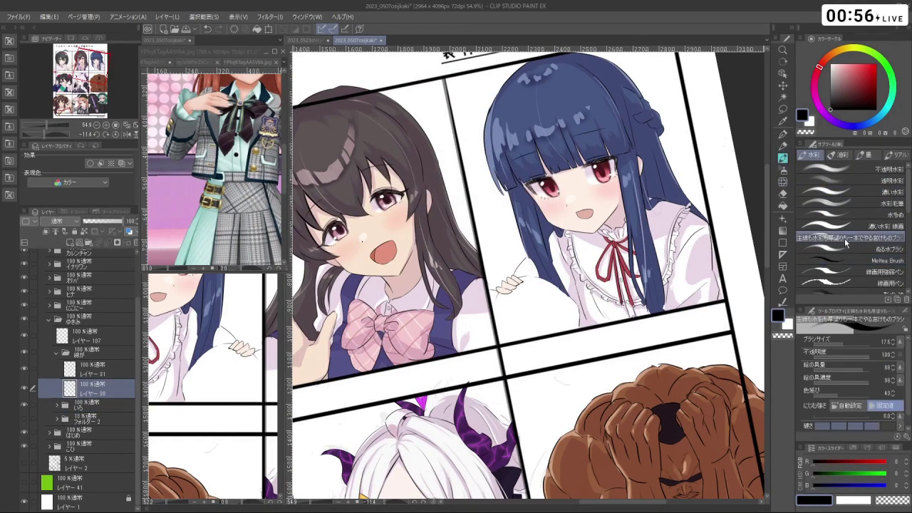
# - Try a small stroke on the white creature's face, then undo it
pyautogui.scroll(3, 531, 305)
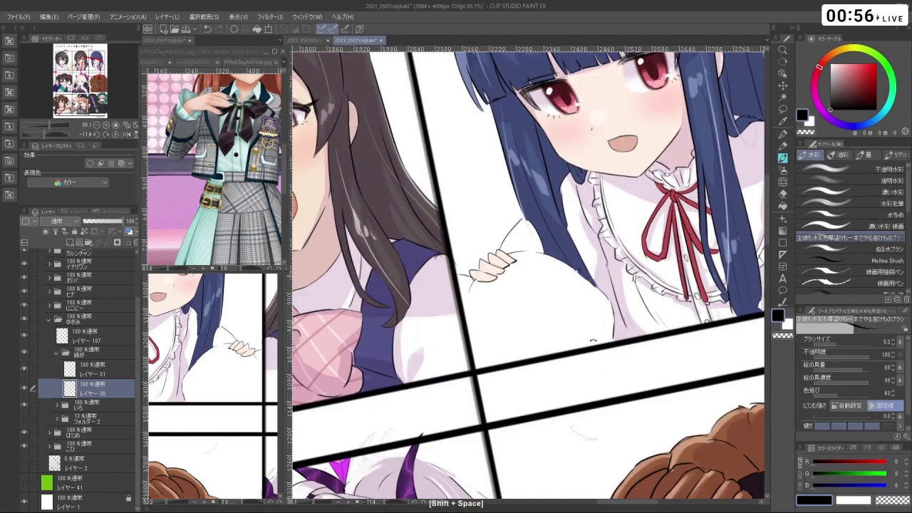
pyautogui.moveTo(532, 305); pyautogui.dragTo(544, 308)
pyautogui.hotkey('ctrl', 'z')
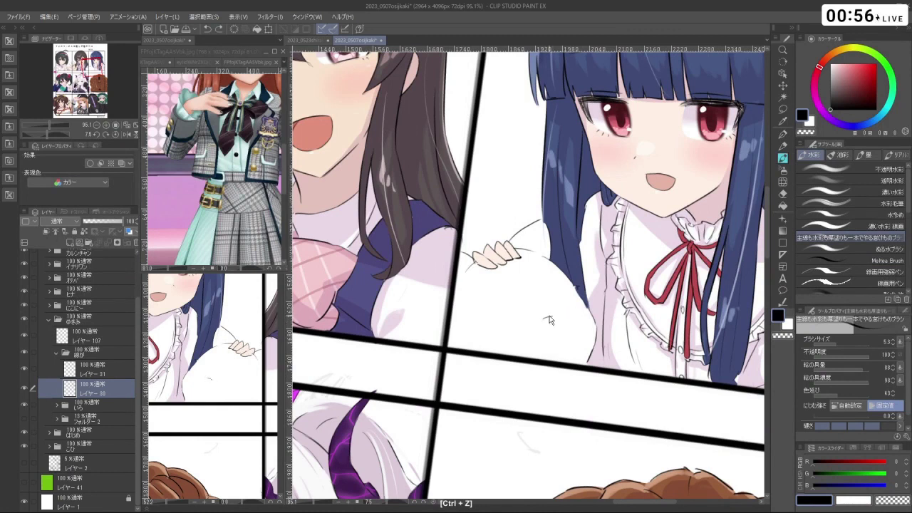
pyautogui.moveTo(549, 319); pyautogui.dragTo(563, 314)
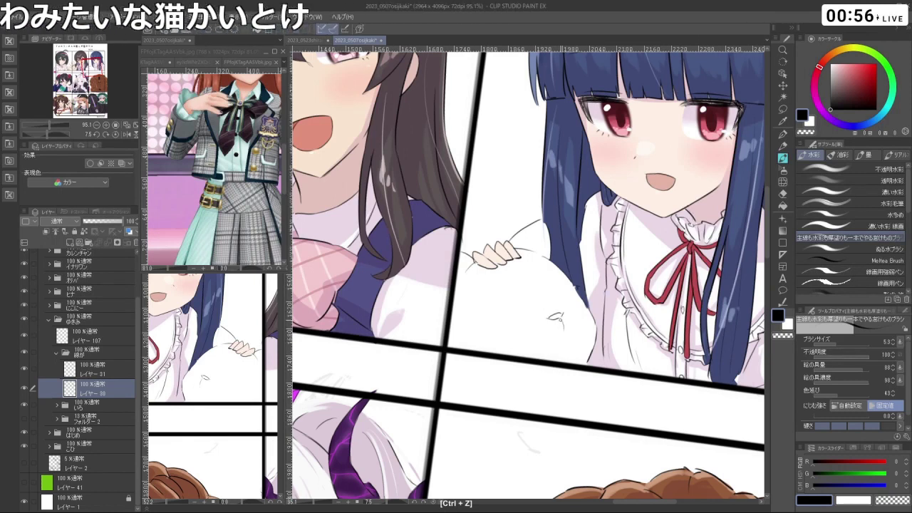
pyautogui.hotkey('ctrl', 'z')
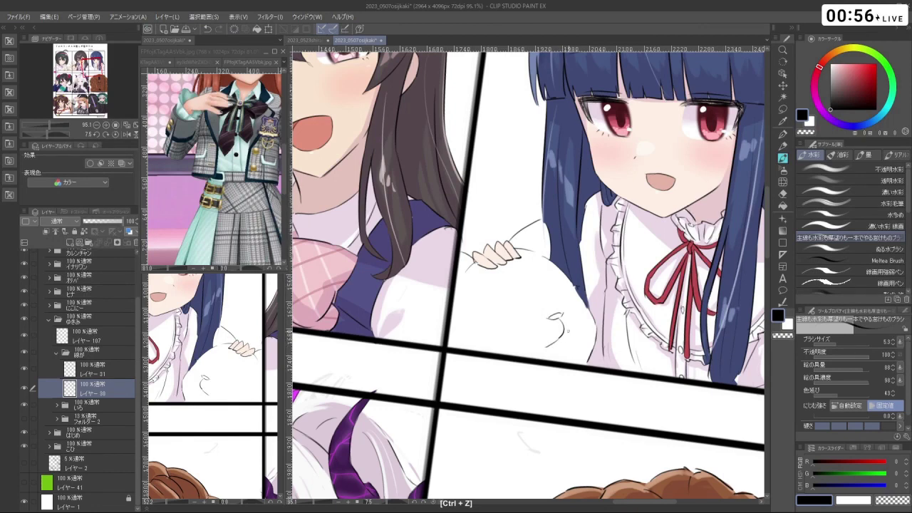
# - Draw the white creature's closed eyes and small smiling mouth
pyautogui.moveTo(555, 316); pyautogui.dragTo(562, 251)
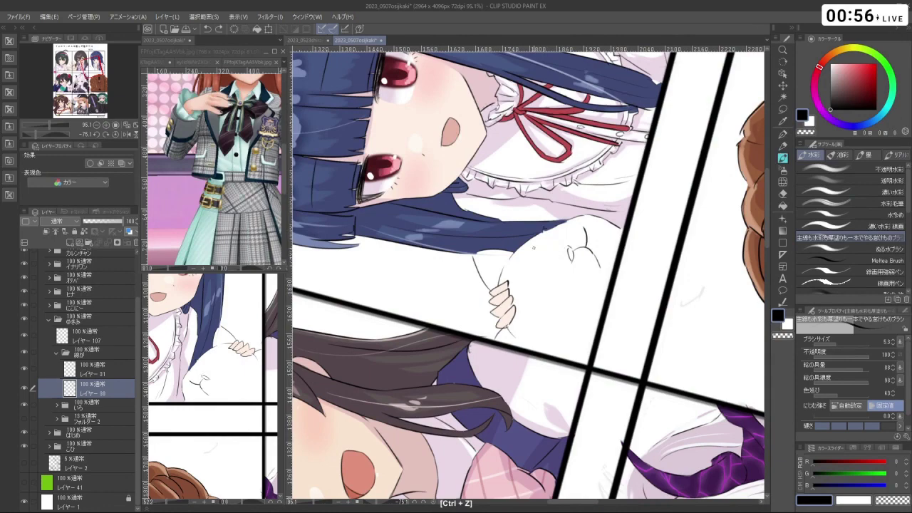
pyautogui.moveTo(562, 251); pyautogui.dragTo(533, 279)
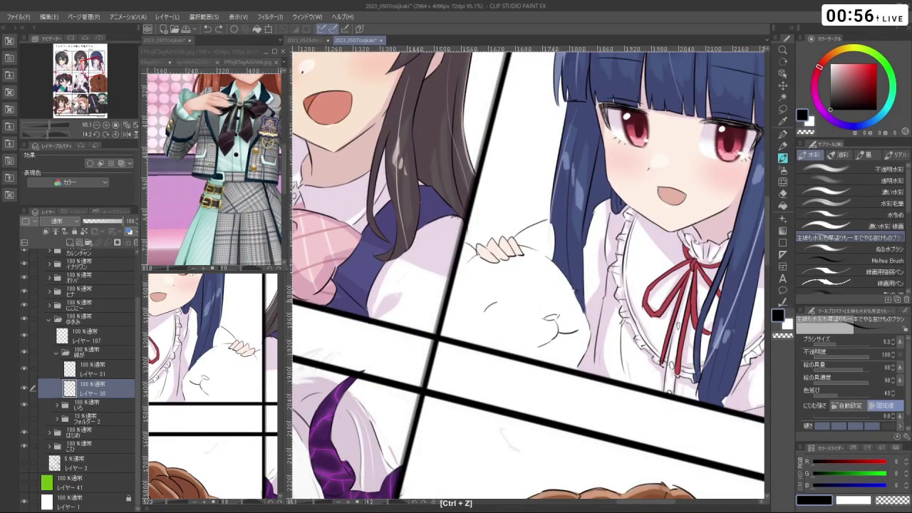
pyautogui.moveTo(499, 304); pyautogui.dragTo(547, 304)
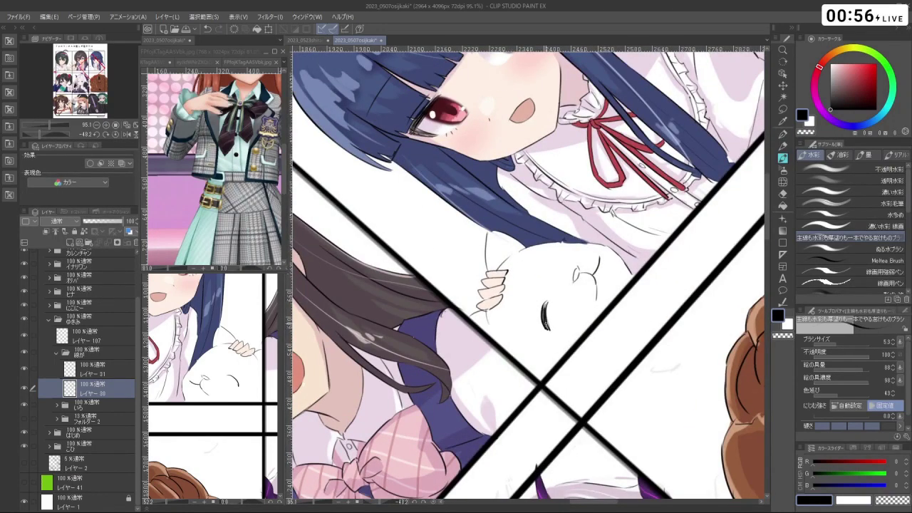
pyautogui.moveTo(570, 278); pyautogui.dragTo(530, 320)
pyautogui.scroll(-3, 558, 288)
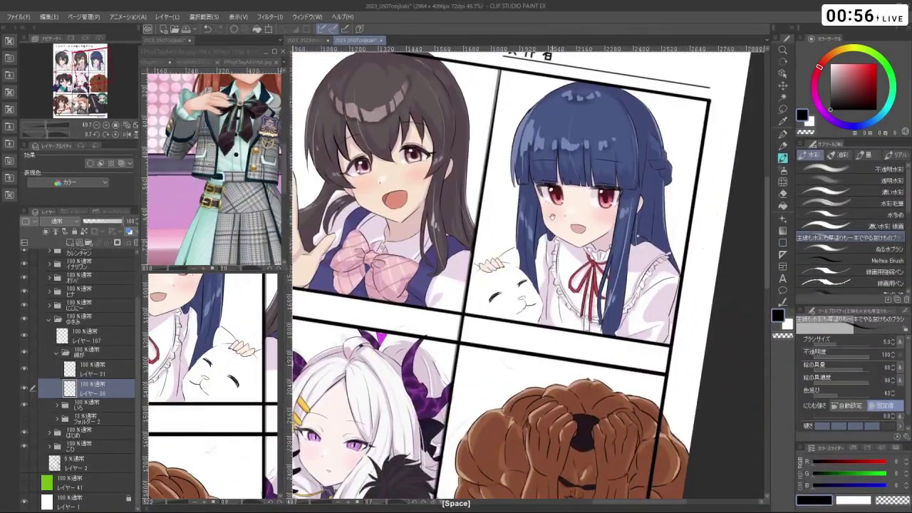
pyautogui.moveTo(605, 310); pyautogui.dragTo(627, 310)
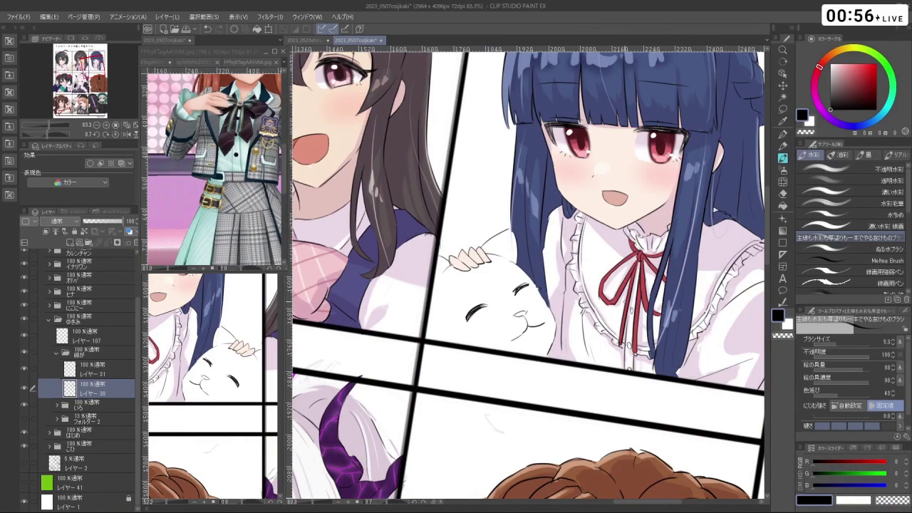
pyautogui.moveTo(570, 213); pyautogui.dragTo(612, 292)
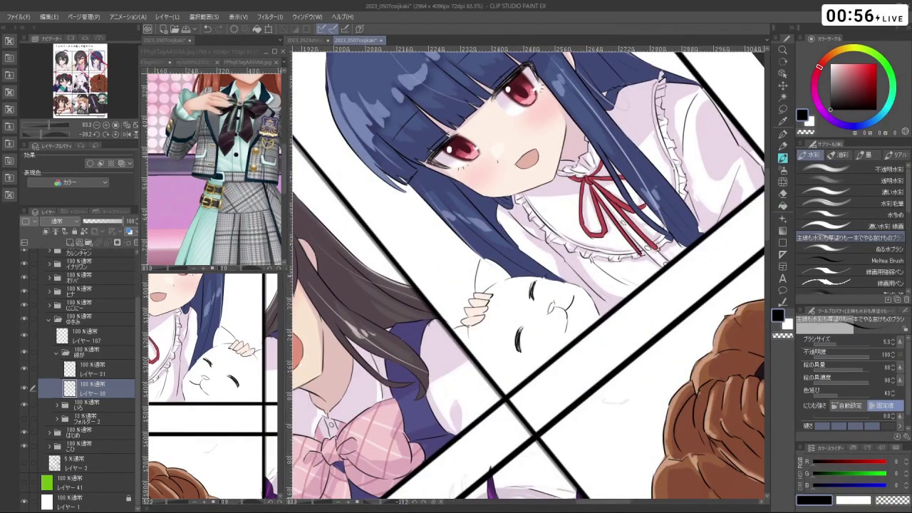
pyautogui.moveTo(527, 132); pyautogui.dragTo(410, 175)
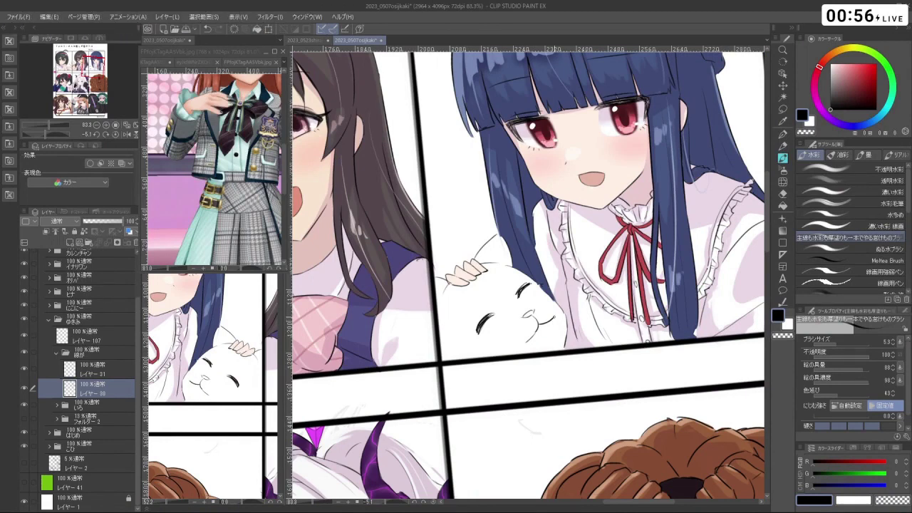
pyautogui.click(785, 109)
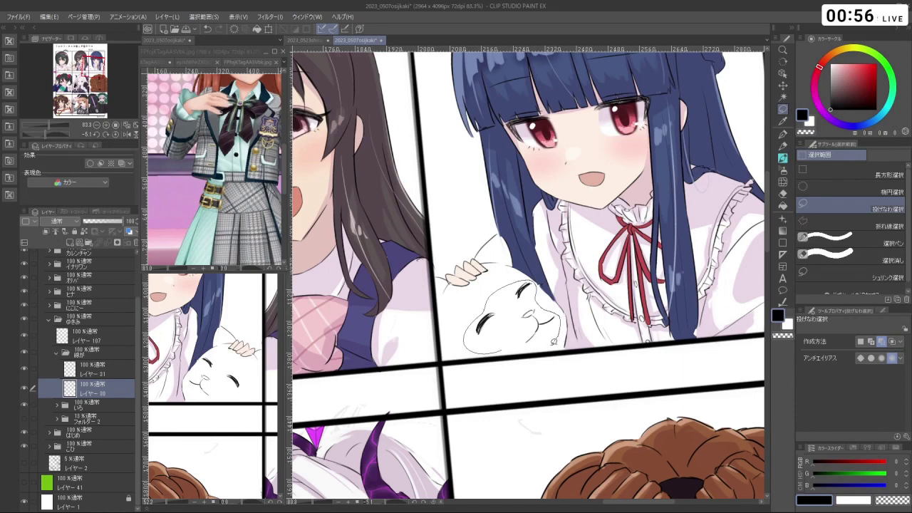
# - Scale the lassoed creature face to 114% and clear the selection
pyautogui.hotkey('ctrl', 't')
pyautogui.moveTo(578, 363); pyautogui.dragTo(557, 360)
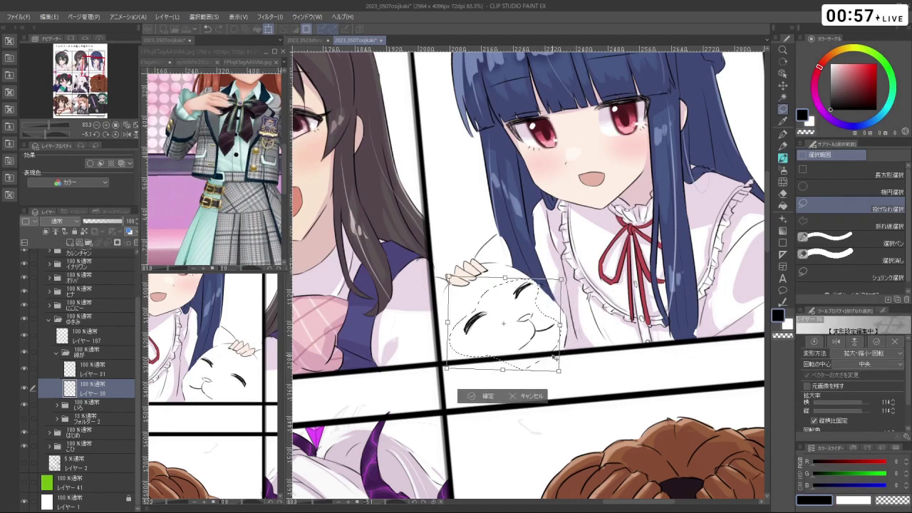
pyautogui.click(485, 396)
pyautogui.hotkey('ctrl', 'd')
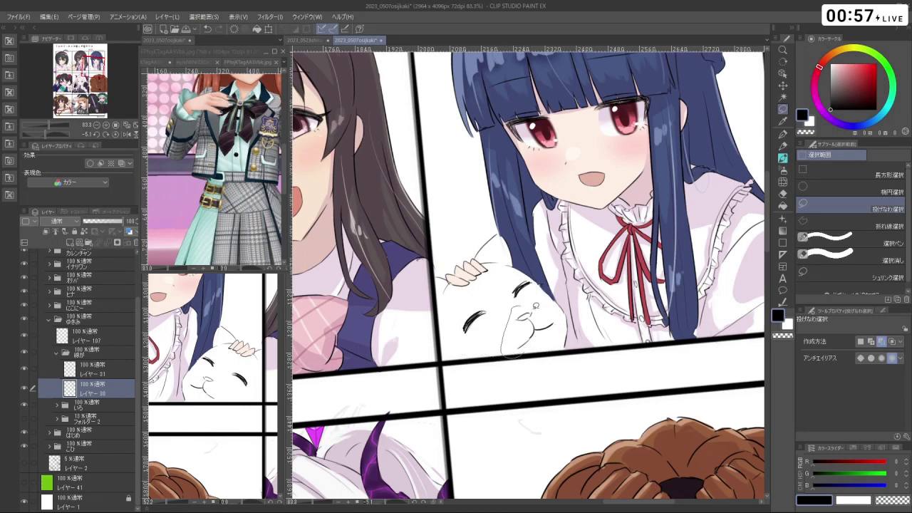
# - Lasso the creature's eye, then rotate and nudge it into place
pyautogui.moveTo(507, 351); pyautogui.dragTo(514, 308)
pyautogui.hotkey('ctrl', 't')
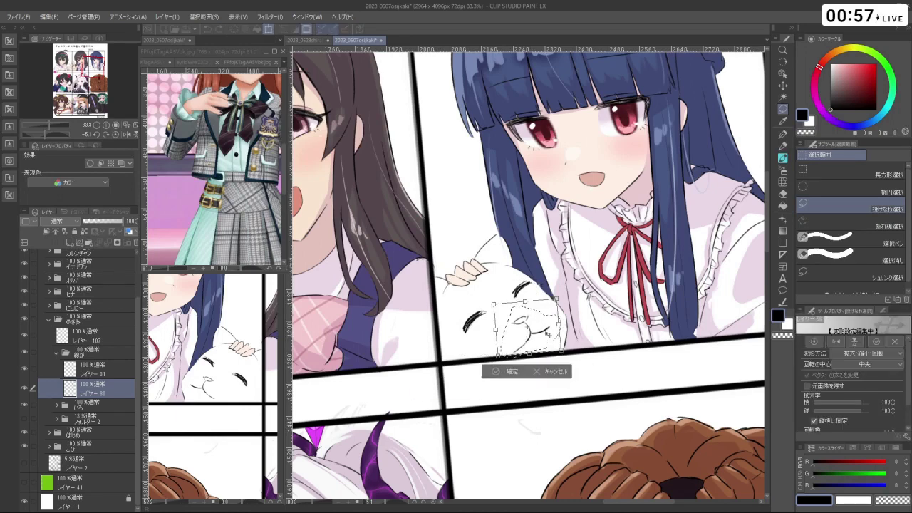
pyautogui.click(510, 365)
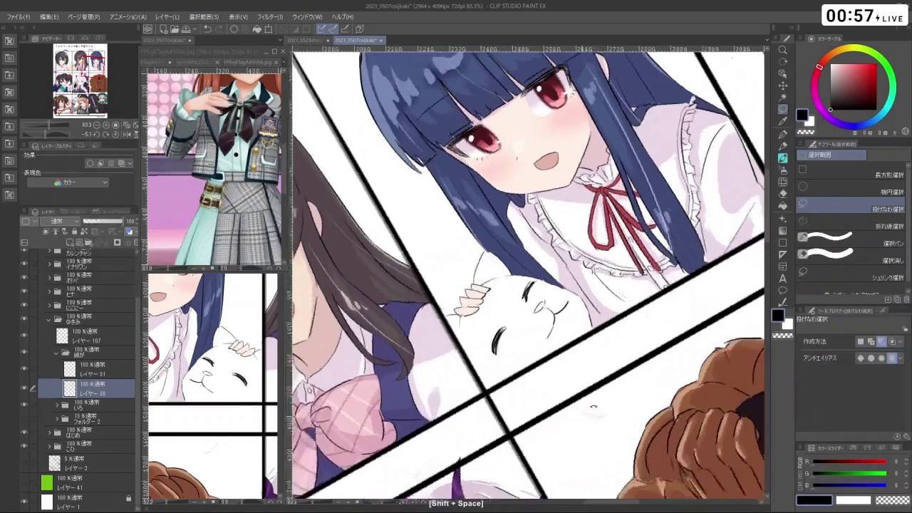
pyautogui.moveTo(606, 365)
pyautogui.mouseDown()
pyautogui.moveTo(617, 334)
pyautogui.moveTo(542, 288)
pyautogui.moveTo(528, 307)
pyautogui.moveTo(524, 292)
pyautogui.moveTo(529, 307)
pyautogui.mouseUp()
pyautogui.click(540, 300)
pyautogui.hotkey('ctrl', 't')
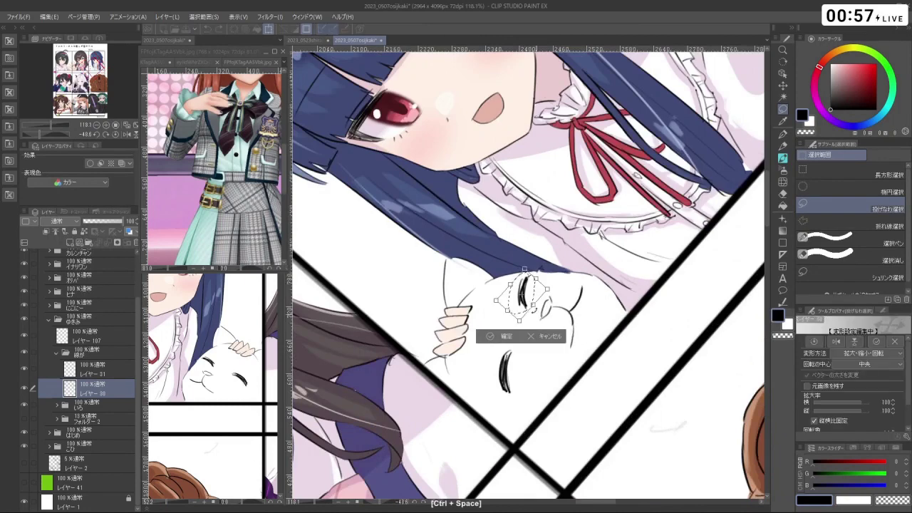
pyautogui.moveTo(541, 305)
pyautogui.mouseDown()
pyautogui.moveTo(549, 313)
pyautogui.moveTo(528, 298)
pyautogui.moveTo(517, 317)
pyautogui.moveTo(456, 306)
pyautogui.moveTo(499, 332)
pyautogui.moveTo(640, 320)
pyautogui.moveTo(582, 386)
pyautogui.mouseUp()
pyautogui.click(497, 335)
# - Shrink the cat's closed-eye stroke to 92%, then deselect
pyautogui.scroll(-3, 499, 332)
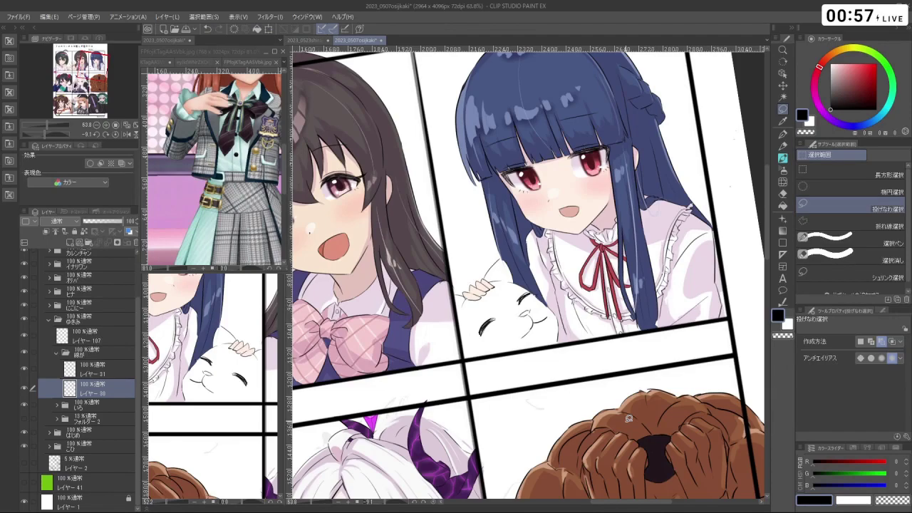
pyautogui.scroll(-5, 624, 240)
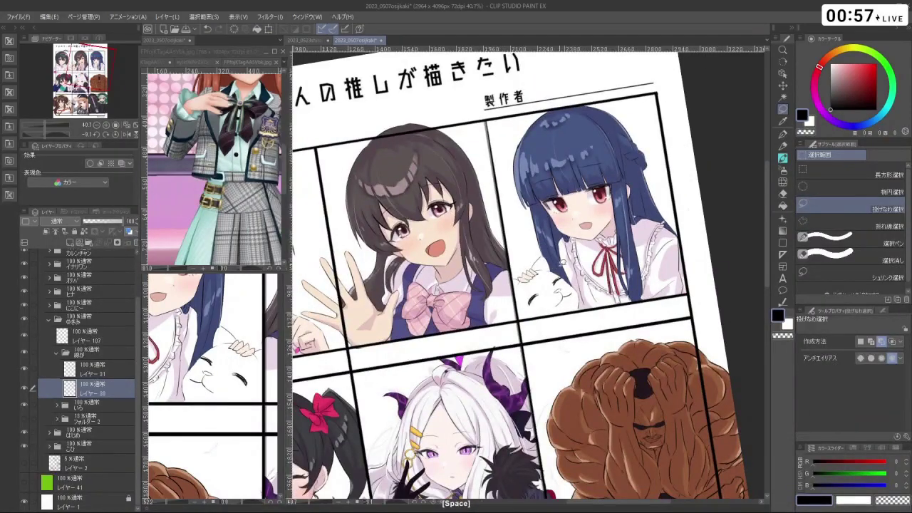
pyautogui.scroll(6, 559, 268)
pyautogui.moveTo(559, 268); pyautogui.dragTo(613, 235)
pyautogui.scroll(-4, 460, 137)
pyautogui.moveTo(584, 305)
pyautogui.mouseDown()
pyautogui.moveTo(606, 303)
pyautogui.moveTo(594, 304)
pyautogui.mouseUp()
pyautogui.hotkey('ctrl', 't')
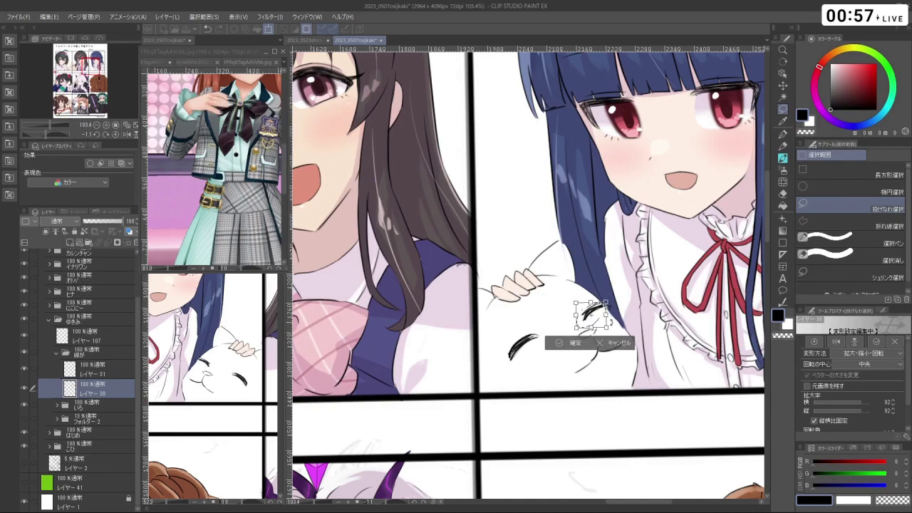
pyautogui.click(562, 345)
pyautogui.hotkey('ctrl', 'd')
pyautogui.moveTo(570, 342); pyautogui.dragTo(684, 228)
# - Return to the watercolour brush and switch the drawing colour to black
pyautogui.press('b')
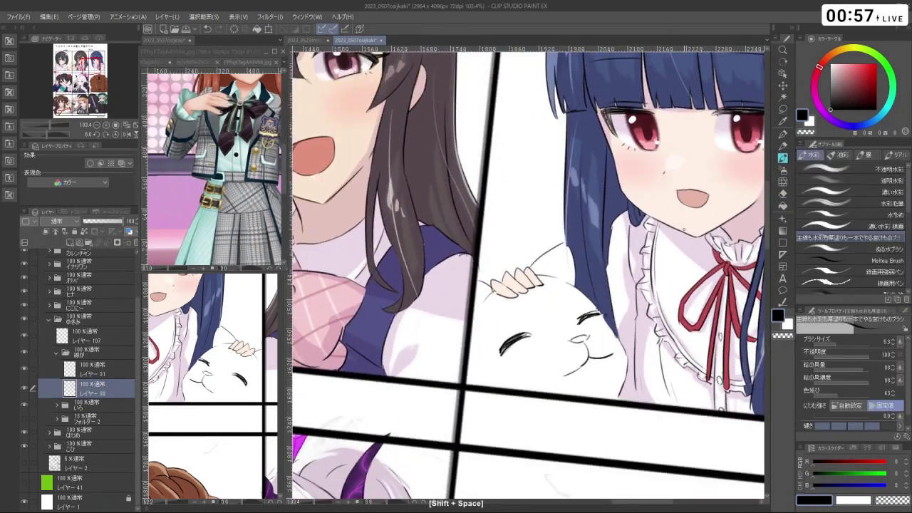
pyautogui.press('c')
pyautogui.press('c')
pyautogui.scroll(-5, 614, 346)
pyautogui.moveTo(613, 346); pyautogui.dragTo(542, 285)
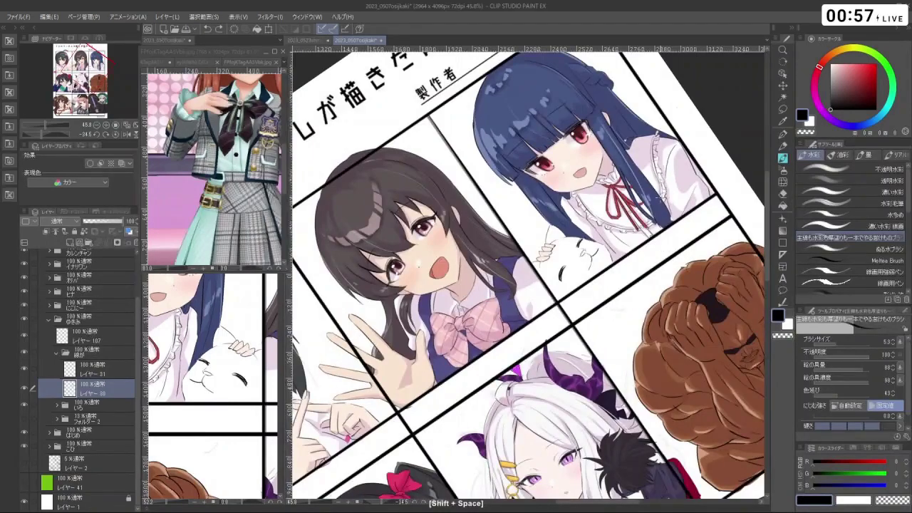
pyautogui.moveTo(572, 239); pyautogui.dragTo(583, 252)
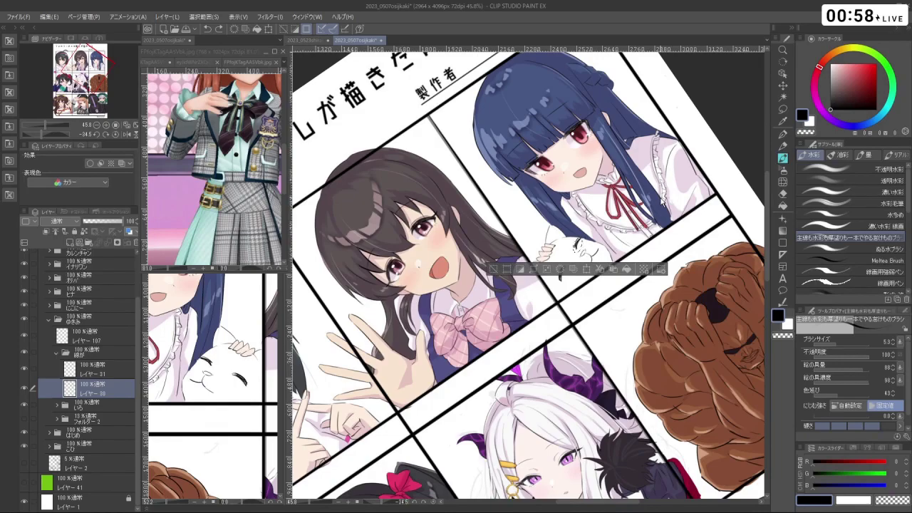
pyautogui.moveTo(511, 280); pyautogui.dragTo(563, 307)
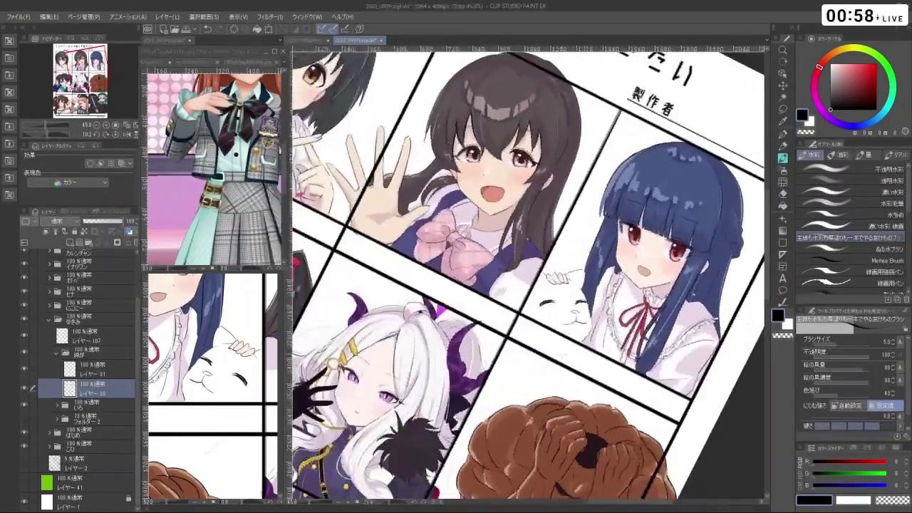
pyautogui.hotkey('ctrl', 'space')
pyautogui.click(571, 312)
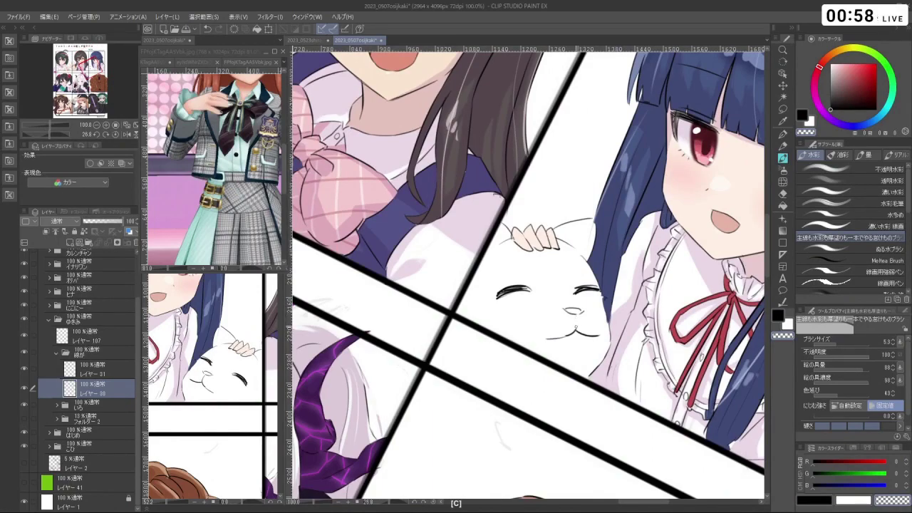
pyautogui.press('c')
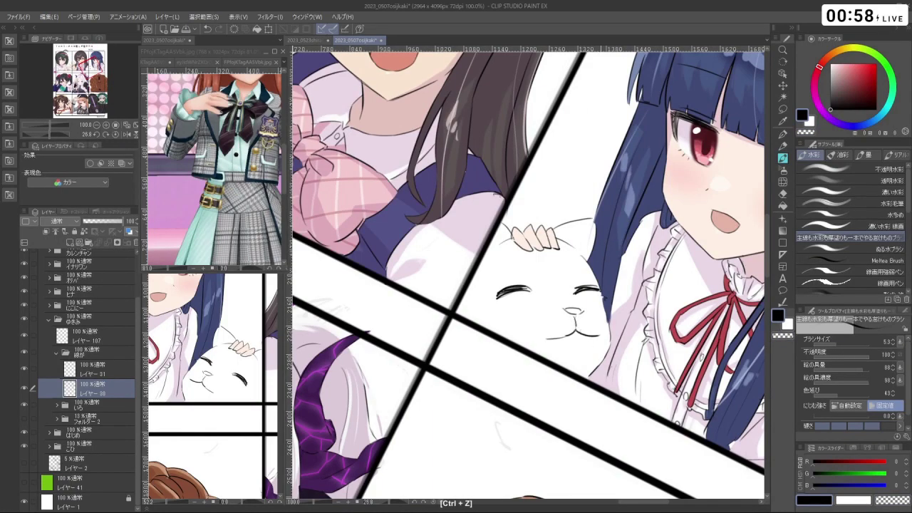
# - Set the brush size to 48 and make レイヤー 31 the active layer
pyautogui.hotkey('ctrl', 'space')
pyautogui.hotkey('shift', 'space')
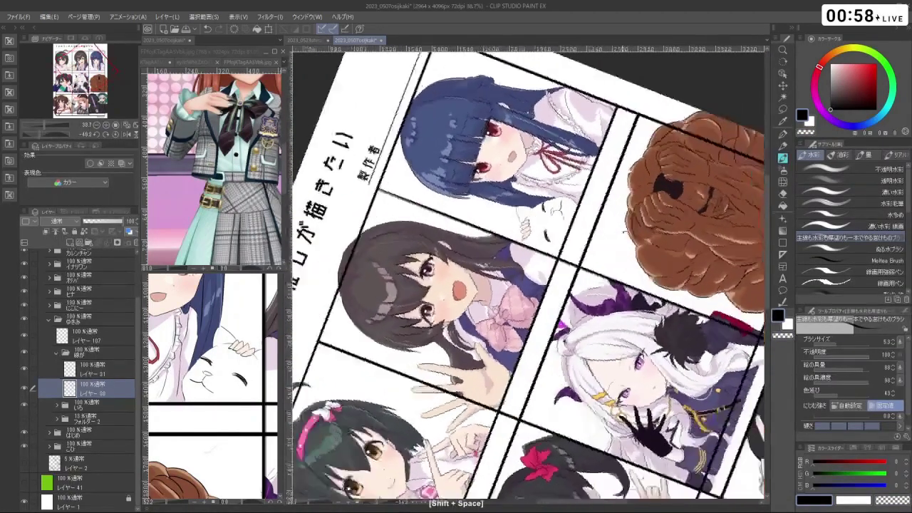
pyautogui.moveTo(641, 143); pyautogui.dragTo(641, 363)
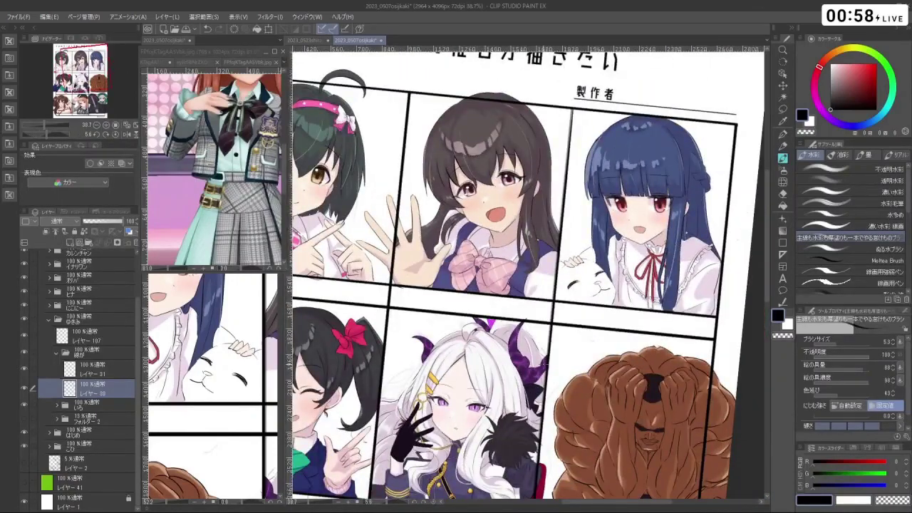
pyautogui.hotkey('ctrl', 'space')
pyautogui.moveTo(556, 232); pyautogui.dragTo(579, 232)
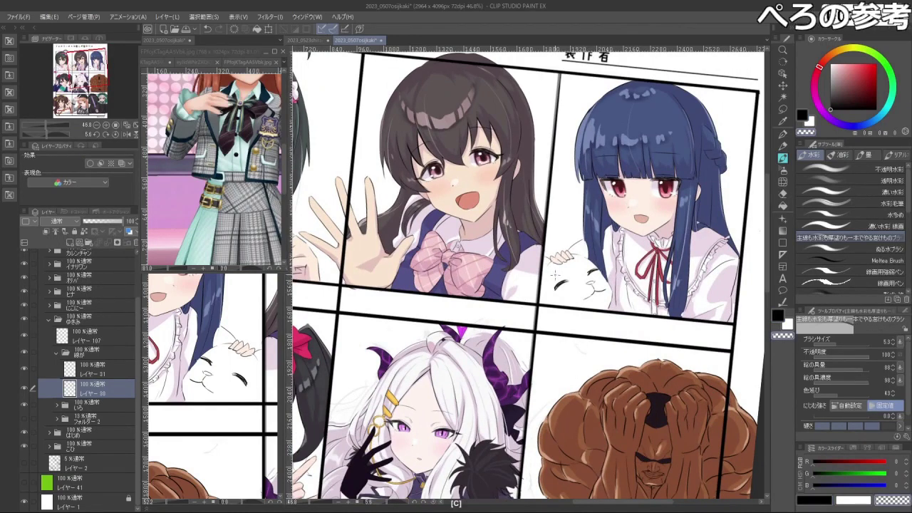
pyautogui.moveTo(527, 258); pyautogui.dragTo(545, 258)
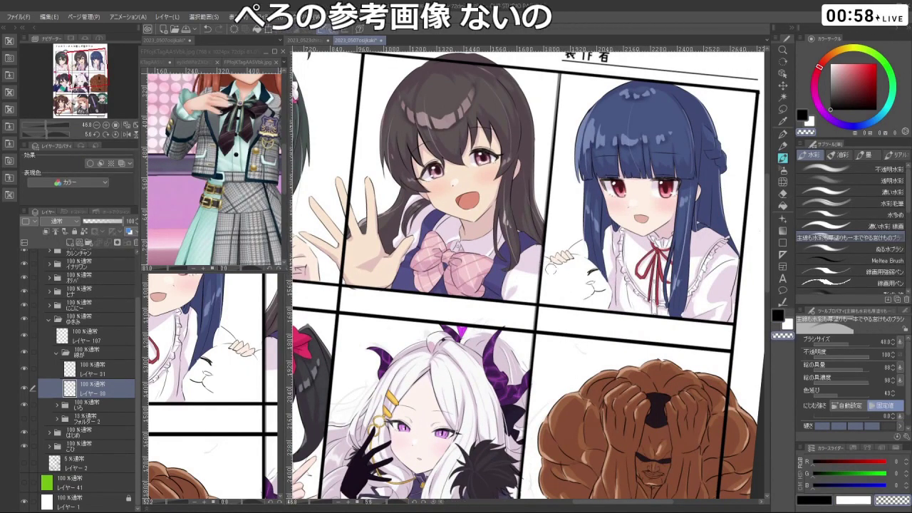
pyautogui.click(25, 370)
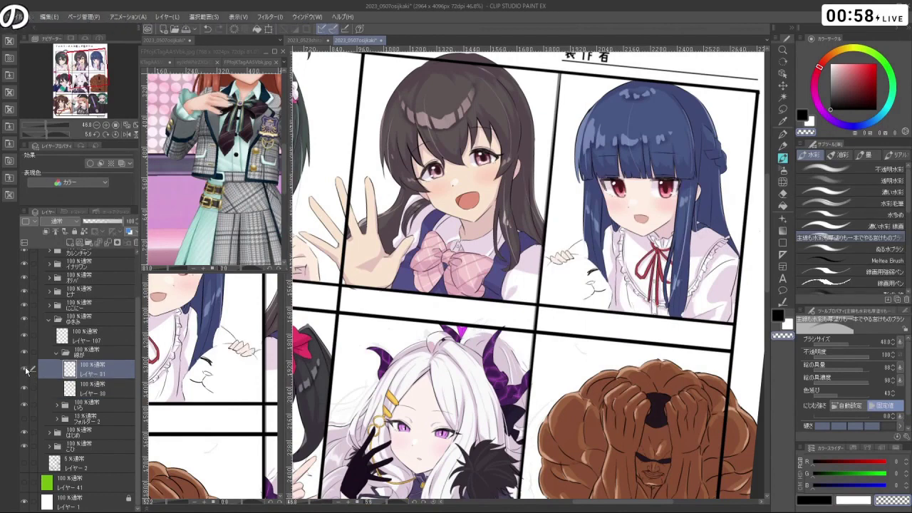
# - Undo the stray stroke on the cat and go back to レイヤー 30
pyautogui.keyDown('ctrl'); pyautogui.click(559, 243); pyautogui.keyUp('ctrl')
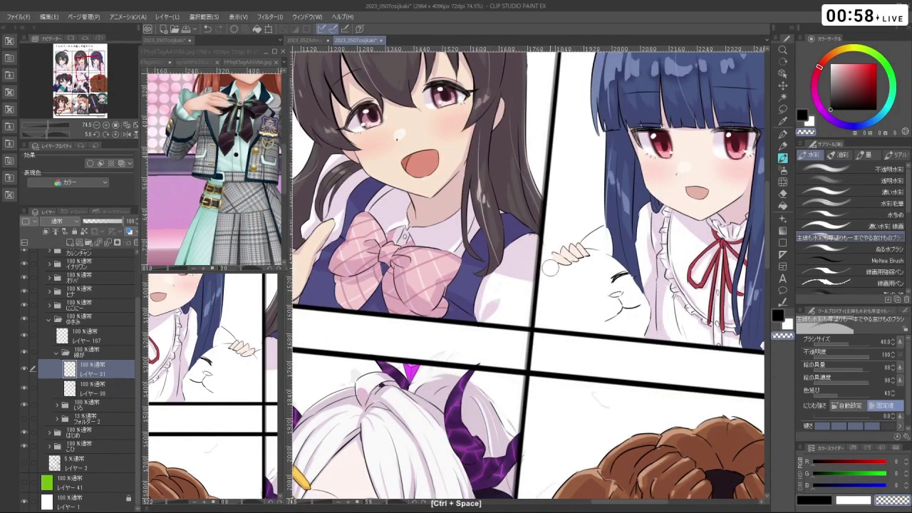
pyautogui.hotkey('ctrl', 'z')
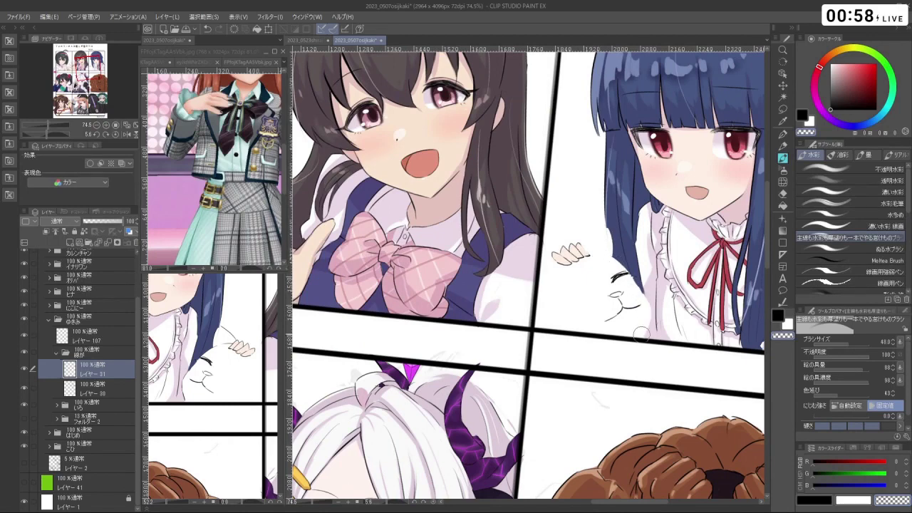
pyautogui.keyDown('ctrl'); pyautogui.click(162, 359); pyautogui.keyUp('ctrl')
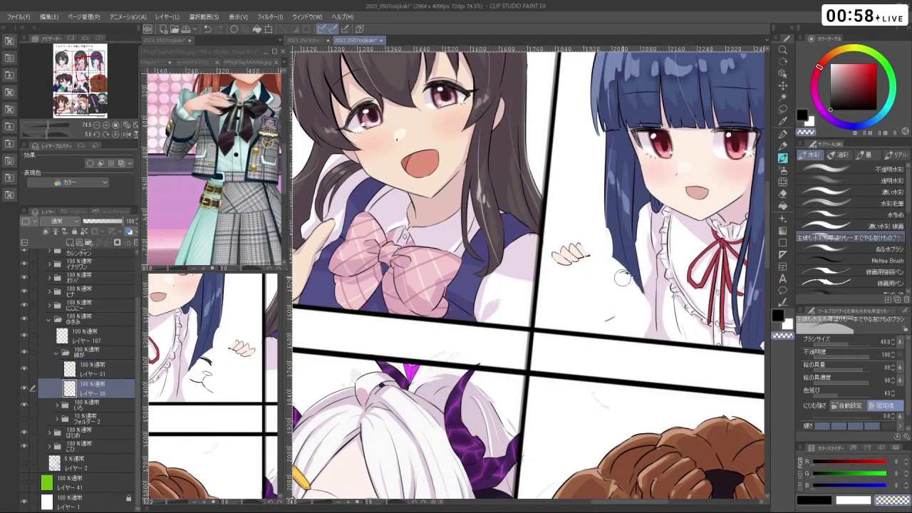
pyautogui.scroll(-4, 611, 310)
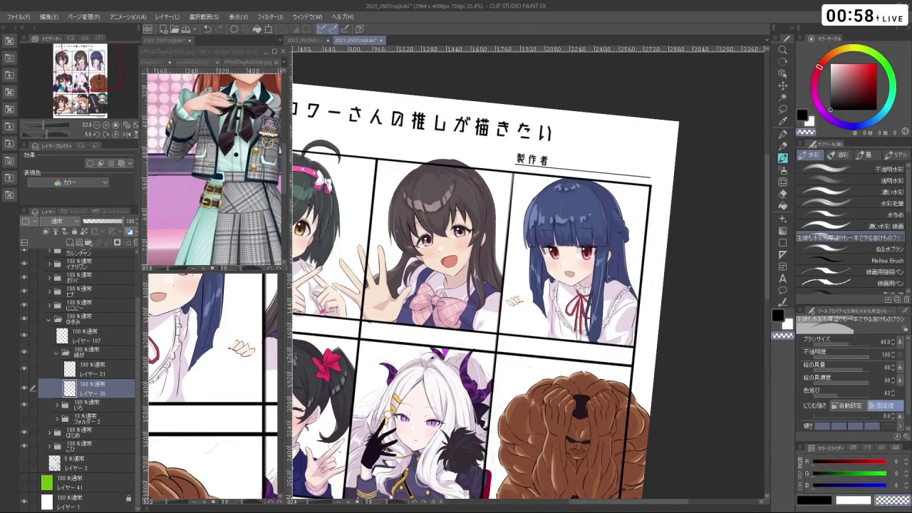
pyautogui.scroll(5, 509, 369)
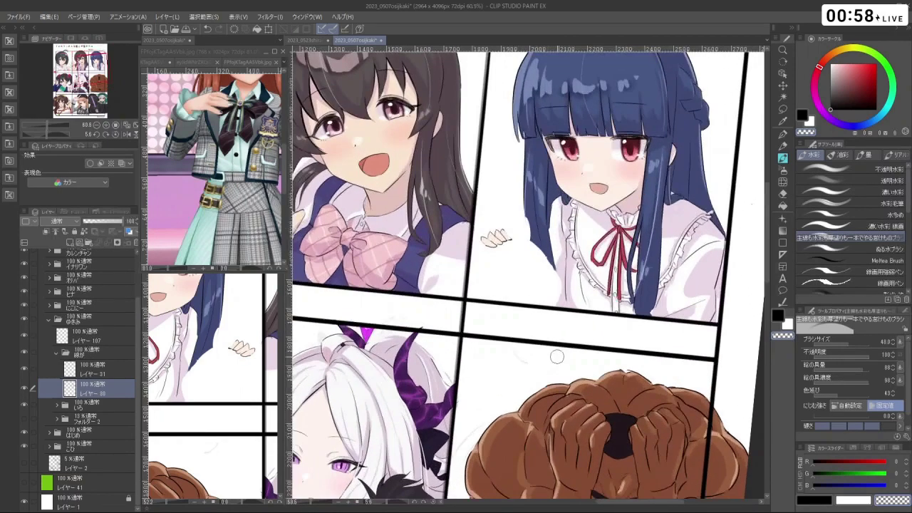
pyautogui.scroll(-4, 509, 370)
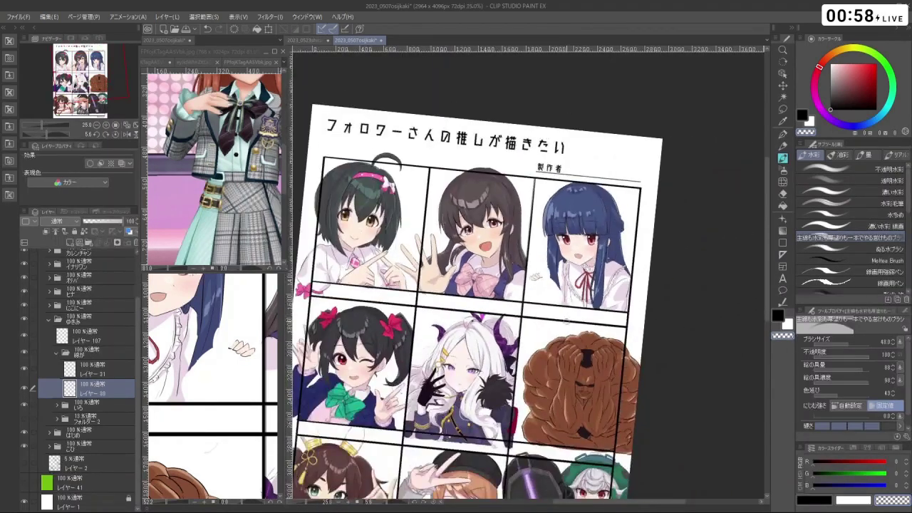
pyautogui.scroll(1, 568, 319)
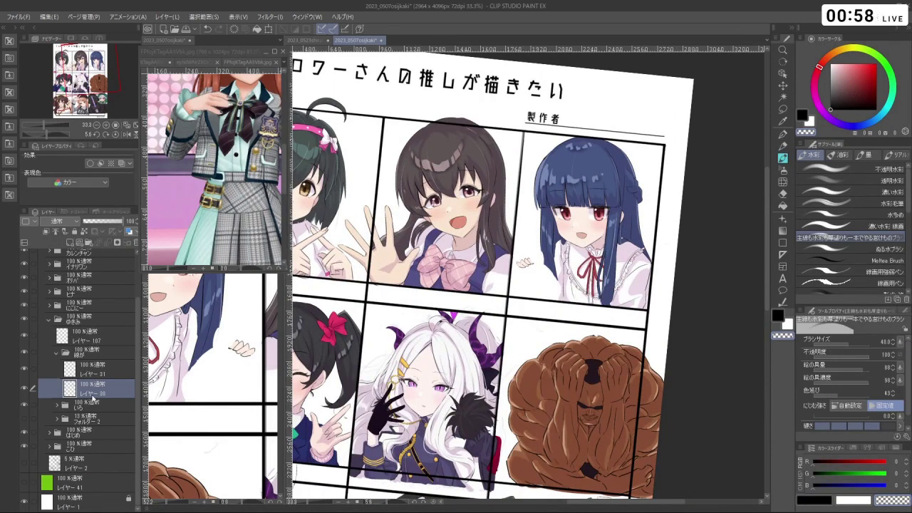
# - Make レイヤー 31 the working layer, zoomed in on the girl's hand
pyautogui.click(92, 371)
pyautogui.keyDown('ctrl'); pyautogui.click(107, 405); pyautogui.keyUp('ctrl')
pyautogui.scroll(3, 517, 246)
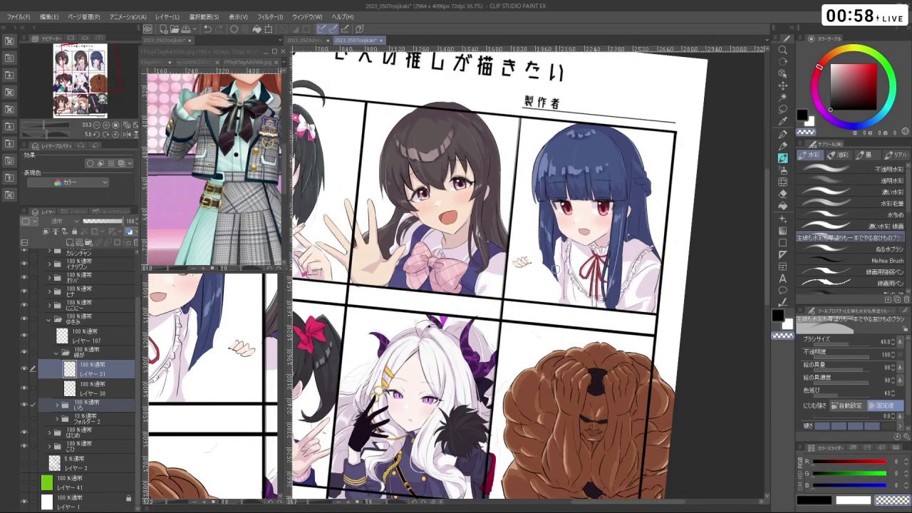
pyautogui.scroll(1, 517, 246)
pyautogui.click(783, 110)
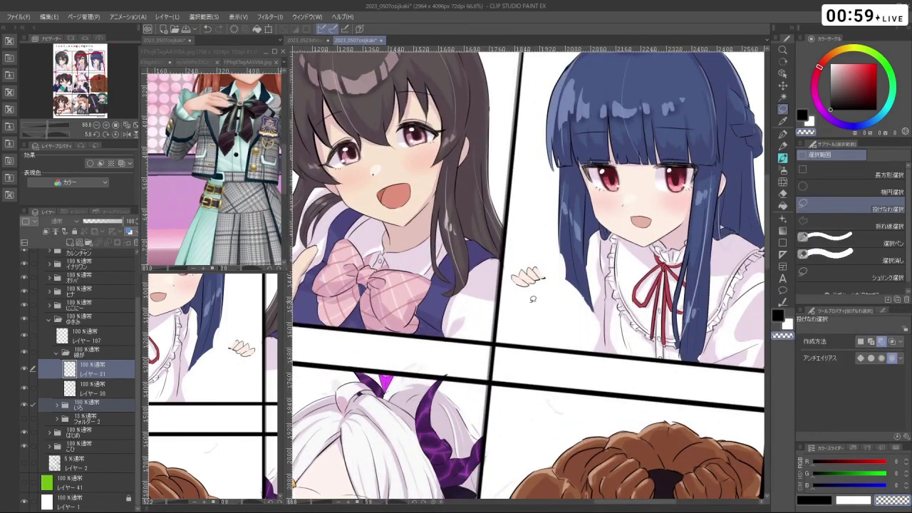
# - Lasso the girl's small hand and end a first pending transform
pyautogui.moveTo(558, 276); pyautogui.dragTo(588, 255)
pyautogui.hotkey('ctrl', 't')
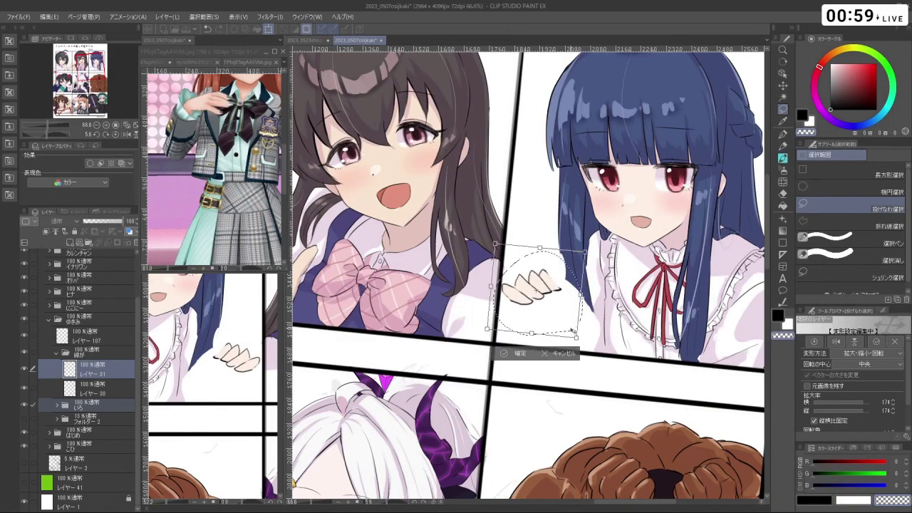
pyautogui.press('space')
pyautogui.scroll(-3, 570, 330)
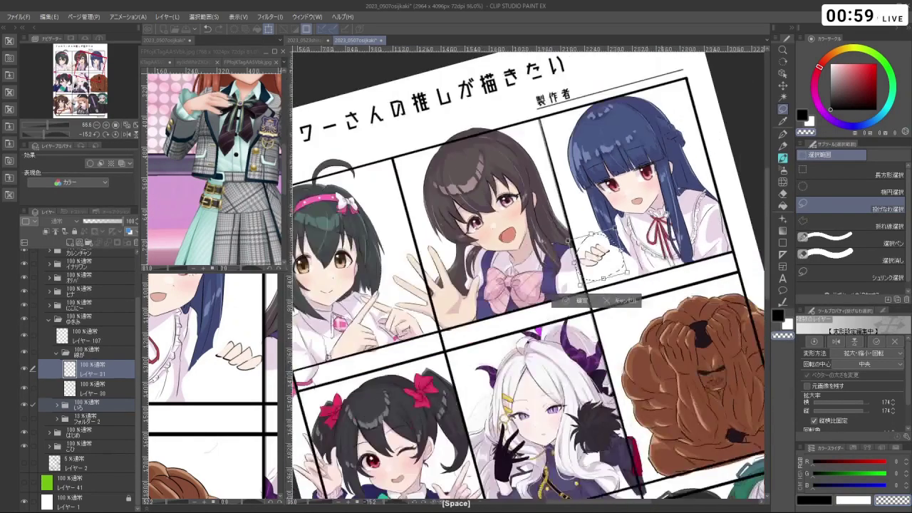
pyautogui.moveTo(571, 330); pyautogui.dragTo(541, 371)
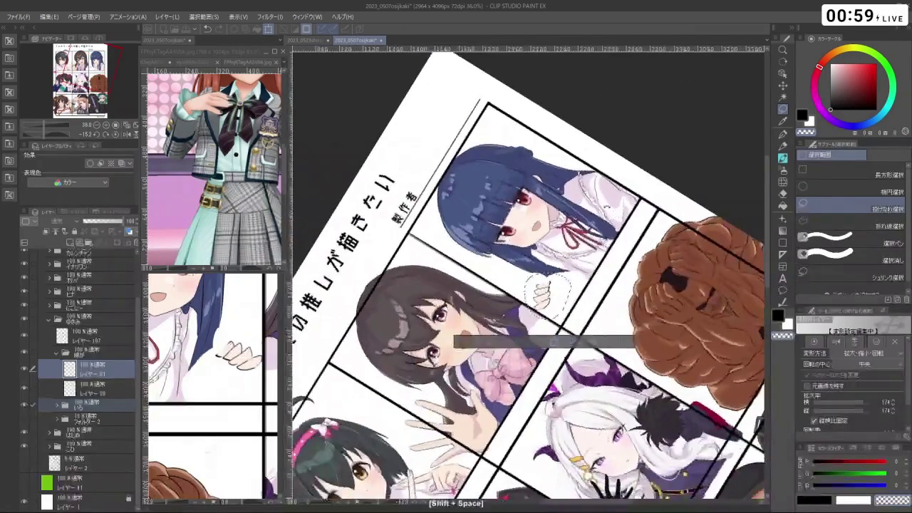
pyautogui.moveTo(591, 165)
pyautogui.mouseDown()
pyautogui.moveTo(641, 214)
pyautogui.moveTo(684, 285)
pyautogui.moveTo(513, 321)
pyautogui.mouseUp()
pyautogui.press('Return')
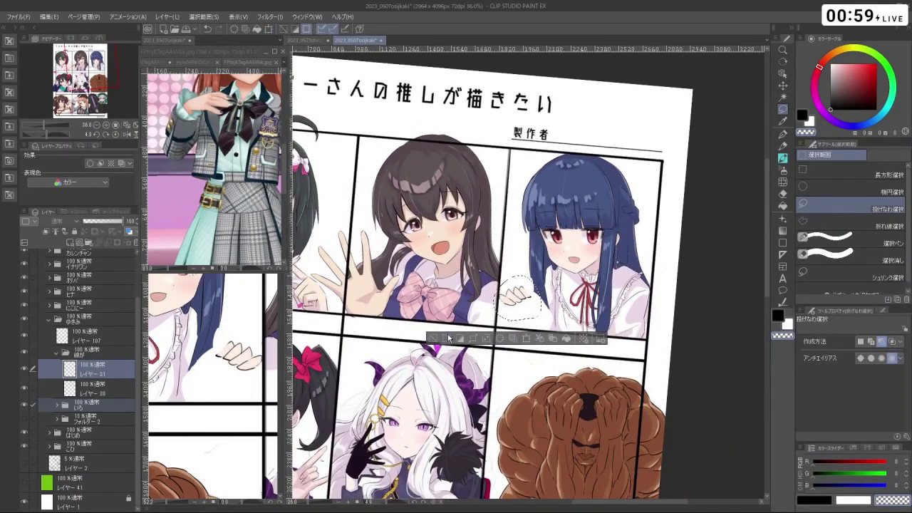
# - Enlarge the hand to about 118%, then reselect it and shift it slightly lower
pyautogui.hotkey('ctrl', 't')
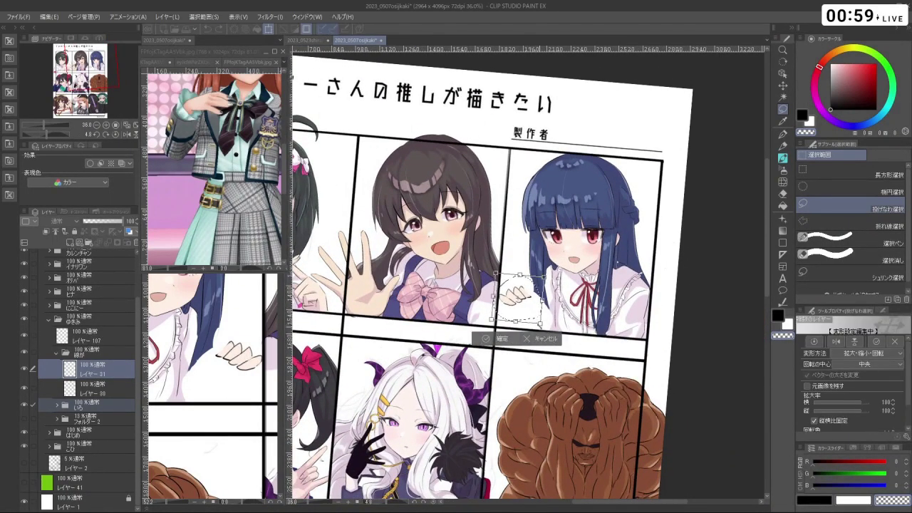
pyautogui.moveTo(540, 324)
pyautogui.mouseDown()
pyautogui.moveTo(547, 330)
pyautogui.moveTo(524, 305)
pyautogui.mouseUp()
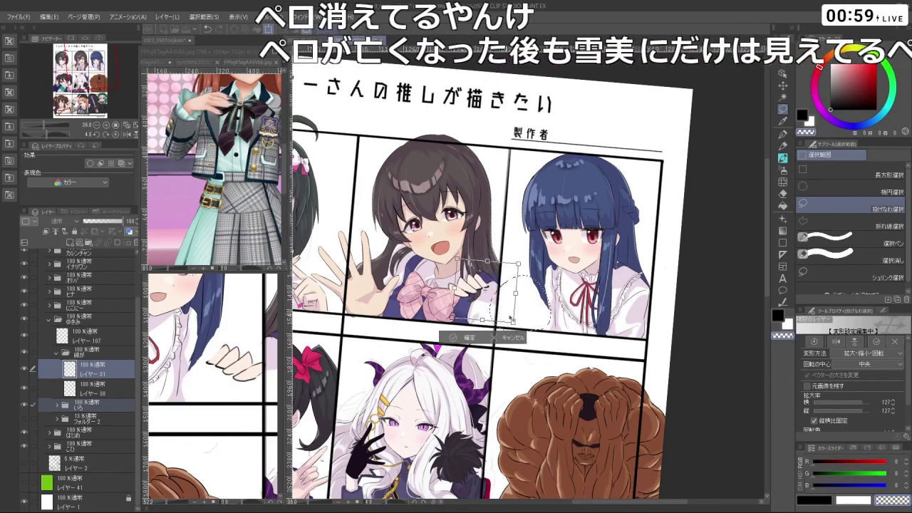
pyautogui.press('Return')
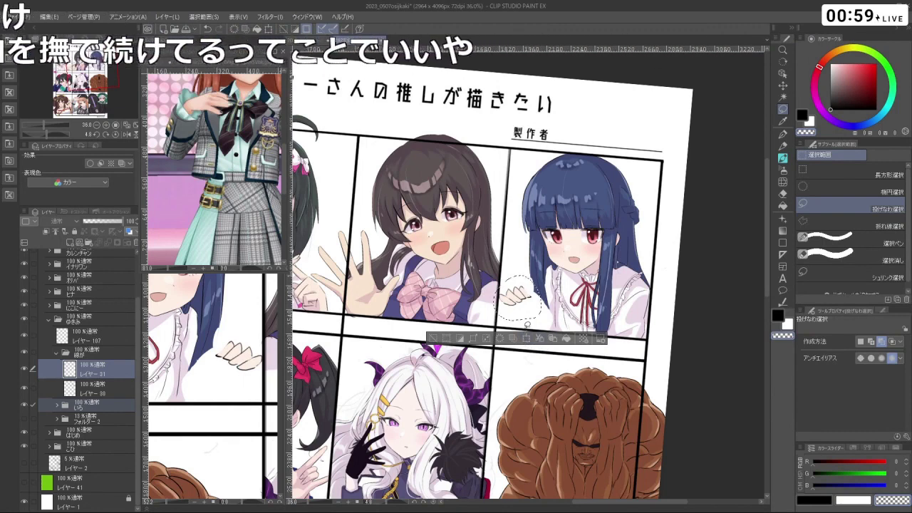
pyautogui.keyDown('ctrl'); pyautogui.click(518, 313); pyautogui.keyUp('ctrl')
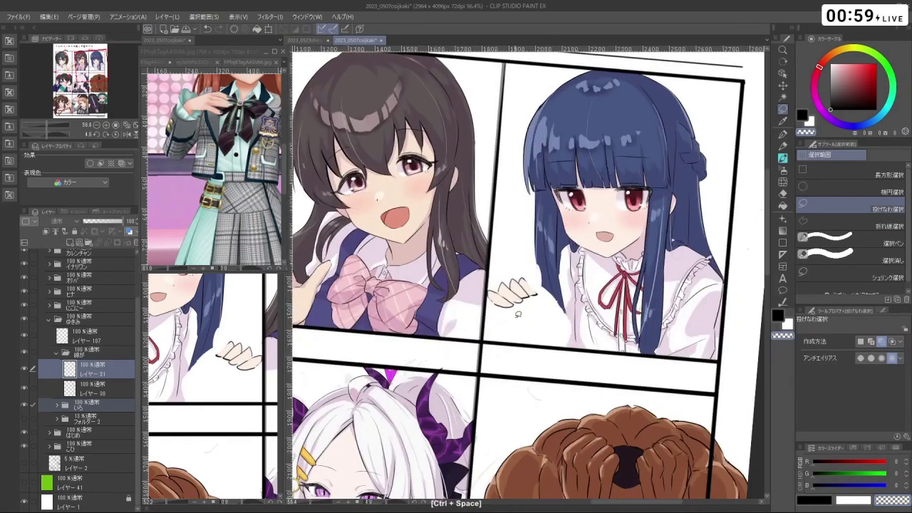
pyautogui.moveTo(530, 273)
pyautogui.mouseDown()
pyautogui.moveTo(540, 323)
pyautogui.moveTo(559, 334)
pyautogui.mouseUp()
pyautogui.click(545, 335)
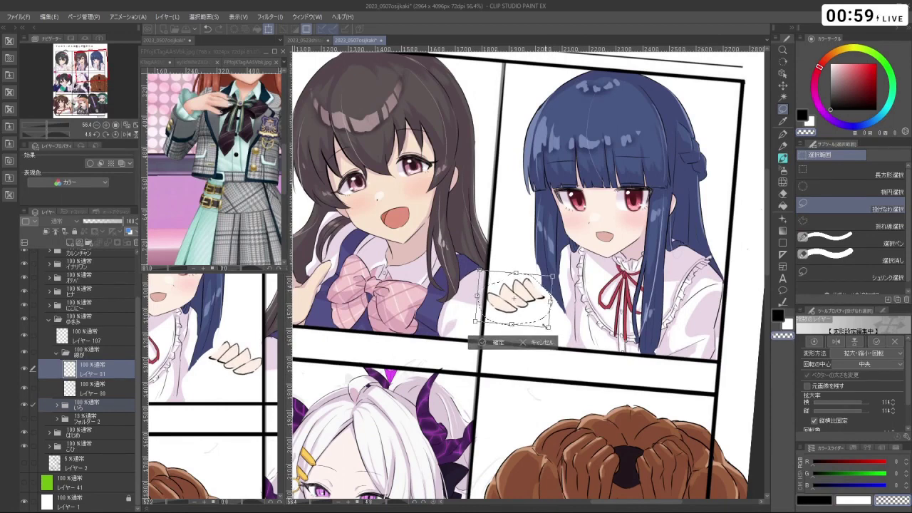
pyautogui.click(476, 344)
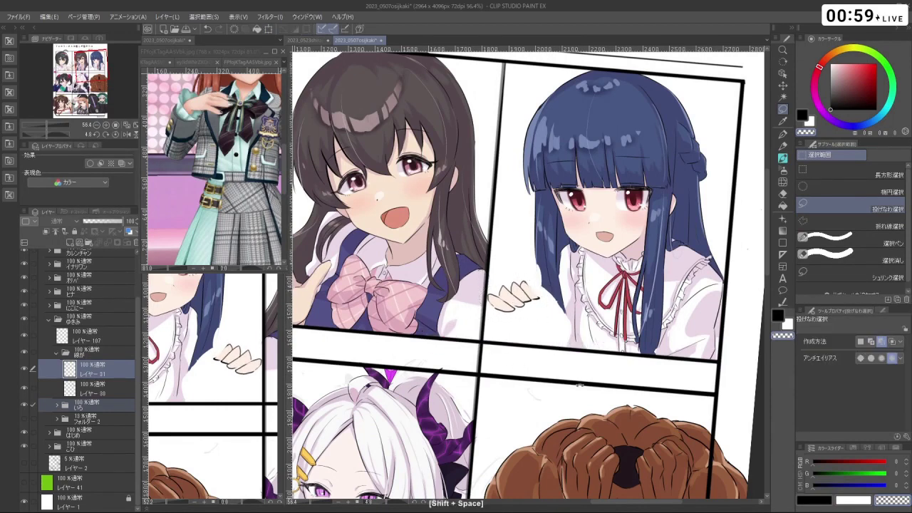
pyautogui.moveTo(613, 213); pyautogui.dragTo(556, 178)
# - On レイヤー 30 with the watercolour brush, undo the stray strokes near the hand
pyautogui.click(90, 389)
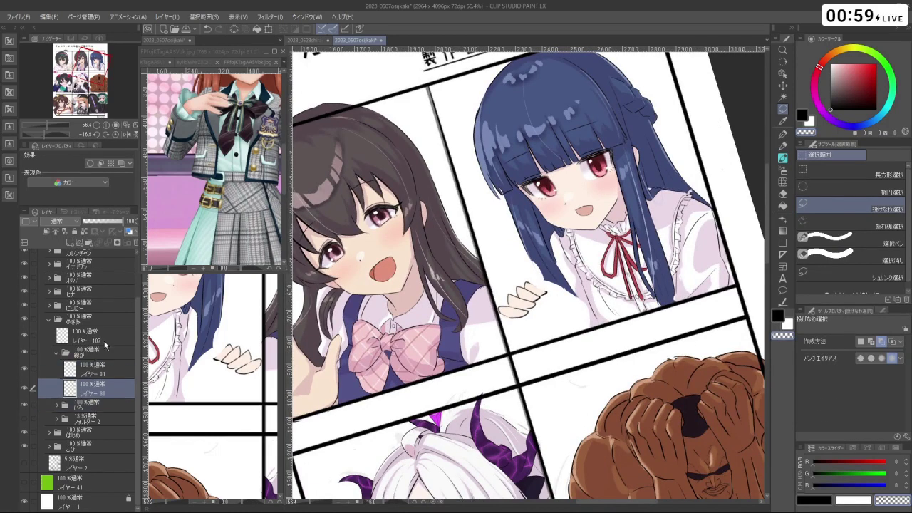
pyautogui.click(783, 159)
pyautogui.moveTo(527, 304)
pyautogui.mouseDown()
pyautogui.moveTo(542, 304)
pyautogui.moveTo(538, 286)
pyautogui.mouseUp()
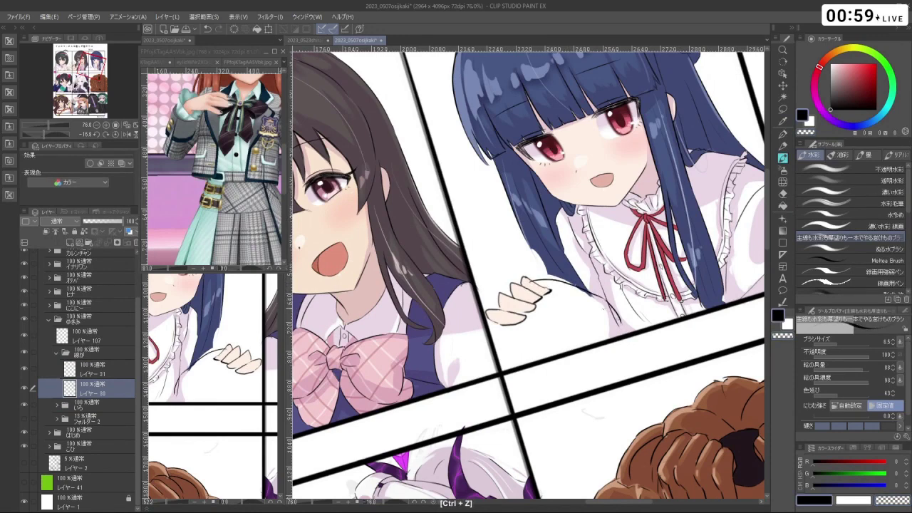
pyautogui.hotkey('ctrl', 'z')
pyautogui.hotkey('ctrl', 'z')
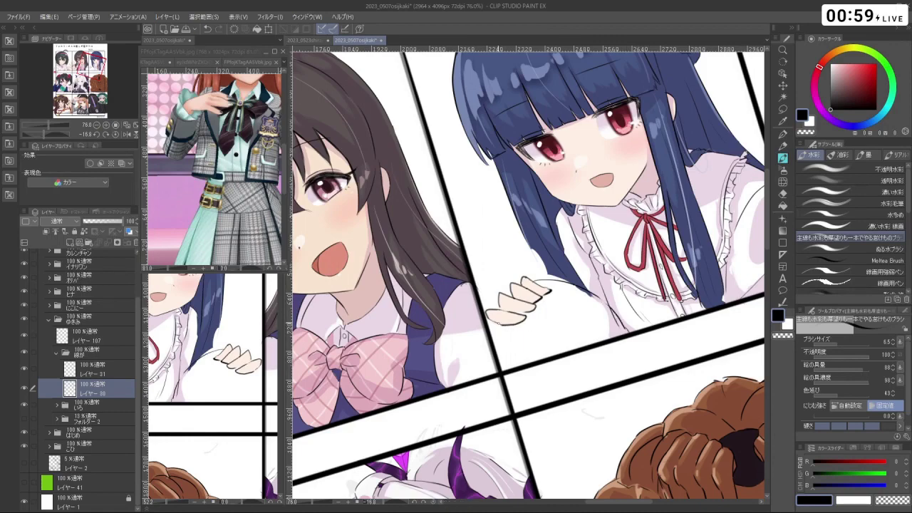
pyautogui.moveTo(641, 179); pyautogui.dragTo(656, 214)
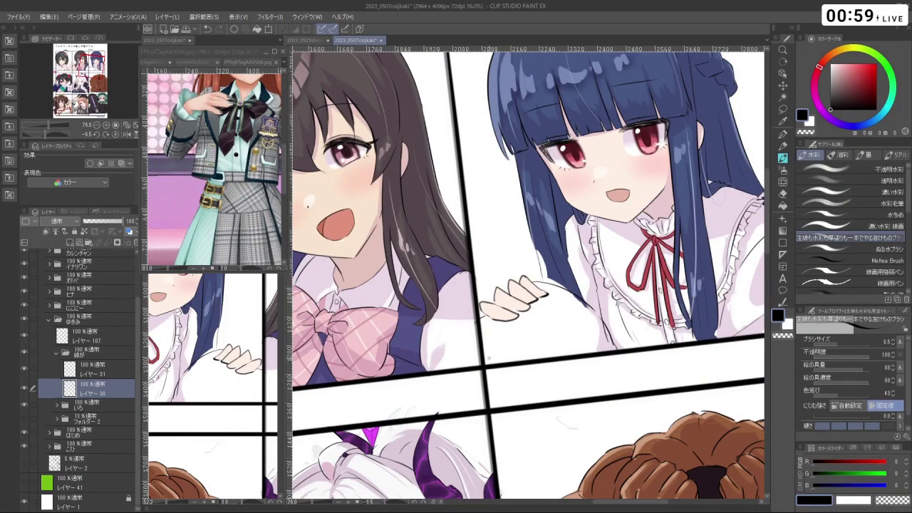
# - Expand the いろ folder, pick up the blue hair colour, and add a new layer
pyautogui.click(63, 408)
pyautogui.click(57, 405)
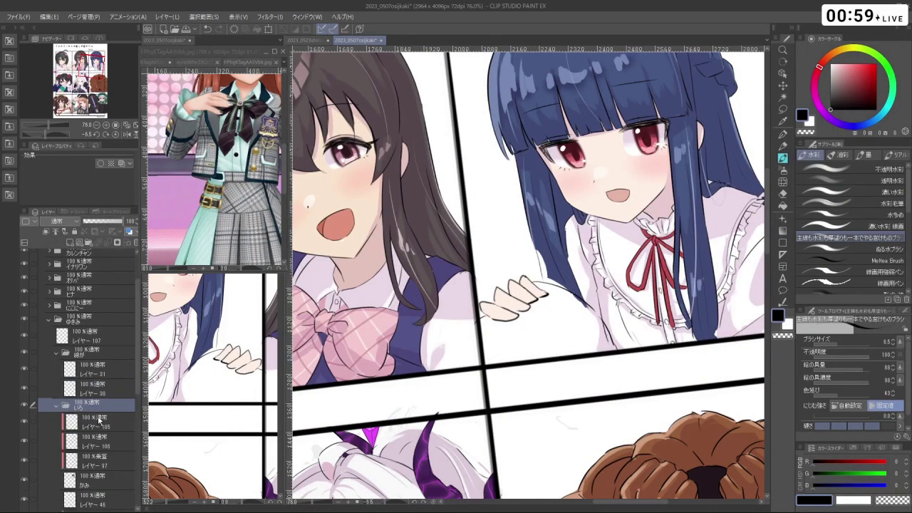
pyautogui.scroll(-5, 136, 370)
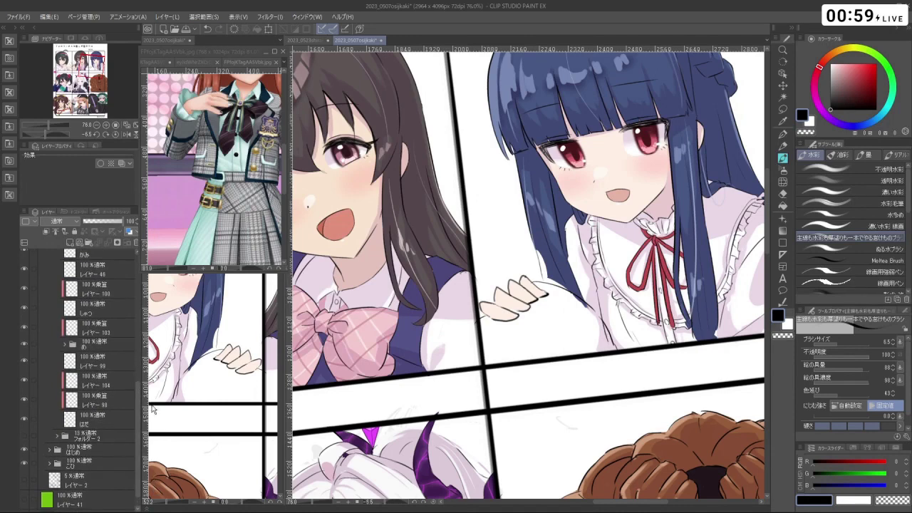
pyautogui.scroll(2, 135, 356)
pyautogui.click(129, 328)
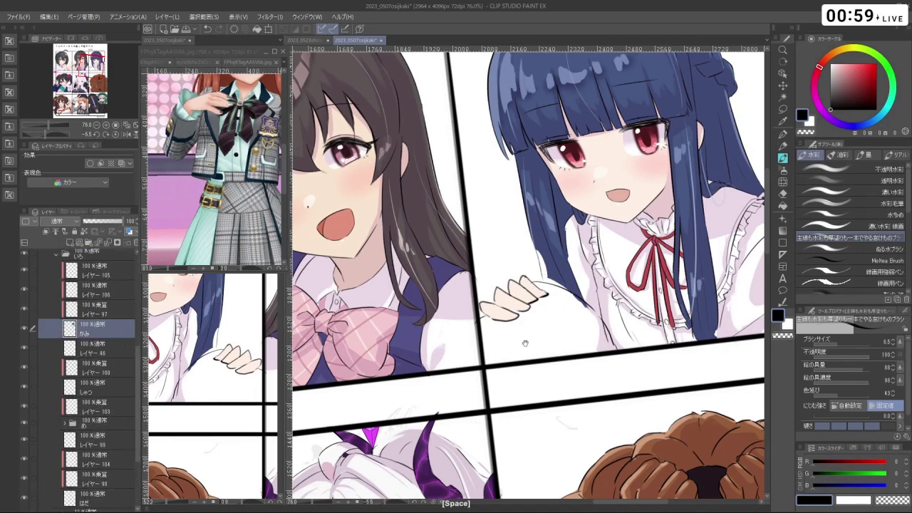
pyautogui.moveTo(525, 343); pyautogui.dragTo(519, 370)
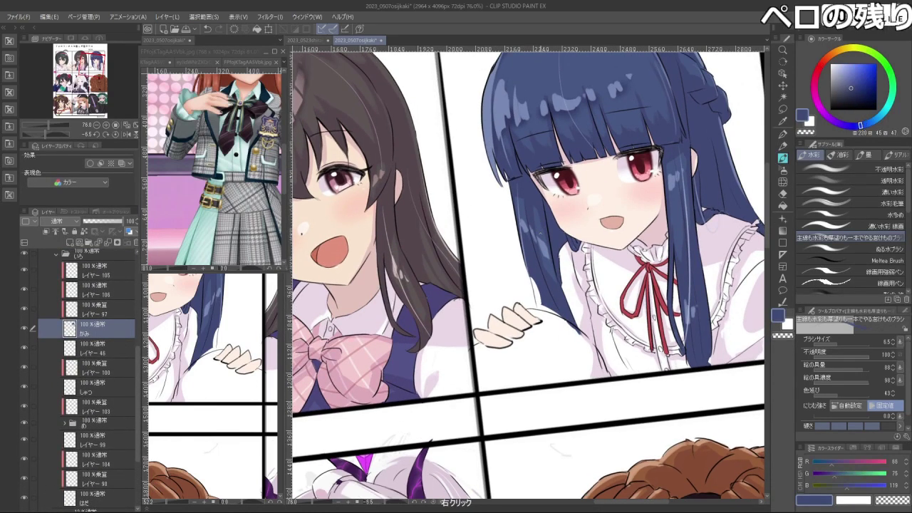
pyautogui.keyDown('alt'); pyautogui.click(534, 283); pyautogui.keyUp('alt')
pyautogui.moveTo(526, 279); pyautogui.dragTo(535, 283)
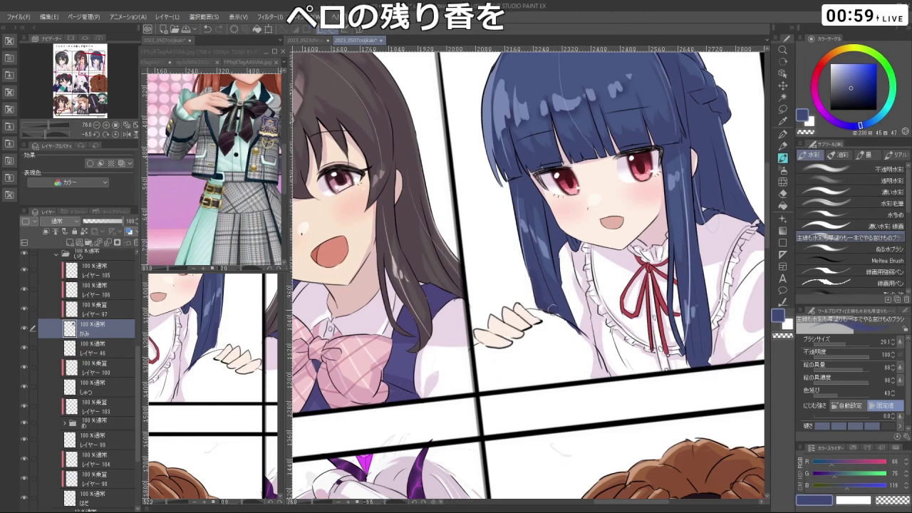
pyautogui.press('c')
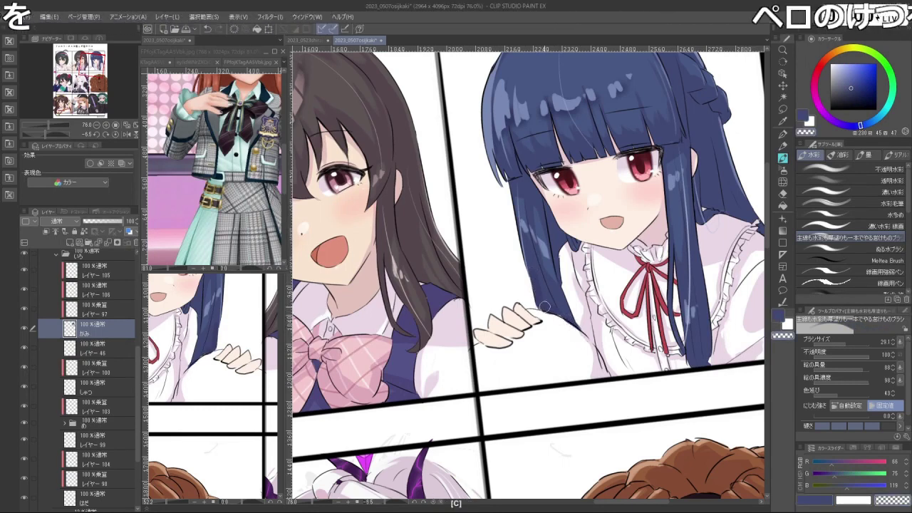
pyautogui.hotkey('ctrl', 'shift', 'n')
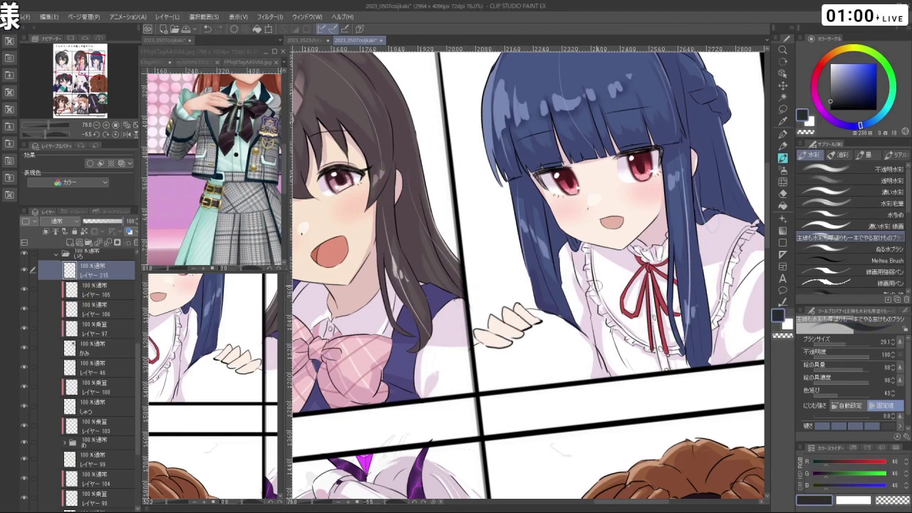
# - Adjust the dark paint colour and brush size, and move レイヤー 215 lower in the stack
pyautogui.click(829, 98)
pyautogui.click(830, 98)
pyautogui.hotkey('ctrl', 'alt')
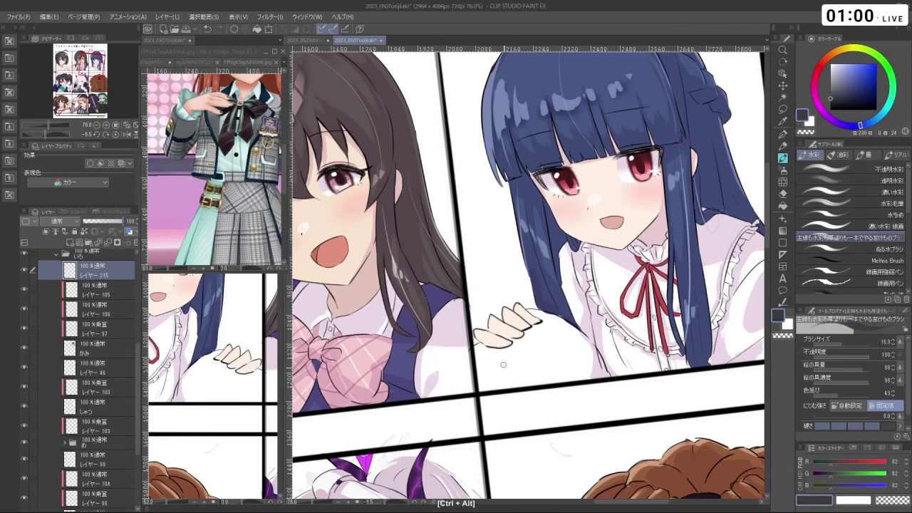
pyautogui.moveTo(498, 362); pyautogui.dragTo(487, 347)
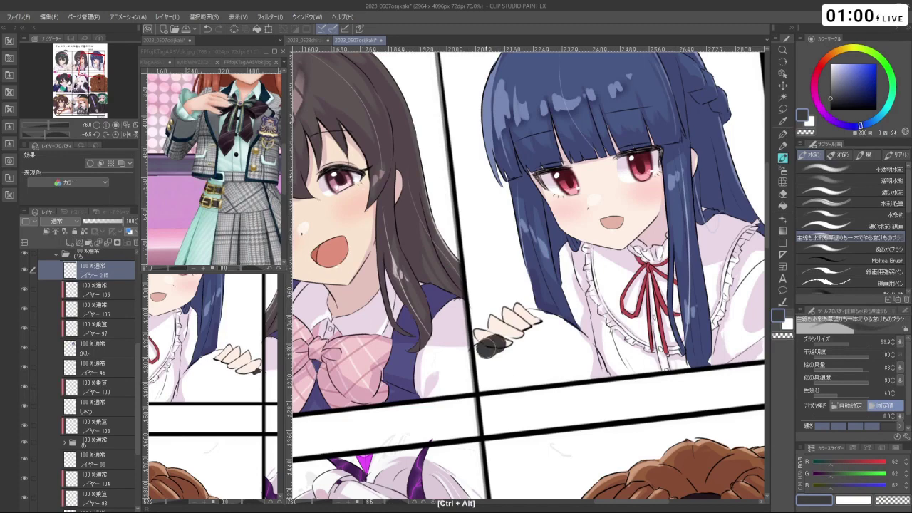
pyautogui.hotkey('ctrl', 'z')
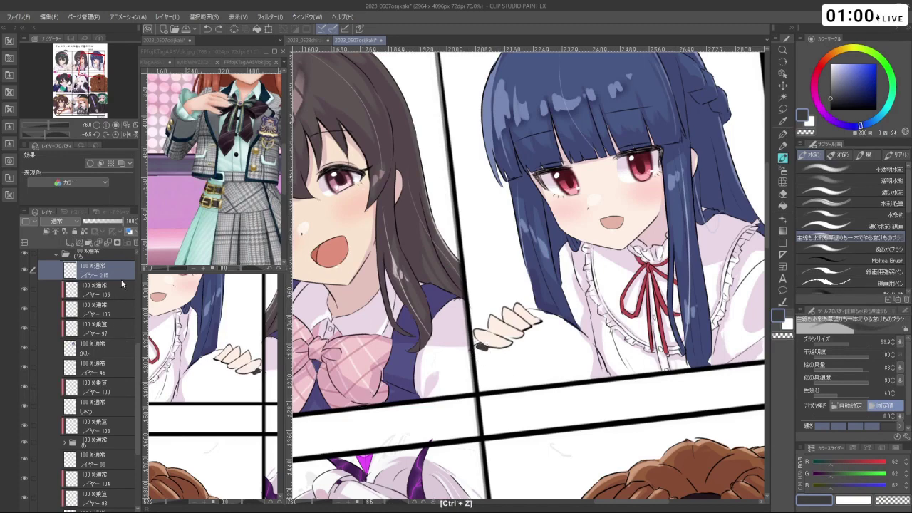
pyautogui.moveTo(139, 360)
pyautogui.mouseDown()
pyautogui.moveTo(140, 399)
pyautogui.moveTo(149, 372)
pyautogui.mouseUp()
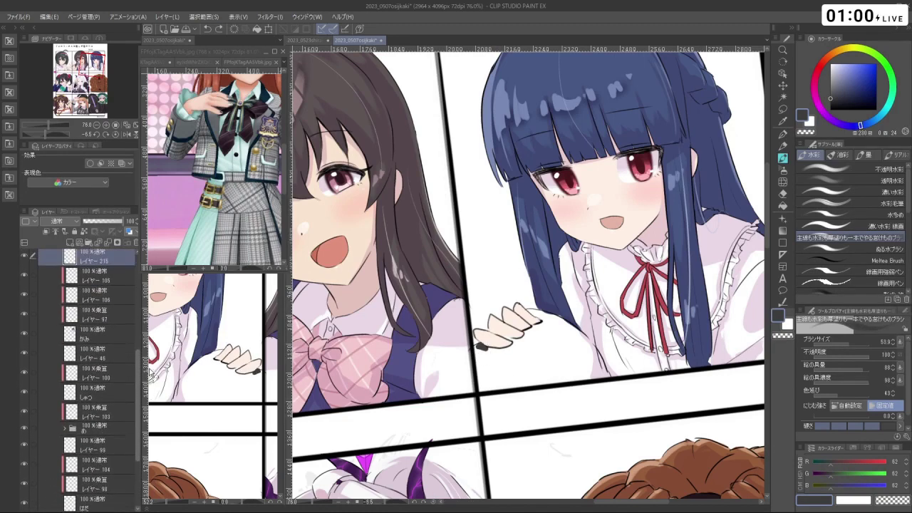
pyautogui.moveTo(111, 281); pyautogui.dragTo(125, 470)
# - Paint the cat's round dark body under the girl's hand up to her fingers
pyautogui.moveTo(480, 347)
pyautogui.mouseDown()
pyautogui.moveTo(512, 356)
pyautogui.moveTo(498, 366)
pyautogui.moveTo(498, 345)
pyautogui.moveTo(484, 352)
pyautogui.moveTo(482, 383)
pyautogui.moveTo(588, 365)
pyautogui.mouseUp()
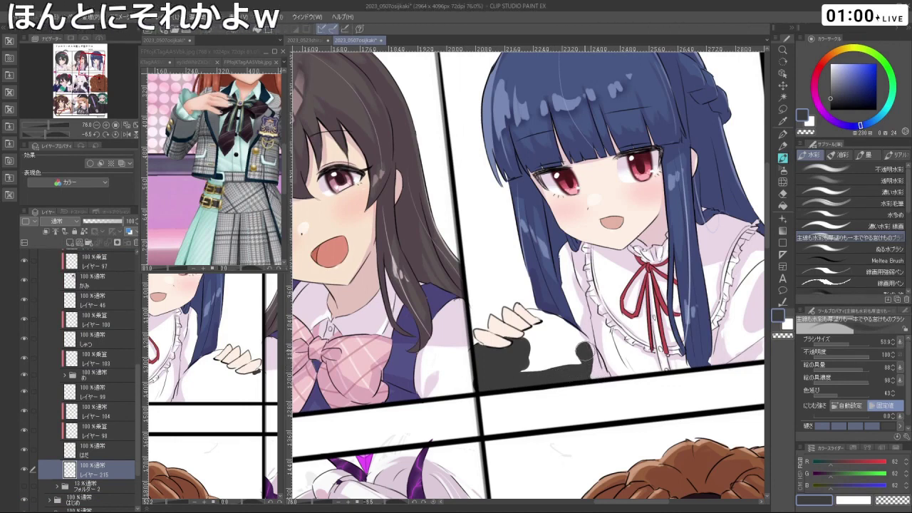
pyautogui.moveTo(565, 335)
pyautogui.mouseDown()
pyautogui.moveTo(533, 317)
pyautogui.moveTo(528, 346)
pyautogui.moveTo(553, 362)
pyautogui.moveTo(587, 364)
pyautogui.mouseUp()
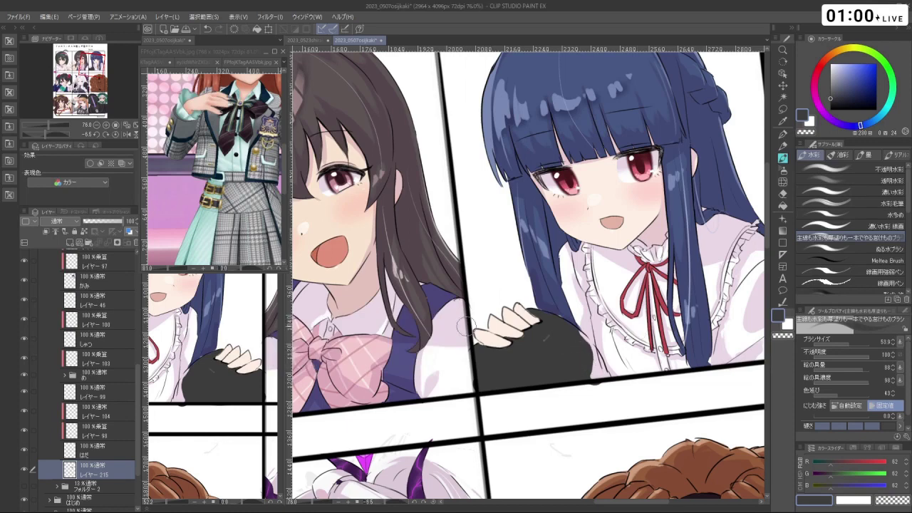
pyautogui.click(110, 344)
pyautogui.moveTo(606, 360); pyautogui.dragTo(581, 342)
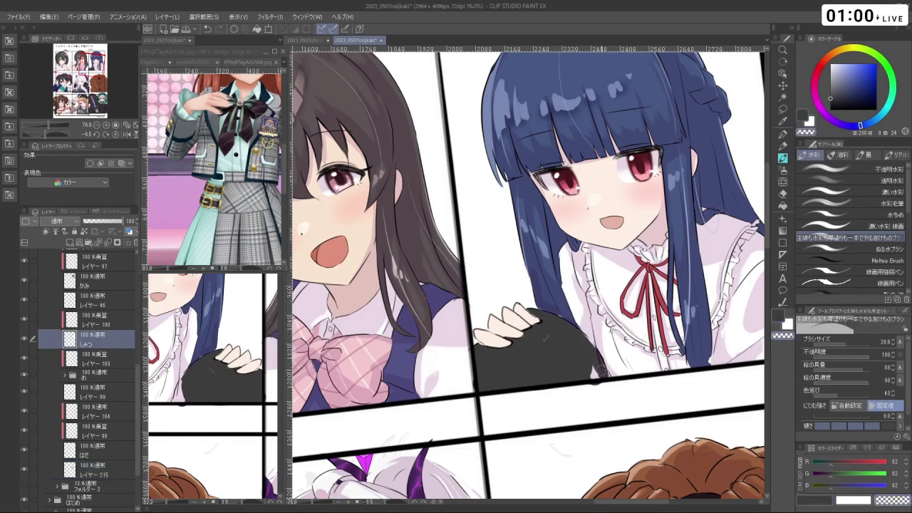
pyautogui.moveTo(598, 376); pyautogui.dragTo(586, 364)
pyautogui.scroll(-5, 591, 355)
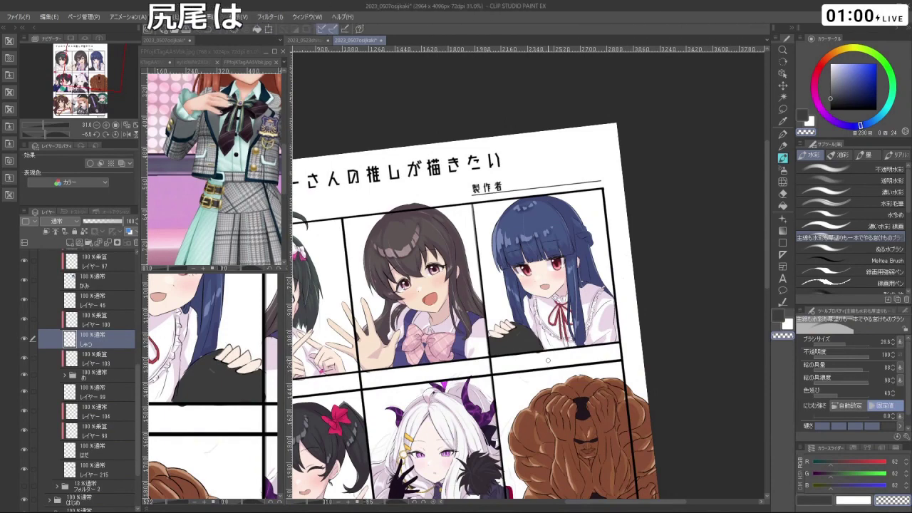
pyautogui.scroll(4, 548, 360)
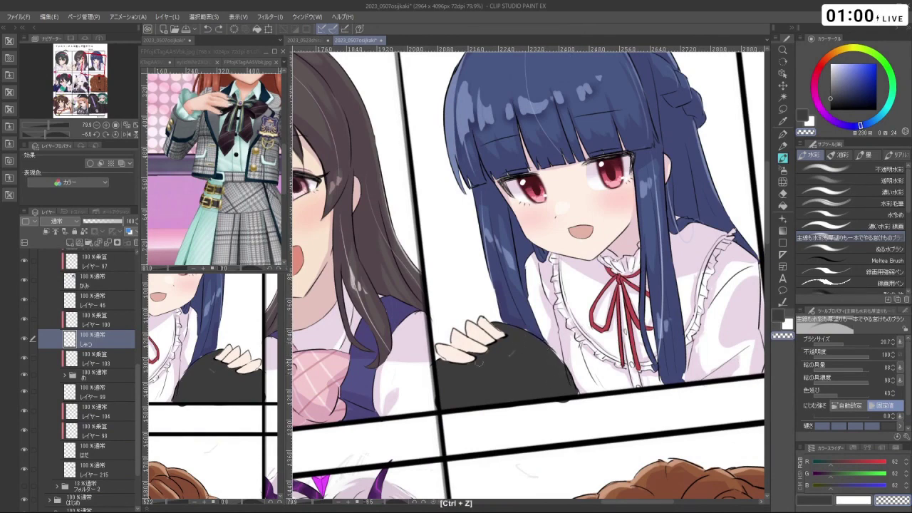
pyautogui.scroll(5, 117, 335)
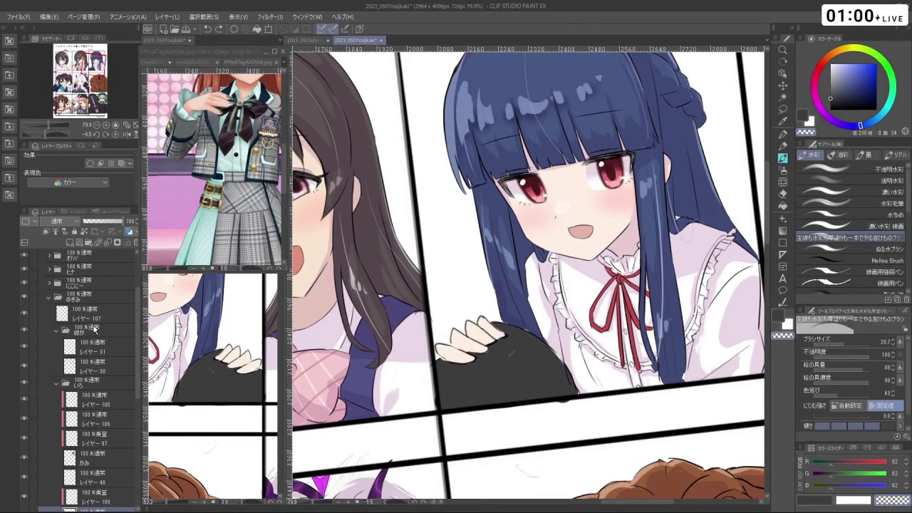
# - Try tail strokes rising from the cat's body on レイヤー 107, undoing them
pyautogui.click(96, 316)
pyautogui.moveTo(548, 369); pyautogui.dragTo(554, 374)
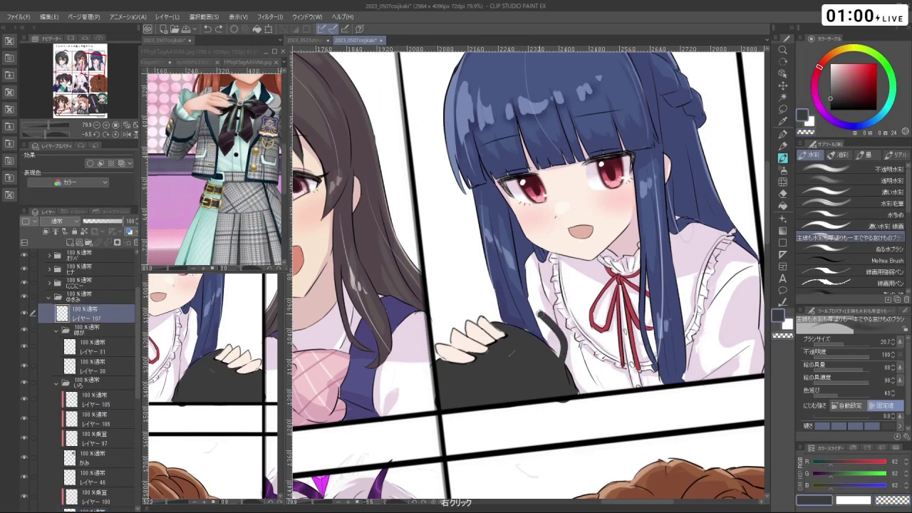
pyautogui.moveTo(508, 324)
pyautogui.mouseDown()
pyautogui.moveTo(487, 310)
pyautogui.moveTo(471, 254)
pyautogui.mouseUp()
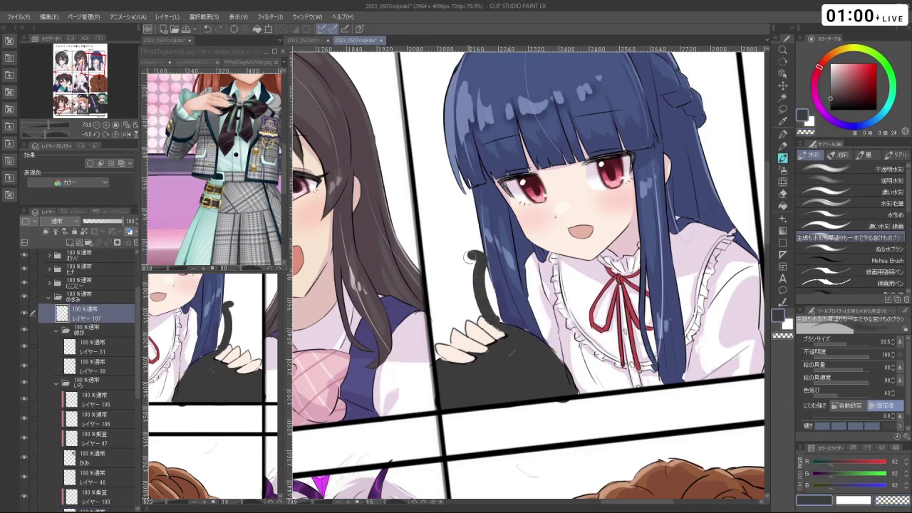
pyautogui.hotkey('ctrl', 'z')
pyautogui.moveTo(487, 305); pyautogui.dragTo(462, 255)
pyautogui.hotkey('ctrl', 'z')
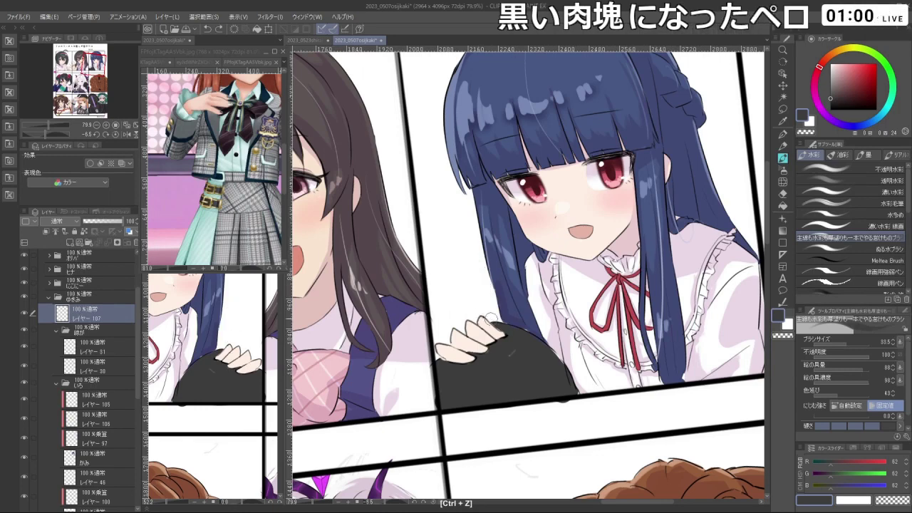
# - On レイヤー 215, paint the cat's curled tail toward the upper left
pyautogui.scroll(-5, 107, 356)
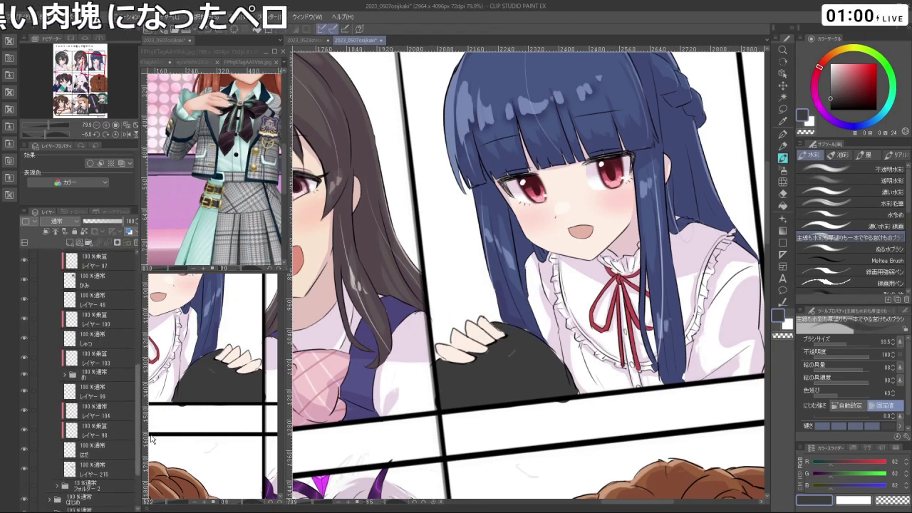
pyautogui.click(100, 453)
pyautogui.moveTo(502, 328); pyautogui.dragTo(440, 243)
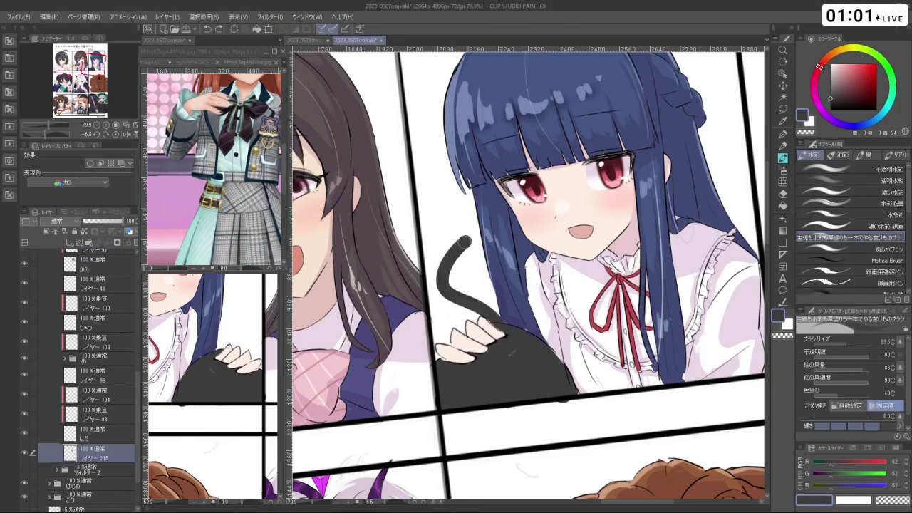
pyautogui.hotkey('ctrl', 'z')
pyautogui.moveTo(499, 328); pyautogui.dragTo(434, 247)
pyautogui.hotkey('ctrl', 'z')
pyautogui.moveTo(503, 328)
pyautogui.mouseDown()
pyautogui.moveTo(471, 280)
pyautogui.moveTo(438, 239)
pyautogui.mouseUp()
pyautogui.hotkey('ctrl', 'z')
pyautogui.moveTo(499, 328)
pyautogui.mouseDown()
pyautogui.moveTo(456, 261)
pyautogui.moveTo(427, 262)
pyautogui.moveTo(456, 266)
pyautogui.moveTo(491, 324)
pyautogui.mouseUp()
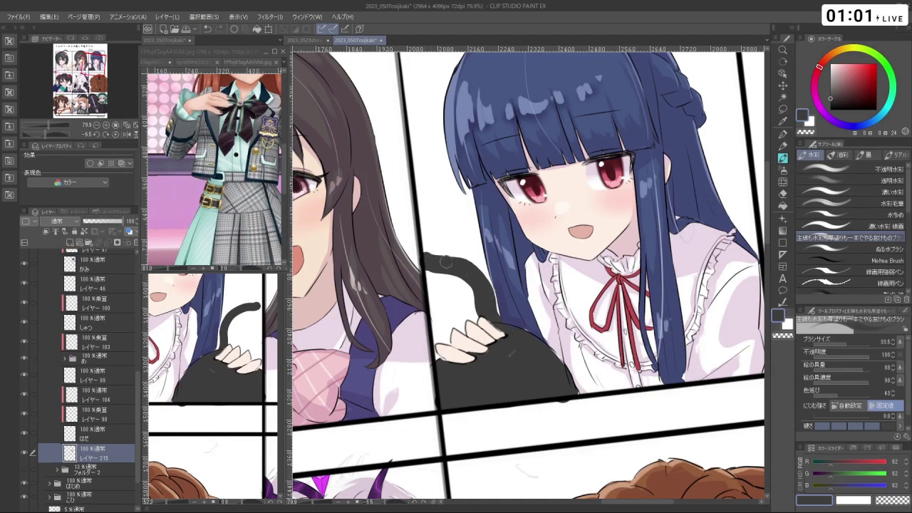
pyautogui.scroll(-4, 422, 254)
pyautogui.moveTo(422, 254); pyautogui.dragTo(499, 342)
pyautogui.moveTo(638, 362); pyautogui.dragTo(477, 507)
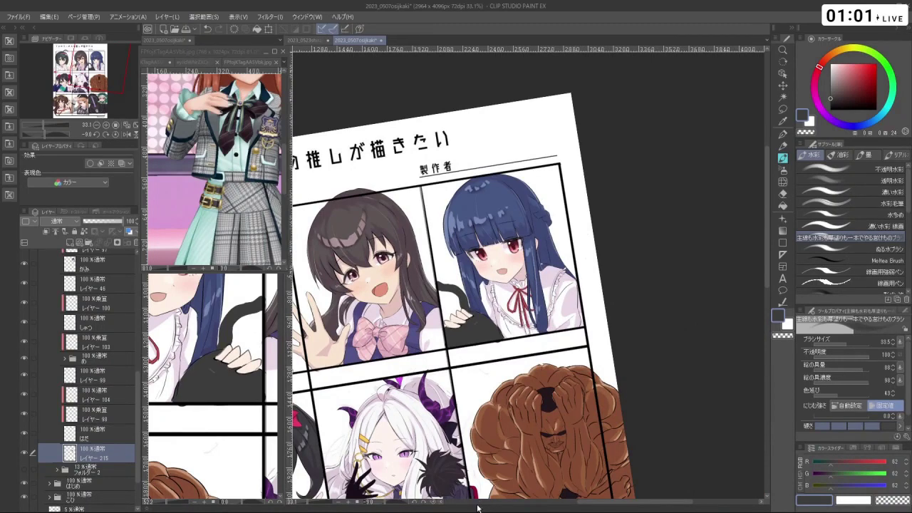
# - Zoom and rotate the view onto the blue-haired girl's hand and cat, and shrink the brush
pyautogui.scroll(5, 484, 328)
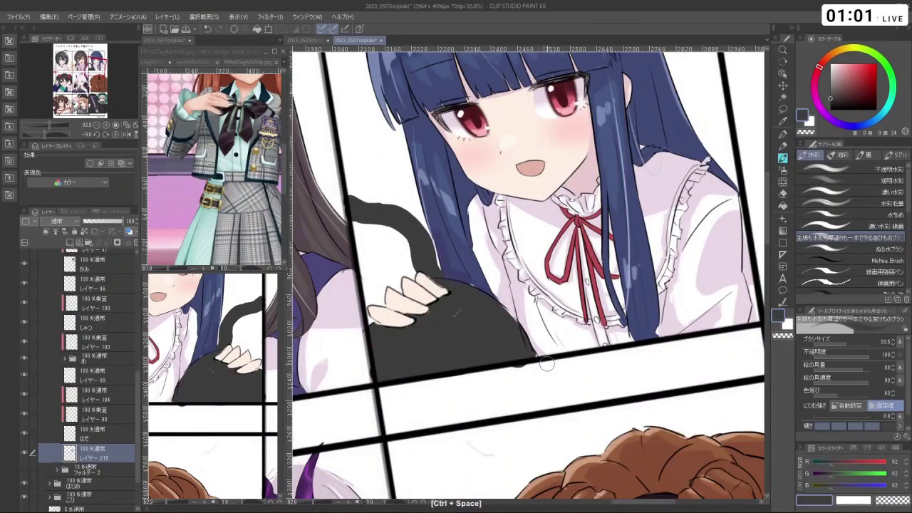
pyautogui.press('c')
pyautogui.moveTo(481, 380); pyautogui.dragTo(670, 235)
pyautogui.scroll(-3, 528, 300)
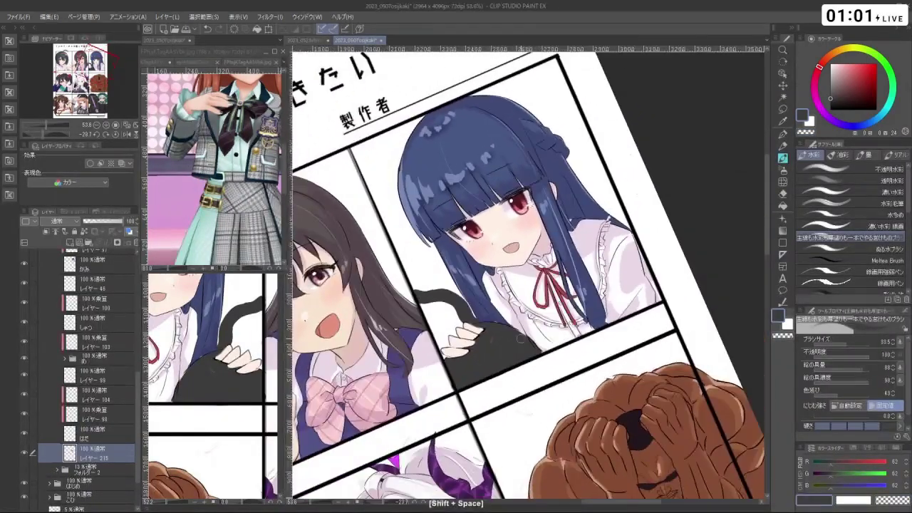
pyautogui.click(485, 329)
pyautogui.moveTo(503, 349); pyautogui.dragTo(501, 318)
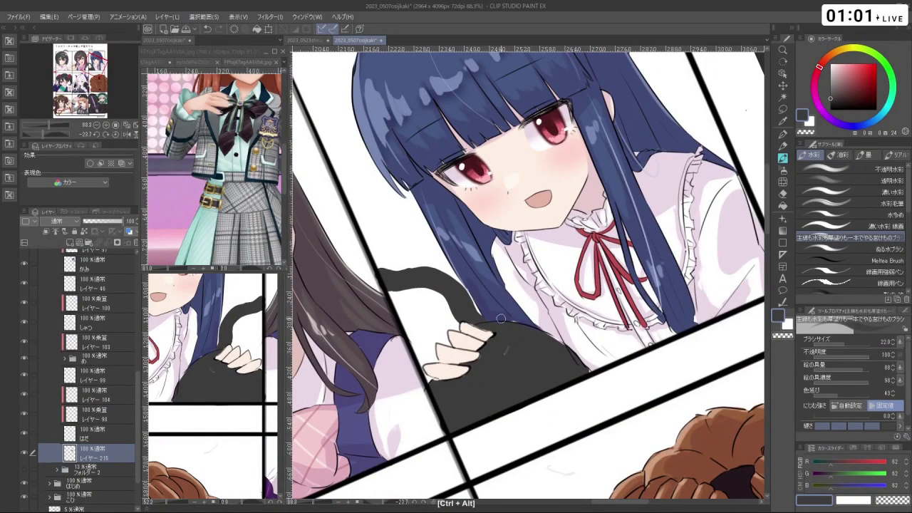
pyautogui.scroll(5, 106, 325)
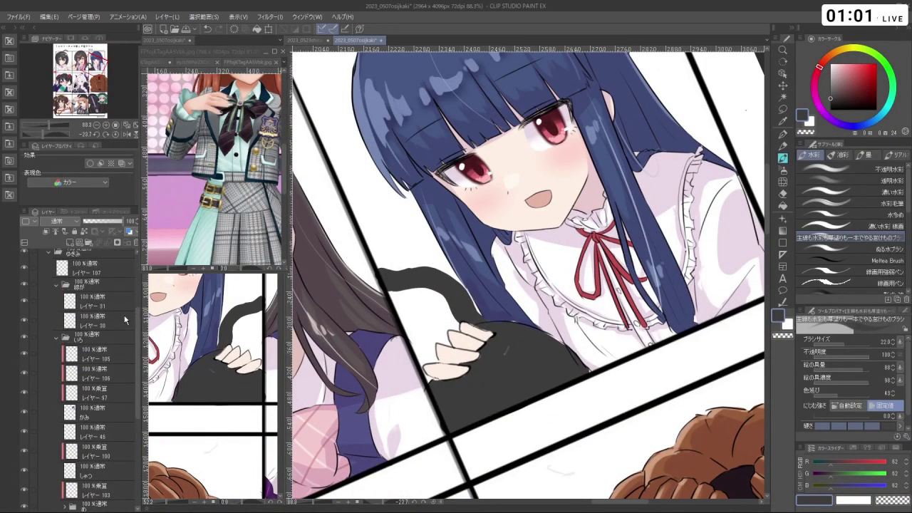
# - Reduce the brush to 16.5, restore the drawing colour, and switch to layer 107
pyautogui.click(107, 332)
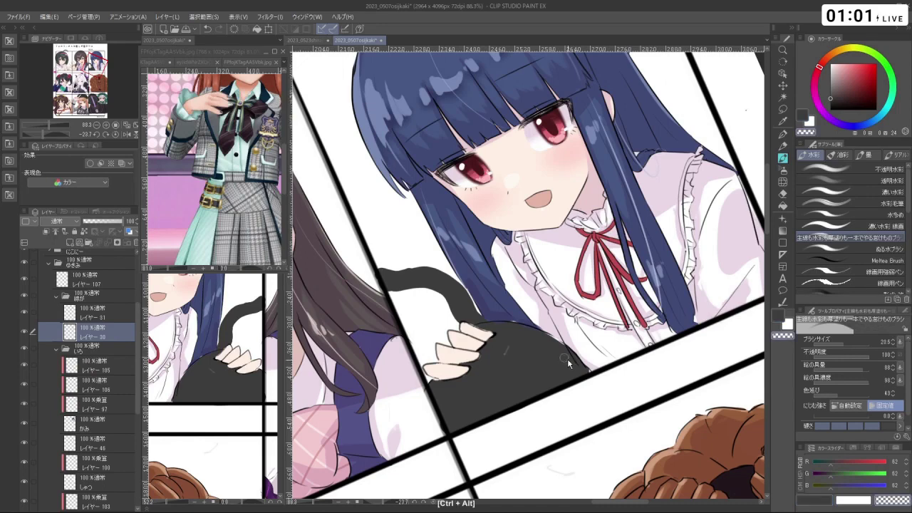
pyautogui.moveTo(568, 358); pyautogui.dragTo(563, 348)
pyautogui.press('c')
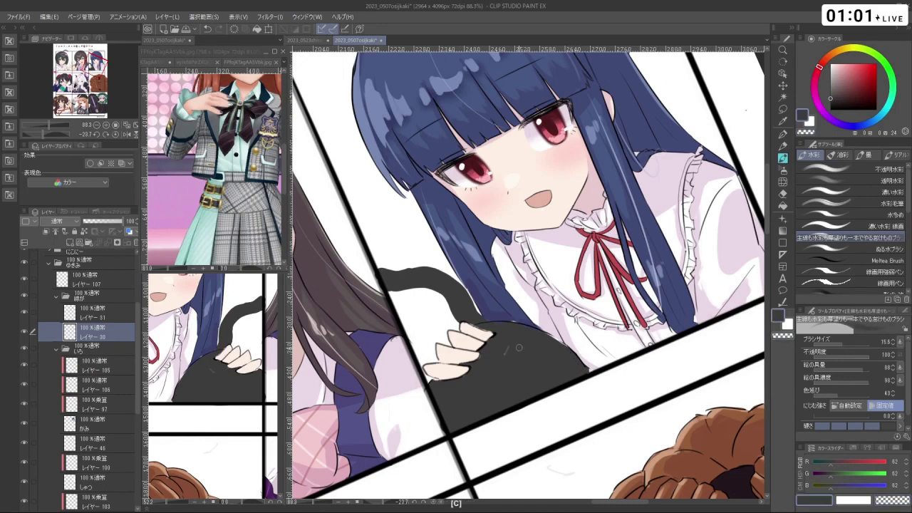
pyautogui.moveTo(595, 389); pyautogui.dragTo(480, 302)
pyautogui.keyDown('ctrl'); pyautogui.keyDown('shift'); pyautogui.click(479, 303); pyautogui.keyUp('shift'); pyautogui.keyUp('ctrl')
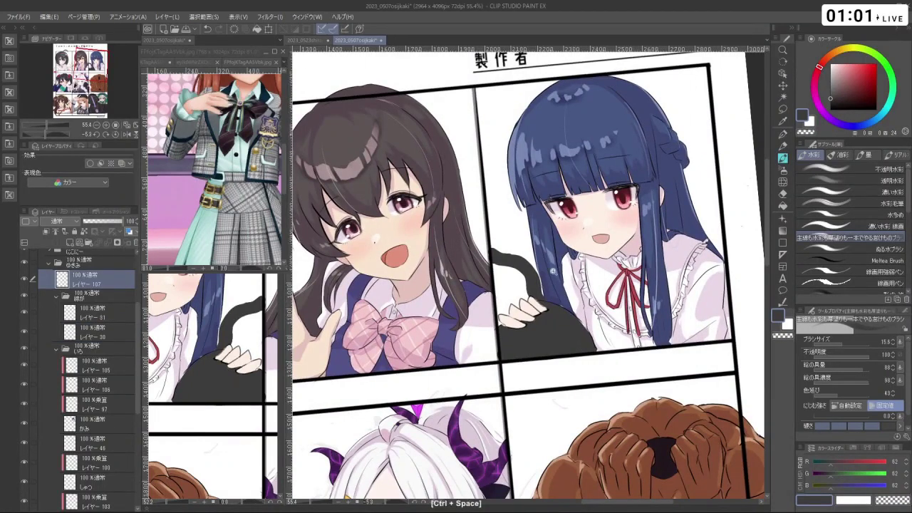
pyautogui.moveTo(555, 272); pyautogui.dragTo(553, 262)
# - Sample the girl's hair blue and try short strands on her hair, undoing rejected ones
pyautogui.rightClick(554, 269)
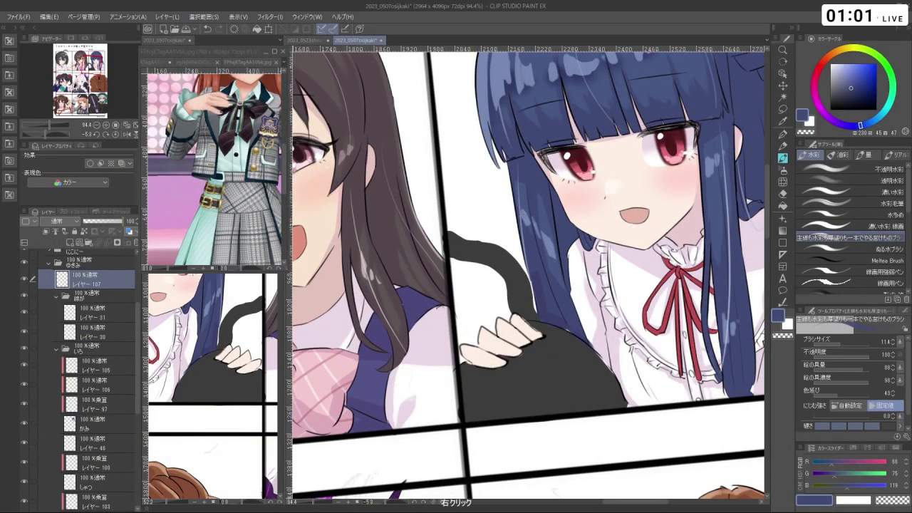
pyautogui.hotkey('ctrl', 'z')
pyautogui.moveTo(526, 226)
pyautogui.mouseDown()
pyautogui.moveTo(527, 208)
pyautogui.moveTo(536, 209)
pyautogui.mouseUp()
pyautogui.moveTo(542, 250); pyautogui.dragTo(527, 323)
pyautogui.hotkey('ctrl', 'z')
pyautogui.moveTo(583, 311); pyautogui.dragTo(582, 329)
pyautogui.hotkey('ctrl', 'z')
# - Shrink the brush to 5.4 and paint thin strands on the blue hair, undoing misplaced ones
pyautogui.moveTo(563, 223); pyautogui.dragTo(478, 273)
pyautogui.moveTo(636, 265); pyautogui.dragTo(627, 253)
pyautogui.moveTo(613, 214); pyautogui.dragTo(614, 352)
pyautogui.hotkey('ctrl', 'z')
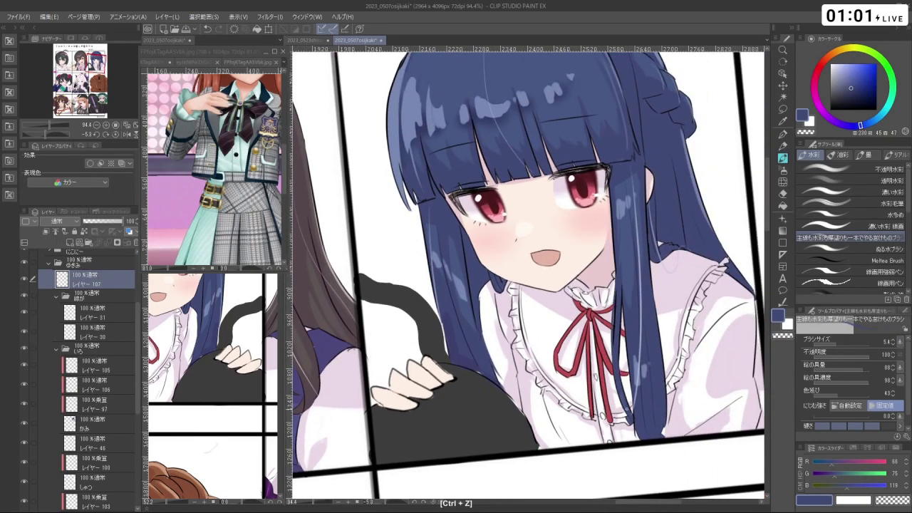
pyautogui.moveTo(541, 249); pyautogui.dragTo(528, 323)
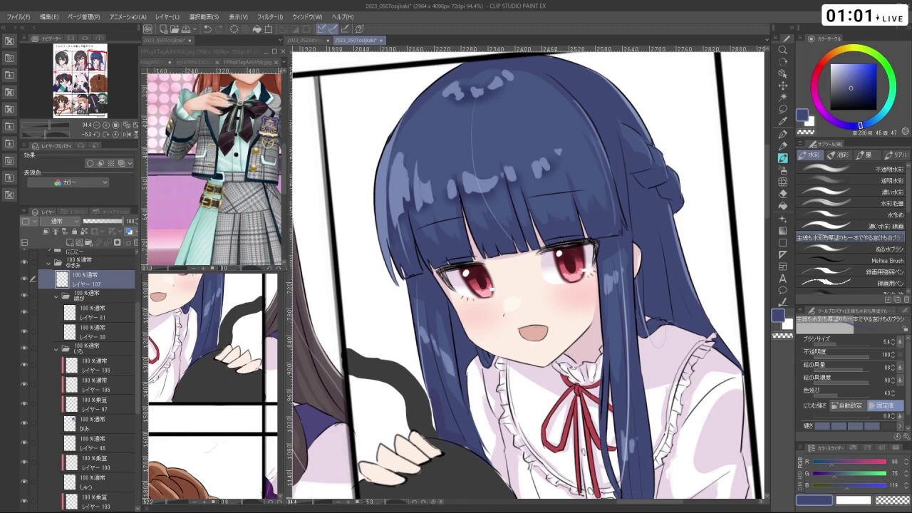
pyautogui.hotkey('ctrl', 'z')
# - Add thin dark hair strands beside and under the brown-haired girl's eyes
pyautogui.moveTo(657, 219); pyautogui.dragTo(613, 220)
pyautogui.moveTo(428, 270); pyautogui.dragTo(479, 261)
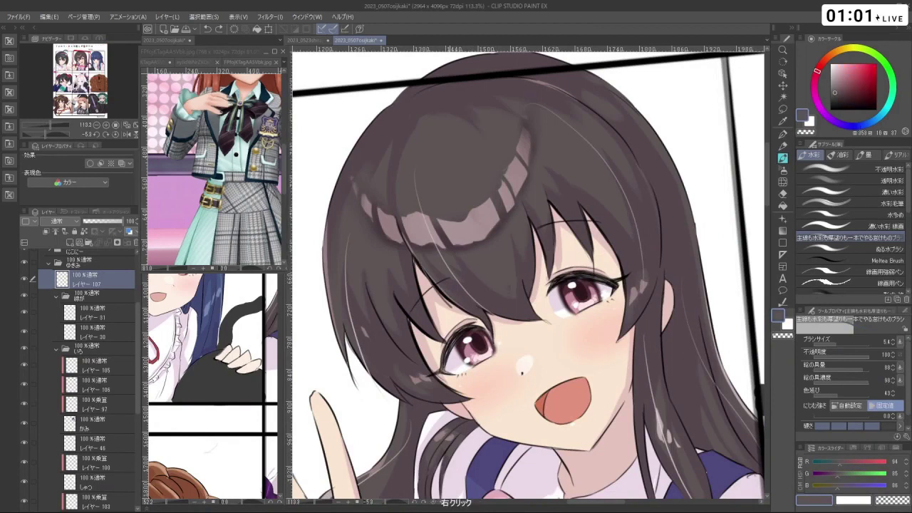
pyautogui.hotkey('ctrl', 'z')
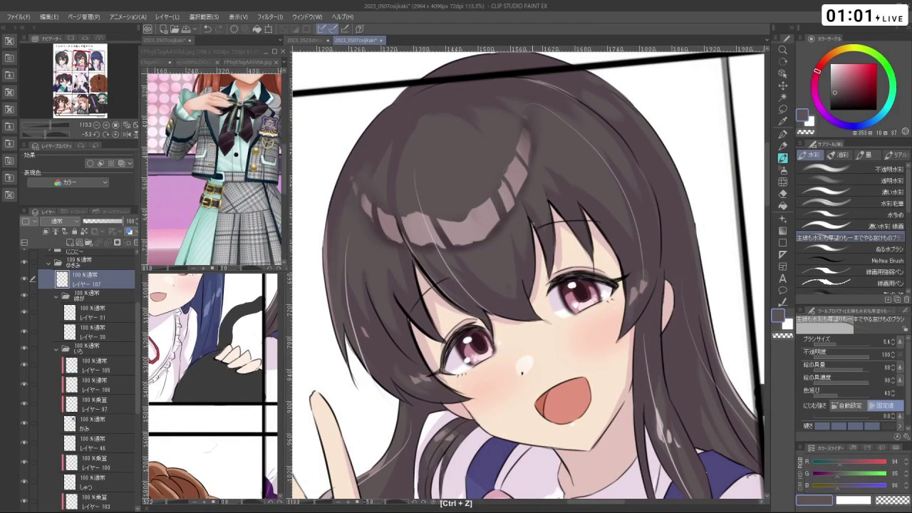
pyautogui.moveTo(534, 268); pyautogui.dragTo(535, 297)
pyautogui.hotkey('ctrl', 'z')
pyautogui.moveTo(617, 285); pyautogui.dragTo(617, 342)
pyautogui.moveTo(453, 390); pyautogui.dragTo(467, 396)
pyautogui.scroll(-5, 581, 378)
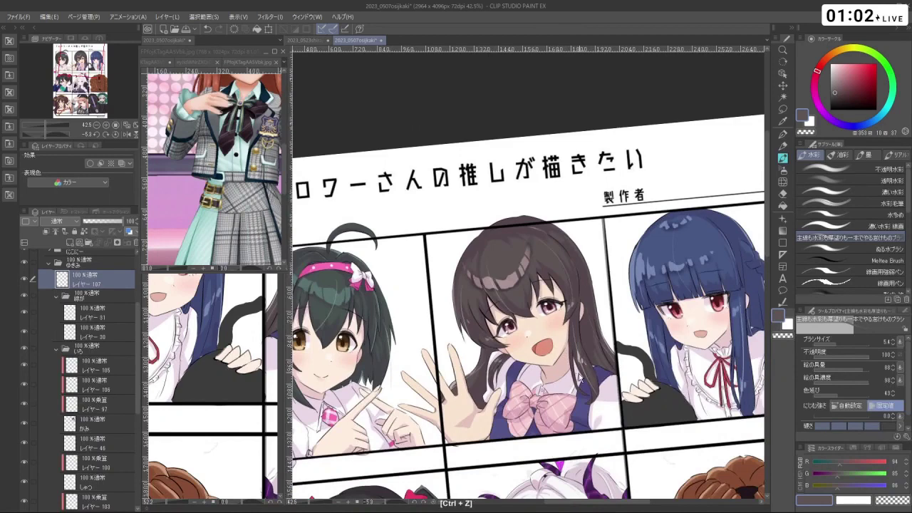
# - Zoom in on the winking girl's hair and sample its dark colour
pyautogui.moveTo(528, 285); pyautogui.dragTo(595, 176)
pyautogui.moveTo(435, 449); pyautogui.dragTo(417, 330)
pyautogui.scroll(5, 418, 329)
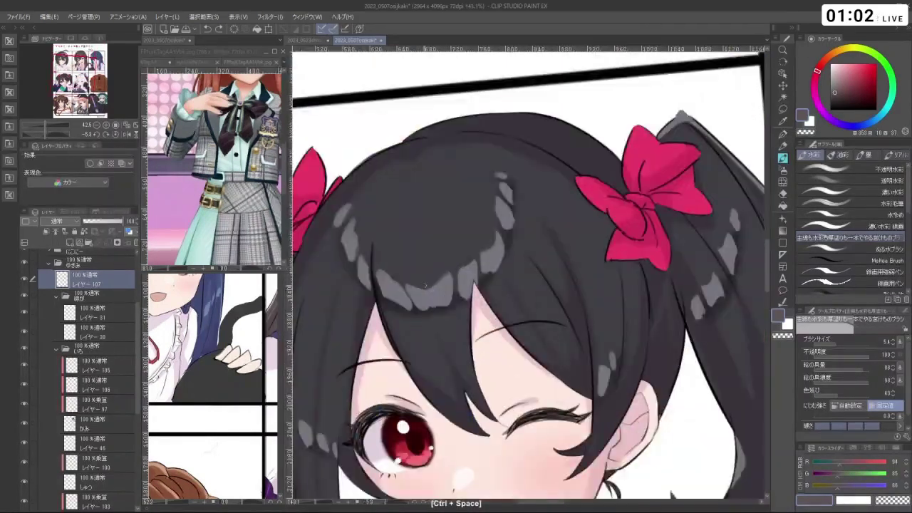
pyautogui.rightClick(420, 340)
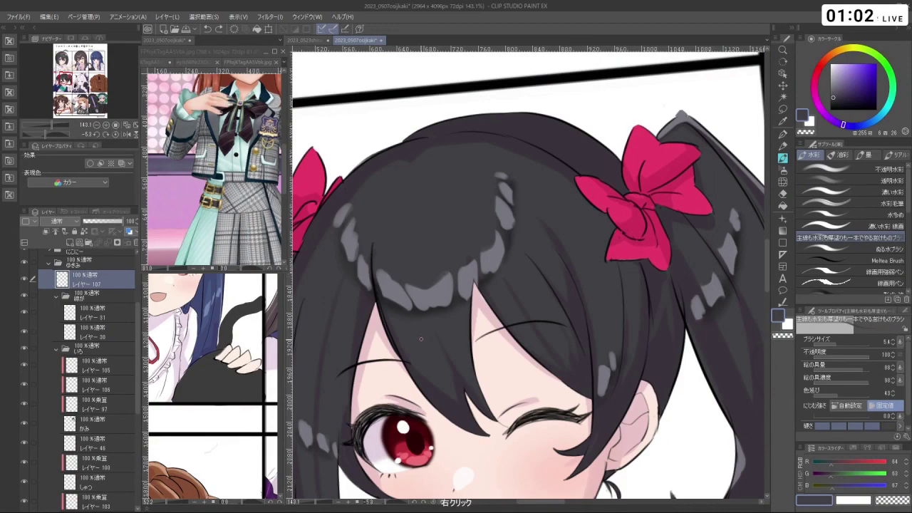
# - Collapse the ゆきみ folder and select the フォルダー1 and then ボンドルド folders
pyautogui.scroll(-5, 512, 320)
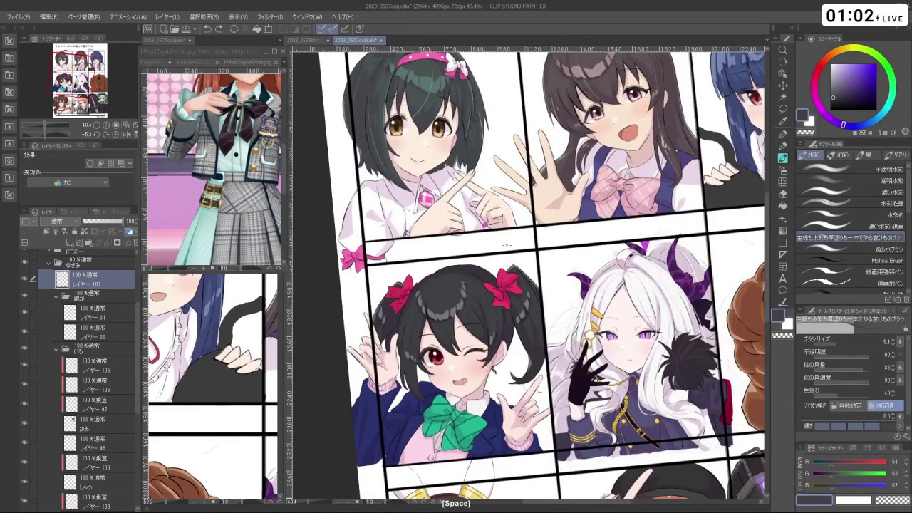
pyautogui.scroll(-3, 505, 244)
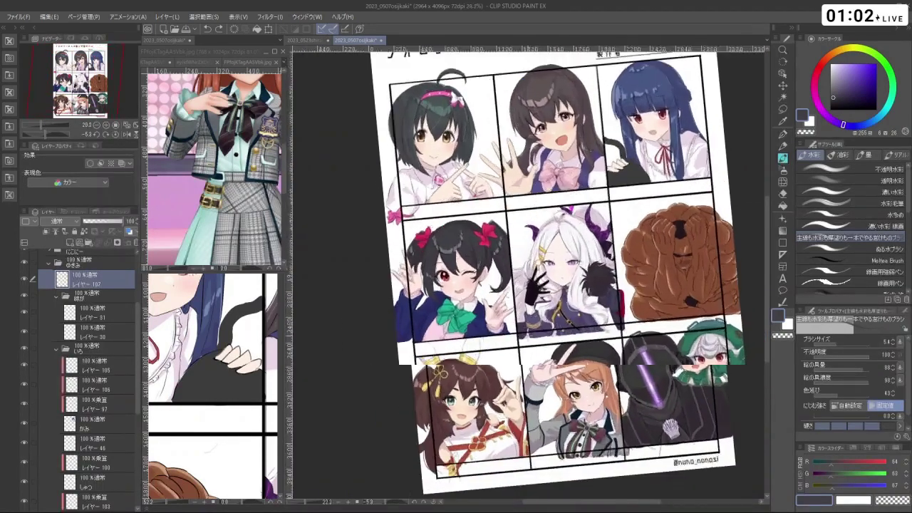
pyautogui.scroll(2, 531, 275)
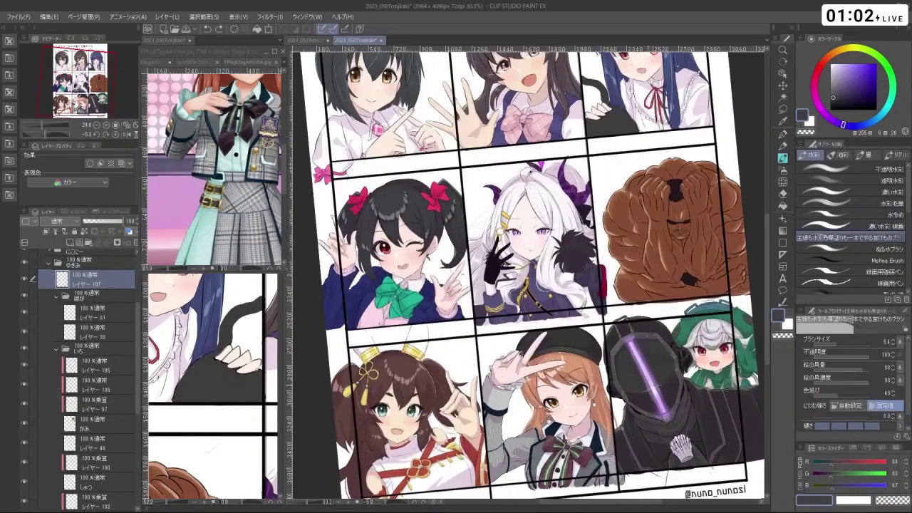
pyautogui.scroll(-2, 520, 270)
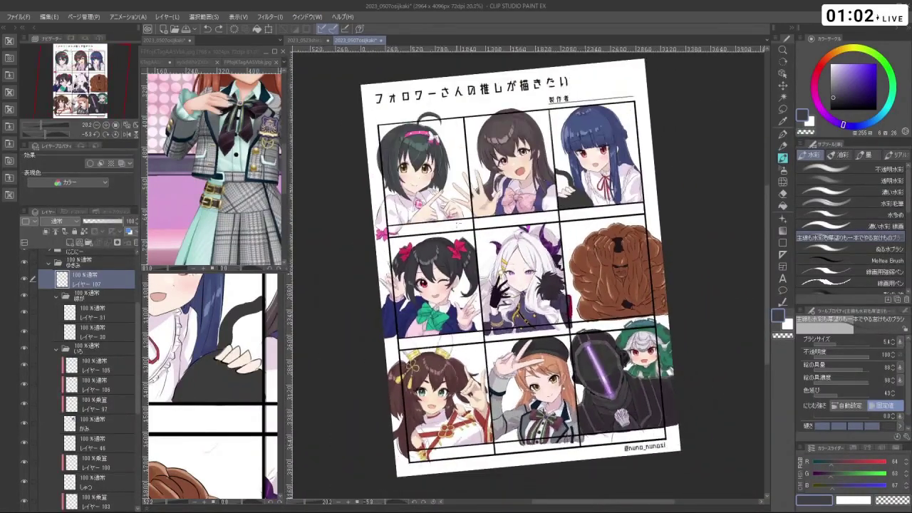
pyautogui.scroll(1, 459, 228)
pyautogui.scroll(2, 61, 294)
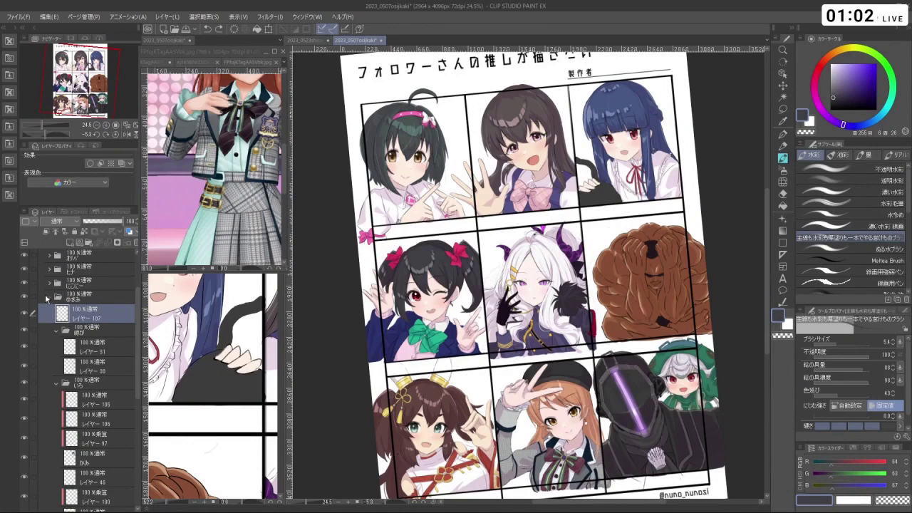
pyautogui.click(48, 298)
pyautogui.click(73, 279)
pyautogui.click(82, 293)
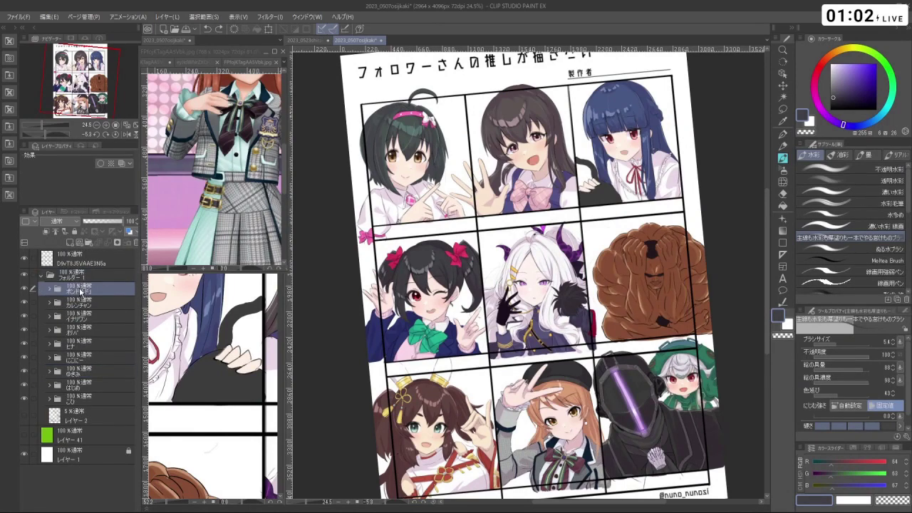
# - Expand the ゆきみ folder and make レイヤー98 the working layer
pyautogui.scroll(5, 528, 267)
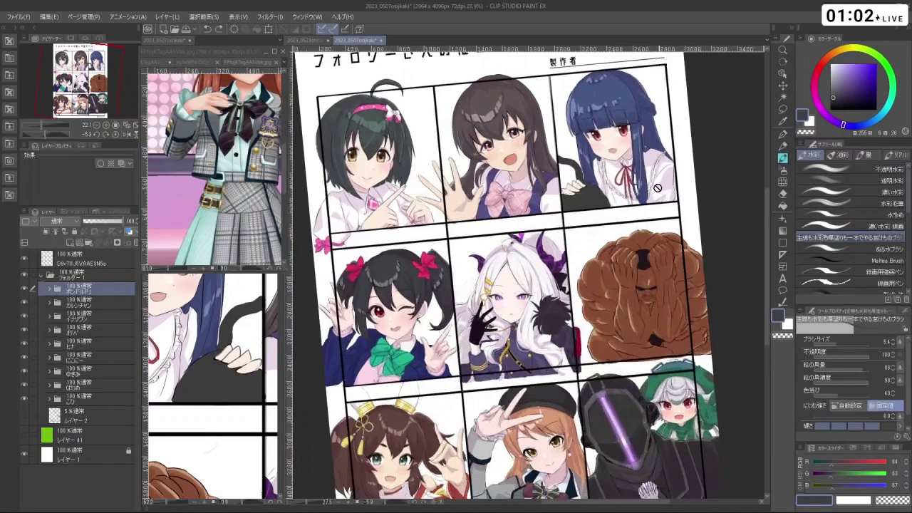
pyautogui.scroll(-5, 606, 169)
pyautogui.scroll(2, 611, 109)
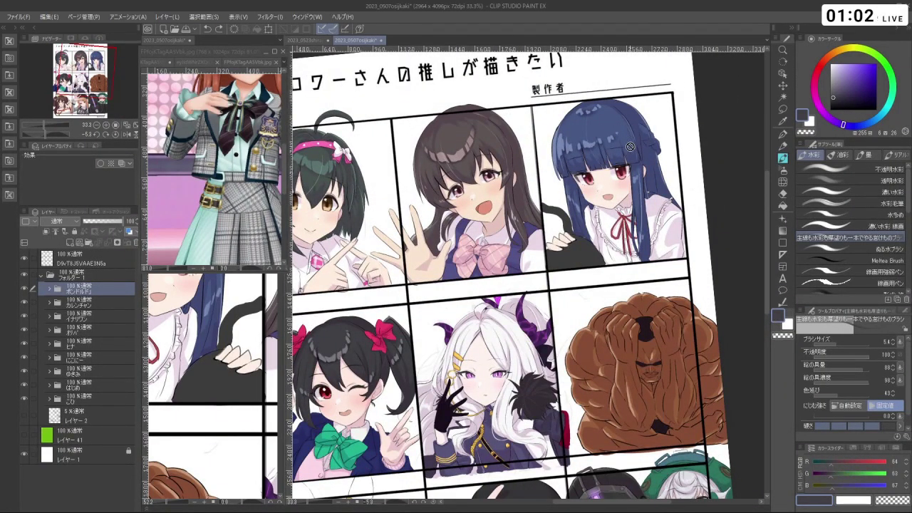
pyautogui.scroll(1, 630, 152)
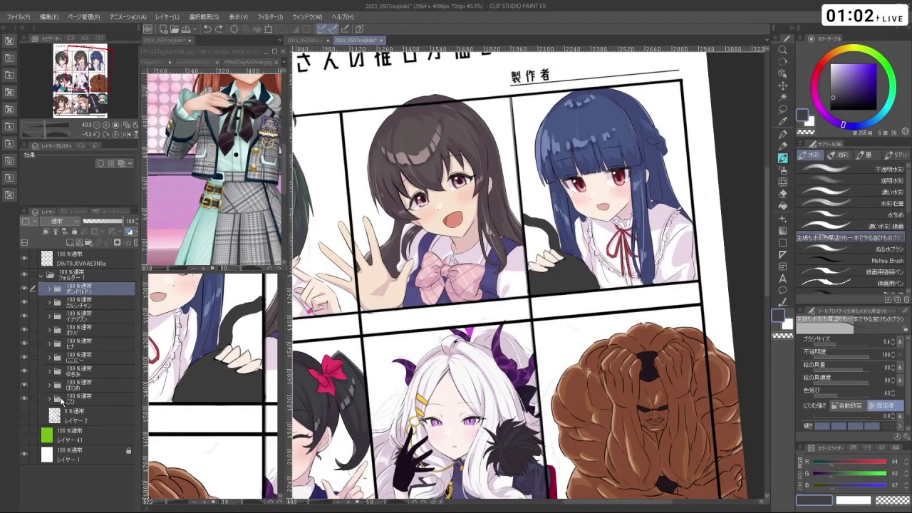
pyautogui.click(55, 374)
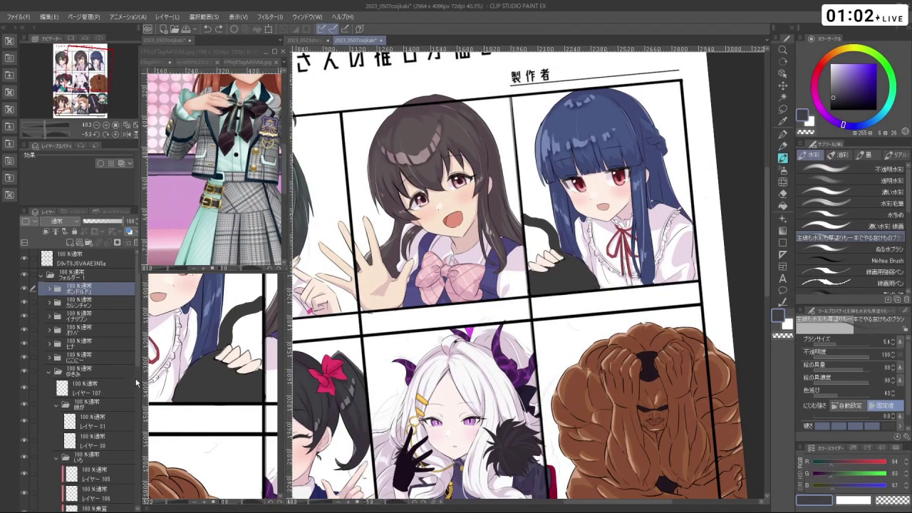
pyautogui.scroll(-6, 109, 391)
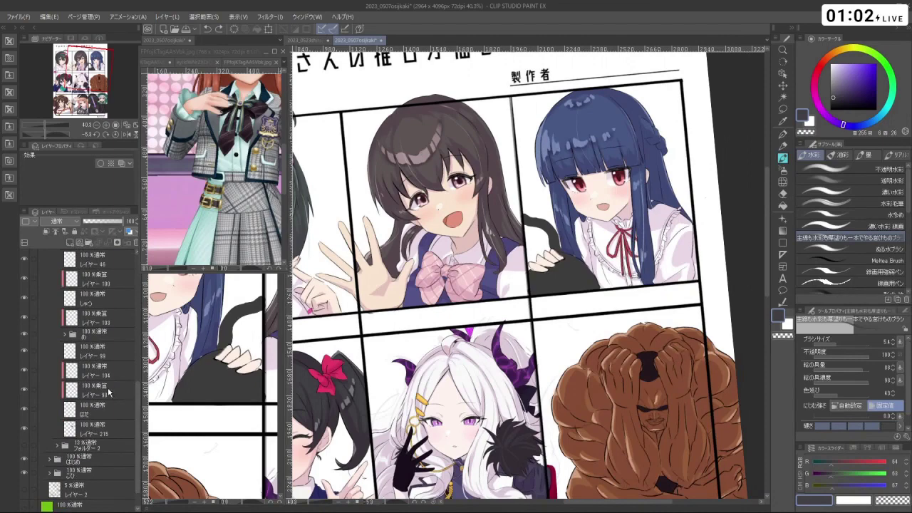
pyautogui.click(109, 392)
pyautogui.moveTo(506, 263)
pyautogui.mouseDown()
pyautogui.moveTo(534, 135)
pyautogui.moveTo(534, 232)
pyautogui.moveTo(465, 295)
pyautogui.moveTo(462, 279)
pyautogui.mouseUp()
# - Sample the blouse lavender and add a 乗算 (Multiply) layer above レイヤー215
pyautogui.keyDown('alt'); pyautogui.click(534, 232); pyautogui.keyUp('alt')
pyautogui.hotkey('ctrl', 'z')
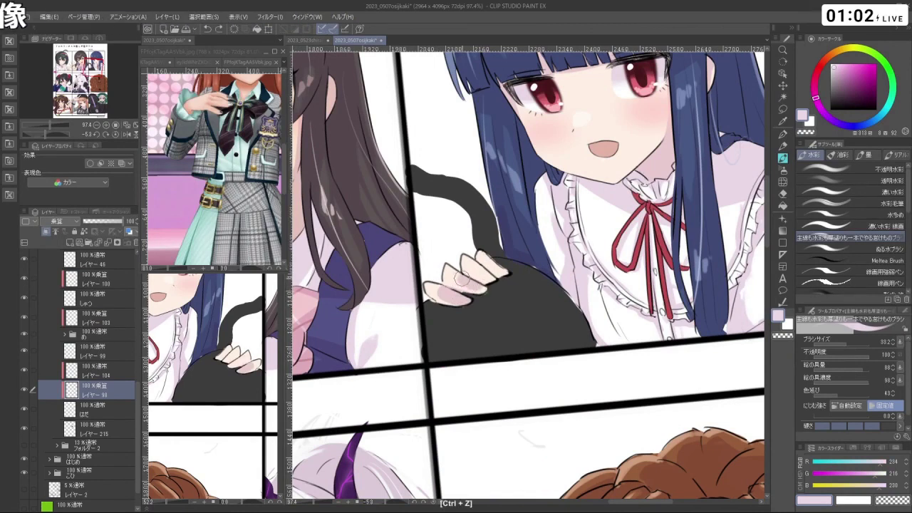
pyautogui.press('space')
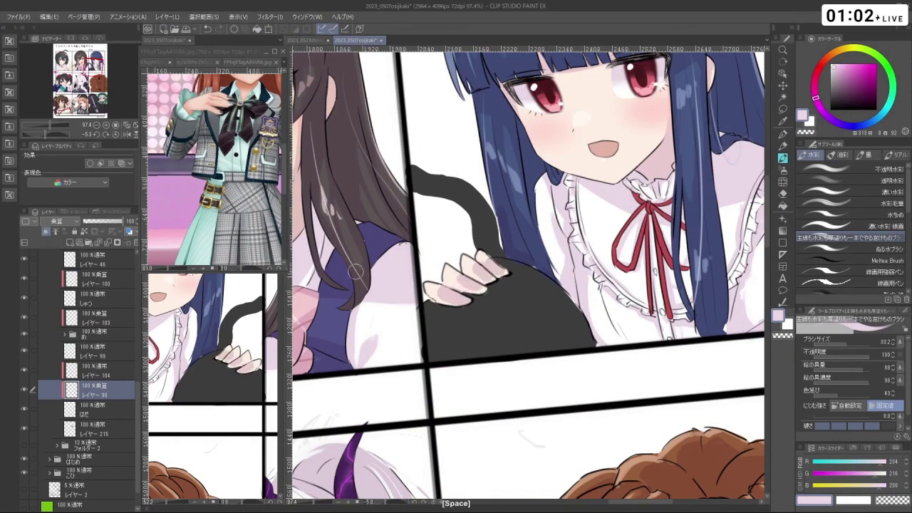
pyautogui.click(114, 429)
pyautogui.click(70, 244)
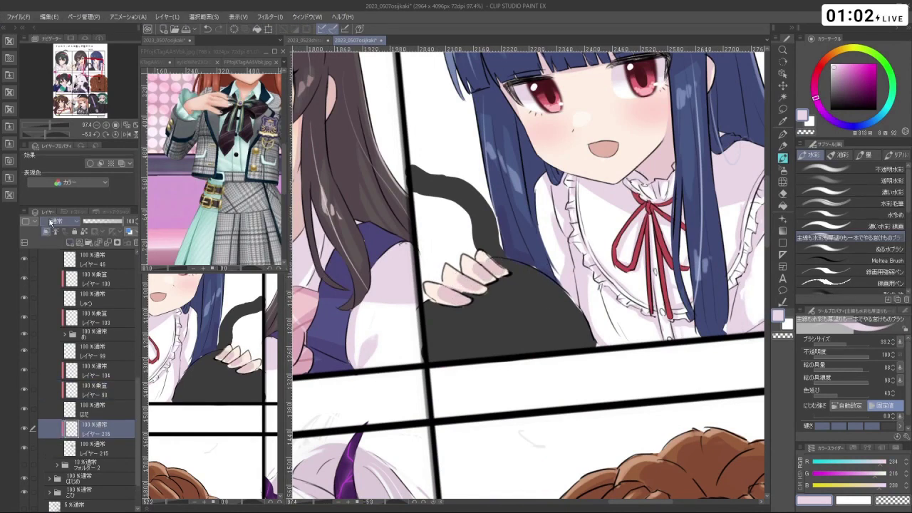
pyautogui.hotkey('ctrl', 'z')
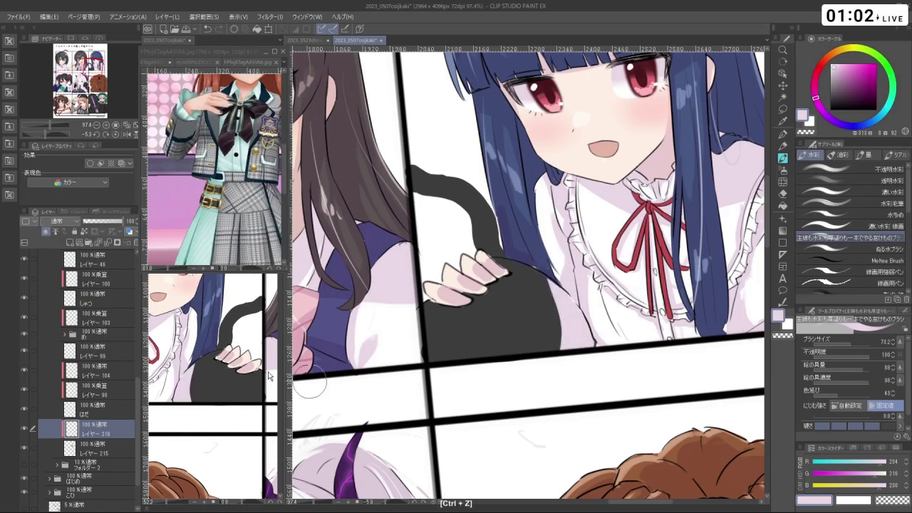
pyautogui.click(60, 221)
pyautogui.click(64, 247)
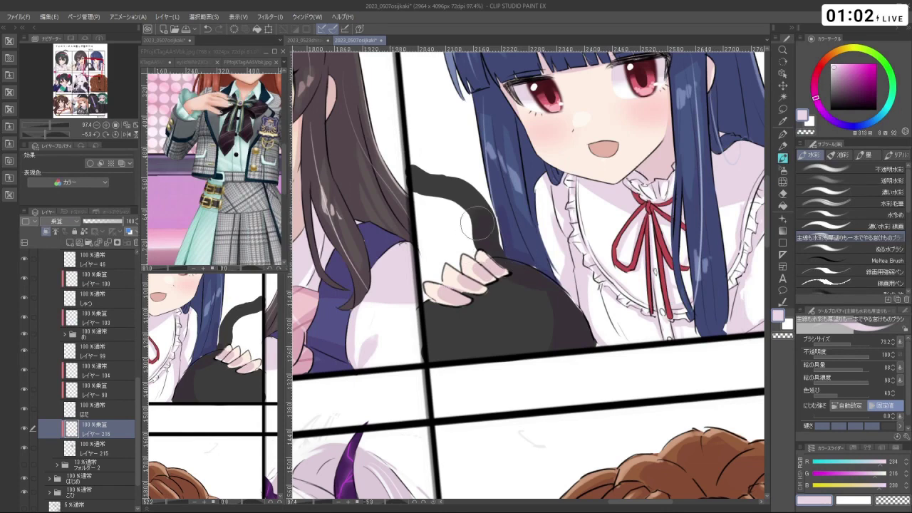
# - Zoom out and rotate the view to look over the whole nine-panel page
pyautogui.press('space')
pyautogui.scroll(-5, 574, 335)
pyautogui.moveTo(575, 335)
pyautogui.mouseDown()
pyautogui.moveTo(599, 342)
pyautogui.moveTo(567, 342)
pyautogui.mouseUp()
pyautogui.scroll(-2, 574, 343)
pyautogui.scroll(4, 449, 299)
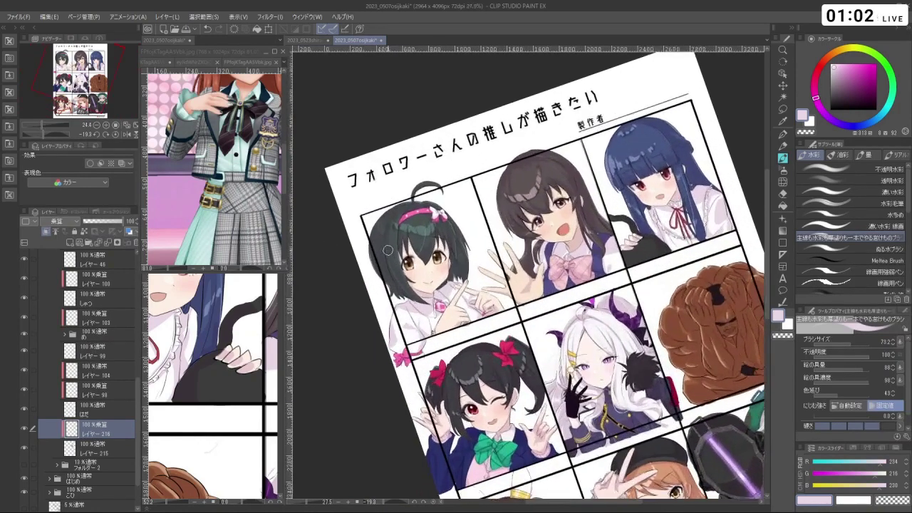
pyautogui.scroll(-3, 449, 300)
pyautogui.scroll(4, 449, 299)
pyautogui.scroll(1, 385, 228)
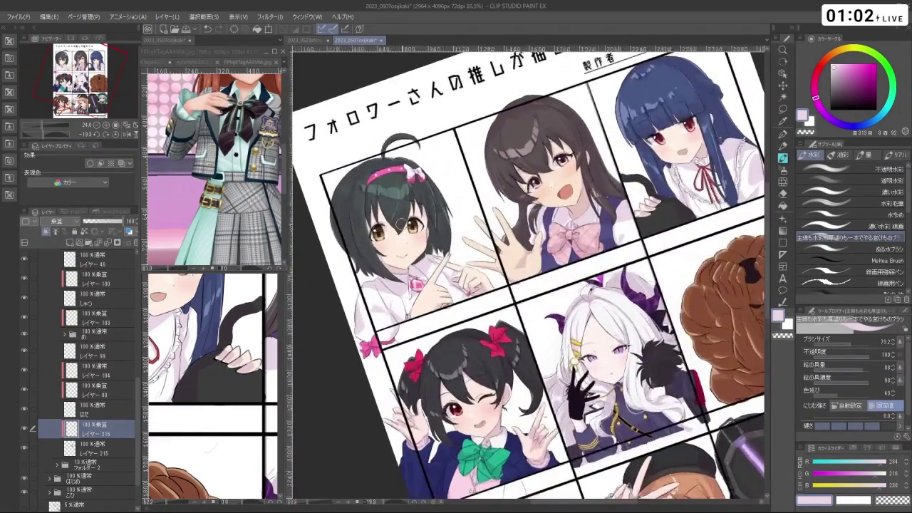
pyautogui.scroll(2, 446, 189)
pyautogui.scroll(-4, 480, 131)
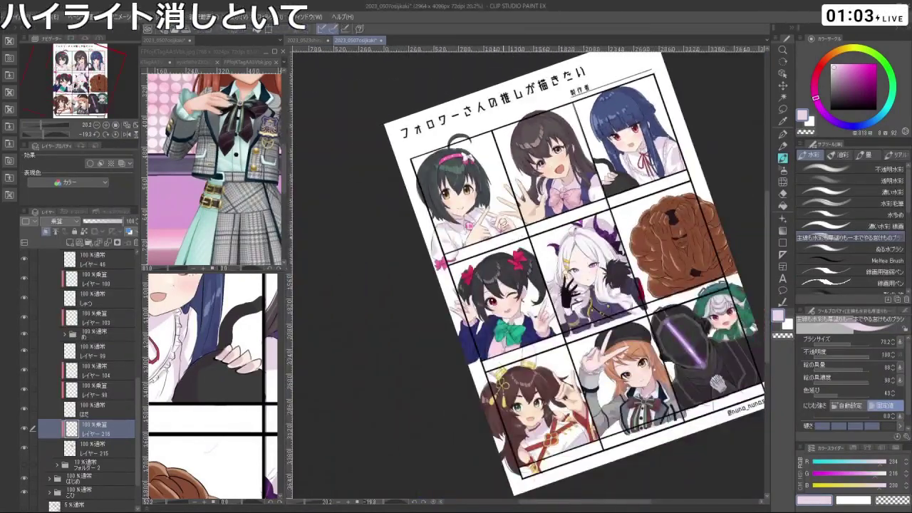
pyautogui.scroll(1, 627, 146)
pyautogui.scroll(-1, 695, 207)
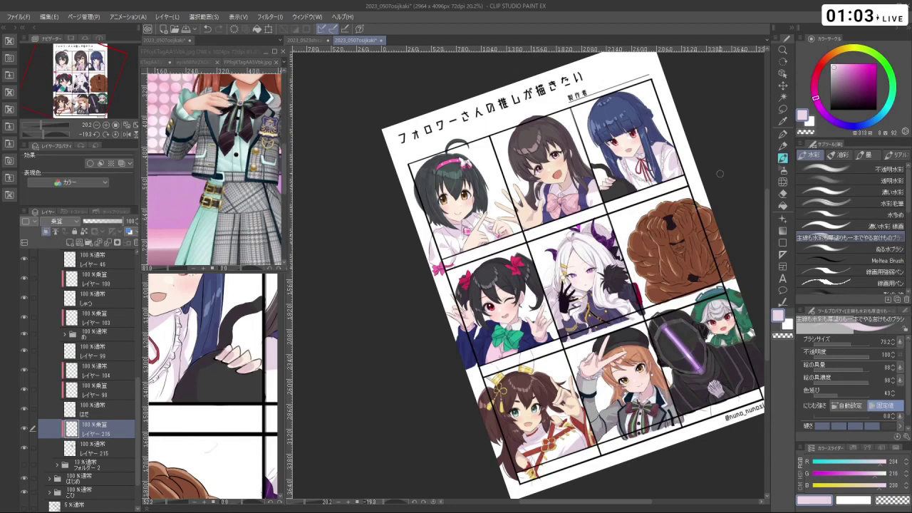
# - Pan, tilt and zoom the canvas in close on the top-left dark-haired girl
pyautogui.press('space')
pyautogui.moveTo(720, 173); pyautogui.dragTo(670, 127)
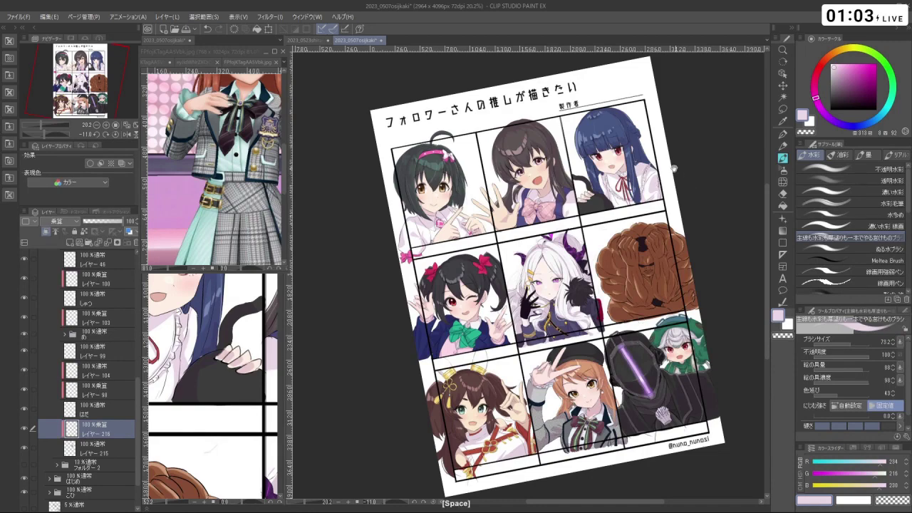
pyautogui.moveTo(674, 169); pyautogui.dragTo(667, 219)
pyautogui.click(434, 196)
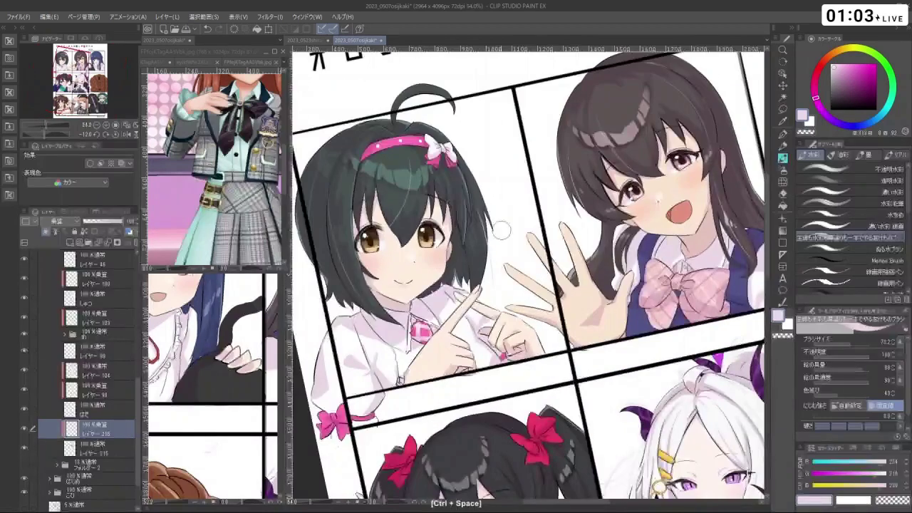
pyautogui.moveTo(499, 242); pyautogui.dragTo(527, 271)
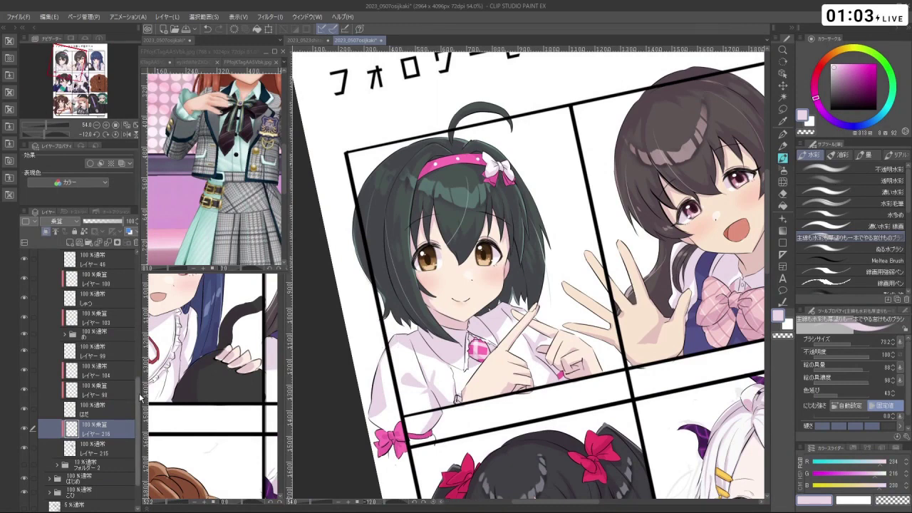
pyautogui.scroll(10, 69, 290)
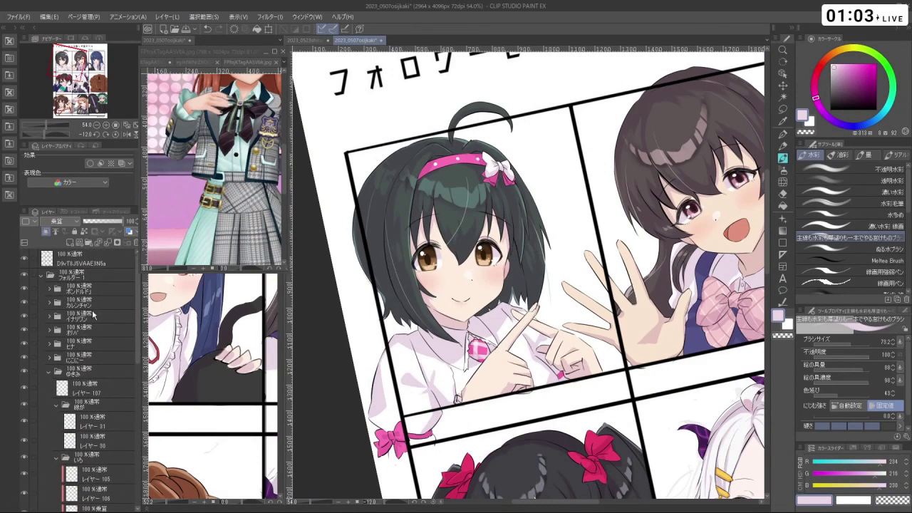
# - Add a new layer above the ボンドルド folder and shrink the brush for fine black outlines
pyautogui.click(88, 291)
pyautogui.click(70, 243)
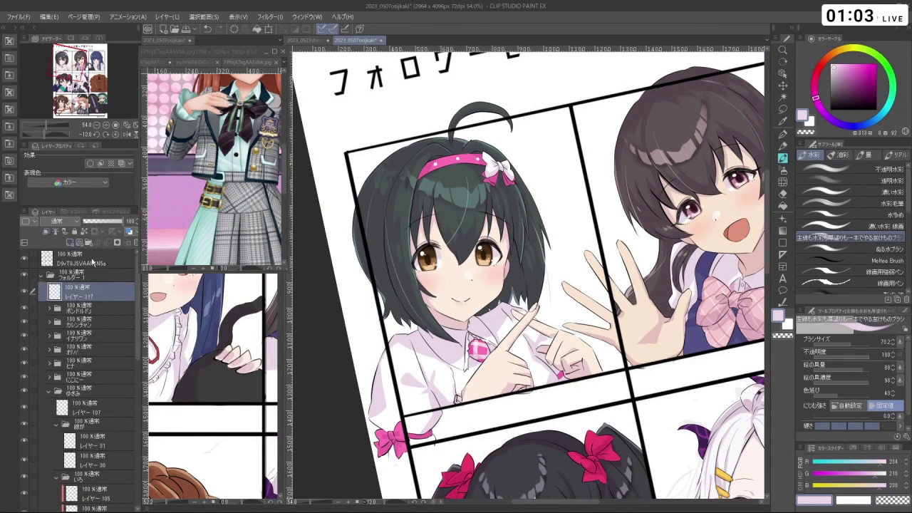
pyautogui.press('d')
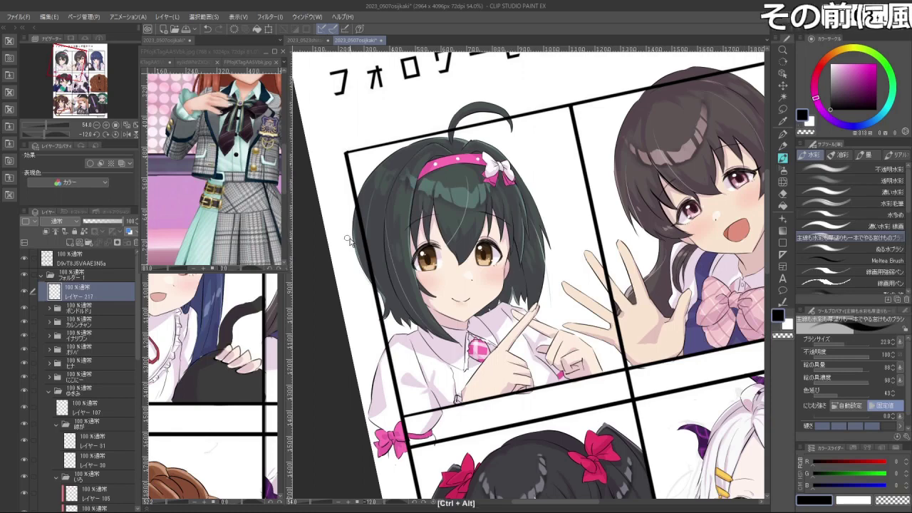
pyautogui.keyDown('ctrl'); pyautogui.keyDown('alt'); pyautogui.moveTo(385, 240); pyautogui.dragTo(349, 240); pyautogui.keyUp('alt'); pyautogui.keyUp('ctrl')
pyautogui.scroll(3, 349, 240)
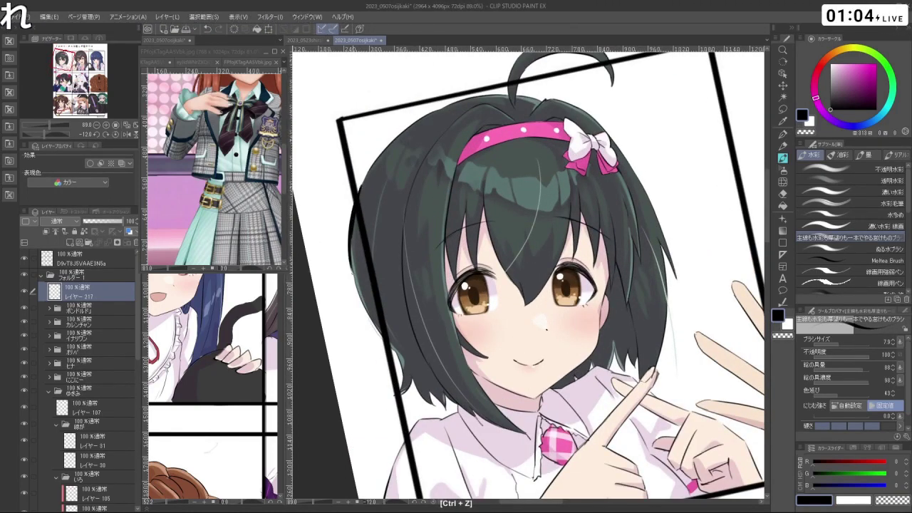
# - Try dark outline strokes along the hair's left and lower edges, shirt edge and sleeve
pyautogui.hotkey('ctrl', 'z')
pyautogui.moveTo(361, 186)
pyautogui.mouseDown()
pyautogui.moveTo(352, 268)
pyautogui.moveTo(358, 305)
pyautogui.moveTo(381, 338)
pyautogui.mouseUp()
pyautogui.hotkey('ctrl', 'z')
pyautogui.hotkey('ctrl', 'z')
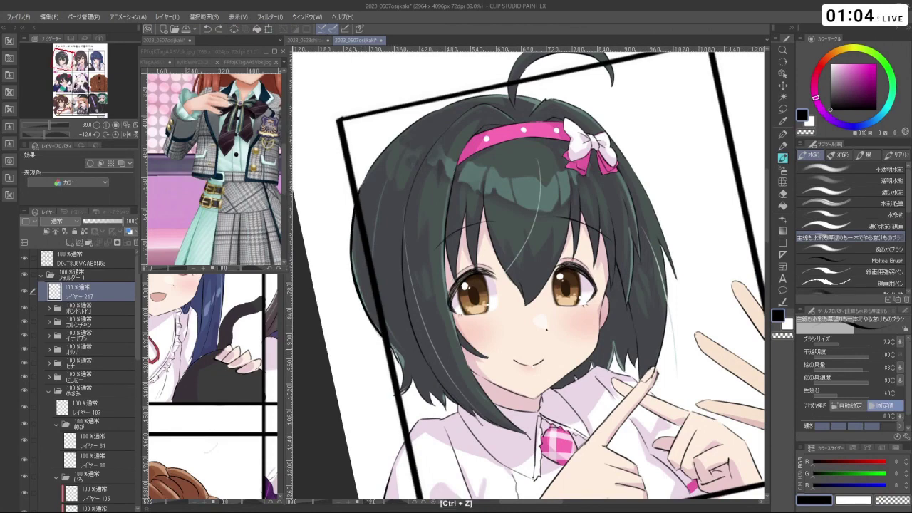
pyautogui.moveTo(399, 376)
pyautogui.mouseDown()
pyautogui.moveTo(408, 326)
pyautogui.moveTo(409, 338)
pyautogui.mouseUp()
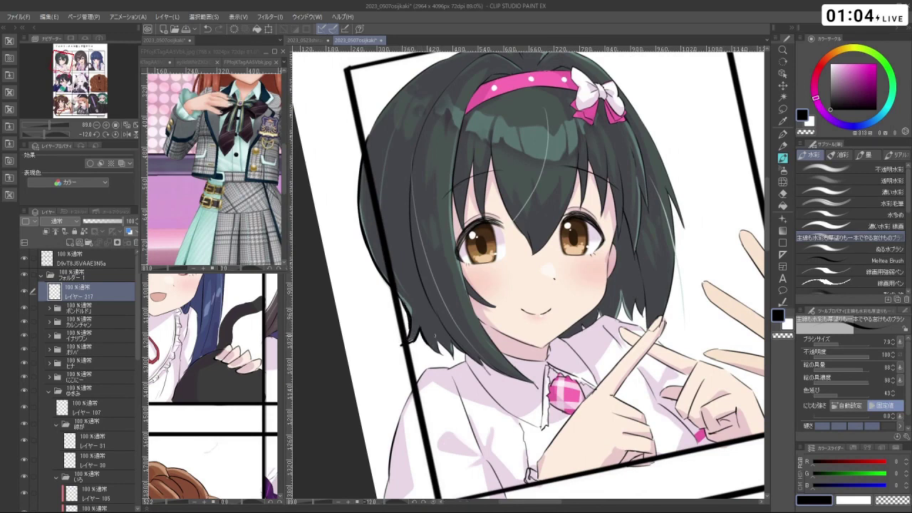
pyautogui.hotkey('ctrl', 'z')
pyautogui.moveTo(462, 343); pyautogui.dragTo(452, 353)
pyautogui.scroll(-3, 527, 274)
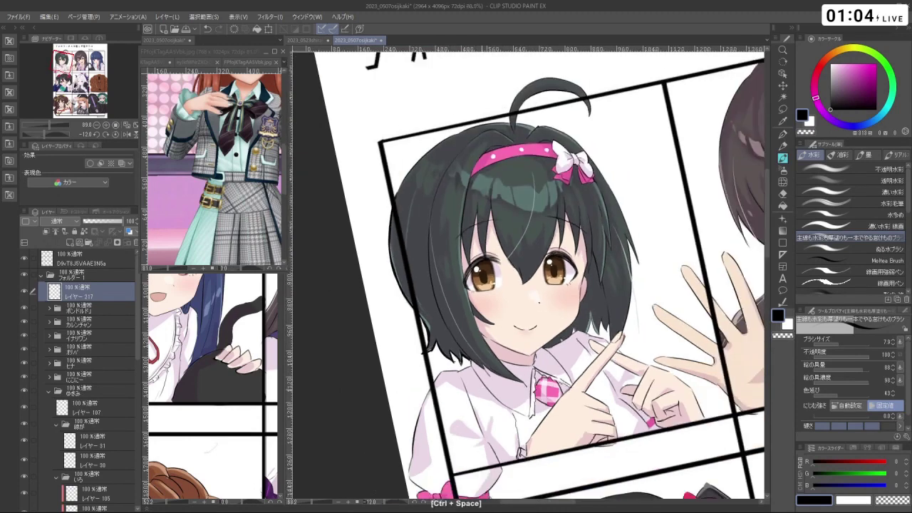
pyautogui.moveTo(527, 274); pyautogui.dragTo(610, 239)
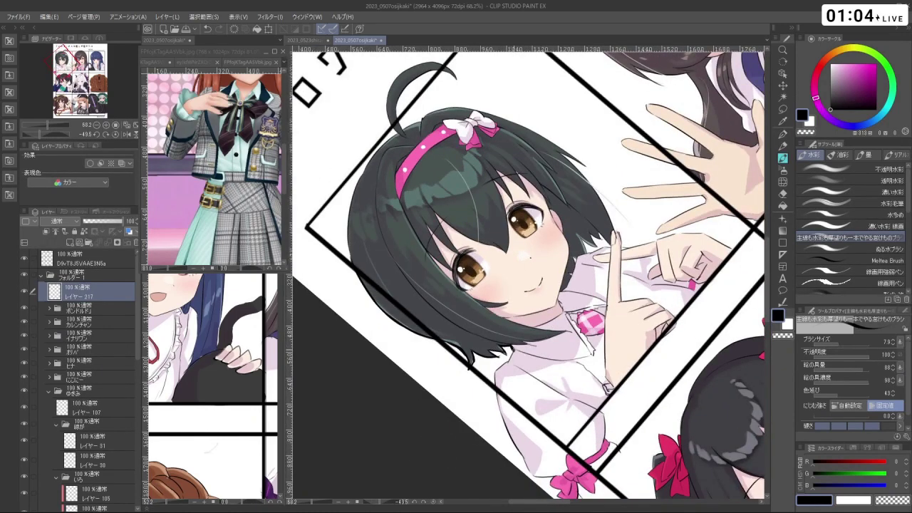
pyautogui.moveTo(513, 349); pyautogui.dragTo(526, 305)
pyautogui.hotkey('ctrl', 'z')
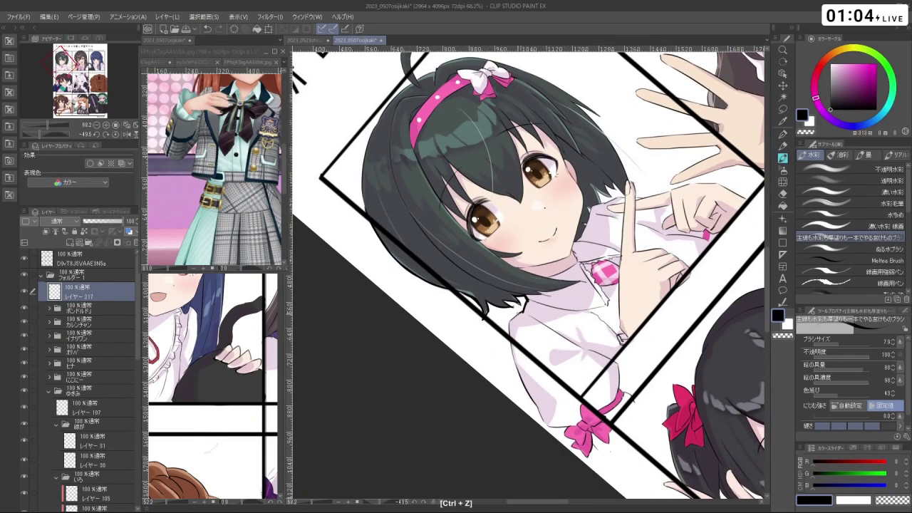
pyautogui.moveTo(515, 342); pyautogui.dragTo(513, 372)
pyautogui.hotkey('ctrl', 'z')
pyautogui.moveTo(595, 399)
pyautogui.mouseDown()
pyautogui.moveTo(487, 371)
pyautogui.moveTo(529, 394)
pyautogui.moveTo(543, 421)
pyautogui.moveTo(565, 430)
pyautogui.moveTo(567, 385)
pyautogui.moveTo(591, 396)
pyautogui.moveTo(602, 383)
pyautogui.mouseUp()
pyautogui.hotkey('ctrl', 'z')
pyautogui.hotkey('ctrl', 'z')
# - Zoom back out and redraw the dark outline along the girl's left hair edge
pyautogui.press('space')
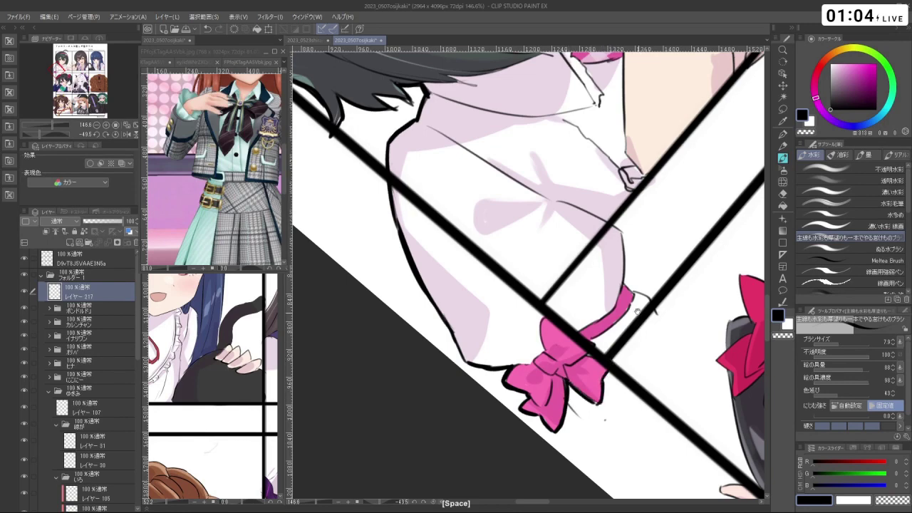
pyautogui.scroll(-5, 638, 298)
pyautogui.moveTo(527, 391); pyautogui.dragTo(665, 274)
pyautogui.moveTo(399, 307); pyautogui.dragTo(424, 307)
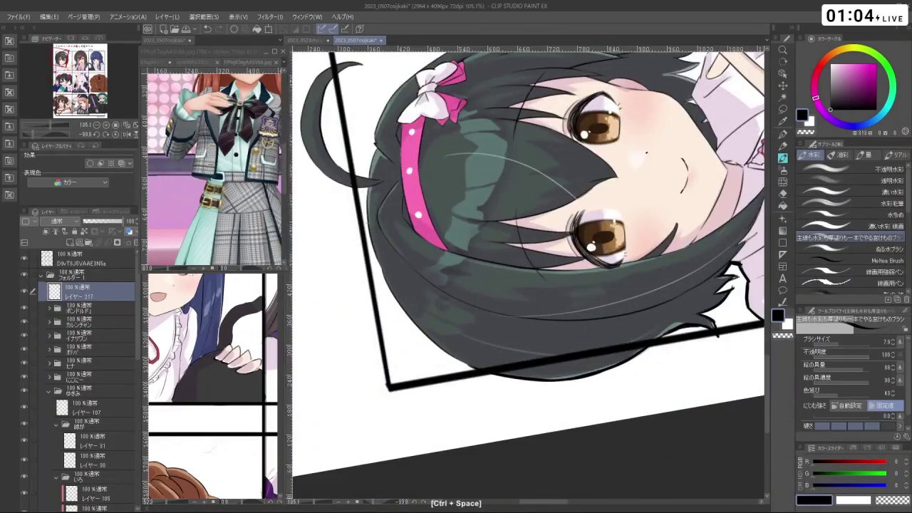
pyautogui.moveTo(372, 188); pyautogui.dragTo(368, 255)
pyautogui.hotkey('ctrl', 'z')
pyautogui.moveTo(366, 214)
pyautogui.mouseDown()
pyautogui.moveTo(383, 273)
pyautogui.moveTo(439, 350)
pyautogui.mouseUp()
pyautogui.moveTo(409, 317)
pyautogui.mouseDown()
pyautogui.moveTo(456, 360)
pyautogui.moveTo(467, 330)
pyautogui.moveTo(569, 199)
pyautogui.moveTo(531, 191)
pyautogui.moveTo(494, 198)
pyautogui.moveTo(508, 251)
pyautogui.mouseUp()
pyautogui.hotkey('ctrl', 'z')
pyautogui.hotkey('ctrl', 'z')
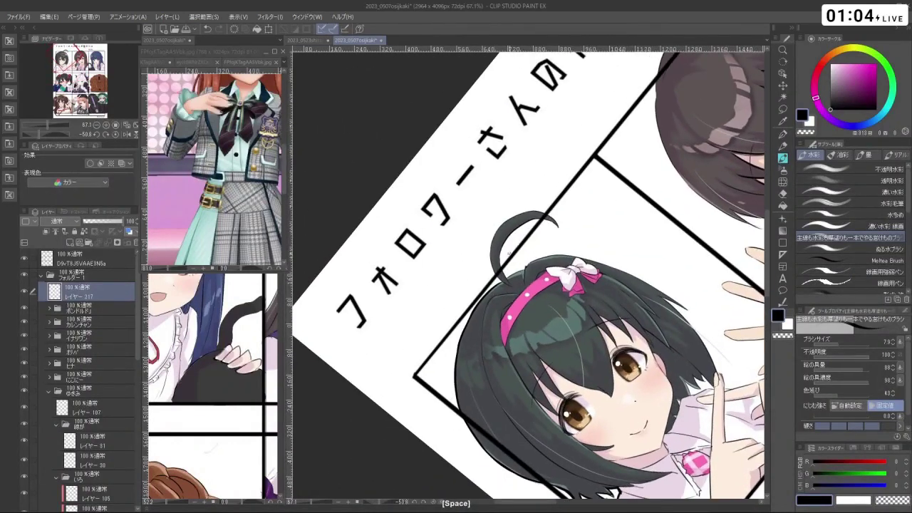
# - Hide the panel borders and title text and zoom out over the whole sheet
pyautogui.click(24, 259)
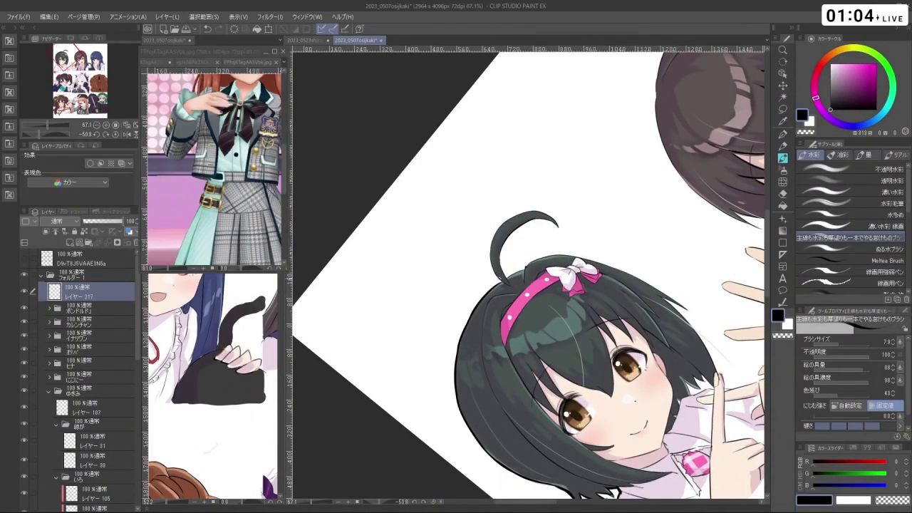
pyautogui.moveTo(527, 285); pyautogui.dragTo(490, 237)
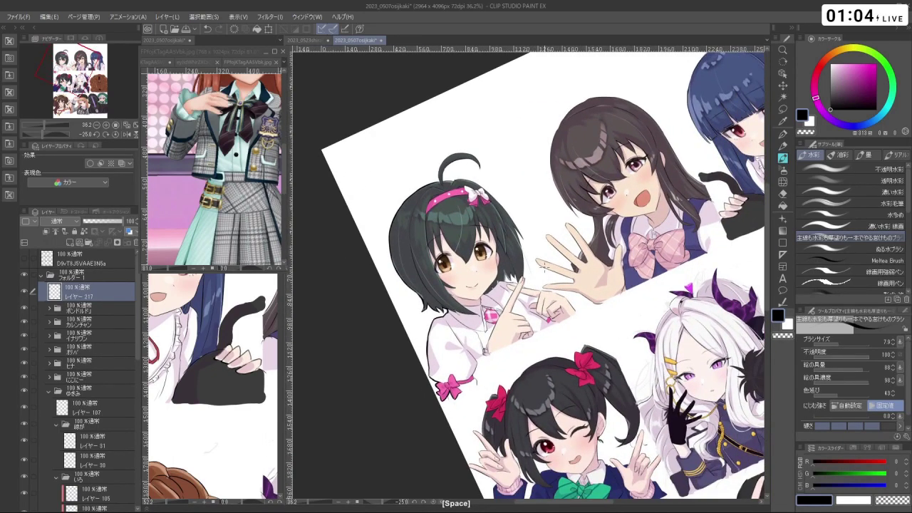
pyautogui.moveTo(528, 285); pyautogui.dragTo(491, 306)
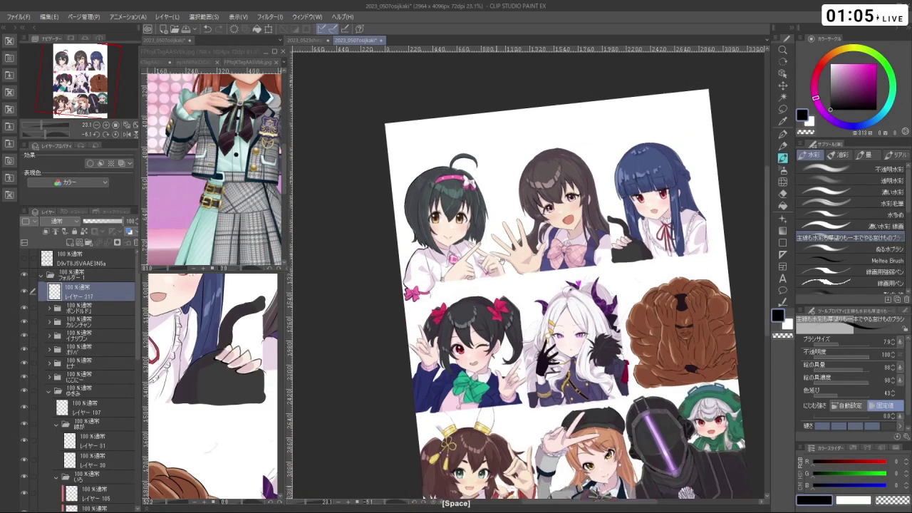
pyautogui.scroll(5, 476, 305)
# - Outline the top-left girl's ahoge, redrawing its outer and inner edges
pyautogui.moveTo(376, 233); pyautogui.dragTo(580, 301)
pyautogui.hotkey('ctrl', 'z')
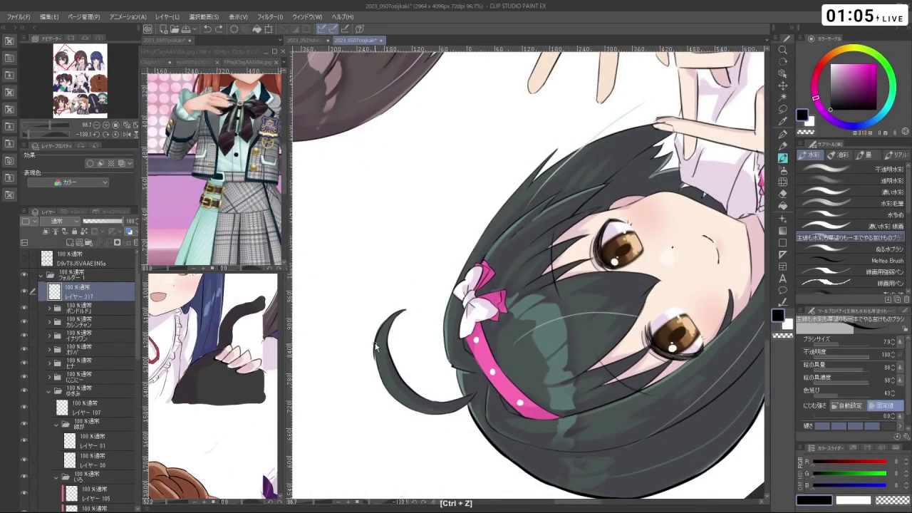
pyautogui.moveTo(376, 345)
pyautogui.mouseDown()
pyautogui.moveTo(391, 315)
pyautogui.moveTo(389, 356)
pyautogui.moveTo(403, 385)
pyautogui.mouseUp()
pyautogui.hotkey('ctrl', 'z')
pyautogui.hotkey('ctrl', 'z')
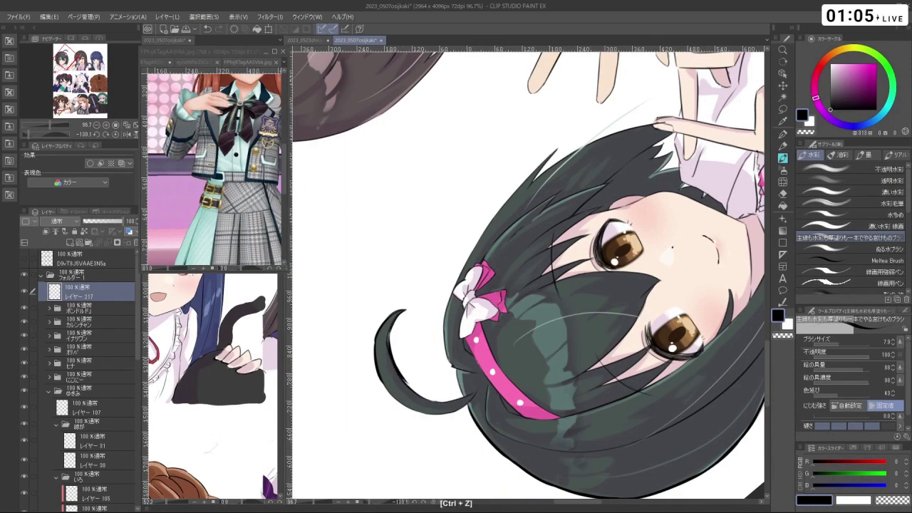
pyautogui.hotkey('ctrl', 'z')
pyautogui.moveTo(390, 349)
pyautogui.mouseDown()
pyautogui.moveTo(413, 393)
pyautogui.moveTo(713, 343)
pyautogui.moveTo(630, 135)
pyautogui.mouseUp()
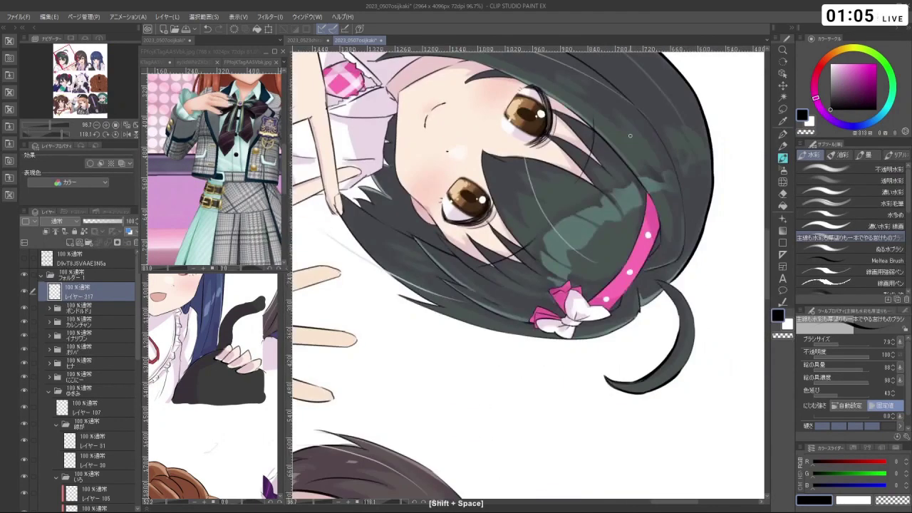
pyautogui.hotkey('ctrl', 'z')
pyautogui.moveTo(663, 291); pyautogui.dragTo(682, 324)
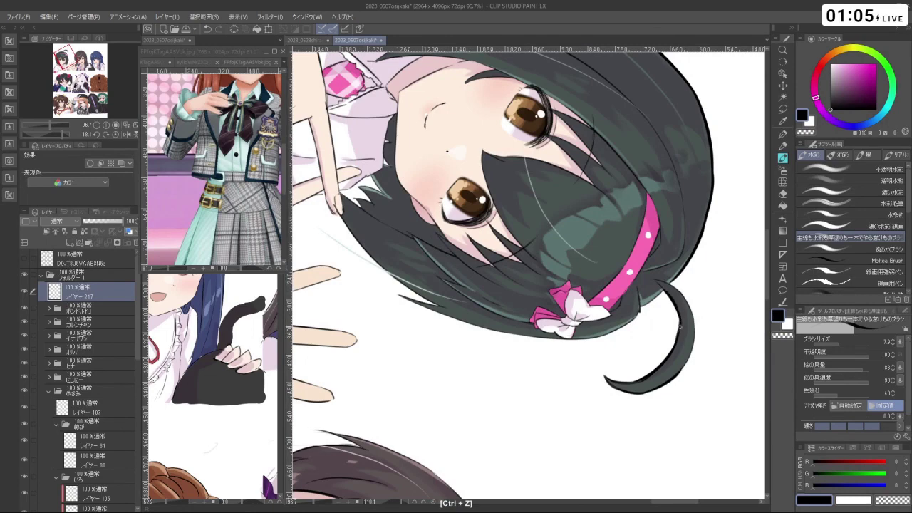
pyautogui.hotkey('ctrl', 'z')
pyautogui.moveTo(663, 291)
pyautogui.mouseDown()
pyautogui.moveTo(681, 333)
pyautogui.moveTo(622, 354)
pyautogui.moveTo(580, 165)
pyautogui.mouseUp()
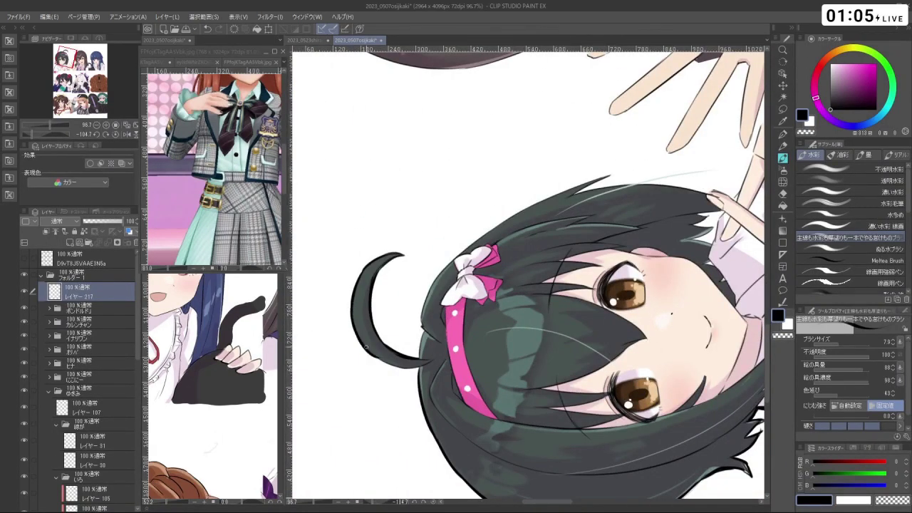
pyautogui.hotkey('ctrl', 'z')
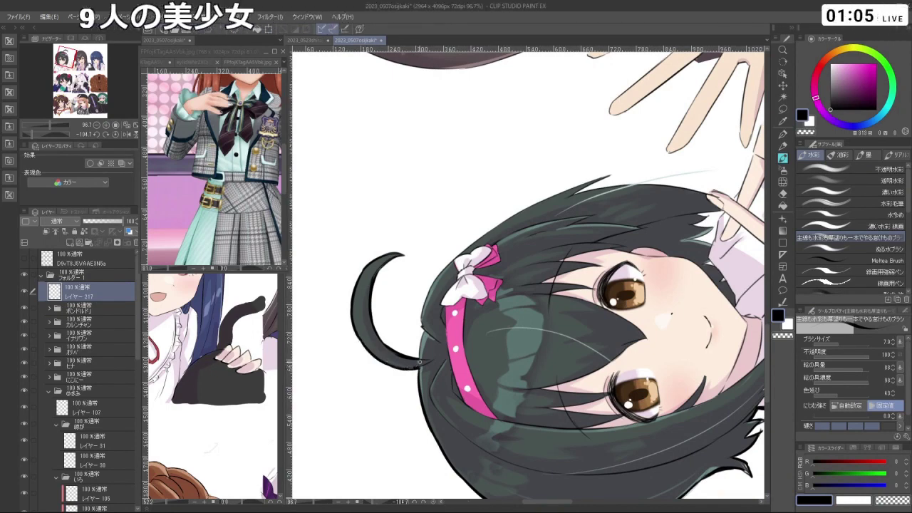
# - Trace a faint dark line along the right edge of her hair
pyautogui.moveTo(420, 362); pyautogui.dragTo(445, 366)
pyautogui.hotkey('ctrl', 'z')
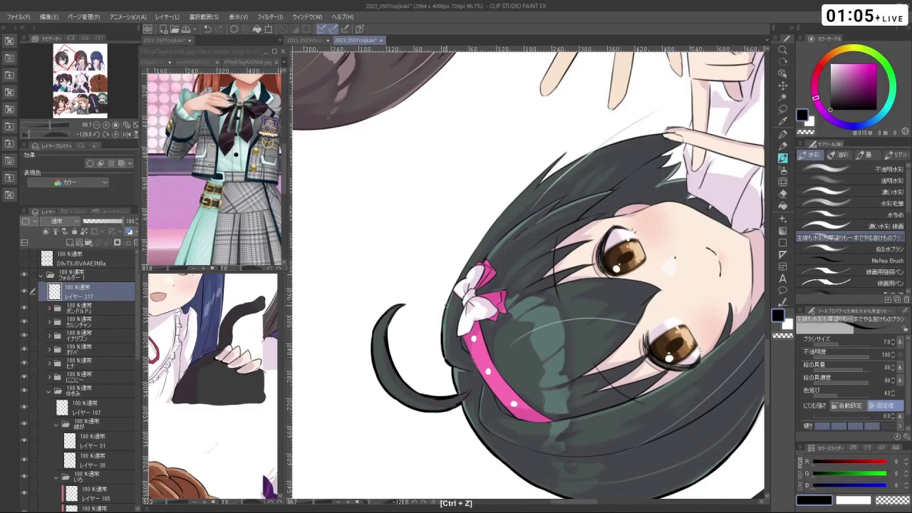
pyautogui.moveTo(448, 303); pyautogui.dragTo(576, 243)
pyautogui.hotkey('ctrl', 'z')
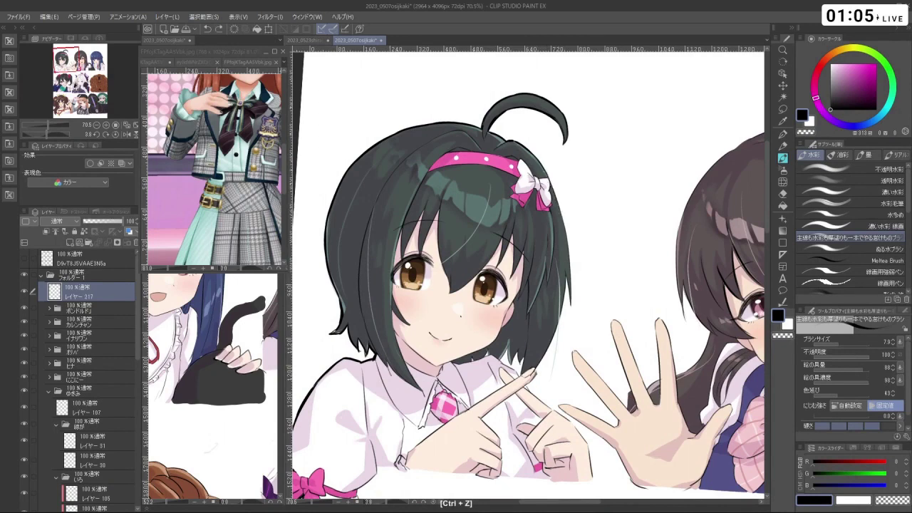
pyautogui.hotkey('ctrl', 'z')
pyautogui.hotkey('ctrl', 'z')
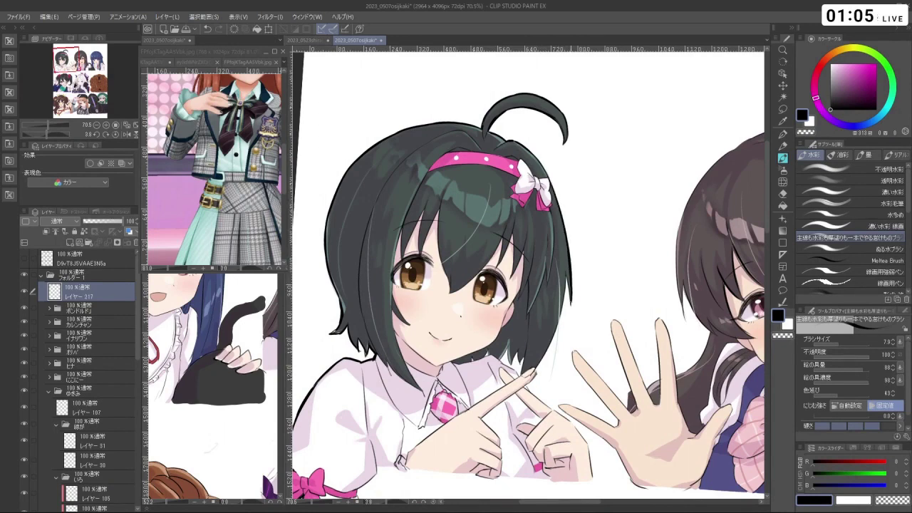
pyautogui.moveTo(570, 271); pyautogui.dragTo(542, 214)
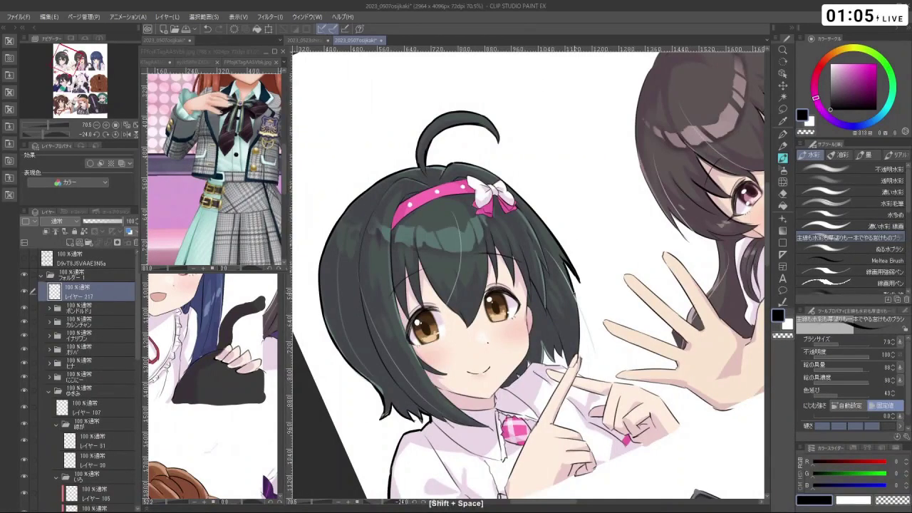
pyautogui.hotkey('ctrl', 'z')
pyautogui.hotkey('ctrl', 'z')
pyautogui.moveTo(584, 325); pyautogui.dragTo(577, 294)
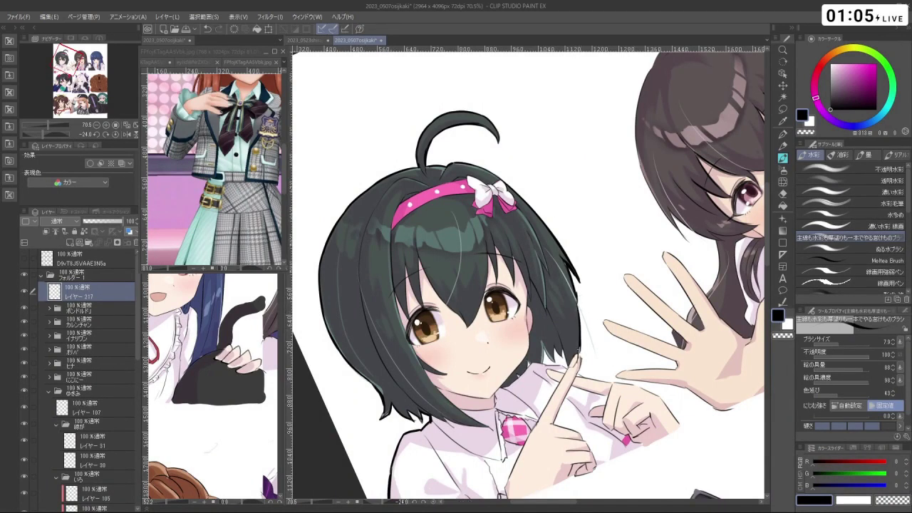
# - Extend the dark outline along the pointing fingers, then return the view upright
pyautogui.moveTo(606, 178); pyautogui.dragTo(521, 139)
pyautogui.moveTo(480, 322); pyautogui.dragTo(494, 341)
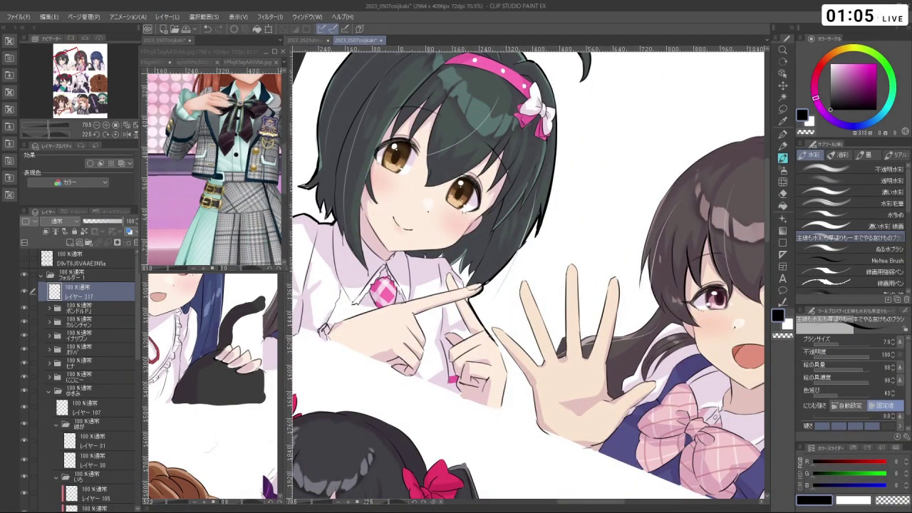
pyautogui.hotkey('ctrl', 'z')
pyautogui.moveTo(677, 321); pyautogui.dragTo(584, 300)
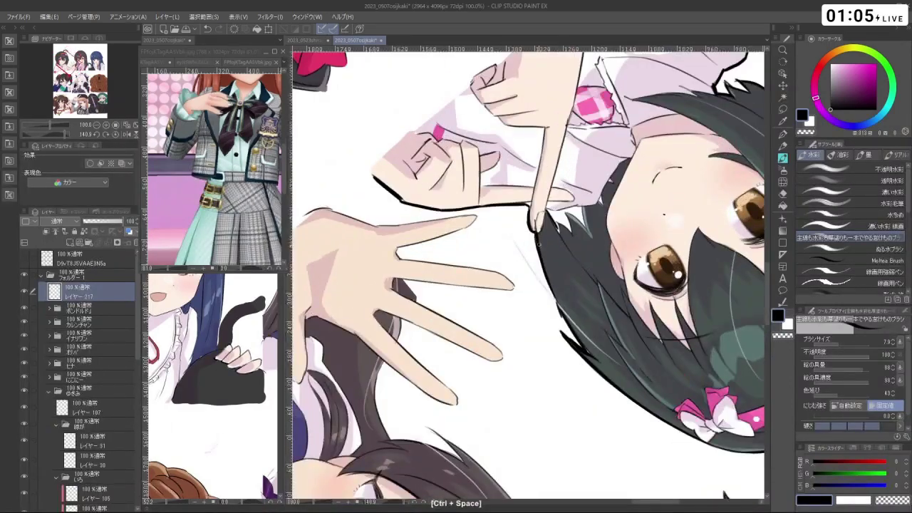
pyautogui.moveTo(539, 244); pyautogui.dragTo(496, 344)
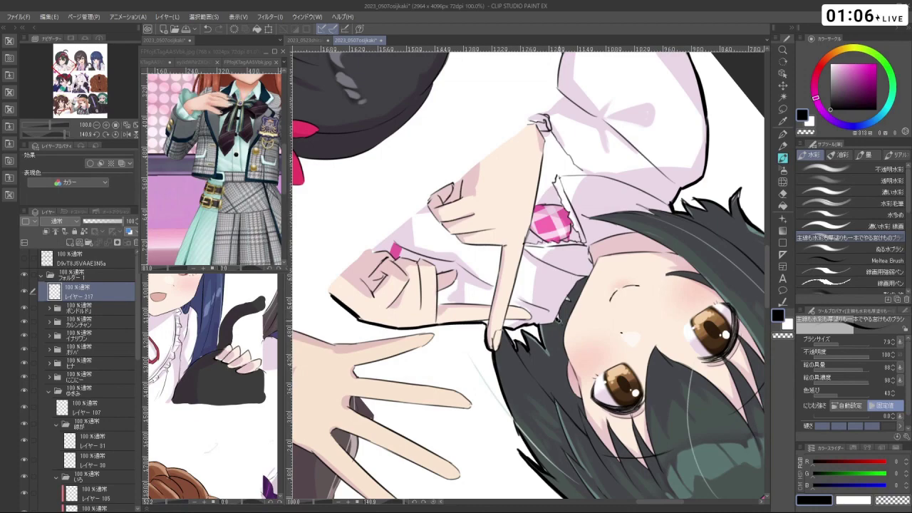
pyautogui.hotkey('ctrl', 'z')
pyautogui.scroll(-5, 568, 300)
pyautogui.moveTo(568, 299); pyautogui.dragTo(527, 249)
pyautogui.hotkey('ctrl', 'z')
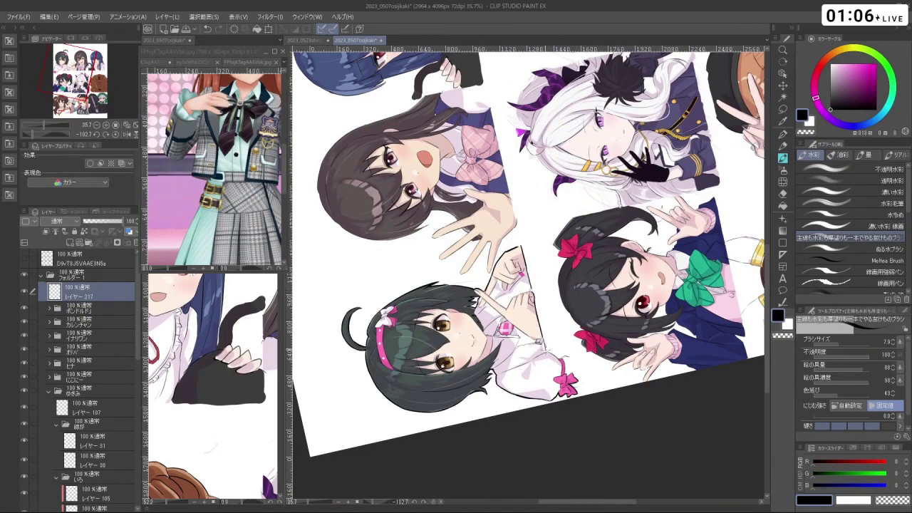
pyautogui.moveTo(544, 353); pyautogui.dragTo(389, 364)
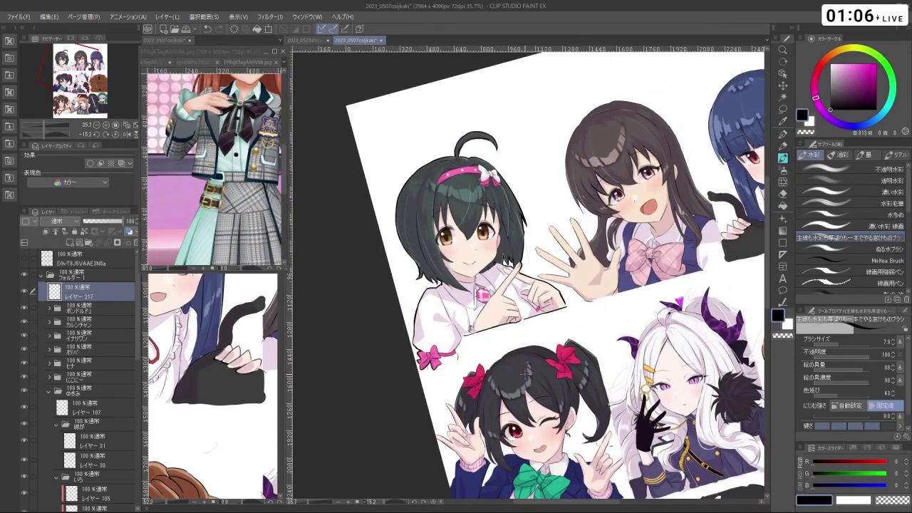
pyautogui.moveTo(520, 369); pyautogui.dragTo(486, 410)
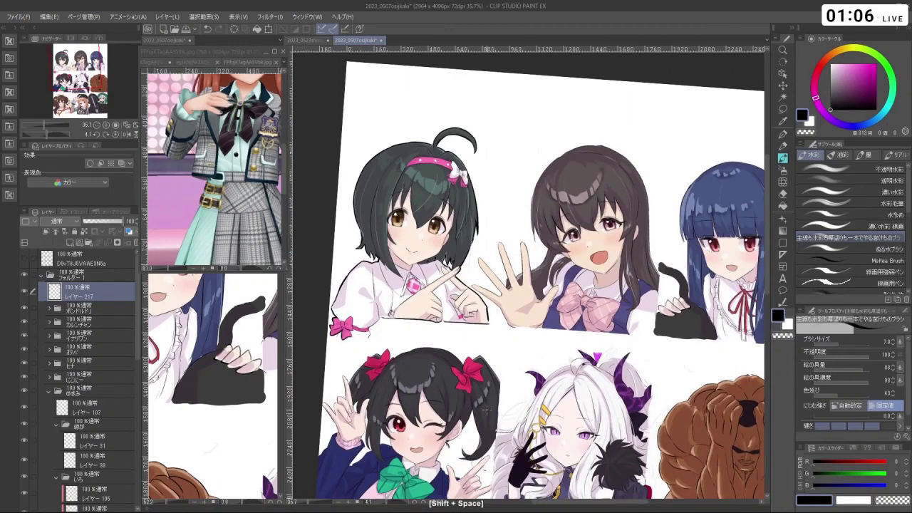
pyautogui.scroll(-4, 487, 410)
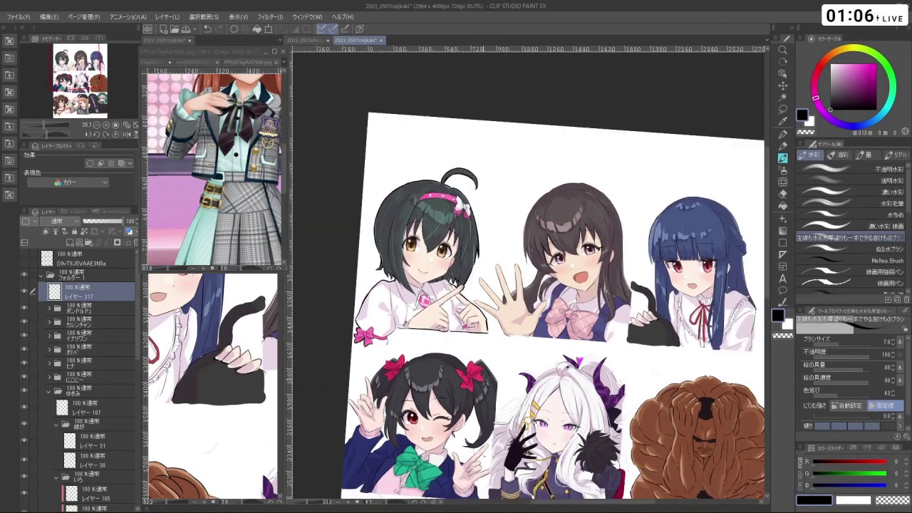
pyautogui.scroll(2, 487, 409)
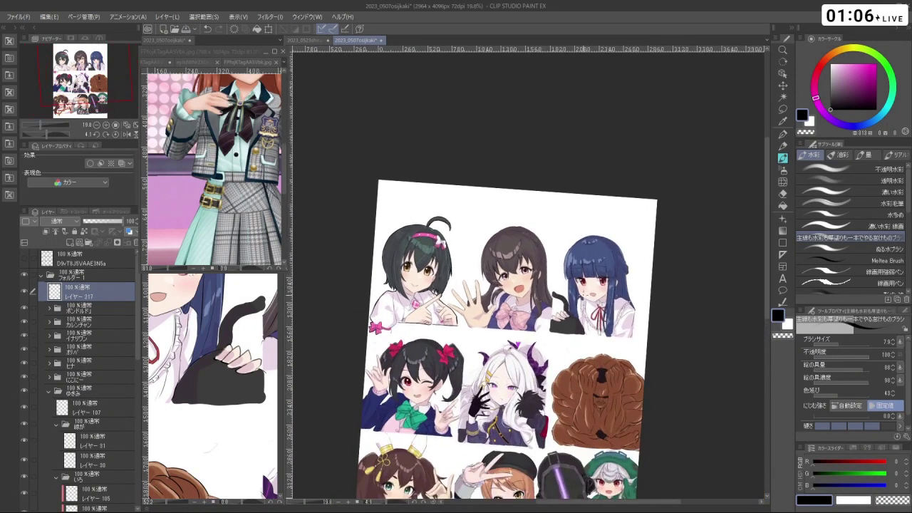
# - Turn the view upside down and draw a short dark line between the waving hand's fingers
pyautogui.scroll(-3, 486, 409)
pyautogui.scroll(3, 487, 410)
pyautogui.scroll(4, 470, 247)
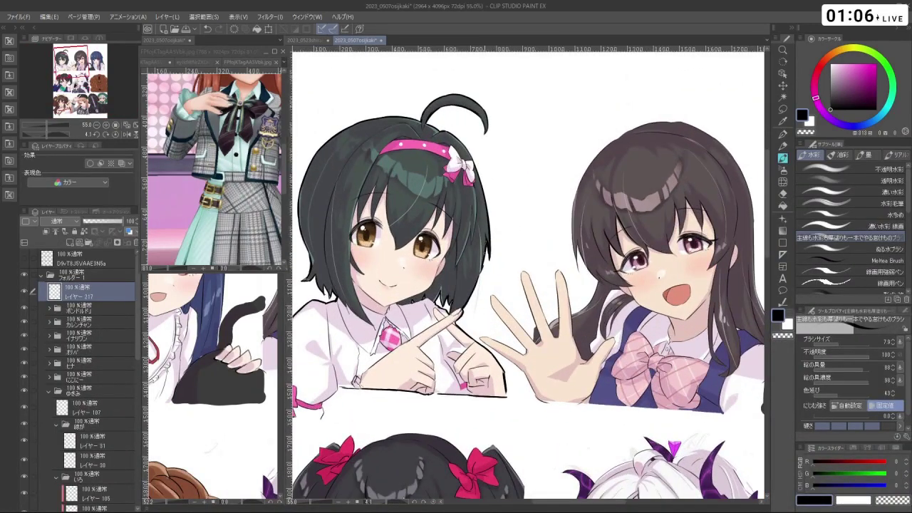
pyautogui.hotkey('ctrl', 'z')
pyautogui.moveTo(642, 214); pyautogui.dragTo(485, 342)
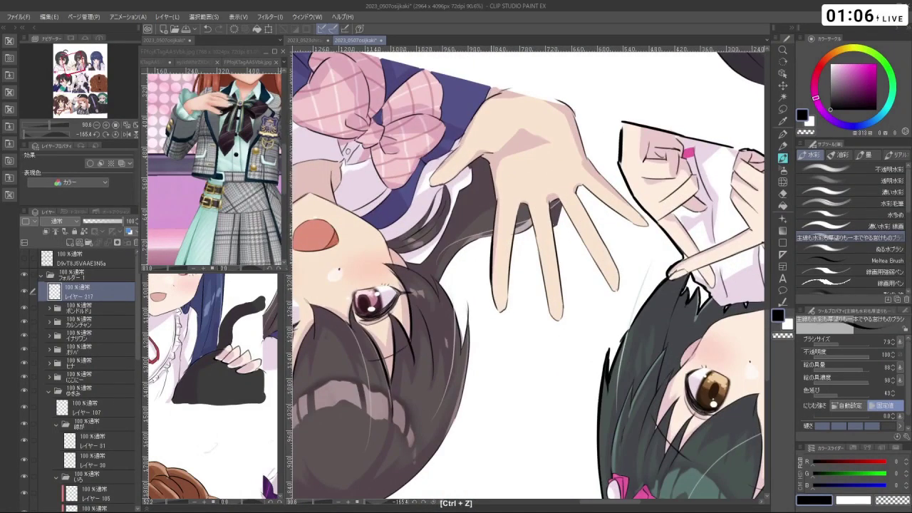
pyautogui.hotkey('ctrl', 'z')
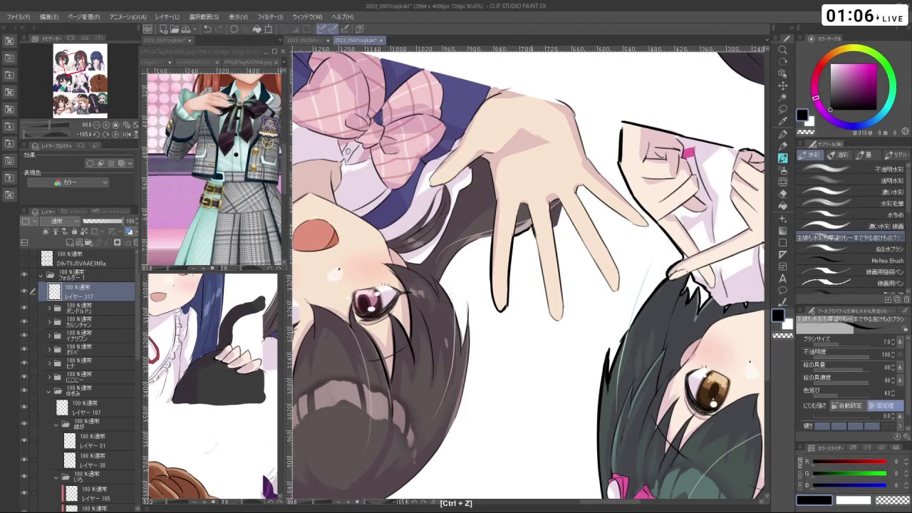
pyautogui.hotkey('ctrl', 'z')
pyautogui.moveTo(533, 227); pyautogui.dragTo(543, 281)
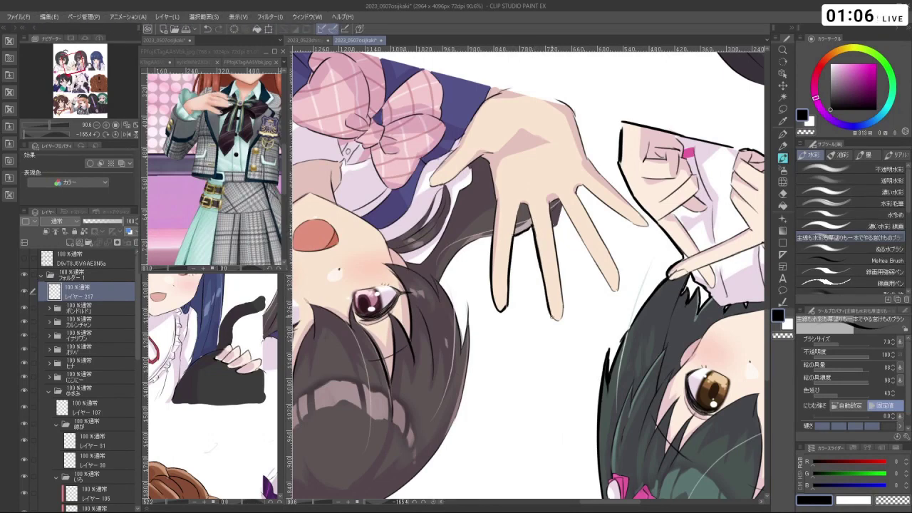
# - Outline the left edge of the waving hand's finger, retrying strokes as needed
pyautogui.hotkey('shift', 'space')
pyautogui.hotkey('ctrl', 'z')
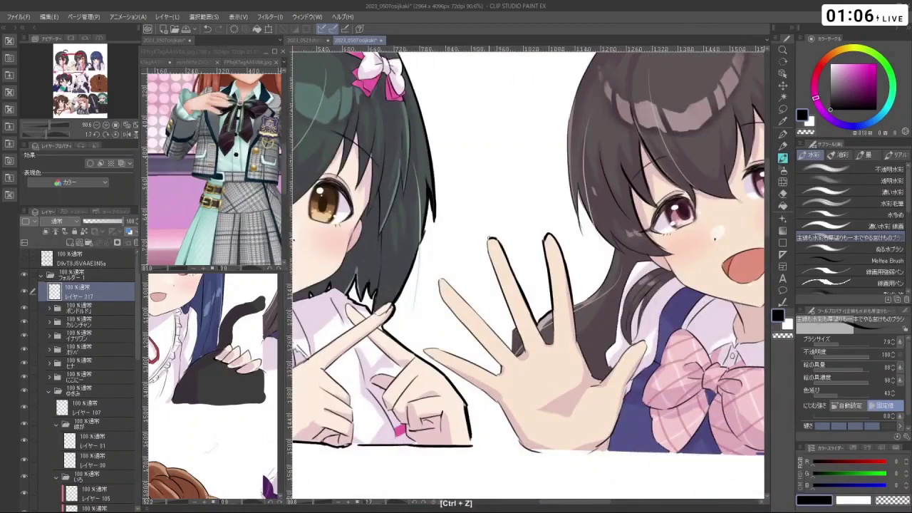
pyautogui.hotkey('ctrl', 'z')
pyautogui.moveTo(487, 236); pyautogui.dragTo(511, 318)
pyautogui.hotkey('ctrl', 'z')
pyautogui.hotkey('shift', 'space')
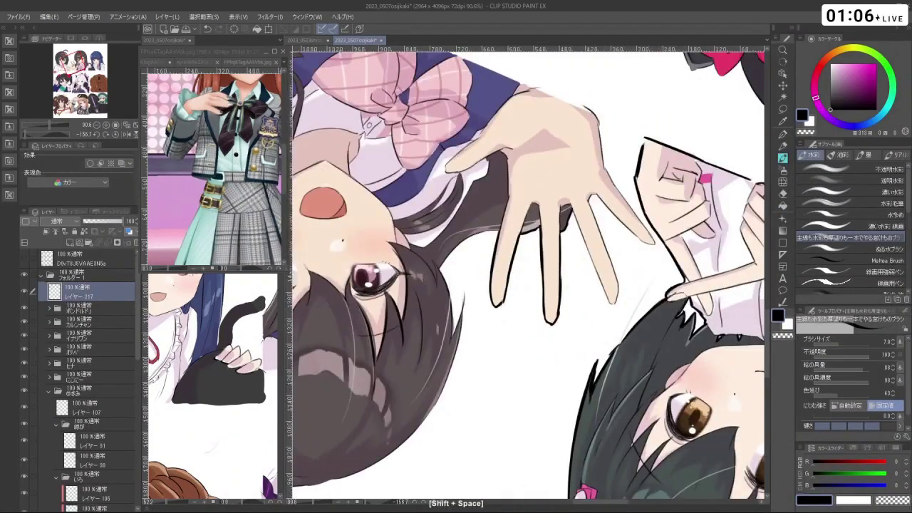
pyautogui.moveTo(577, 206); pyautogui.dragTo(607, 296)
pyautogui.hotkey('ctrl', 'z')
pyautogui.hotkey('ctrl', 'z')
pyautogui.hotkey('ctrl', 'z')
pyautogui.hotkey('ctrl', 'z')
pyautogui.moveTo(587, 247)
pyautogui.mouseDown()
pyautogui.moveTo(607, 299)
pyautogui.moveTo(547, 355)
pyautogui.moveTo(469, 330)
pyautogui.moveTo(446, 302)
pyautogui.mouseUp()
pyautogui.hotkey('ctrl', 'z')
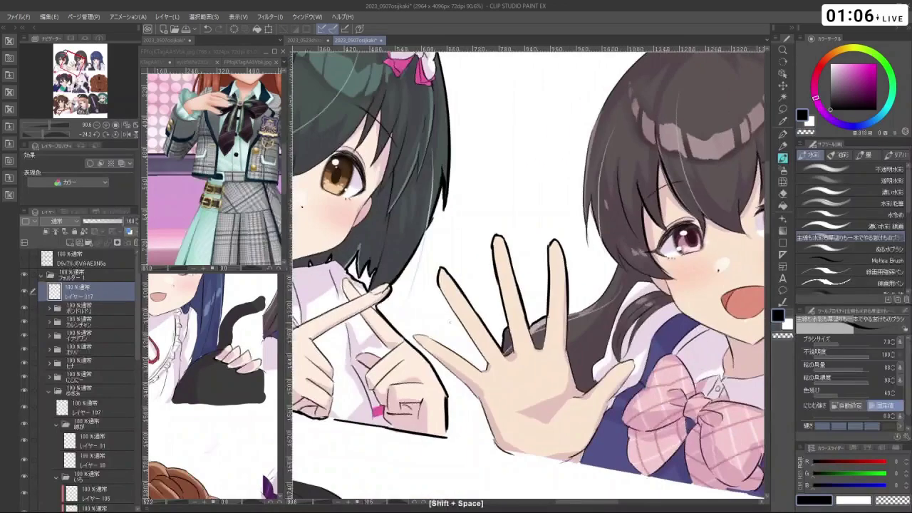
# - Extend the dark outline up the hand's edge, then zoom out and recenter the top row
pyautogui.hotkey('shift', 'space')
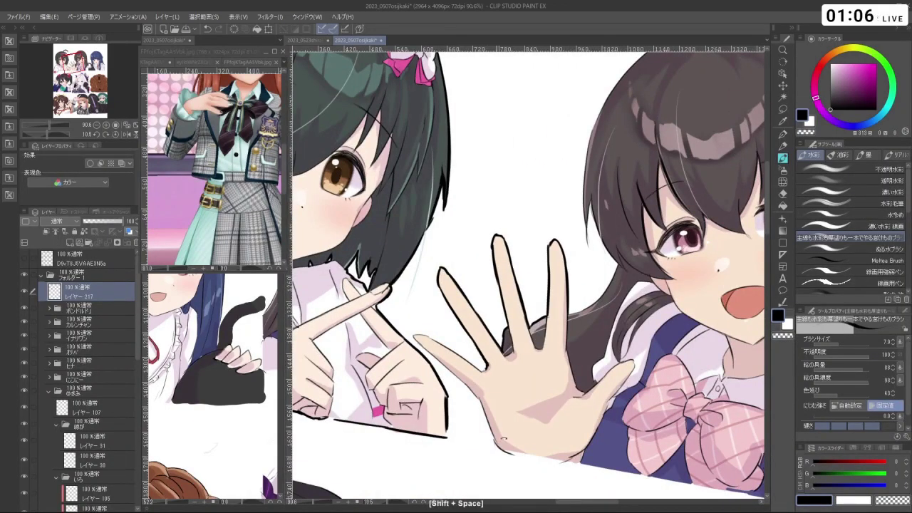
pyautogui.moveTo(487, 365); pyautogui.dragTo(626, 248)
pyautogui.hotkey('ctrl', 'z')
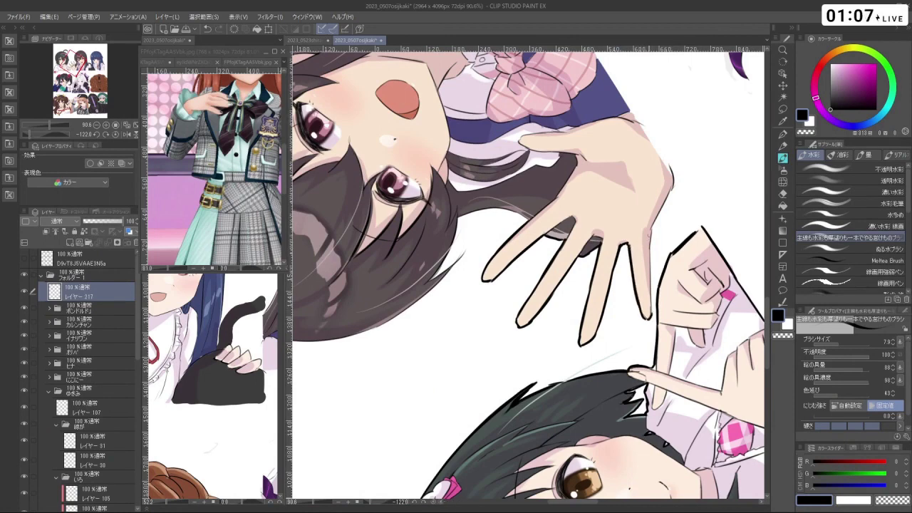
pyautogui.hotkey('ctrl', 'z')
pyautogui.moveTo(650, 235); pyautogui.dragTo(651, 320)
pyautogui.moveTo(650, 231); pyautogui.dragTo(665, 203)
pyautogui.scroll(-3, 528, 275)
pyautogui.moveTo(670, 275); pyautogui.dragTo(428, 174)
pyautogui.moveTo(634, 285)
pyautogui.mouseDown()
pyautogui.moveTo(599, 207)
pyautogui.moveTo(628, 248)
pyautogui.moveTo(635, 285)
pyautogui.mouseUp()
pyautogui.moveTo(571, 199); pyautogui.dragTo(581, 327)
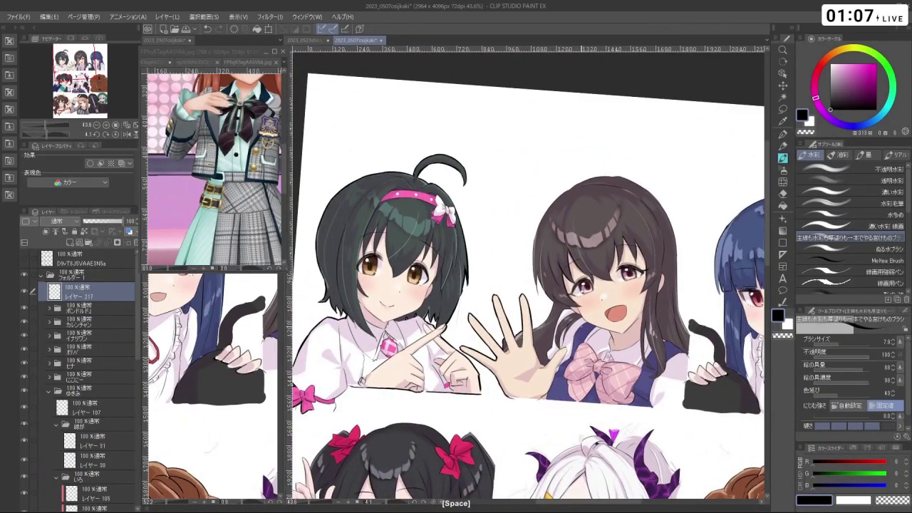
# - Zoom in and tilt the view onto the brown-haired waving girl in the top-middle panel
pyautogui.scroll(-5, 541, 321)
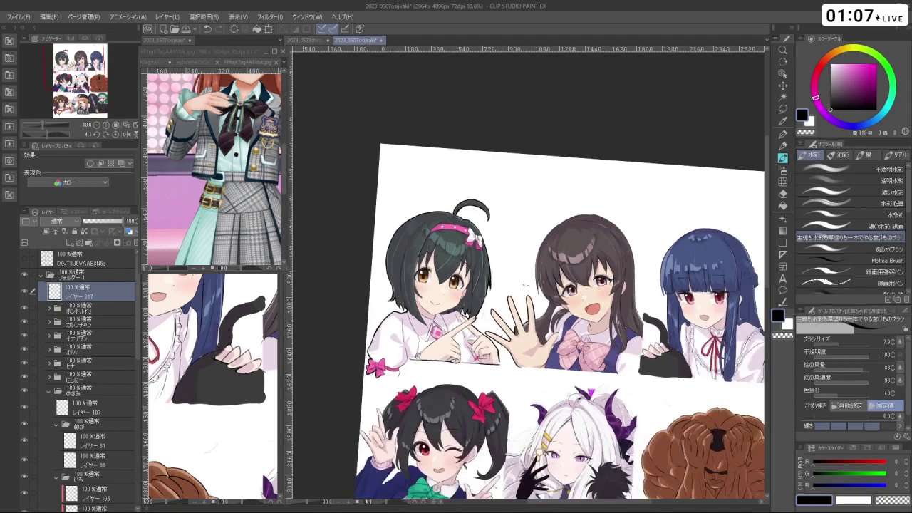
pyautogui.scroll(1, 542, 321)
pyautogui.scroll(-1, 542, 321)
pyautogui.scroll(4, 542, 321)
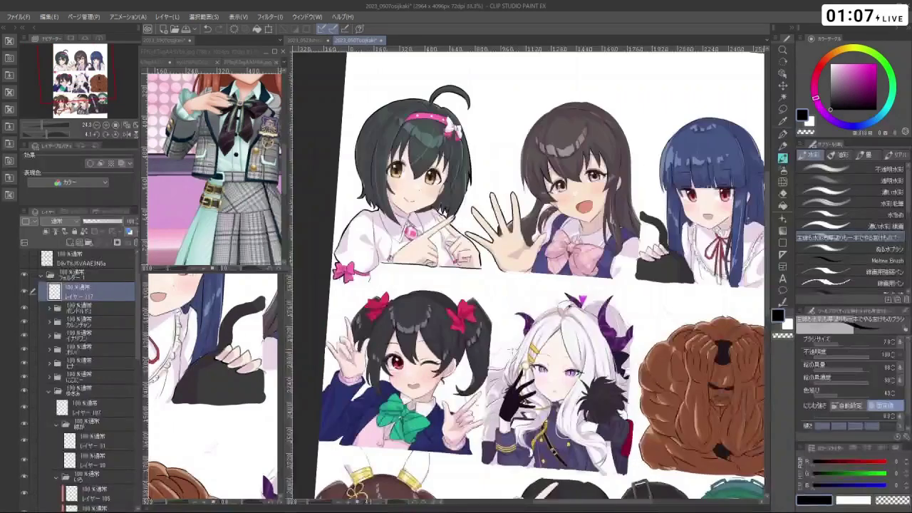
pyautogui.scroll(-2, 542, 321)
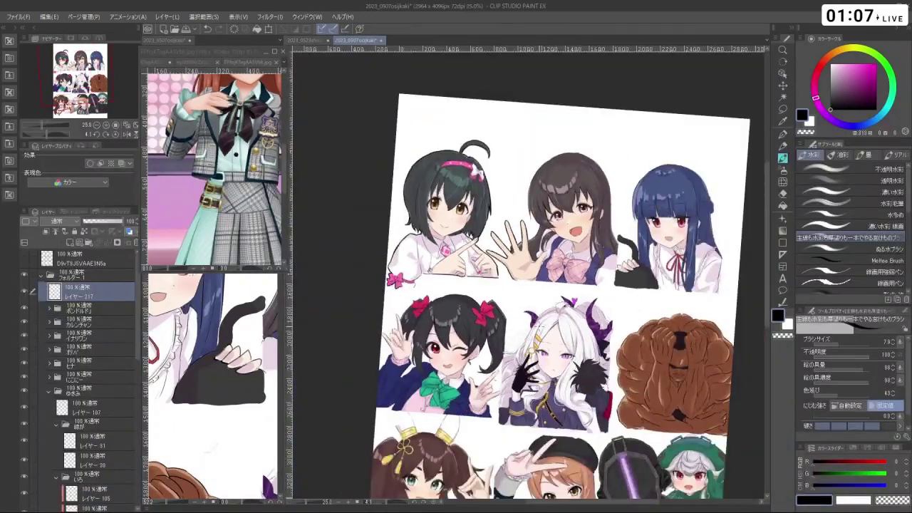
pyautogui.scroll(-2, 542, 320)
pyautogui.scroll(2, 541, 321)
pyautogui.scroll(-3, 541, 321)
pyautogui.scroll(3, 554, 450)
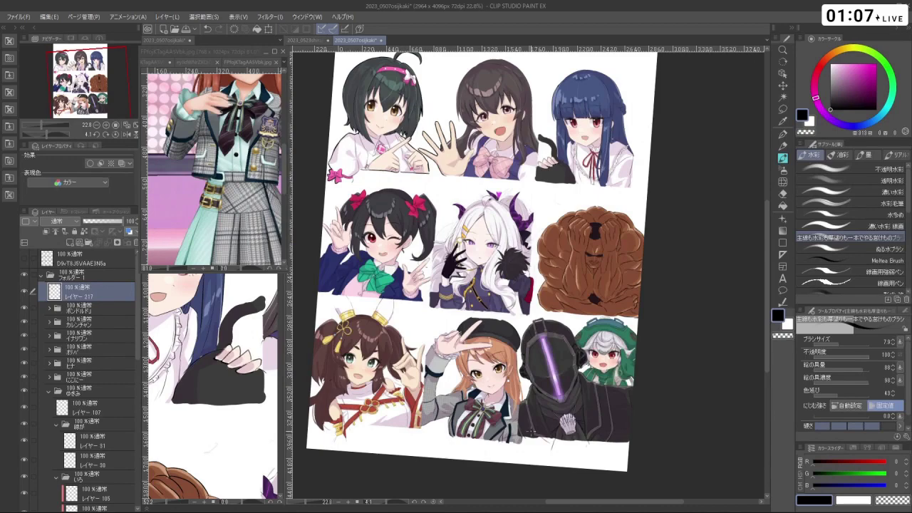
pyautogui.scroll(3, 499, 142)
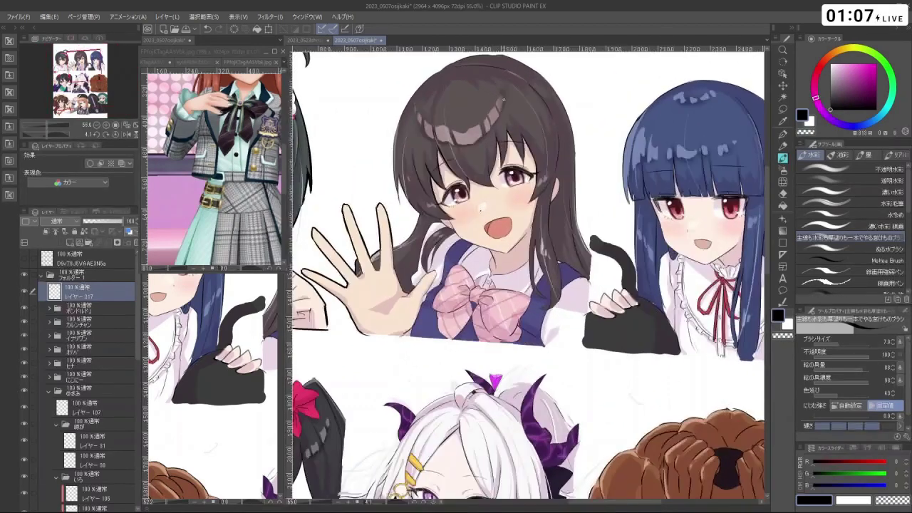
pyautogui.moveTo(499, 214); pyautogui.dragTo(570, 271)
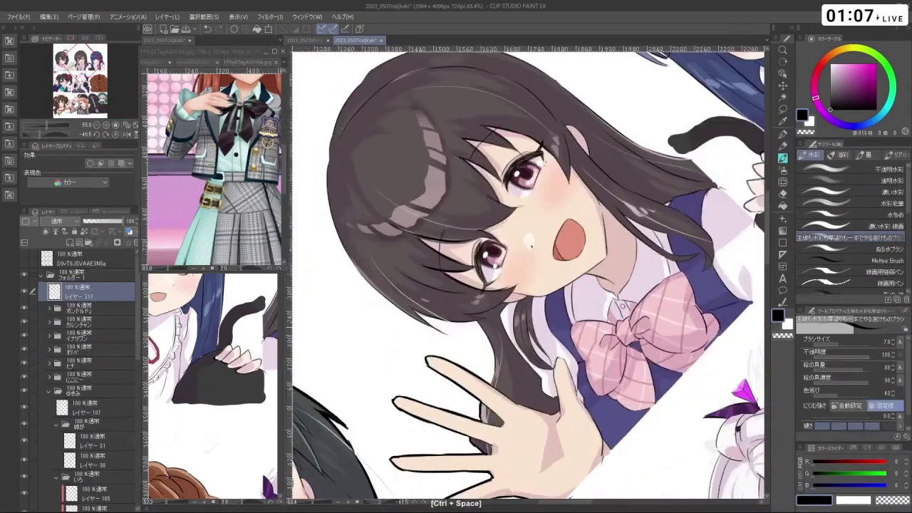
# - With the view turned nearly upside down, draw dark strands along the hair's right and left edges
pyautogui.hotkey('ctrl', 'z')
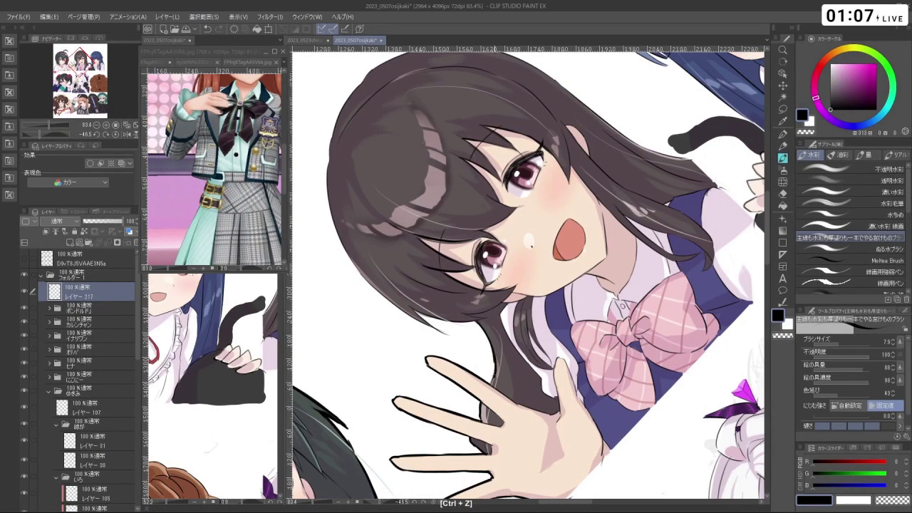
pyautogui.moveTo(606, 178); pyautogui.dragTo(456, 164)
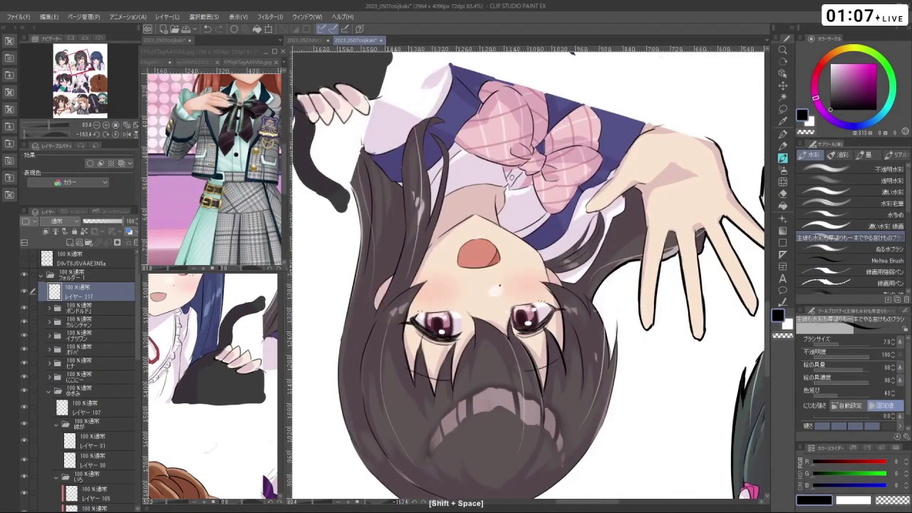
pyautogui.hotkey('ctrl', 'z')
pyautogui.moveTo(597, 312)
pyautogui.mouseDown()
pyautogui.moveTo(610, 348)
pyautogui.moveTo(616, 318)
pyautogui.moveTo(618, 348)
pyautogui.moveTo(627, 233)
pyautogui.moveTo(429, 195)
pyautogui.moveTo(460, 288)
pyautogui.mouseUp()
pyautogui.hotkey('ctrl', 'z')
pyautogui.moveTo(429, 229); pyautogui.dragTo(422, 292)
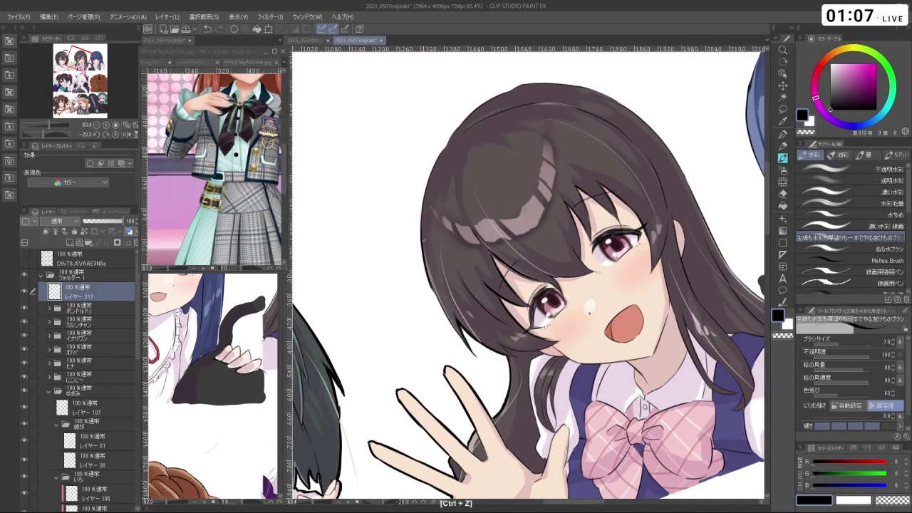
pyautogui.hotkey('ctrl', 'z')
pyautogui.moveTo(432, 204); pyautogui.dragTo(421, 294)
pyautogui.hotkey('ctrl', 'z')
pyautogui.moveTo(430, 207)
pyautogui.mouseDown()
pyautogui.moveTo(421, 275)
pyautogui.moveTo(463, 337)
pyautogui.moveTo(508, 361)
pyautogui.mouseUp()
# - Redraw the left hair-edge outline, undoing the strokes that go astray
pyautogui.moveTo(389, 217); pyautogui.dragTo(399, 277)
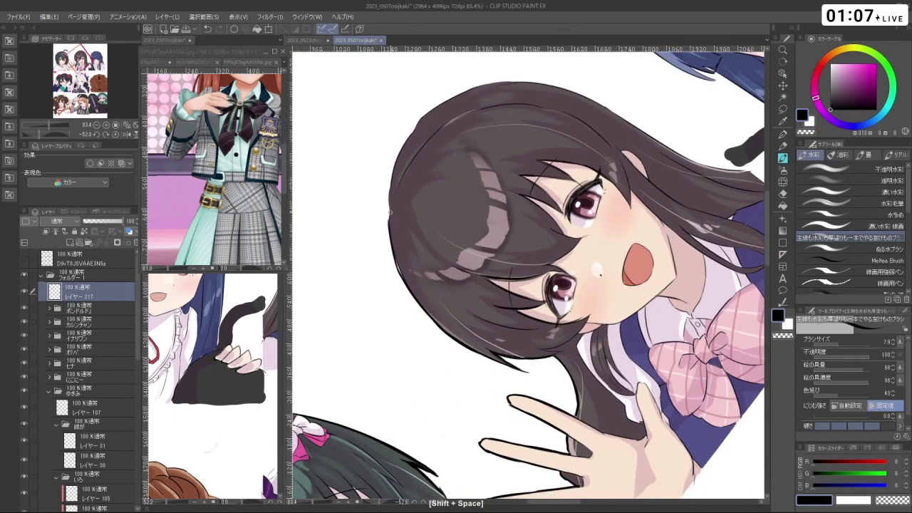
pyautogui.hotkey('ctrl', 'z')
pyautogui.moveTo(389, 213); pyautogui.dragTo(400, 280)
pyautogui.hotkey('ctrl', 'z')
pyautogui.moveTo(389, 208)
pyautogui.mouseDown()
pyautogui.moveTo(403, 280)
pyautogui.moveTo(513, 399)
pyautogui.moveTo(491, 427)
pyautogui.moveTo(512, 451)
pyautogui.mouseUp()
pyautogui.hotkey('ctrl', 'z')
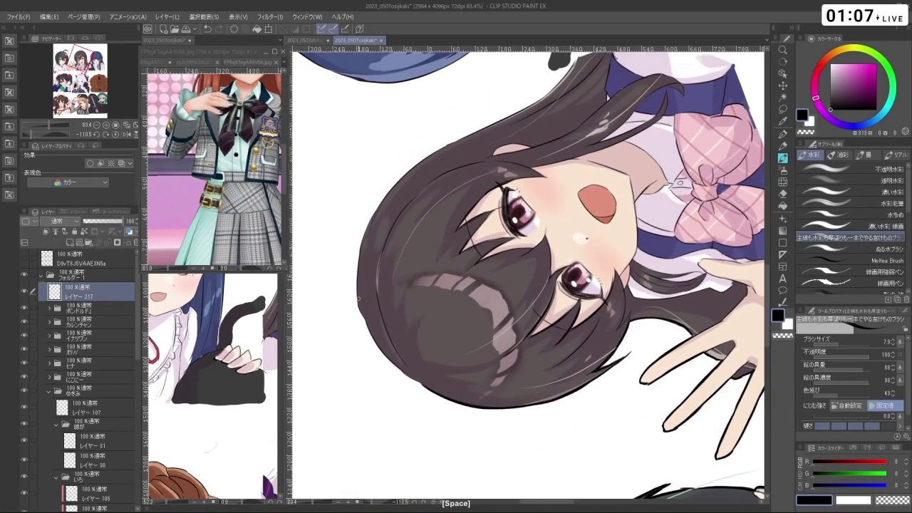
pyautogui.hotkey('ctrl', 'z')
pyautogui.moveTo(360, 299)
pyautogui.mouseDown()
pyautogui.moveTo(382, 354)
pyautogui.moveTo(403, 375)
pyautogui.moveTo(368, 299)
pyautogui.mouseUp()
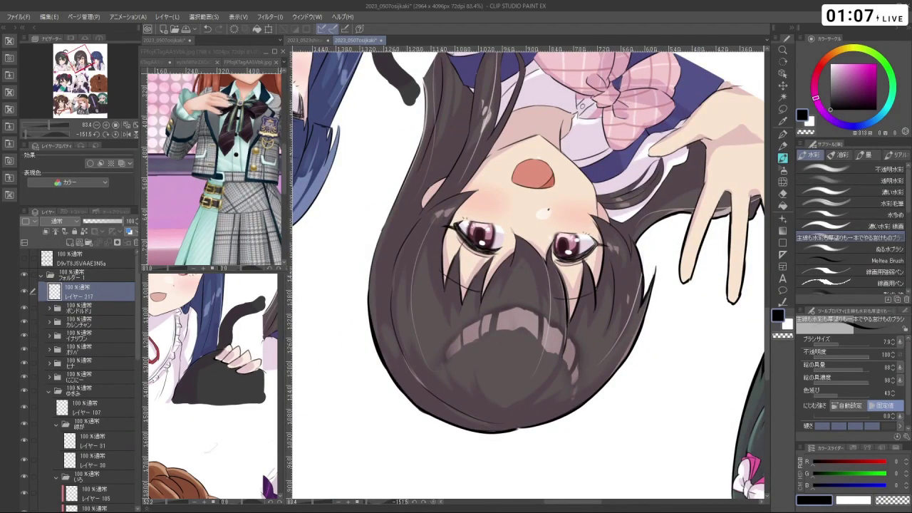
# - Rotate the canvas back upright and zoom out over the top-row characters
pyautogui.moveTo(402, 396)
pyautogui.mouseDown()
pyautogui.moveTo(371, 314)
pyautogui.moveTo(403, 364)
pyautogui.mouseUp()
pyautogui.hotkey('ctrl', 'z')
pyautogui.moveTo(376, 299)
pyautogui.mouseDown()
pyautogui.moveTo(405, 371)
pyautogui.moveTo(541, 314)
pyautogui.moveTo(666, 236)
pyautogui.mouseUp()
pyautogui.scroll(1, 666, 236)
pyautogui.scroll(-3, 666, 236)
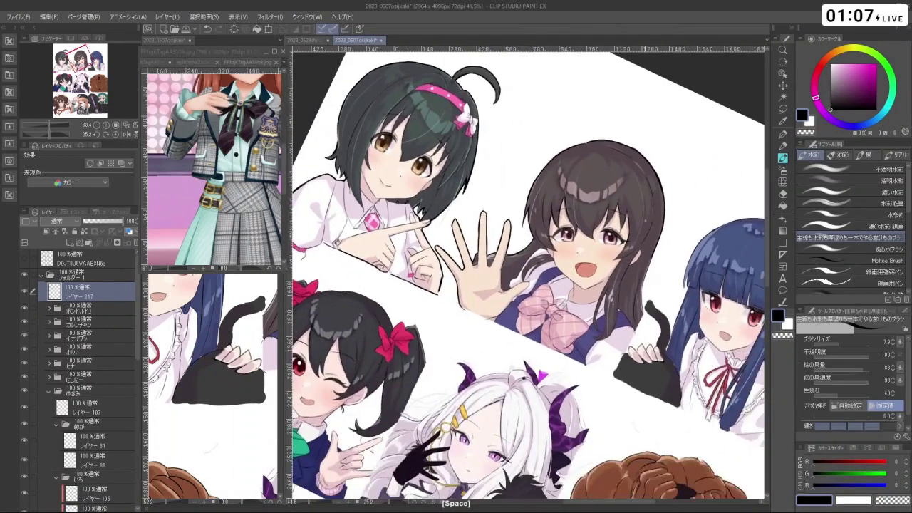
pyautogui.scroll(3, 666, 235)
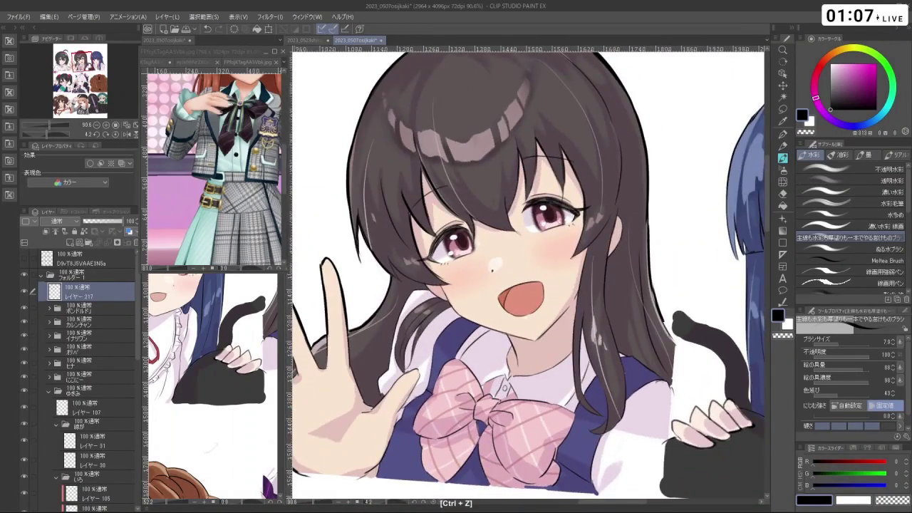
pyautogui.hotkey('ctrl', '-')
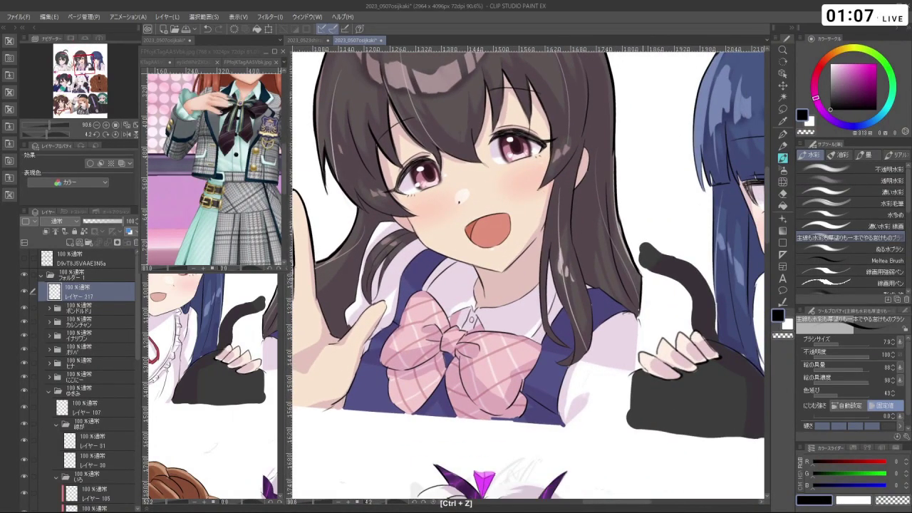
pyautogui.scroll(-2, 626, 382)
pyautogui.moveTo(626, 383)
pyautogui.mouseDown()
pyautogui.moveTo(598, 370)
pyautogui.moveTo(592, 447)
pyautogui.moveTo(620, 399)
pyautogui.mouseUp()
# - Zoom in on the girl's face and clean up stray marks and the outline along her cheek
pyautogui.keyDown('ctrl'); pyautogui.click(486, 307); pyautogui.keyUp('ctrl')
pyautogui.hotkey('ctrl', 'z')
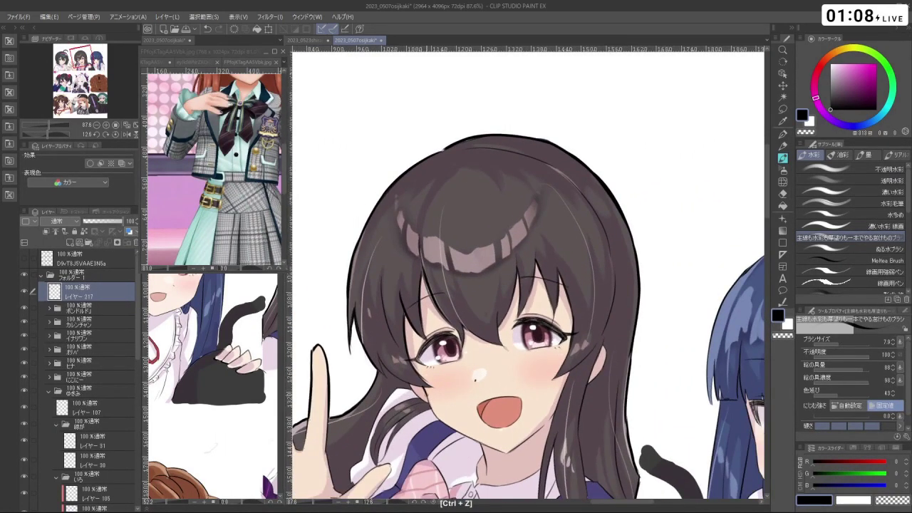
pyautogui.moveTo(641, 214); pyautogui.dragTo(684, 299)
pyautogui.hotkey('ctrl', 'z')
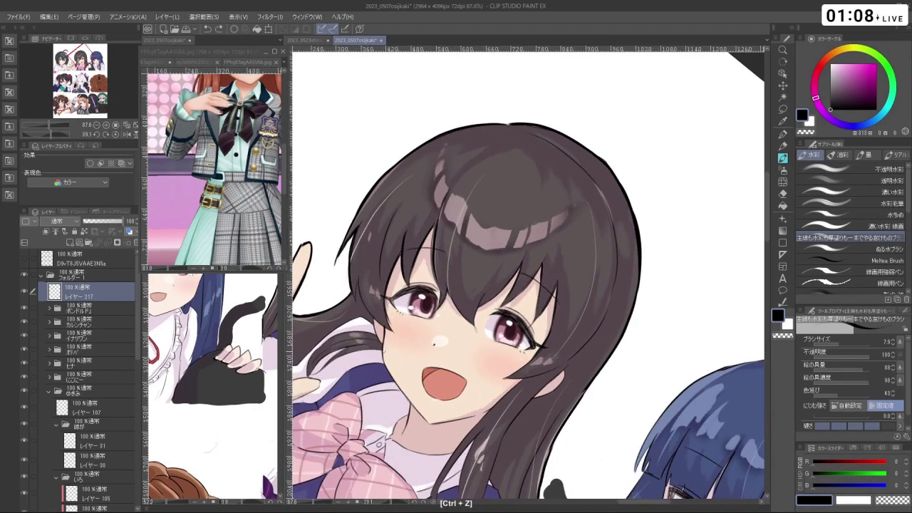
pyautogui.hotkey('ctrl', 'z')
pyautogui.moveTo(641, 213); pyautogui.dragTo(556, 143)
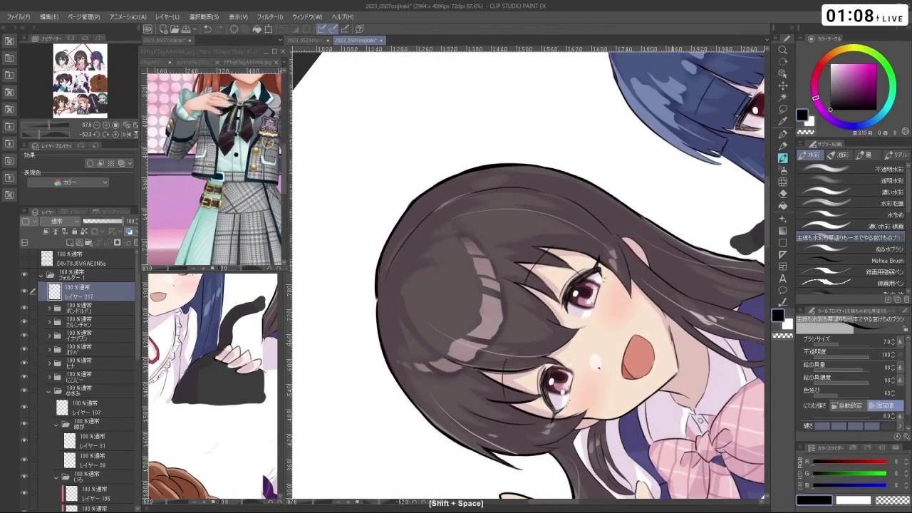
pyautogui.hotkey('ctrl', 'z')
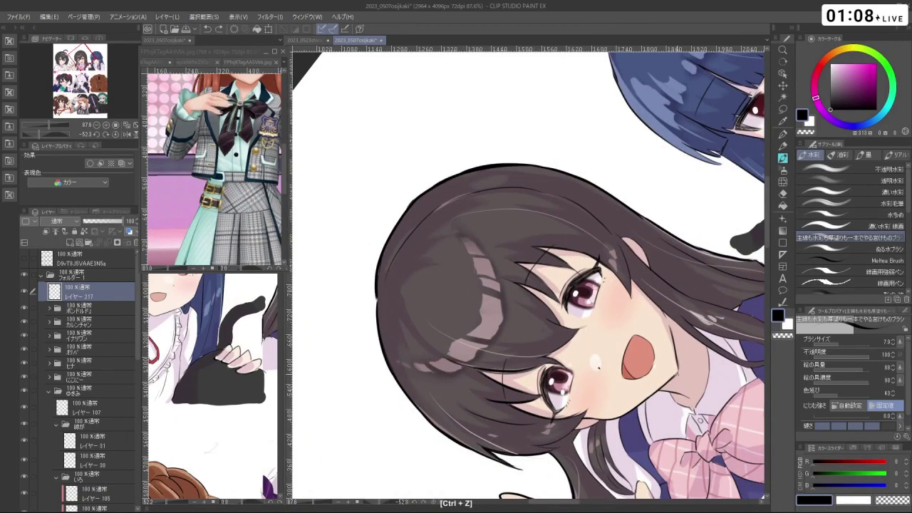
pyautogui.moveTo(674, 371); pyautogui.dragTo(681, 384)
pyautogui.hotkey('ctrl', 'z')
pyautogui.scroll(-5, 528, 285)
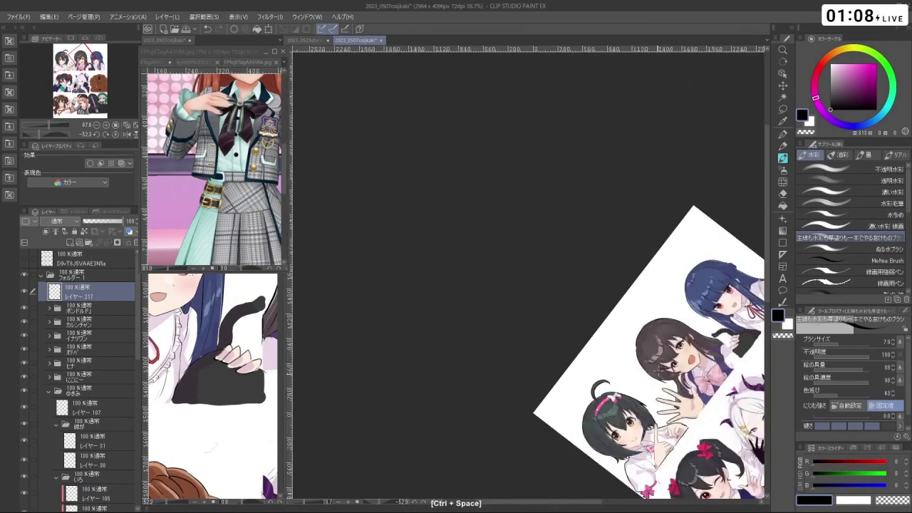
# - Straighten the view over the top row and undo the last stroke on the cat tail
pyautogui.moveTo(642, 214); pyautogui.dragTo(579, 375)
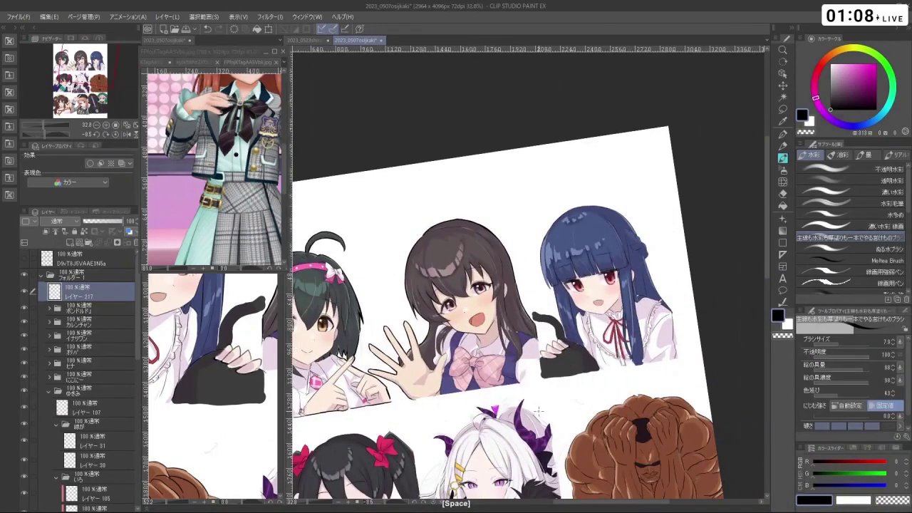
pyautogui.moveTo(539, 411); pyautogui.dragTo(574, 340)
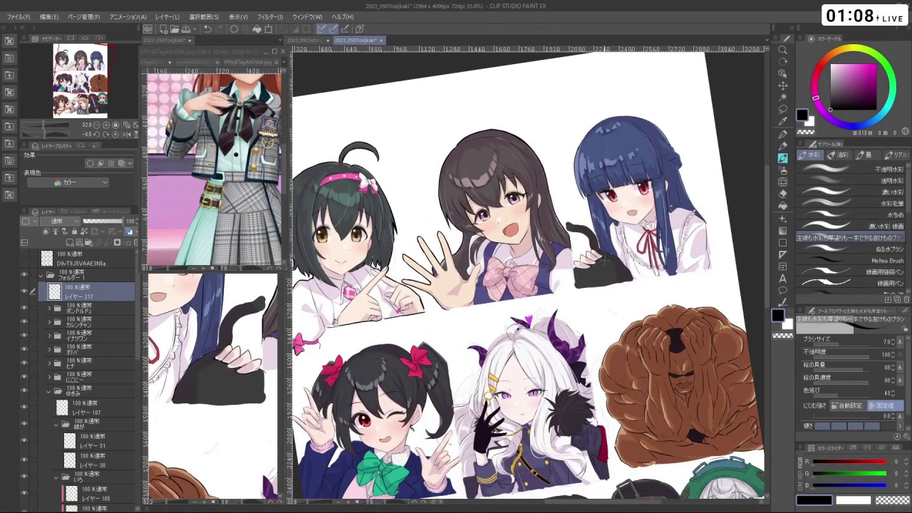
pyautogui.moveTo(605, 283); pyautogui.dragTo(564, 371)
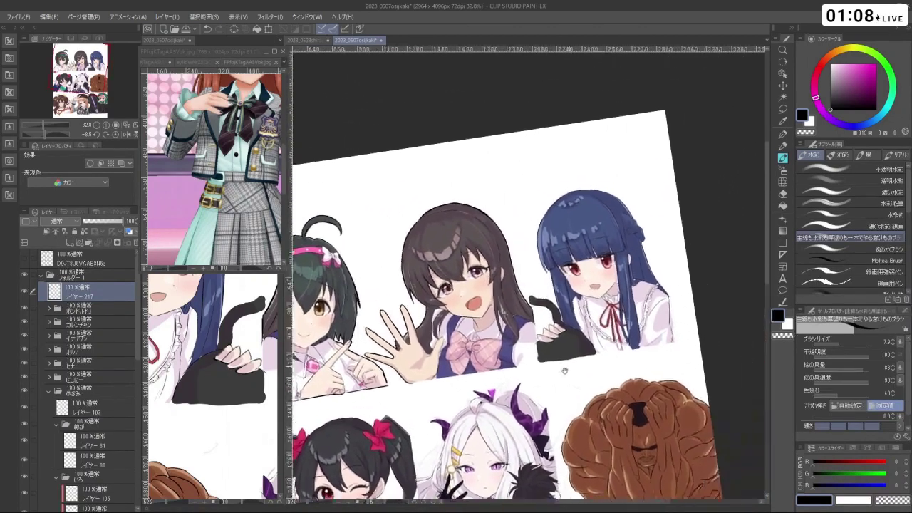
pyautogui.scroll(4, 563, 371)
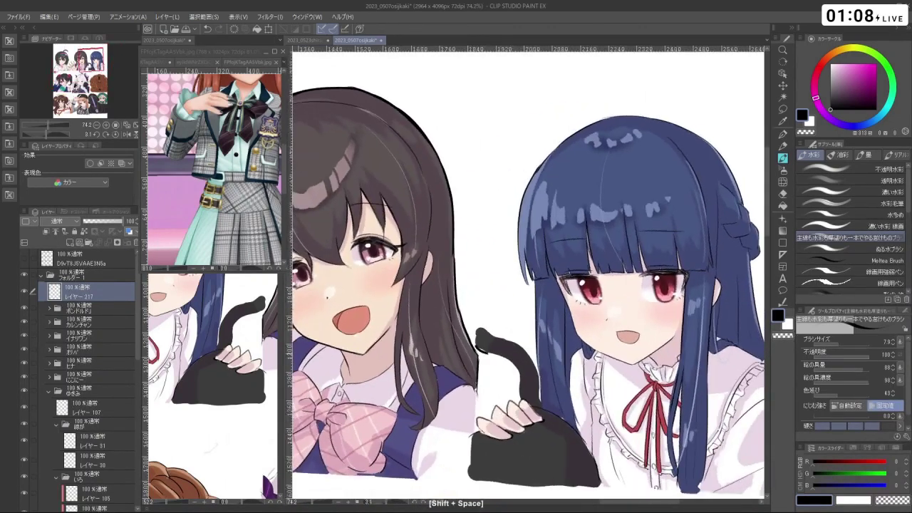
pyautogui.hotkey('ctrl', 'z')
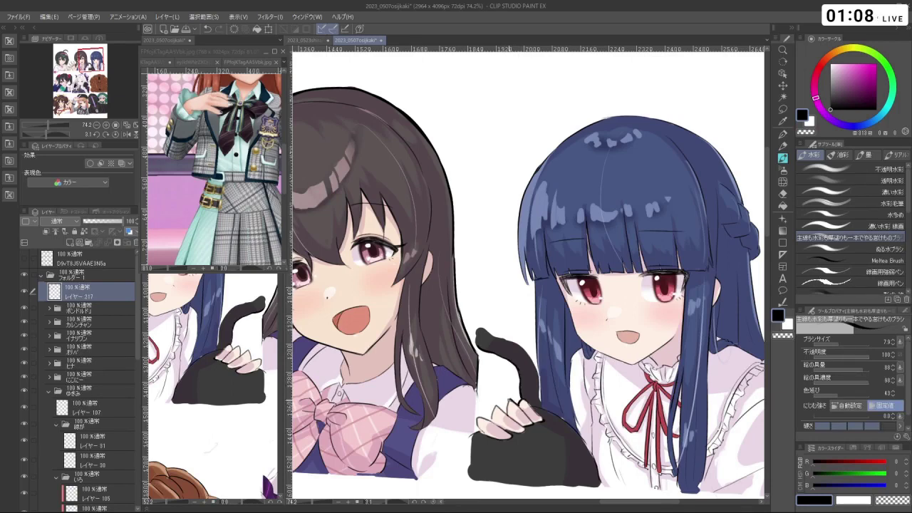
pyautogui.press('space')
pyautogui.moveTo(518, 404)
pyautogui.mouseDown()
pyautogui.moveTo(533, 311)
pyautogui.moveTo(513, 329)
pyautogui.mouseUp()
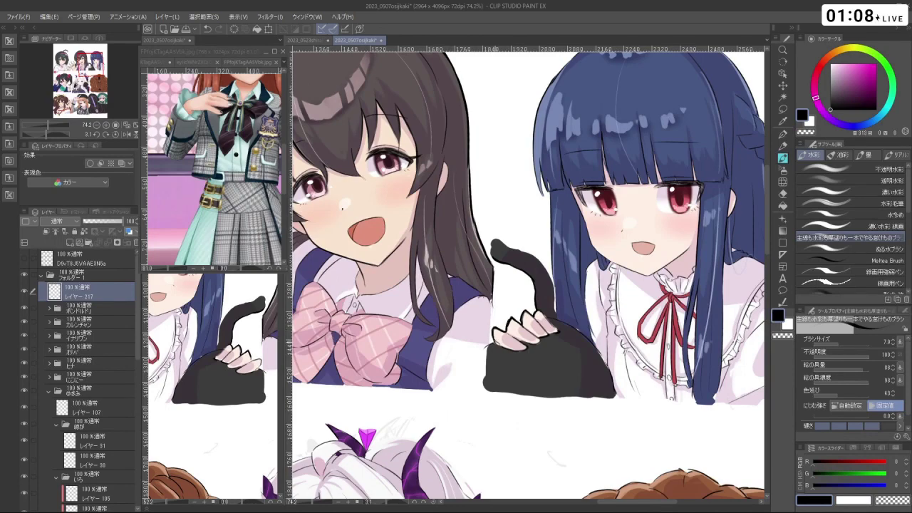
# - Rotate the view with Shift+Space to reach the blue-haired girl's hair edge, removing a stray stroke
pyautogui.hotkey('shift', 'space')
pyautogui.moveTo(641, 214)
pyautogui.mouseDown()
pyautogui.moveTo(498, 371)
pyautogui.moveTo(421, 335)
pyautogui.mouseUp()
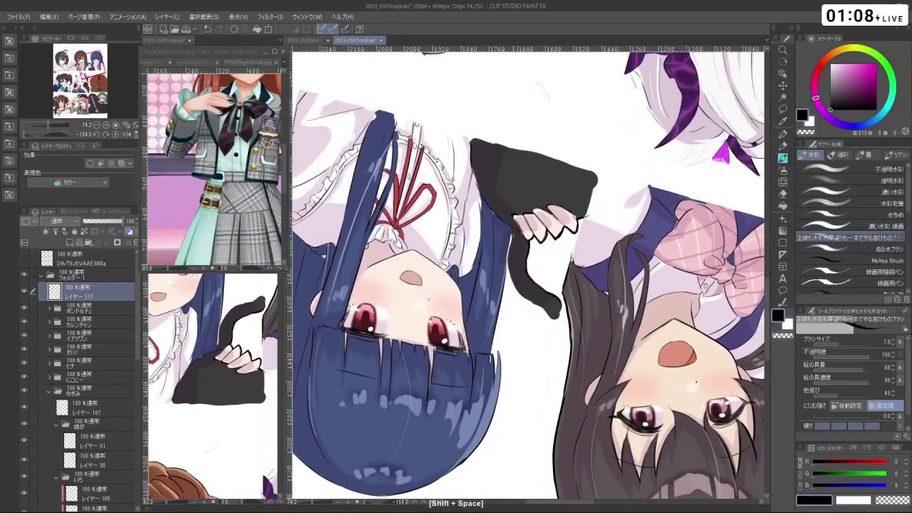
pyautogui.hotkey('ctrl', 'z')
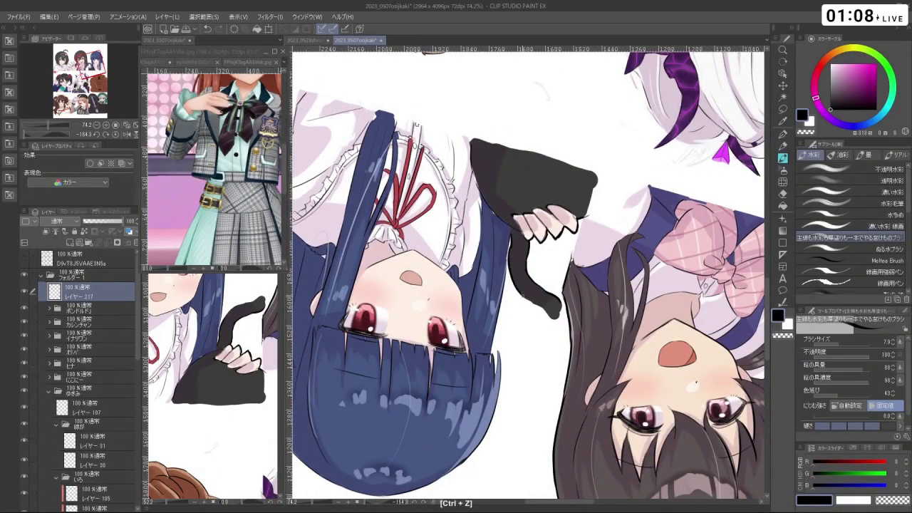
pyautogui.hotkey('shift', 'space')
pyautogui.moveTo(560, 307); pyautogui.dragTo(502, 285)
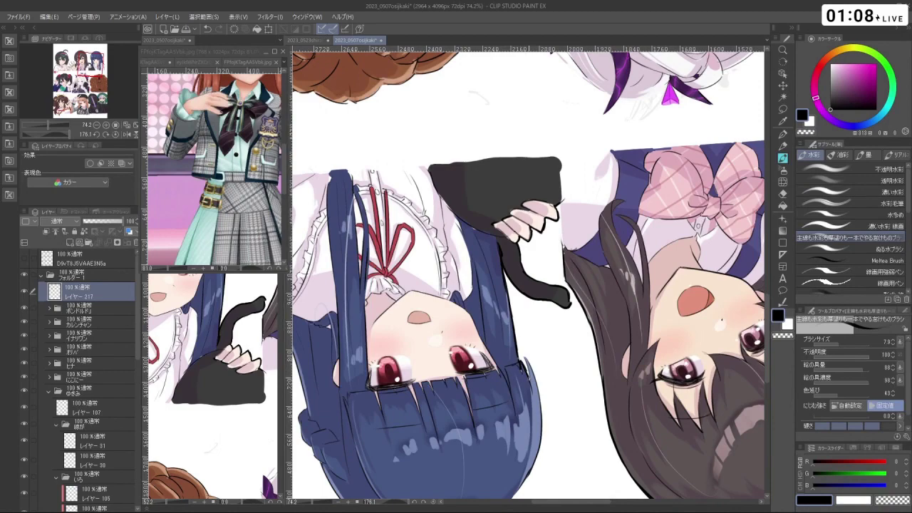
pyautogui.hotkey('shift', 'space')
pyautogui.moveTo(527, 371); pyautogui.dragTo(498, 271)
pyautogui.hotkey('shift', 'space')
pyautogui.hotkey('ctrl', 'z')
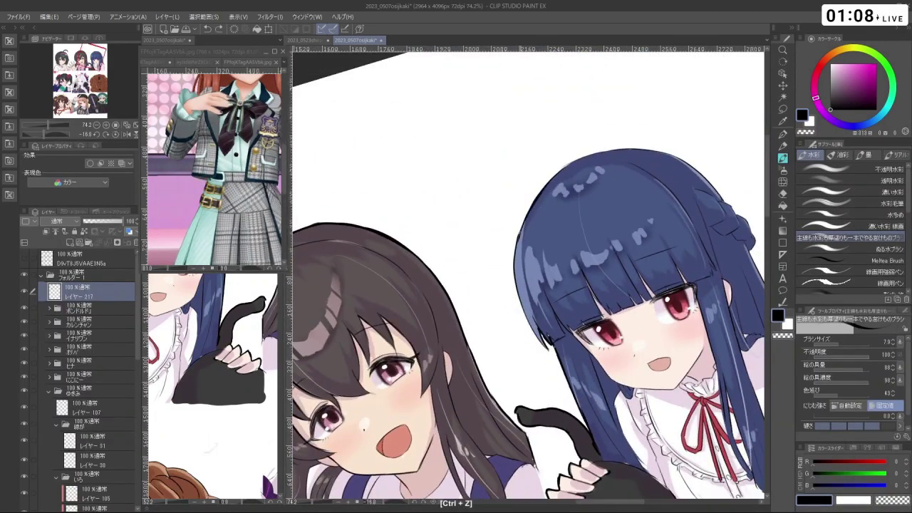
# - Trace a thin dark outline along the blue hair's left and upper-left edges
pyautogui.moveTo(515, 231); pyautogui.dragTo(536, 336)
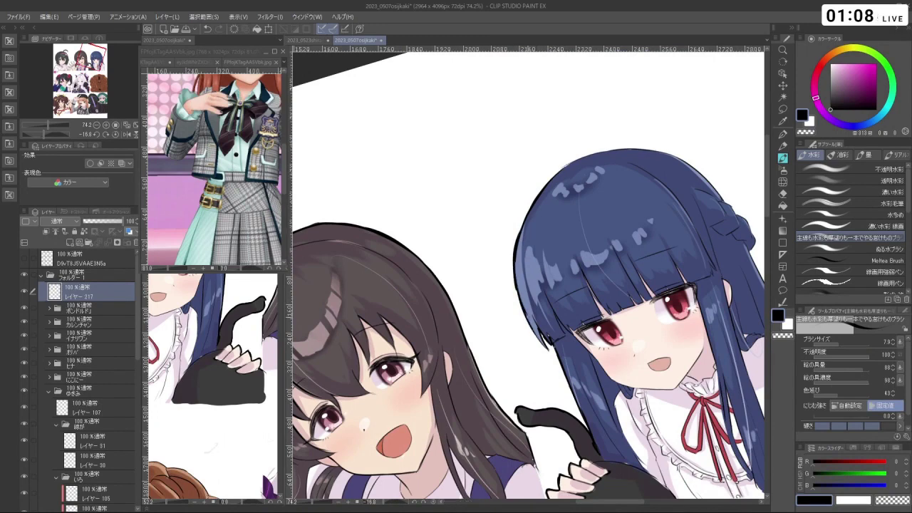
pyautogui.hotkey('ctrl', 'z')
pyautogui.moveTo(516, 278); pyautogui.dragTo(536, 338)
pyautogui.hotkey('shift', 'space')
pyautogui.moveTo(542, 299)
pyautogui.mouseDown()
pyautogui.moveTo(513, 214)
pyautogui.moveTo(499, 286)
pyautogui.moveTo(536, 321)
pyautogui.moveTo(491, 238)
pyautogui.moveTo(465, 277)
pyautogui.mouseUp()
pyautogui.hotkey('ctrl', 'space')
pyautogui.hotkey('ctrl', 'z')
pyautogui.moveTo(458, 229); pyautogui.dragTo(469, 280)
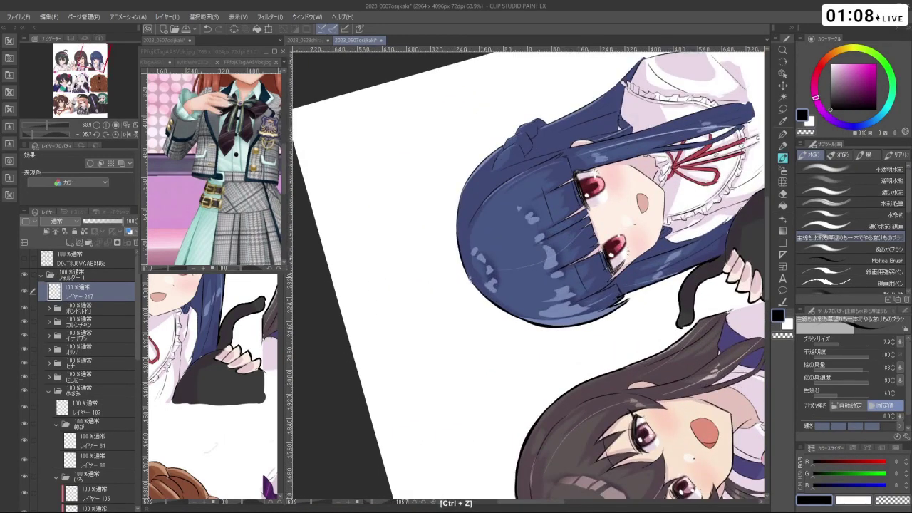
pyautogui.moveTo(462, 191); pyautogui.dragTo(494, 151)
# - Rotate the view back near upright and outline the blue hair's right edge
pyautogui.hotkey('shift', 'space')
pyautogui.moveTo(498, 285); pyautogui.dragTo(591, 203)
pyautogui.hotkey('ctrl', 'z')
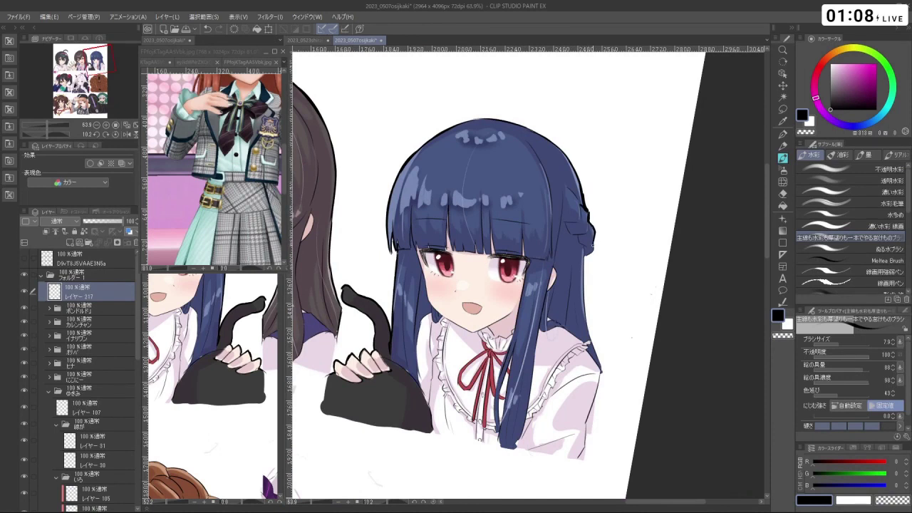
pyautogui.hotkey('ctrl', 'z')
pyautogui.hotkey('ctrl', 'z')
pyautogui.hotkey('ctrl', 'z')
pyautogui.moveTo(587, 325); pyautogui.dragTo(605, 375)
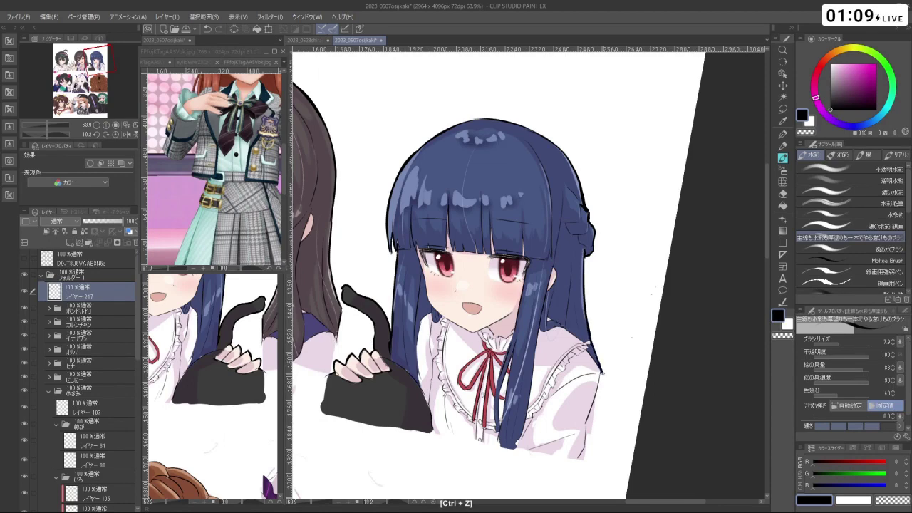
pyautogui.hotkey('shift', 'space')
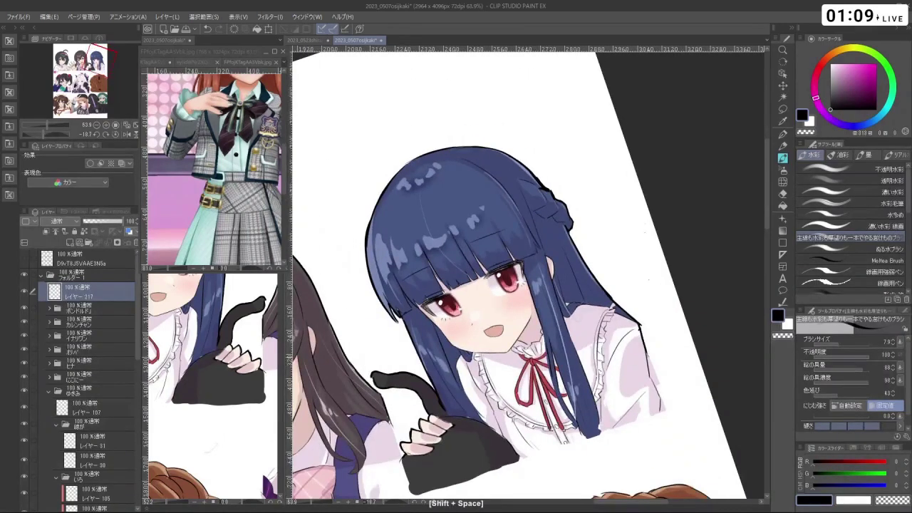
pyautogui.hotkey('ctrl', 'z')
# - Zoom out to check the sheet, then zoom back in on the blue-haired girl
pyautogui.hotkey('ctrl', 'space')
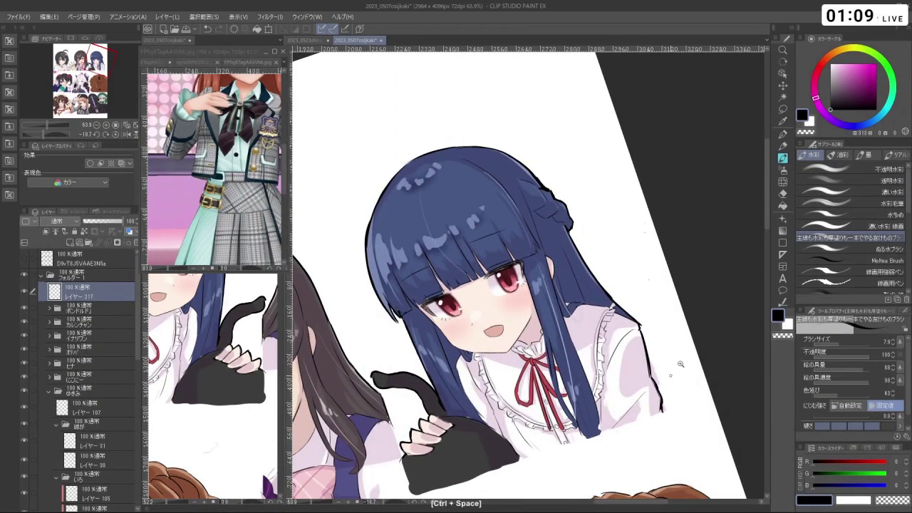
pyautogui.click(661, 170)
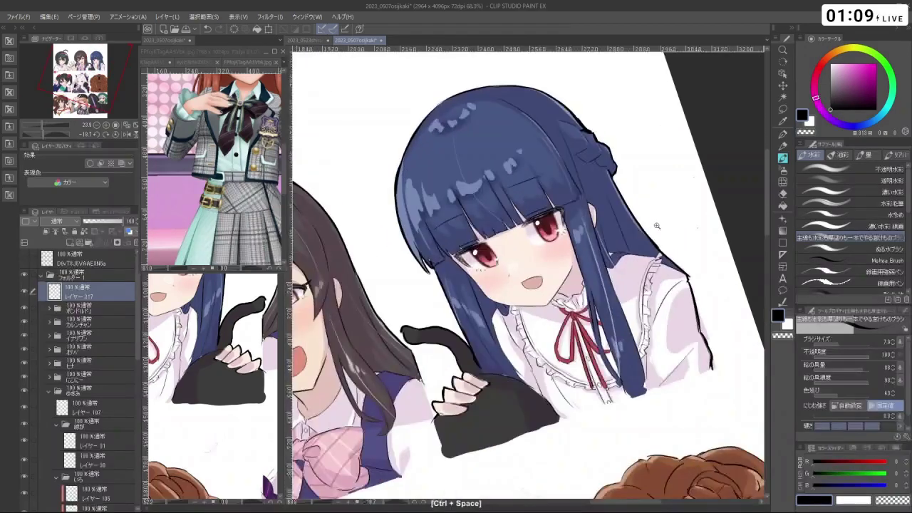
pyautogui.hotkey('ctrl', 'z')
pyautogui.press('space')
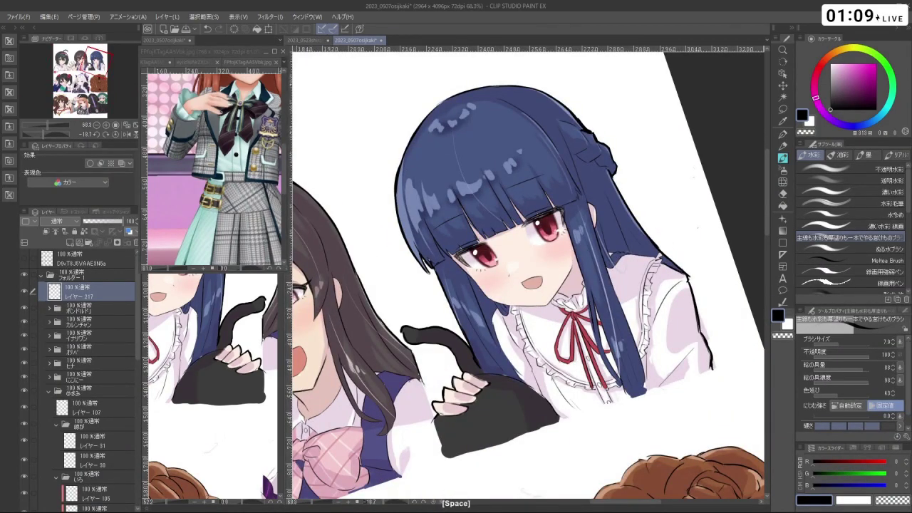
pyautogui.hotkey('ctrl', 'space')
pyautogui.scroll(-2, 499, 271)
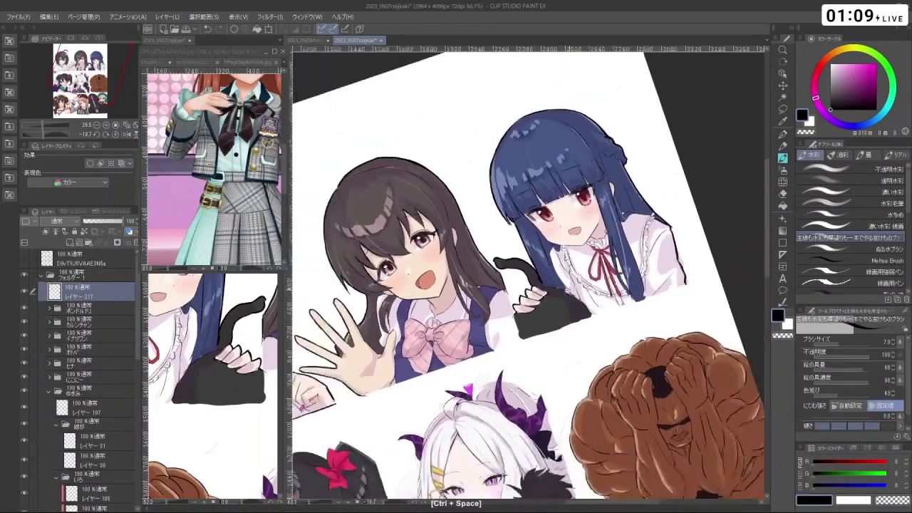
# - Zoom out and centre the canvas so all nine panels fit in the window
pyautogui.scroll(-3, 528, 274)
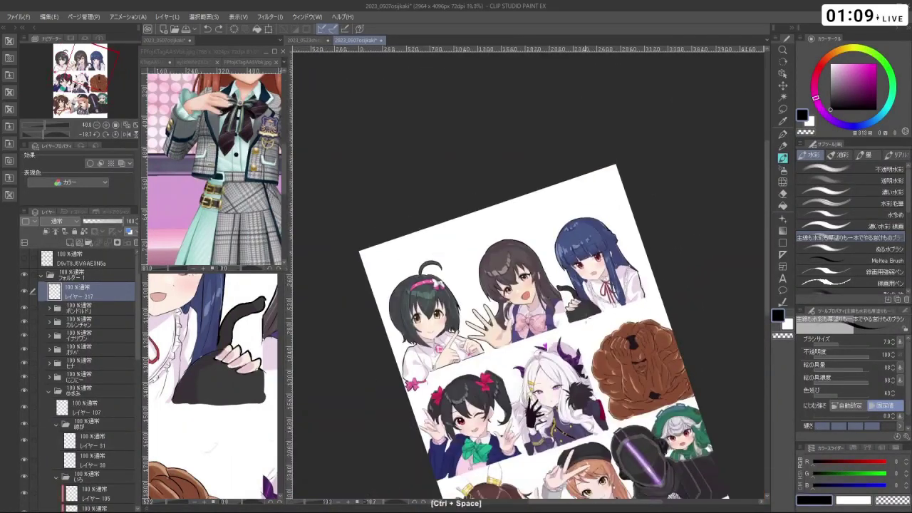
pyautogui.press('space')
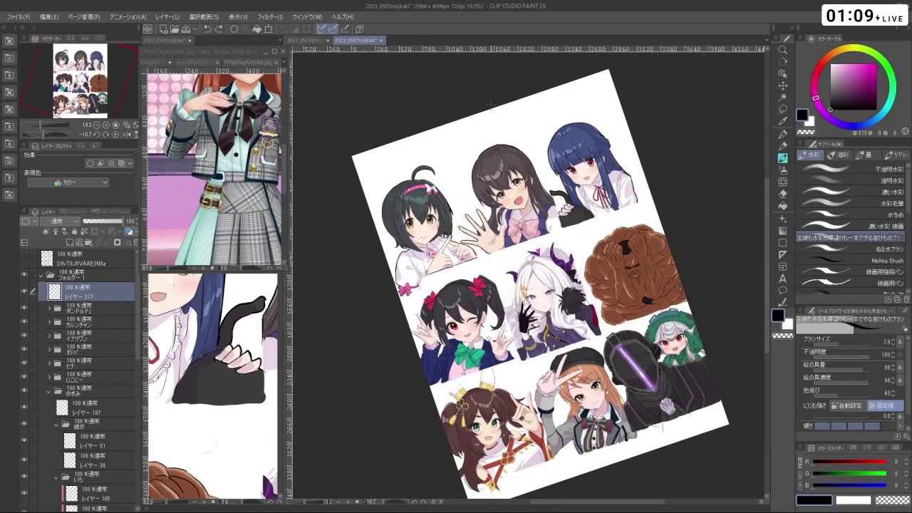
pyautogui.scroll(-3, 528, 278)
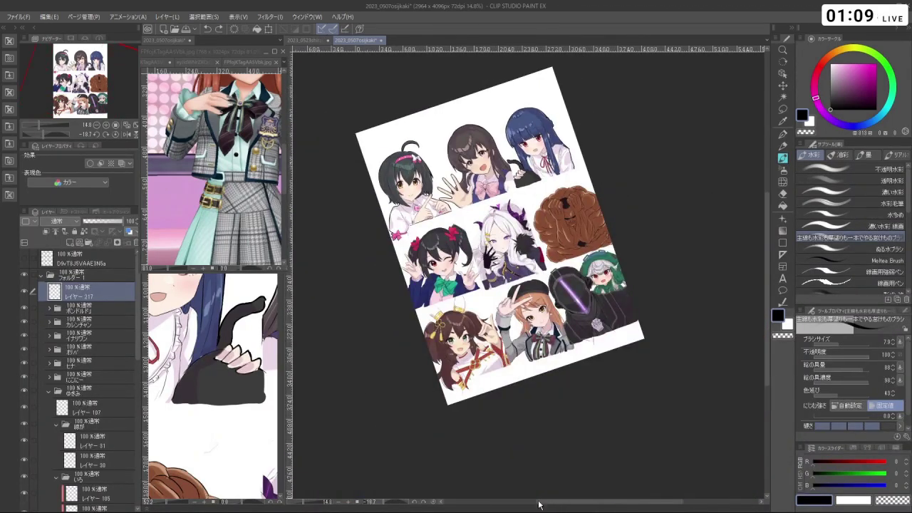
pyautogui.scroll(4, 438, 184)
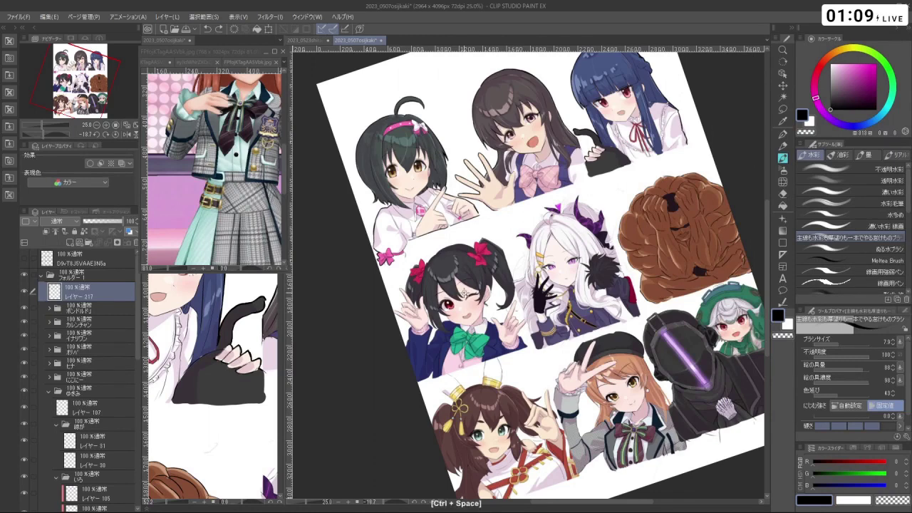
# - Zoom in on the twin-tailed girl and draw a dark outline along her raised hand
pyautogui.moveTo(465, 292); pyautogui.dragTo(513, 292)
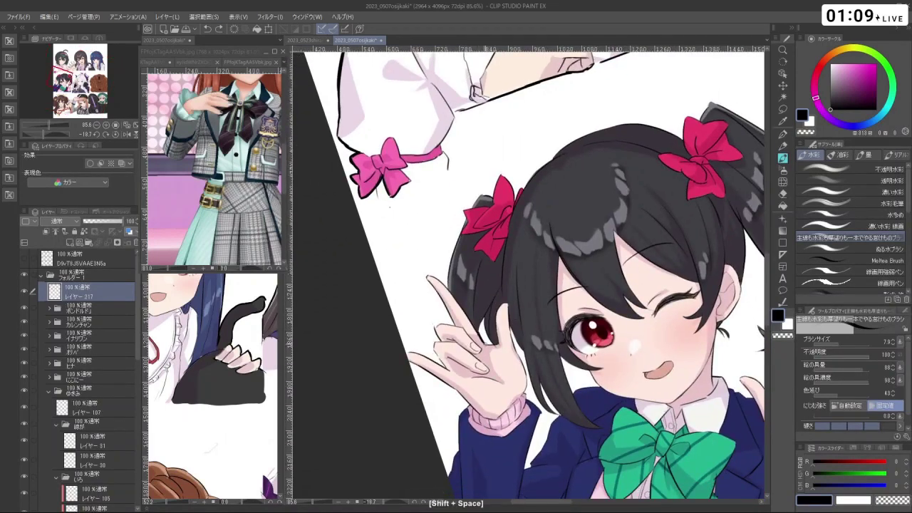
pyautogui.hotkey('ctrl', 'z')
pyautogui.hotkey('ctrl', 'z')
pyautogui.moveTo(484, 334); pyautogui.dragTo(495, 345)
pyautogui.hotkey('ctrl', 'z')
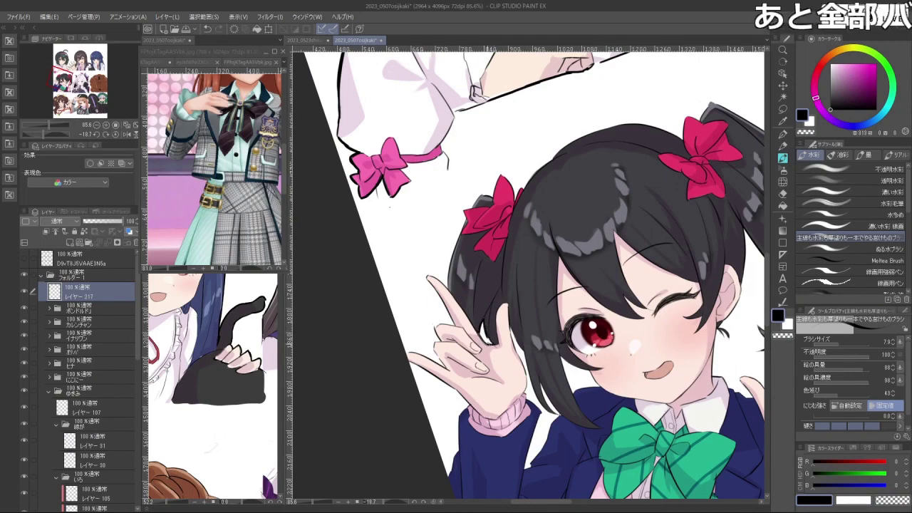
# - Rotate the view and outline the edge of her hand, redrawing the failed strokes
pyautogui.hotkey('shift', 'space')
pyautogui.hotkey('ctrl', 'z')
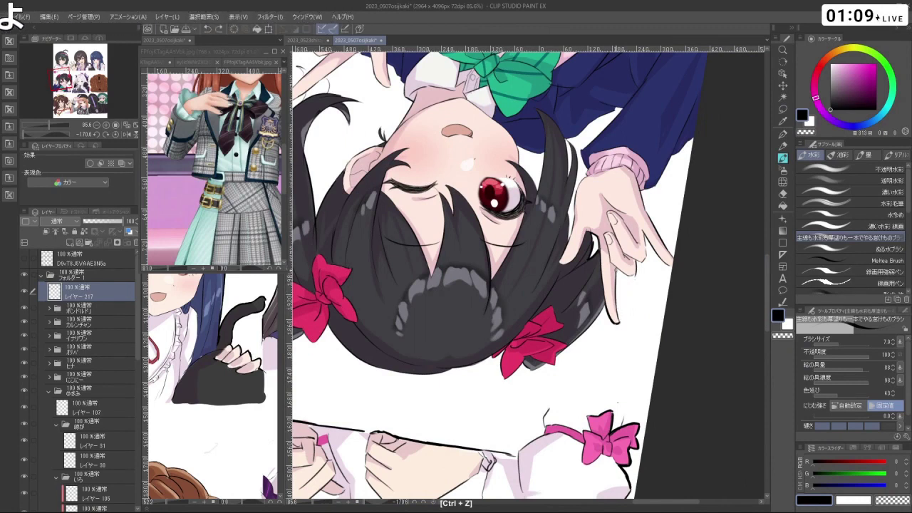
pyautogui.moveTo(615, 269); pyautogui.dragTo(619, 318)
pyautogui.hotkey('ctrl', 'z')
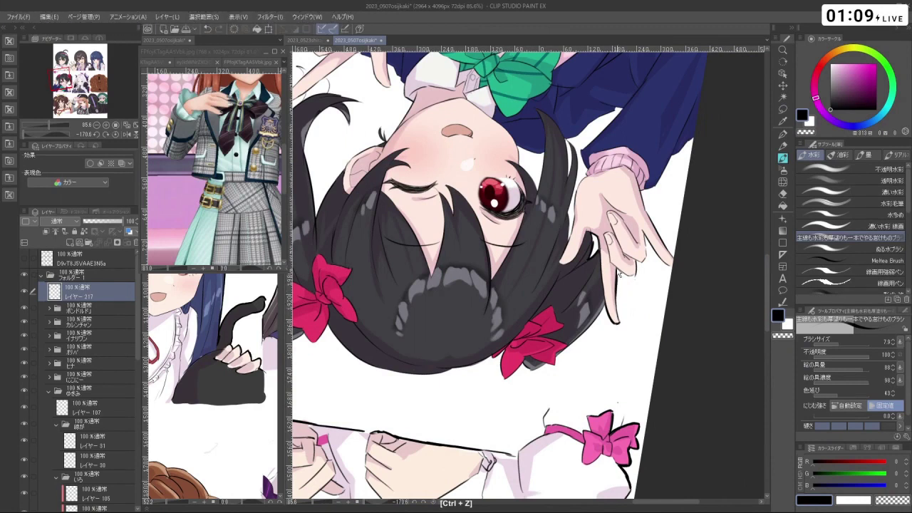
pyautogui.hotkey('ctrl', 'z')
pyautogui.moveTo(616, 268)
pyautogui.mouseDown()
pyautogui.moveTo(617, 301)
pyautogui.moveTo(542, 370)
pyautogui.mouseUp()
pyautogui.hotkey('ctrl', 'z')
pyautogui.hotkey('ctrl', 'z')
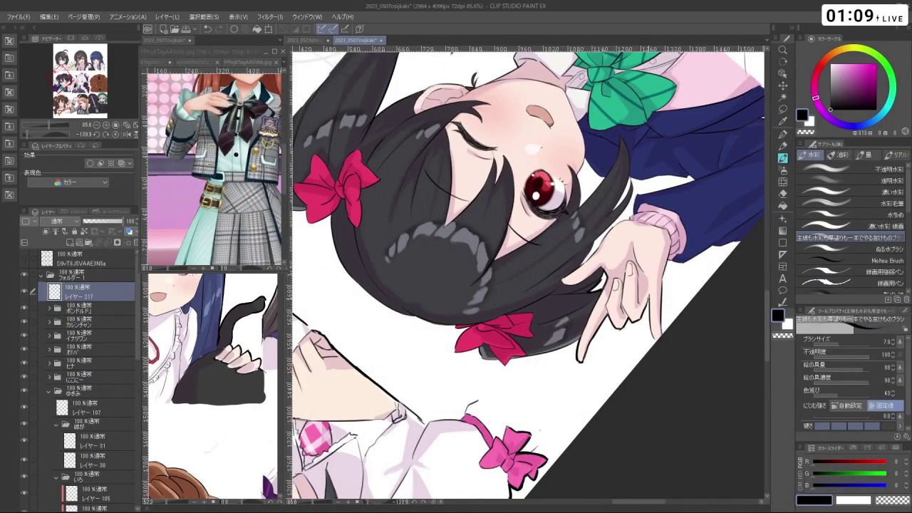
# - Turn the view back upright and pan toward her sleeve, removing a small mark there
pyautogui.moveTo(678, 289); pyautogui.dragTo(641, 257)
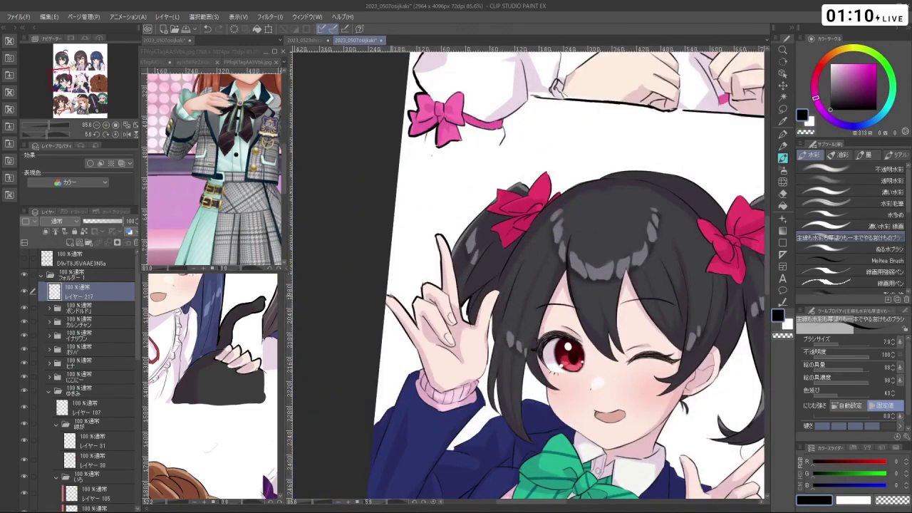
pyautogui.hotkey('ctrl', 'z')
pyautogui.moveTo(421, 360); pyautogui.dragTo(599, 333)
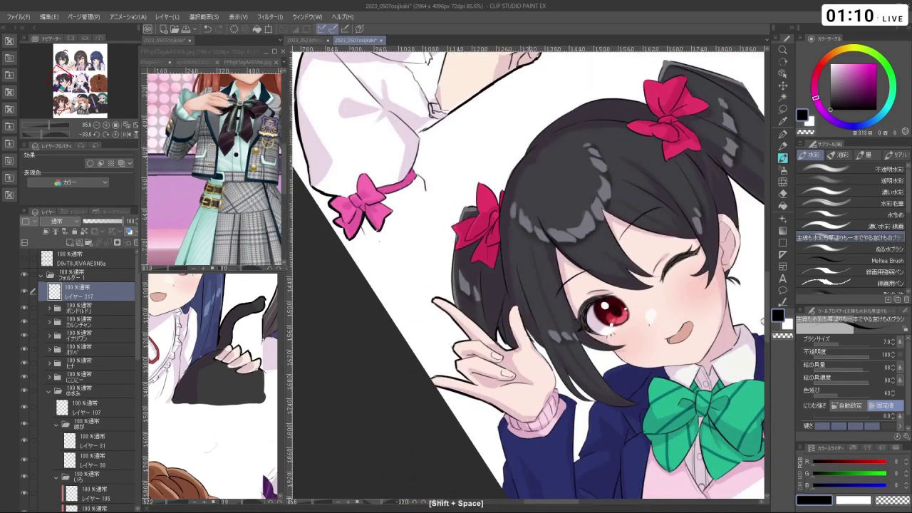
pyautogui.moveTo(599, 333); pyautogui.dragTo(579, 304)
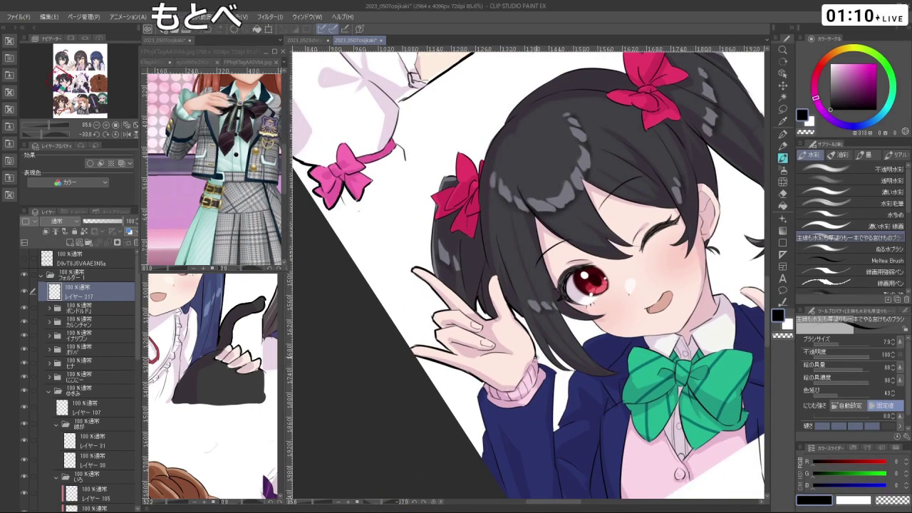
pyautogui.moveTo(554, 371)
pyautogui.mouseDown()
pyautogui.moveTo(540, 318)
pyautogui.moveTo(540, 360)
pyautogui.mouseUp()
pyautogui.hotkey('ctrl', 'z')
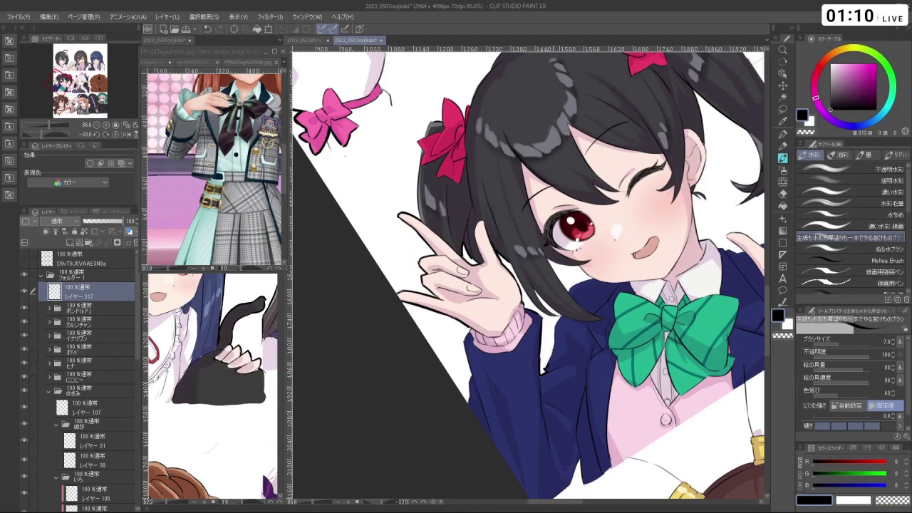
# - Rotate the view to reach her other side and undo the stray stroke near her hair
pyautogui.moveTo(614, 277); pyautogui.dragTo(456, 231)
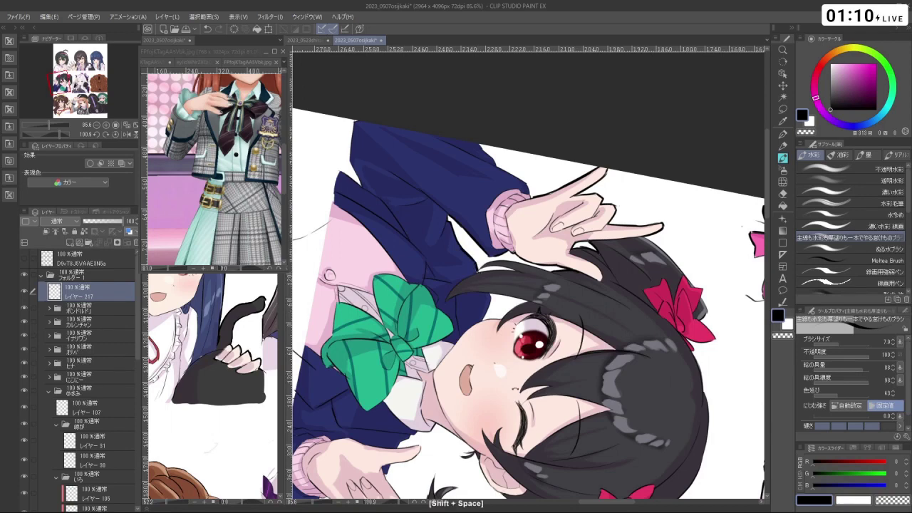
pyautogui.moveTo(478, 268); pyautogui.dragTo(525, 267)
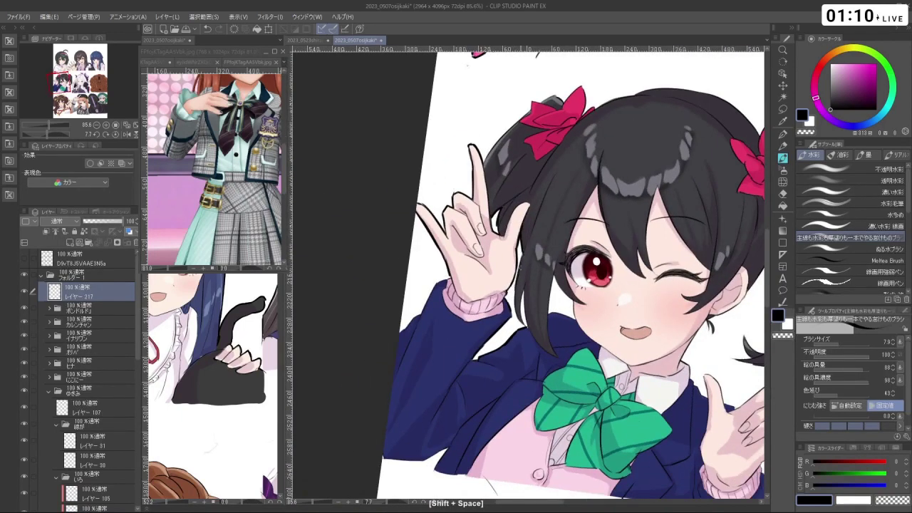
pyautogui.hotkey('ctrl', 'z')
pyautogui.hotkey('ctrl', 'z')
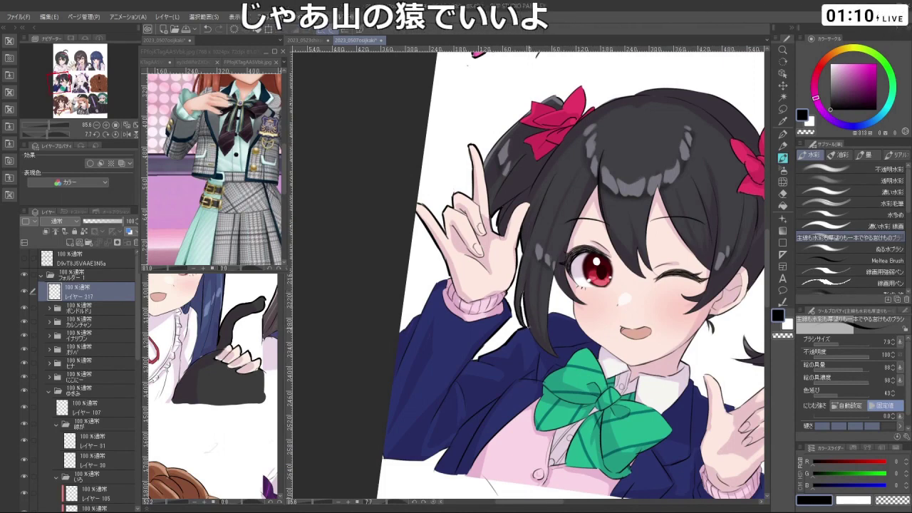
pyautogui.moveTo(541, 214); pyautogui.dragTo(481, 261)
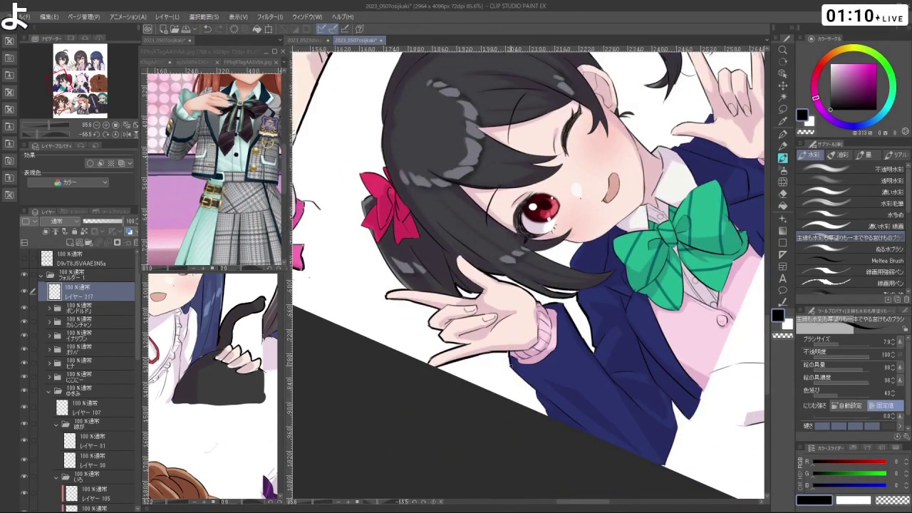
pyautogui.hotkey('ctrl', 'z')
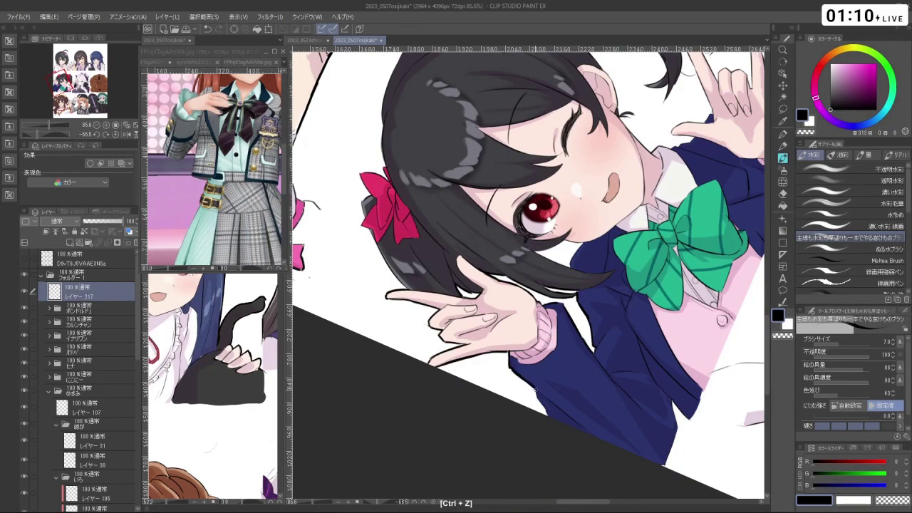
pyautogui.moveTo(550, 418); pyautogui.dragTo(510, 314)
# - Undo the strokes near her eye and hair, and switch to transparent colour for erasing
pyautogui.scroll(4, 511, 314)
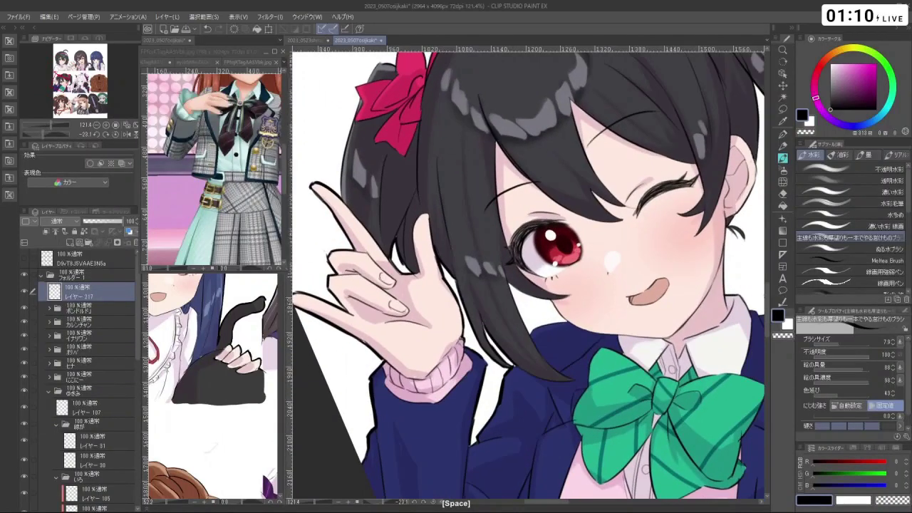
pyautogui.scroll(-2, 553, 282)
pyautogui.moveTo(553, 282); pyautogui.dragTo(577, 258)
pyautogui.scroll(2, 553, 282)
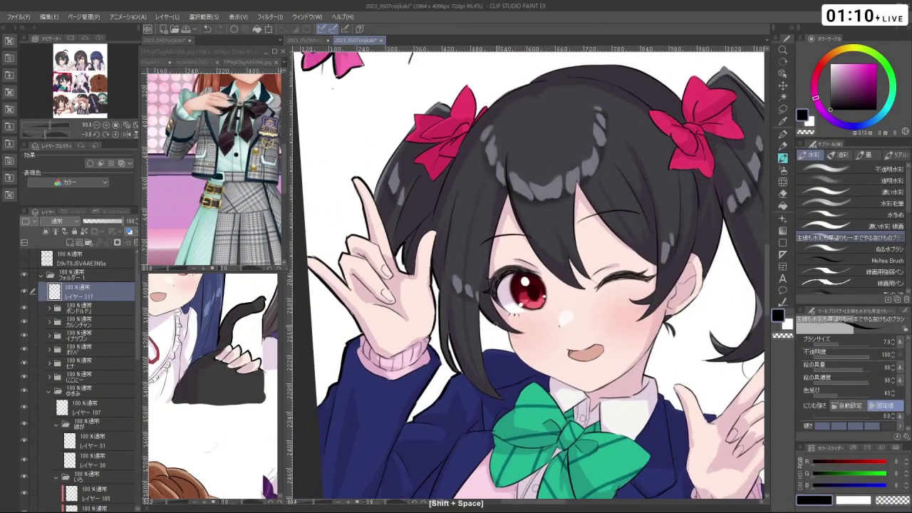
pyautogui.hotkey('ctrl', 'z')
pyautogui.hotkey('ctrl', 'z')
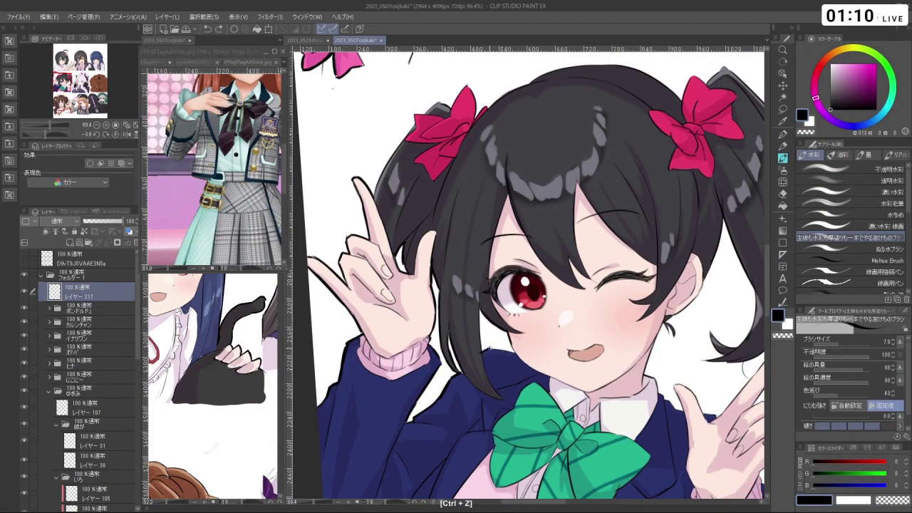
pyautogui.press('c')
pyautogui.press('c')
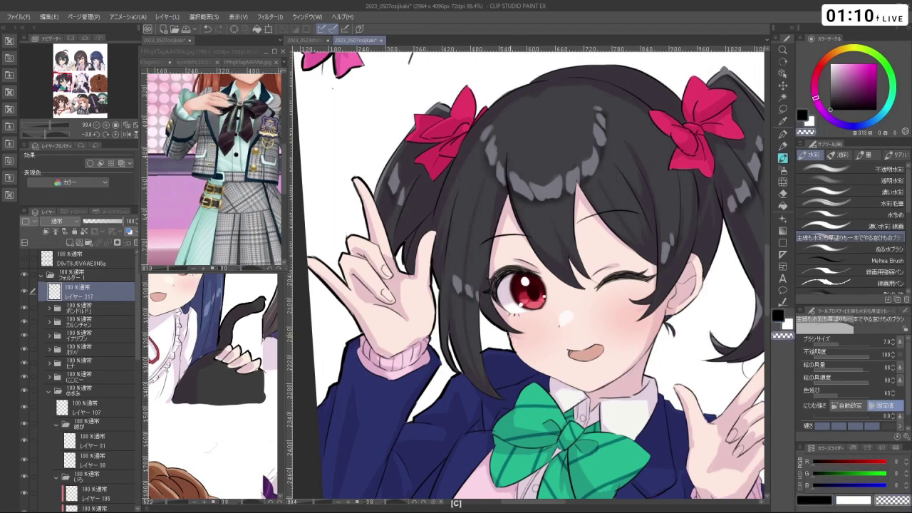
pyautogui.hotkey('ctrl', 'z')
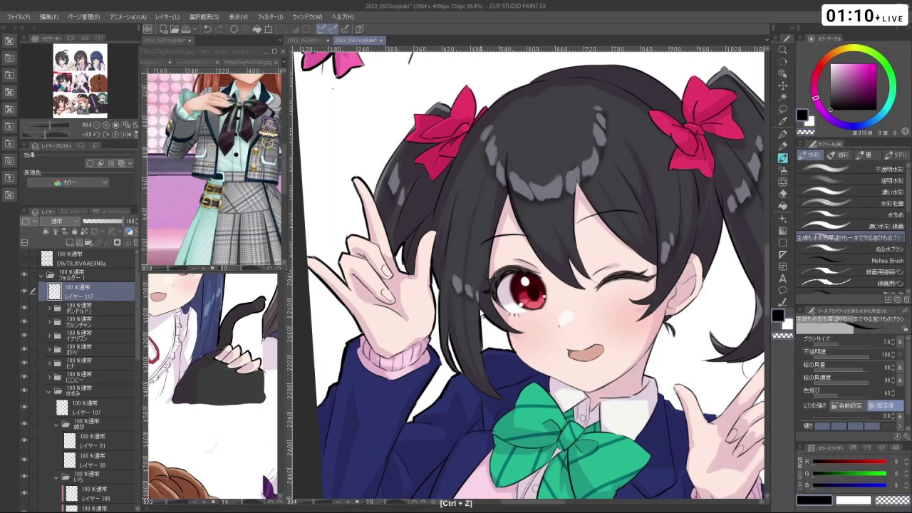
pyautogui.press('space')
# - Rotate the view about 90 degrees, then back upright and zoomed in on the girl
pyautogui.scroll(-4, 527, 278)
pyautogui.moveTo(670, 278); pyautogui.dragTo(392, 228)
pyautogui.scroll(4, 527, 278)
pyautogui.moveTo(527, 278); pyautogui.dragTo(506, 268)
pyautogui.scroll(-1, 527, 278)
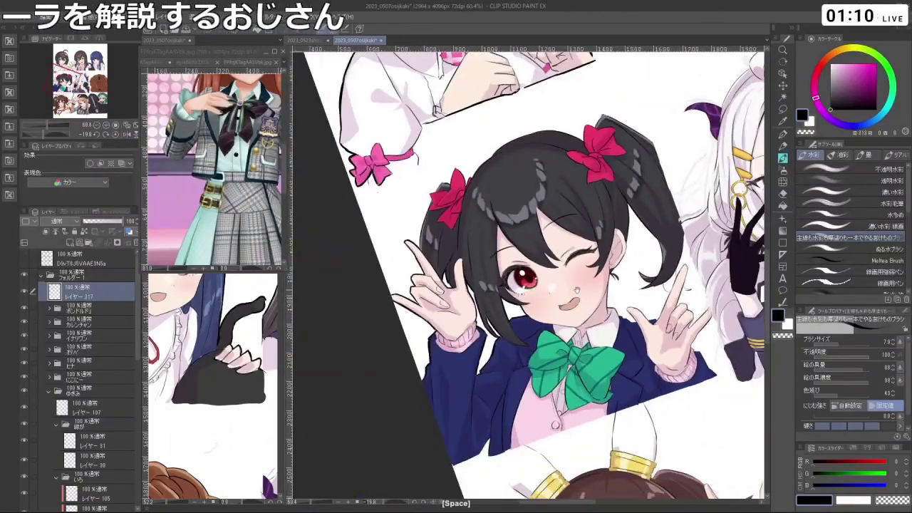
# - Zoom in on the twin tail and trace its left hair edge and the bow's bottom edge
pyautogui.moveTo(528, 327); pyautogui.dragTo(570, 278)
pyautogui.hotkey('ctrl', 'z')
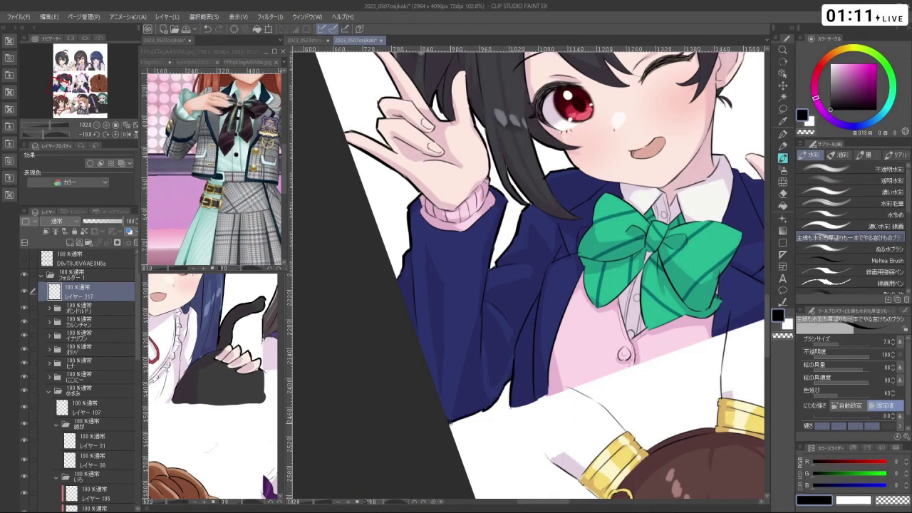
pyautogui.scroll(-3, 528, 278)
pyautogui.moveTo(527, 278); pyautogui.dragTo(596, 362)
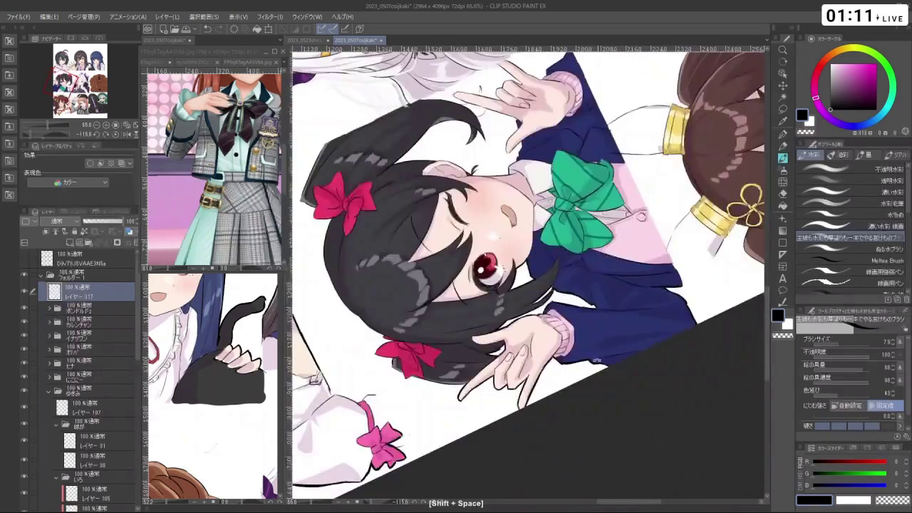
pyautogui.moveTo(587, 421)
pyautogui.mouseDown()
pyautogui.moveTo(412, 243)
pyautogui.moveTo(428, 235)
pyautogui.moveTo(430, 299)
pyautogui.mouseUp()
pyautogui.hotkey('ctrl', 'z')
pyautogui.moveTo(425, 243)
pyautogui.mouseDown()
pyautogui.moveTo(438, 325)
pyautogui.moveTo(541, 399)
pyautogui.moveTo(589, 372)
pyautogui.moveTo(650, 260)
pyautogui.mouseUp()
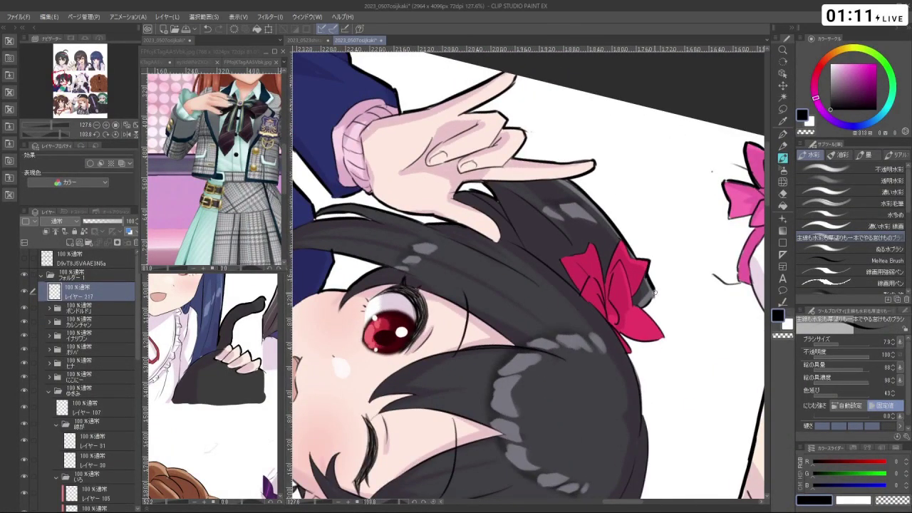
pyautogui.moveTo(650, 264); pyautogui.dragTo(636, 345)
pyautogui.hotkey('ctrl', 'z')
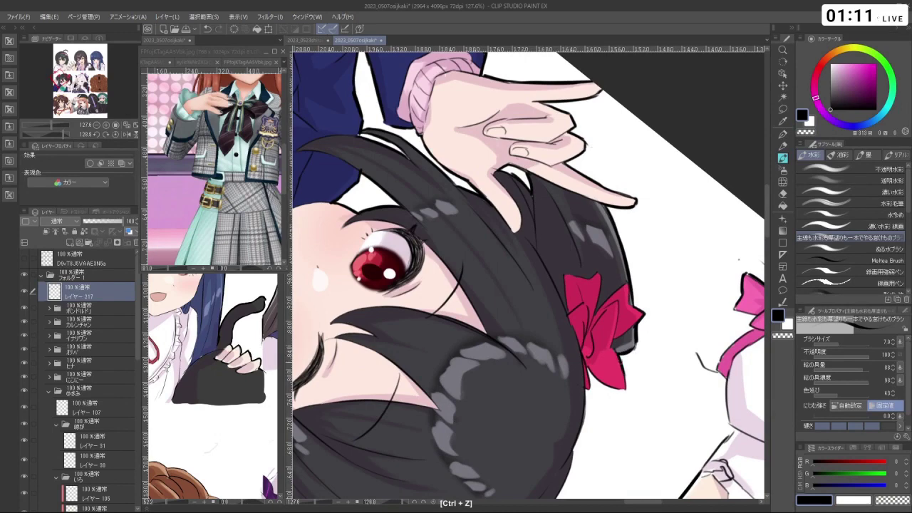
pyautogui.moveTo(624, 389); pyautogui.dragTo(605, 389)
# - Turn the canvas upside down near the bow and trace its left edge in black
pyautogui.moveTo(435, 372); pyautogui.dragTo(628, 178)
pyautogui.hotkey('ctrl', 'z')
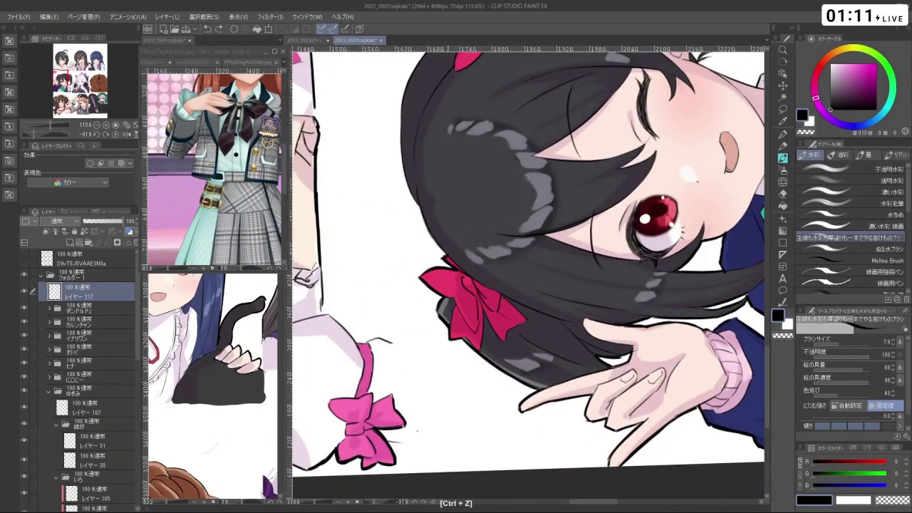
pyautogui.hotkey('ctrl', 'z')
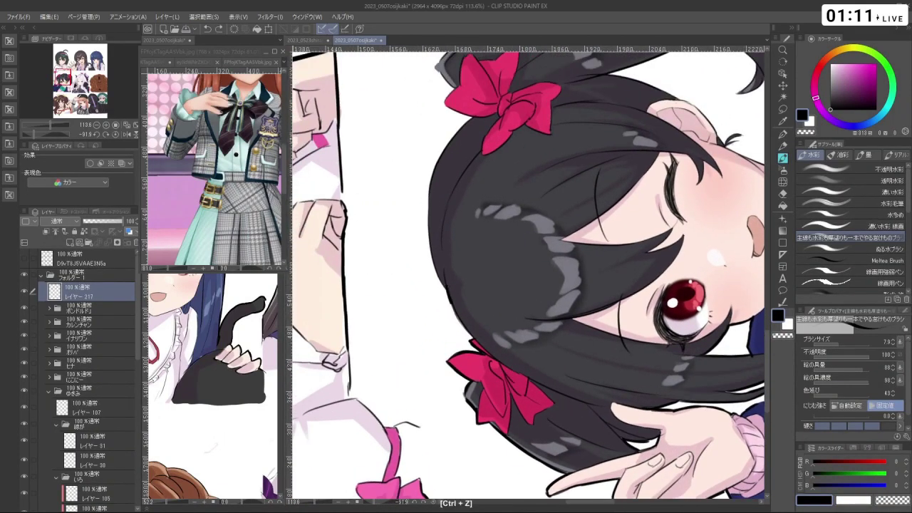
pyautogui.moveTo(473, 328); pyautogui.dragTo(609, 61)
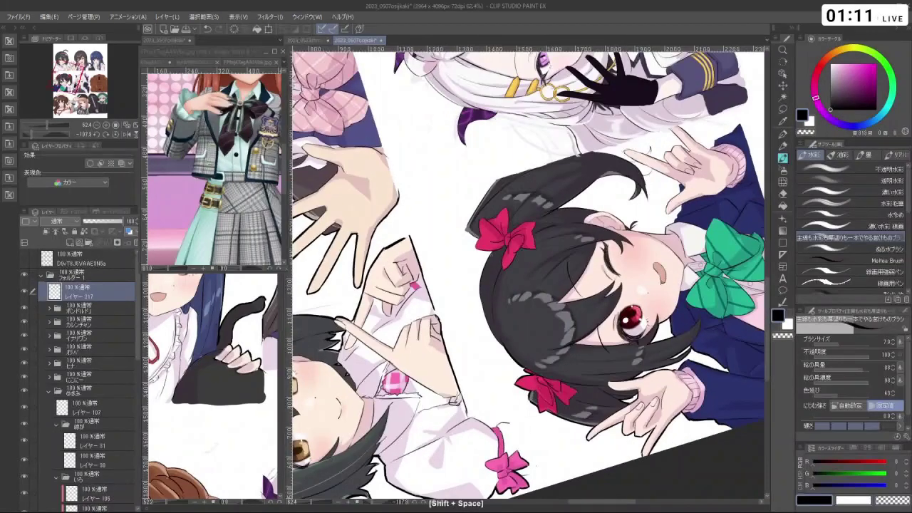
pyautogui.hotkey('ctrl', 'z')
pyautogui.scroll(5, 528, 275)
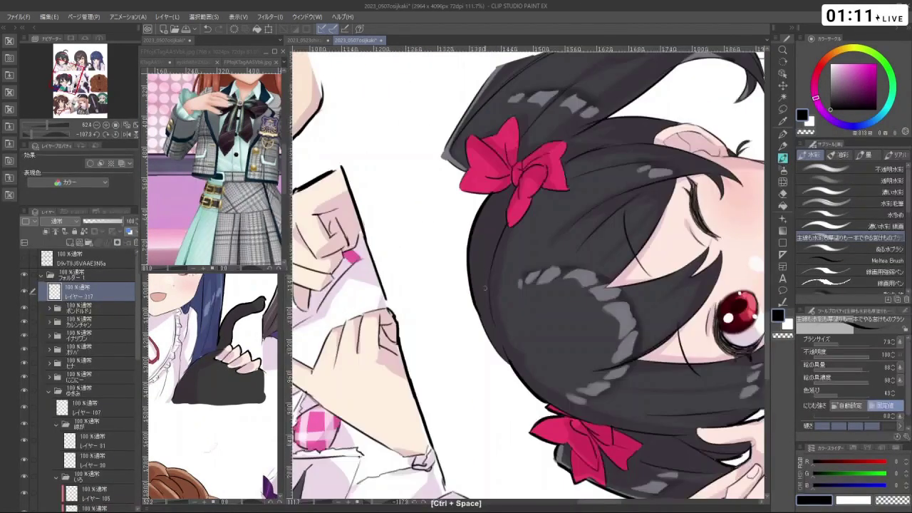
pyautogui.hotkey('ctrl', 'z')
pyautogui.hotkey('ctrl', 'z')
pyautogui.hotkey('ctrl', 'z')
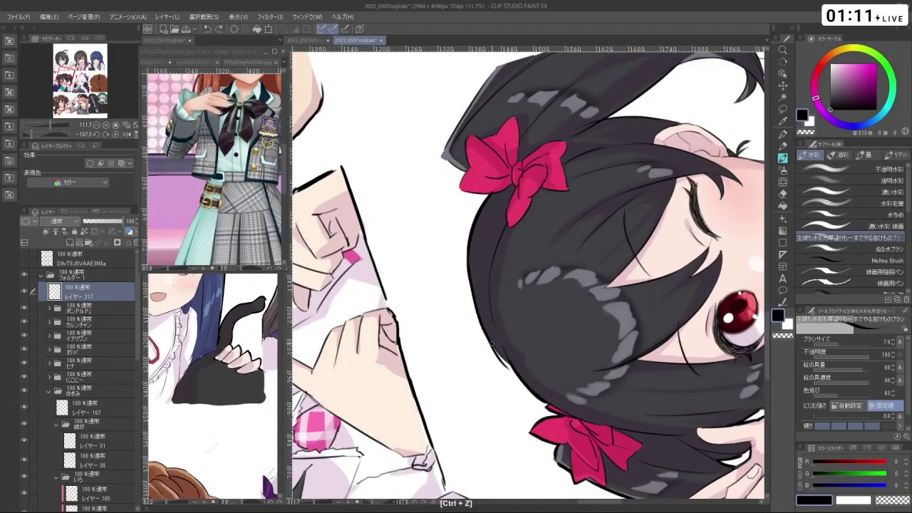
pyautogui.moveTo(491, 345); pyautogui.dragTo(570, 204)
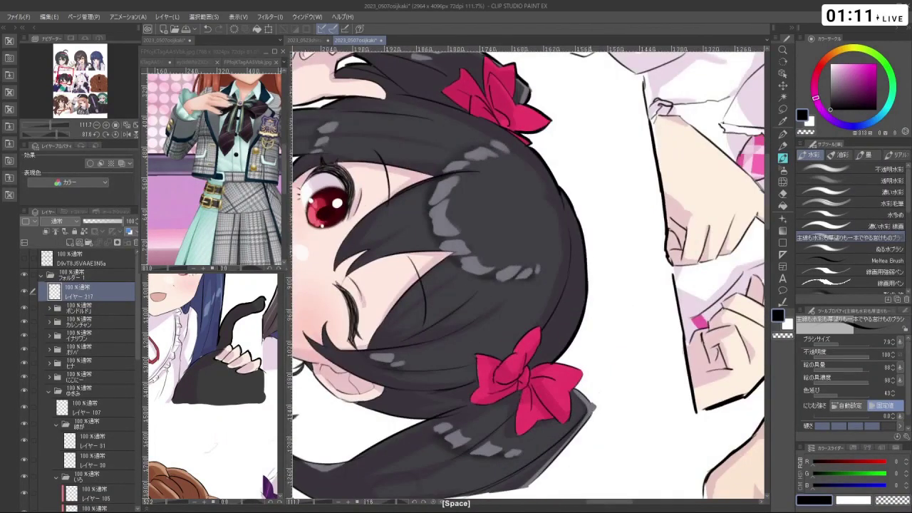
pyautogui.moveTo(528, 285)
pyautogui.mouseDown()
pyautogui.moveTo(499, 235)
pyautogui.moveTo(578, 222)
pyautogui.moveTo(542, 286)
pyautogui.mouseUp()
pyautogui.press('c')
pyautogui.moveTo(499, 217)
pyautogui.mouseDown()
pyautogui.moveTo(506, 261)
pyautogui.moveTo(541, 271)
pyautogui.moveTo(493, 333)
pyautogui.moveTo(548, 385)
pyautogui.moveTo(591, 322)
pyautogui.moveTo(574, 352)
pyautogui.moveTo(493, 375)
pyautogui.moveTo(513, 376)
pyautogui.moveTo(504, 407)
pyautogui.mouseUp()
pyautogui.hotkey('ctrl', 'z')
pyautogui.hotkey('ctrl', 'z')
pyautogui.hotkey('ctrl', 'z')
pyautogui.hotkey('ctrl', 'z')
pyautogui.hotkey('ctrl', 'z')
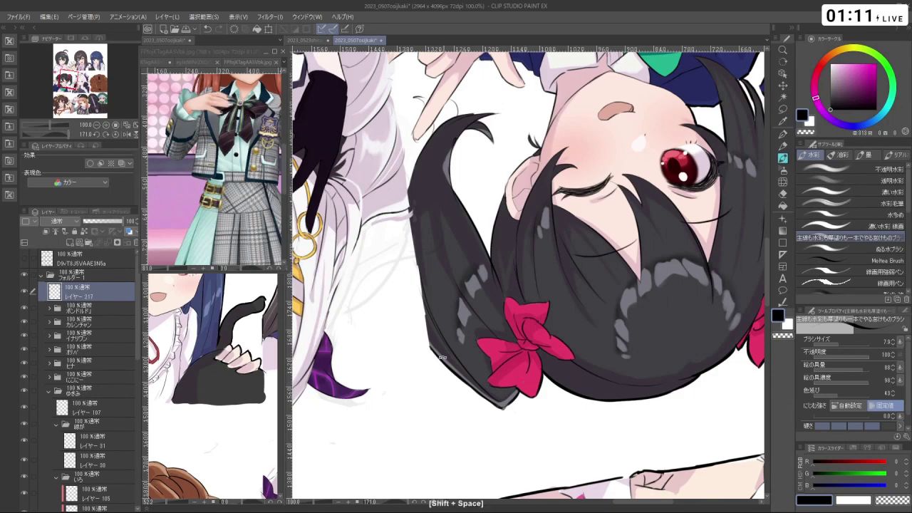
# - Retrace the right hair edge and strands, undoing each stroke that looks wrong
pyautogui.moveTo(641, 214); pyautogui.dragTo(595, 201)
pyautogui.hotkey('ctrl', 'z')
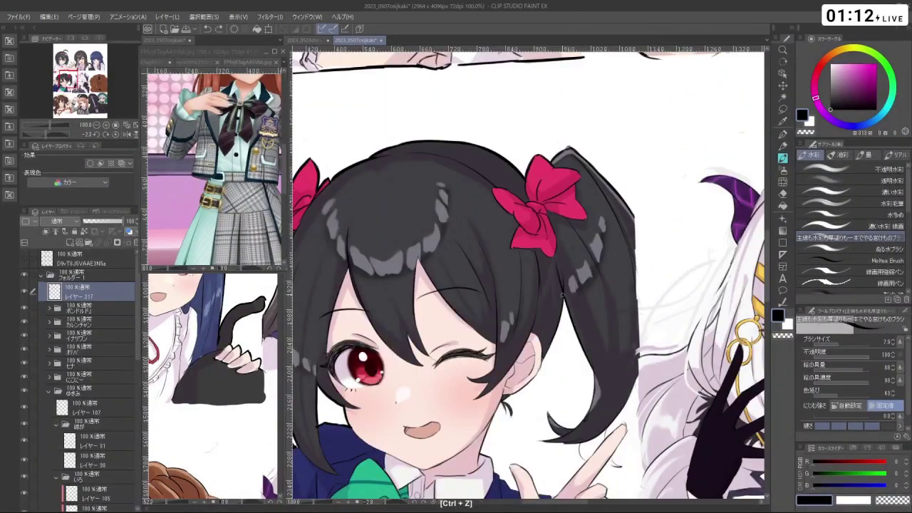
pyautogui.moveTo(627, 178); pyautogui.dragTo(637, 439)
pyautogui.moveTo(525, 362); pyautogui.dragTo(646, 194)
pyautogui.hotkey('ctrl', 'z')
pyautogui.hotkey('ctrl', 'z')
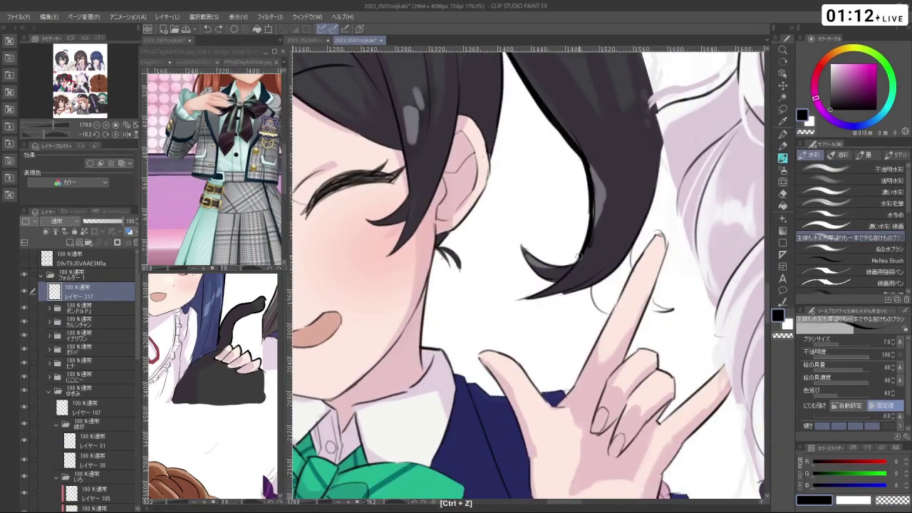
pyautogui.moveTo(577, 262); pyautogui.dragTo(484, 285)
pyautogui.hotkey('ctrl', 'z')
pyautogui.moveTo(549, 313); pyautogui.dragTo(581, 245)
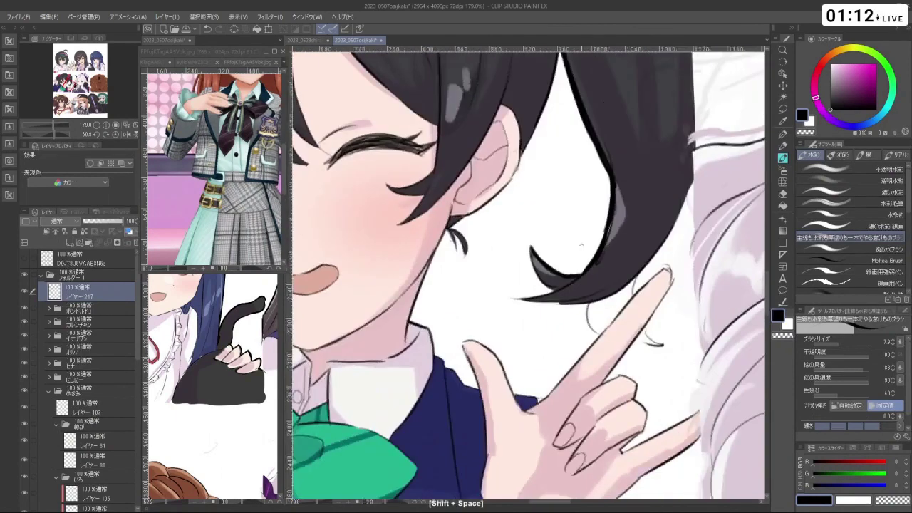
pyautogui.hotkey('ctrl', 'z')
pyautogui.moveTo(550, 290)
pyautogui.mouseDown()
pyautogui.moveTo(549, 267)
pyautogui.moveTo(513, 287)
pyautogui.moveTo(500, 340)
pyautogui.mouseUp()
pyautogui.hotkey('ctrl', 'z')
pyautogui.hotkey('ctrl', 'z')
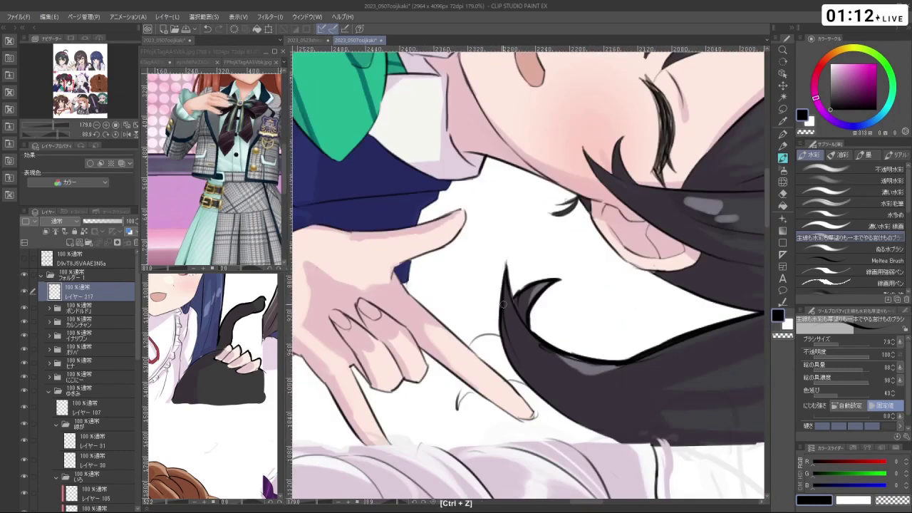
# - Zoom to 128% on the face and hand and remove stray strokes near the ear
pyautogui.press('space')
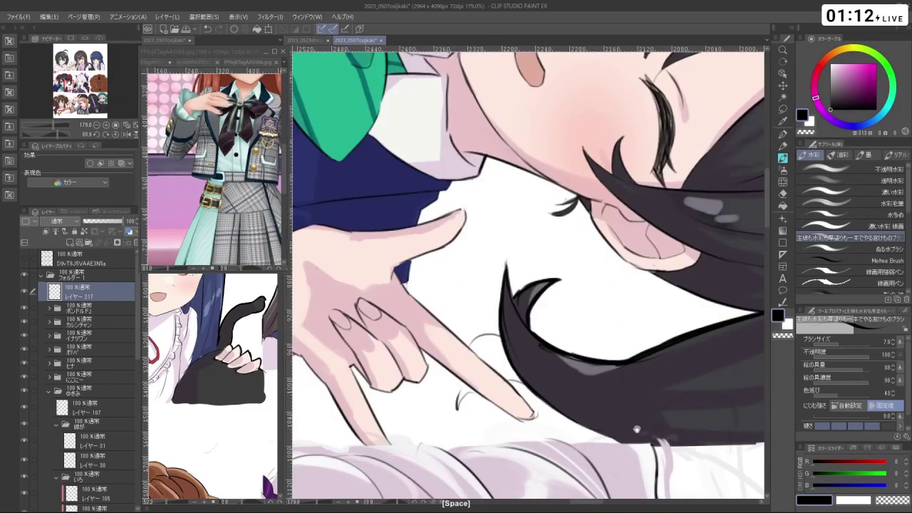
pyautogui.hotkey('ctrl', 'space')
pyautogui.moveTo(636, 429); pyautogui.dragTo(442, 228)
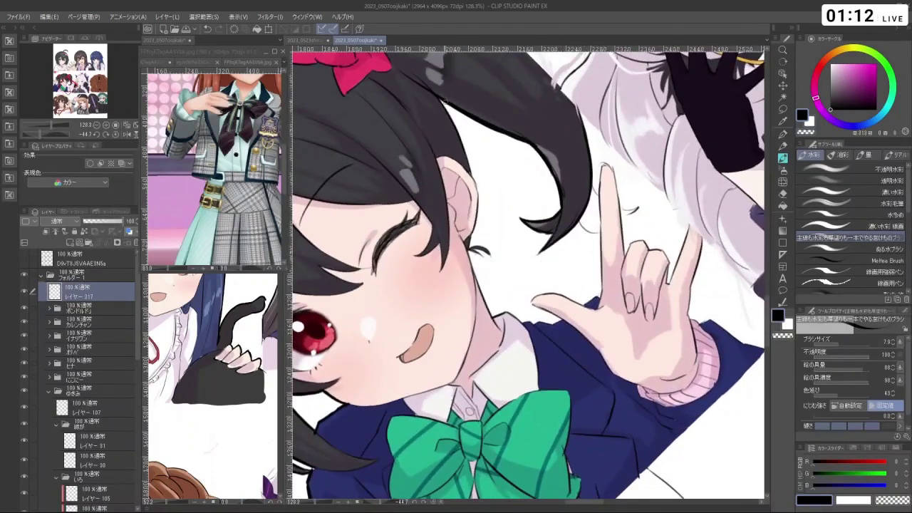
pyautogui.hotkey('shift', 'space')
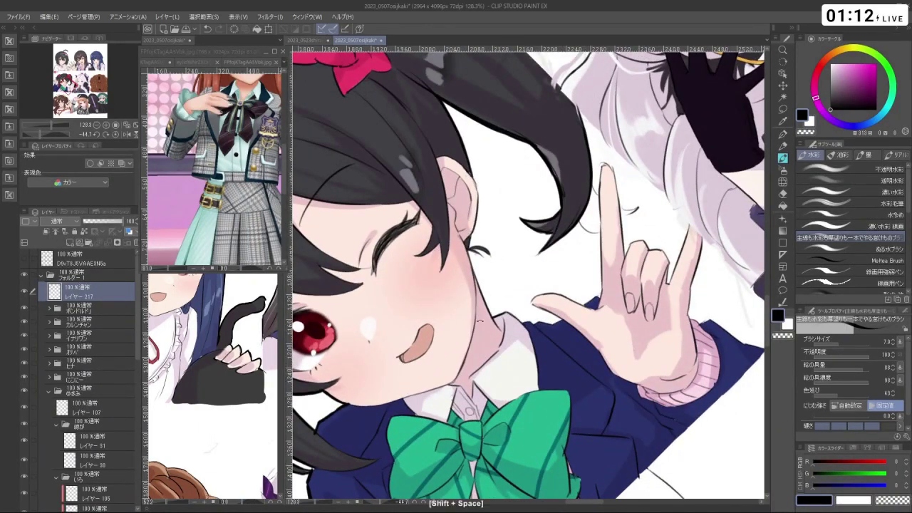
pyautogui.moveTo(474, 175); pyautogui.dragTo(600, 288)
pyautogui.hotkey('ctrl', 'z')
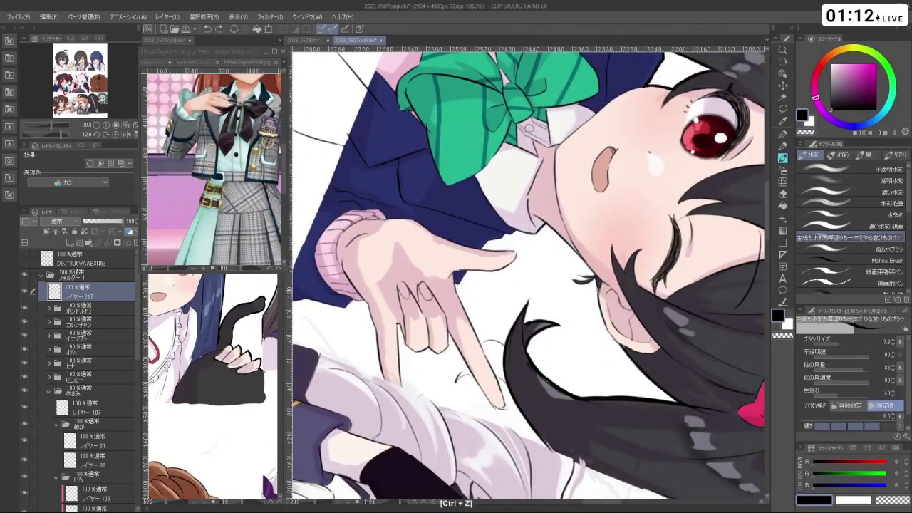
pyautogui.hotkey('shift', 'space')
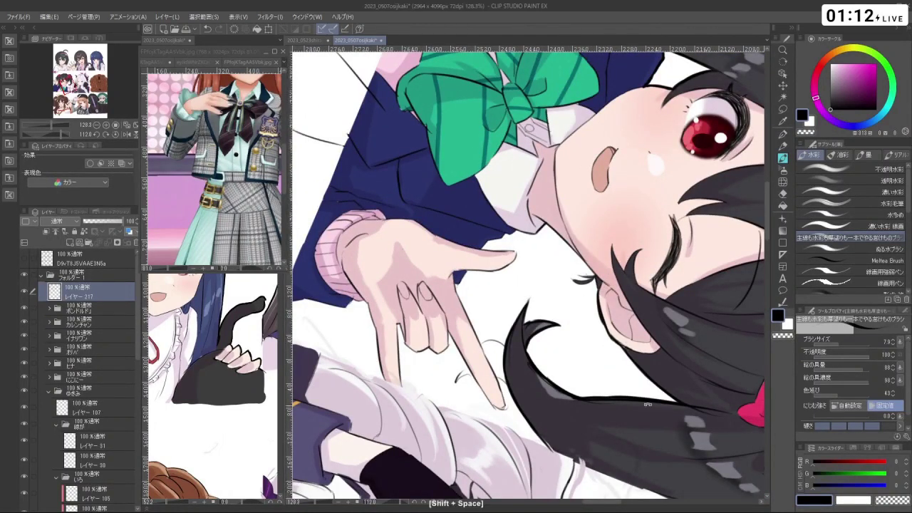
pyautogui.moveTo(618, 344); pyautogui.dragTo(541, 255)
pyautogui.press('c')
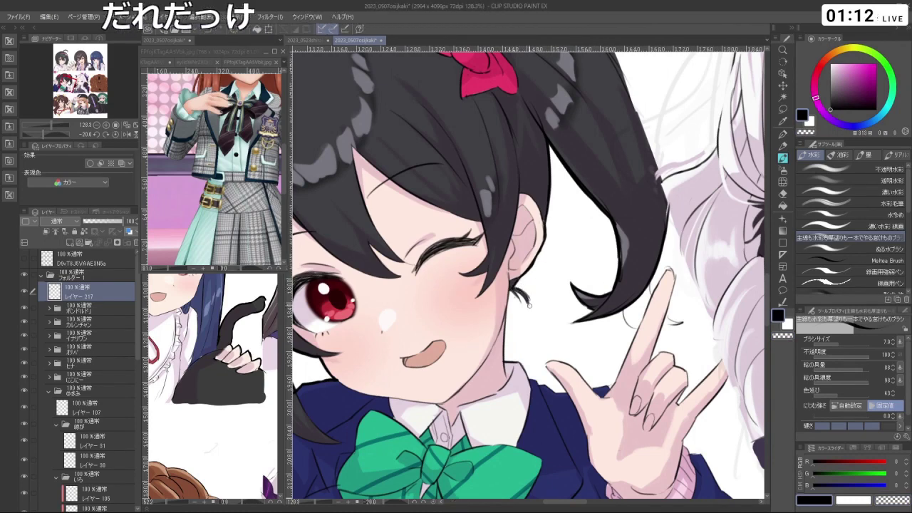
pyautogui.hotkey('ctrl', 'z')
pyautogui.hotkey('ctrl', 'z')
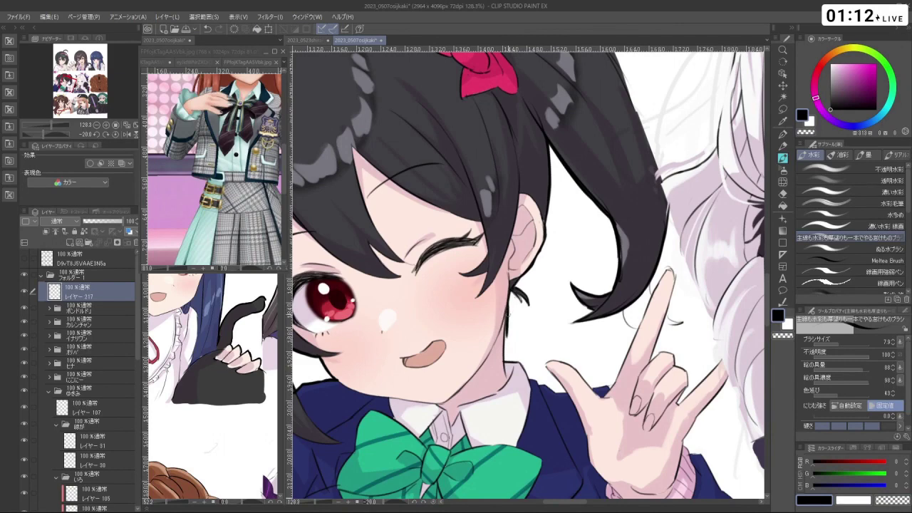
pyautogui.hotkey('ctrl', 'z')
# - View the hair upside down, then upright, undoing stray hair and collar strokes
pyautogui.hotkey('shift', 'space')
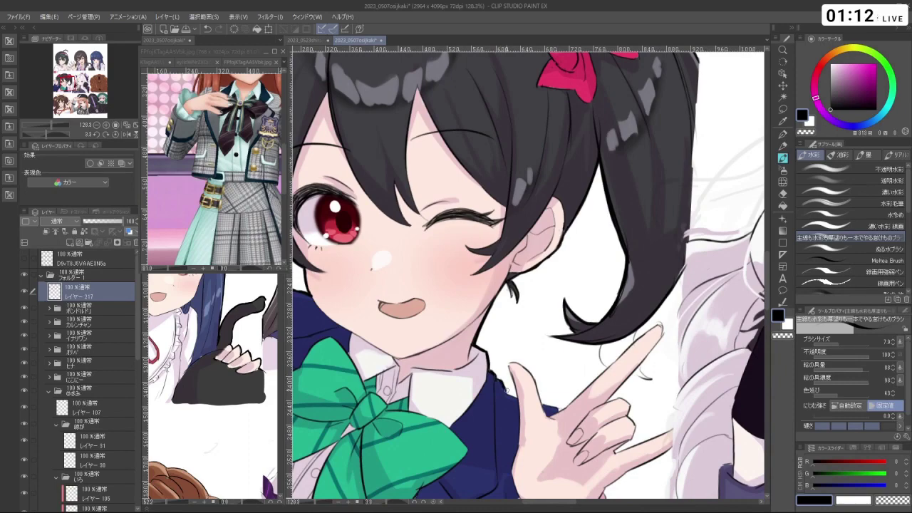
pyautogui.hotkey('shift', 'space')
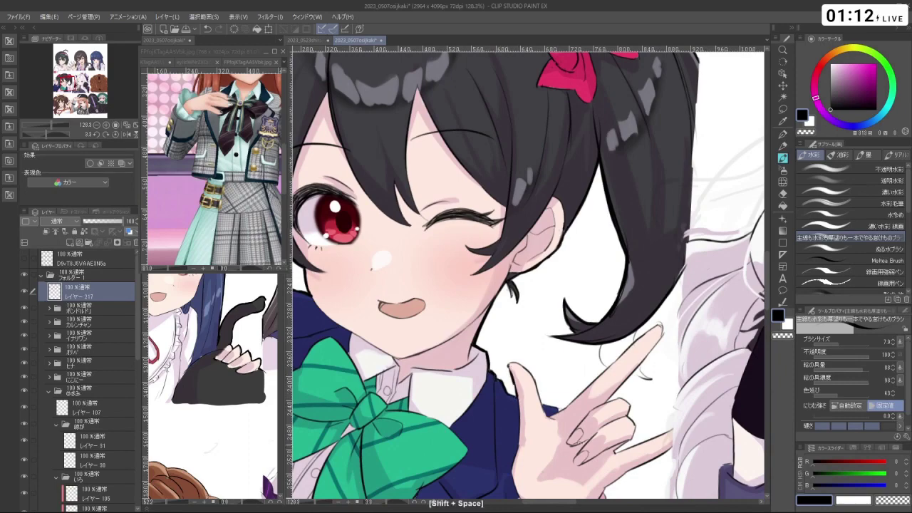
pyautogui.moveTo(509, 366); pyautogui.dragTo(499, 321)
pyautogui.hotkey('shift', 'space')
pyautogui.hotkey('ctrl', 'space')
pyautogui.moveTo(528, 285); pyautogui.dragTo(585, 285)
pyautogui.hotkey('ctrl', 'z')
pyautogui.hotkey('ctrl', 'z')
pyautogui.hotkey('ctrl', 'z')
pyautogui.hotkey('ctrl', 'z')
pyautogui.hotkey('ctrl', 'z')
pyautogui.hotkey('ctrl', 'z')
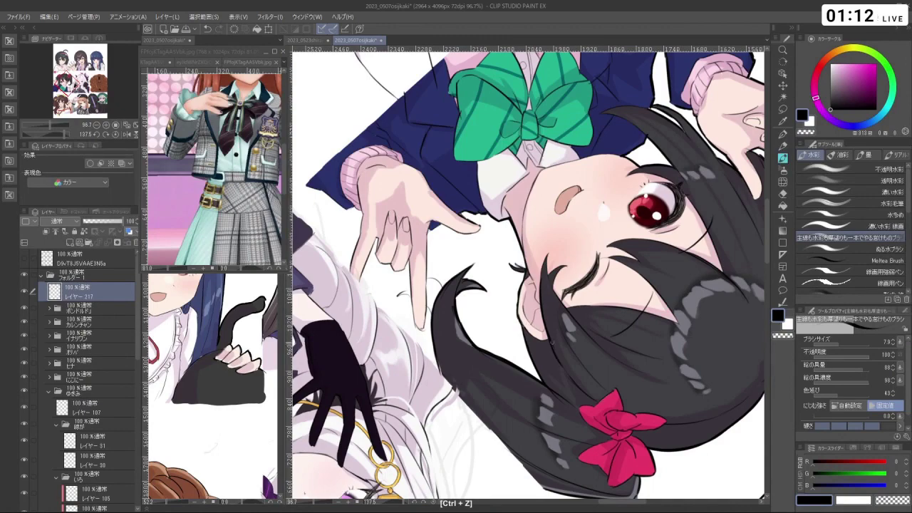
pyautogui.hotkey('shift', 'space')
pyautogui.moveTo(566, 368); pyautogui.dragTo(541, 164)
pyautogui.moveTo(613, 213); pyautogui.dragTo(612, 278)
pyautogui.press('c')
pyautogui.press('c')
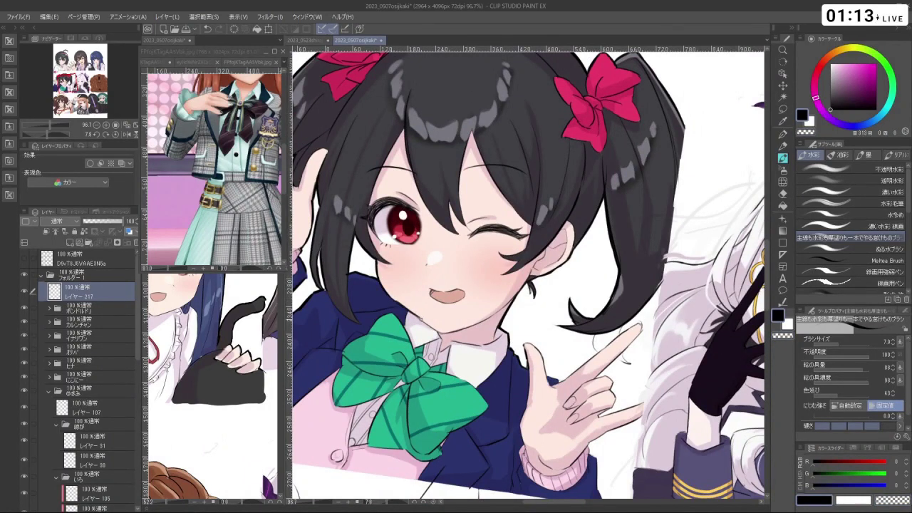
pyautogui.hotkey('ctrl', 'z')
# - At 120.1% zoom, outline the edges of the pointing and raised fingers
pyautogui.hotkey('shift', 'space')
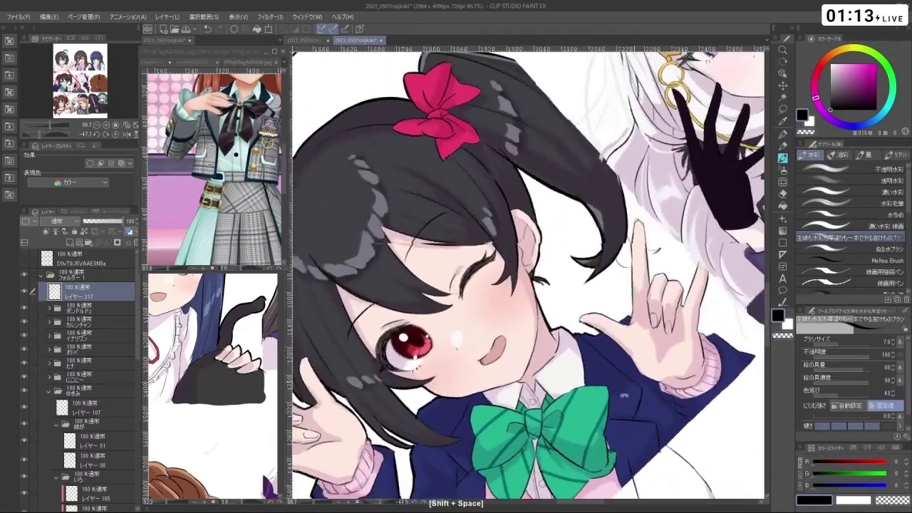
pyautogui.moveTo(677, 274); pyautogui.dragTo(524, 128)
pyautogui.hotkey('ctrl', 'z')
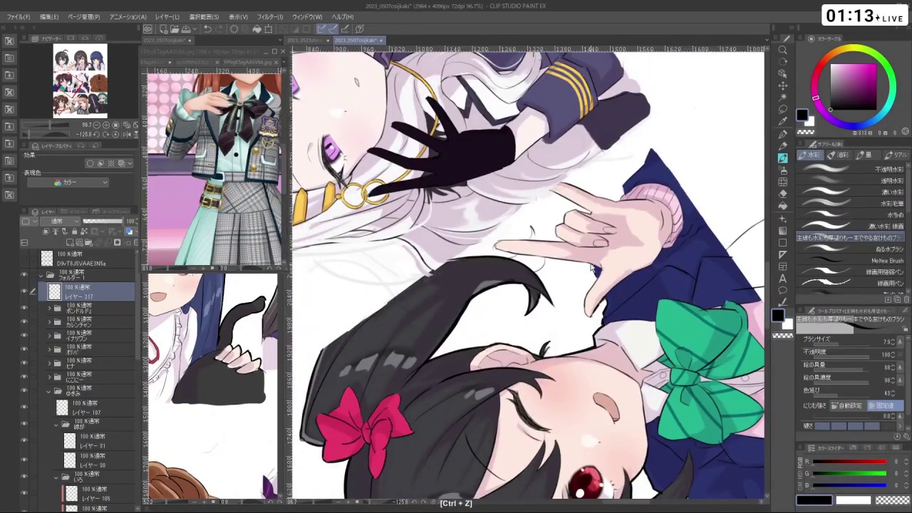
pyautogui.hotkey('shift', 'space')
pyautogui.moveTo(594, 274); pyautogui.dragTo(585, 242)
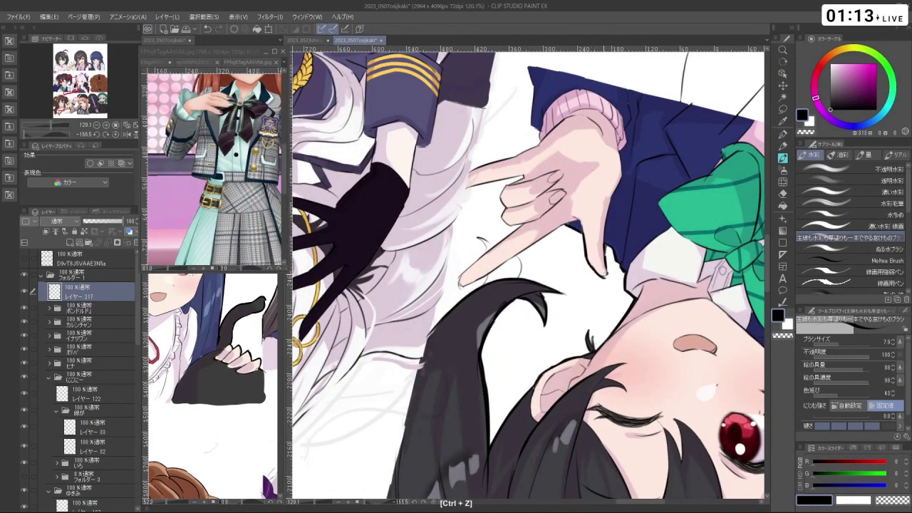
pyautogui.hotkey('shift', 'space')
pyautogui.moveTo(595, 268); pyautogui.dragTo(463, 278)
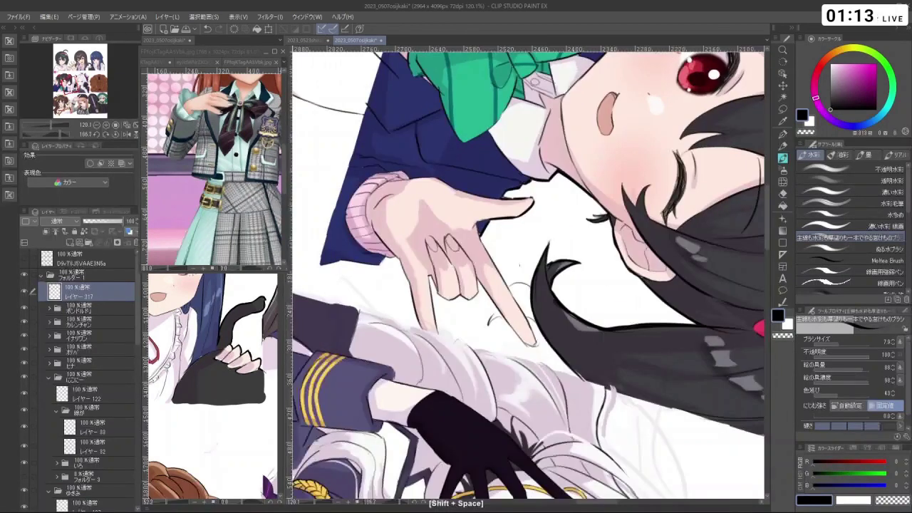
pyautogui.hotkey('ctrl', 'z')
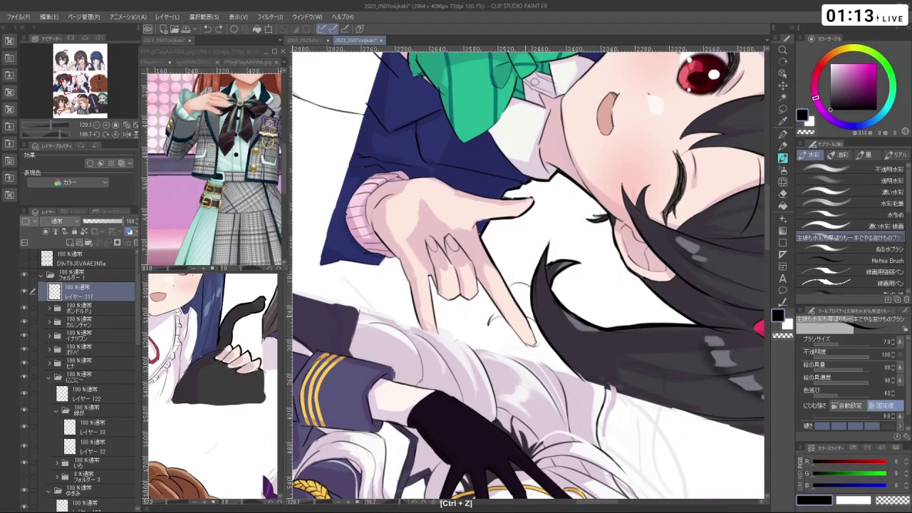
pyautogui.moveTo(474, 276); pyautogui.dragTo(513, 332)
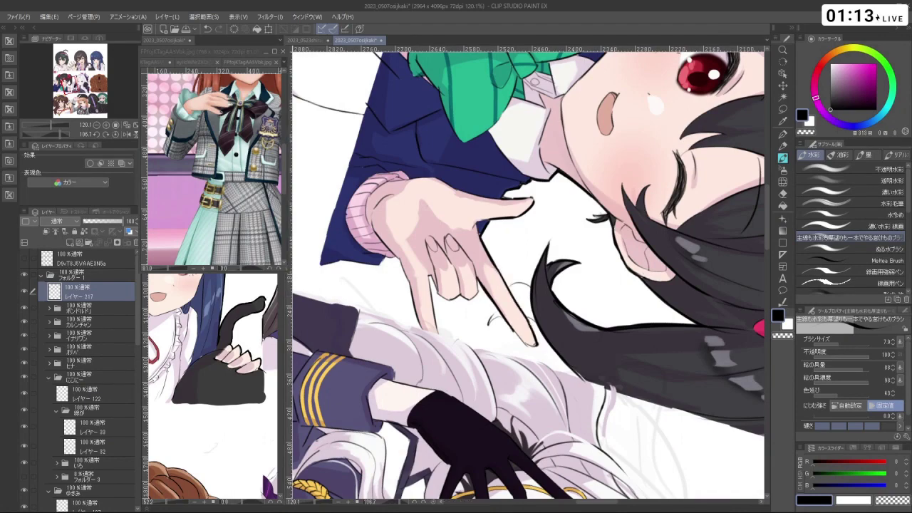
pyautogui.hotkey('shift', 'space')
pyautogui.moveTo(634, 275); pyautogui.dragTo(528, 382)
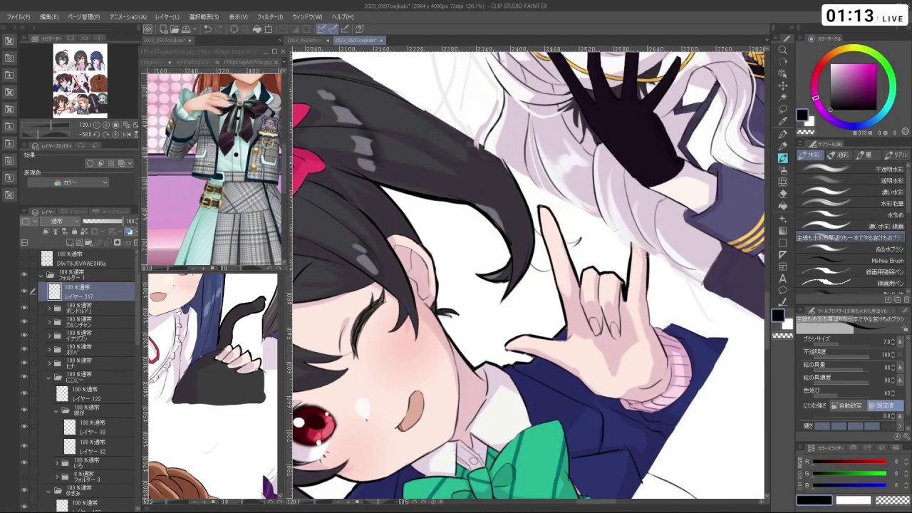
pyautogui.moveTo(647, 252)
pyautogui.mouseDown()
pyautogui.moveTo(645, 360)
pyautogui.moveTo(626, 397)
pyautogui.mouseUp()
# - Rotate the view upright and zoom out to the full nine-panel sheet
pyautogui.hotkey('shift', 'space')
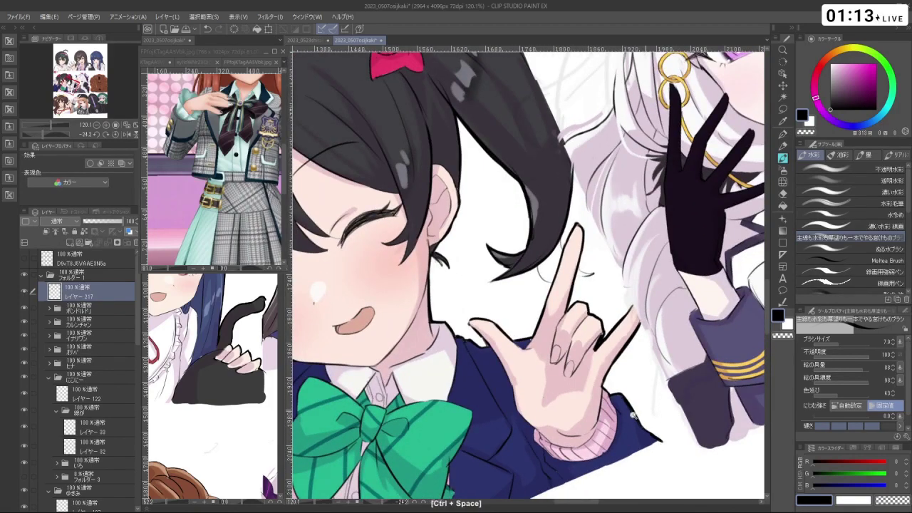
pyautogui.scroll(-6, 641, 426)
pyautogui.moveTo(650, 340); pyautogui.dragTo(523, 356)
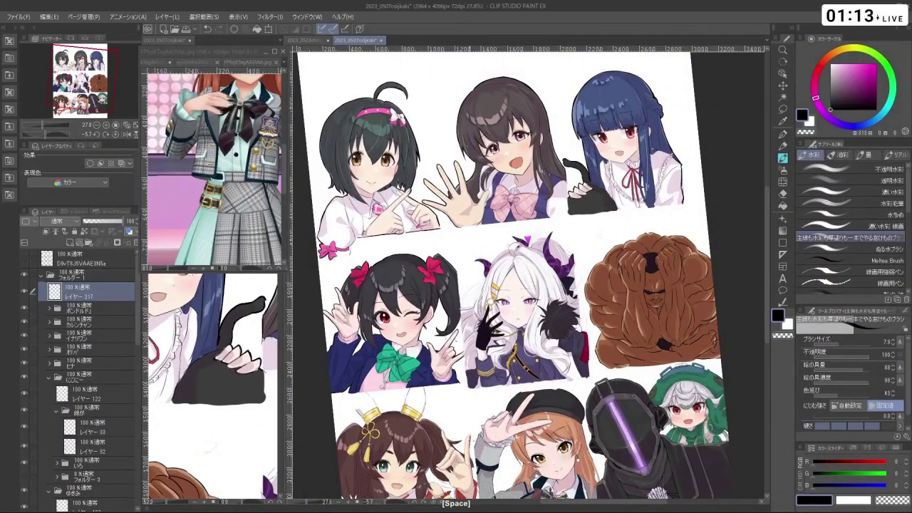
# - Zoom out and back in to review the whole nine-panel sheet
pyautogui.scroll(-5, 528, 278)
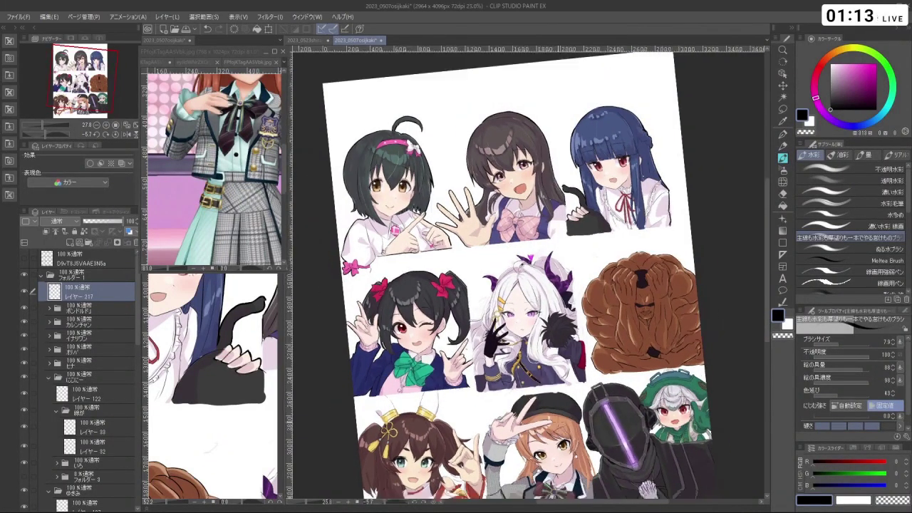
pyautogui.scroll(-4, 563, 349)
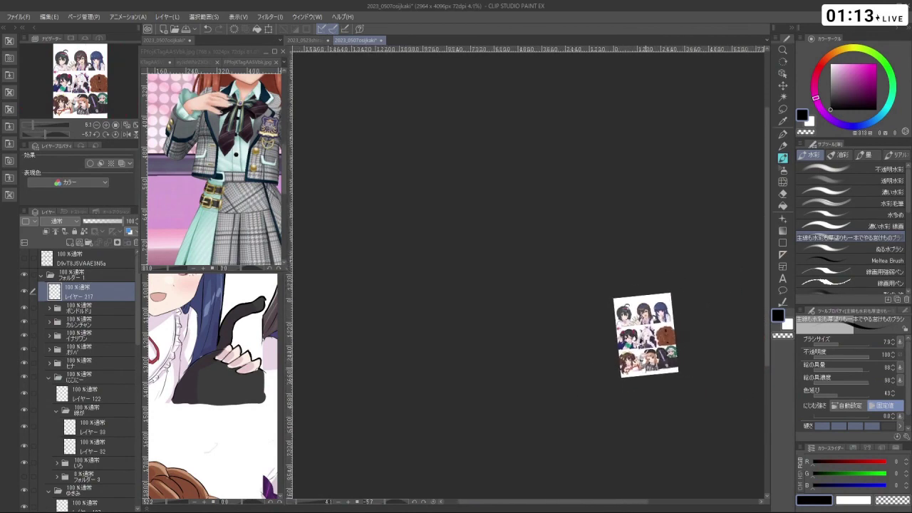
pyautogui.scroll(5, 563, 350)
pyautogui.scroll(2, 563, 350)
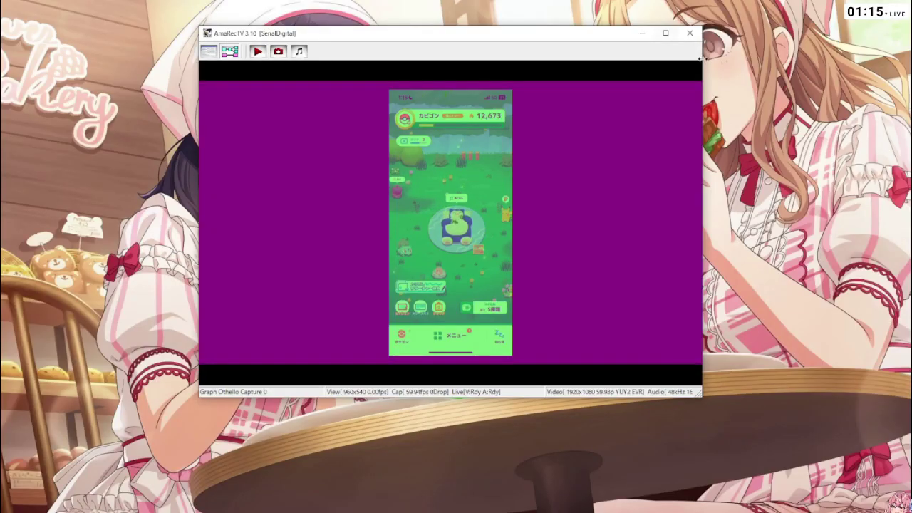
# - Reopen AmaRecTV from the obs32 launcher and toggle its feed full screen and back
pyautogui.press('super+d')
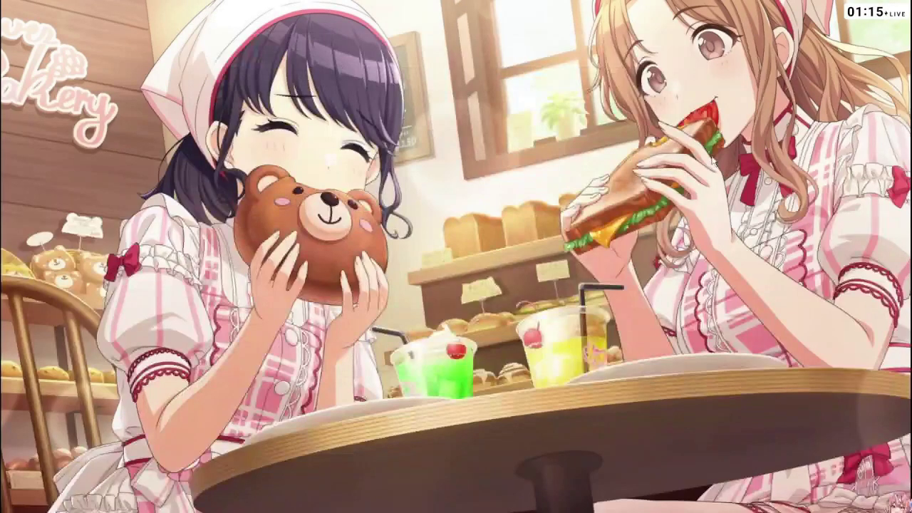
pyautogui.doubleClick(716, 147)
pyautogui.click(677, 175)
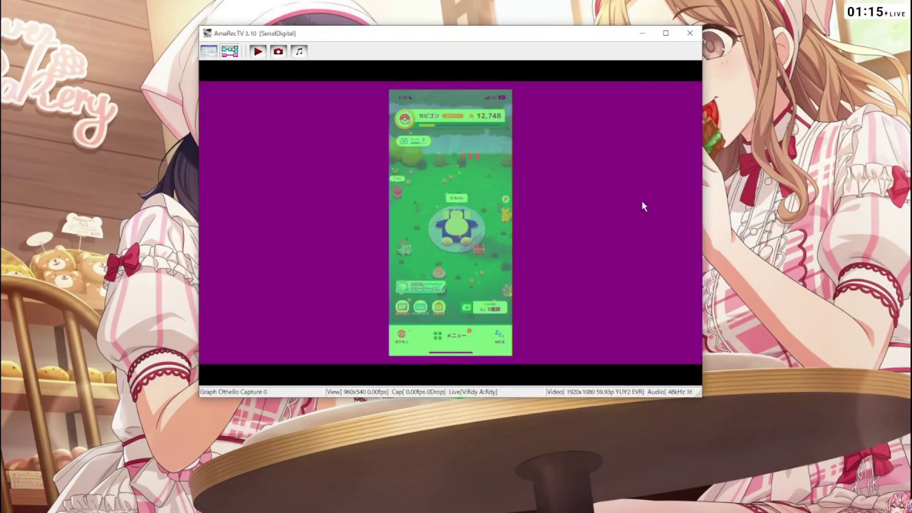
pyautogui.doubleClick(642, 201)
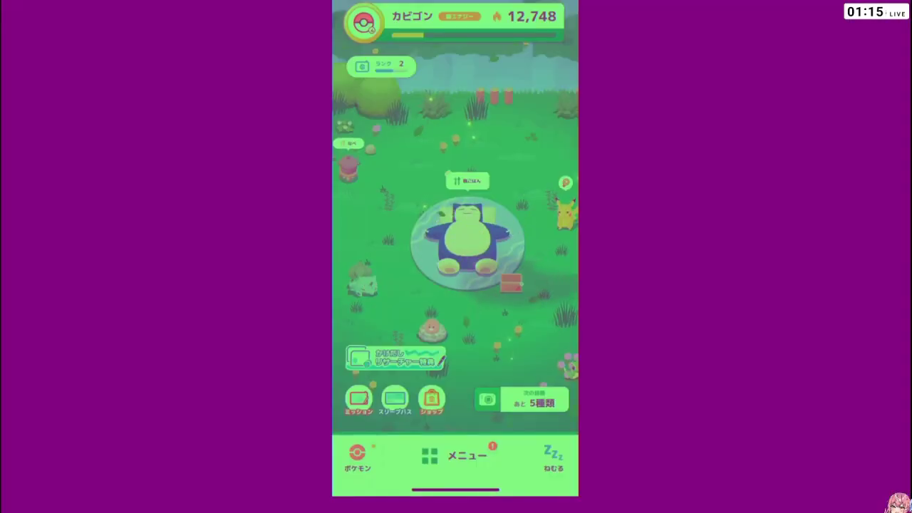
pyautogui.doubleClick(643, 207)
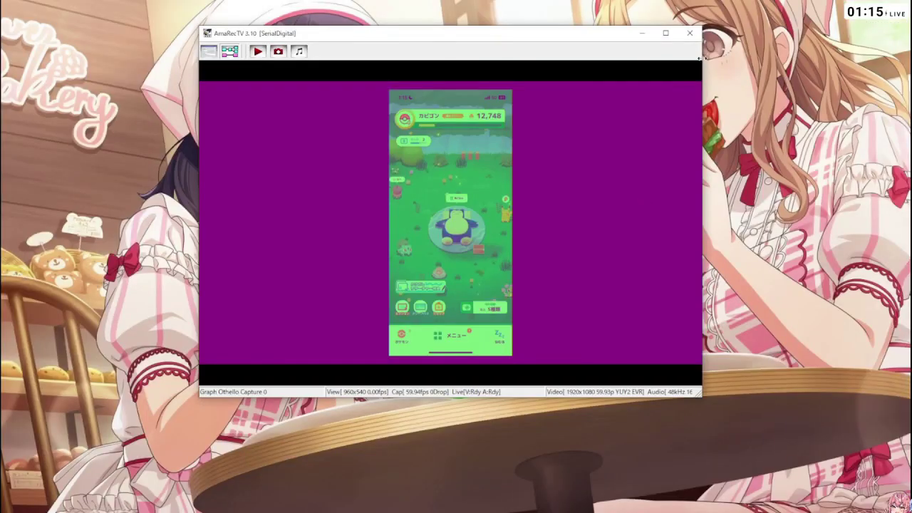
# - Restart the capture program and confirm the 1920×1080 59.94 fps capture format
pyautogui.click(689, 34)
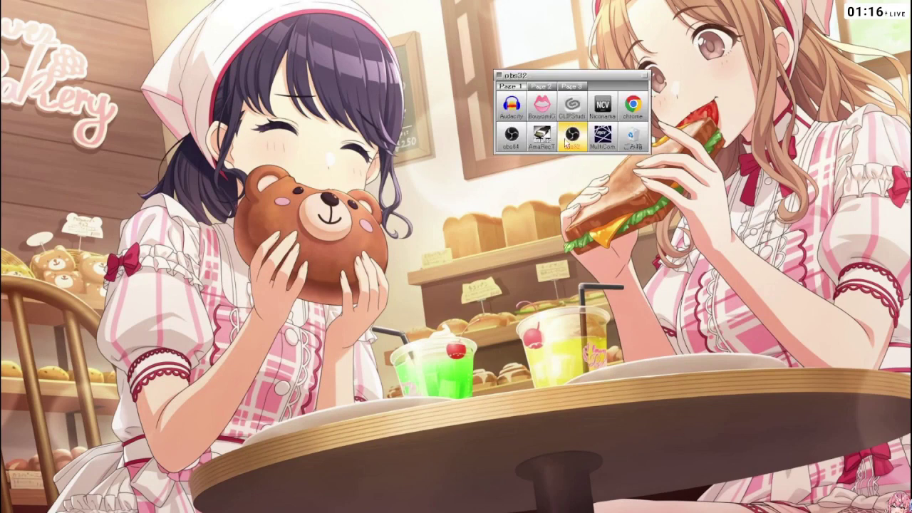
pyautogui.click(548, 139)
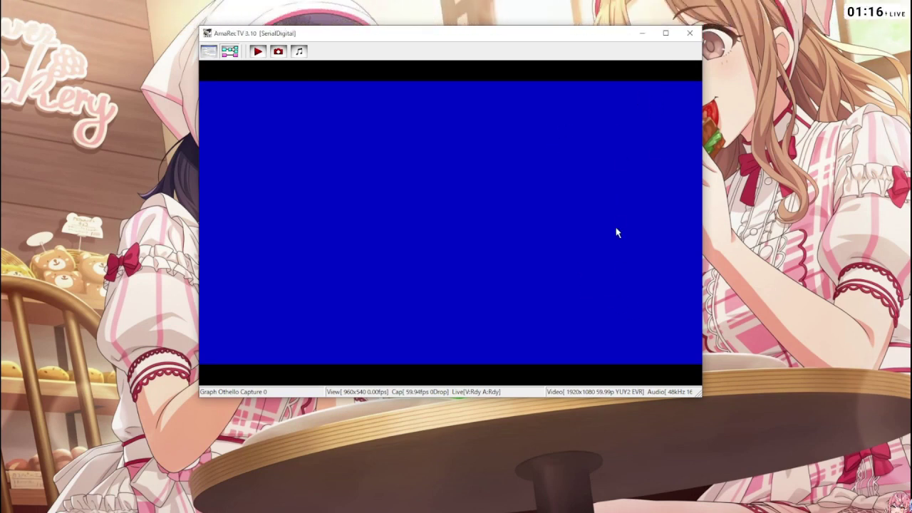
pyautogui.click(690, 33)
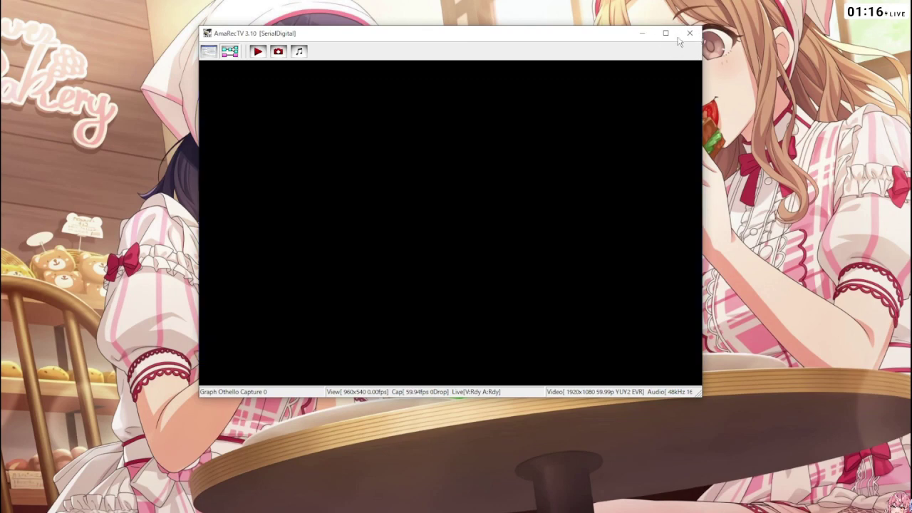
pyautogui.click(690, 33)
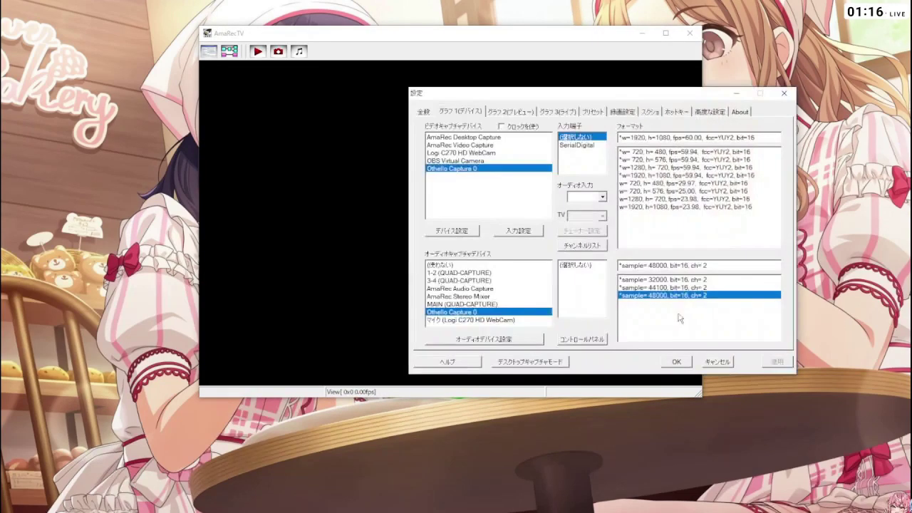
pyautogui.click(647, 175)
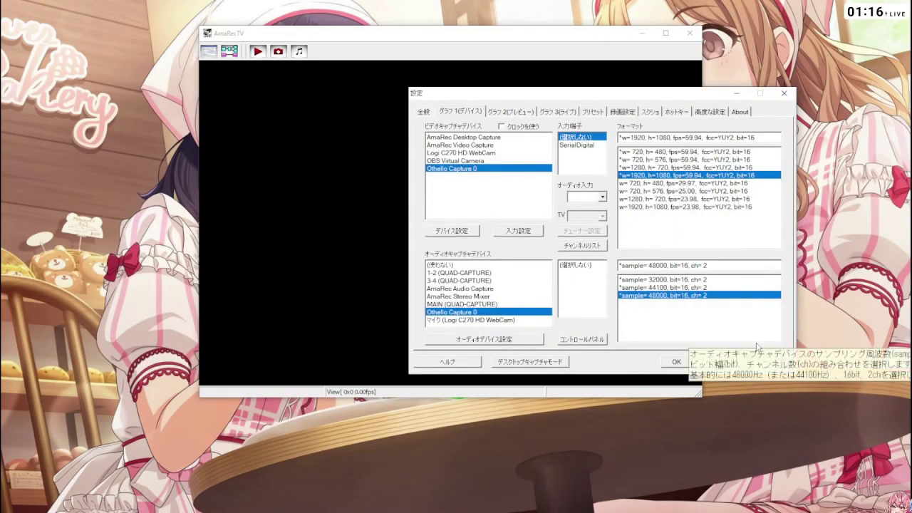
pyautogui.click(680, 364)
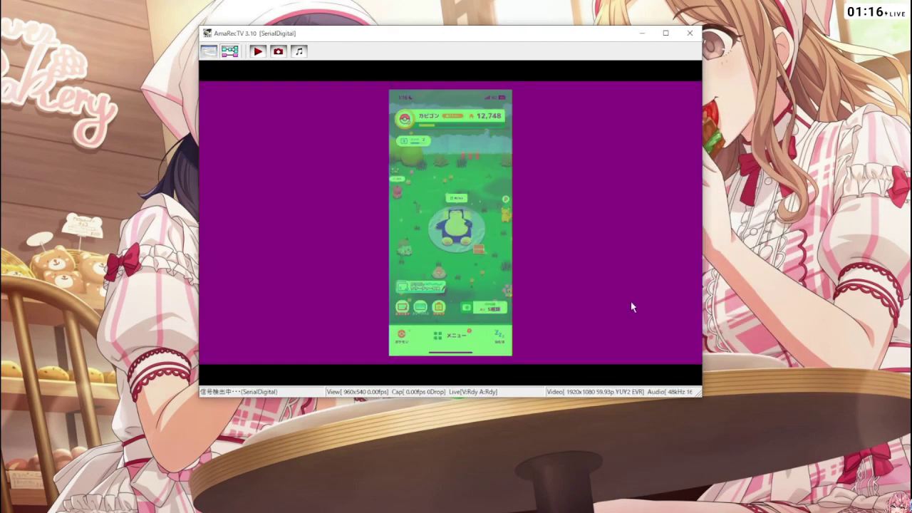
# - Show the phone feed full screen and go to the sleep data records
pyautogui.doubleClick(632, 304)
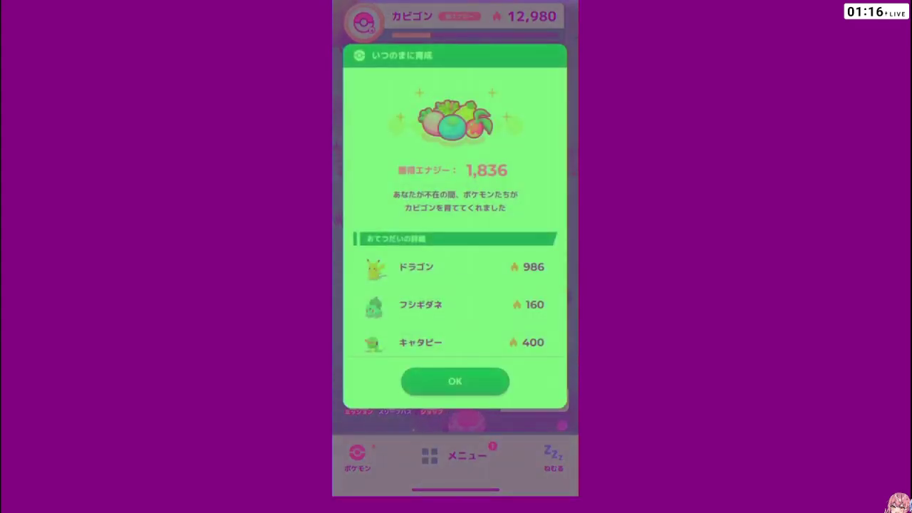
pyautogui.click(456, 455)
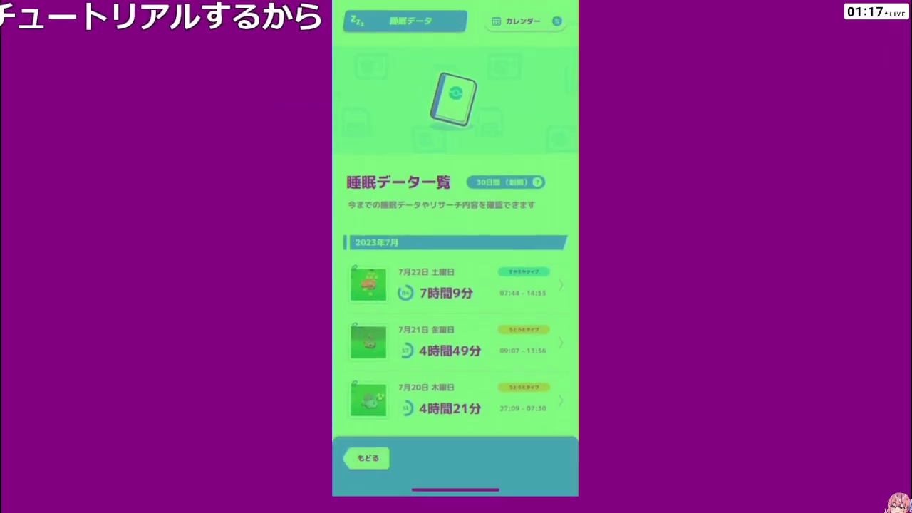
# - Open the 7月22日 record and scroll through its score 84 and sleep-stage details
pyautogui.click(456, 257)
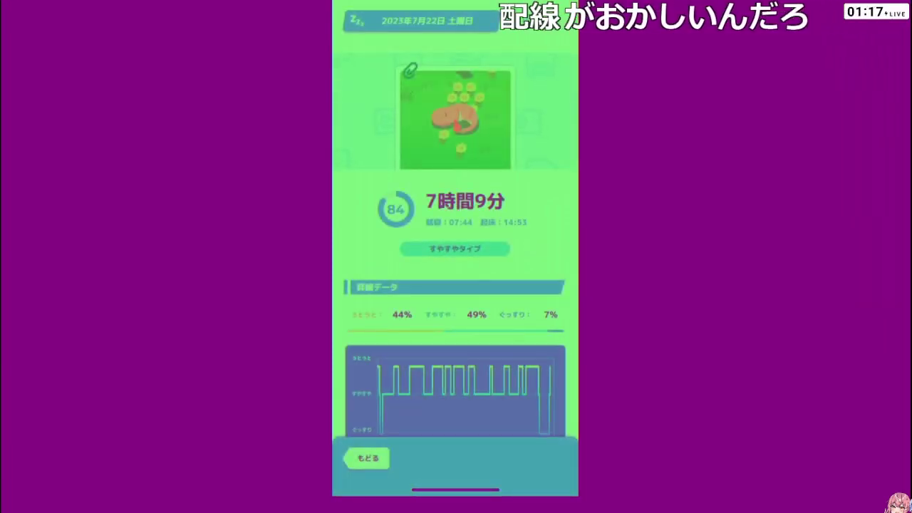
pyautogui.scroll(-3, 455, 285)
pyautogui.scroll(-2, 455, 285)
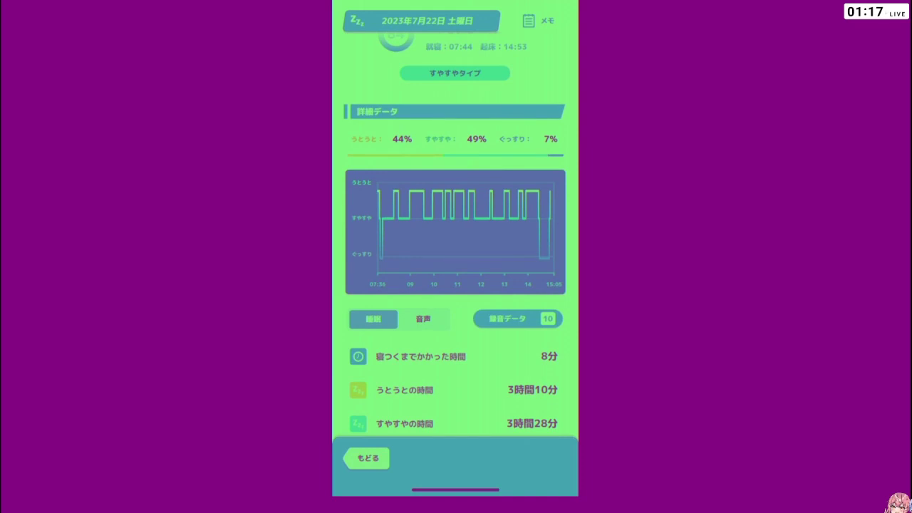
pyautogui.scroll(2, 454, 234)
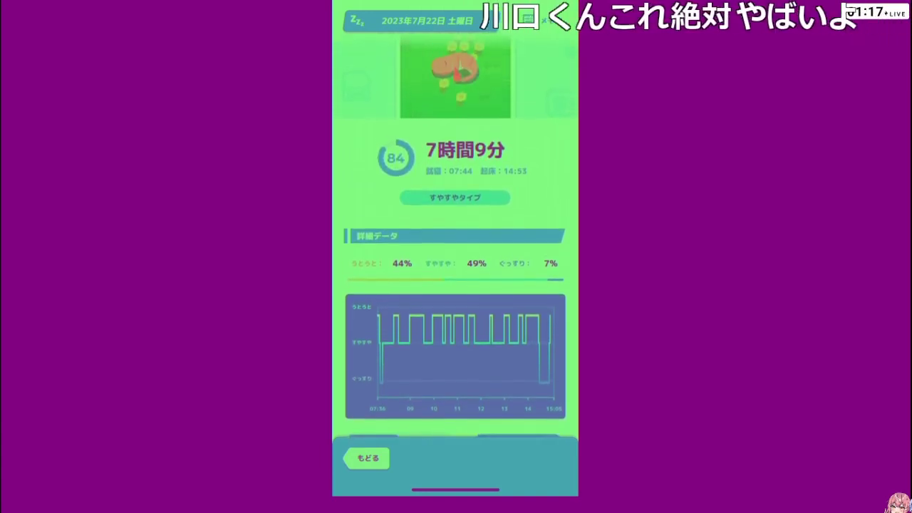
pyautogui.scroll(1, 455, 285)
pyautogui.scroll(-3, 455, 249)
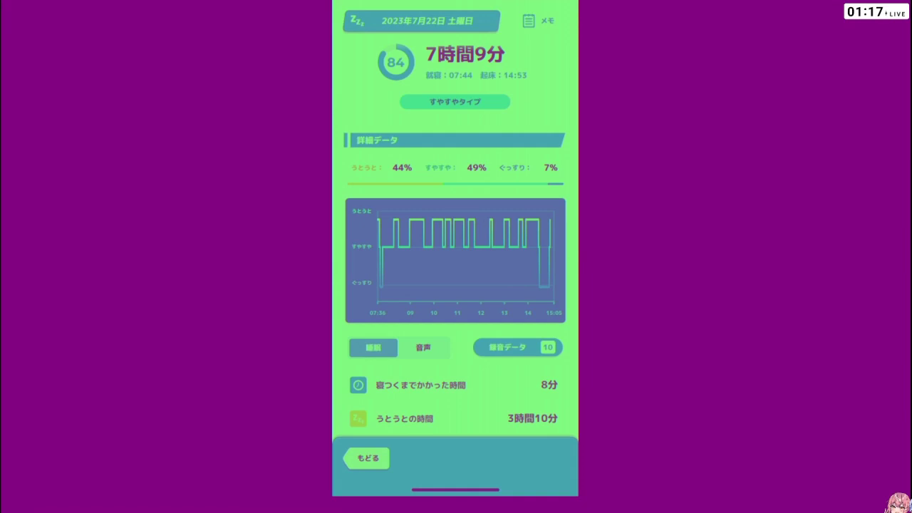
pyautogui.scroll(-3, 456, 250)
pyautogui.scroll(2, 455, 249)
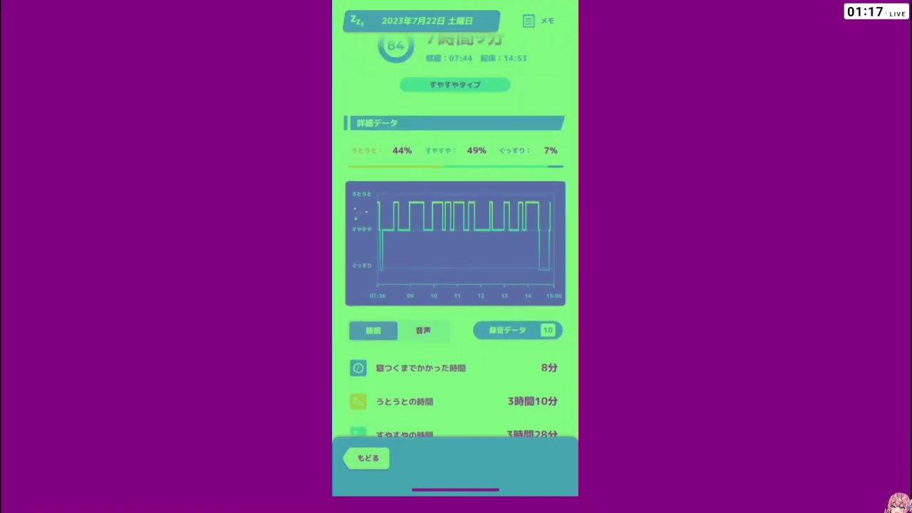
pyautogui.scroll(4, 456, 249)
pyautogui.scroll(-5, 455, 249)
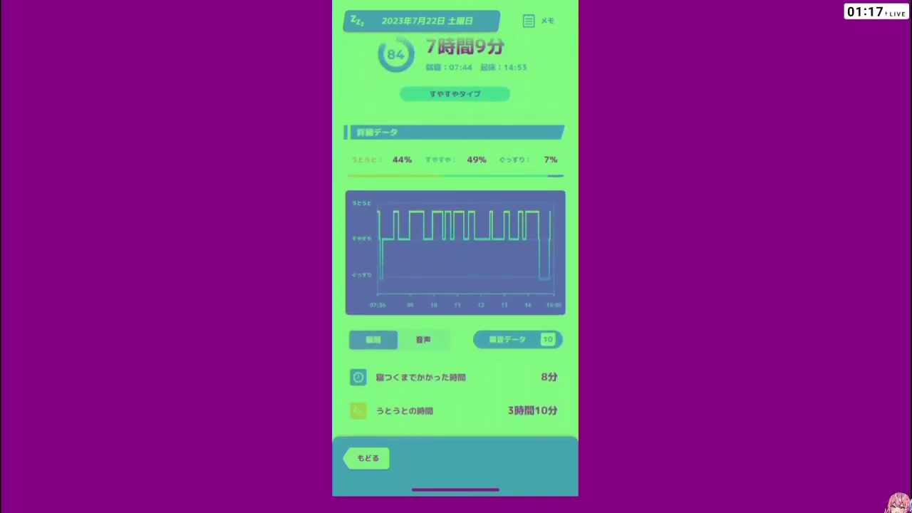
pyautogui.scroll(2, 455, 250)
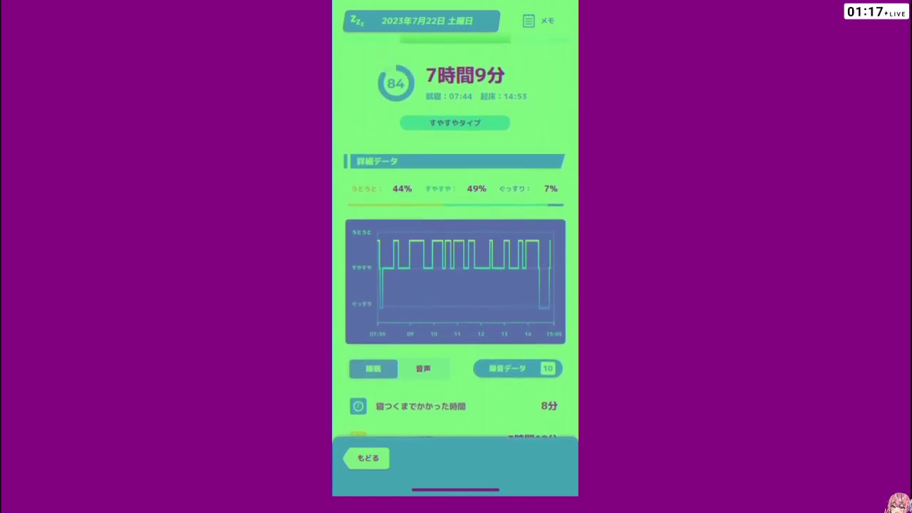
pyautogui.scroll(2, 455, 250)
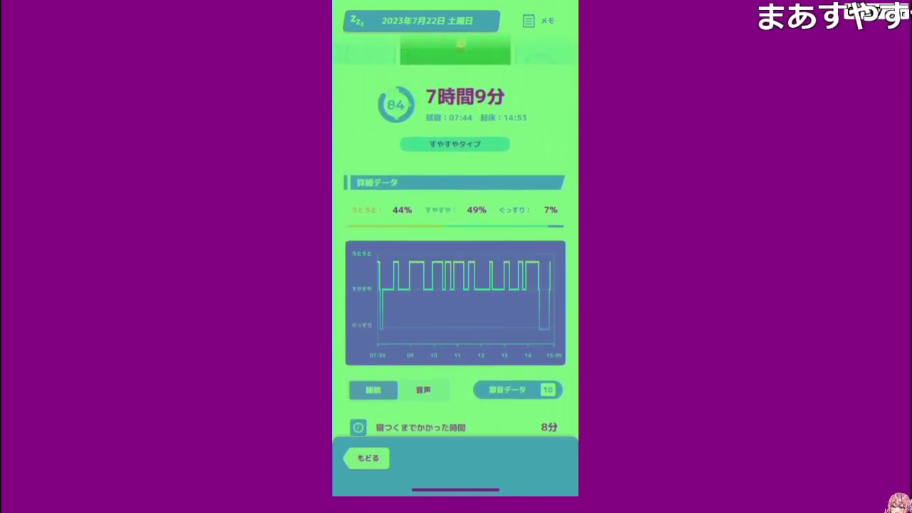
pyautogui.scroll(3, 455, 250)
pyautogui.scroll(-5, 456, 249)
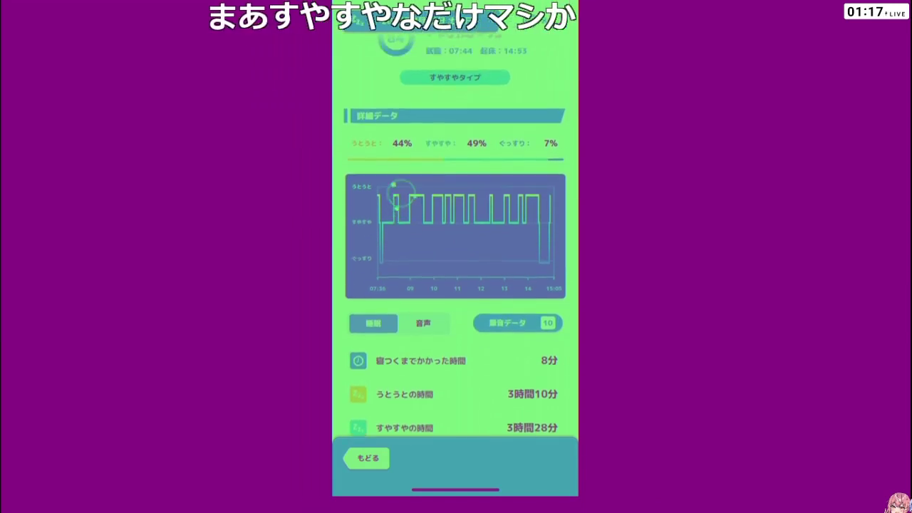
pyautogui.scroll(3, 455, 250)
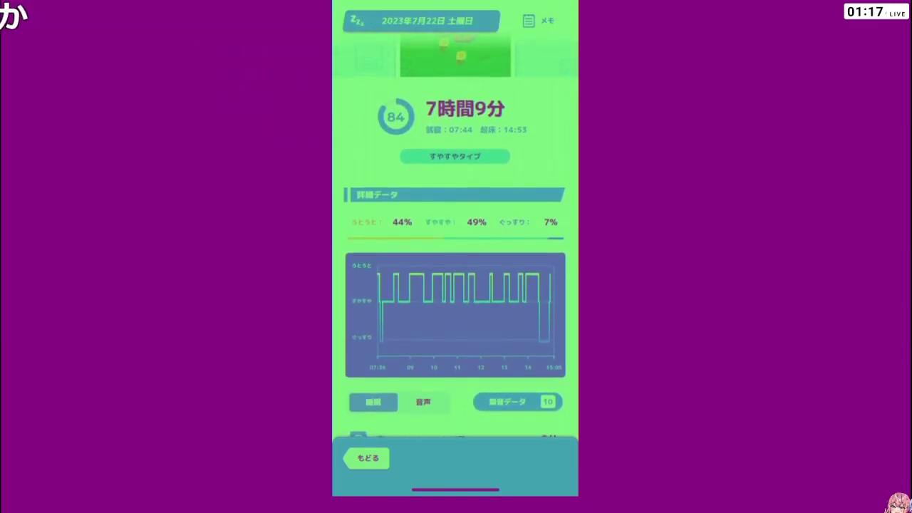
pyautogui.scroll(-1, 455, 249)
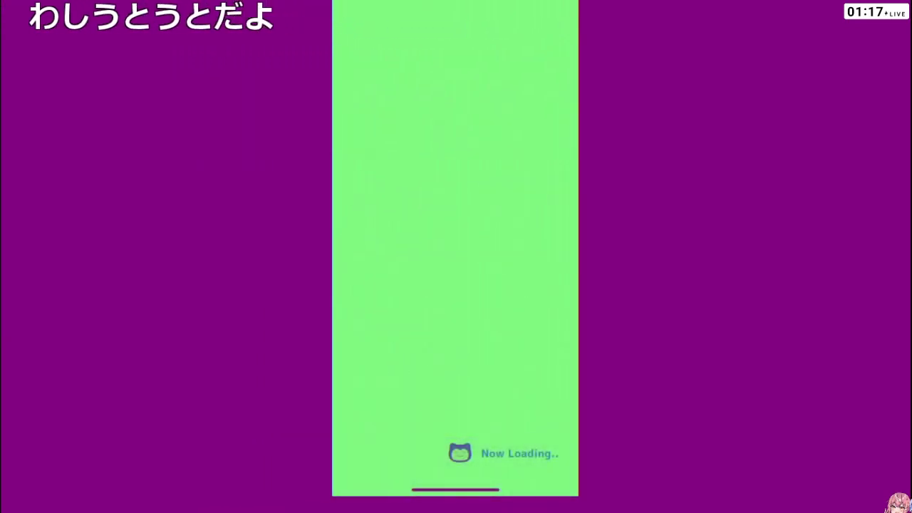
# - Switch the July 22 chart to 音声 sound levels and browse the 録音データ recordings
pyautogui.scroll(-2, 455, 250)
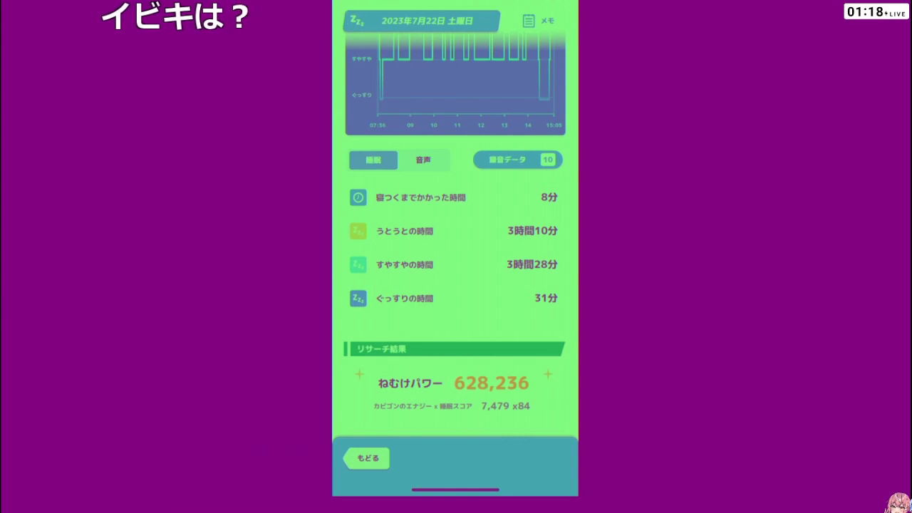
pyautogui.click(423, 159)
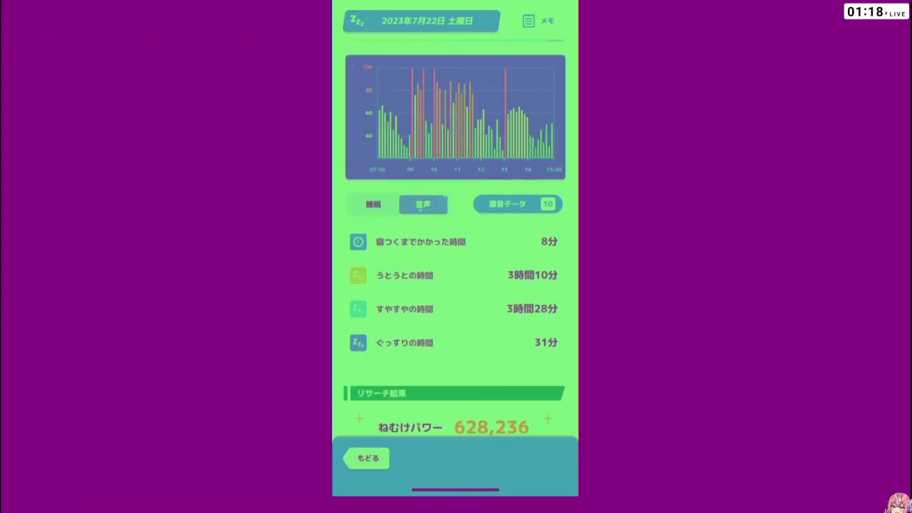
pyautogui.click(518, 248)
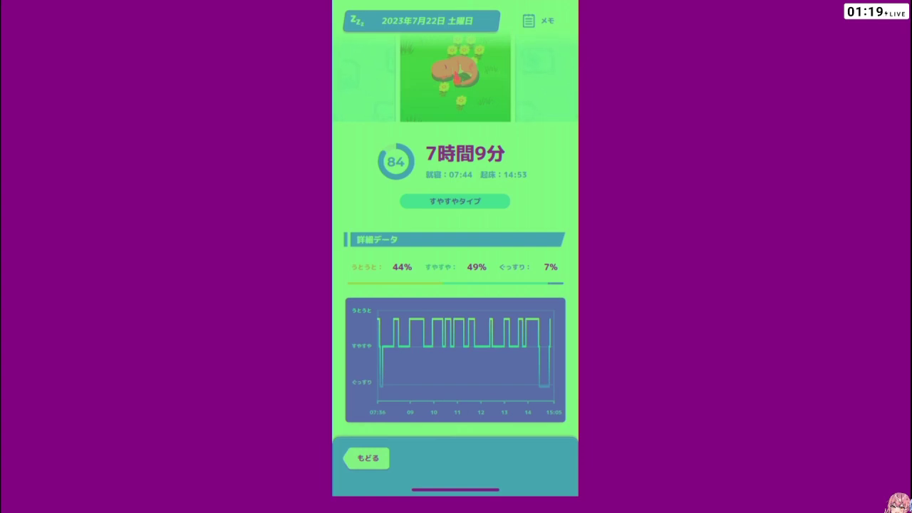
pyautogui.scroll(-2, 456, 286)
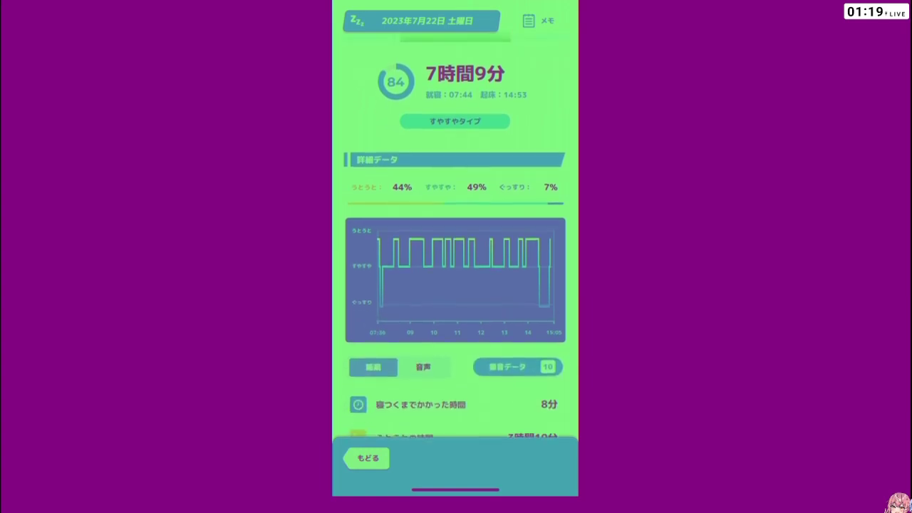
pyautogui.scroll(3, 456, 285)
pyautogui.scroll(-2, 456, 285)
pyautogui.scroll(1, 456, 285)
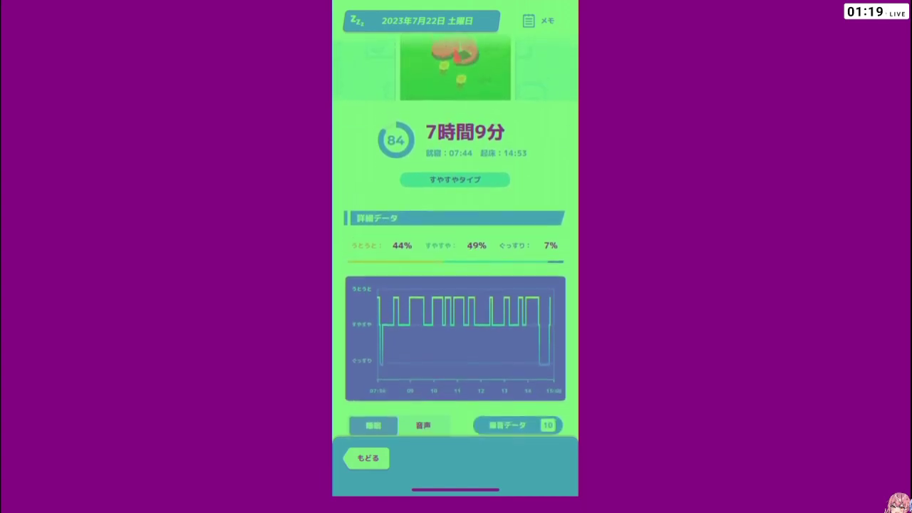
pyautogui.scroll(-2, 455, 285)
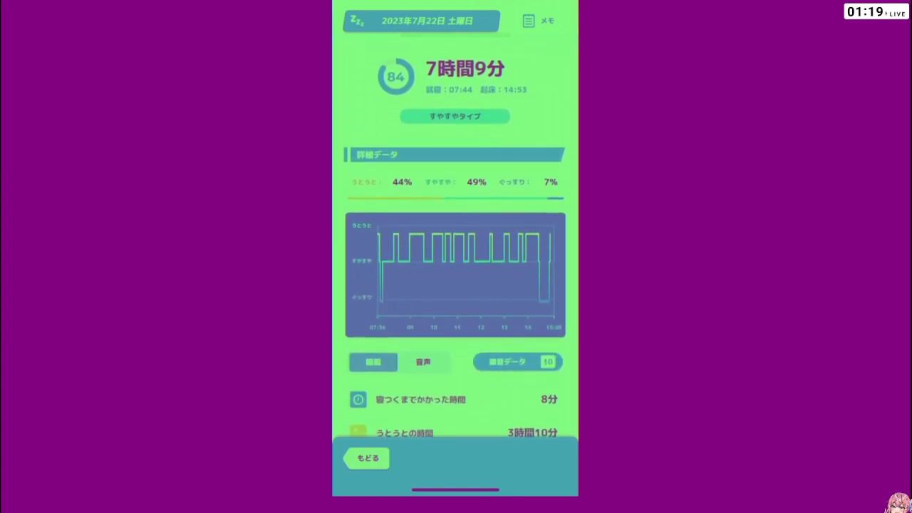
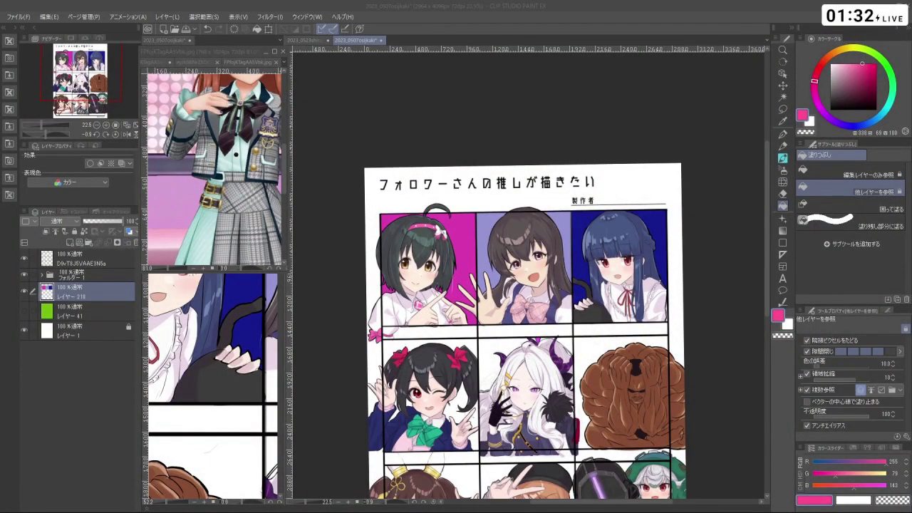
# - Set the colour's blue value to 145 and fill the middle-row left panel pink behind the twin-tailed character
pyautogui.click(894, 486)
pyautogui.write('145')
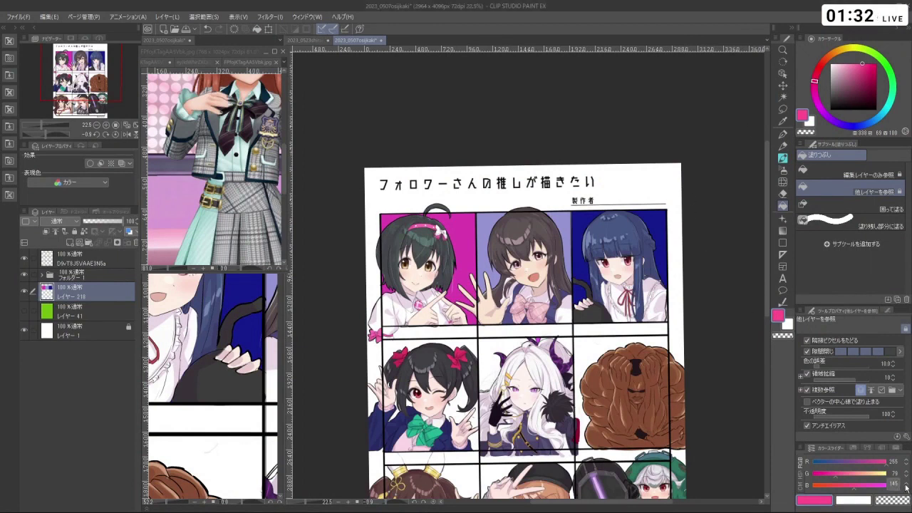
pyautogui.press('Return')
pyautogui.hotkey('ctrl', 'space')
pyautogui.moveTo(692, 222); pyautogui.dragTo(693, 178)
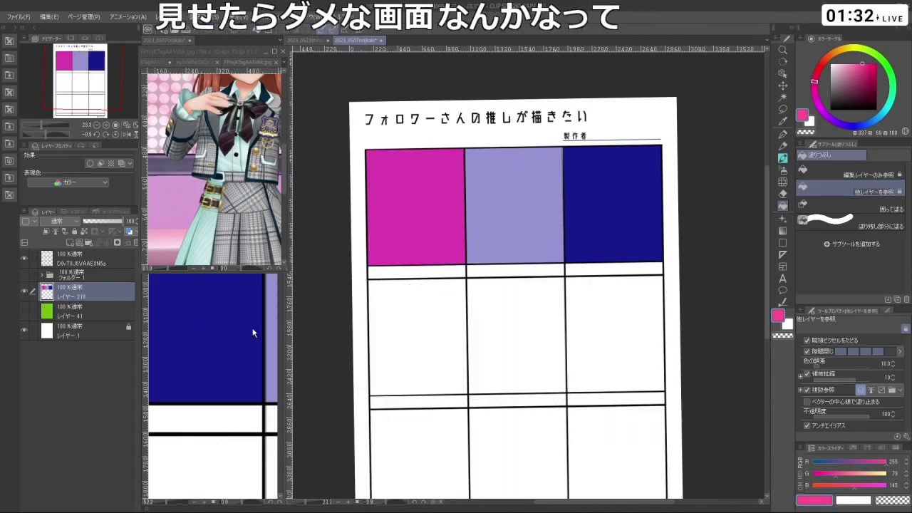
pyautogui.click(419, 342)
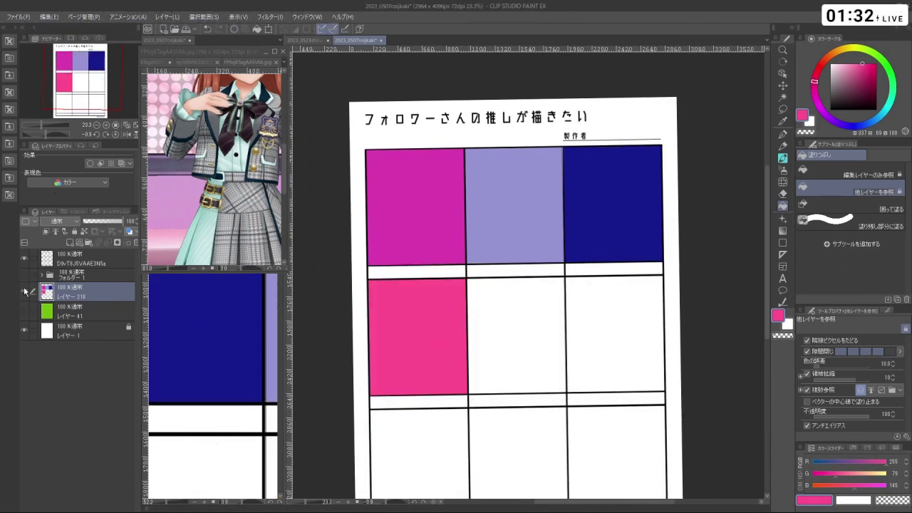
pyautogui.click(25, 275)
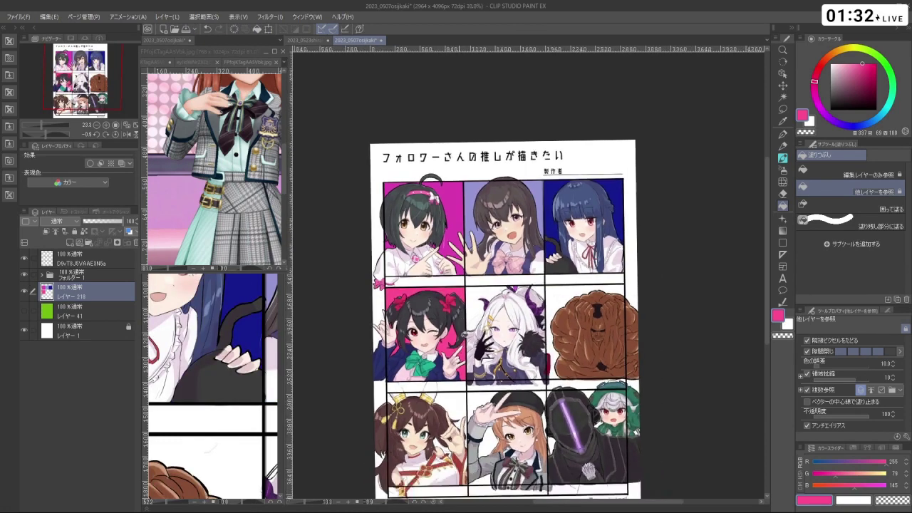
pyautogui.scroll(2, 524, 274)
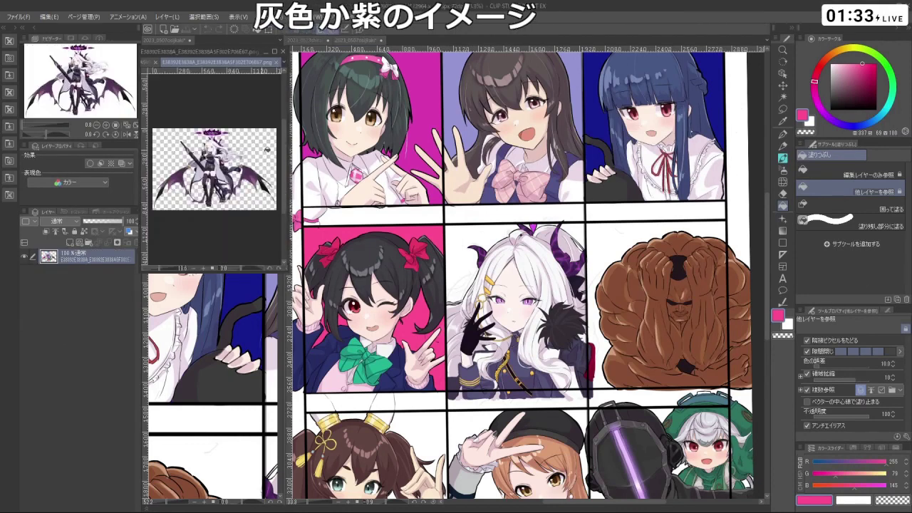
# - Sample a lighter purple from the halo and fill the centre panel behind the white-haired character
pyautogui.scroll(10, 212, 131)
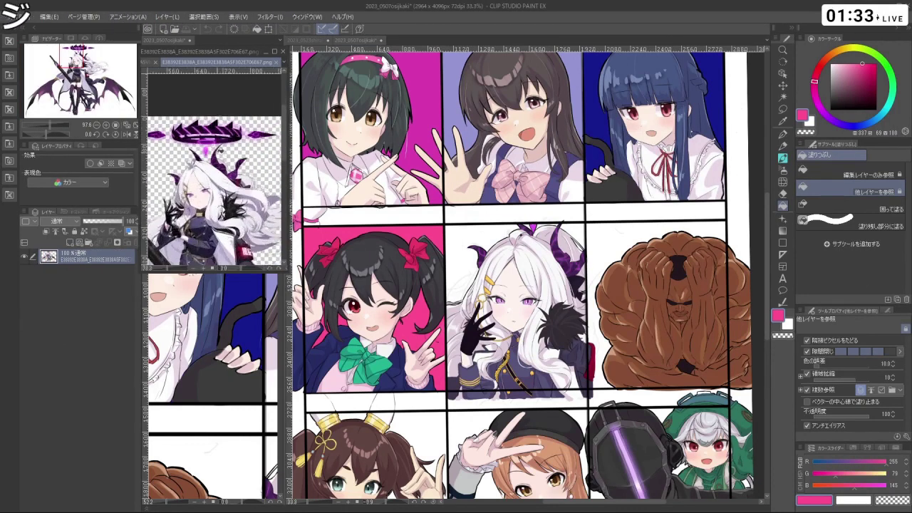
pyautogui.scroll(4, 221, 125)
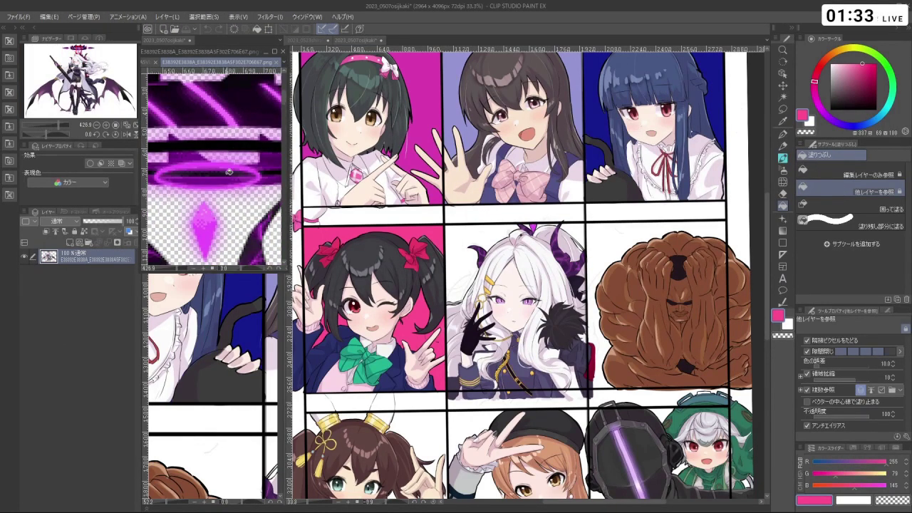
pyautogui.click(229, 165)
pyautogui.click(236, 120)
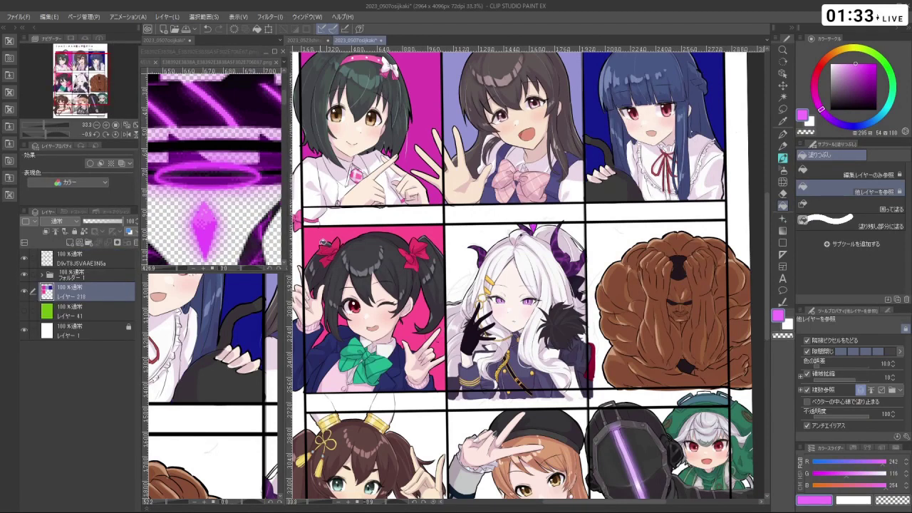
pyautogui.click(24, 275)
pyautogui.click(516, 291)
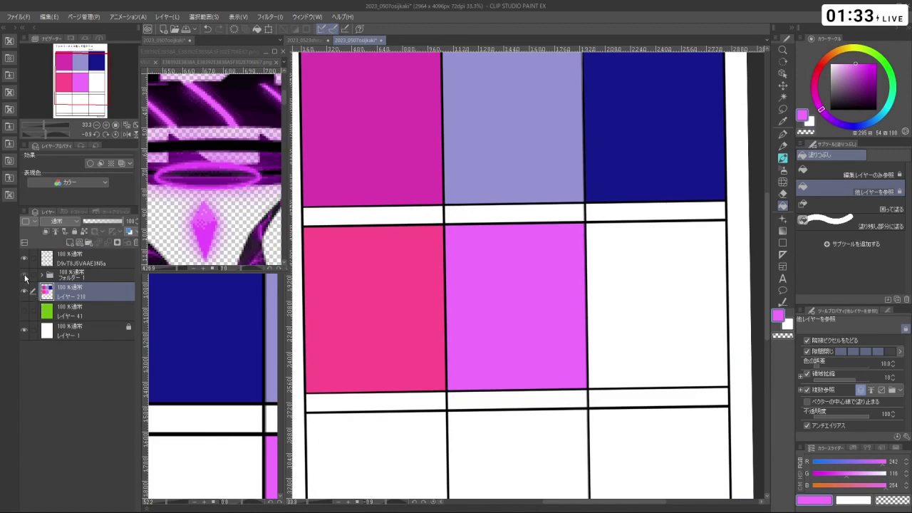
pyautogui.click(24, 274)
pyautogui.hotkey('ctrl', '0')
pyautogui.scroll(2, 620, 314)
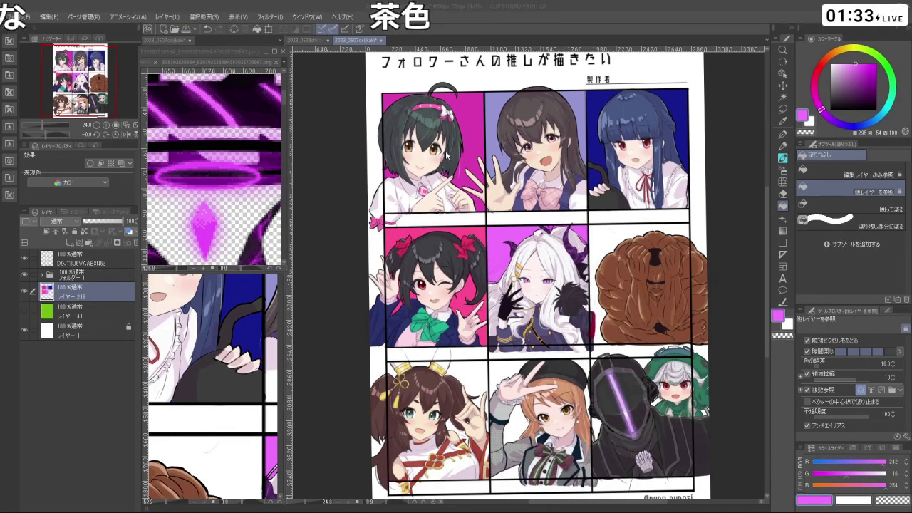
# - Pick a deep red-brown drawing colour on the colour wheel
pyautogui.scroll(-2, 618, 165)
pyautogui.scroll(2, 547, 173)
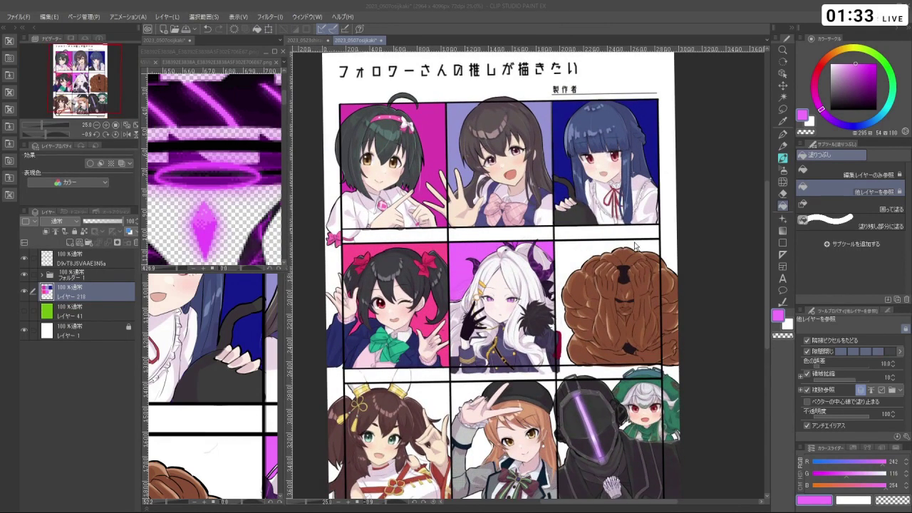
pyautogui.click(836, 95)
pyautogui.moveTo(821, 109); pyautogui.dragTo(823, 63)
pyautogui.moveTo(839, 93); pyautogui.dragTo(849, 92)
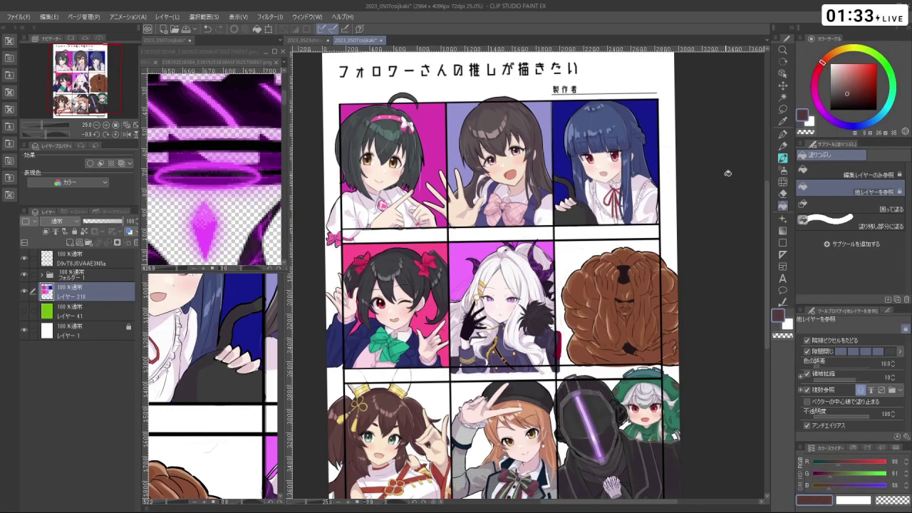
# - Fill the middle-row right panel brown, straighten the canvas rotation, and show the character art again
pyautogui.click(25, 275)
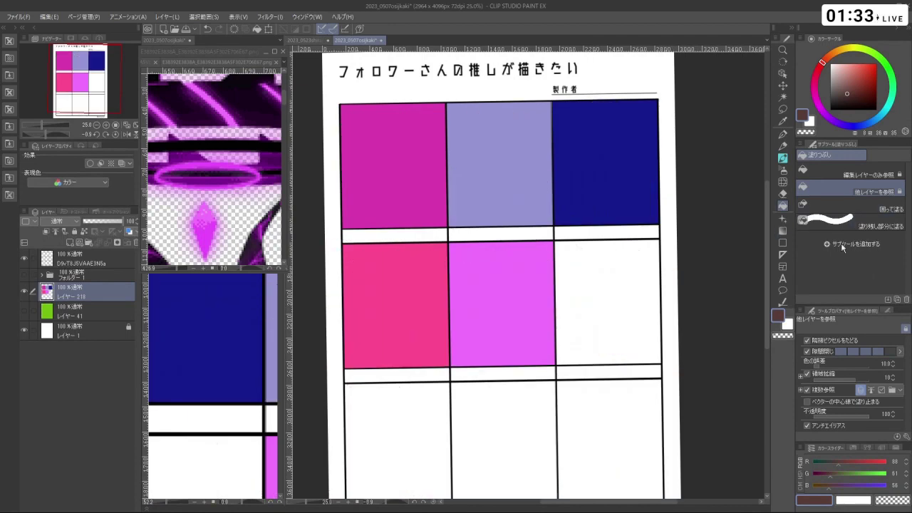
pyautogui.click(627, 284)
pyautogui.scroll(2, 627, 284)
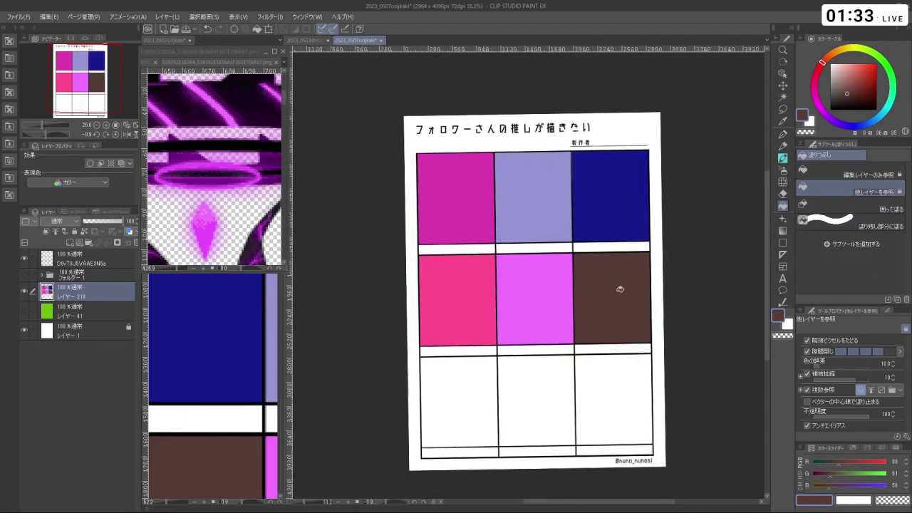
pyautogui.scroll(-2, 594, 236)
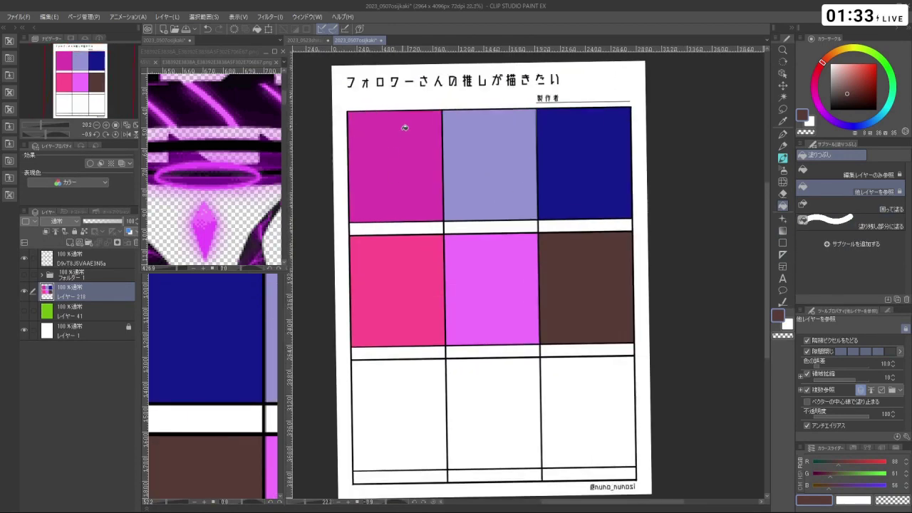
pyautogui.click(112, 134)
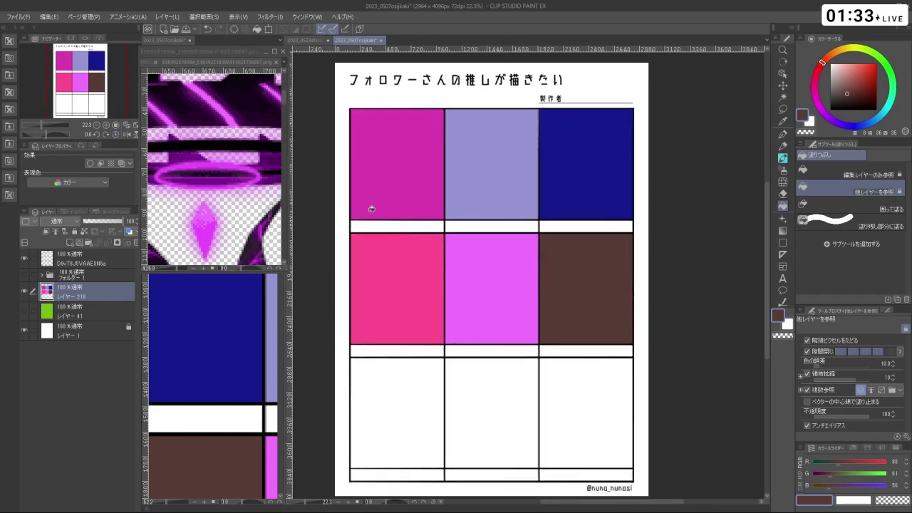
pyautogui.scroll(-1, 460, 266)
pyautogui.scroll(1, 364, 292)
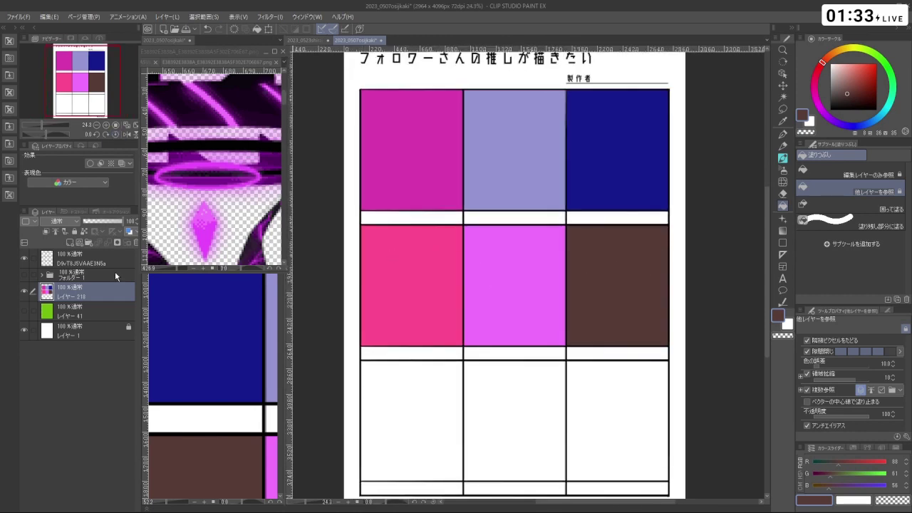
pyautogui.click(24, 275)
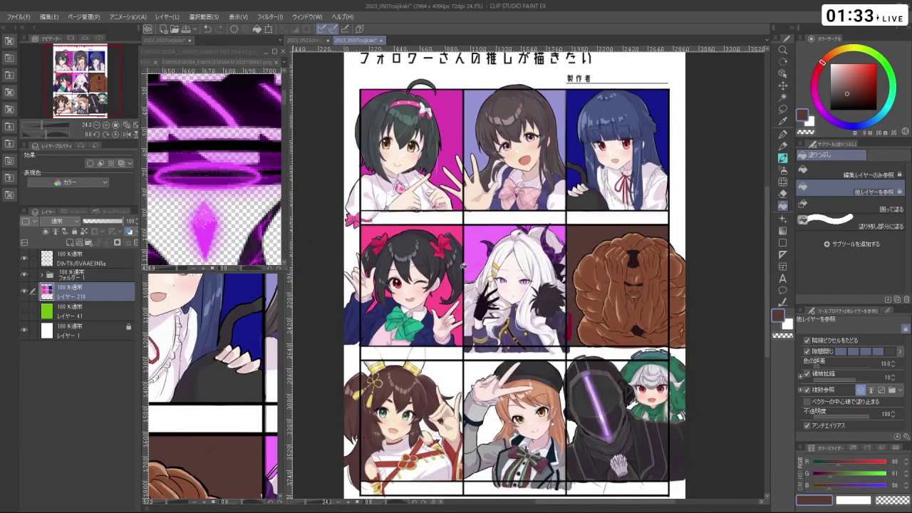
pyautogui.scroll(-2, 609, 275)
pyautogui.scroll(1, 510, 360)
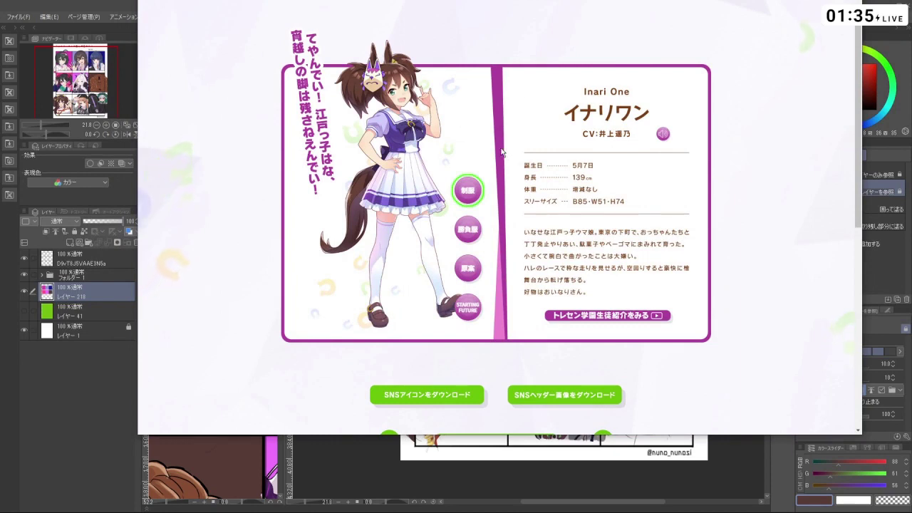
# - Browse Inari One's original-design, school uniform and STARTING FUTURE outfits, then return to the canvas
pyautogui.click(468, 268)
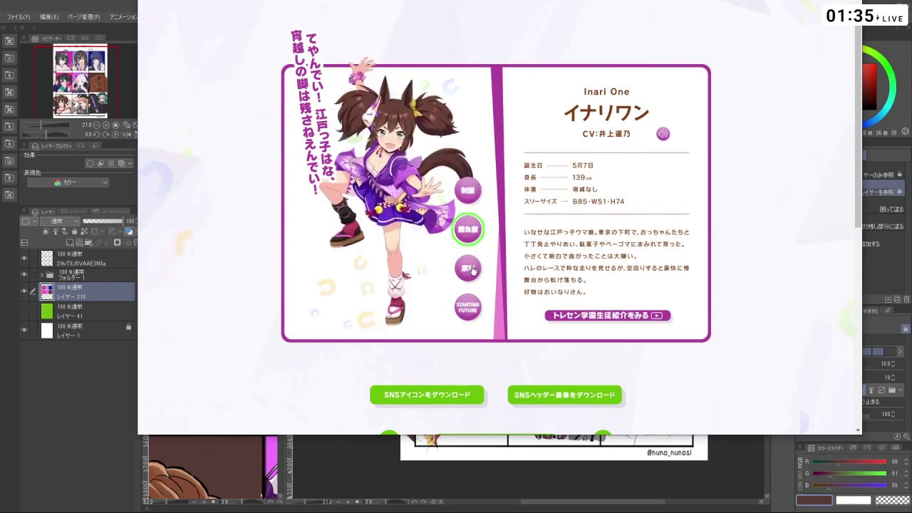
pyautogui.click(468, 189)
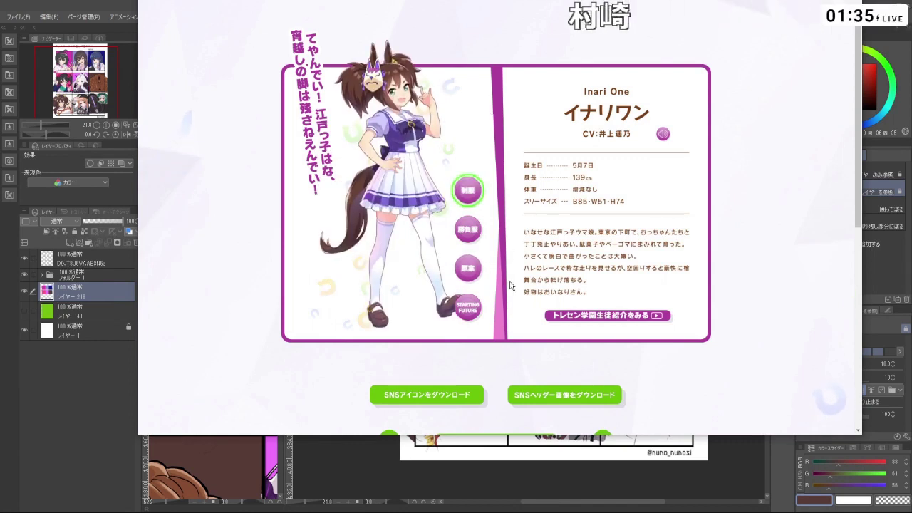
pyautogui.click(471, 315)
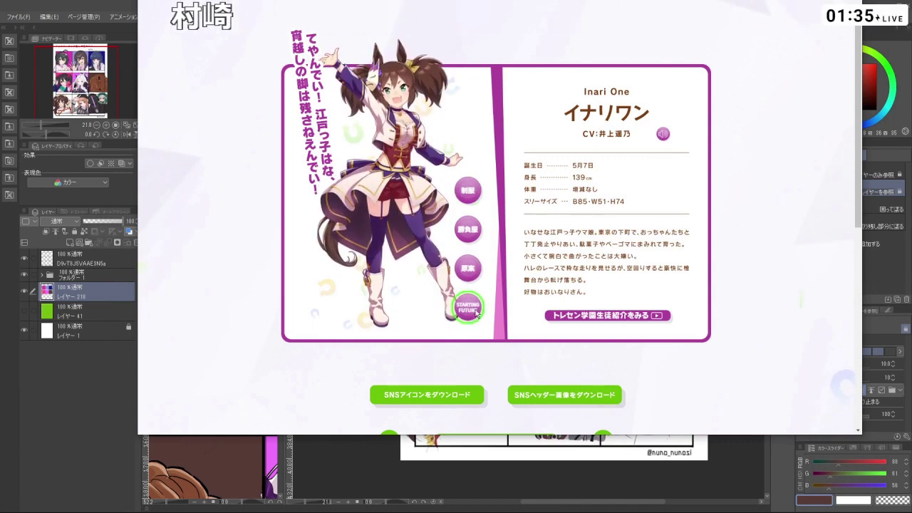
pyautogui.click(468, 190)
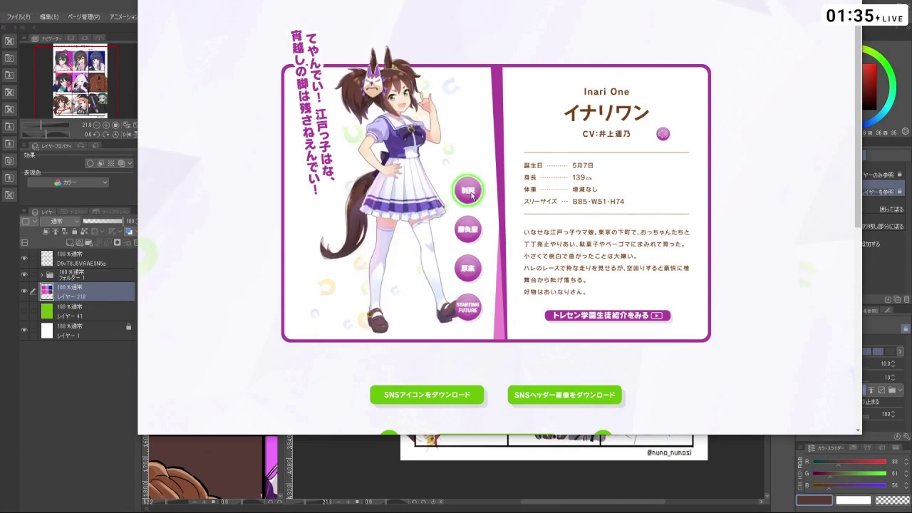
pyautogui.hotkey('alt', 'Tab')
# - Choose a bright violet (R 171, G 78, B 240) as the drawing colour
pyautogui.hotkey('ctrl', '+')
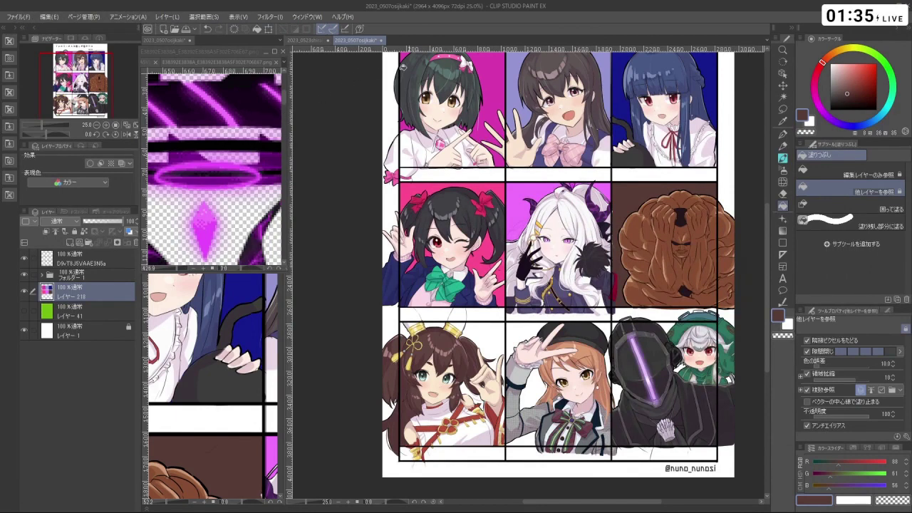
pyautogui.moveTo(841, 123)
pyautogui.mouseDown()
pyautogui.moveTo(825, 119)
pyautogui.moveTo(832, 122)
pyautogui.mouseUp()
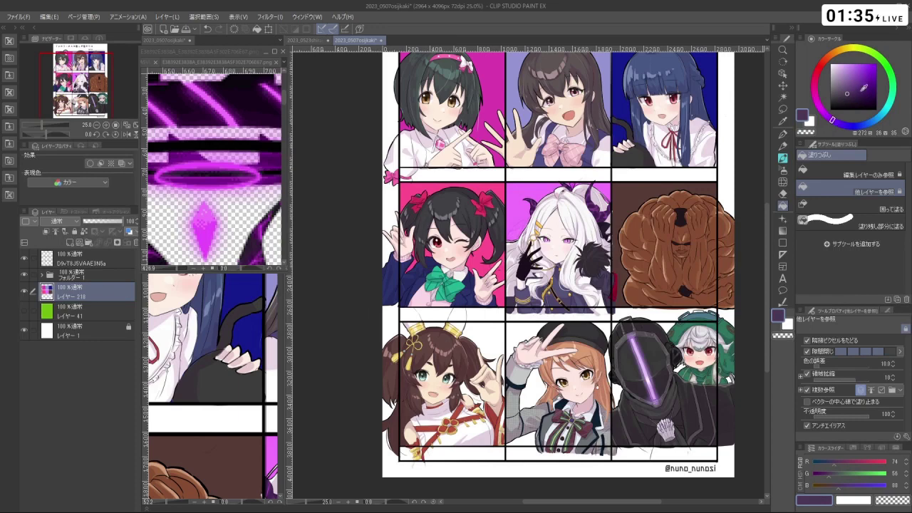
pyautogui.moveTo(863, 86); pyautogui.dragTo(858, 71)
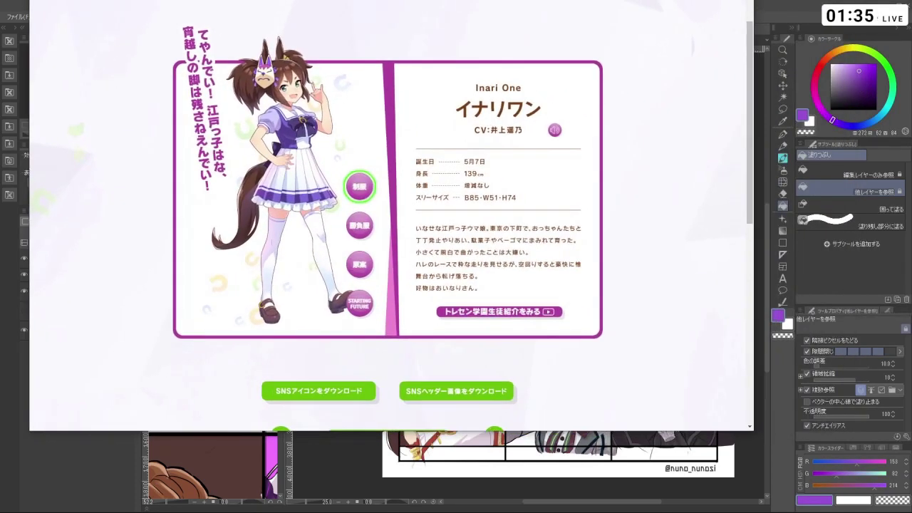
pyautogui.moveTo(852, 70); pyautogui.dragTo(862, 65)
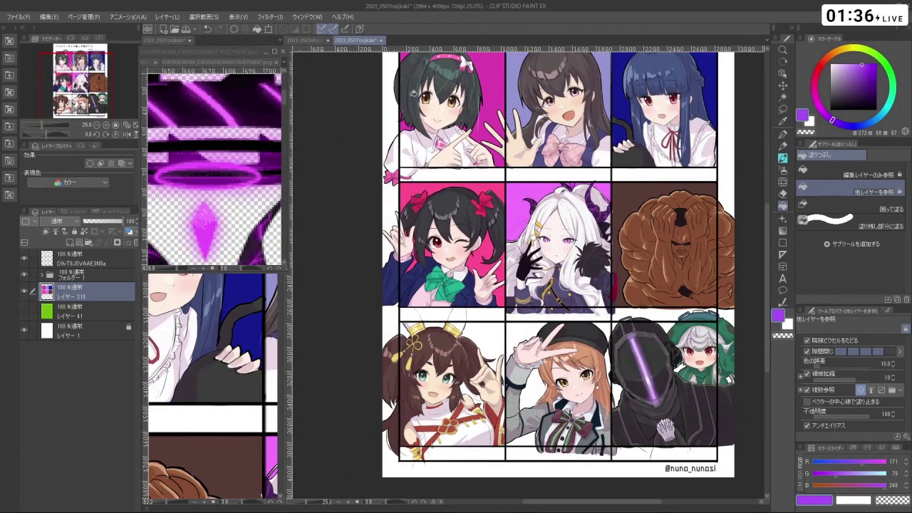
# - Fill the bottom-left panel purple and import the Inari One profile image as a new canvas
pyautogui.click(25, 275)
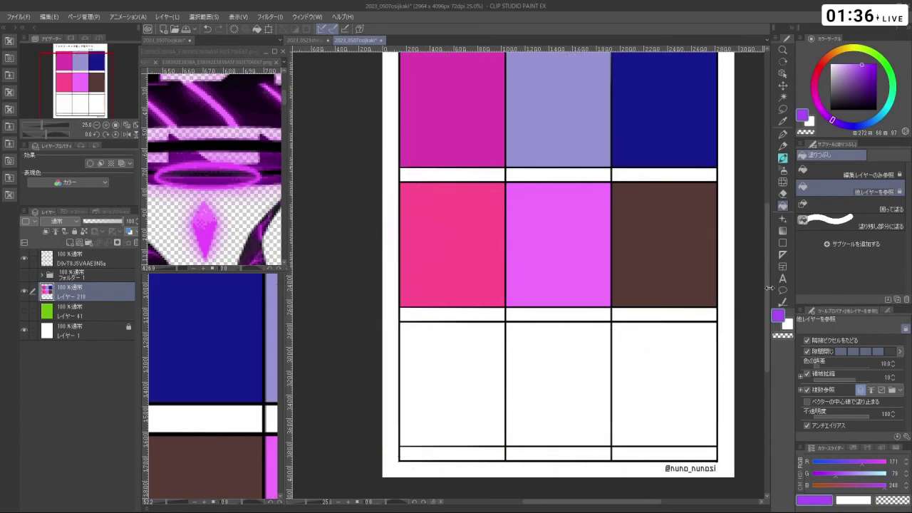
pyautogui.click(442, 361)
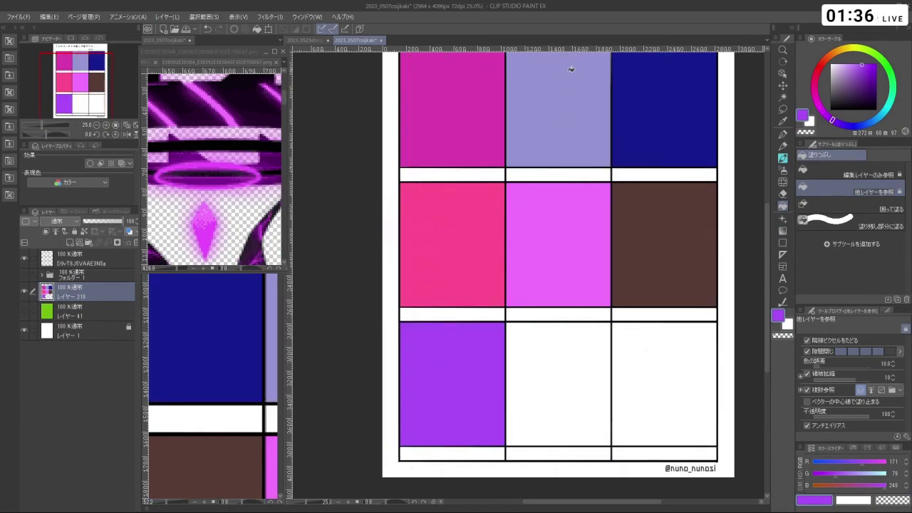
pyautogui.hotkey('alt', 'Tab')
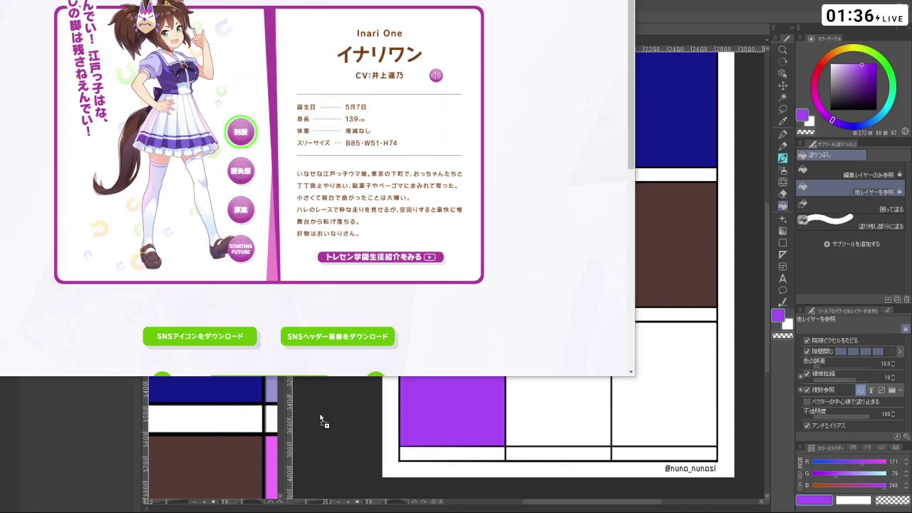
pyautogui.moveTo(321, 419); pyautogui.dragTo(345, 399)
pyautogui.scroll(4, 524, 154)
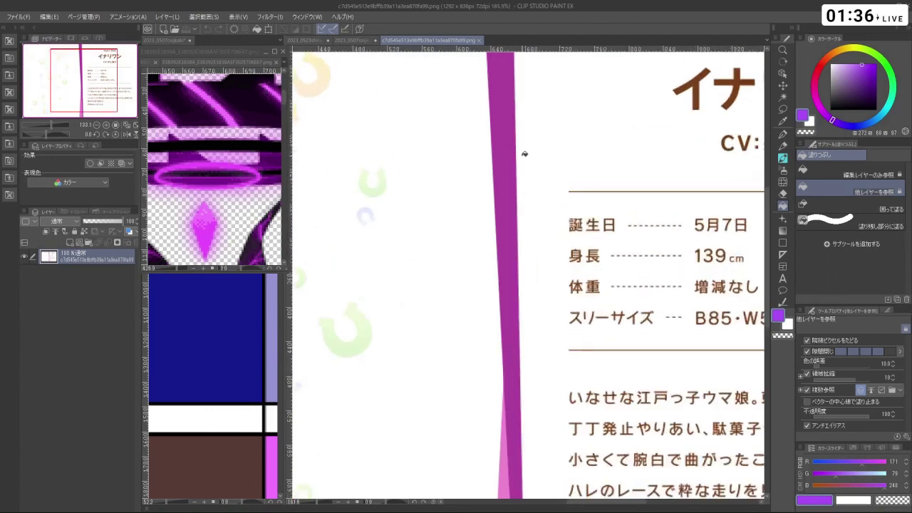
# - On the grid sheet, refill the bottom-left panel magenta-purple, then violet, comparing with the profile page
pyautogui.click(352, 41)
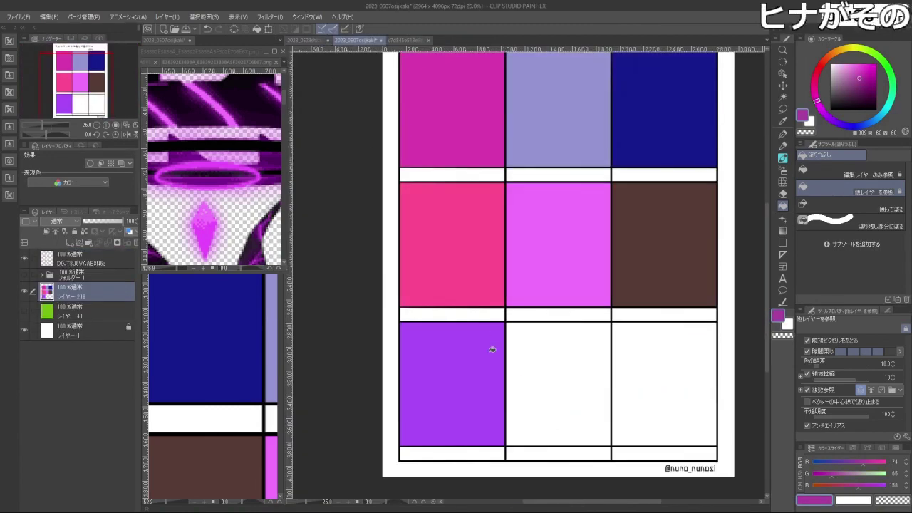
pyautogui.click(492, 349)
pyautogui.scroll(-2, 474, 377)
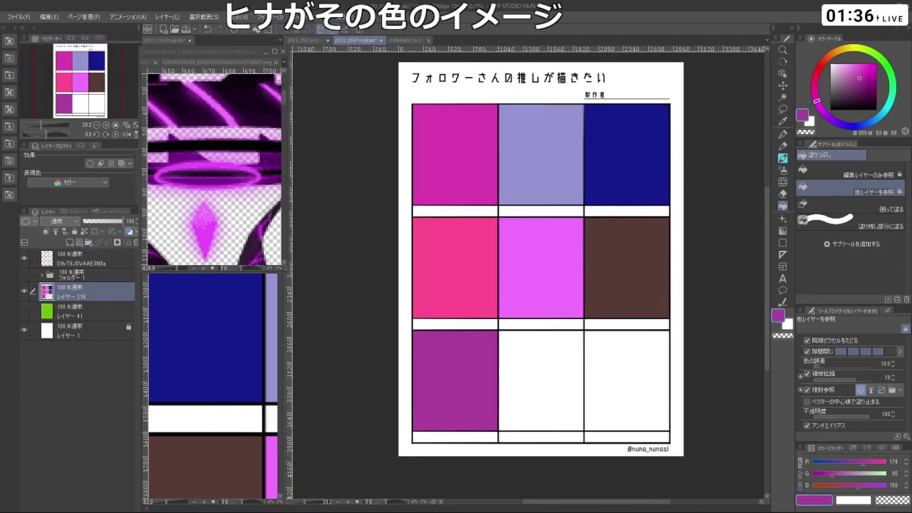
pyautogui.hotkey('alt', 'Tab')
pyautogui.scroll(-1, 342, 149)
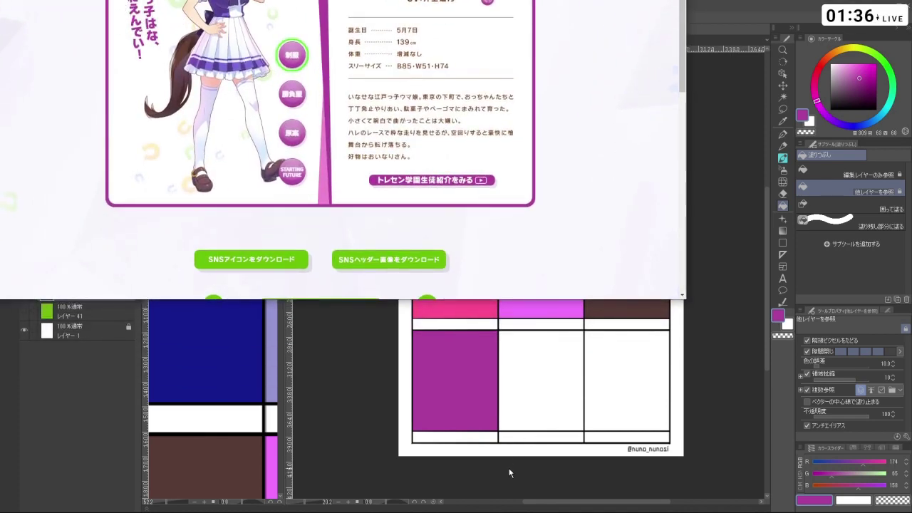
pyautogui.hotkey('alt', 'Tab')
pyautogui.click(492, 419)
# - Sample the bottom-left violet, fill the centre panel with it, and refill the bottom-left panel magenta-purple
pyautogui.keyDown('alt'); pyautogui.click(457, 376); pyautogui.keyUp('alt')
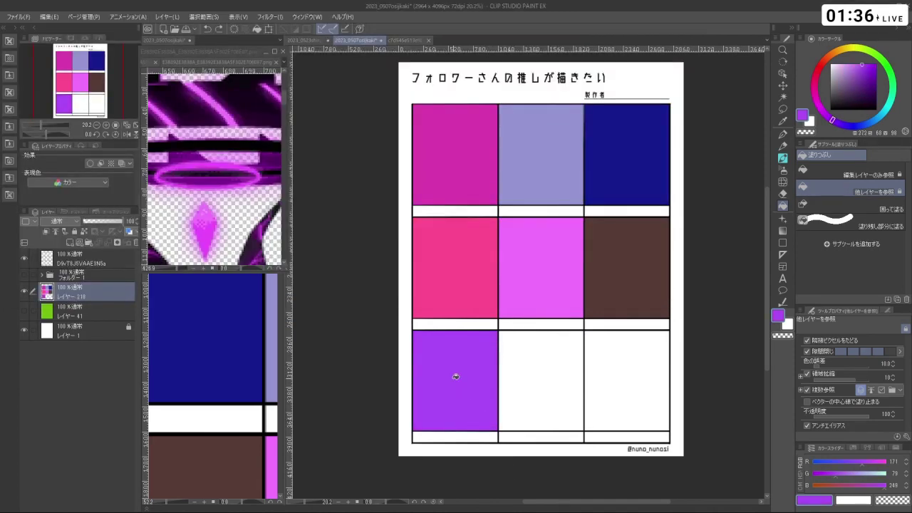
pyautogui.click(528, 287)
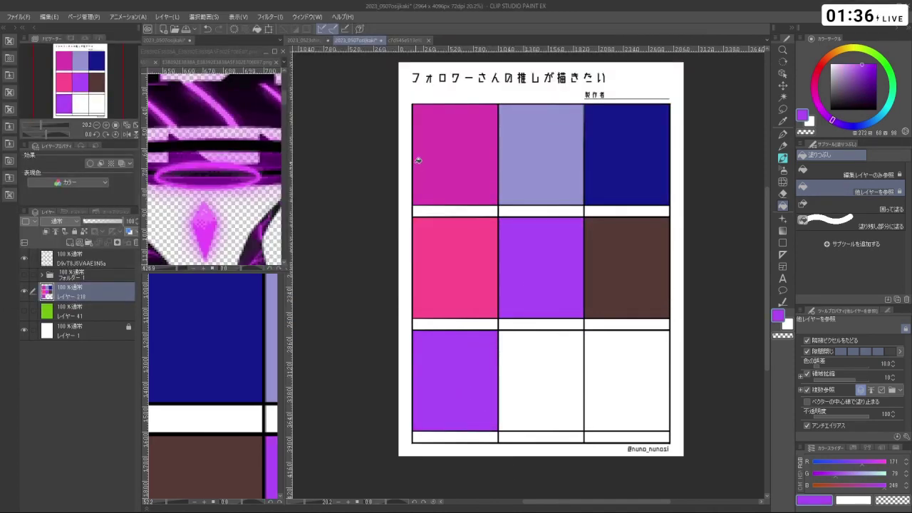
pyautogui.click(411, 41)
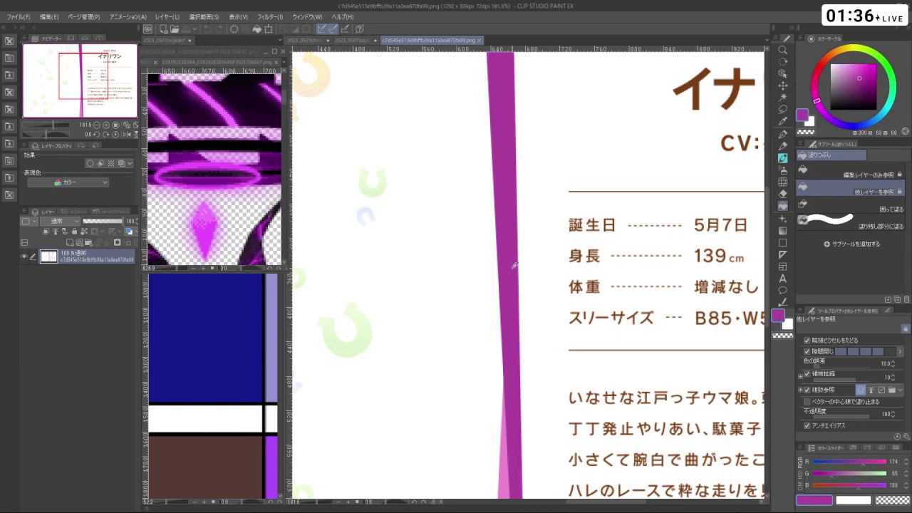
pyautogui.click(352, 40)
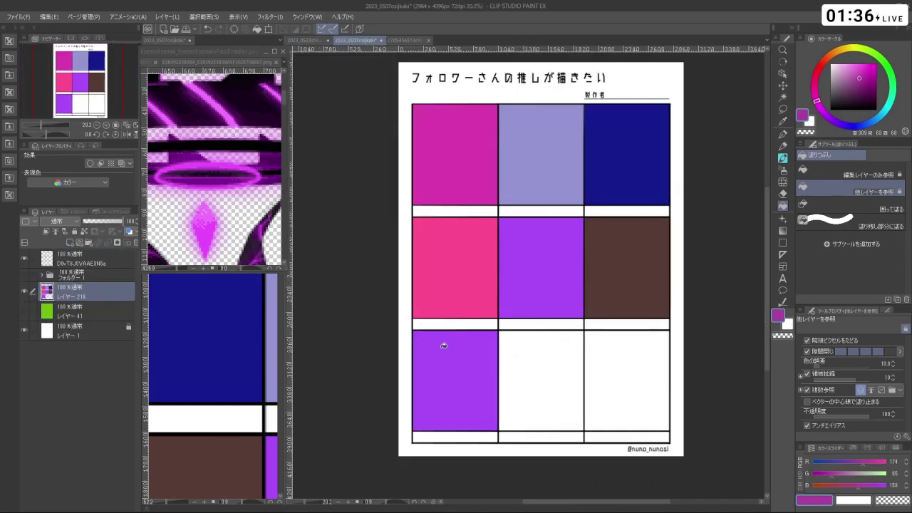
pyautogui.click(460, 359)
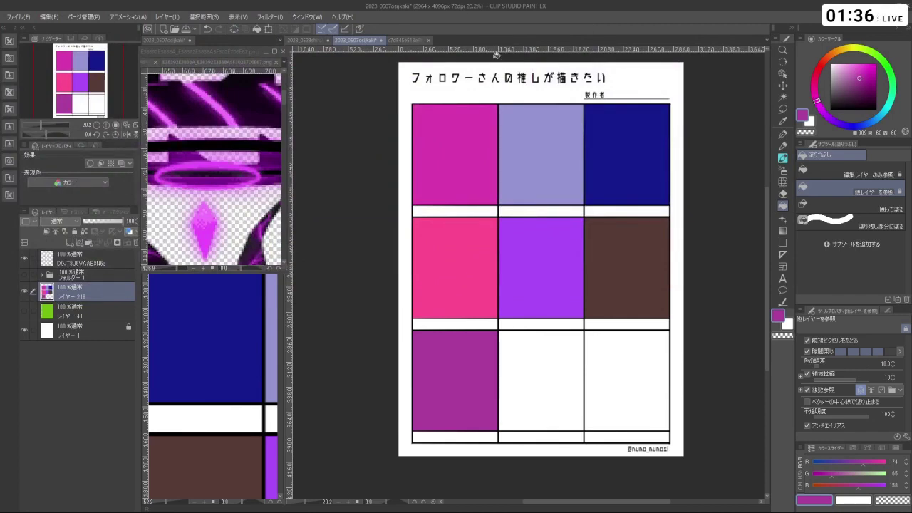
# - Set the drawing colour to RGB 42, 210, 202 in the Color Slider
pyautogui.click(26, 276)
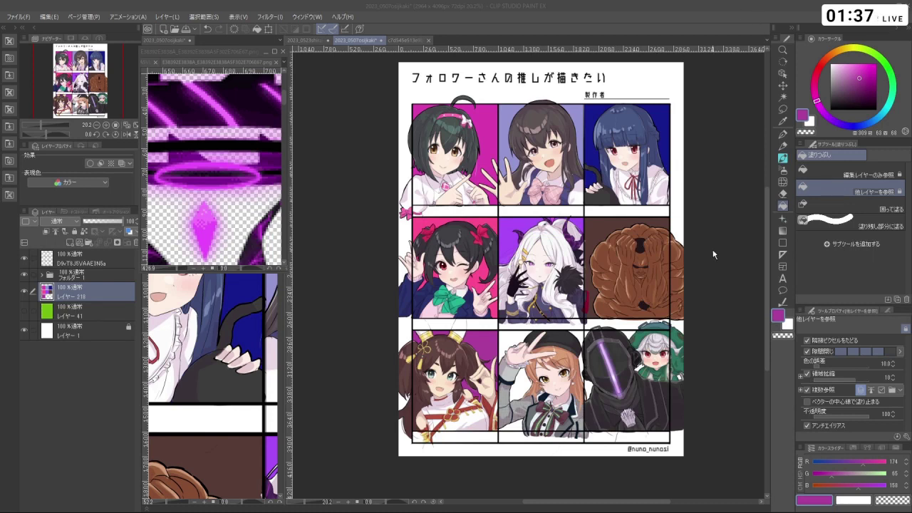
pyautogui.click(893, 461)
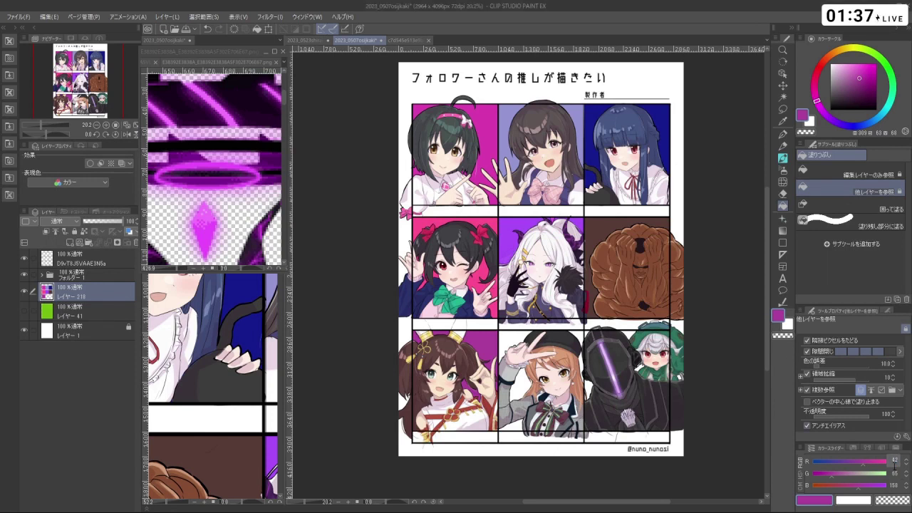
pyautogui.write('42')
pyautogui.press('Tab')
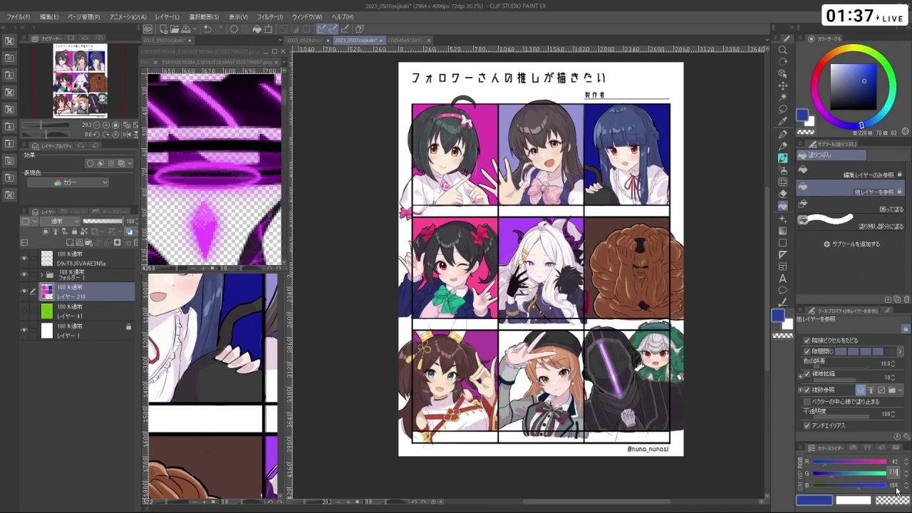
pyautogui.press('Tab')
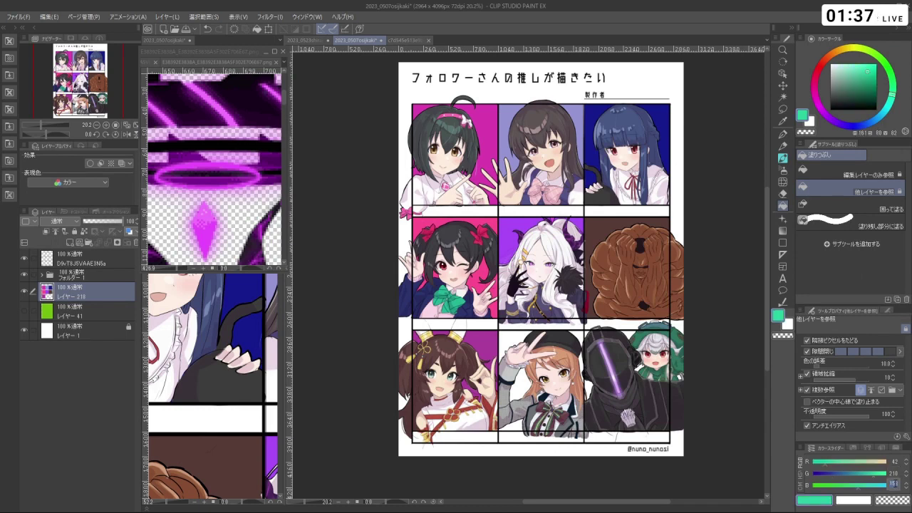
pyautogui.write('202')
# - Fill the bottom-middle panel teal and show the character artwork again
pyautogui.click(25, 275)
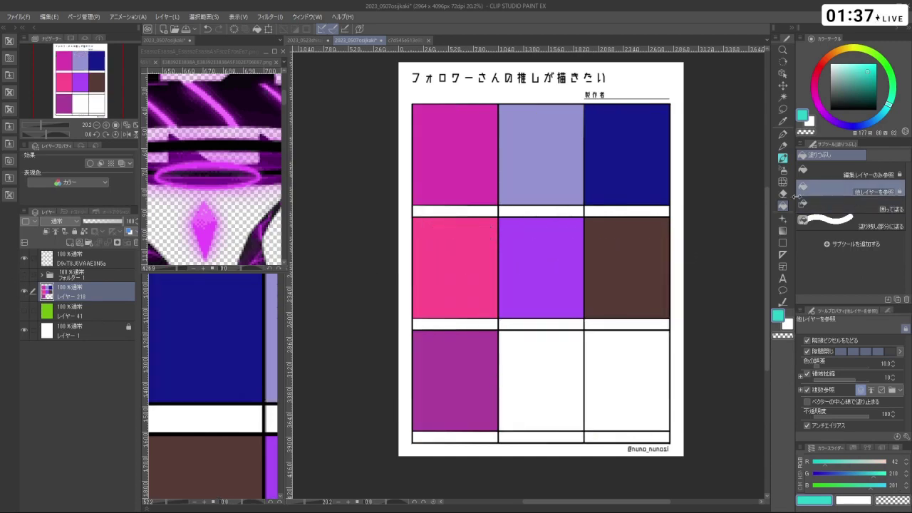
pyautogui.click(561, 391)
pyautogui.scroll(3, 560, 418)
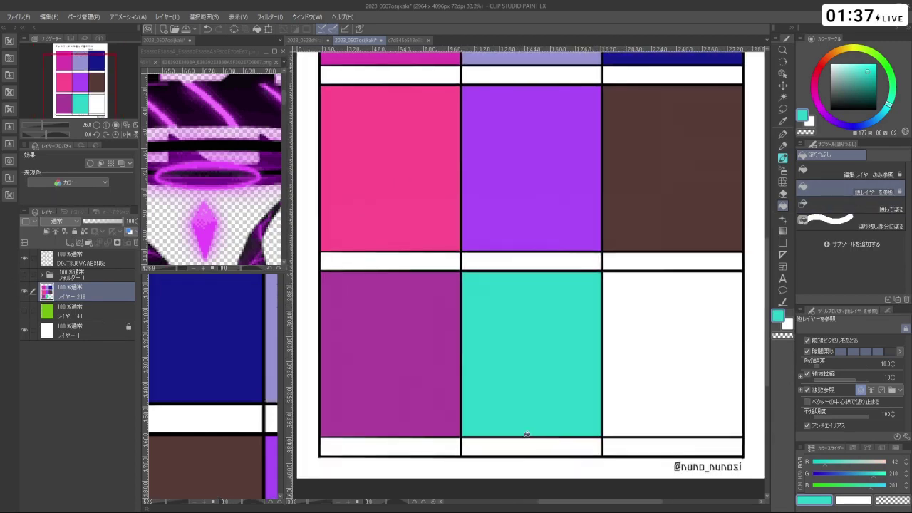
pyautogui.click(25, 275)
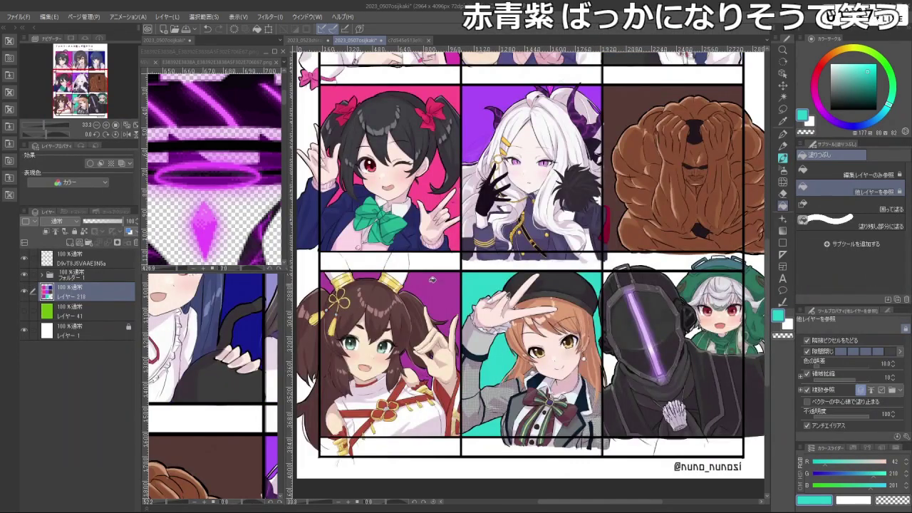
pyautogui.scroll(-4, 531, 242)
pyautogui.scroll(3, 710, 181)
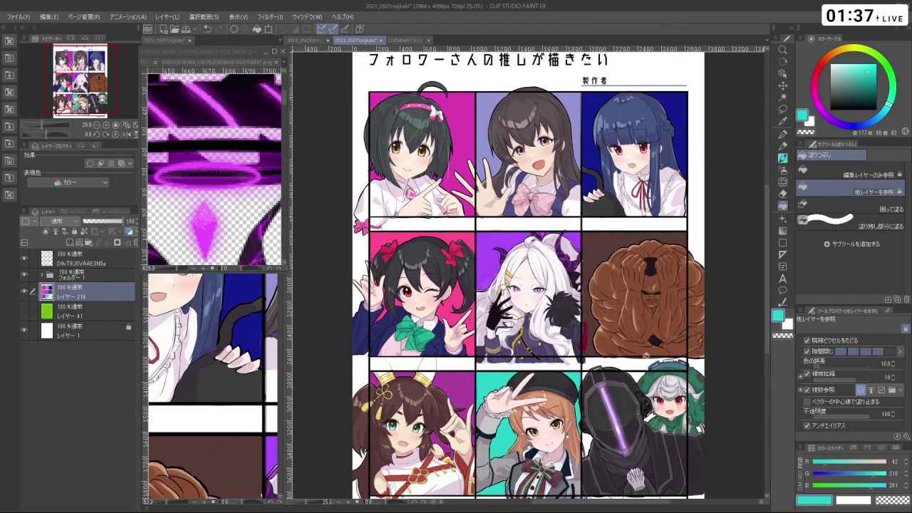
pyautogui.scroll(-2, 722, 359)
pyautogui.scroll(2, 676, 267)
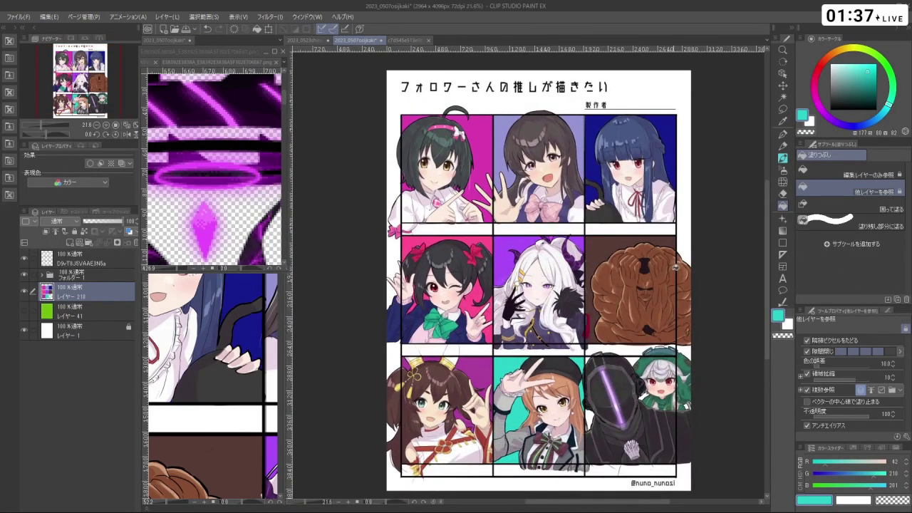
# - Pick a dark navy colour and fill the bottom-right panel with it
pyautogui.click(831, 96)
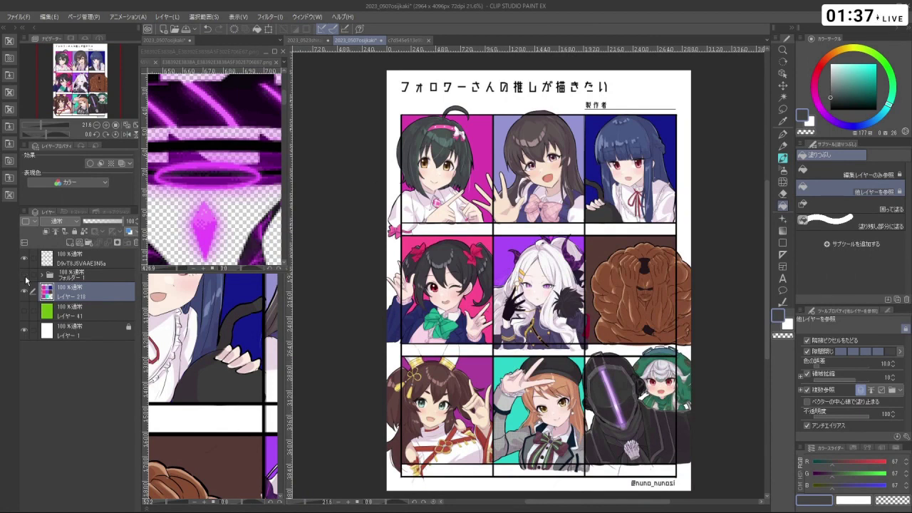
pyautogui.click(25, 278)
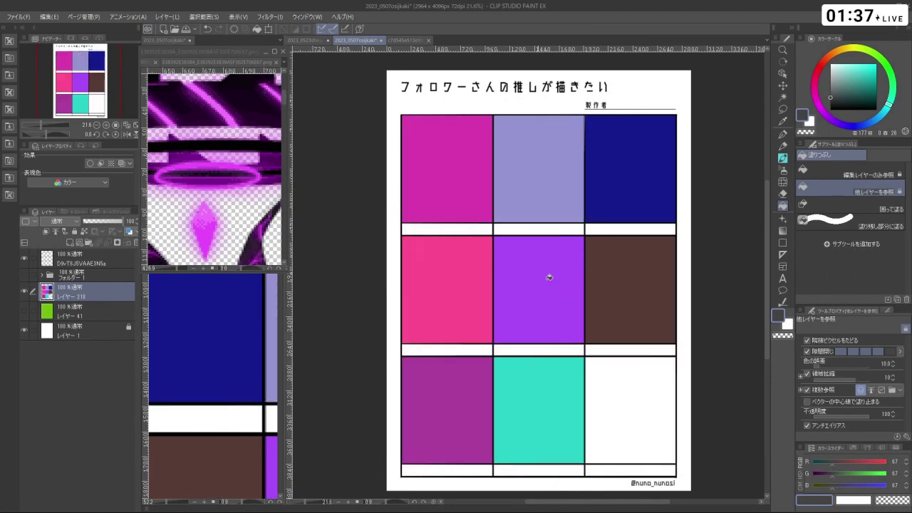
pyautogui.click(857, 127)
pyautogui.click(856, 94)
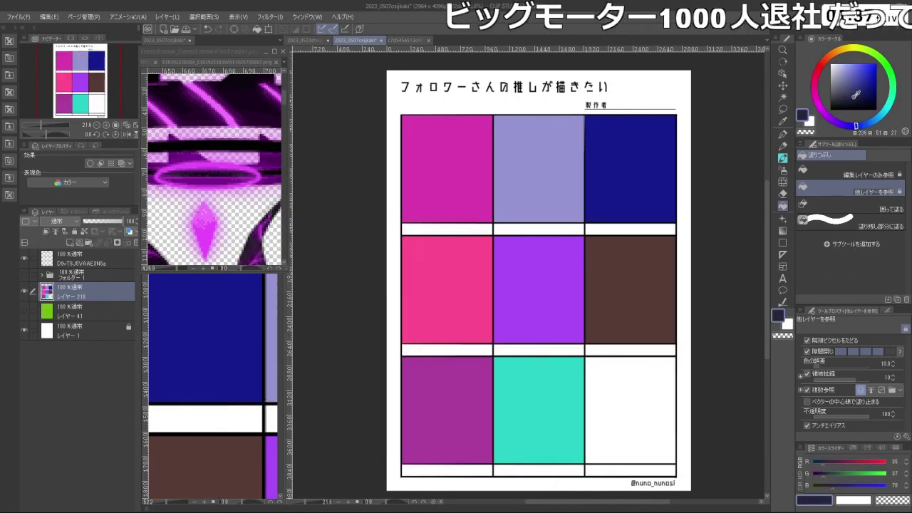
pyautogui.click(855, 96)
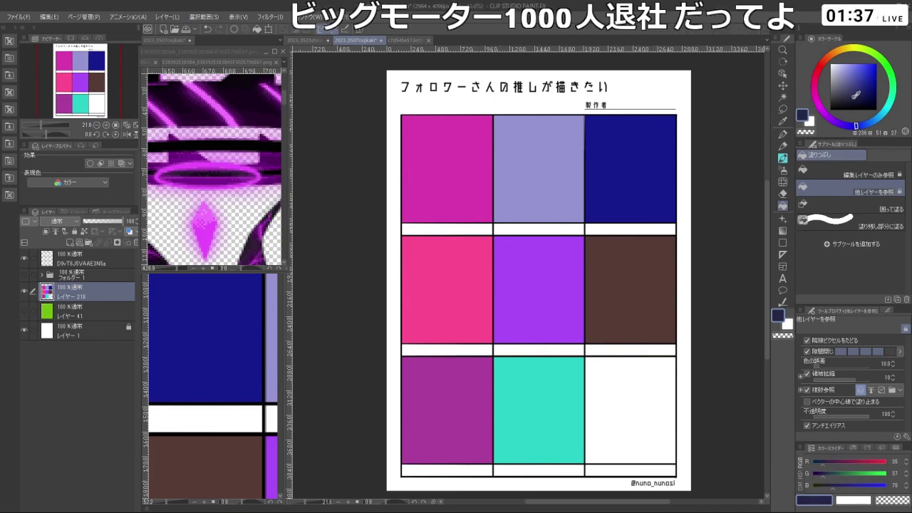
pyautogui.click(631, 425)
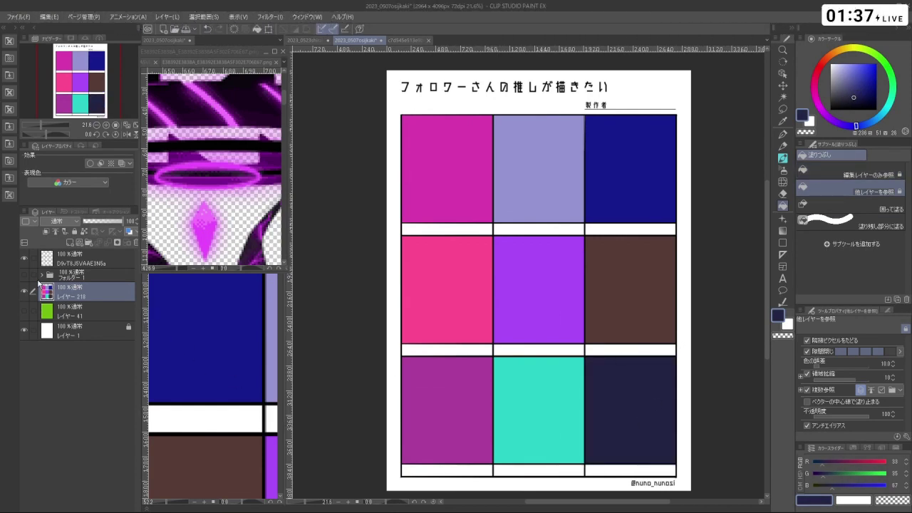
pyautogui.click(25, 276)
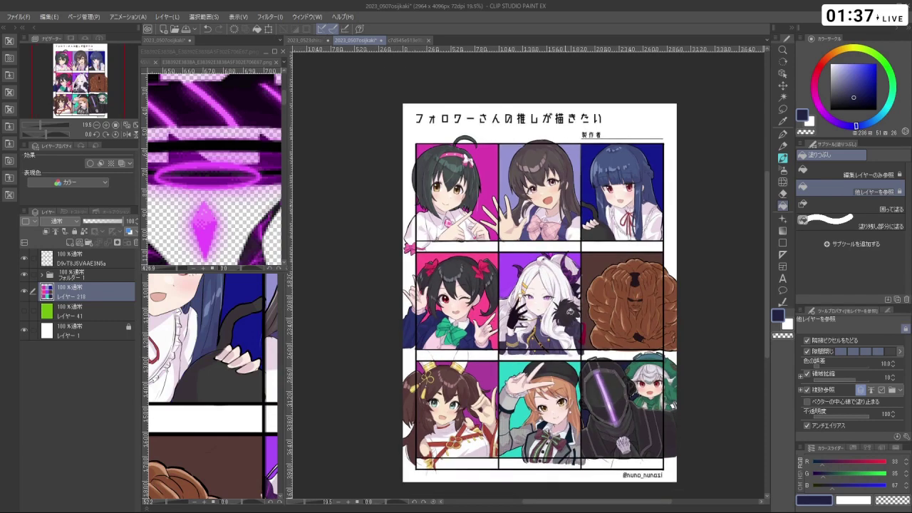
# - Add a new layer above the panel colours
pyautogui.scroll(2, 574, 261)
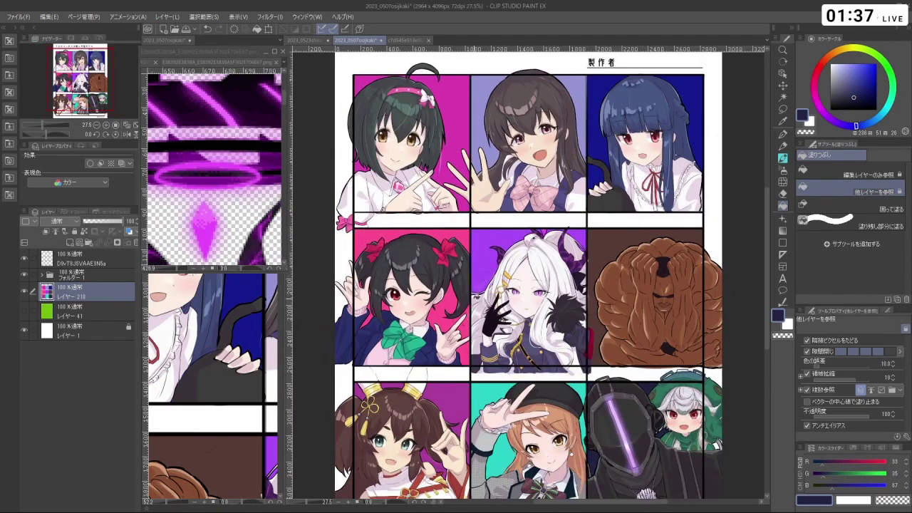
pyautogui.scroll(2, 407, 114)
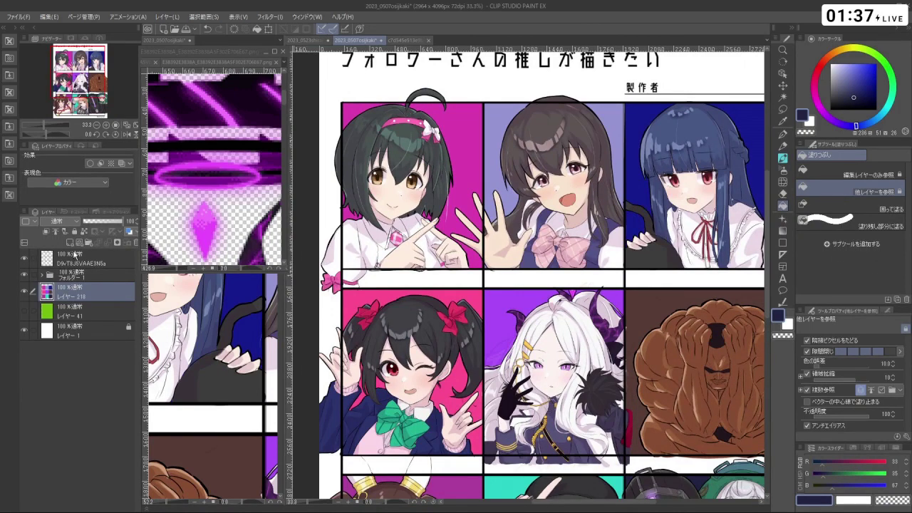
pyautogui.click(70, 243)
# - Switch to a watercolour brush at size 82 and paint white along the top of the first girl's hair
pyautogui.click(783, 158)
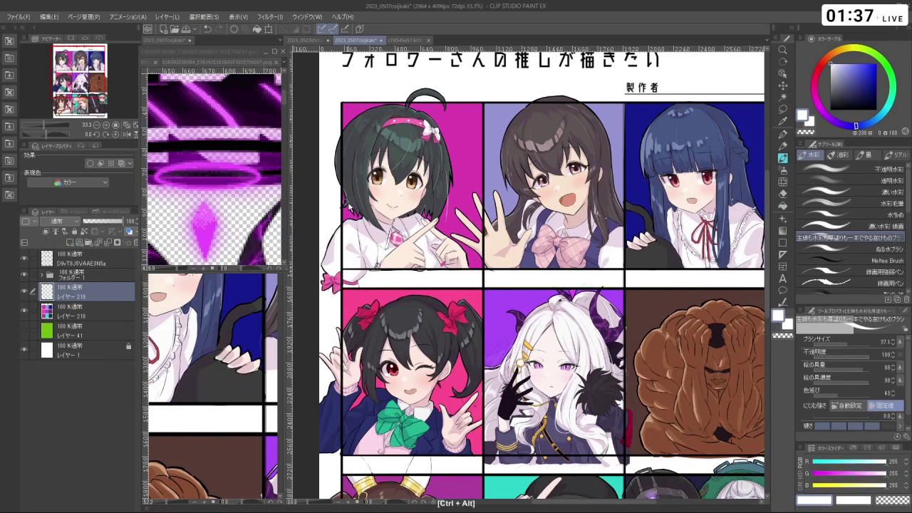
pyautogui.moveTo(342, 201); pyautogui.dragTo(349, 201)
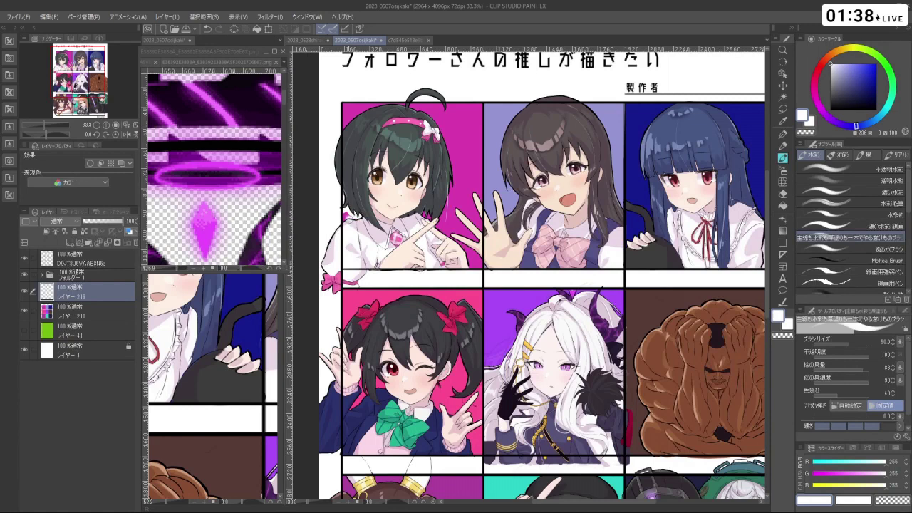
pyautogui.moveTo(344, 134); pyautogui.dragTo(377, 107)
pyautogui.moveTo(344, 133)
pyautogui.mouseDown()
pyautogui.moveTo(377, 106)
pyautogui.moveTo(352, 128)
pyautogui.moveTo(372, 105)
pyautogui.moveTo(306, 271)
pyautogui.moveTo(399, 399)
pyautogui.moveTo(502, 429)
pyautogui.moveTo(387, 283)
pyautogui.mouseUp()
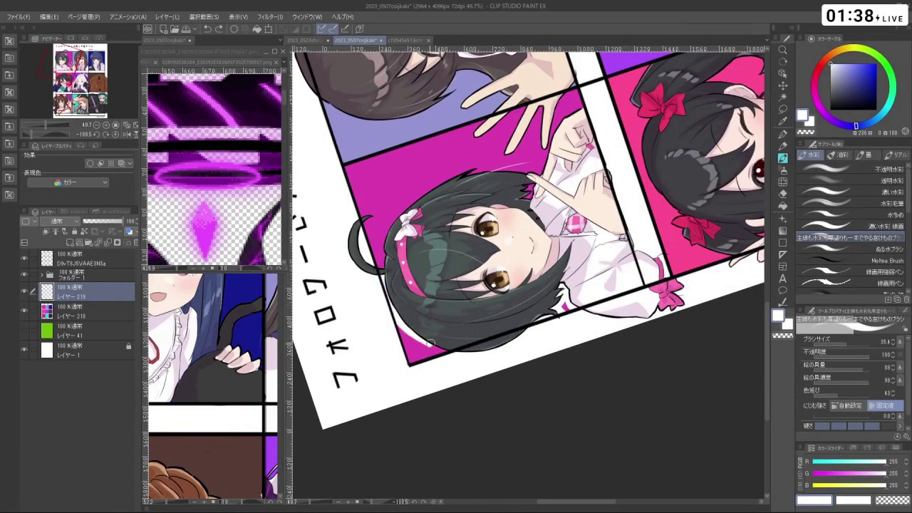
pyautogui.moveTo(406, 328); pyautogui.dragTo(430, 348)
pyautogui.hotkey('ctrl', 'z')
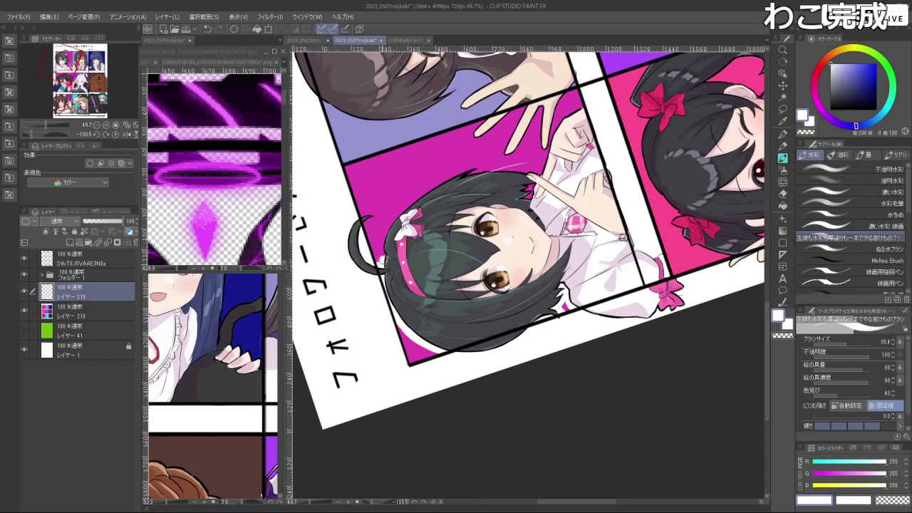
# - Paint a white halo down the hair's lower-left edge, rotating the view and undoing stray strokes
pyautogui.hotkey('shift', 'space')
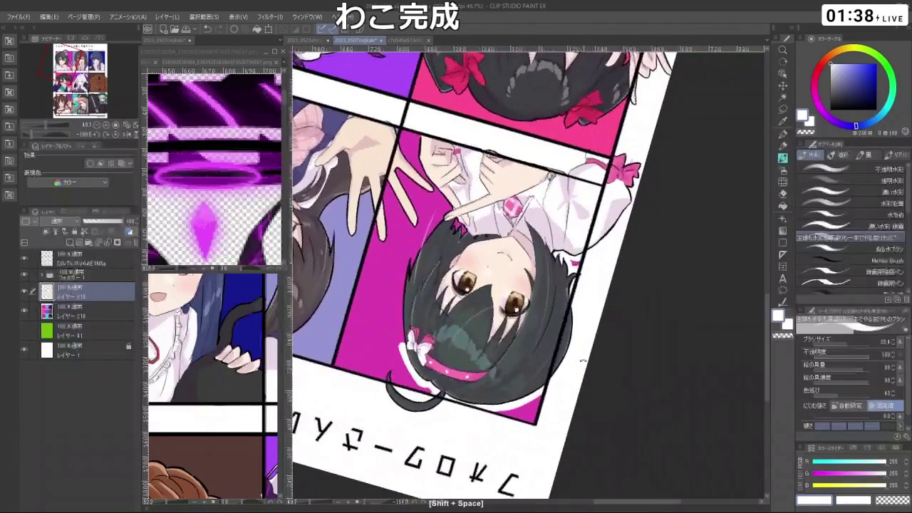
pyautogui.moveTo(404, 306); pyautogui.dragTo(428, 383)
pyautogui.moveTo(411, 279); pyautogui.dragTo(414, 310)
pyautogui.hotkey('ctrl', 'z')
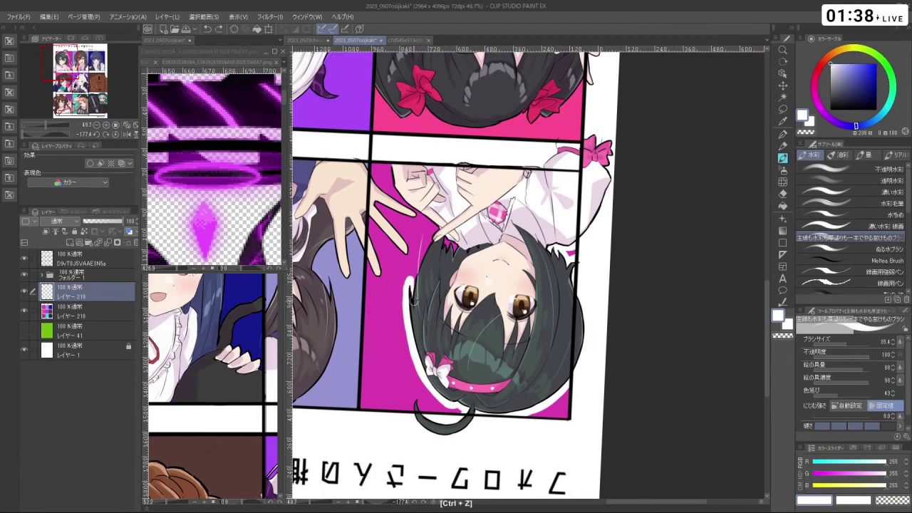
pyautogui.moveTo(435, 241); pyautogui.dragTo(620, 306)
pyautogui.moveTo(636, 243)
pyautogui.mouseDown()
pyautogui.moveTo(627, 235)
pyautogui.moveTo(642, 291)
pyautogui.mouseUp()
pyautogui.hotkey('ctrl', 'z')
pyautogui.hotkey('ctrl', 'z')
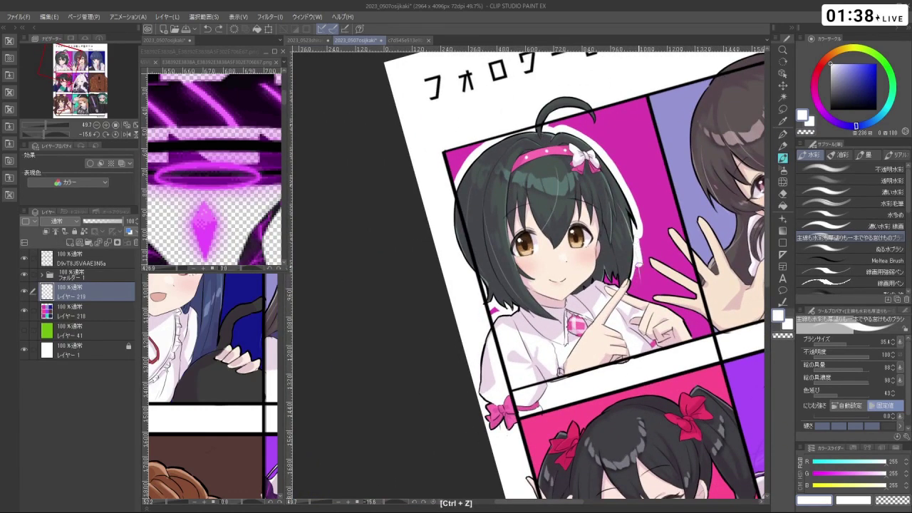
pyautogui.moveTo(637, 246)
pyautogui.mouseDown()
pyautogui.moveTo(641, 289)
pyautogui.moveTo(628, 289)
pyautogui.moveTo(562, 339)
pyautogui.moveTo(560, 325)
pyautogui.mouseUp()
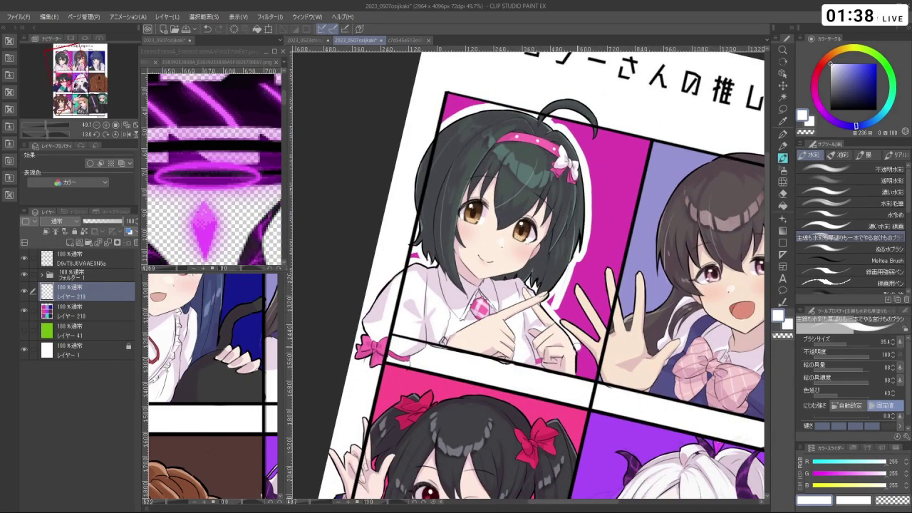
pyautogui.moveTo(578, 369); pyautogui.dragTo(632, 510)
pyautogui.scroll(-5, 447, 203)
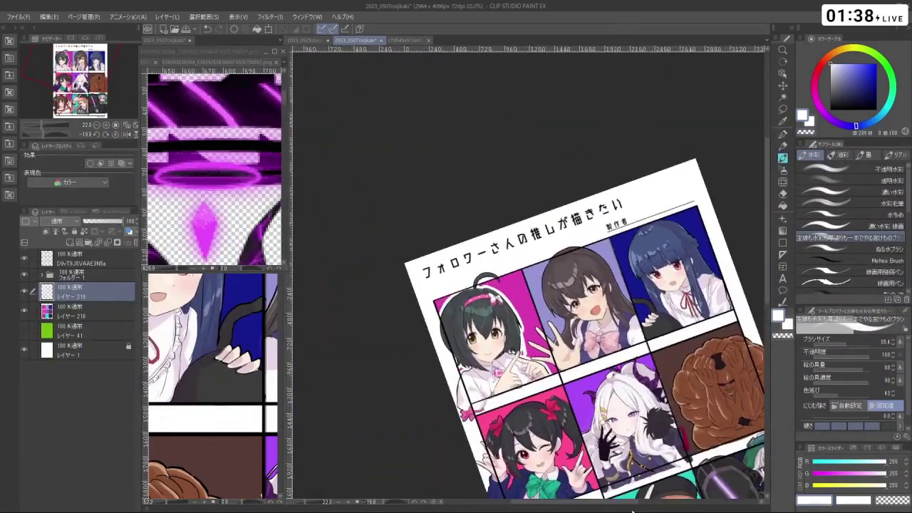
pyautogui.press('space')
pyautogui.moveTo(570, 320); pyautogui.dragTo(550, 312)
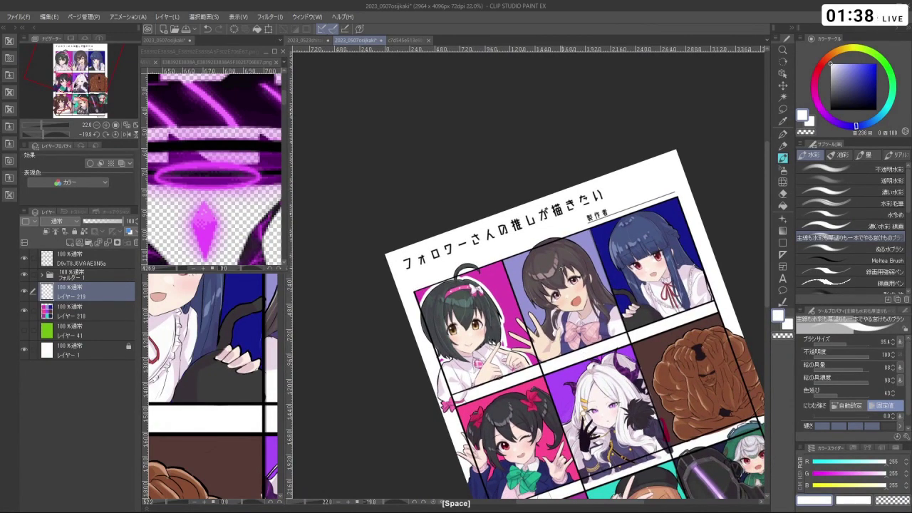
# - Outline the waving hand's fingers in white, rotating the view and undoing misplaced strokes
pyautogui.keyDown('ctrl'); pyautogui.click(536, 320); pyautogui.keyUp('ctrl')
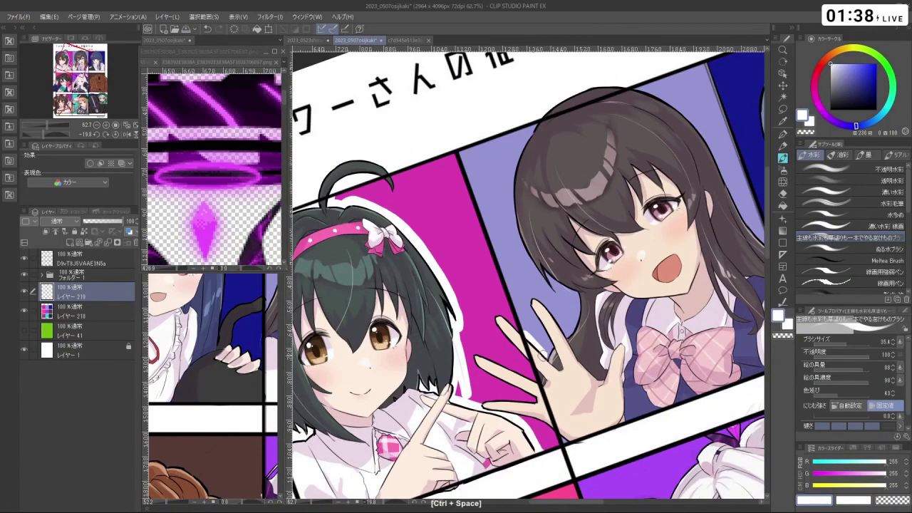
pyautogui.hotkey('ctrl', 'z')
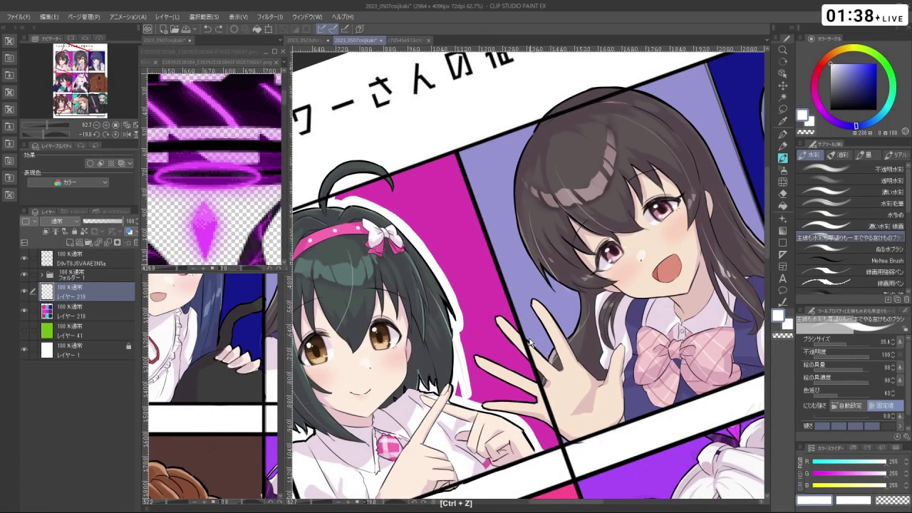
pyautogui.hotkey('ctrl', 'alt')
pyautogui.hotkey('ctrl', 'z')
pyautogui.moveTo(544, 332)
pyautogui.mouseDown()
pyautogui.moveTo(528, 309)
pyautogui.moveTo(533, 297)
pyautogui.moveTo(567, 340)
pyautogui.mouseUp()
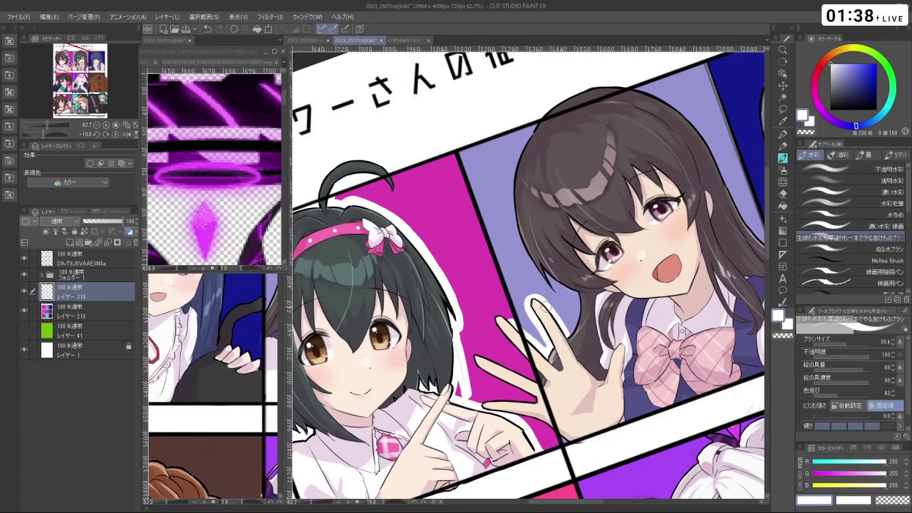
pyautogui.moveTo(544, 306); pyautogui.dragTo(533, 296)
pyautogui.hotkey('ctrl', 'z')
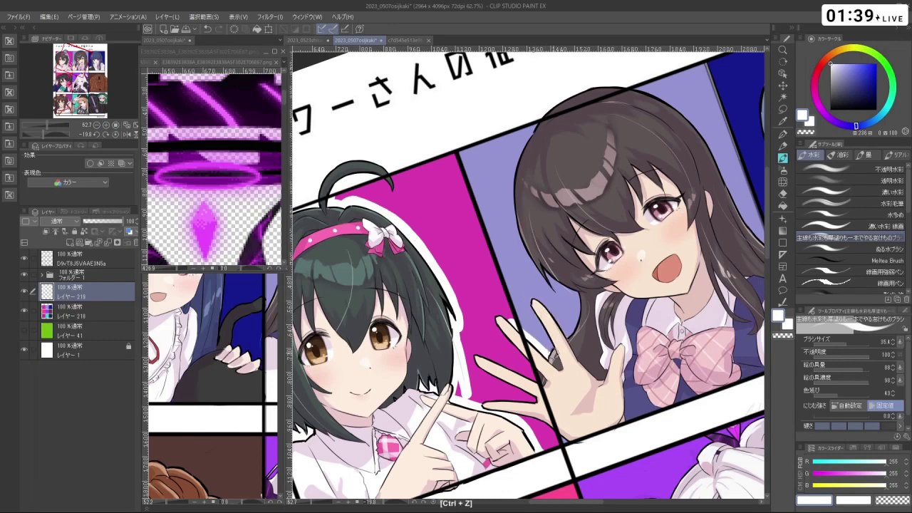
pyautogui.moveTo(551, 348)
pyautogui.mouseDown()
pyautogui.moveTo(531, 299)
pyautogui.moveTo(583, 356)
pyautogui.moveTo(592, 430)
pyautogui.moveTo(428, 400)
pyautogui.moveTo(292, 279)
pyautogui.moveTo(563, 235)
pyautogui.mouseUp()
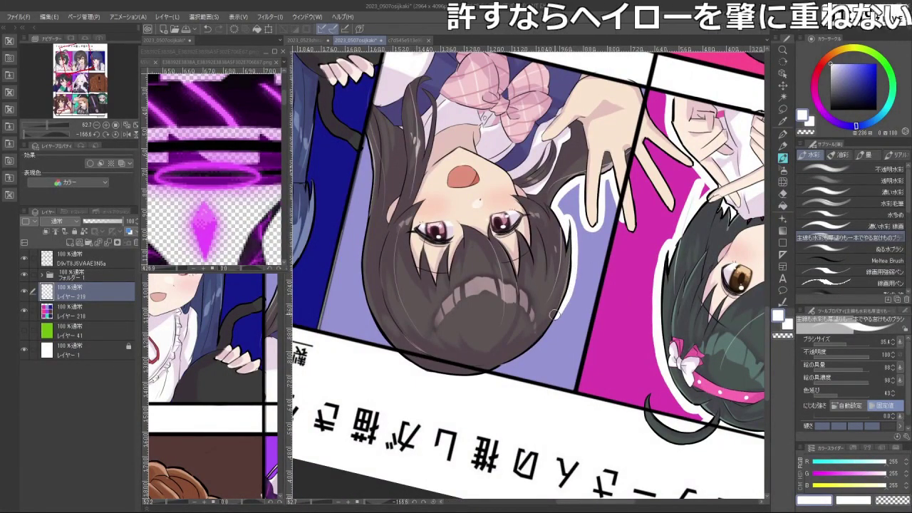
pyautogui.moveTo(554, 315)
pyautogui.mouseDown()
pyautogui.moveTo(475, 201)
pyautogui.moveTo(470, 249)
pyautogui.moveTo(485, 287)
pyautogui.mouseUp()
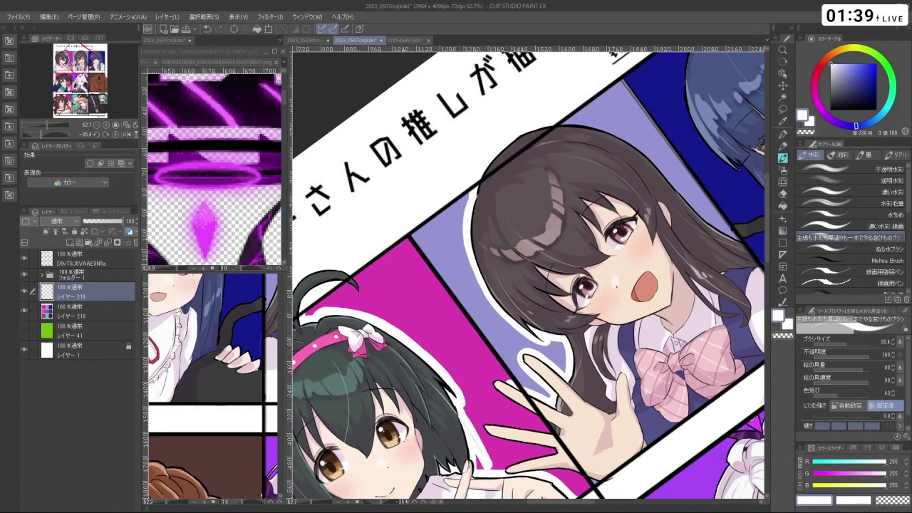
pyautogui.scroll(-5, 499, 303)
pyautogui.moveTo(499, 303); pyautogui.dragTo(570, 370)
pyautogui.moveTo(568, 292); pyautogui.dragTo(485, 248)
pyautogui.hotkey('ctrl', 'z')
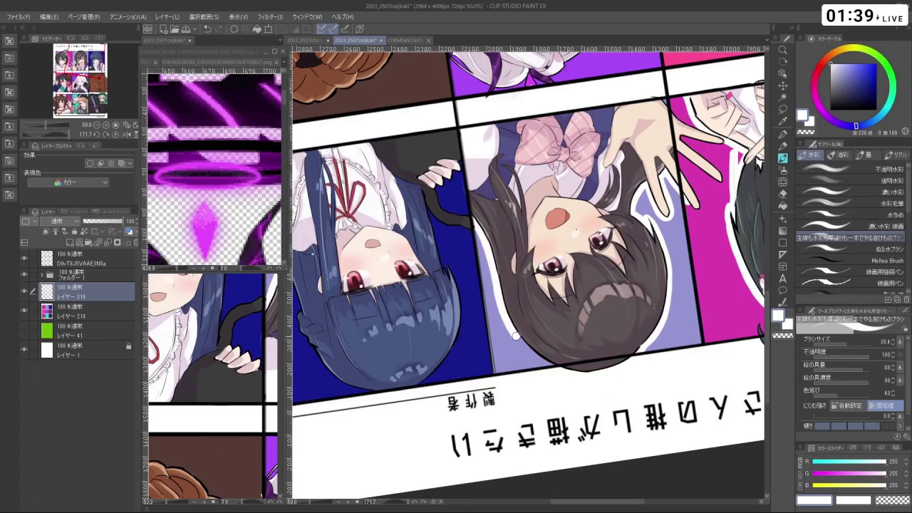
# - Zoom and rotate the view onto the top row, undoing stray strokes on the blue hair's edge
pyautogui.press('space')
pyautogui.keyDown('alt'); pyautogui.click(622, 377); pyautogui.keyUp('alt')
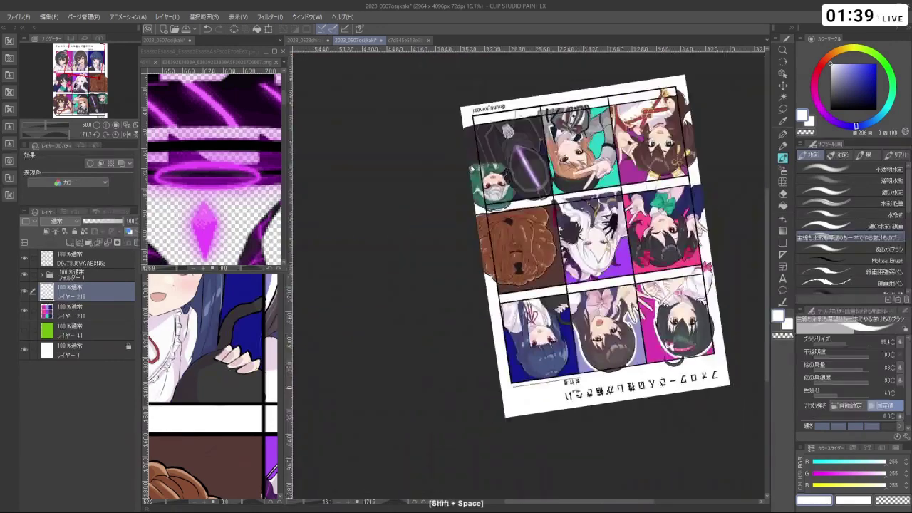
pyautogui.moveTo(622, 377); pyautogui.dragTo(340, 297)
pyautogui.hotkey('ctrl', 'space')
pyautogui.moveTo(399, 263); pyautogui.dragTo(424, 262)
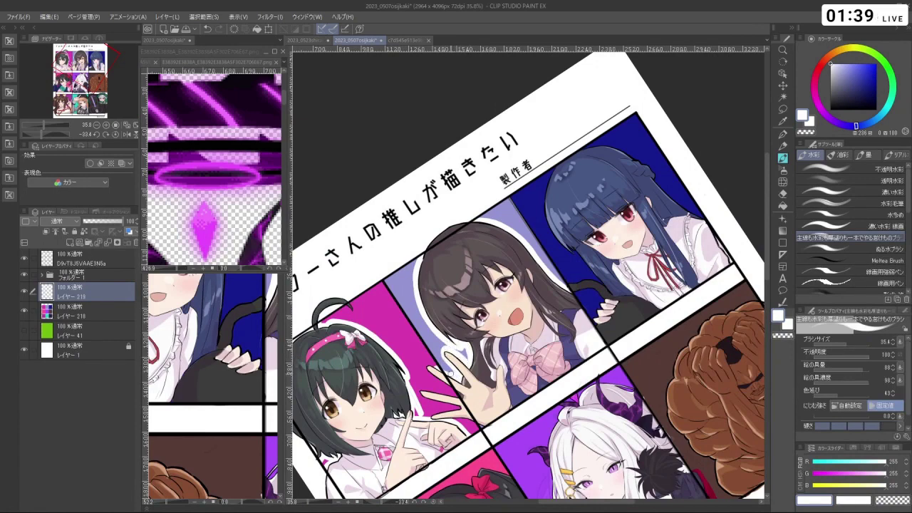
pyautogui.moveTo(531, 329); pyautogui.dragTo(528, 306)
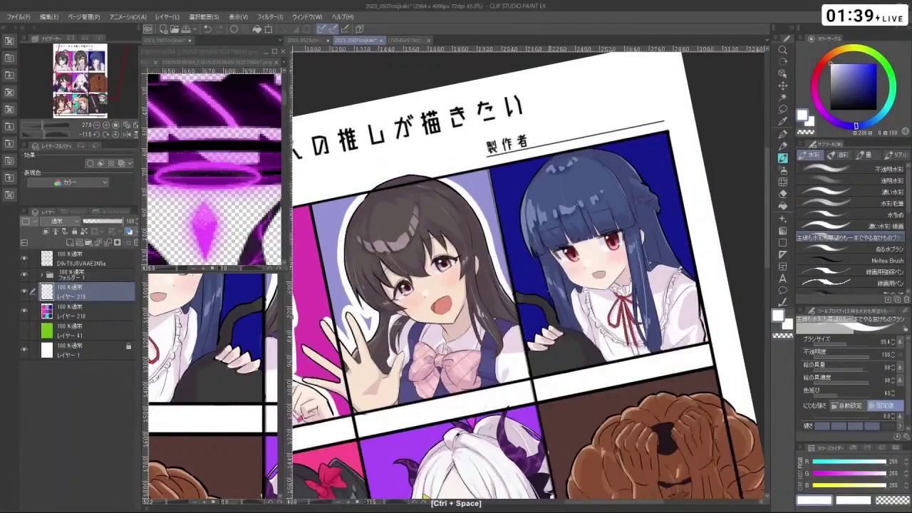
pyautogui.hotkey('ctrl', 'z')
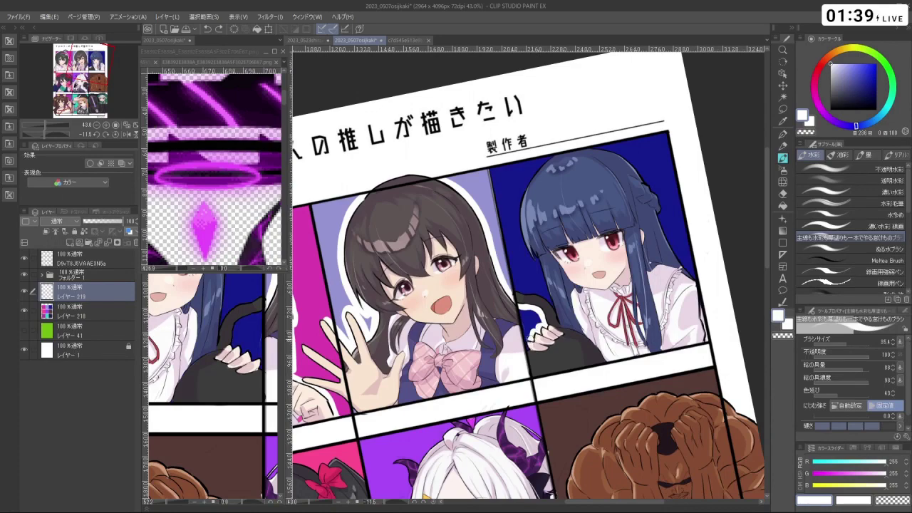
pyautogui.moveTo(530, 347); pyautogui.dragTo(545, 235)
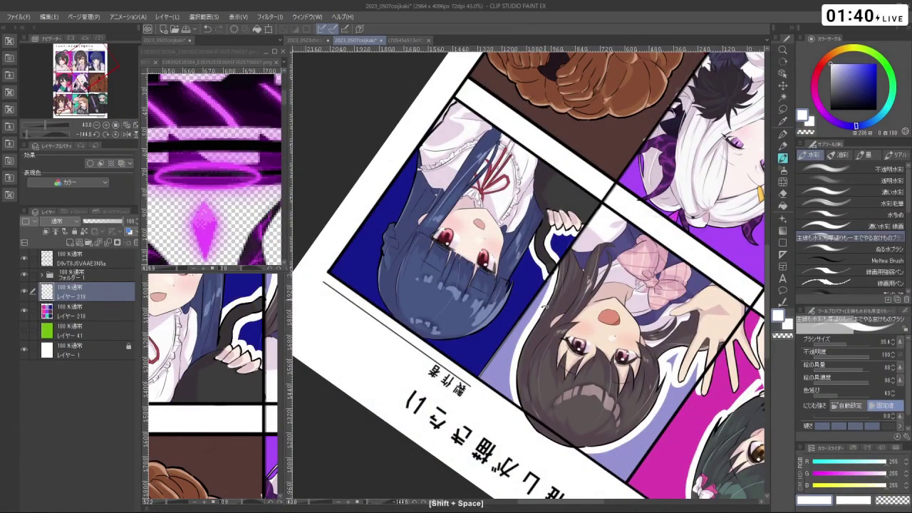
pyautogui.moveTo(546, 273); pyautogui.dragTo(506, 262)
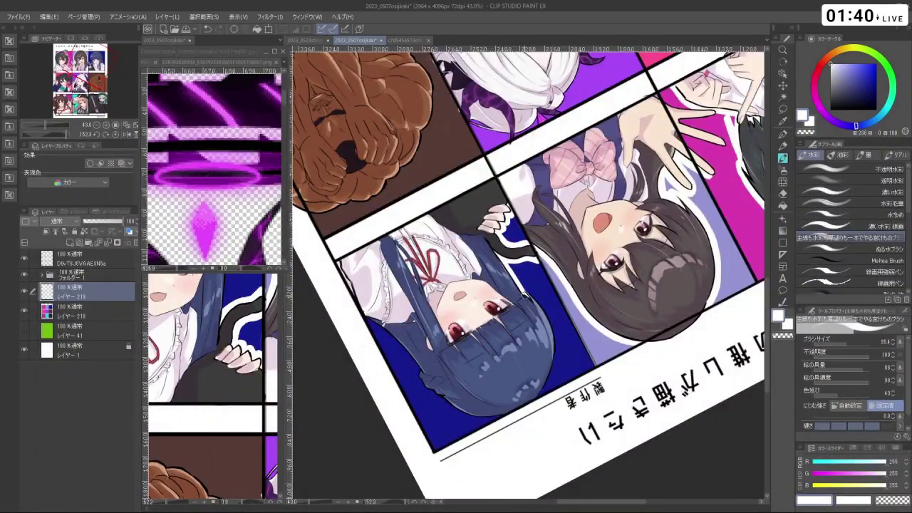
pyautogui.moveTo(526, 295); pyautogui.dragTo(526, 211)
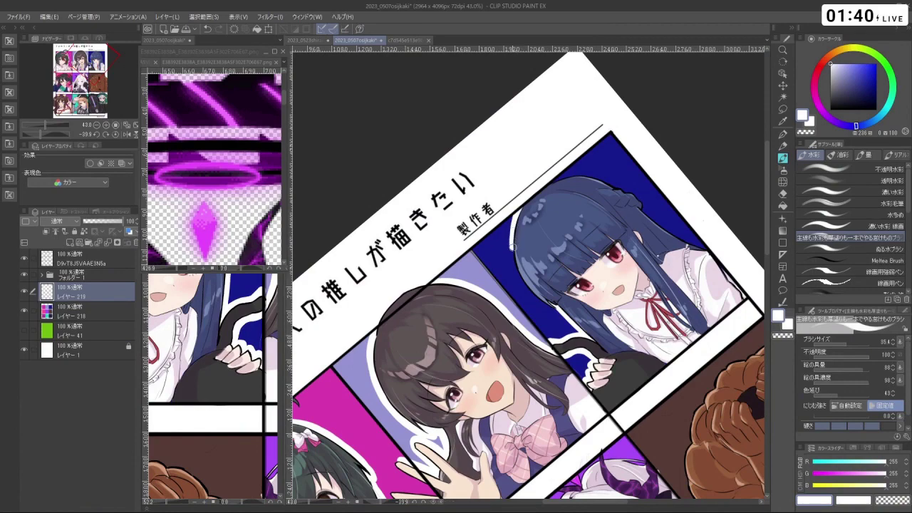
pyautogui.hotkey('ctrl', 'z')
# - Paint a white halo down the blue hair's left edge and along its outline
pyautogui.moveTo(518, 210)
pyautogui.mouseDown()
pyautogui.moveTo(515, 274)
pyautogui.moveTo(559, 312)
pyautogui.mouseUp()
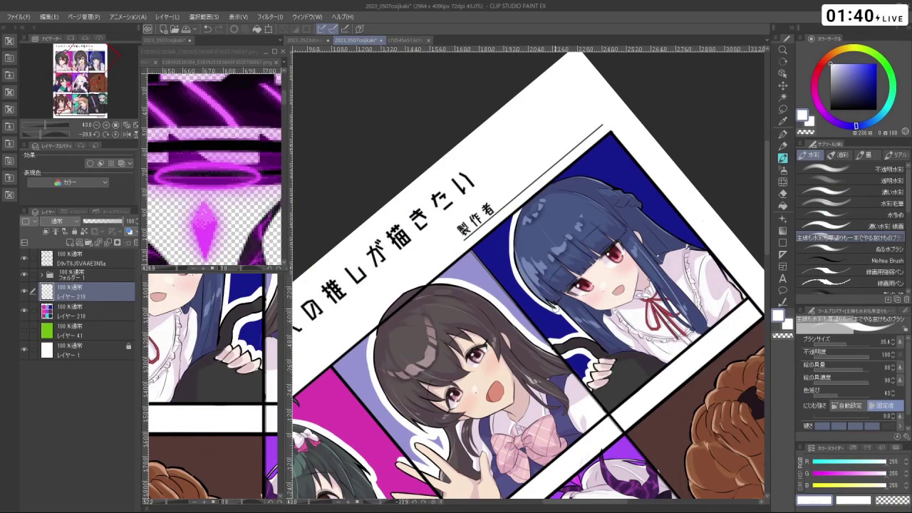
pyautogui.moveTo(428, 214); pyautogui.dragTo(615, 239)
pyautogui.scroll(-3, 624, 255)
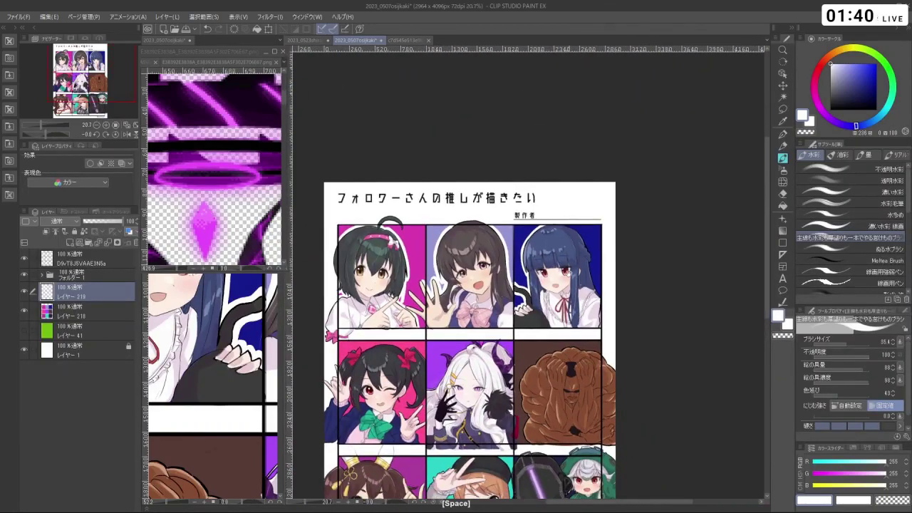
pyautogui.moveTo(456, 320); pyautogui.dragTo(513, 321)
pyautogui.moveTo(527, 214); pyautogui.dragTo(541, 427)
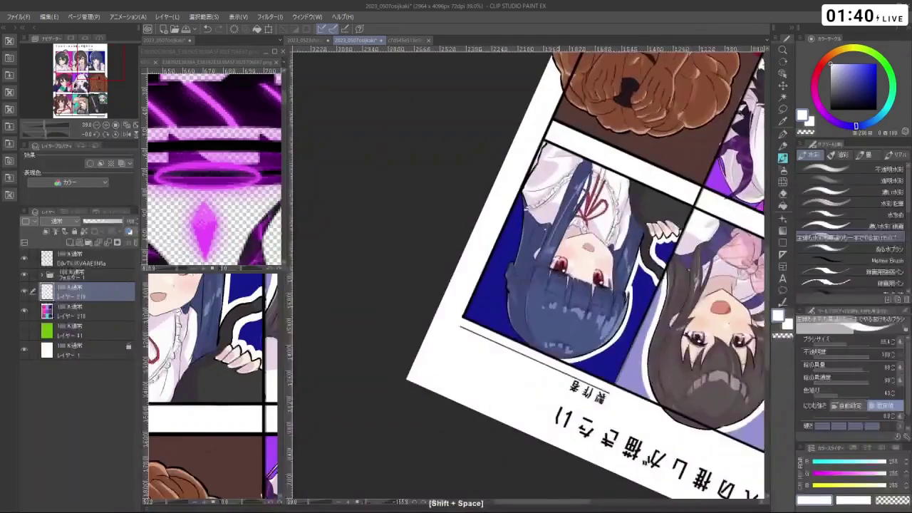
pyautogui.moveTo(507, 286)
pyautogui.mouseDown()
pyautogui.moveTo(502, 318)
pyautogui.moveTo(562, 275)
pyautogui.mouseUp()
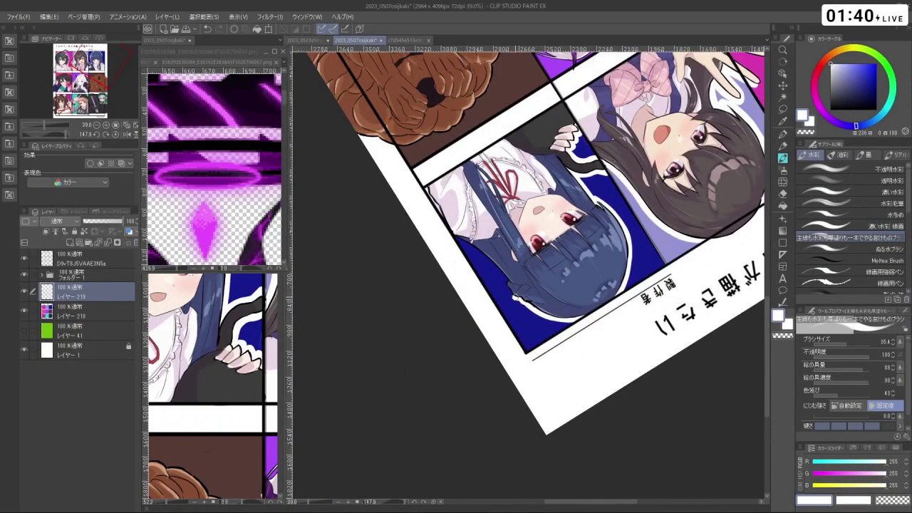
pyautogui.moveTo(507, 280); pyautogui.dragTo(442, 300)
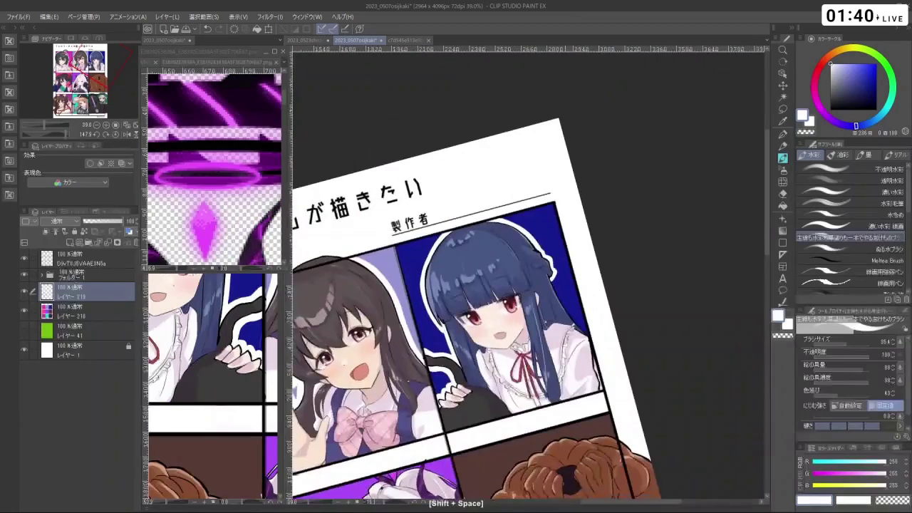
pyautogui.hotkey('ctrl', 'z')
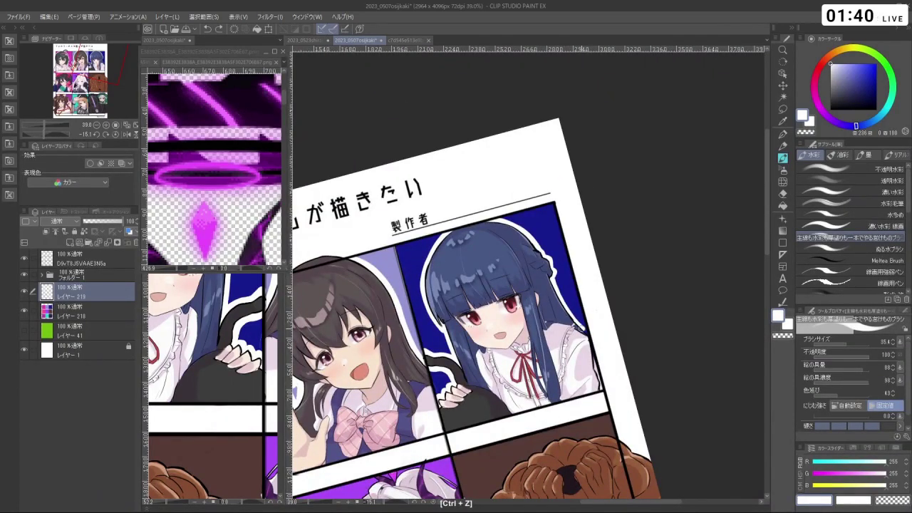
# - Zoom onto the pink middle-left panel and paint a white outline along the girl's lower hair edge
pyautogui.scroll(-3, 590, 340)
pyautogui.moveTo(638, 498); pyautogui.dragTo(704, 374)
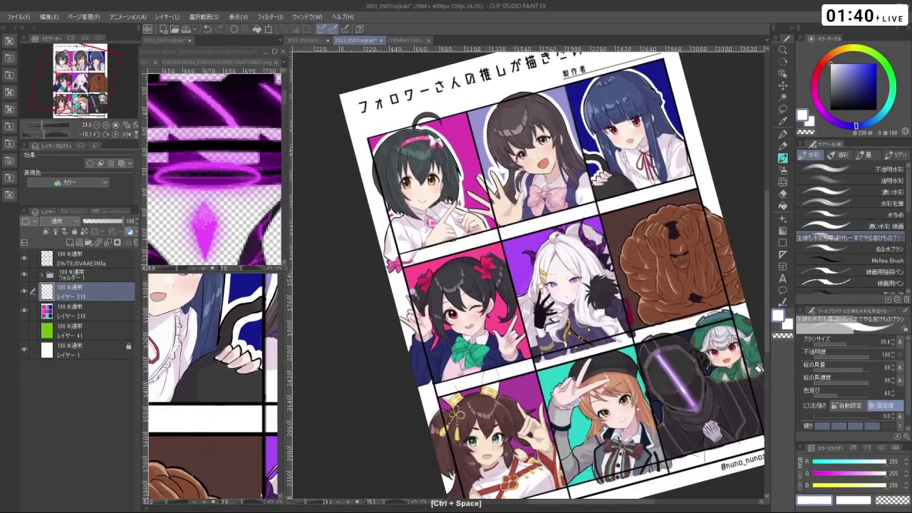
pyautogui.keyDown('ctrl'); pyautogui.click(399, 321); pyautogui.keyUp('ctrl')
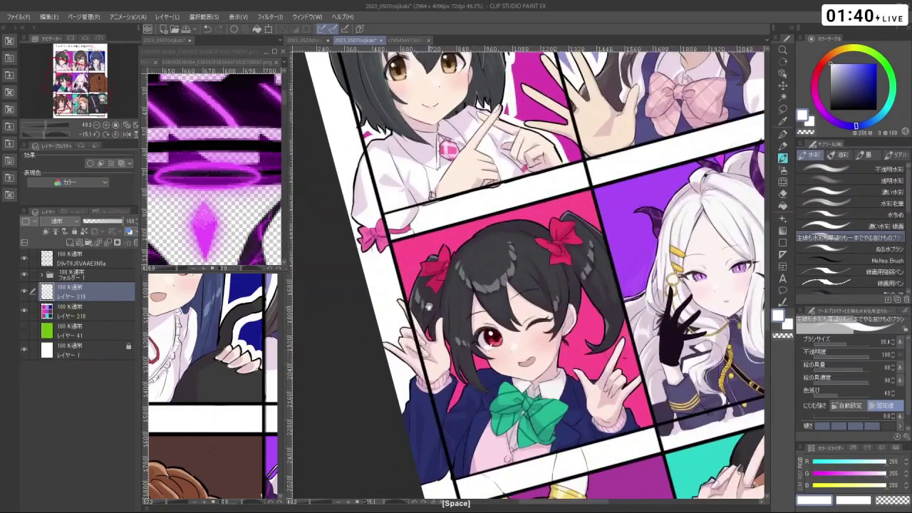
pyautogui.moveTo(416, 296); pyautogui.dragTo(428, 333)
pyautogui.keyDown('ctrl'); pyautogui.click(441, 322); pyautogui.keyUp('ctrl')
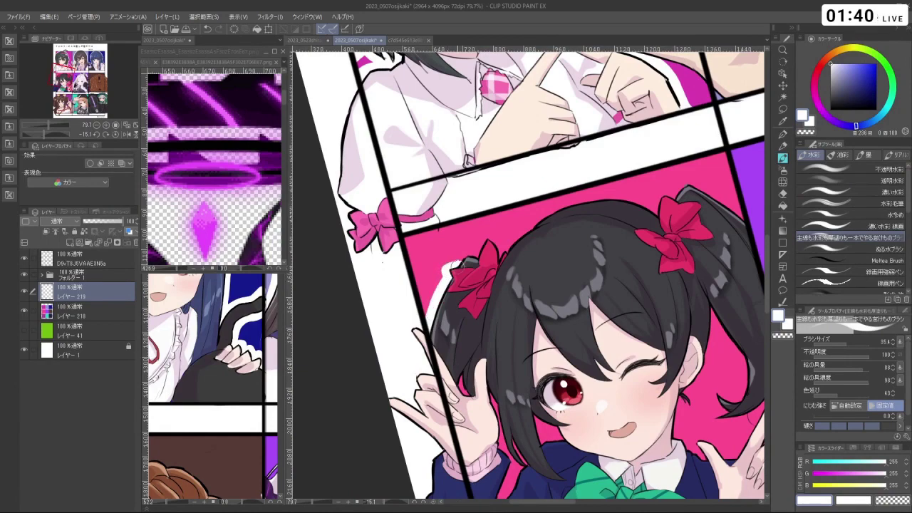
pyautogui.moveTo(476, 251)
pyautogui.mouseDown()
pyautogui.moveTo(456, 307)
pyautogui.moveTo(555, 325)
pyautogui.moveTo(579, 300)
pyautogui.mouseUp()
pyautogui.moveTo(586, 331); pyautogui.dragTo(471, 306)
pyautogui.hotkey('ctrl', 'z')
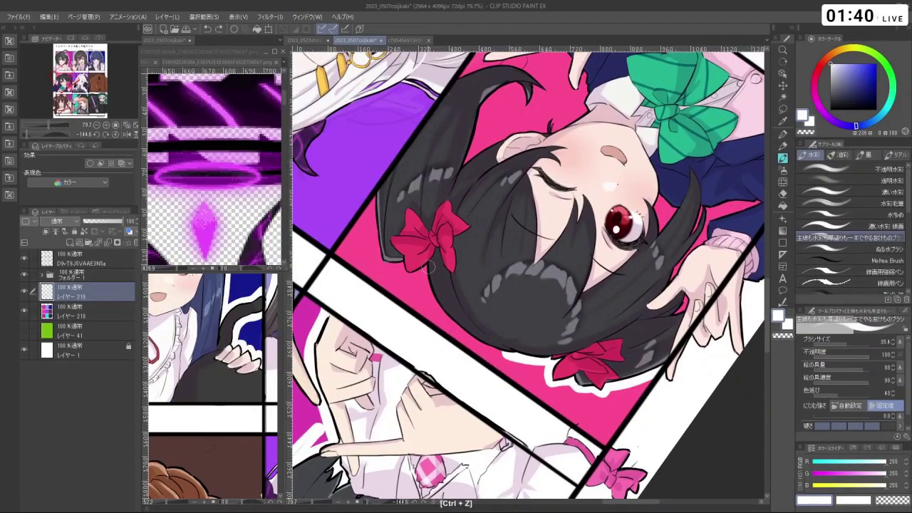
pyautogui.moveTo(426, 280); pyautogui.dragTo(441, 313)
pyautogui.hotkey('ctrl', 'z')
pyautogui.moveTo(420, 260)
pyautogui.mouseDown()
pyautogui.moveTo(451, 323)
pyautogui.moveTo(493, 345)
pyautogui.mouseUp()
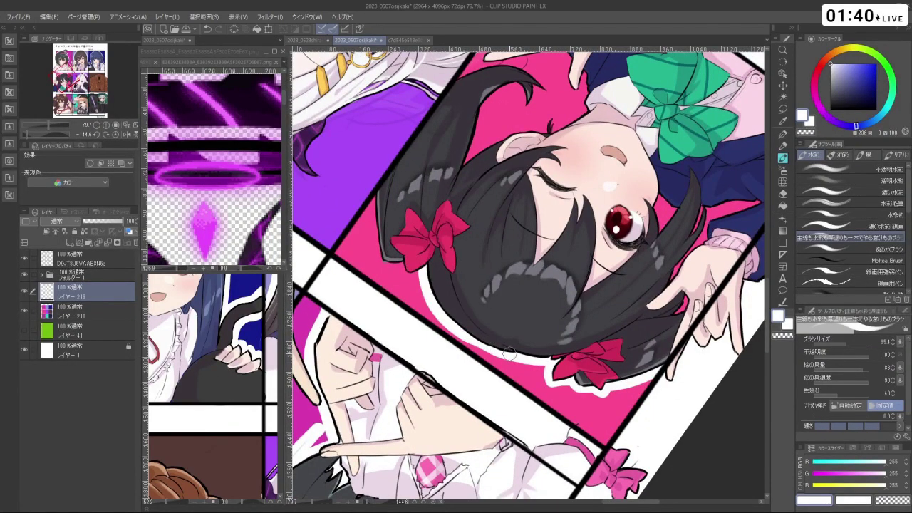
# - Switch the brush to white and repaint the halo along the hair edge, undoing misstrokes
pyautogui.moveTo(471, 333); pyautogui.dragTo(498, 314)
pyautogui.hotkey('ctrl', 'z')
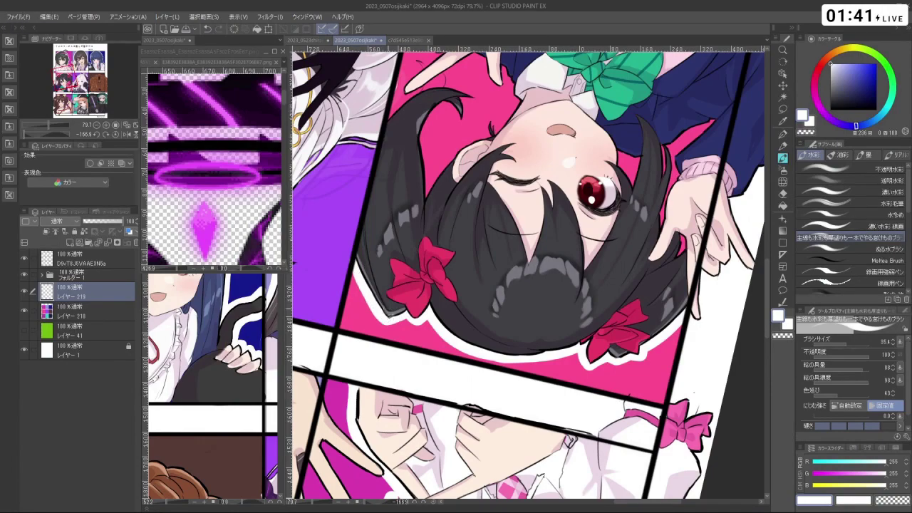
pyautogui.moveTo(389, 312); pyautogui.dragTo(513, 417)
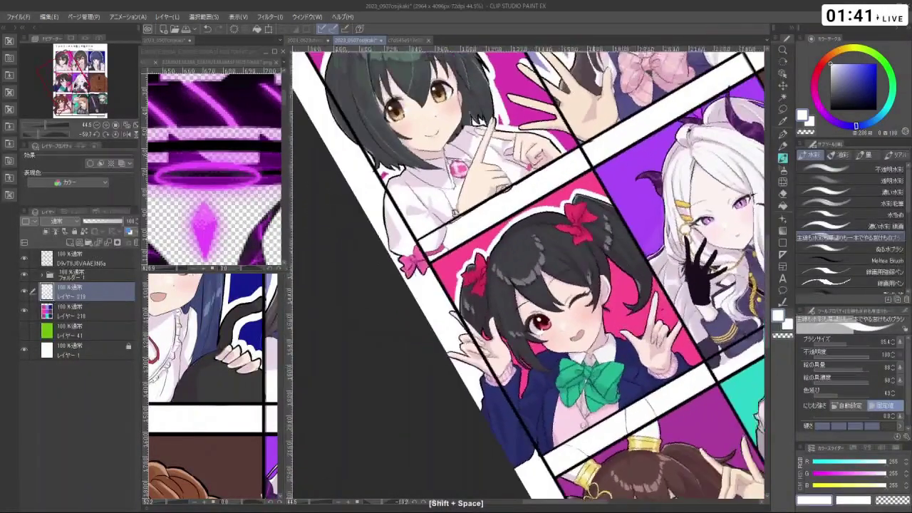
pyautogui.moveTo(745, 275); pyautogui.dragTo(787, 278)
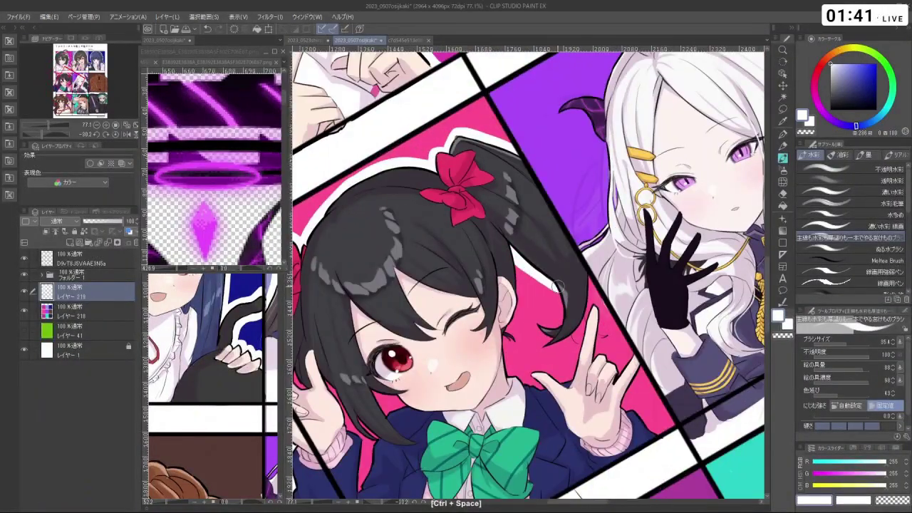
pyautogui.hotkey('ctrl', 'z')
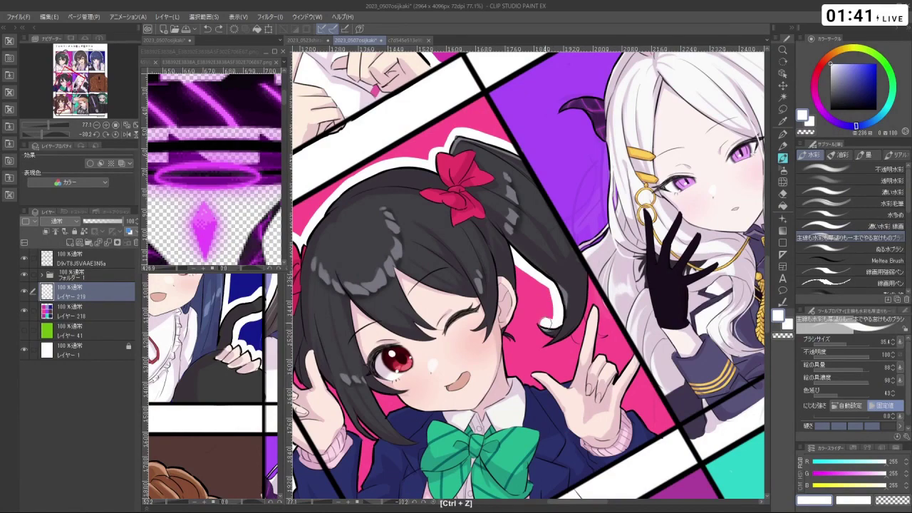
pyautogui.moveTo(549, 314)
pyautogui.mouseDown()
pyautogui.moveTo(536, 326)
pyautogui.moveTo(574, 249)
pyautogui.mouseUp()
pyautogui.press('c')
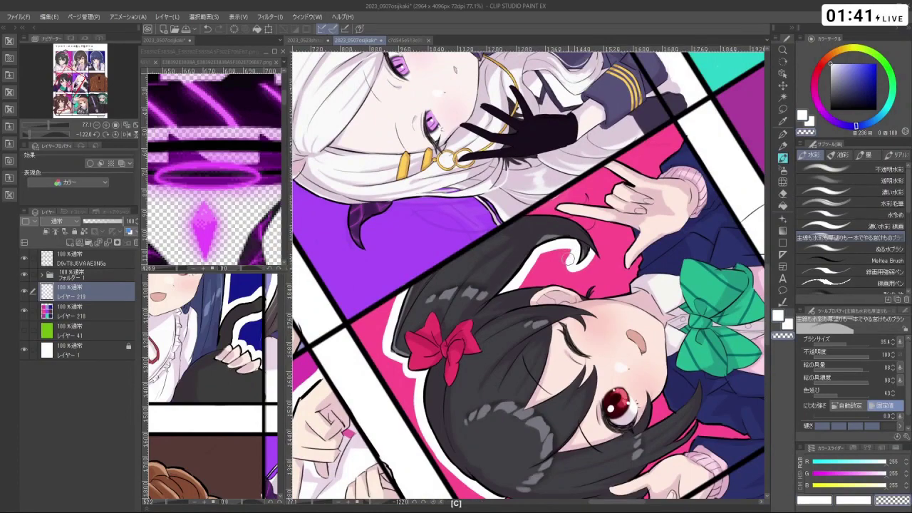
pyautogui.press('c')
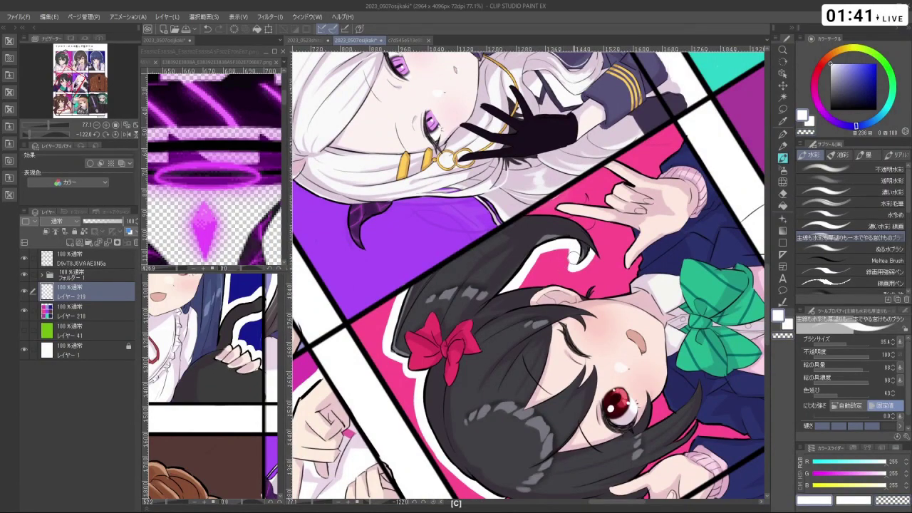
pyautogui.moveTo(499, 270); pyautogui.dragTo(466, 299)
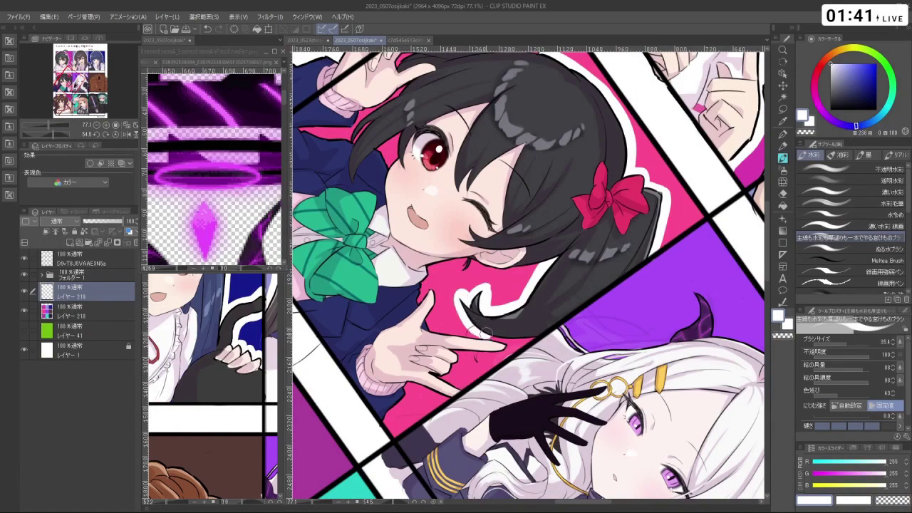
pyautogui.moveTo(531, 339); pyautogui.dragTo(513, 306)
pyautogui.hotkey('ctrl', 'z')
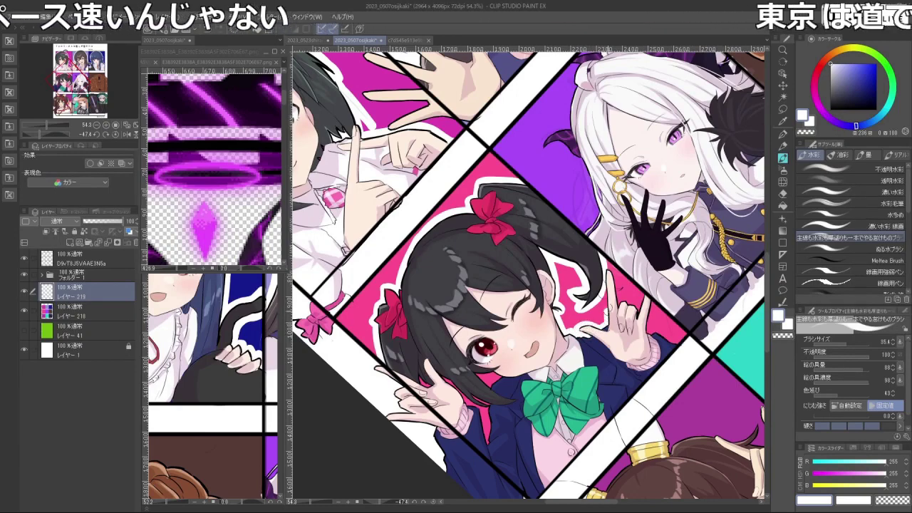
# - Undo a stray stroke near the hand, then paint pink beside the hair strands over the jacket and cheek
pyautogui.hotkey('shift', 'space')
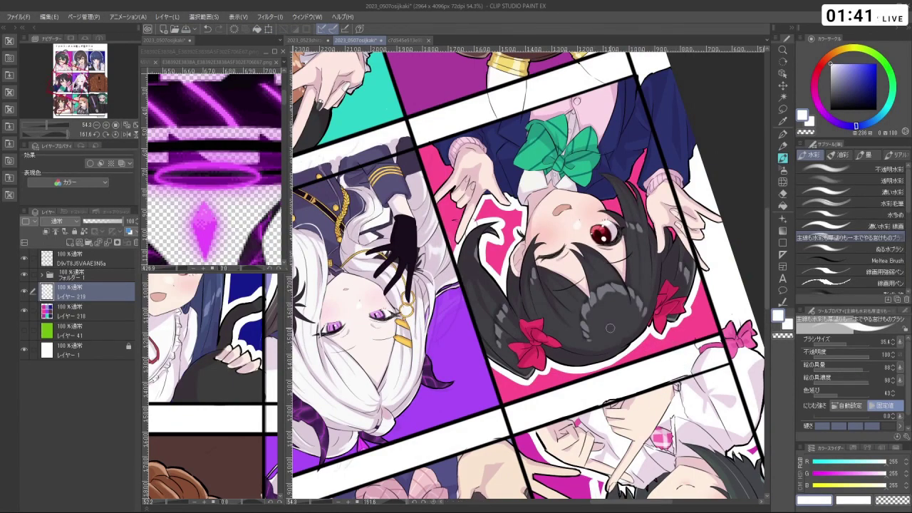
pyautogui.moveTo(610, 329); pyautogui.dragTo(654, 183)
pyautogui.moveTo(549, 325)
pyautogui.mouseDown()
pyautogui.moveTo(499, 324)
pyautogui.moveTo(563, 328)
pyautogui.moveTo(549, 330)
pyautogui.mouseUp()
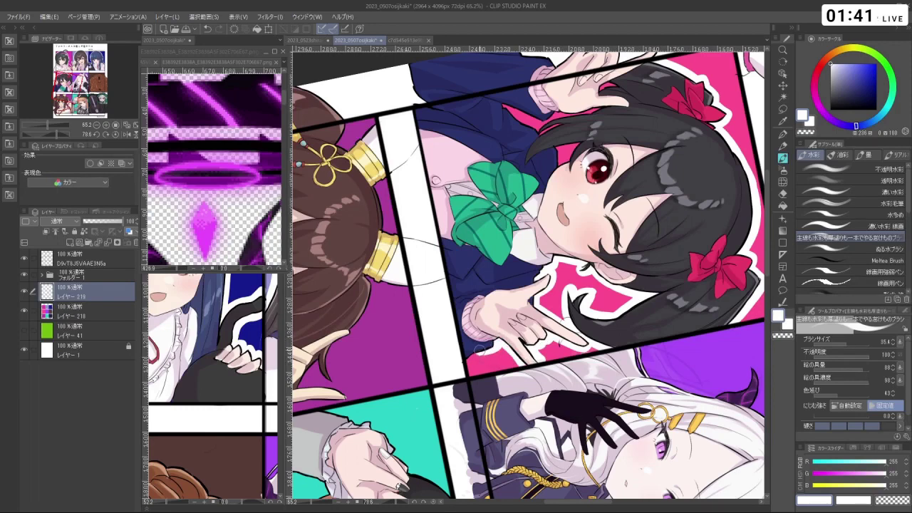
pyautogui.hotkey('ctrl', 'z')
pyautogui.hotkey('shift', 'space')
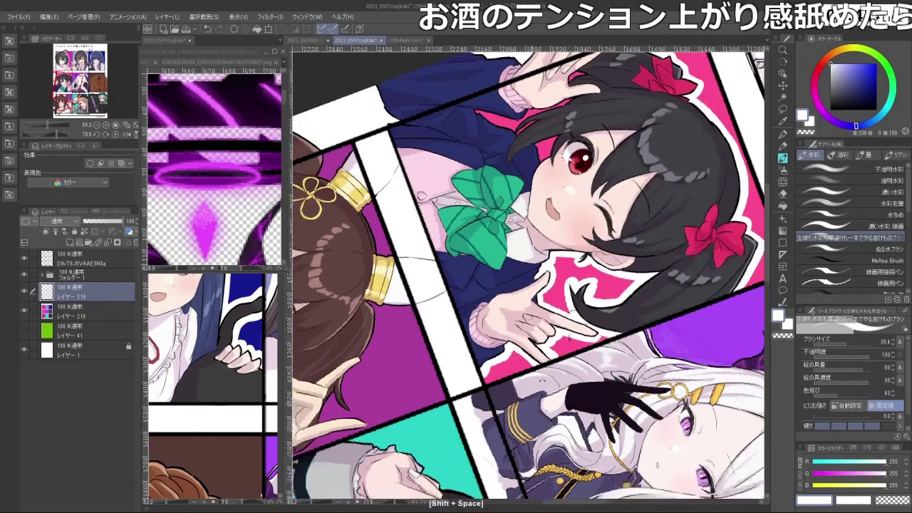
pyautogui.hotkey('ctrl', 'space')
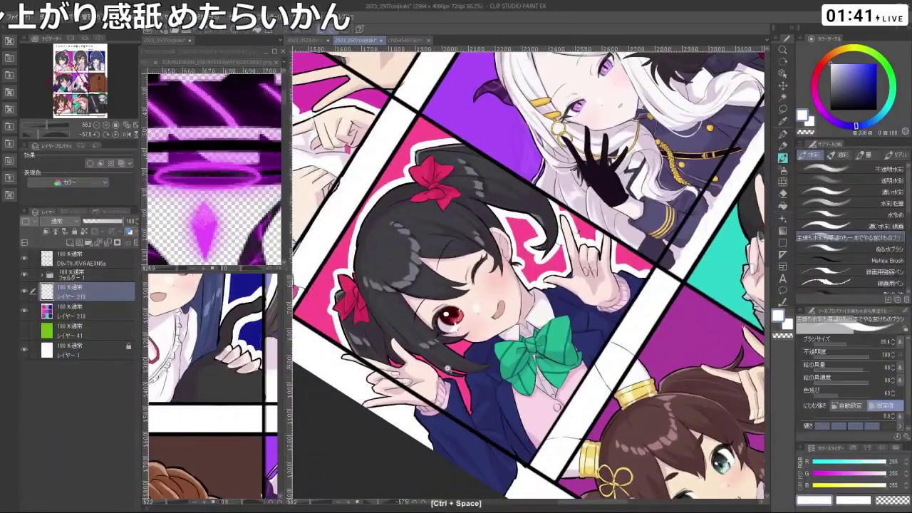
pyautogui.hotkey('shift', 'space')
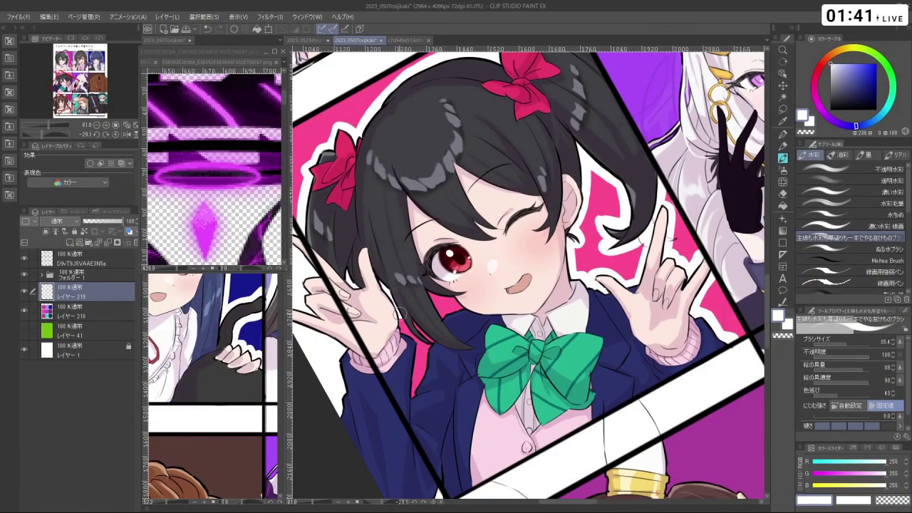
pyautogui.moveTo(415, 334); pyautogui.dragTo(412, 372)
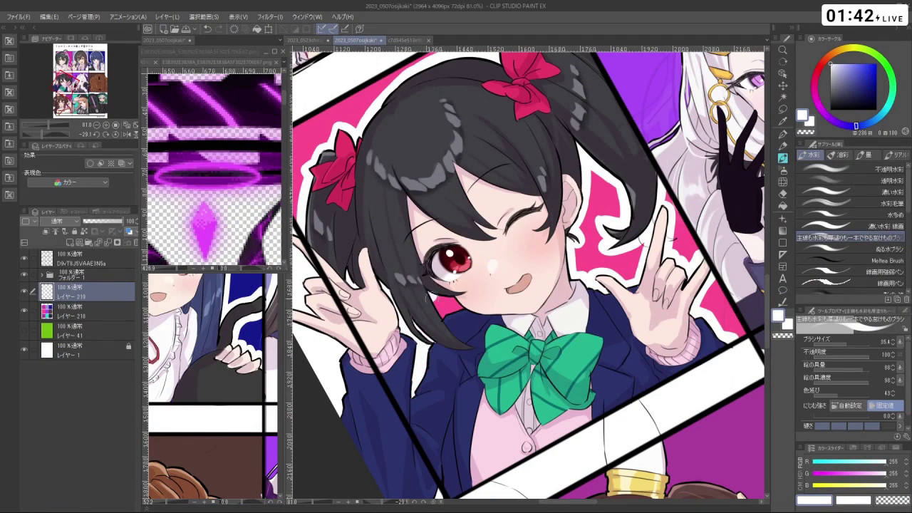
pyautogui.moveTo(448, 325); pyautogui.dragTo(436, 296)
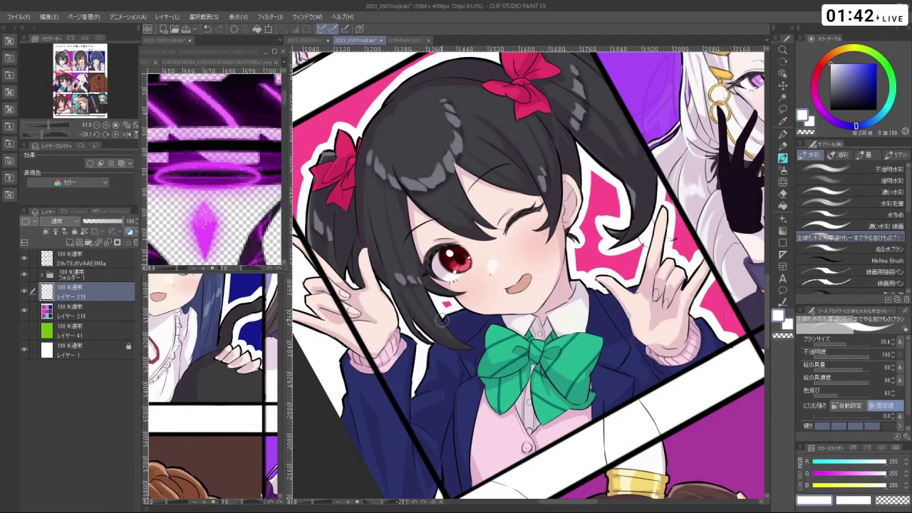
pyautogui.scroll(-6, 441, 321)
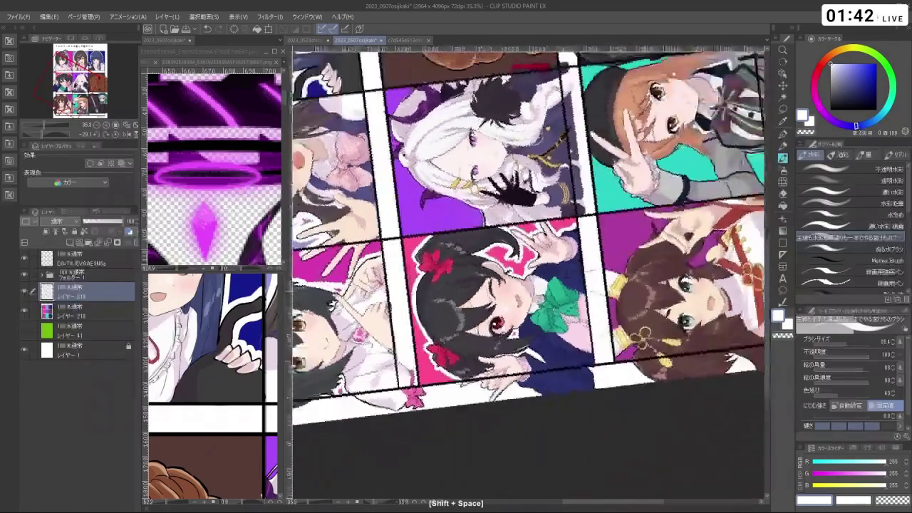
# - Zoom onto the white-haired girl's violet panel and add a white stroke at her hair edge
pyautogui.moveTo(499, 213); pyautogui.dragTo(399, 299)
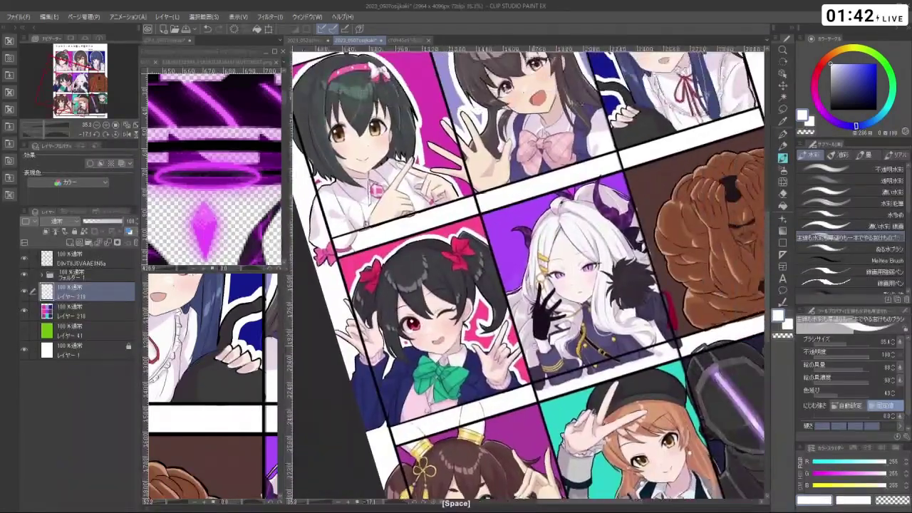
pyautogui.scroll(3, 508, 244)
pyautogui.moveTo(464, 236); pyautogui.dragTo(507, 243)
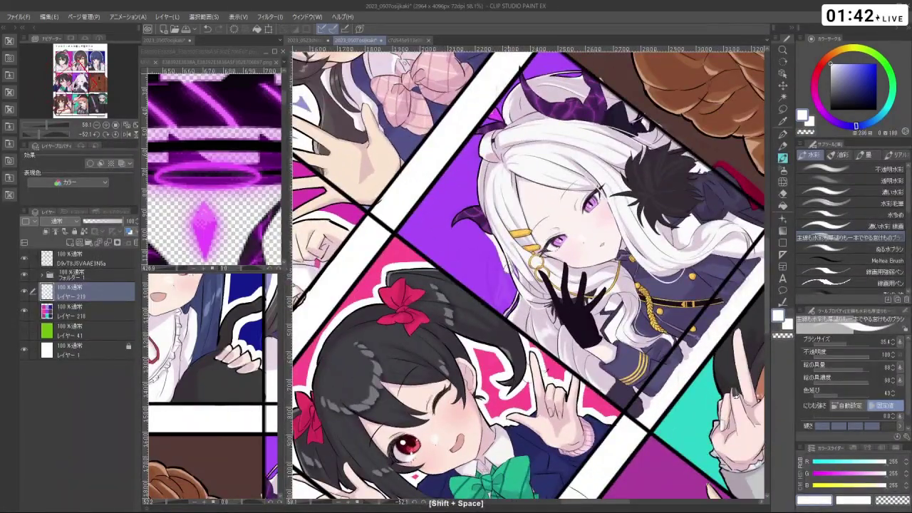
pyautogui.hotkey('ctrl', 'z')
pyautogui.moveTo(527, 271); pyautogui.dragTo(541, 305)
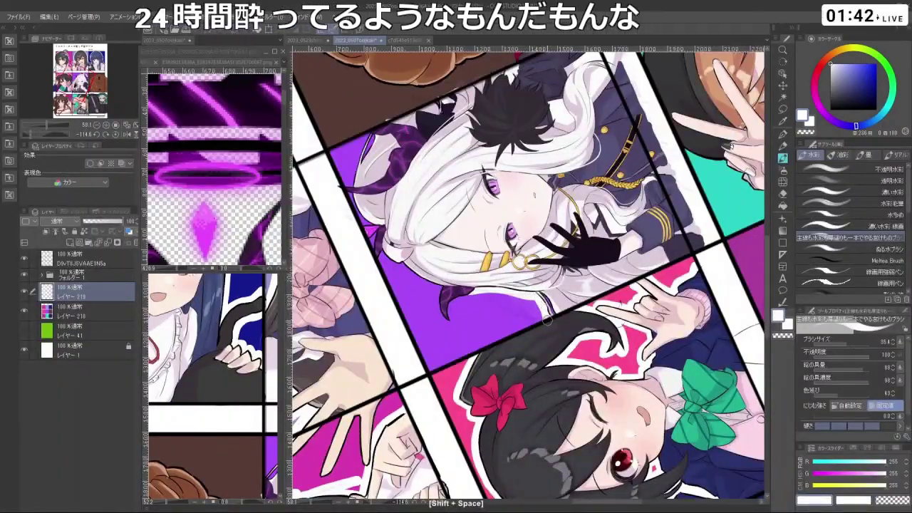
pyautogui.hotkey('ctrl', 'z')
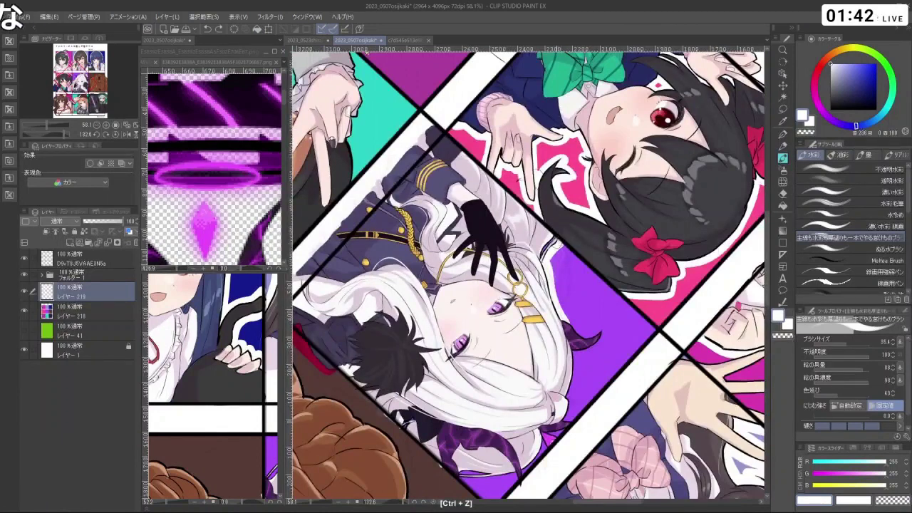
pyautogui.moveTo(547, 251); pyautogui.dragTo(501, 288)
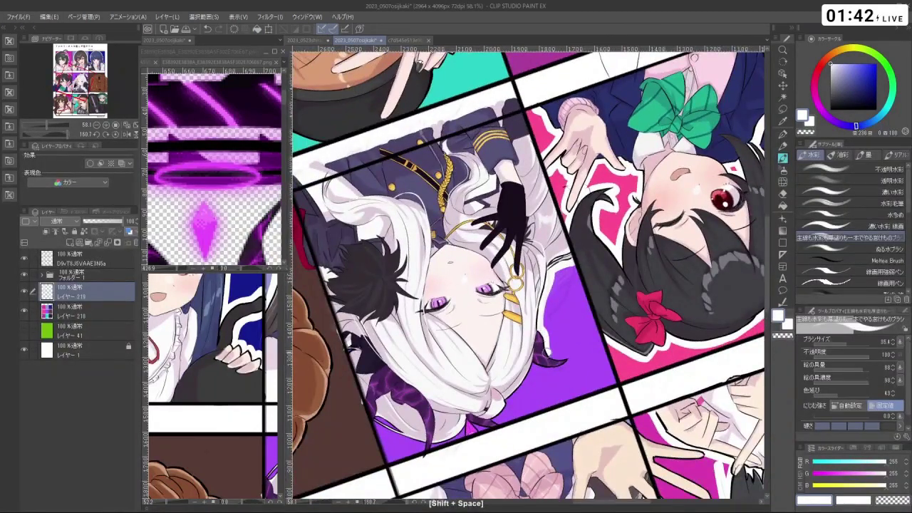
pyautogui.moveTo(545, 351); pyautogui.dragTo(566, 360)
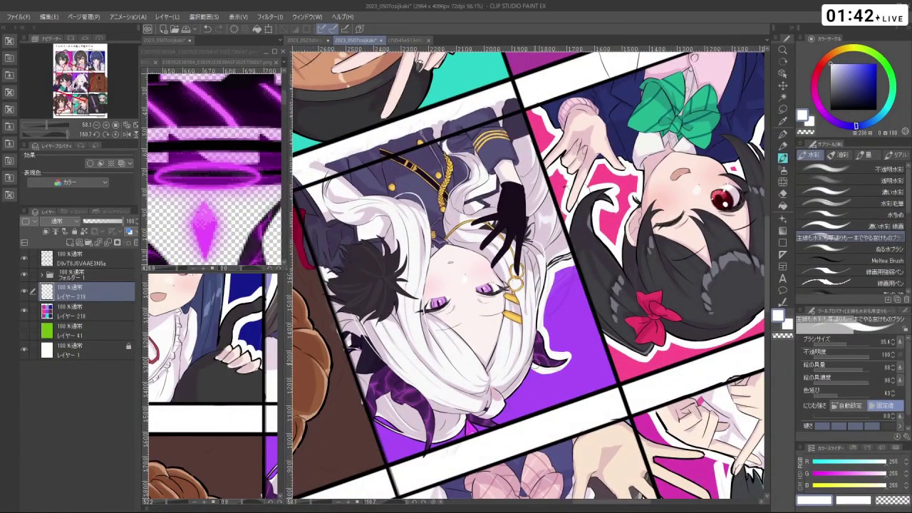
# - Turn the view to another side of her hair and paint the white halo over that edge
pyautogui.scroll(-3, 568, 379)
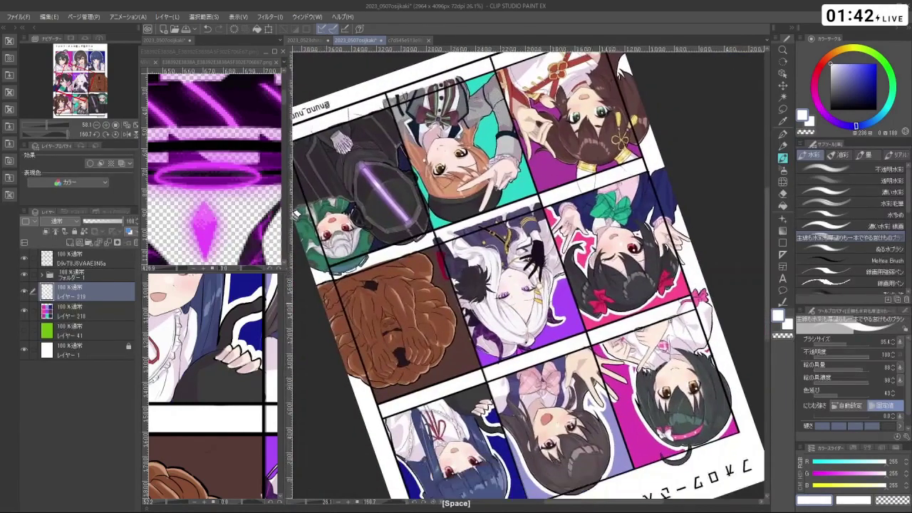
pyautogui.scroll(3, 568, 380)
pyautogui.moveTo(568, 380); pyautogui.dragTo(303, 462)
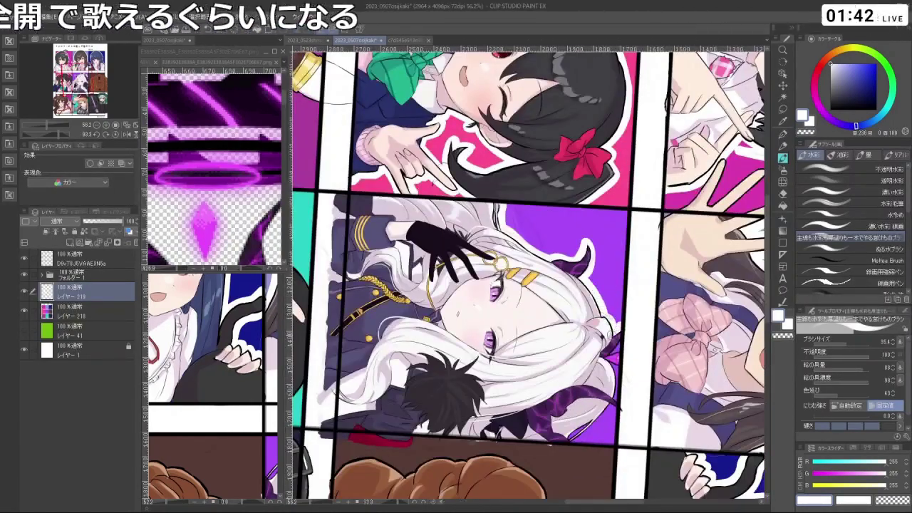
pyautogui.moveTo(617, 327); pyautogui.dragTo(581, 320)
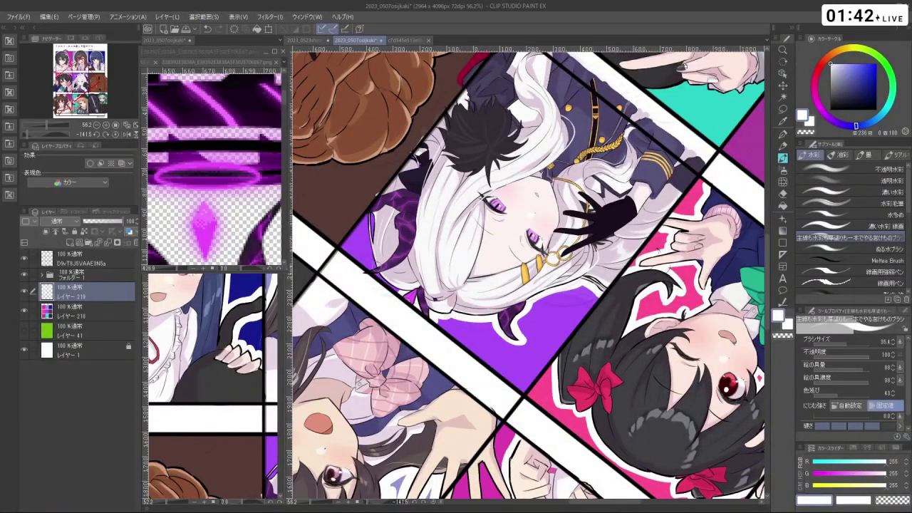
pyautogui.moveTo(581, 321); pyautogui.dragTo(595, 303)
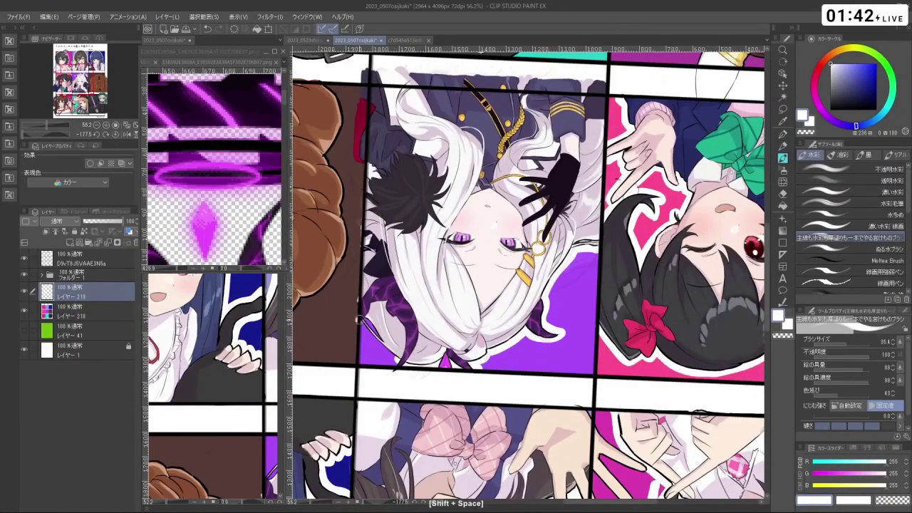
pyautogui.moveTo(358, 319)
pyautogui.mouseDown()
pyautogui.moveTo(407, 362)
pyautogui.moveTo(378, 335)
pyautogui.moveTo(428, 413)
pyautogui.moveTo(542, 420)
pyautogui.moveTo(614, 364)
pyautogui.moveTo(471, 382)
pyautogui.moveTo(413, 357)
pyautogui.moveTo(570, 251)
pyautogui.moveTo(548, 284)
pyautogui.moveTo(539, 276)
pyautogui.mouseUp()
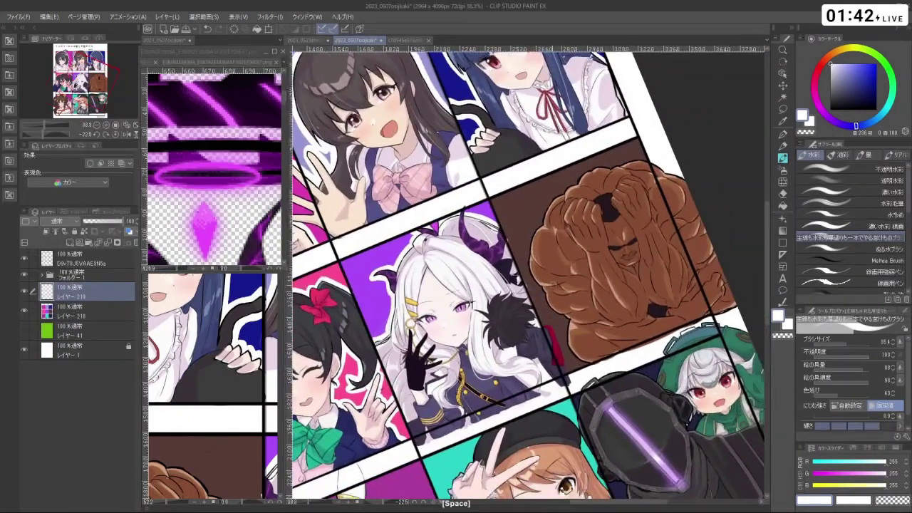
# - Undo the stray strokes near the brown bear's outline and zoom out to the whole sheet
pyautogui.hotkey('ctrl', 'z')
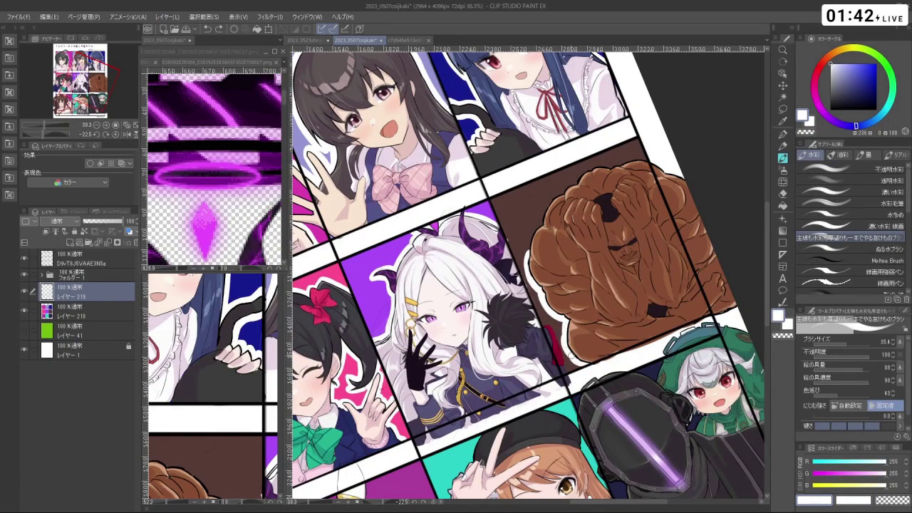
pyautogui.hotkey('shift', 'space')
pyautogui.moveTo(572, 356); pyautogui.dragTo(621, 359)
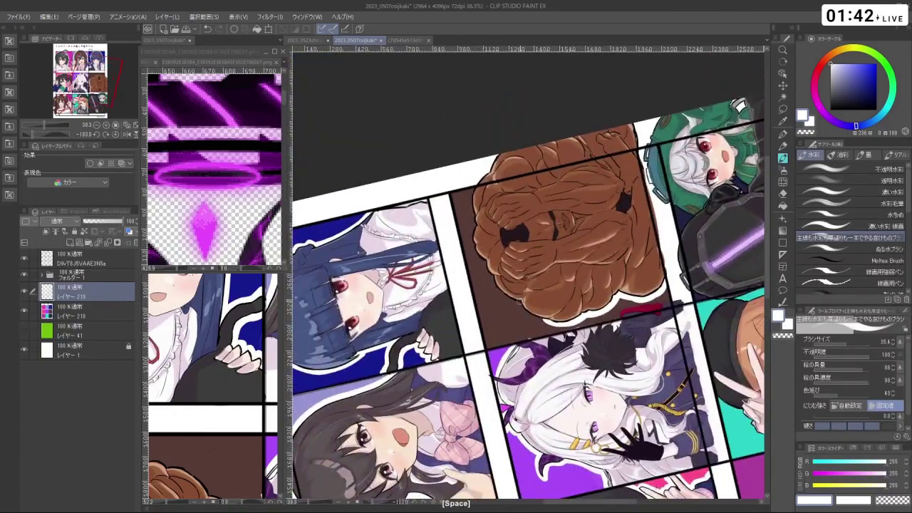
pyautogui.hotkey('ctrl', 'z')
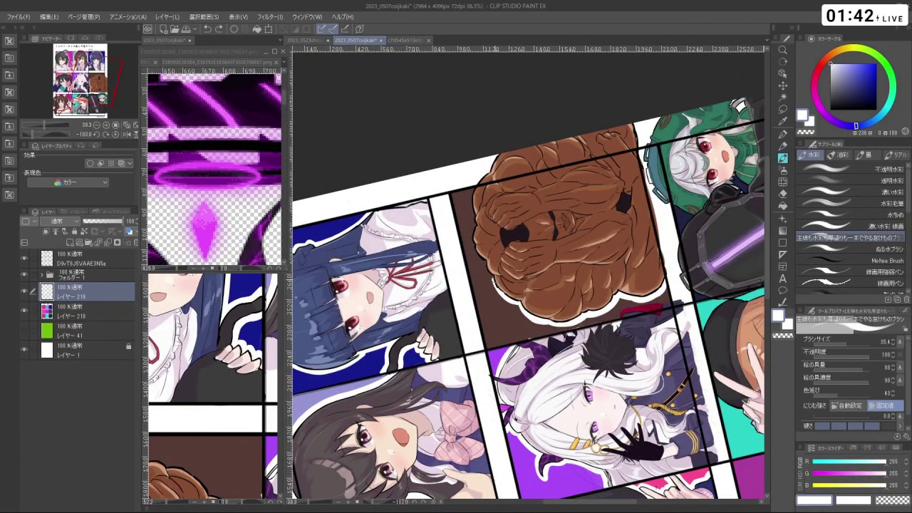
pyautogui.press('space')
pyautogui.moveTo(513, 302); pyautogui.dragTo(533, 335)
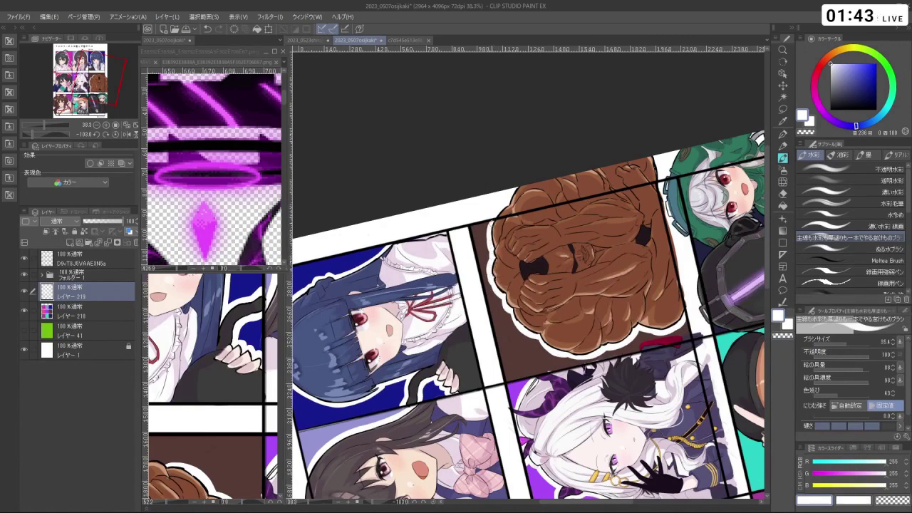
pyautogui.moveTo(492, 224); pyautogui.dragTo(610, 427)
pyautogui.scroll(-2, 567, 342)
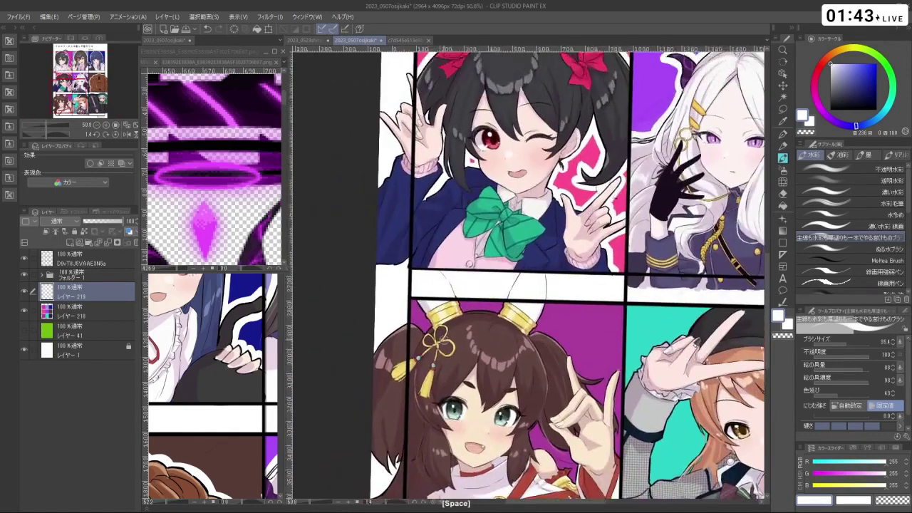
# - Paint magenta beside the green hair-ornament ring and dab white below the lower ring
pyautogui.moveTo(414, 312); pyautogui.dragTo(411, 291)
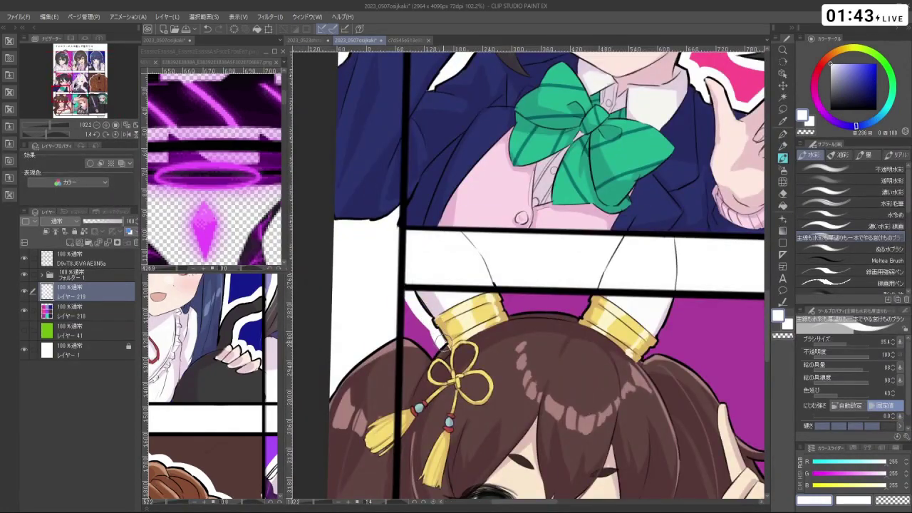
pyautogui.moveTo(440, 340)
pyautogui.mouseDown()
pyautogui.moveTo(426, 351)
pyautogui.moveTo(407, 337)
pyautogui.mouseUp()
pyautogui.moveTo(413, 294)
pyautogui.mouseDown()
pyautogui.moveTo(399, 335)
pyautogui.moveTo(426, 357)
pyautogui.moveTo(441, 341)
pyautogui.moveTo(414, 292)
pyautogui.mouseUp()
pyautogui.hotkey('shift', 'space')
pyautogui.moveTo(506, 314)
pyautogui.mouseDown()
pyautogui.moveTo(550, 353)
pyautogui.moveTo(572, 283)
pyautogui.moveTo(544, 215)
pyautogui.moveTo(526, 209)
pyautogui.mouseUp()
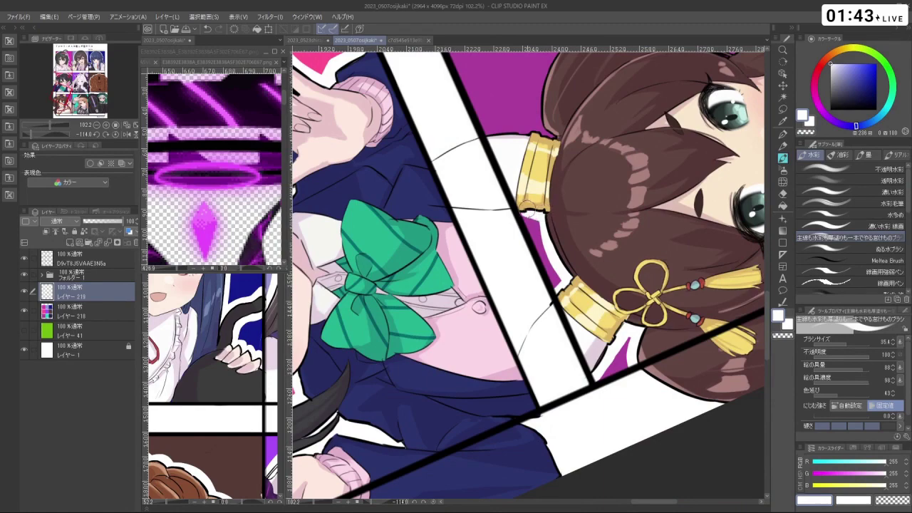
pyautogui.hotkey('shift', 'space')
pyautogui.moveTo(560, 272)
pyautogui.mouseDown()
pyautogui.moveTo(549, 306)
pyautogui.moveTo(506, 313)
pyautogui.moveTo(469, 267)
pyautogui.moveTo(509, 327)
pyautogui.moveTo(565, 320)
pyautogui.mouseUp()
pyautogui.hotkey('ctrl', 'z')
pyautogui.click(483, 288)
# - Fill the purple gap between the girl's hair and raised finger with white
pyautogui.hotkey('shift', 'space')
pyautogui.press('space')
pyautogui.moveTo(613, 349)
pyautogui.mouseDown()
pyautogui.moveTo(601, 404)
pyautogui.moveTo(508, 343)
pyautogui.moveTo(507, 324)
pyautogui.moveTo(509, 349)
pyautogui.moveTo(503, 327)
pyautogui.moveTo(513, 369)
pyautogui.moveTo(541, 389)
pyautogui.moveTo(559, 387)
pyautogui.moveTo(549, 397)
pyautogui.moveTo(514, 392)
pyautogui.moveTo(566, 390)
pyautogui.mouseUp()
pyautogui.hotkey('shift', 'space')
pyautogui.hotkey('ctrl', 'z')
pyautogui.moveTo(518, 366)
pyautogui.mouseDown()
pyautogui.moveTo(502, 382)
pyautogui.moveTo(524, 403)
pyautogui.moveTo(535, 360)
pyautogui.moveTo(563, 341)
pyautogui.moveTo(536, 425)
pyautogui.mouseUp()
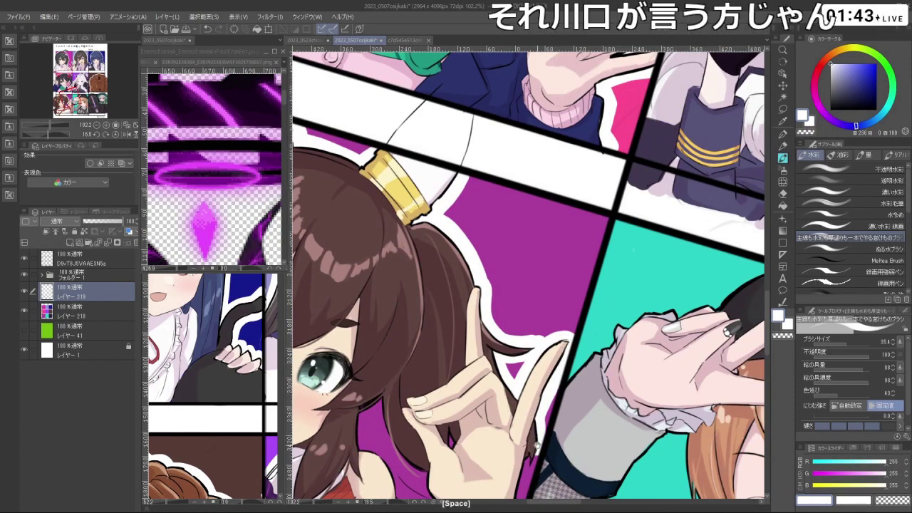
# - Extend the girl's shoulder edge over the purple background in skin colour
pyautogui.scroll(-5, 535, 425)
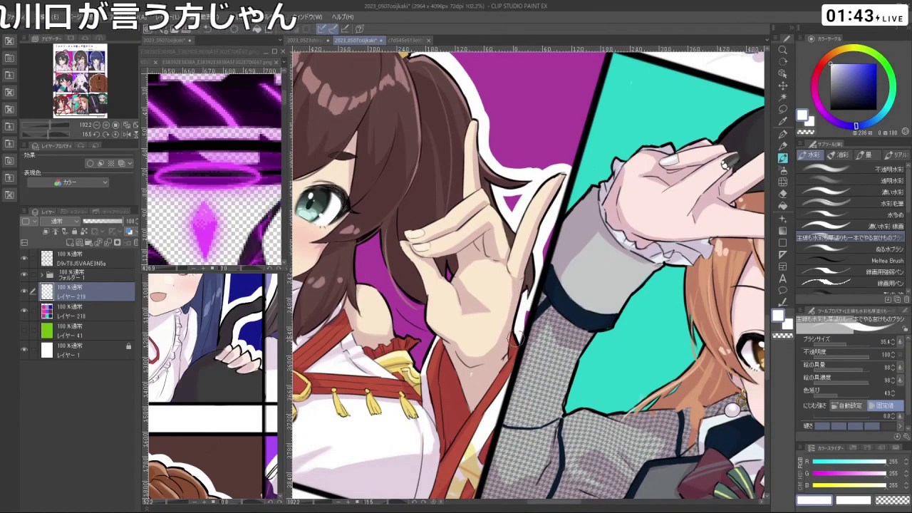
pyautogui.moveTo(378, 242); pyautogui.dragTo(427, 296)
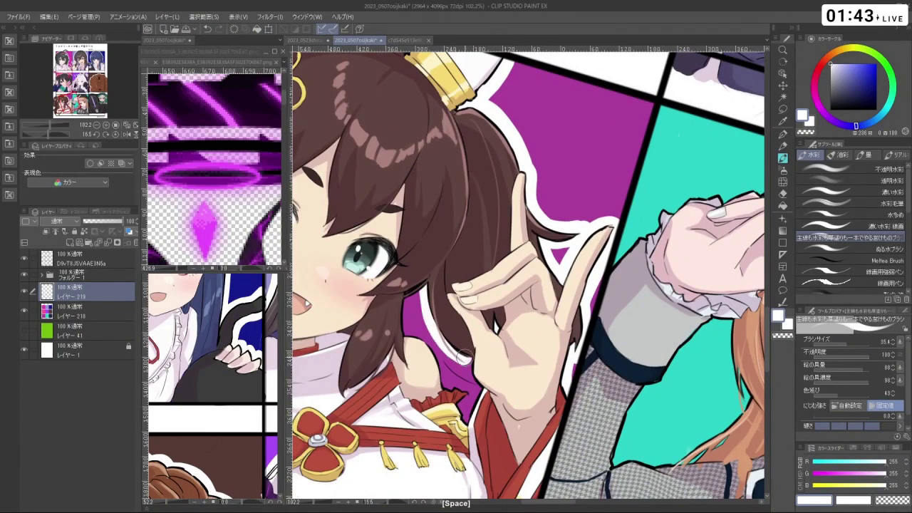
pyautogui.moveTo(473, 393)
pyautogui.mouseDown()
pyautogui.moveTo(462, 424)
pyautogui.moveTo(473, 389)
pyautogui.moveTo(442, 386)
pyautogui.moveTo(430, 348)
pyautogui.moveTo(405, 335)
pyautogui.moveTo(401, 302)
pyautogui.mouseUp()
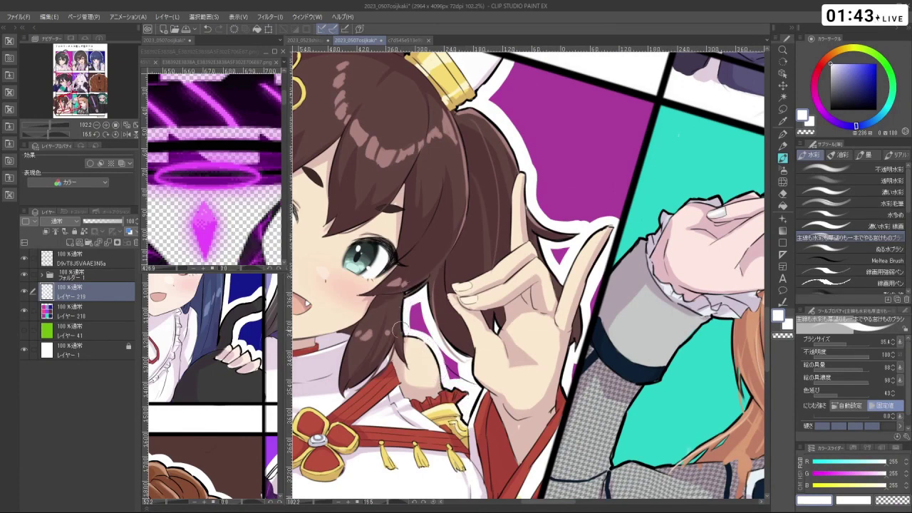
pyautogui.moveTo(408, 332)
pyautogui.mouseDown()
pyautogui.moveTo(439, 350)
pyautogui.moveTo(456, 381)
pyautogui.mouseUp()
pyautogui.hotkey('ctrl', 'z')
pyautogui.moveTo(408, 335)
pyautogui.mouseDown()
pyautogui.moveTo(456, 385)
pyautogui.moveTo(427, 399)
pyautogui.moveTo(507, 446)
pyautogui.moveTo(548, 428)
pyautogui.mouseUp()
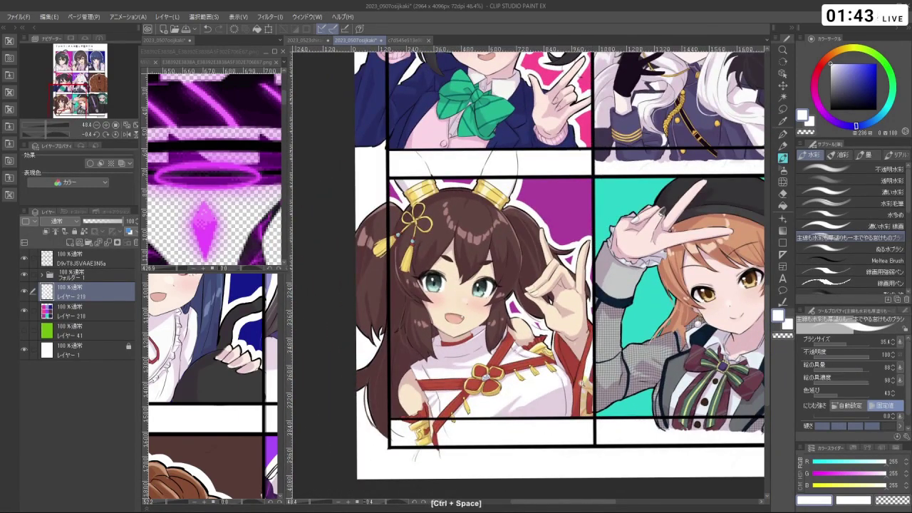
pyautogui.scroll(-3, 548, 428)
pyautogui.moveTo(548, 428); pyautogui.dragTo(512, 437)
pyautogui.moveTo(582, 402); pyautogui.dragTo(547, 333)
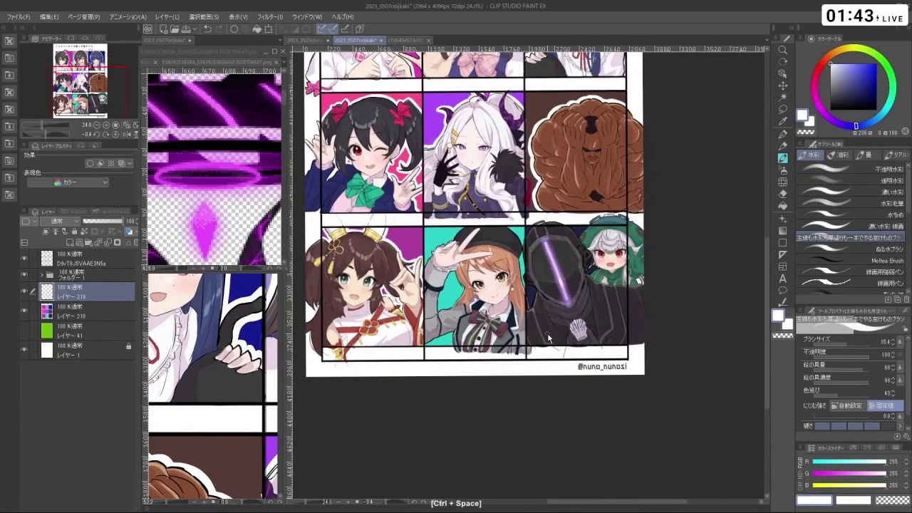
pyautogui.scroll(-2, 547, 333)
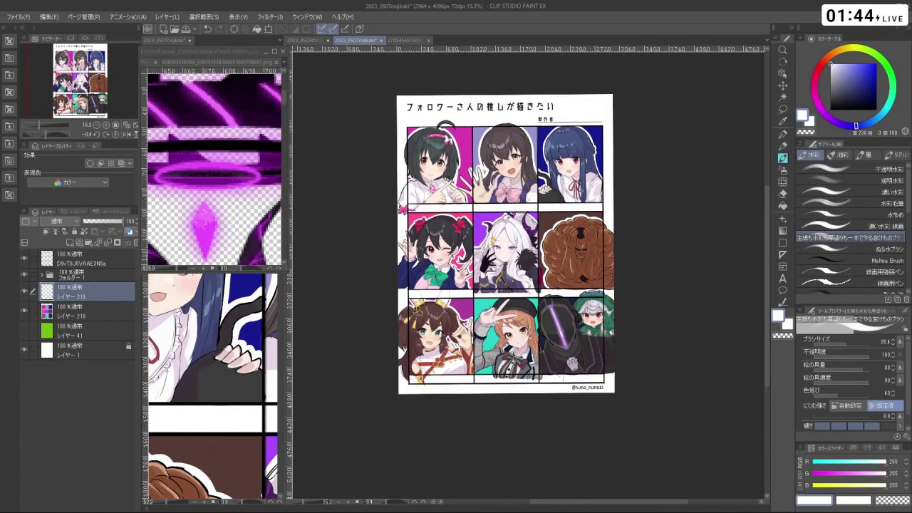
pyautogui.scroll(1, 486, 233)
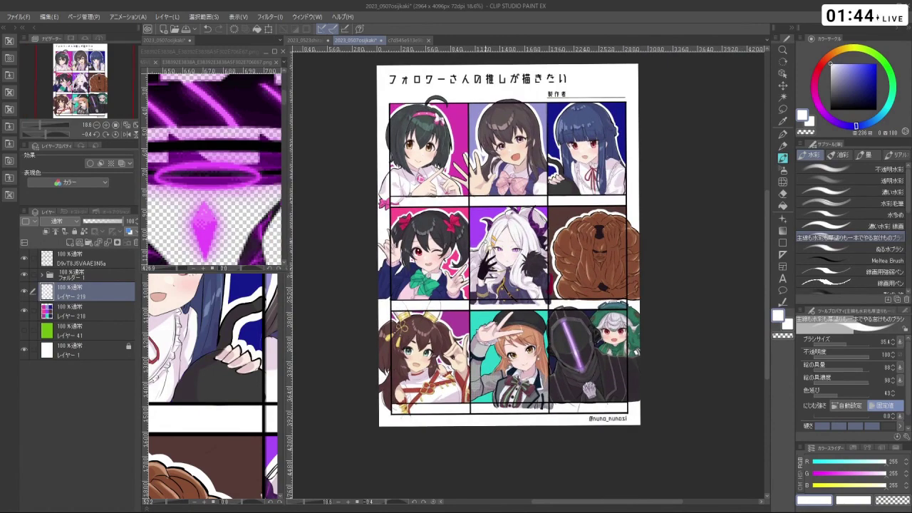
pyautogui.moveTo(487, 280); pyautogui.dragTo(527, 283)
pyautogui.scroll(4, 492, 259)
pyautogui.hotkey('ctrl', 'z')
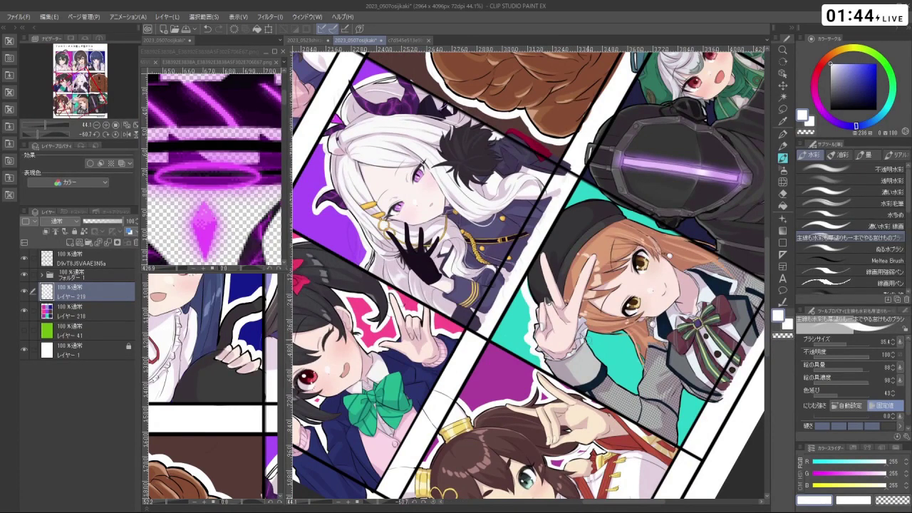
# - Discard the stray touch-up strokes on the teal background near the orange-haired girl's collar
pyautogui.hotkey('ctrl', 'z')
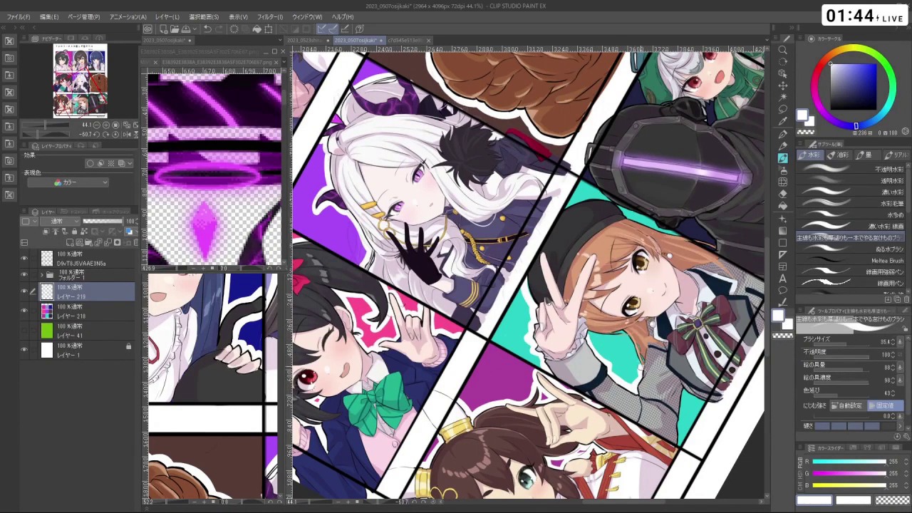
pyautogui.moveTo(619, 331); pyautogui.dragTo(638, 356)
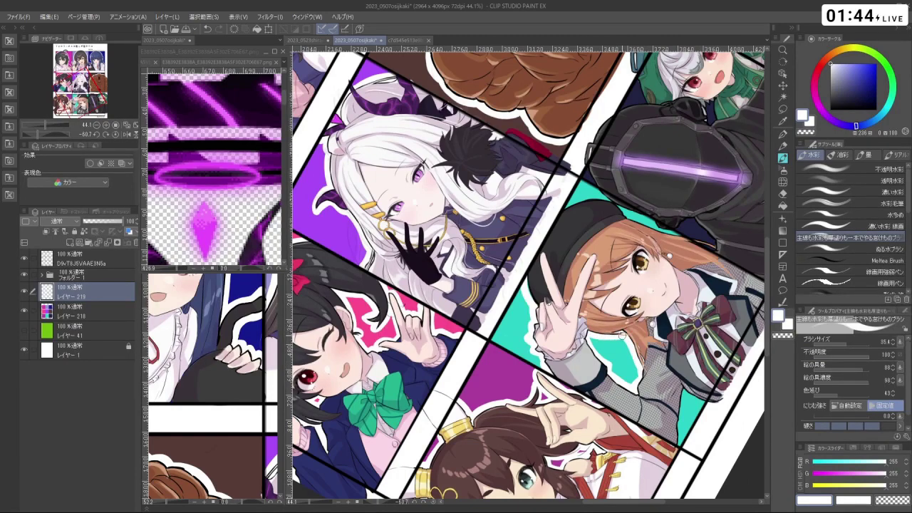
pyautogui.hotkey('shift', 'space')
pyautogui.moveTo(625, 340); pyautogui.dragTo(496, 314)
pyautogui.press('space')
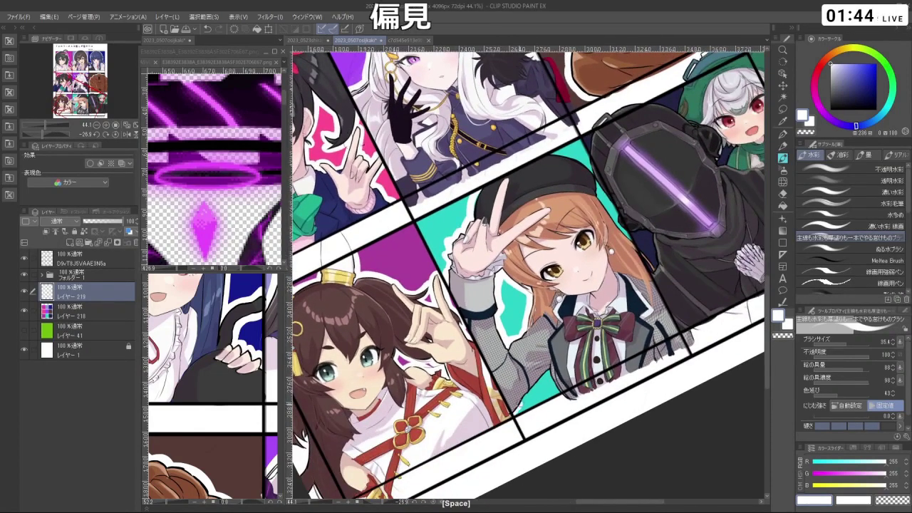
pyautogui.hotkey('ctrl', 'z')
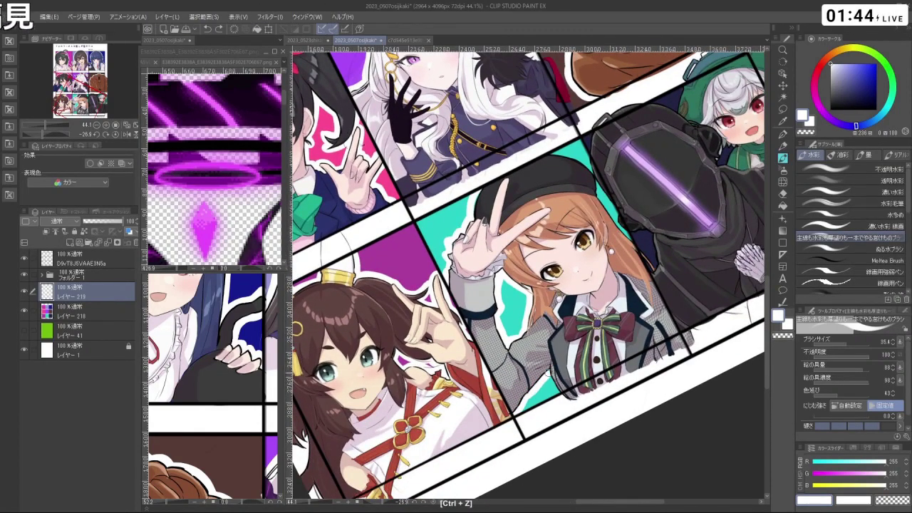
pyautogui.press('space')
pyautogui.moveTo(618, 342); pyautogui.dragTo(582, 388)
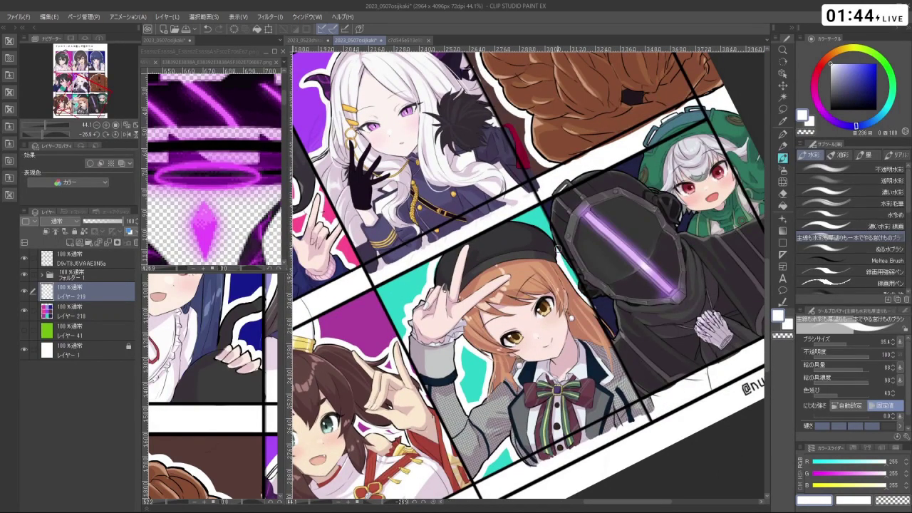
pyautogui.hotkey('ctrl', 'z')
# - Whiten a spot on the masked figure's panel border, then centre the whole page with its title
pyautogui.press('space')
pyautogui.scroll(-4, 563, 450)
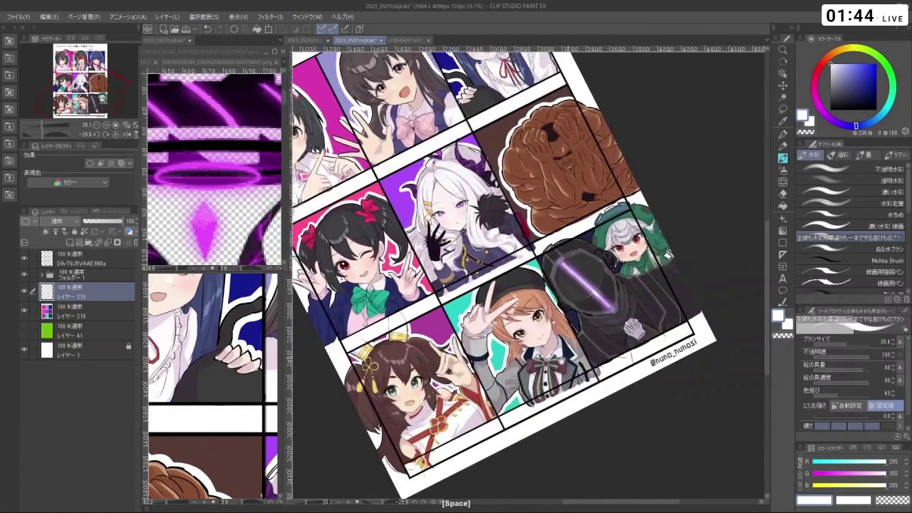
pyautogui.scroll(4, 563, 450)
pyautogui.moveTo(563, 451); pyautogui.dragTo(541, 318)
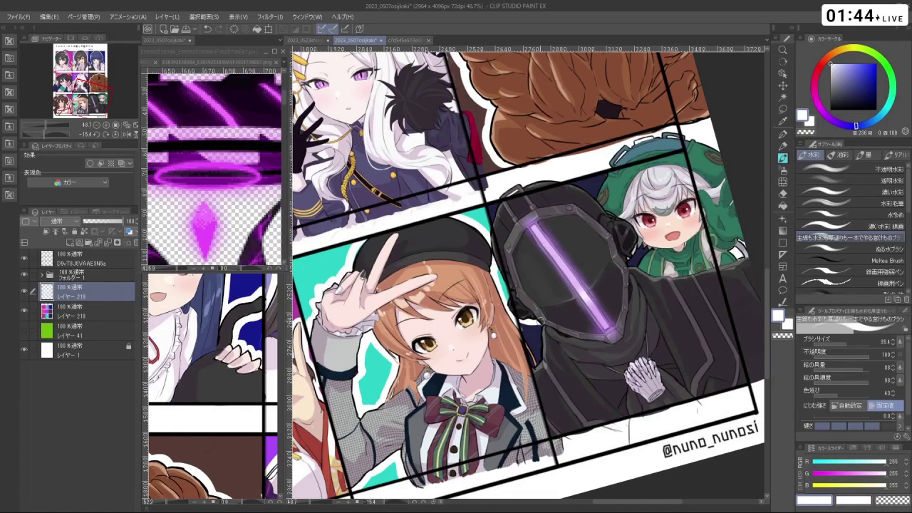
pyautogui.moveTo(540, 322)
pyautogui.mouseDown()
pyautogui.moveTo(542, 358)
pyautogui.moveTo(499, 349)
pyautogui.moveTo(456, 306)
pyautogui.moveTo(456, 242)
pyautogui.moveTo(499, 207)
pyautogui.moveTo(584, 300)
pyautogui.mouseUp()
pyautogui.hotkey('shift', 'space')
pyautogui.scroll(1, 527, 278)
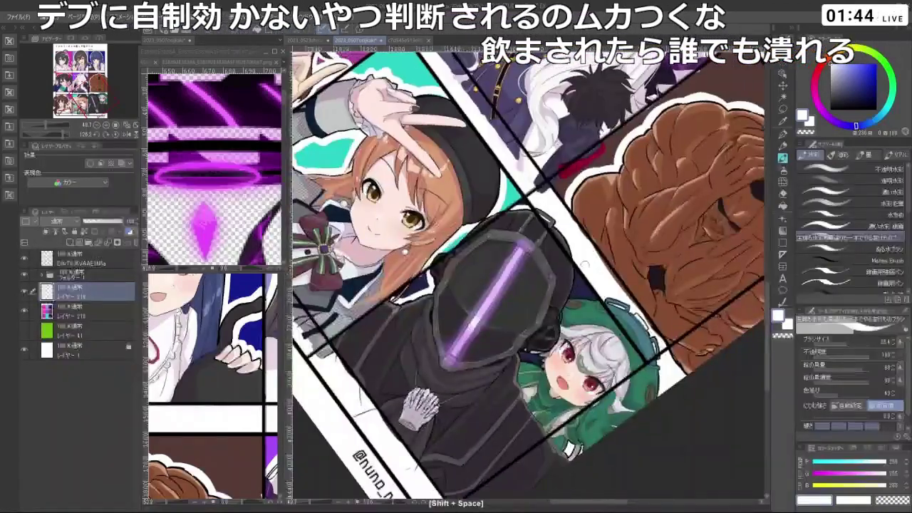
pyautogui.hotkey('ctrl', 'z')
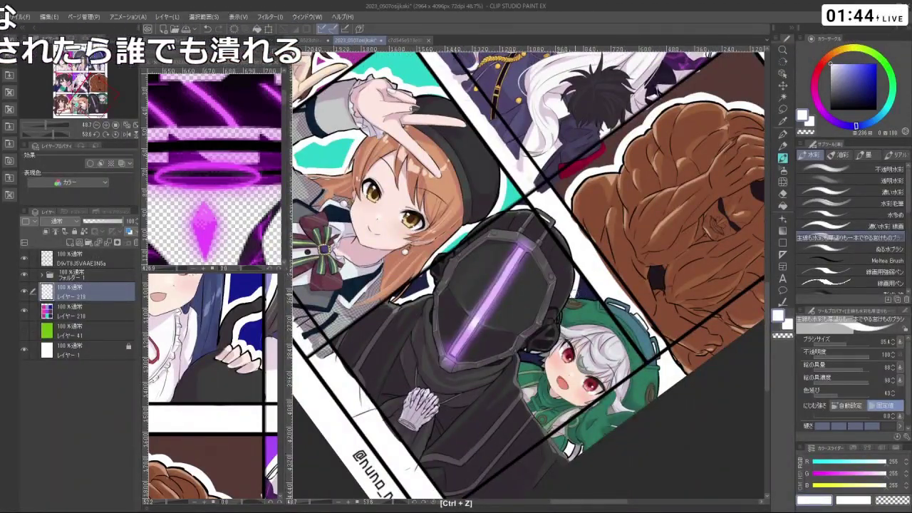
pyautogui.moveTo(615, 488); pyautogui.dragTo(542, 278)
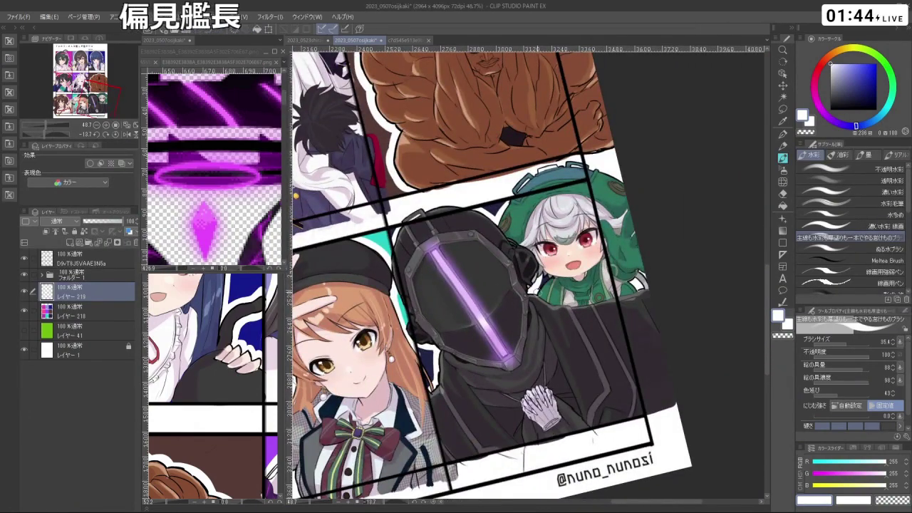
pyautogui.scroll(-3, 583, 342)
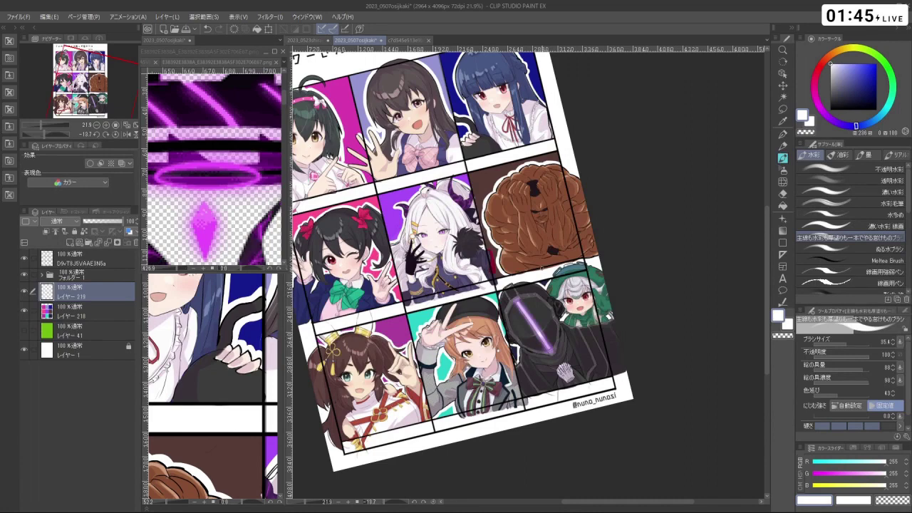
pyautogui.moveTo(542, 269); pyautogui.dragTo(649, 261)
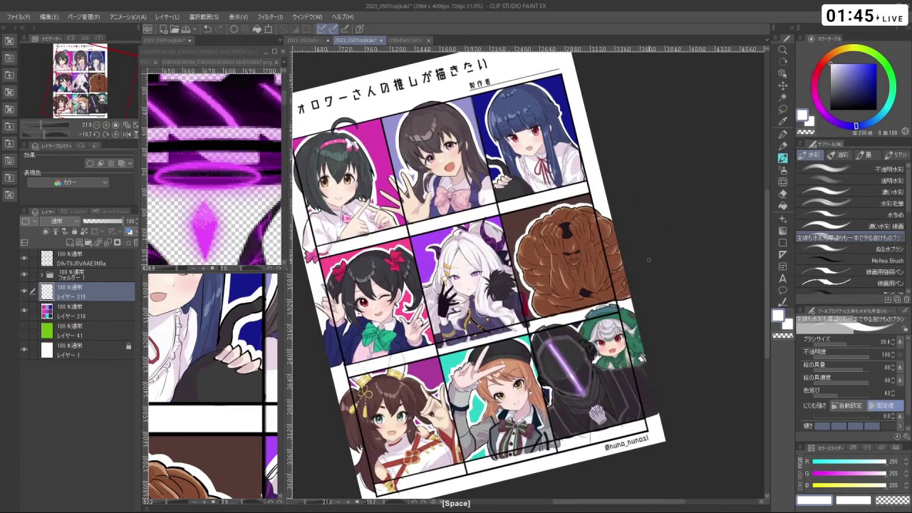
pyautogui.moveTo(570, 281); pyautogui.dragTo(627, 262)
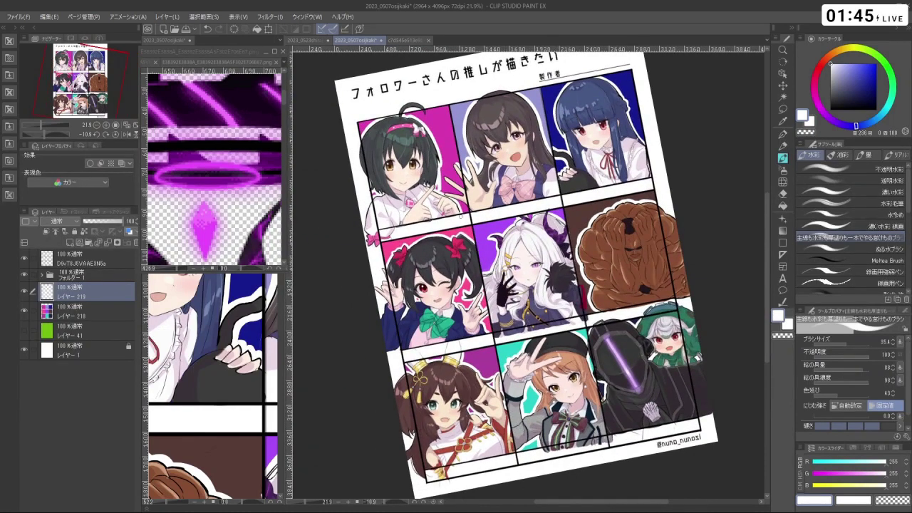
pyautogui.scroll(-1, 412, 158)
# - Select フォルダー 1 and copy-paste it to create フォルダー 1のコピー
pyautogui.click(77, 282)
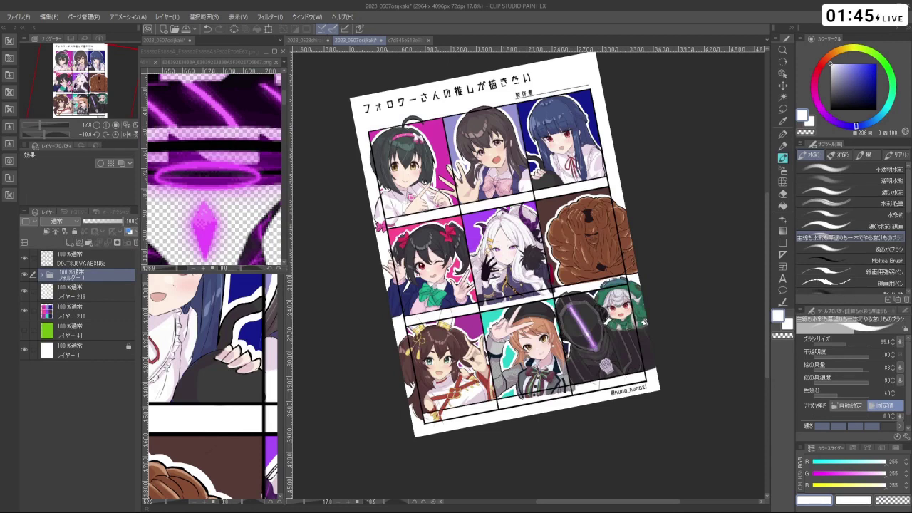
pyautogui.hotkey('ctrl', 'c')
pyautogui.hotkey('ctrl', 'v')
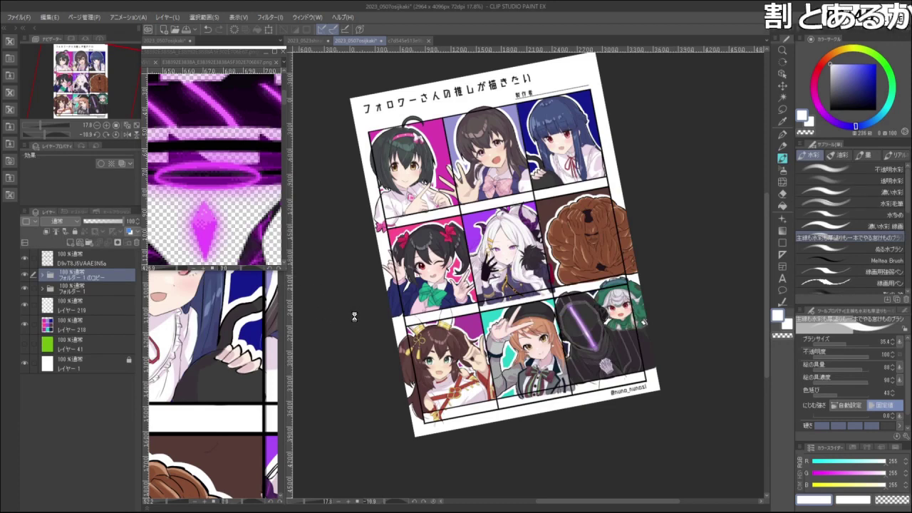
# - Hide the title, panel background and white page layers, and check the folder's layer menu
pyautogui.scroll(-1, 322, 279)
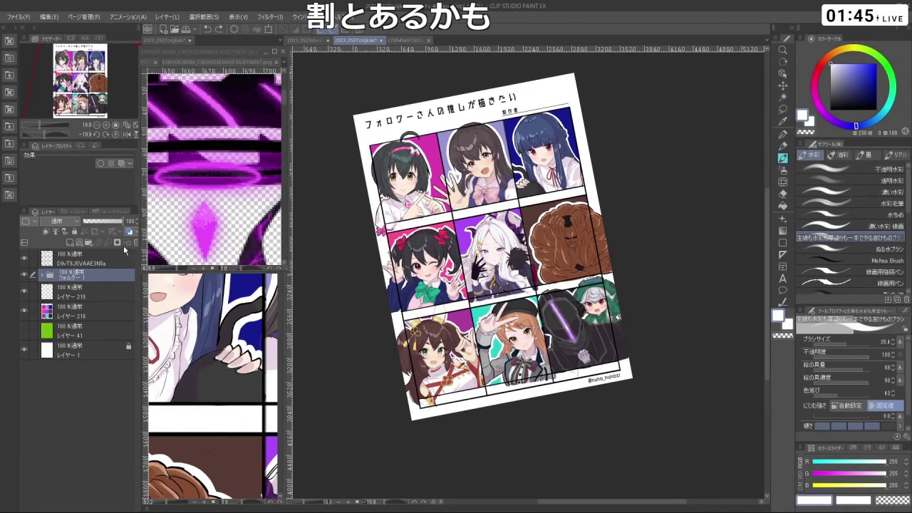
pyautogui.click(25, 262)
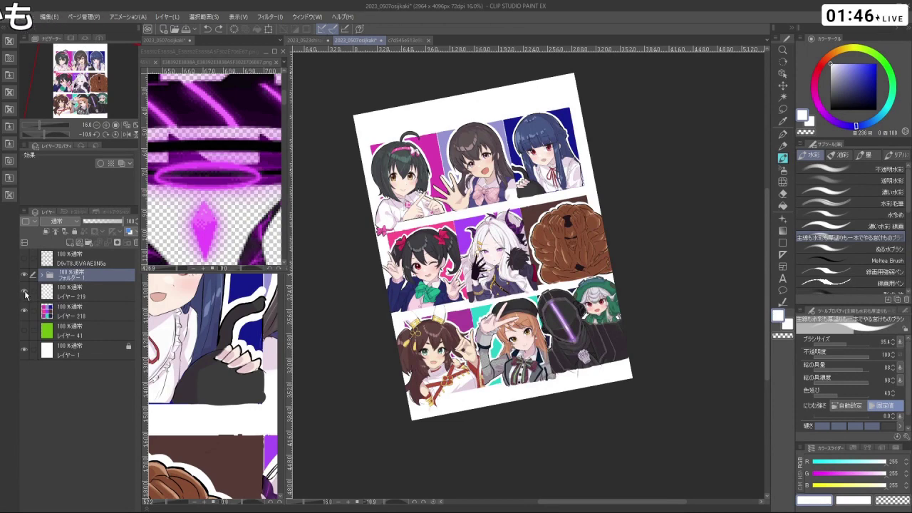
pyautogui.click(27, 295)
pyautogui.click(24, 311)
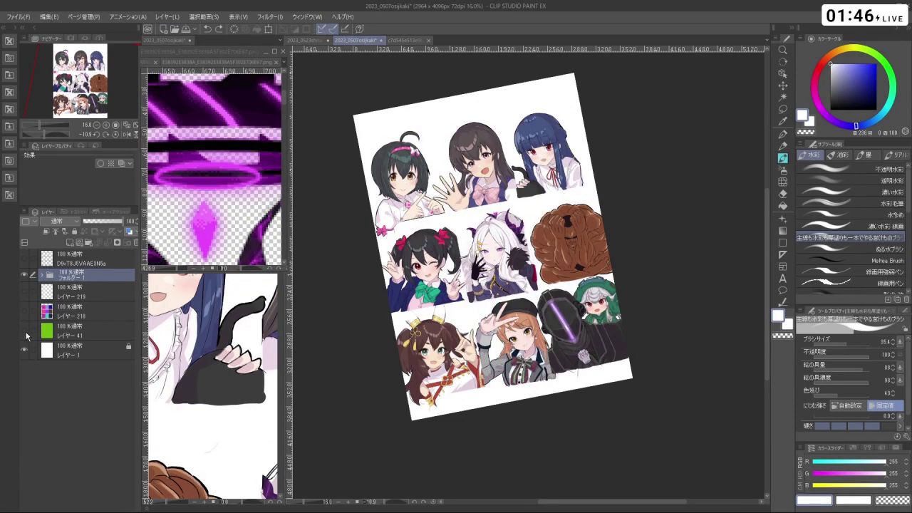
pyautogui.click(25, 349)
pyautogui.rightClick(74, 279)
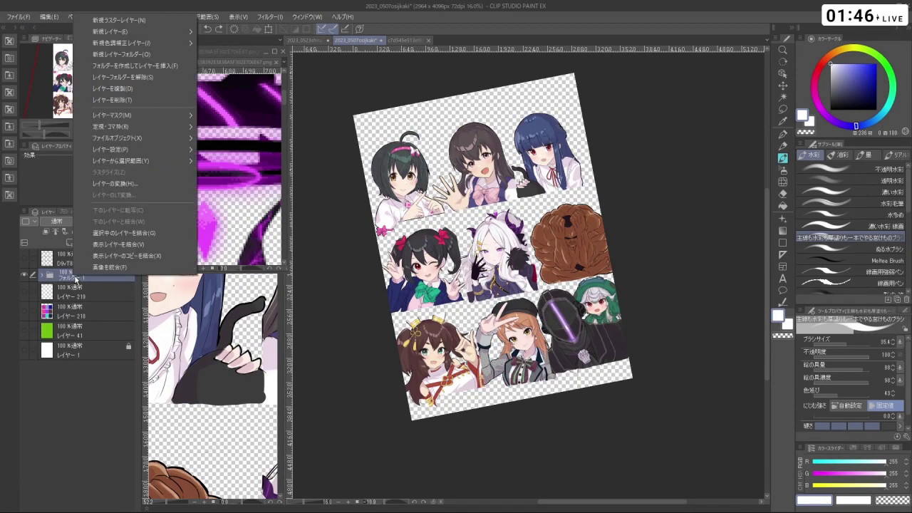
pyautogui.click(63, 272)
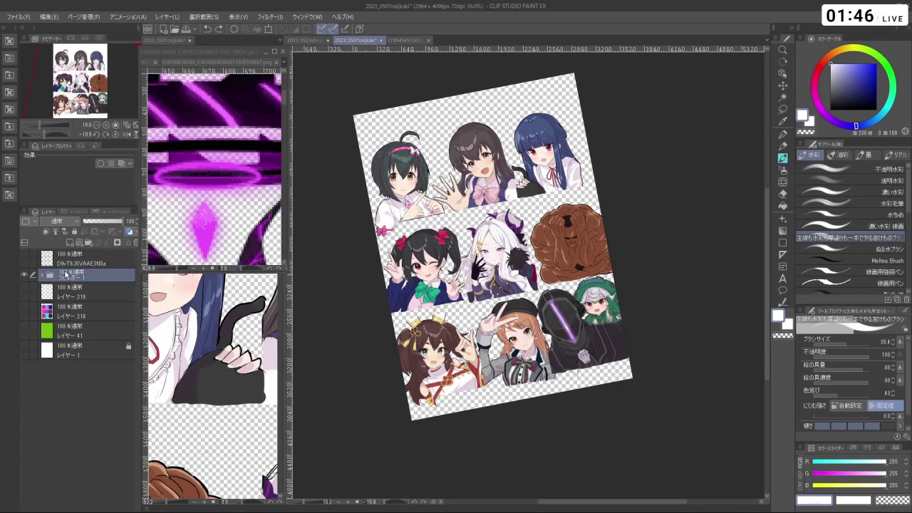
pyautogui.rightClick(69, 276)
pyautogui.click(55, 278)
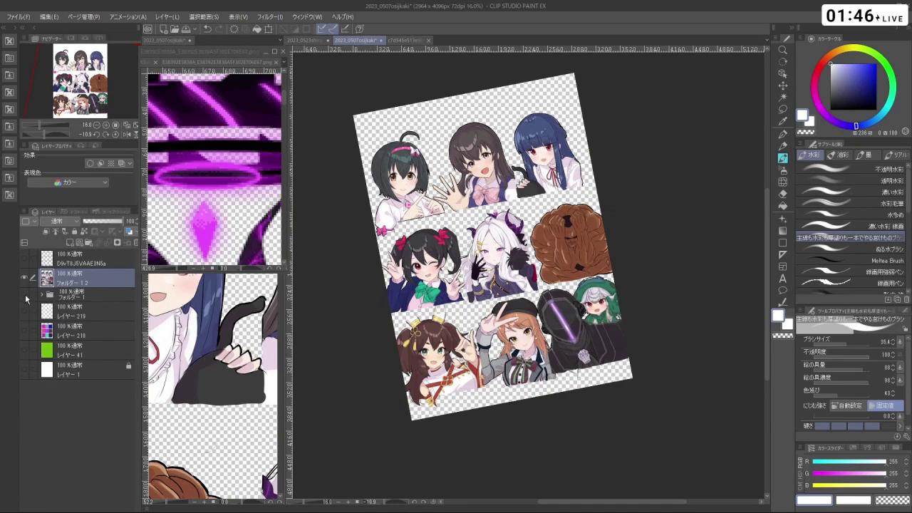
# - Show レイヤー 219, panel backgrounds, white page and title/frame layer, making the title layer active
pyautogui.click(24, 311)
pyautogui.click(24, 330)
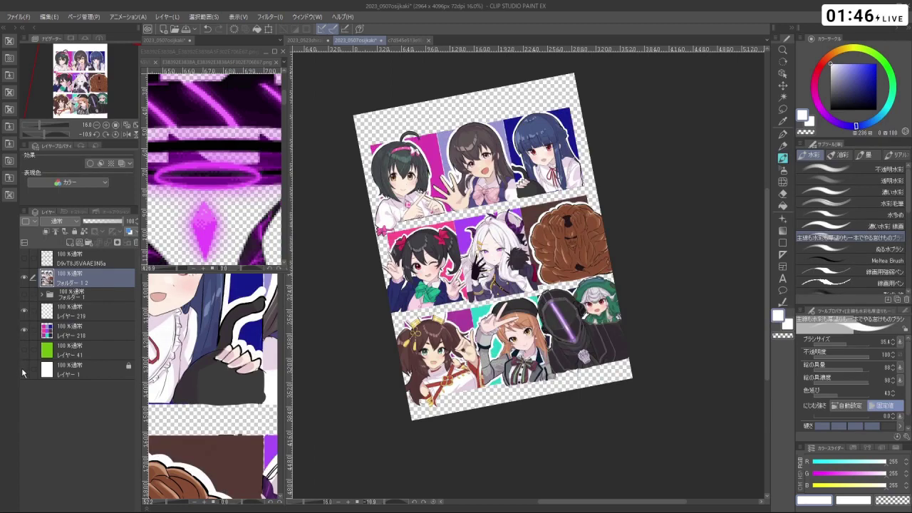
pyautogui.click(24, 369)
pyautogui.click(25, 261)
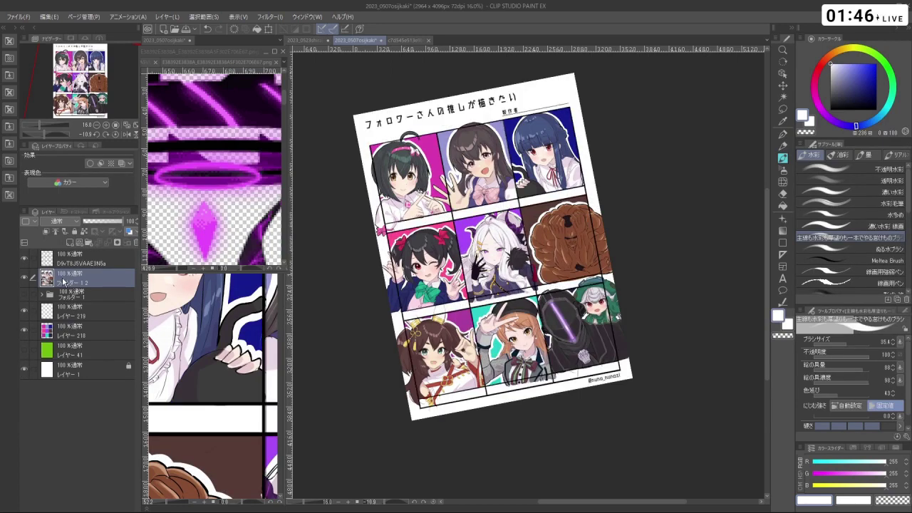
pyautogui.click(99, 258)
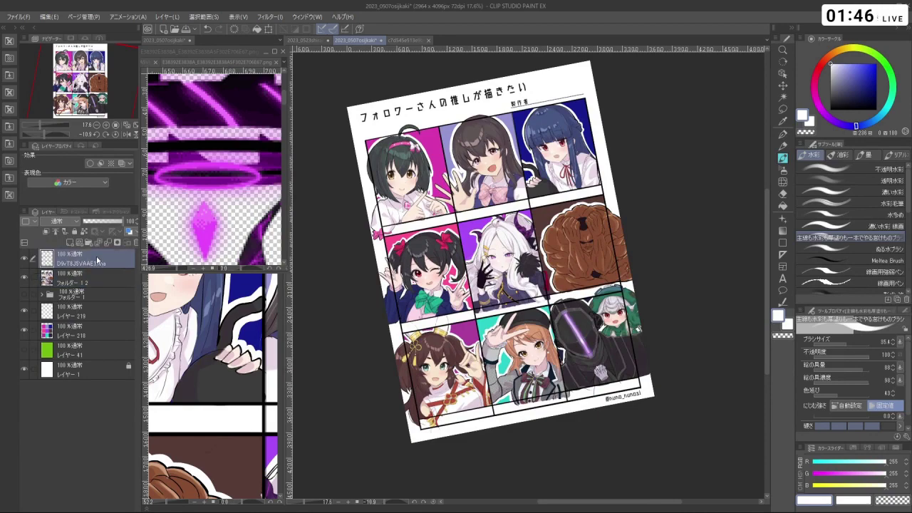
# - Zoom onto the first panel and erase the border along the first character's hair in transparent colour
pyautogui.scroll(3, 415, 184)
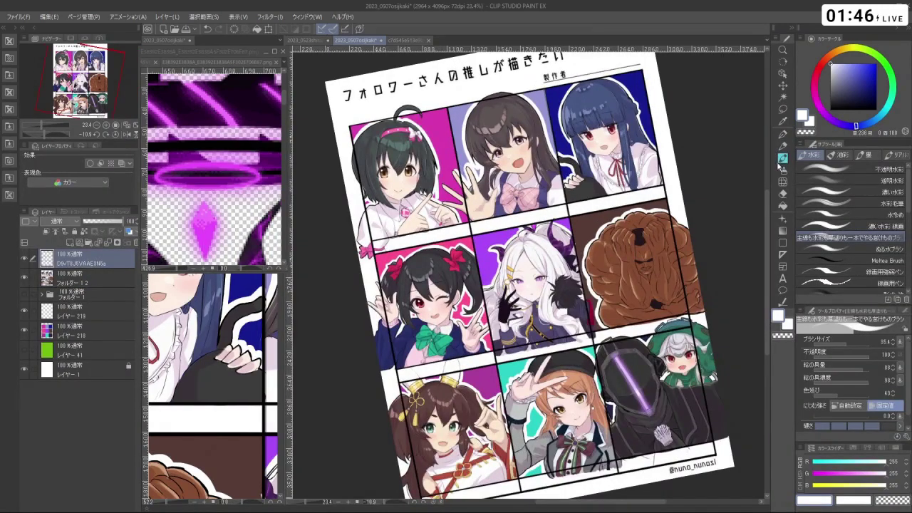
pyautogui.moveTo(641, 213); pyautogui.dragTo(613, 235)
pyautogui.keyDown('ctrl'); pyautogui.click(474, 253); pyautogui.keyUp('ctrl')
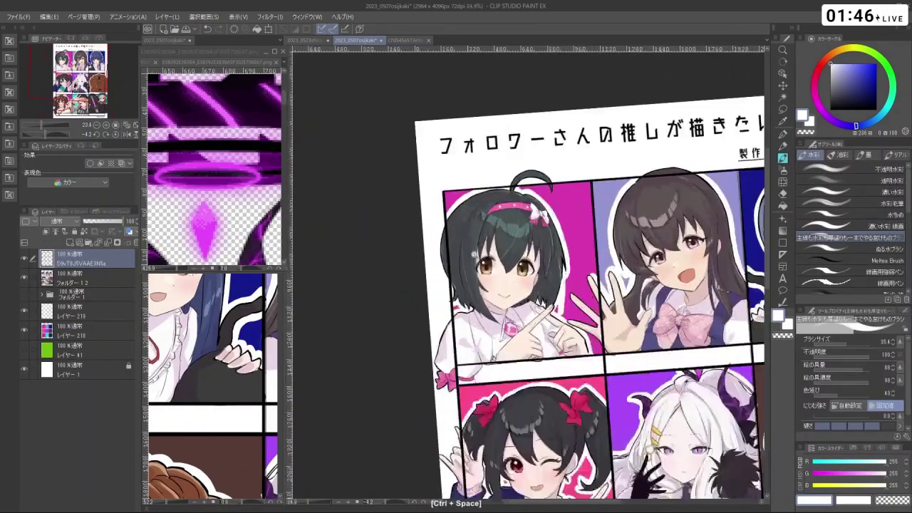
pyautogui.keyDown('ctrl'); pyautogui.click(473, 253); pyautogui.keyUp('ctrl')
pyautogui.hotkey('ctrl', 'z')
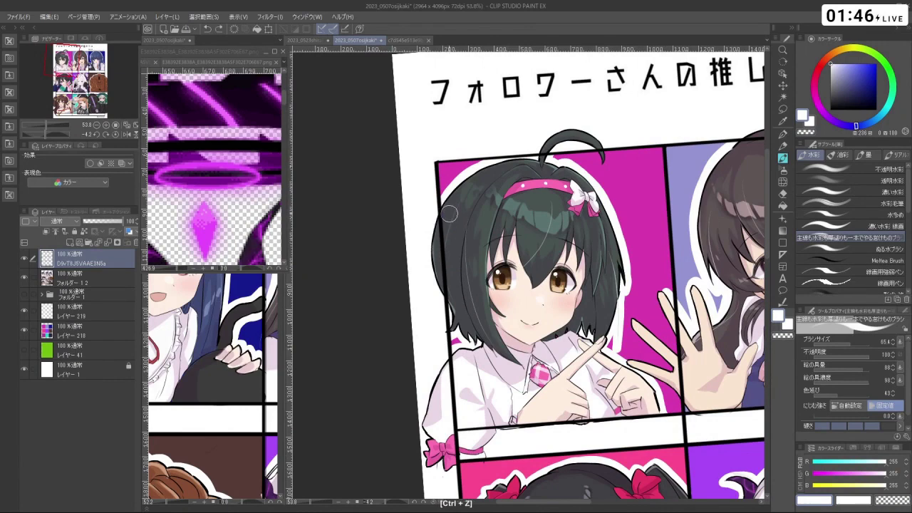
pyautogui.keyDown('ctrl'); pyautogui.click(448, 214); pyautogui.keyUp('ctrl')
pyautogui.press('c')
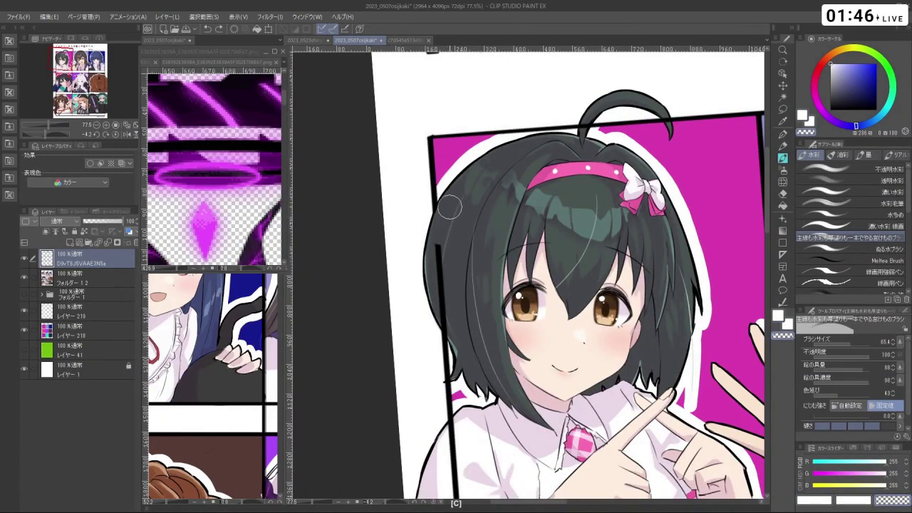
pyautogui.moveTo(450, 207)
pyautogui.mouseDown()
pyautogui.moveTo(442, 278)
pyautogui.moveTo(461, 353)
pyautogui.moveTo(449, 352)
pyautogui.mouseUp()
# - Erase the panel border running along the first character's sleeve edge, undoing misplaced strokes
pyautogui.scroll(-1, 456, 357)
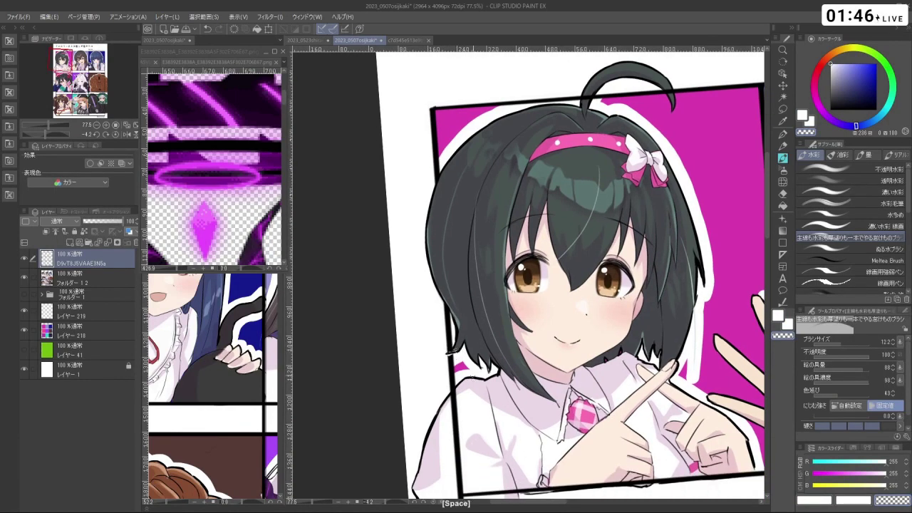
pyautogui.hotkey('ctrl', 'z')
pyautogui.scroll(-5, 448, 352)
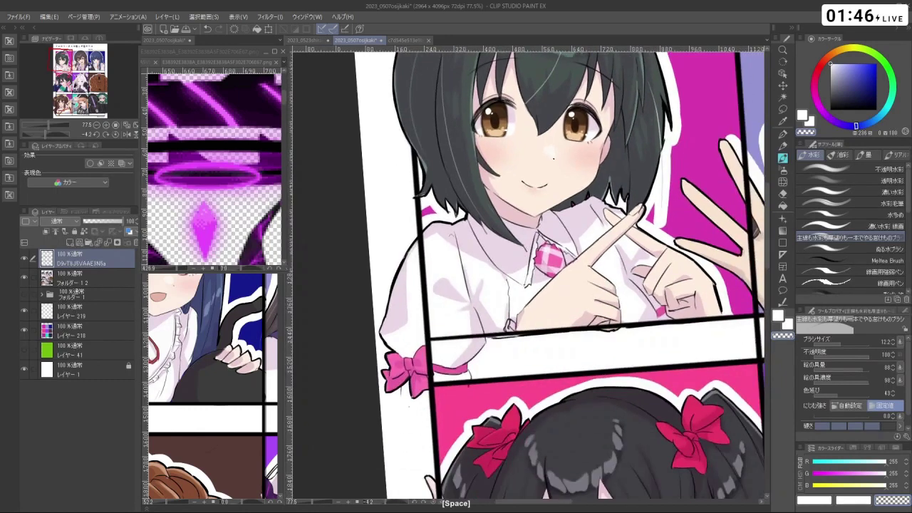
pyautogui.moveTo(431, 280); pyautogui.dragTo(434, 278)
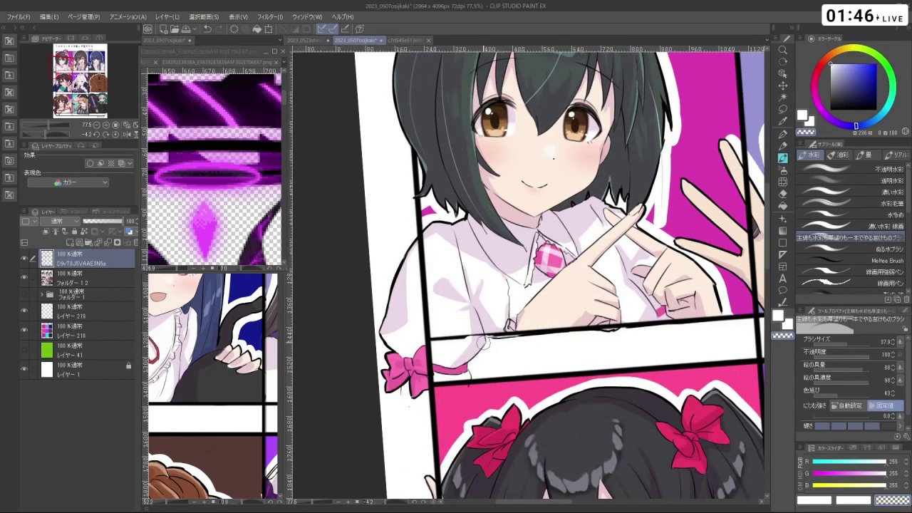
pyautogui.hotkey('ctrl', 'z')
pyautogui.hotkey('ctrl', 'z')
pyautogui.moveTo(431, 330); pyautogui.dragTo(416, 256)
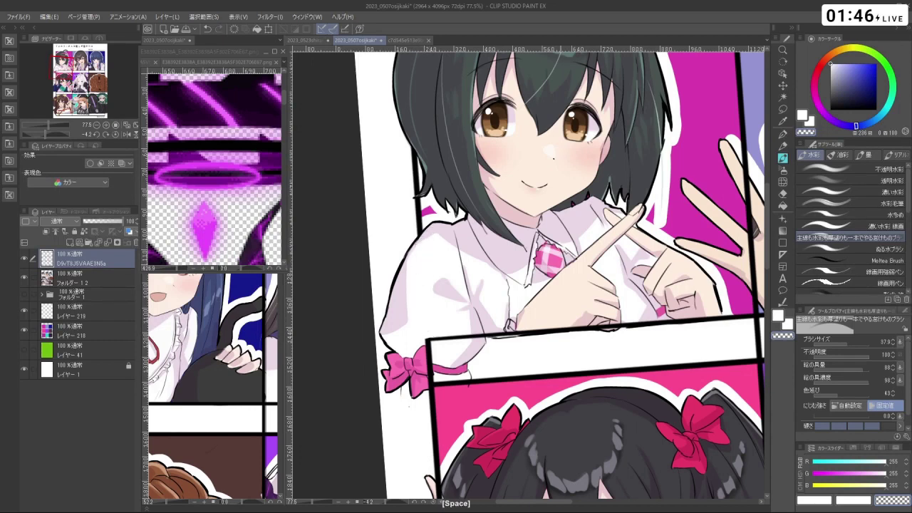
# - Erase the border line beside the twin-tailed girl's hand
pyautogui.press('space')
pyautogui.scroll(-3, 421, 256)
pyautogui.moveTo(501, 127); pyautogui.dragTo(444, 93)
pyautogui.scroll(3, 519, 198)
pyautogui.scroll(-4, 444, 92)
pyautogui.scroll(3, 575, 232)
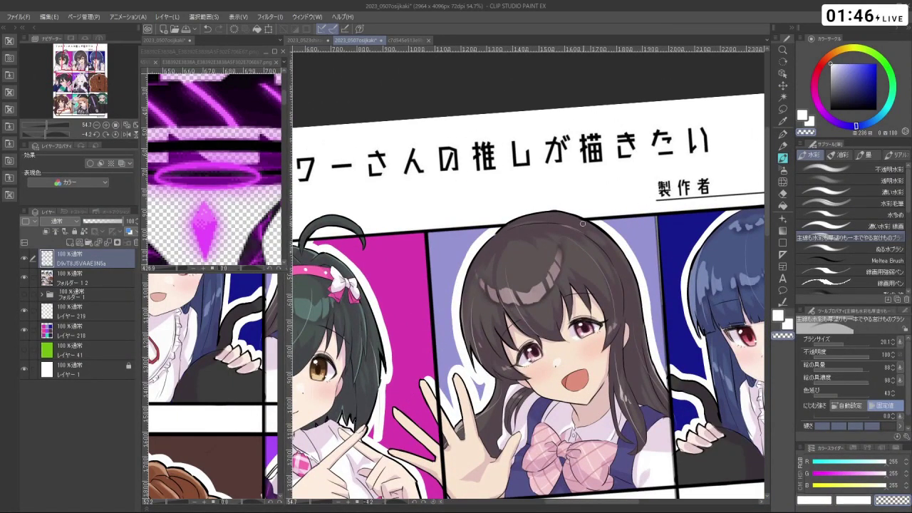
pyautogui.scroll(-4, 583, 224)
pyautogui.scroll(4, 667, 233)
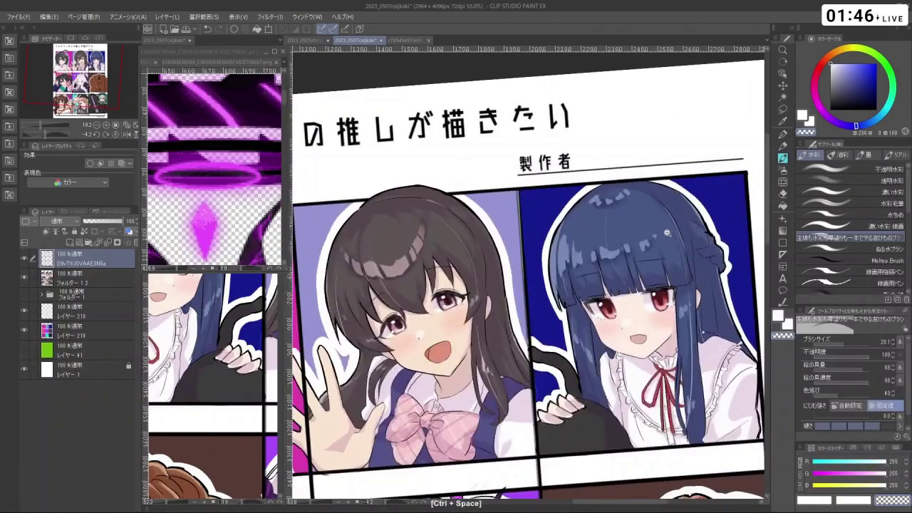
pyautogui.scroll(-2, 667, 232)
pyautogui.scroll(5, 527, 275)
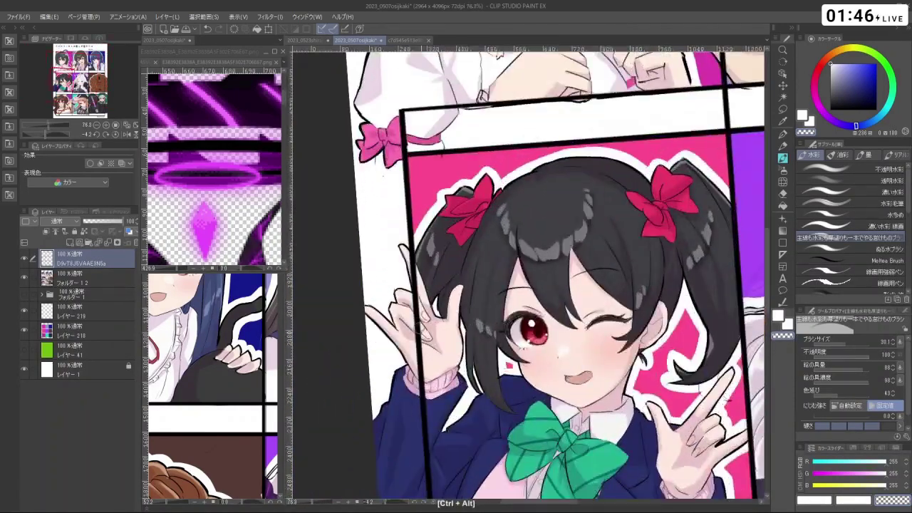
pyautogui.moveTo(423, 422); pyautogui.dragTo(407, 260)
# - Redo the border erase left of the twin-tailed girl's arm and shrink the brush
pyautogui.moveTo(463, 390); pyautogui.dragTo(461, 227)
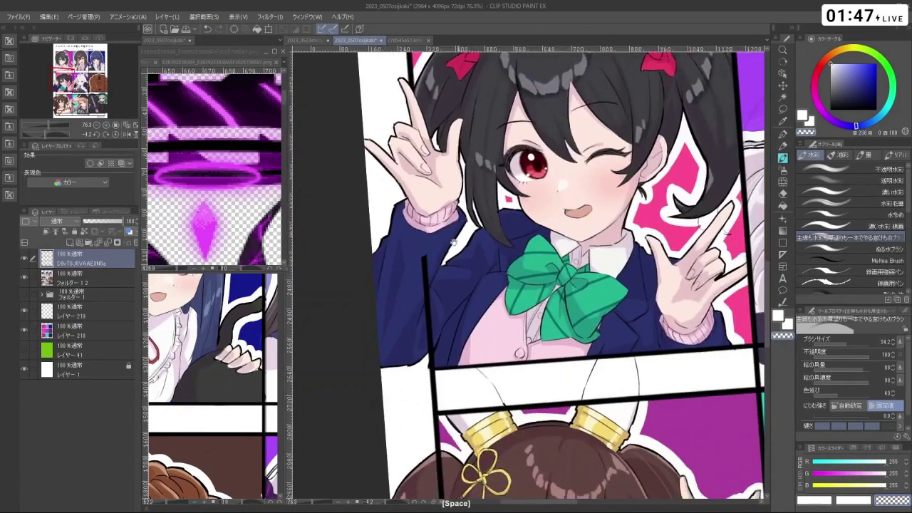
pyautogui.hotkey('ctrl', 'z')
pyautogui.moveTo(439, 341); pyautogui.dragTo(424, 262)
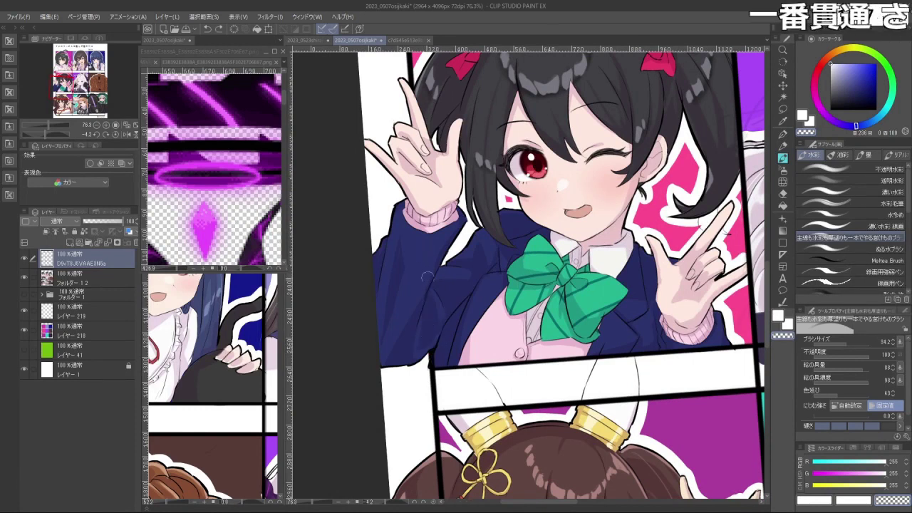
pyautogui.moveTo(432, 365); pyautogui.dragTo(430, 366)
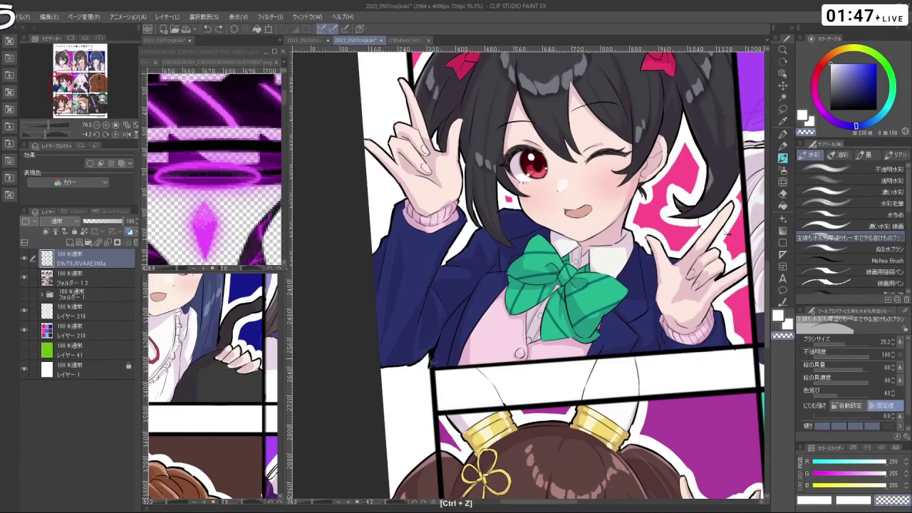
# - Erase the border line cutting beside the green-hooded character in the right-hand panels
pyautogui.moveTo(530, 287); pyautogui.dragTo(424, 355)
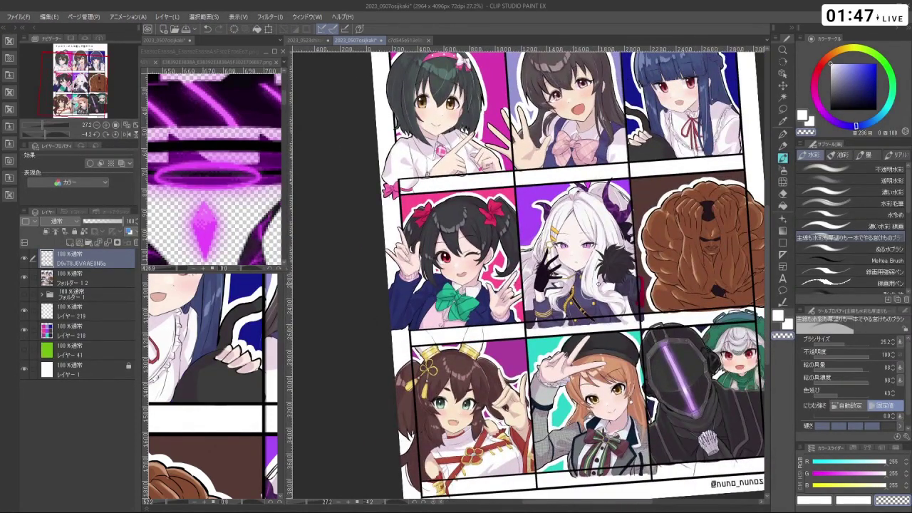
pyautogui.moveTo(685, 294); pyautogui.dragTo(684, 262)
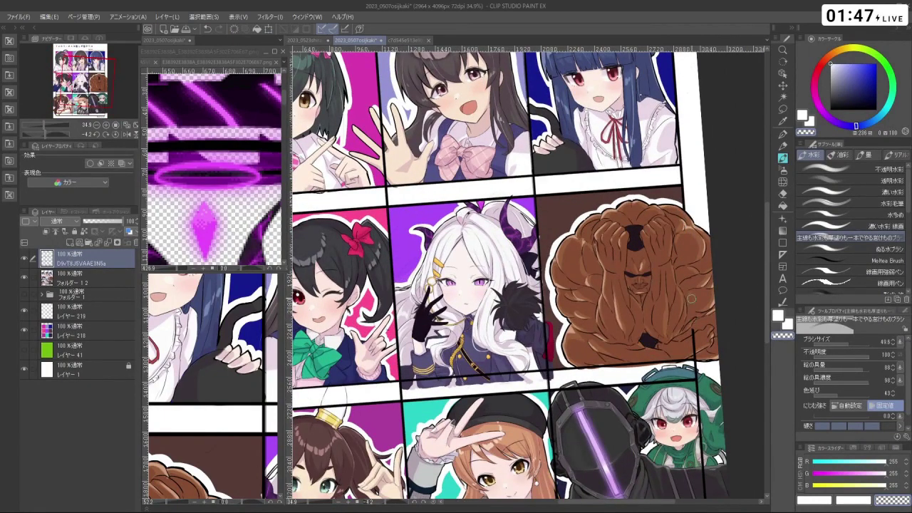
pyautogui.moveTo(700, 355)
pyautogui.mouseDown()
pyautogui.moveTo(681, 356)
pyautogui.moveTo(702, 353)
pyautogui.mouseUp()
pyautogui.moveTo(500, 286); pyautogui.dragTo(501, 285)
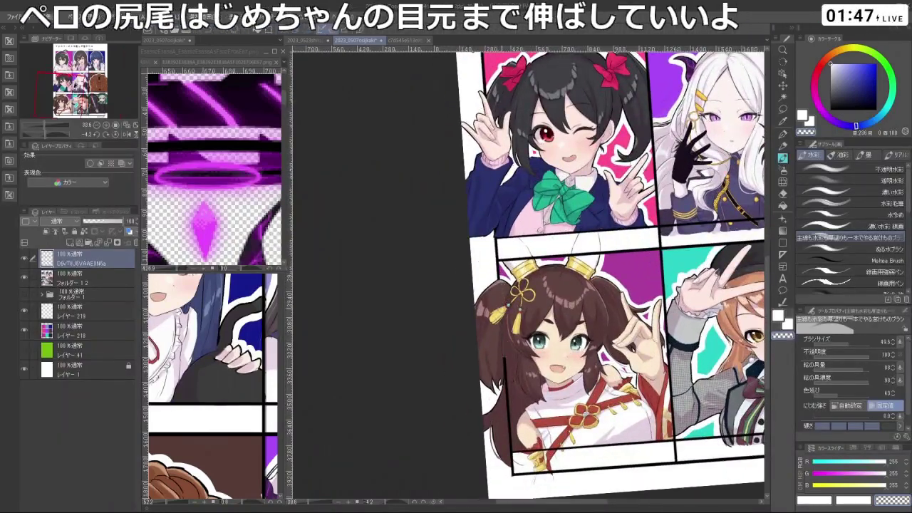
pyautogui.moveTo(509, 421); pyautogui.dragTo(513, 370)
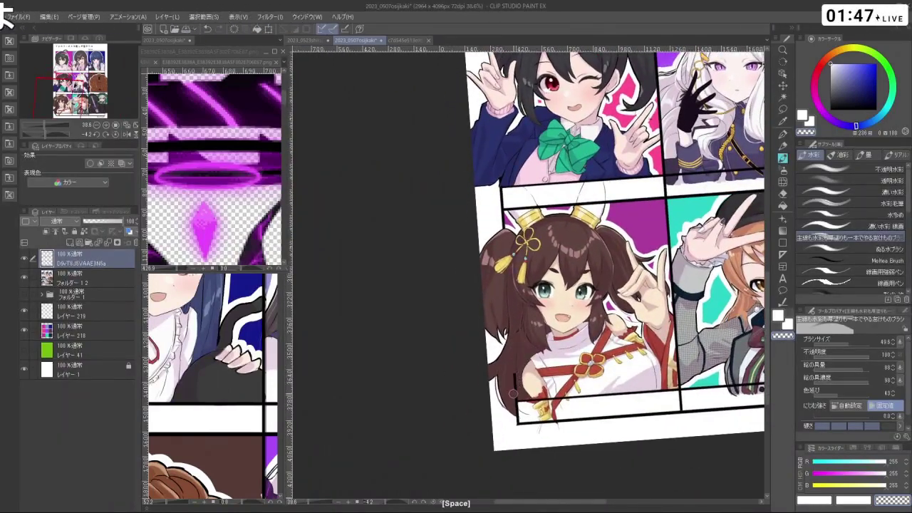
pyautogui.click(562, 349)
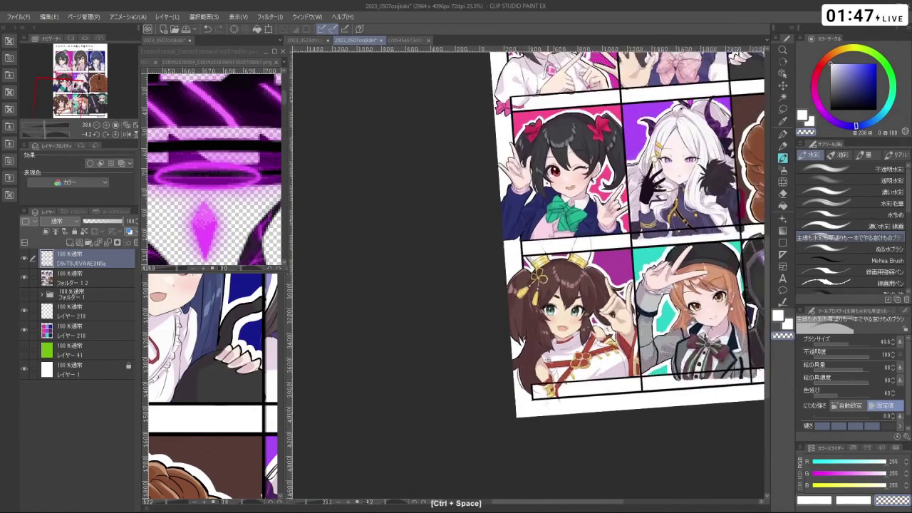
pyautogui.click(599, 331)
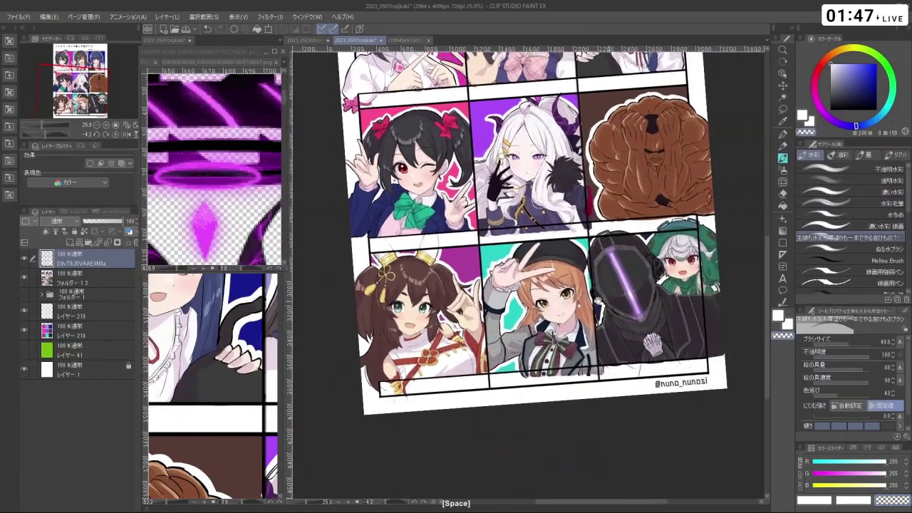
pyautogui.keyDown('ctrl'); pyautogui.click(570, 285); pyautogui.keyUp('ctrl')
pyautogui.moveTo(499, 285); pyautogui.dragTo(469, 295)
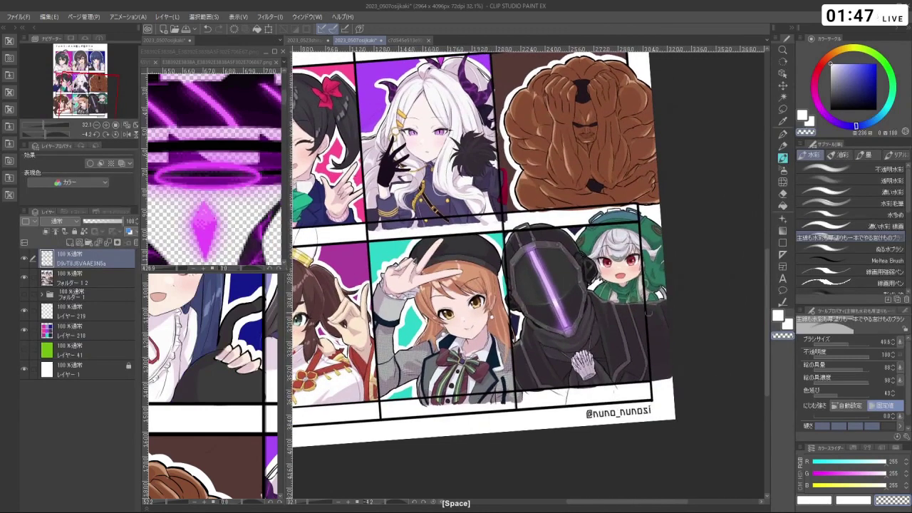
pyautogui.hotkey('ctrl', 'z')
pyautogui.moveTo(643, 227); pyautogui.dragTo(650, 366)
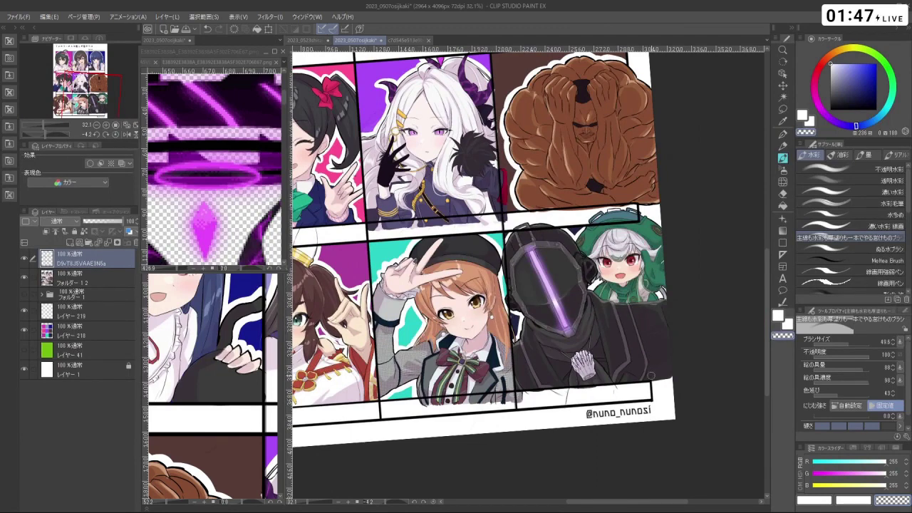
# - Zoom out to view the whole page with the cleaned borders
pyautogui.press('space')
pyautogui.scroll(-3, 662, 372)
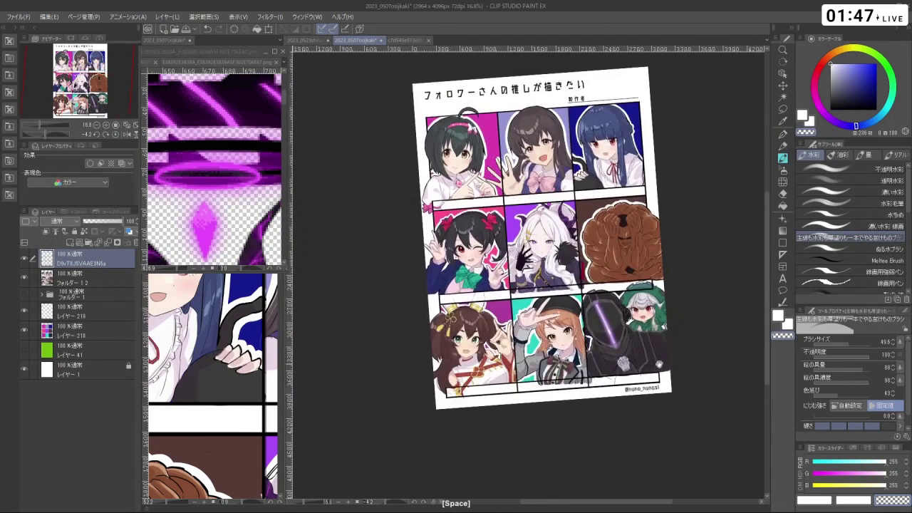
pyautogui.scroll(2, 549, 243)
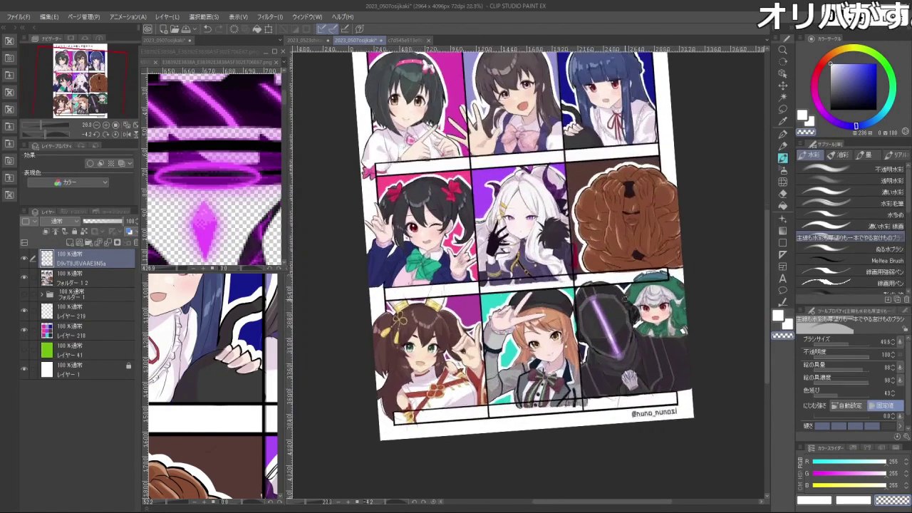
pyautogui.scroll(-3, 549, 243)
pyautogui.scroll(2, 549, 243)
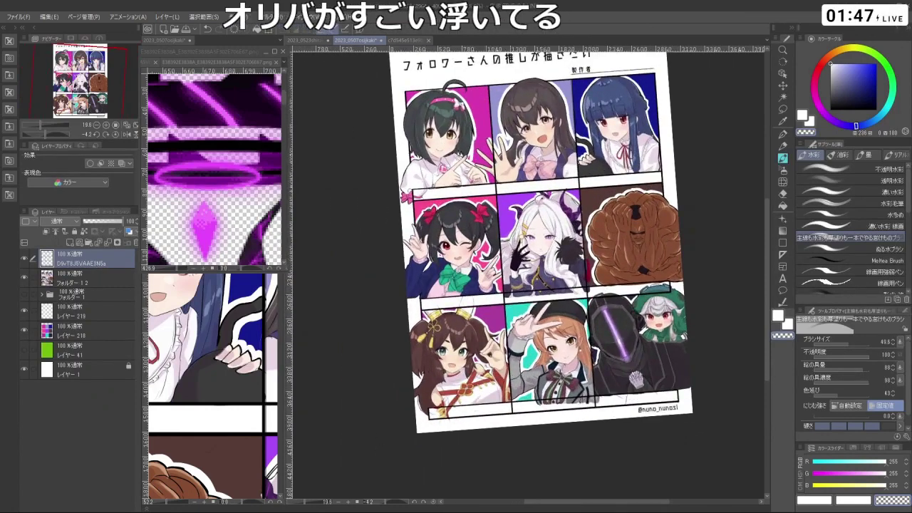
pyautogui.scroll(-1, 549, 243)
pyautogui.scroll(1, 549, 242)
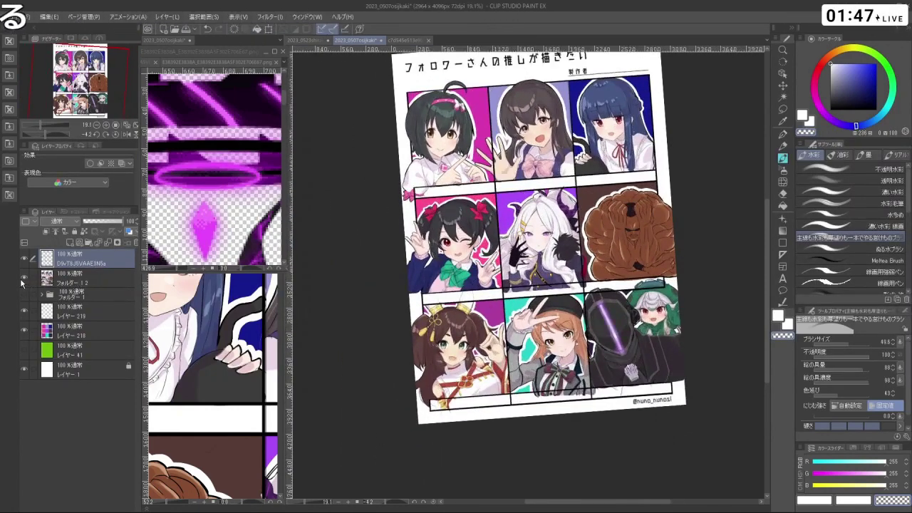
pyautogui.scroll(2, 564, 191)
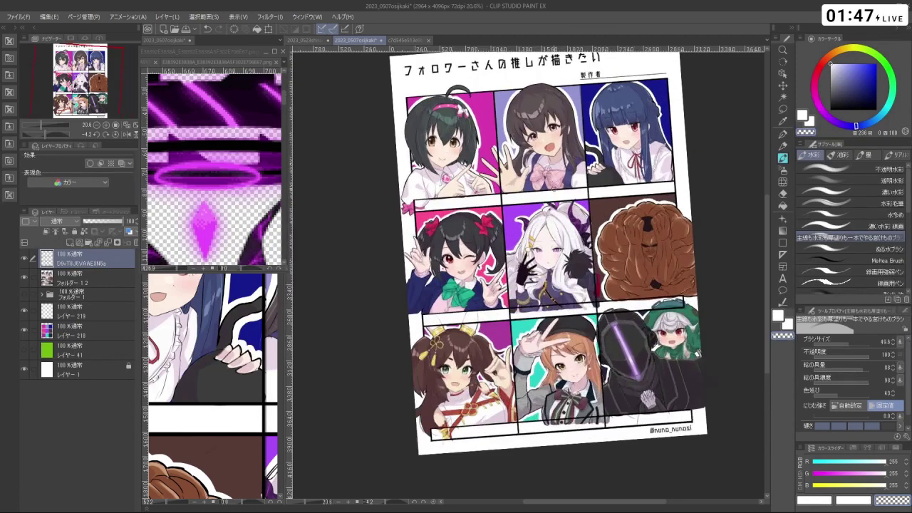
# - Add a new layer below the title layer, pick the Fill tool, and unhide the character folder
pyautogui.click(28, 278)
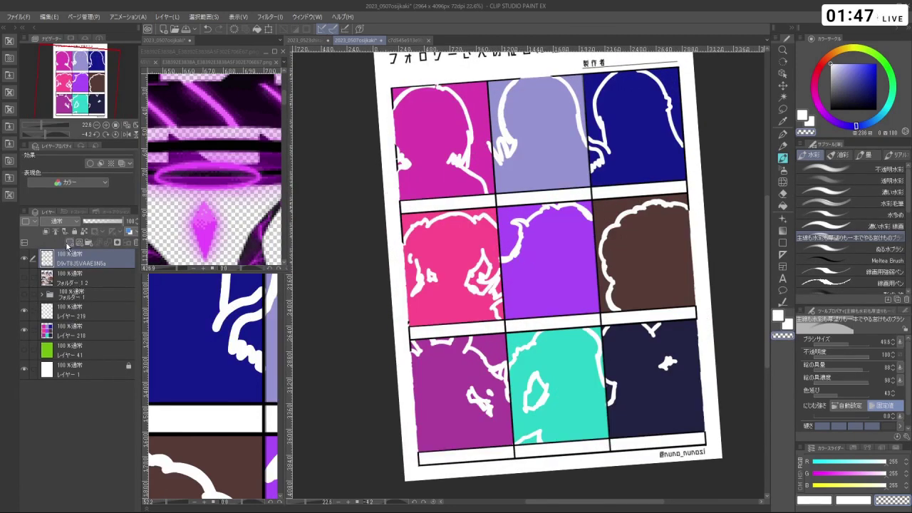
pyautogui.click(69, 243)
pyautogui.moveTo(109, 263); pyautogui.dragTo(111, 287)
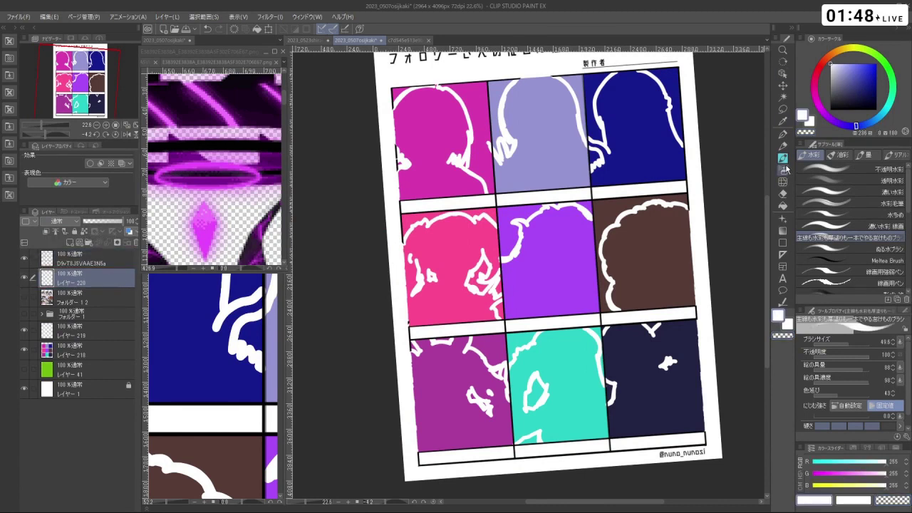
pyautogui.click(784, 205)
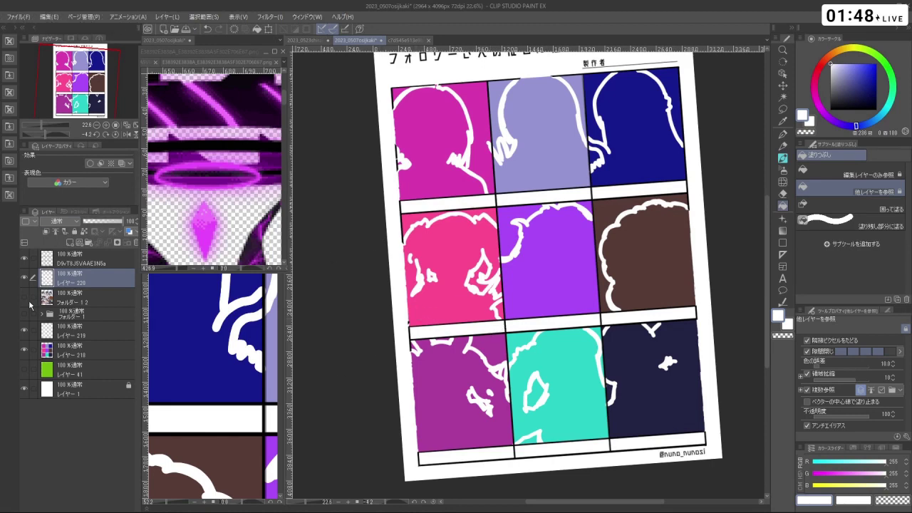
pyautogui.click(24, 297)
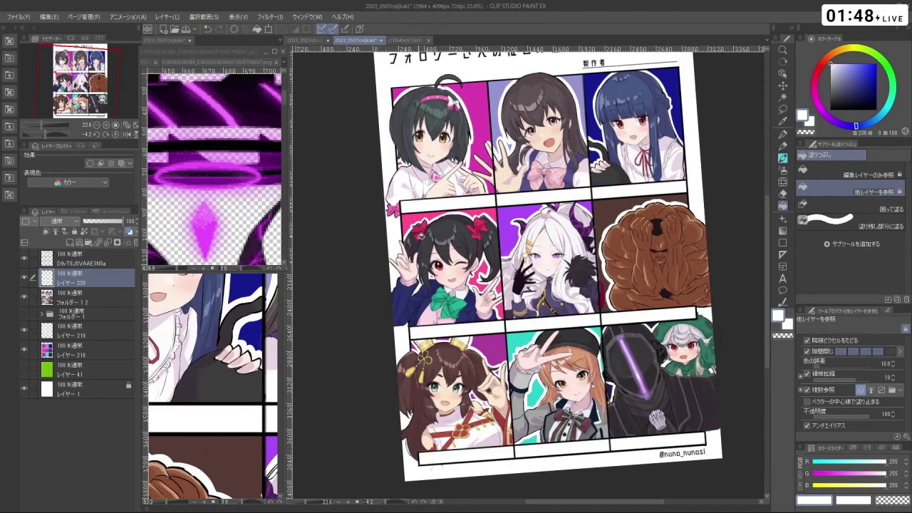
# - Reset the canvas rotation to upright, select the top layer and return to the watercolour brush
pyautogui.scroll(-1, 422, 240)
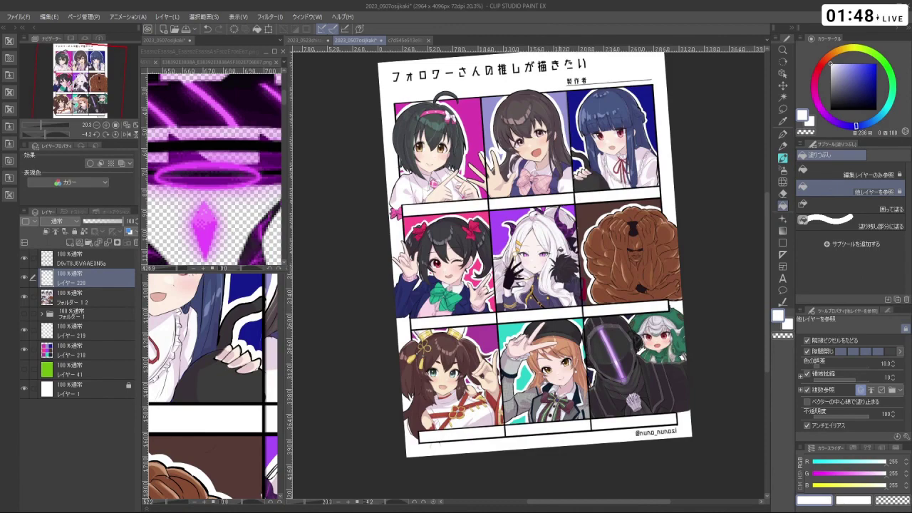
pyautogui.scroll(2, 531, 235)
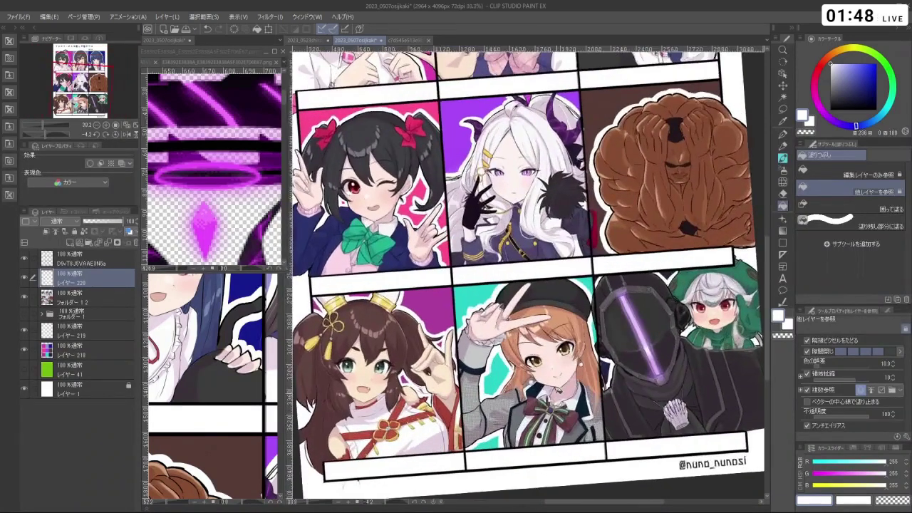
pyautogui.scroll(-2, 531, 235)
pyautogui.scroll(1, 305, 332)
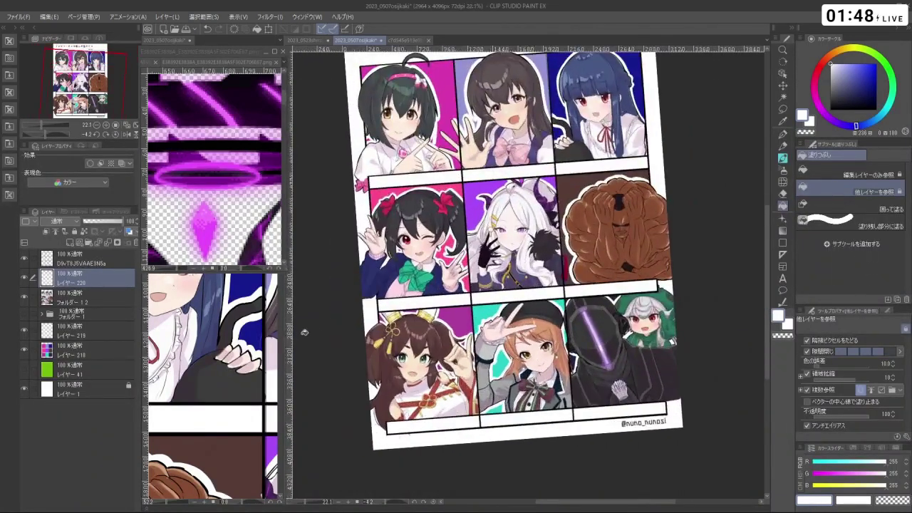
pyautogui.click(115, 134)
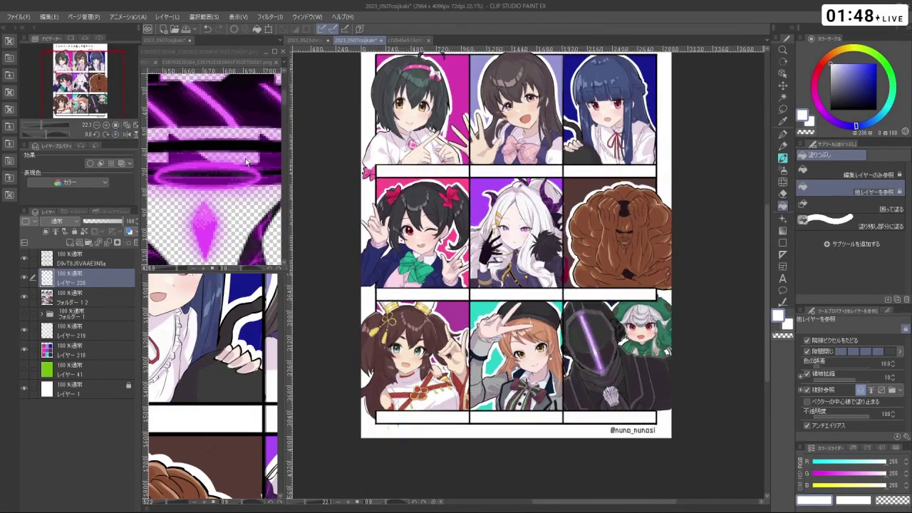
pyautogui.scroll(4, 456, 100)
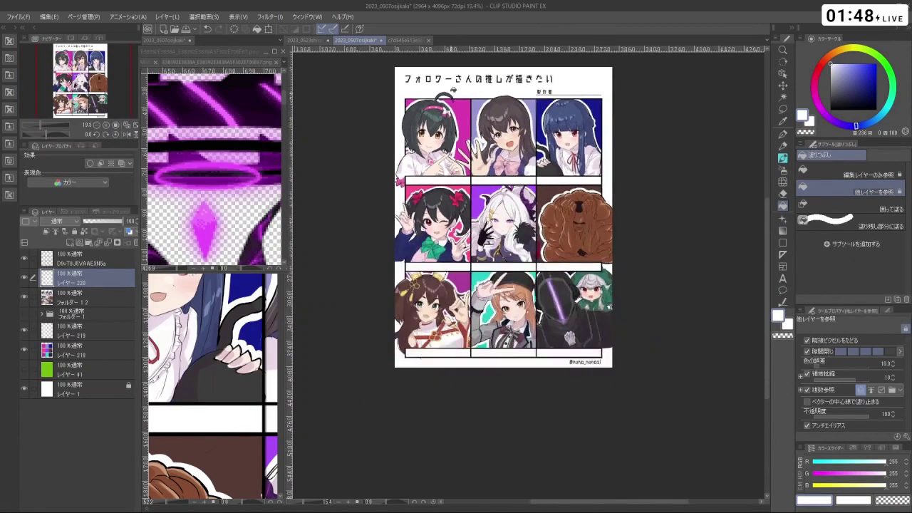
pyautogui.scroll(1, 449, 95)
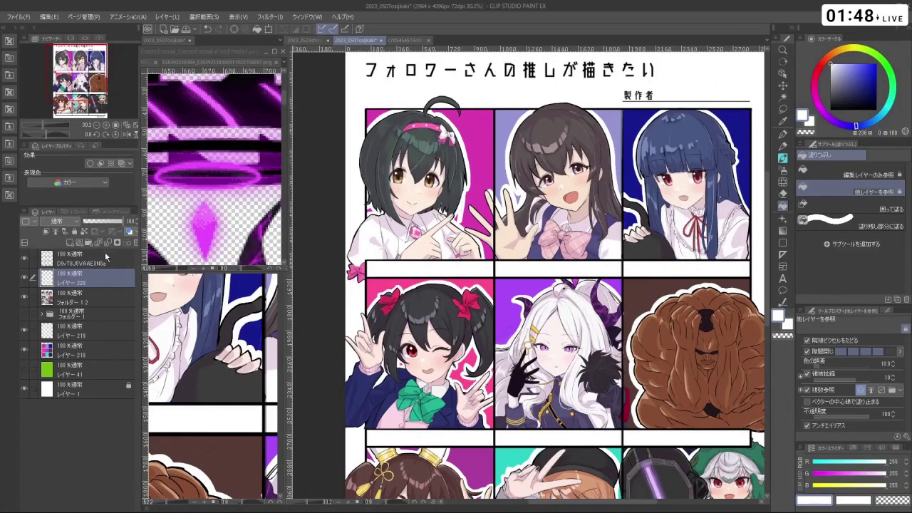
pyautogui.click(106, 256)
pyautogui.click(783, 158)
# - Zoom in on the grid sheet and add new empty layer レイヤー 221 for the creator name
pyautogui.hotkey('ctrl', 'space')
pyautogui.moveTo(454, 104)
pyautogui.mouseDown()
pyautogui.moveTo(476, 106)
pyautogui.moveTo(451, 156)
pyautogui.moveTo(471, 156)
pyautogui.moveTo(399, 159)
pyautogui.moveTo(456, 257)
pyautogui.moveTo(417, 153)
pyautogui.mouseUp()
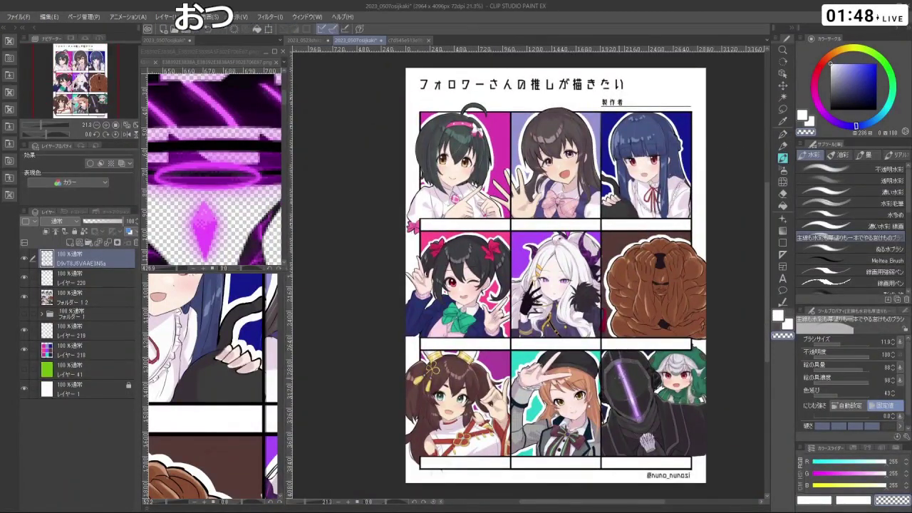
pyautogui.scroll(-1, 425, 415)
pyautogui.scroll(2, 424, 414)
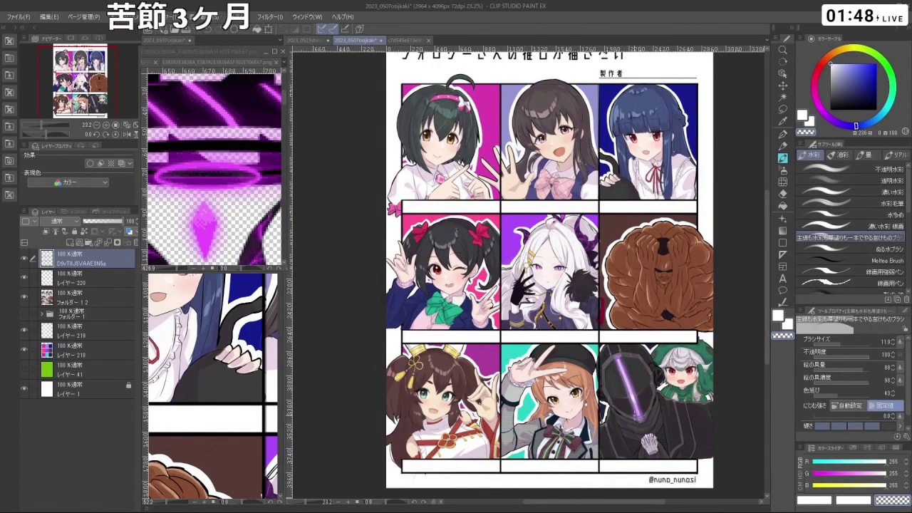
pyautogui.scroll(-1, 550, 275)
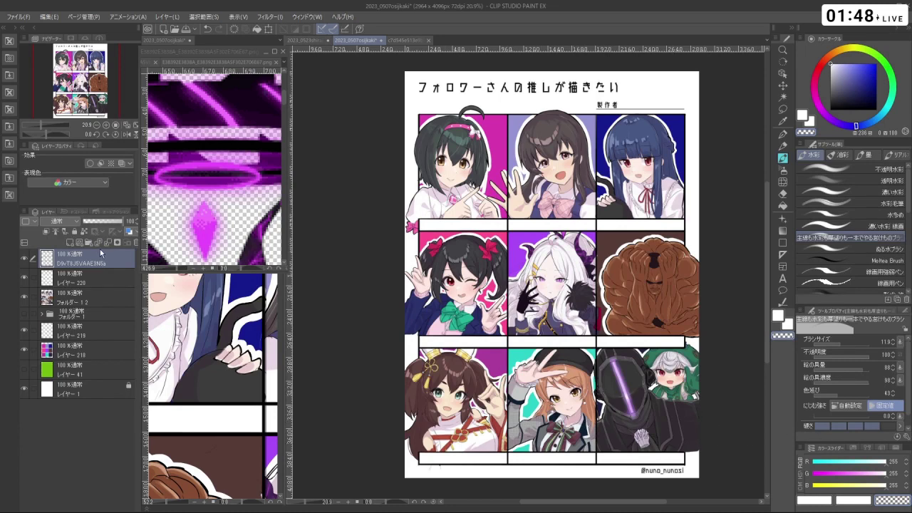
pyautogui.click(70, 242)
# - Switch to black and handwrite the first characters of the creator's name beside 製作者
pyautogui.press('x')
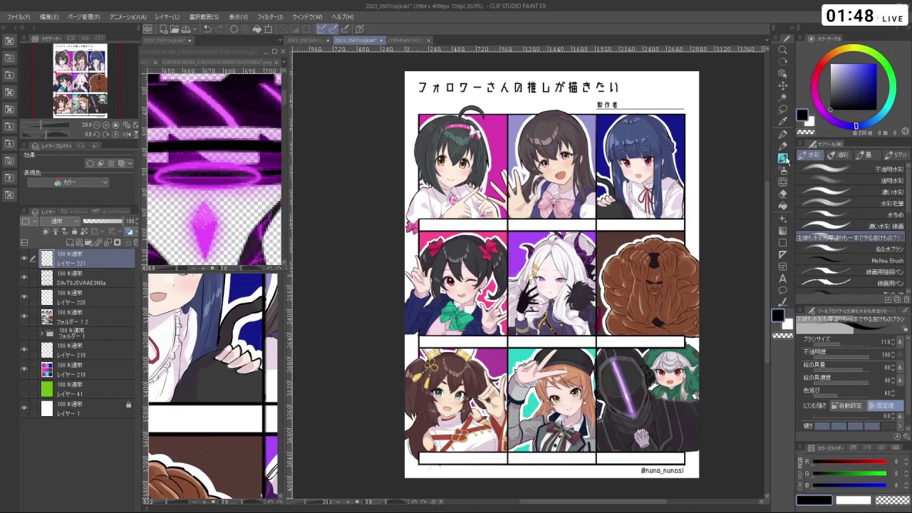
pyautogui.press('space')
pyautogui.scroll(5, 642, 106)
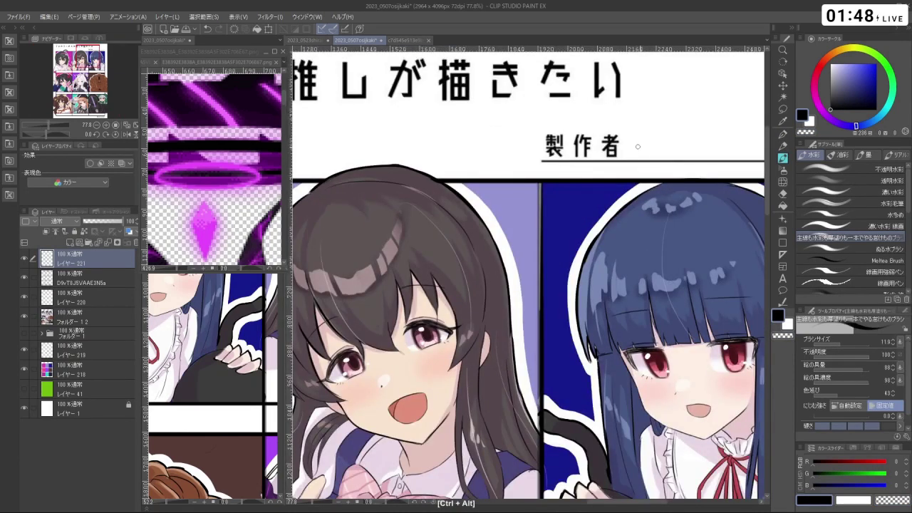
pyautogui.moveTo(618, 213); pyautogui.dragTo(604, 280)
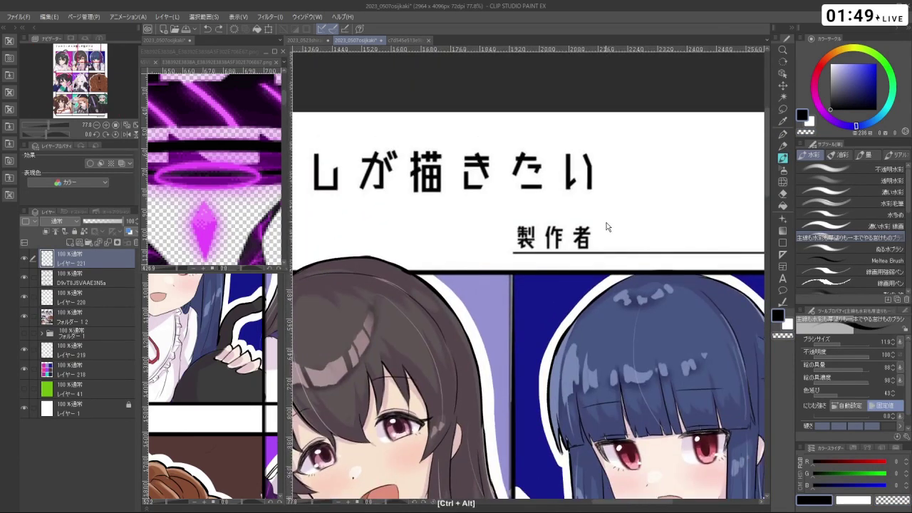
pyautogui.moveTo(607, 227)
pyautogui.mouseDown()
pyautogui.moveTo(607, 248)
pyautogui.moveTo(621, 240)
pyautogui.moveTo(581, 256)
pyautogui.moveTo(610, 247)
pyautogui.mouseUp()
pyautogui.hotkey('ctrl', 'z')
pyautogui.hotkey('ctrl', 'z')
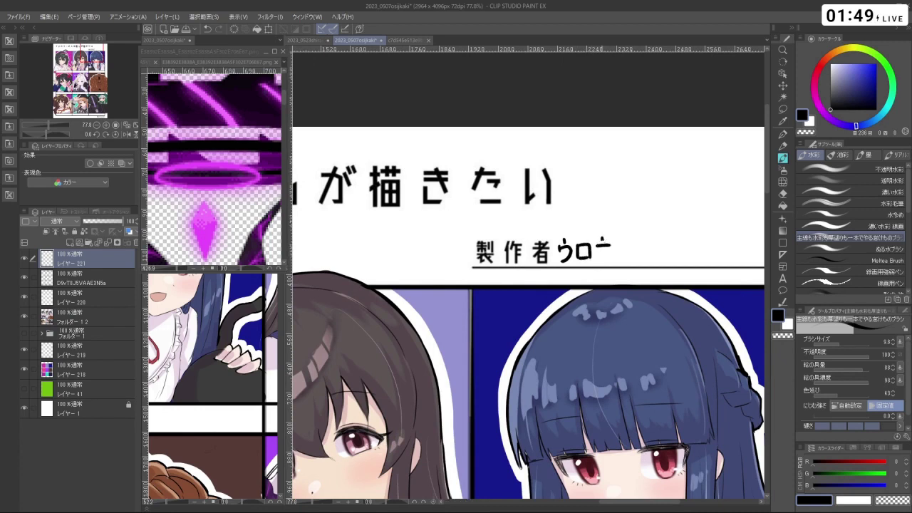
pyautogui.hotkey('ctrl', 'z')
pyautogui.moveTo(610, 238)
pyautogui.mouseDown()
pyautogui.moveTo(625, 257)
pyautogui.moveTo(642, 235)
pyautogui.moveTo(640, 249)
pyautogui.moveTo(642, 235)
pyautogui.moveTo(642, 249)
pyautogui.moveTo(640, 235)
pyautogui.moveTo(667, 263)
pyautogui.moveTo(650, 286)
pyautogui.moveTo(610, 257)
pyautogui.mouseUp()
# - Finish the remaining characters of the name, retrying misdrawn strokes, then zoom out to the page
pyautogui.hotkey('shift', 'space')
pyautogui.hotkey('ctrl', 'z')
pyautogui.hotkey('ctrl', 'z')
pyautogui.hotkey('ctrl', 'z')
pyautogui.press('space')
pyautogui.hotkey('ctrl', 'z')
pyautogui.moveTo(607, 254); pyautogui.dragTo(620, 260)
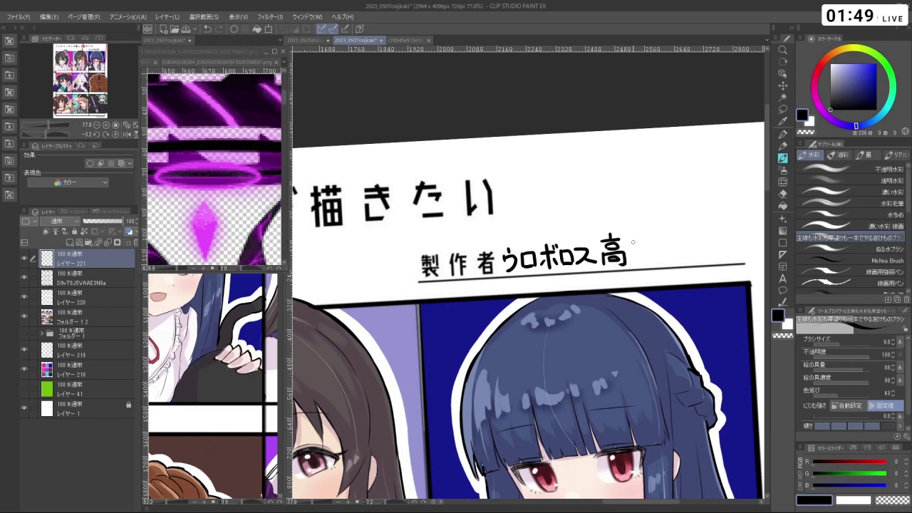
pyautogui.moveTo(638, 239); pyautogui.dragTo(635, 264)
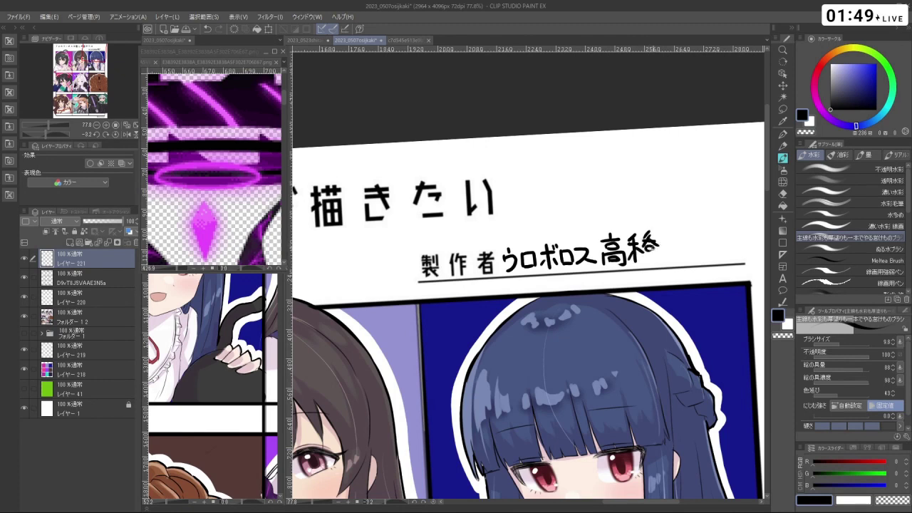
pyautogui.hotkey('ctrl', 'z')
pyautogui.moveTo(644, 251); pyautogui.dragTo(663, 262)
pyautogui.hotkey('ctrl', 'z')
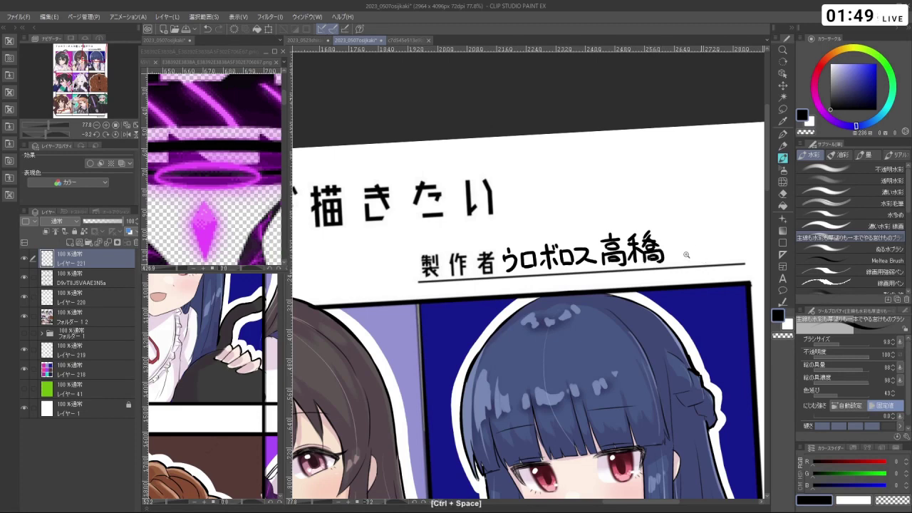
pyautogui.moveTo(689, 259); pyautogui.dragTo(655, 267)
pyautogui.moveTo(663, 301); pyautogui.dragTo(643, 234)
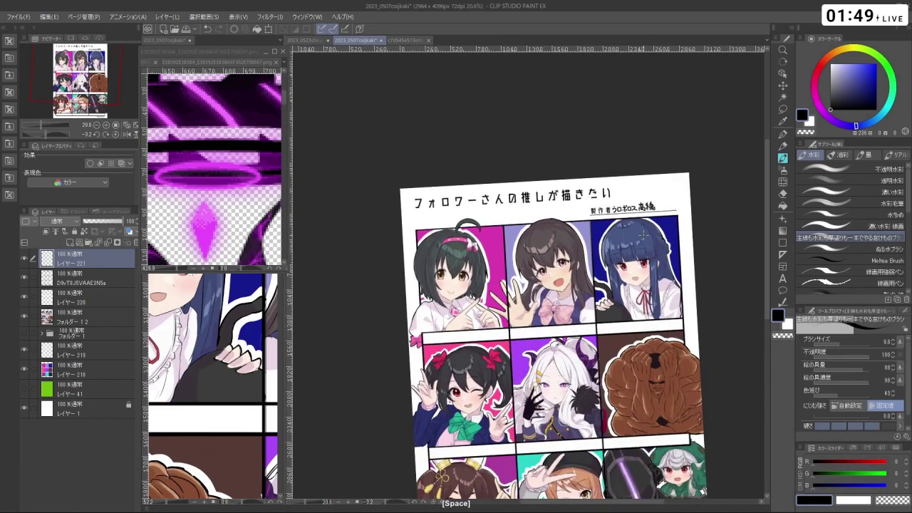
pyautogui.scroll(2, 454, 279)
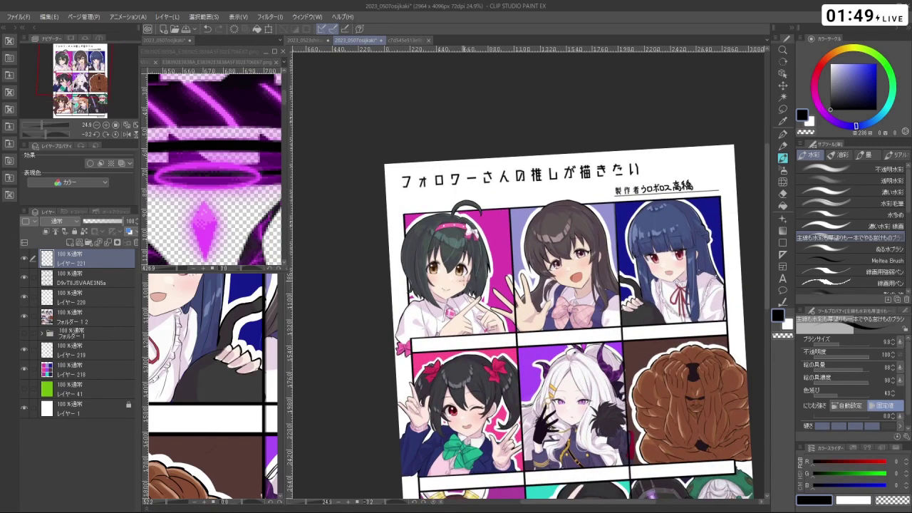
pyautogui.scroll(-3, 557, 243)
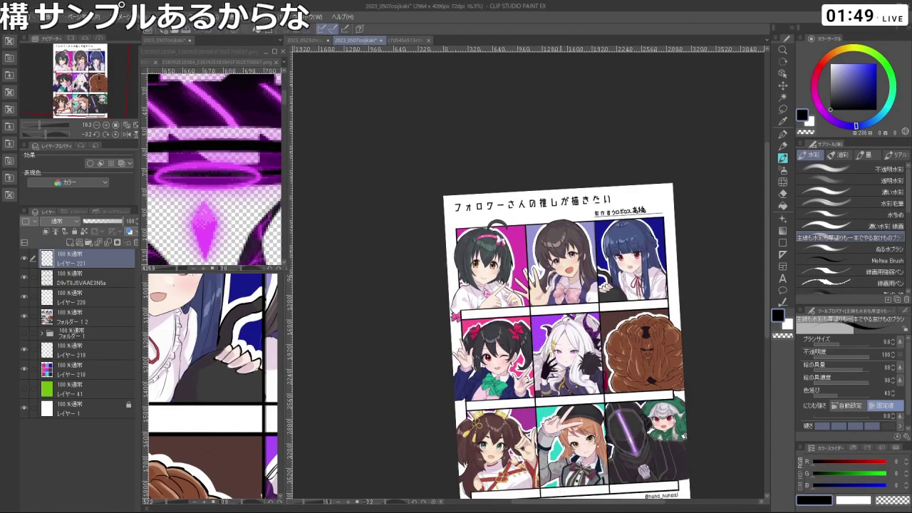
pyautogui.scroll(6, 630, 202)
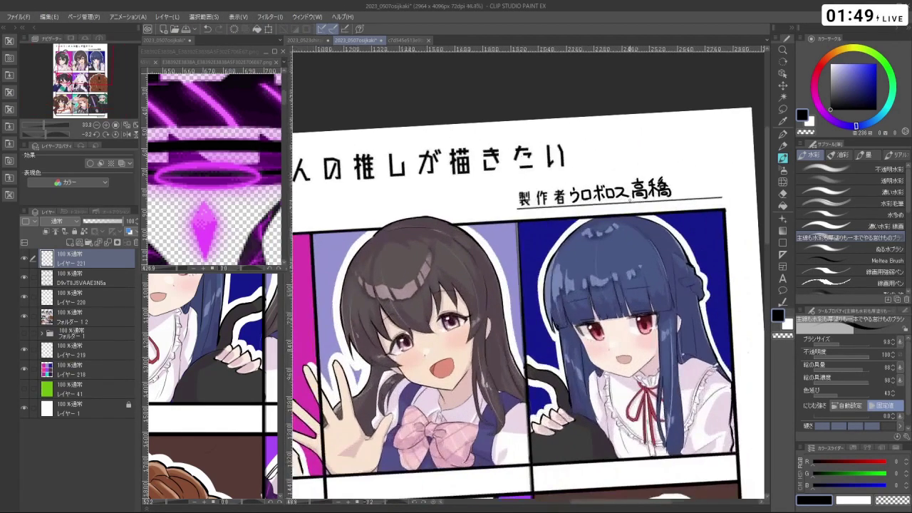
pyautogui.scroll(-2, 630, 202)
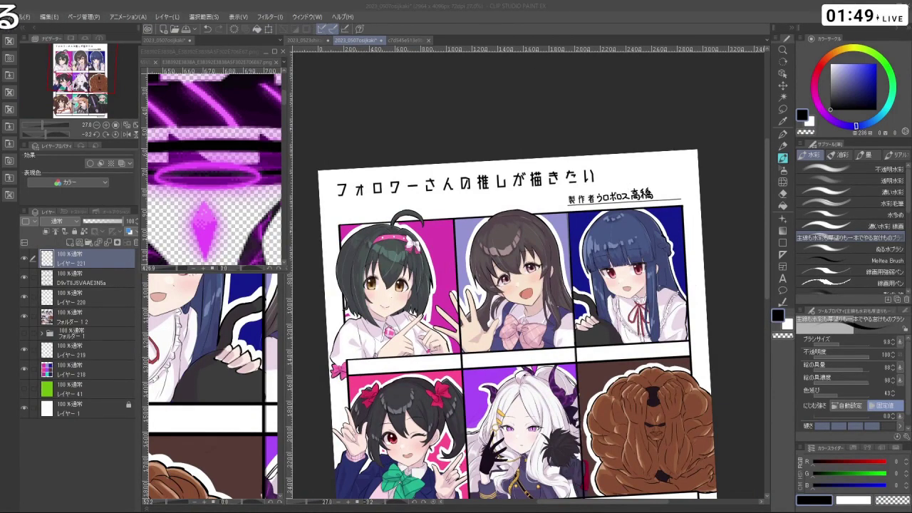
pyautogui.scroll(-5, 717, 265)
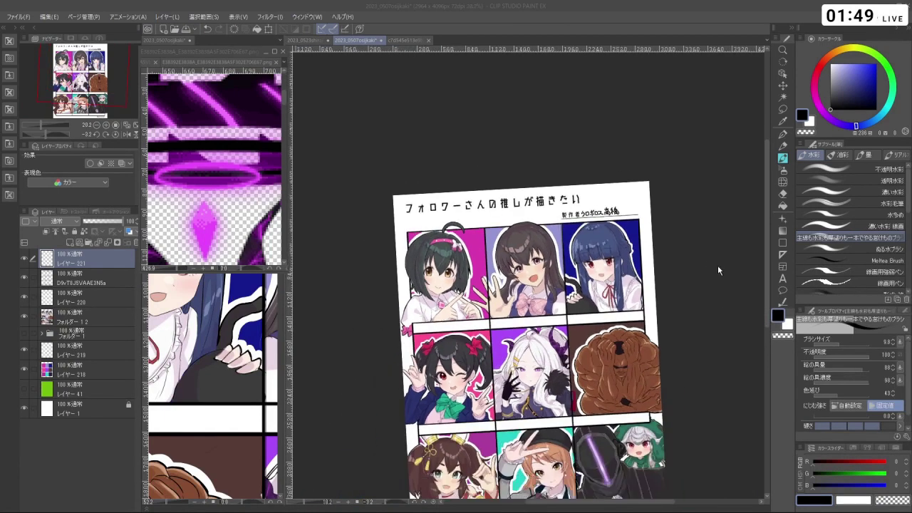
pyautogui.scroll(1, 680, 450)
pyautogui.scroll(-2, 623, 461)
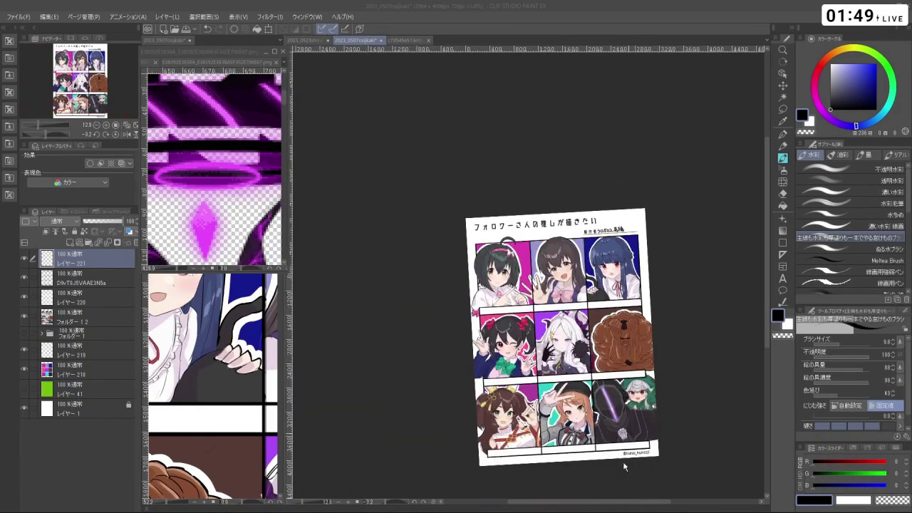
pyautogui.scroll(2, 617, 463)
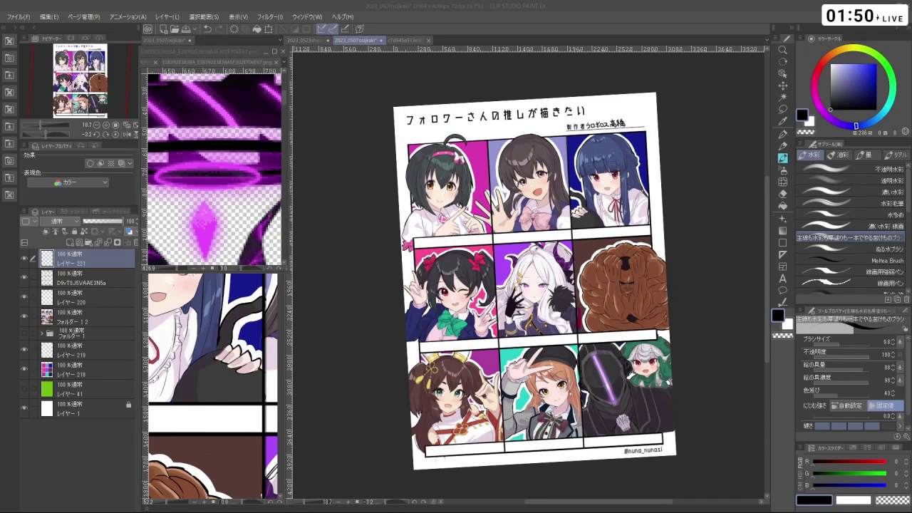
# - Zoom in on the top-left character's white name bar
pyautogui.scroll(3, 467, 240)
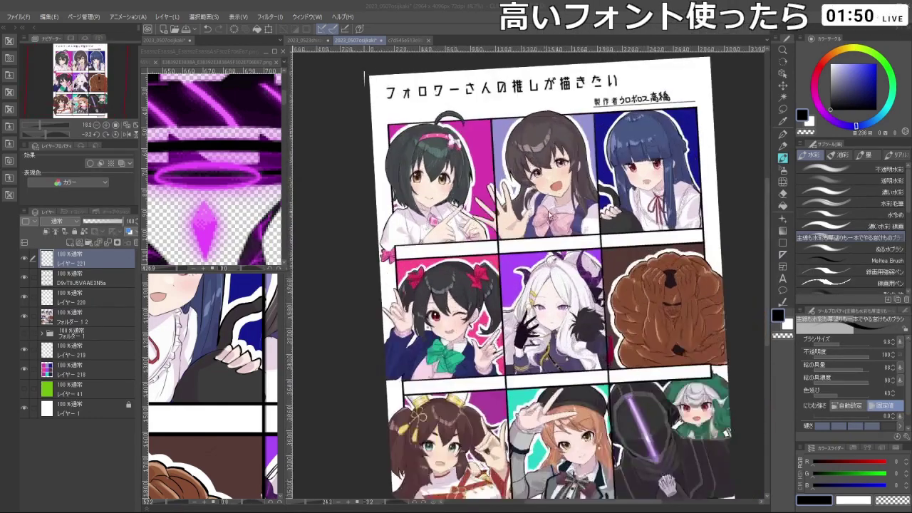
pyautogui.scroll(2, 479, 207)
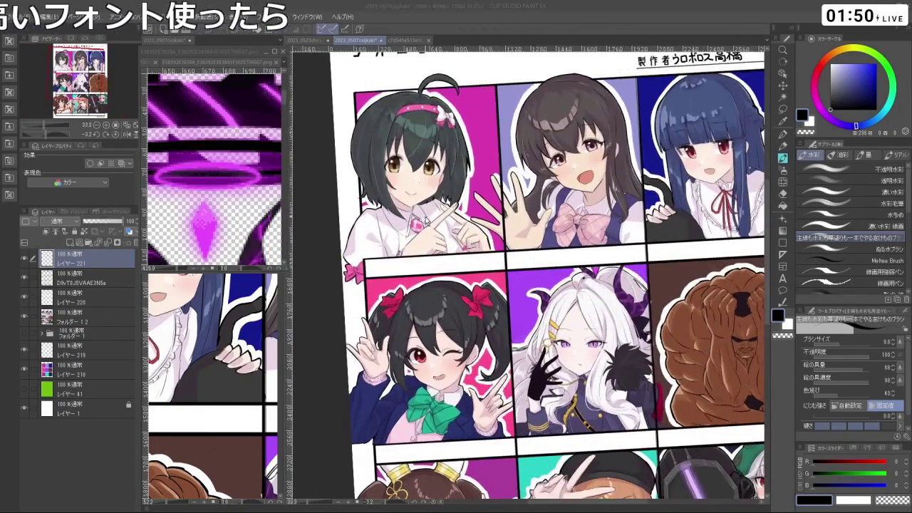
pyautogui.scroll(-3, 428, 223)
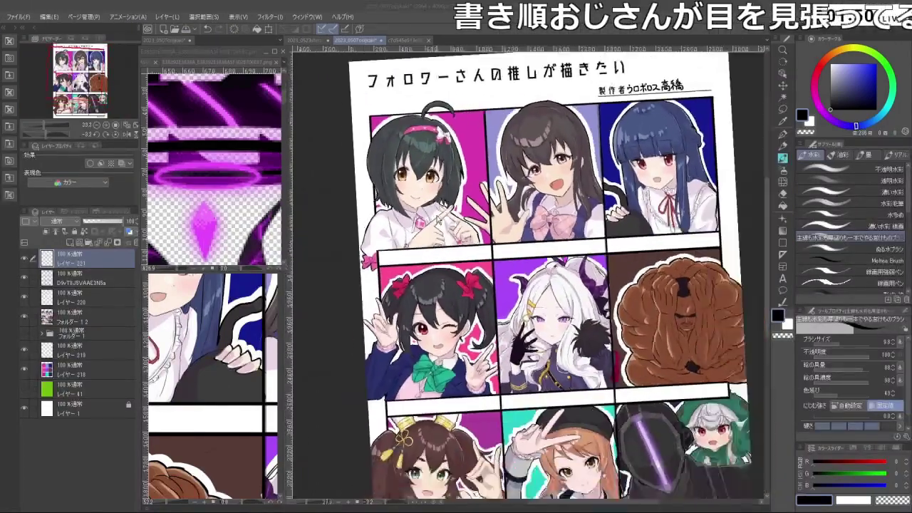
pyautogui.scroll(1, 503, 181)
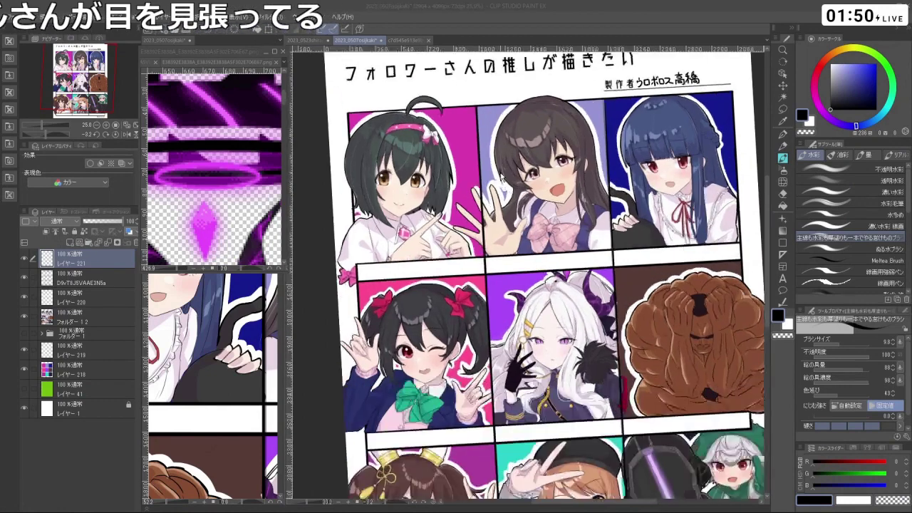
pyautogui.scroll(1, 502, 179)
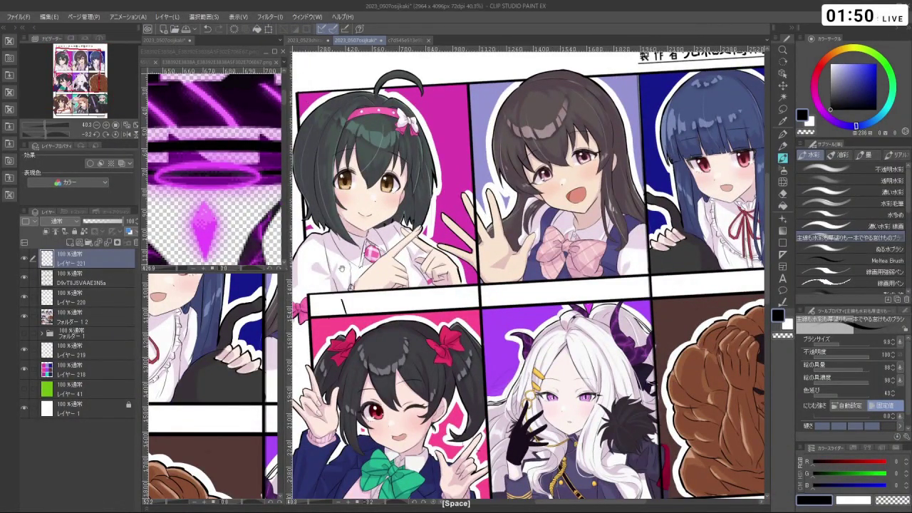
pyautogui.moveTo(348, 293)
pyautogui.mouseDown()
pyautogui.moveTo(412, 296)
pyautogui.moveTo(403, 332)
pyautogui.moveTo(392, 327)
pyautogui.moveTo(421, 330)
pyautogui.mouseUp()
pyautogui.scroll(2, 412, 297)
# - Hand-letter 小 and the first strokes of 日, redoing trial strokes
pyautogui.hotkey('ctrl', 'z')
pyautogui.hotkey('ctrl', 'y')
pyautogui.hotkey('ctrl', 'z')
pyautogui.hotkey('ctrl', 'y')
pyautogui.hotkey('ctrl', 'z')
pyautogui.hotkey('ctrl', 'z')
pyautogui.moveTo(424, 306)
pyautogui.mouseDown()
pyautogui.moveTo(440, 305)
pyautogui.moveTo(442, 329)
pyautogui.moveTo(422, 330)
pyautogui.mouseUp()
pyautogui.hotkey('ctrl', 'z')
pyautogui.hotkey('ctrl', 'z')
pyautogui.moveTo(424, 306)
pyautogui.mouseDown()
pyautogui.moveTo(442, 329)
pyautogui.moveTo(436, 305)
pyautogui.moveTo(441, 329)
pyautogui.mouseUp()
pyautogui.hotkey('ctrl', 'z')
pyautogui.hotkey('ctrl', 'z')
pyautogui.hotkey('ctrl', 'z')
pyautogui.hotkey('ctrl', 'z')
# - Hand-letter 向 and 美 after 小日, redrawing misdrawn strokes
pyautogui.hotkey('shift', 'space')
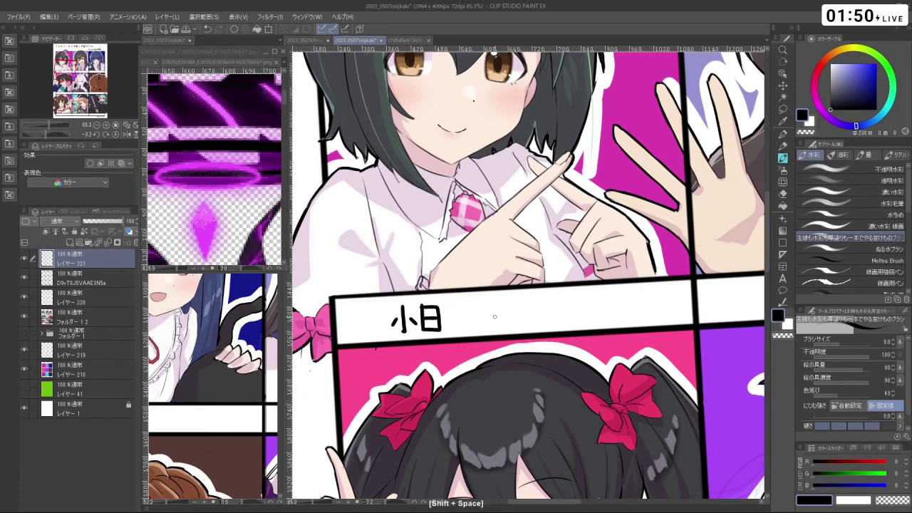
pyautogui.moveTo(445, 305); pyautogui.dragTo(446, 329)
pyautogui.moveTo(448, 308)
pyautogui.mouseDown()
pyautogui.moveTo(471, 313)
pyautogui.moveTo(464, 328)
pyautogui.moveTo(455, 321)
pyautogui.moveTo(463, 320)
pyautogui.mouseUp()
pyautogui.hotkey('ctrl', 'z')
pyautogui.moveTo(455, 322)
pyautogui.mouseDown()
pyautogui.moveTo(497, 302)
pyautogui.moveTo(505, 314)
pyautogui.moveTo(483, 335)
pyautogui.moveTo(510, 331)
pyautogui.moveTo(481, 322)
pyautogui.moveTo(482, 331)
pyautogui.moveTo(509, 318)
pyautogui.mouseUp()
pyautogui.hotkey('ctrl', 'z')
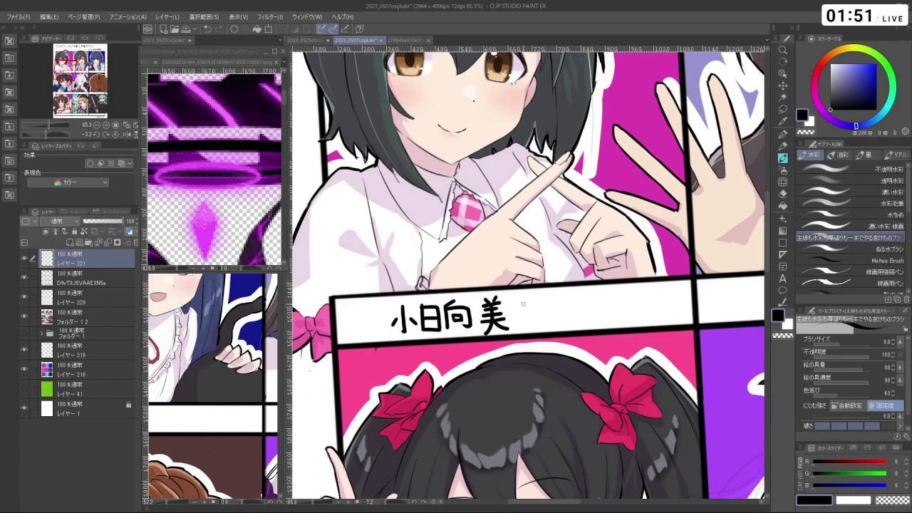
# - Letter the final character 穂 to complete 小日向美穂, then zoom out
pyautogui.moveTo(529, 295)
pyautogui.mouseDown()
pyautogui.moveTo(519, 305)
pyautogui.moveTo(533, 306)
pyautogui.mouseUp()
pyautogui.moveTo(526, 301)
pyautogui.mouseDown()
pyautogui.moveTo(526, 329)
pyautogui.moveTo(519, 322)
pyautogui.moveTo(537, 320)
pyautogui.moveTo(556, 296)
pyautogui.moveTo(546, 296)
pyautogui.mouseUp()
pyautogui.moveTo(545, 299); pyautogui.dragTo(545, 318)
pyautogui.moveTo(539, 300)
pyautogui.mouseDown()
pyautogui.moveTo(538, 313)
pyautogui.moveTo(553, 314)
pyautogui.moveTo(538, 318)
pyautogui.mouseUp()
pyautogui.hotkey('ctrl', 'z')
pyautogui.hotkey('ctrl', 'z')
pyautogui.moveTo(540, 304)
pyautogui.mouseDown()
pyautogui.moveTo(549, 316)
pyautogui.moveTo(546, 296)
pyautogui.moveTo(554, 300)
pyautogui.moveTo(539, 317)
pyautogui.mouseUp()
pyautogui.hotkey('ctrl', 'z')
pyautogui.moveTo(540, 305)
pyautogui.mouseDown()
pyautogui.moveTo(552, 317)
pyautogui.moveTo(546, 329)
pyautogui.moveTo(538, 318)
pyautogui.mouseUp()
pyautogui.moveTo(539, 302); pyautogui.dragTo(554, 316)
pyautogui.moveTo(546, 298)
pyautogui.mouseDown()
pyautogui.moveTo(556, 329)
pyautogui.moveTo(549, 325)
pyautogui.mouseUp()
pyautogui.moveTo(558, 322); pyautogui.dragTo(560, 328)
pyautogui.hotkey('ctrl', 'z')
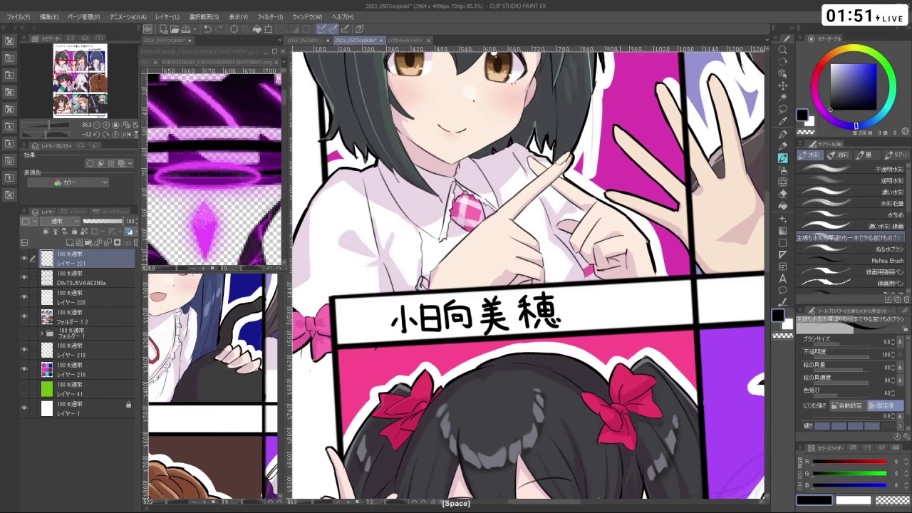
pyautogui.scroll(-5, 527, 275)
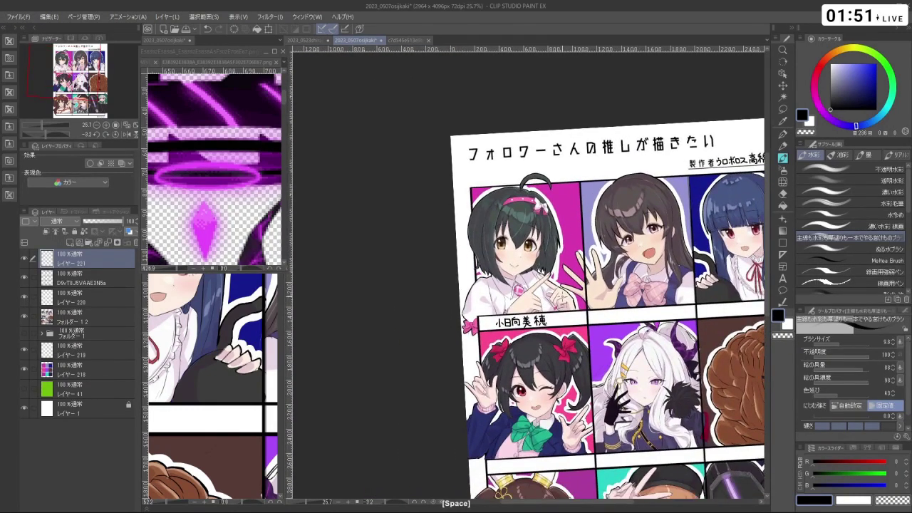
# - Lasso-select 美 and move it beside 穂
pyautogui.press('m')
pyautogui.keyDown('ctrl'); pyautogui.click(531, 333); pyautogui.keyUp('ctrl')
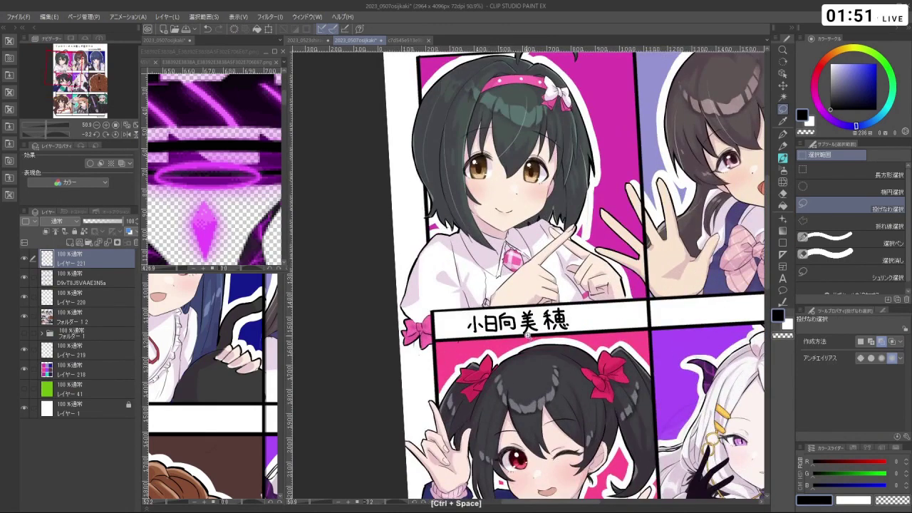
pyautogui.keyDown('ctrl'); pyautogui.click(528, 334); pyautogui.keyUp('ctrl')
pyautogui.moveTo(523, 333)
pyautogui.mouseDown()
pyautogui.moveTo(516, 293)
pyautogui.moveTo(536, 283)
pyautogui.moveTo(548, 334)
pyautogui.moveTo(545, 314)
pyautogui.mouseUp()
pyautogui.hotkey('ctrl', 't')
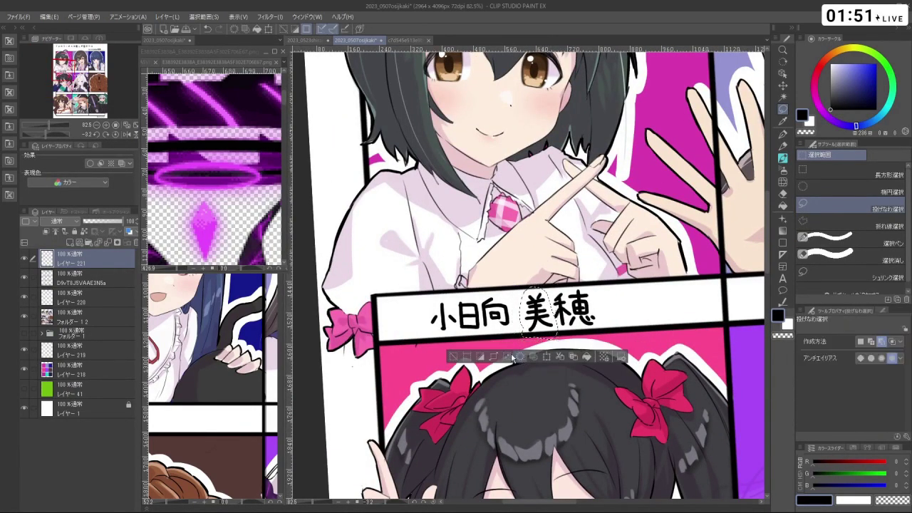
pyautogui.click(513, 358)
# - Lasso-select 小日向 and move it to leave a gap before 美穂
pyautogui.keyDown('ctrl'); pyautogui.keyDown('alt'); pyautogui.click(471, 336); pyautogui.keyUp('alt'); pyautogui.keyUp('ctrl')
pyautogui.moveTo(596, 260); pyautogui.dragTo(586, 287)
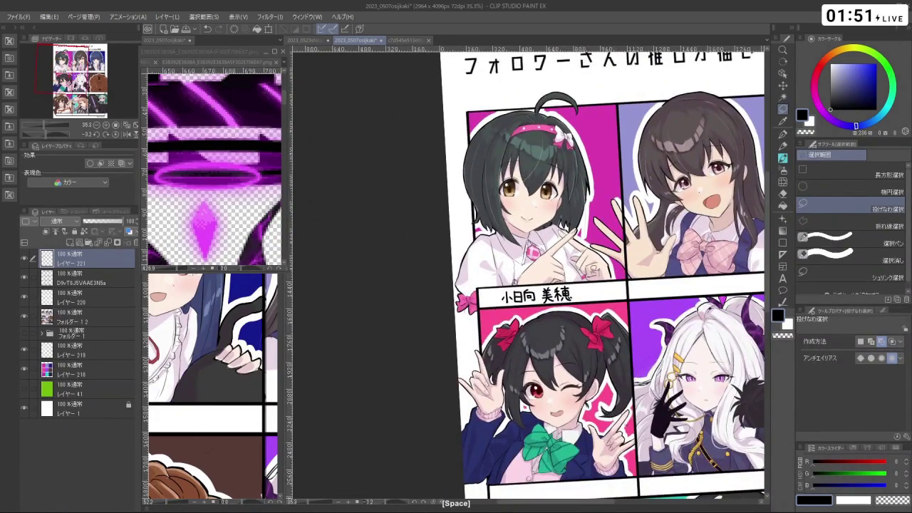
pyautogui.keyDown('ctrl'); pyautogui.click(505, 326); pyautogui.keyUp('ctrl')
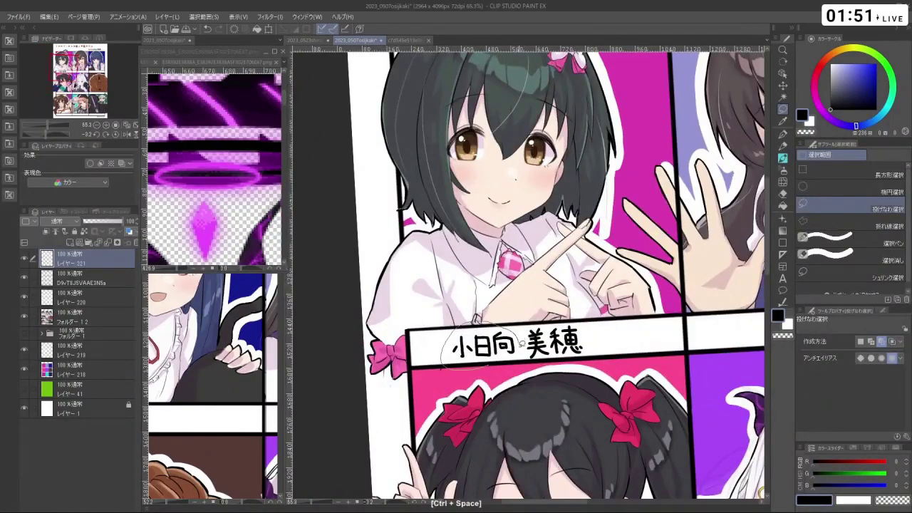
pyautogui.moveTo(438, 367); pyautogui.dragTo(522, 368)
pyautogui.hotkey('ctrl', 't')
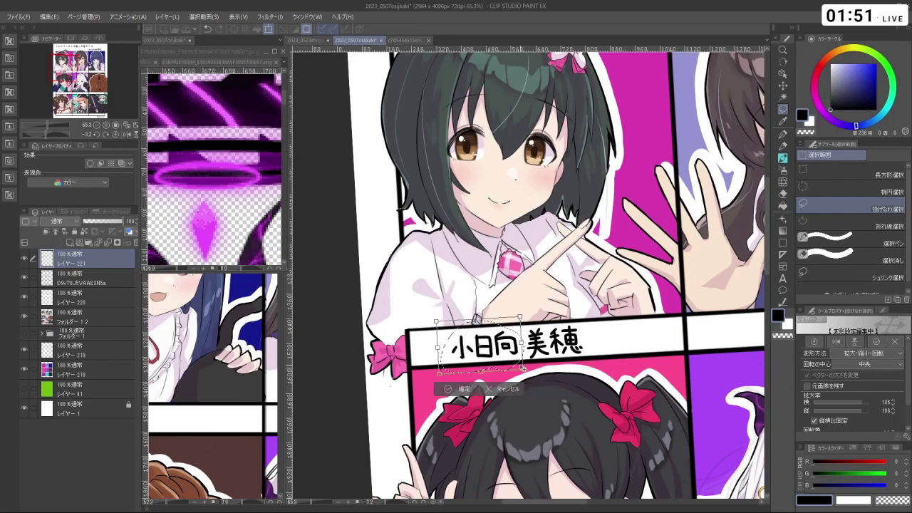
pyautogui.click(463, 388)
# - Select the whole name 小日向 美穂 and shift it slightly right within the bar
pyautogui.keyDown('ctrl'); pyautogui.keyDown('alt'); pyautogui.click(601, 320); pyautogui.keyUp('alt'); pyautogui.keyUp('ctrl')
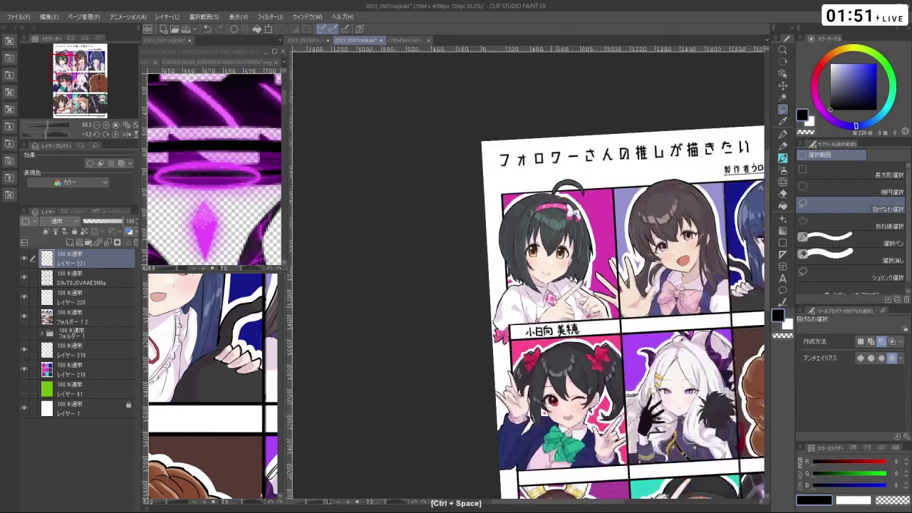
pyautogui.keyDown('ctrl'); pyautogui.click(468, 331); pyautogui.keyUp('ctrl')
pyautogui.hotkey('ctrl', 'z')
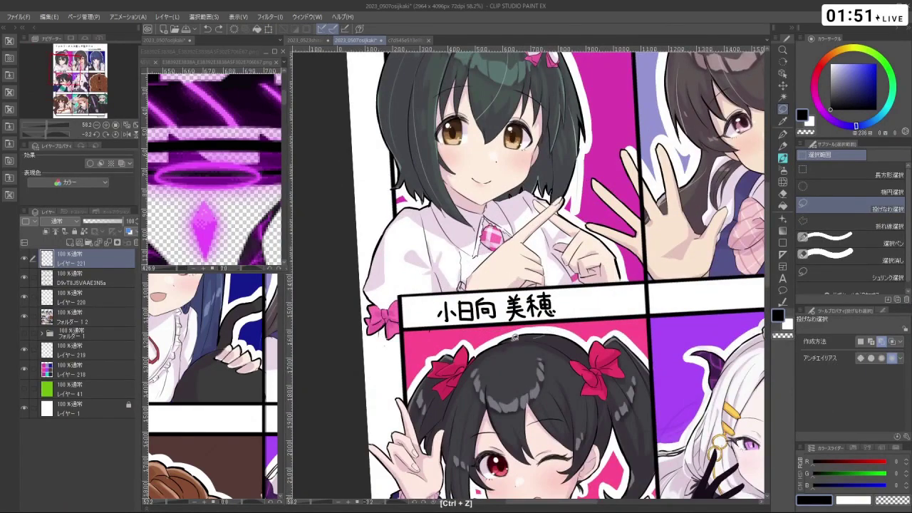
pyautogui.moveTo(513, 337); pyautogui.dragTo(570, 318)
pyautogui.hotkey('ctrl', 't')
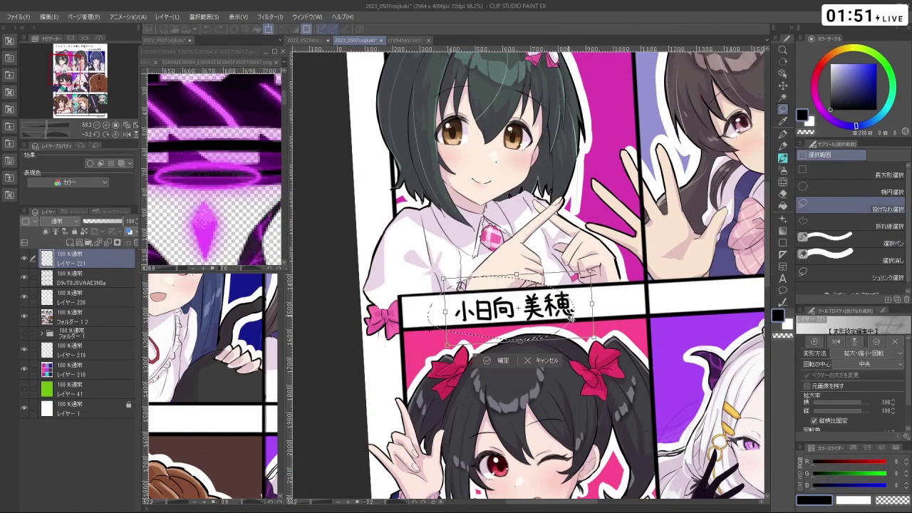
pyautogui.click(487, 360)
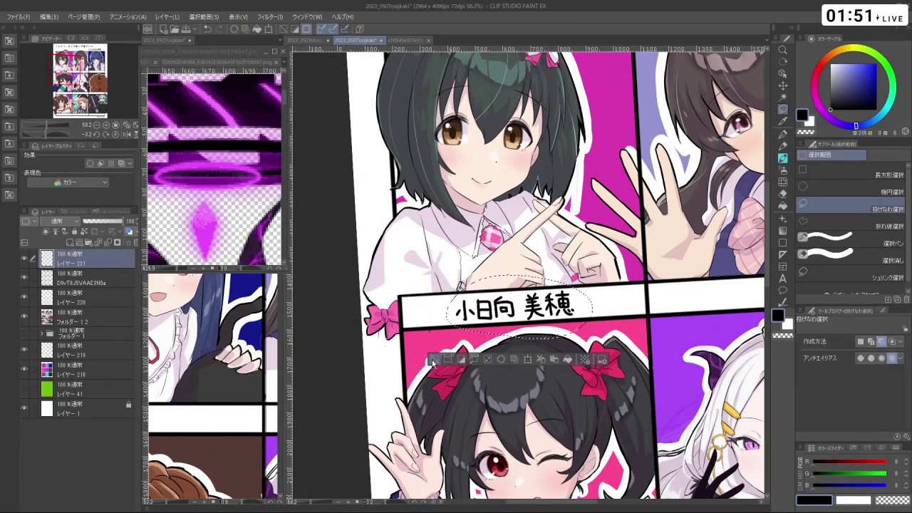
pyautogui.scroll(-4, 433, 361)
pyautogui.moveTo(550, 295); pyautogui.dragTo(511, 297)
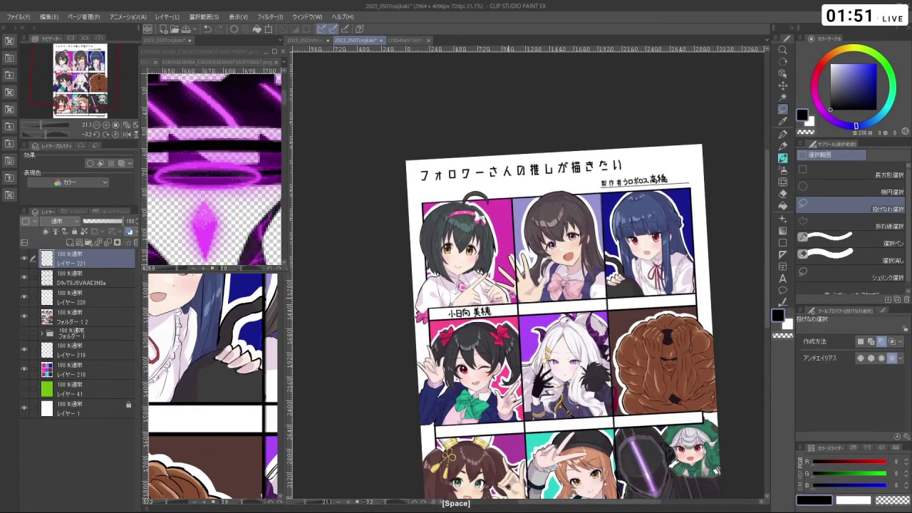
pyautogui.scroll(-1, 507, 342)
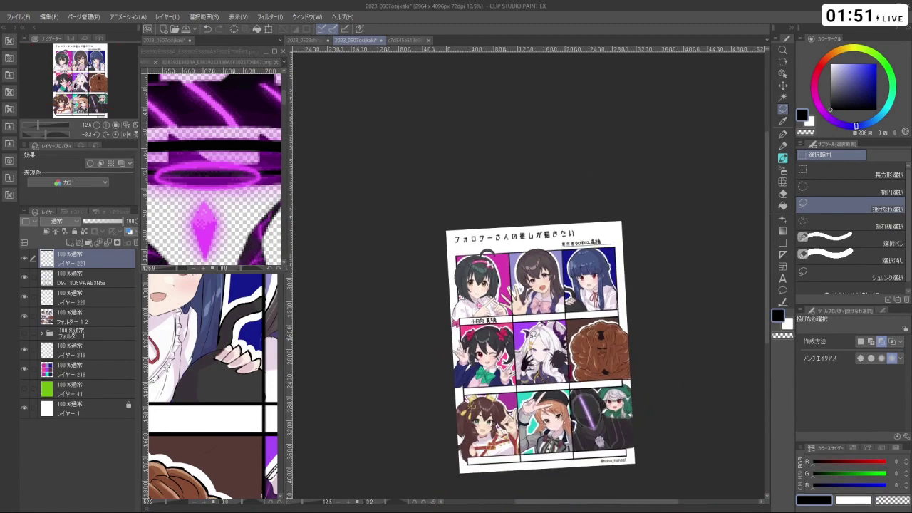
pyautogui.scroll(2, 560, 317)
# - Return to the watercolour brush, pan to the top-middle name bar, and reset rotation to 0°
pyautogui.click(783, 158)
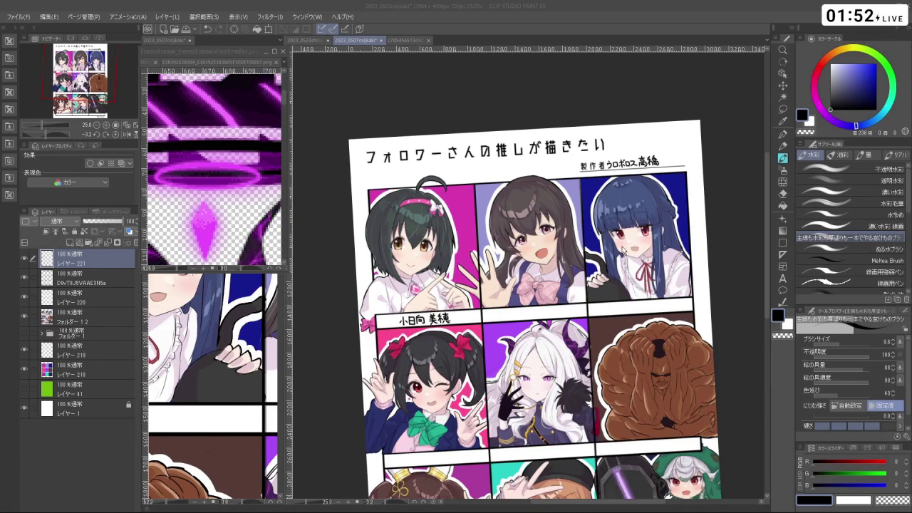
pyautogui.moveTo(605, 193); pyautogui.dragTo(693, 128)
pyautogui.click(125, 134)
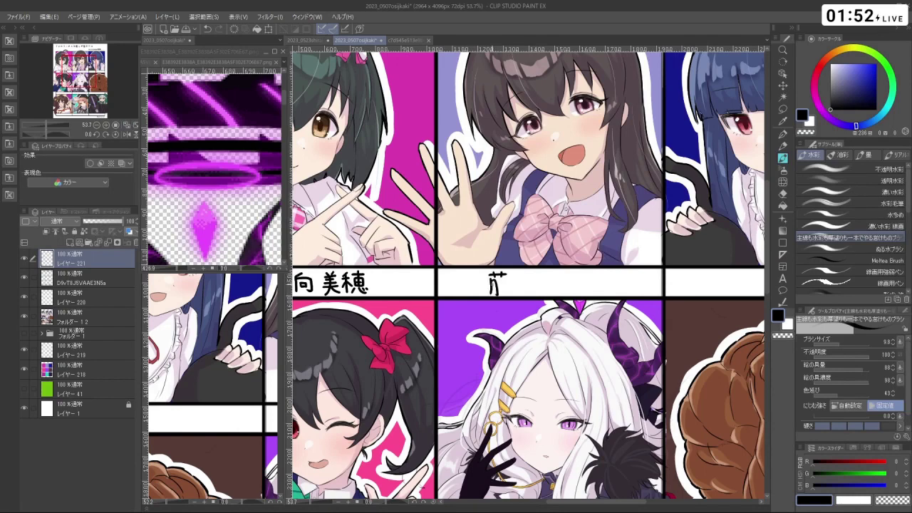
# - Hand-letter 藤 in the middle name bar, redoing stray strokes
pyautogui.hotkey('ctrl', 'z')
pyautogui.hotkey('ctrl', 'y')
pyautogui.moveTo(502, 283); pyautogui.dragTo(508, 283)
pyautogui.hotkey('ctrl', 'z')
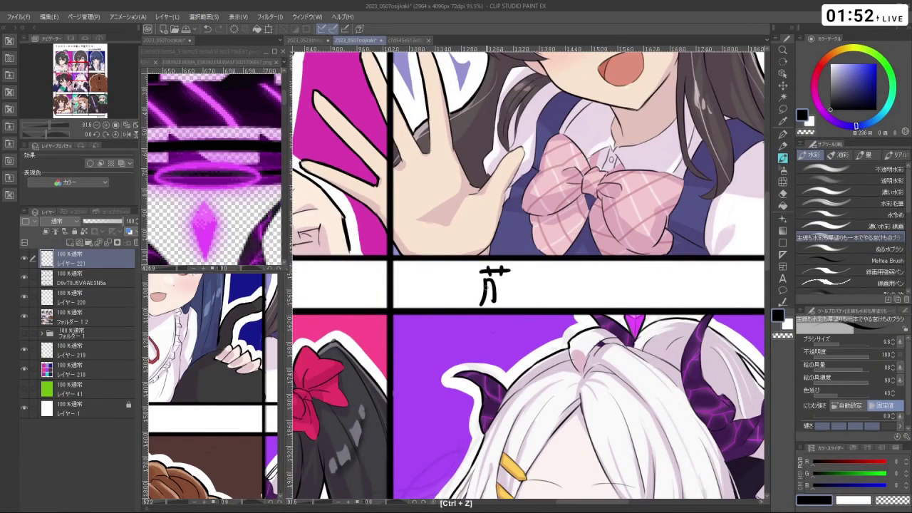
pyautogui.moveTo(490, 280); pyautogui.dragTo(491, 290)
pyautogui.hotkey('ctrl', 'z')
pyautogui.moveTo(488, 297); pyautogui.dragTo(492, 305)
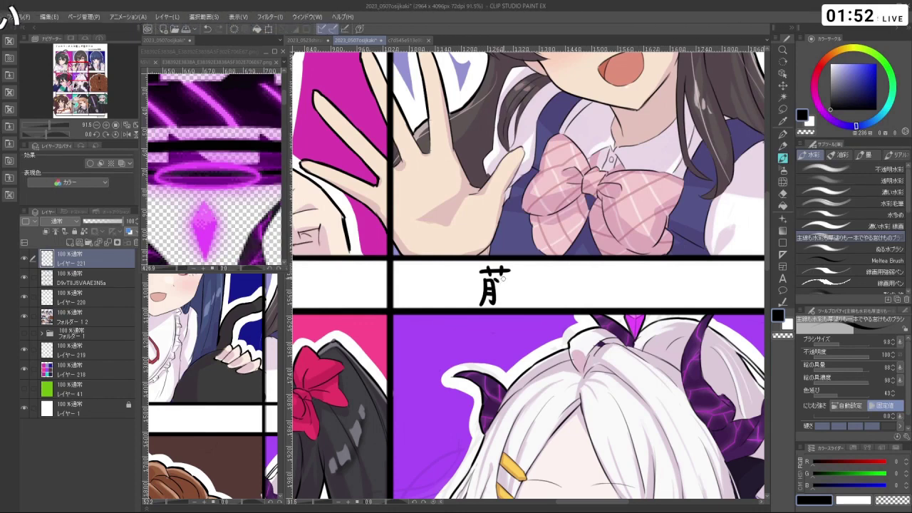
pyautogui.hotkey('ctrl', 'z')
pyautogui.moveTo(503, 287)
pyautogui.mouseDown()
pyautogui.moveTo(514, 297)
pyautogui.moveTo(500, 303)
pyautogui.moveTo(508, 295)
pyautogui.mouseUp()
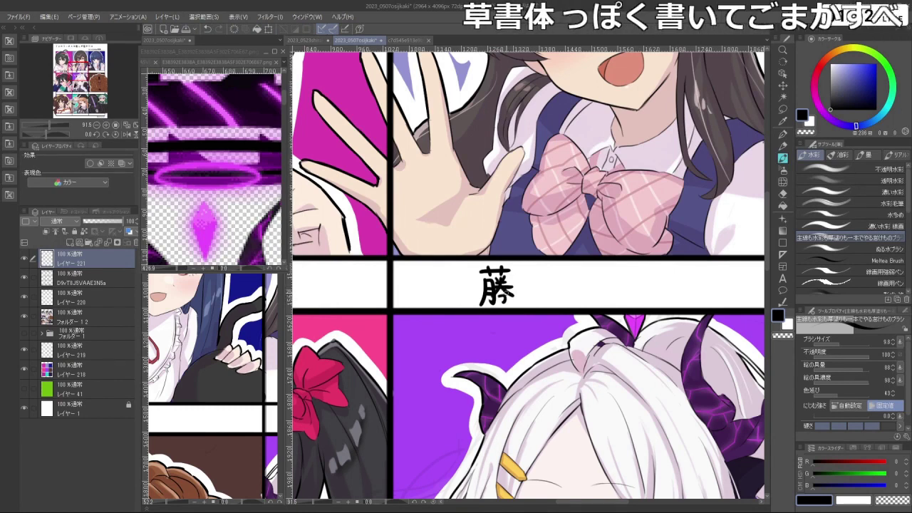
pyautogui.hotkey('ctrl', 'z')
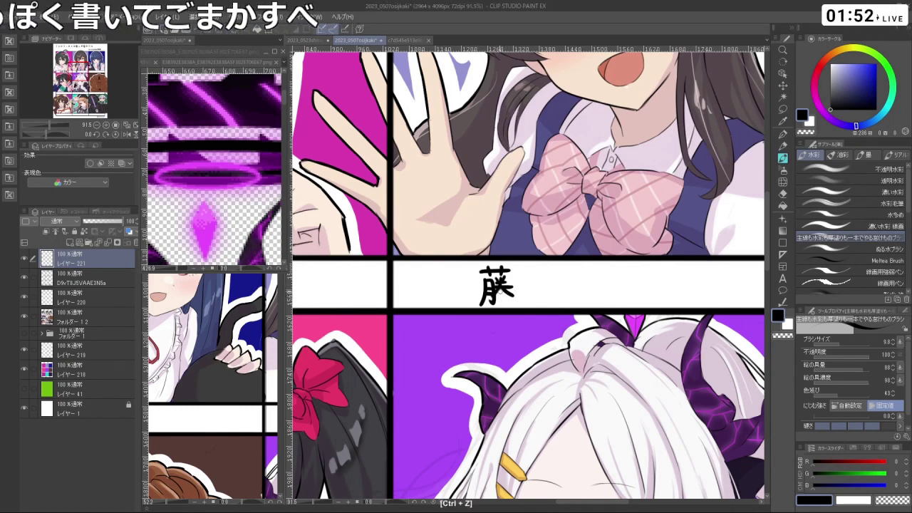
pyautogui.moveTo(506, 292); pyautogui.dragTo(510, 304)
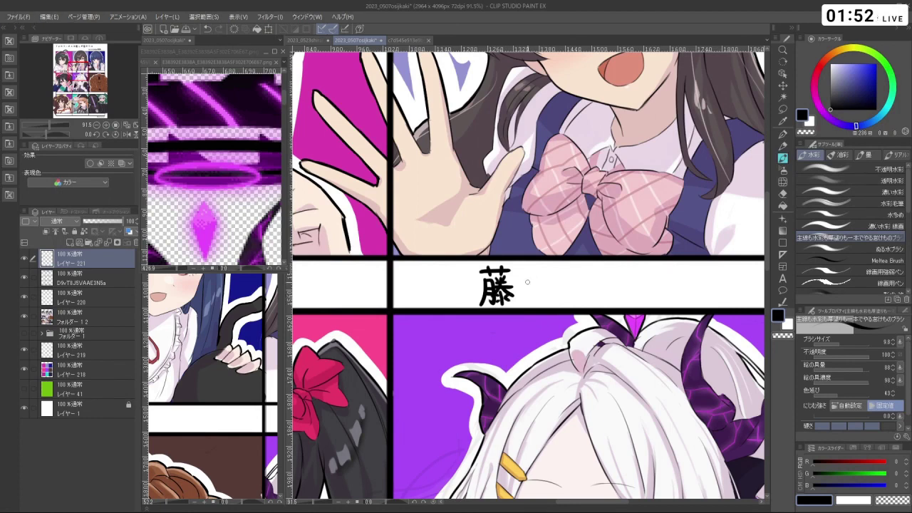
# - Letter 原 to complete 藤原, then zoom out to the whole page
pyautogui.moveTo(520, 270)
pyautogui.mouseDown()
pyautogui.moveTo(545, 269)
pyautogui.moveTo(513, 305)
pyautogui.mouseUp()
pyautogui.moveTo(531, 271); pyautogui.dragTo(529, 280)
pyautogui.moveTo(528, 275)
pyautogui.mouseDown()
pyautogui.moveTo(530, 288)
pyautogui.moveTo(537, 277)
pyautogui.moveTo(529, 289)
pyautogui.moveTo(545, 285)
pyautogui.moveTo(535, 302)
pyautogui.mouseUp()
pyautogui.hotkey('ctrl', 'z')
pyautogui.moveTo(531, 292); pyautogui.dragTo(526, 300)
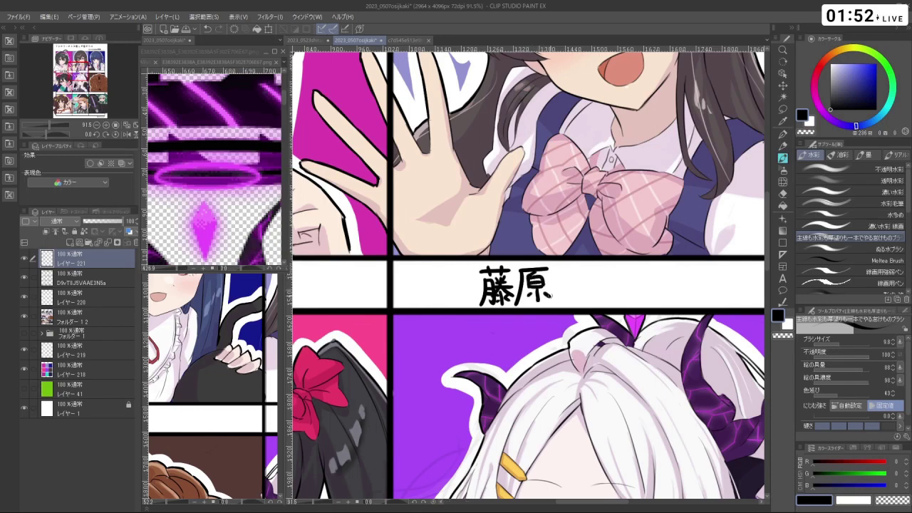
pyautogui.moveTo(602, 286); pyautogui.dragTo(513, 358)
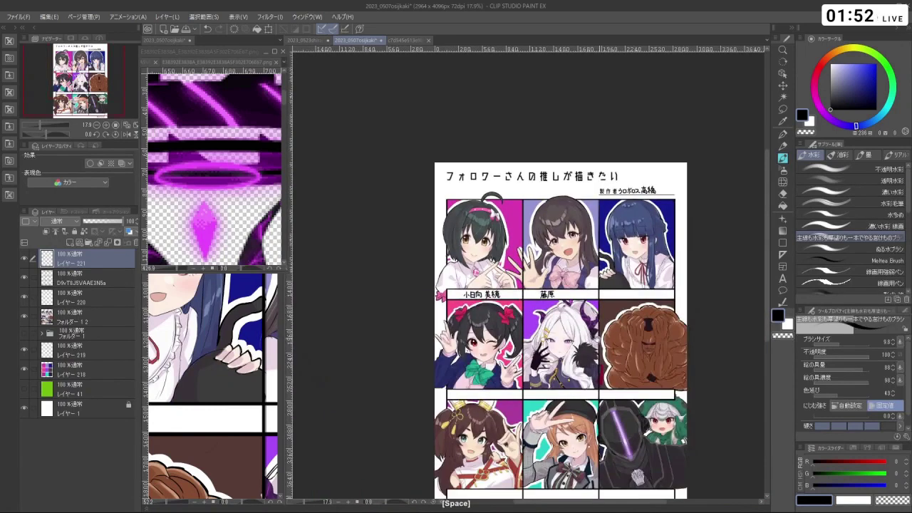
pyautogui.moveTo(561, 327); pyautogui.dragTo(522, 302)
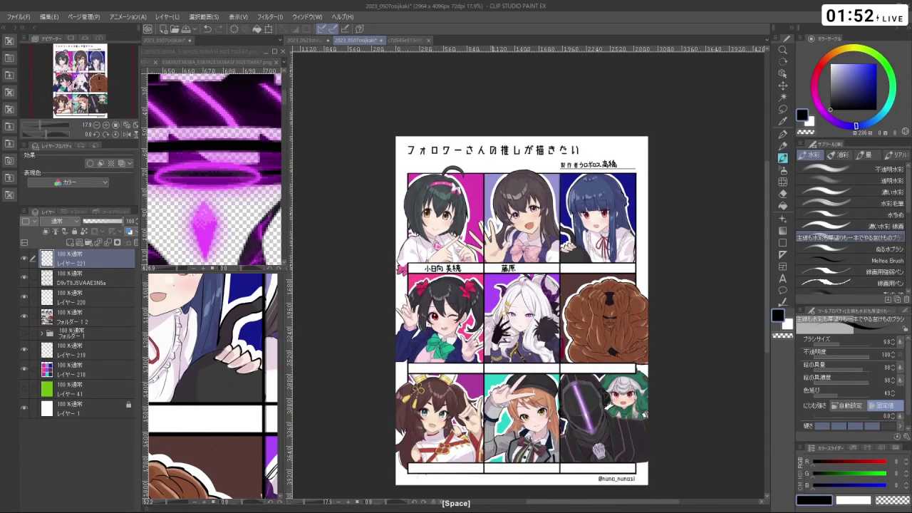
# - Erase the hand-lettered names with a large brush and start a text box in the first bar
pyautogui.scroll(2, 455, 174)
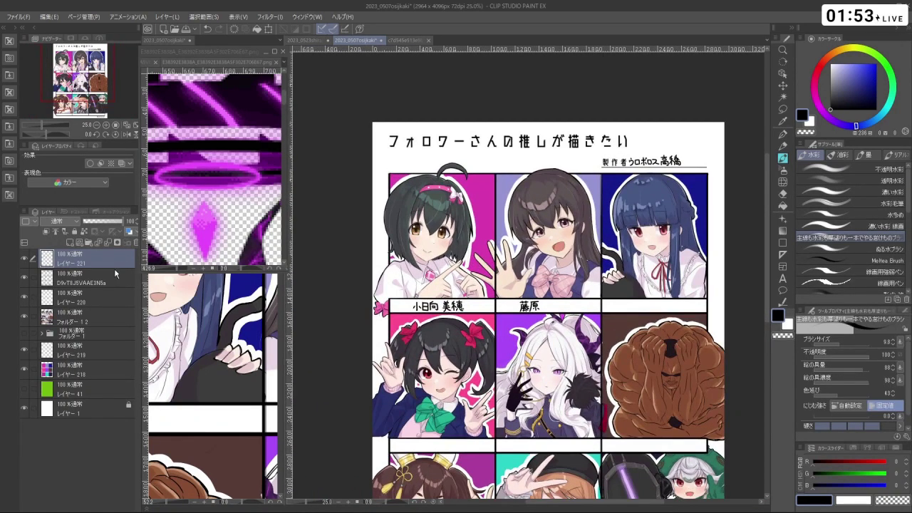
pyautogui.moveTo(456, 306); pyautogui.dragTo(492, 303)
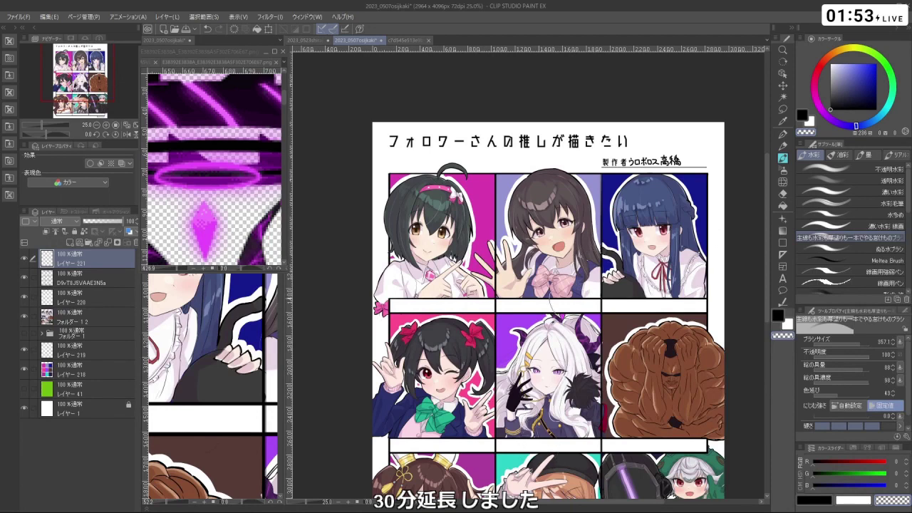
pyautogui.click(783, 278)
pyautogui.click(420, 308)
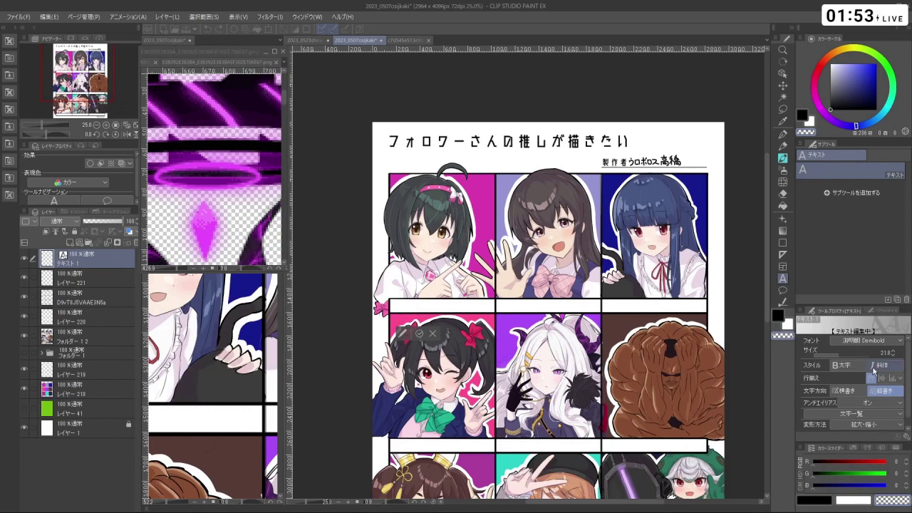
# - Type 小日向美穂 as horizontal text in 游ゴシック Medium and enlarge it
pyautogui.click(845, 391)
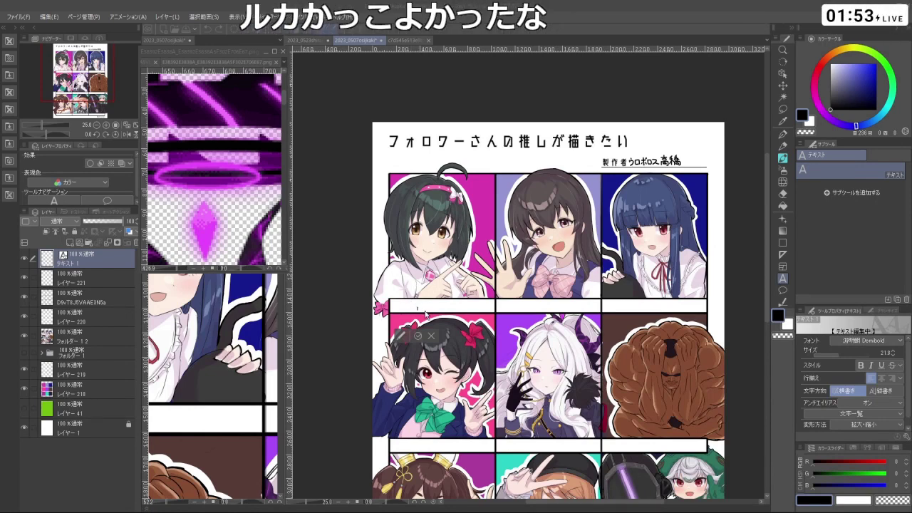
pyautogui.scroll(1, 418, 307)
pyautogui.scroll(1, 421, 306)
pyautogui.write('本日何覚醒')
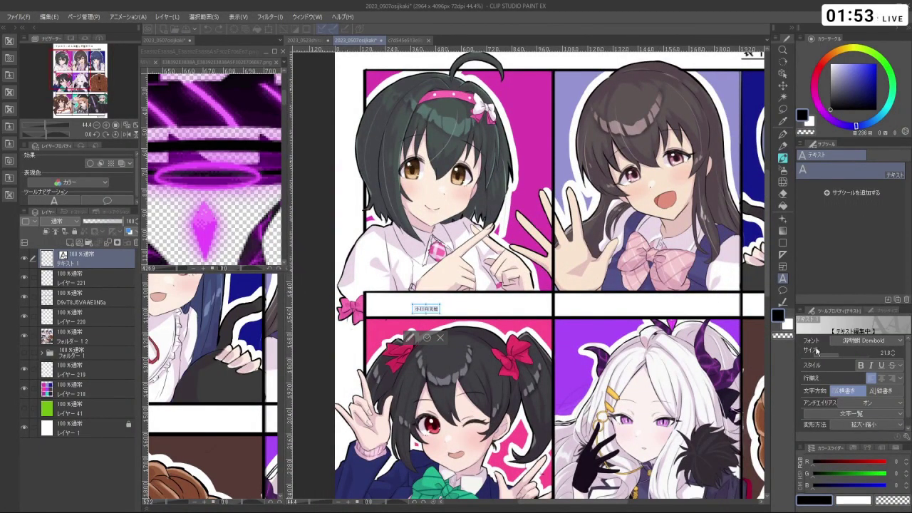
pyautogui.click(861, 345)
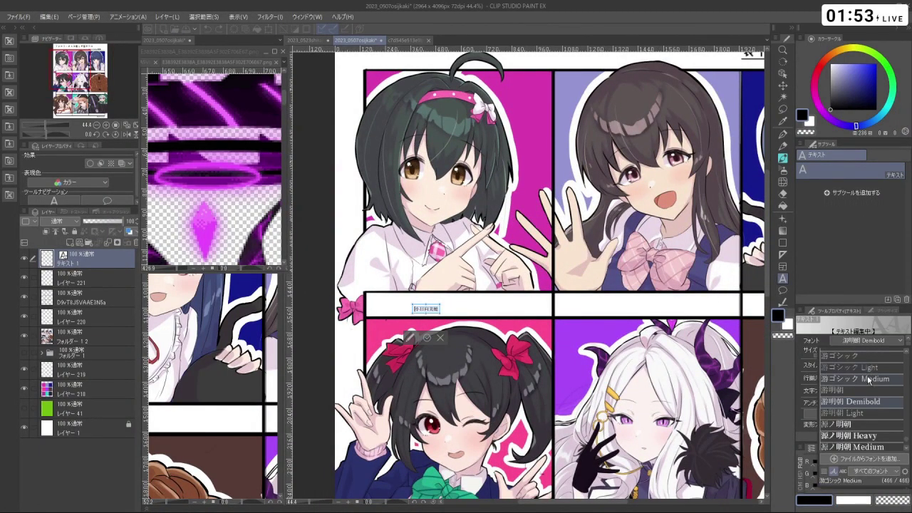
pyautogui.click(869, 380)
pyautogui.moveTo(849, 357); pyautogui.dragTo(851, 354)
# - Try 平成角ゴシック Std W7 and メイリオ, settle on 源ノ角ゴシック JP Medium, and scale to fit
pyautogui.click(857, 340)
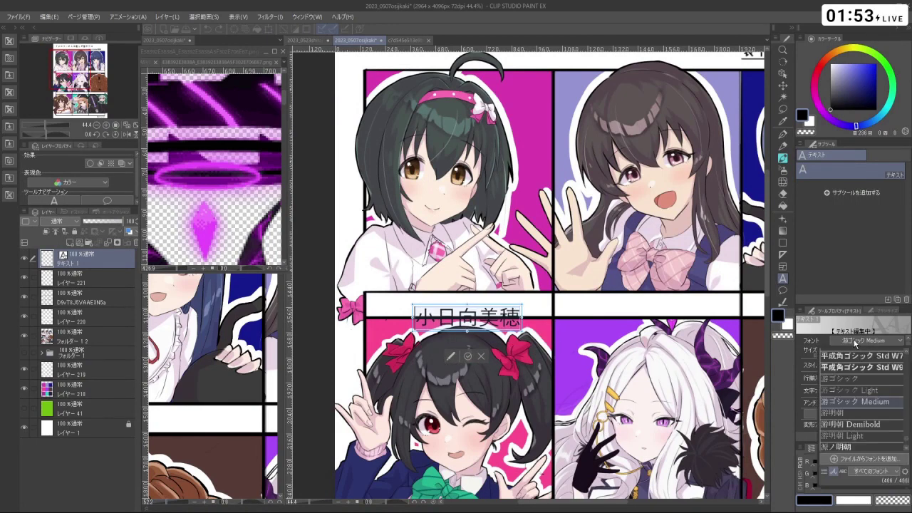
pyautogui.click(858, 356)
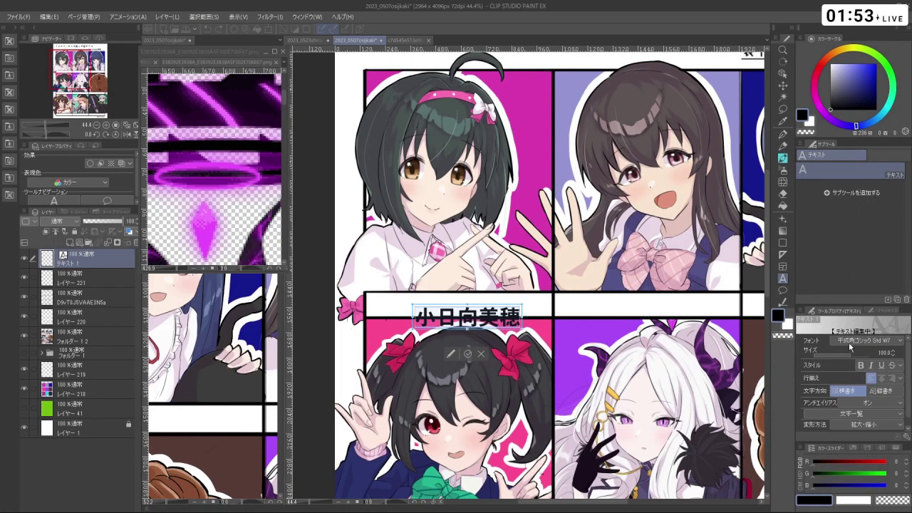
pyautogui.click(849, 342)
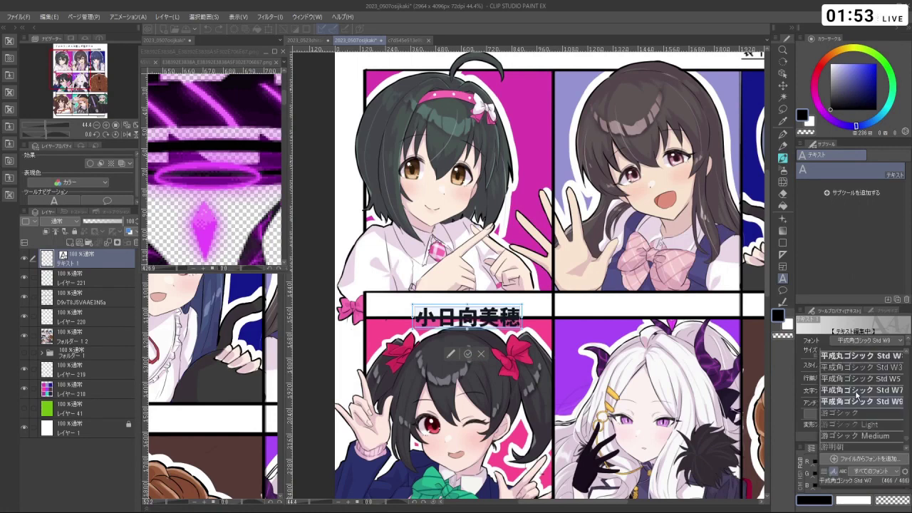
pyautogui.scroll(5, 857, 394)
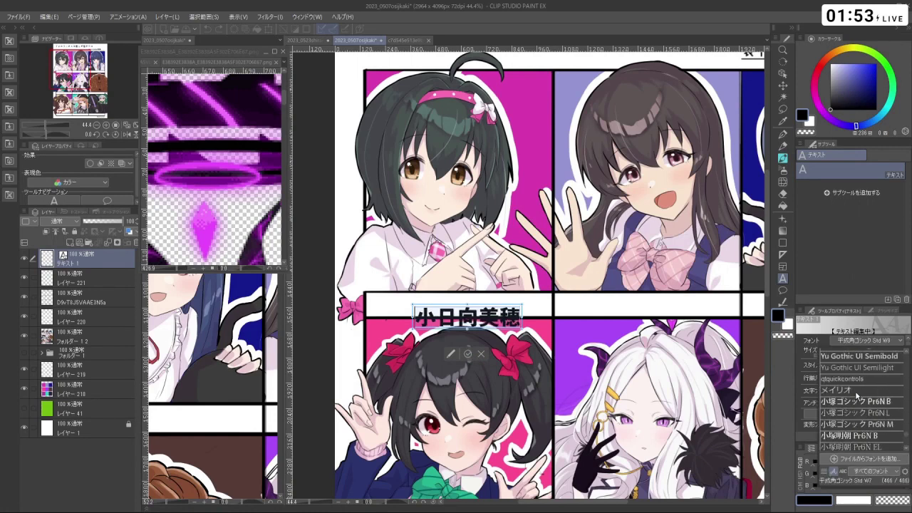
pyautogui.click(849, 391)
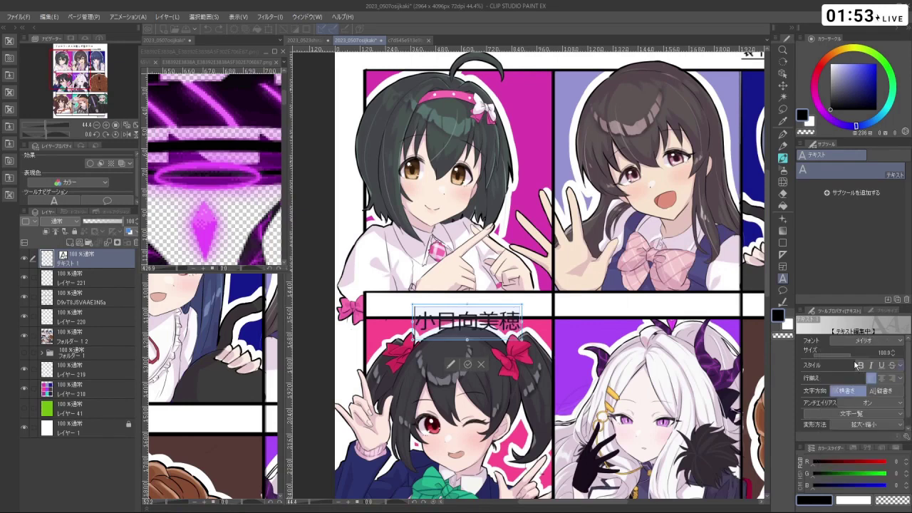
pyautogui.click(865, 342)
pyautogui.scroll(-2, 874, 422)
pyautogui.scroll(-6, 874, 422)
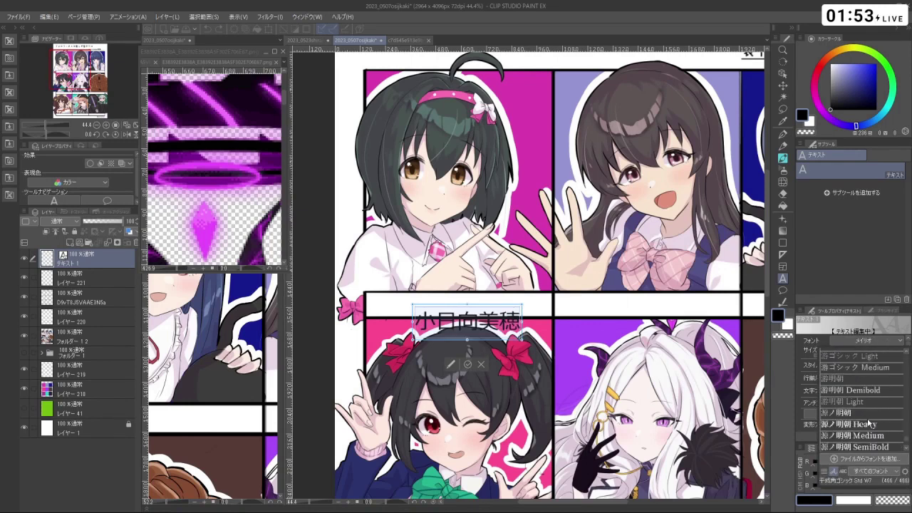
pyautogui.scroll(-1, 867, 421)
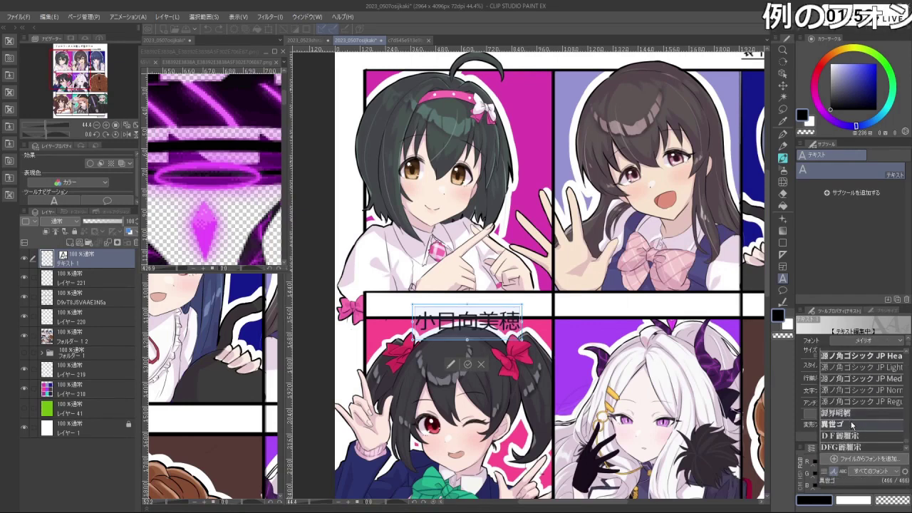
pyautogui.scroll(1, 859, 399)
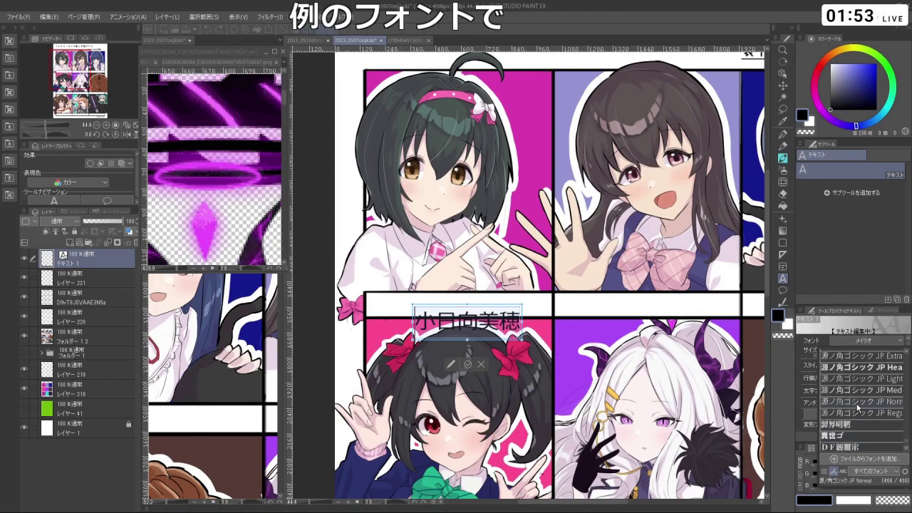
pyautogui.click(860, 391)
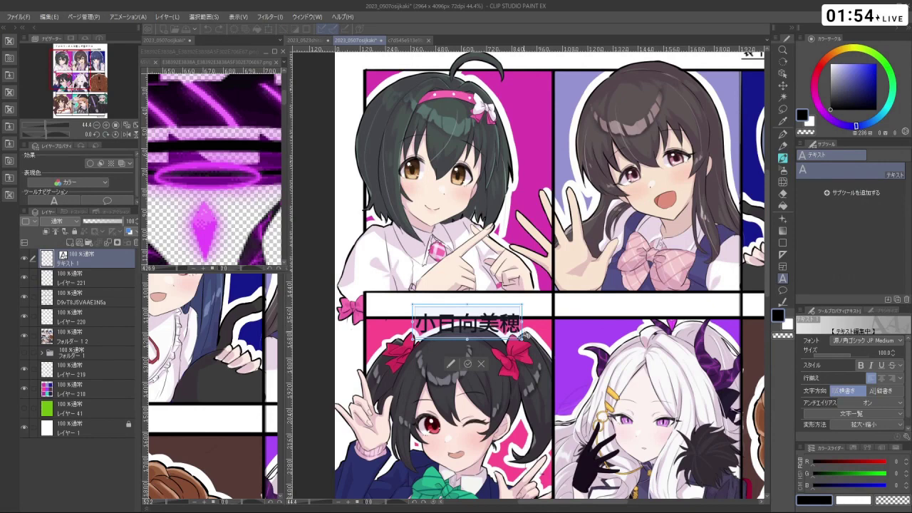
pyautogui.moveTo(528, 335); pyautogui.dragTo(491, 307)
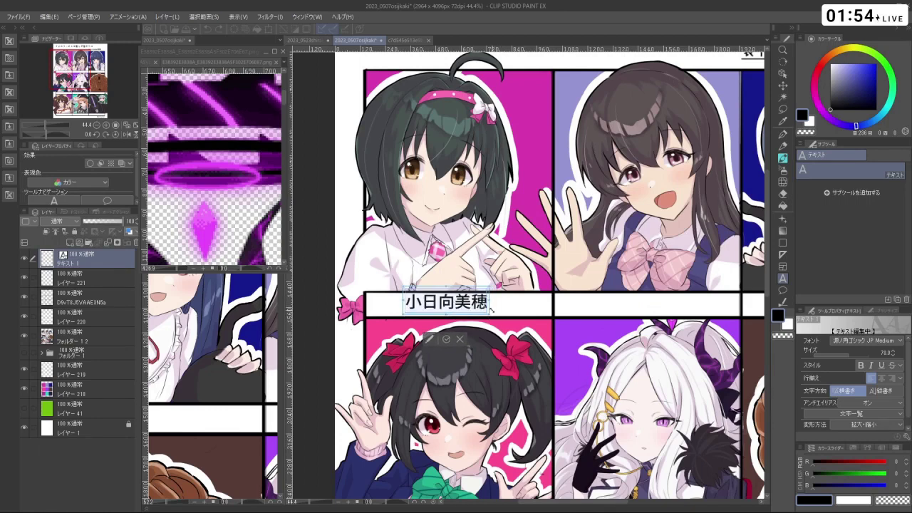
# - Commit the 小日向美穂 text box, then select the Layer Move tool and zoom into the bar
pyautogui.moveTo(491, 307); pyautogui.dragTo(503, 312)
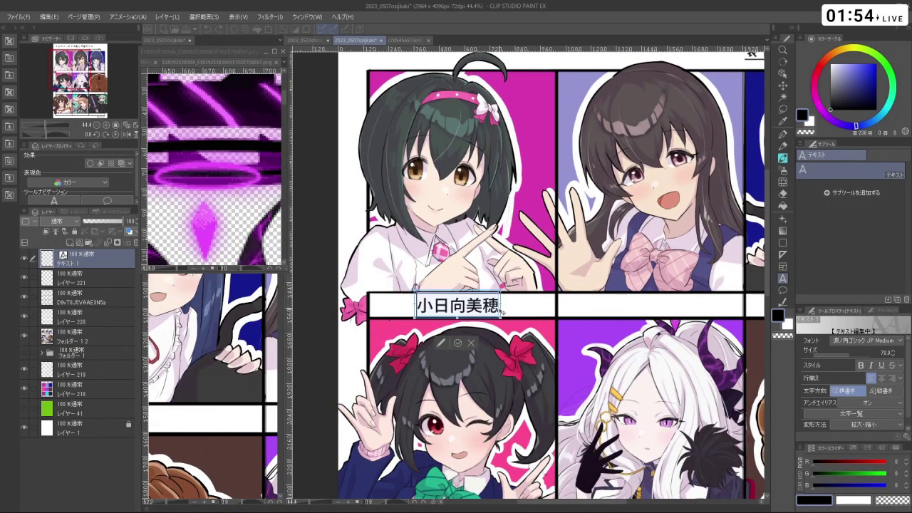
pyautogui.click(460, 344)
pyautogui.scroll(-2, 462, 345)
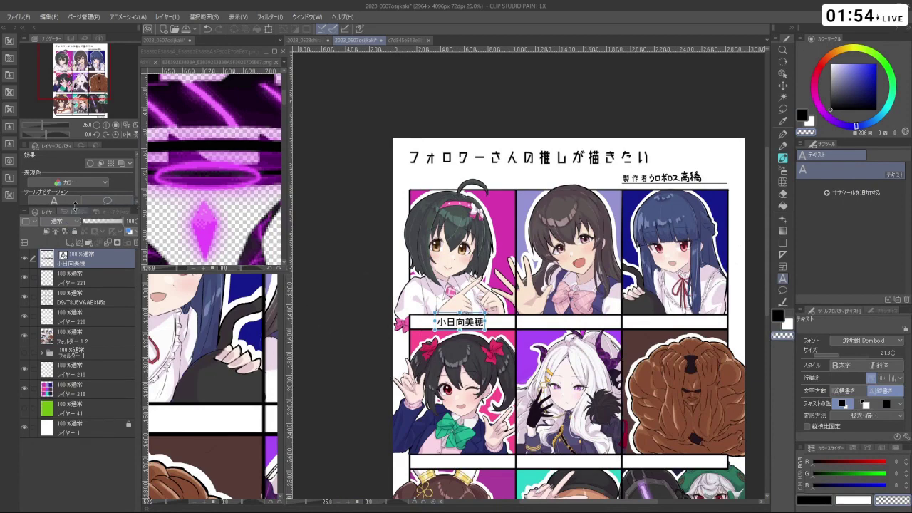
pyautogui.click(783, 86)
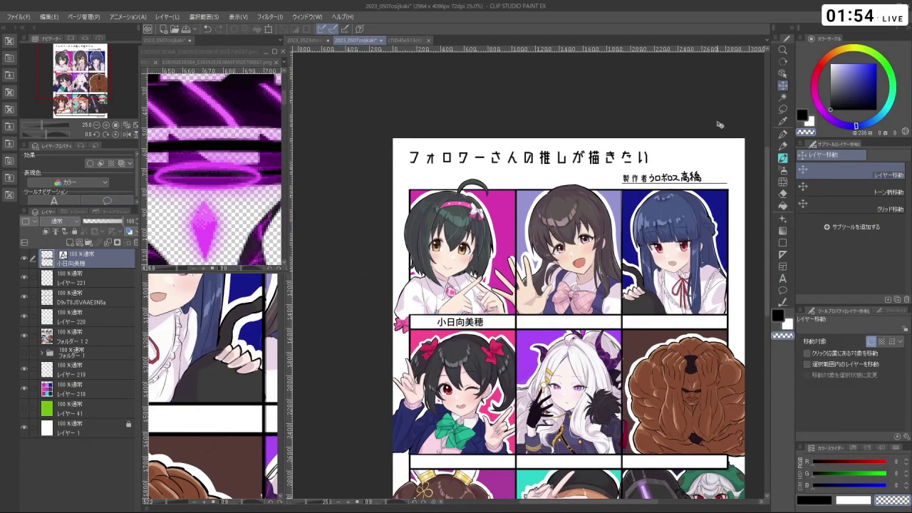
pyautogui.scroll(-2, 514, 250)
pyautogui.scroll(5, 510, 275)
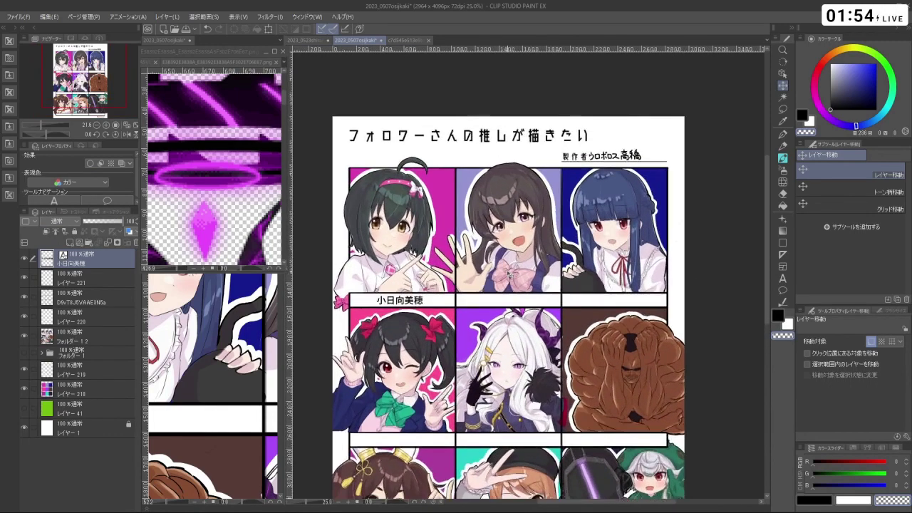
pyautogui.scroll(3, 369, 319)
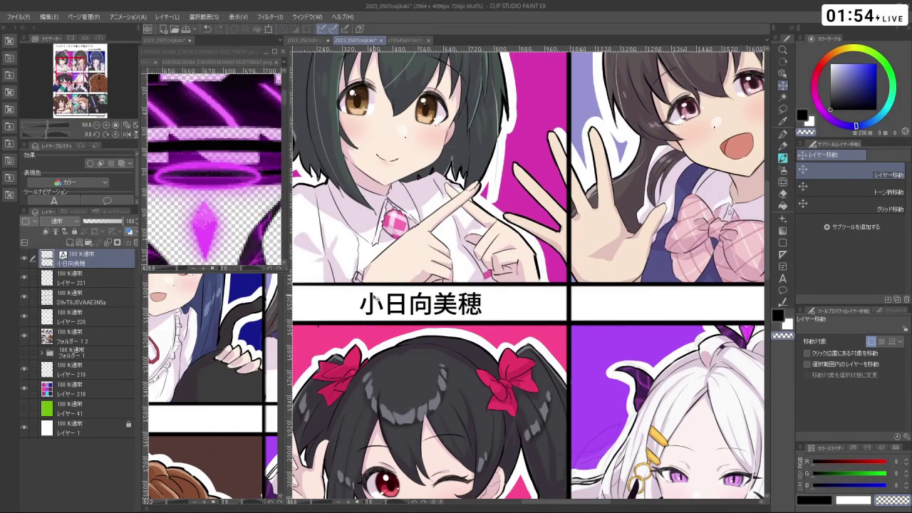
# - Place the name text under the lettering layer, fade it to a guide, and enlarge the brush
pyautogui.moveTo(85, 284)
pyautogui.mouseDown()
pyautogui.moveTo(90, 272)
pyautogui.moveTo(91, 286)
pyautogui.mouseUp()
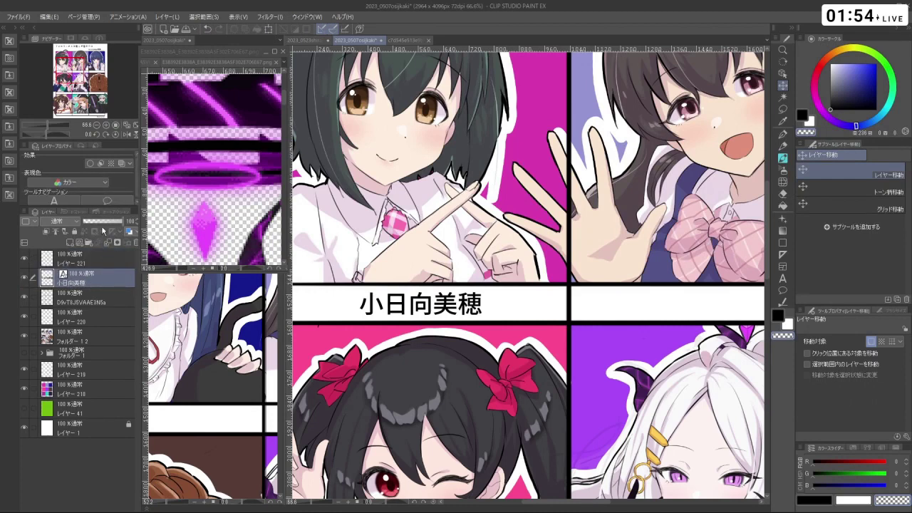
pyautogui.moveTo(103, 221); pyautogui.dragTo(90, 221)
pyautogui.click(124, 262)
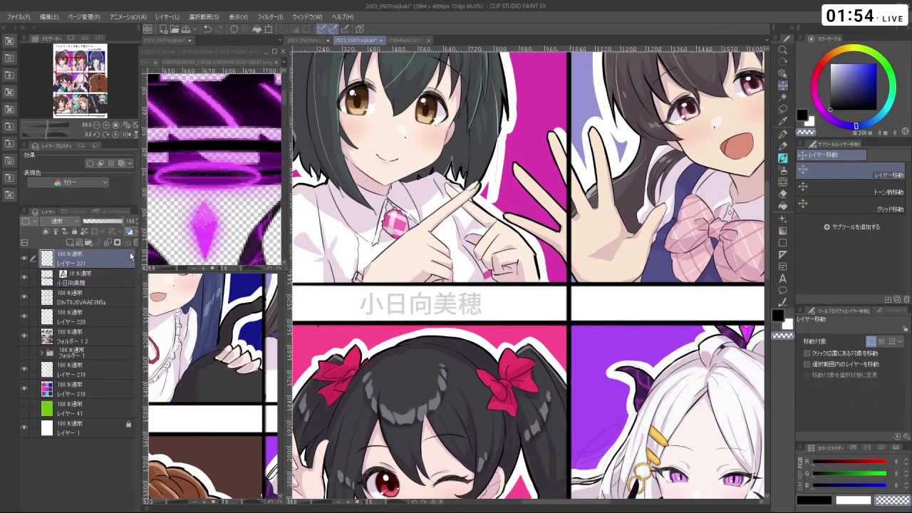
pyautogui.click(782, 148)
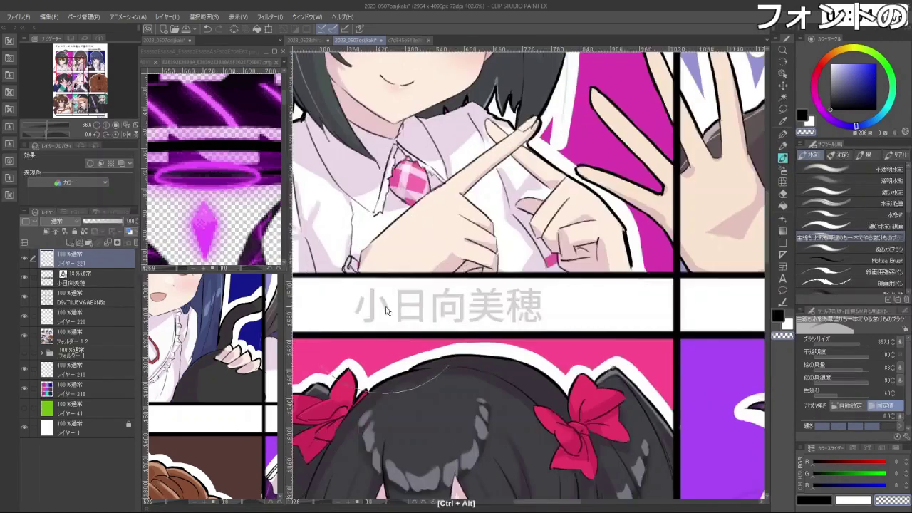
pyautogui.scroll(2, 371, 242)
pyautogui.moveTo(444, 372); pyautogui.dragTo(486, 328)
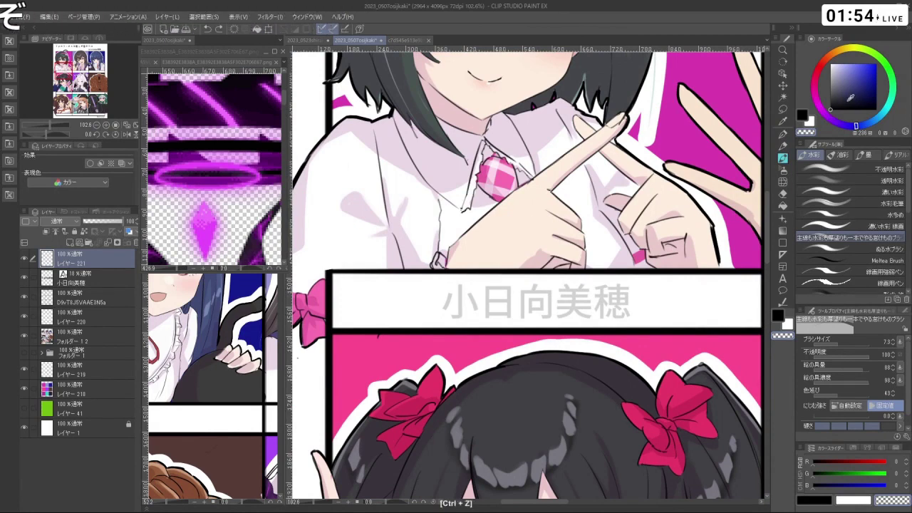
pyautogui.press('c')
pyautogui.moveTo(460, 293); pyautogui.dragTo(460, 317)
# - Trace 小, 日 and 向 in black ink over the grey guide
pyautogui.hotkey('ctrl', 'z')
pyautogui.moveTo(460, 285)
pyautogui.mouseDown()
pyautogui.moveTo(453, 315)
pyautogui.moveTo(451, 307)
pyautogui.mouseUp()
pyautogui.moveTo(469, 293); pyautogui.dragTo(475, 308)
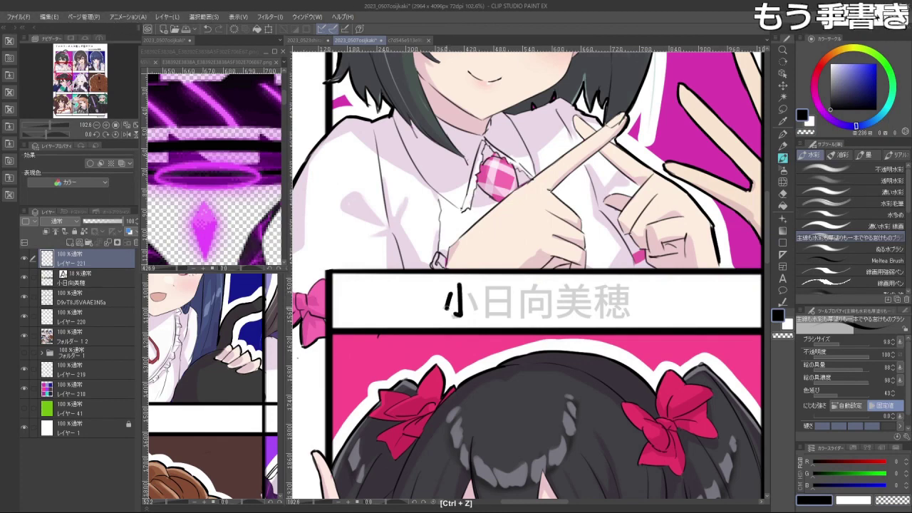
pyautogui.moveTo(527, 286); pyautogui.dragTo(549, 306)
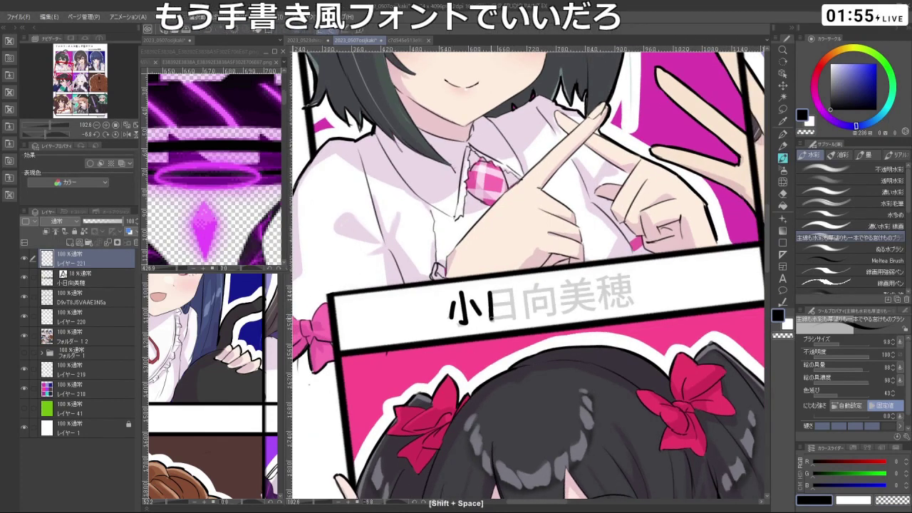
pyautogui.hotkey('ctrl', 'z')
pyautogui.moveTo(490, 296)
pyautogui.mouseDown()
pyautogui.moveTo(492, 318)
pyautogui.moveTo(513, 321)
pyautogui.mouseUp()
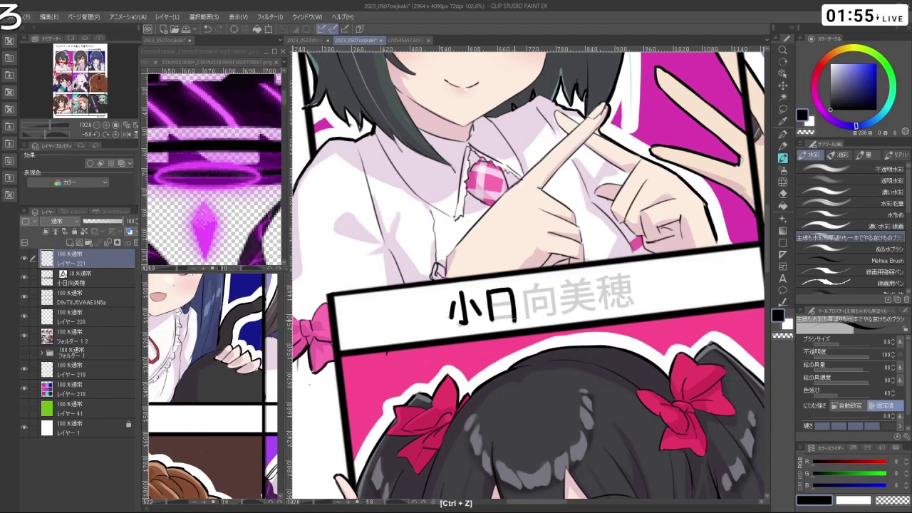
pyautogui.hotkey('ctrl', 'z')
pyautogui.moveTo(491, 290)
pyautogui.mouseDown()
pyautogui.moveTo(511, 291)
pyautogui.moveTo(514, 316)
pyautogui.moveTo(494, 316)
pyautogui.moveTo(517, 316)
pyautogui.moveTo(532, 291)
pyautogui.moveTo(522, 317)
pyautogui.moveTo(529, 295)
pyautogui.mouseUp()
pyautogui.moveTo(528, 289)
pyautogui.mouseDown()
pyautogui.moveTo(553, 288)
pyautogui.moveTo(555, 315)
pyautogui.moveTo(555, 305)
pyautogui.moveTo(545, 314)
pyautogui.mouseUp()
pyautogui.hotkey('ctrl', 'z')
pyautogui.hotkey('ctrl', 'z')
pyautogui.hotkey('ctrl', 'z')
pyautogui.hotkey('ctrl', 'z')
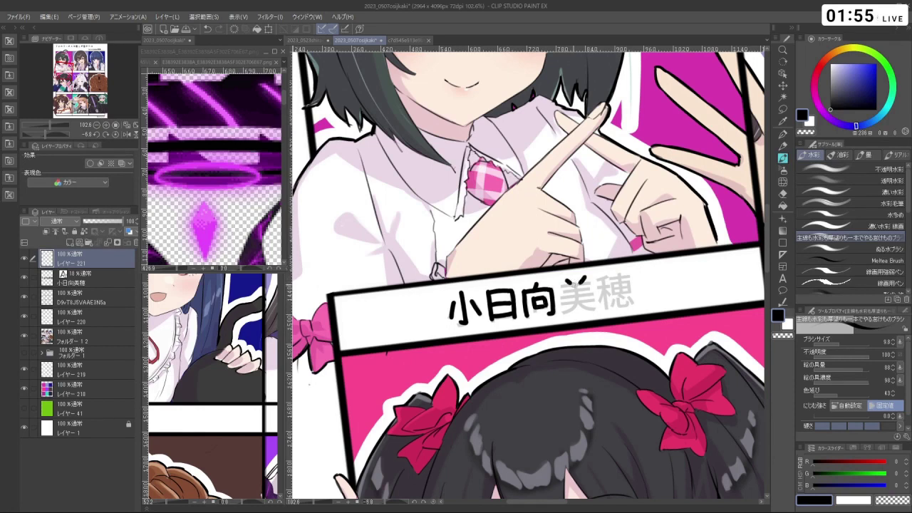
# - Trace 美 and 穂 over the guide, redoing misdrawn strokes
pyautogui.moveTo(563, 282); pyautogui.dragTo(569, 288)
pyautogui.moveTo(590, 279)
pyautogui.mouseDown()
pyautogui.moveTo(571, 289)
pyautogui.moveTo(597, 304)
pyautogui.mouseUp()
pyautogui.hotkey('ctrl', 'z')
pyautogui.hotkey('ctrl', 'z')
pyautogui.hotkey('ctrl', 'z')
pyautogui.hotkey('ctrl', 'z')
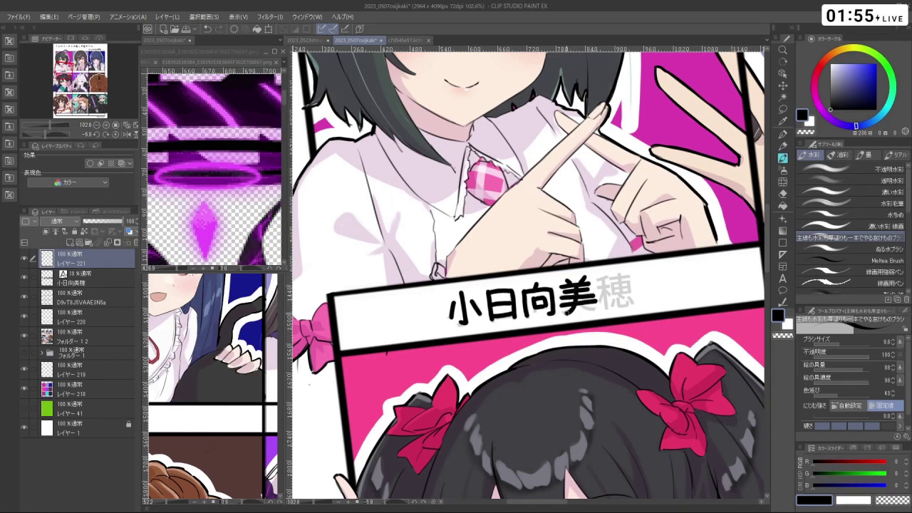
pyautogui.hotkey('ctrl', 'z')
pyautogui.hotkey('ctrl', 'z')
pyautogui.moveTo(600, 286); pyautogui.dragTo(610, 284)
pyautogui.moveTo(605, 288)
pyautogui.mouseDown()
pyautogui.moveTo(606, 311)
pyautogui.moveTo(618, 276)
pyautogui.mouseUp()
pyautogui.moveTo(617, 278); pyautogui.dragTo(629, 278)
pyautogui.moveTo(618, 279); pyautogui.dragTo(620, 298)
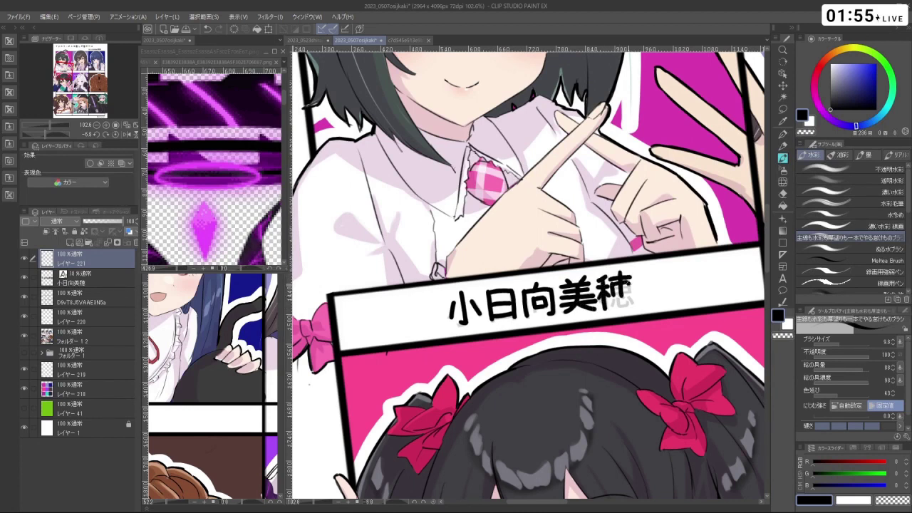
pyautogui.hotkey('ctrl', 'z')
pyautogui.moveTo(609, 299); pyautogui.dragTo(623, 305)
pyautogui.moveTo(630, 298)
pyautogui.mouseDown()
pyautogui.moveTo(636, 305)
pyautogui.moveTo(585, 293)
pyautogui.moveTo(563, 321)
pyautogui.moveTo(542, 321)
pyautogui.moveTo(563, 320)
pyautogui.mouseUp()
pyautogui.hotkey('ctrl', 'z')
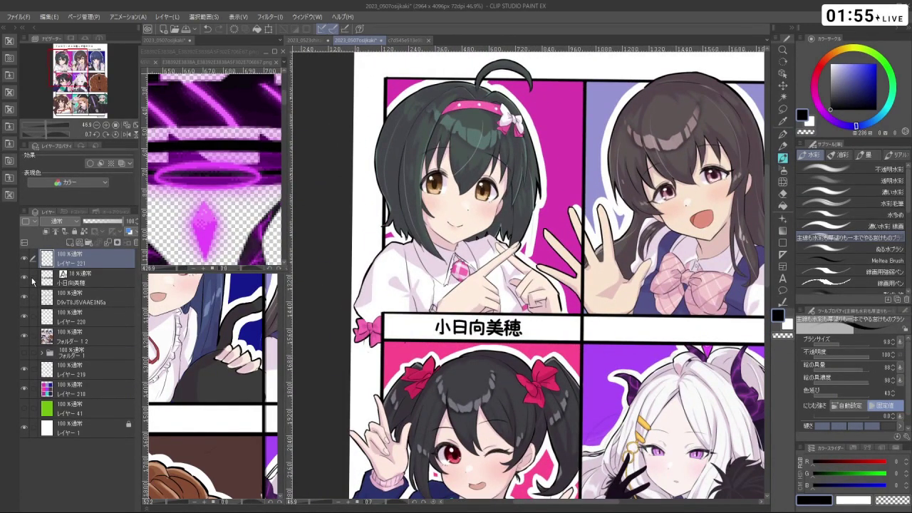
# - Move the faint 小日向美穂 guide text layer into the second panel's name bar
pyautogui.scroll(-3, 674, 320)
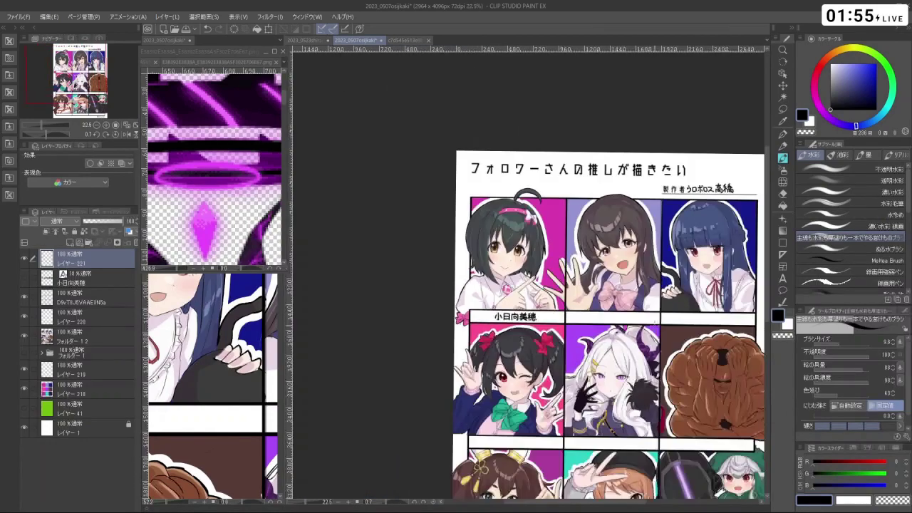
pyautogui.scroll(3, 673, 320)
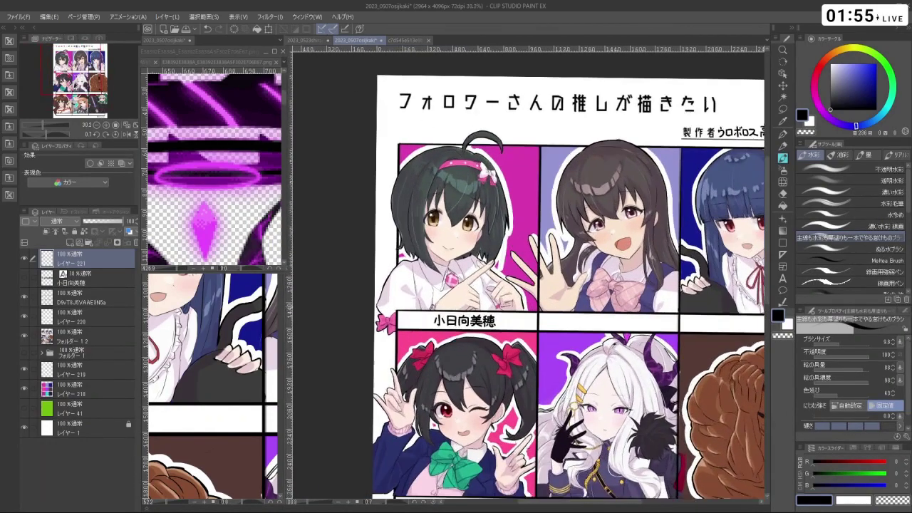
pyautogui.scroll(-3, 673, 320)
pyautogui.scroll(1, 673, 320)
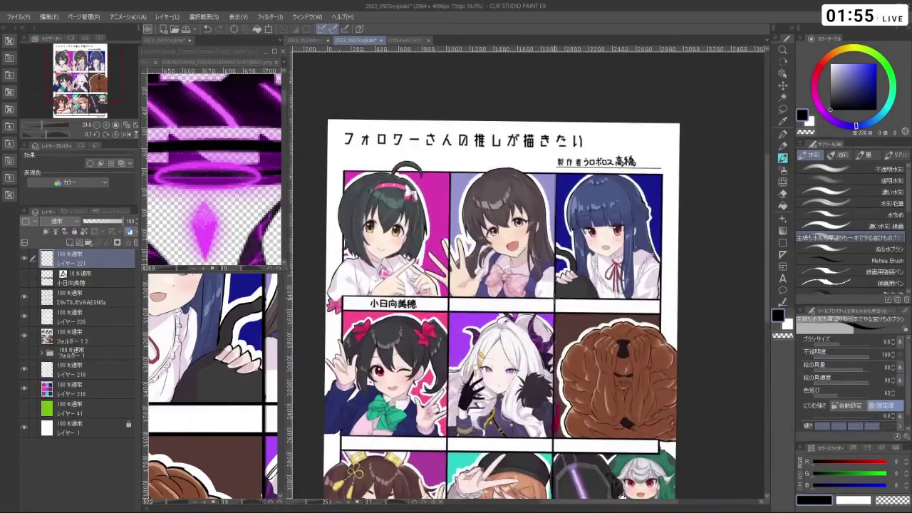
pyautogui.scroll(-1, 674, 320)
pyautogui.scroll(2, 673, 320)
pyautogui.scroll(-2, 674, 320)
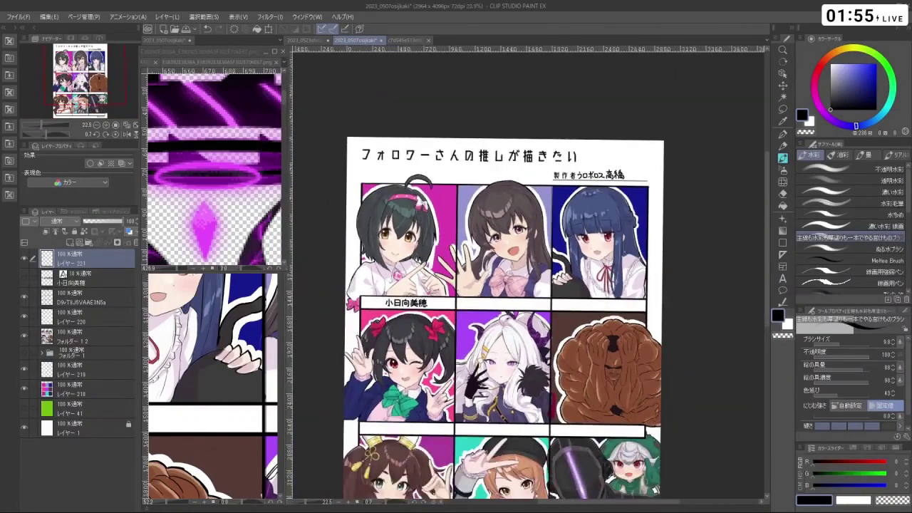
pyautogui.scroll(1, 673, 320)
pyautogui.scroll(-1, 674, 320)
pyautogui.scroll(3, 673, 320)
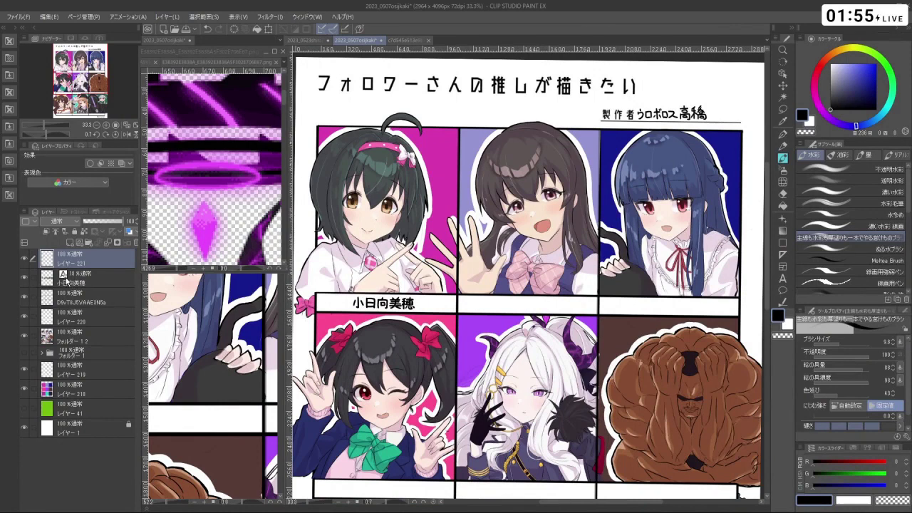
pyautogui.click(67, 280)
pyautogui.click(782, 87)
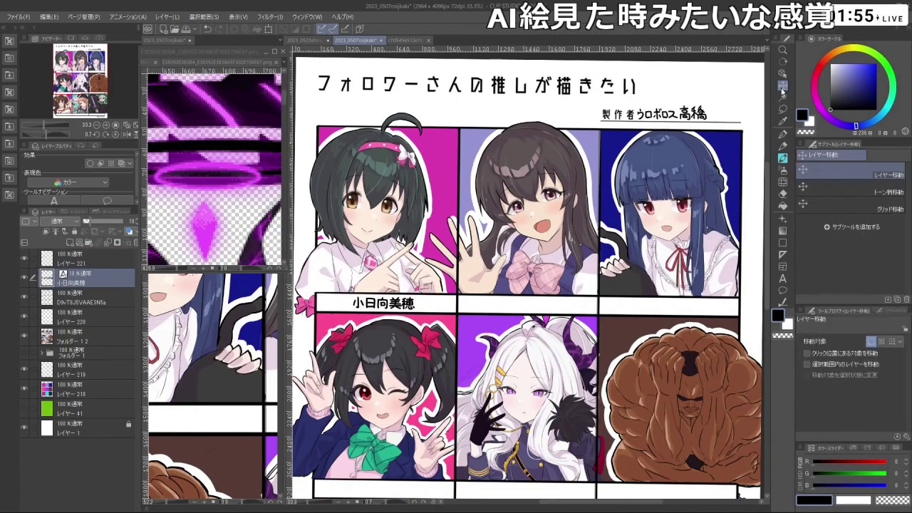
pyautogui.moveTo(406, 312); pyautogui.dragTo(551, 315)
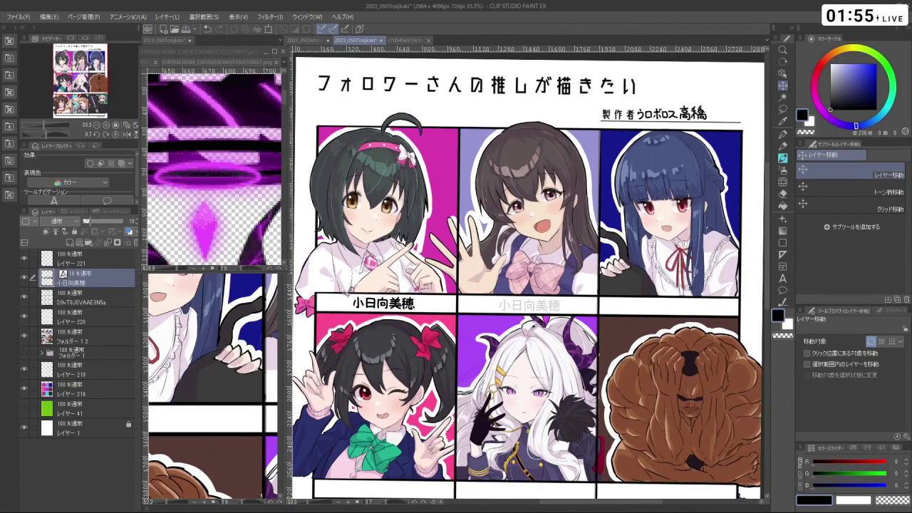
# - Change the guide text to 藤原肇 and nudge it slightly left, discarding a stray empty text box
pyautogui.click(783, 278)
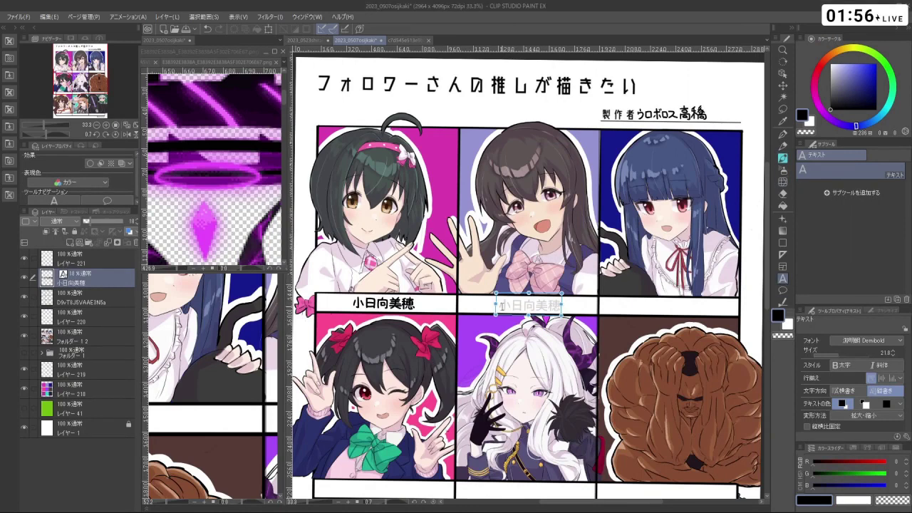
pyautogui.click(501, 305)
pyautogui.hotkey('ctrl', 'a')
pyautogui.write('藤原肇')
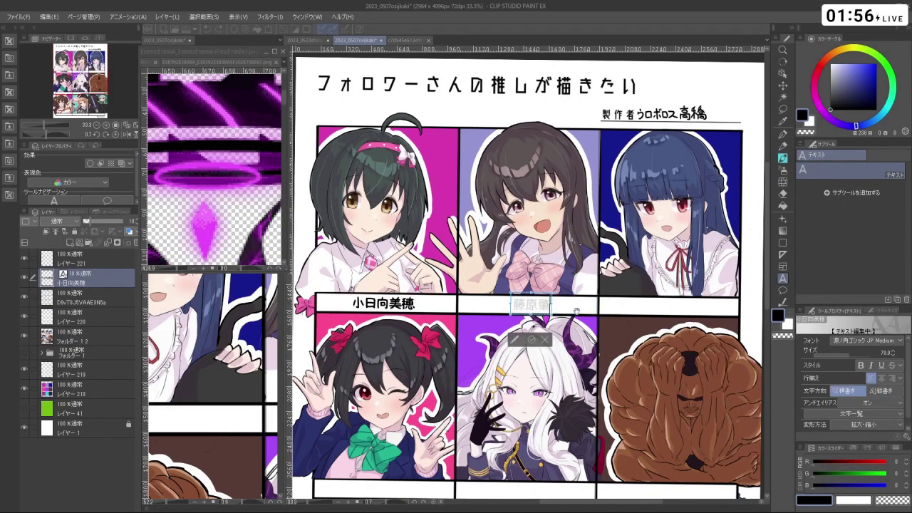
pyautogui.click(531, 340)
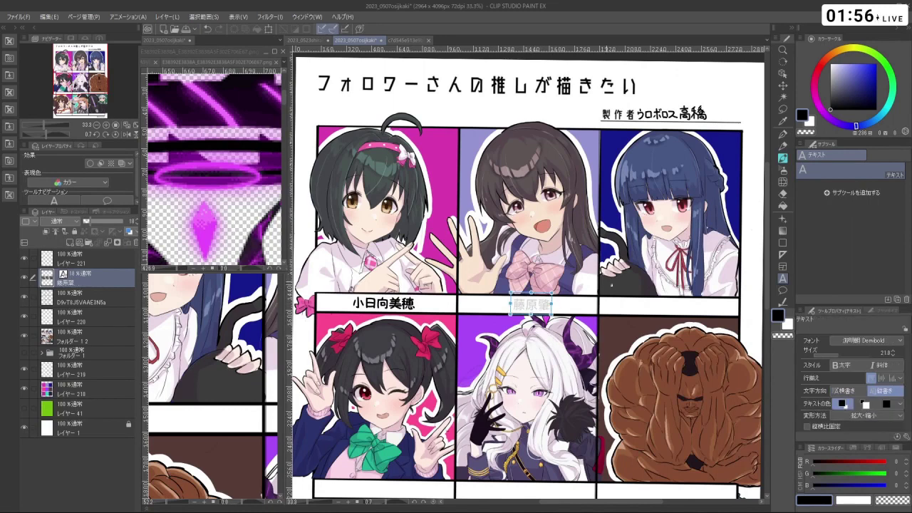
pyautogui.moveTo(553, 302); pyautogui.dragTo(550, 302)
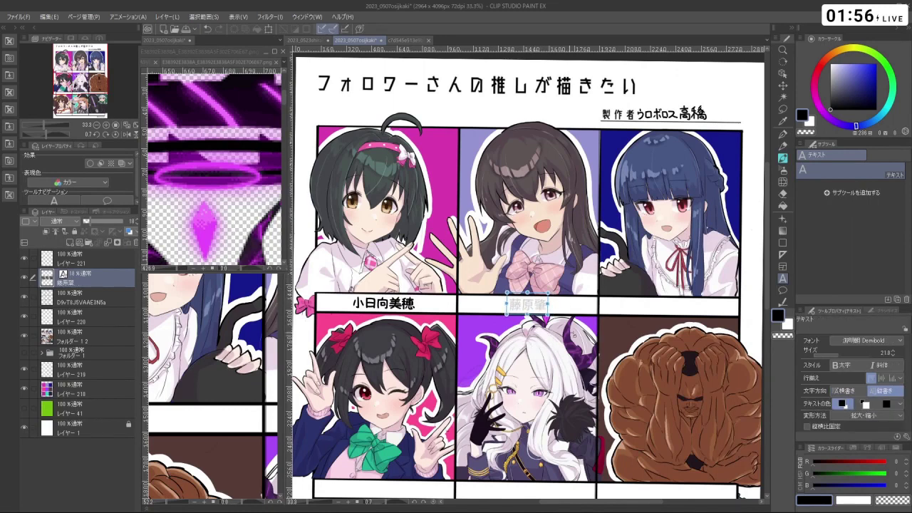
pyautogui.click(556, 332)
pyautogui.click(583, 362)
# - Reselect the top drawing layer and the inking brush
pyautogui.click(68, 258)
pyautogui.scroll(-1, 544, 285)
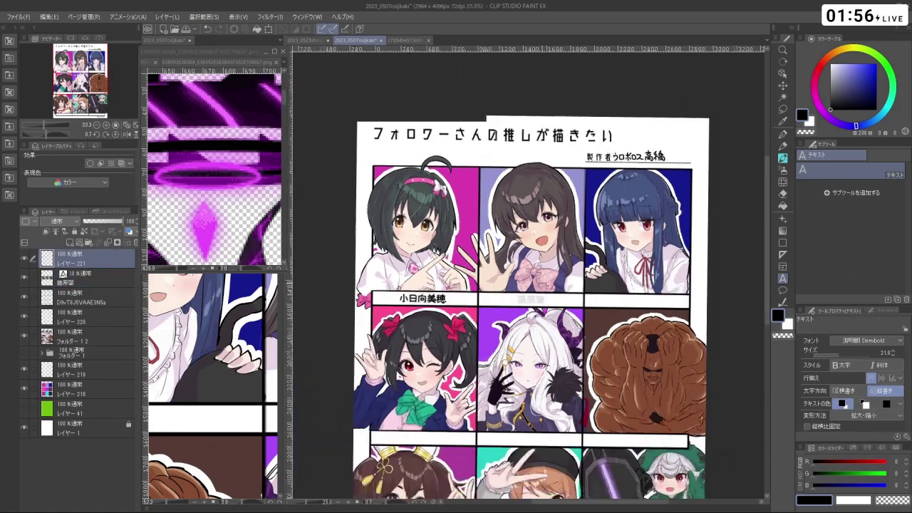
pyautogui.scroll(1, 511, 298)
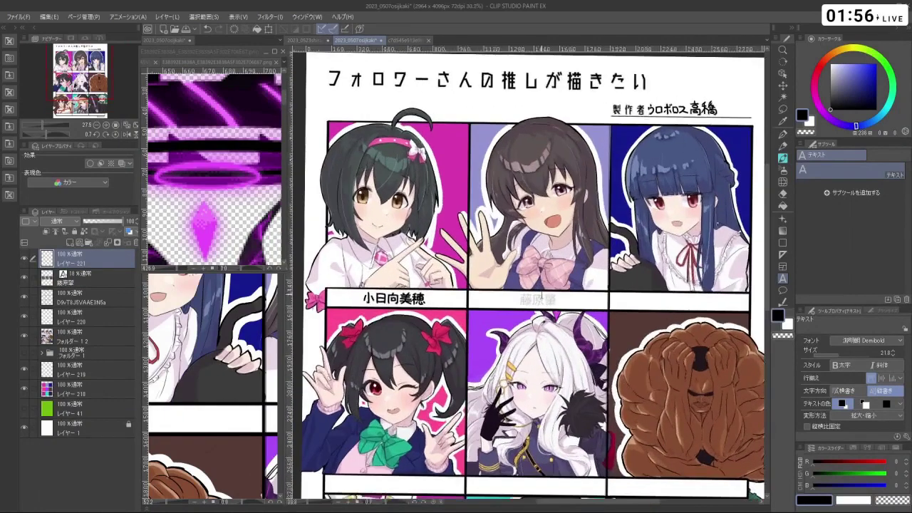
pyautogui.scroll(-1, 353, 292)
pyautogui.scroll(1, 353, 292)
pyautogui.scroll(-1, 352, 292)
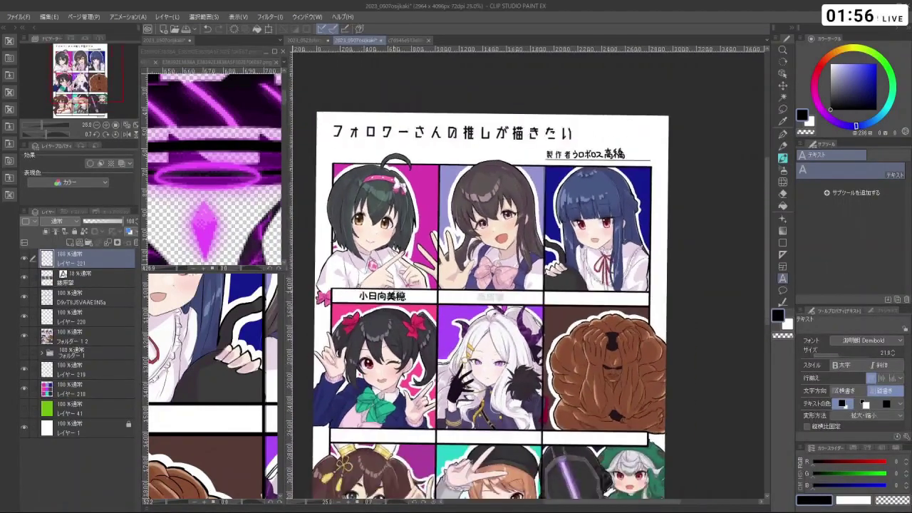
pyautogui.scroll(-1, 399, 293)
pyautogui.scroll(2, 437, 300)
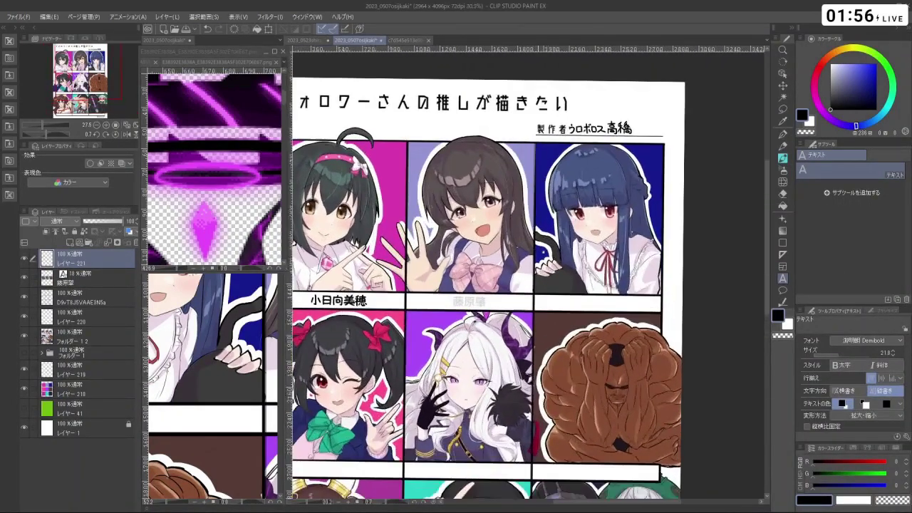
pyautogui.click(783, 159)
# - Zoom in on the name bar and ink 藤 in black over the guide, redoing bad strokes
pyautogui.scroll(5, 487, 244)
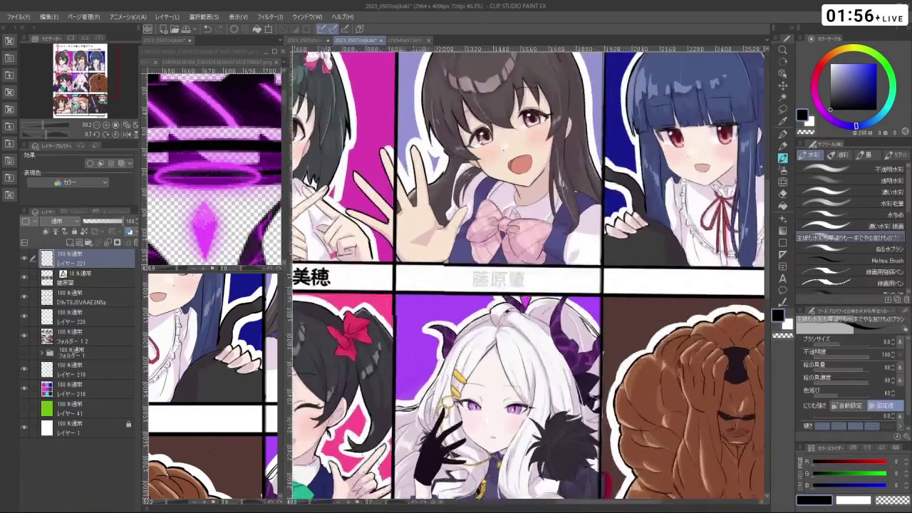
pyautogui.hotkey('ctrl', 'space')
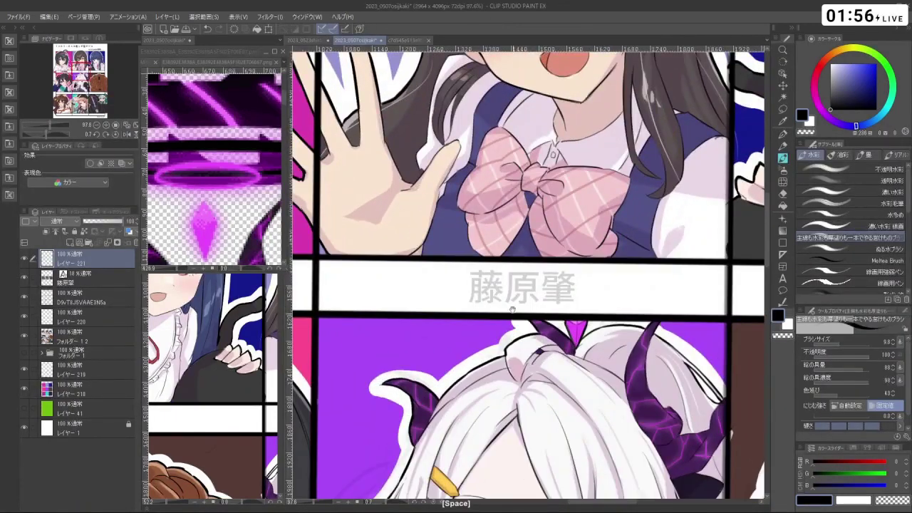
pyautogui.click(496, 302)
pyautogui.click(496, 302)
pyautogui.hotkey('ctrl', 'z')
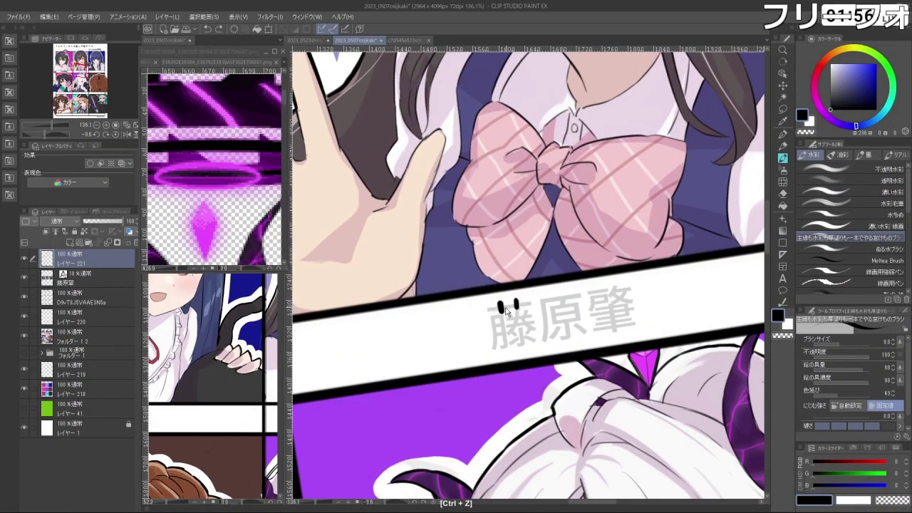
pyautogui.moveTo(488, 308); pyautogui.dragTo(531, 303)
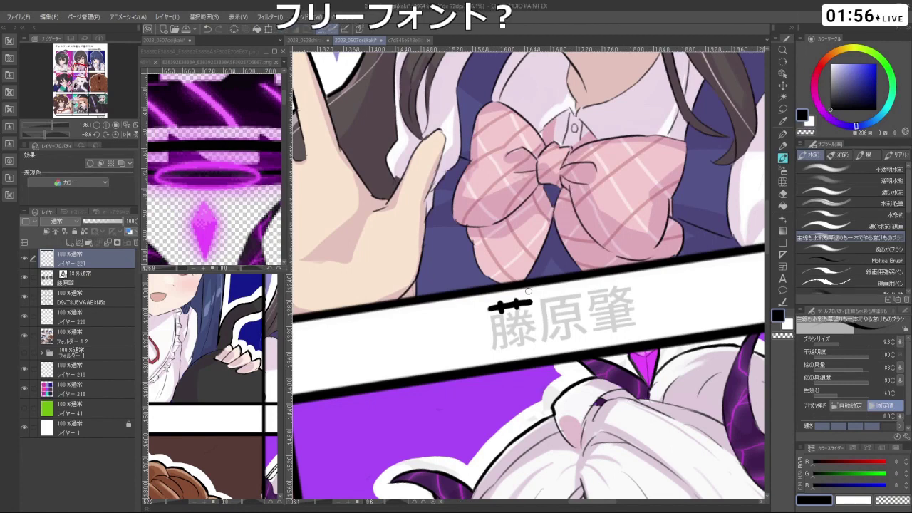
pyautogui.hotkey('ctrl', 'z')
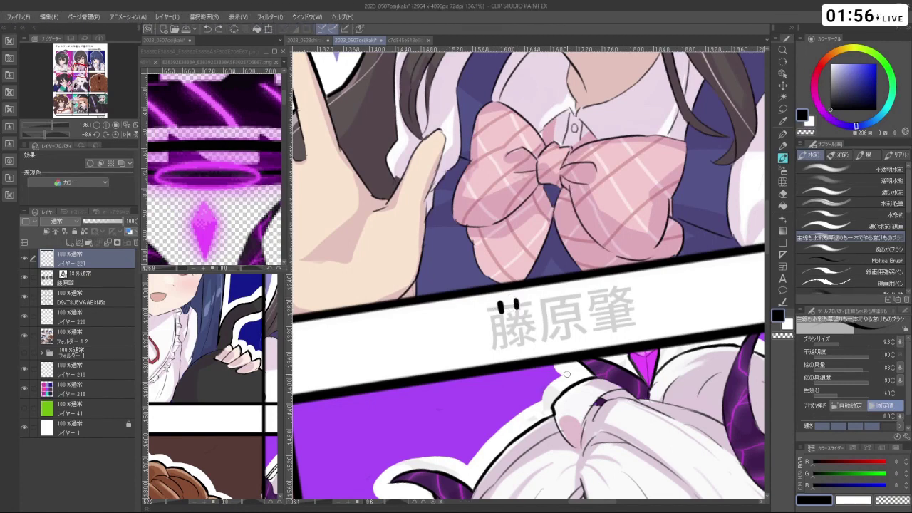
pyautogui.hotkey('ctrl', 'z')
pyautogui.moveTo(488, 309)
pyautogui.mouseDown()
pyautogui.moveTo(526, 303)
pyautogui.moveTo(495, 333)
pyautogui.moveTo(493, 351)
pyautogui.mouseUp()
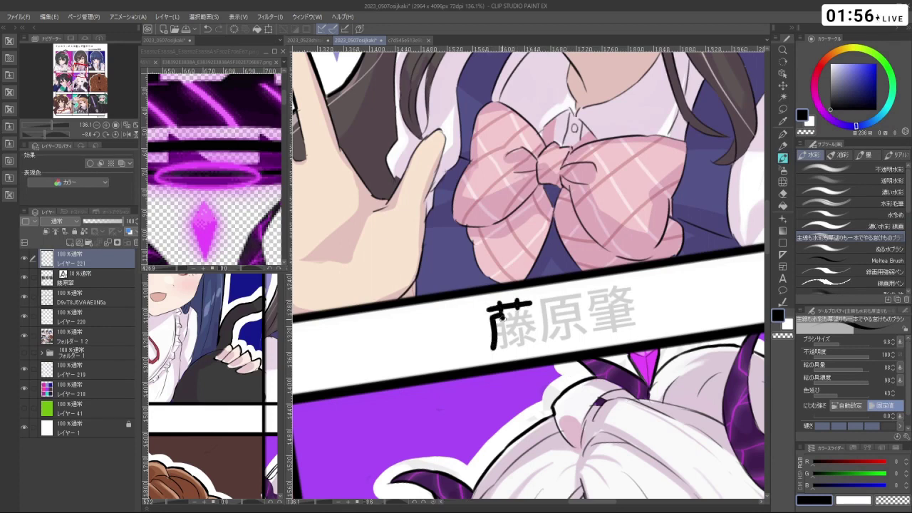
pyautogui.moveTo(501, 318); pyautogui.dragTo(505, 346)
pyautogui.moveTo(515, 310)
pyautogui.mouseDown()
pyautogui.moveTo(507, 331)
pyautogui.moveTo(521, 322)
pyautogui.moveTo(537, 328)
pyautogui.moveTo(518, 326)
pyautogui.moveTo(524, 332)
pyautogui.moveTo(511, 344)
pyautogui.moveTo(535, 345)
pyautogui.mouseUp()
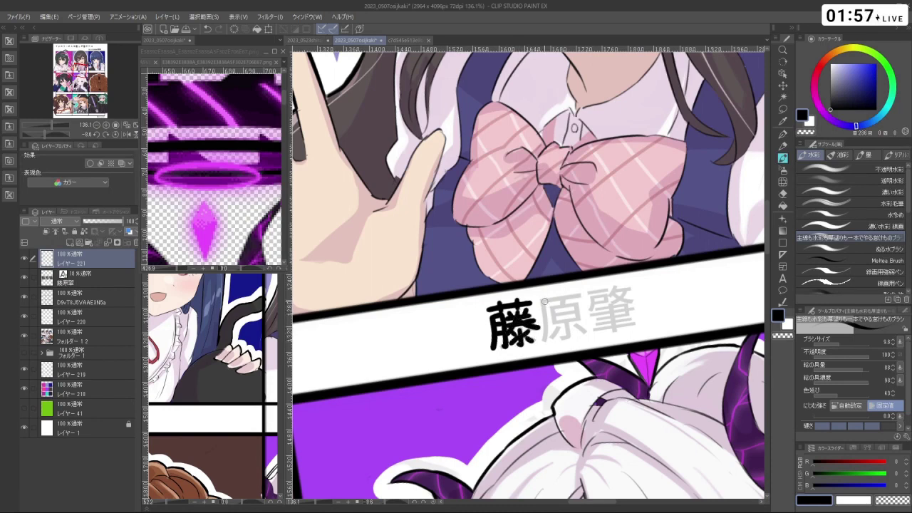
# - Trace 原 and 肇 over the grey guide, undoing unsatisfactory strokes
pyautogui.moveTo(546, 299); pyautogui.dragTo(538, 342)
pyautogui.hotkey('ctrl', 'z')
pyautogui.moveTo(547, 299)
pyautogui.mouseDown()
pyautogui.moveTo(540, 343)
pyautogui.moveTo(581, 292)
pyautogui.moveTo(557, 309)
pyautogui.moveTo(555, 327)
pyautogui.moveTo(577, 318)
pyautogui.moveTo(582, 325)
pyautogui.moveTo(553, 326)
pyautogui.moveTo(578, 306)
pyautogui.moveTo(578, 322)
pyautogui.moveTo(563, 342)
pyautogui.moveTo(554, 337)
pyautogui.moveTo(584, 332)
pyautogui.mouseUp()
pyautogui.hotkey('ctrl', 'z')
pyautogui.hotkey('ctrl', 'z')
pyautogui.hotkey('ctrl', 'z')
pyautogui.hotkey('ctrl', 'z')
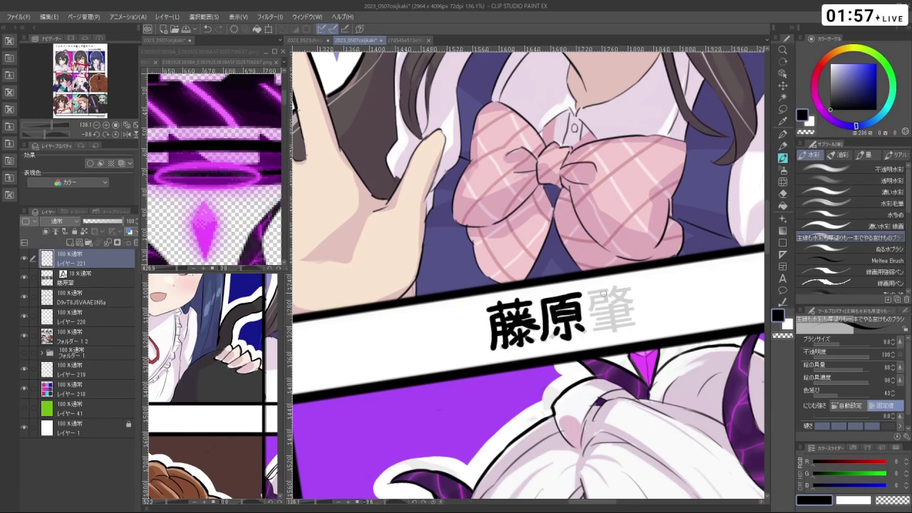
pyautogui.moveTo(589, 294)
pyautogui.mouseDown()
pyautogui.moveTo(607, 292)
pyautogui.moveTo(605, 309)
pyautogui.moveTo(586, 315)
pyautogui.mouseUp()
pyautogui.hotkey('ctrl', 'z')
pyautogui.hotkey('ctrl', 'z')
pyautogui.moveTo(616, 285)
pyautogui.mouseDown()
pyautogui.moveTo(609, 297)
pyautogui.moveTo(633, 290)
pyautogui.moveTo(612, 305)
pyautogui.mouseUp()
pyautogui.moveTo(615, 297); pyautogui.dragTo(628, 305)
pyautogui.moveTo(618, 305)
pyautogui.mouseDown()
pyautogui.moveTo(634, 301)
pyautogui.moveTo(626, 319)
pyautogui.mouseUp()
pyautogui.moveTo(602, 321)
pyautogui.mouseDown()
pyautogui.moveTo(626, 309)
pyautogui.moveTo(614, 332)
pyautogui.moveTo(637, 316)
pyautogui.moveTo(528, 317)
pyautogui.moveTo(499, 303)
pyautogui.moveTo(491, 314)
pyautogui.mouseUp()
pyautogui.hotkey('ctrl', 'z')
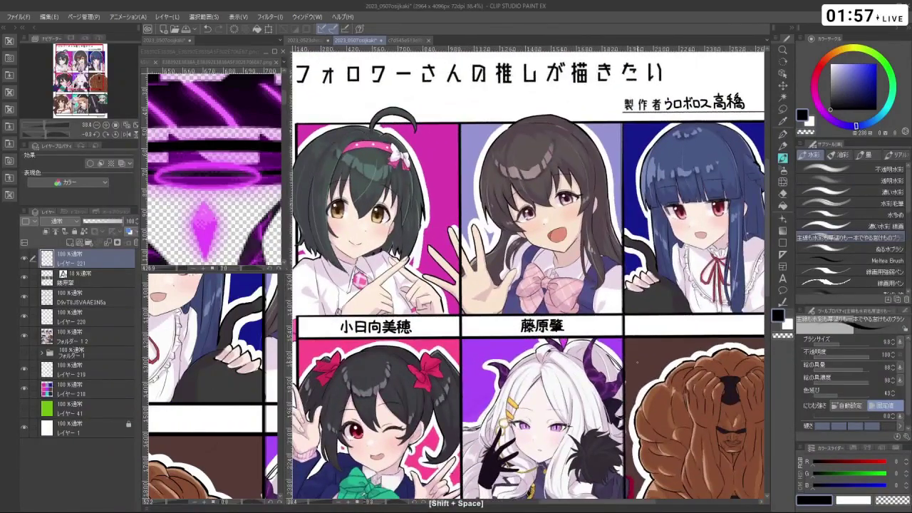
# - Move the faint 藤原肇 guide text layer into the third top-row name bar
pyautogui.scroll(-1, 528, 285)
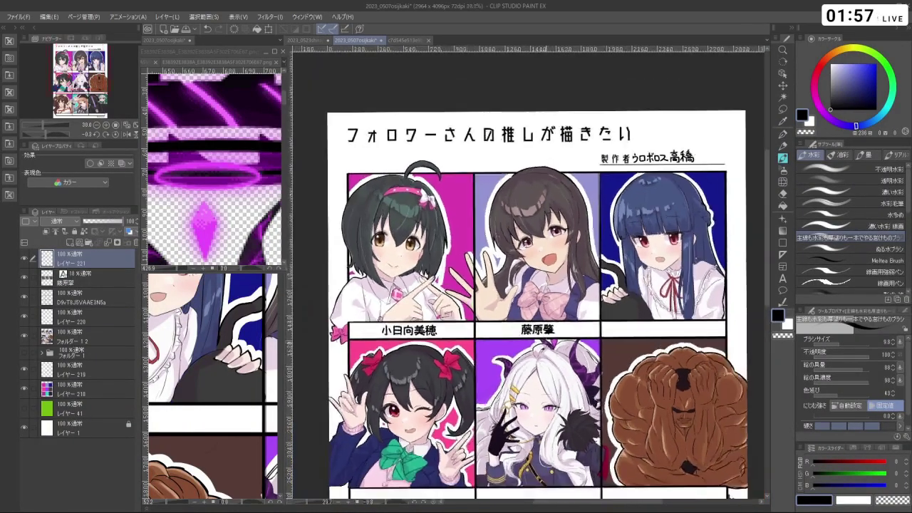
pyautogui.scroll(1, 550, 351)
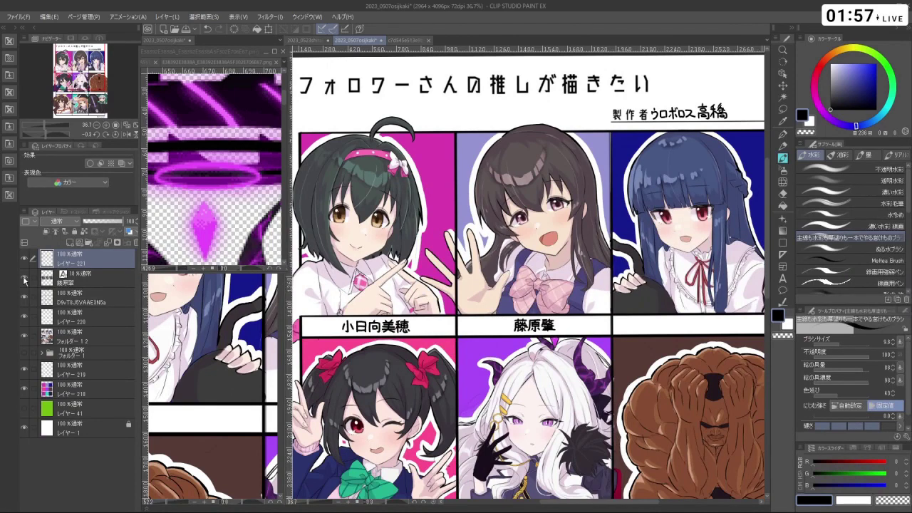
pyautogui.click(50, 283)
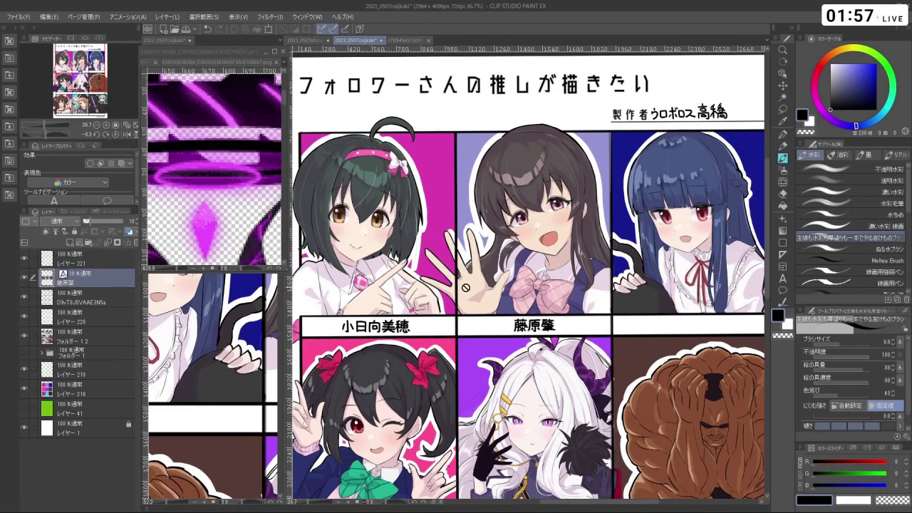
pyautogui.click(783, 86)
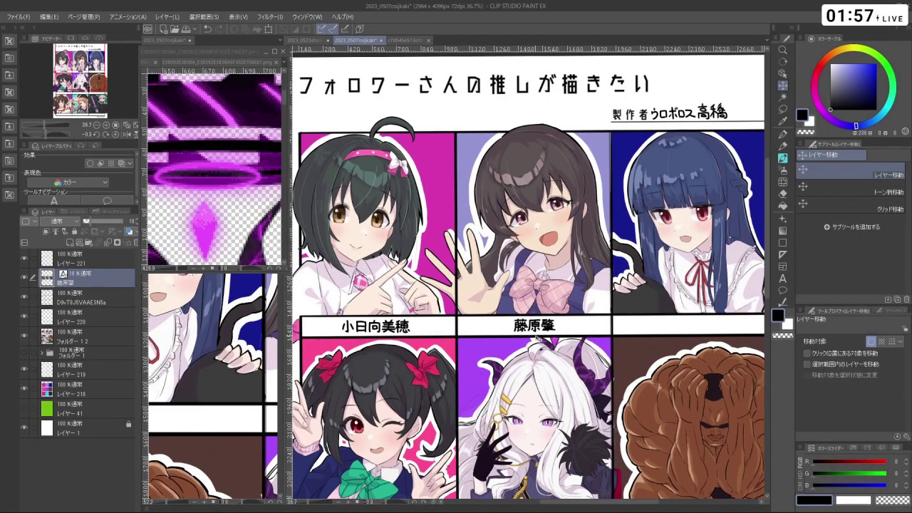
pyautogui.moveTo(544, 333); pyautogui.dragTo(723, 325)
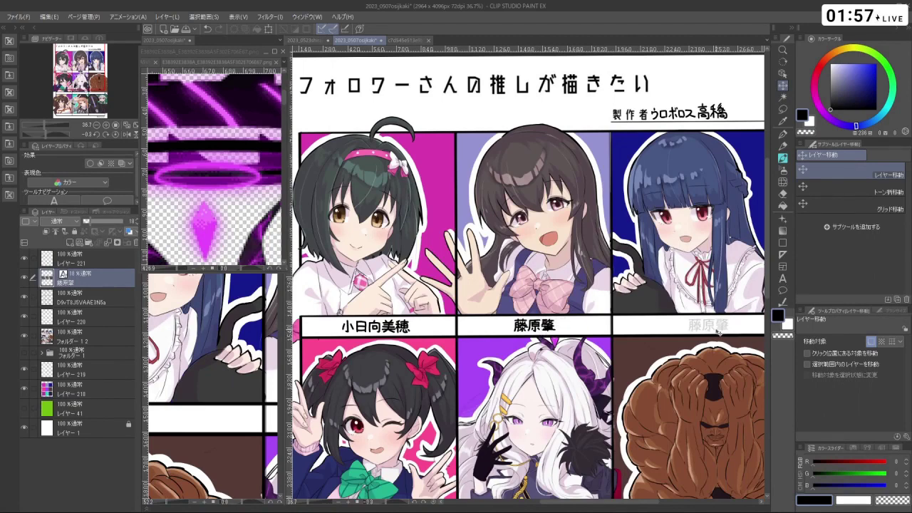
pyautogui.scroll(-2, 726, 317)
pyautogui.scroll(-3, 725, 312)
pyautogui.scroll(3, 634, 294)
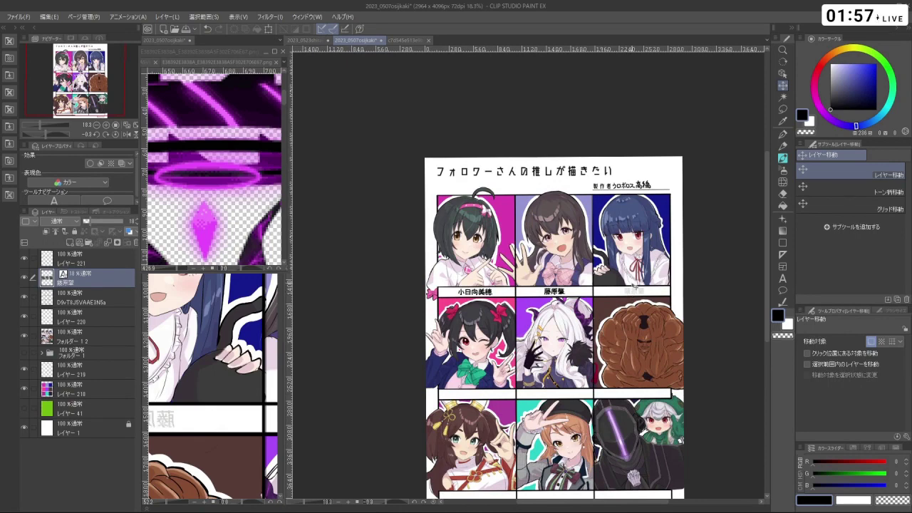
pyautogui.scroll(2, 652, 282)
# - Replace the guide text with 佐城雪美 and commit it
pyautogui.click(782, 278)
pyautogui.scroll(2, 699, 280)
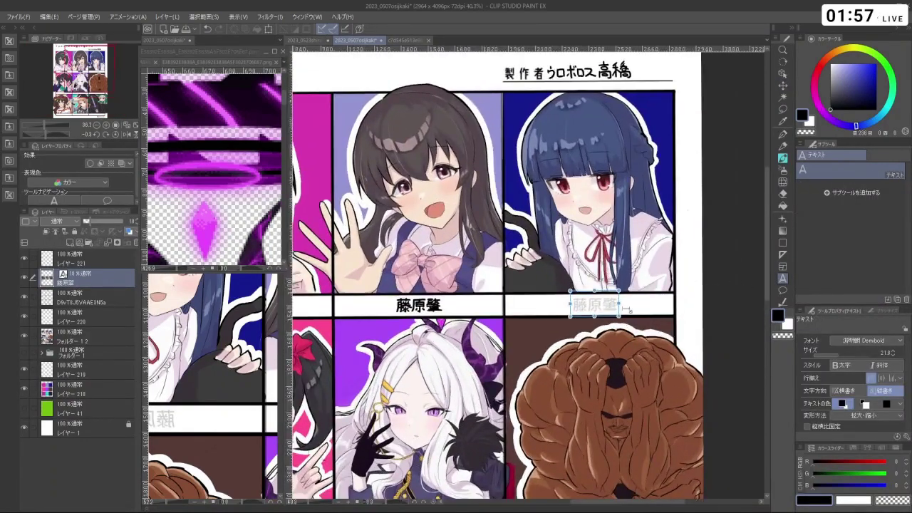
pyautogui.click(603, 305)
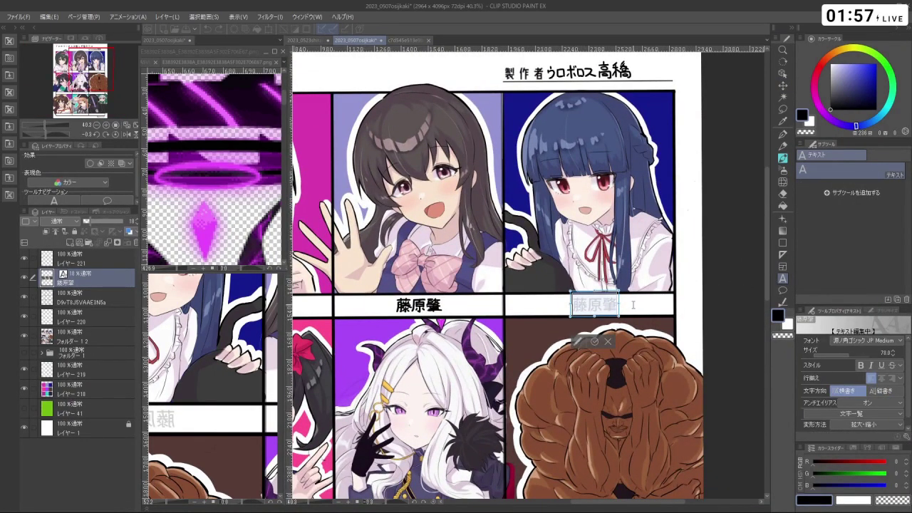
pyautogui.press('BackSpace')
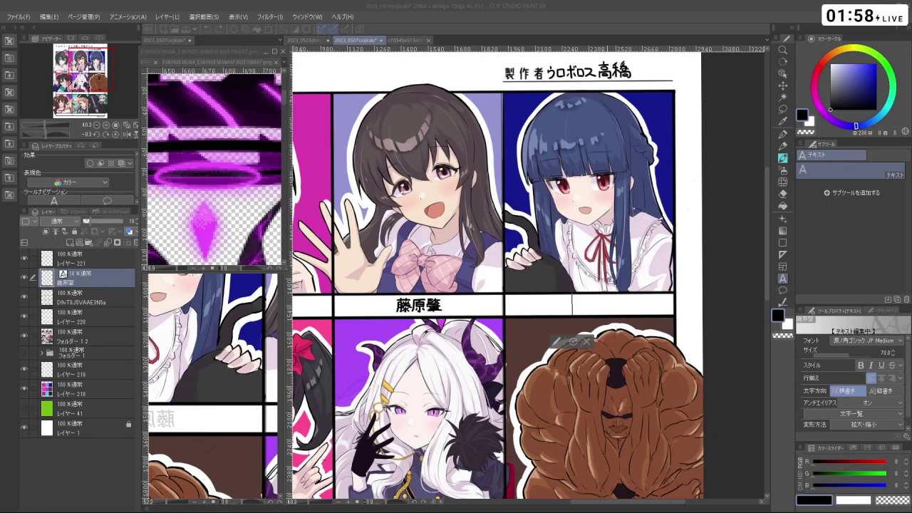
pyautogui.write('佐城雪美')
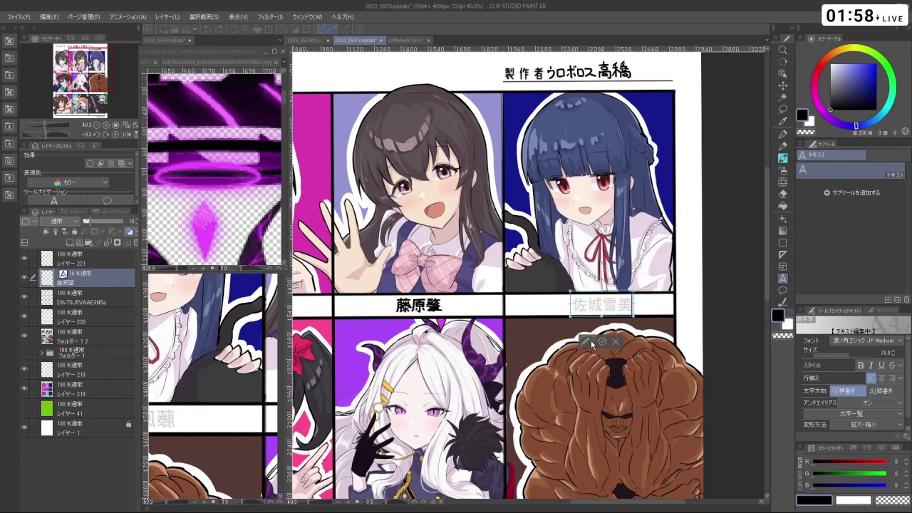
pyautogui.click(601, 340)
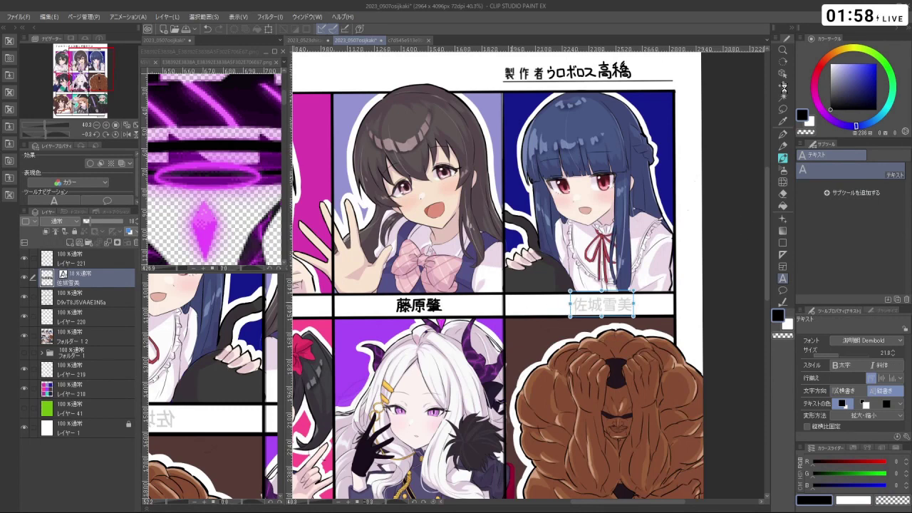
pyautogui.click(783, 86)
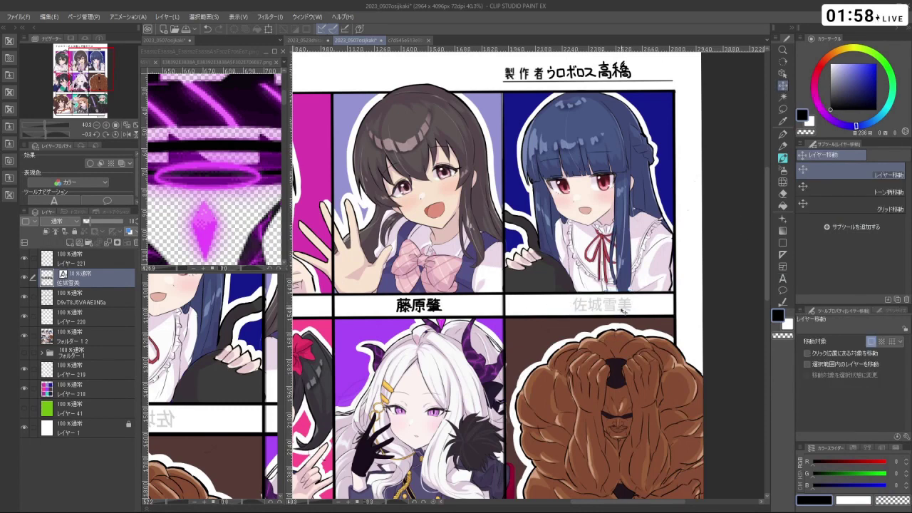
# - Nudge the 佐城雪美 caption slightly left, then pick the watercolour brush and top drawing layer
pyautogui.moveTo(623, 310); pyautogui.dragTo(617, 310)
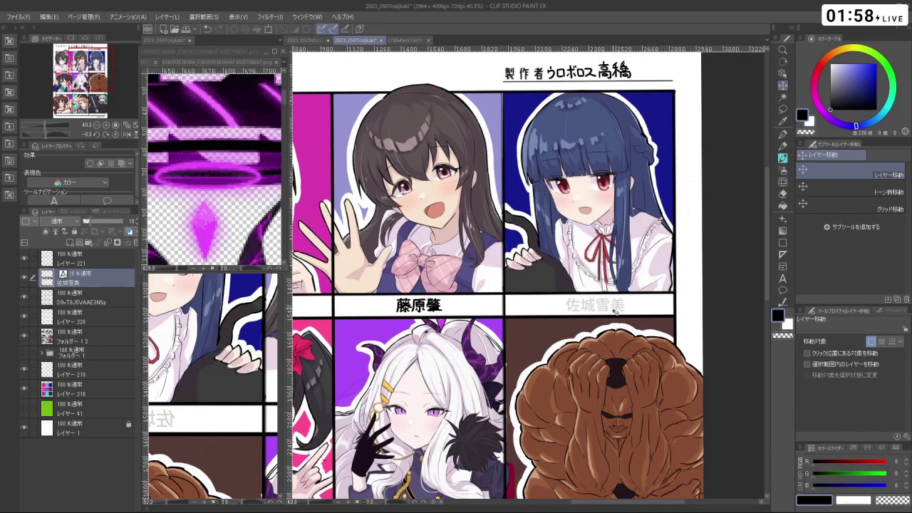
pyautogui.scroll(-3, 618, 311)
pyautogui.scroll(2, 704, 317)
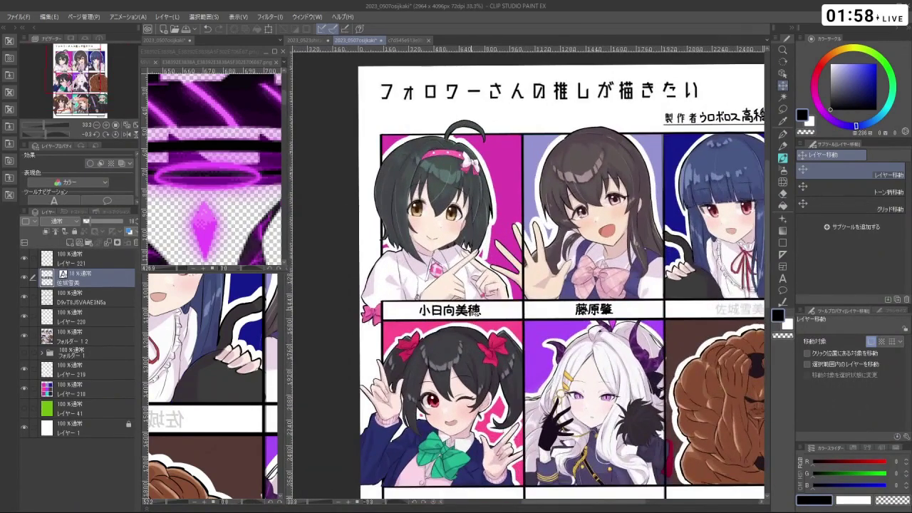
pyautogui.scroll(-2, 703, 317)
pyautogui.scroll(3, 704, 317)
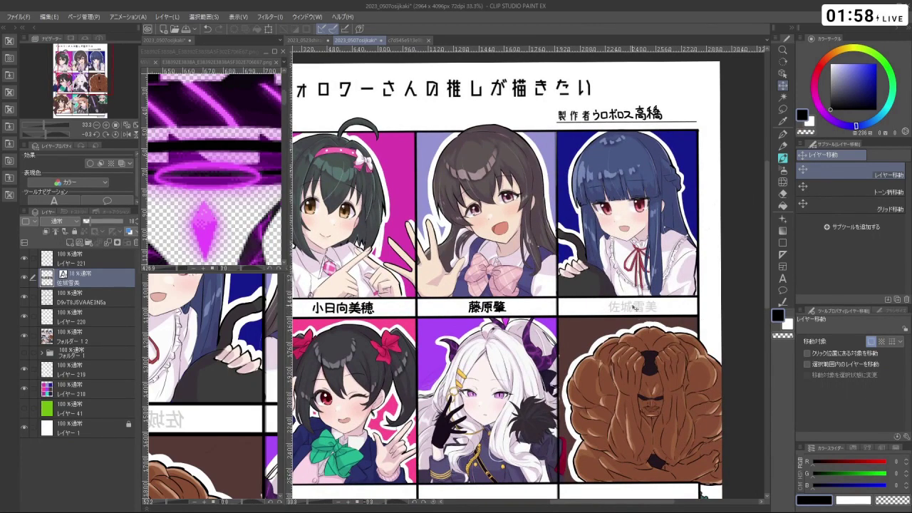
pyautogui.moveTo(634, 310); pyautogui.dragTo(632, 308)
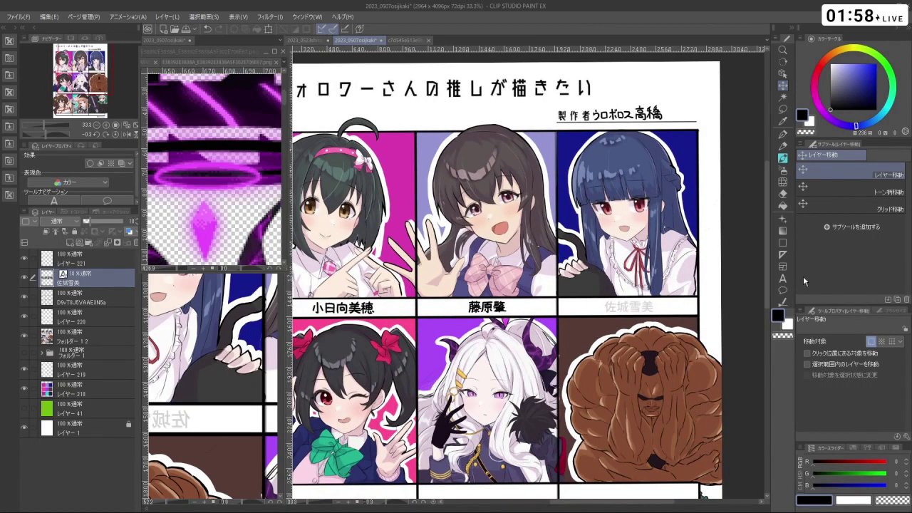
pyautogui.click(783, 159)
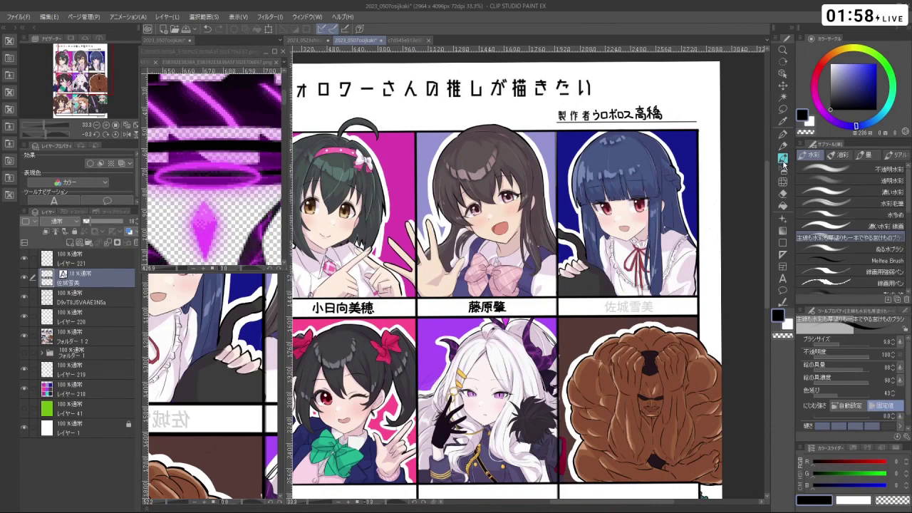
pyautogui.click(71, 258)
pyautogui.moveTo(628, 319); pyautogui.dragTo(705, 318)
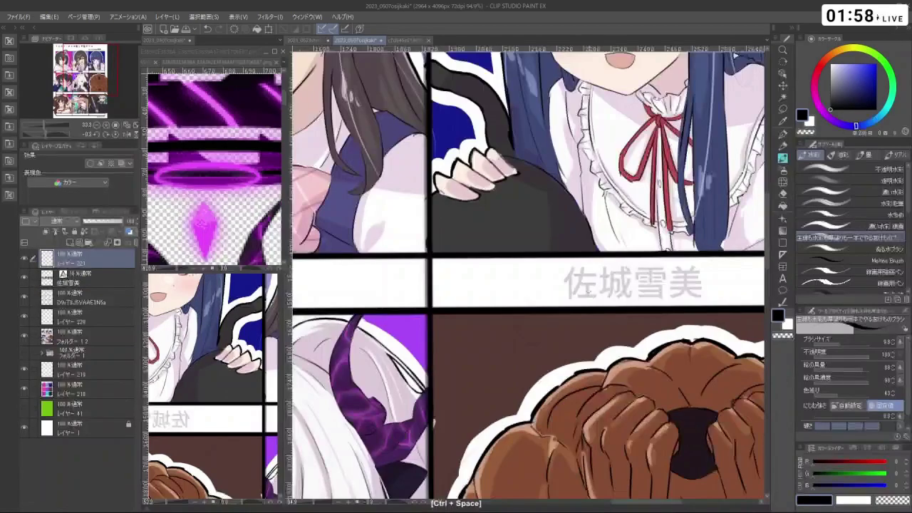
# - Ink 佐, 城 and 雪 in black over the guide text
pyautogui.moveTo(563, 295)
pyautogui.mouseDown()
pyautogui.moveTo(551, 307)
pyautogui.moveTo(554, 326)
pyautogui.moveTo(567, 304)
pyautogui.moveTo(587, 300)
pyautogui.moveTo(558, 323)
pyautogui.moveTo(581, 308)
pyautogui.moveTo(574, 320)
pyautogui.mouseUp()
pyautogui.hotkey('ctrl', 'z')
pyautogui.hotkey('ctrl', 'z')
pyautogui.hotkey('ctrl', 'z')
pyautogui.hotkey('ctrl', 'z')
pyautogui.moveTo(570, 321)
pyautogui.mouseDown()
pyautogui.moveTo(593, 306)
pyautogui.moveTo(592, 322)
pyautogui.moveTo(612, 303)
pyautogui.moveTo(619, 325)
pyautogui.mouseUp()
pyautogui.moveTo(608, 292)
pyautogui.mouseDown()
pyautogui.moveTo(620, 325)
pyautogui.moveTo(613, 315)
pyautogui.mouseUp()
pyautogui.moveTo(605, 317)
pyautogui.mouseDown()
pyautogui.moveTo(611, 324)
pyautogui.moveTo(648, 296)
pyautogui.moveTo(637, 308)
pyautogui.mouseUp()
pyautogui.moveTo(627, 302); pyautogui.dragTo(622, 305)
pyautogui.moveTo(628, 299); pyautogui.dragTo(632, 303)
pyautogui.moveTo(641, 298)
pyautogui.mouseDown()
pyautogui.moveTo(649, 303)
pyautogui.moveTo(634, 307)
pyautogui.moveTo(648, 310)
pyautogui.moveTo(646, 324)
pyautogui.moveTo(590, 330)
pyautogui.moveTo(620, 310)
pyautogui.mouseUp()
# - Begin tracing 美, then zoom back out toward the full page
pyautogui.press('space')
pyautogui.moveTo(625, 305); pyautogui.dragTo(626, 311)
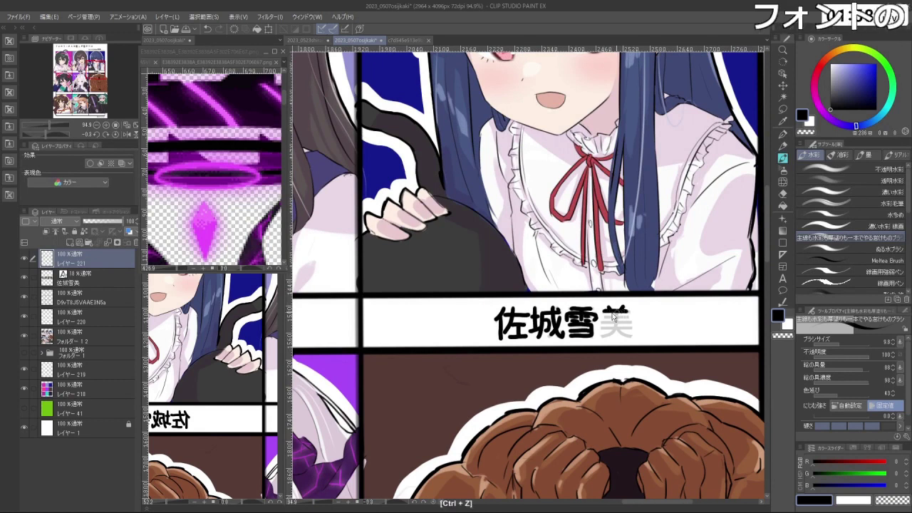
pyautogui.hotkey('ctrl', 'z')
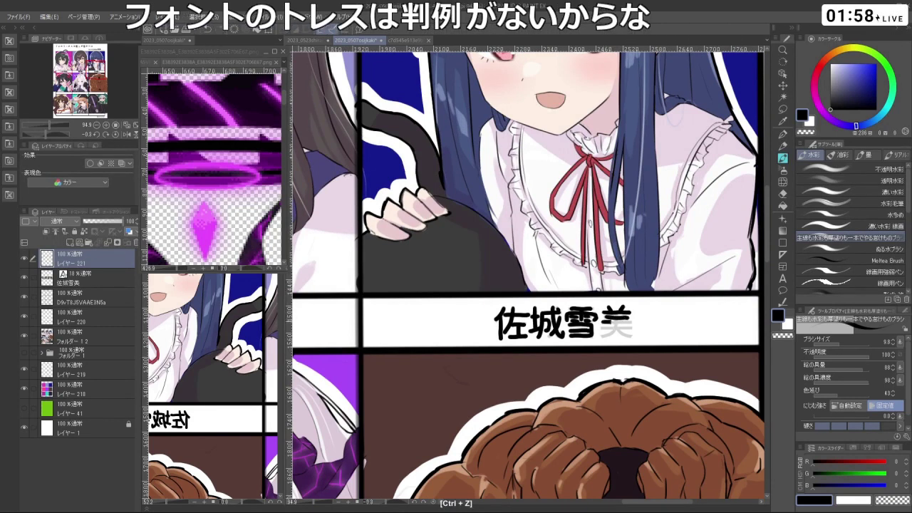
pyautogui.moveTo(602, 321)
pyautogui.mouseDown()
pyautogui.moveTo(631, 321)
pyautogui.moveTo(605, 337)
pyautogui.moveTo(638, 338)
pyautogui.mouseUp()
pyautogui.hotkey('ctrl', 'space')
pyautogui.moveTo(657, 305); pyautogui.dragTo(606, 312)
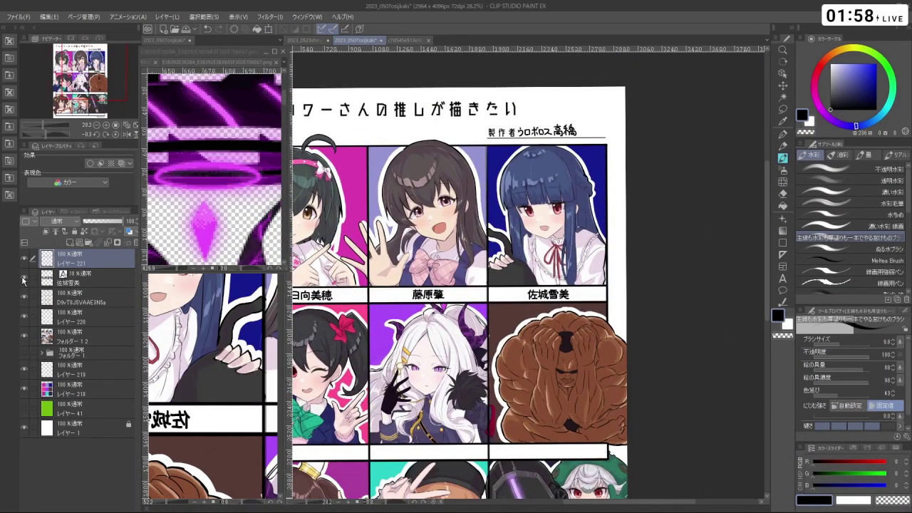
# - Fit the title, 3×3 character grid and bottom signature in view with Ctrl+minus zooms
pyautogui.scroll(2, 456, 285)
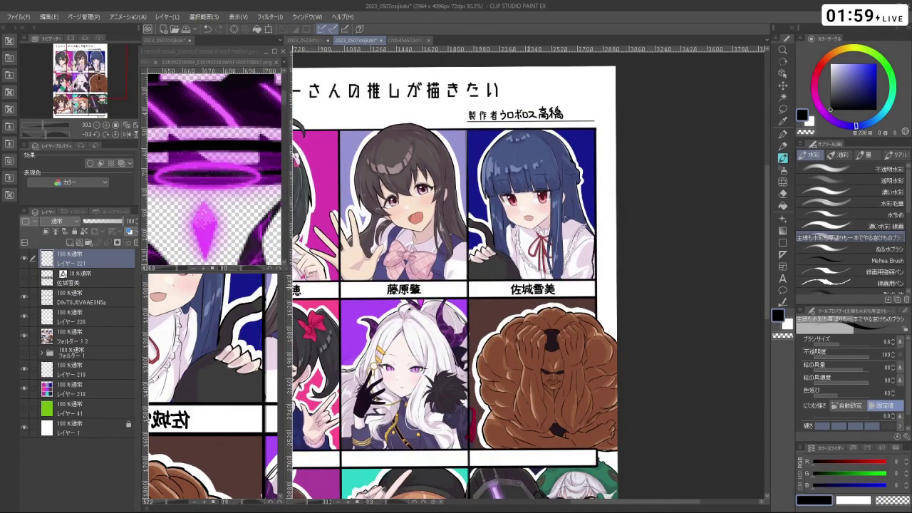
pyautogui.scroll(-2, 457, 285)
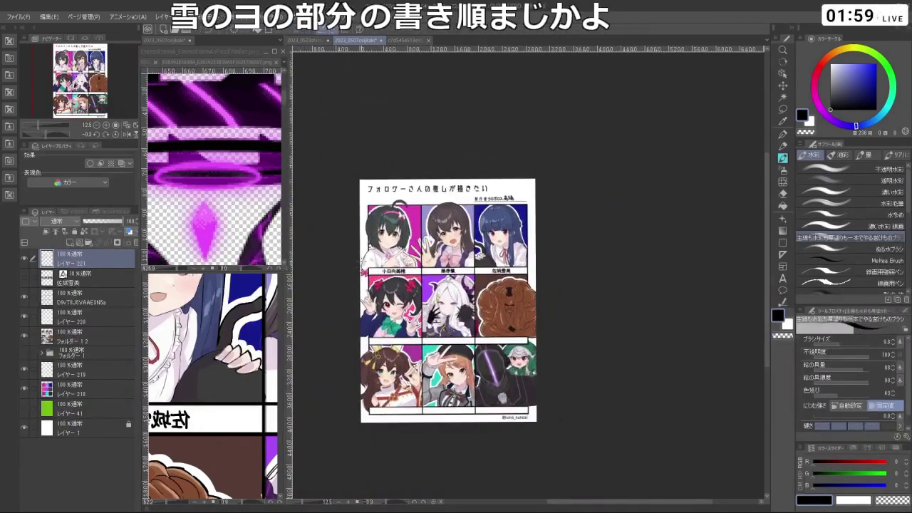
pyautogui.scroll(3, 520, 296)
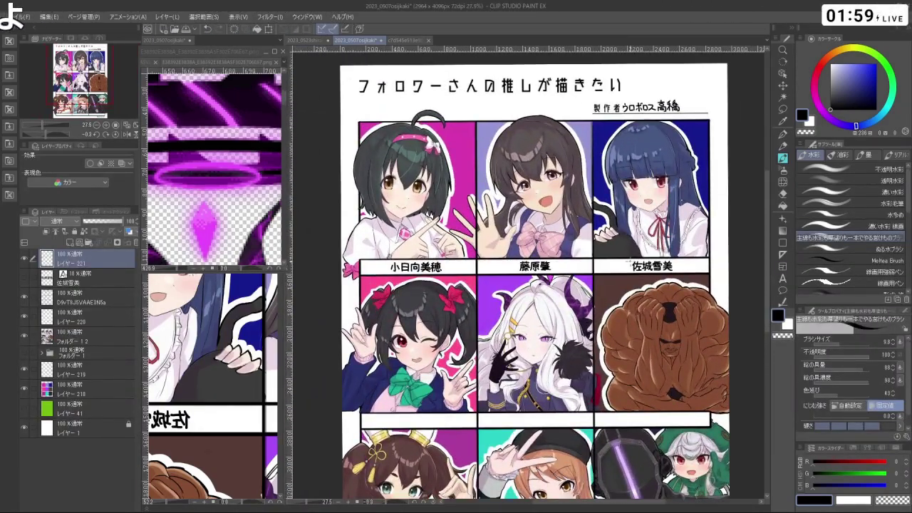
pyautogui.scroll(4, 627, 268)
pyautogui.scroll(2, 628, 263)
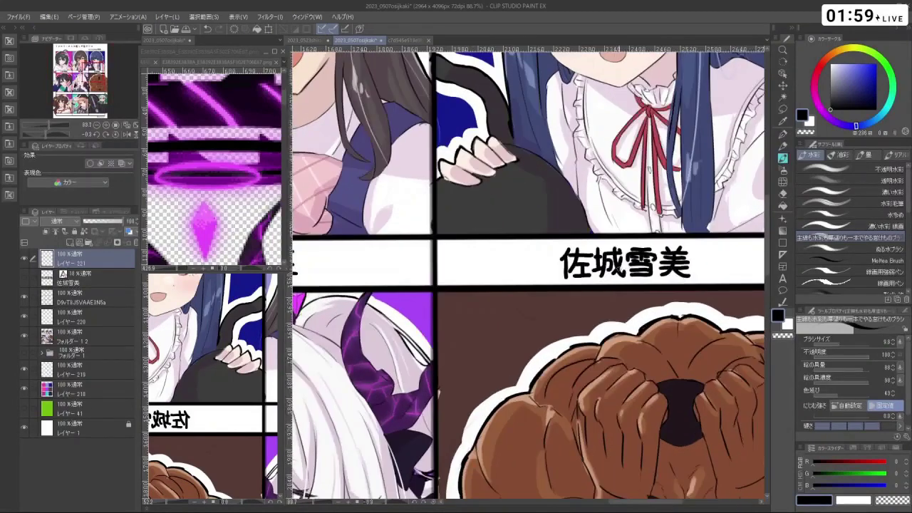
pyautogui.scroll(-2, 624, 265)
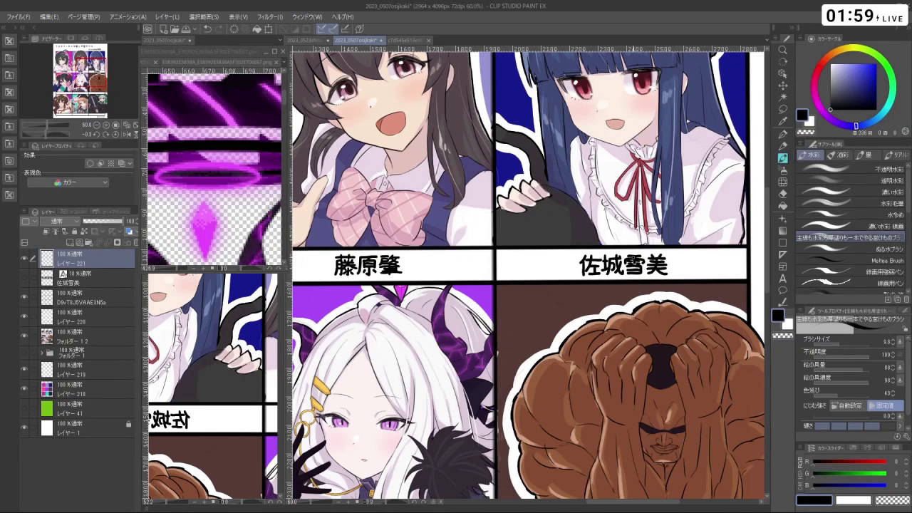
pyautogui.hotkey('ctrl', '-')
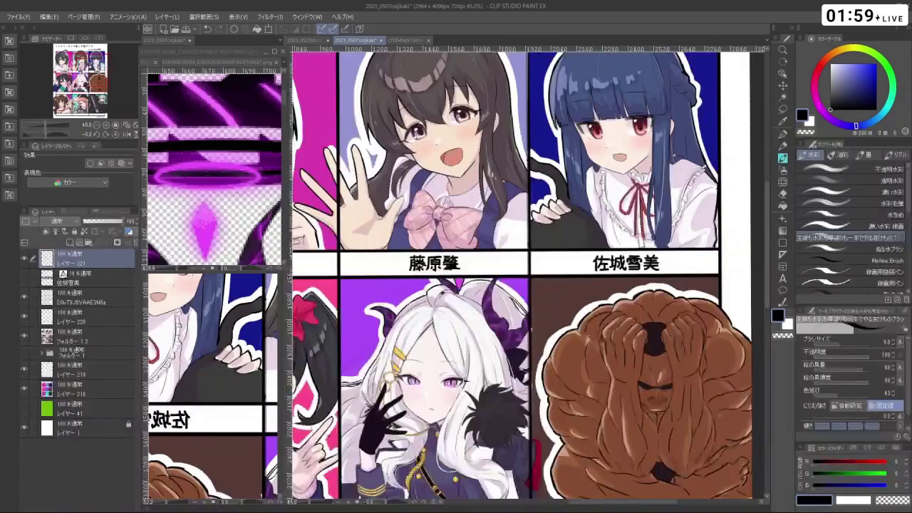
pyautogui.hotkey('ctrl', '-')
pyautogui.hotkey('ctrl', '-')
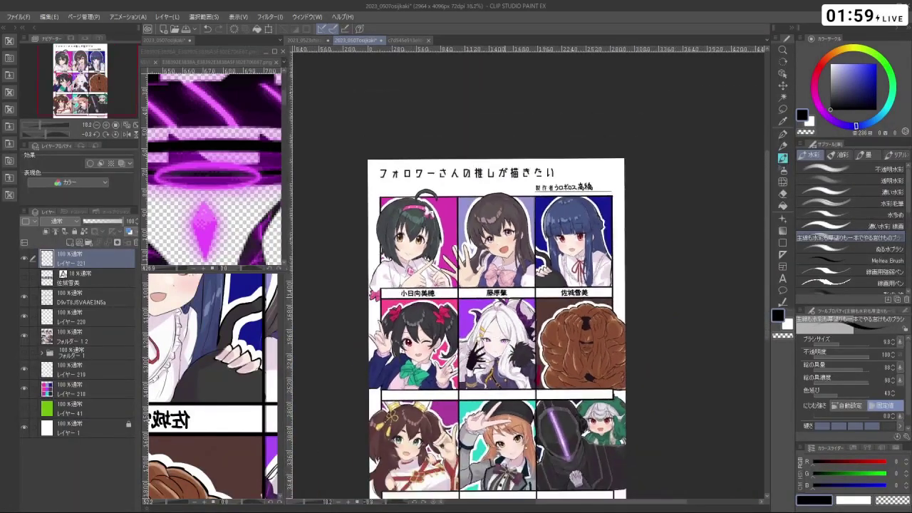
pyautogui.hotkey('ctrl', '+')
pyautogui.hotkey('ctrl', '+')
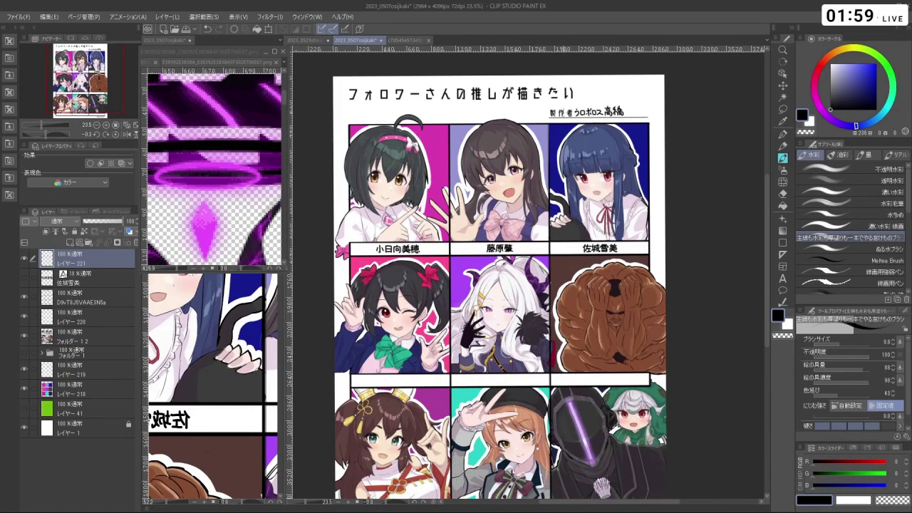
pyautogui.hotkey('ctrl', '-')
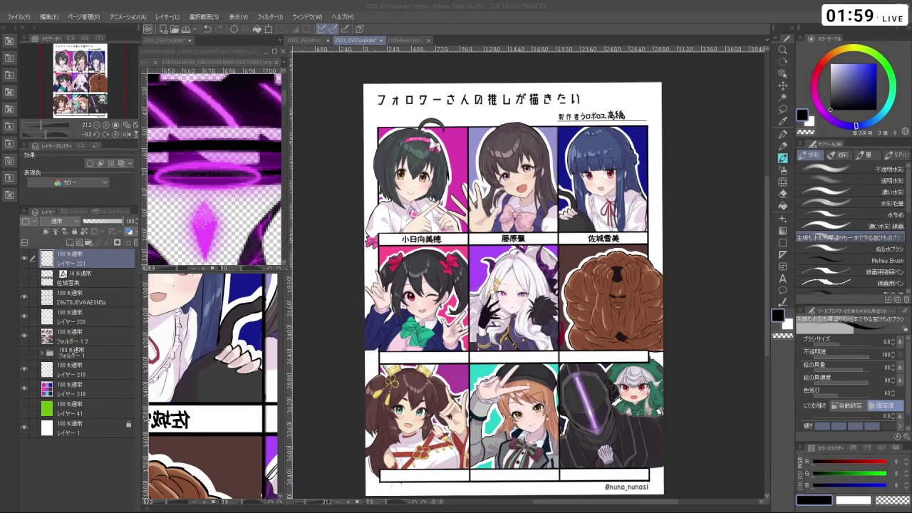
pyautogui.scroll(-2, 469, 324)
pyautogui.scroll(3, 483, 356)
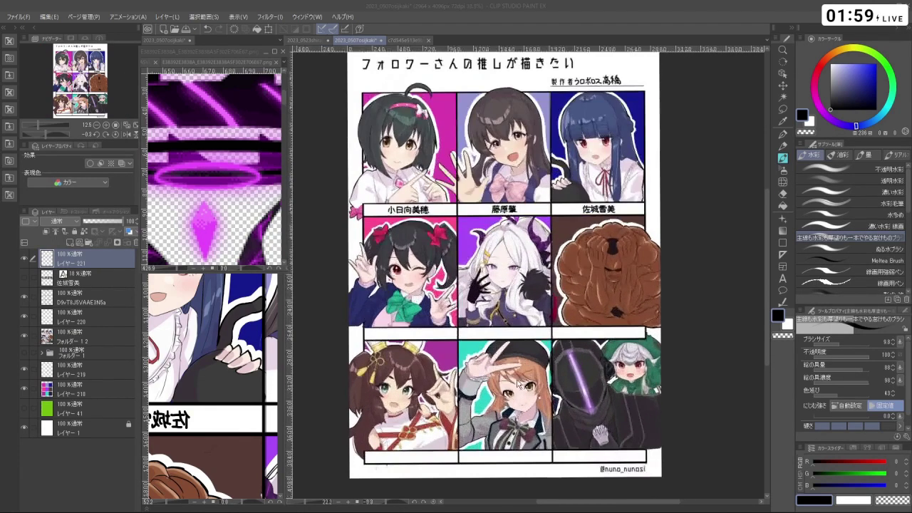
pyautogui.scroll(-1, 572, 418)
pyautogui.scroll(2, 557, 396)
pyautogui.scroll(-1, 557, 396)
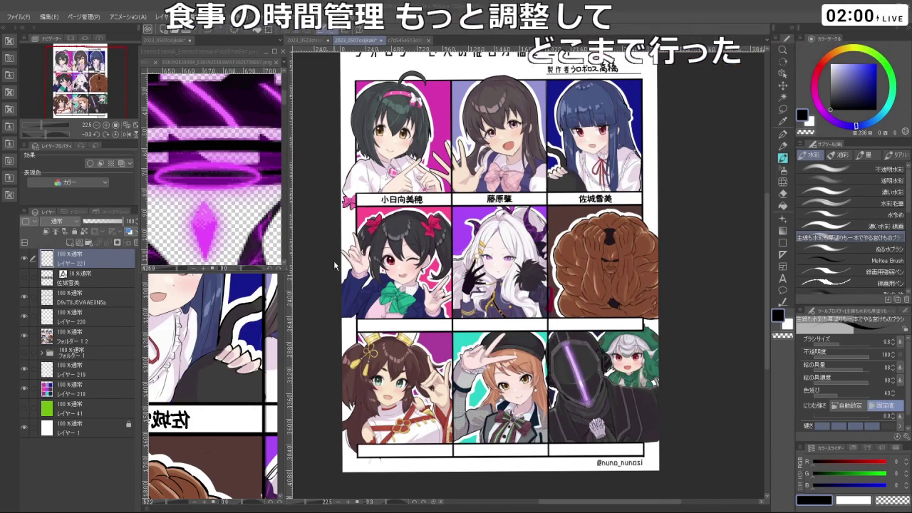
pyautogui.scroll(-2, 427, 281)
pyautogui.scroll(2, 428, 281)
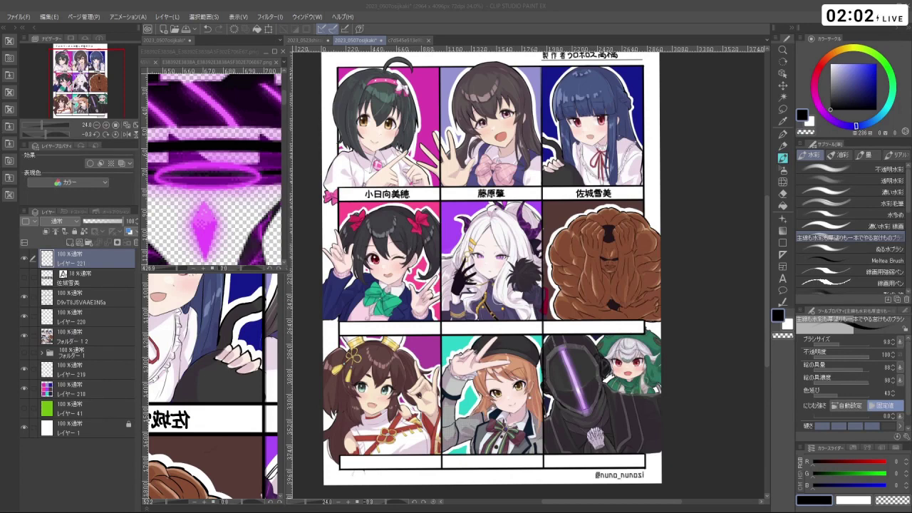
pyautogui.scroll(-2, 675, 319)
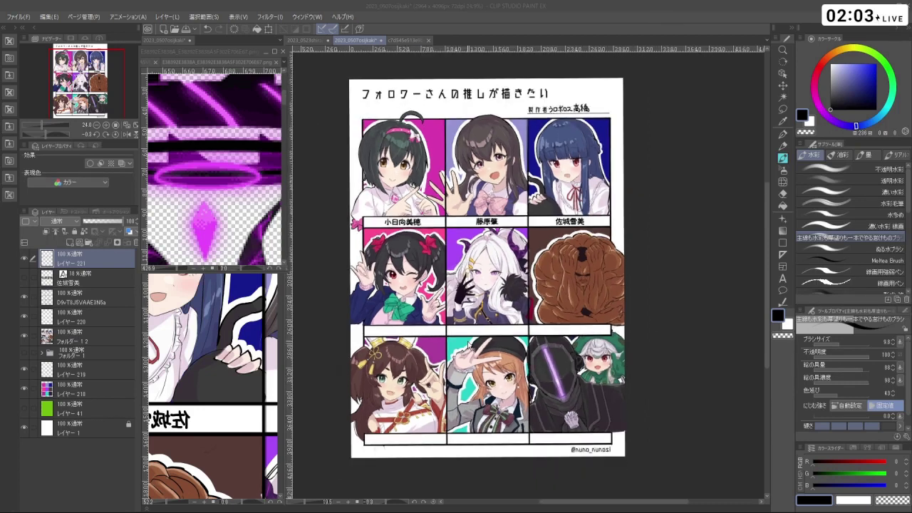
pyautogui.scroll(3, 468, 335)
pyautogui.scroll(2, 476, 334)
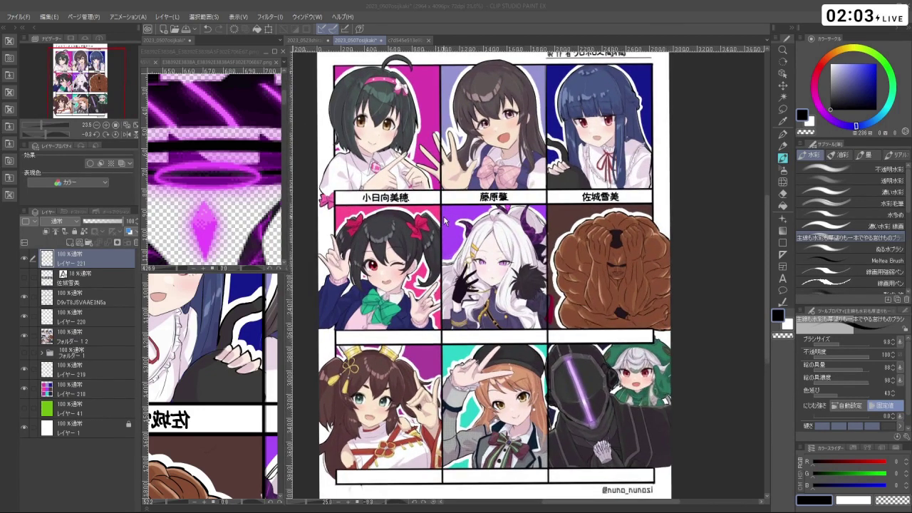
pyautogui.scroll(-2, 421, 216)
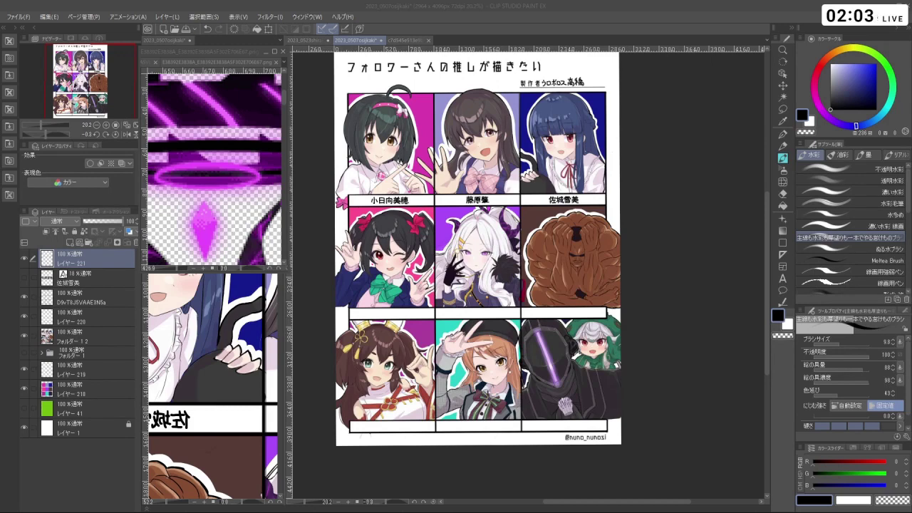
pyautogui.scroll(-1, 655, 319)
pyautogui.scroll(1, 539, 296)
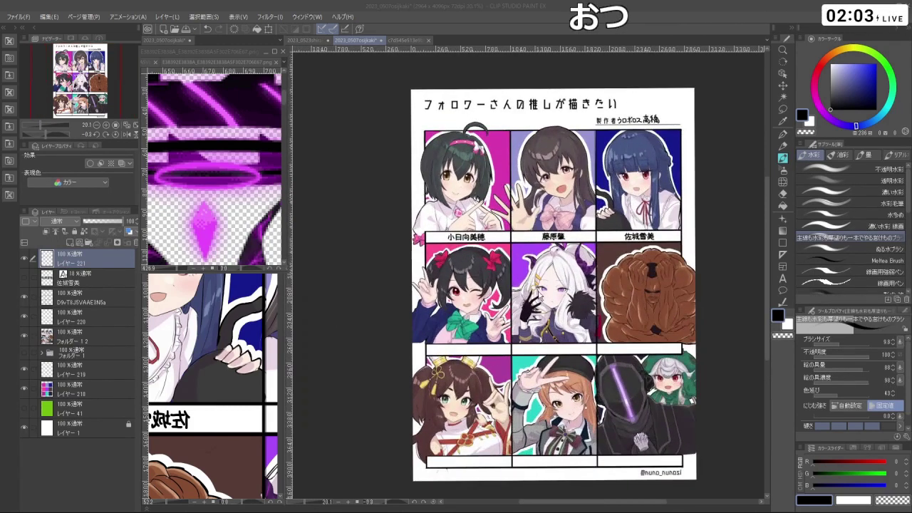
pyautogui.scroll(-2, 540, 298)
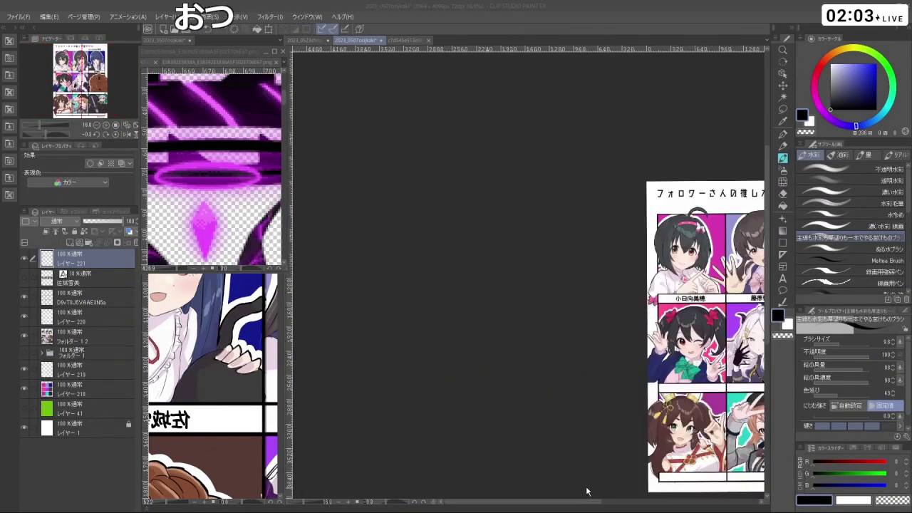
pyautogui.scroll(-2, 501, 399)
pyautogui.scroll(3, 715, 432)
pyautogui.scroll(-1, 614, 411)
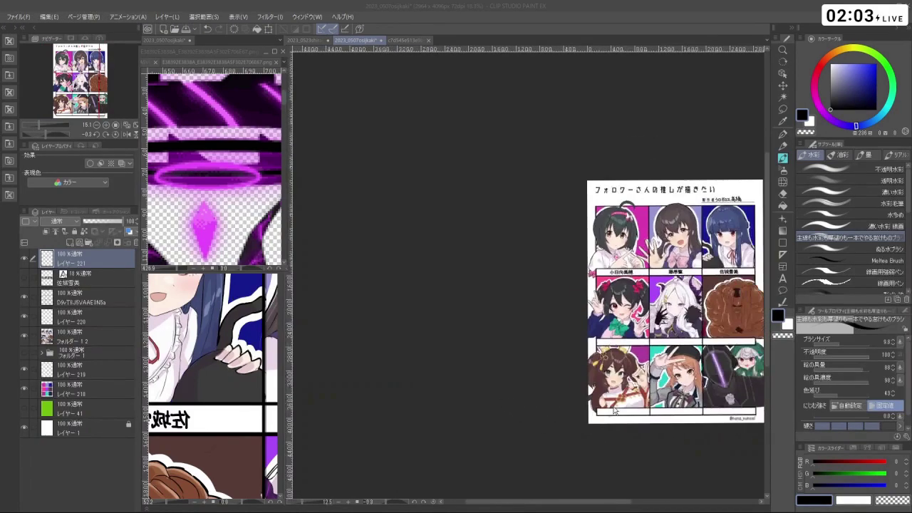
pyautogui.scroll(4, 614, 411)
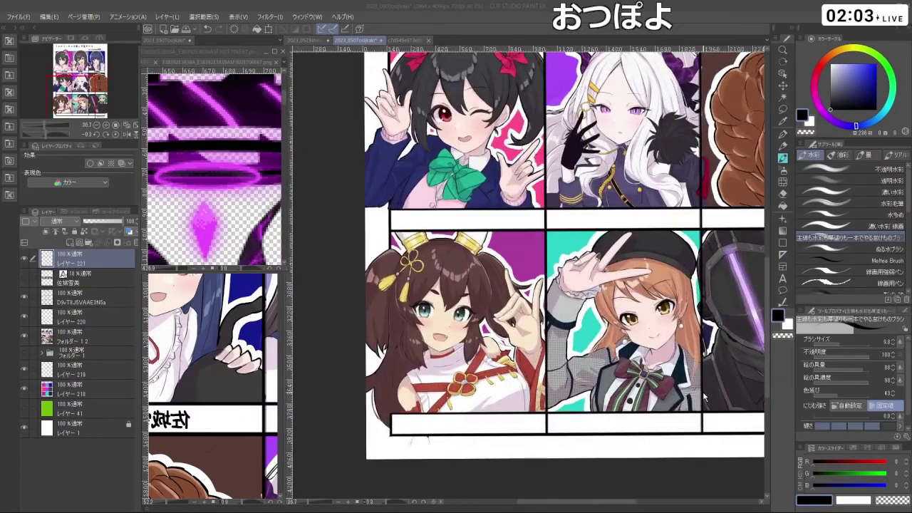
pyautogui.scroll(-5, 514, 312)
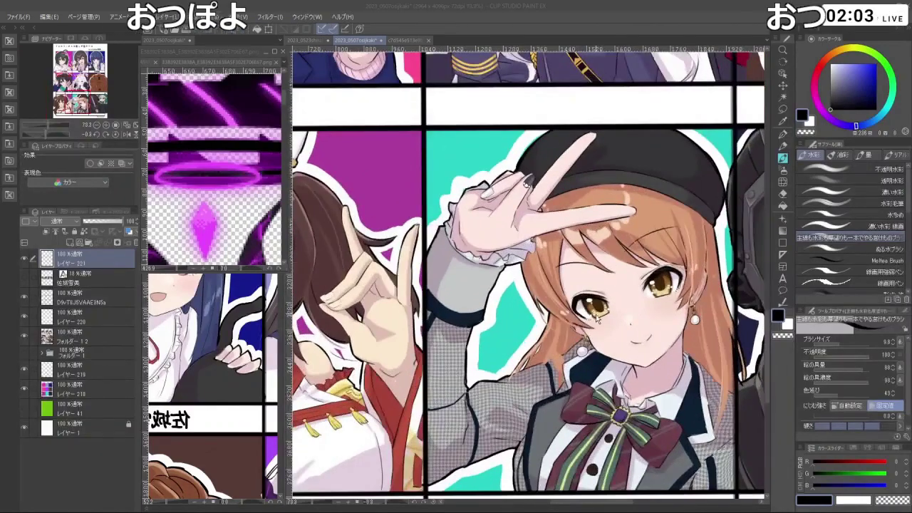
pyautogui.scroll(5, 514, 312)
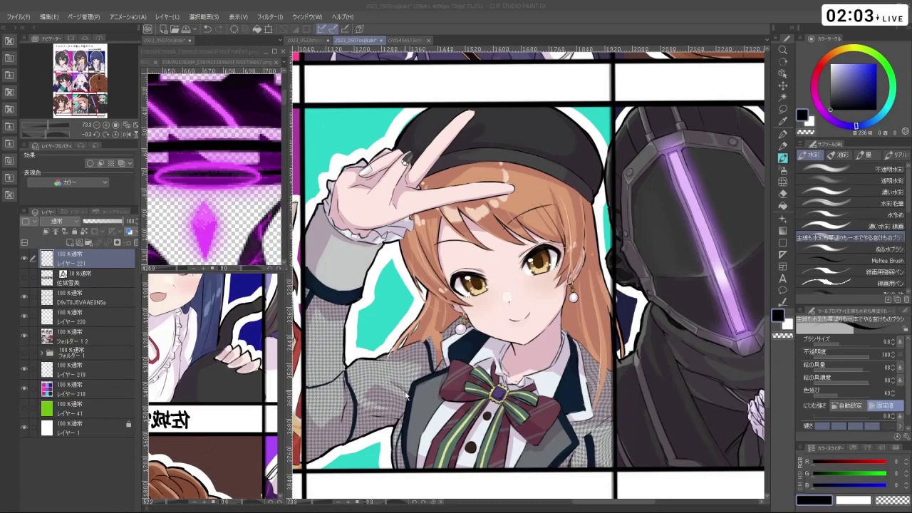
pyautogui.scroll(-8, 405, 399)
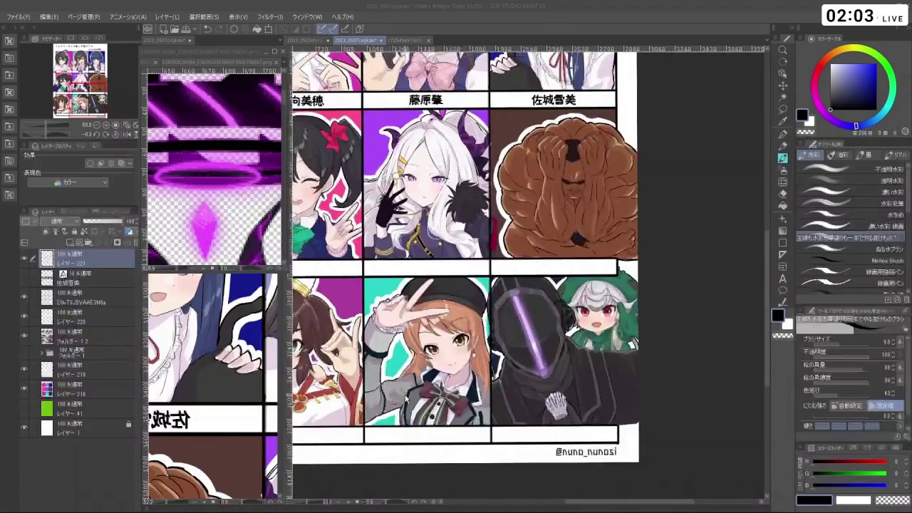
pyautogui.scroll(3, 374, 392)
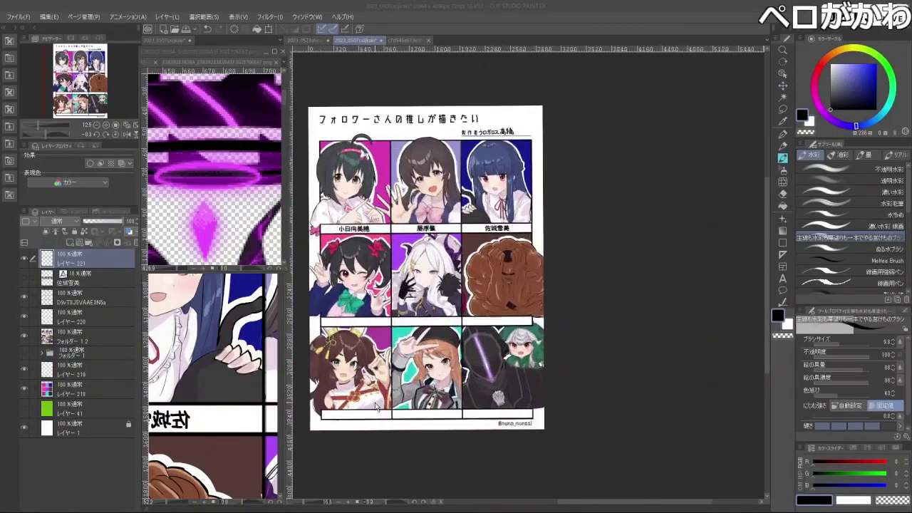
pyautogui.scroll(-3, 301, 391)
pyautogui.scroll(3, 319, 388)
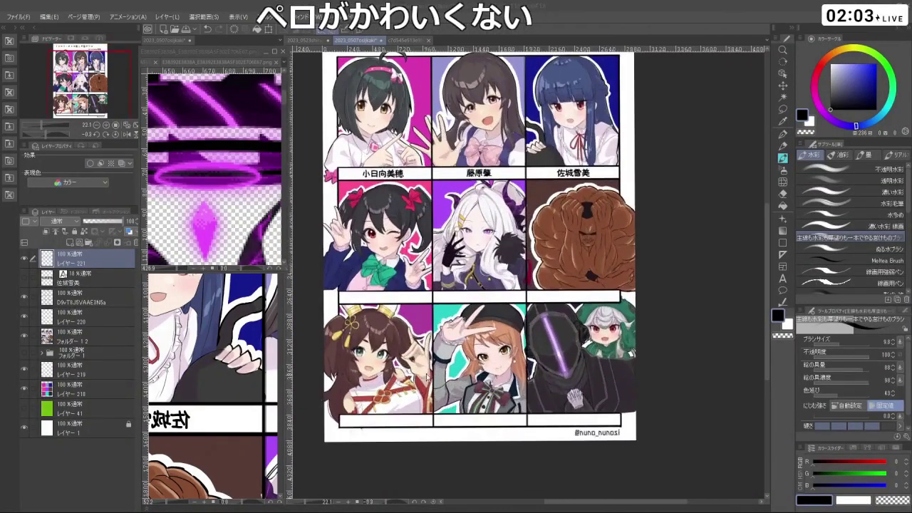
pyautogui.scroll(2, 542, 136)
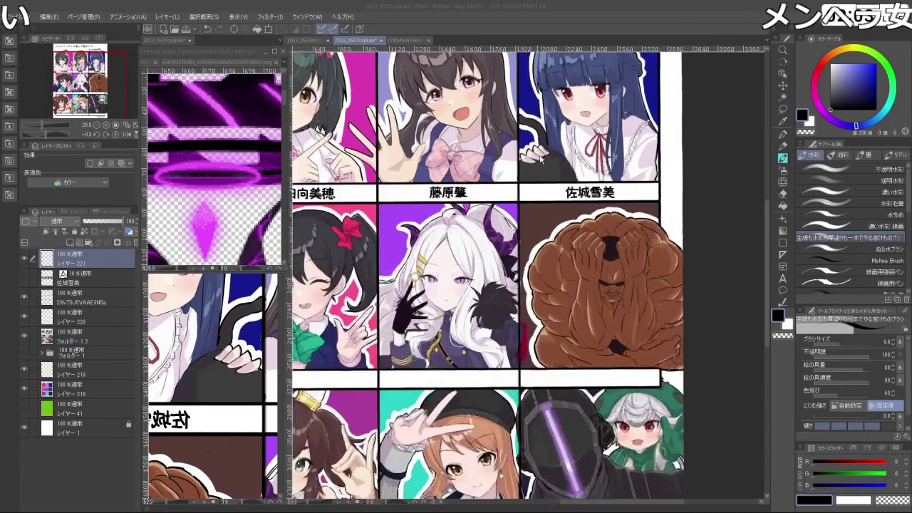
pyautogui.scroll(-3, 544, 162)
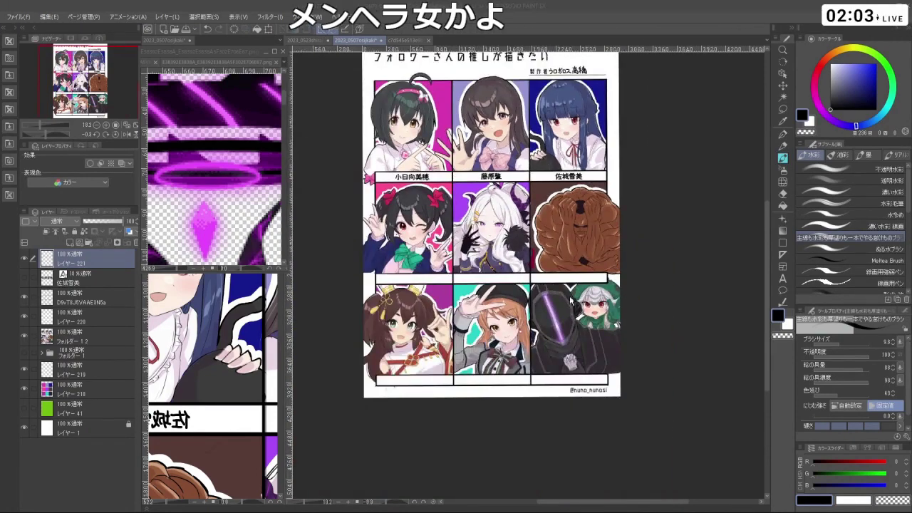
pyautogui.scroll(1, 467, 367)
pyautogui.scroll(1, 428, 361)
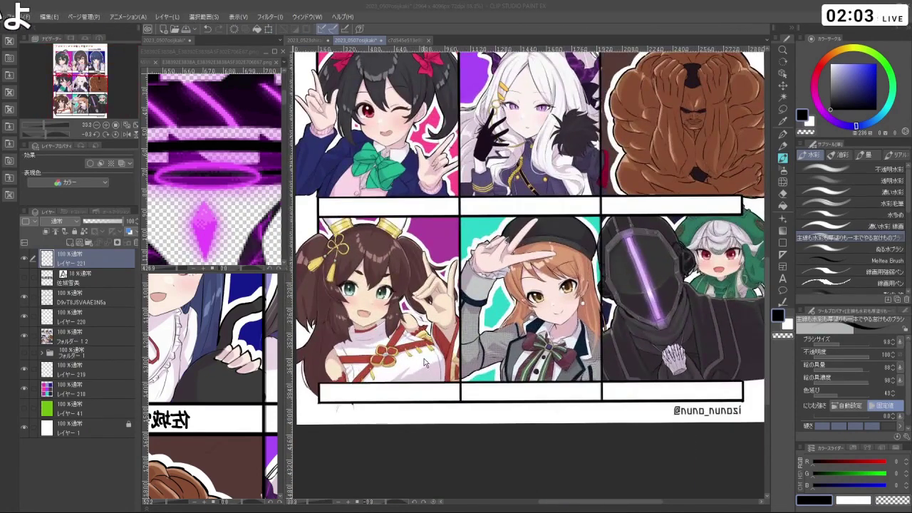
pyautogui.scroll(1, 600, 317)
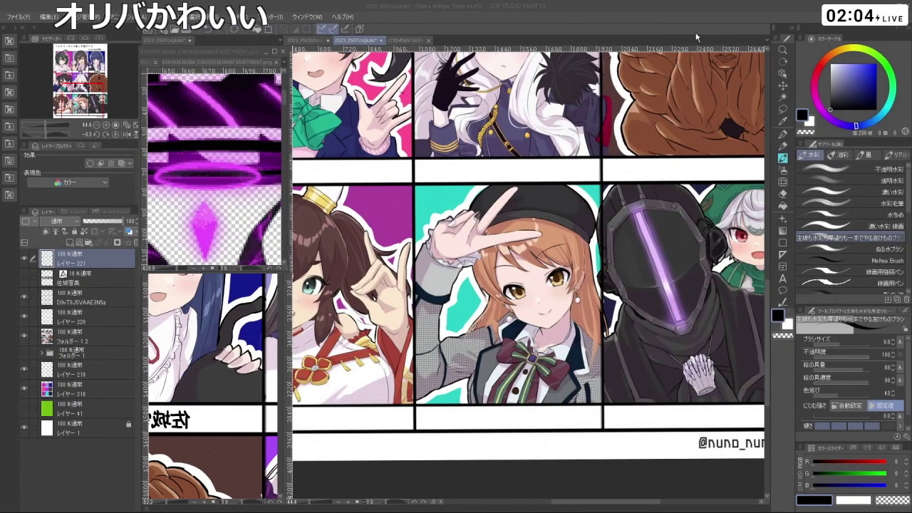
pyautogui.scroll(-4, 679, 134)
pyautogui.scroll(2, 679, 134)
pyautogui.scroll(-3, 627, 142)
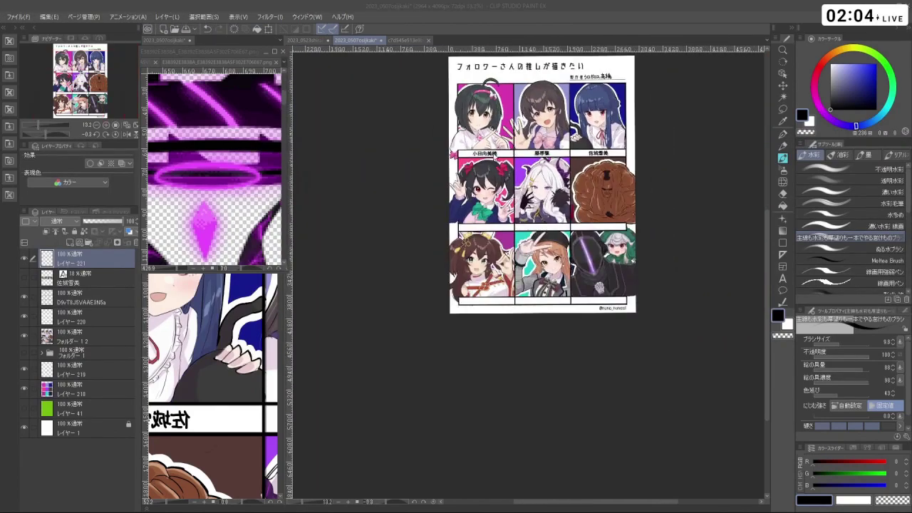
pyautogui.scroll(2, 556, 149)
pyautogui.scroll(-1, 509, 153)
pyautogui.scroll(-2, 509, 153)
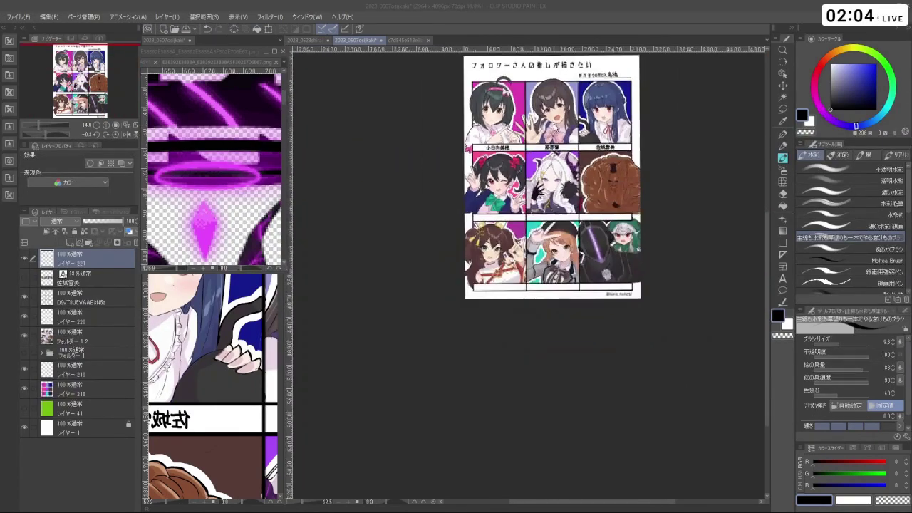
pyautogui.scroll(2, 542, 128)
pyautogui.scroll(-2, 563, 102)
pyautogui.scroll(-2, 563, 102)
pyautogui.scroll(2, 563, 122)
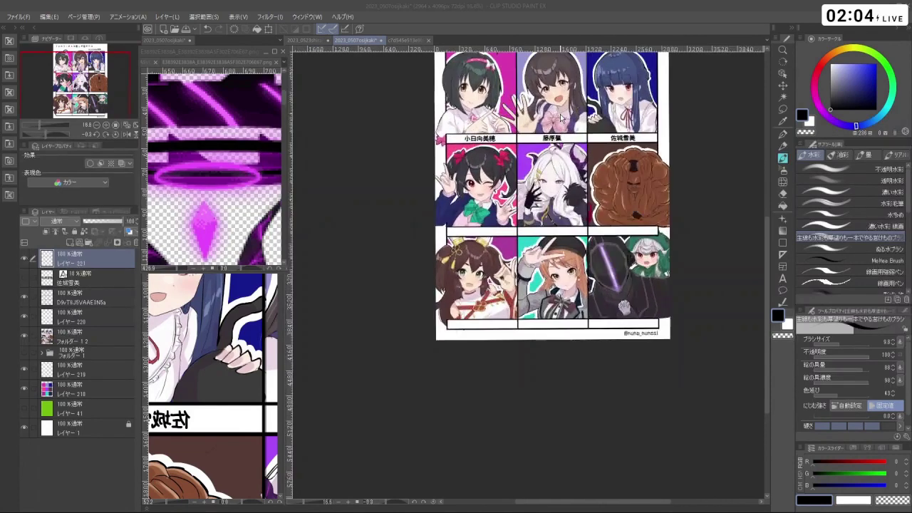
pyautogui.scroll(-2, 563, 121)
pyautogui.scroll(1, 590, 139)
pyautogui.scroll(3, 613, 235)
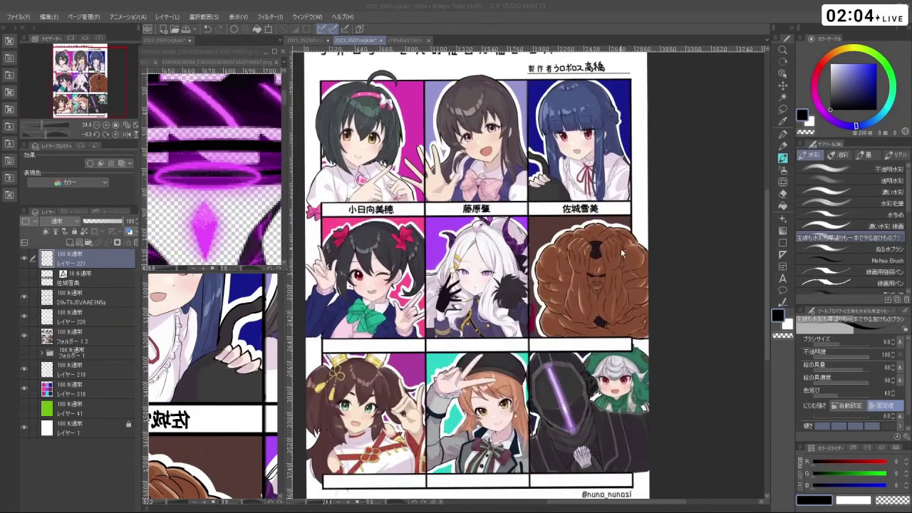